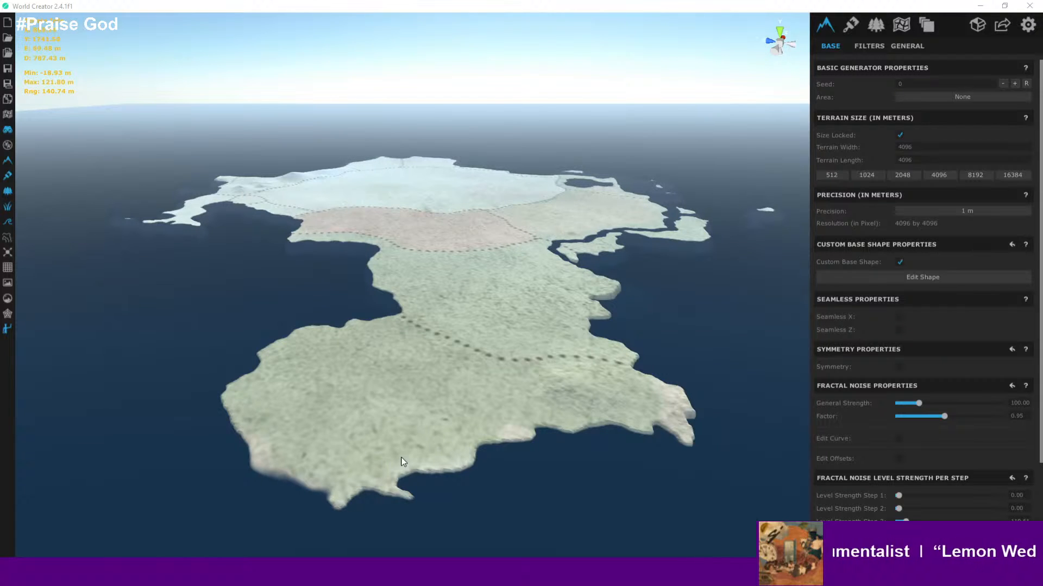
- Orbit, pan and zoom around the island to examine the terrain from several angles
right_click_drag(500, 408, 525, 408)
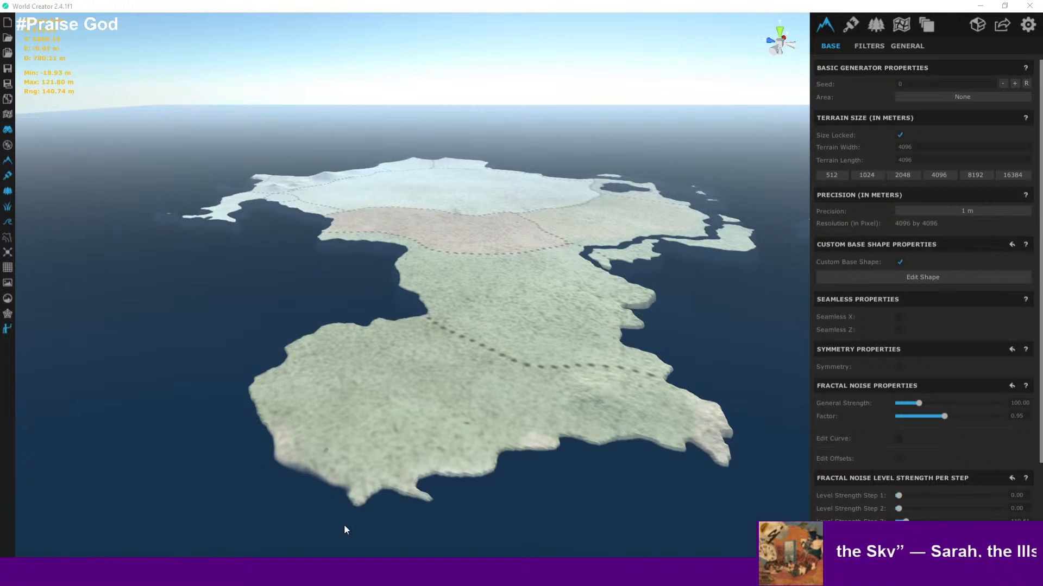
right_click_drag(343, 526, 342, 478)
scroll(397, 487, "up", 4)
key("w")
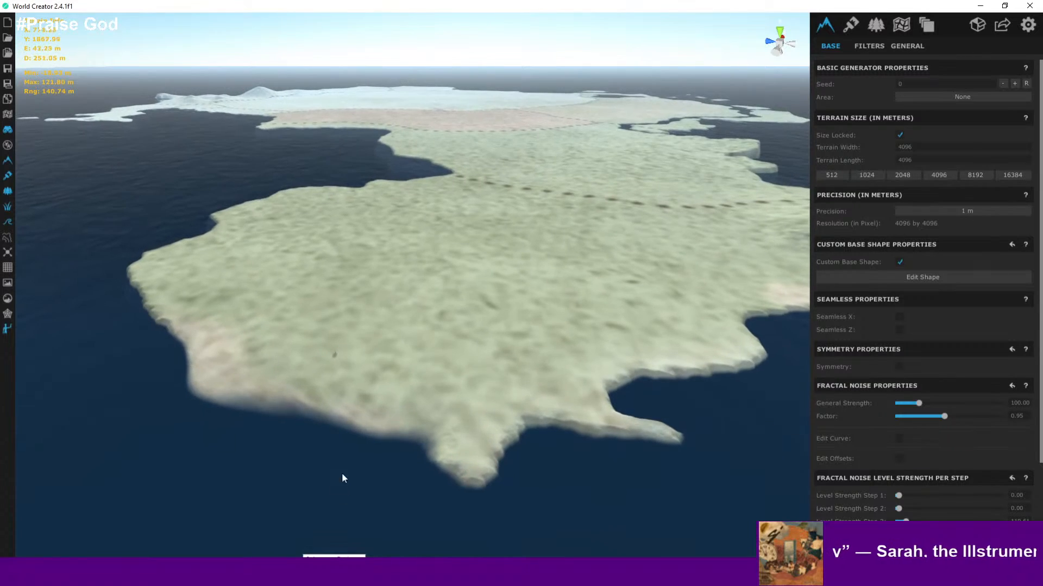
middle_click_drag(403, 449, 369, 524)
scroll(359, 325, "down", 5)
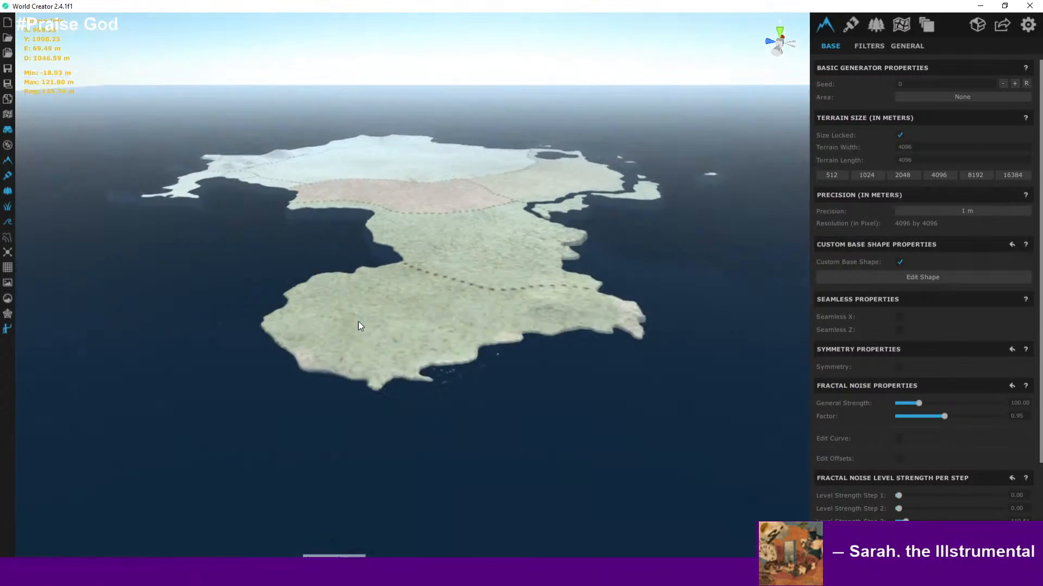
scroll(360, 354, "up", 6)
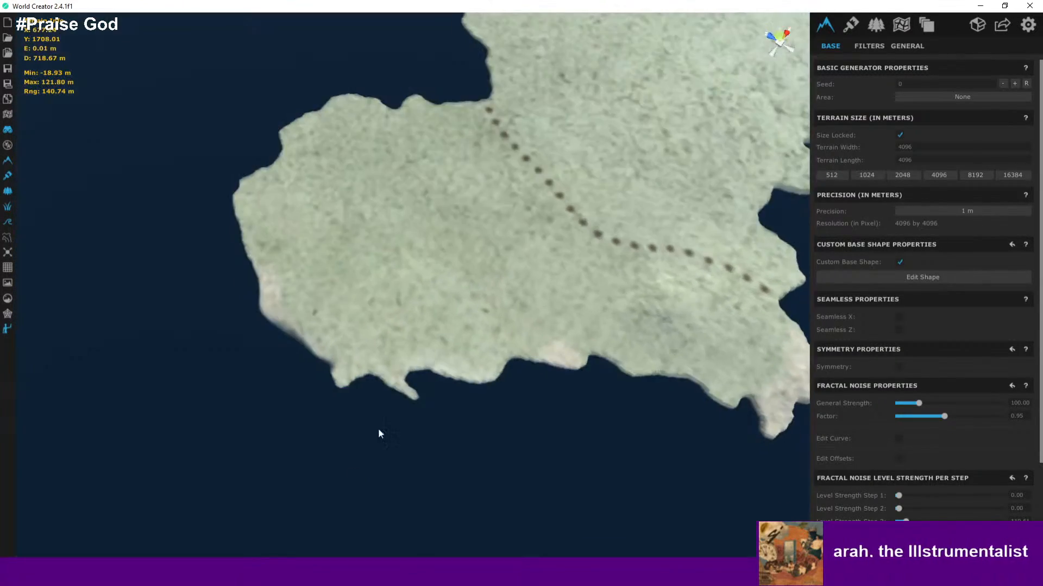
scroll(481, 236, "down", 6)
middle_click_drag(486, 256, 428, 495)
scroll(425, 478, "down", 1)
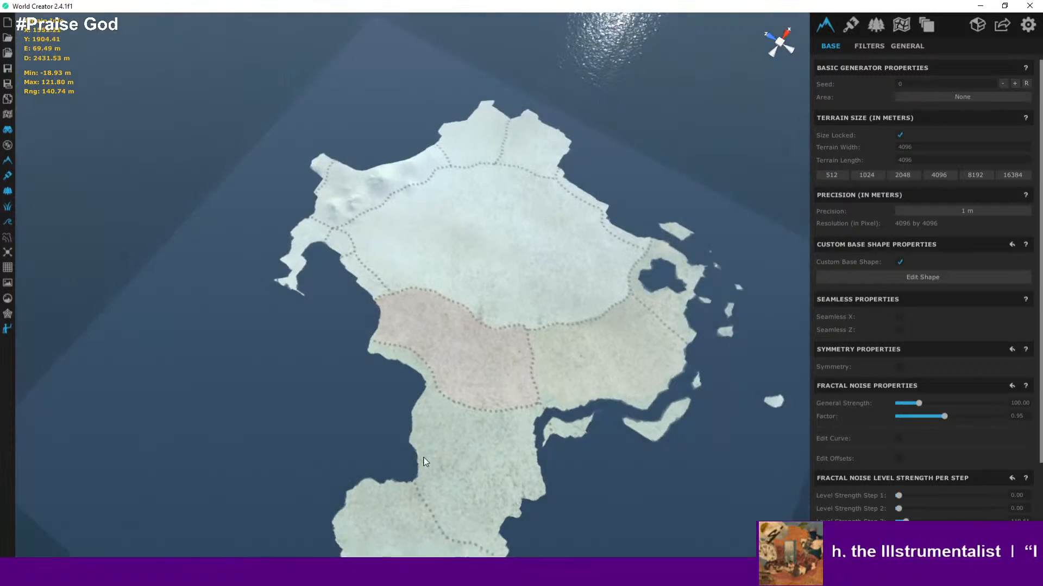
middle_click_drag(491, 430, 500, 261)
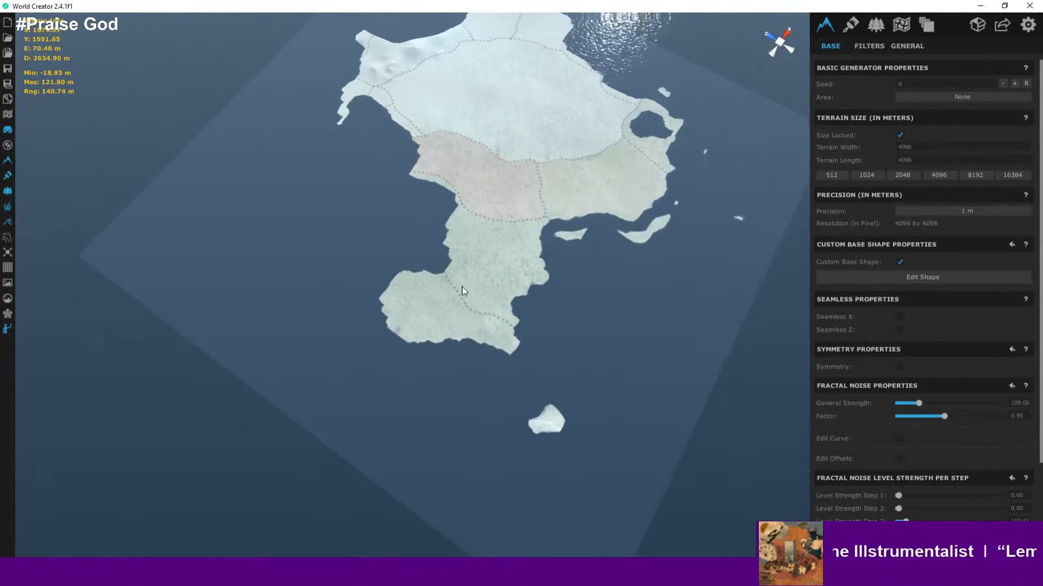
right_click_drag(463, 287, 442, 389)
middle_click_drag(442, 389, 461, 298)
scroll(433, 379, "up", 4)
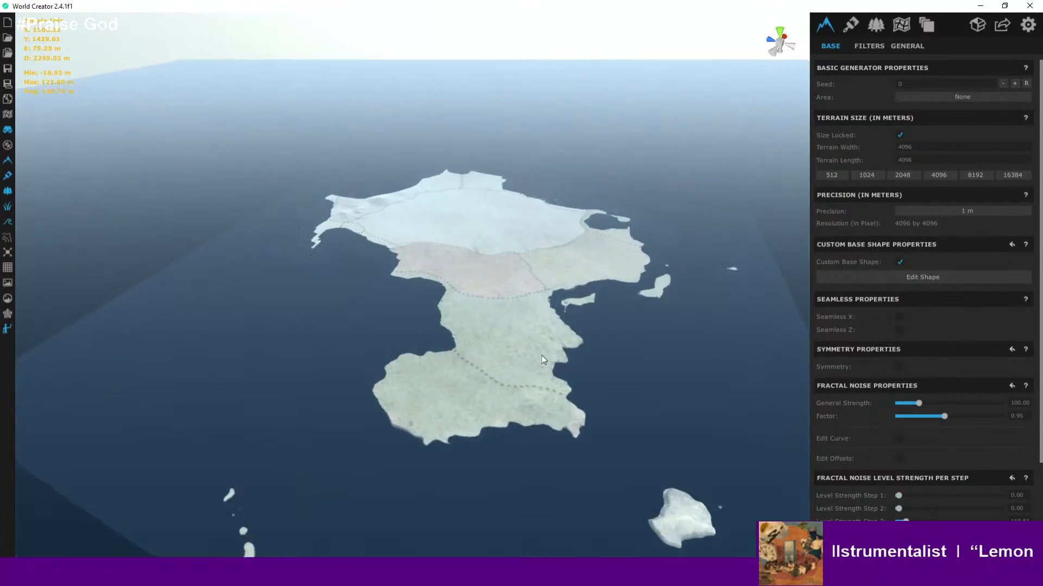
scroll(542, 356, "up", 5)
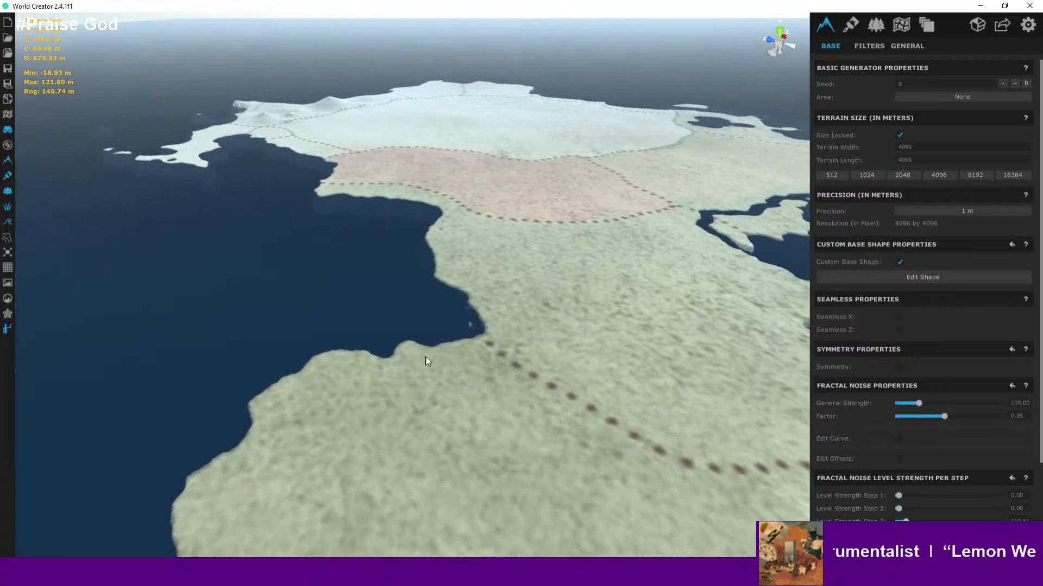
scroll(426, 361, "up", 3)
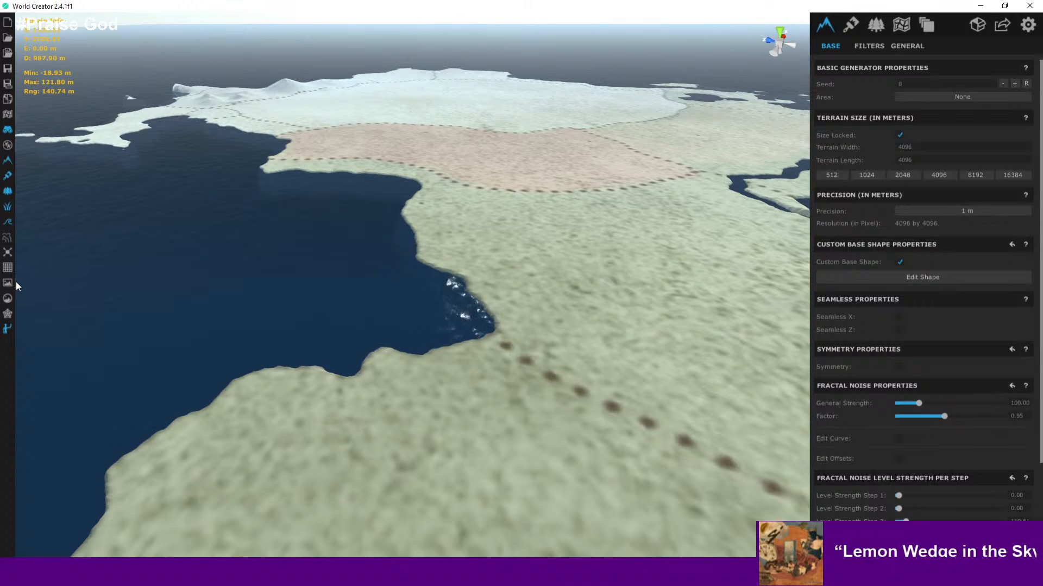
- Turn on the topographic map overlay and inspect the island's elevation colours
left_click(9, 240)
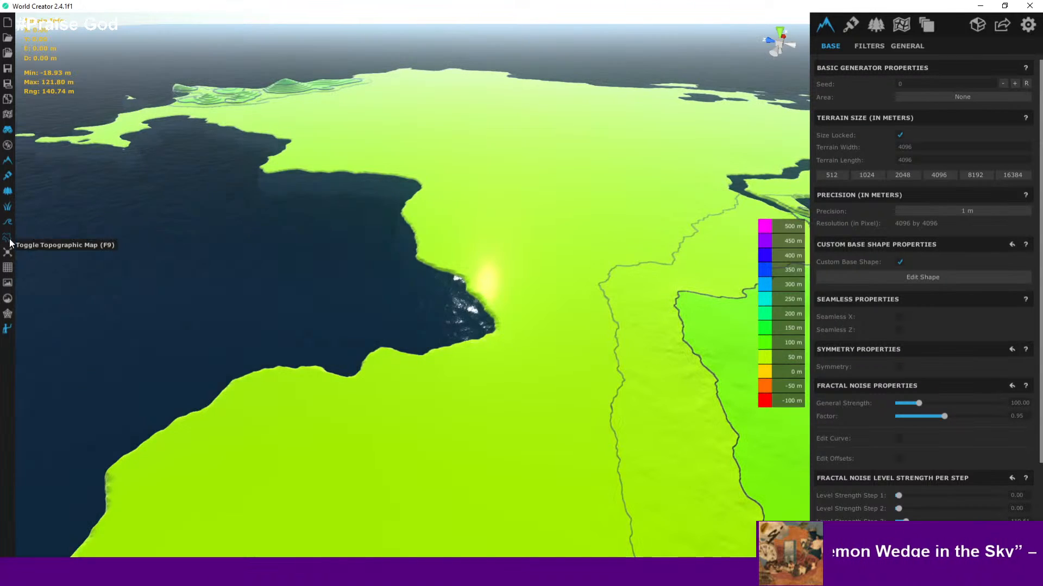
scroll(361, 313, "down", 5)
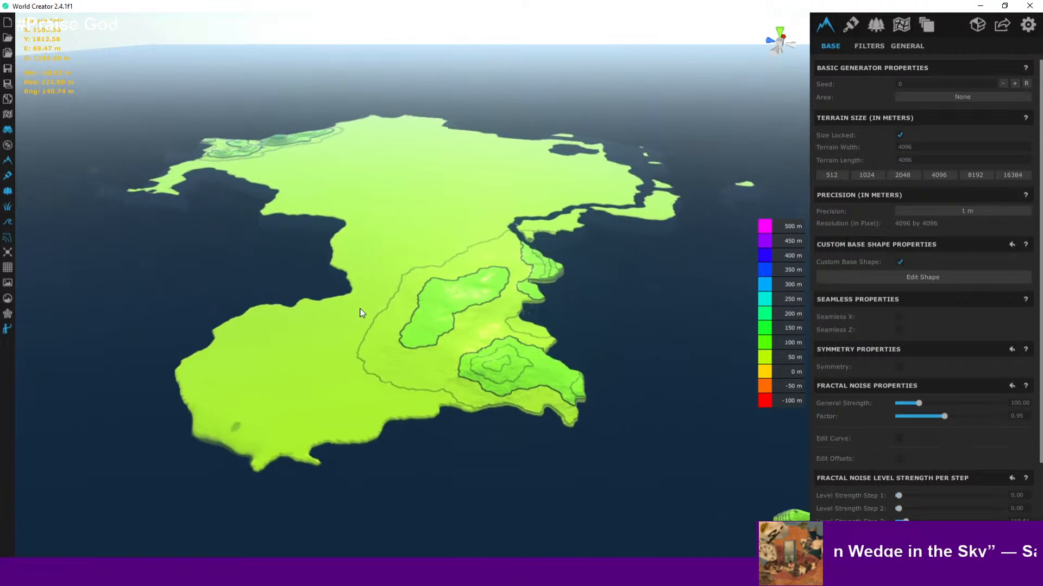
scroll(362, 313, "up", 5)
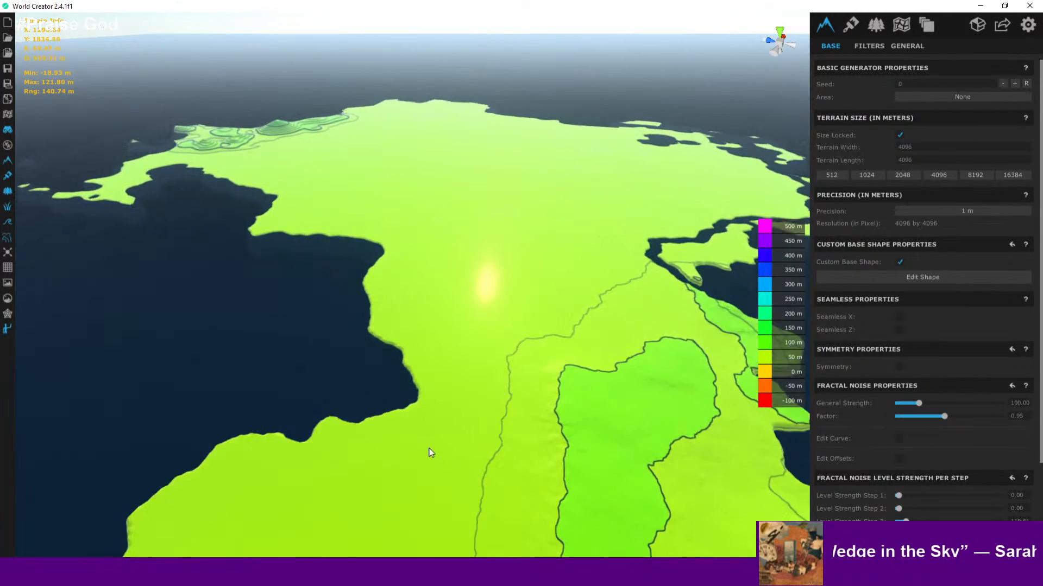
scroll(428, 450, "down", 3)
middle_click_drag(481, 315, 384, 347)
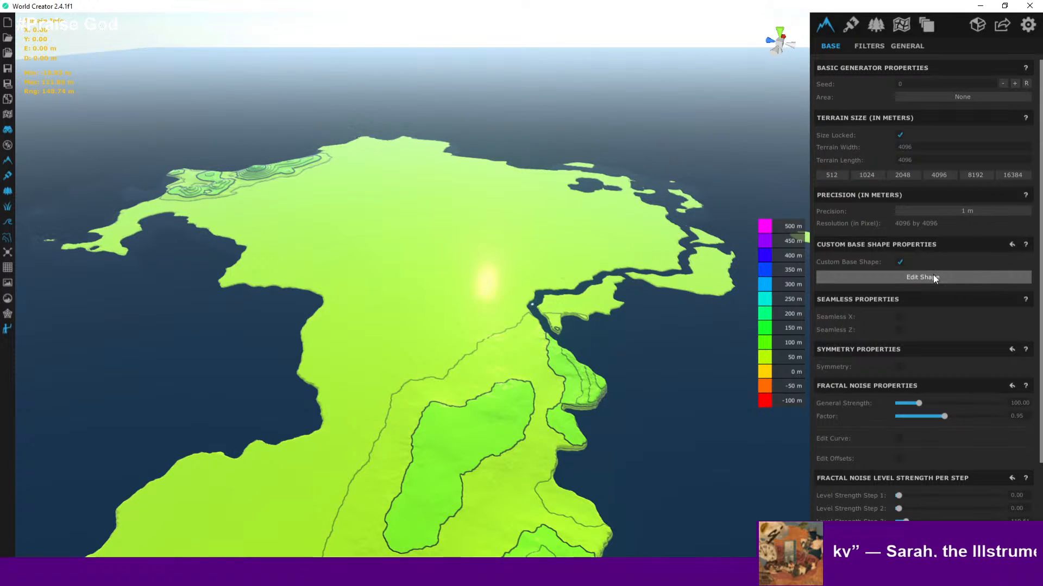
- Start editing the custom base shape and set the selection radius to 500
left_click(903, 275)
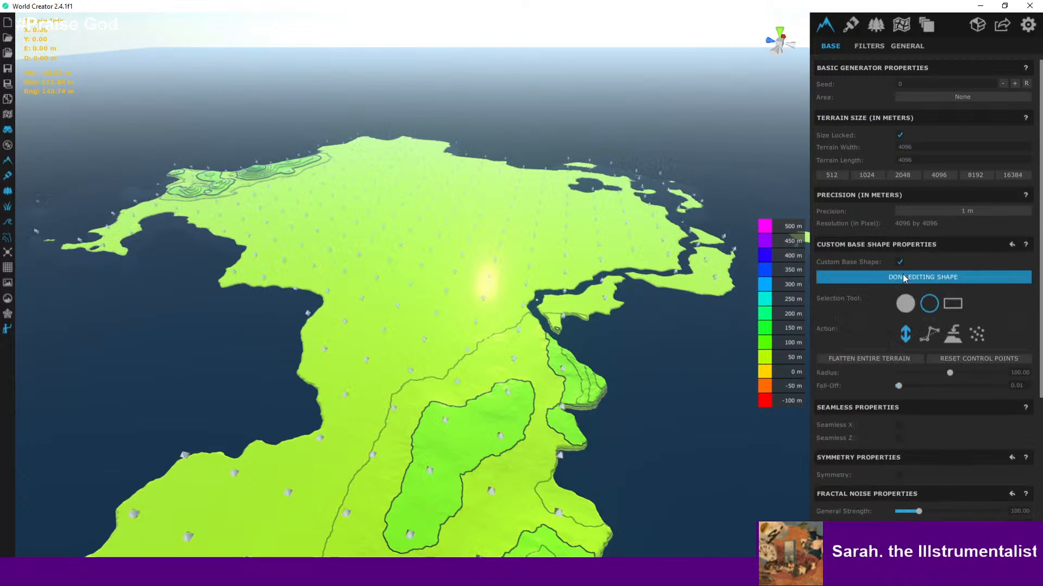
scroll(592, 253, "down", 3)
scroll(592, 253, "up", 1)
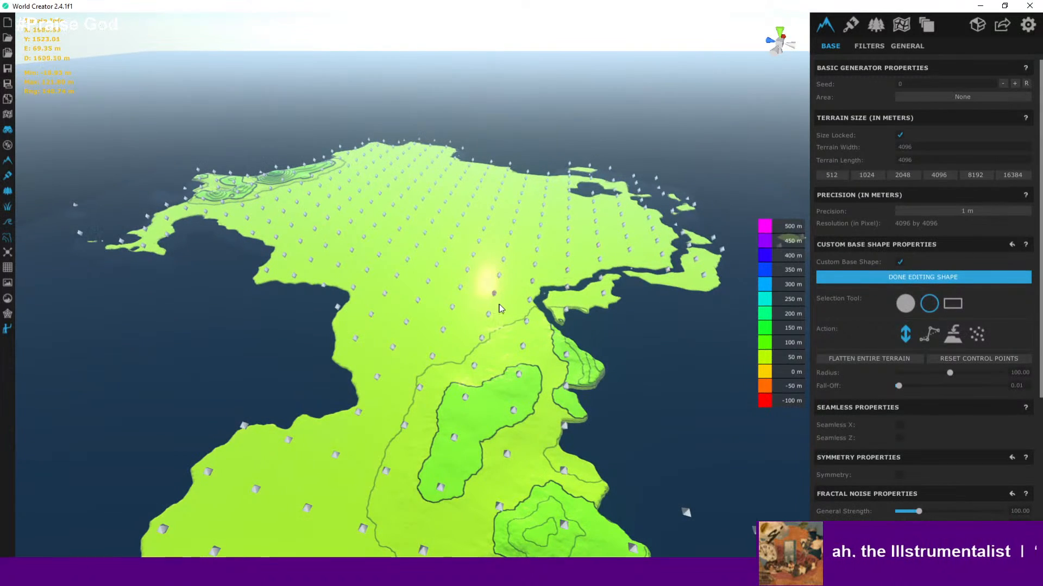
scroll(537, 242, "down", 3)
scroll(539, 240, "up", 5)
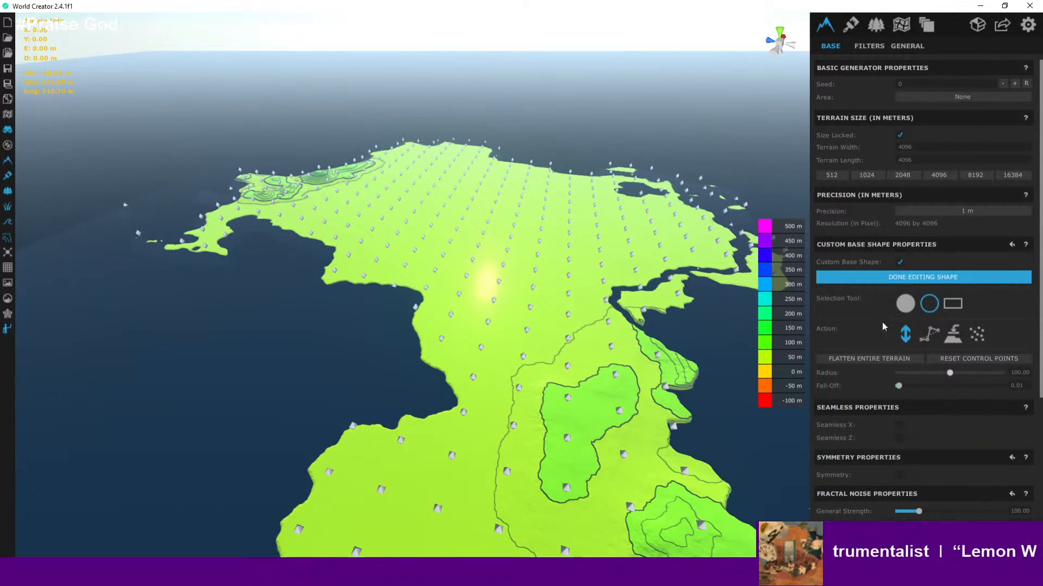
scroll(496, 253, "up", 4)
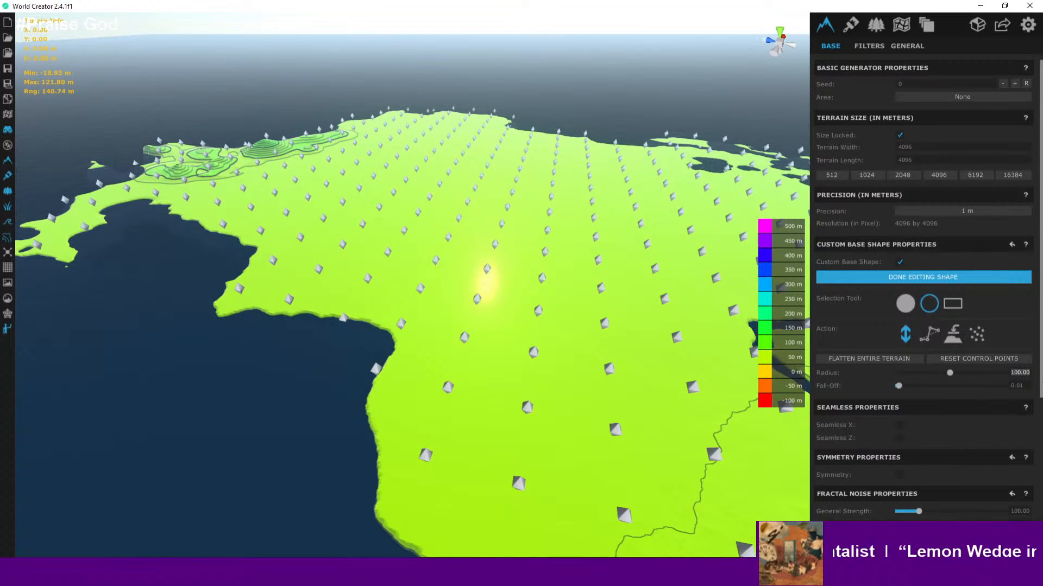
type("500")
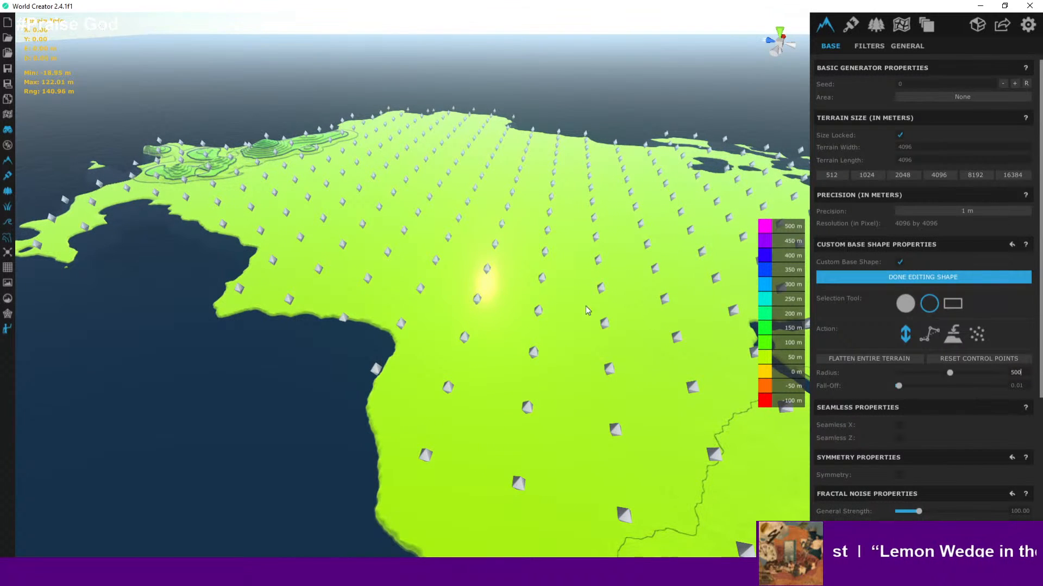
- Select control points in the island's northwest and raise them into a high plateau
scroll(519, 225, "down", 3)
left_click(471, 222)
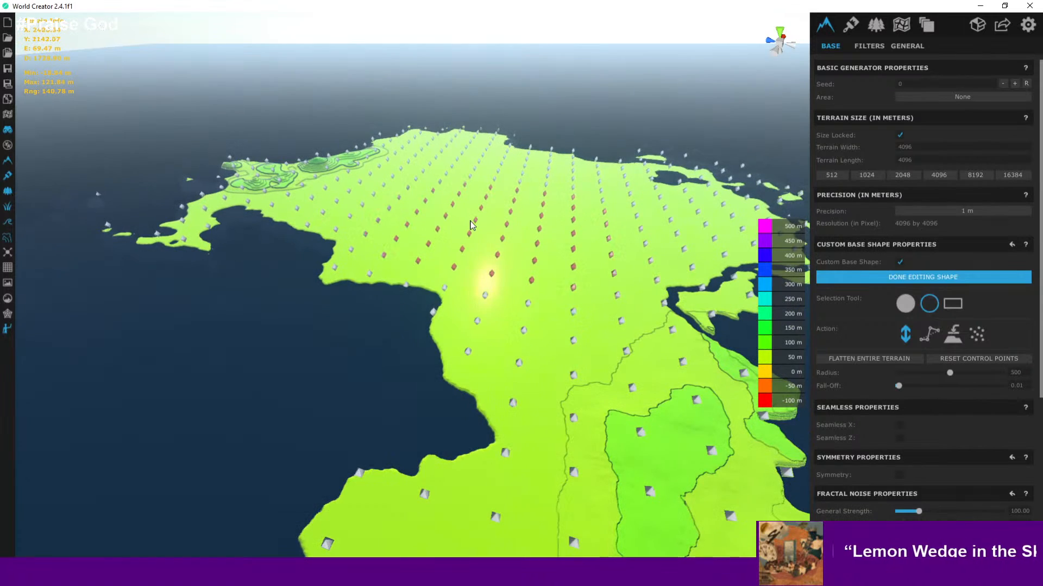
middle_click_drag(471, 221, 534, 309)
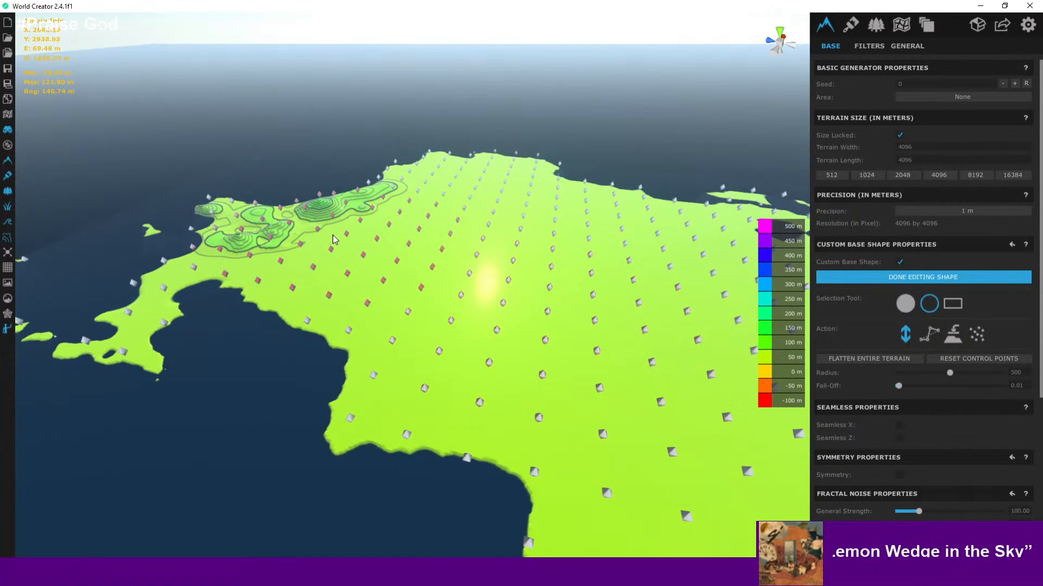
left_click_drag(329, 236, 347, 213)
left_click_drag(443, 180, 447, 175)
right_click_drag(447, 175, 491, 225)
key("d")
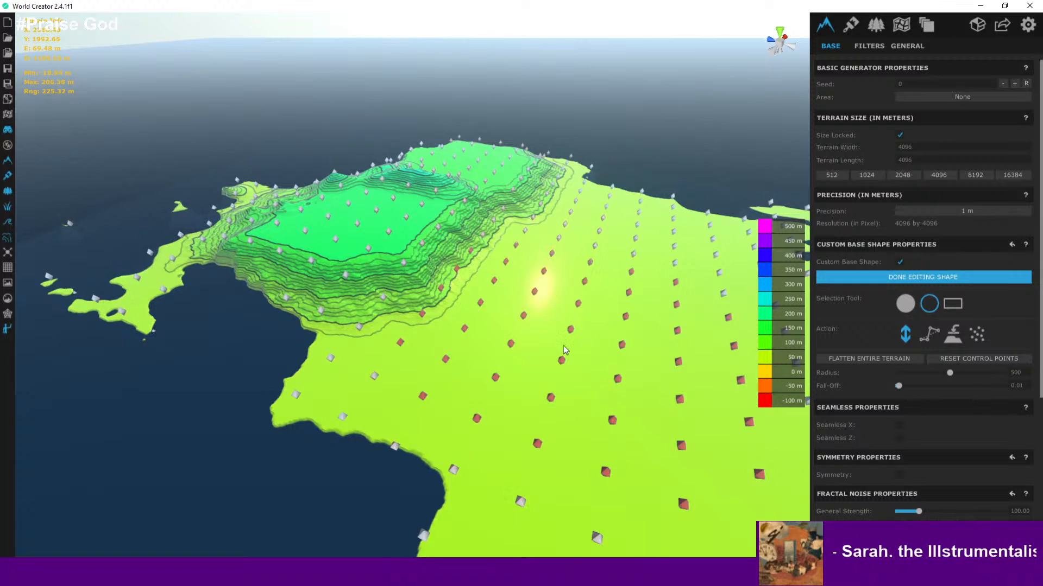
- Select control points in the central area below the plateau and raise them into a second elevated region
key("s")
middle_click_drag(637, 337, 807, 385)
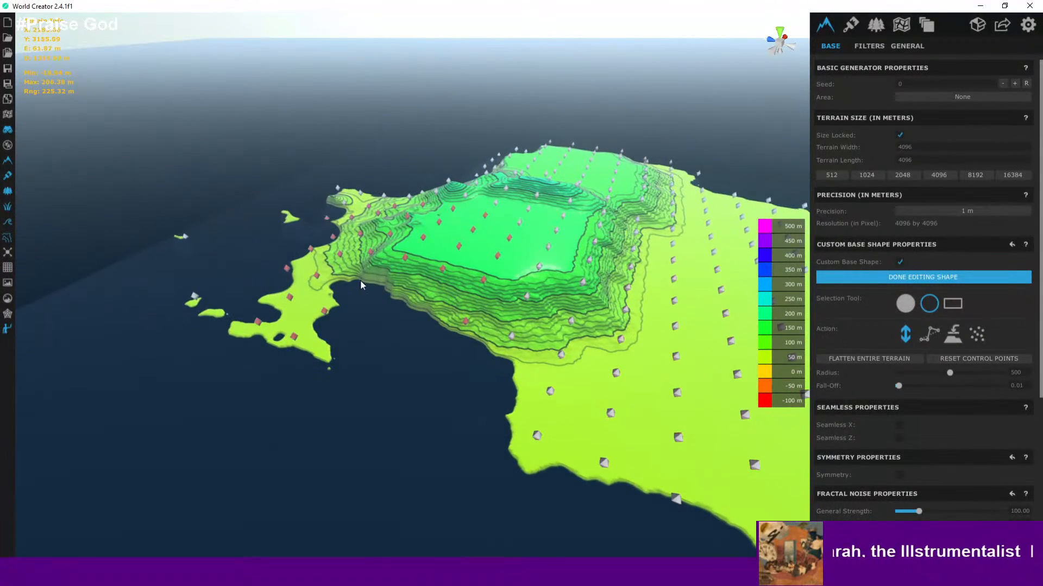
mouse_move(360, 279)
middle_mouse_down()
mouse_move(436, 295)
mouse_move(350, 252)
mouse_move(212, 222)
middle_mouse_up()
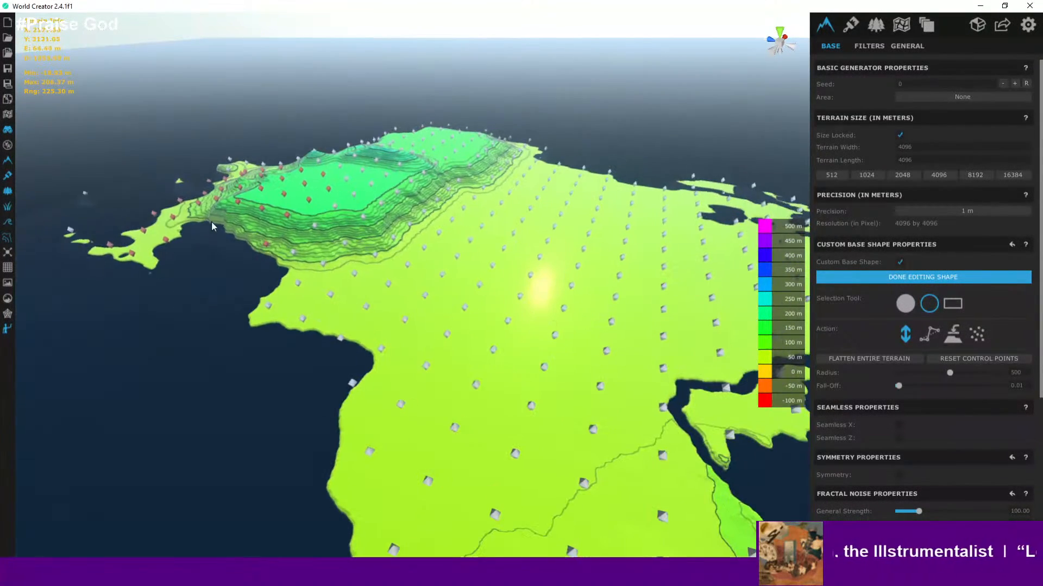
left_click_drag(470, 270, 470, 264)
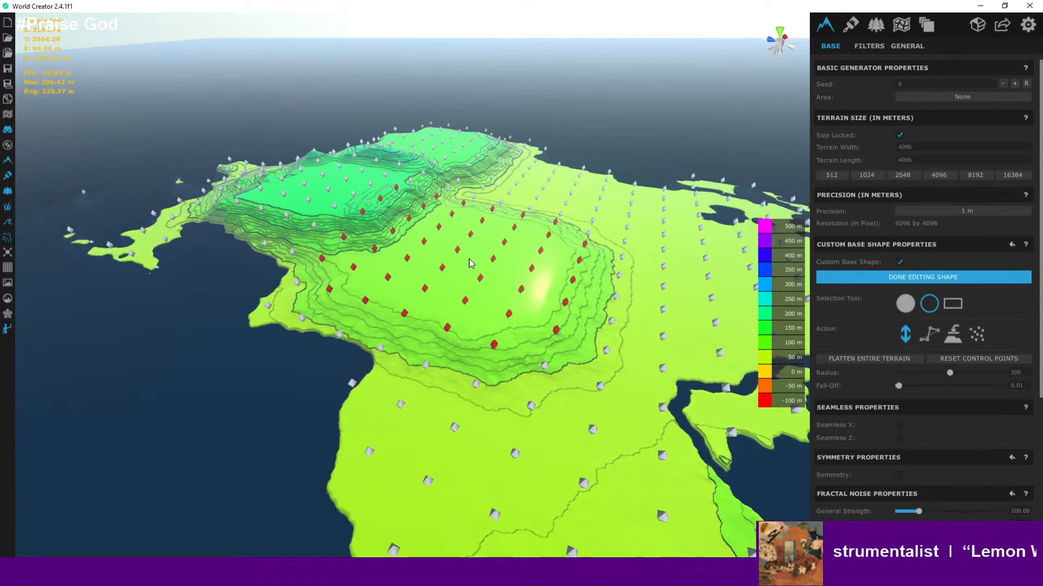
middle_click_drag(482, 279, 321, 278)
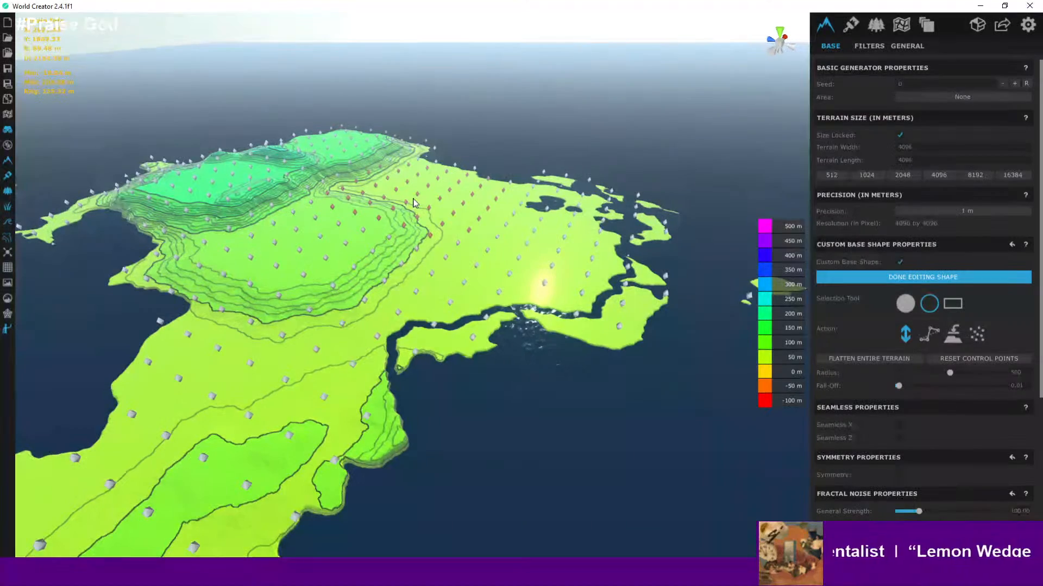
- Select control points along the northern ridge beside the plateau and raise them
left_click_drag(413, 202, 414, 198)
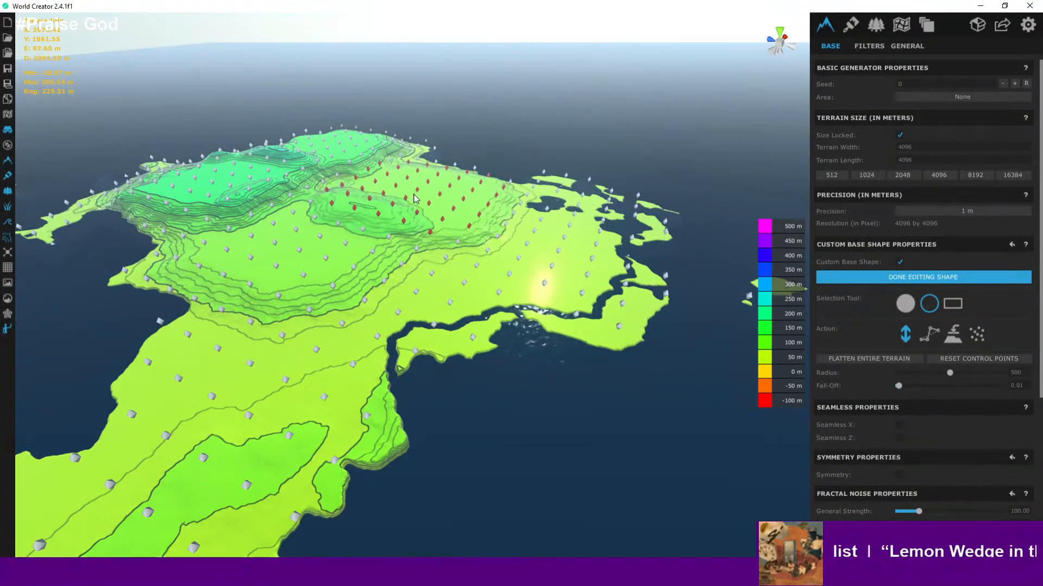
scroll(380, 218, "up", 5)
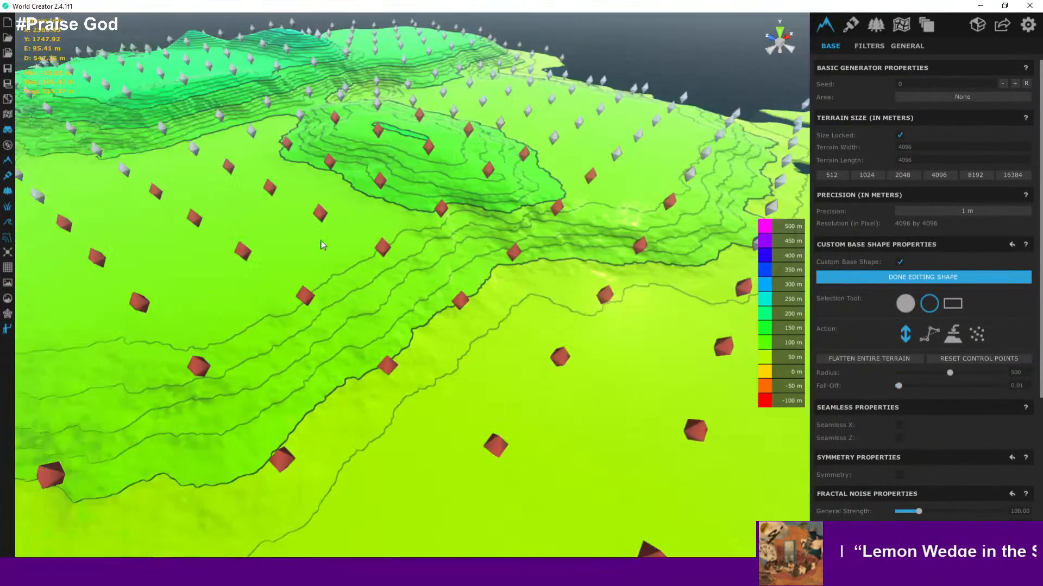
right_click_drag(321, 243, 380, 174)
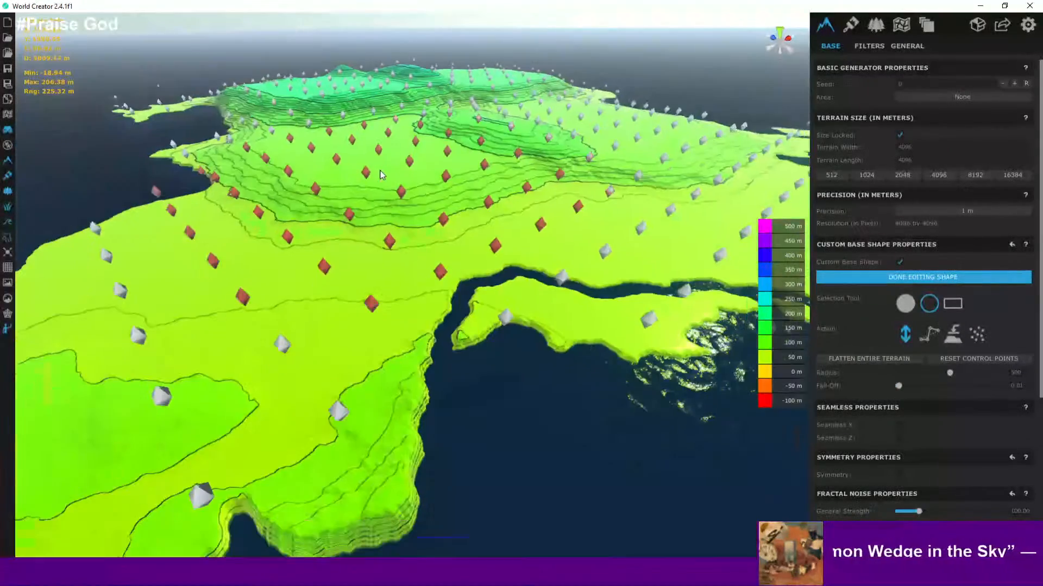
middle_click_drag(320, 260, 530, 227)
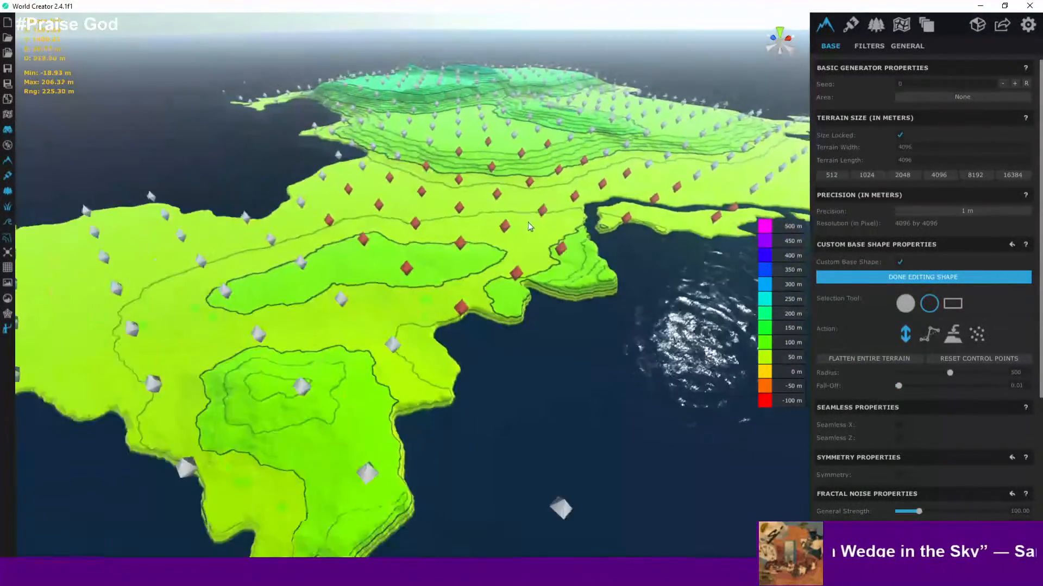
scroll(458, 245, "down", 5)
scroll(458, 253, "up", 2)
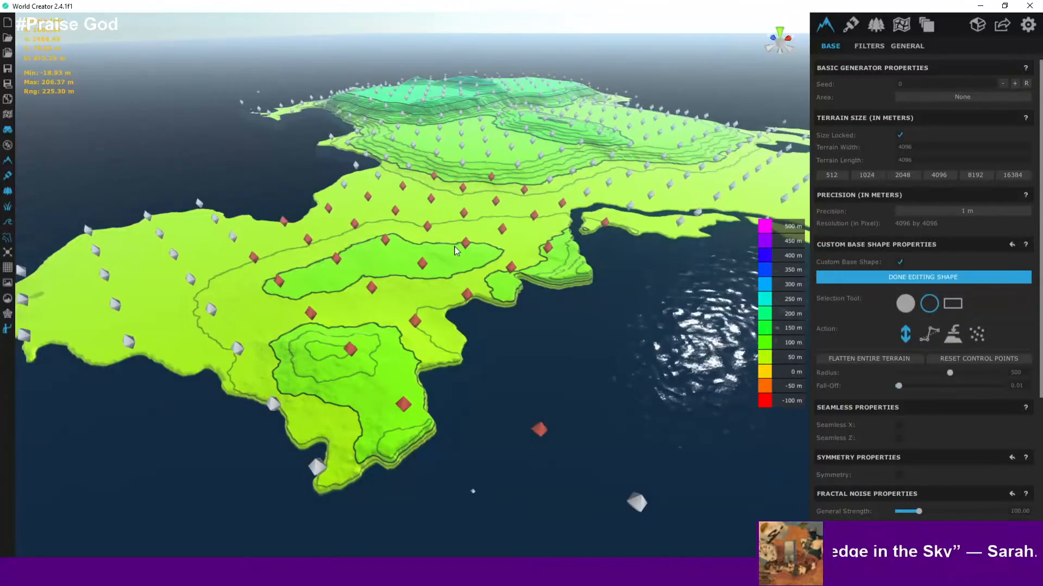
right_click_drag(455, 264, 450, 244)
- Select control points across the central plain and lift them further
scroll(450, 244, "down", 4)
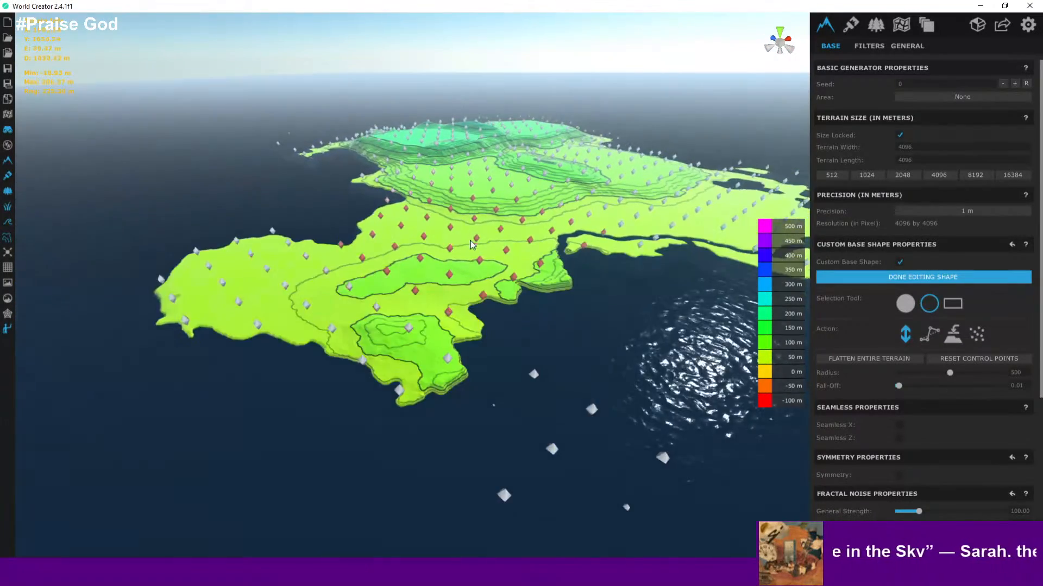
scroll(451, 244, "up", 5)
middle_click_drag(451, 244, 349, 402)
scroll(380, 375, "down", 5)
middle_click_drag(447, 327, 455, 295)
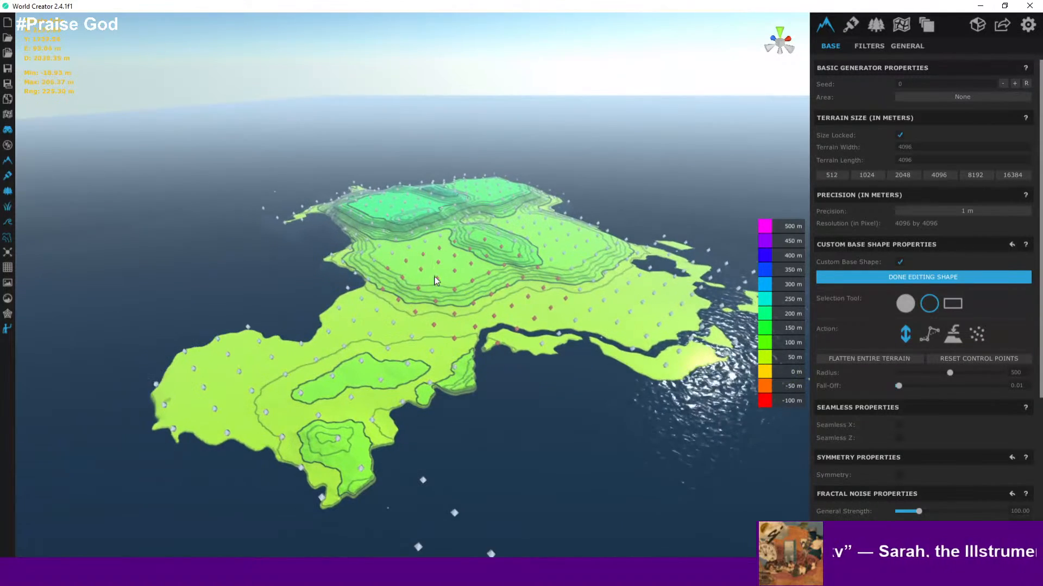
- Select control points on the central hill and raise them slightly higher
scroll(427, 272, "up", 2)
scroll(427, 272, "up", 1)
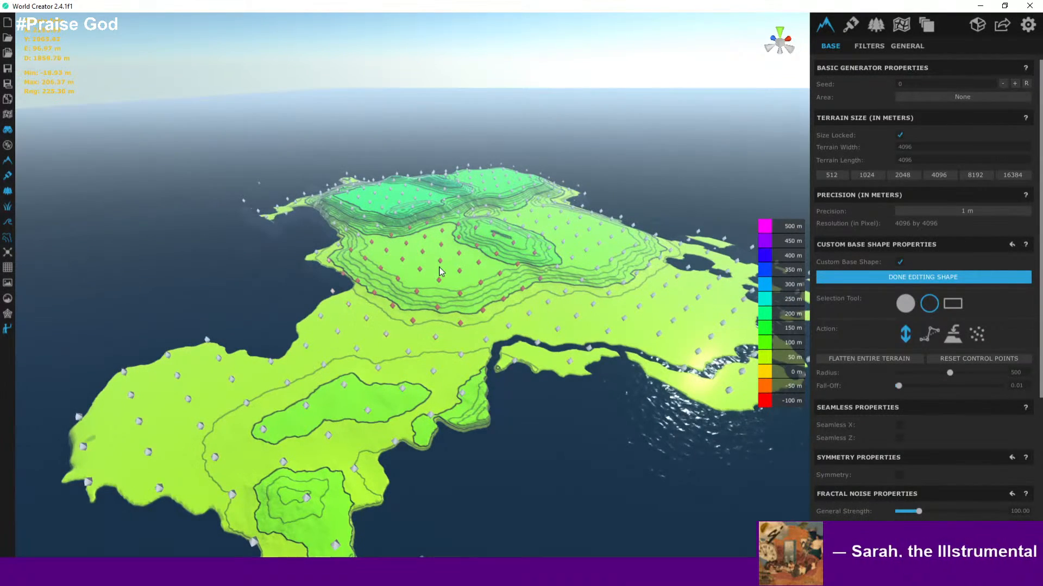
left_click_drag(439, 267, 440, 261)
scroll(439, 272, "up", 2)
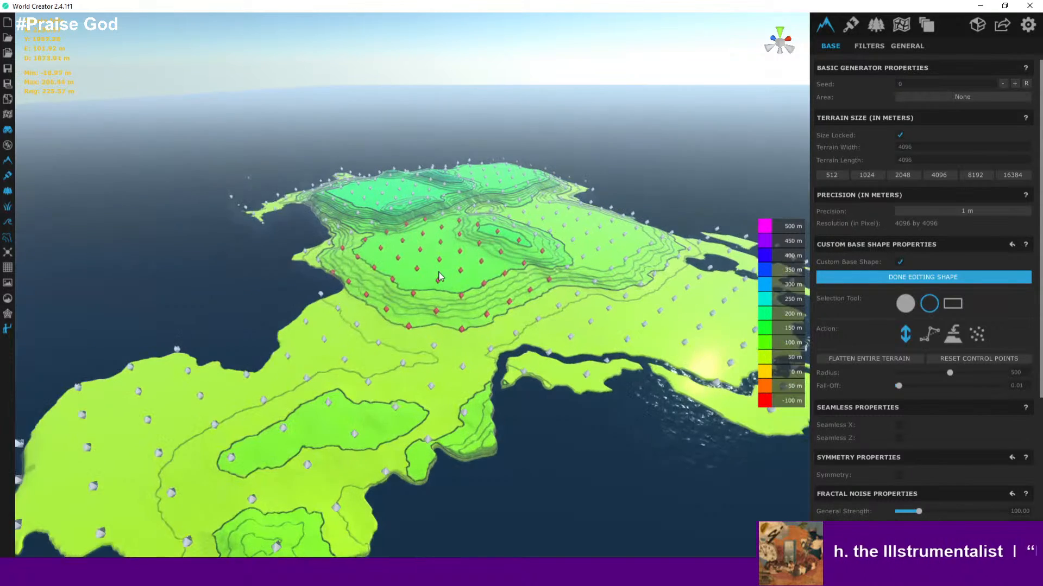
scroll(488, 254, "up", 3)
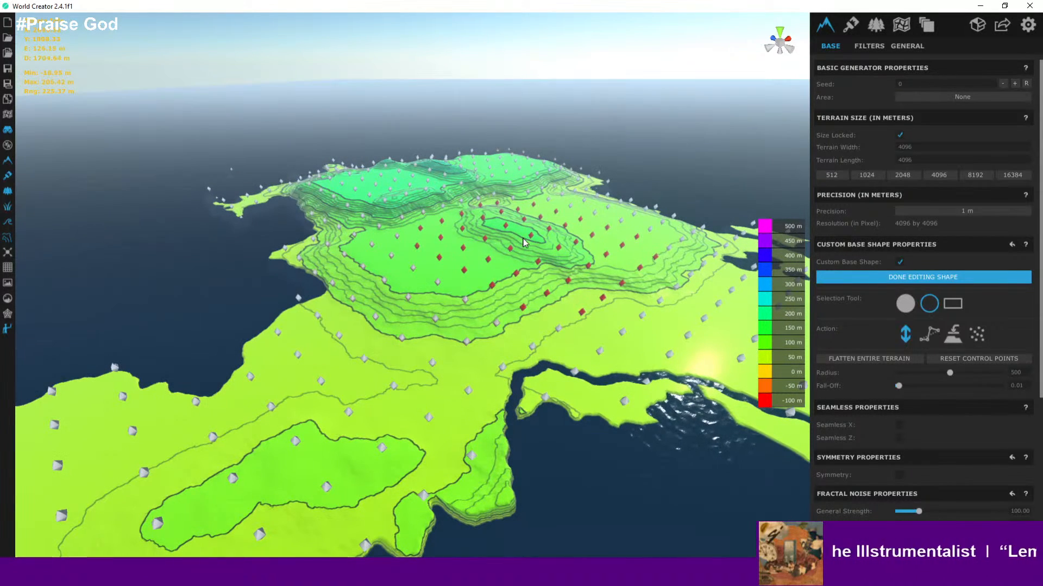
- Select control points along the island's southeastern band and raise them slightly
left_click_drag(523, 238, 524, 236)
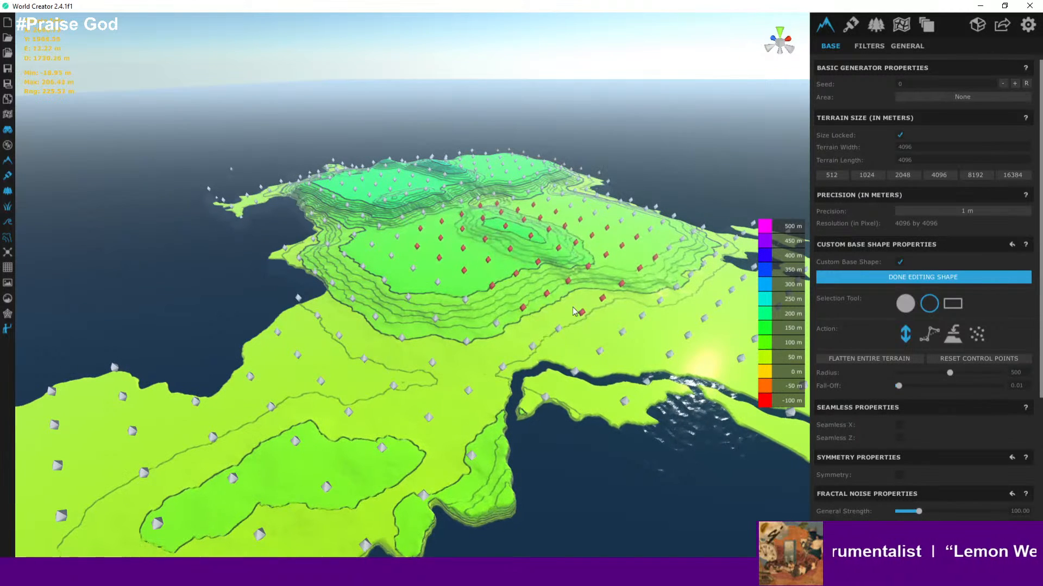
left_click(598, 319)
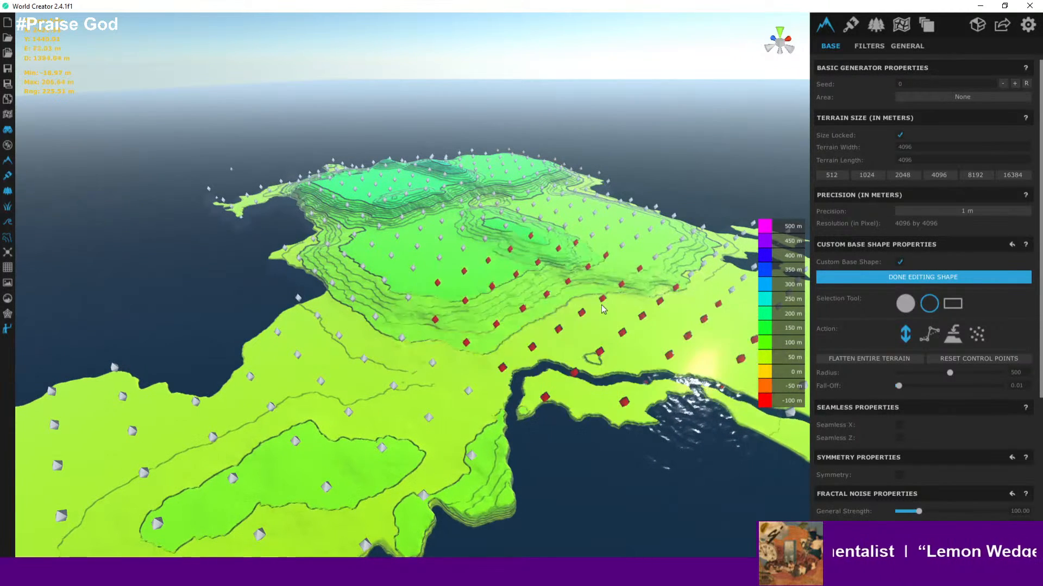
left_click_drag(601, 305, 596, 312)
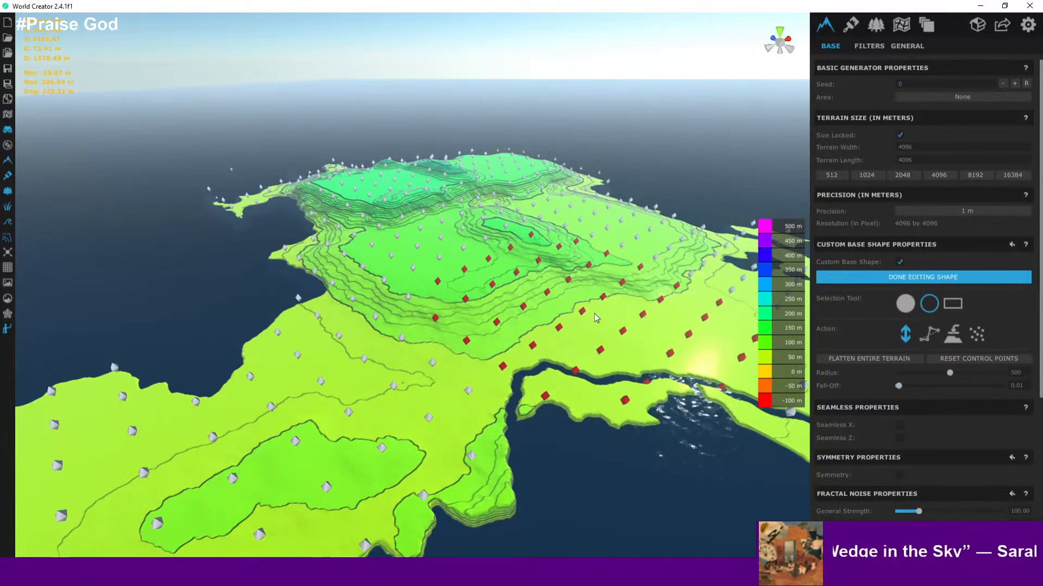
- Finish editing the custom base shape
right_click_drag(594, 313, 363, 378)
key("w")
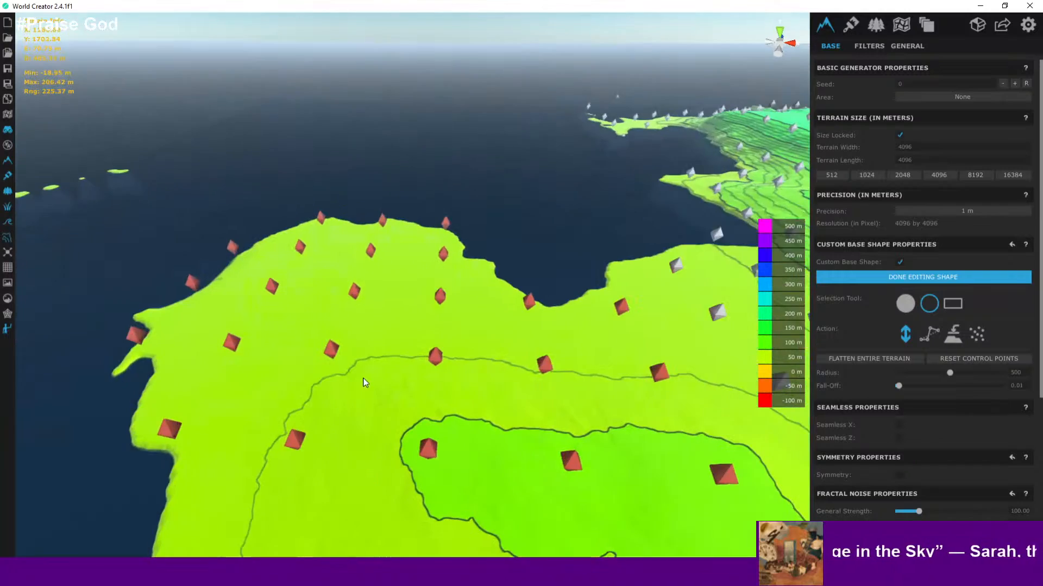
scroll(362, 380, "up", 2)
scroll(375, 386, "down", 1)
key("a")
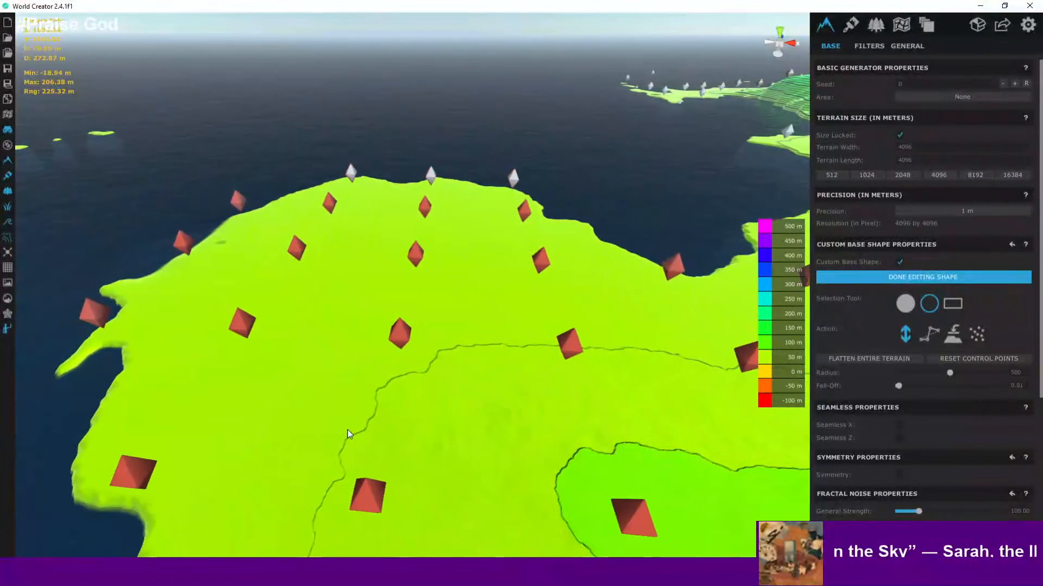
scroll(211, 347, "up", 1)
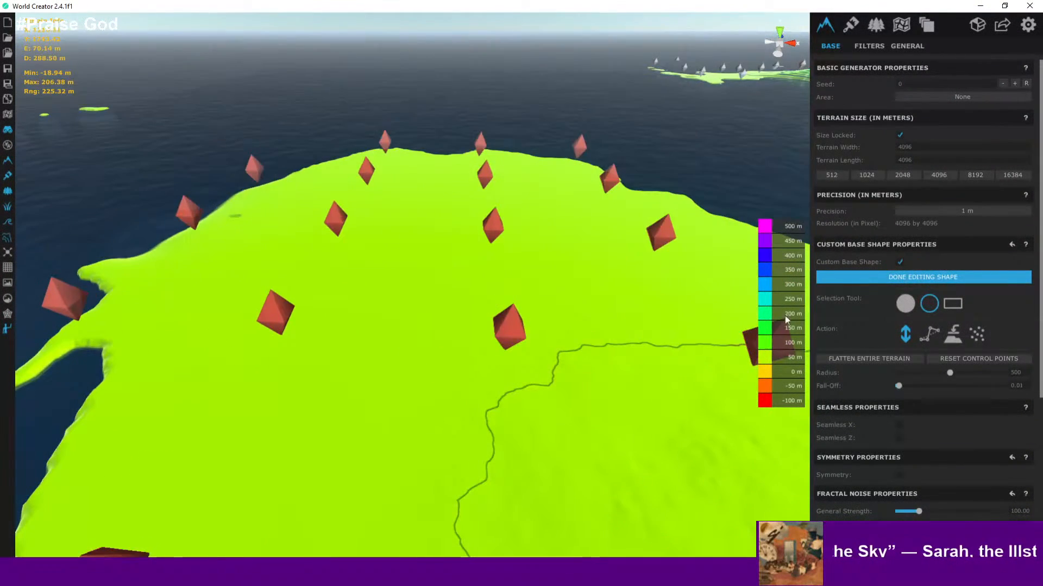
left_click(869, 276)
- Orbit around the island to examine the sculpted terrain from several angles
scroll(565, 305, "down", 3)
right_click_drag(446, 356, 312, 354)
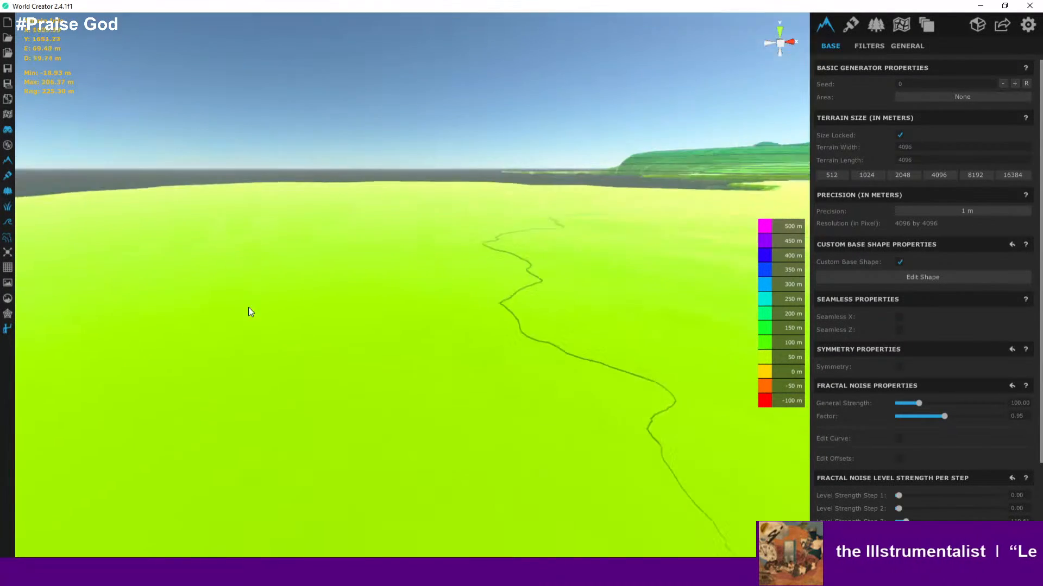
right_click_drag(248, 312, 315, 400)
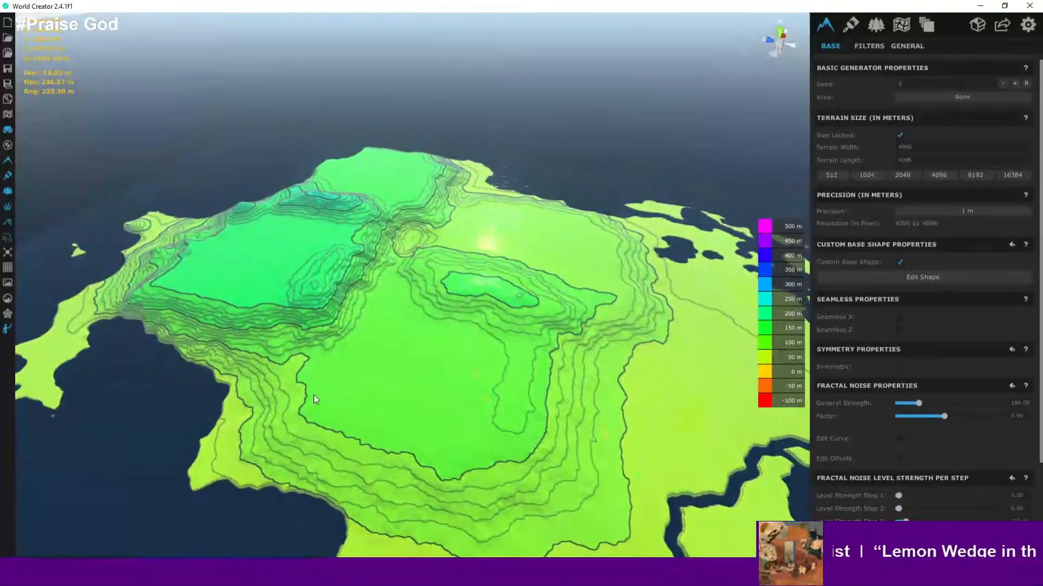
right_click_drag(329, 379, 272, 339)
scroll(298, 317, "up", 3)
middle_click_drag(297, 317, 292, 428)
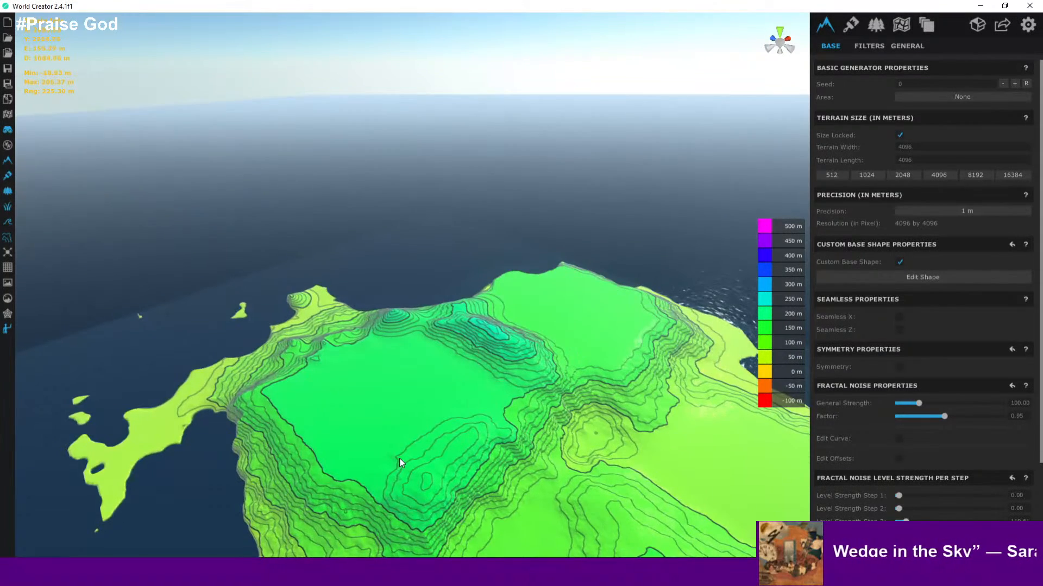
middle_click_drag(401, 465, 373, 332)
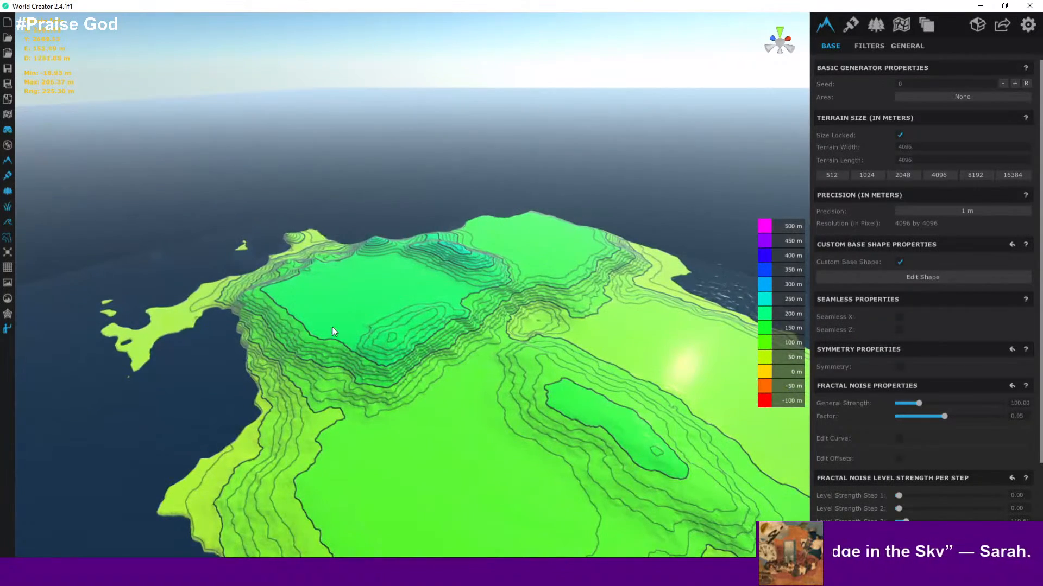
middle_click_drag(418, 383, 401, 343)
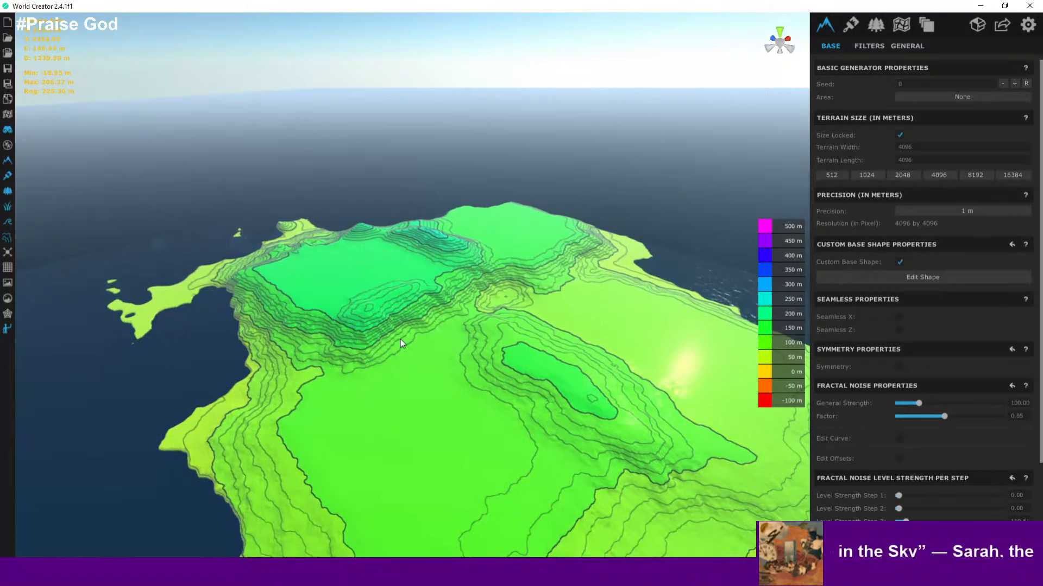
- Resume editing the shape and select control points along the plateau's northwestern edge
left_click(902, 277)
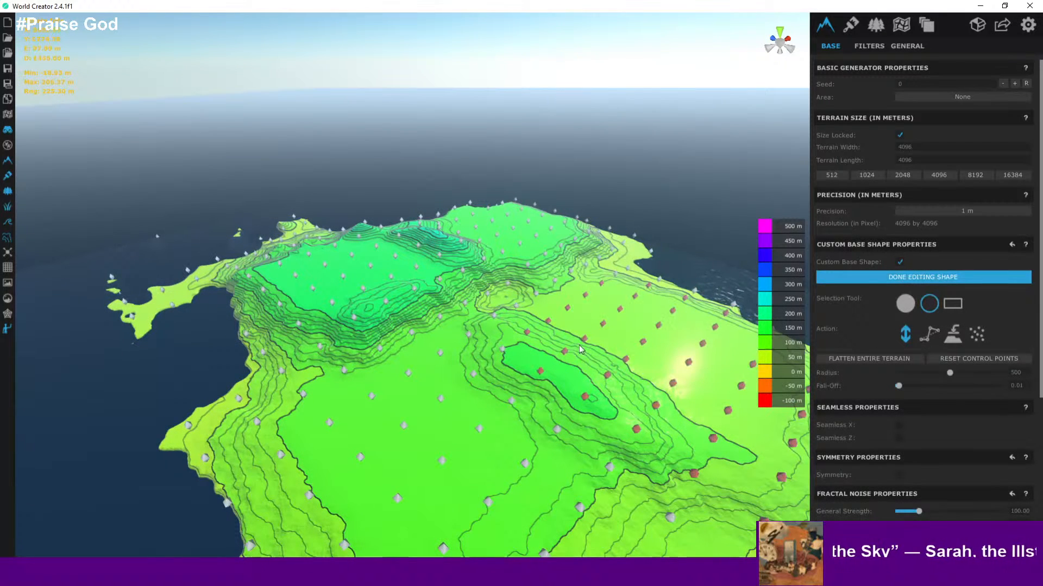
key("w")
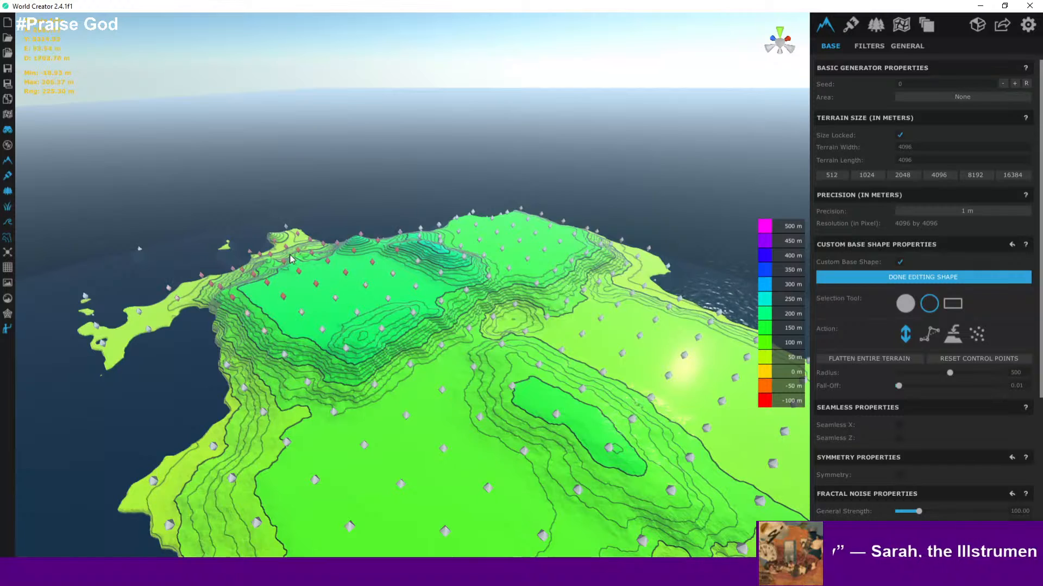
left_click_drag(290, 258, 290, 254)
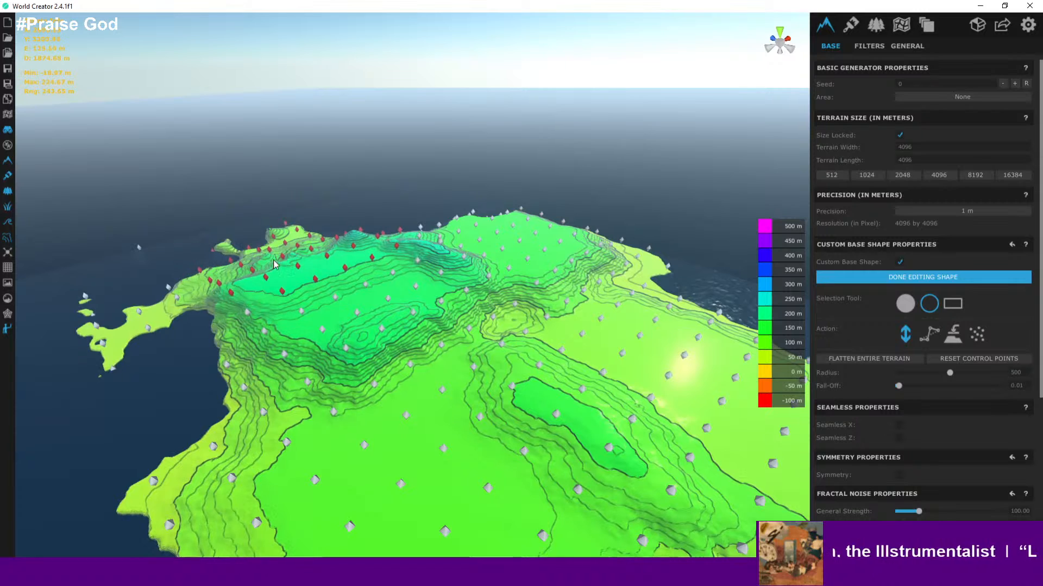
middle_click_drag(275, 264, 493, 341)
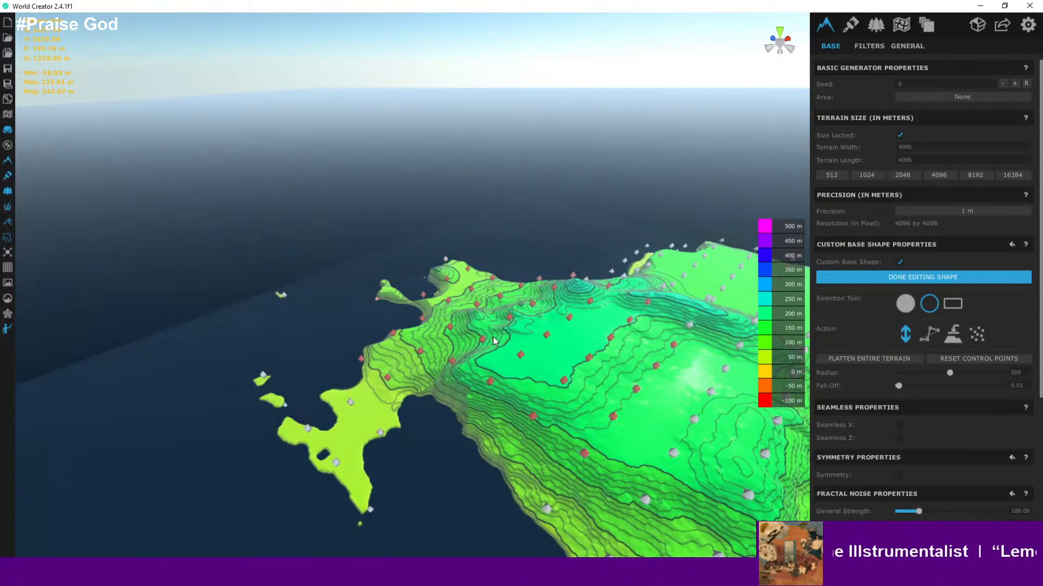
- Select control points across the western slopes and southwestern peninsula and raise them
key("a")
scroll(415, 348, "up", 2)
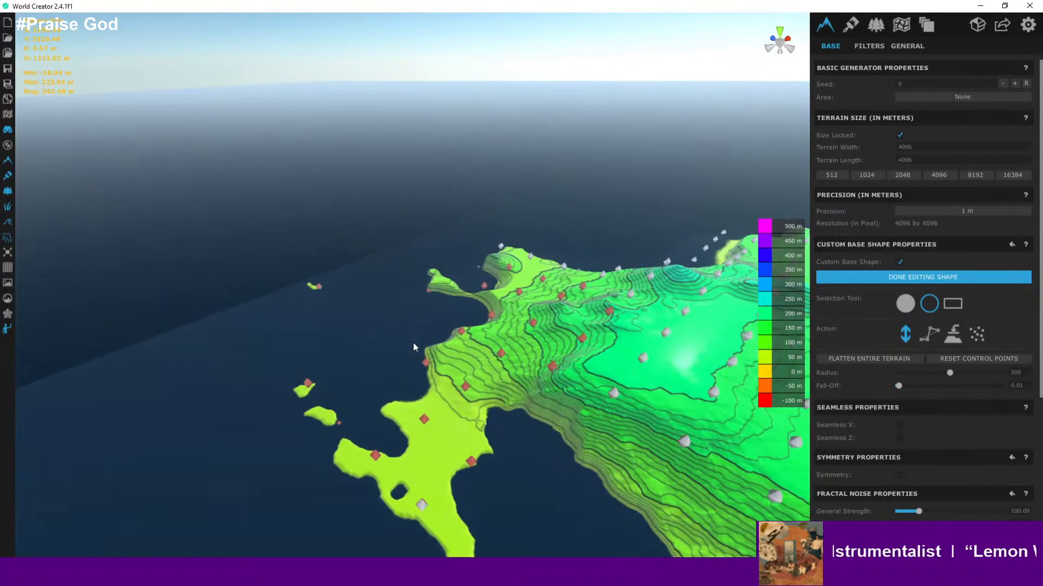
key("a")
right_click_drag(433, 359, 609, 357)
key("a")
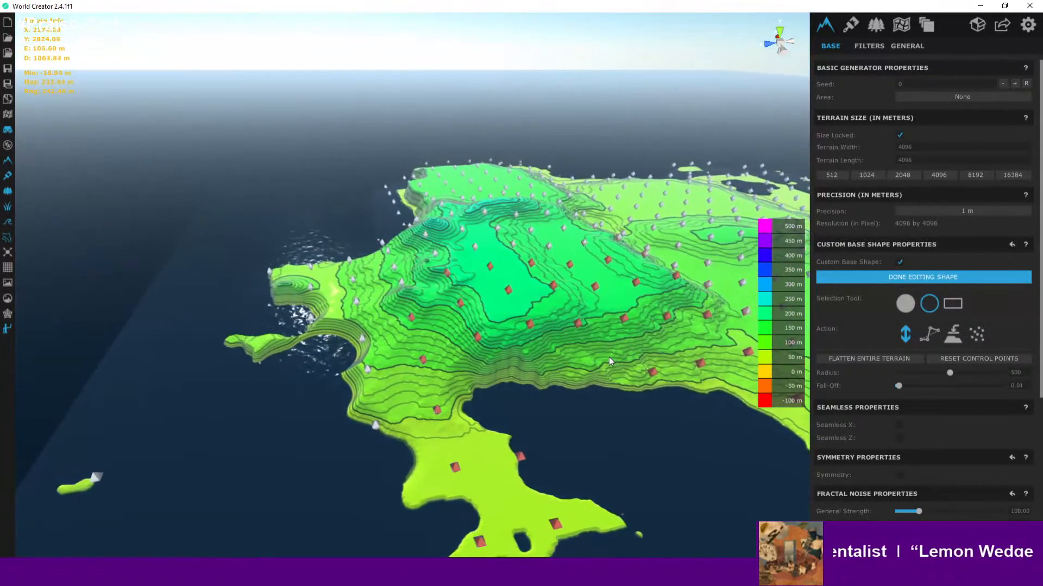
key("a")
middle_click_drag(576, 404, 452, 258)
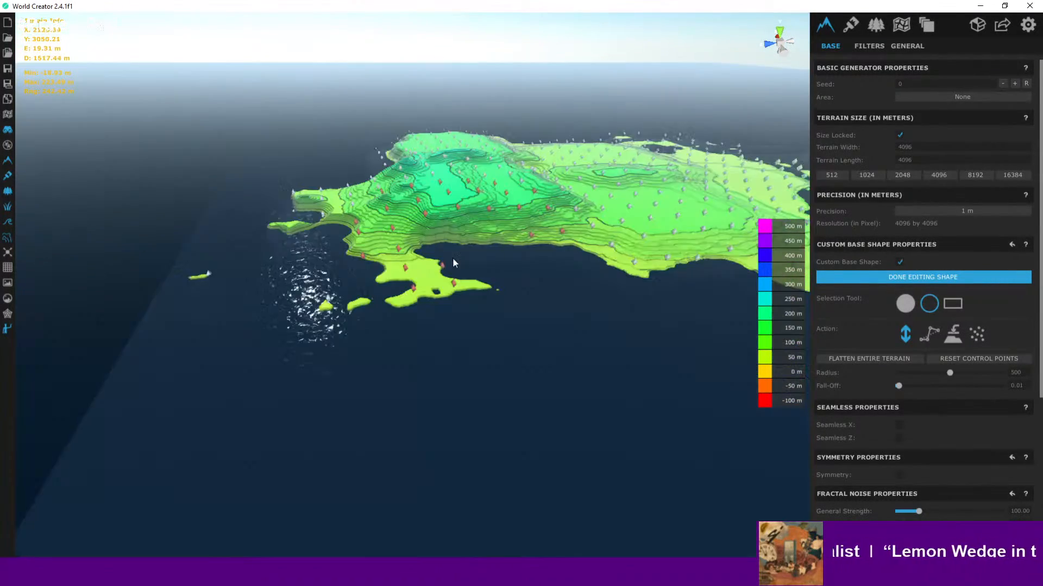
scroll(427, 270, "up", 3)
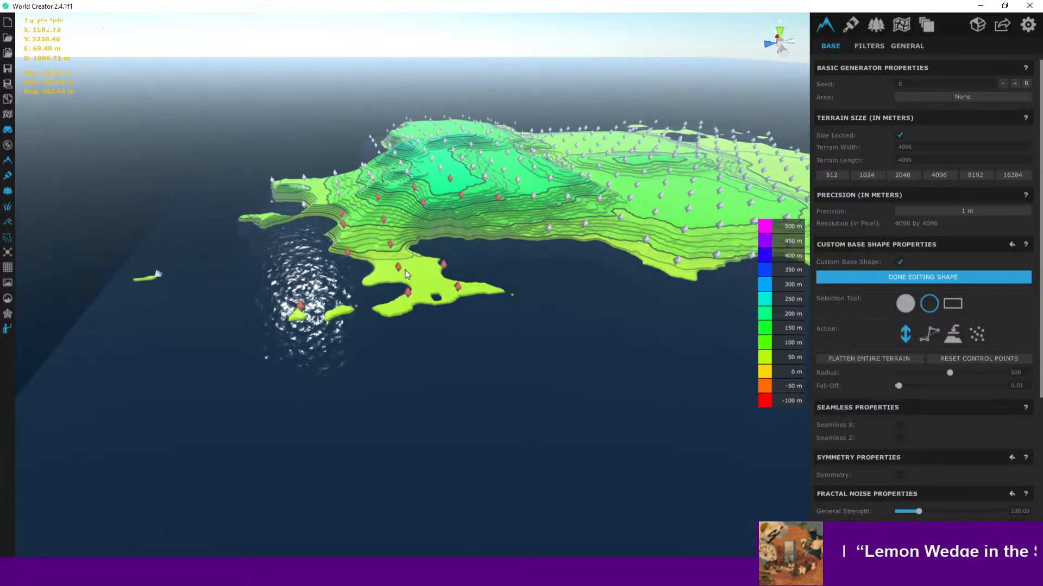
left_click_drag(404, 266, 404, 270)
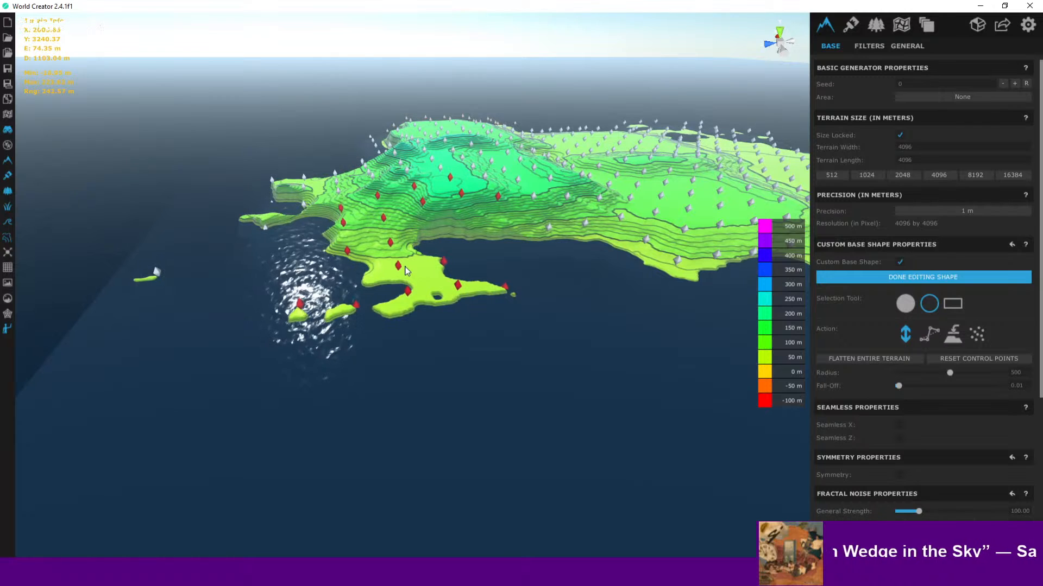
middle_click_drag(512, 316, 408, 352)
- Set the selection radius to 200 and select control points on the southwestern peninsula
scroll(466, 323, "up", 2)
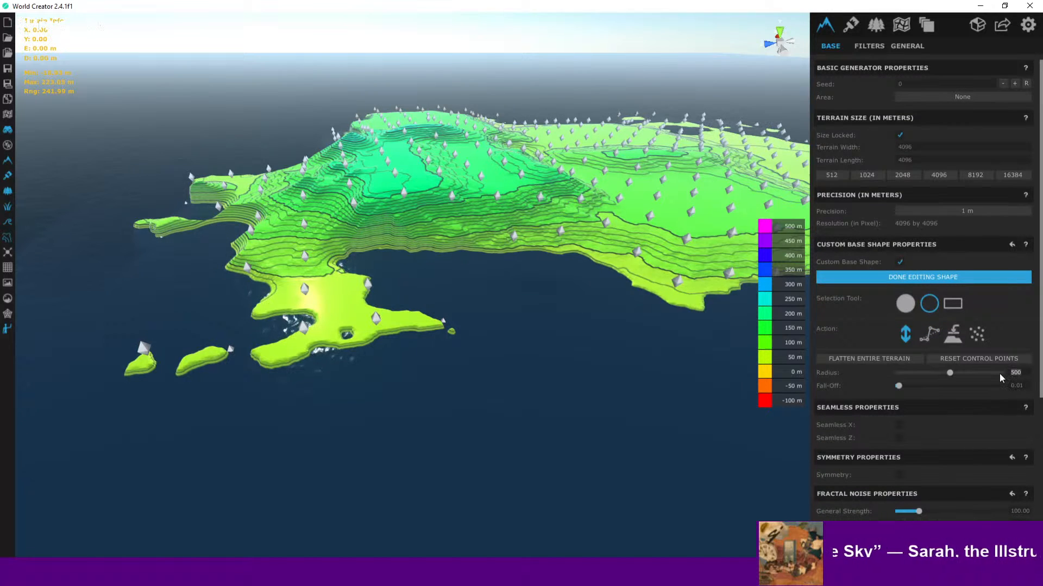
type("200")
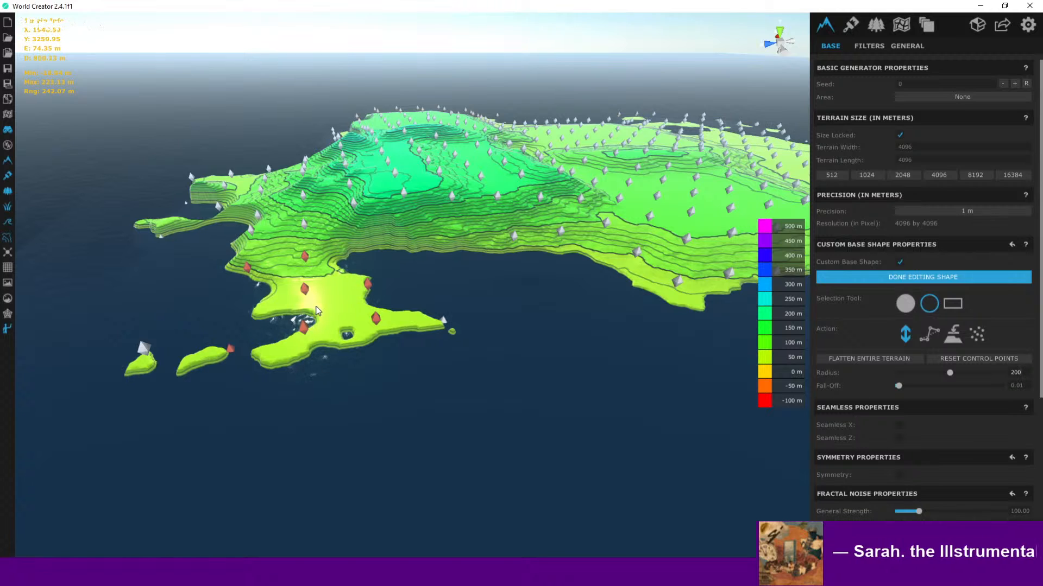
left_click_drag(320, 309, 320, 309)
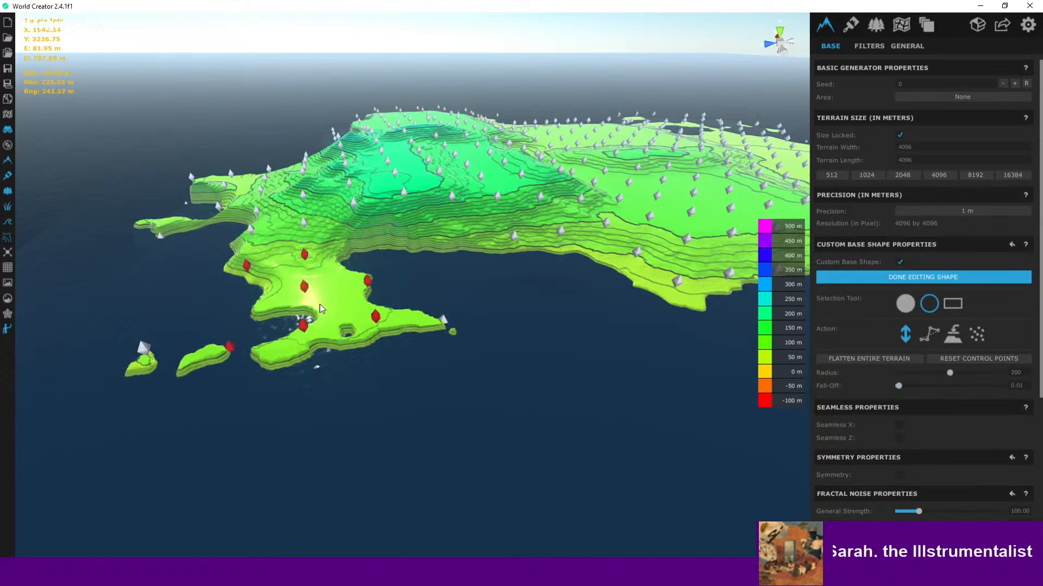
- Select control points on the western slope and raise them
scroll(345, 319, "down", 2)
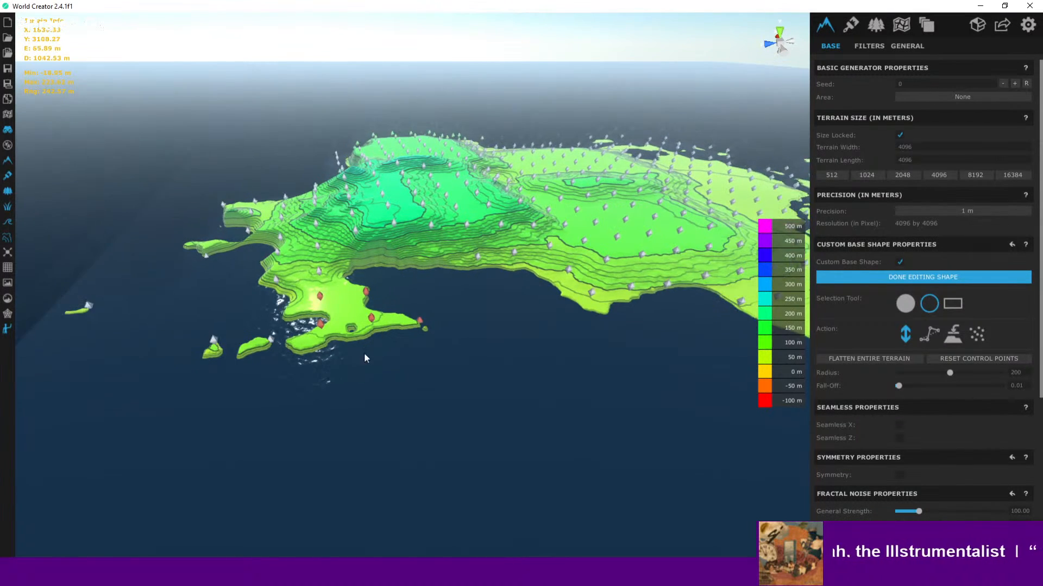
middle_click_drag(363, 353, 405, 436)
scroll(213, 306, "down", 1)
scroll(322, 369, "up", 3)
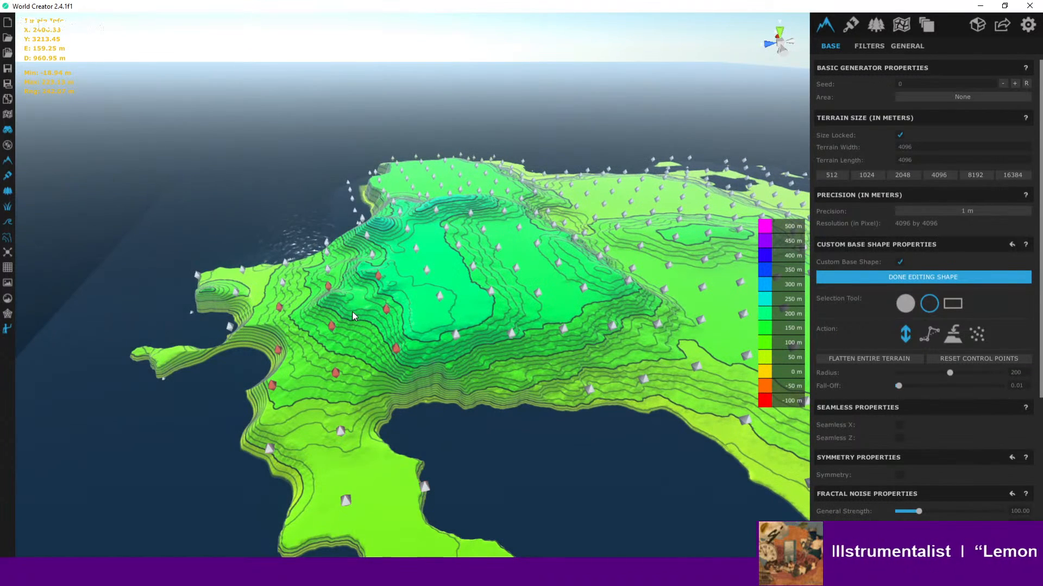
left_click_drag(353, 317, 356, 261)
- Set the selection radius to 150 and select control points on the hill's northwestern flank
middle_click_drag(345, 289, 591, 358)
scroll(591, 359, "up", 2)
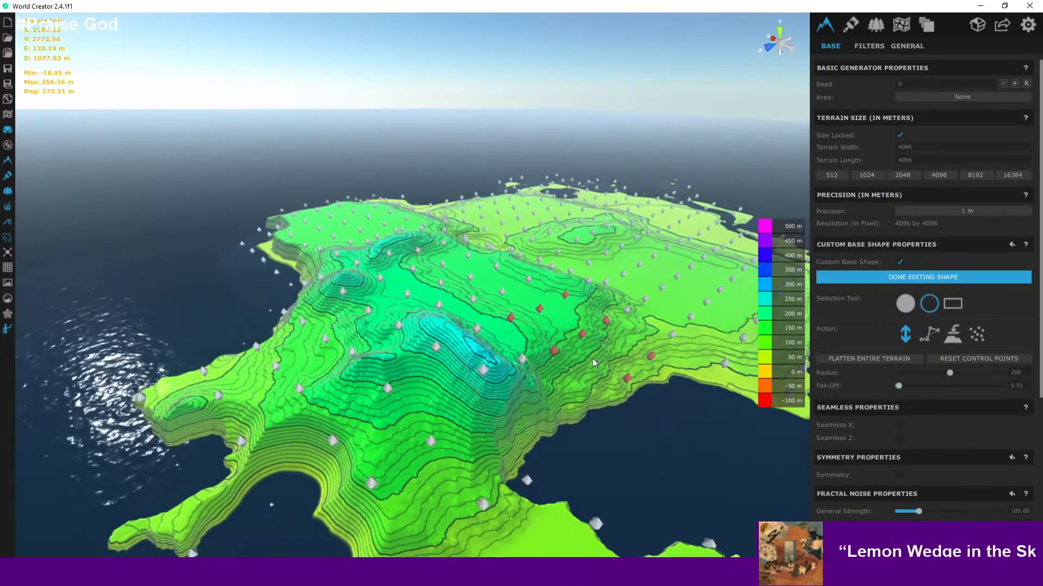
scroll(401, 382, "up", 3)
key("a")
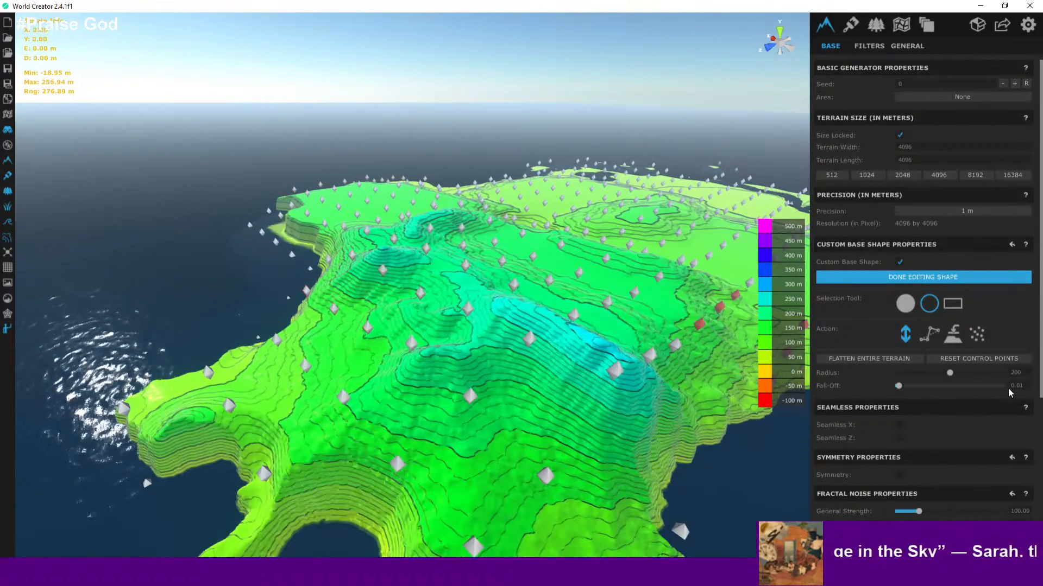
type("150")
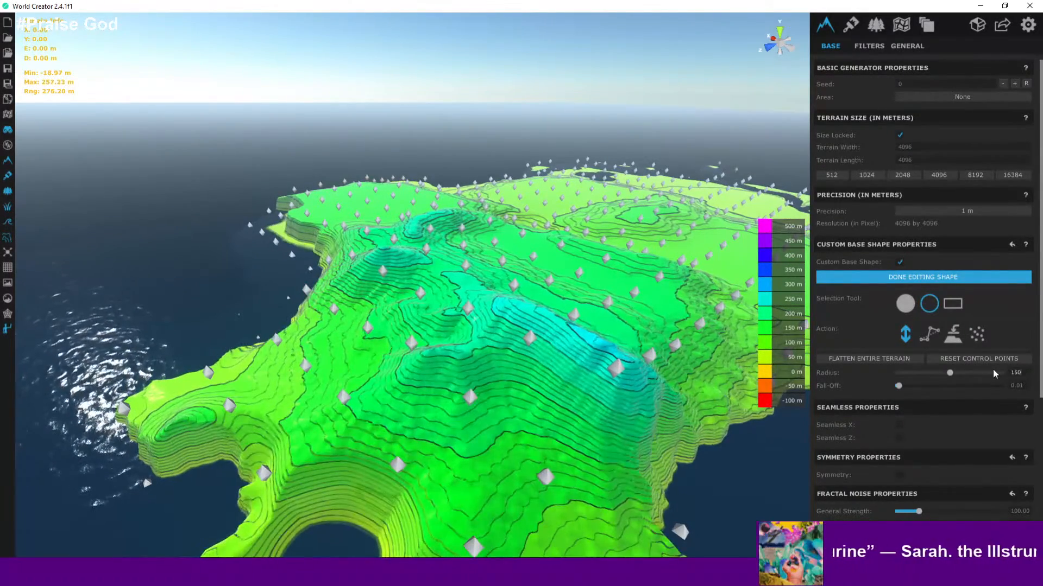
left_click_drag(385, 271, 389, 252)
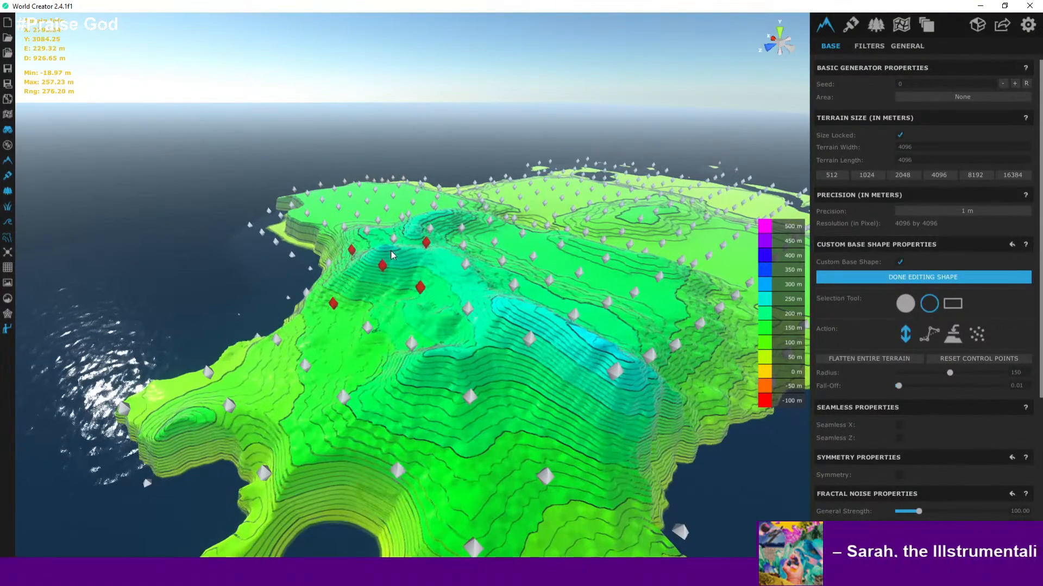
- Raise the selected control points on the hill's northwestern flank
middle_click_drag(425, 296, 335, 322)
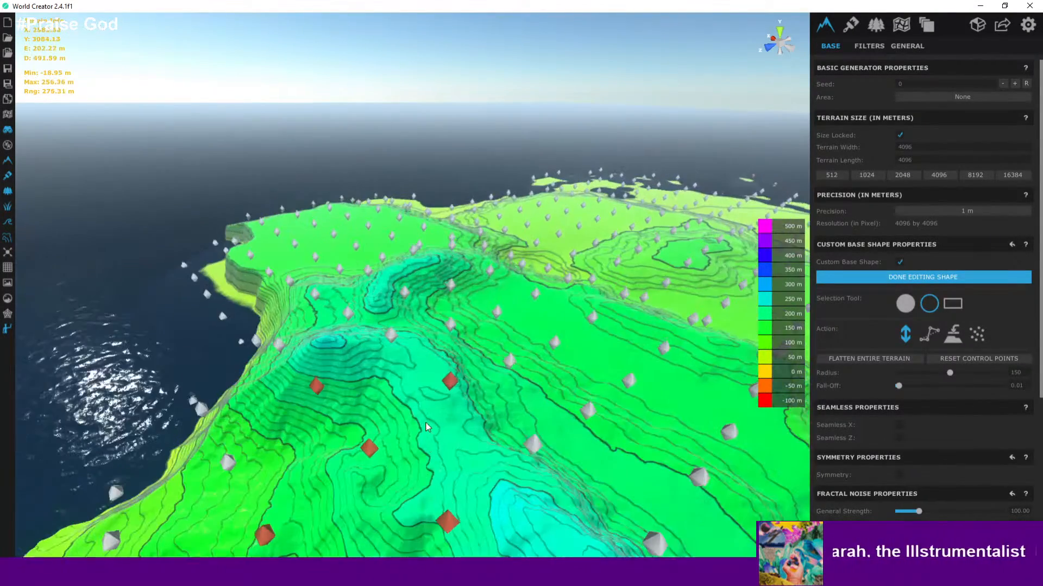
left_click_drag(342, 318, 341, 290)
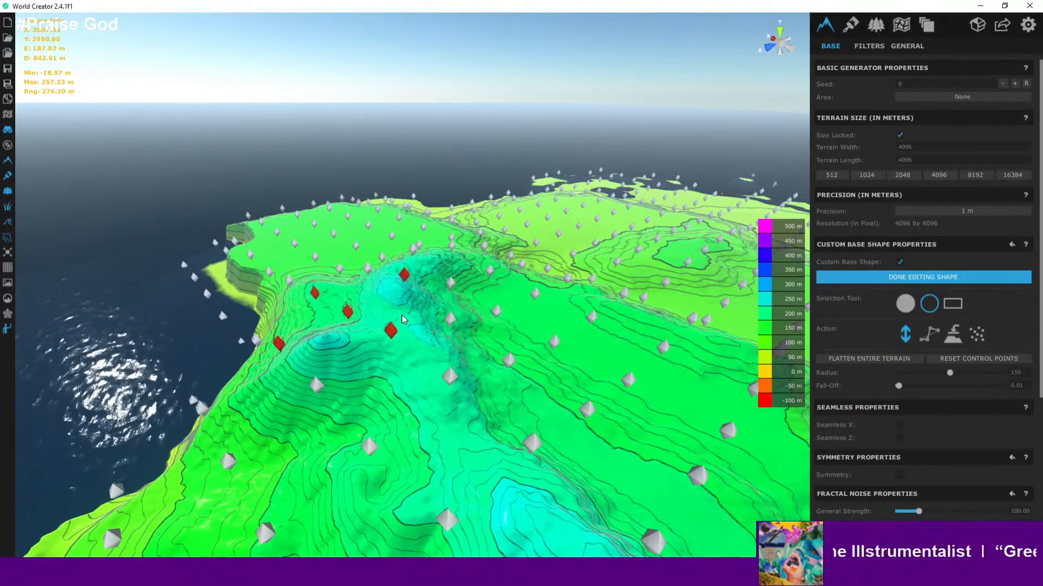
middle_click_drag(403, 319, 523, 361)
- Select control points along the ridge above the western slope
scroll(523, 360, "up", 4)
scroll(377, 319, "up", 3)
right_click_drag(455, 329, 286, 341)
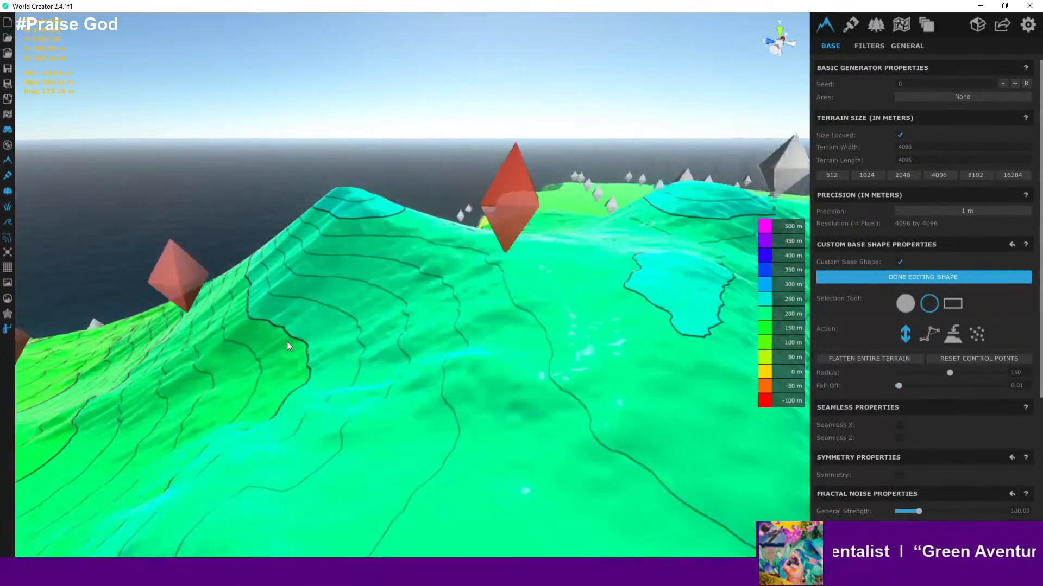
scroll(293, 351, "down", 4)
scroll(327, 425, "down", 4)
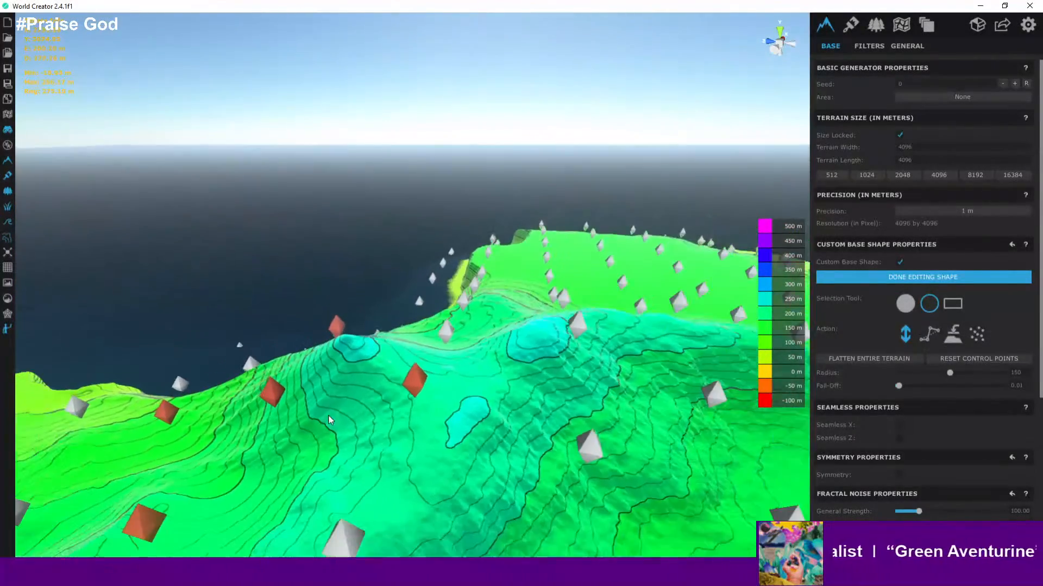
left_click_drag(336, 347, 335, 337)
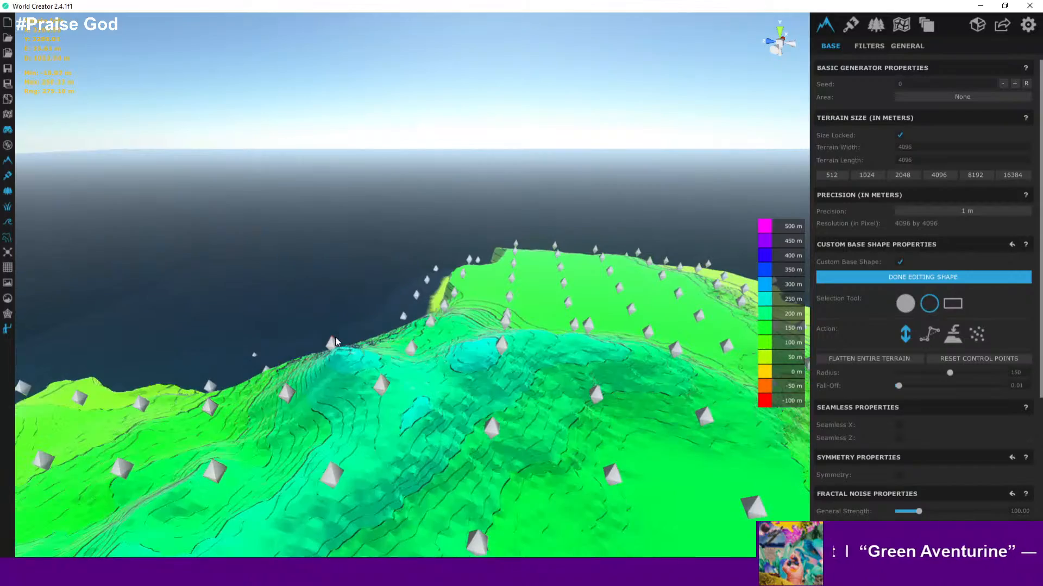
scroll(343, 366, "down", 3)
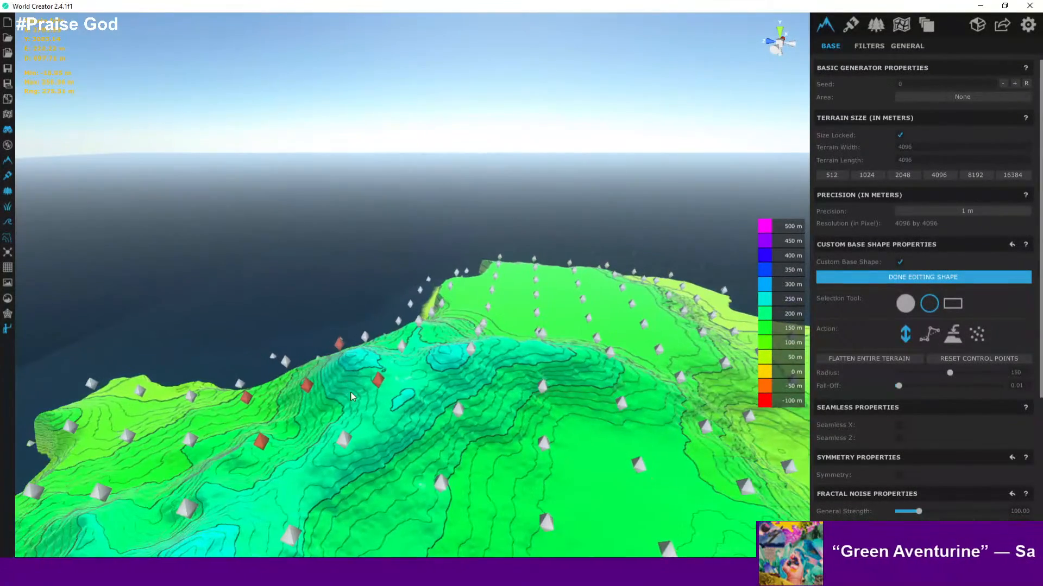
- Select control points in the central plateau and raise them into a low mound
middle_click_drag(356, 388, 317, 293)
scroll(561, 405, "down", 4)
scroll(317, 293, "down", 2)
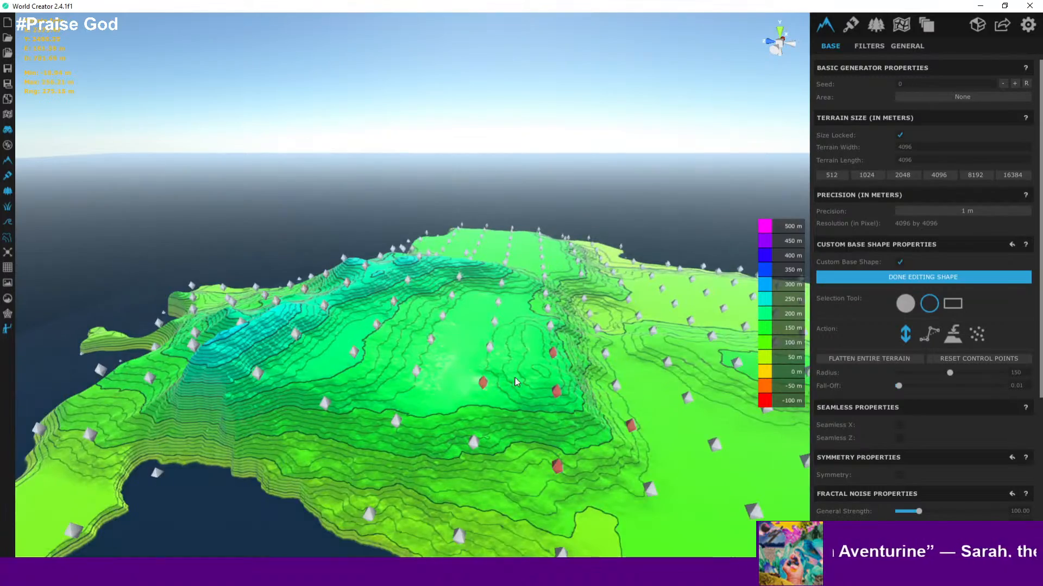
middle_click_drag(514, 381, 462, 366)
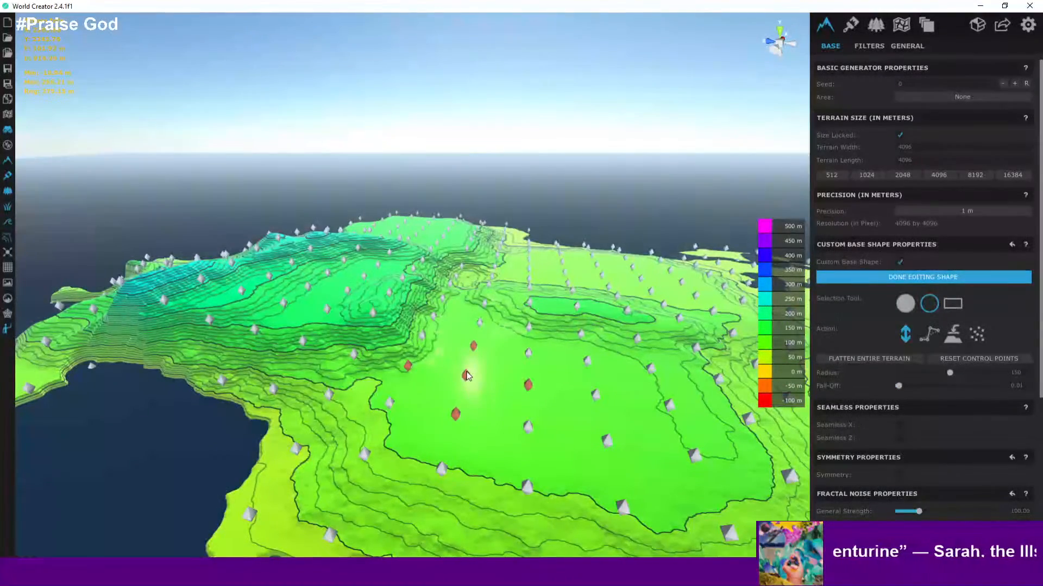
left_click_drag(466, 365, 466, 363)
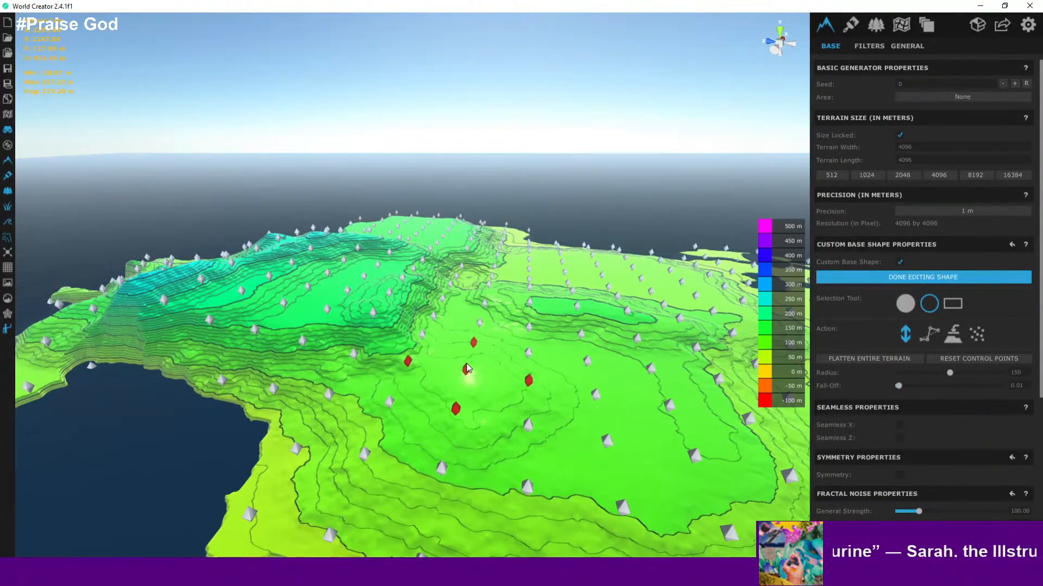
middle_click_drag(505, 401, 396, 430)
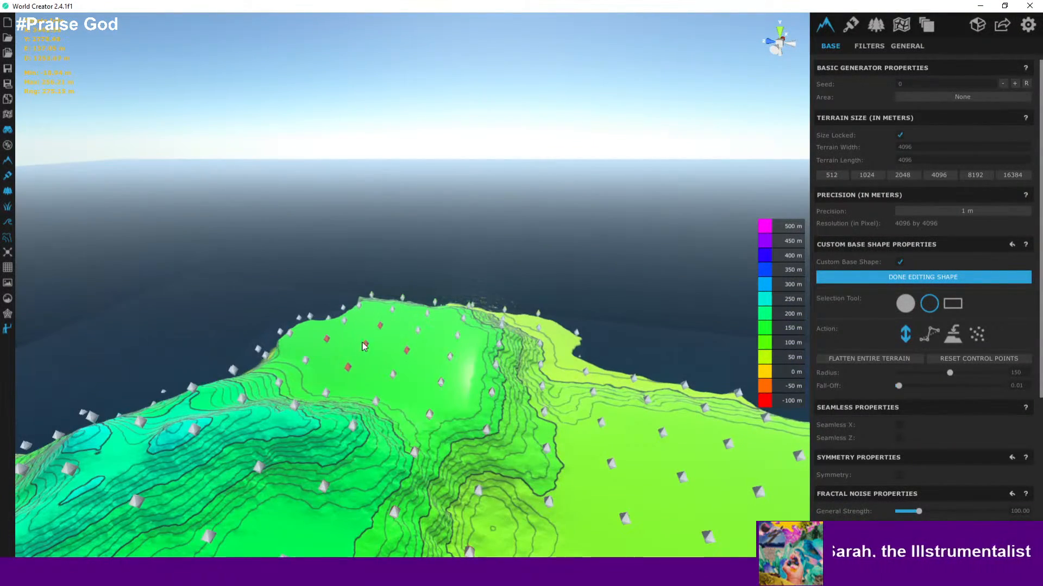
mouse_move(359, 337)
left_mouse_down()
mouse_move(364, 323)
mouse_move(363, 340)
left_mouse_up()
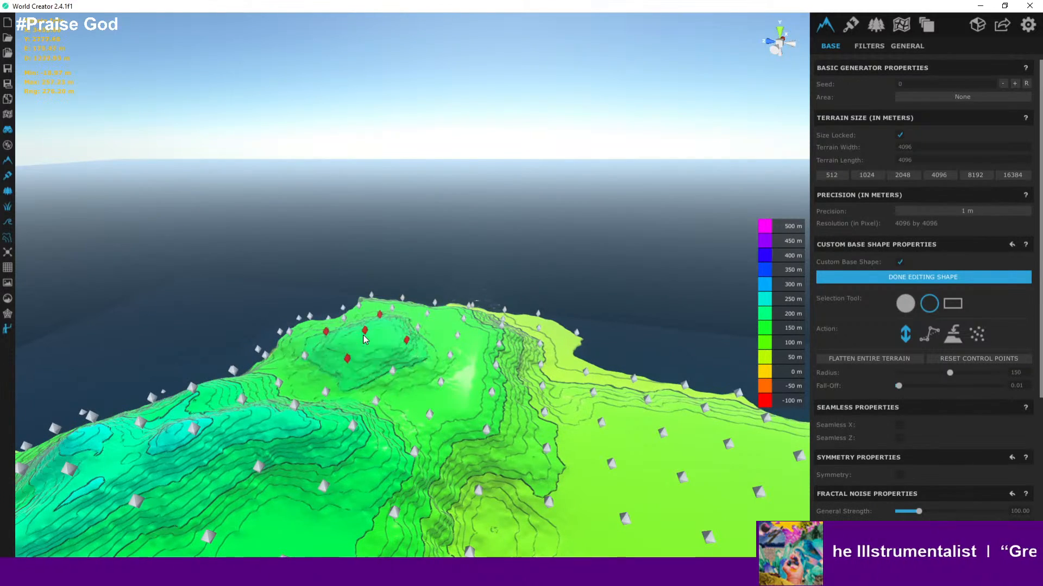
- Select control points near the island's northeastern coast
middle_click_drag(493, 366, 278, 387)
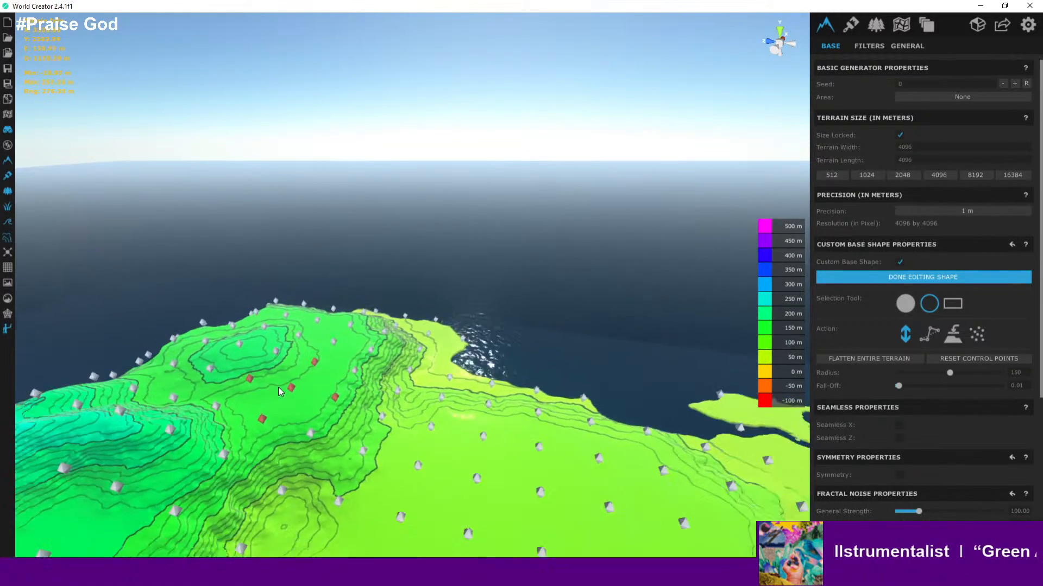
right_click_drag(278, 387, 375, 430)
scroll(375, 426, "down", 2)
middle_click_drag(374, 426, 433, 333)
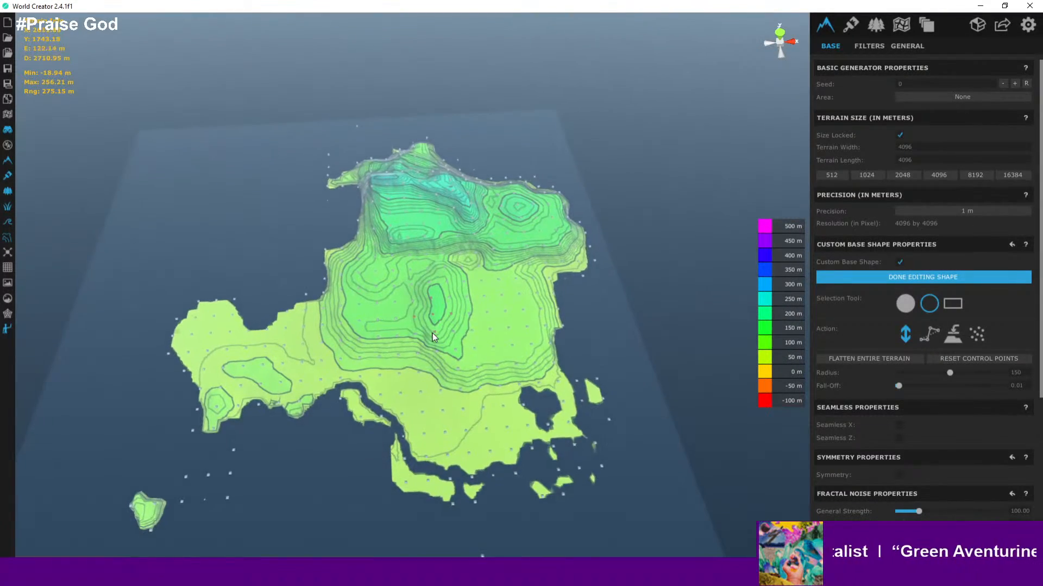
middle_click_drag(452, 415, 409, 396)
scroll(410, 395, "up", 1)
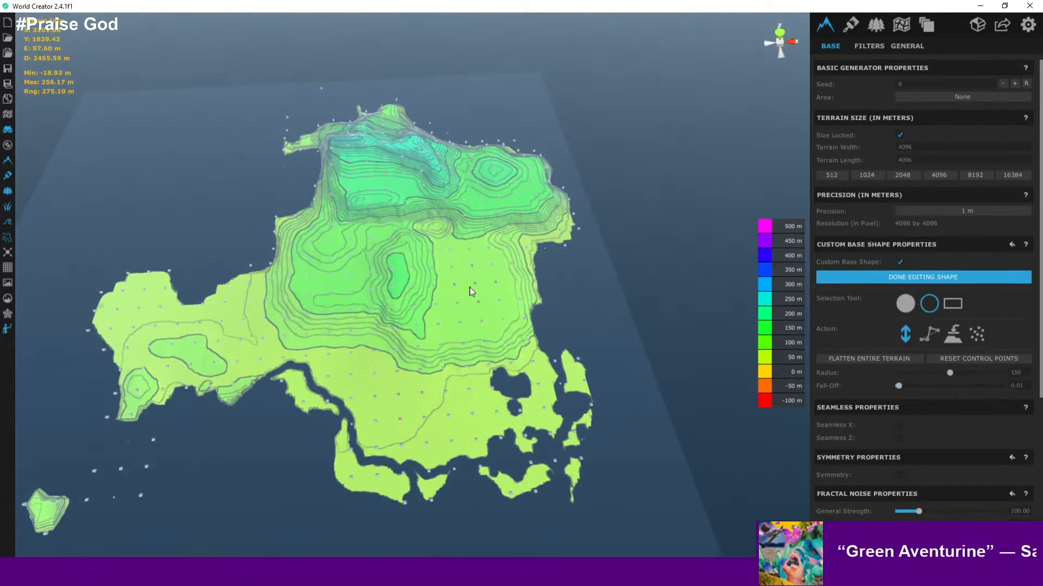
scroll(468, 288, "up", 4)
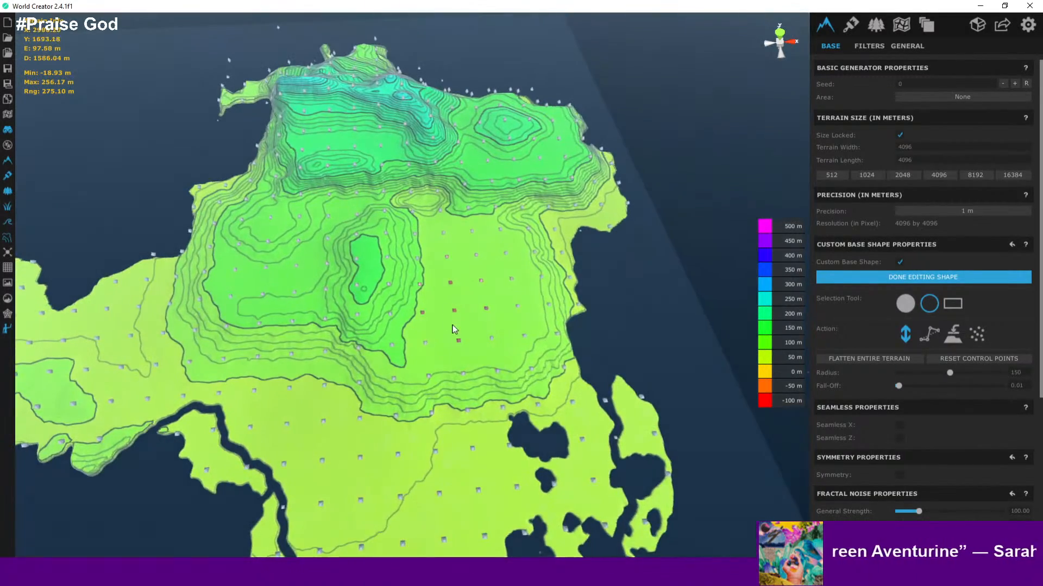
scroll(472, 354, "up", 5)
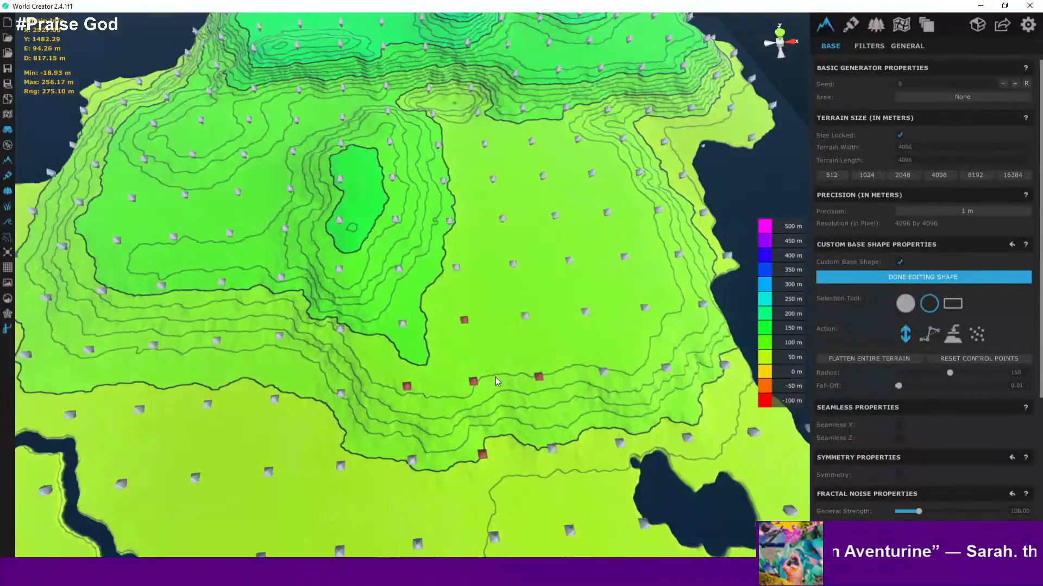
scroll(495, 380, "down", 6)
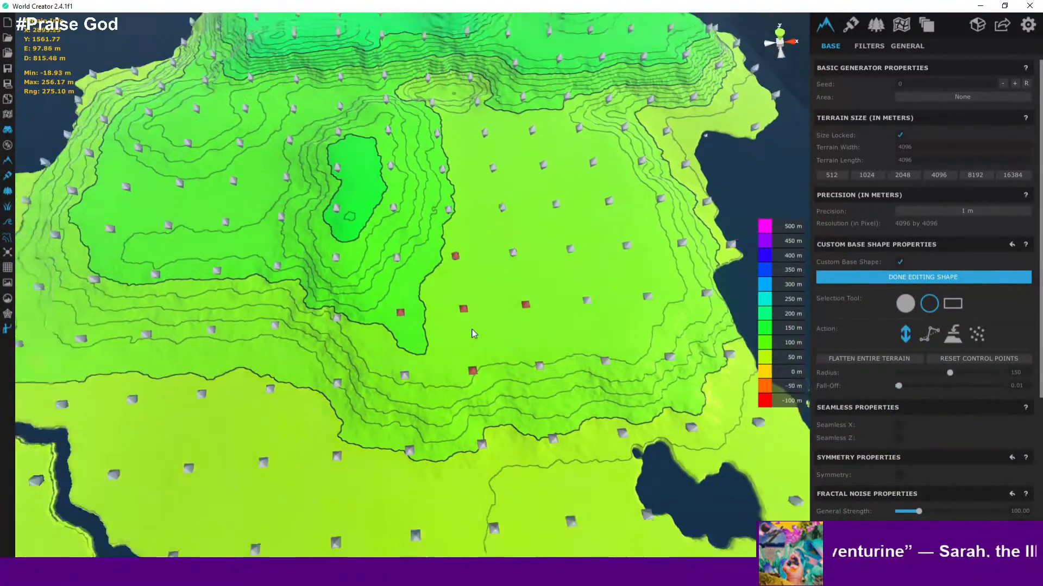
middle_click_drag(555, 318, 387, 344)
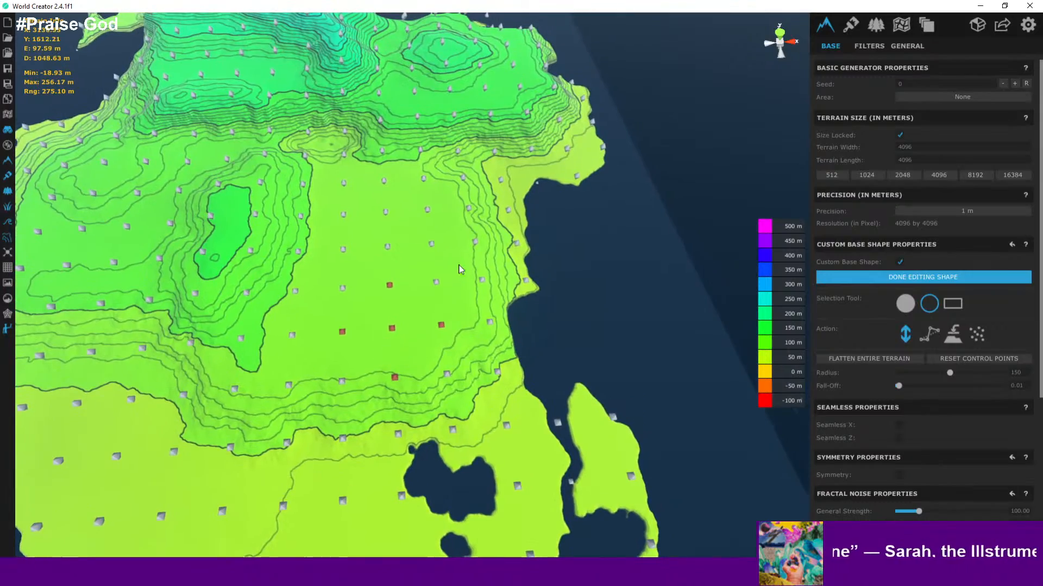
left_click_drag(500, 186, 500, 183)
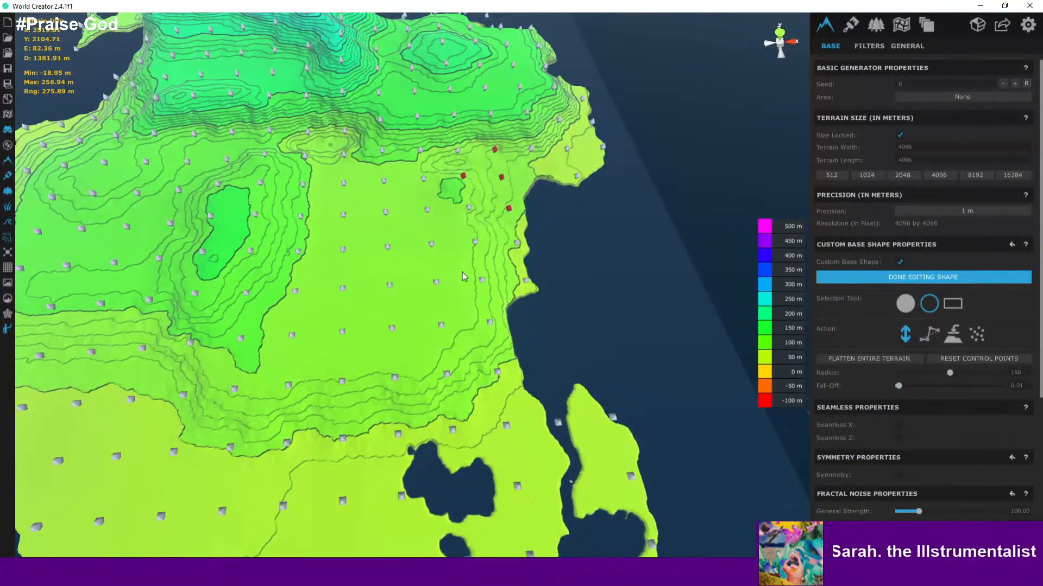
- Raise the selected northeastern control points and finish editing the base shape
scroll(462, 277, "up", 10)
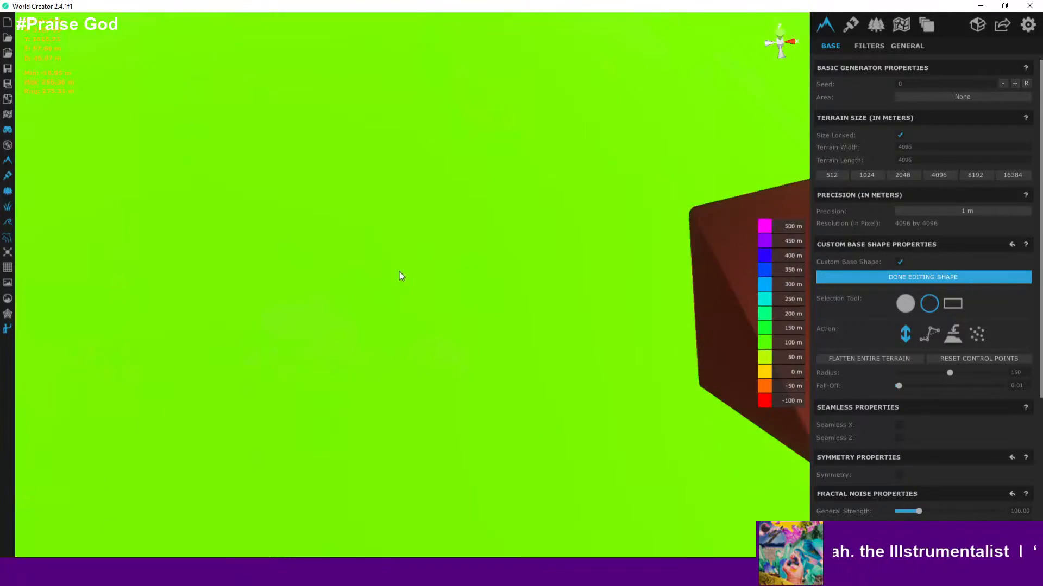
scroll(383, 160, "down", 10)
scroll(385, 163, "down", 10)
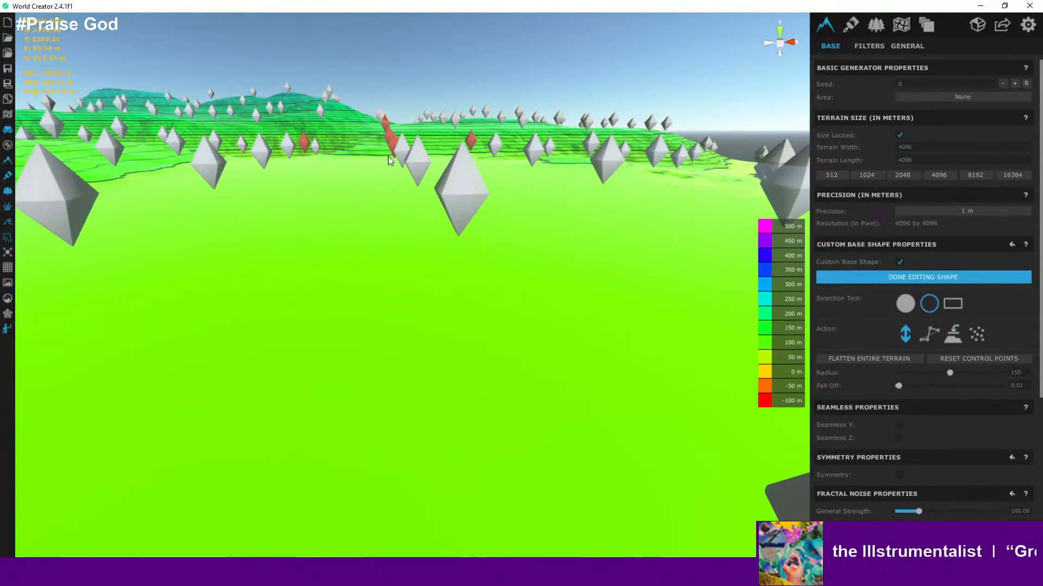
scroll(387, 190, "up", 4)
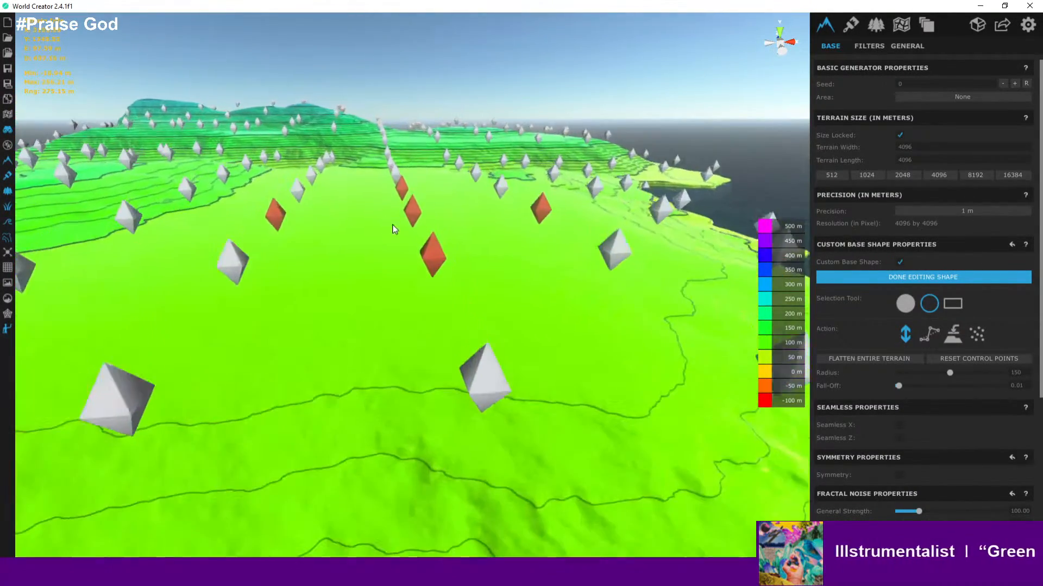
right_click_drag(393, 228, 433, 303)
scroll(416, 263, "down", 10)
scroll(370, 250, "down", 10)
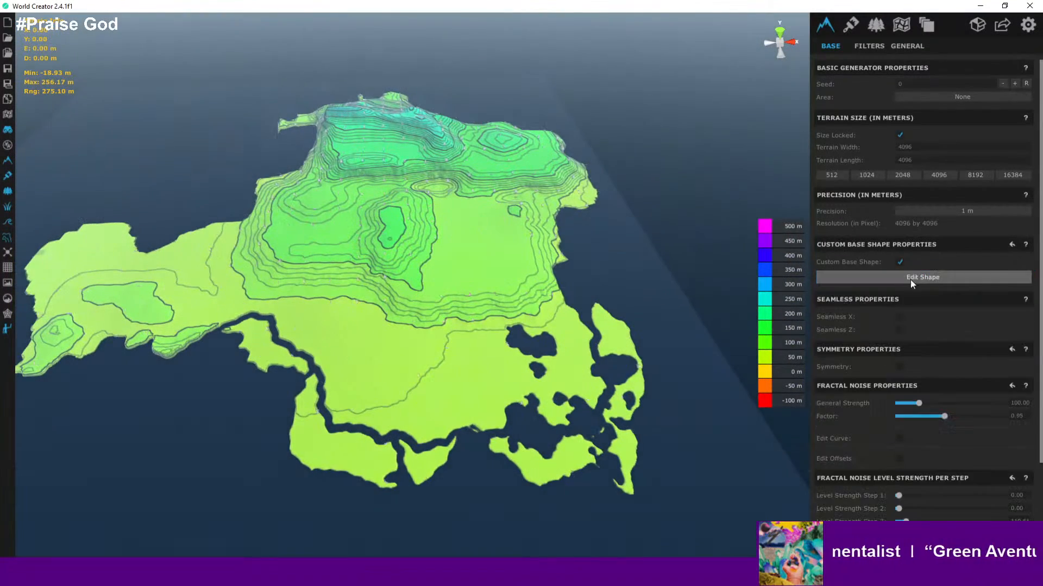
left_click(939, 277)
- Switch the viewport to the textured terrain preview and fly down to ground level over the plateau
left_click(9, 238)
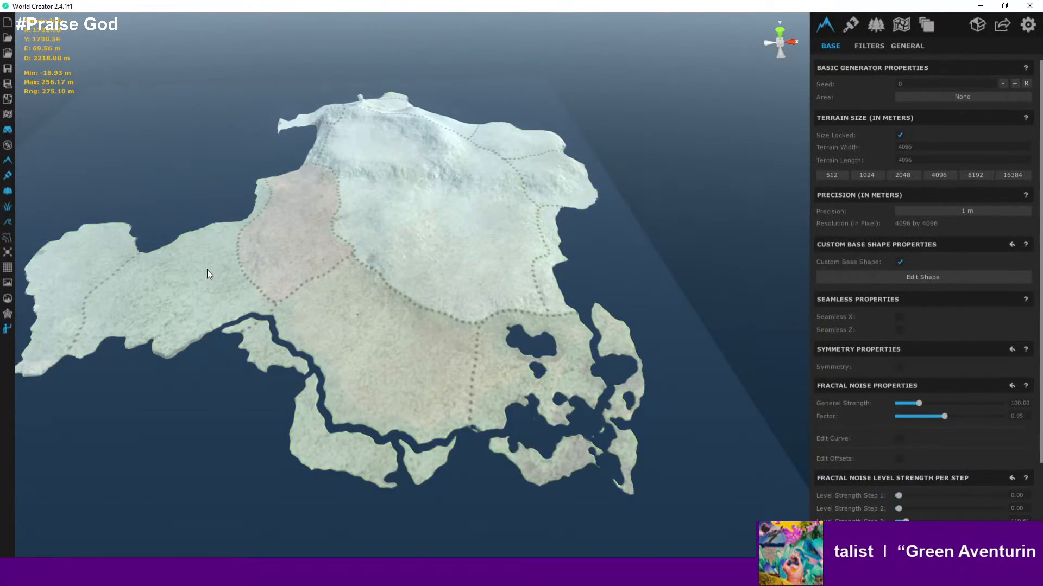
scroll(299, 285, "up", 8)
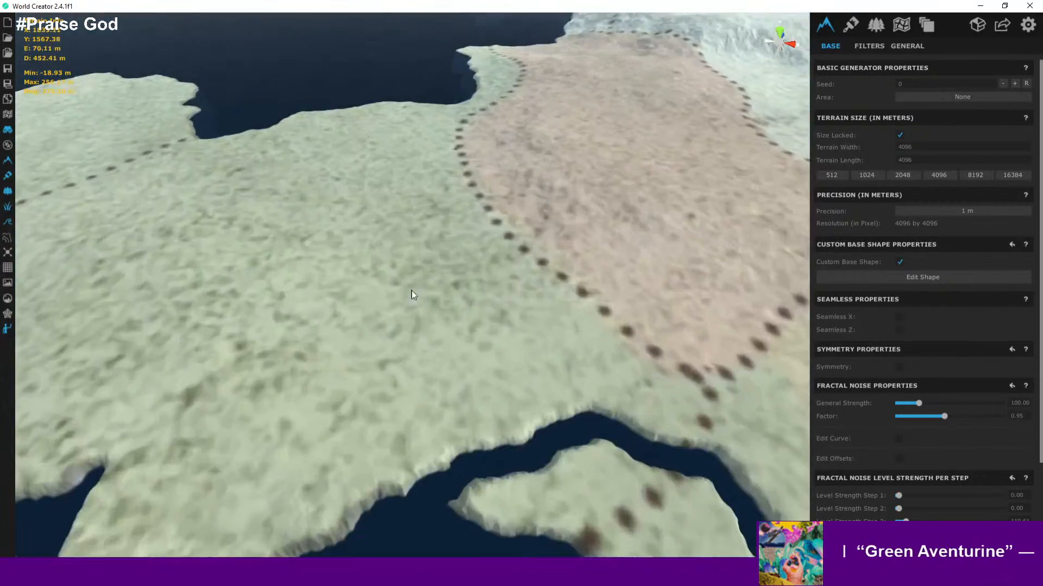
scroll(414, 295, "up", 3)
right_click_drag(105, 344, 464, 228)
key("a")
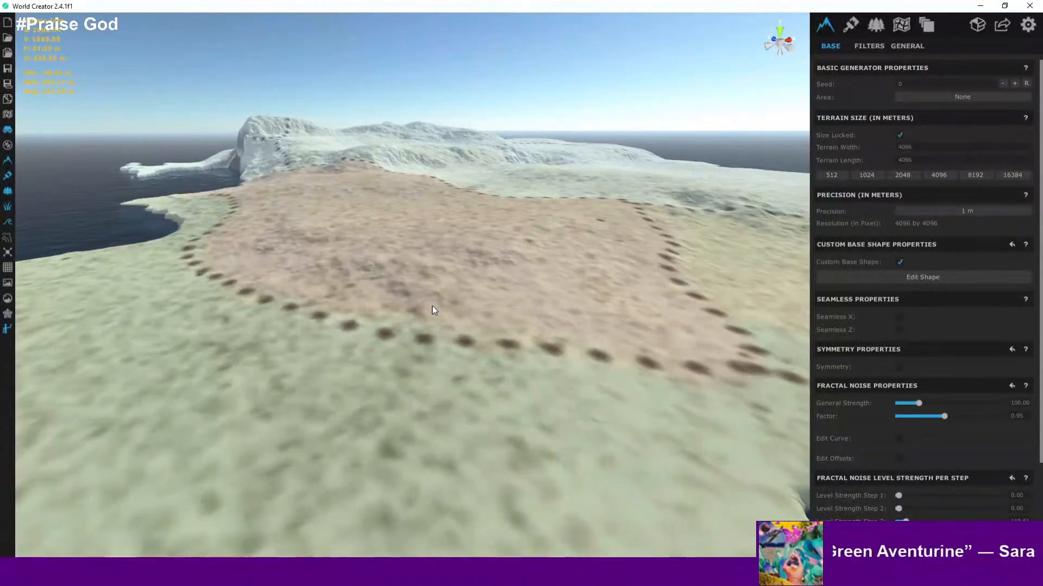
scroll(451, 332, "up", 6)
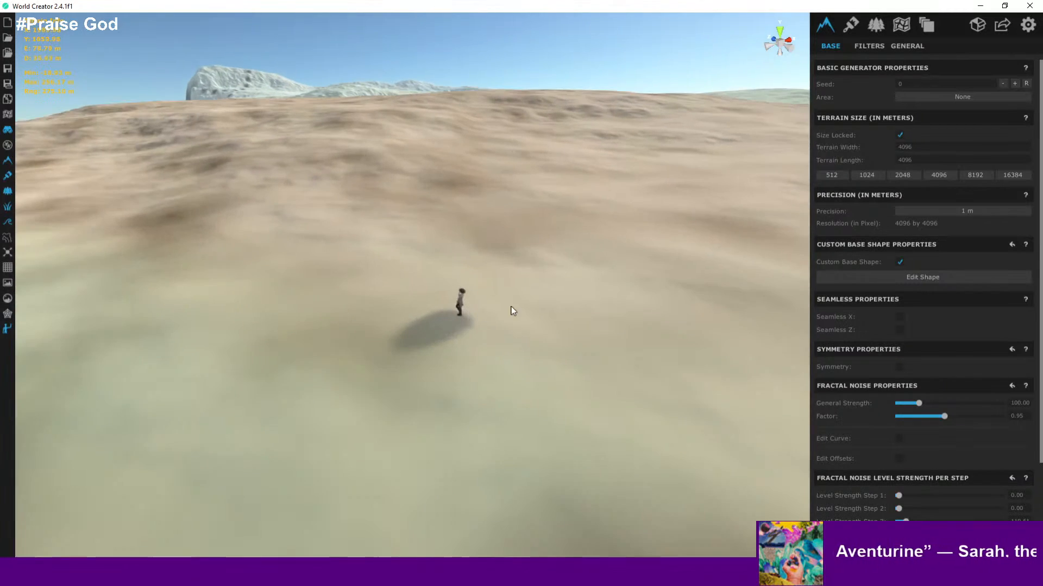
right_click_drag(512, 309, 596, 292)
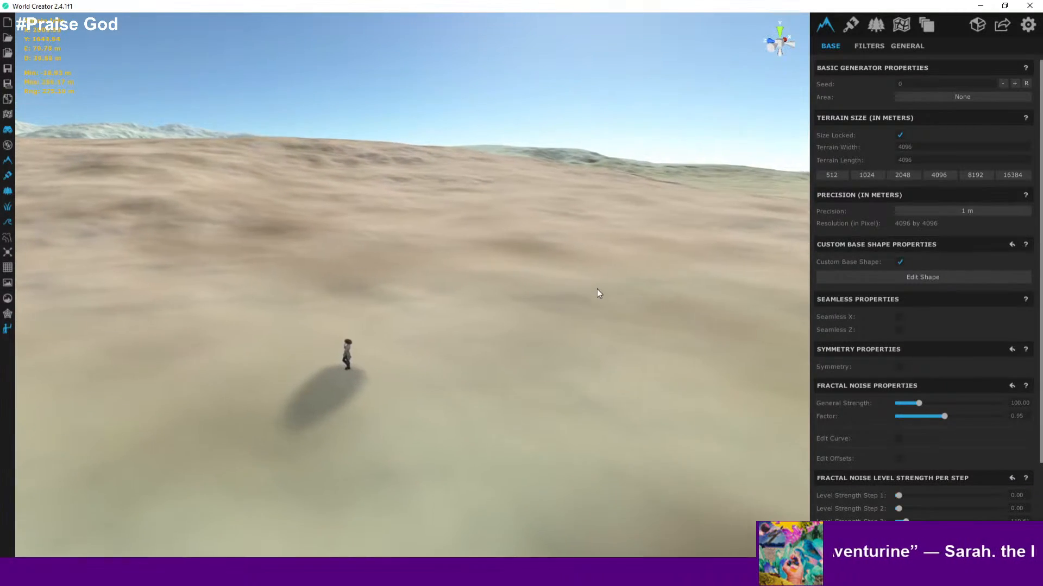
- Inspect the western lowlands at ground level beside the character figure
right_click_drag(511, 327, 242, 414)
scroll(493, 406, "down", 6)
scroll(490, 408, "down", 5)
middle_click_drag(242, 413, 569, 262)
scroll(565, 265, "down", 6)
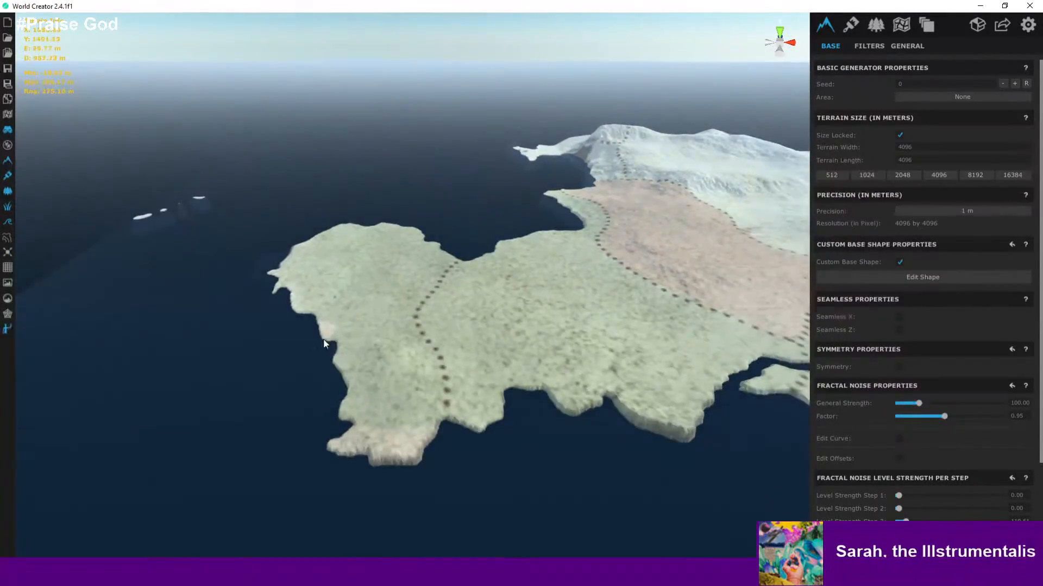
scroll(321, 340, "up", 4)
scroll(299, 343, "up", 3)
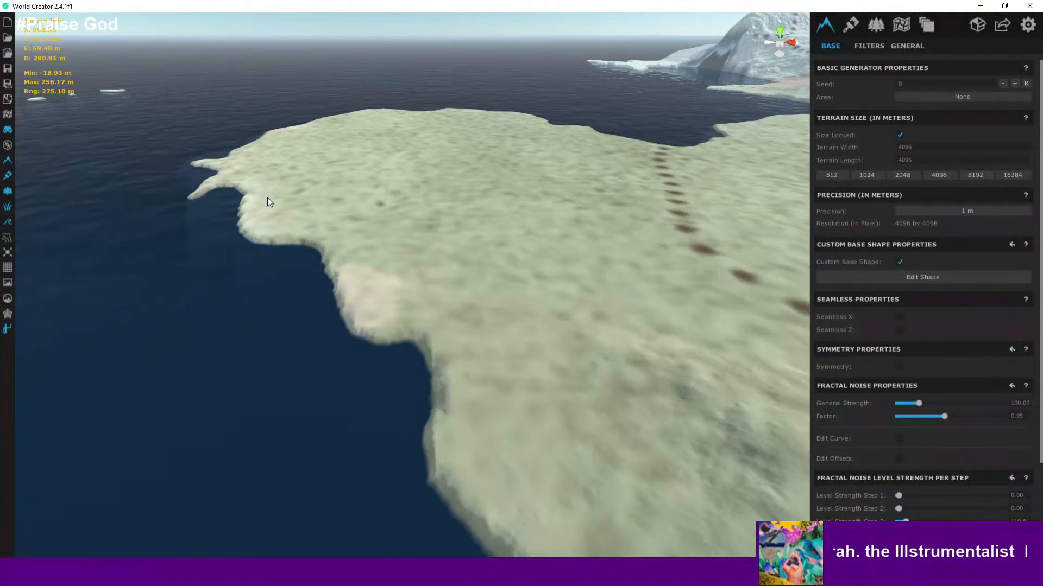
scroll(267, 201, "up", 6)
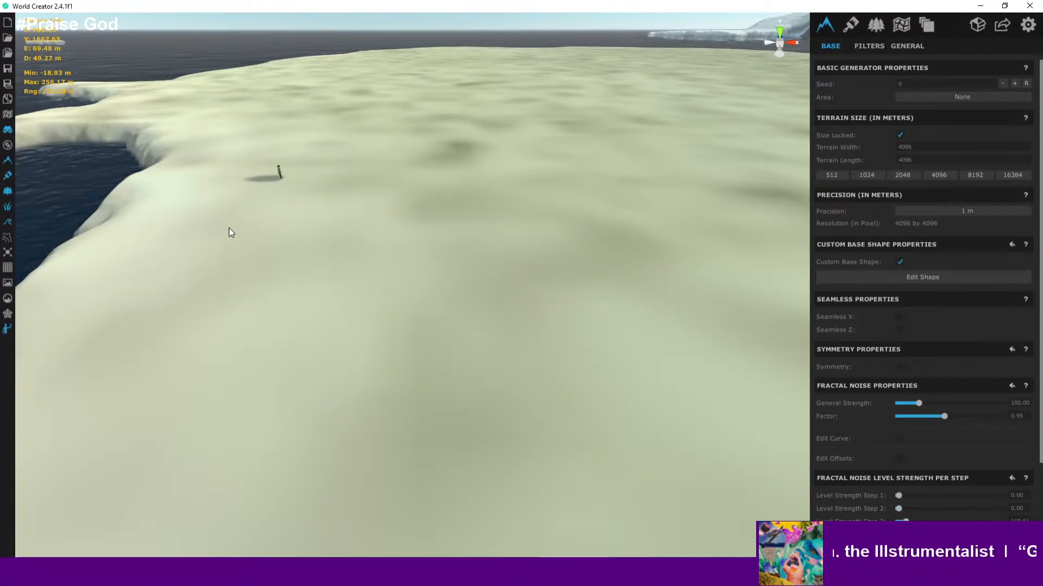
right_click_drag(228, 230, 328, 197)
scroll(216, 197, "up", 4)
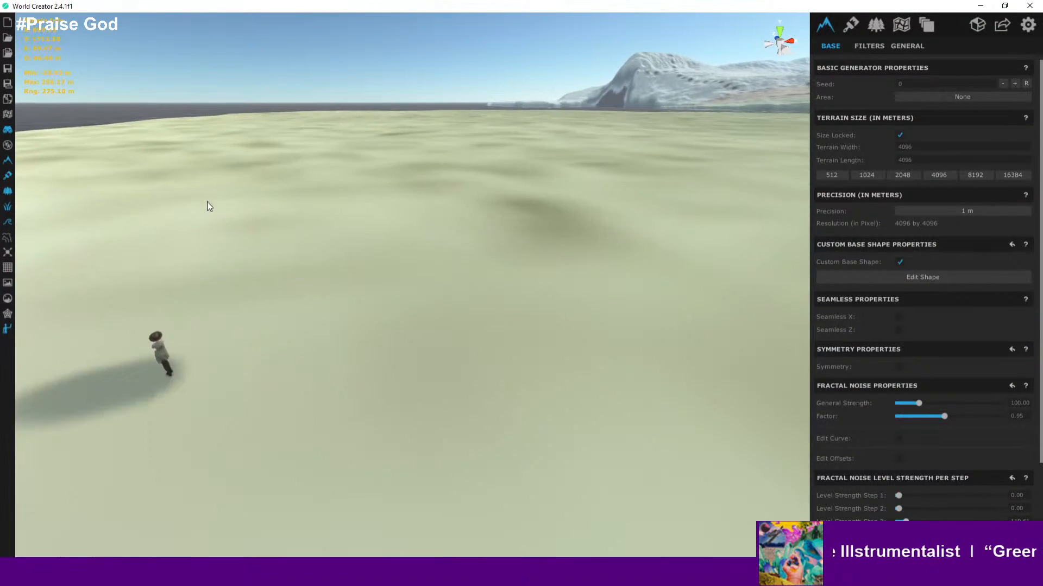
middle_click_drag(256, 237, 365, 226)
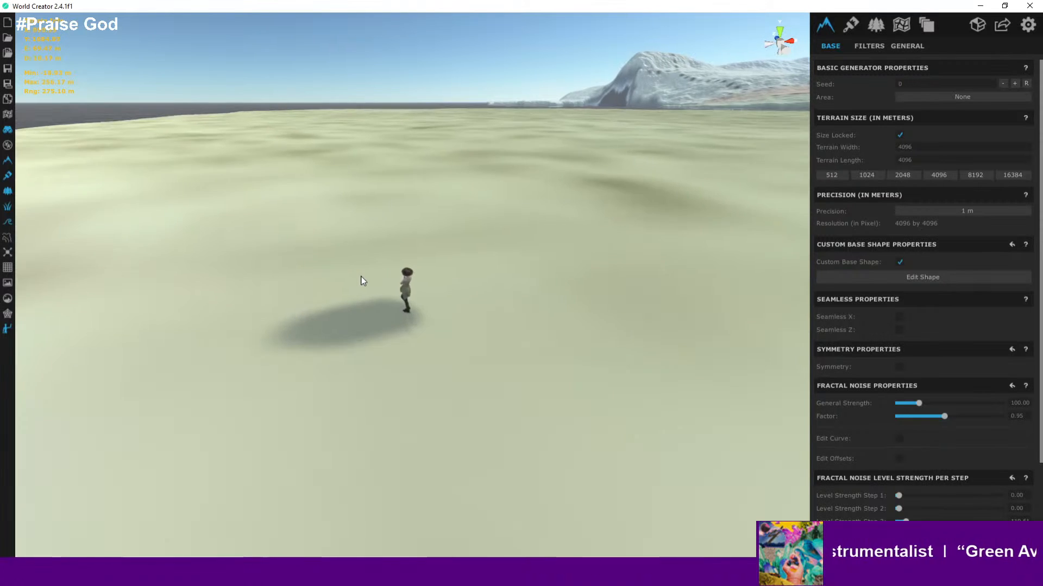
scroll(369, 279, "up", 5)
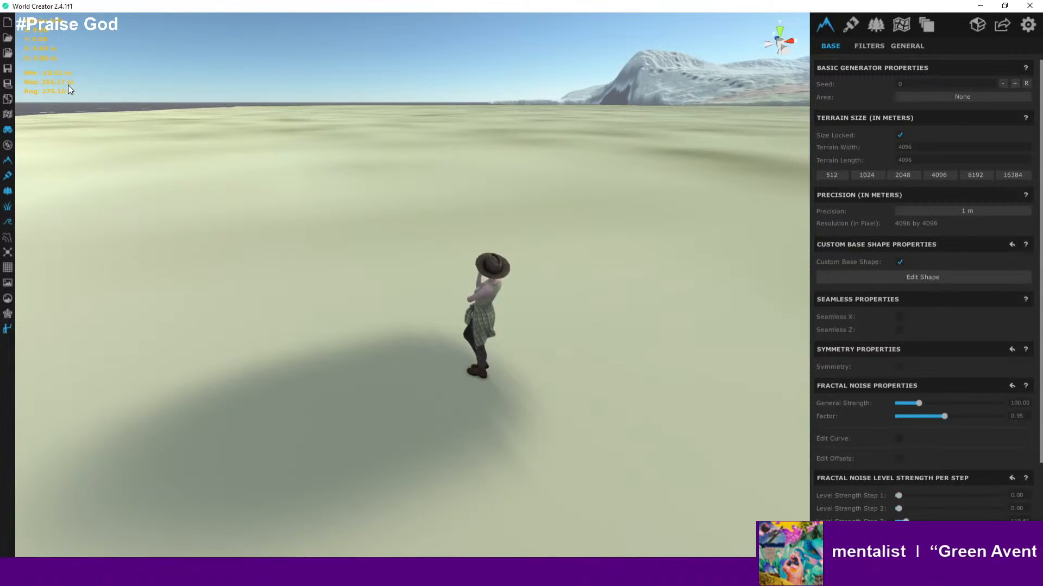
right_click_drag(378, 295, 435, 297)
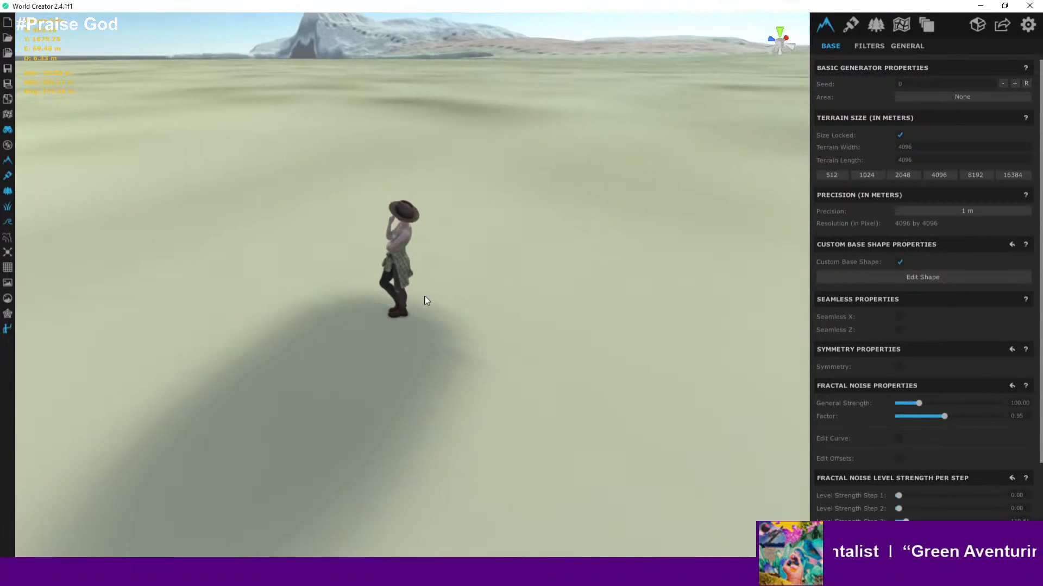
scroll(412, 294, "up", 5)
right_click_drag(461, 264, 472, 235)
scroll(471, 236, "up", 5)
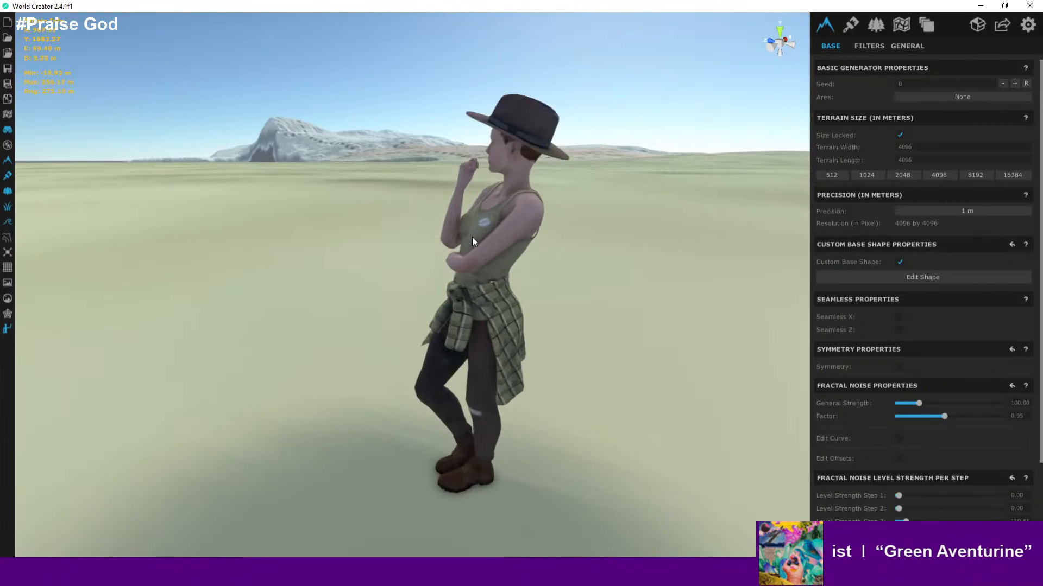
key("a")
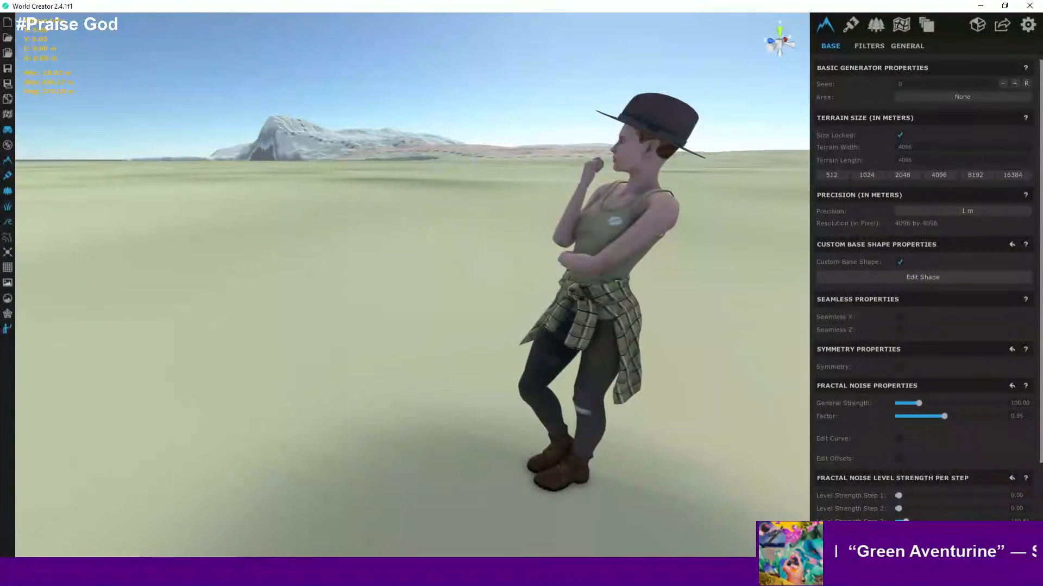
scroll(441, 372, "down", 4)
scroll(442, 372, "up", 3)
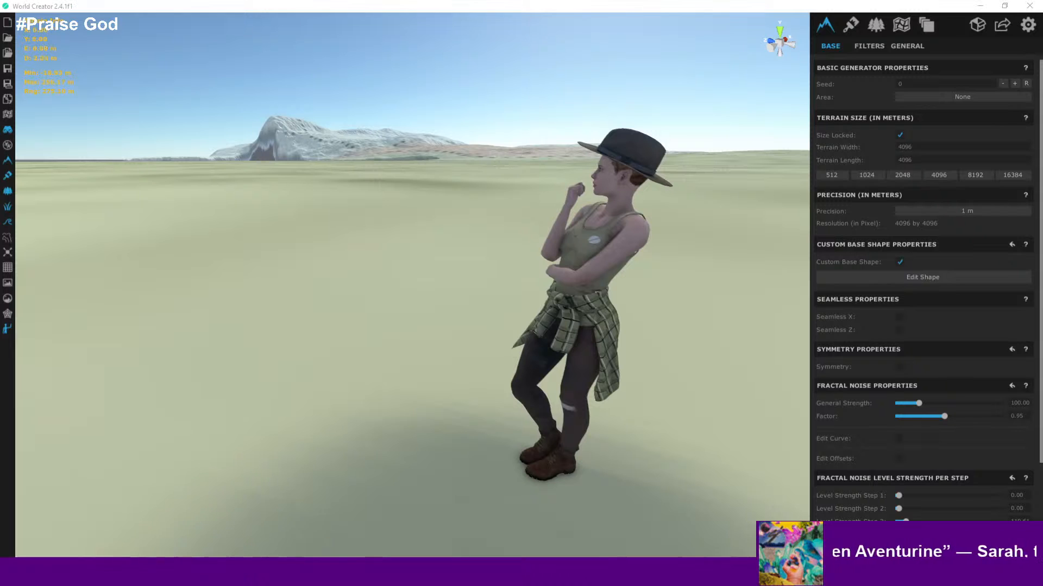
- Fly up from ground level to an aerial view over the island's plateau and coast
mouse_move(254, 574)
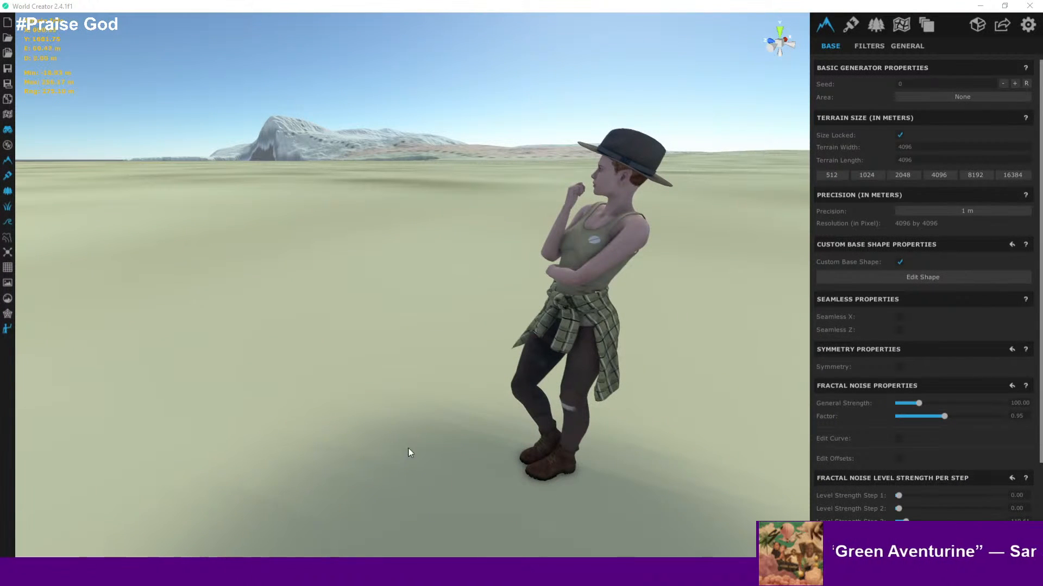
right_click_drag(575, 327, 543, 295)
scroll(543, 296, "down", 6)
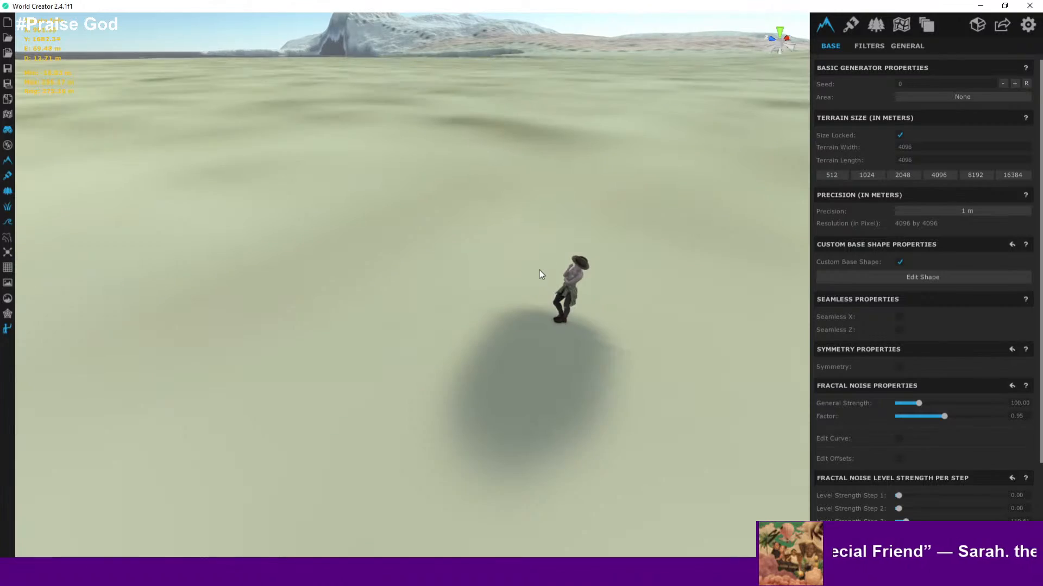
scroll(539, 270, "down", 8)
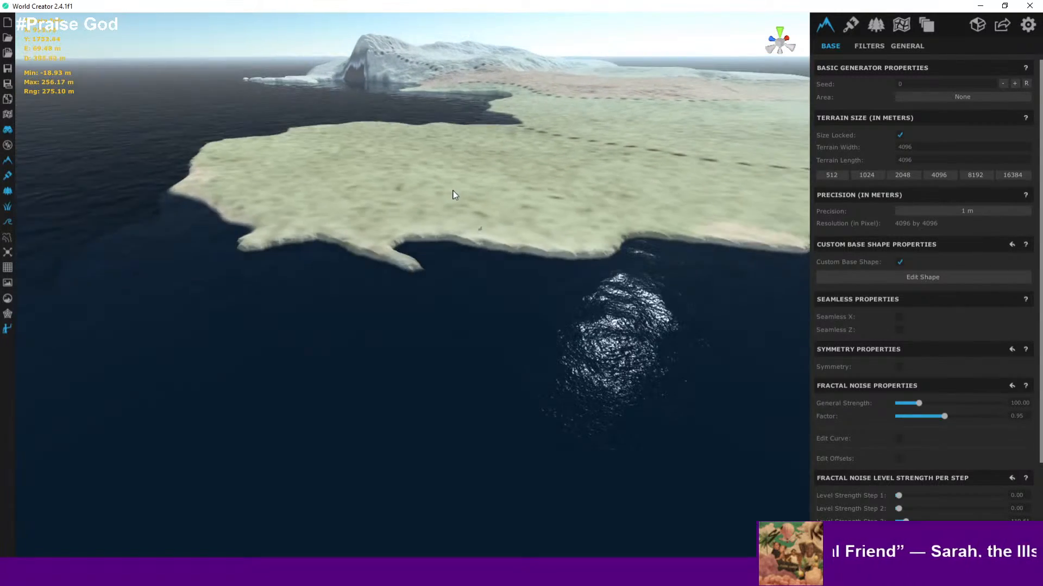
left_click_drag(454, 196, 388, 385)
scroll(418, 258, "down", 5)
left_click_drag(429, 246, 321, 507)
scroll(426, 253, "down", 3)
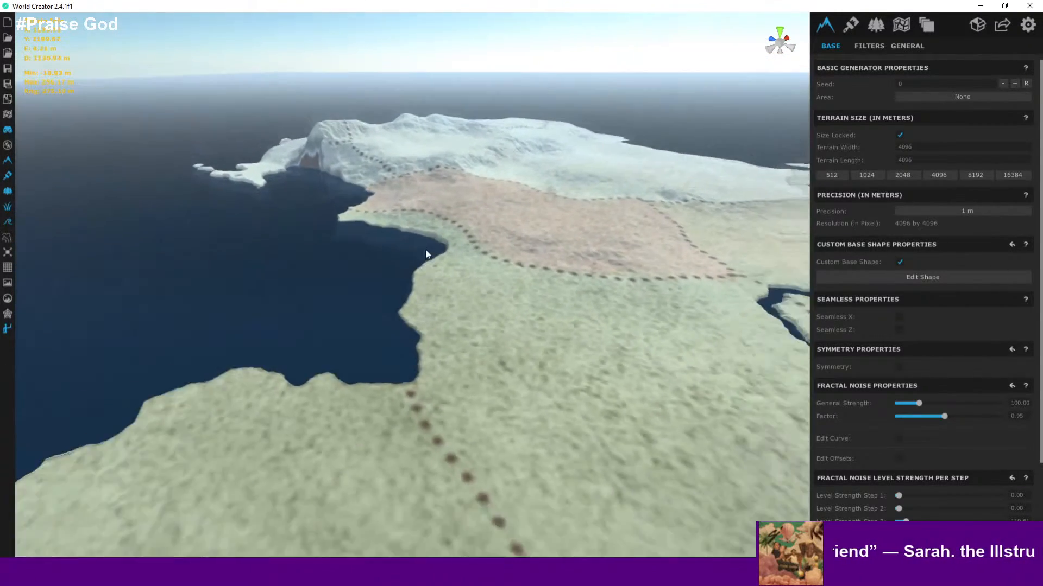
left_click_drag(425, 253, 347, 436)
scroll(401, 408, "up", 3)
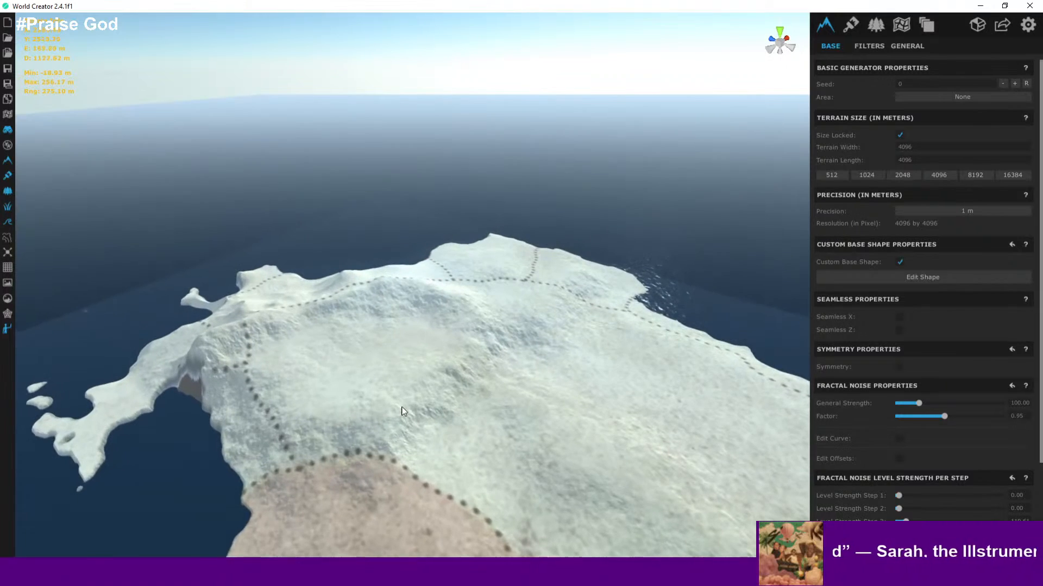
scroll(361, 311, "down", 2)
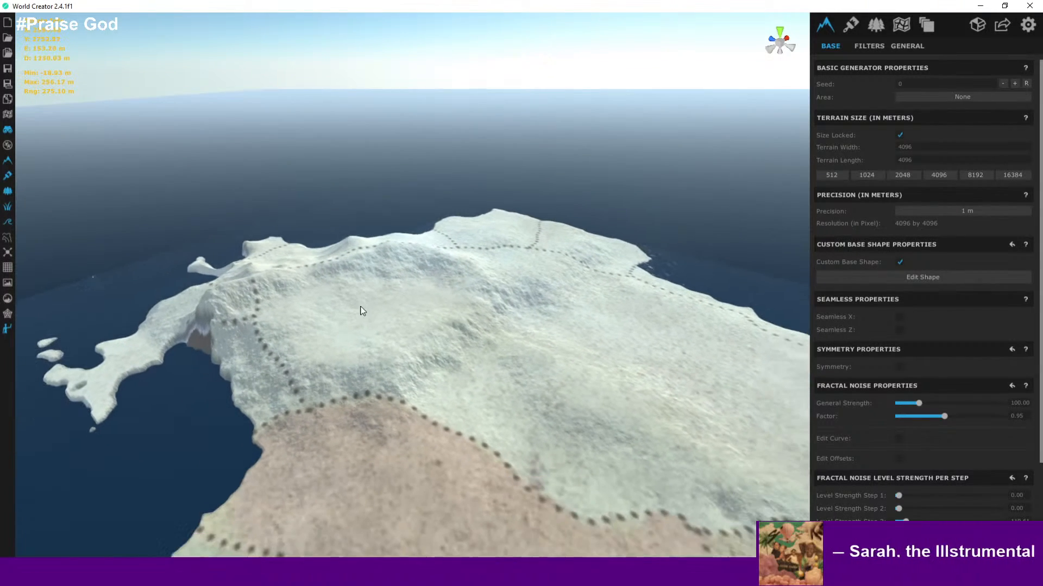
- Switch the viewport to the elevation contour view and orbit over the western ridge
left_click(7, 237)
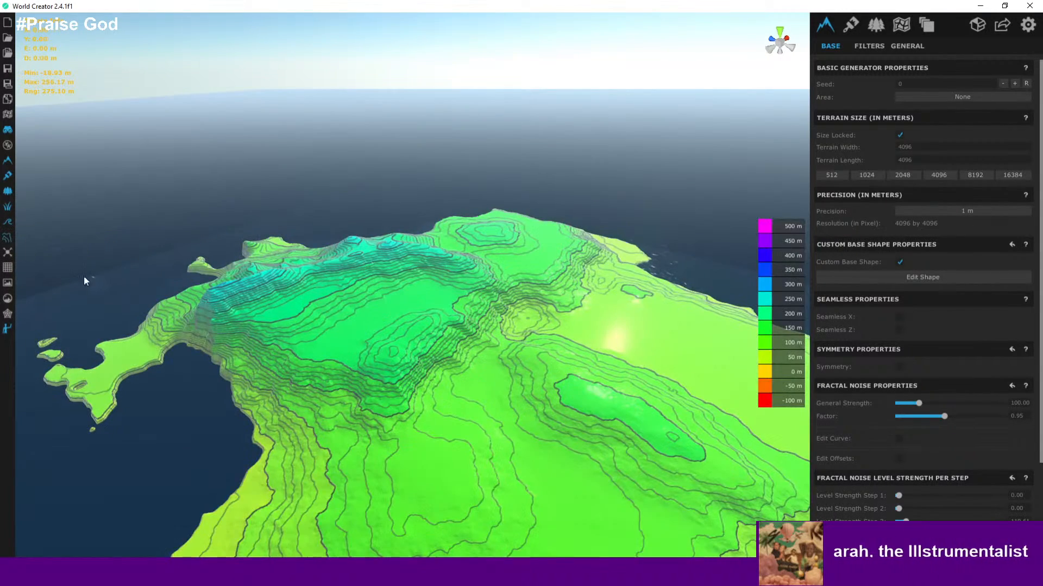
scroll(252, 335, "up", 3)
left_click_drag(267, 336, 318, 329)
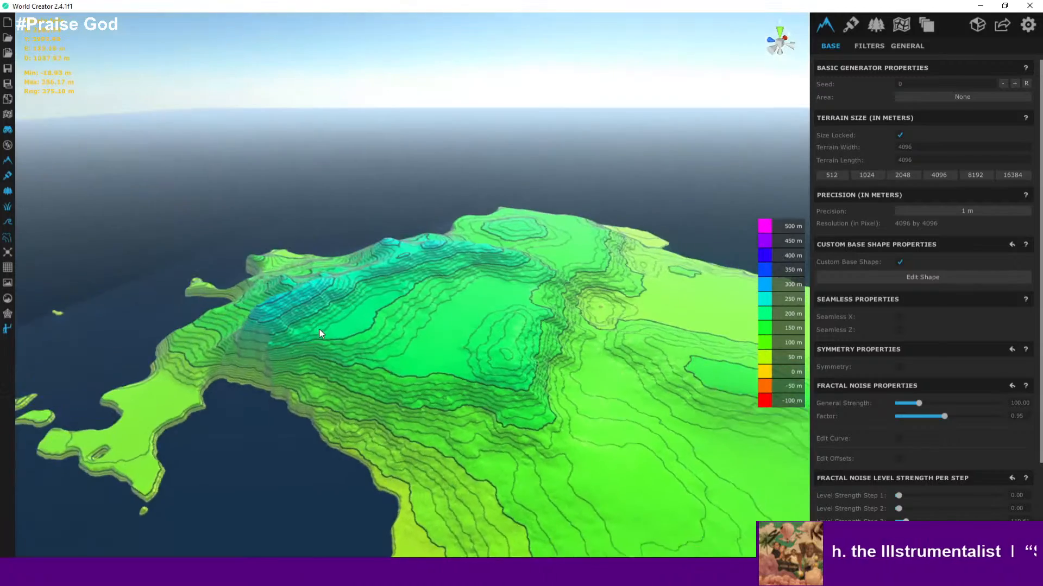
middle_click_drag(318, 329, 331, 331)
scroll(331, 331, "up", 3)
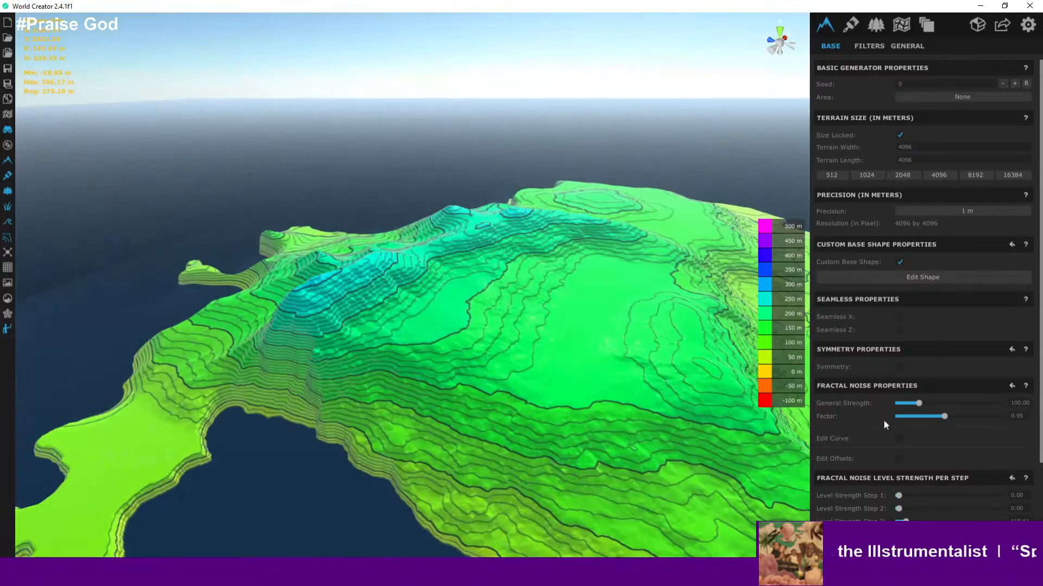
- Reopen the base shape editor and select control points along the western ridge
left_click(916, 279)
key("s")
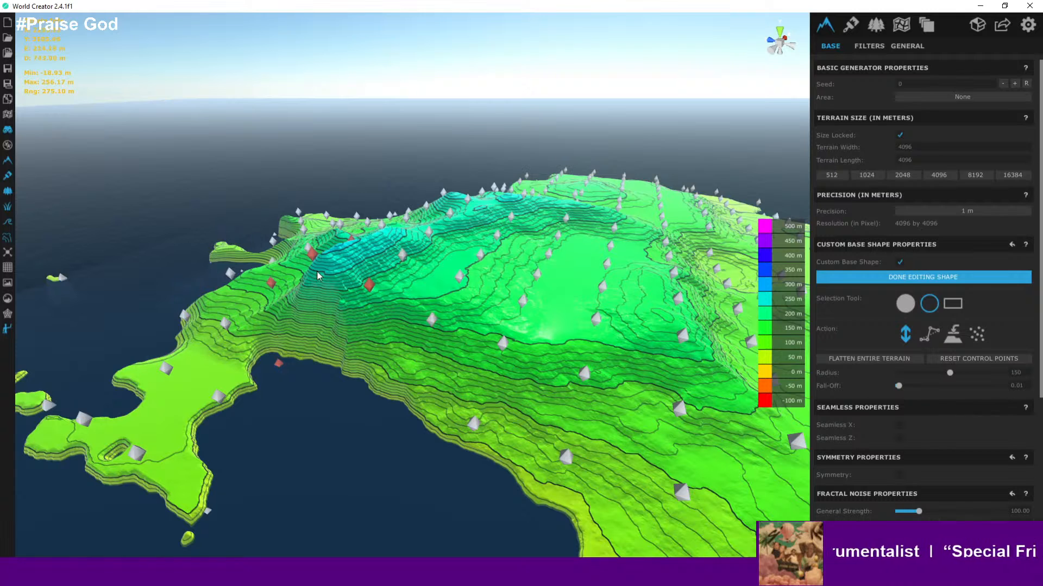
left_click_drag(317, 272, 327, 316)
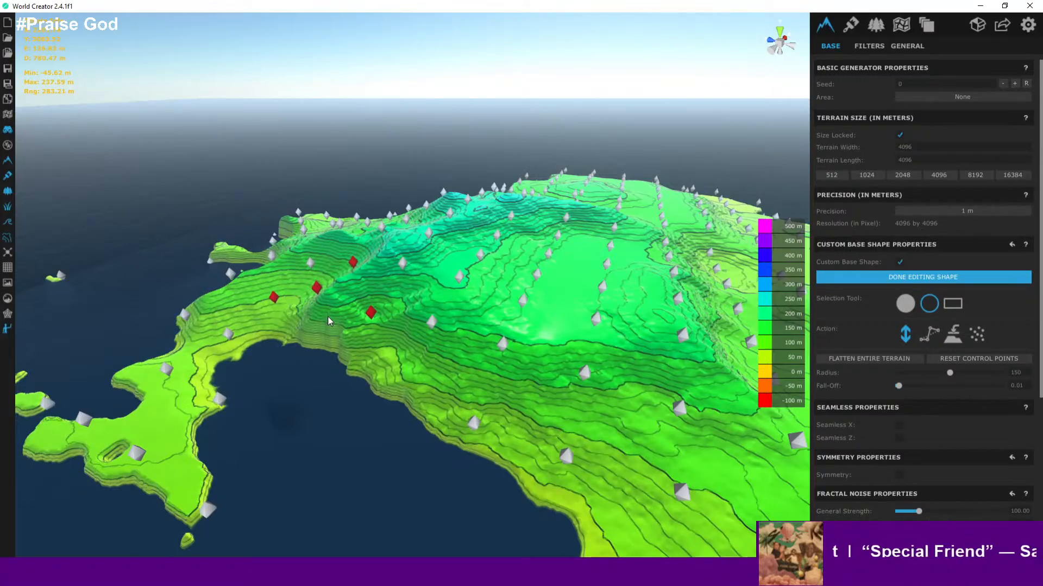
scroll(327, 317, "up", 2)
middle_click_drag(322, 319, 398, 343)
scroll(398, 344, "up", 1)
mouse_move(398, 343)
right_mouse_down()
mouse_move(404, 325)
mouse_move(441, 307)
mouse_move(417, 326)
mouse_move(441, 310)
mouse_move(448, 326)
mouse_move(439, 397)
mouse_move(400, 343)
mouse_move(398, 351)
right_mouse_up()
key("w")
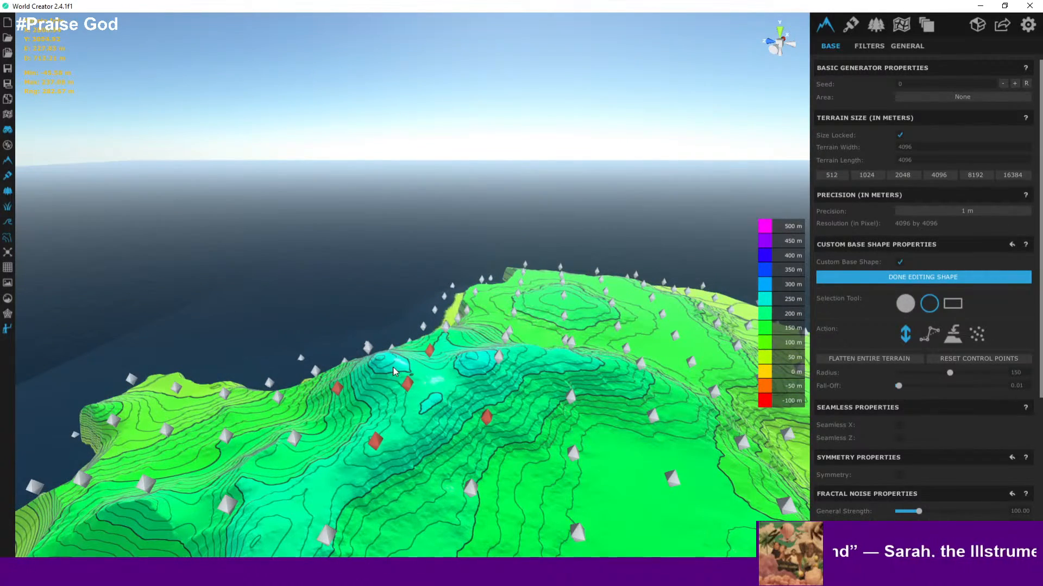
right_click_drag(513, 432, 518, 420)
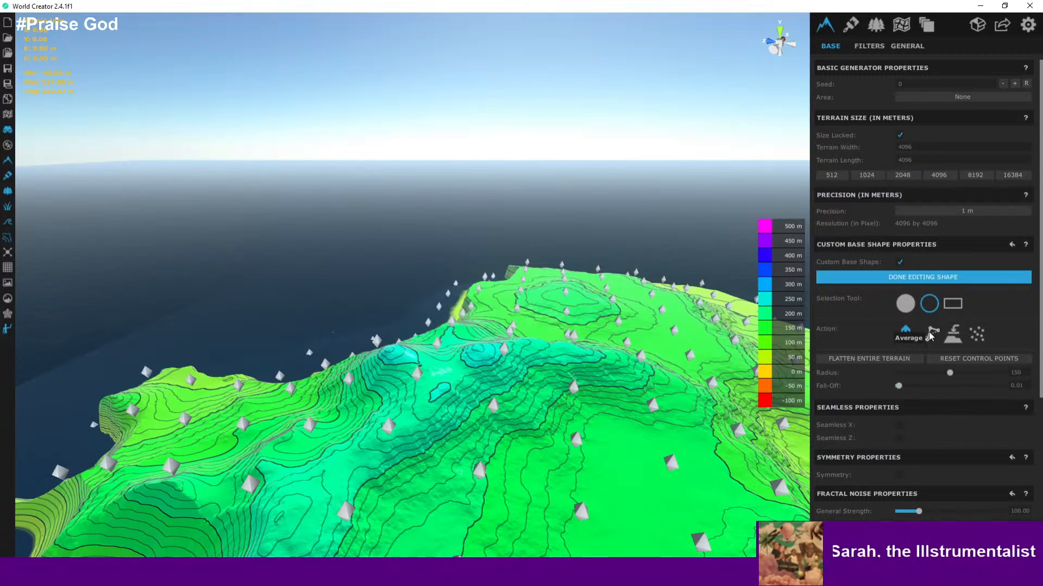
- Switch to the single-point selection tool and select one control point on the western coast
left_click(906, 305)
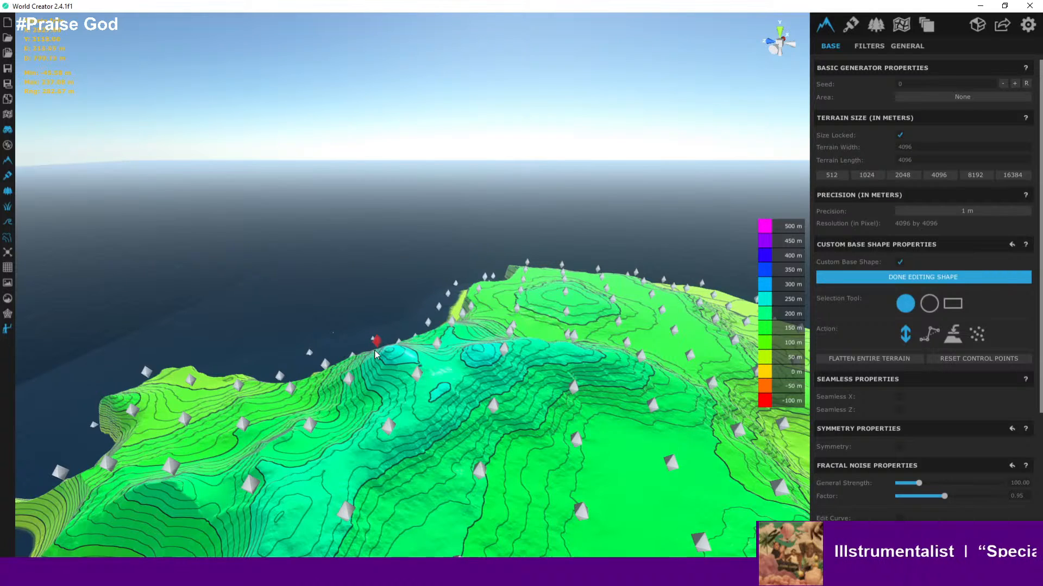
left_click_drag(375, 354, 377, 344)
key("w")
right_click_drag(379, 347, 338, 333)
key("a")
right_click_drag(405, 384, 478, 429)
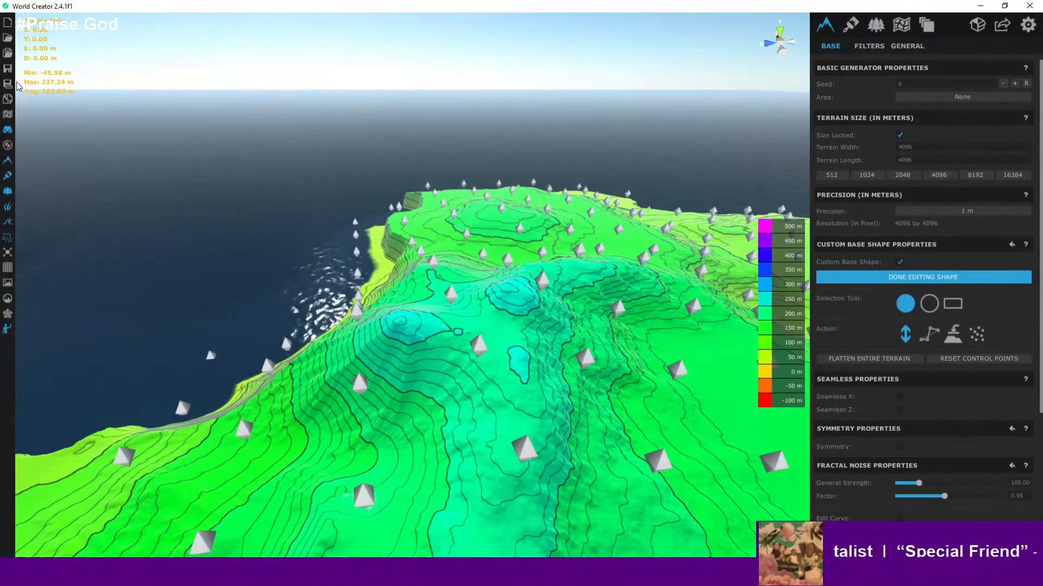
left_click(8, 69)
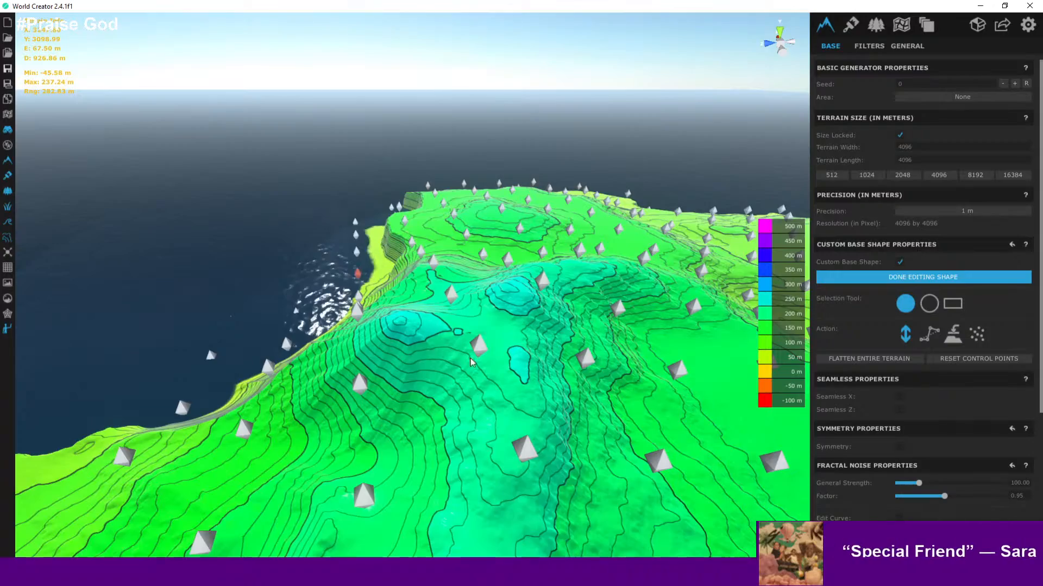
scroll(472, 363, "down", 5)
right_click_drag(481, 354, 527, 354)
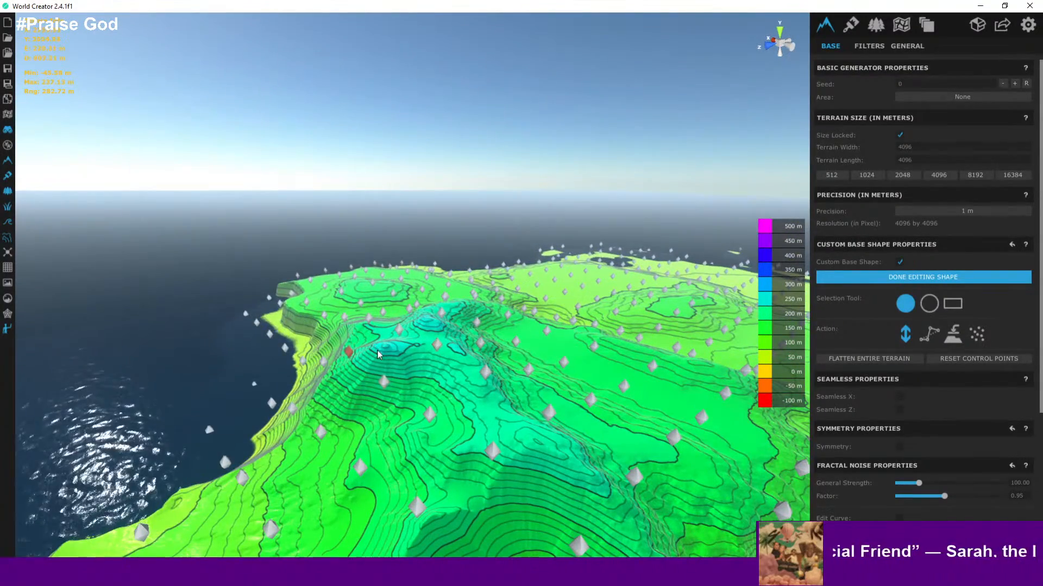
- Switch to circle selection with a radius of 150, select control points on the ridge crest and raise them
left_click(932, 305)
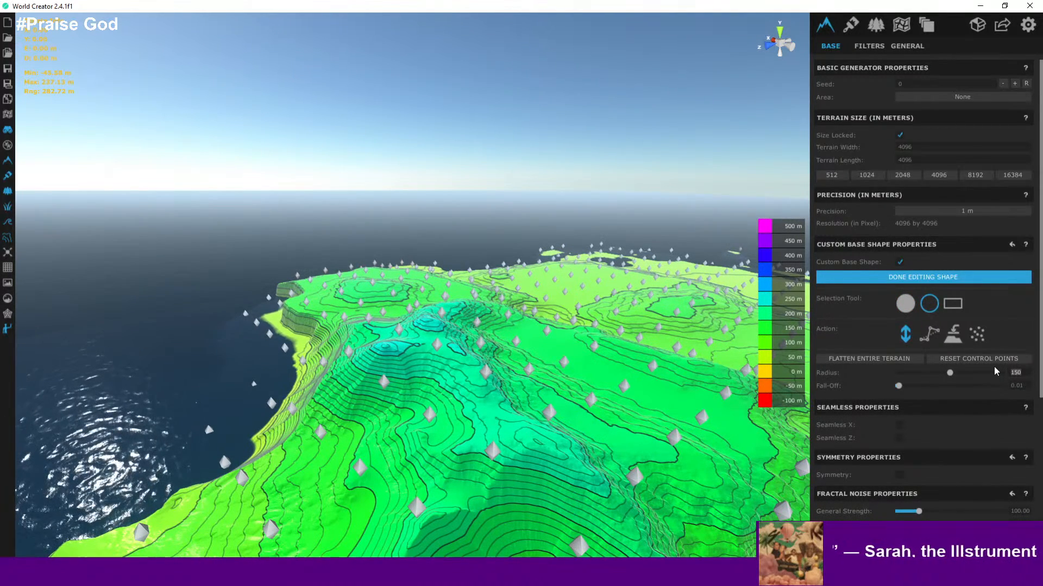
type("100")
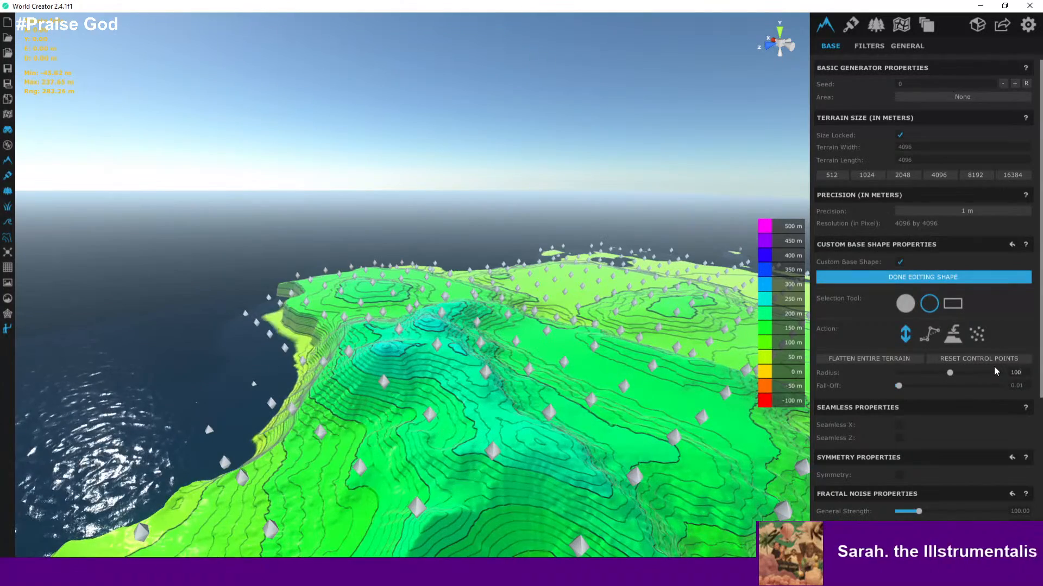
left_click(383, 381)
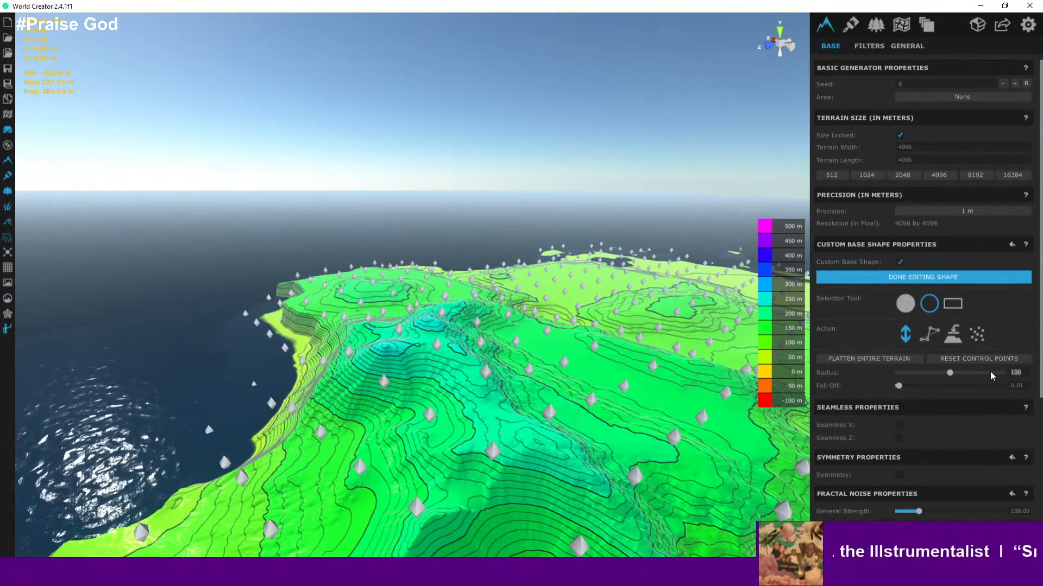
type("150")
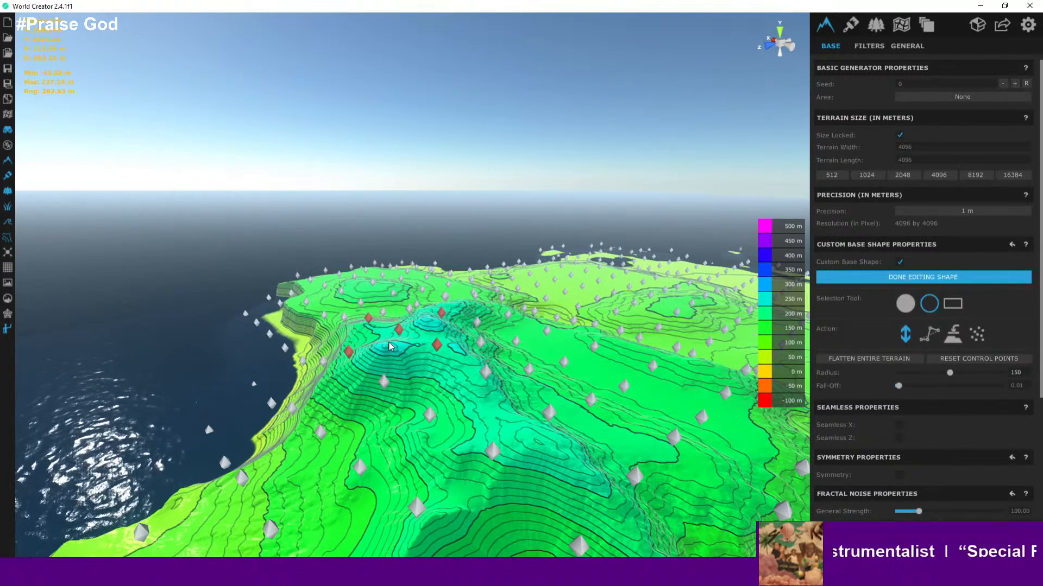
left_click_drag(388, 347, 389, 332)
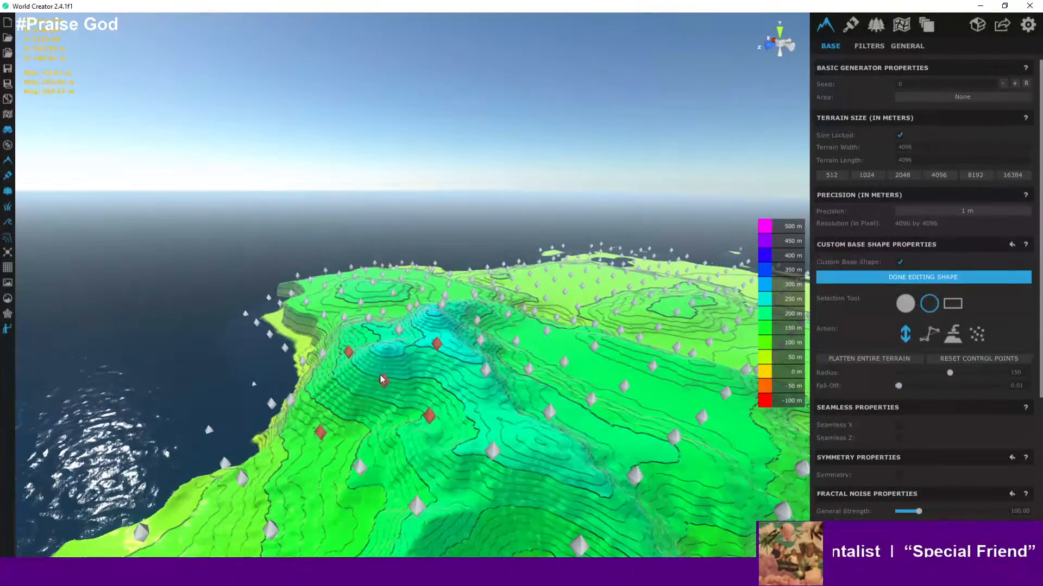
- Select additional control points on the western slope and raise them
left_click(382, 364)
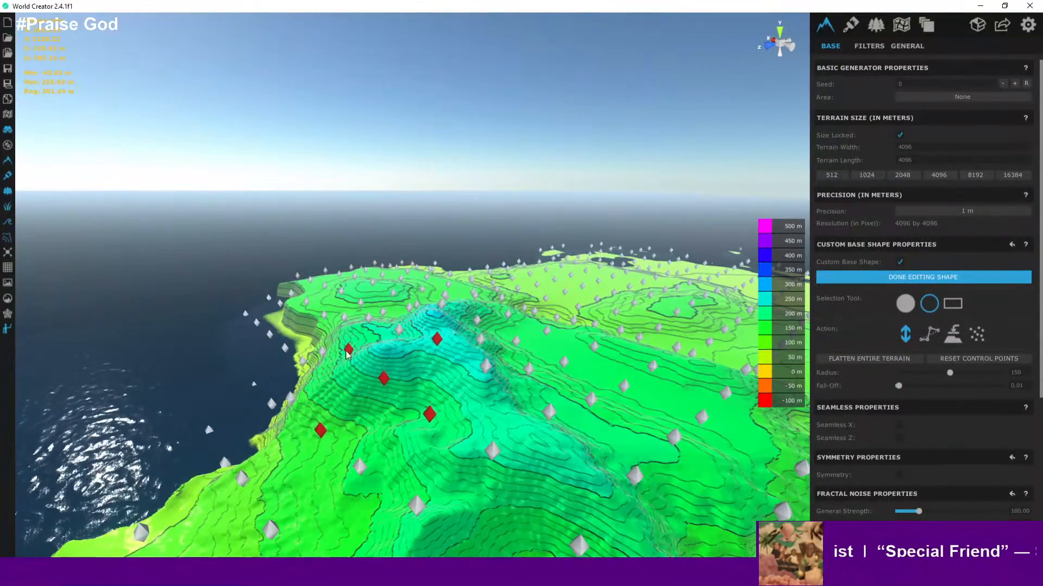
left_click(343, 337)
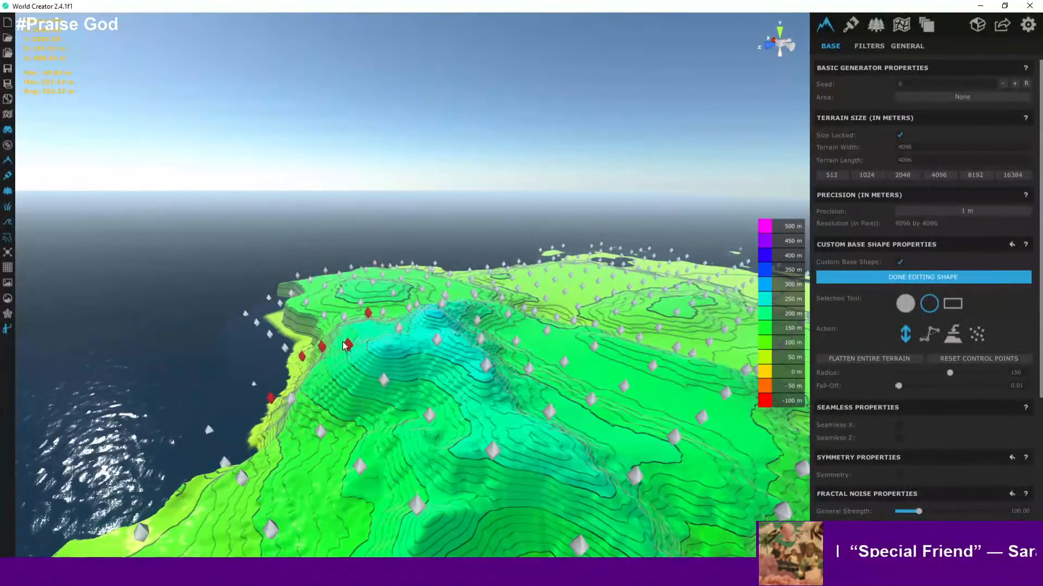
mouse_move(384, 384)
left_mouse_down()
mouse_move(384, 356)
mouse_move(383, 373)
left_mouse_up()
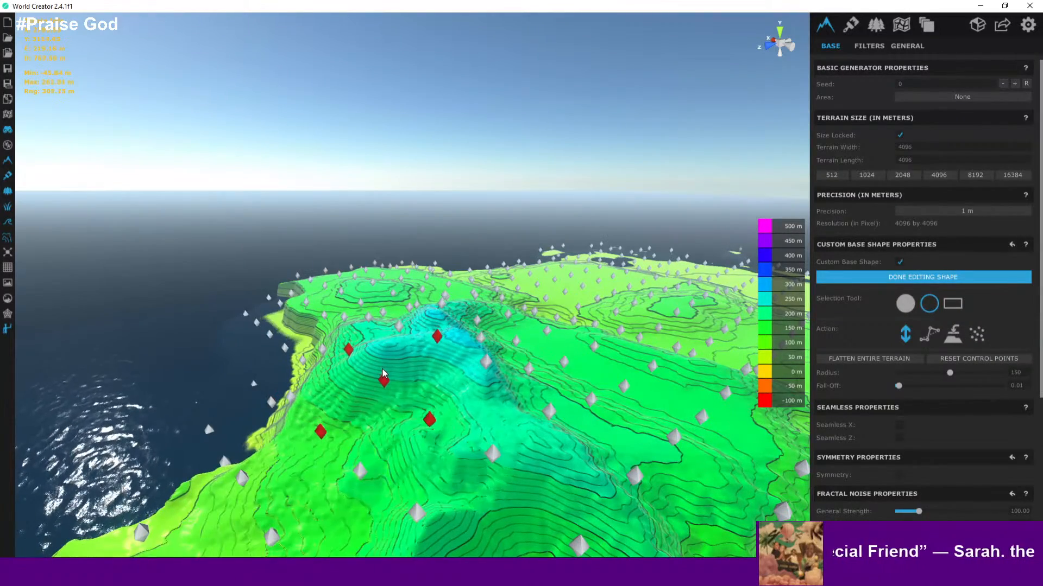
- Raise the selected ridge control points further to form a taller peak
middle_click_drag(459, 347, 483, 426)
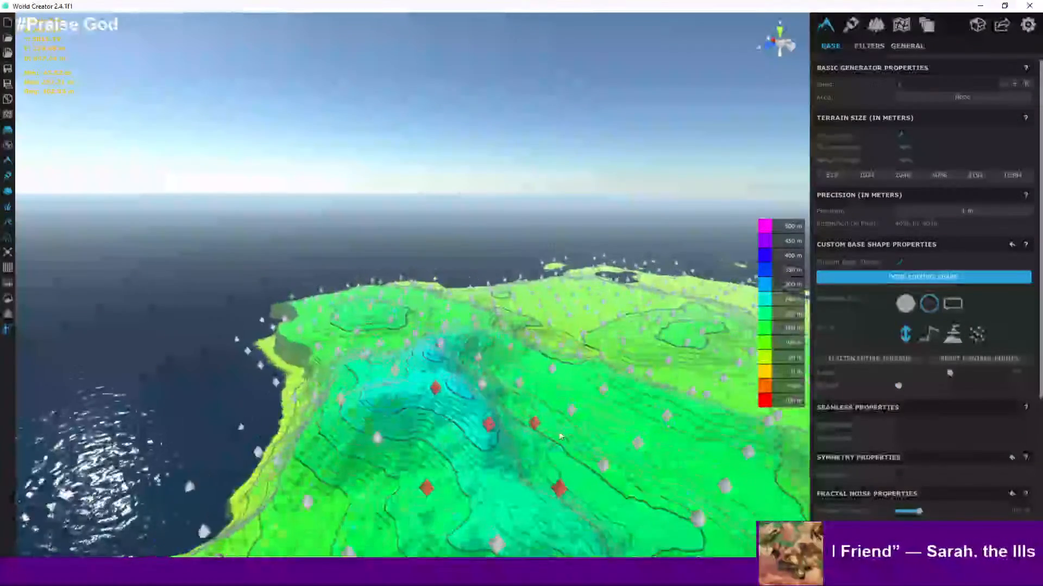
scroll(957, 443, "down", 3)
scroll(955, 437, "down", 3)
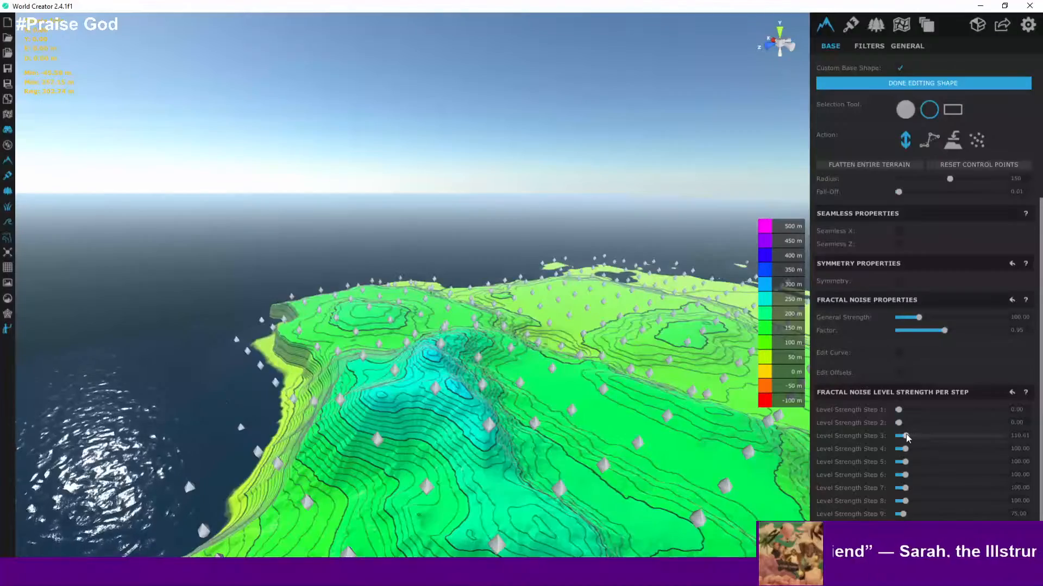
scroll(505, 389, "down", 10)
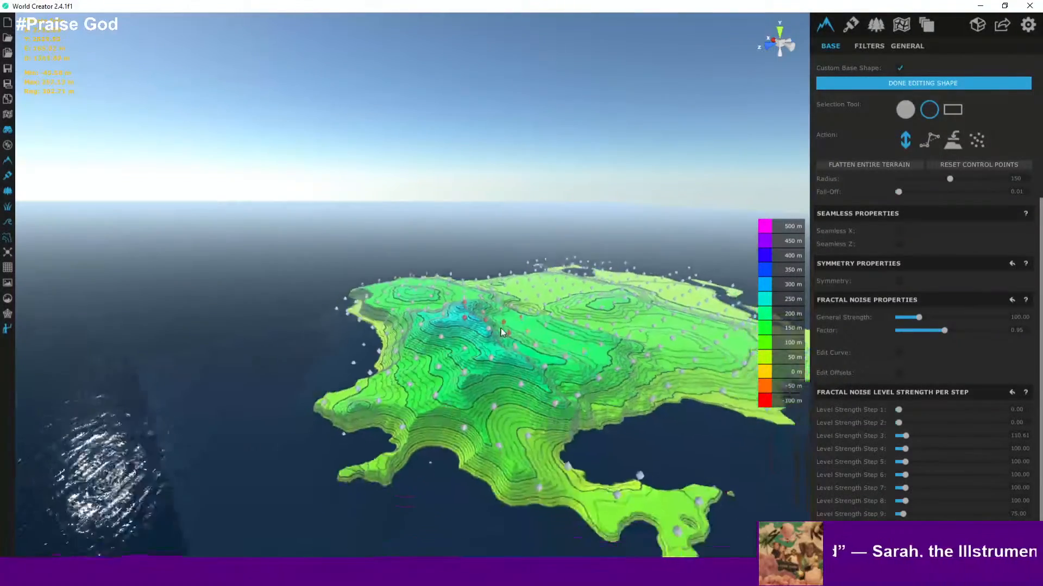
scroll(501, 322, "up", 10)
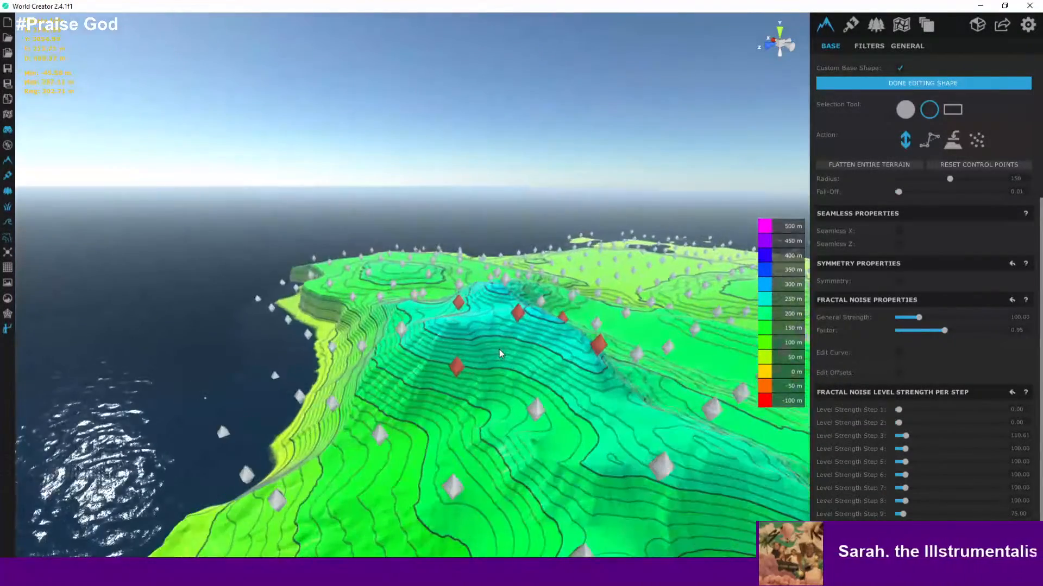
left_click_drag(499, 352, 510, 270)
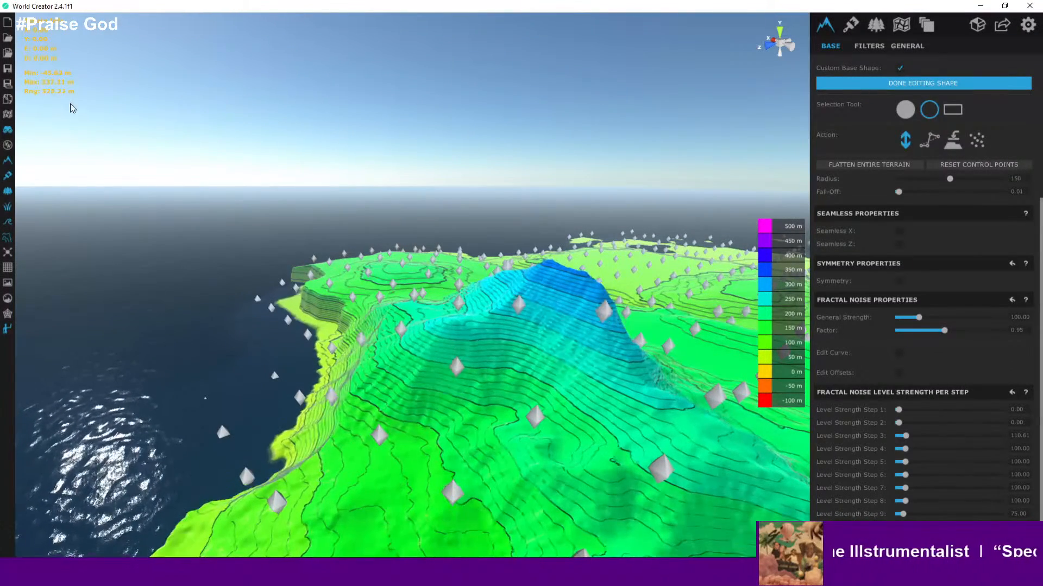
- Orbit around the raised ridge to examine the surrounding slopes and hills
right_click_drag(265, 191, 233, 260)
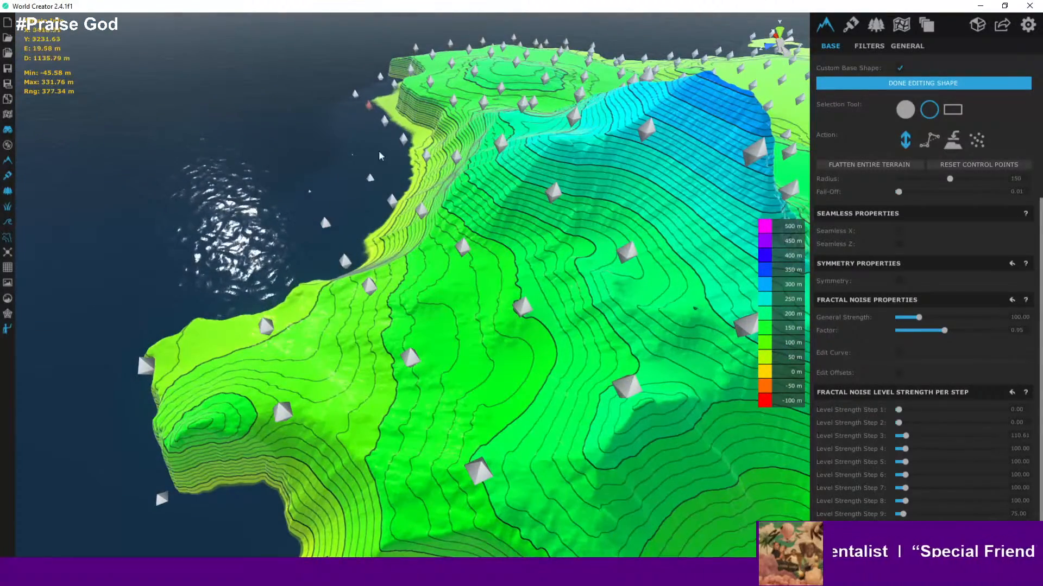
right_click_drag(379, 156, 505, 198)
key("w")
scroll(608, 282, "down", 2)
scroll(502, 311, "down", 3)
scroll(530, 163, "down", 3)
scroll(507, 309, "down", 3)
middle_click_drag(506, 202, 517, 386)
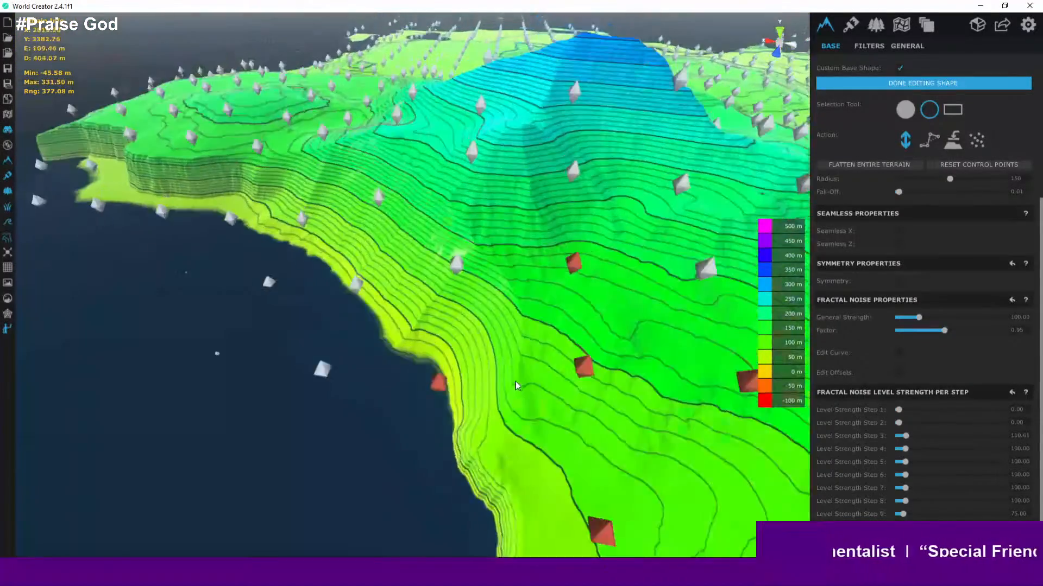
scroll(526, 377, "down", 4)
middle_click_drag(595, 395, 568, 514)
scroll(398, 302, "up", 3)
middle_click_drag(393, 293, 380, 353)
right_click_drag(428, 347, 199, 292)
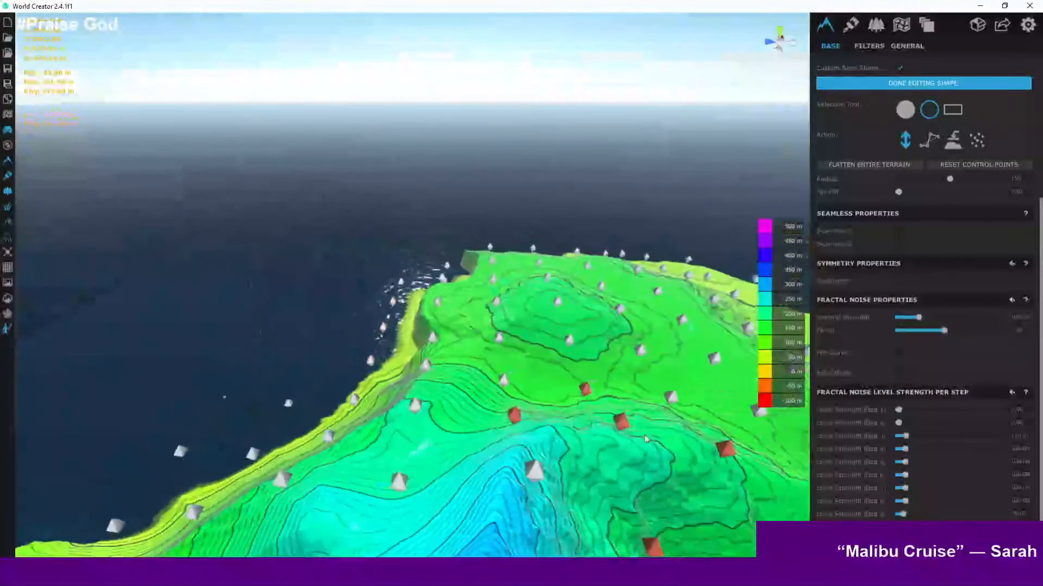
- Select control points on the small hilltop beyond the ridge and raise them
right_click_drag(644, 435, 619, 441)
middle_click_drag(619, 441, 384, 280)
right_click_drag(384, 279, 399, 282)
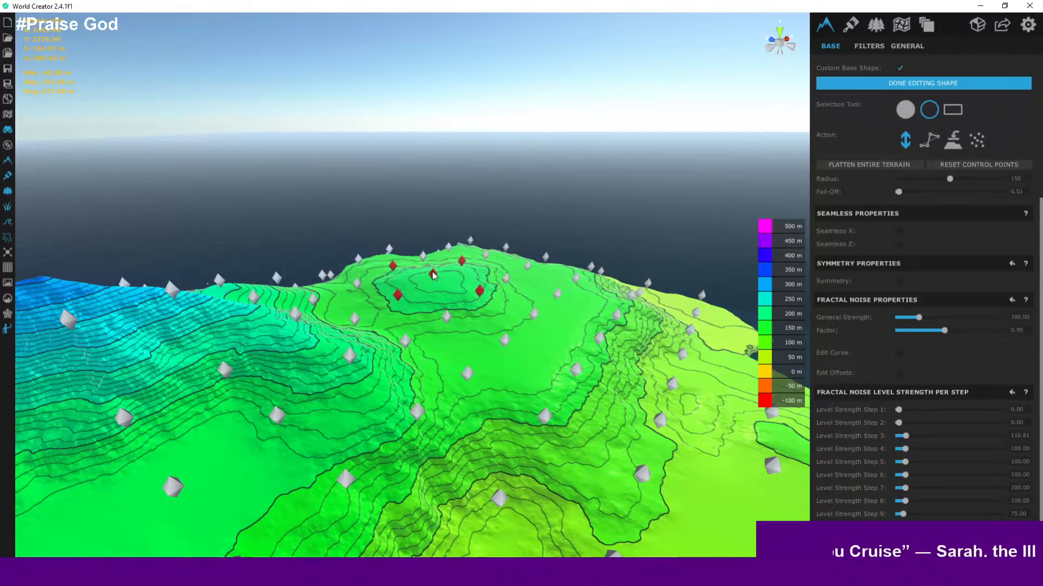
left_click_drag(433, 275, 435, 223)
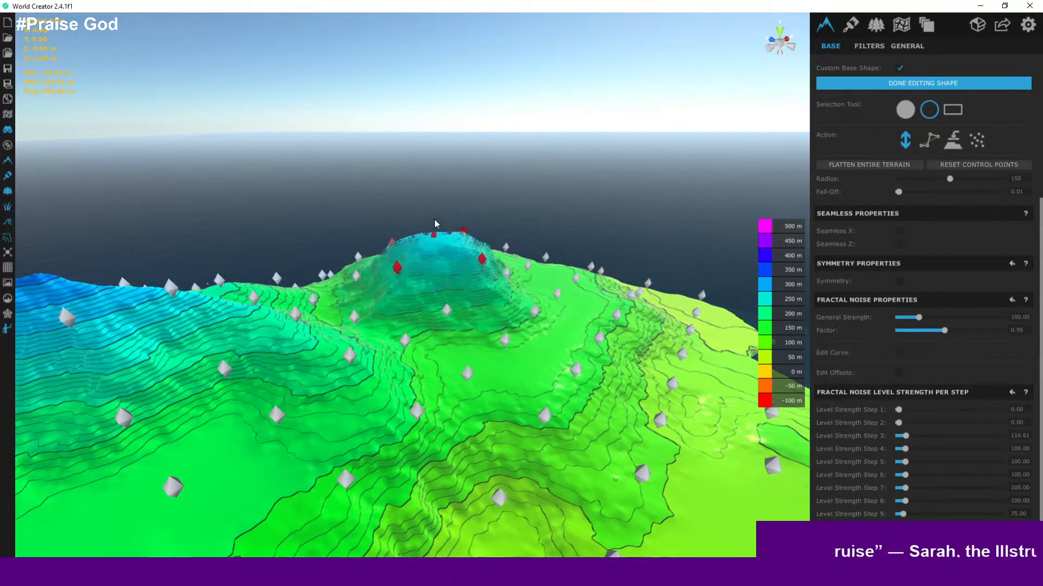
- Orbit to the eastern hill and raise its selected control points slightly higher
middle_click_drag(500, 283, 298, 275)
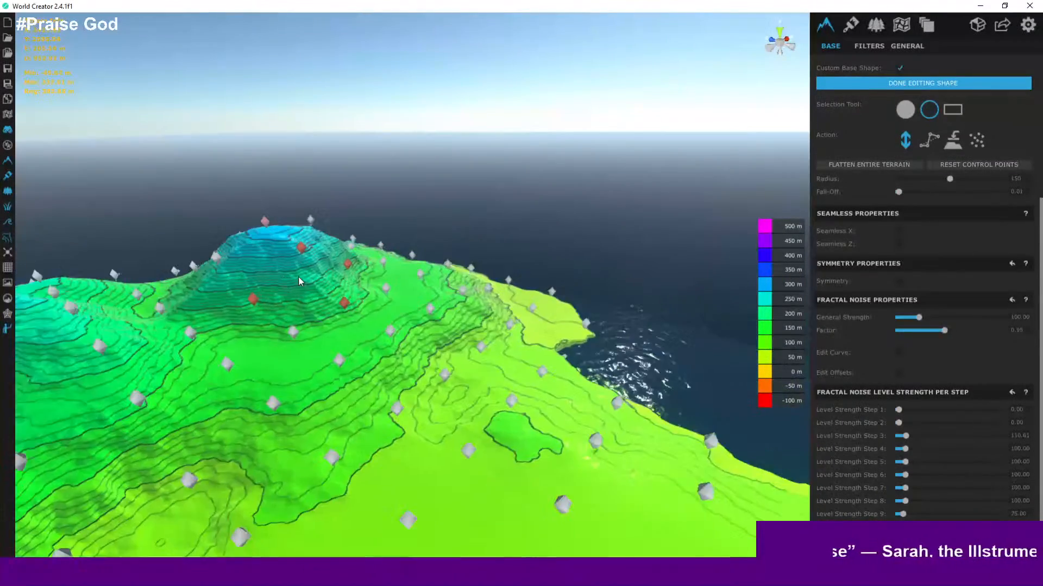
right_click_drag(475, 326, 337, 296)
middle_click_drag(336, 296, 402, 312)
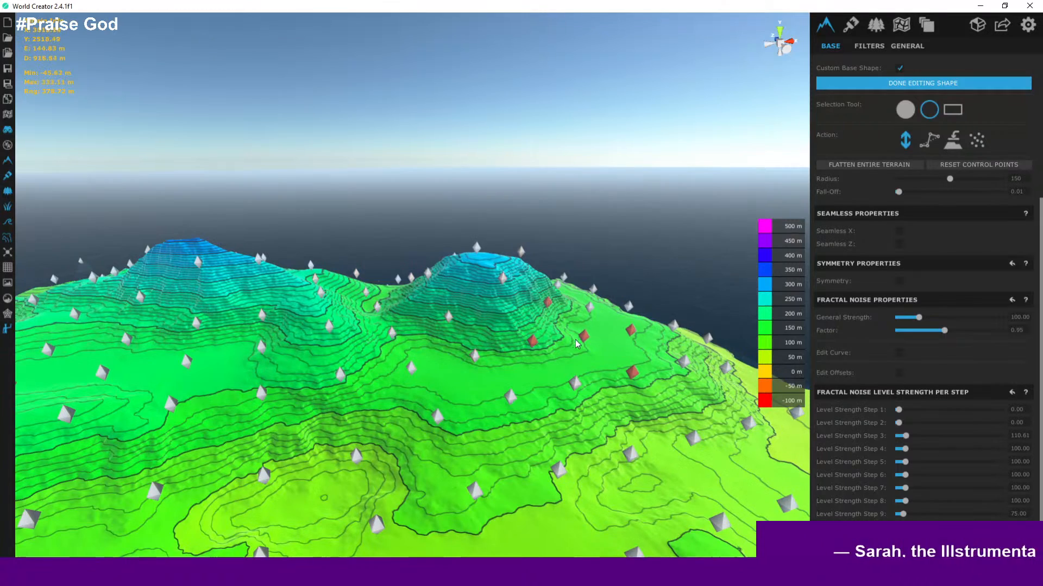
left_click_drag(582, 338, 592, 319)
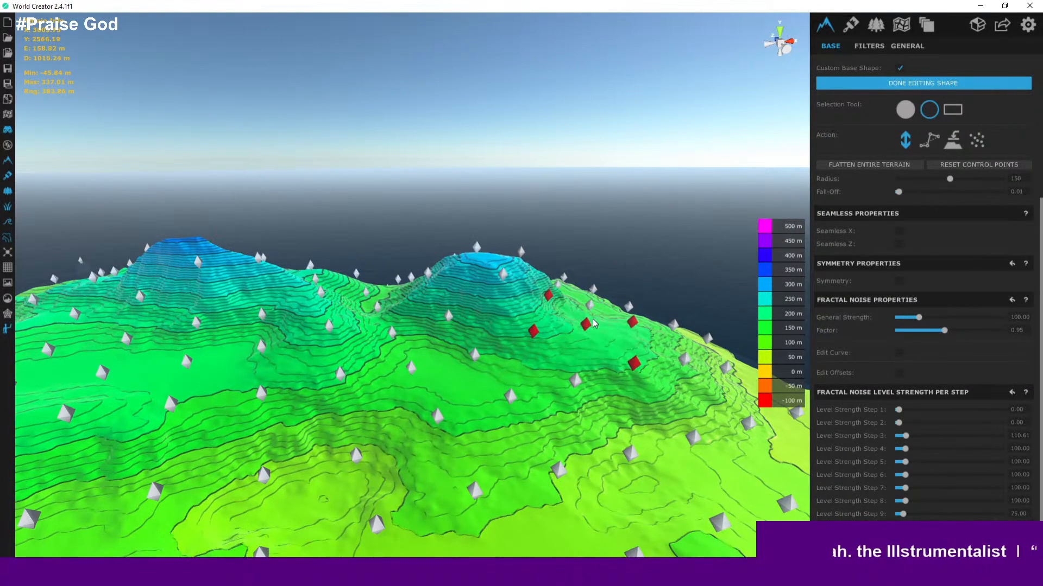
- Select the control points in the saddle between the two hills
middle_click_drag(424, 302, 436, 332)
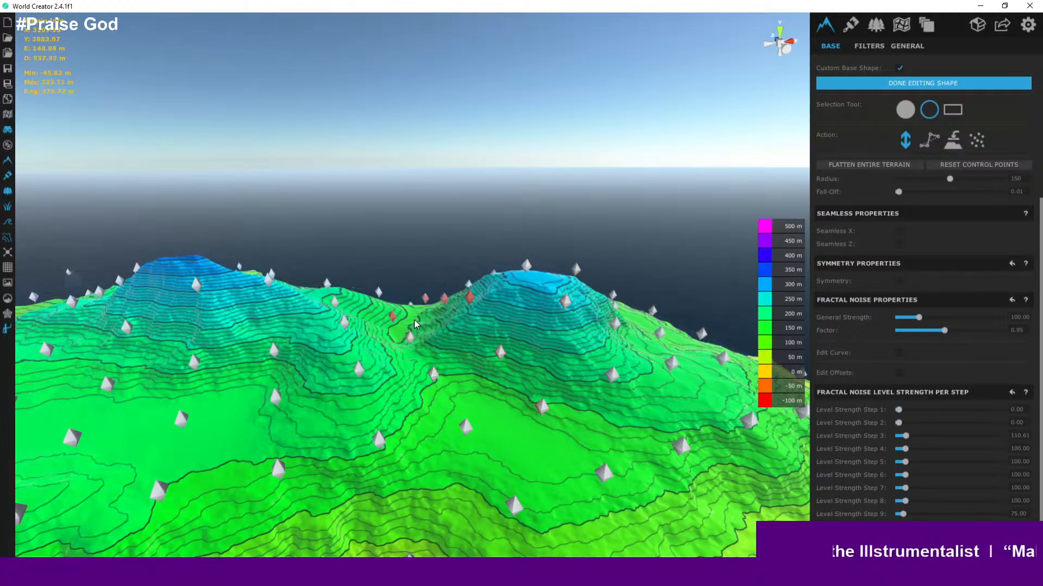
left_click_drag(409, 332, 481, 298)
left_click(467, 301)
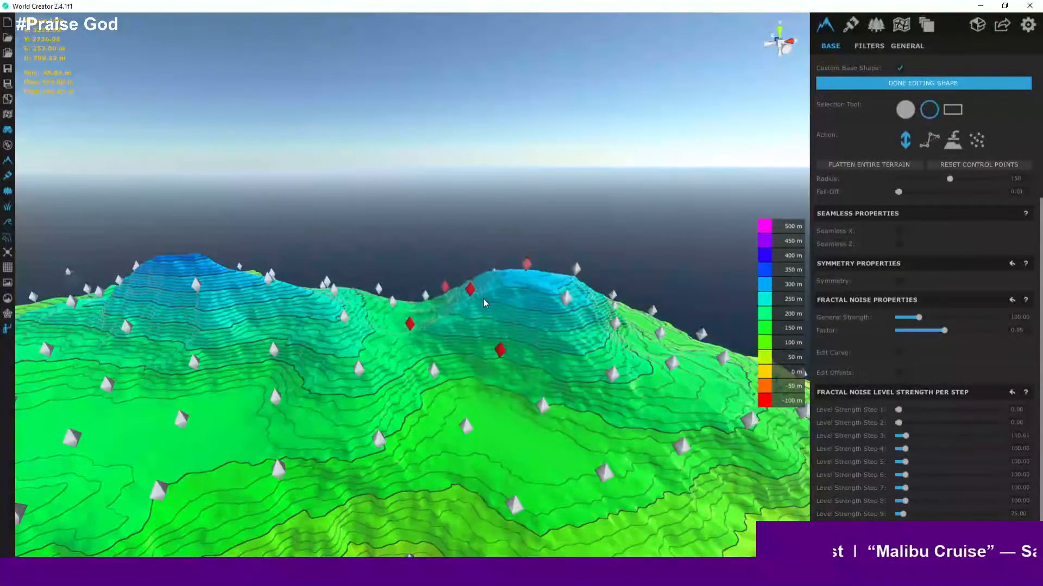
scroll(432, 289, "up", 3)
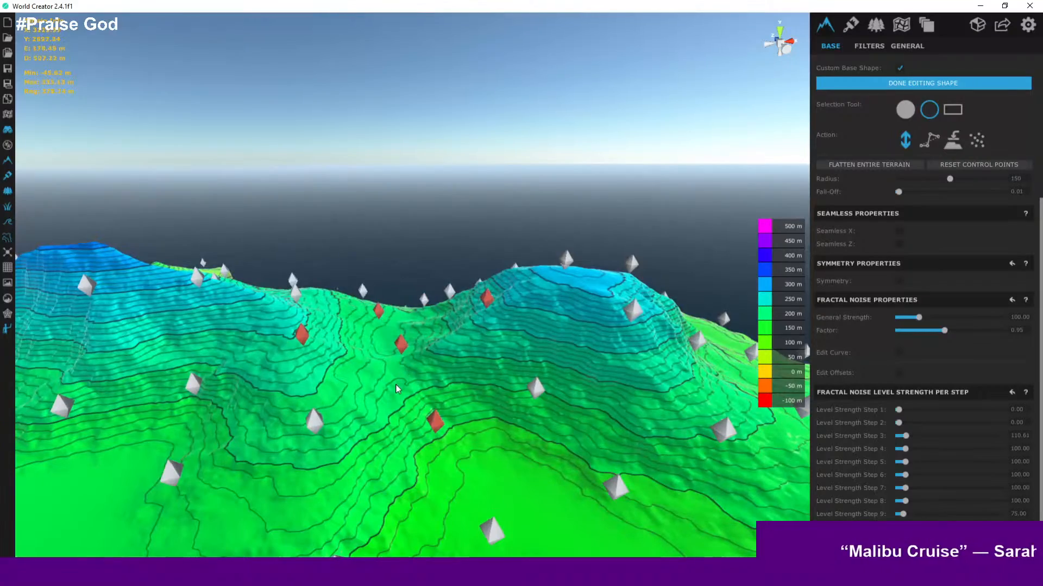
mouse_move(397, 385)
left_mouse_down()
mouse_move(400, 376)
mouse_move(400, 393)
left_mouse_up()
- Orbit and zoom around the island to examine the two hills and the saddle from low and high angles
scroll(418, 330, "up", 5)
right_click_drag(419, 330, 526, 325)
right_click_drag(574, 322, 159, 375)
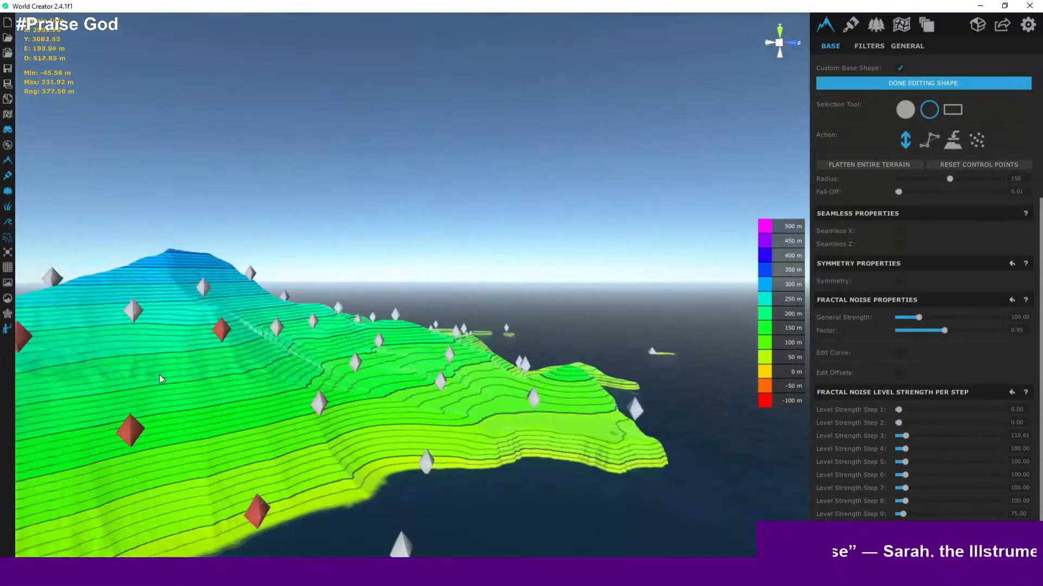
right_click_drag(722, 348, 671, 339)
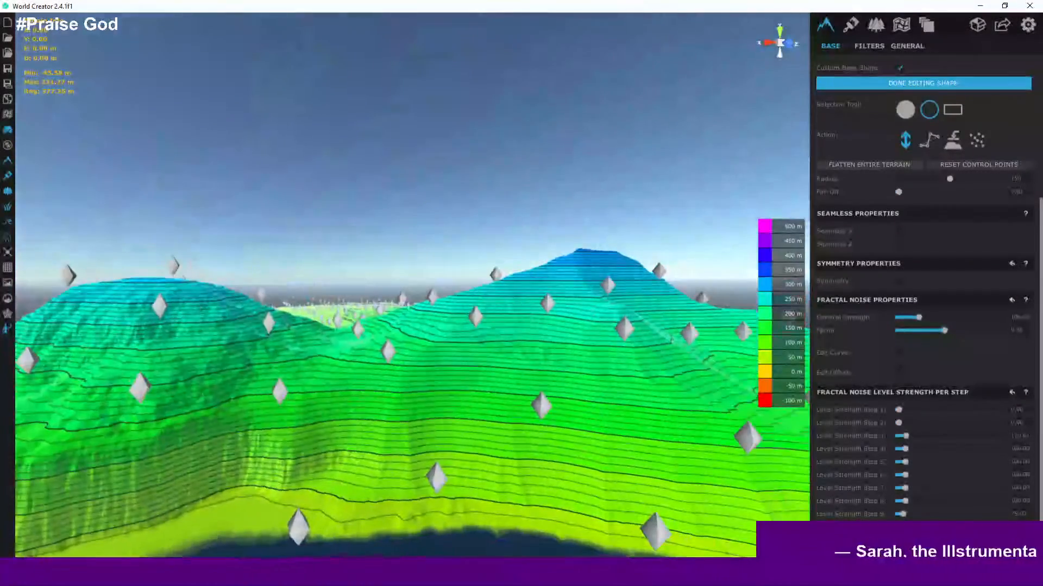
mouse_move(246, 313)
left_mouse_down()
mouse_move(250, 289)
mouse_move(245, 325)
left_mouse_up()
right_click_drag(319, 291, 309, 359)
scroll(326, 348, "down", 8)
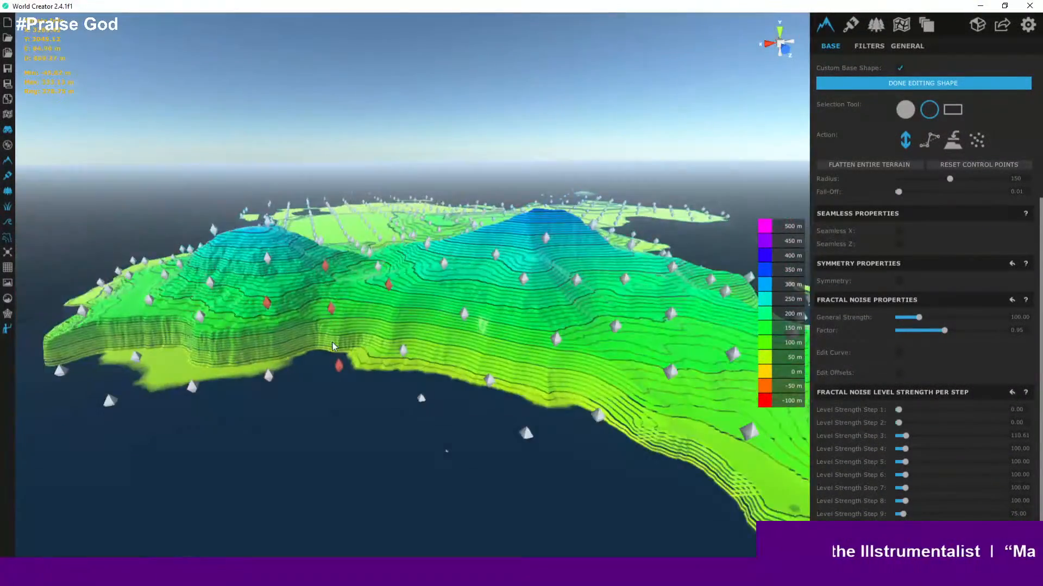
middle_click_drag(332, 348, 341, 476)
middle_click_drag(485, 410, 421, 465)
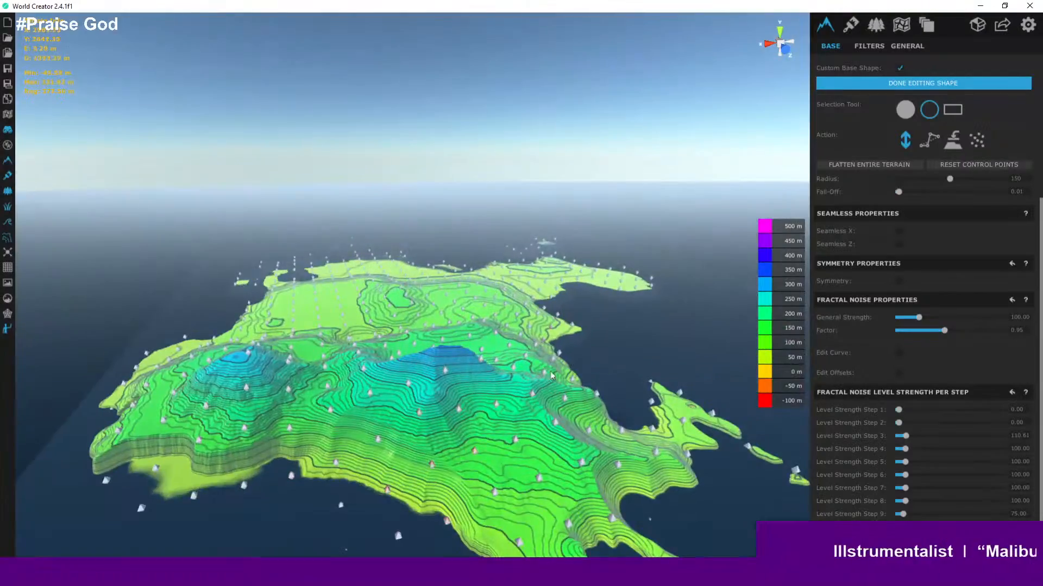
right_click_drag(478, 386, 419, 425)
middle_click_drag(484, 408, 72, 422)
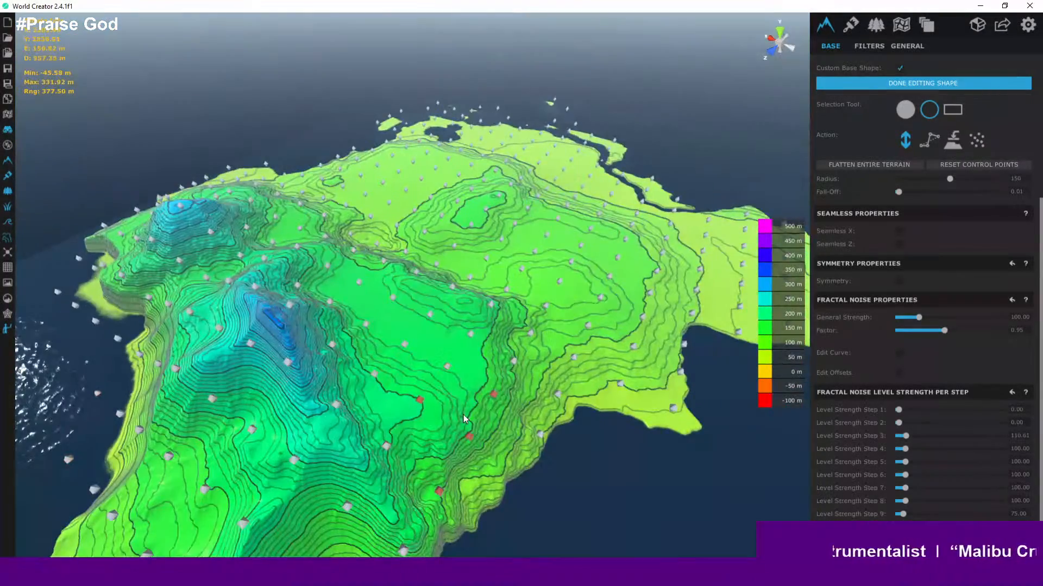
- Select control points on the slope below the western end of the ridge and raise them slightly
right_click_drag(409, 434, 223, 491)
right_click_drag(454, 401, 361, 339)
left_click_drag(350, 340, 356, 309)
right_click_drag(373, 311, 328, 430)
scroll(347, 429, "down", 6)
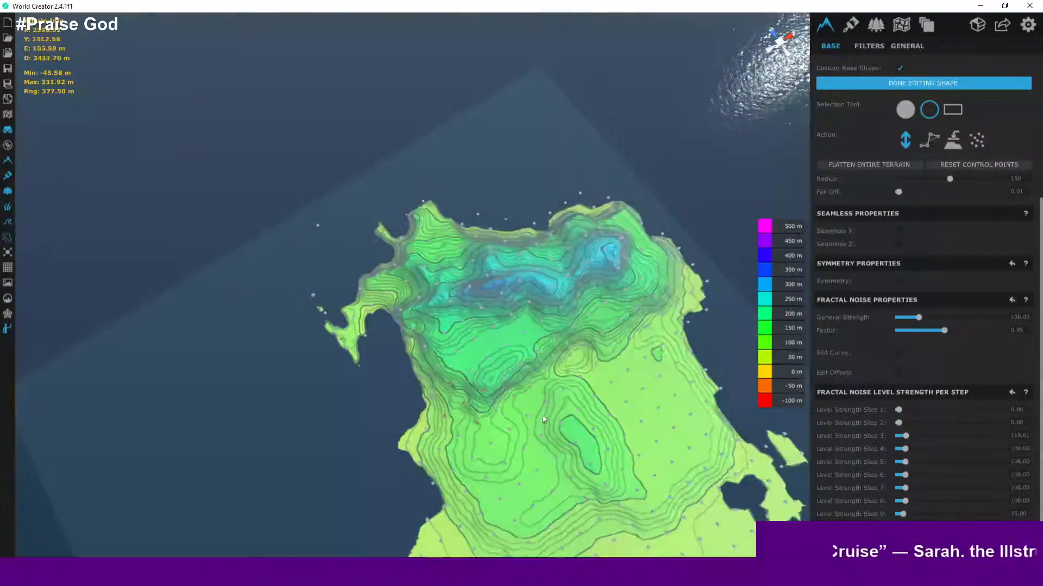
middle_click_drag(519, 428, 379, 453)
scroll(265, 313, "up", 2)
scroll(266, 315, "up", 5)
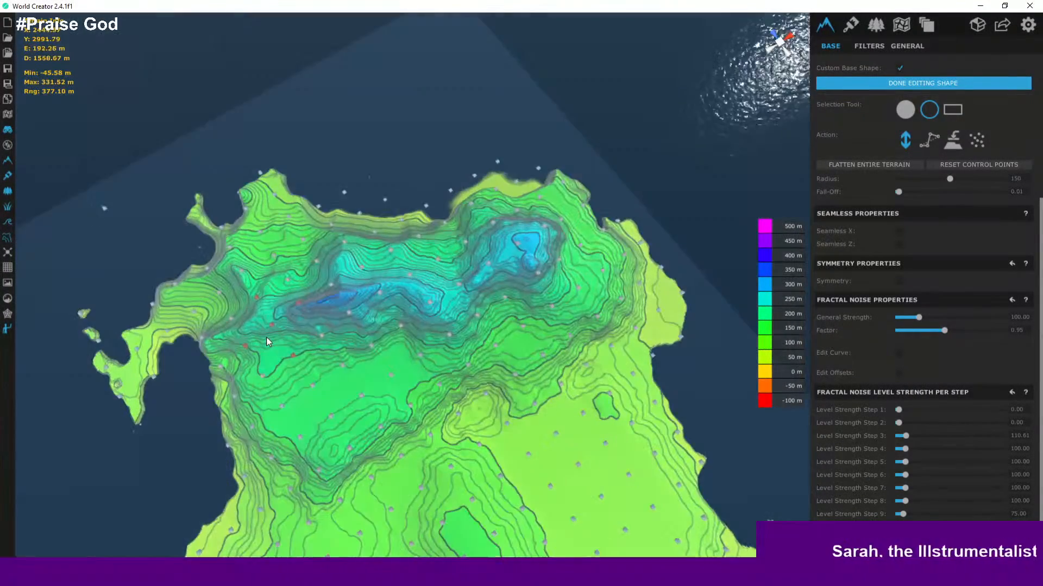
scroll(260, 322, "up", 3)
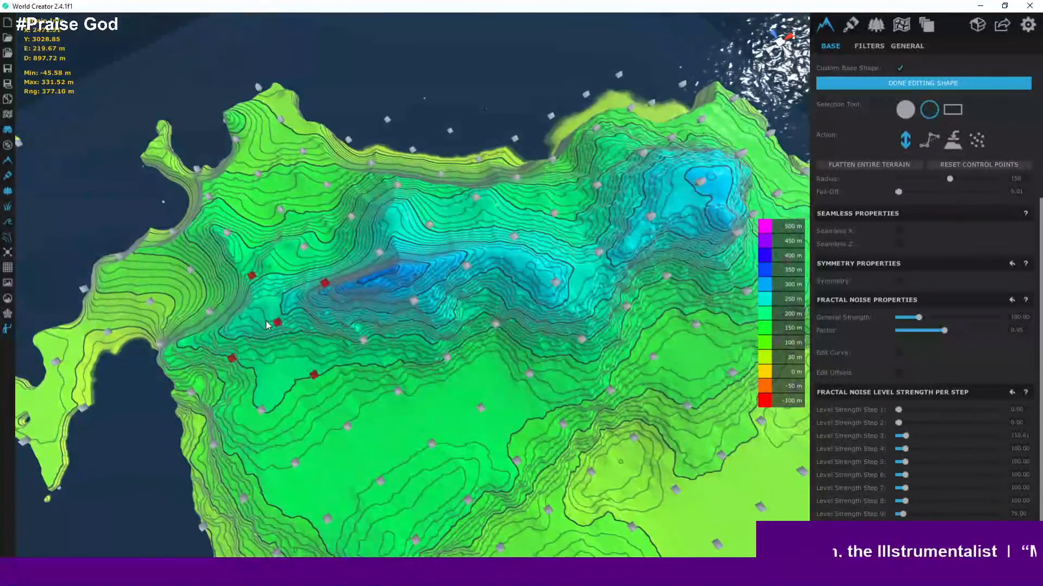
left_click_drag(265, 321, 269, 314)
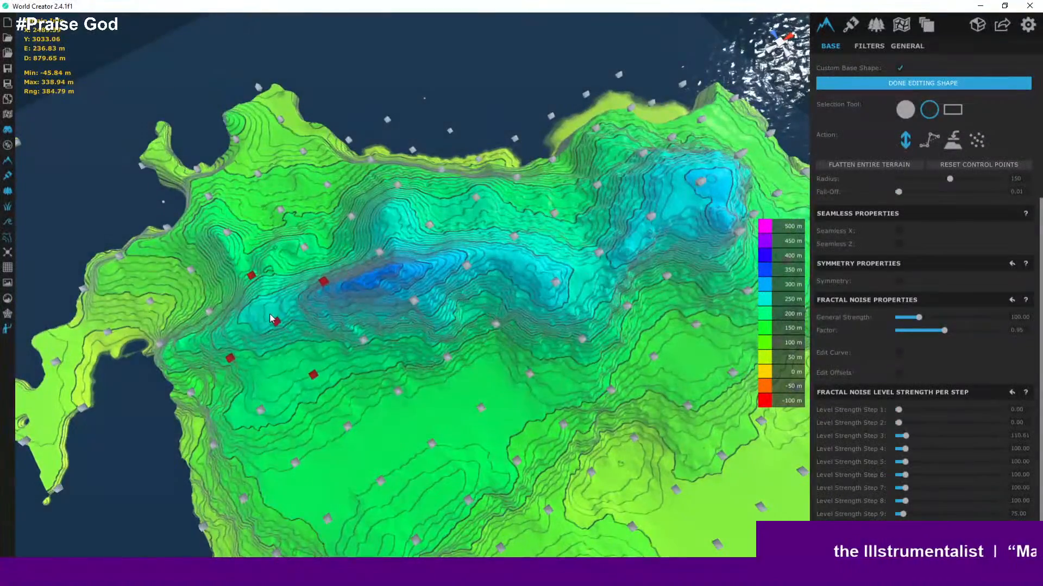
- Try raising control points along the central ridge, then undo the change
scroll(269, 314, "down", 4)
middle_click_drag(392, 332, 323, 260)
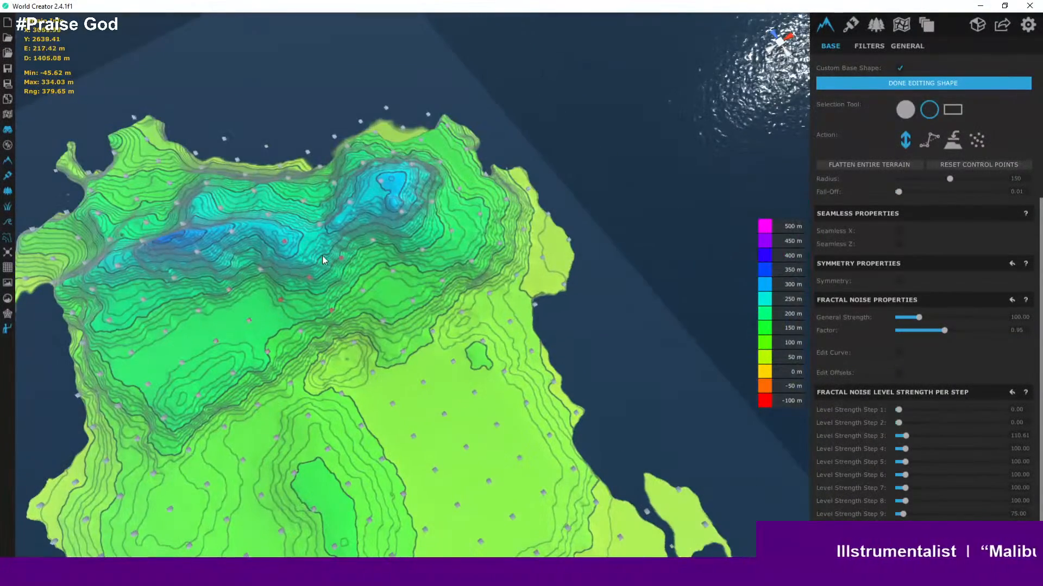
left_click_drag(329, 233, 328, 231)
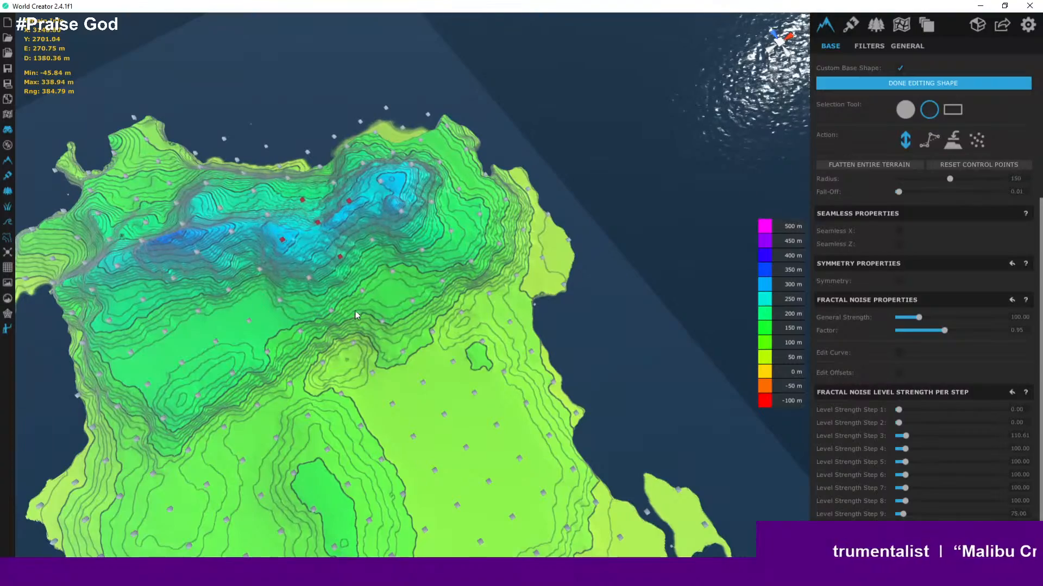
middle_click_drag(362, 303, 388, 248)
key("ctrl+z")
- Select control points on the plain east of the green plateau and raise them into a small hill
scroll(387, 266, "down", 4)
scroll(397, 325, "up", 4)
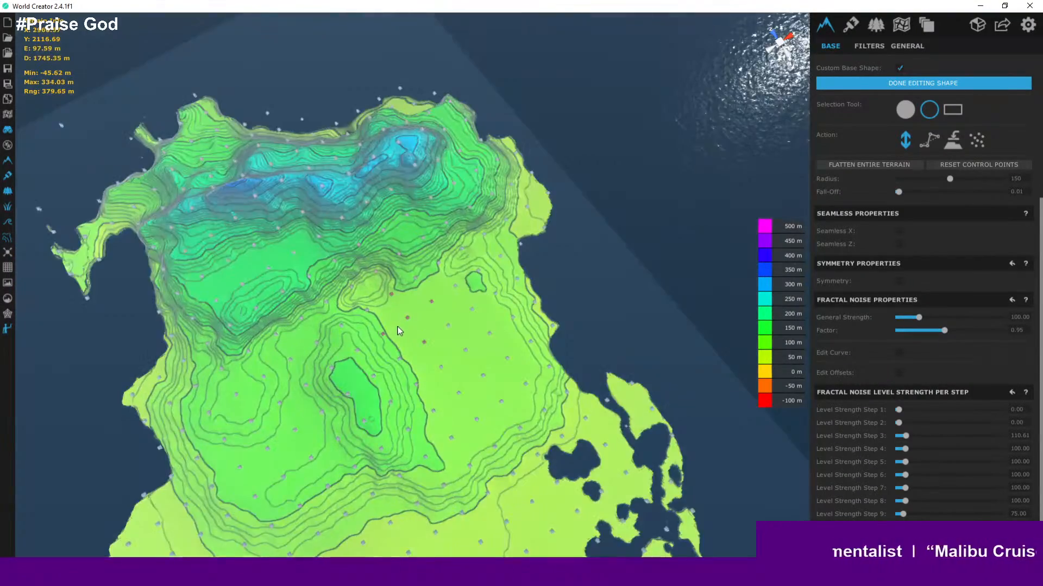
scroll(358, 345, "up", 5)
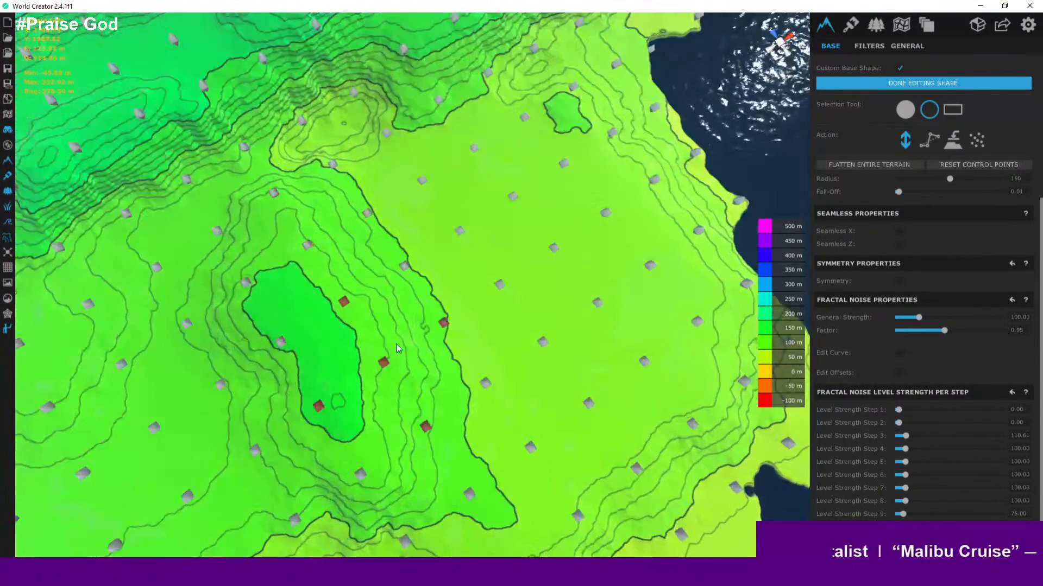
scroll(400, 348, "down", 1)
middle_click_drag(399, 349, 303, 193)
right_click_drag(348, 323, 307, 280)
scroll(305, 280, "down", 3)
middle_click_drag(348, 321, 312, 217)
scroll(336, 244, "up", 3)
middle_click_drag(348, 296, 267, 215)
right_click_drag(403, 314, 337, 274)
middle_click_drag(331, 272, 250, 216)
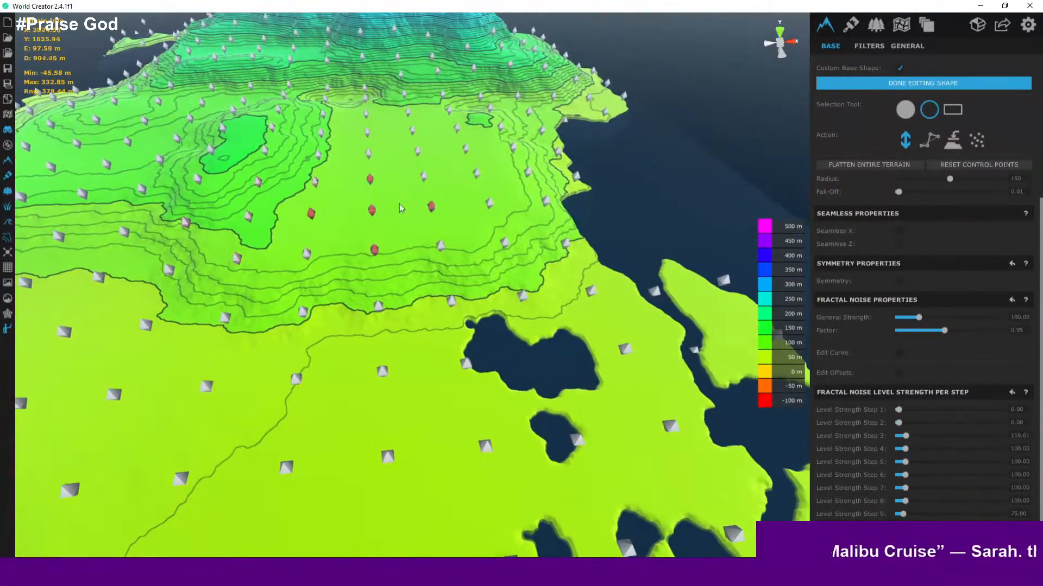
left_click_drag(450, 218, 450, 223)
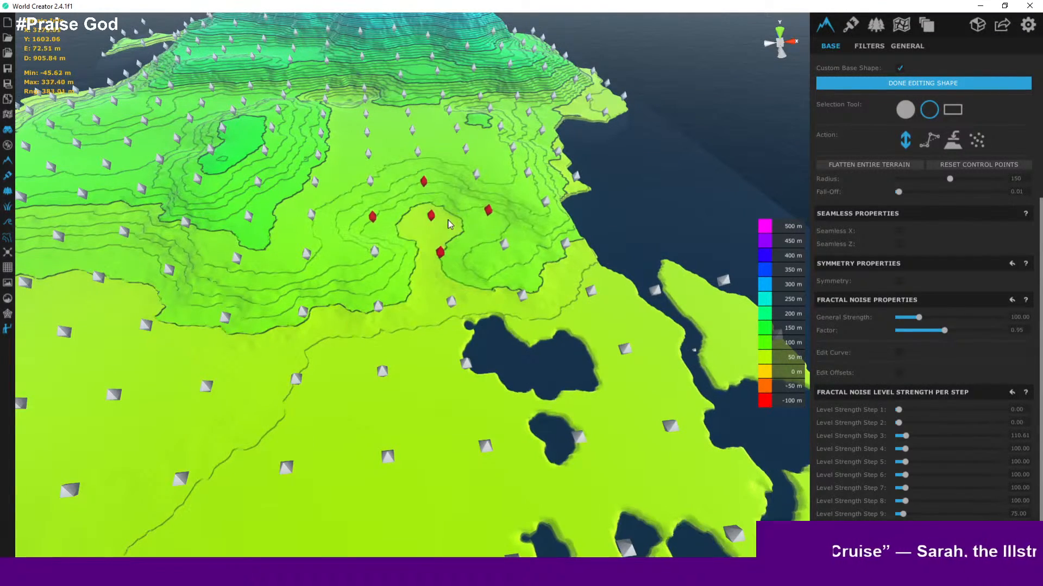
left_click_drag(449, 216, 449, 213)
- Select control points on the plain near the eastern coast and raise them into another small hill
scroll(424, 250, "up", 8)
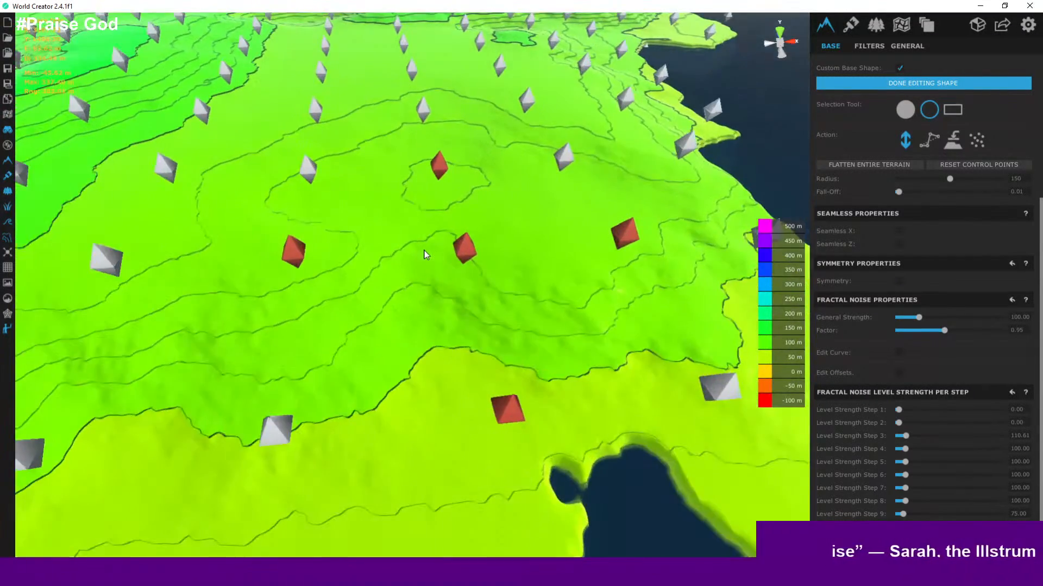
mouse_move(424, 251)
right_mouse_down()
mouse_move(401, 165)
mouse_move(400, 191)
mouse_move(434, 254)
right_mouse_up()
scroll(400, 164, "down", 4)
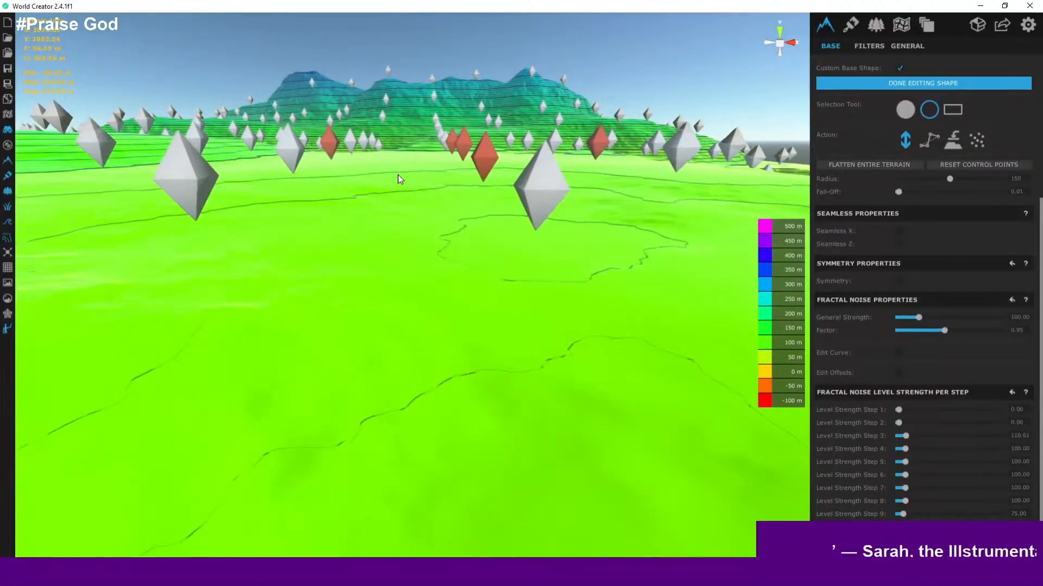
middle_click_drag(434, 253, 445, 370)
scroll(403, 300, "down", 4)
scroll(447, 369, "down", 2)
scroll(497, 327, "down", 4)
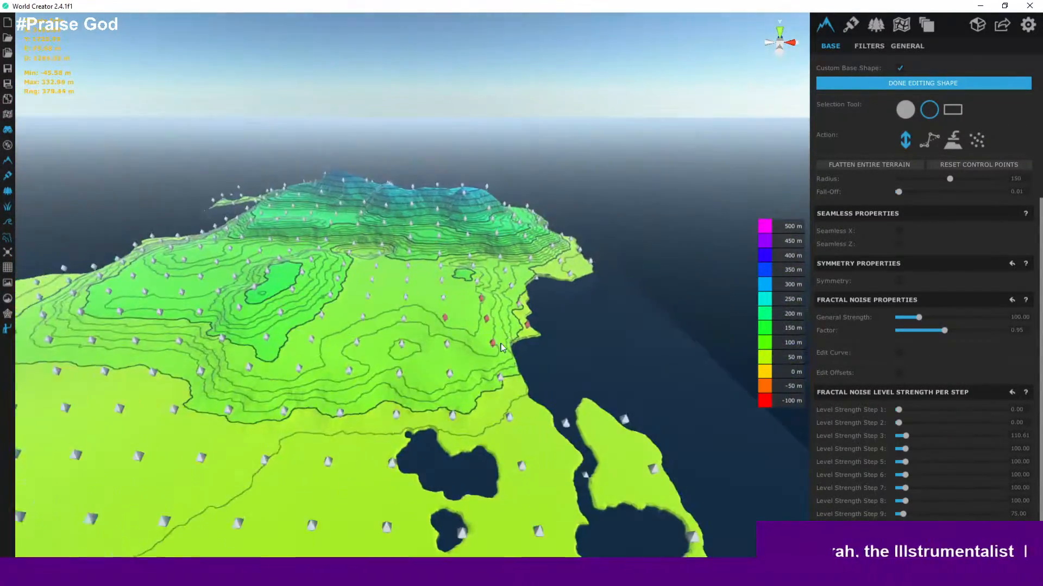
middle_click_drag(497, 327, 429, 372)
scroll(428, 371, "down", 2)
scroll(429, 372, "up", 4)
scroll(492, 409, "up", 2)
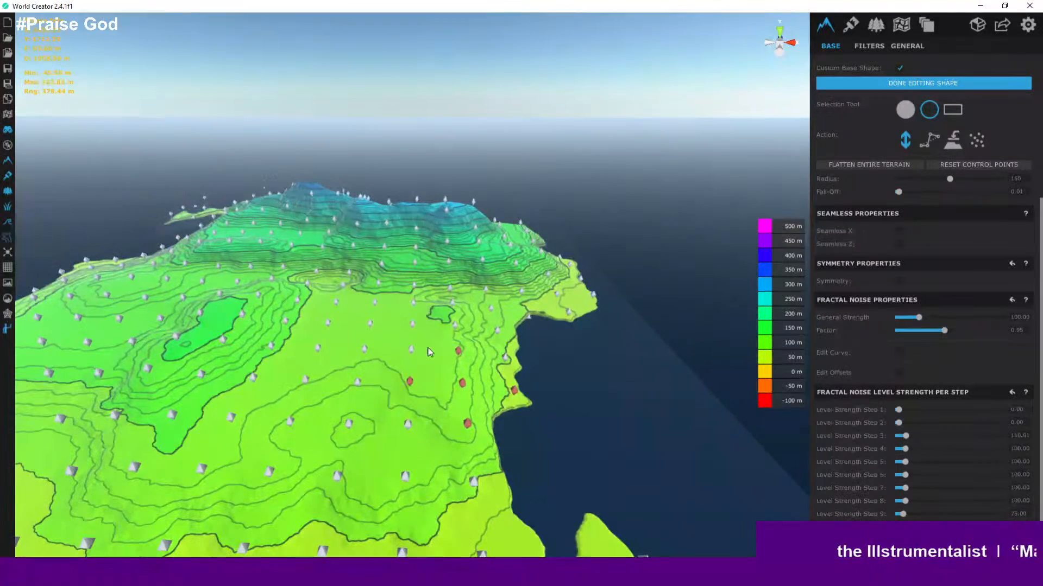
left_click_drag(410, 322, 409, 318)
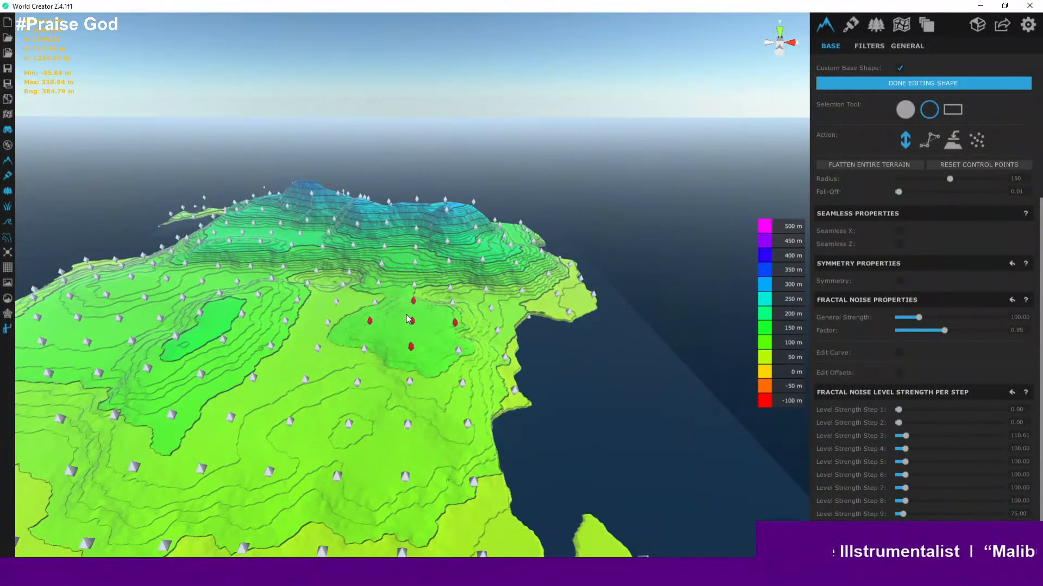
- Select control points on the southern lowland and raise them into a low hill
scroll(407, 355, "down", 5)
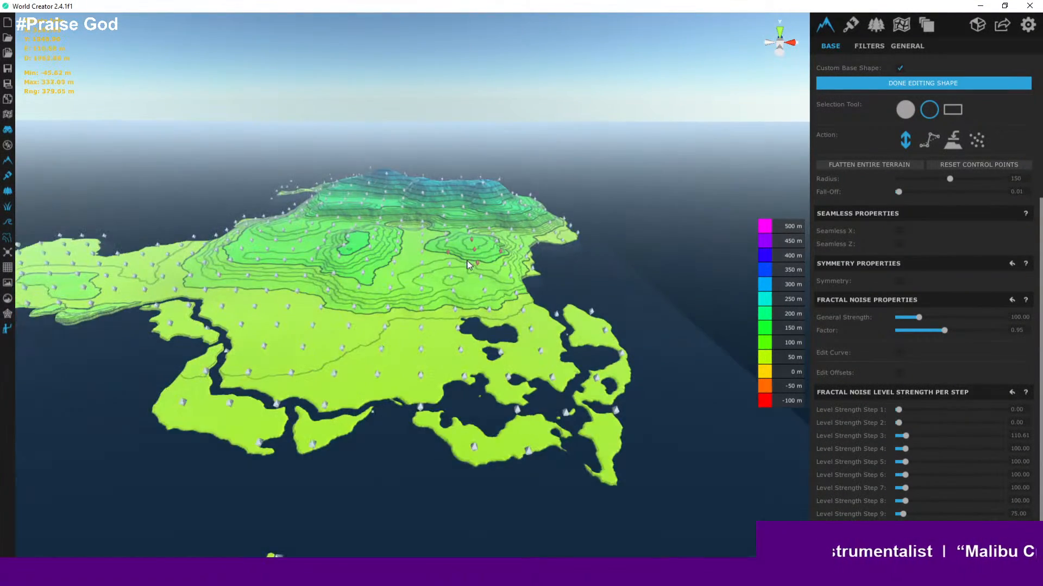
scroll(391, 309, "up", 2)
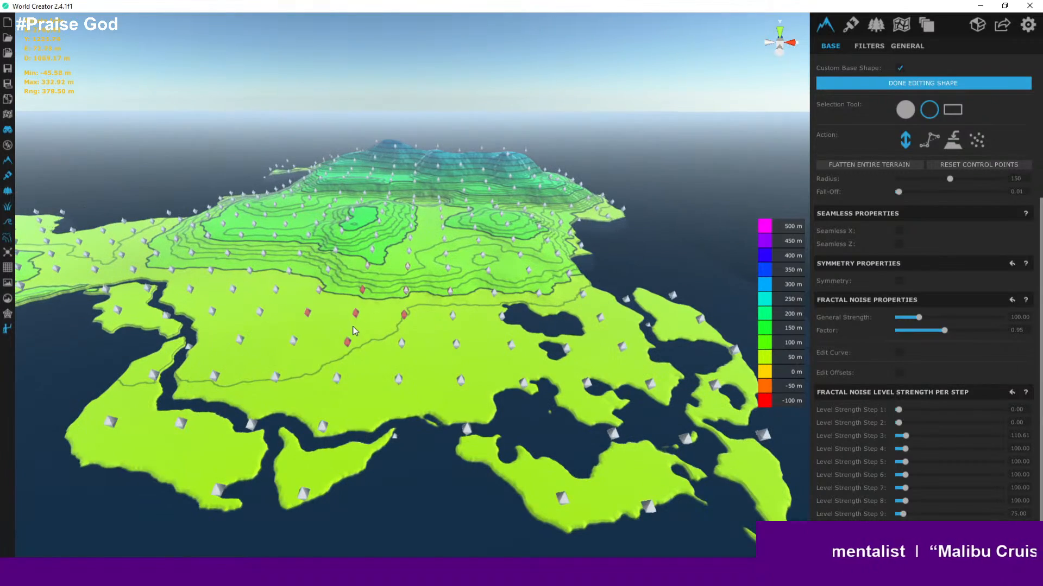
left_click_drag(352, 329, 351, 325)
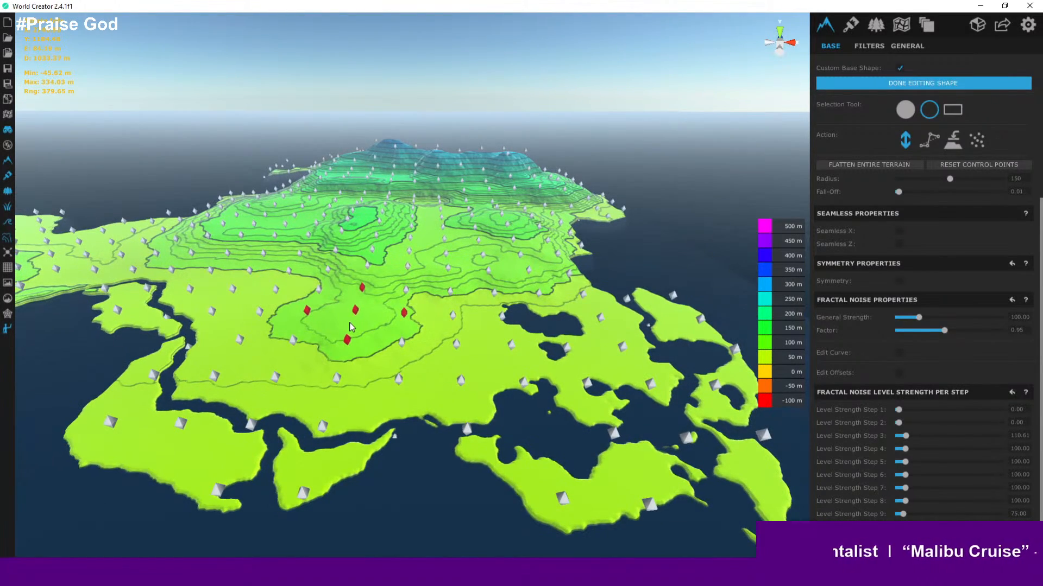
- Orbit and zoom down to ground level to examine the southern peninsula and the new low hills
scroll(350, 326, "down", 3)
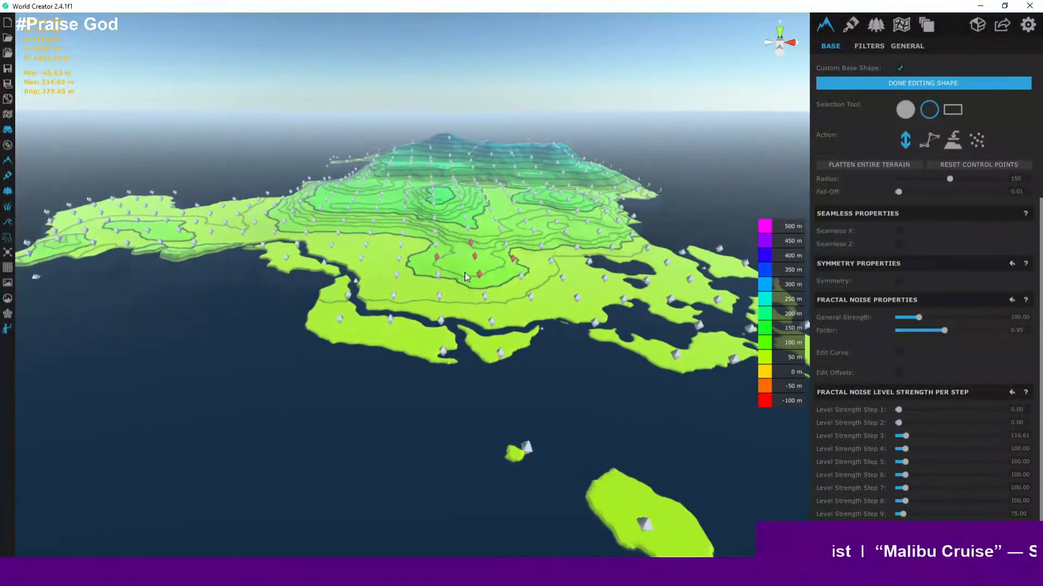
scroll(466, 277, "up", 4)
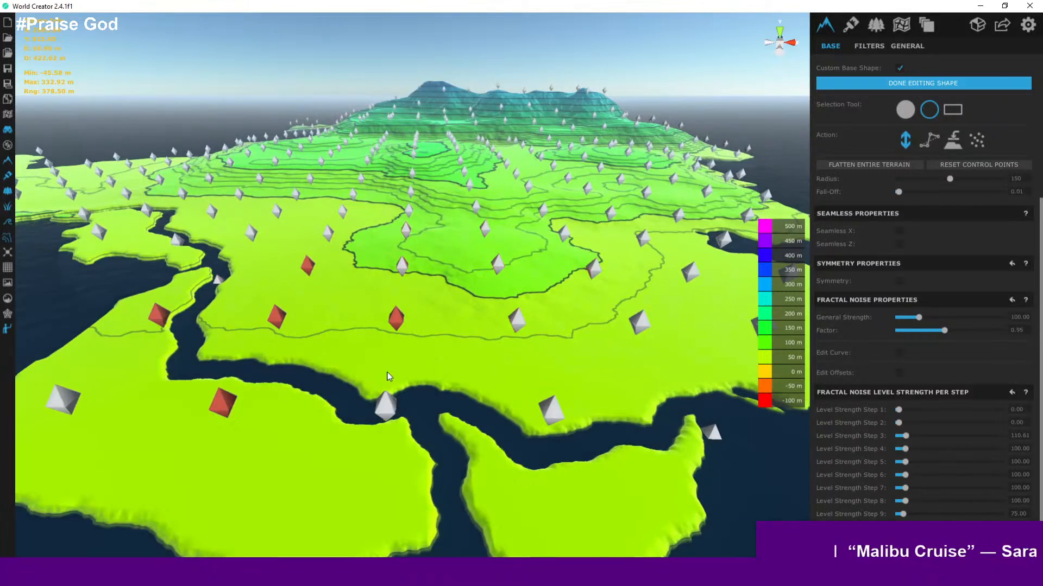
middle_click_drag(476, 362, 528, 342)
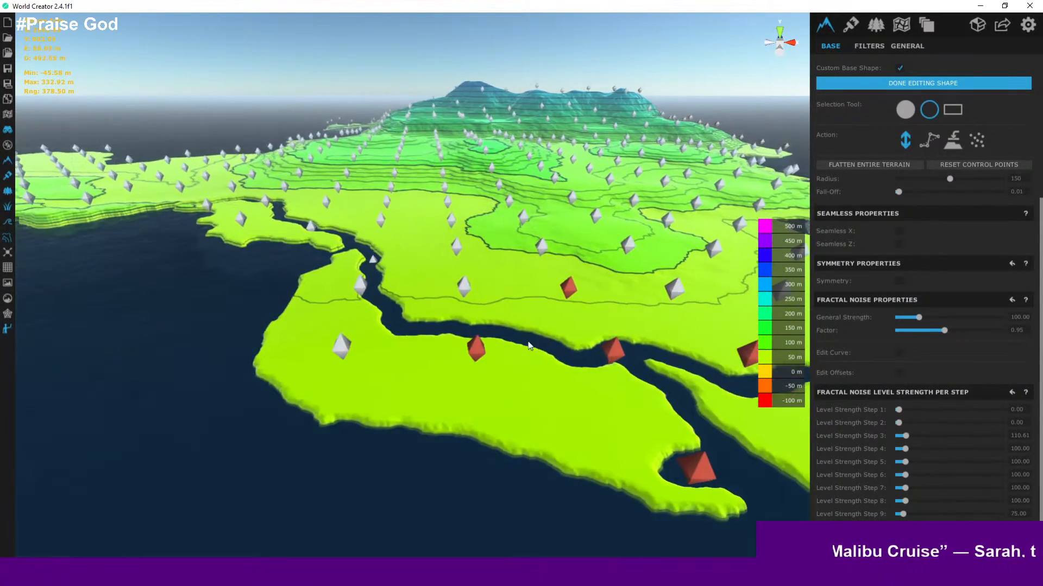
scroll(523, 335, "up", 5)
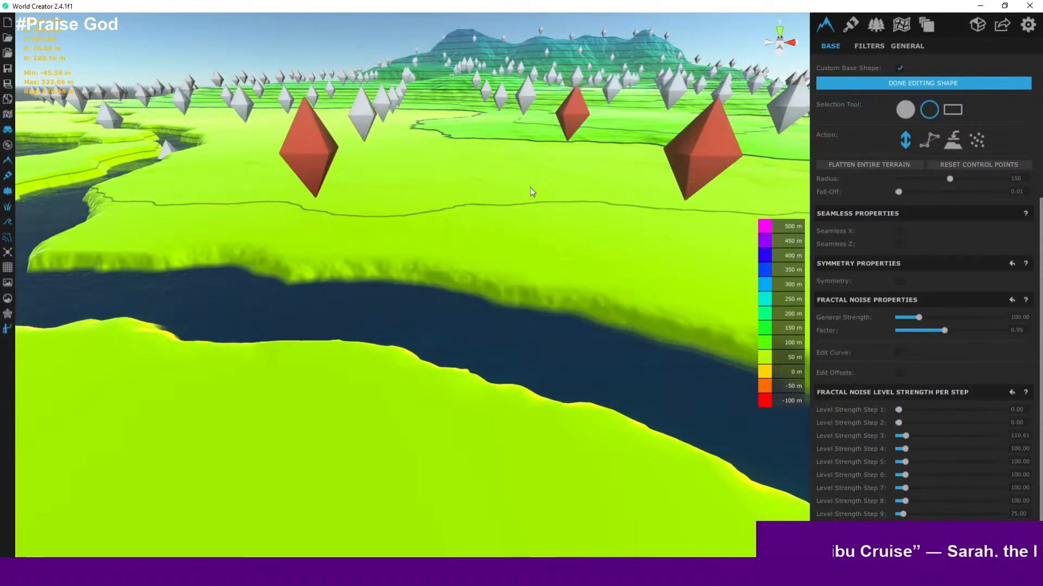
scroll(531, 189, "up", 4)
right_click_drag(530, 191, 574, 167)
scroll(541, 171, "up", 2)
scroll(529, 170, "down", 5)
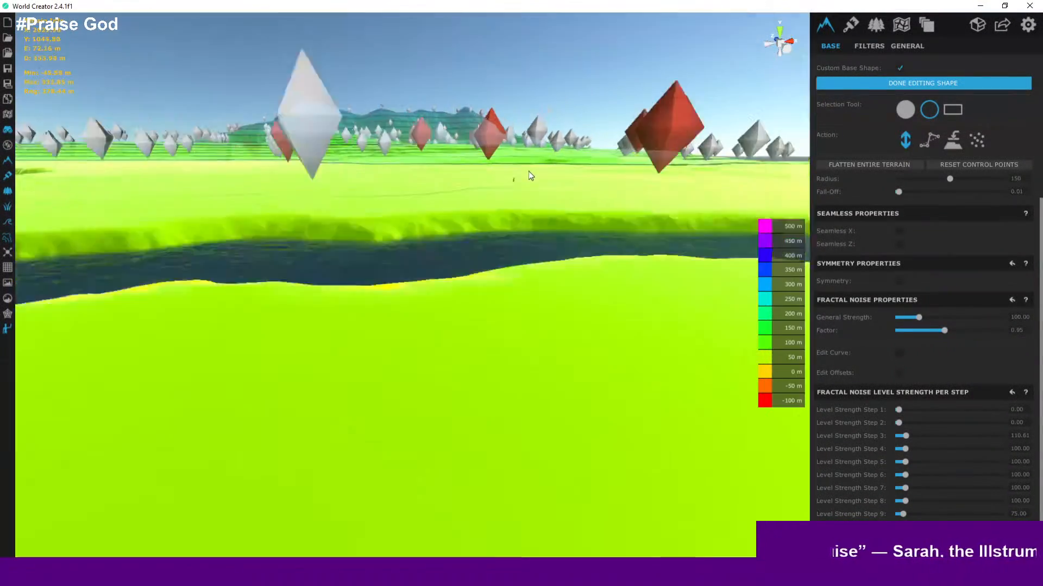
scroll(530, 173, "up", 4)
scroll(459, 234, "down", 6)
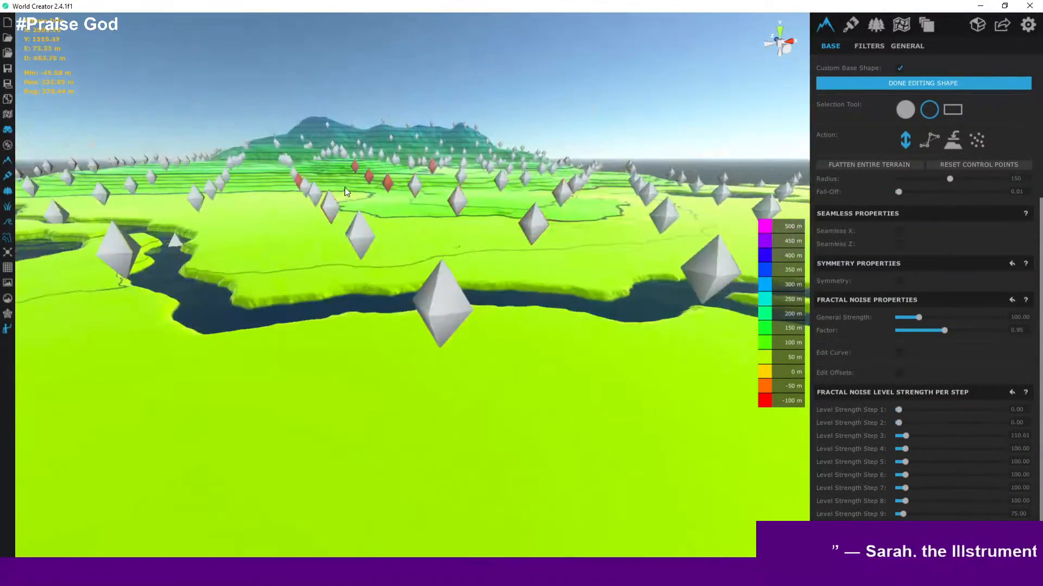
right_click_drag(345, 192, 335, 209)
scroll(335, 210, "down", 5)
middle_click_drag(217, 133, 417, 265)
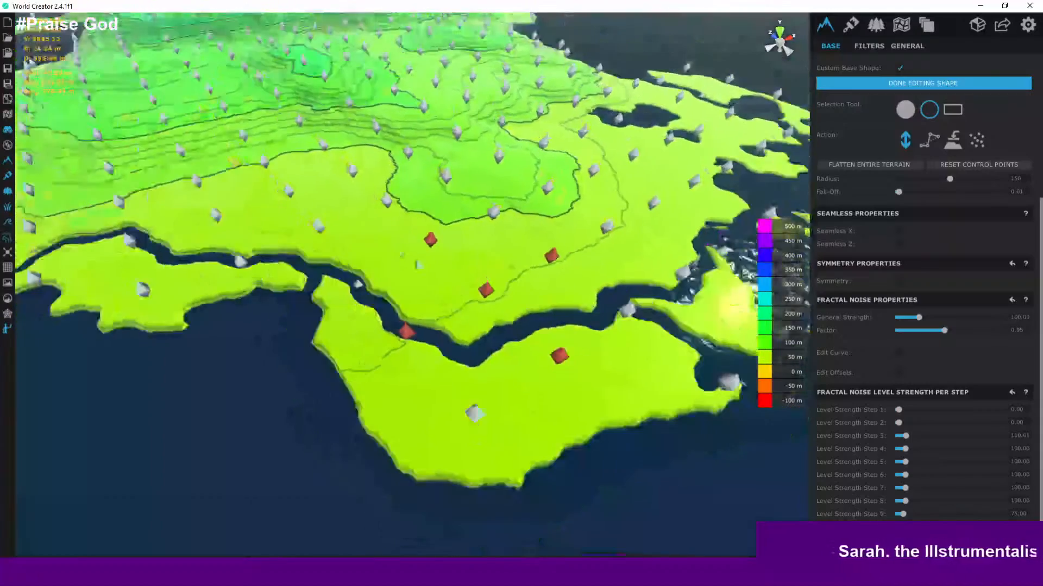
- Save the project
scroll(418, 265, "down", 5)
scroll(418, 265, "up", 3)
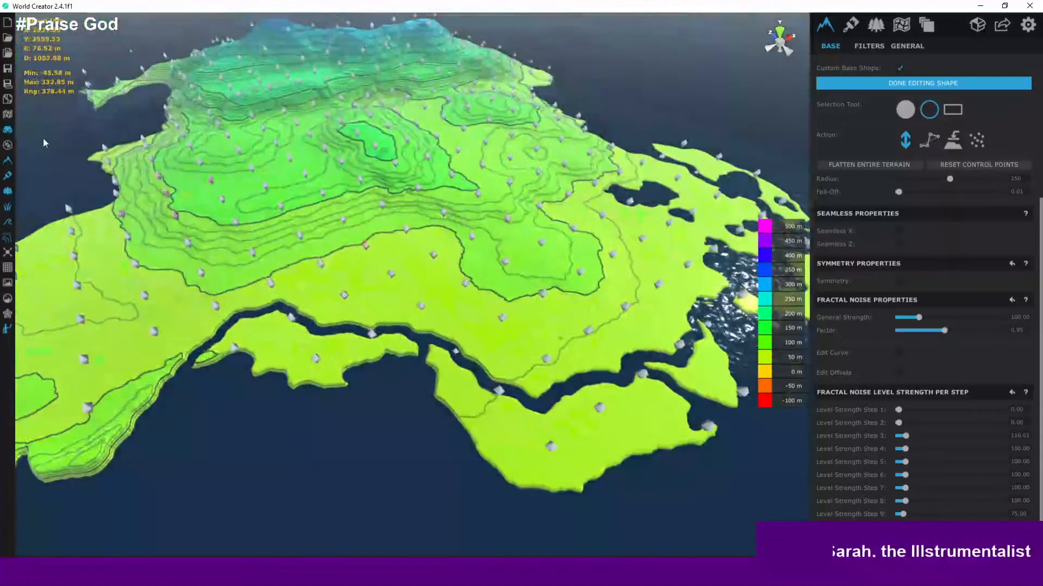
left_click(8, 69)
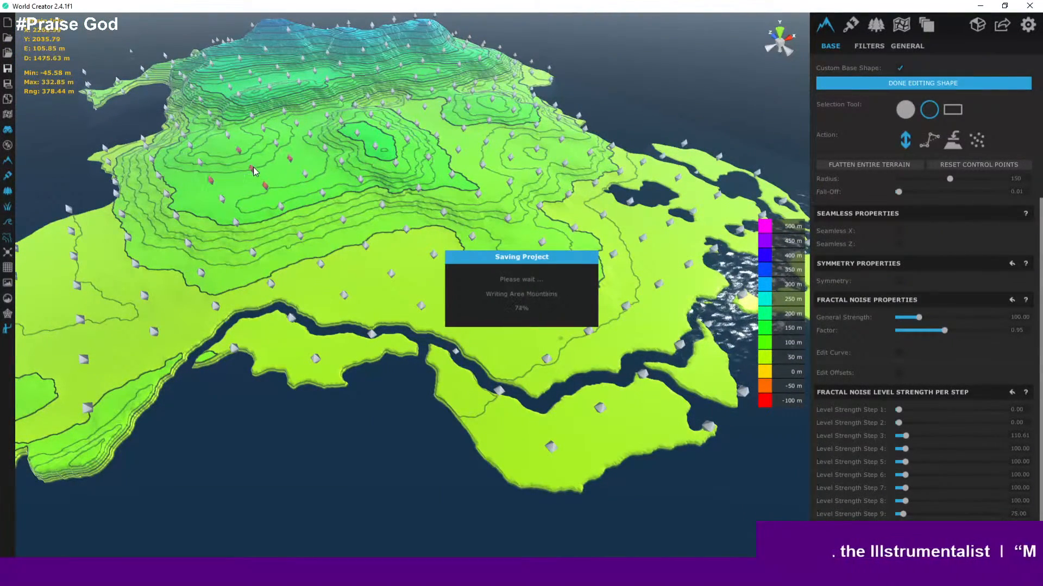
- Switch the viewport from height colouring to the textured terrain view
scroll(256, 177, "down", 3)
middle_click_drag(257, 182, 422, 171)
left_click(9, 239)
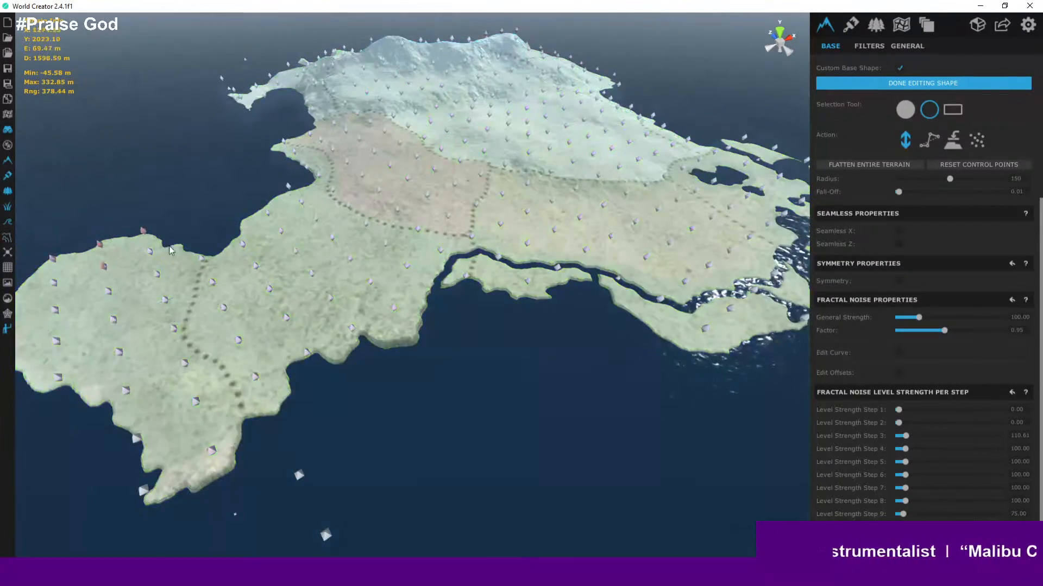
- Orbit and zoom across the southern plains and coast to examine the textured terrain
scroll(220, 252, "up", 2)
scroll(352, 230, "down", 4)
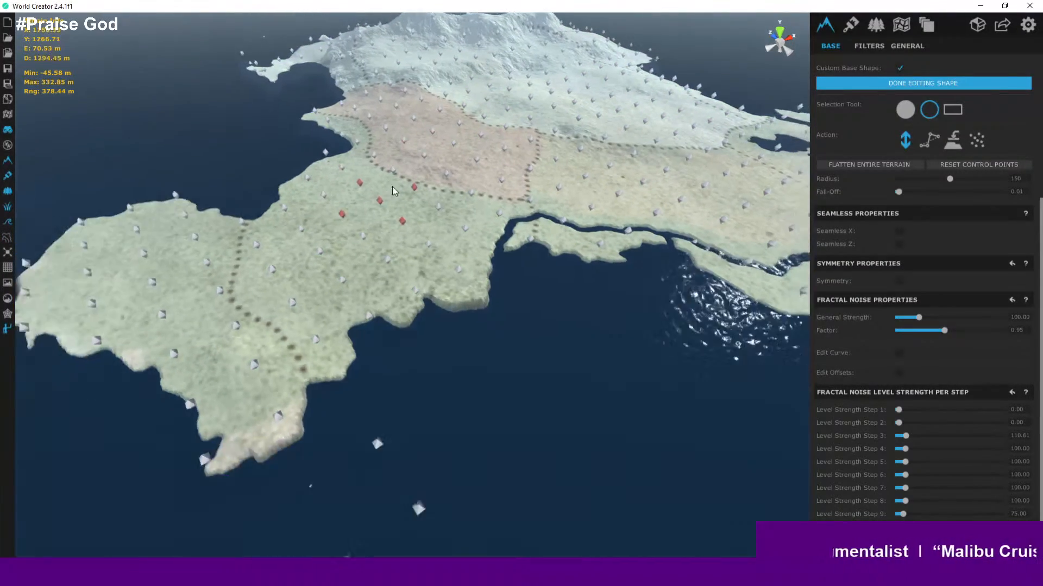
scroll(337, 202, "up", 3)
middle_click_drag(335, 200, 193, 291)
scroll(176, 255, "up", 3)
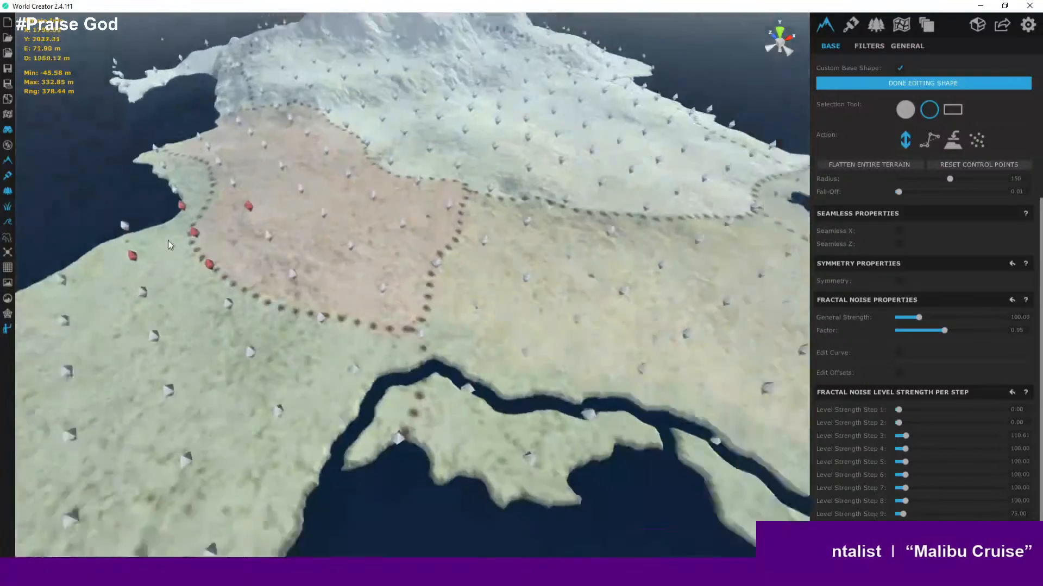
middle_click_drag(240, 220, 149, 247)
scroll(162, 239, "down", 3)
middle_click_drag(213, 181, 289, 117)
scroll(210, 202, "down", 3)
scroll(256, 156, "up", 5)
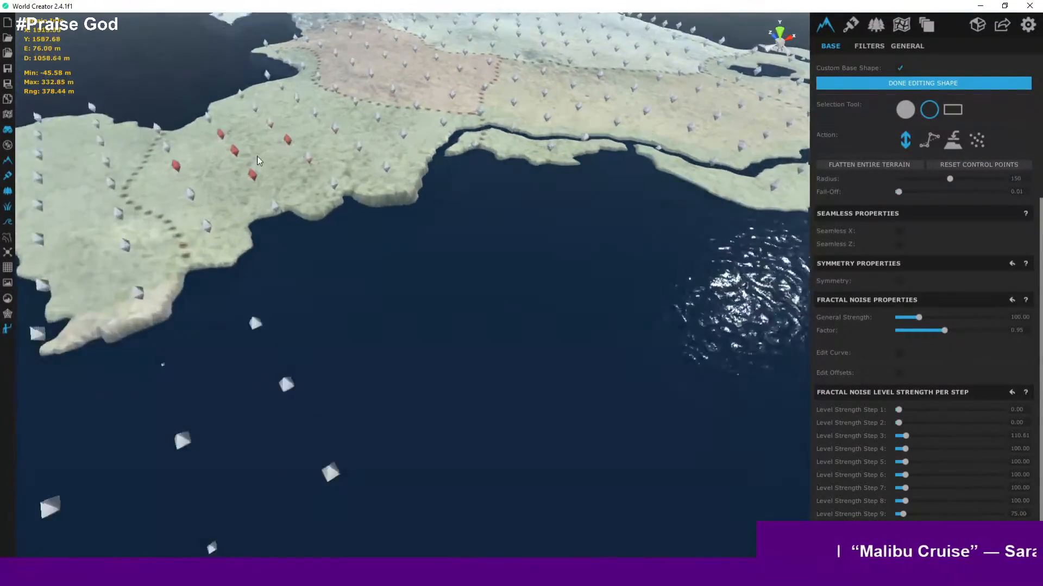
middle_click_drag(275, 181, 205, 206)
scroll(267, 161, "up", 2)
scroll(205, 218, "up", 1)
scroll(272, 178, "down", 3)
scroll(272, 180, "up", 1)
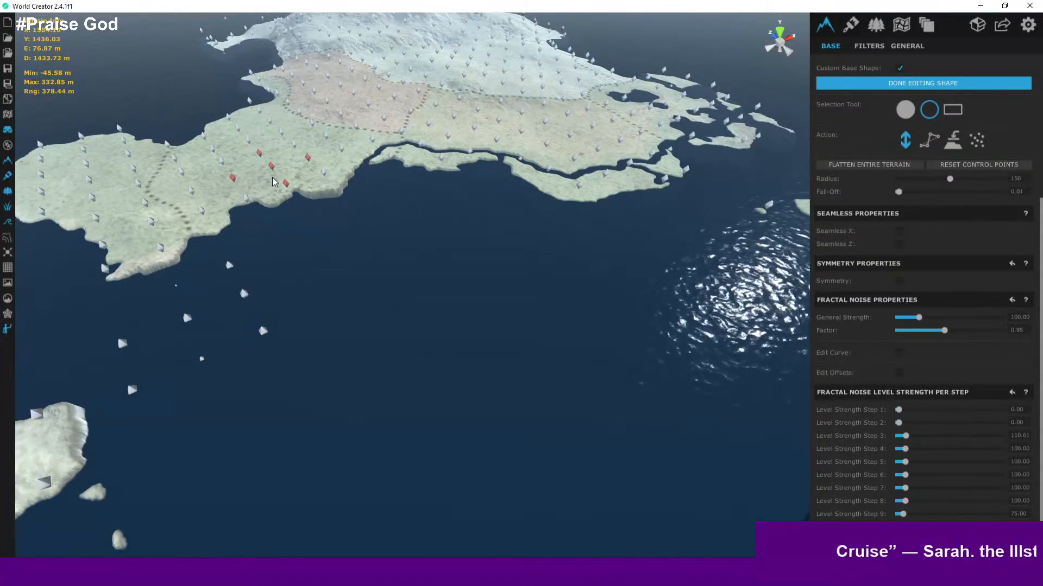
middle_click_drag(313, 166, 235, 243)
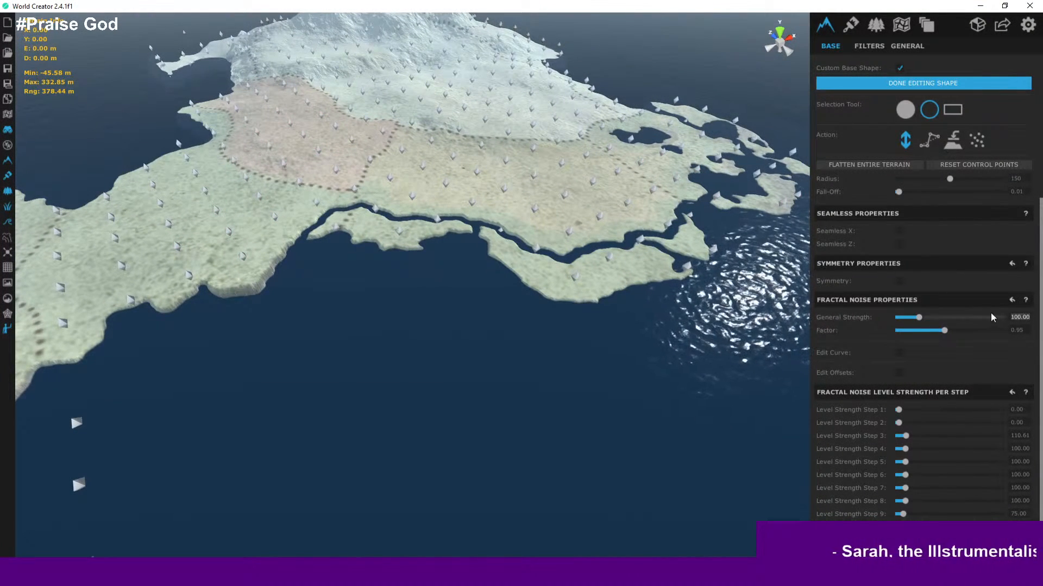
- Try a general fractal noise strength of 200, then return it to 100
type("200")
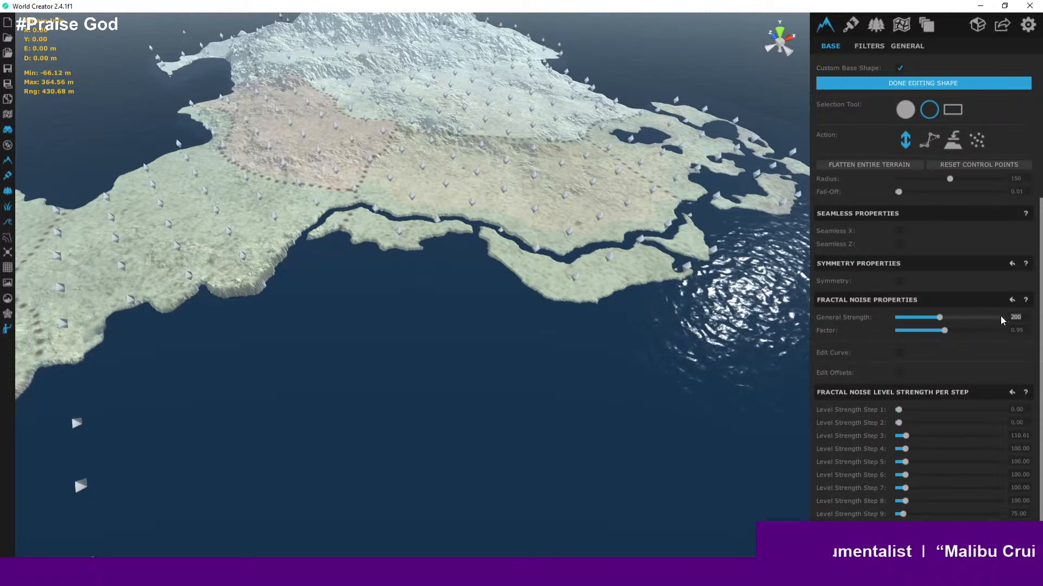
key("BackSpace")
key("BackSpace")
key("BackSpace")
type("100")
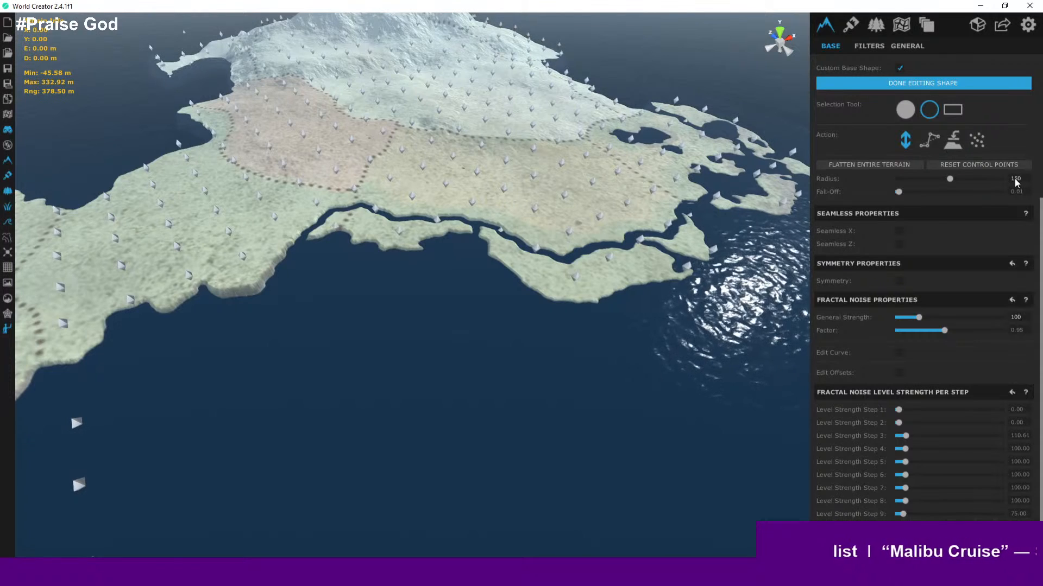
type("200")
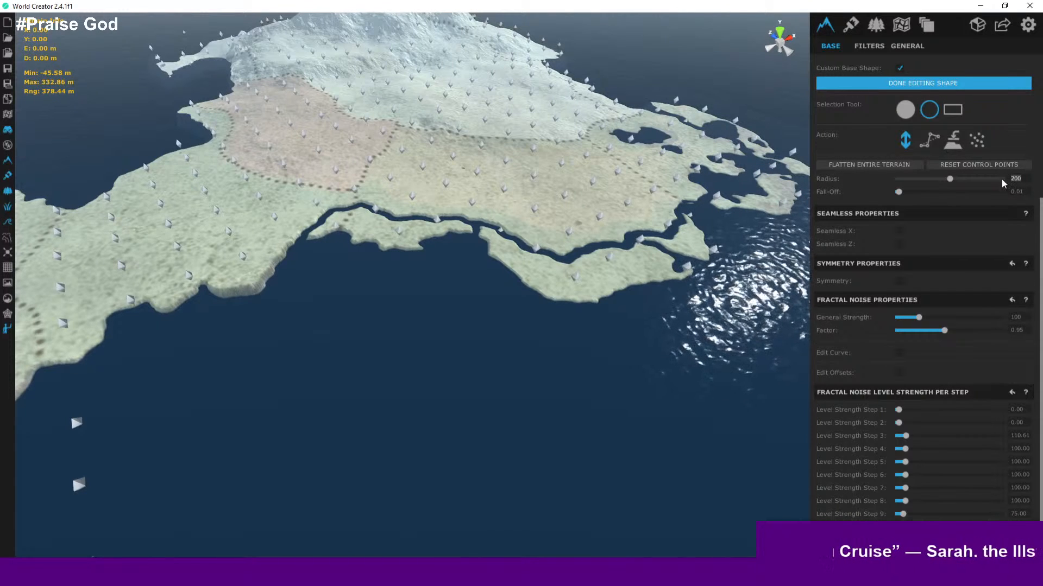
- Set the selection radius to 200, then 400, and finally 300
type("400")
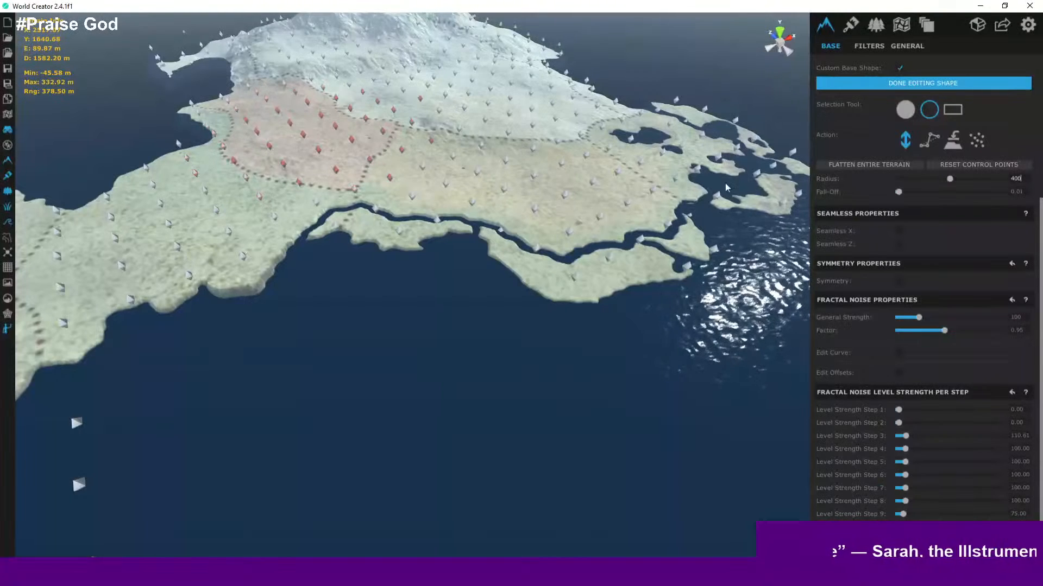
type("300")
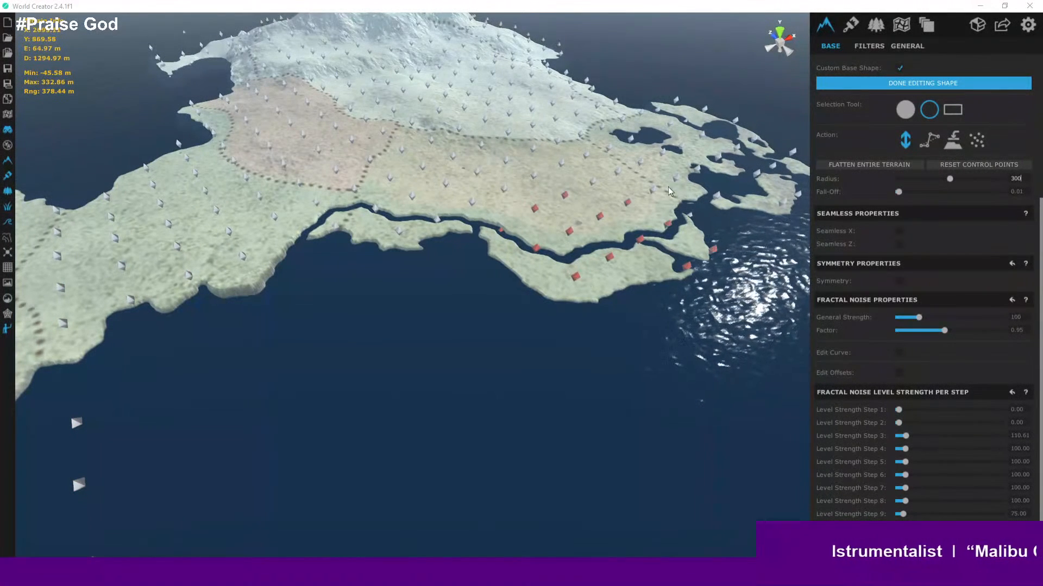
- Turn the height colouring back on and zoom down to ground level to look around the terrain
scroll(346, 137, "up", 3)
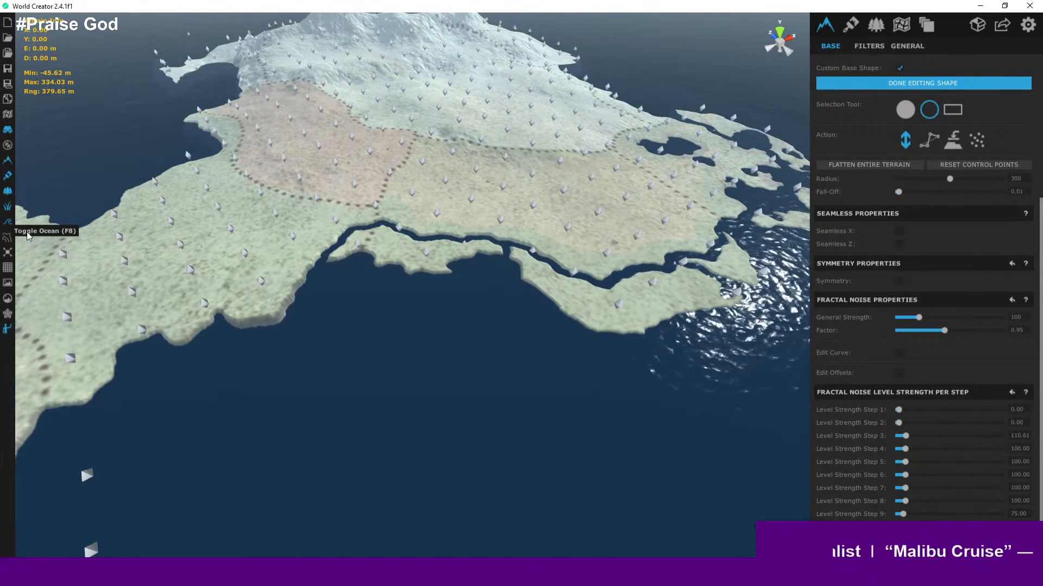
left_click(11, 241)
scroll(296, 194, "up", 3)
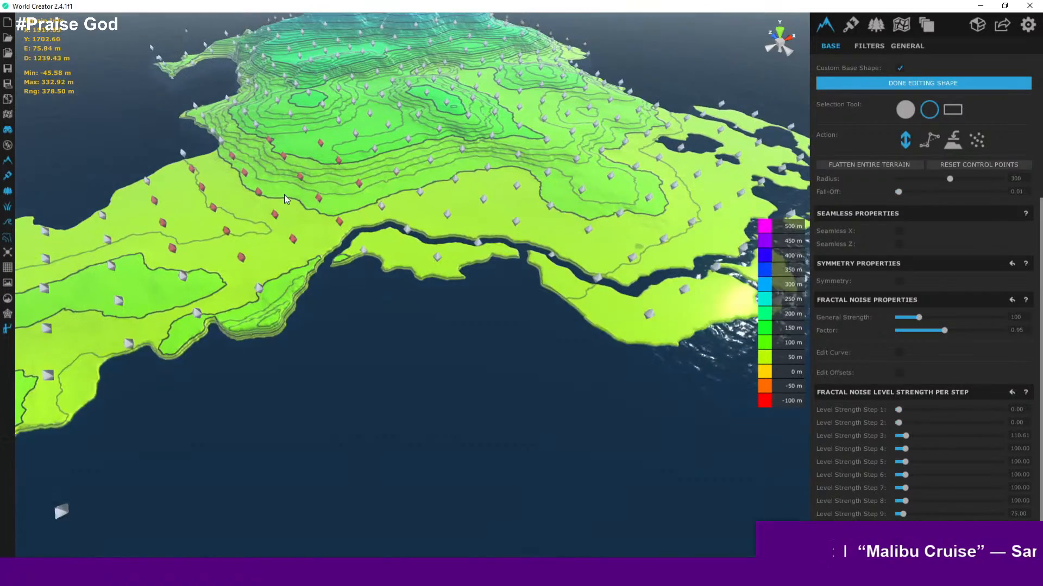
scroll(357, 214, "down", 4)
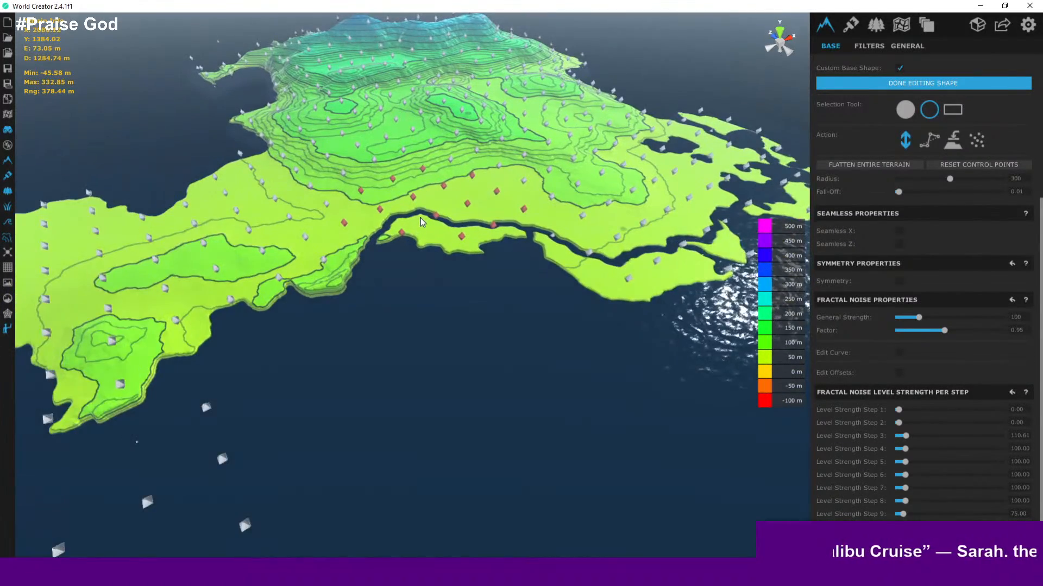
scroll(421, 221, "down", 4)
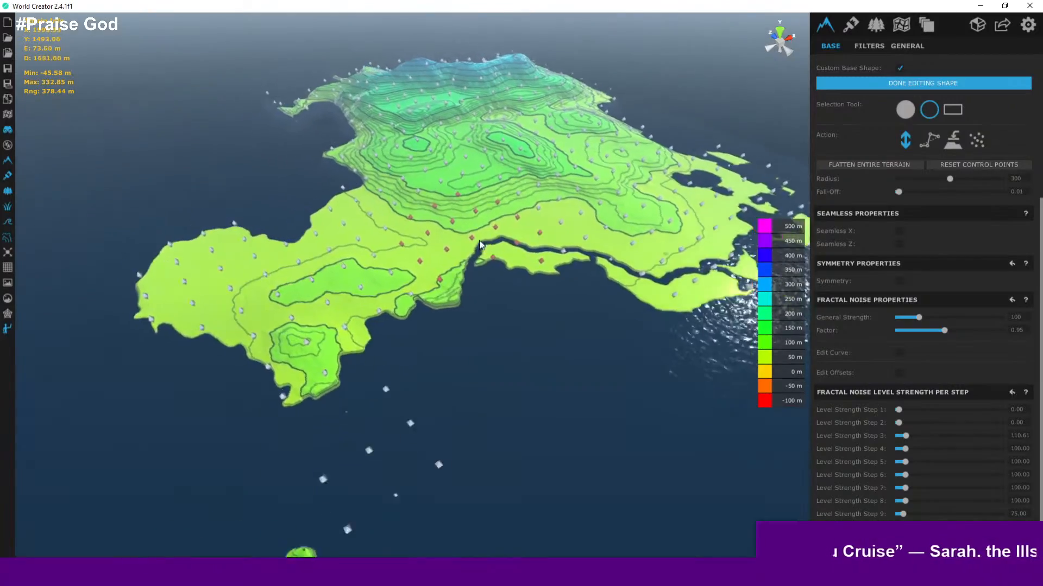
scroll(480, 245, "up", 5)
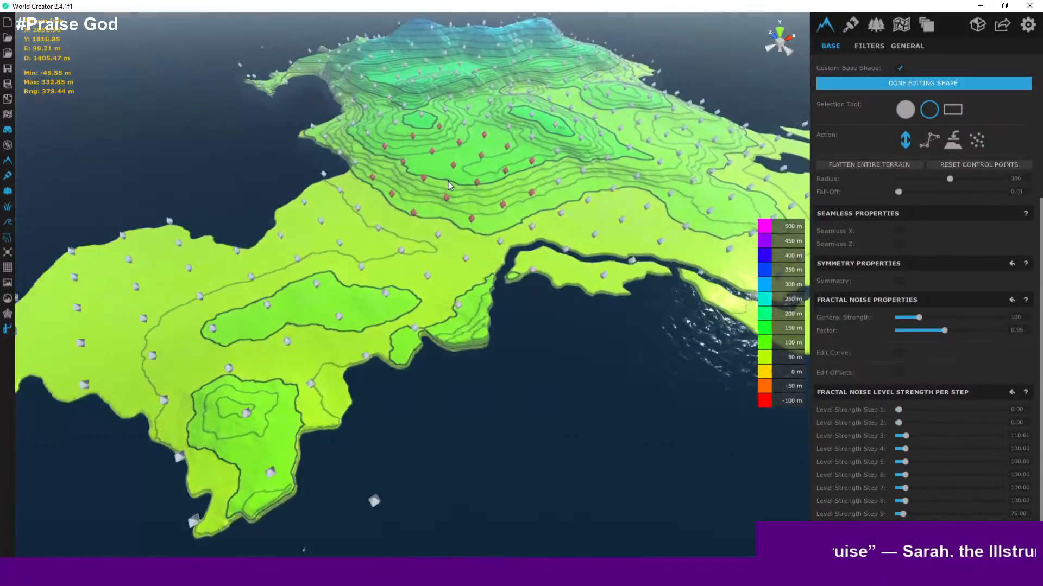
scroll(449, 185, "up", 8)
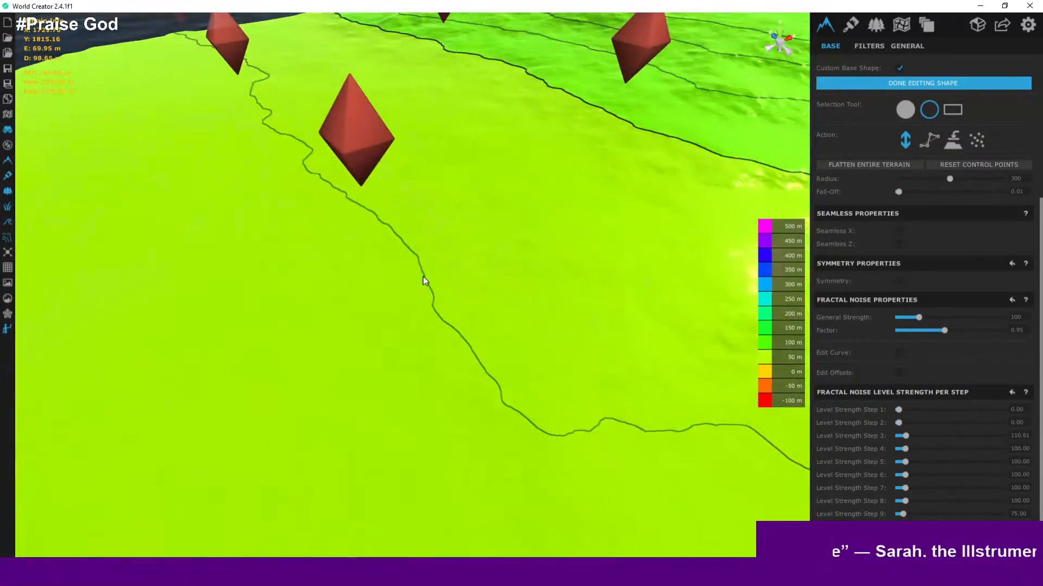
scroll(438, 291, "up", 8)
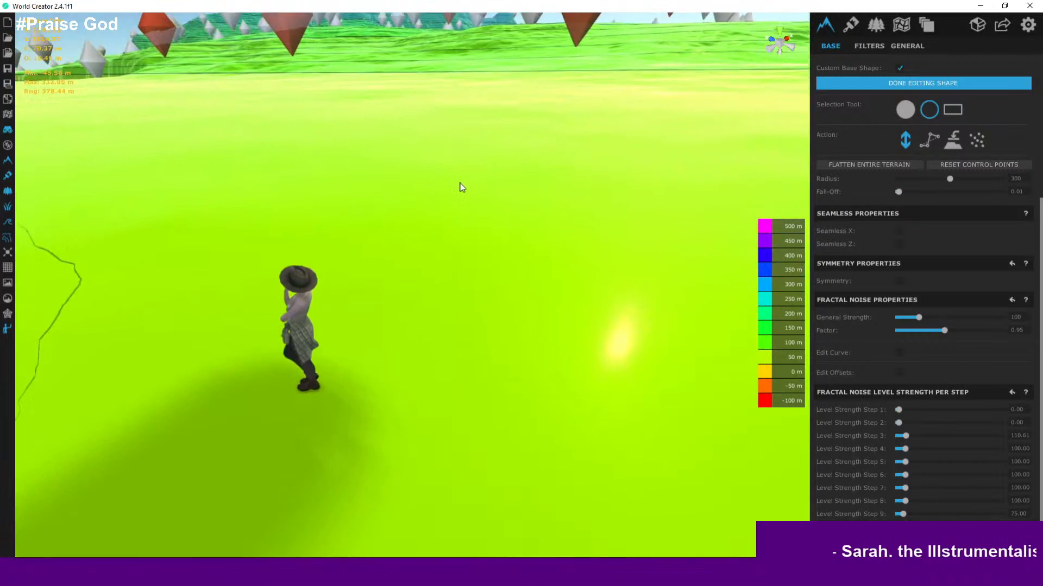
right_click_drag(460, 183, 561, 141)
scroll(503, 153, "up", 2)
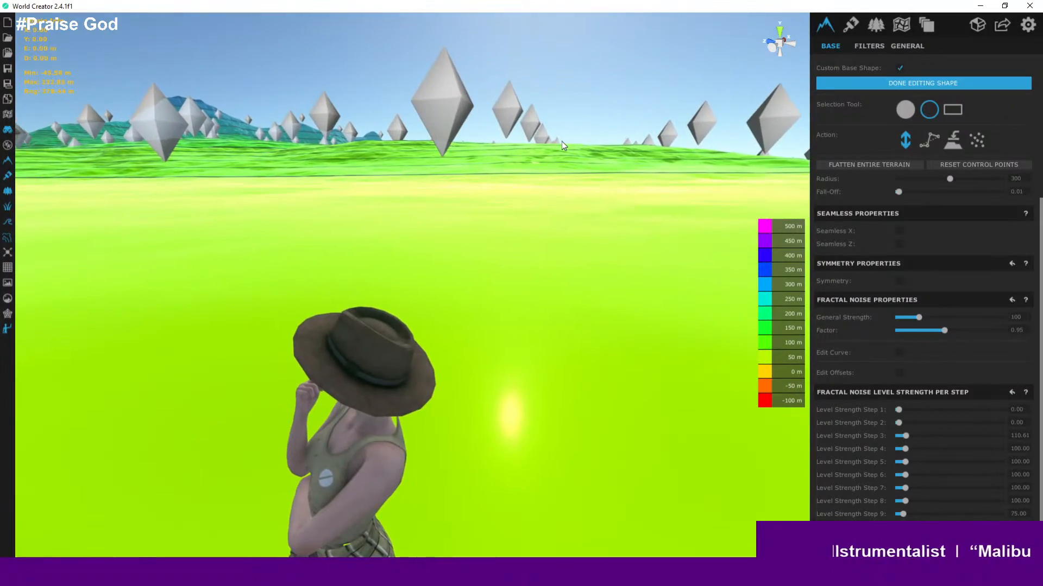
scroll(527, 164, "down", 3)
right_click_drag(529, 177, 494, 231)
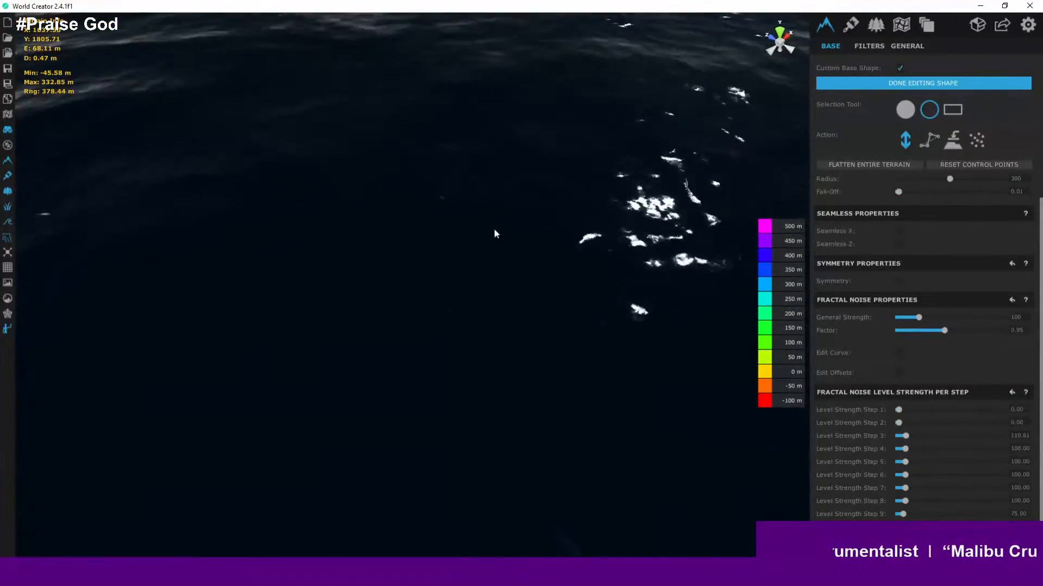
right_click_drag(571, 189, 653, 2)
right_click_drag(521, 176, 549, 67)
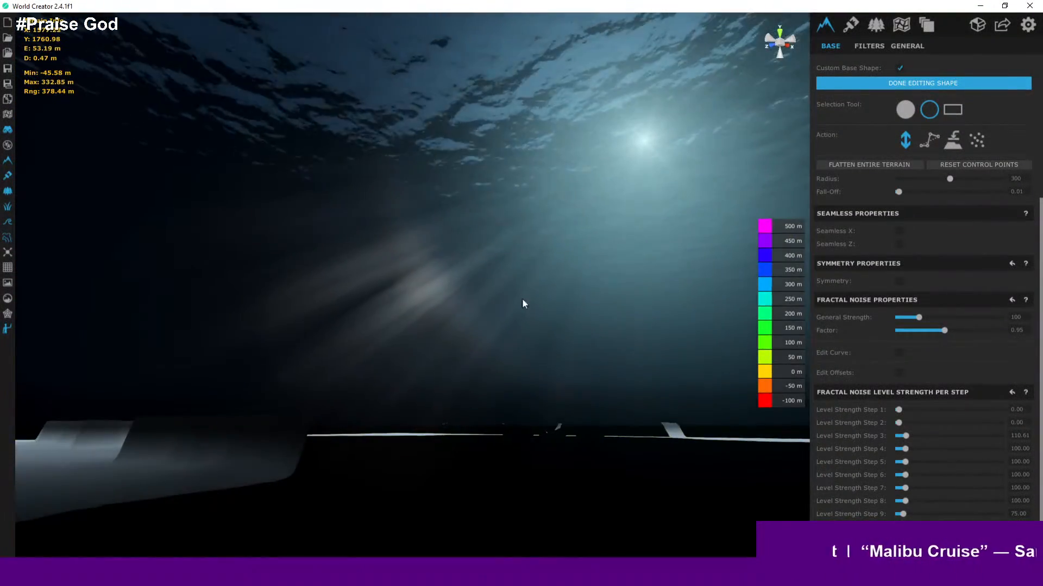
right_click_drag(523, 298, 525, 232)
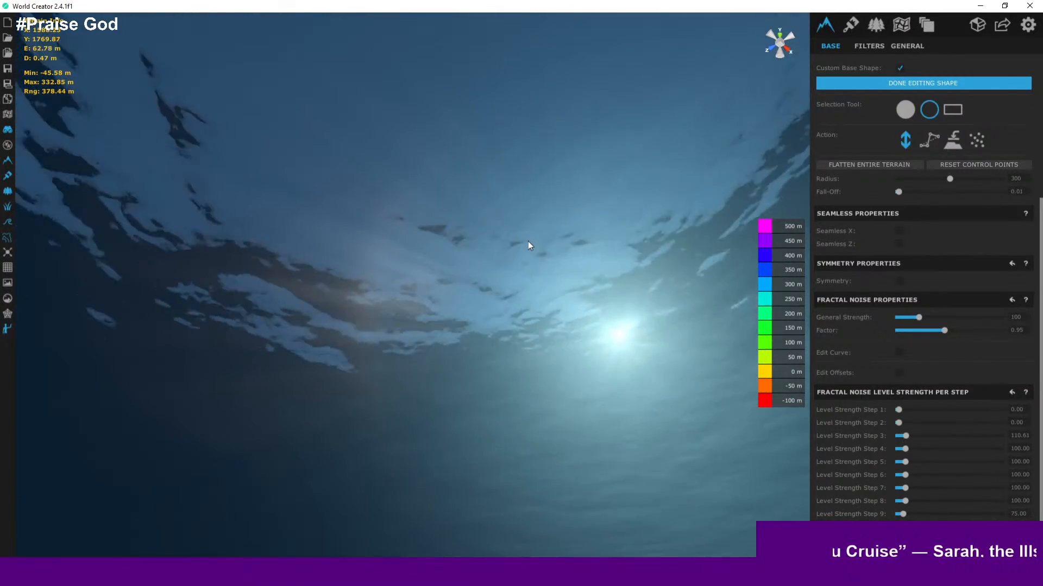
scroll(546, 243, "up", 5)
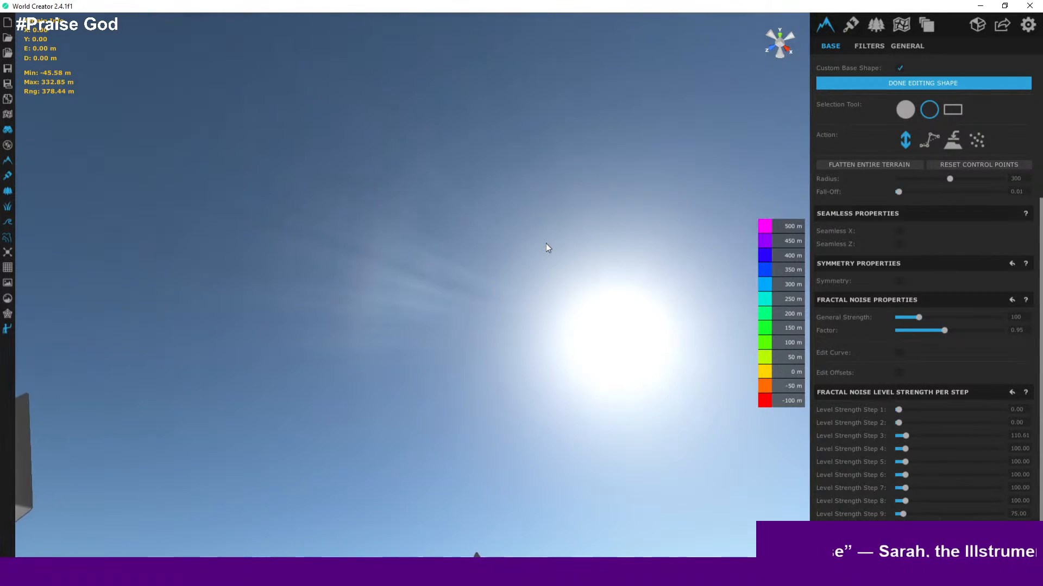
right_click_drag(546, 243, 517, 298)
- Disable distance-dependent camera speed in the camera settings
left_click(1028, 27)
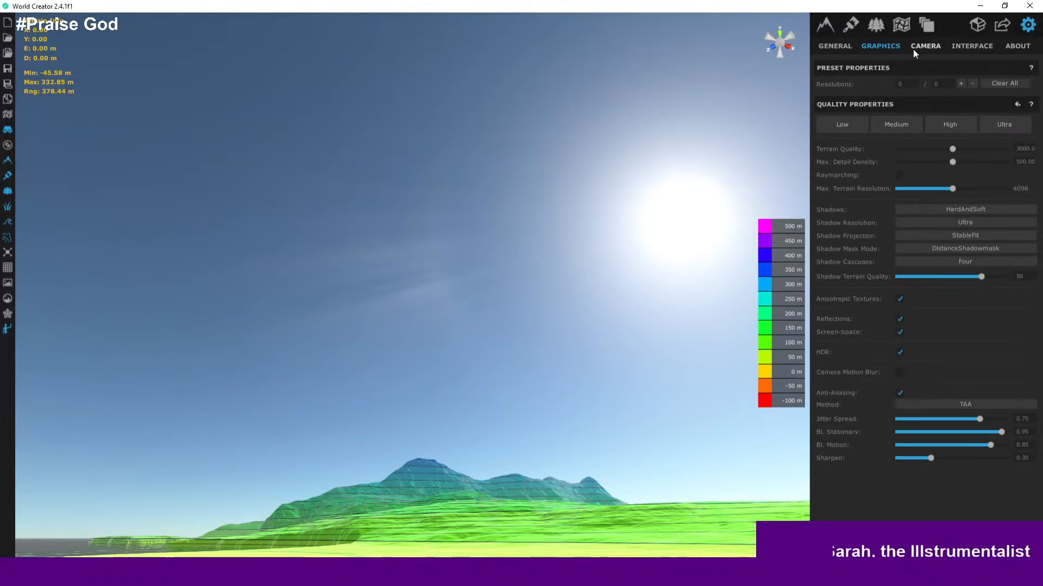
left_click(933, 48)
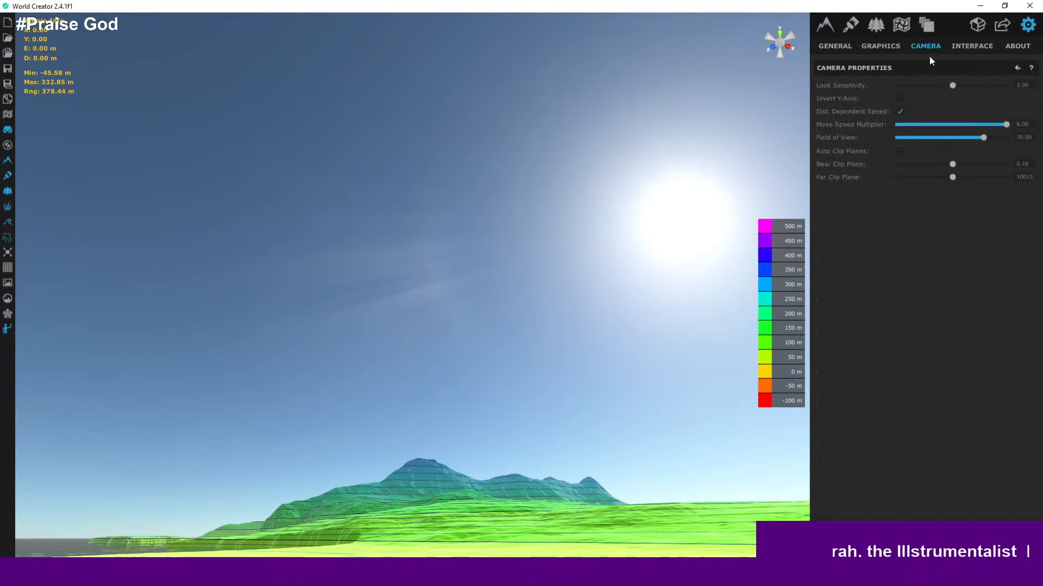
left_click(900, 112)
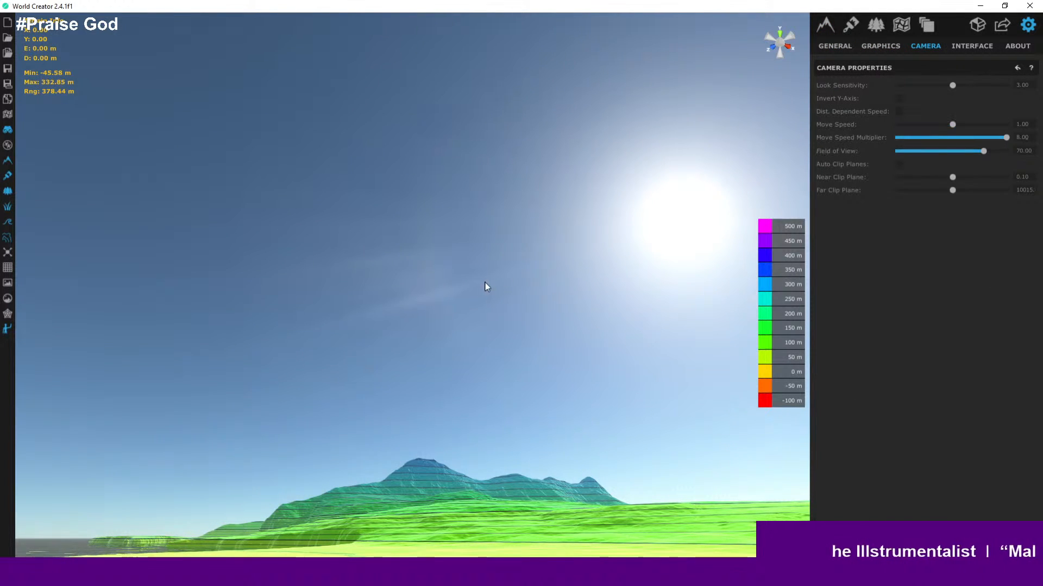
- Fly the camera around the island to examine the southern hills and coastline
right_click_drag(486, 285, 471, 472)
key("w")
key("a")
key("s")
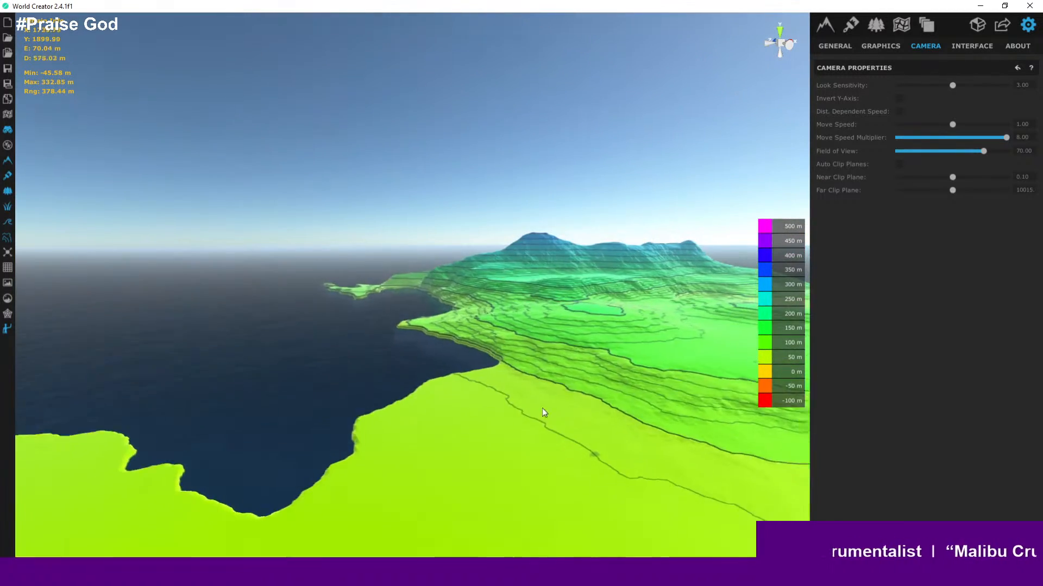
key("w")
key("s")
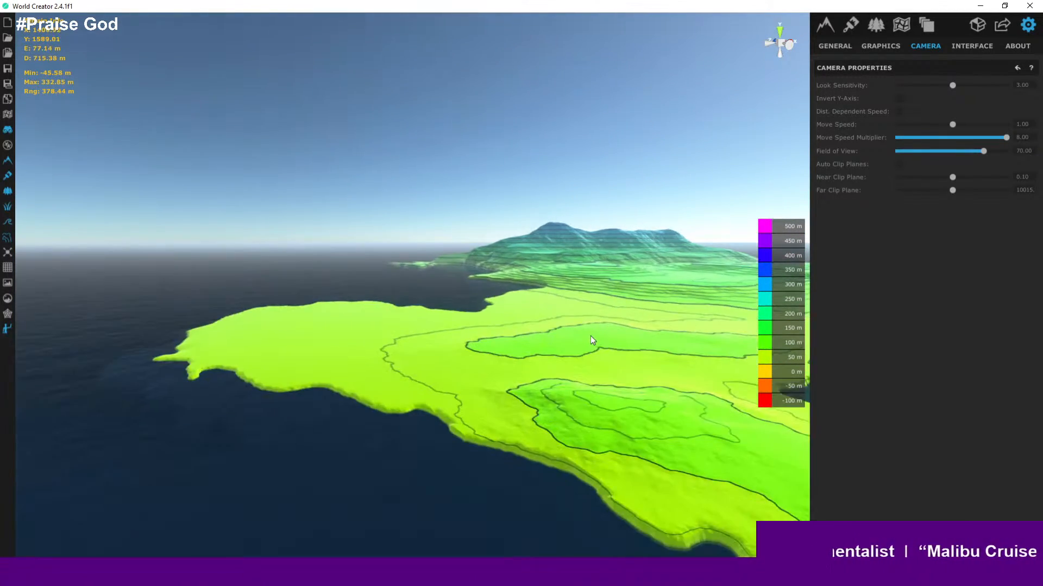
key("a")
key("w")
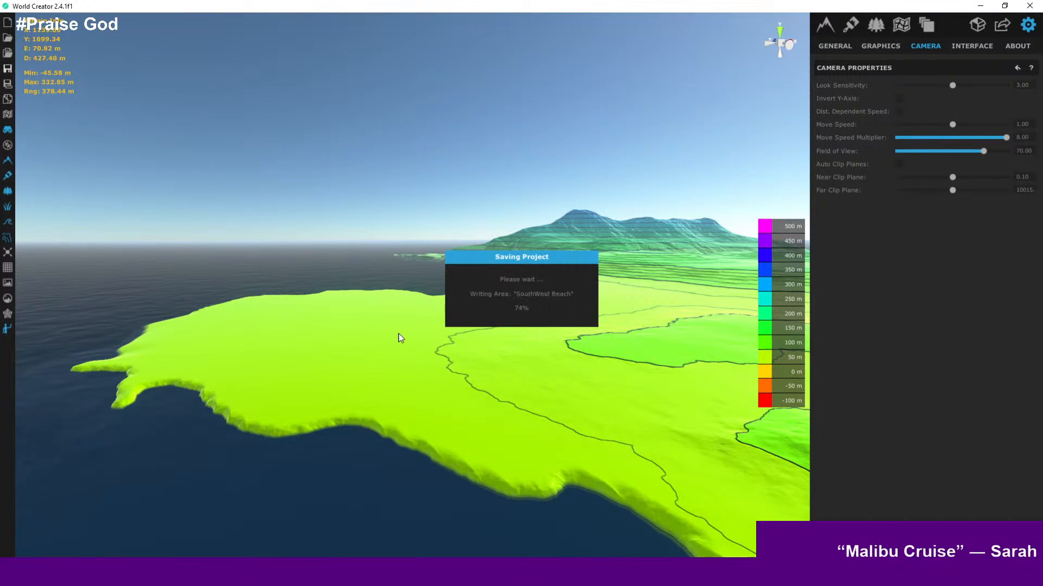
key("s")
right_click_drag(379, 353, 355, 479)
key("w")
key("w")
key("a")
key("s")
right_click_drag(383, 347, 441, 375)
key("w")
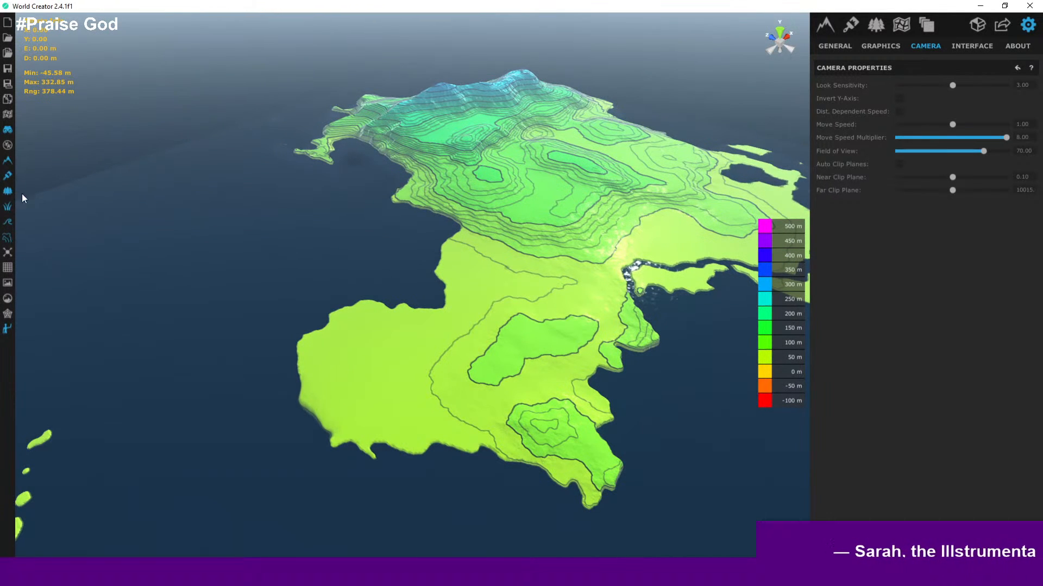
- Switch off the height colouring and zoom in on the southwestern coast to inspect it
left_click(8, 239)
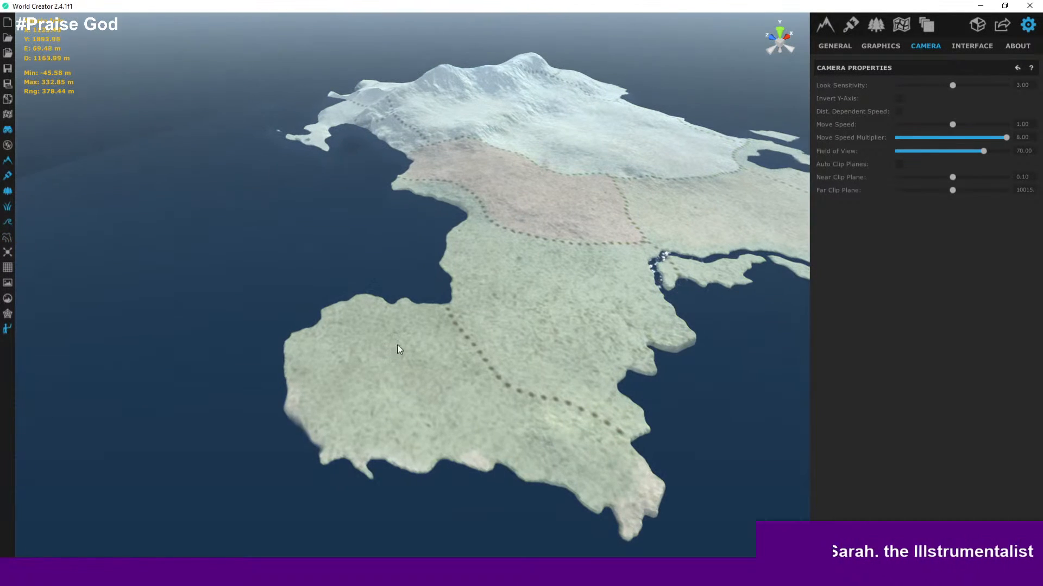
scroll(479, 319, "up", 2)
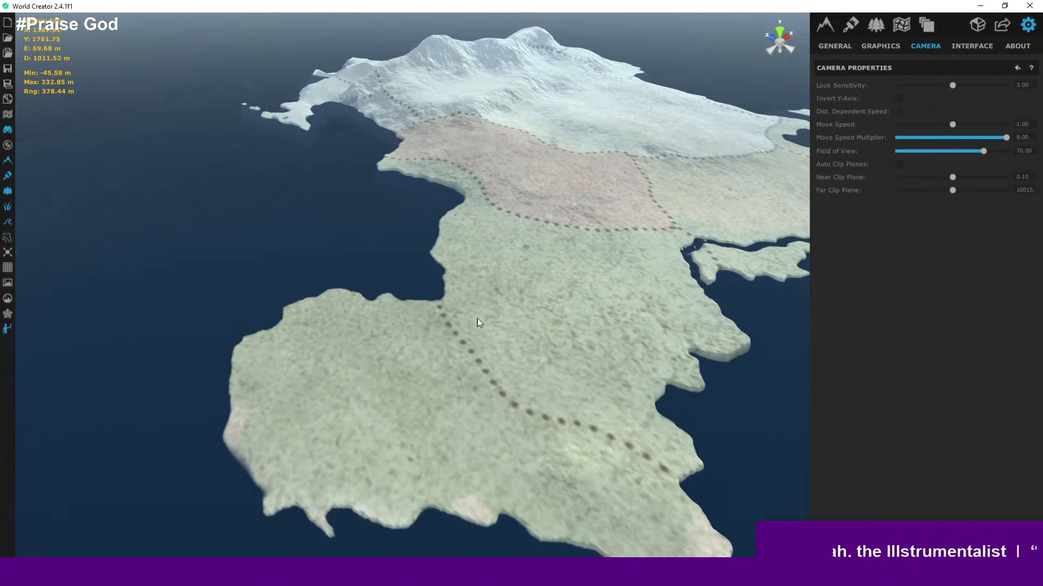
scroll(282, 402, "up", 10)
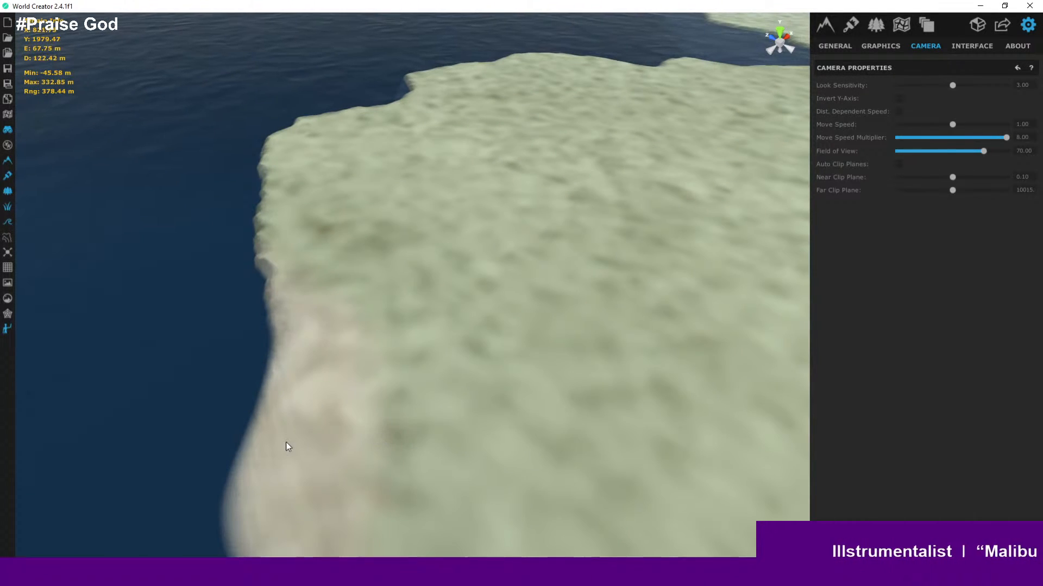
- Fly the camera down to ground level along the southwestern coast and look around the terrain
scroll(299, 448, "up", 6)
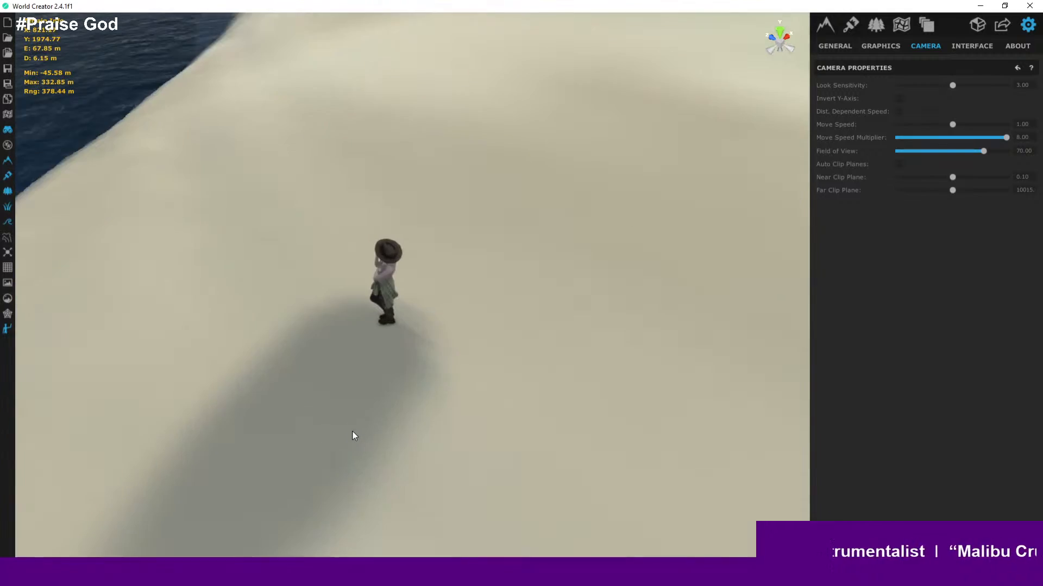
scroll(374, 415, "up", 1)
right_click_drag(424, 386, 586, 320)
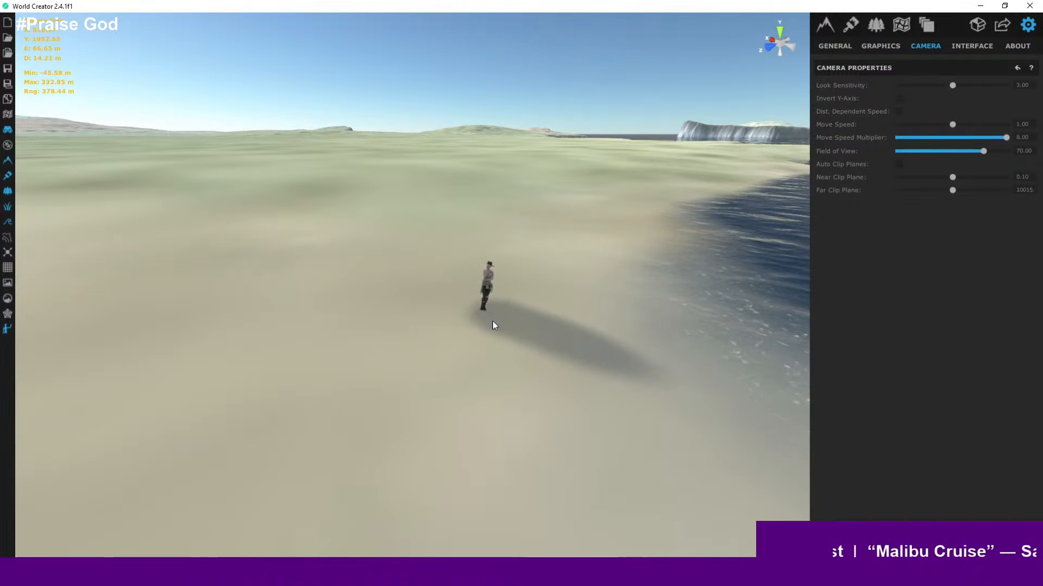
right_click_drag(493, 321, 224, 229)
key("w")
key("s")
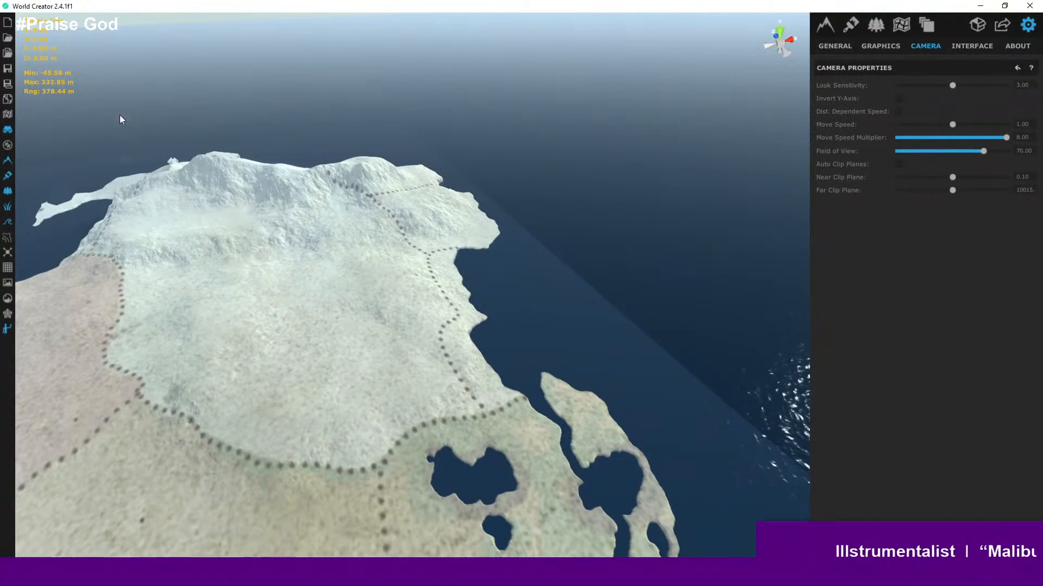
- Turn the height colouring back on and open the custom base shape for editing
left_click(7, 246)
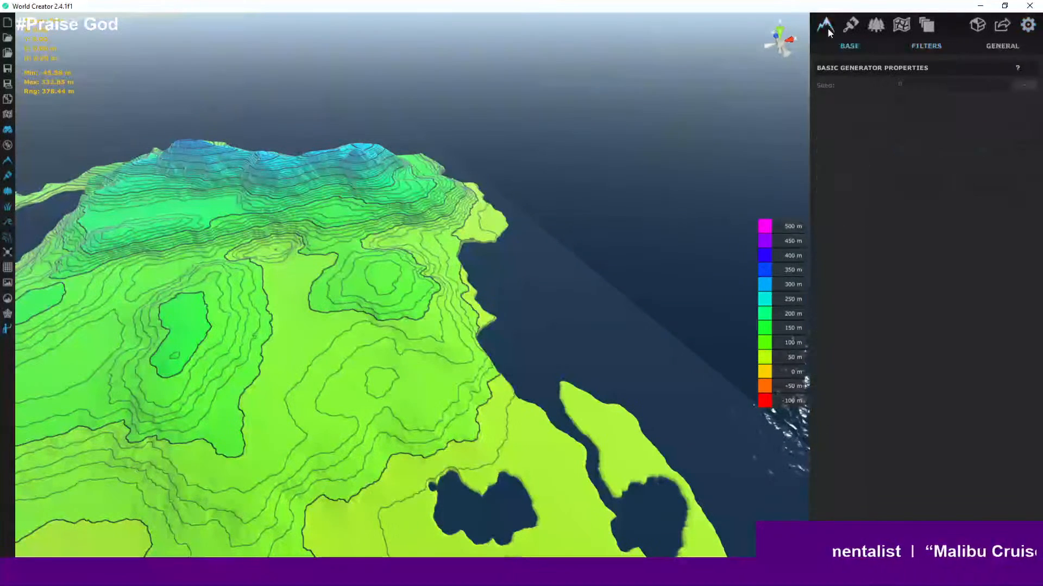
left_click(912, 279)
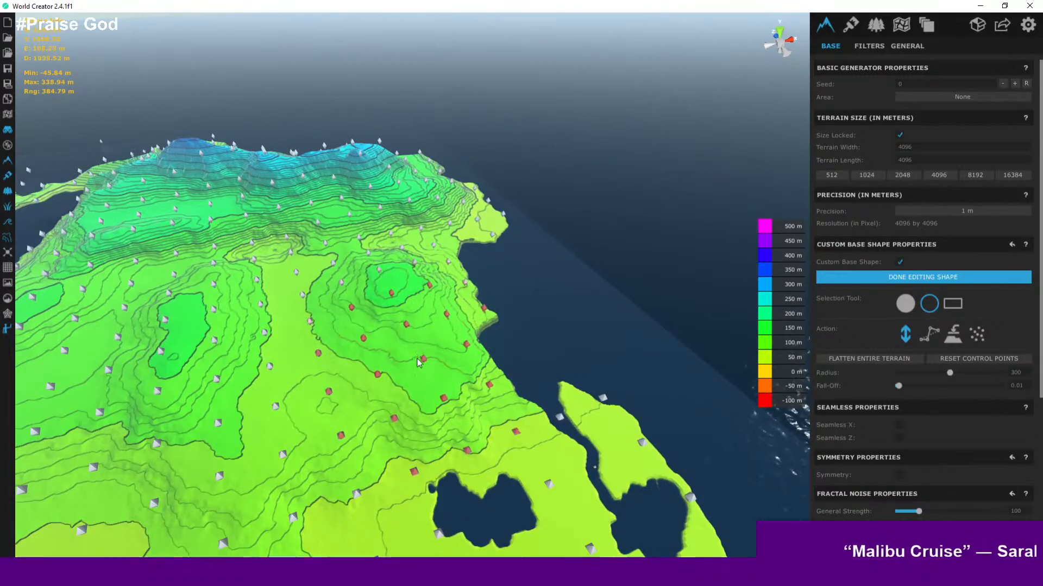
- Inspect the control points over the eastern hills from several close angles, then finish editing the shape
scroll(417, 362, "down", 5)
scroll(426, 274, "up", 10)
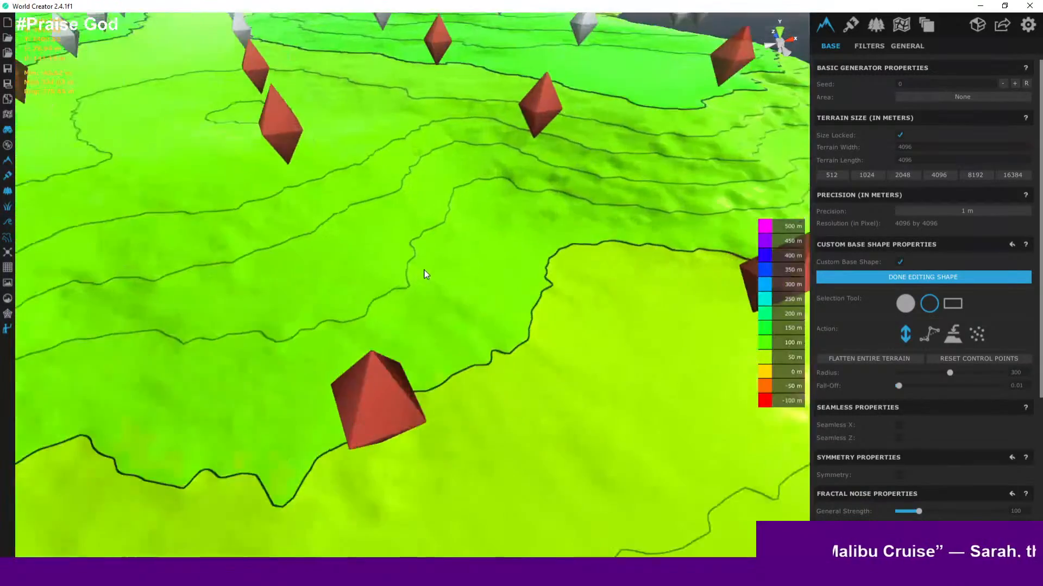
right_click_drag(465, 228, 465, 279)
scroll(466, 271, "up", 3)
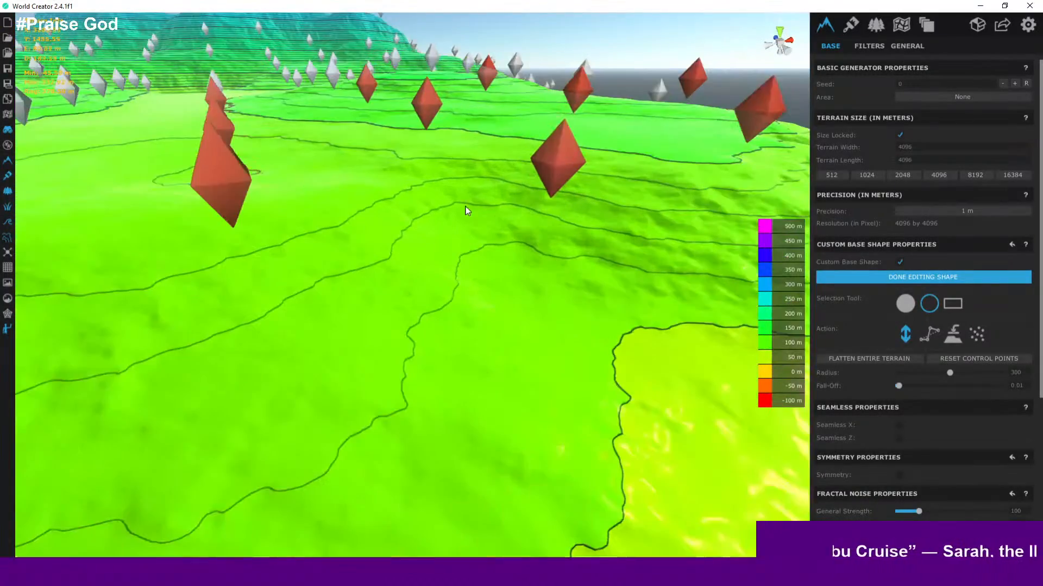
scroll(465, 210, "down", 2)
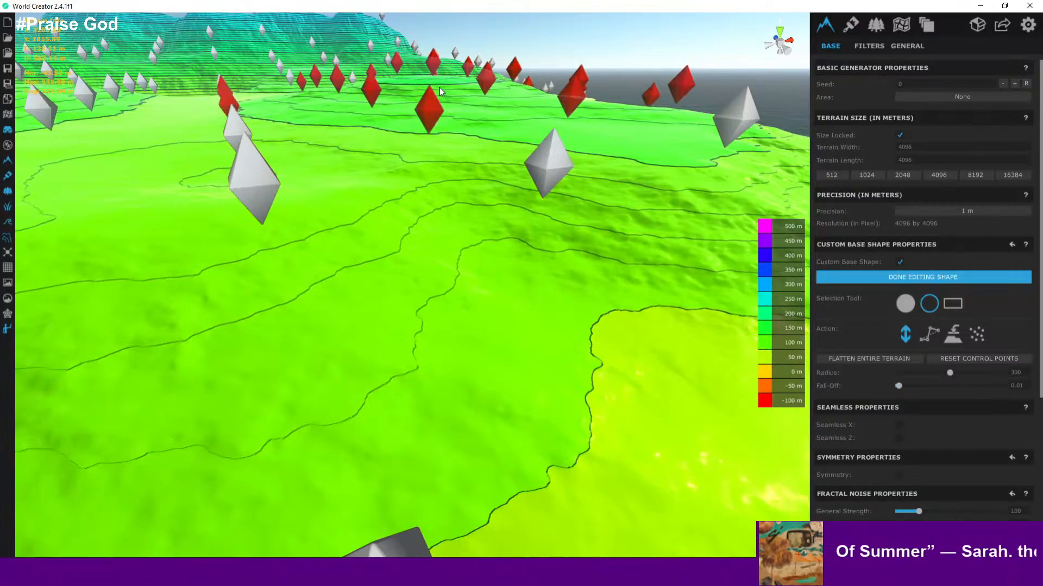
scroll(434, 113, "down", 5)
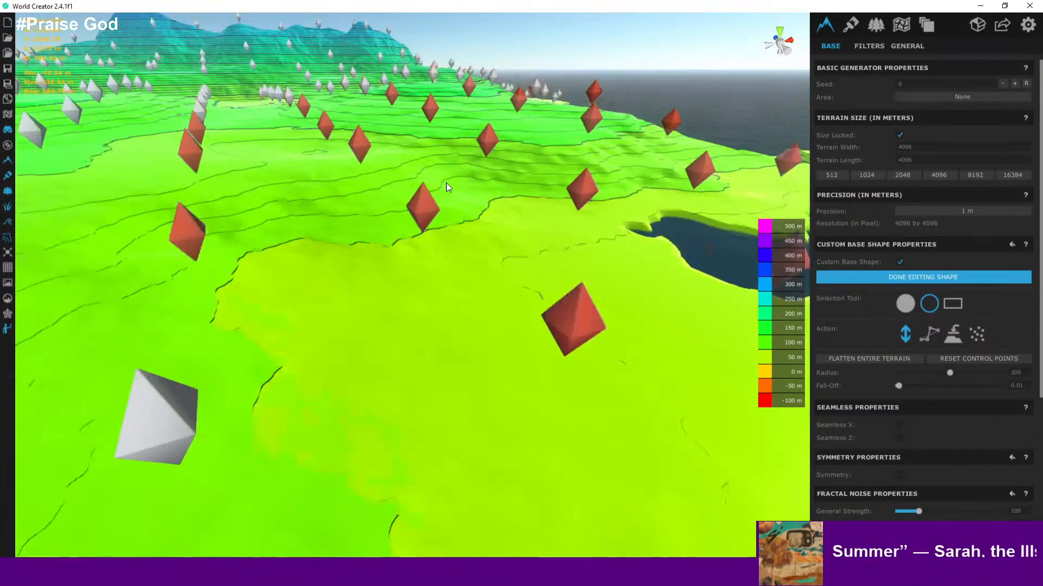
scroll(437, 133, "up", 3)
scroll(437, 134, "up", 2)
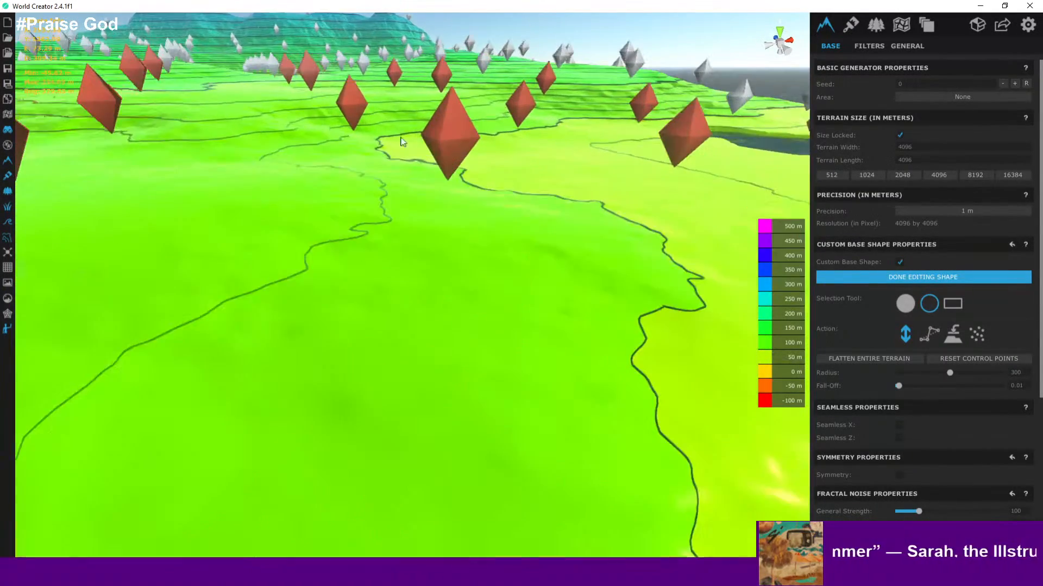
scroll(359, 140, "down", 4)
scroll(553, 143, "down", 4)
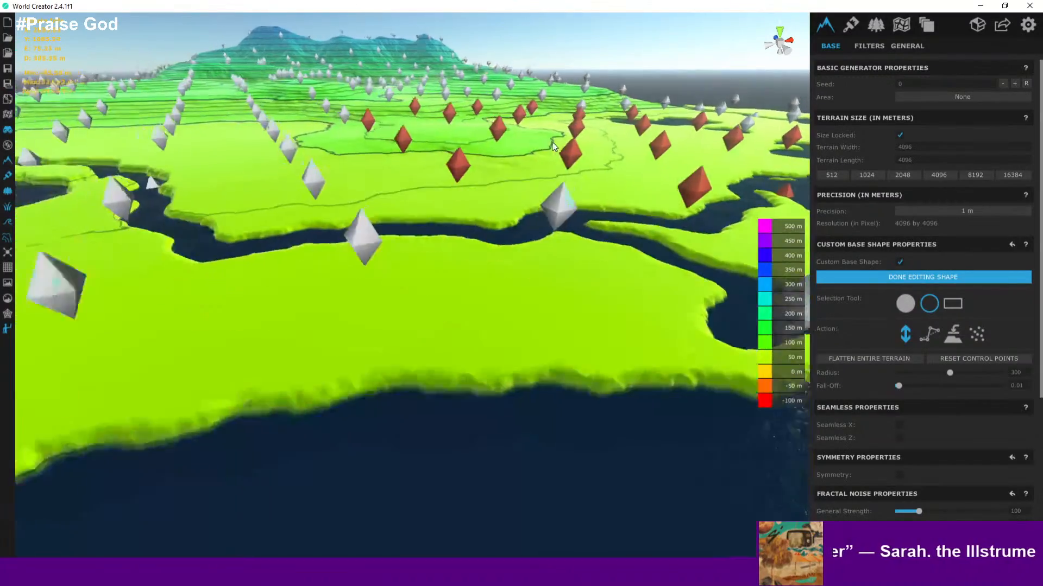
scroll(698, 172, "up", 3)
scroll(445, 196, "up", 2)
scroll(449, 212, "down", 1)
middle_click_drag(449, 212, 232, 339)
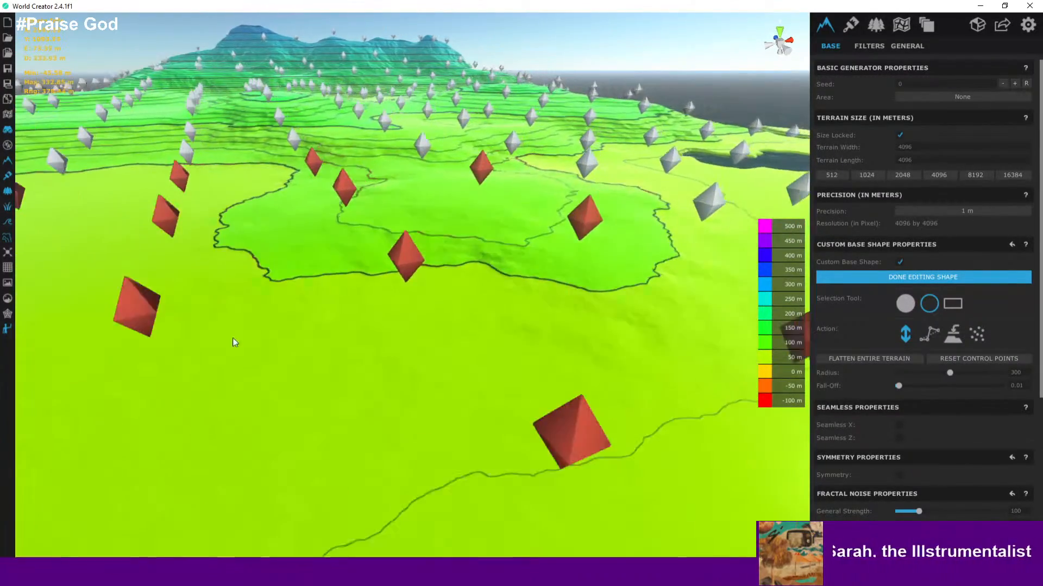
scroll(478, 187, "up", 1)
scroll(477, 187, "down", 4)
scroll(477, 188, "up", 4)
middle_click_drag(478, 188, 432, 313)
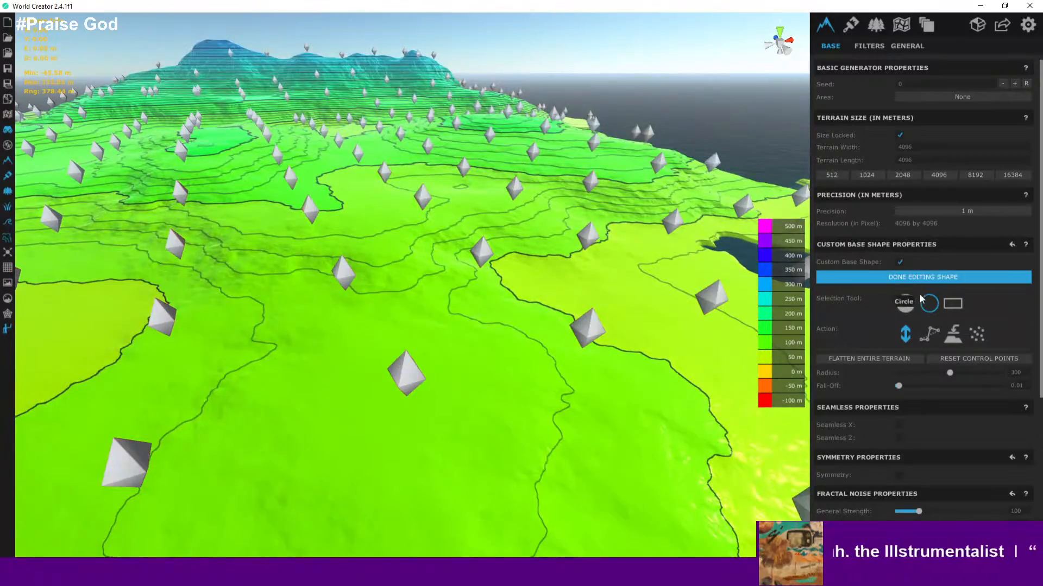
left_click(925, 278)
- Orbit around the northern mountain ridge to examine its height contours from several sides
scroll(536, 296, "up", 3)
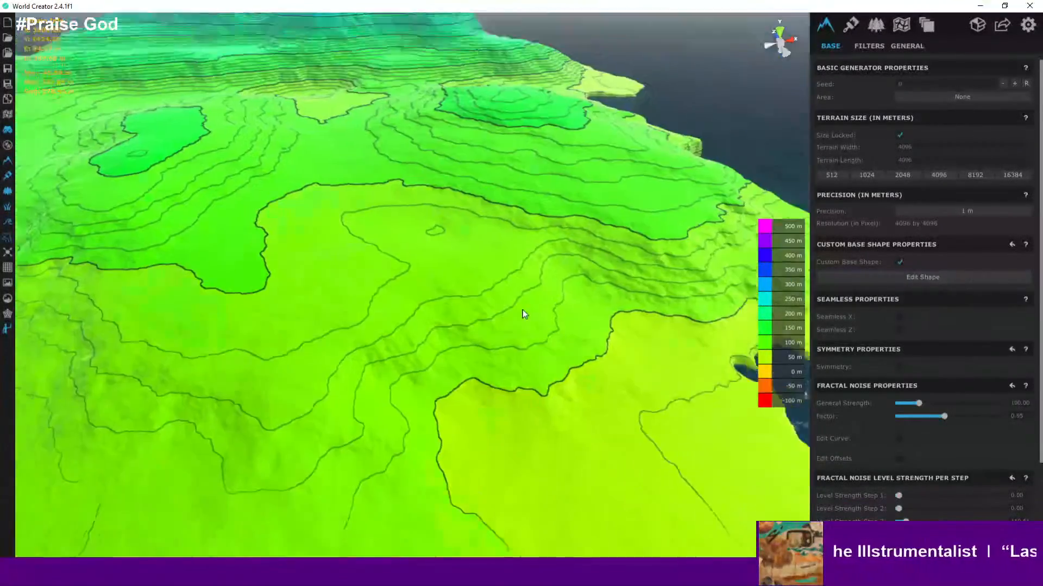
scroll(510, 296, "down", 7)
scroll(503, 286, "up", 1)
middle_click_drag(503, 286, 555, 346)
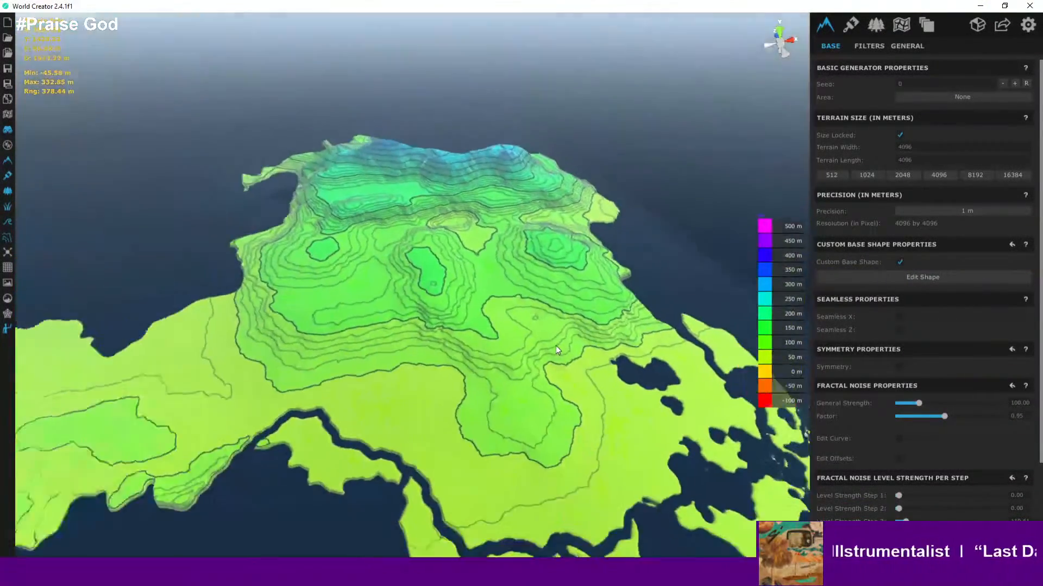
scroll(555, 350, "down", 4)
scroll(498, 352, "up", 3)
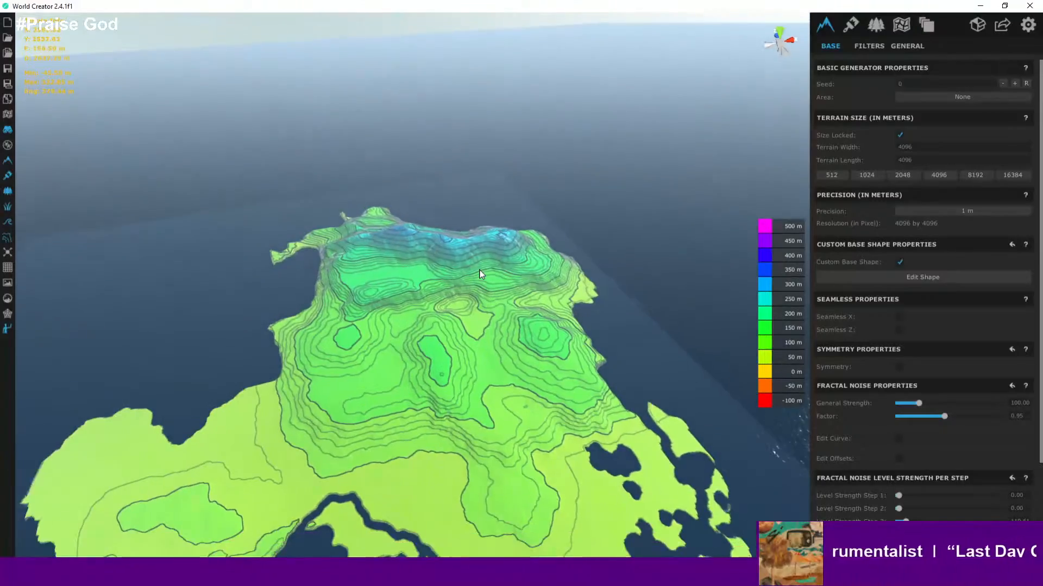
scroll(480, 274, "up", 2)
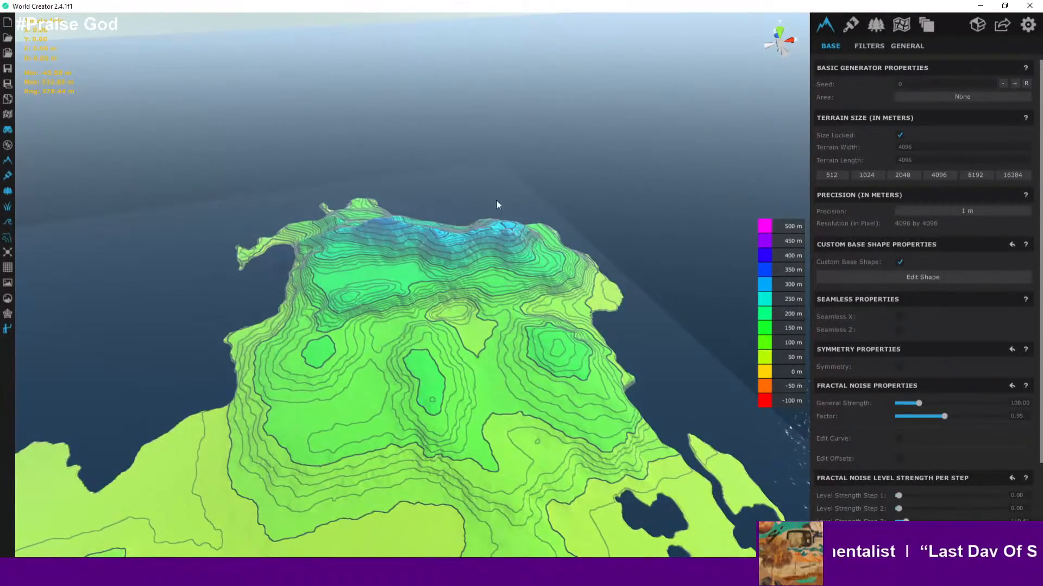
scroll(579, 227, "up", 5)
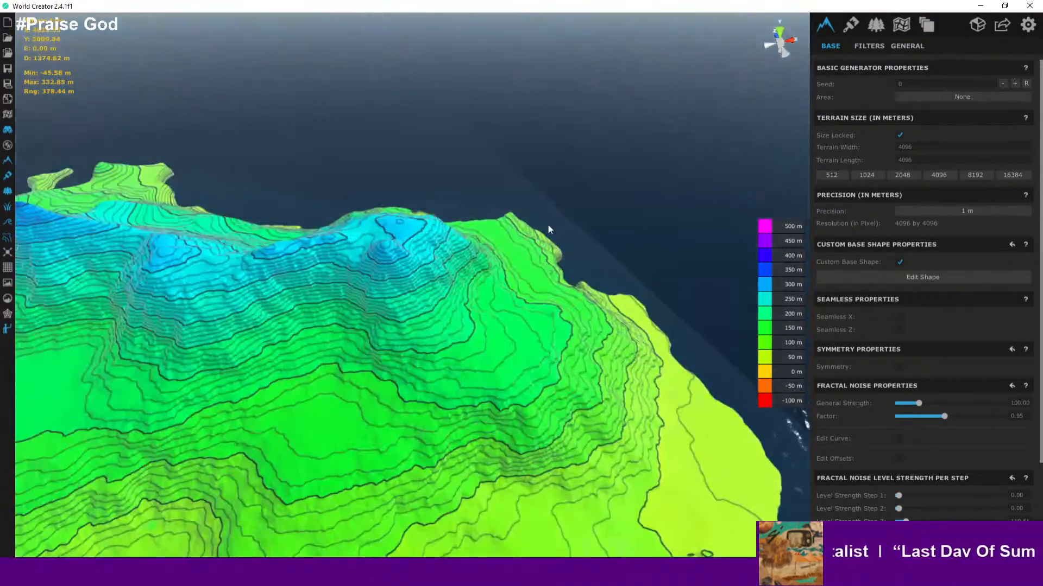
scroll(549, 227, "up", 4)
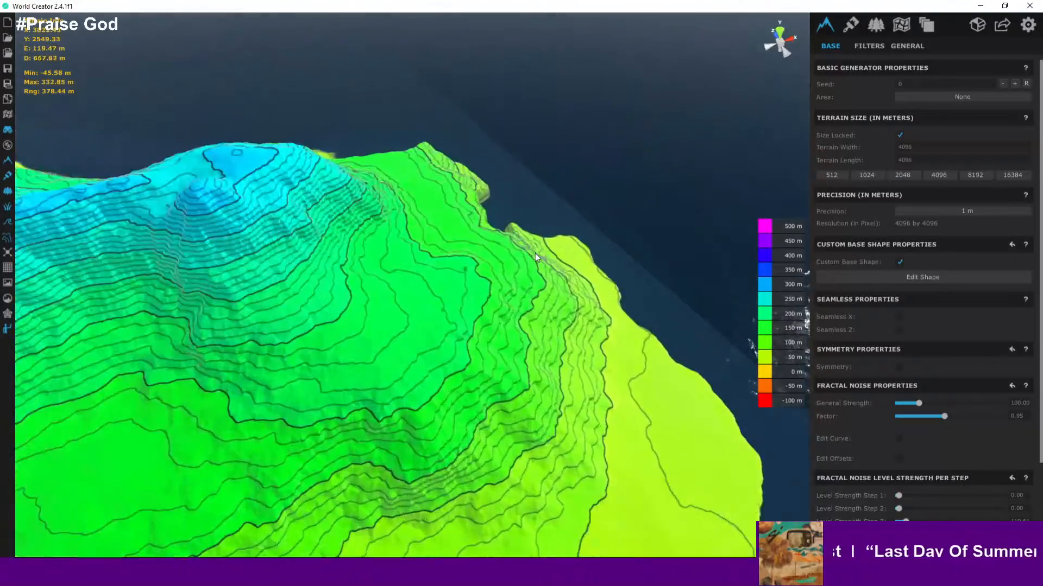
middle_click_drag(536, 253, 316, 174)
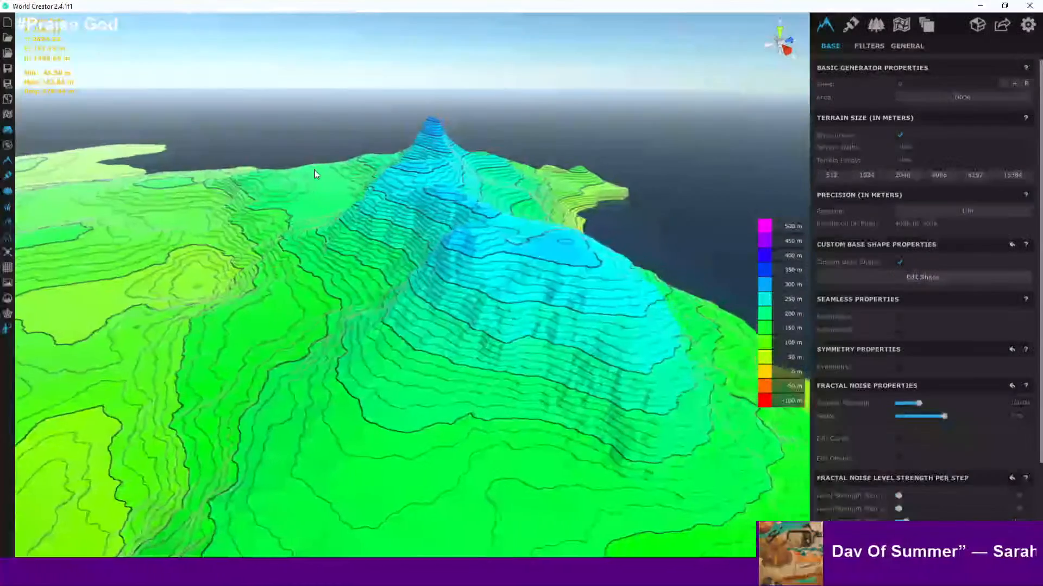
scroll(317, 173, "down", 2)
right_click_drag(516, 187, 482, 213)
scroll(488, 213, "down", 5)
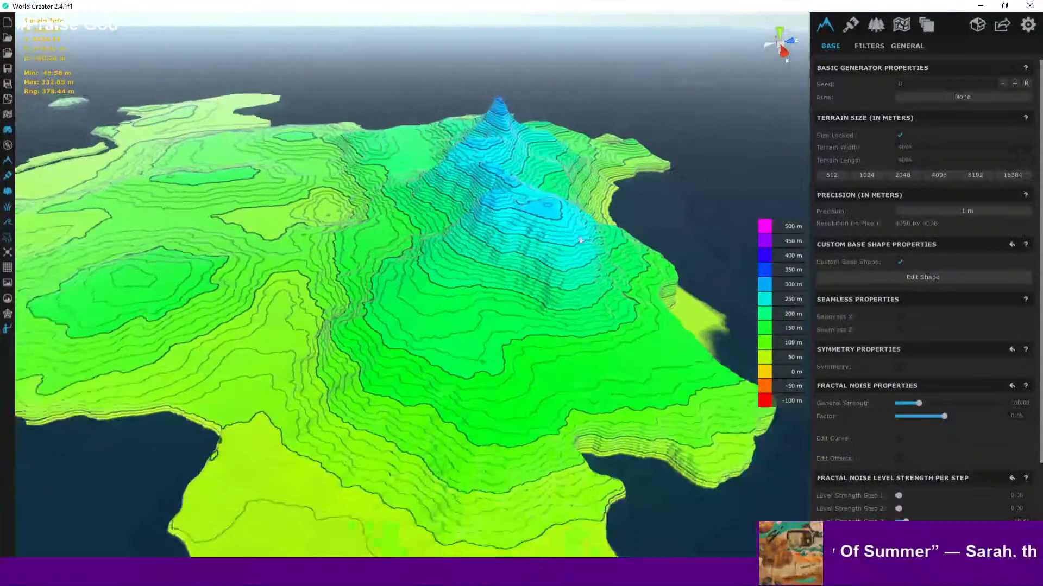
scroll(582, 240, "down", 2)
middle_click_drag(588, 239, 684, 234)
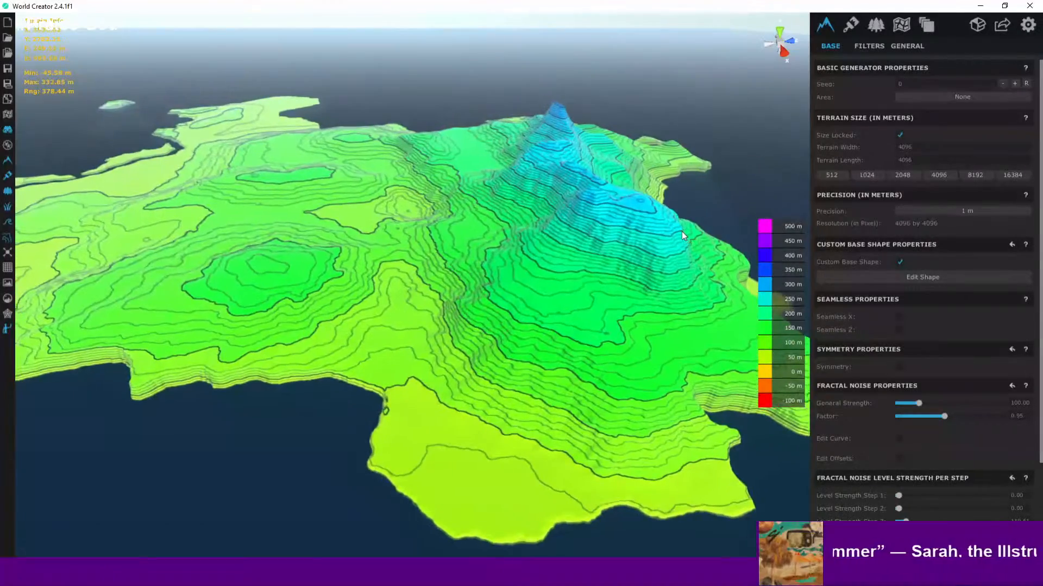
- Pan across the southwestern coast, inlets and river channel to examine their contours
middle_click_drag(387, 196, 648, 203)
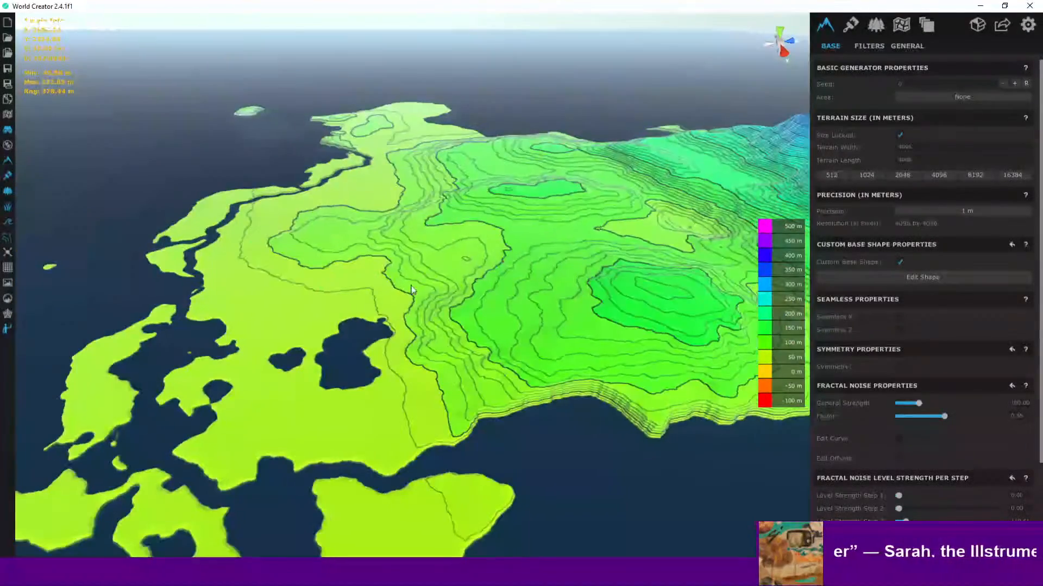
middle_click_drag(382, 317, 519, 240)
scroll(519, 240, "up", 5)
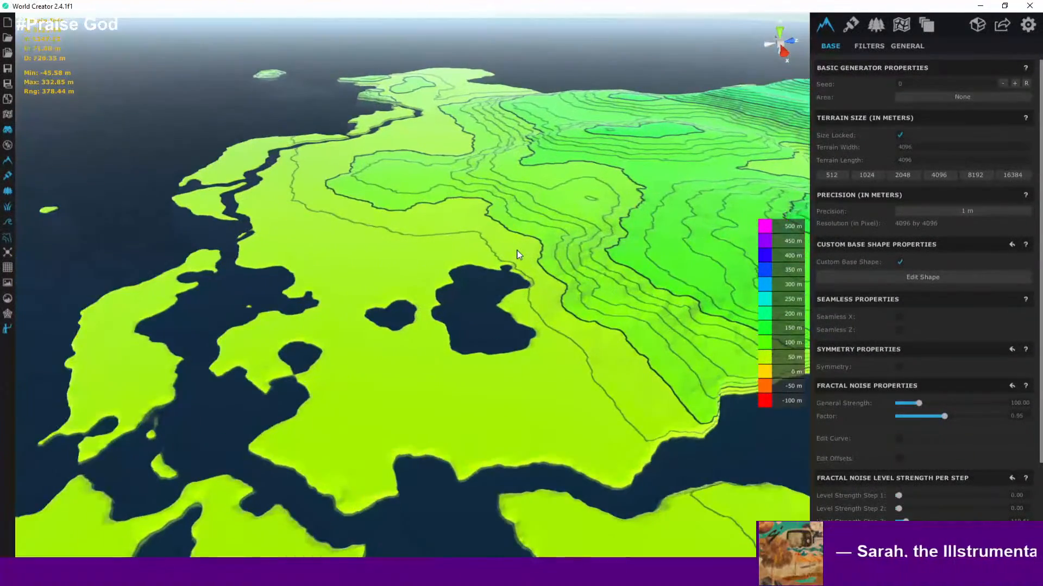
scroll(518, 258, "down", 4)
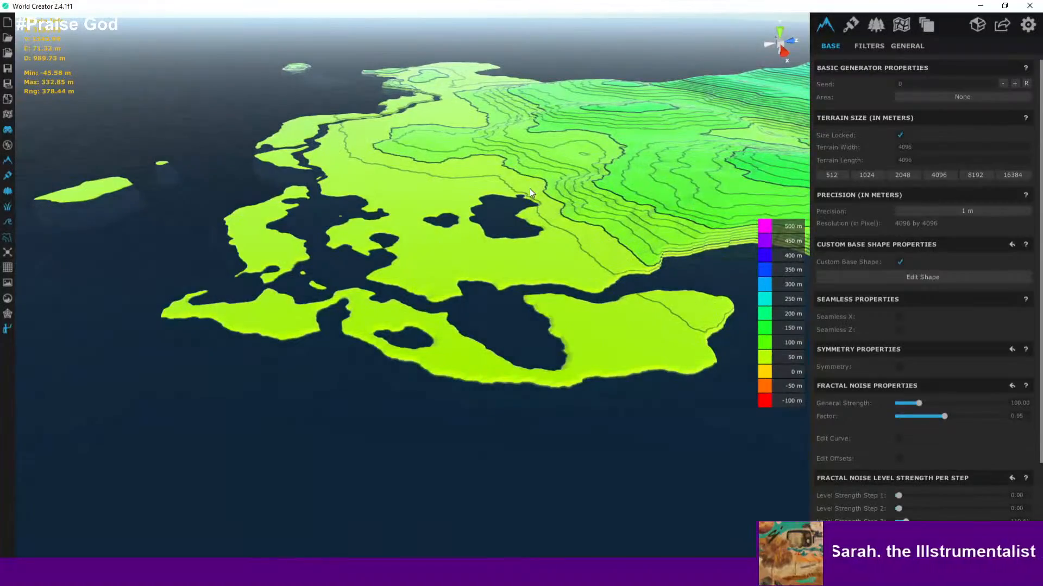
scroll(530, 190, "up", 5)
middle_click_drag(496, 310, 588, 345)
scroll(489, 277, "down", 2)
scroll(494, 282, "up", 2)
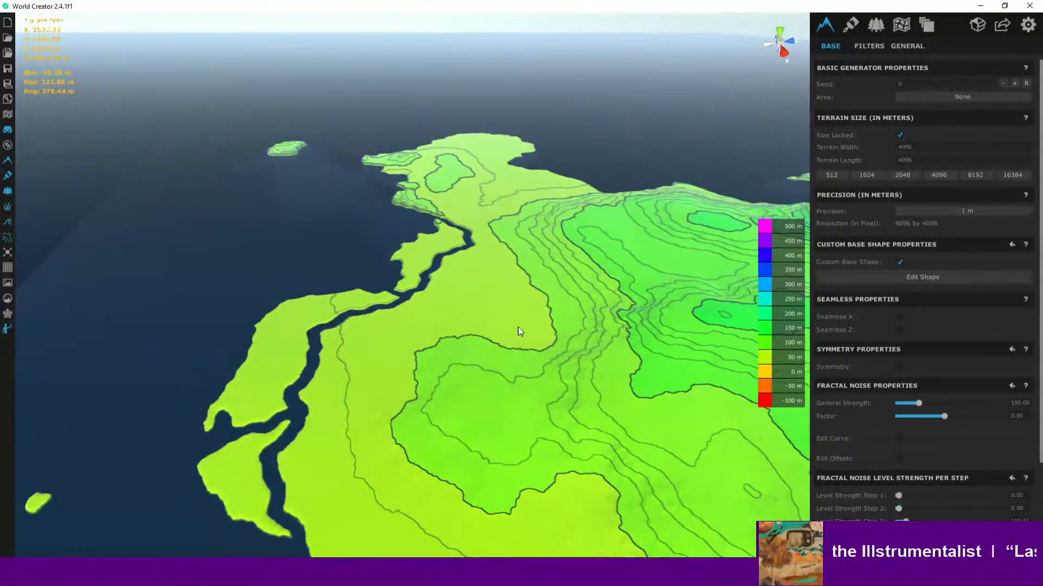
middle_click_drag(517, 326, 492, 359)
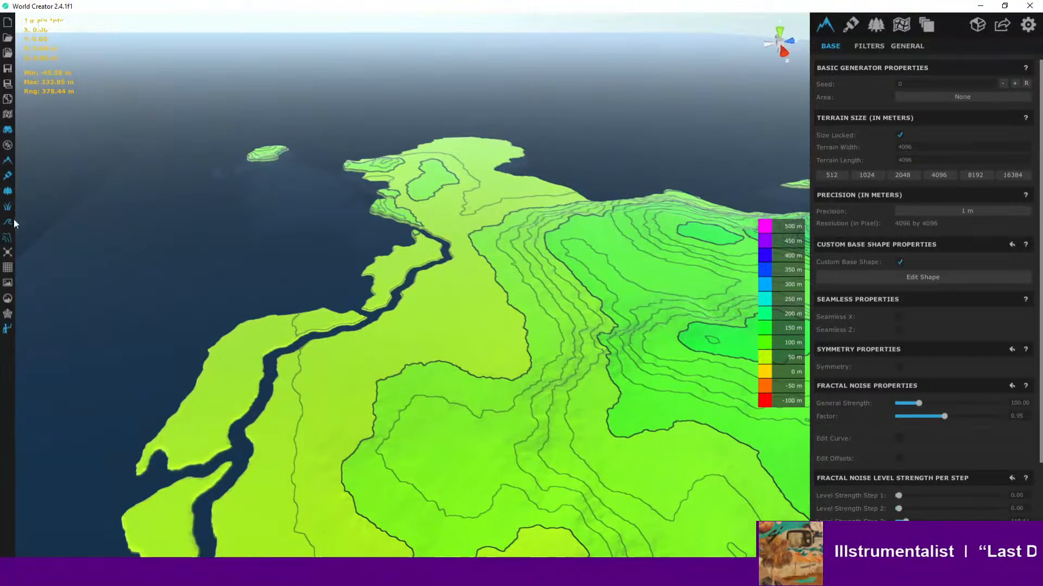
- Switch off the height colouring and zoom out to view the whole island
left_click(8, 245)
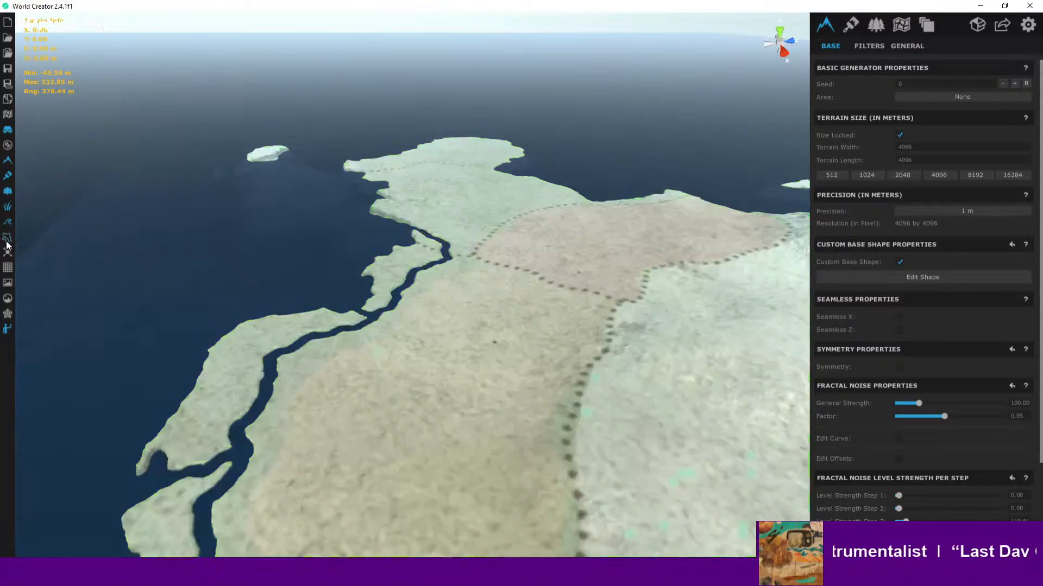
scroll(618, 264, "up", 3)
scroll(617, 264, "down", 3)
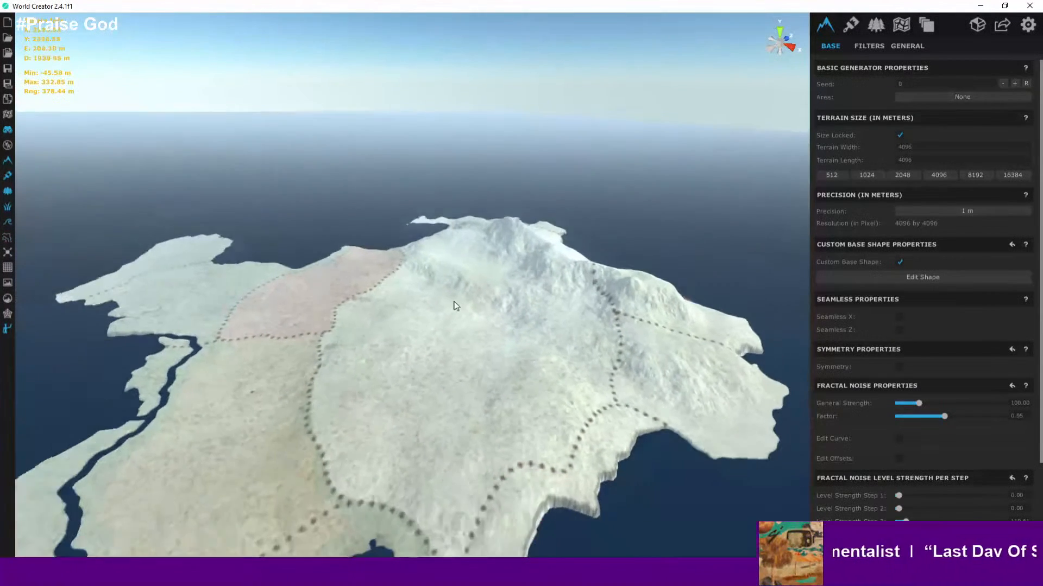
left_click(10, 228)
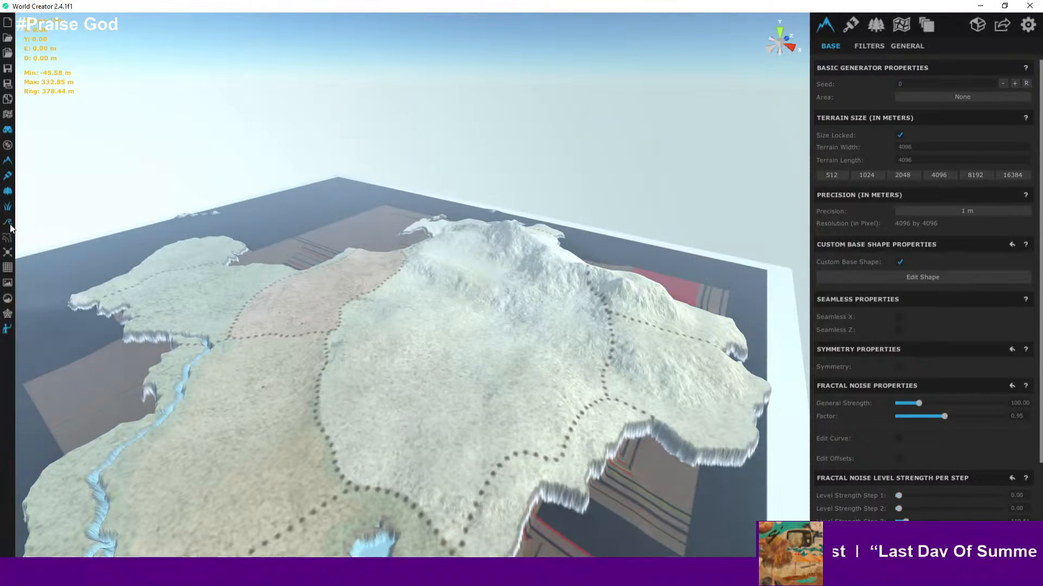
left_click(10, 225)
- Fly low over the central plains and northern coast to inspect the uncoloured terrain
right_click_drag(354, 303, 557, 341)
right_click_drag(444, 351, 550, 272)
scroll(379, 279, "up", 10)
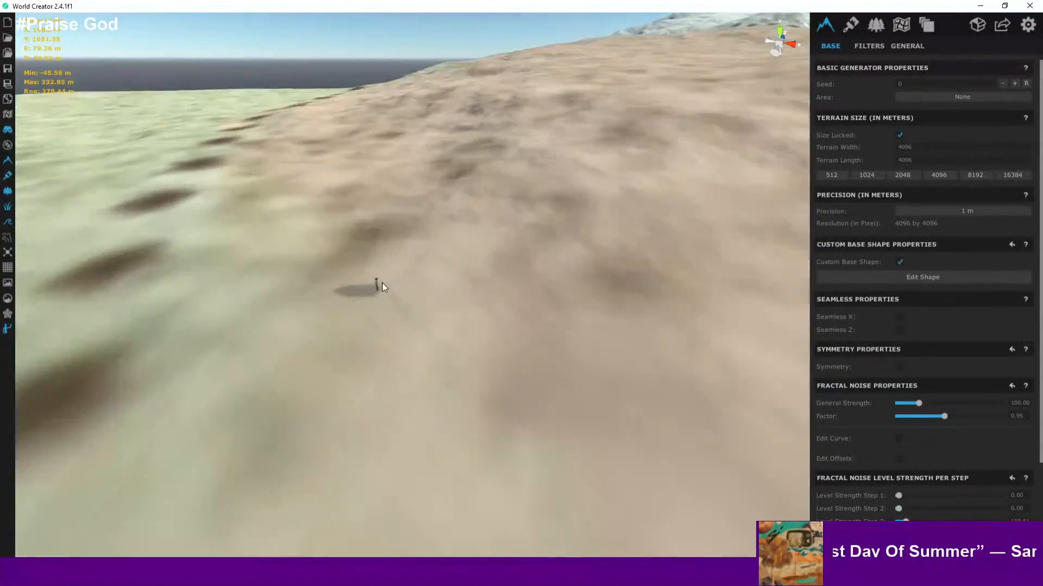
scroll(380, 280, "up", 4)
right_click_drag(380, 278, 563, 137)
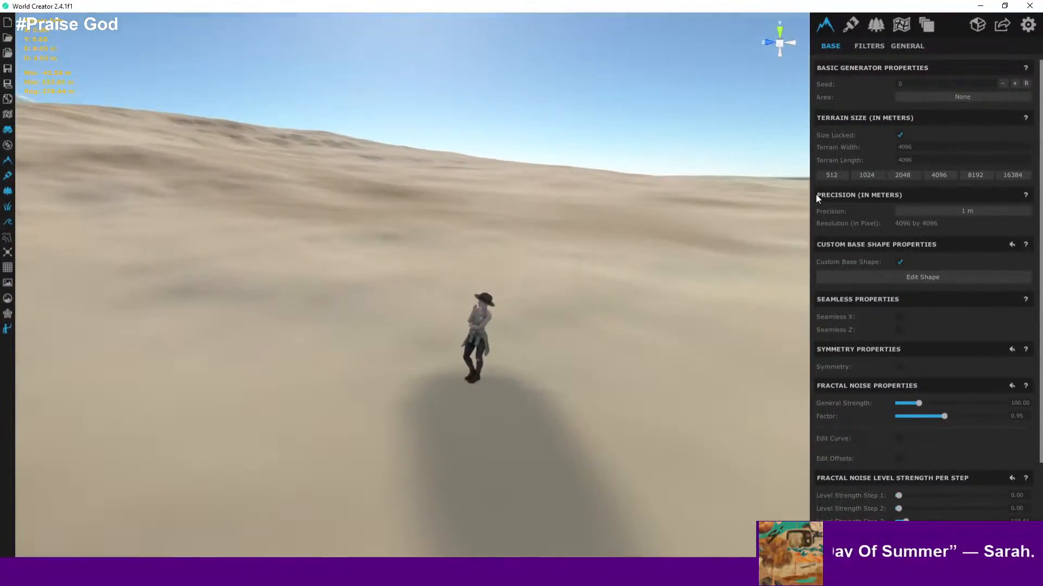
key("s")
key("s")
scroll(564, 137, "down", 5)
scroll(577, 132, "up", 3)
middle_click_drag(576, 131, 493, 349)
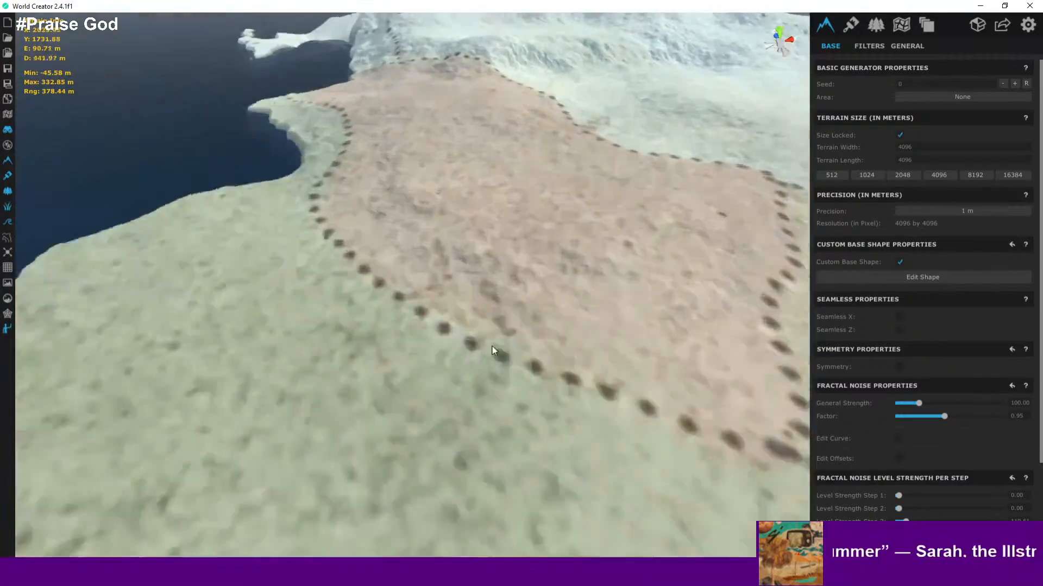
scroll(493, 347, "down", 5)
middle_click_drag(552, 255, 421, 458)
scroll(422, 458, "down", 3)
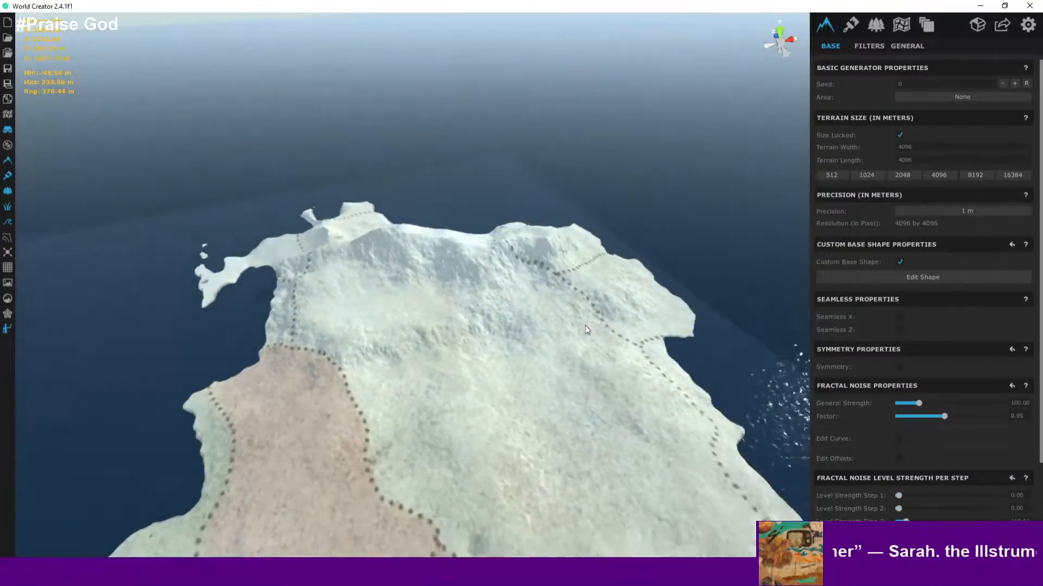
middle_click_drag(584, 325, 362, 514)
scroll(453, 403, "down", 2)
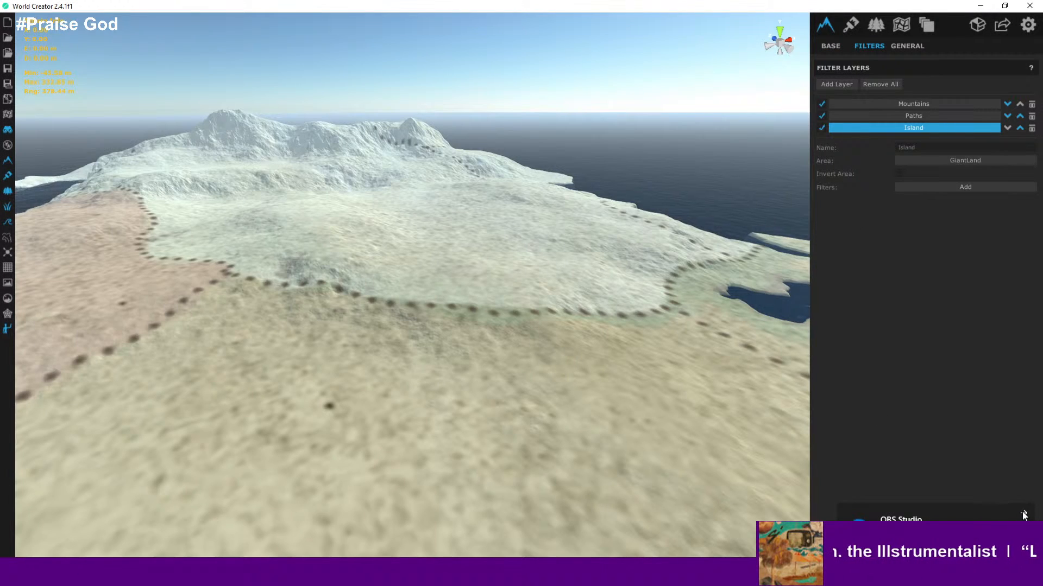
- Orbit the camera around the island's northern half to review the overall terrain shape
right_click_drag(608, 259, 570, 239)
middle_click_drag(571, 239, 521, 256)
right_click_drag(522, 256, 502, 238)
scroll(503, 234, "down", 6)
middle_click_drag(502, 234, 447, 280)
scroll(446, 280, "up", 3)
scroll(453, 263, "down", 2)
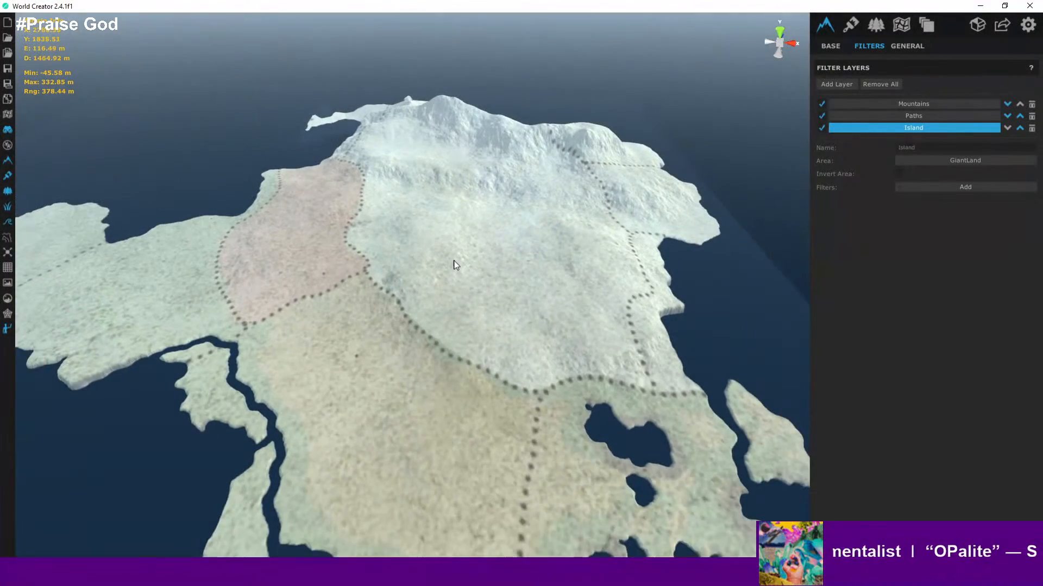
- Disable the Island filter layer and fly along the southern coast to compare the terrain without it
scroll(453, 263, "up", 1)
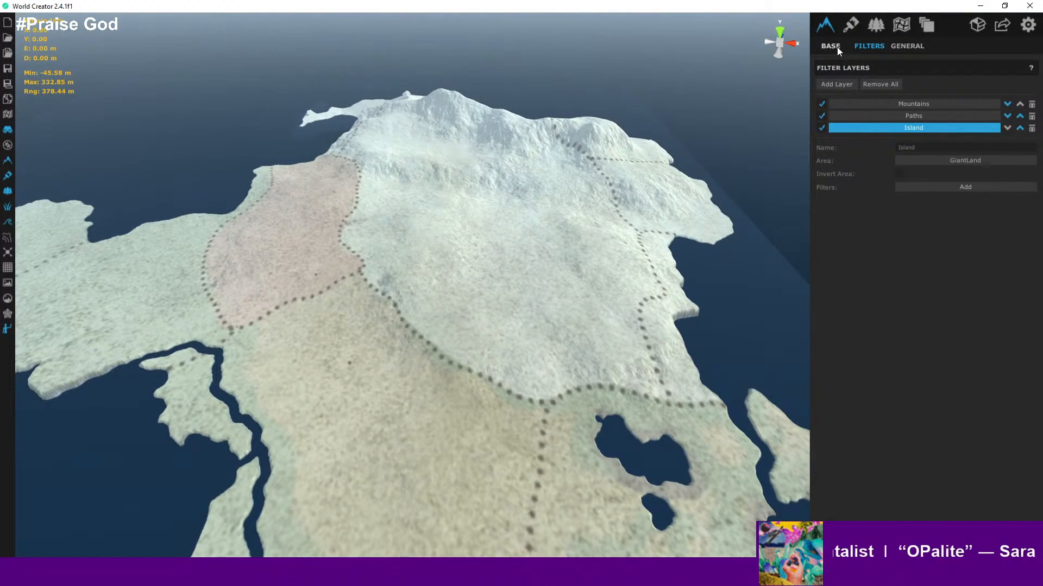
left_click(821, 128)
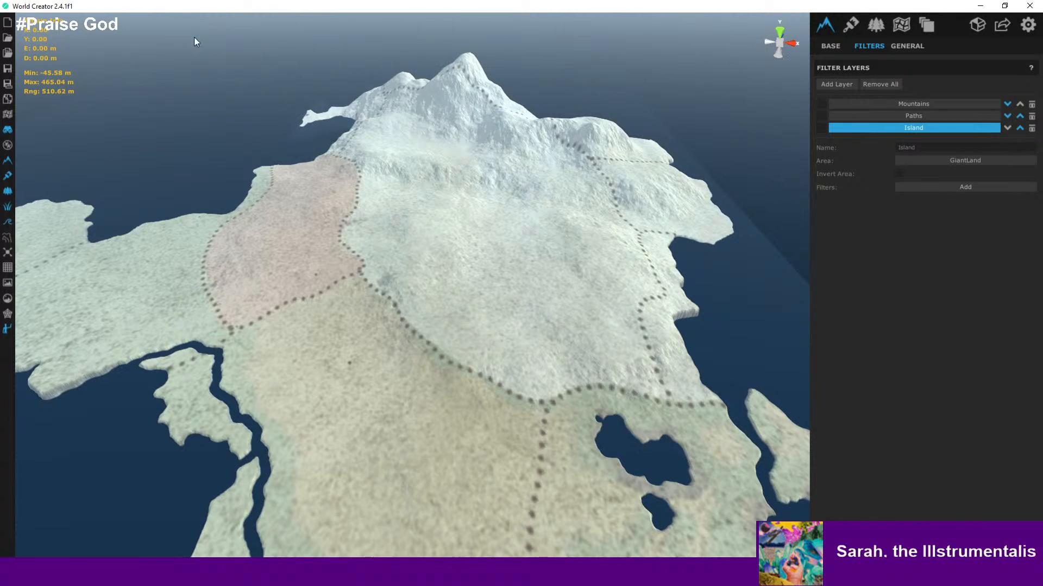
mouse_move(379, 178)
right_mouse_down()
mouse_move(304, 166)
mouse_move(326, 200)
mouse_move(417, 158)
mouse_move(382, 175)
right_mouse_up()
scroll(356, 211, "up", 10)
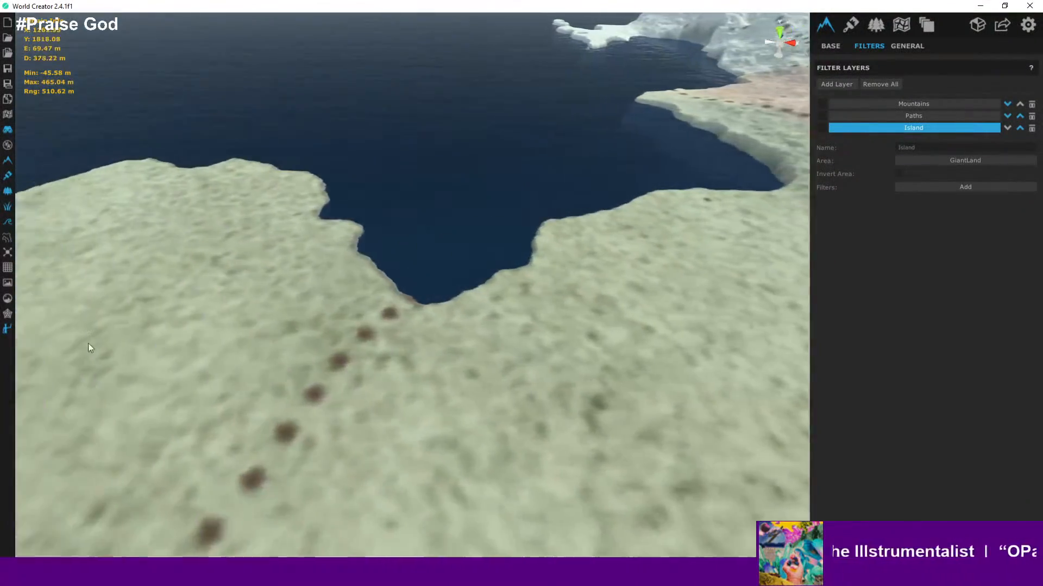
right_click_drag(90, 348, 387, 483)
scroll(379, 371, "down", 5)
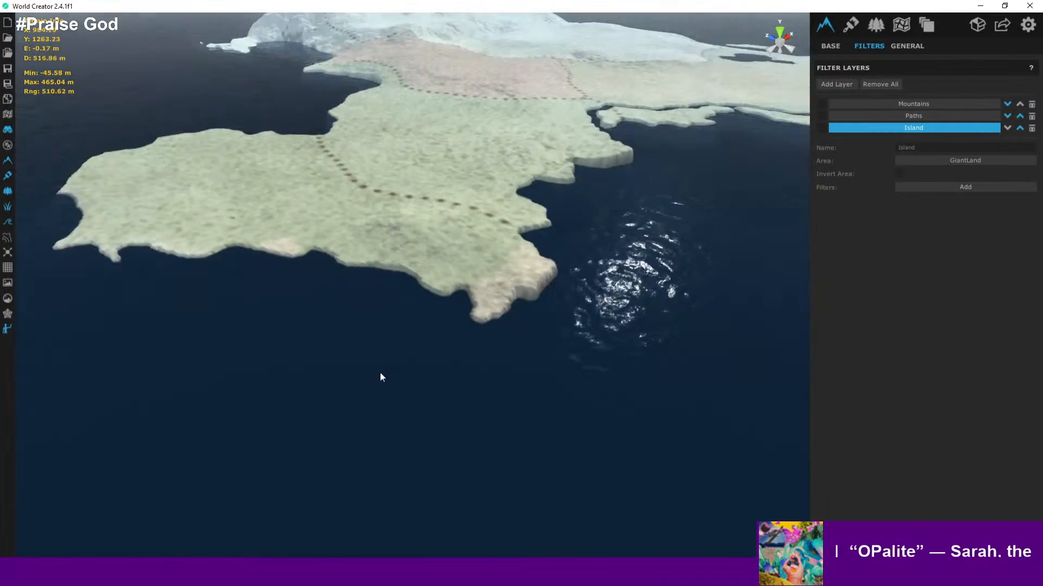
middle_click_drag(328, 354, 544, 392)
scroll(447, 321, "up", 10)
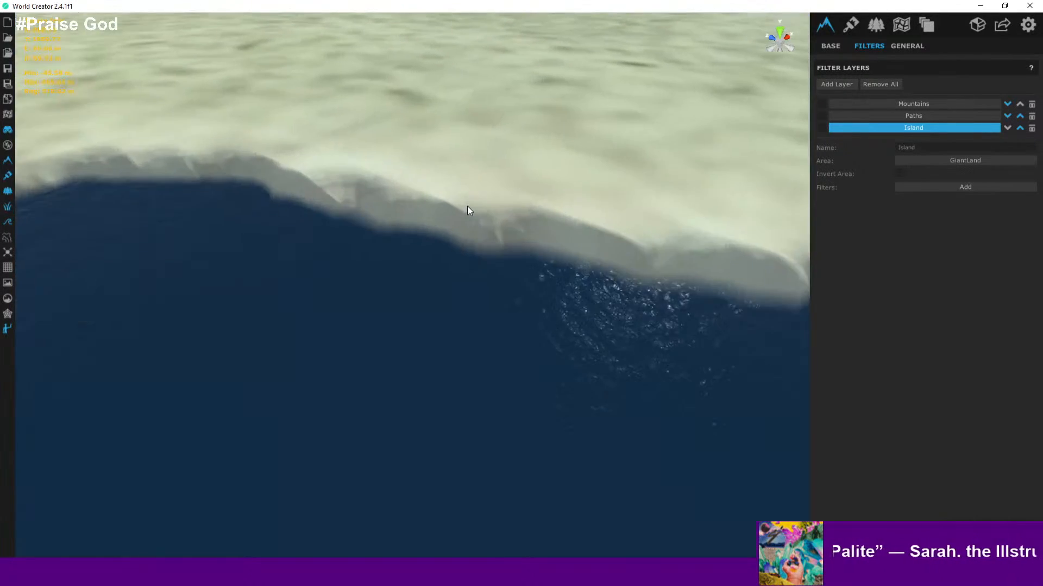
middle_click_drag(468, 211, 440, 352)
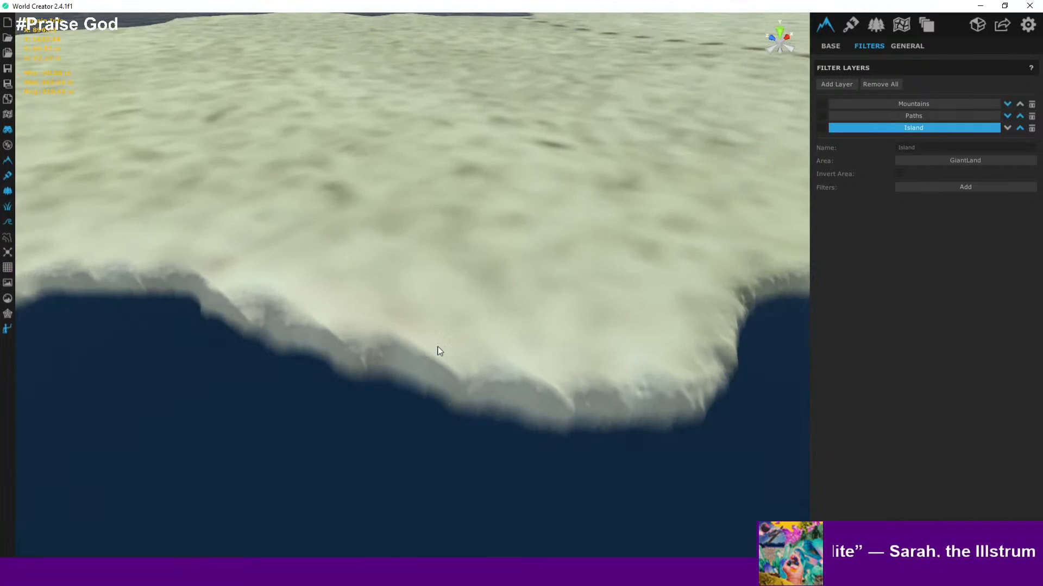
- Toggle the Paths, Mountains and Island filter layers on and off to compare the coastline
left_click(820, 116)
left_click(822, 104)
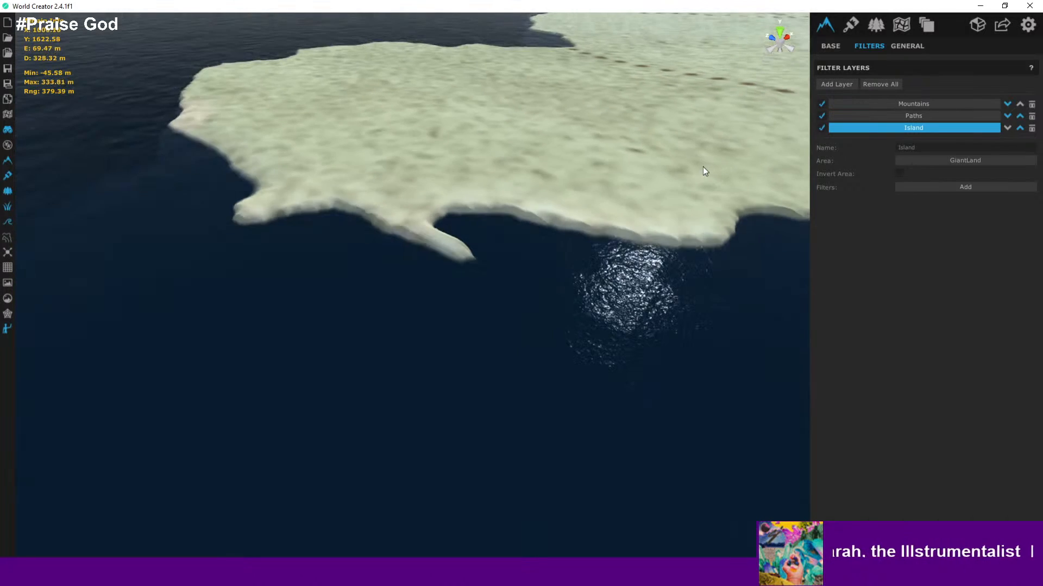
left_click(821, 128)
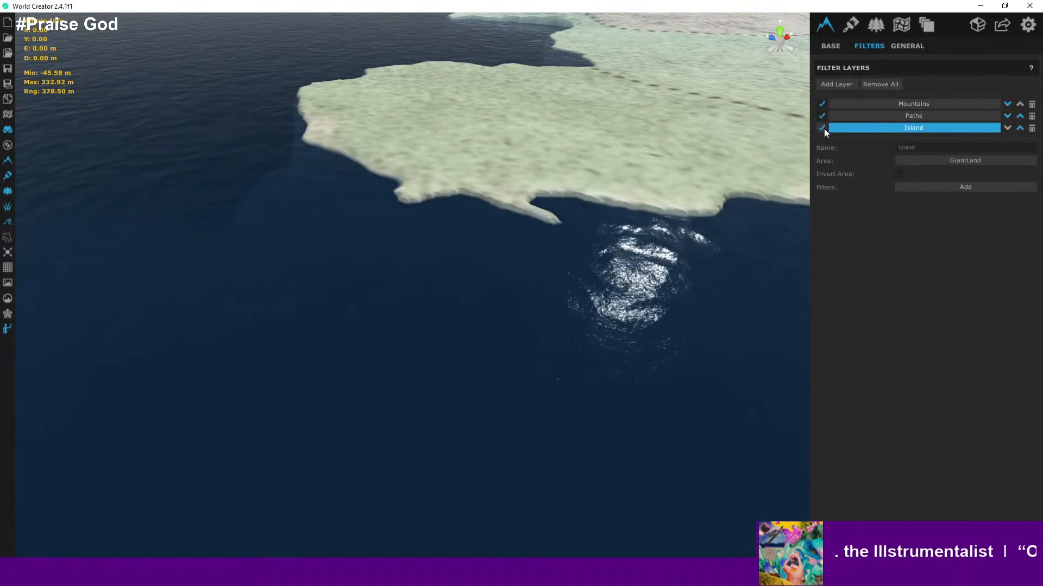
left_click(822, 116)
left_click(822, 104)
- Fly along the southern coastline to inspect the terrain with the filter layers disabled
right_click_drag(597, 130, 404, 87)
scroll(424, 145, "up", 8)
right_click_drag(514, 231, 880, 176)
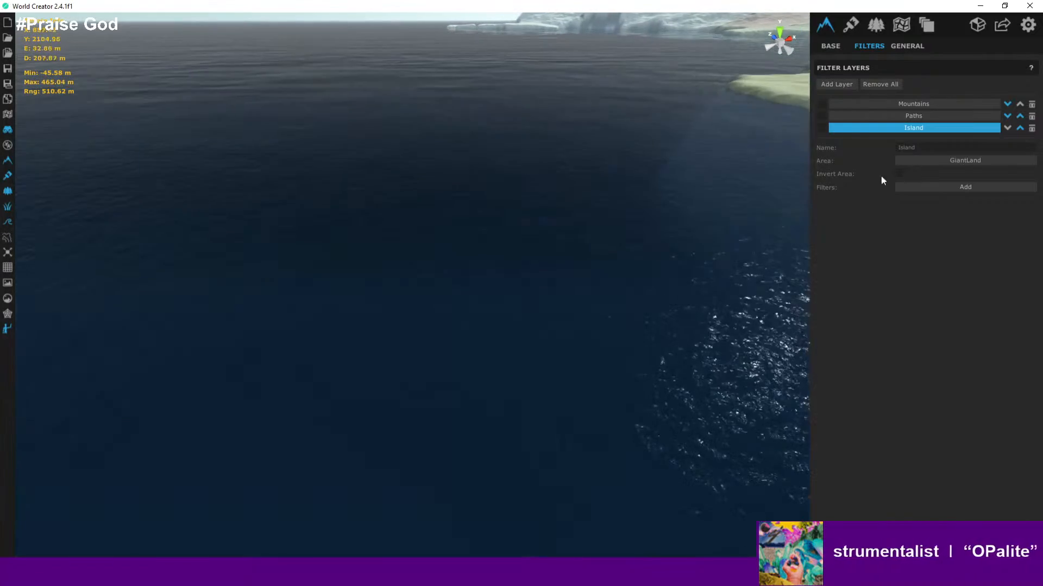
right_click_drag(572, 213, 728, 237)
scroll(777, 158, "up", 6)
scroll(770, 178, "down", 5)
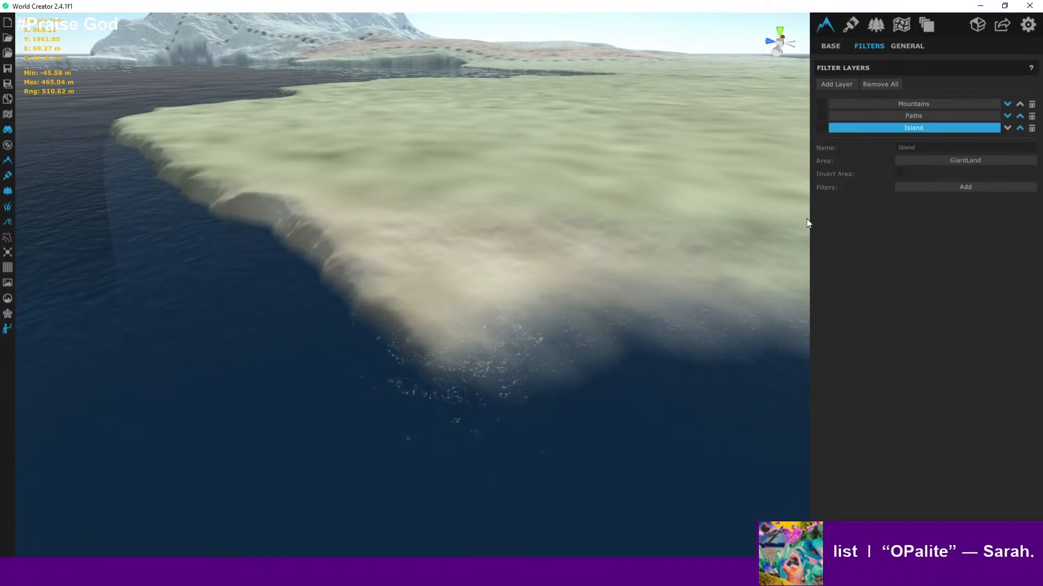
scroll(669, 250, "up", 5)
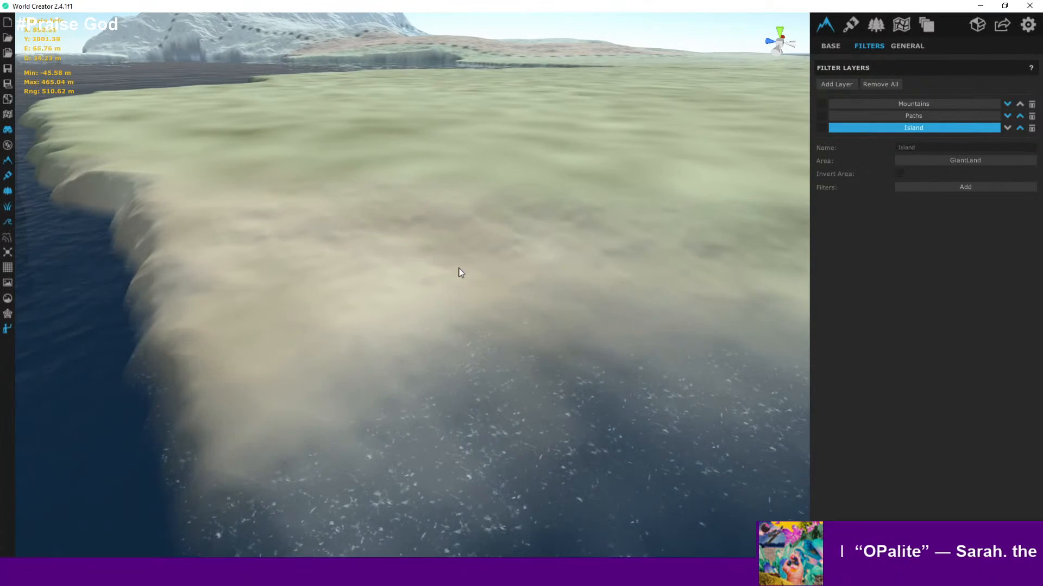
- Enable the Paths layer, toggle the Mountains layer on and off, and view the northern mountain
left_click(822, 104)
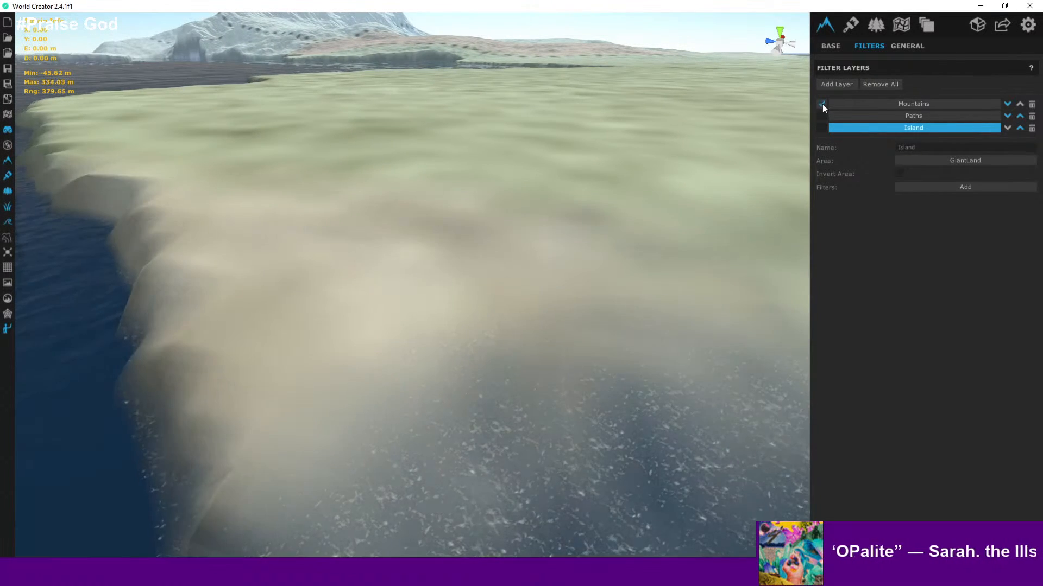
left_click(822, 118)
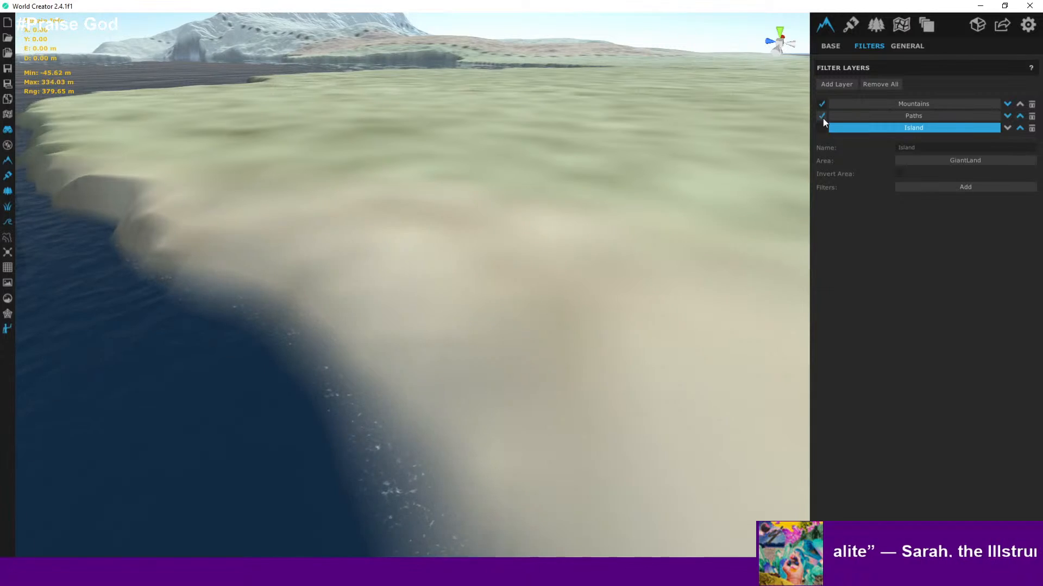
scroll(573, 255, "down", 5)
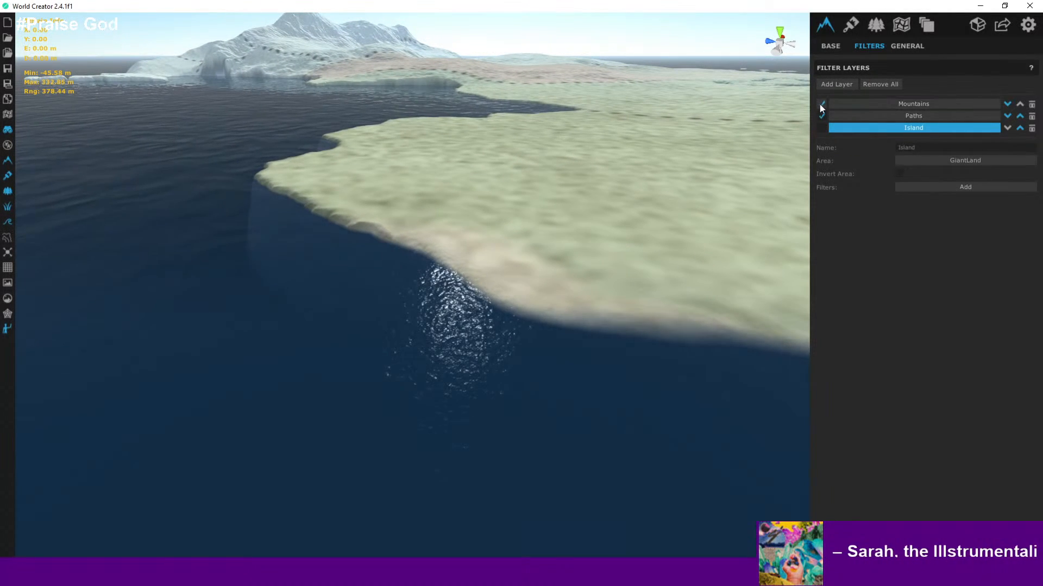
left_click(821, 104)
scroll(532, 170, "up", 5)
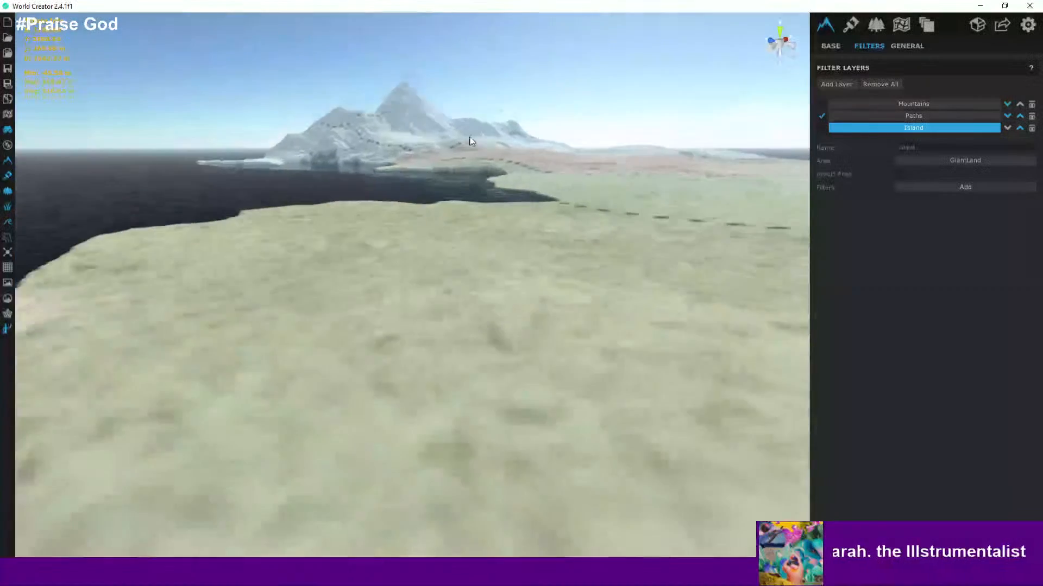
right_click_drag(470, 141, 607, 274)
scroll(584, 138, "down", 5)
scroll(607, 274, "up", 3)
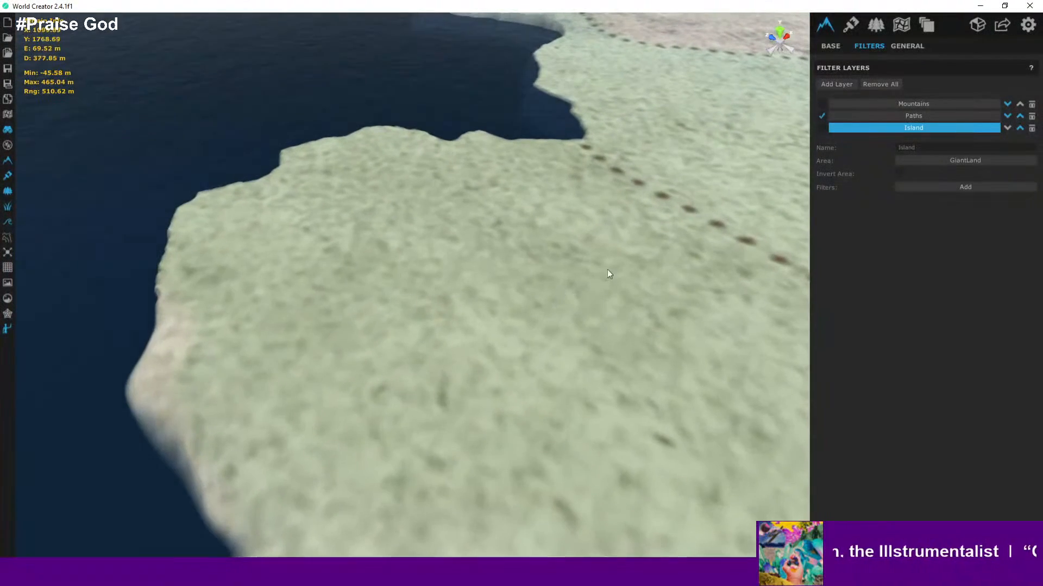
- Enable the Island filter layer and orbit toward the northern mountain to review it
left_click(822, 127)
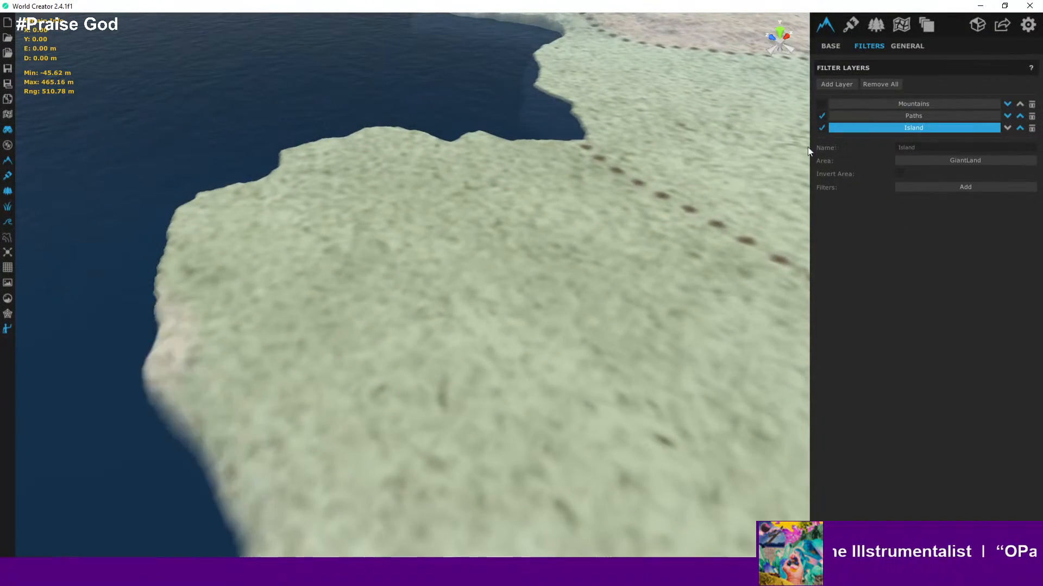
scroll(644, 217, "down", 3)
scroll(614, 298, "up", 2)
right_click_drag(615, 298, 637, 220)
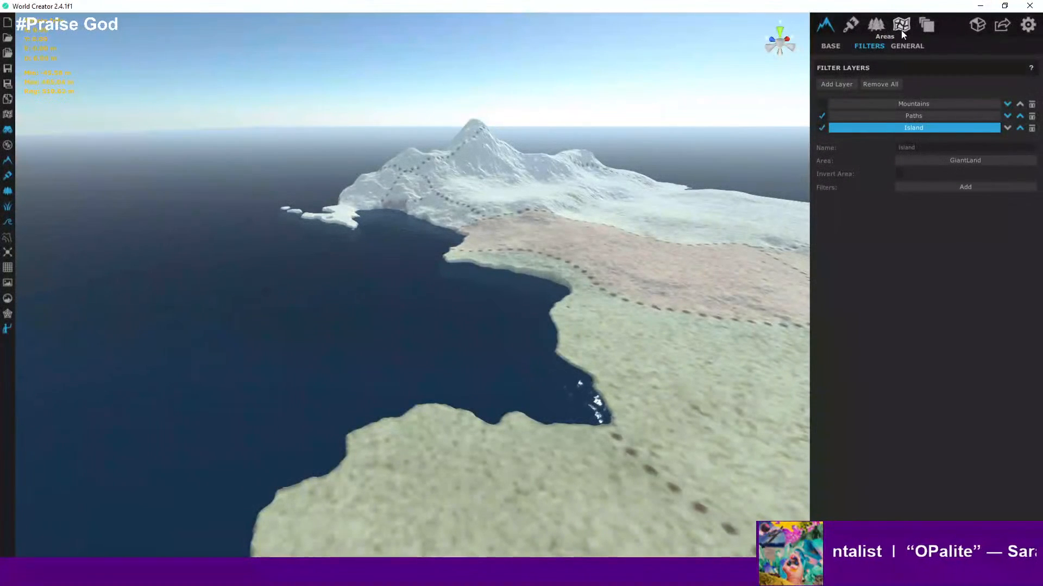
- Open the filter picker for the Island layer and inspect the mountain with the Sediment filter preview
left_click(849, 30)
left_click(825, 30)
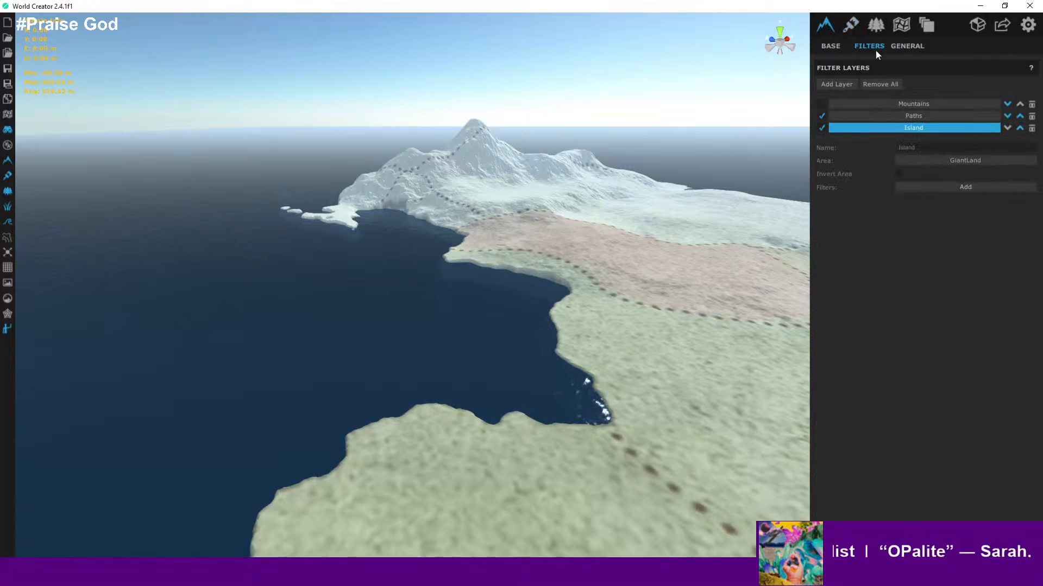
left_click(929, 189)
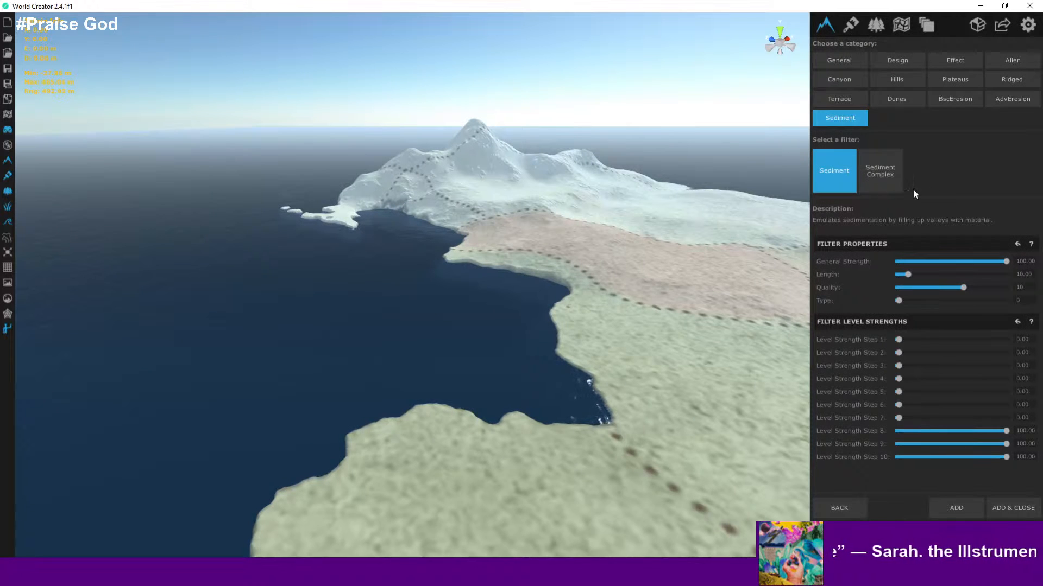
left_click_drag(516, 169, 522, 314)
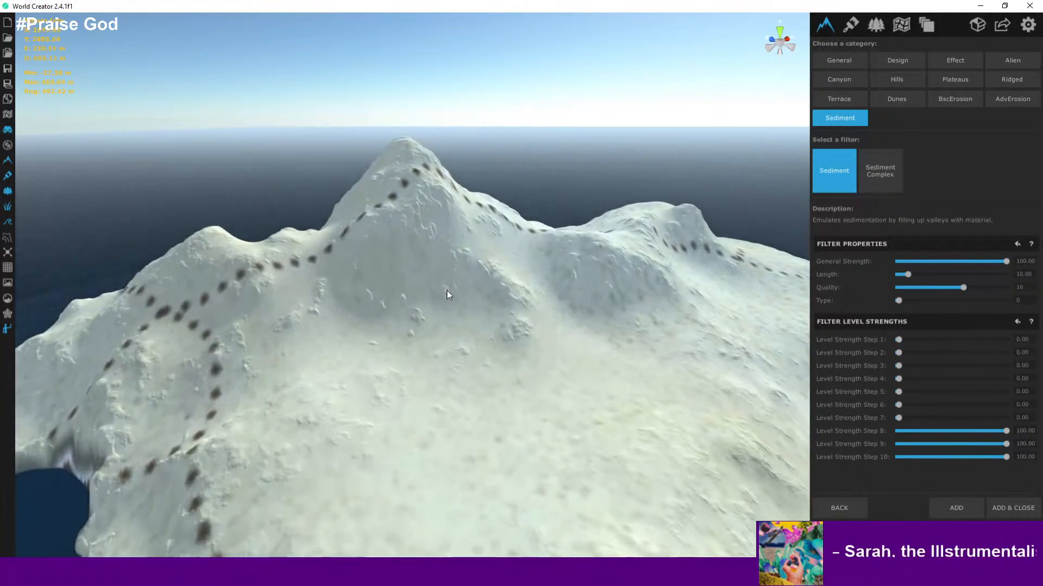
right_click_drag(446, 289, 636, 288)
scroll(625, 286, "down", 5)
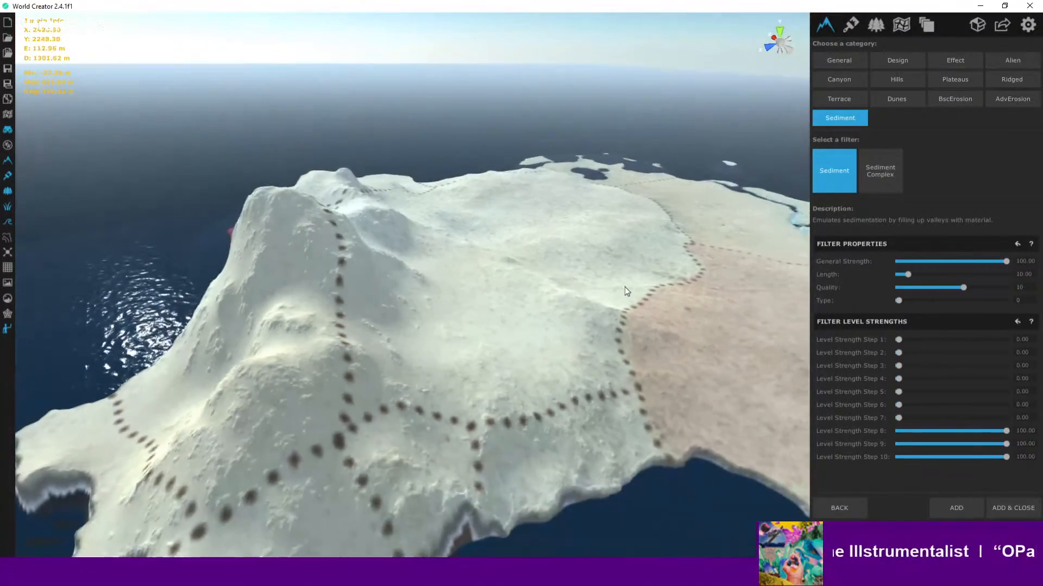
- Preview the Sediment and Sediment Complex filters and orbit over the island to compare them
left_click(885, 173)
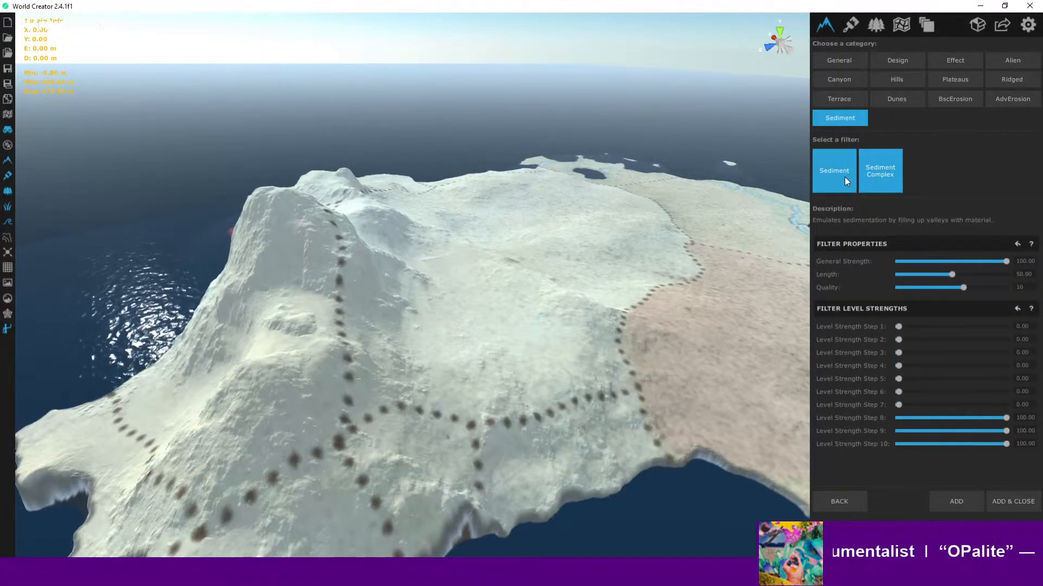
left_click(845, 177)
left_click(872, 178)
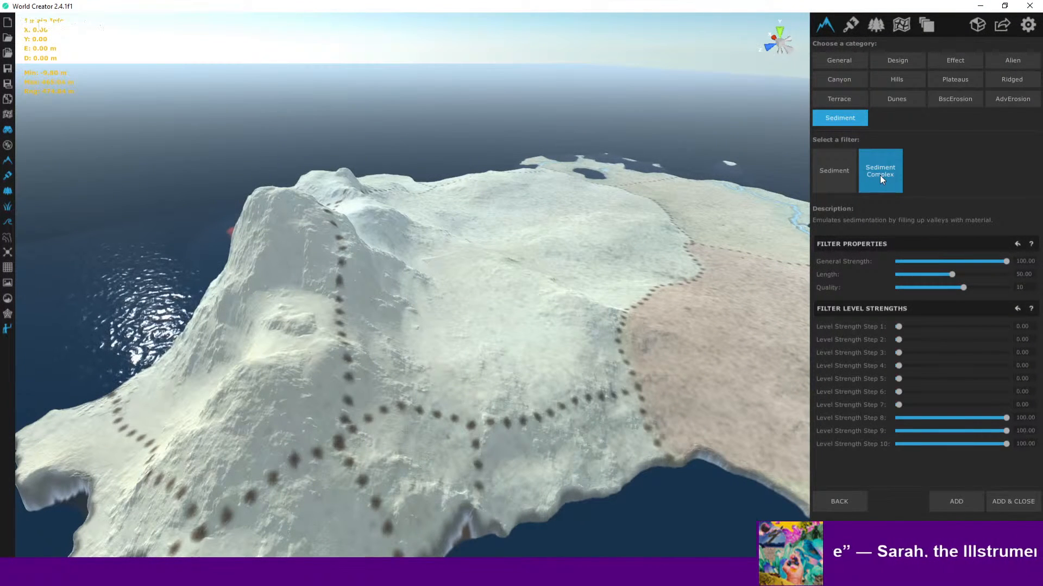
scroll(553, 294, "down", 4)
middle_click_drag(585, 301, 507, 297)
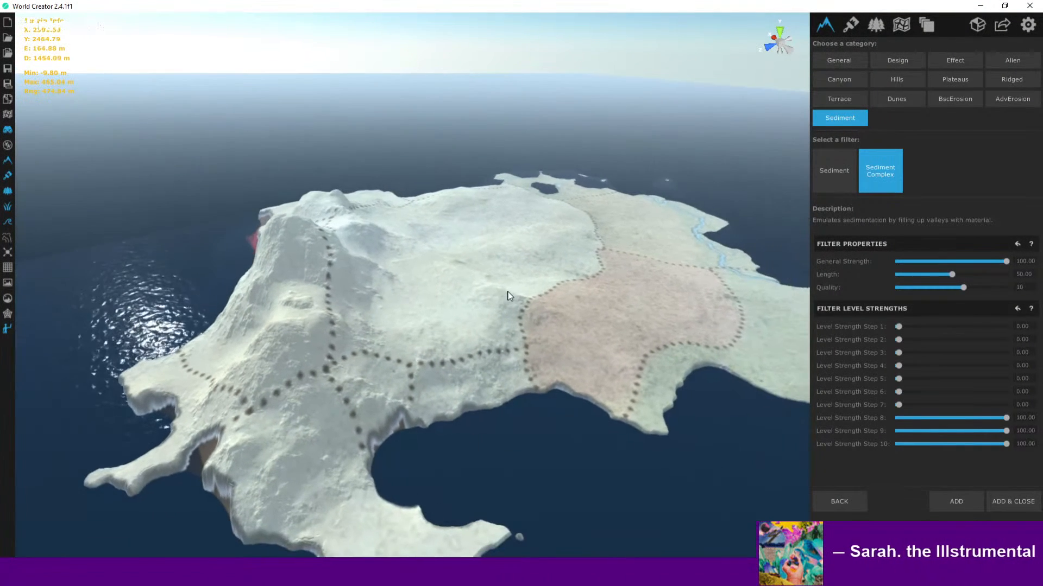
scroll(791, 220, "up", 3)
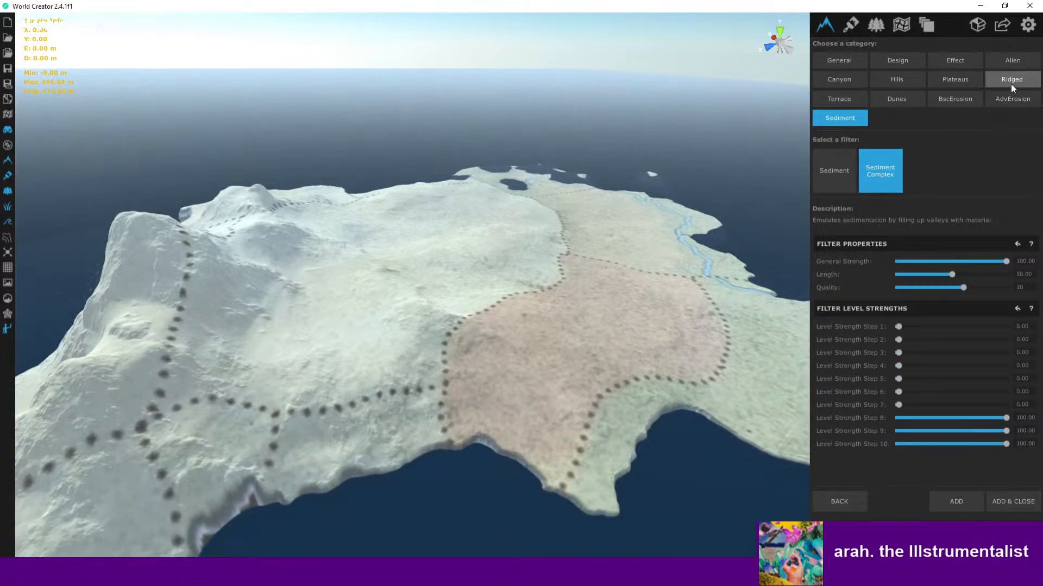
- Preview the Ridged category's Mountain Range filter and orbit around the island's coast
left_click(1011, 82)
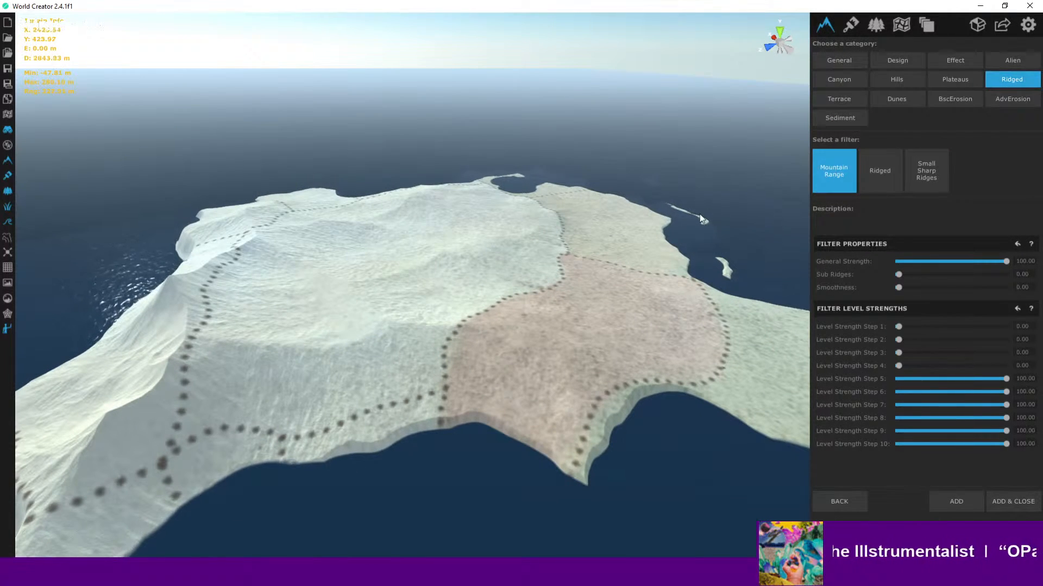
scroll(660, 223, "down", 3)
right_click_drag(650, 227, 520, 270)
key("a")
scroll(520, 270, "up", 2)
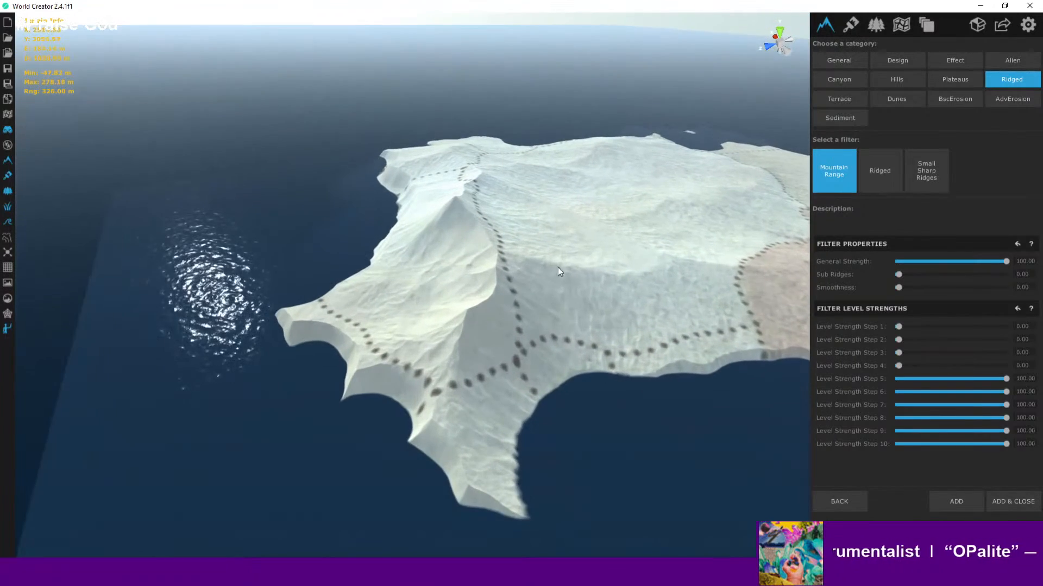
right_click_drag(668, 260, 575, 289)
scroll(689, 273, "down", 2)
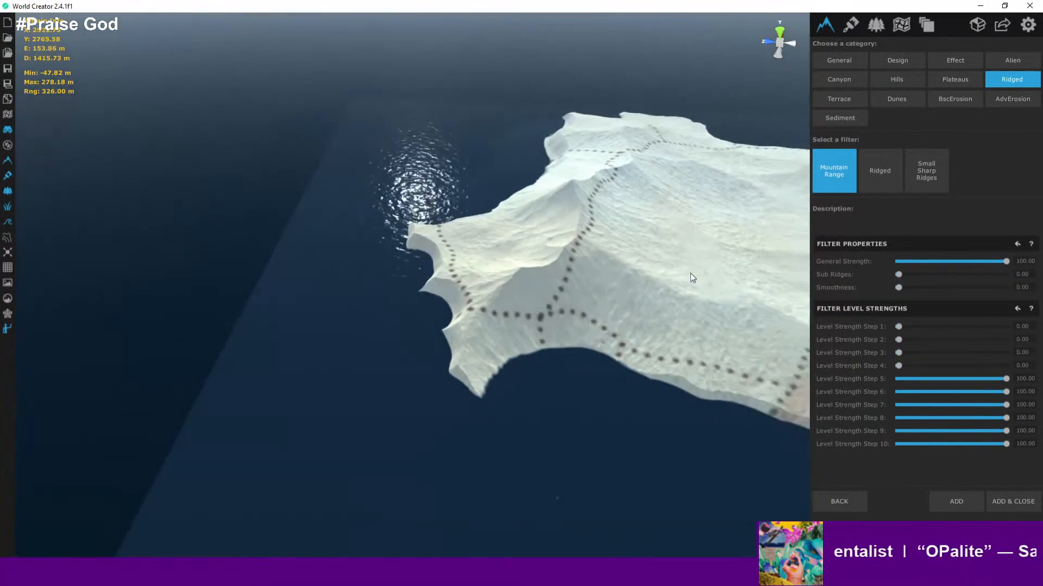
right_click_drag(689, 273, 421, 326)
scroll(588, 325, "down", 1)
right_click_drag(588, 324, 573, 252)
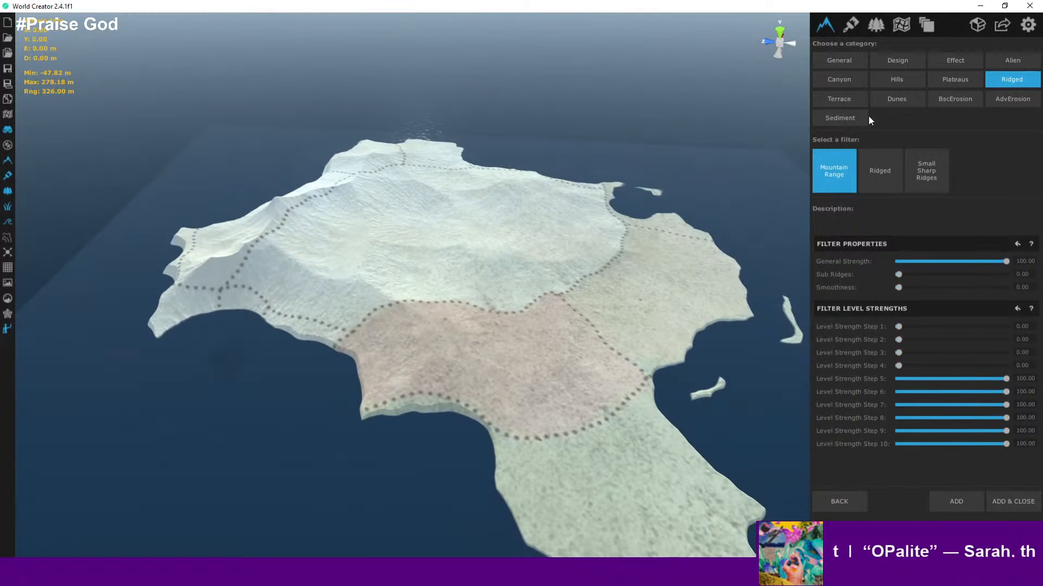
- Preview the Small Sharp Ridges filter and zoom in on the northern peak to inspect its ridges
left_click(918, 166)
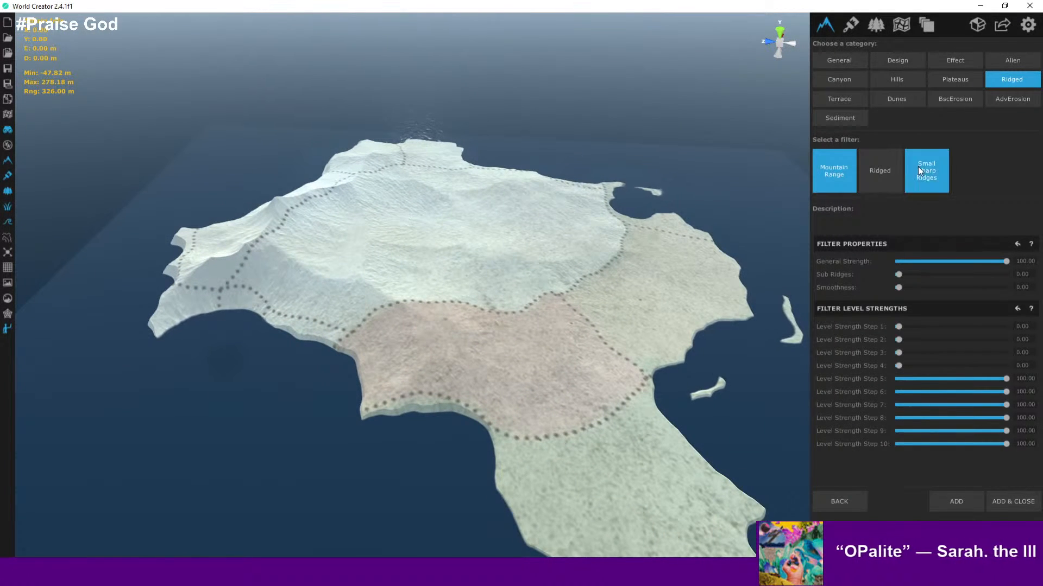
scroll(477, 293, "up", 3)
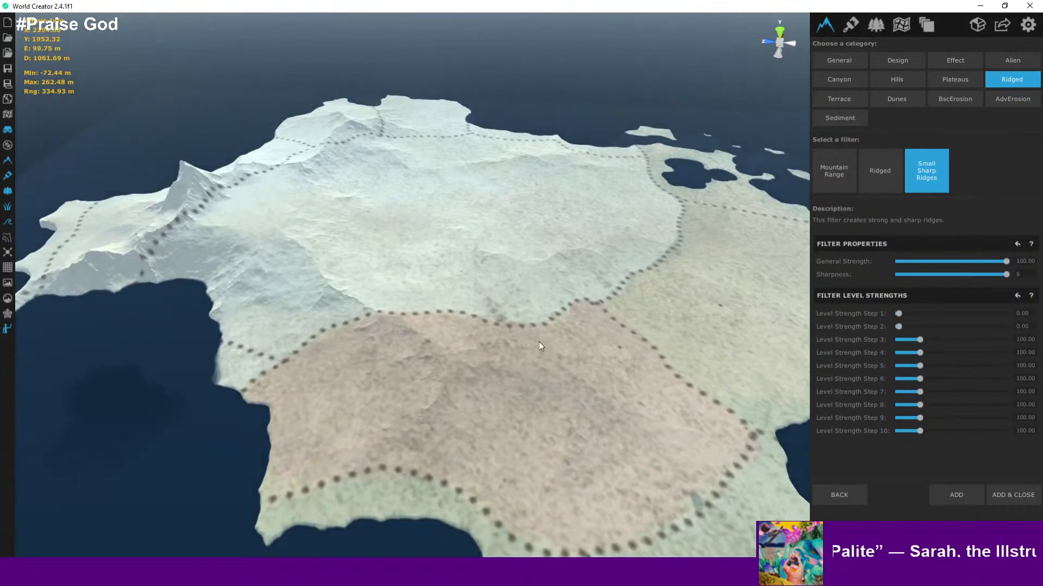
middle_click_drag(538, 341, 774, 384)
scroll(308, 217, "up", 5)
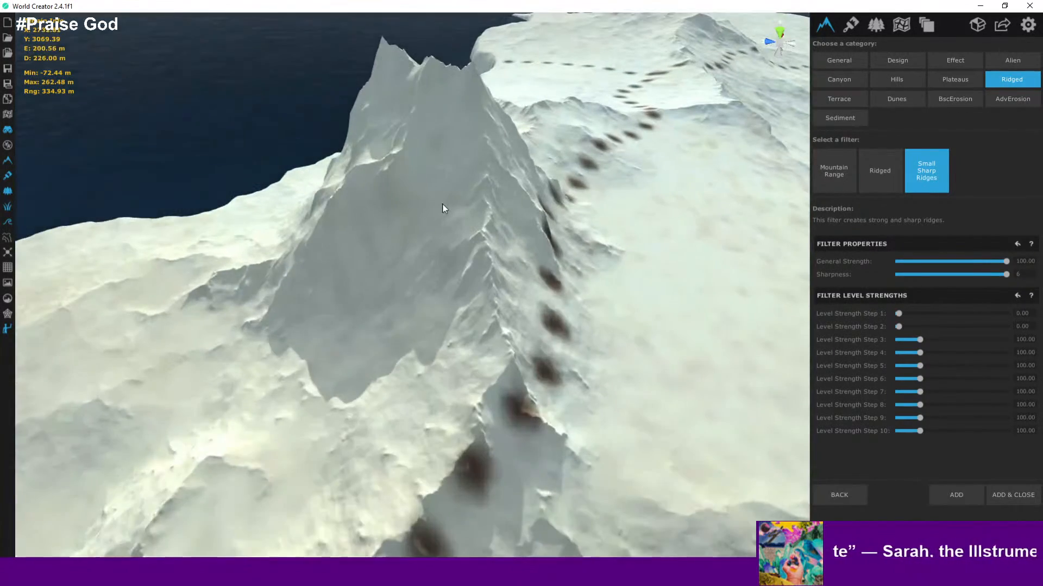
scroll(443, 207, "down", 2)
scroll(576, 263, "down", 3)
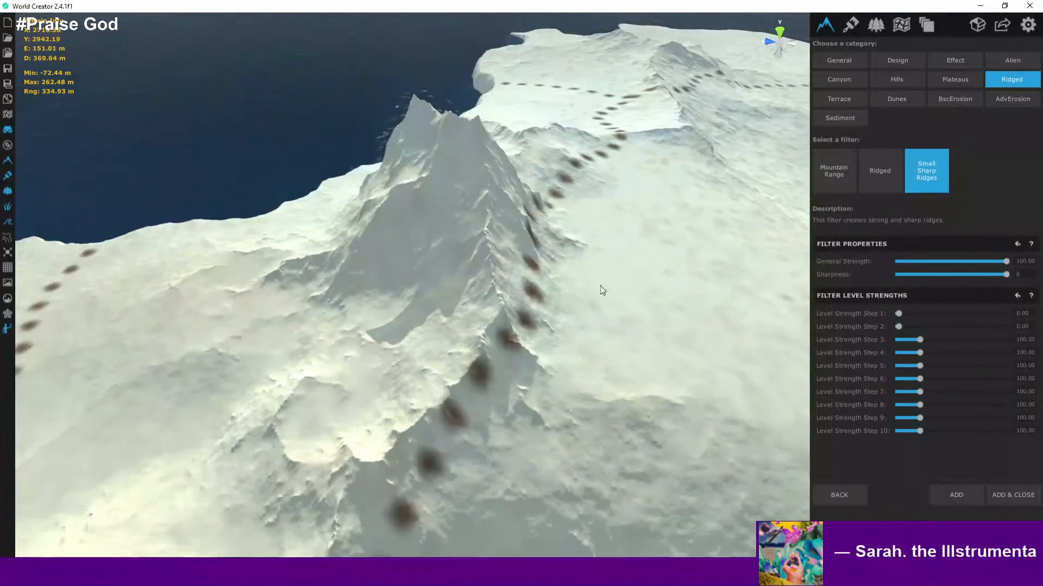
middle_click_drag(600, 286, 523, 268)
scroll(543, 271, "down", 2)
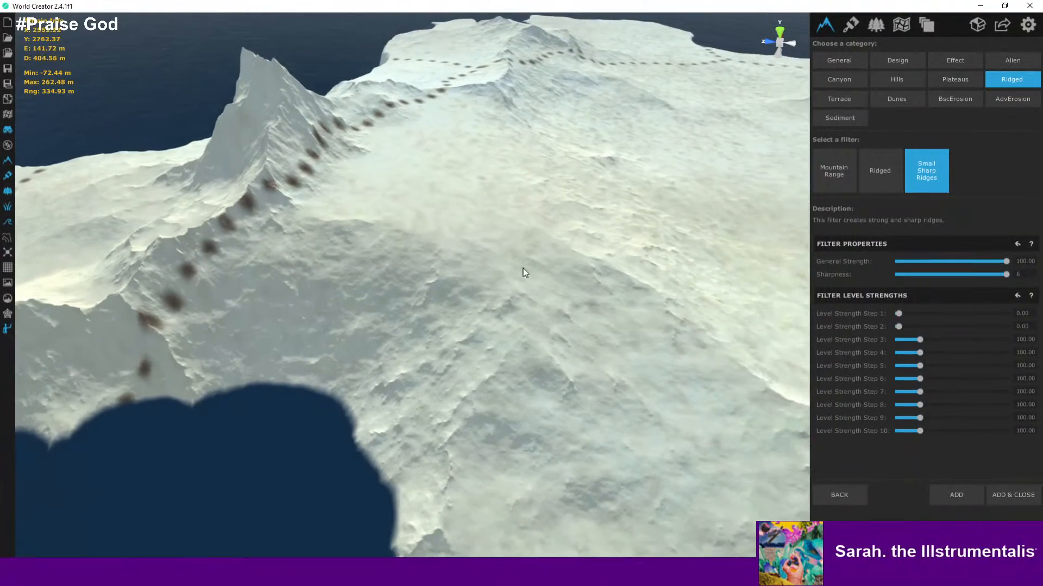
- Preview the Ridged filter and orbit, zoom and fly across the island to inspect its effect on the terrain
left_click(875, 185)
scroll(491, 227, "down", 5)
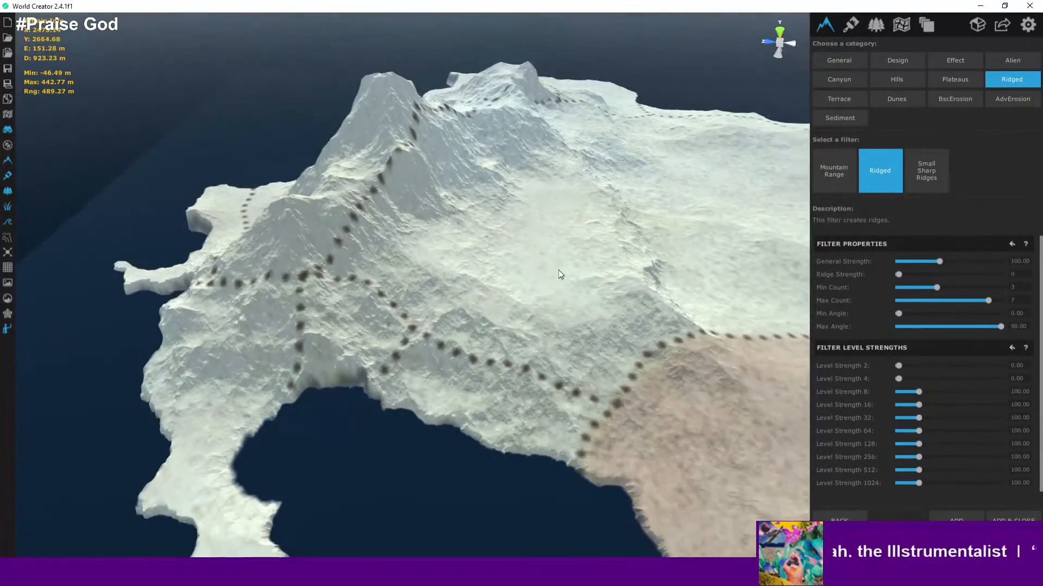
middle_click_drag(558, 270, 344, 232)
scroll(544, 299, "down", 3)
middle_click_drag(541, 305, 521, 214)
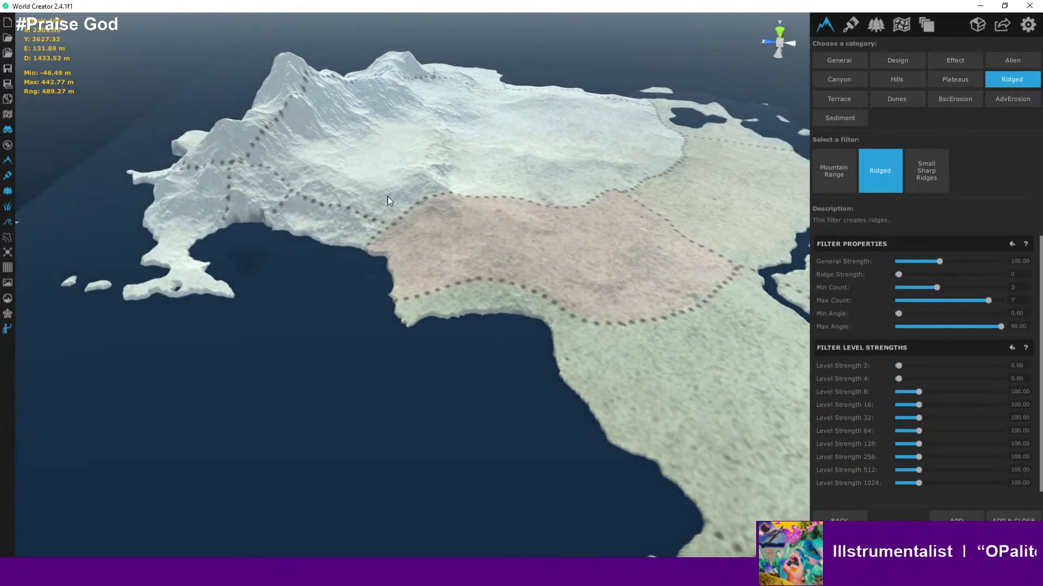
scroll(482, 226, "up", 3)
scroll(665, 280, "up", 10)
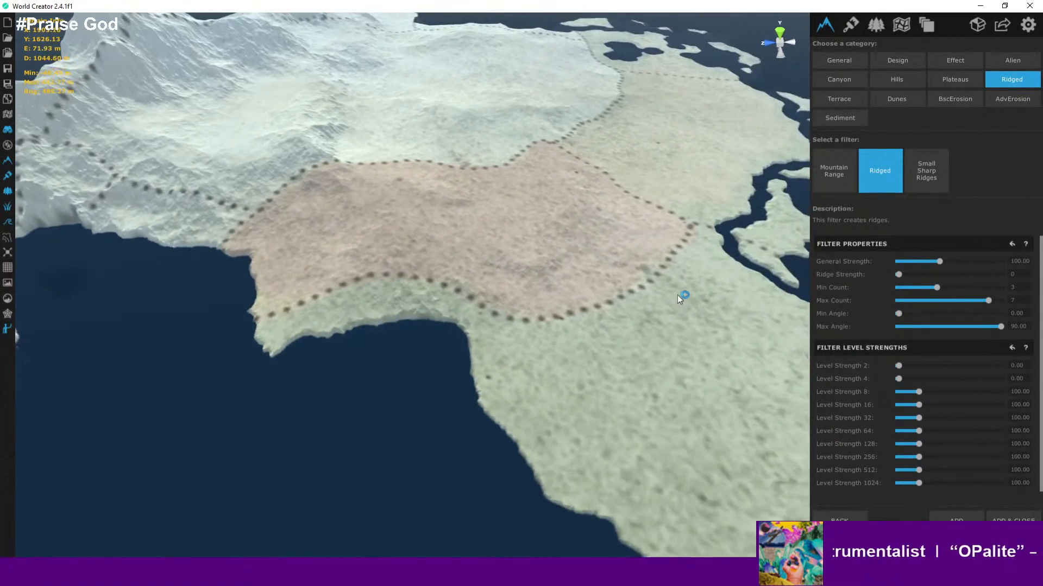
scroll(435, 195, "down", 5)
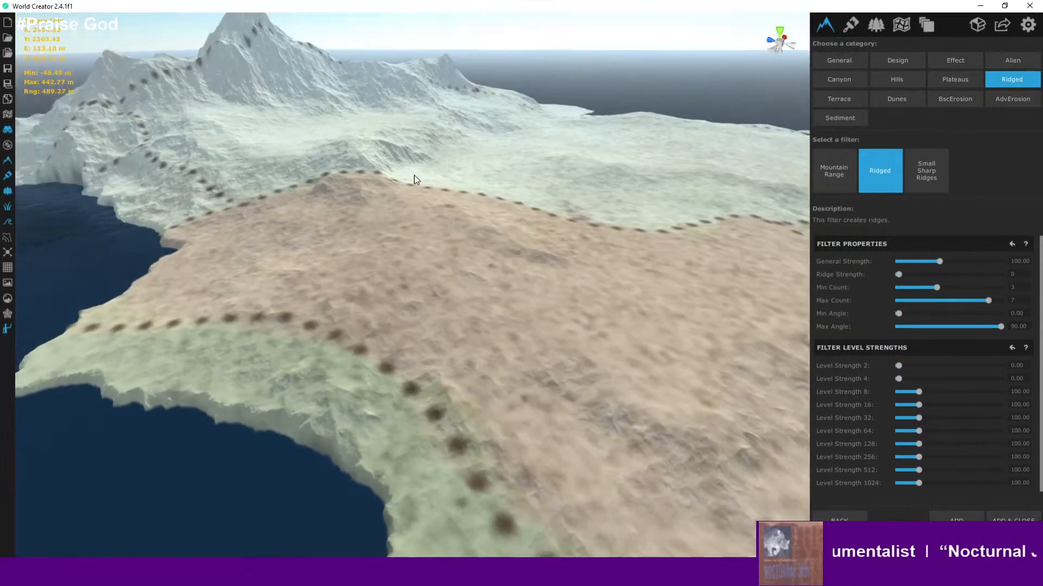
scroll(437, 195, "up", 4)
key("d")
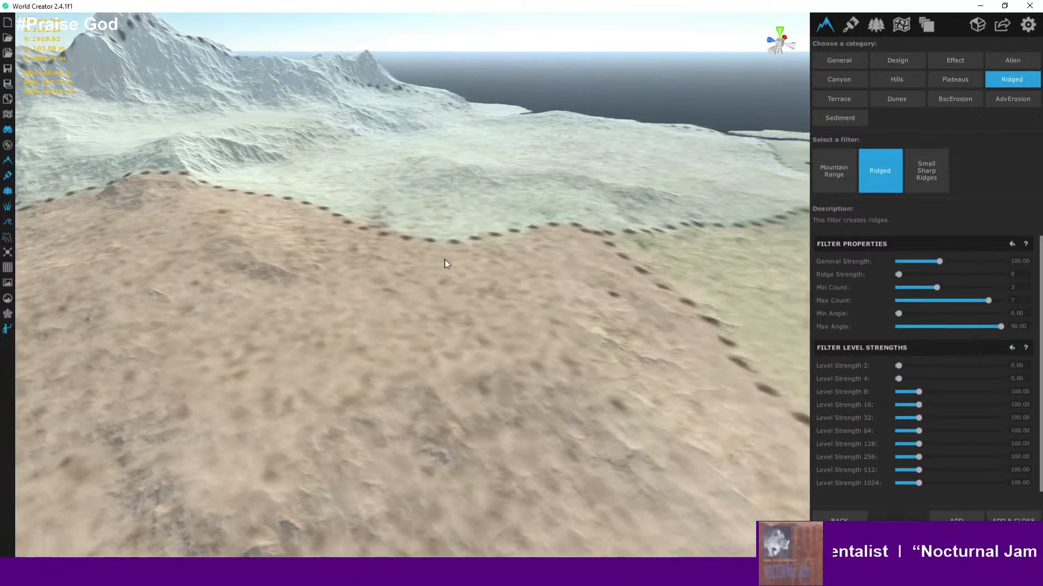
scroll(424, 317, "down", 5)
scroll(364, 298, "down", 3)
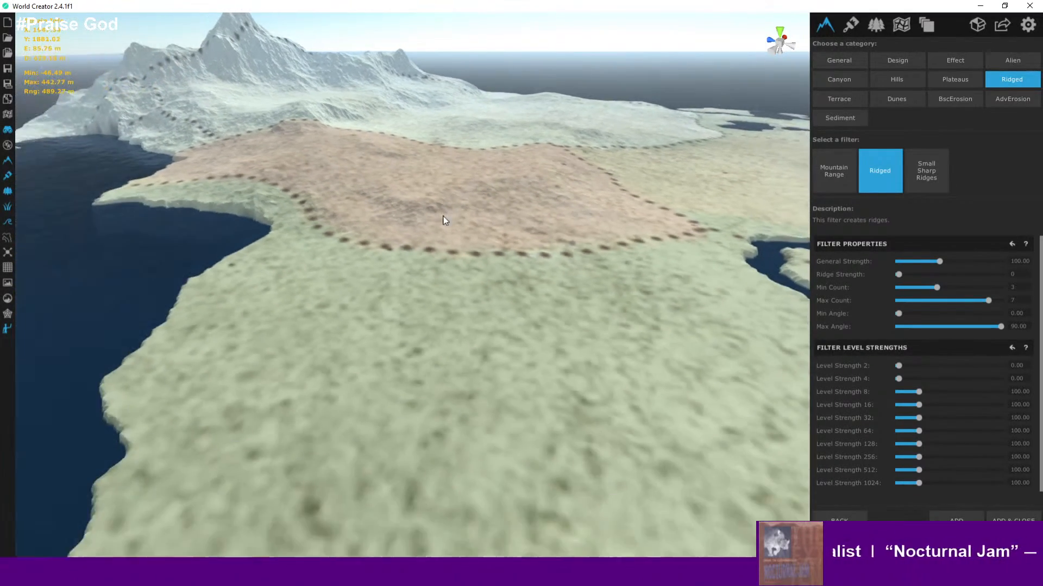
scroll(411, 282, "up", 6)
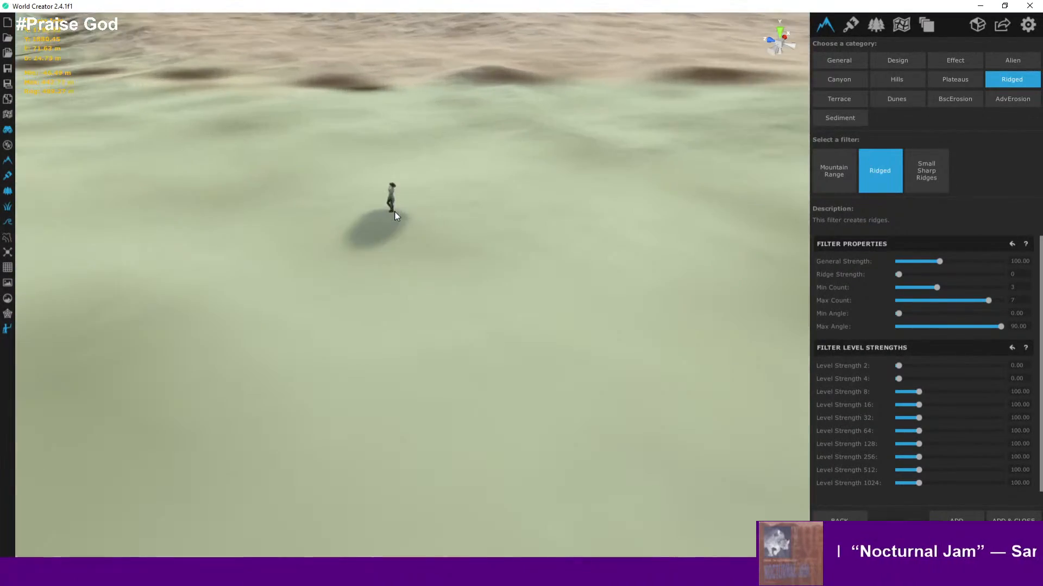
scroll(405, 125, "up", 2)
right_click_drag(415, 147, 394, 181)
scroll(394, 180, "down", 3)
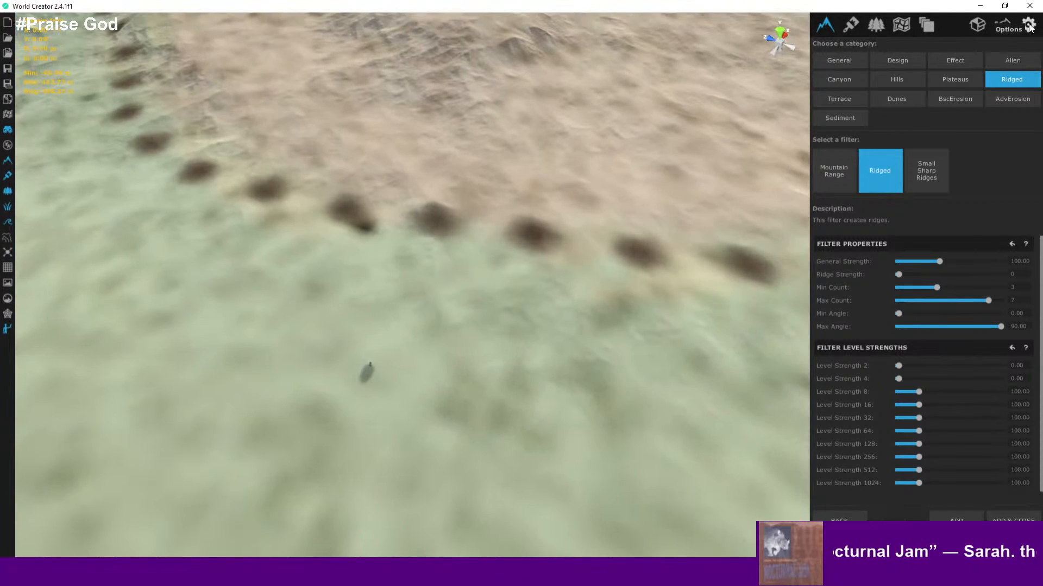
- Turn on distance-dependent camera speed in the camera options
left_click(1027, 25)
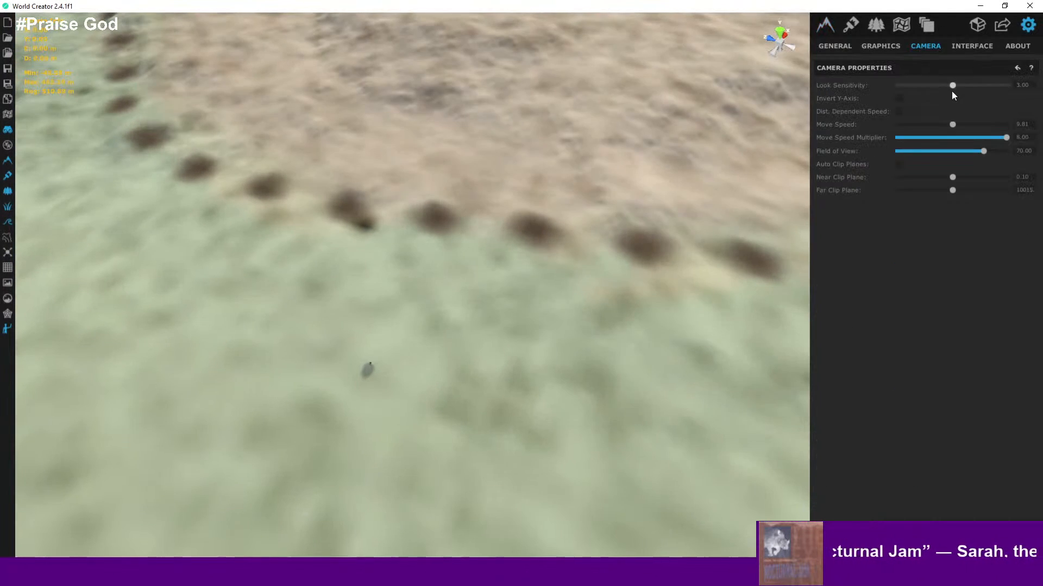
left_click(895, 113)
mouse_move(459, 185)
right_mouse_down()
mouse_move(447, 188)
mouse_move(442, 139)
mouse_move(546, 153)
mouse_move(624, 221)
mouse_move(602, 233)
mouse_move(579, 163)
mouse_move(554, 179)
mouse_move(565, 110)
mouse_move(589, 109)
mouse_move(555, 64)
mouse_move(518, 69)
right_mouse_up()
key("d")
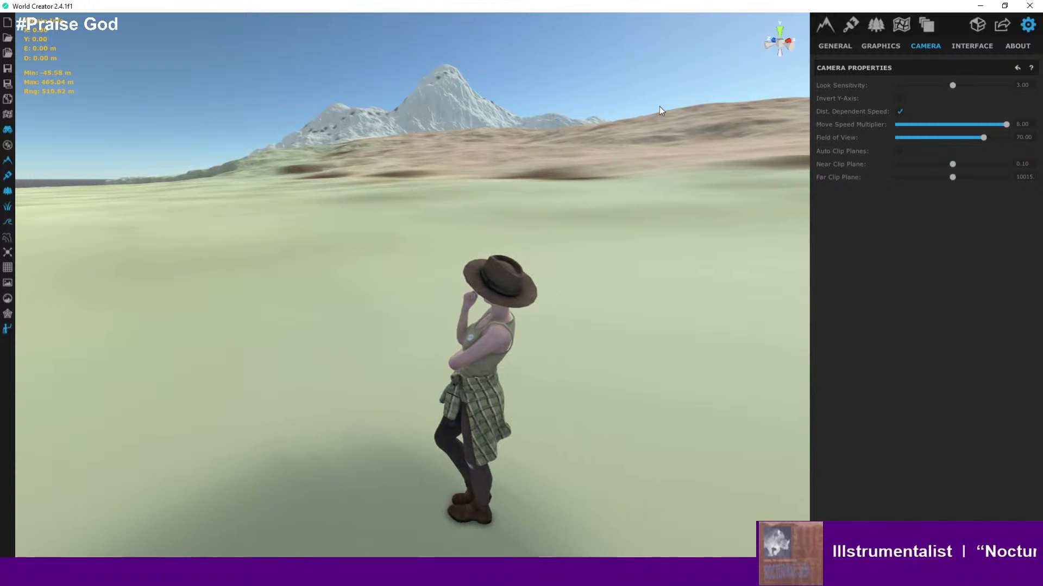
- Fly the camera over the terrain and along the coastline to try out the camera movement
right_click_drag(566, 126, 795, 103)
key("a")
key("d")
key("a")
key("s")
key("s")
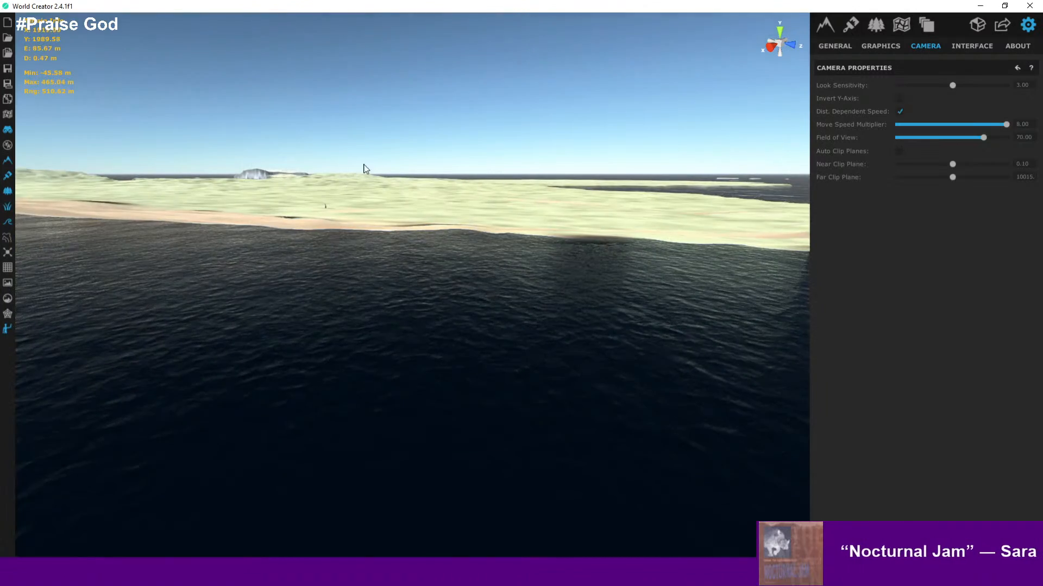
right_click_drag(366, 168, 476, 285)
key("w")
key("s")
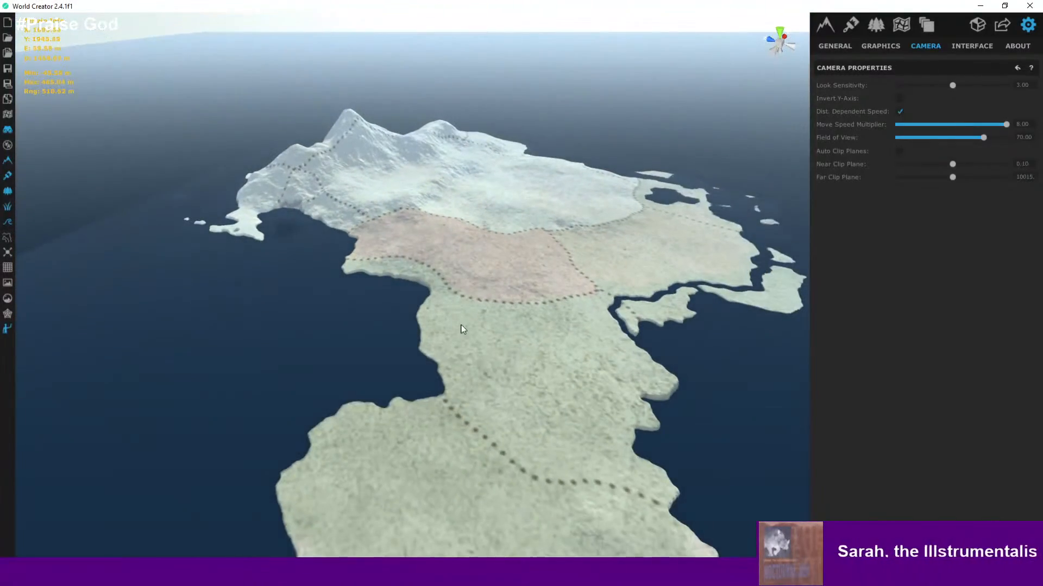
- Orbit and zoom around the whole island to inspect the terrain regions and mountains
mouse_move(518, 372)
middle_mouse_down()
mouse_move(455, 330)
mouse_move(345, 319)
mouse_move(317, 369)
mouse_move(384, 400)
mouse_move(658, 441)
mouse_move(601, 431)
mouse_move(506, 389)
middle_mouse_up()
left_click(532, 575)
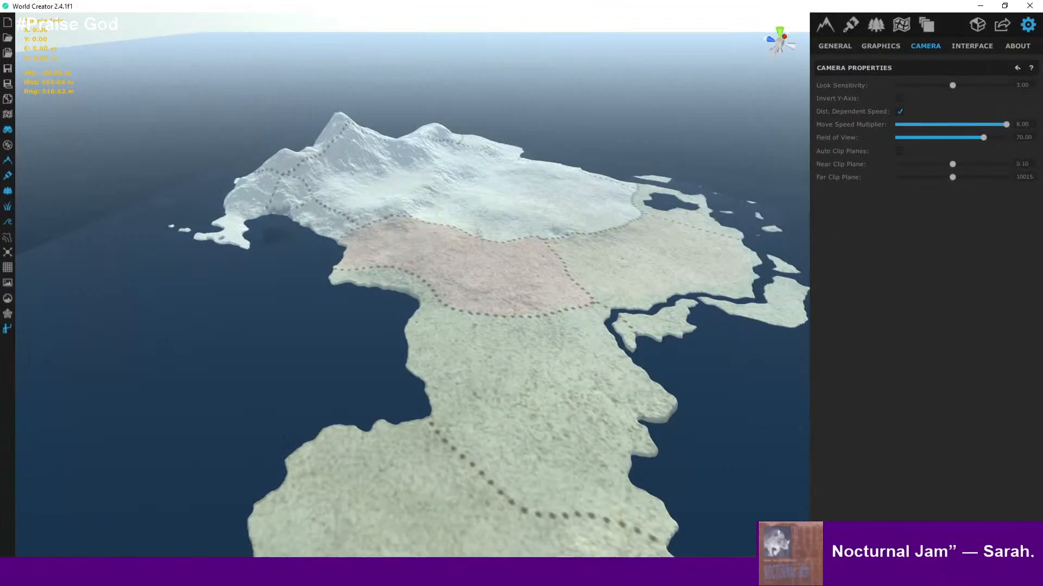
middle_click_drag(433, 380, 324, 319)
middle_click_drag(411, 340, 331, 329)
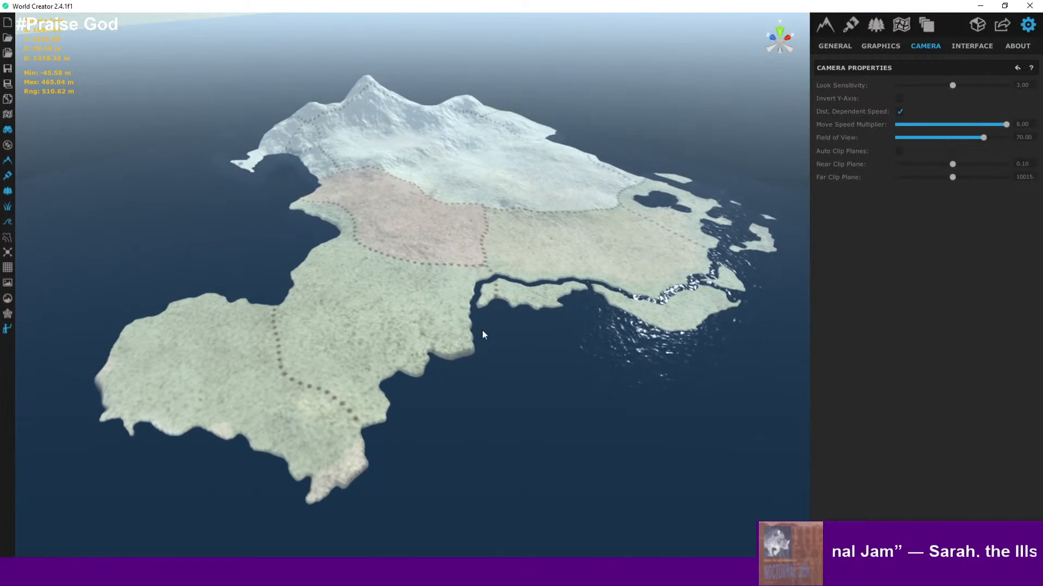
middle_click_drag(413, 382, 491, 314)
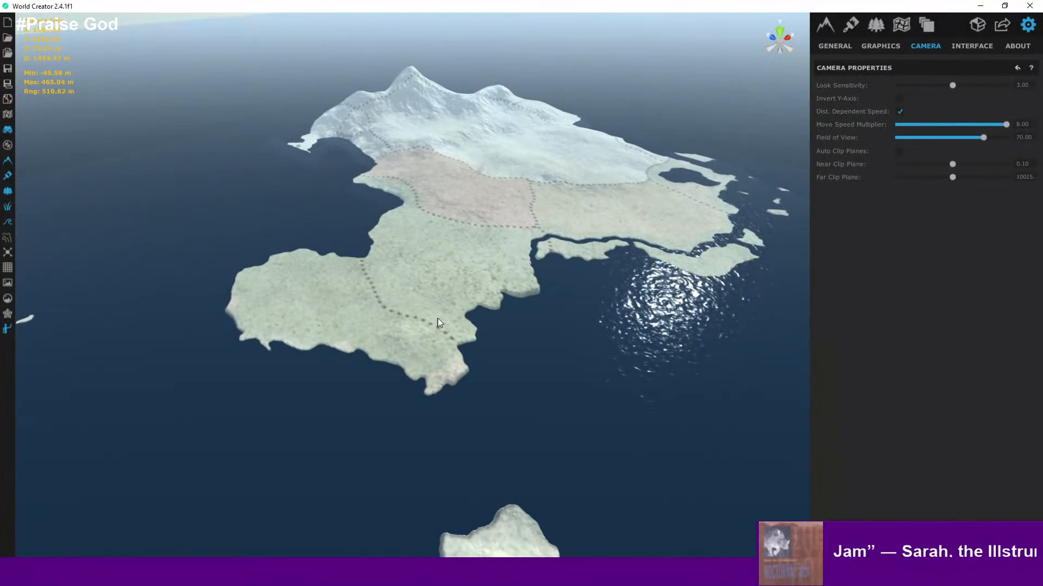
middle_click_drag(462, 348, 249, 413)
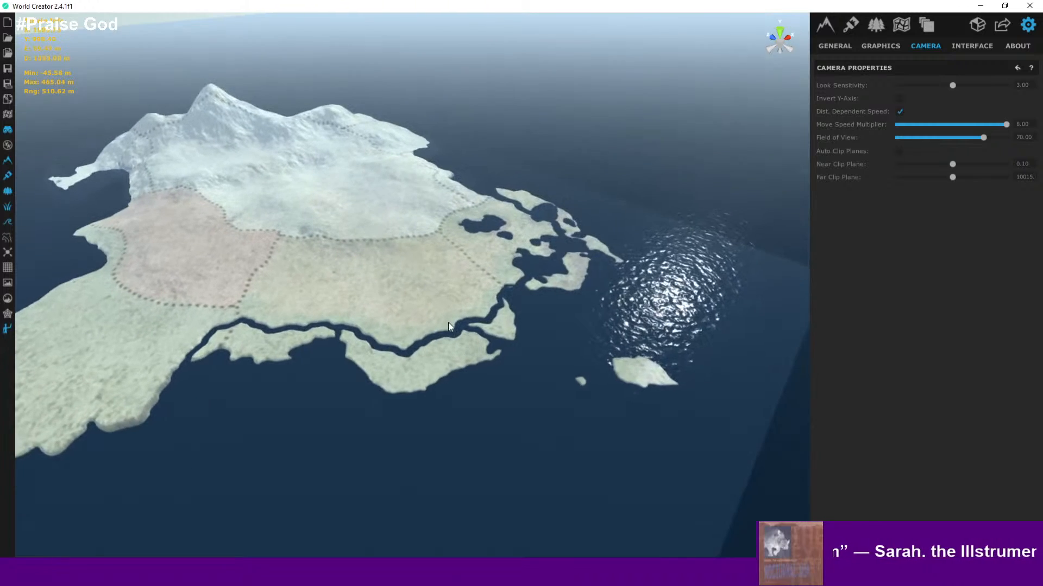
scroll(407, 321, "up", 3)
scroll(367, 332, "up", 10)
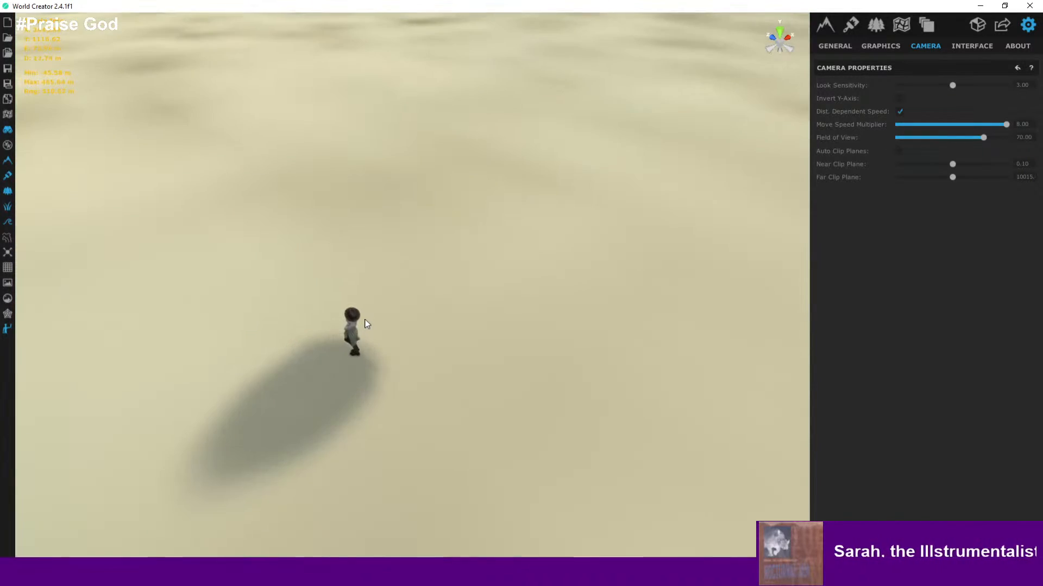
scroll(366, 324, "up", 3)
right_click_drag(371, 333, 357, 280)
scroll(354, 301, "down", 4)
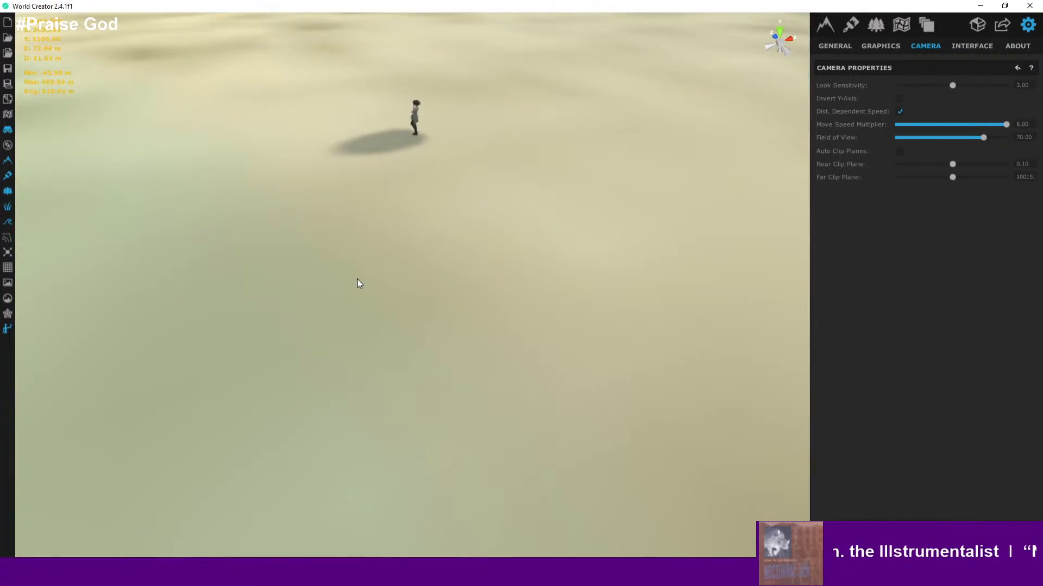
scroll(358, 249, "down", 8)
right_click_drag(359, 234, 308, 178)
scroll(305, 165, "down", 2)
middle_click_drag(302, 158, 401, 426)
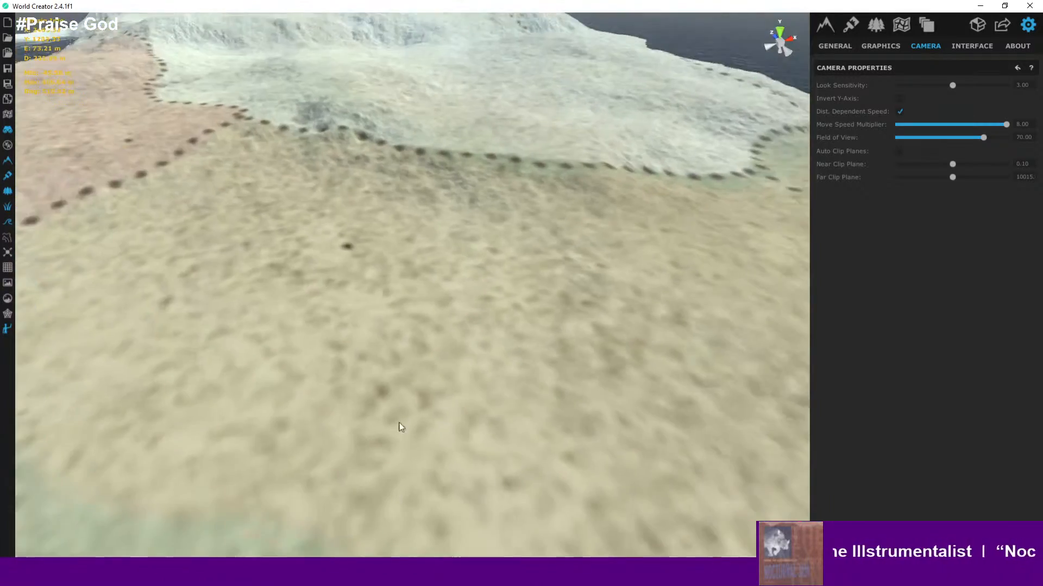
scroll(400, 425, "down", 5)
scroll(304, 163, "up", 3)
scroll(373, 291, "down", 5)
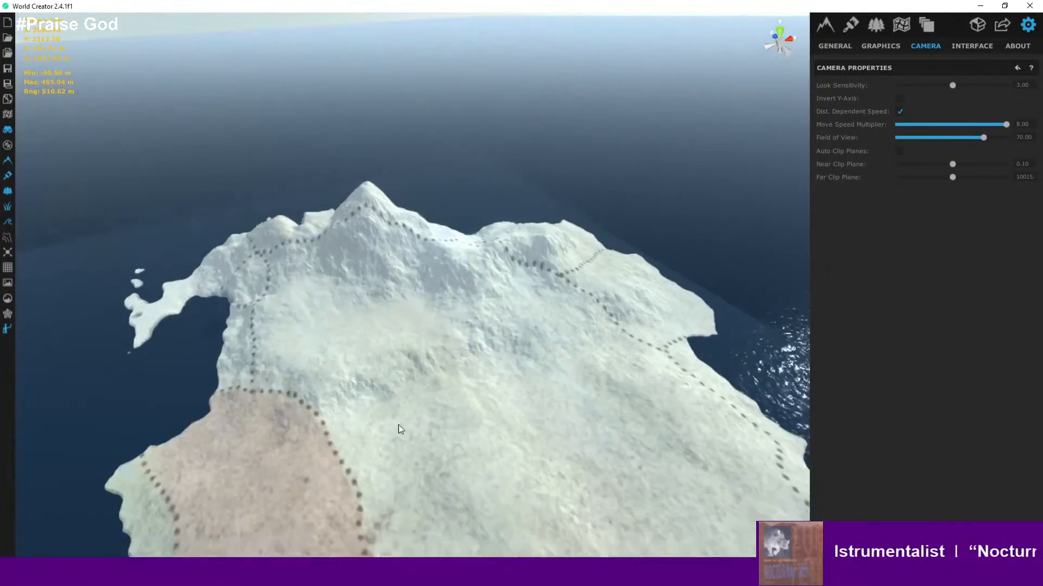
- Return to the terrain filter layers and inspect the northern mountain up close
left_click(827, 25)
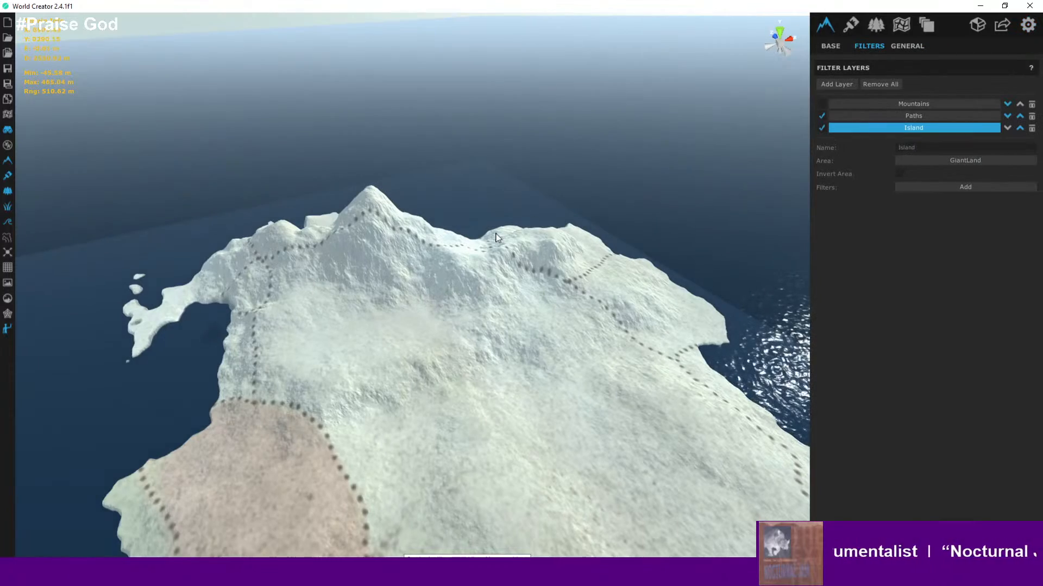
scroll(495, 238, "up", 5)
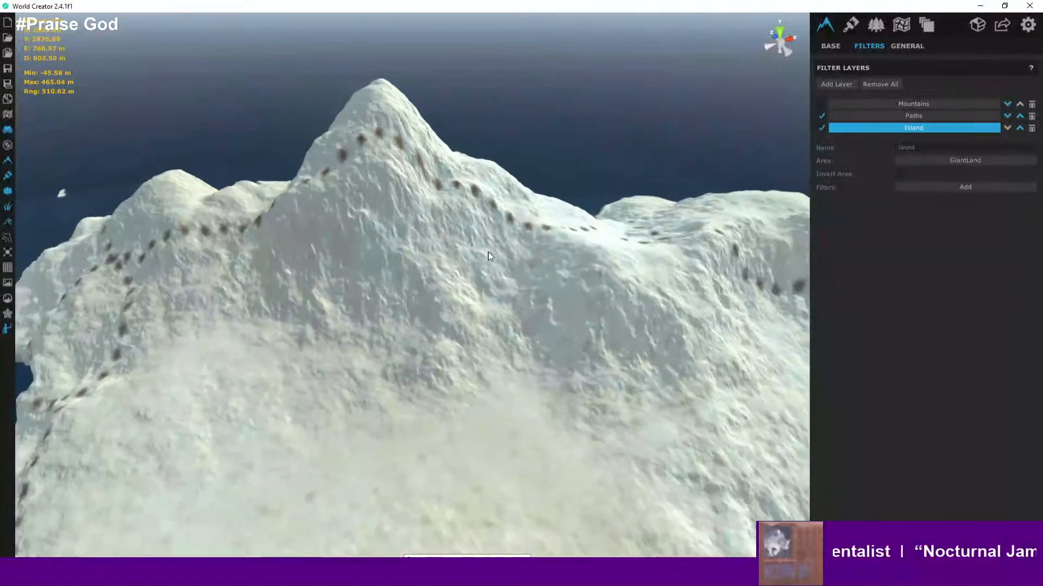
right_click_drag(487, 252, 575, 244)
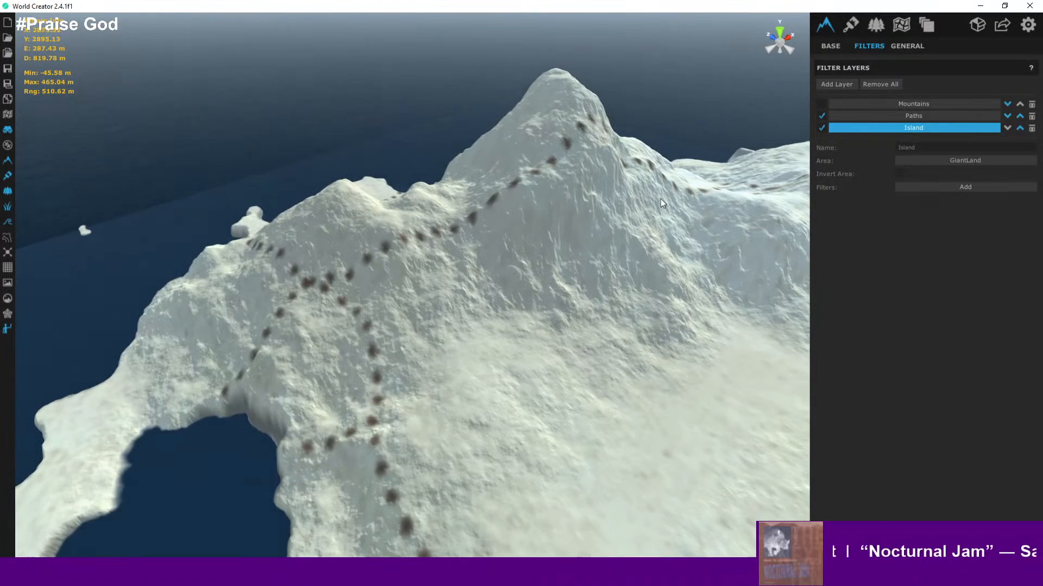
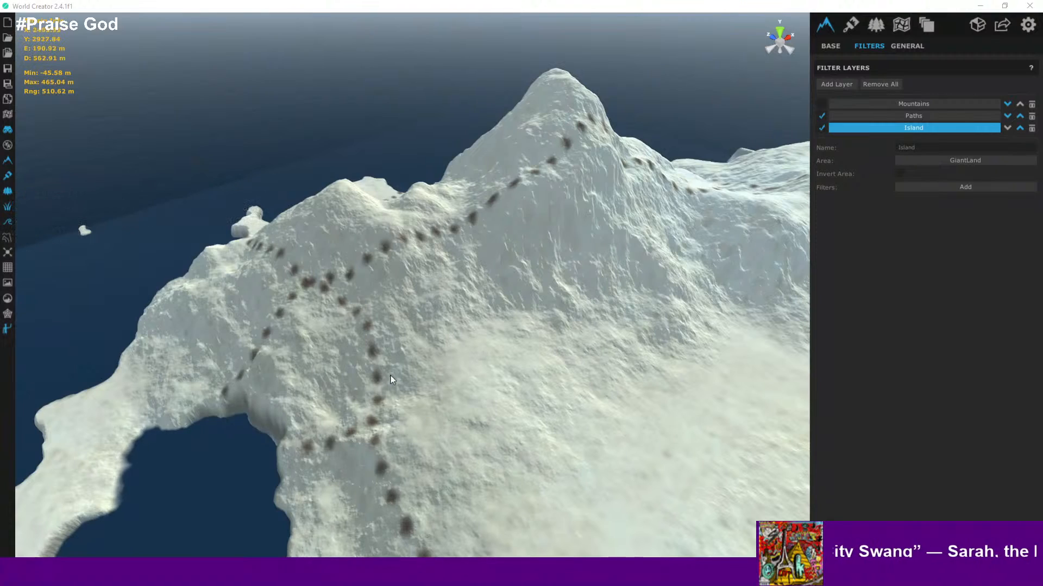
- Orbit and zoom around the northern mountain and its surrounding regions to inspect the Island layer terrain
right_click_drag(382, 318, 578, 344)
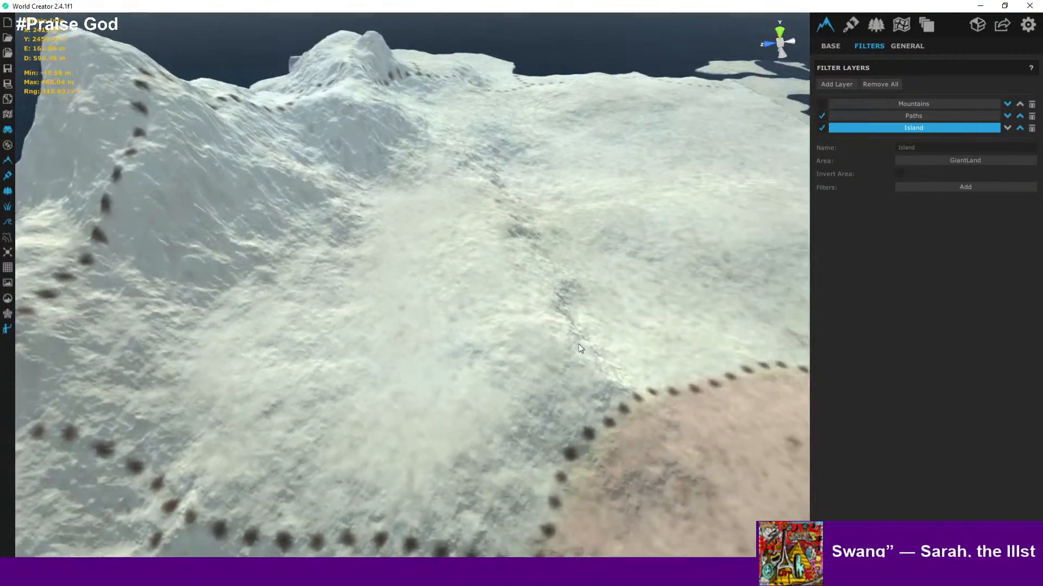
scroll(515, 353, "down", 5)
scroll(481, 286, "up", 5)
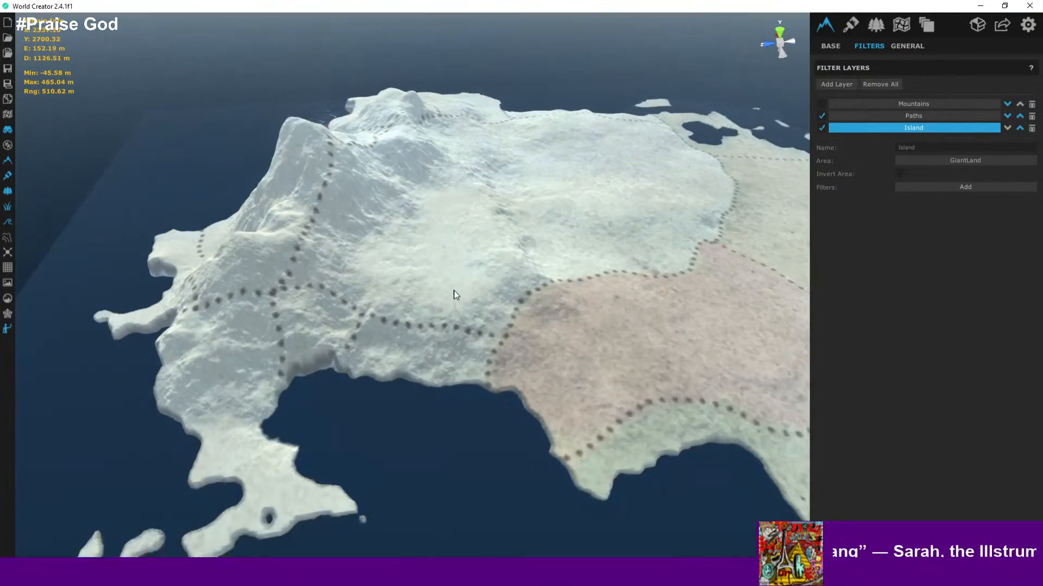
right_click_drag(512, 330, 406, 312)
scroll(405, 312, "down", 4)
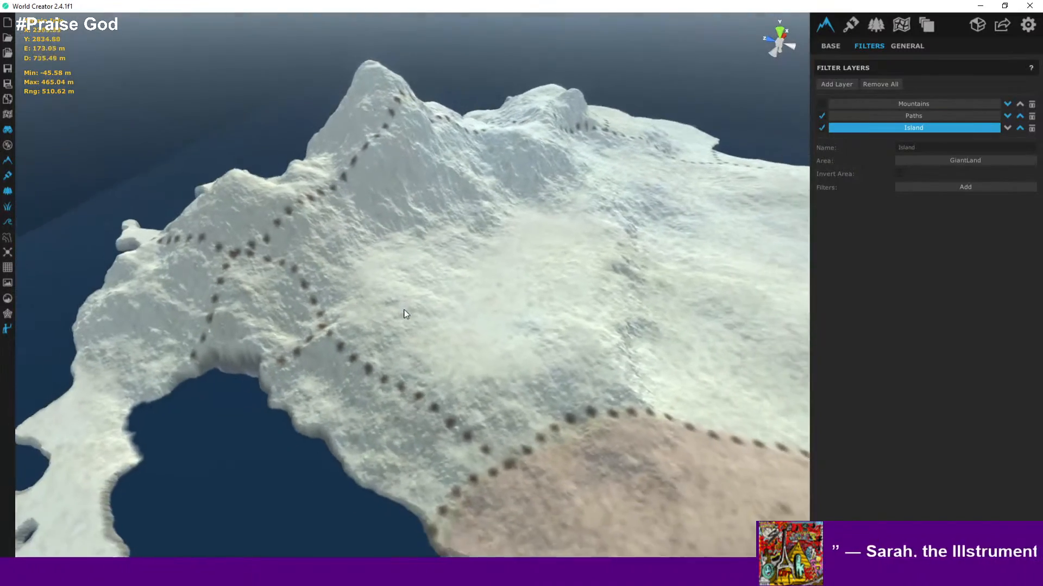
middle_click_drag(396, 321, 330, 298)
scroll(360, 326, "up", 5)
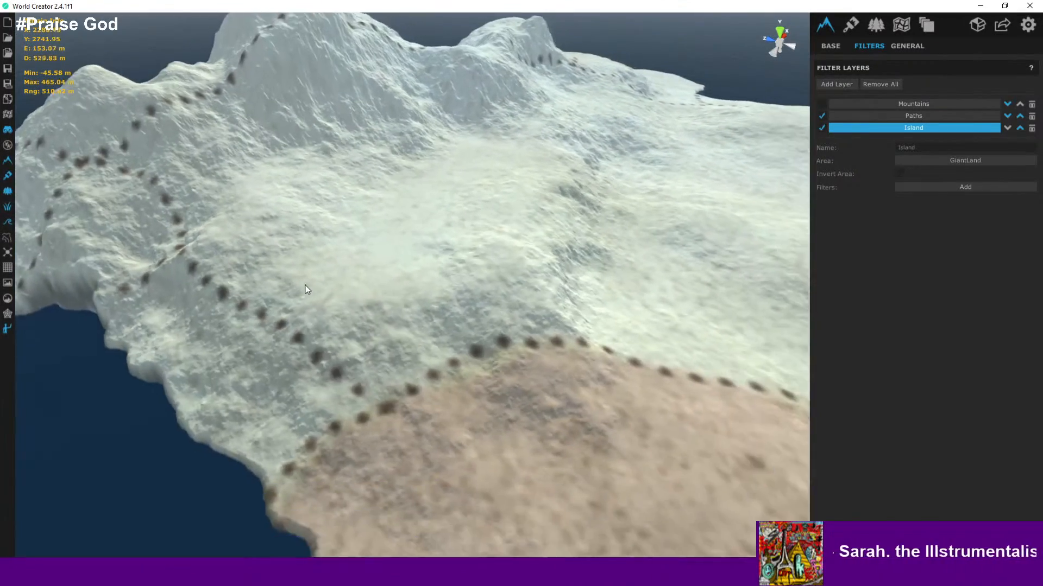
scroll(255, 276, "down", 4)
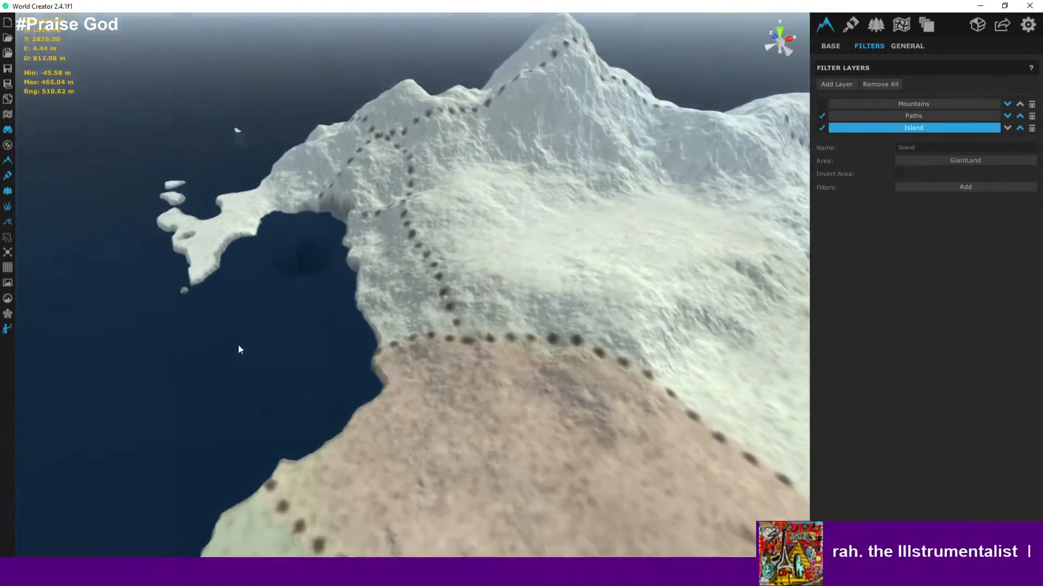
scroll(238, 344, "up", 5)
scroll(358, 301, "down", 5)
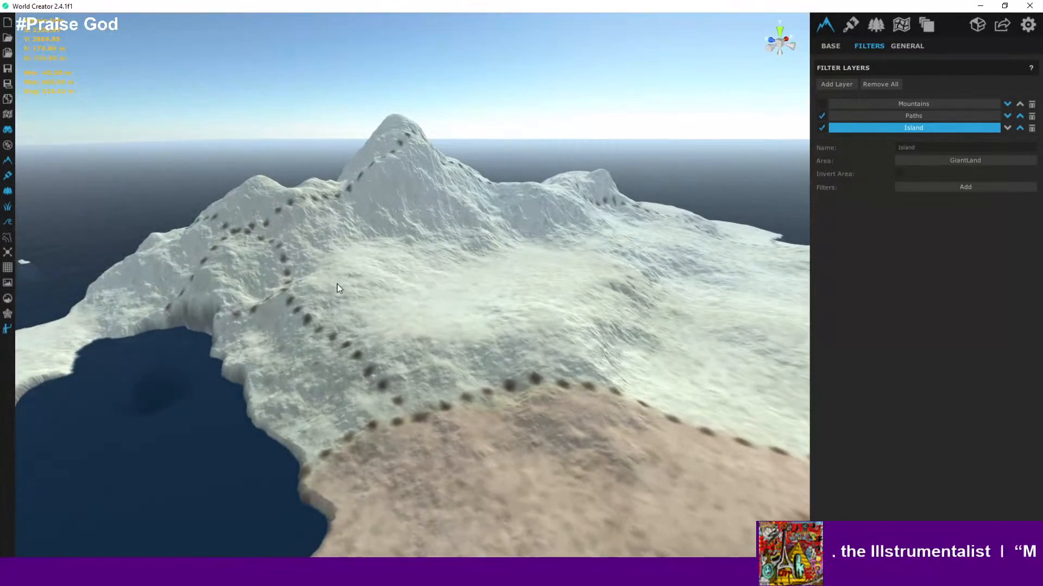
- Add a Ridged filter to the Island layer, previewing the other ridge filters, and set its General Strength to 78.93
left_click(943, 186)
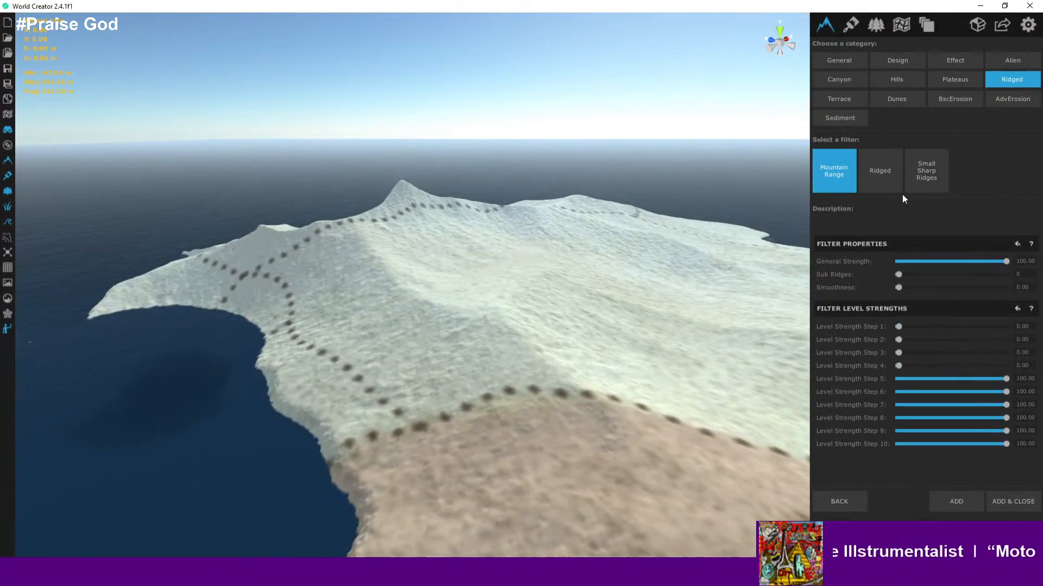
left_click(933, 178)
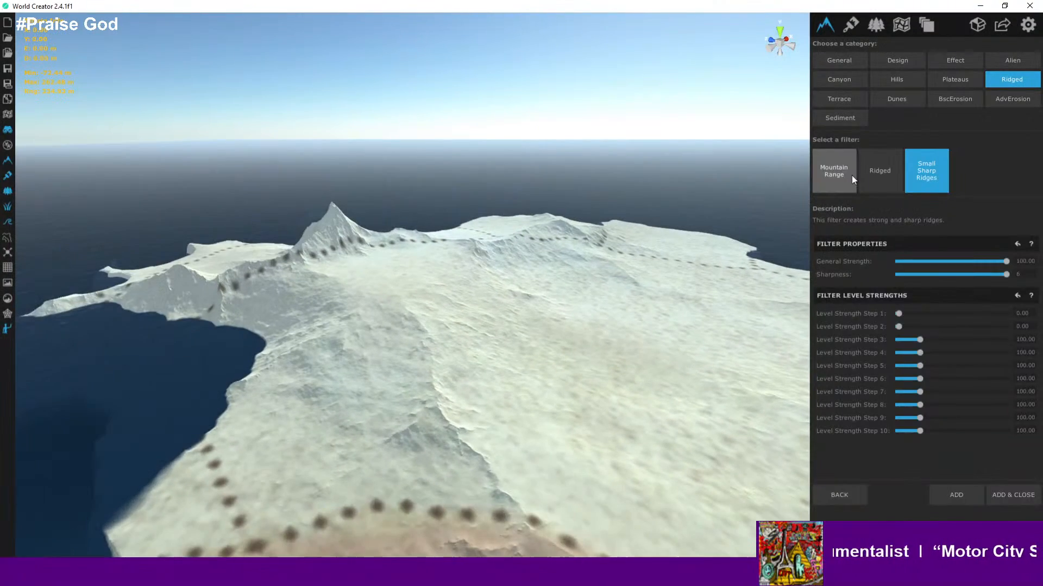
left_click(843, 178)
left_click(874, 178)
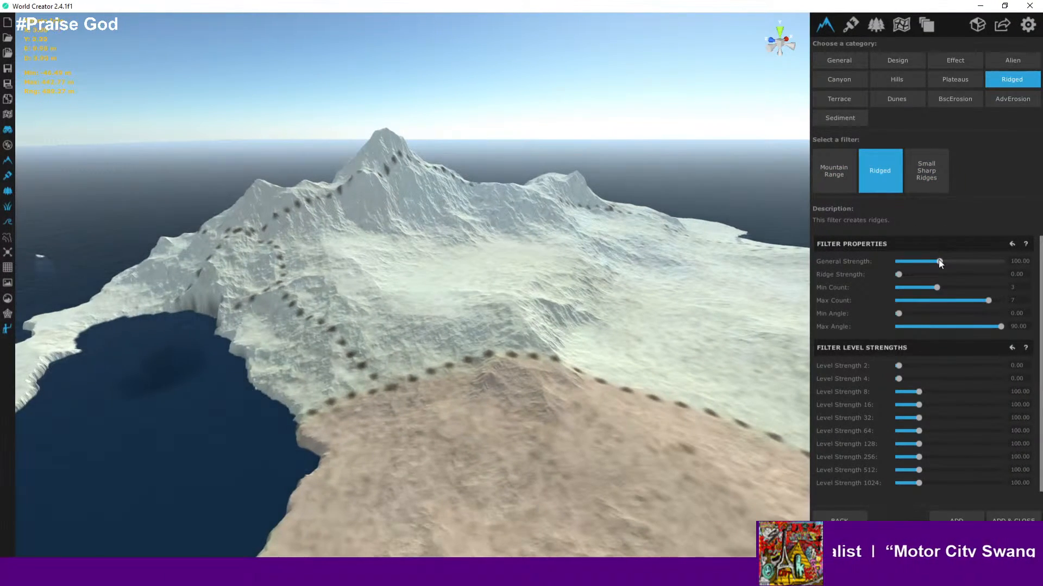
mouse_move(940, 262)
left_mouse_down()
mouse_move(929, 261)
mouse_move(979, 270)
mouse_move(930, 271)
left_mouse_up()
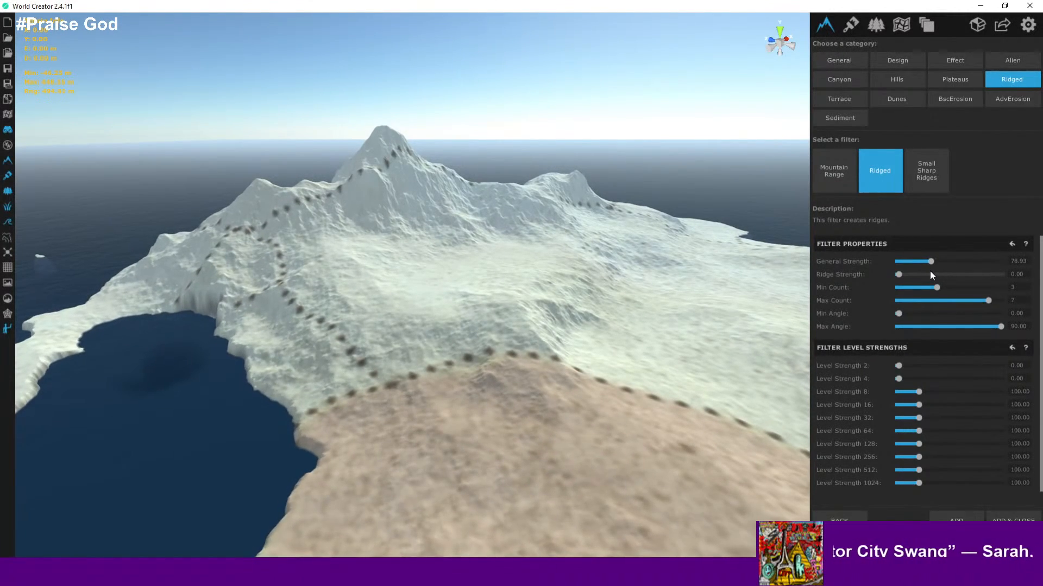
- Orbit and zoom around the whole island to inspect the effect of the Ridged filter
right_click_drag(520, 349, 455, 325)
scroll(427, 311, "down", 5)
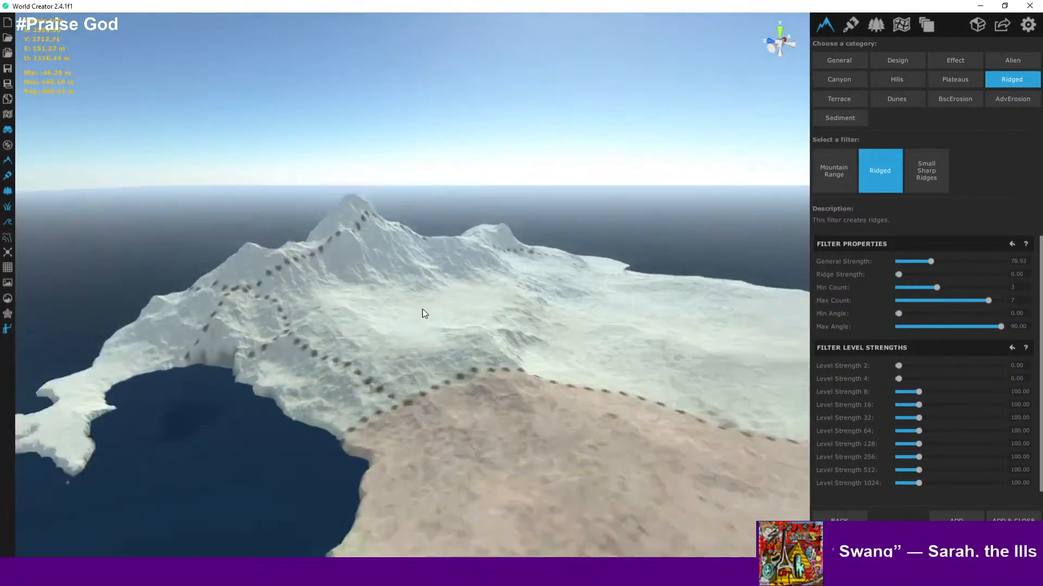
right_click_drag(524, 317, 677, 300)
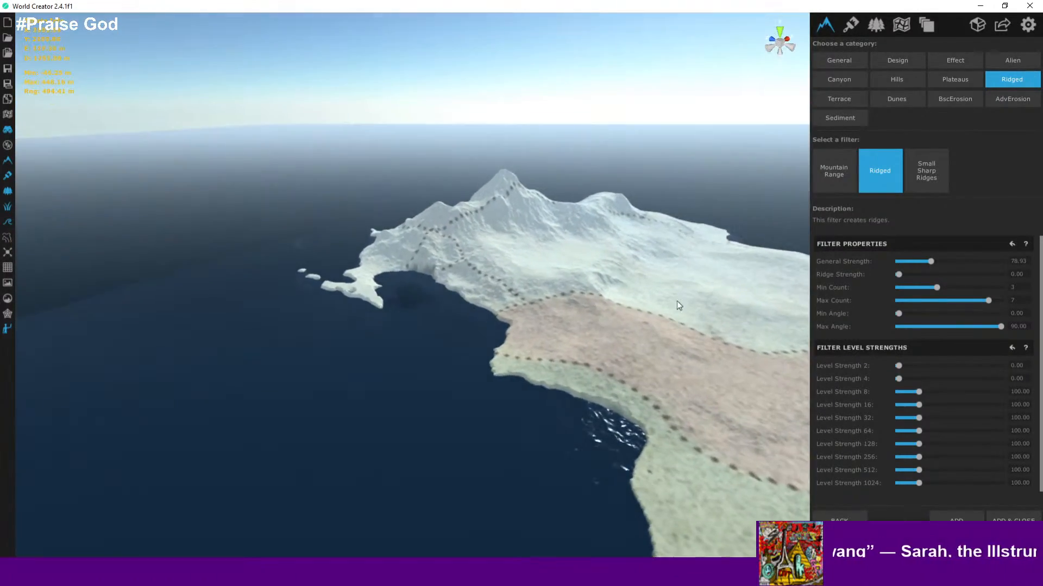
middle_click_drag(676, 301, 462, 394)
middle_click_drag(561, 329, 434, 258)
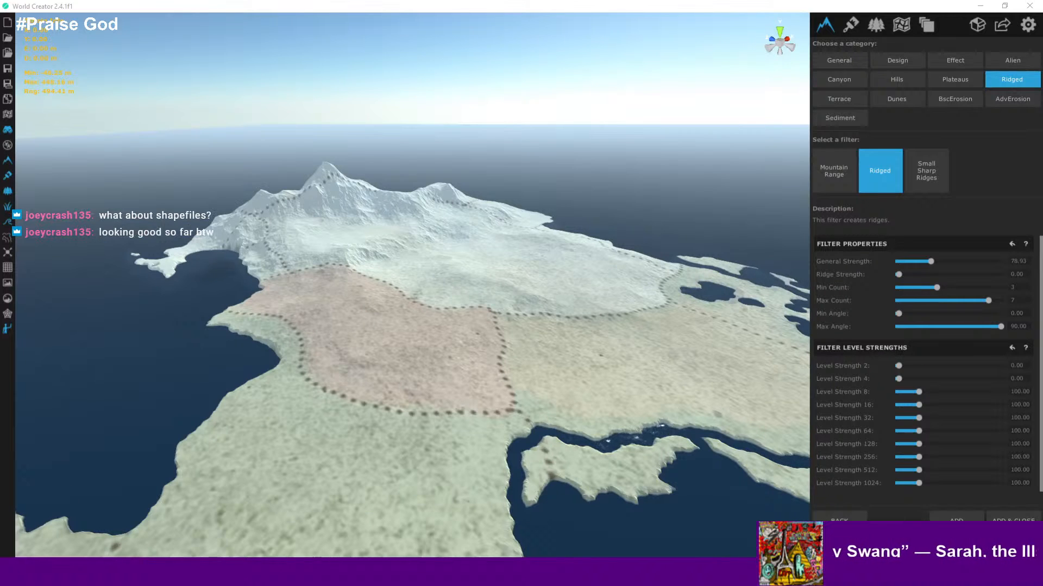
left_click_drag(416, 378, 375, 242)
scroll(258, 264, "up", 2)
scroll(258, 264, "up", 1)
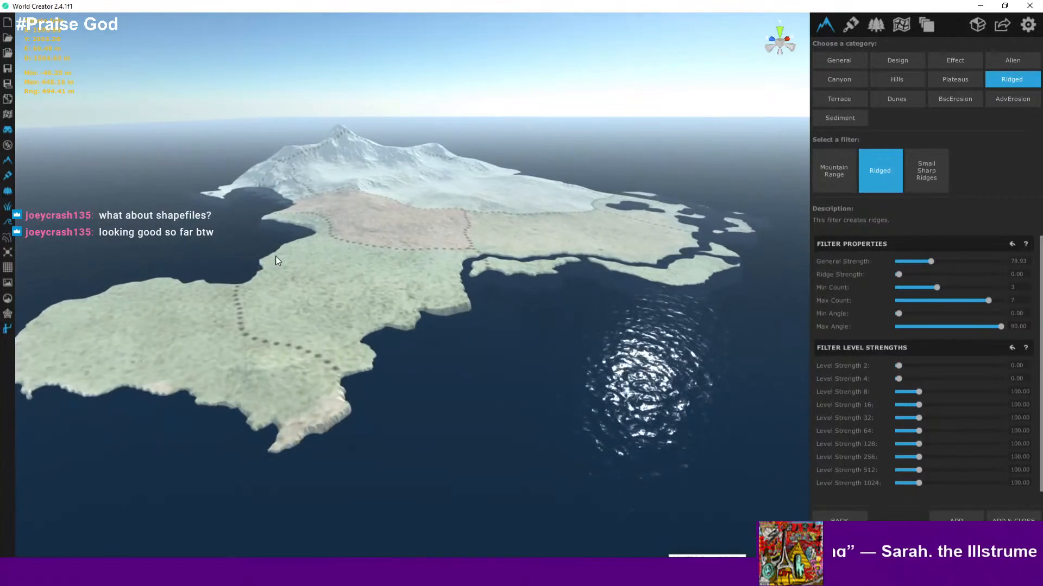
left_click_drag(275, 256, 261, 351)
scroll(258, 358, "down", 1)
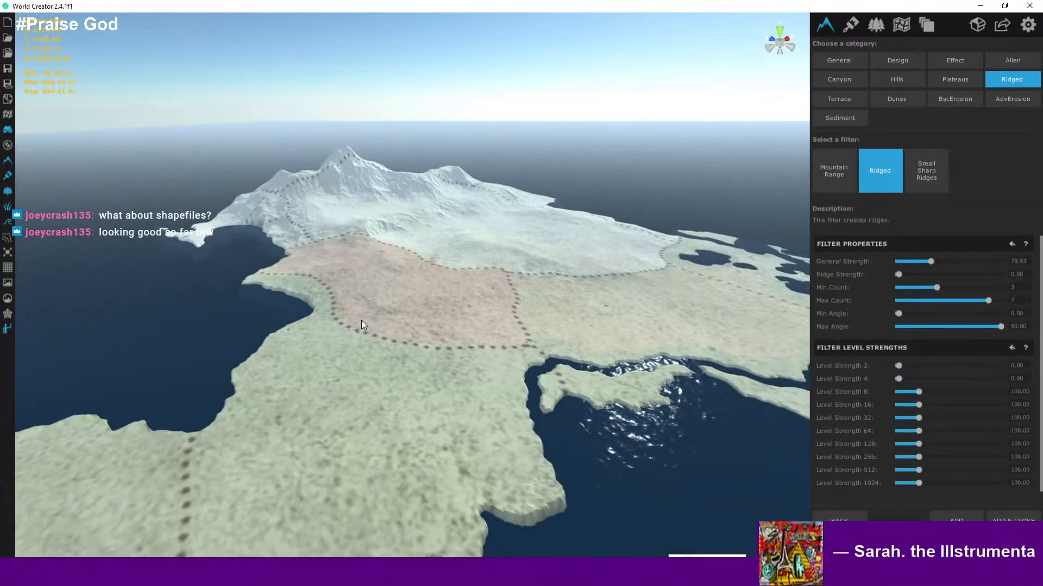
scroll(361, 314, "down", 2)
scroll(380, 292, "down", 2)
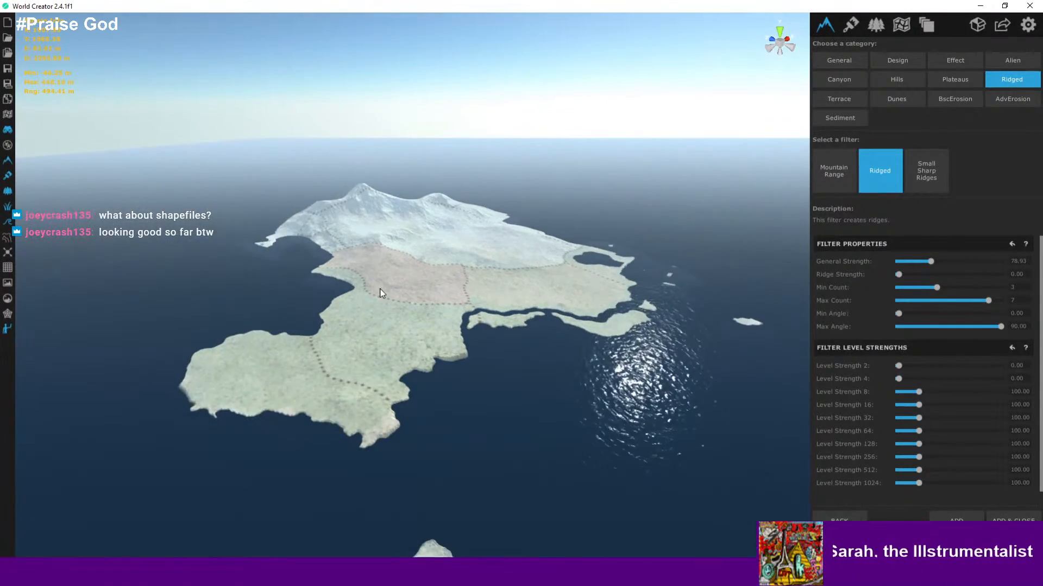
scroll(388, 273, "up", 2)
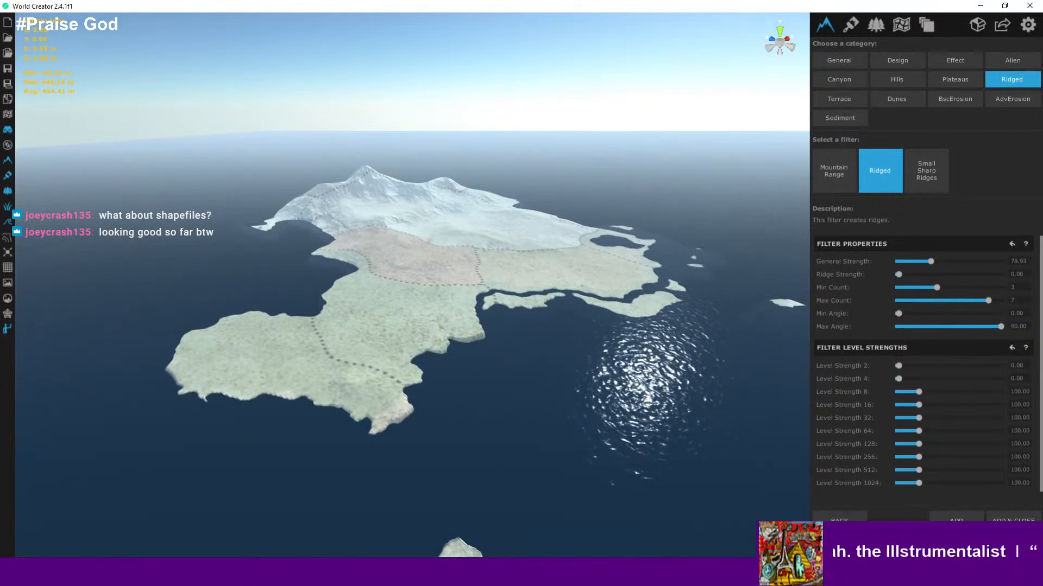
- Switch to the Wonderdraft map for reference, then return and zoom in on the island's mountain
left_click(576, 571)
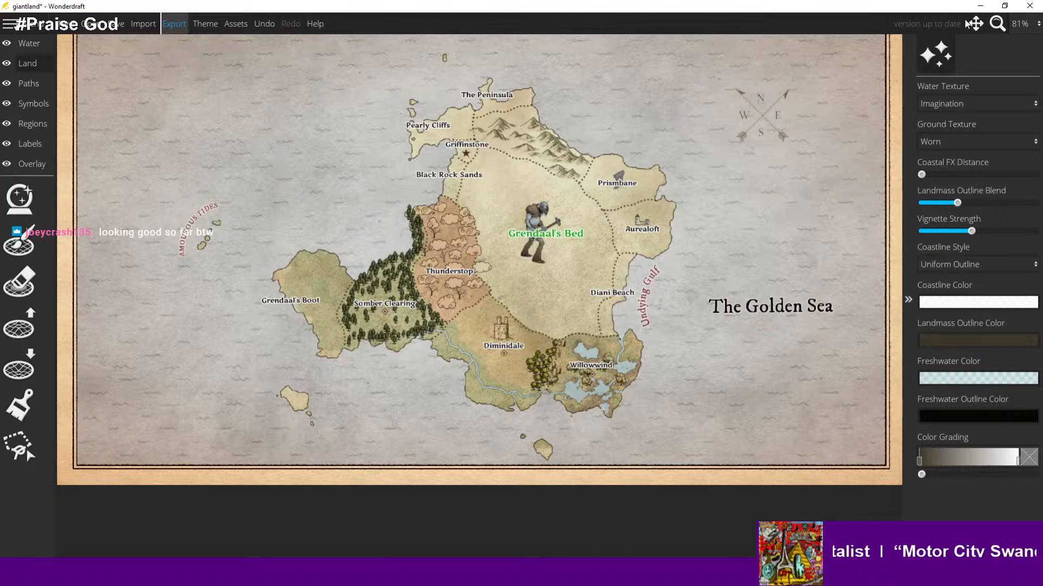
left_click(980, 6)
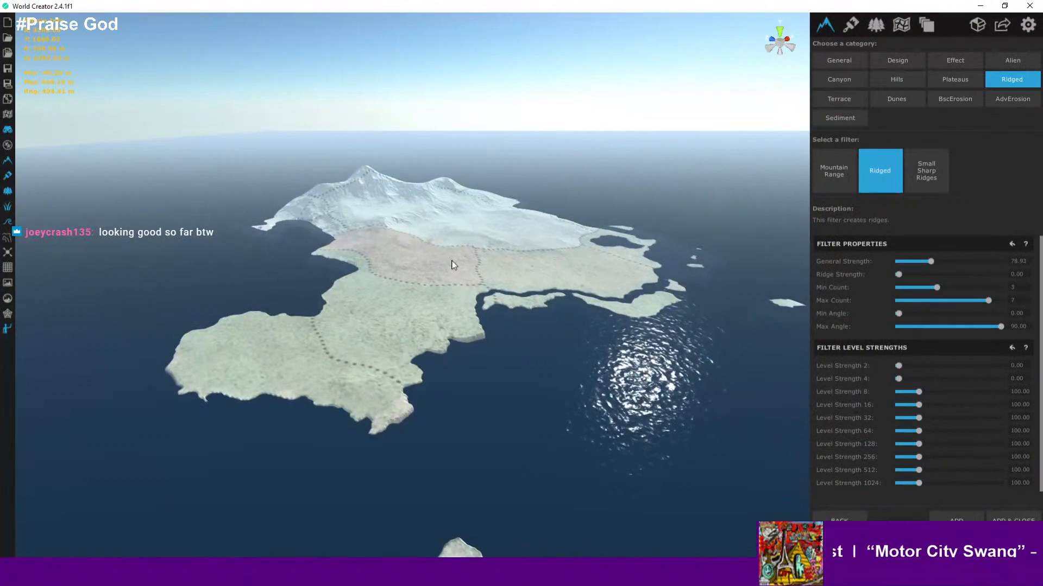
scroll(419, 266, "up", 5)
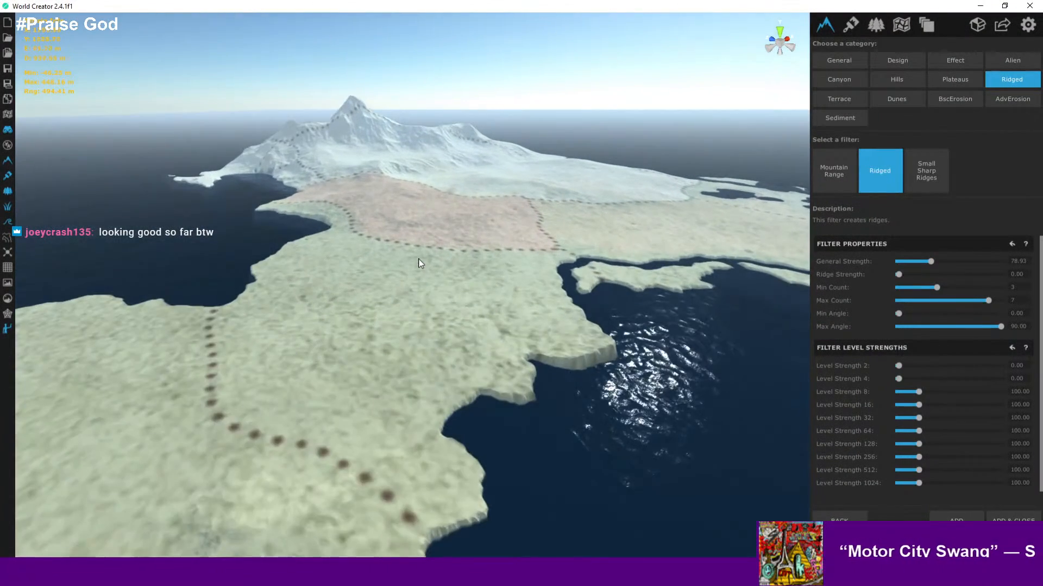
scroll(420, 263, "up", 2)
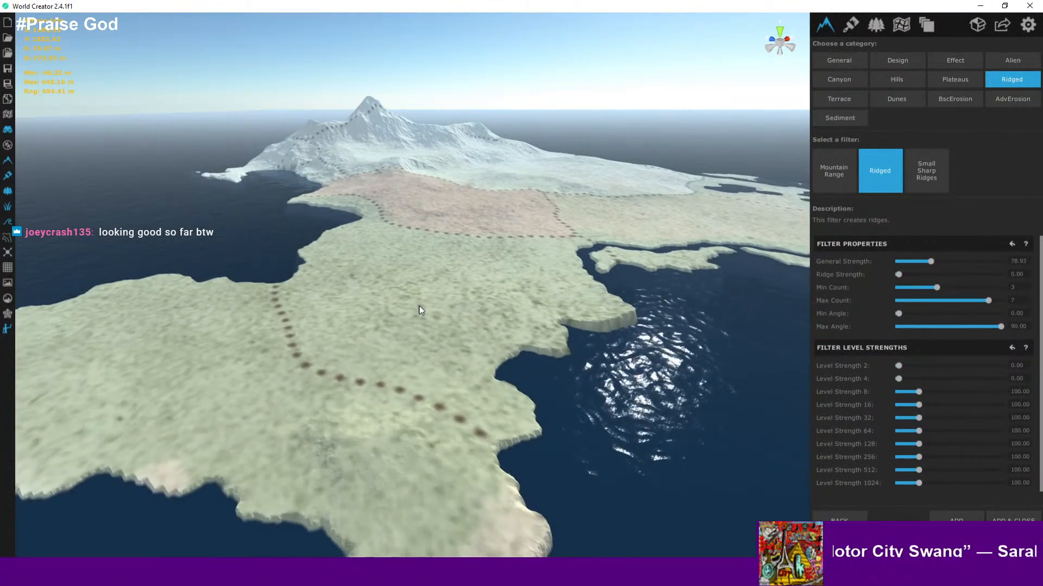
left_click_drag(419, 306, 593, 405)
left_click_drag(472, 167, 484, 345)
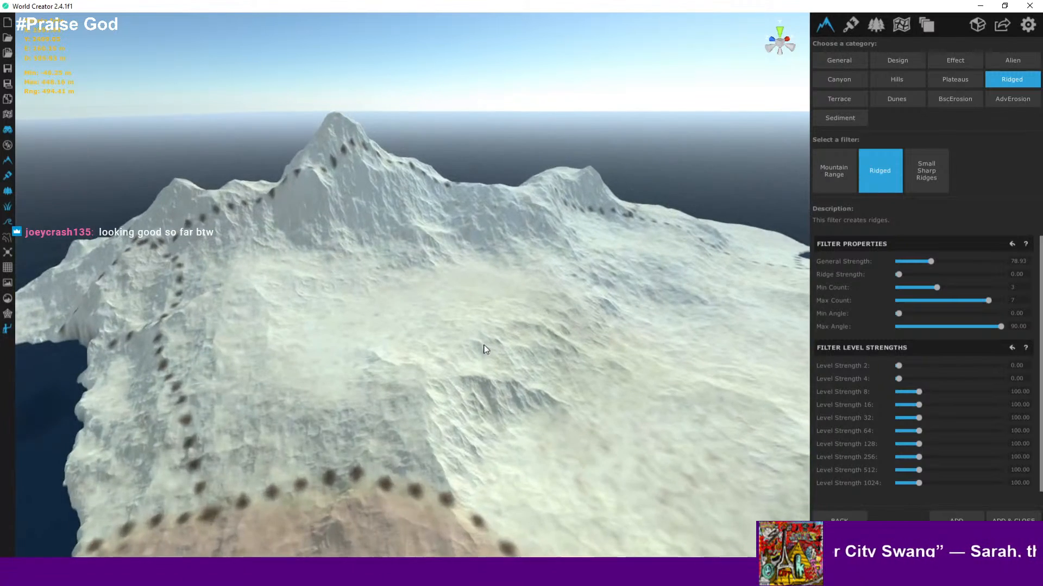
- Switch to the browser and study the Trinidad and Tobago elevation map for reference
key("alt+Tab")
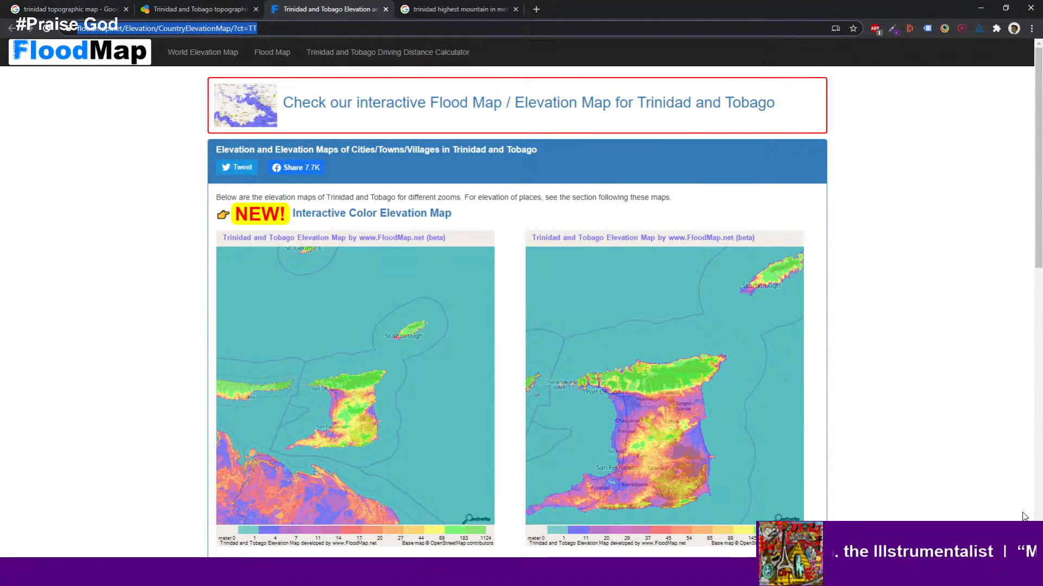
scroll(868, 419, "down", 2)
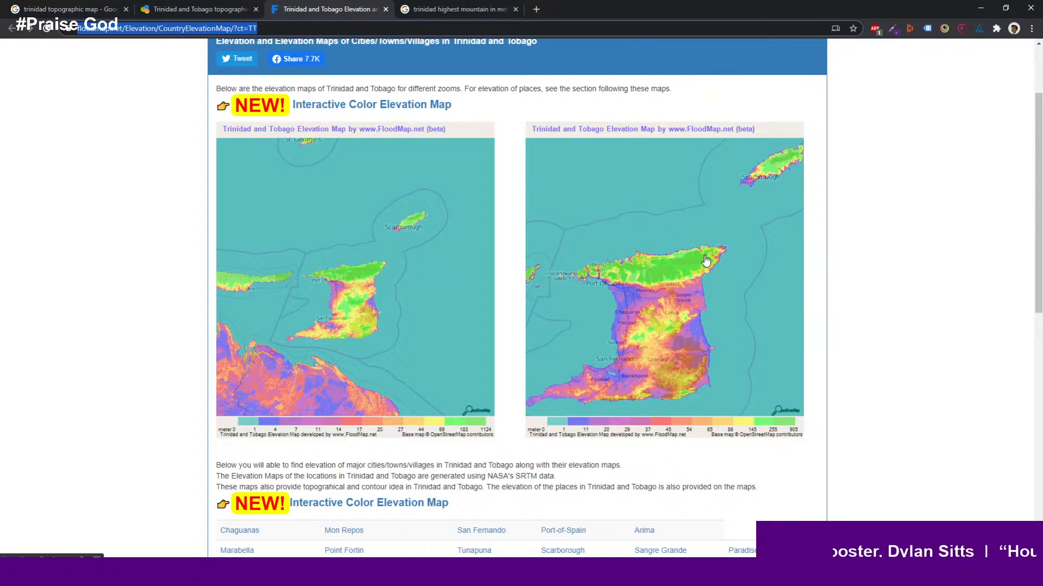
left_click_drag(846, 4, 0, 169)
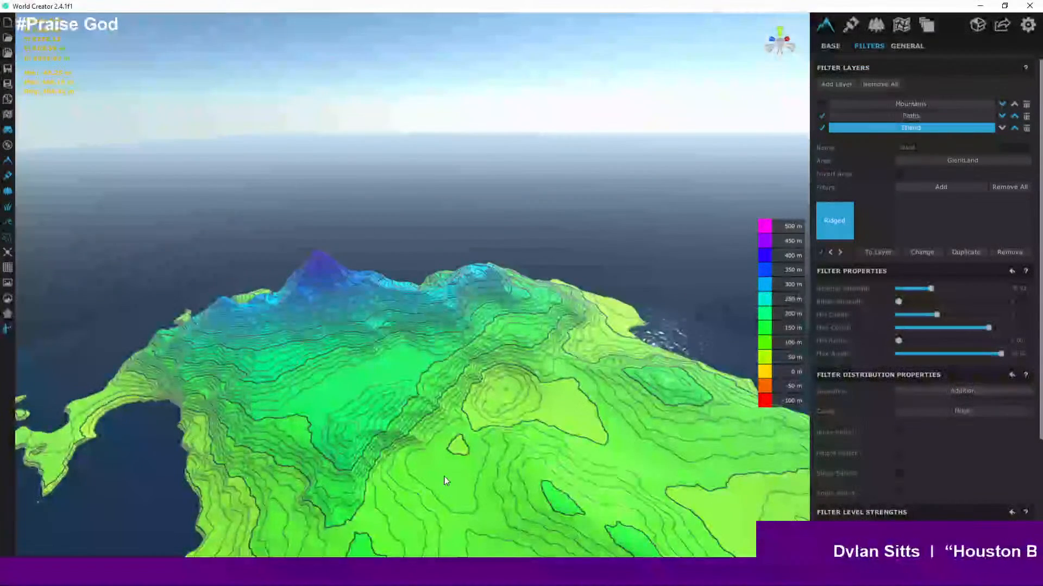
- Zoom across the central plains and the whole island in the elevation contour view
right_click_drag(445, 480, 452, 492)
scroll(480, 429, "up", 7)
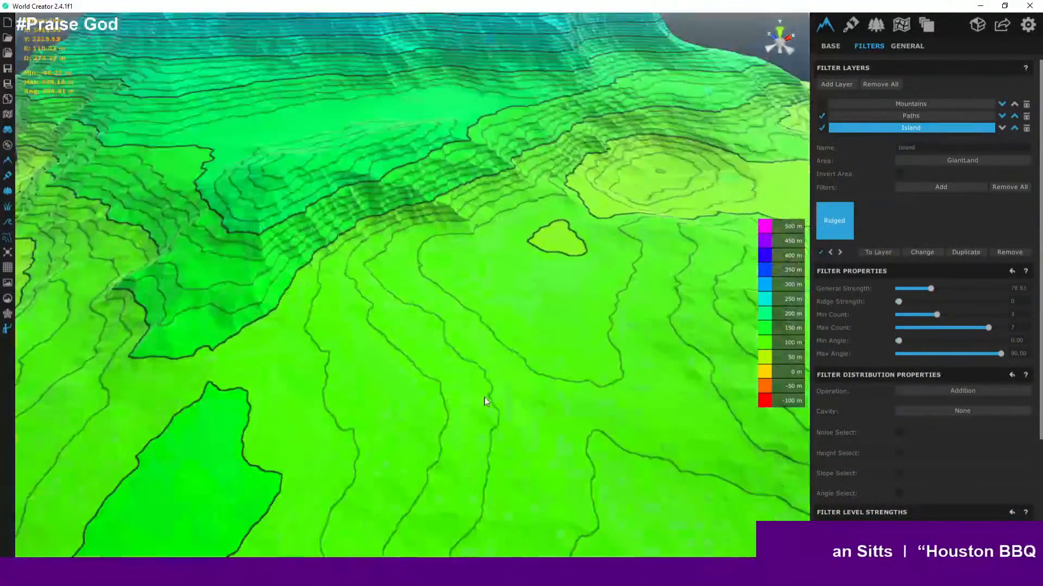
scroll(472, 386, "down", 2)
scroll(468, 249, "down", 8)
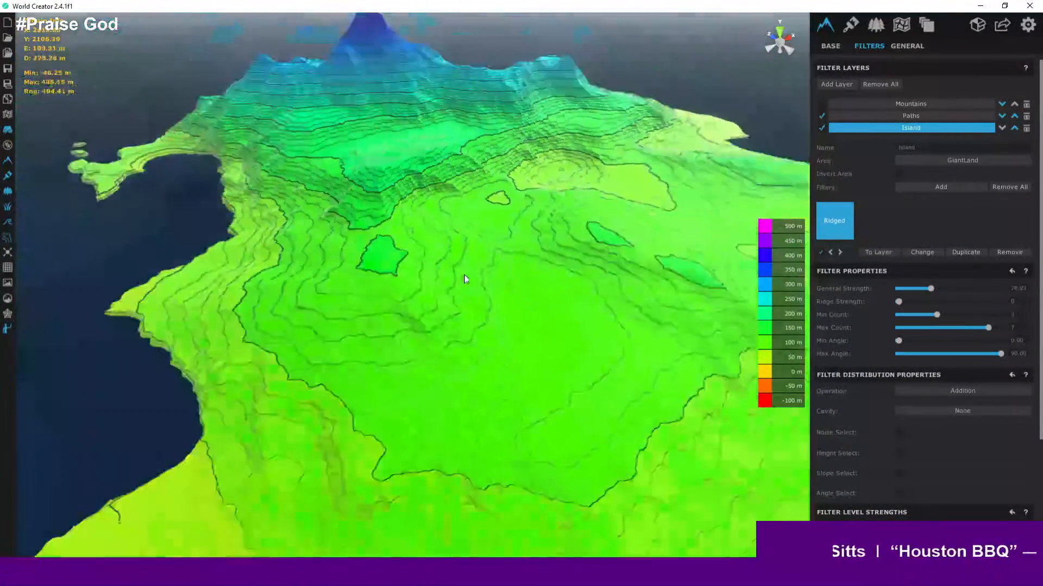
scroll(448, 250, "down", 5)
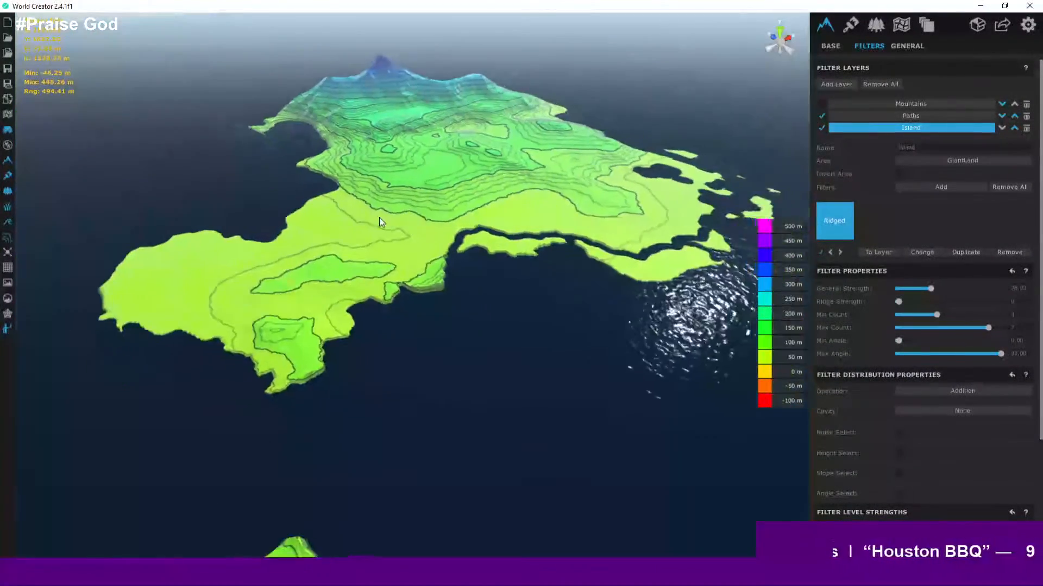
scroll(376, 252, "up", 2)
middle_click_drag(228, 323, 230, 353)
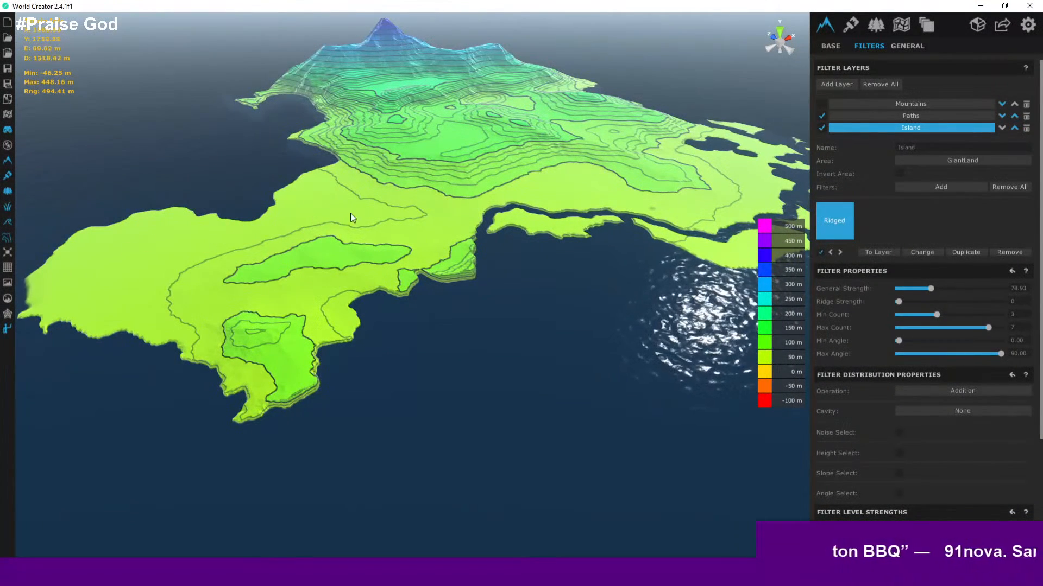
- Orbit and zoom along the southeastern coastline and bays to inspect their heights and shapes
middle_click_drag(455, 268, 190, 275)
middle_click_drag(497, 318, 422, 300)
scroll(422, 301, "up", 3)
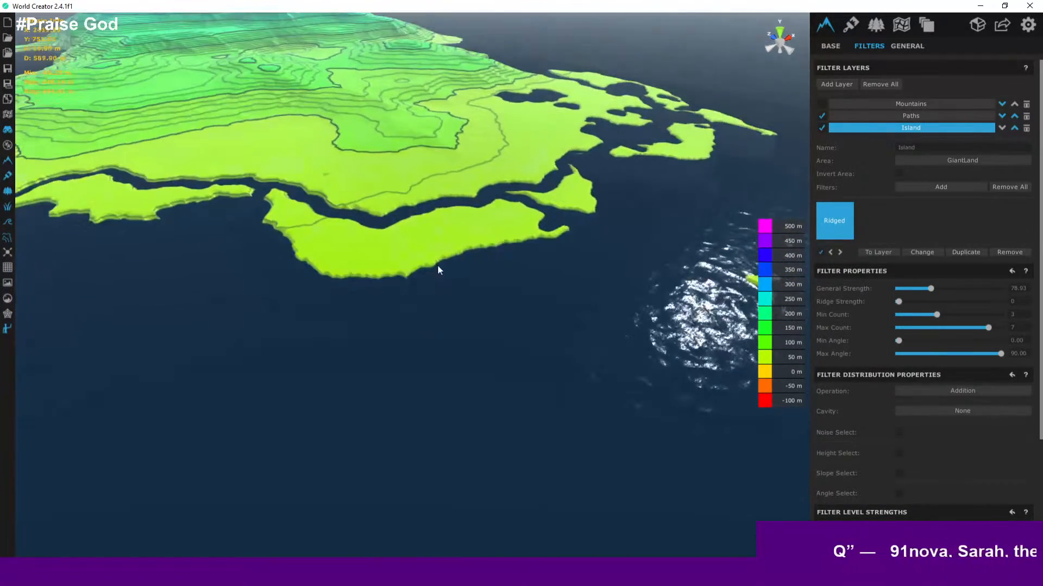
scroll(449, 275, "up", 2)
middle_click_drag(571, 228, 388, 426)
scroll(449, 274, "up", 3)
scroll(423, 277, "up", 3)
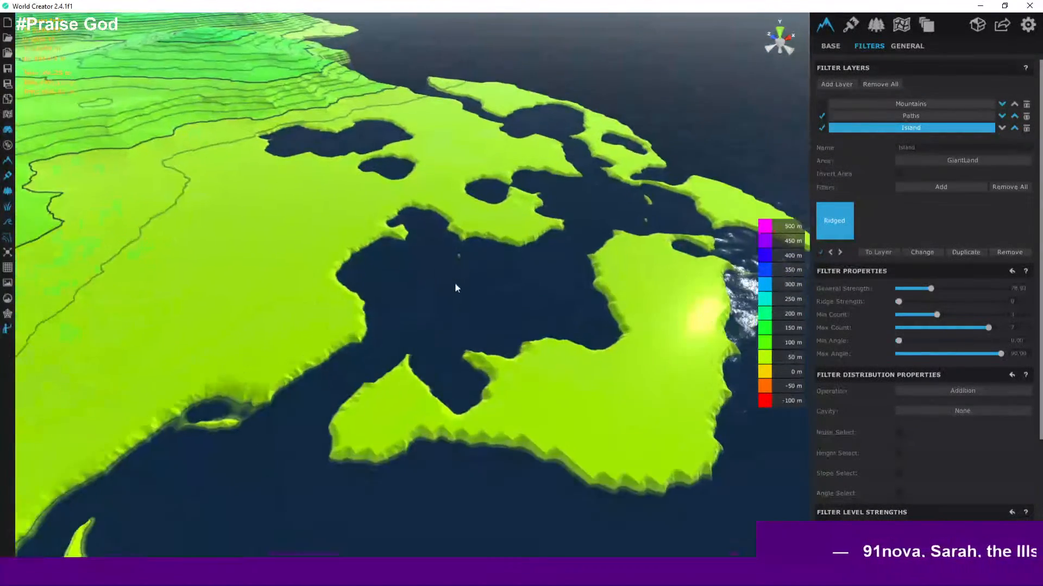
scroll(454, 282, "up", 2)
middle_click_drag(434, 250, 452, 320)
scroll(376, 295, "up", 3)
scroll(458, 304, "up", 3)
scroll(452, 320, "up", 3)
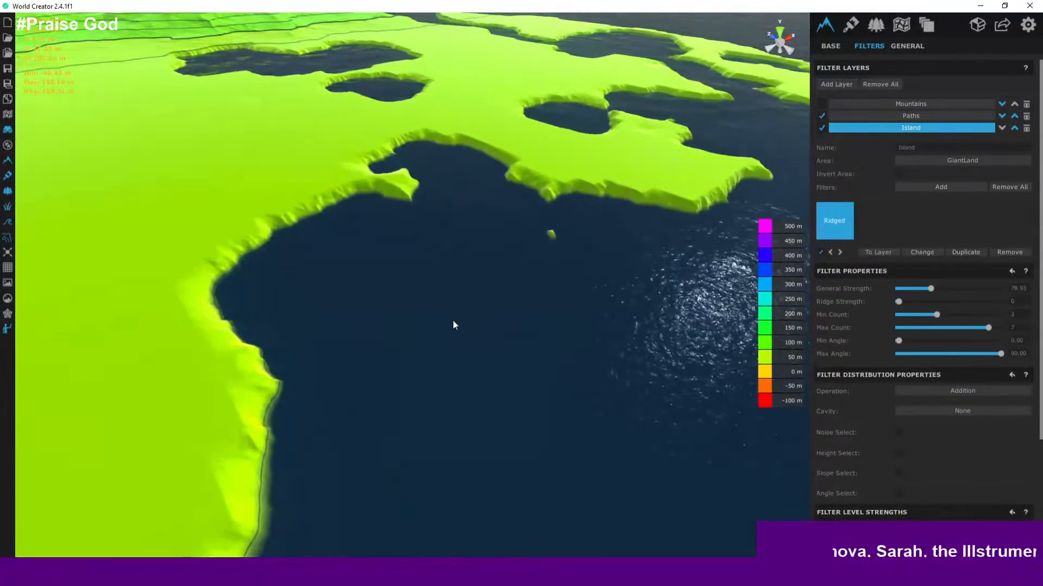
scroll(549, 196, "down", 5)
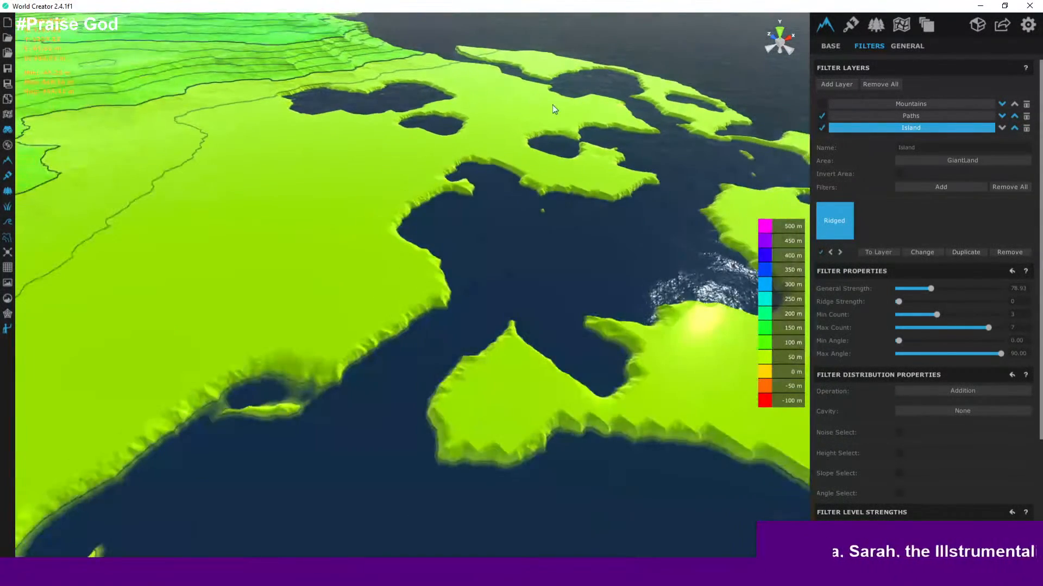
scroll(550, 145, "down", 3)
scroll(581, 192, "down", 10)
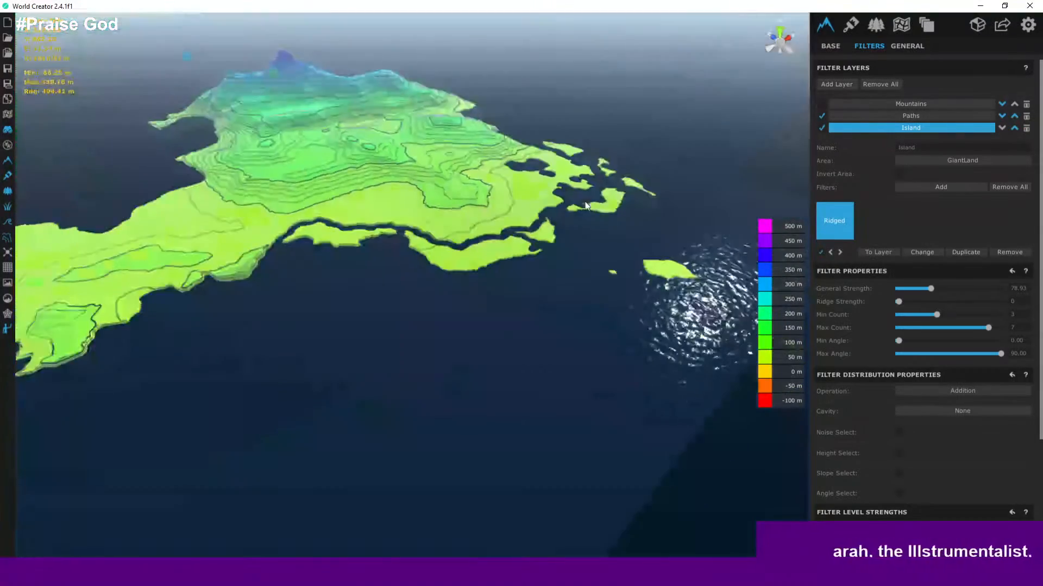
scroll(636, 286, "up", 2)
middle_click_drag(402, 272, 548, 252)
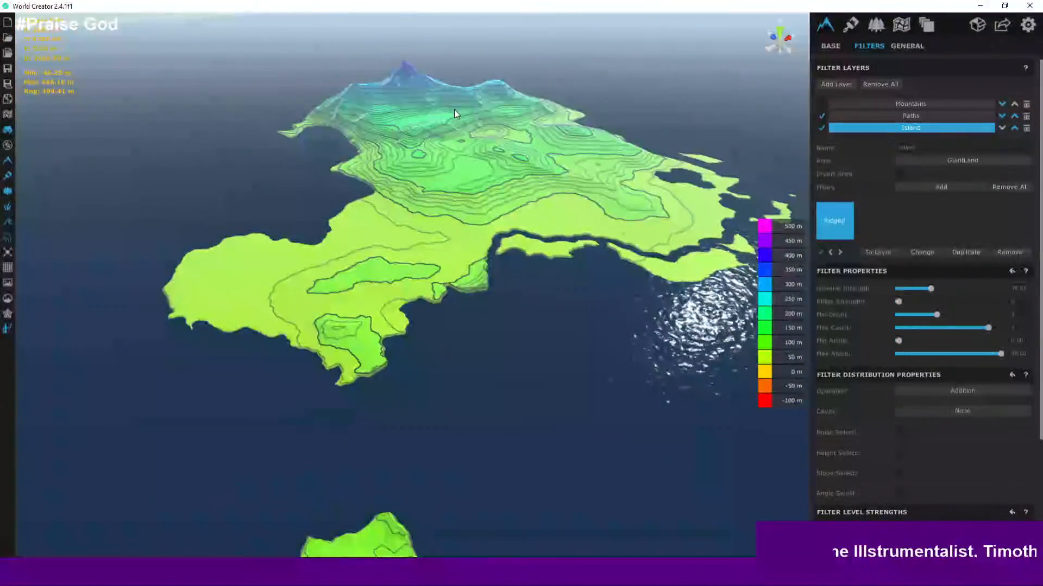
- Zoom and orbit across the island and its central mountain in the elevation contour view
scroll(389, 120, "up", 3)
scroll(416, 156, "up", 3)
scroll(496, 212, "down", 5)
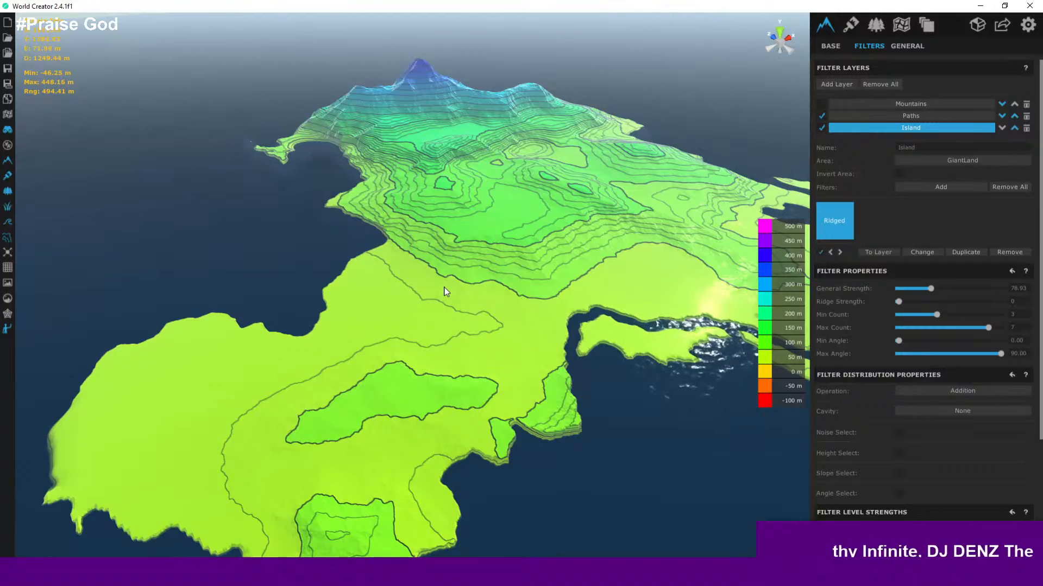
scroll(430, 207, "down", 2)
scroll(432, 201, "down", 2)
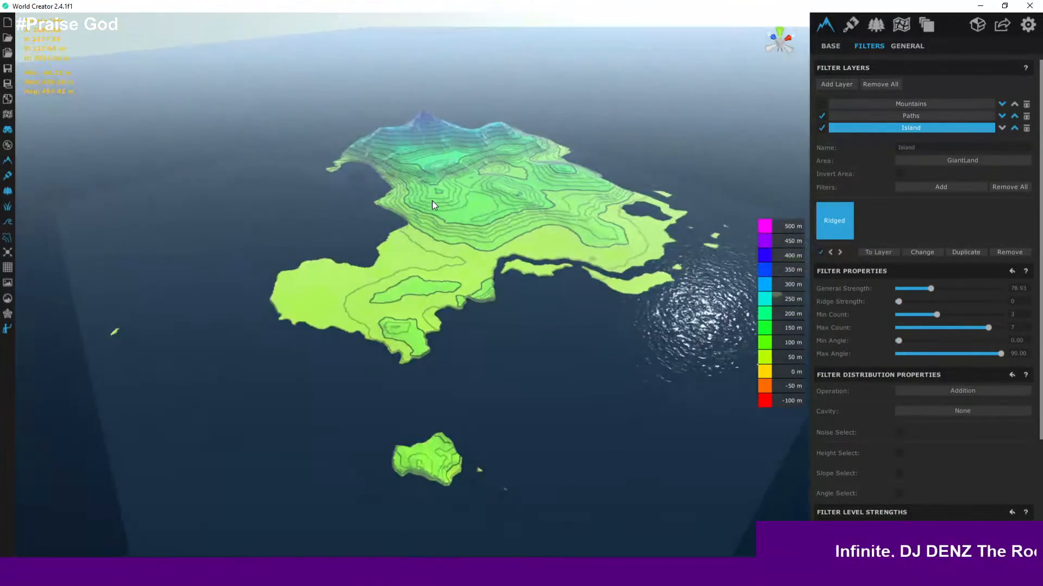
scroll(434, 206, "up", 6)
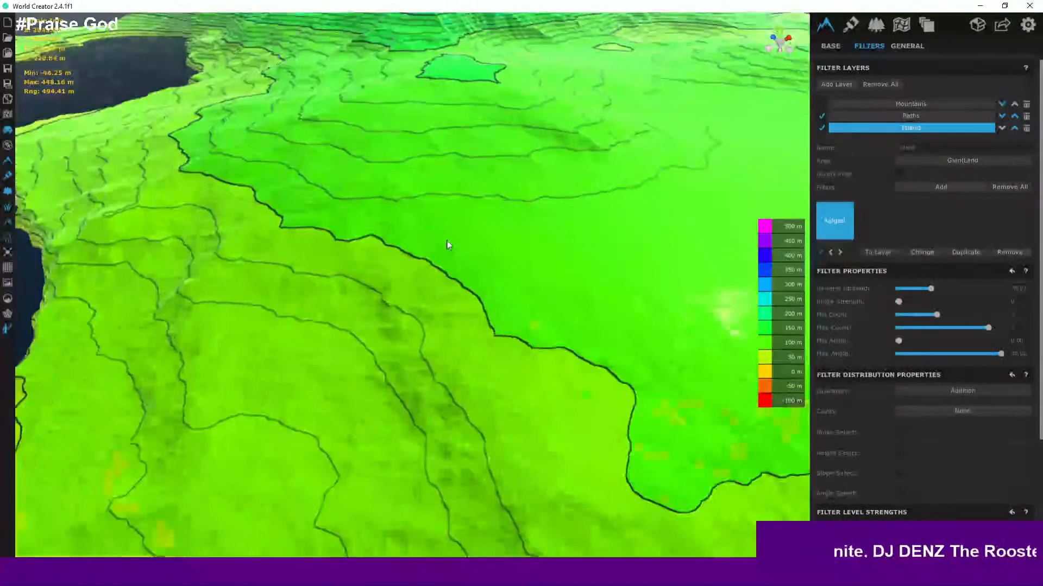
scroll(481, 218, "down", 3)
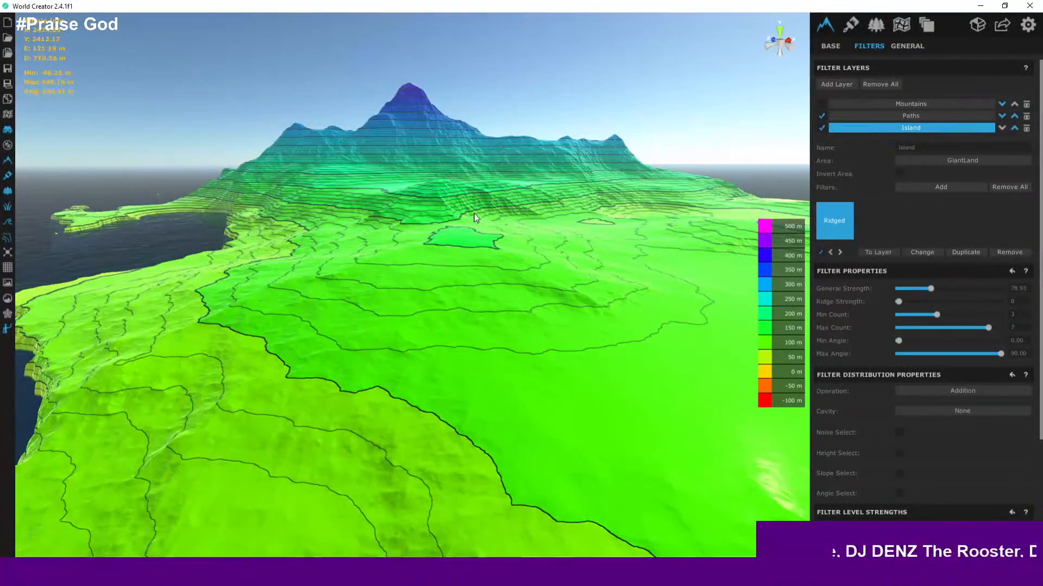
scroll(509, 220, "up", 3)
right_click_drag(529, 234, 513, 274)
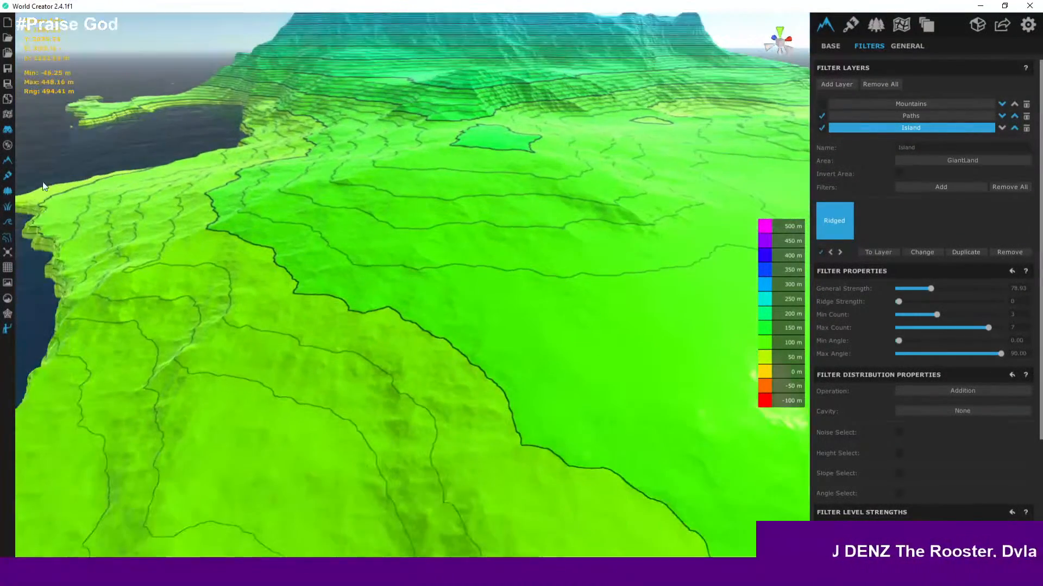
- Switch the viewport back to the textured terrain view and inspect the snowy mountain peak up close
left_click(10, 239)
right_click_drag(360, 124, 415, 193)
middle_click_drag(416, 193, 412, 342)
scroll(452, 315, "down", 5)
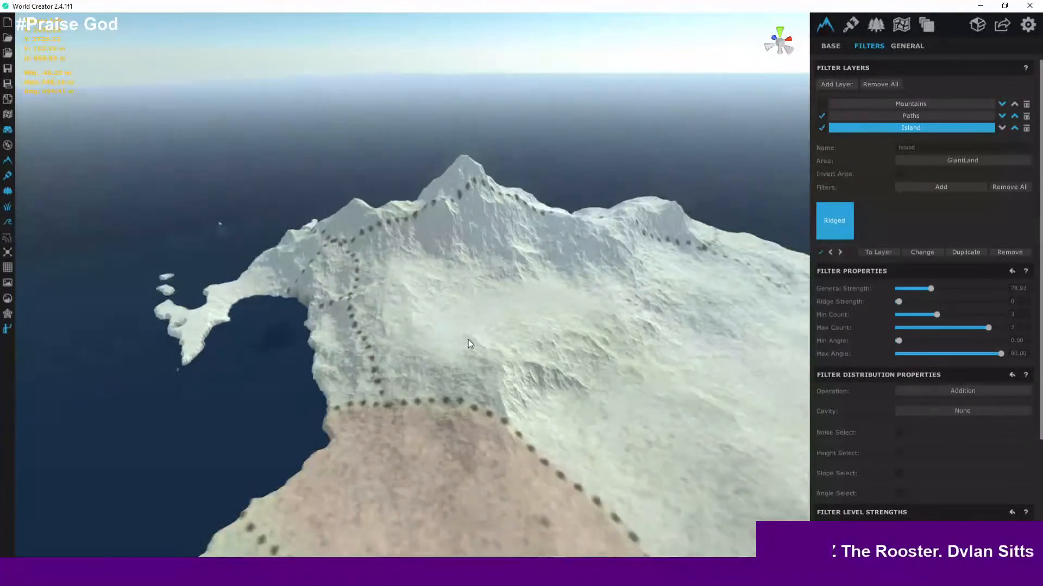
middle_click_drag(579, 430, 343, 286)
scroll(356, 201, "down", 5)
scroll(356, 217, "up", 4)
scroll(400, 247, "up", 4)
middle_click_drag(401, 246, 393, 267)
scroll(486, 293, "up", 1)
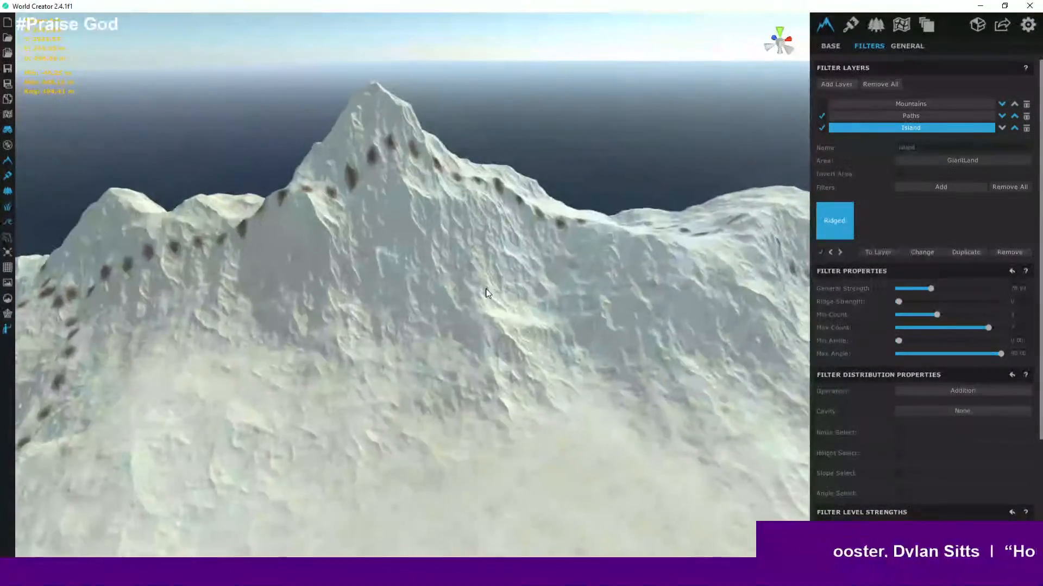
scroll(497, 299, "down", 2)
middle_click_drag(496, 292, 407, 241)
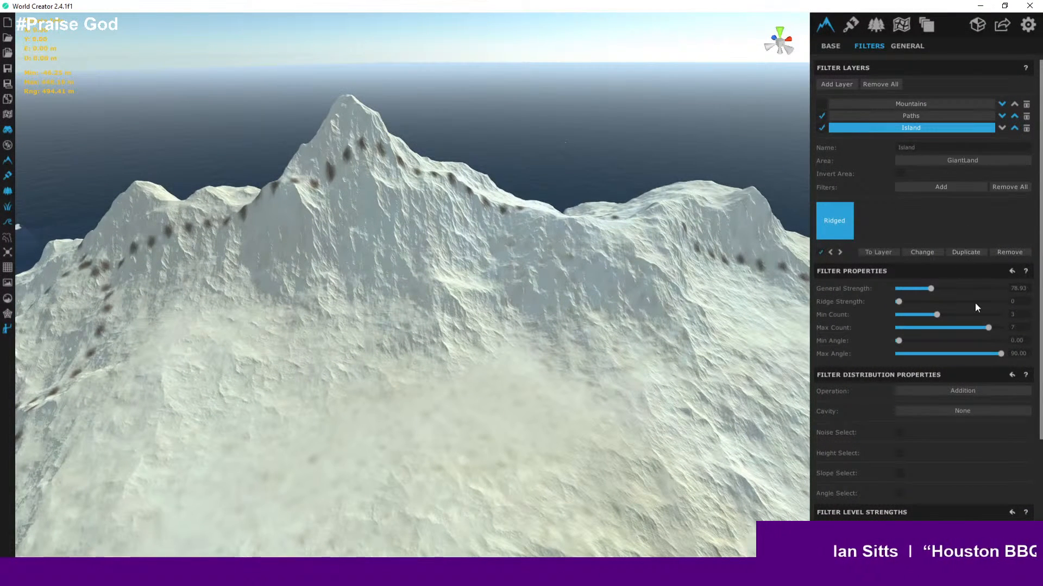
scroll(975, 304, "down", 3)
scroll(976, 304, "up", 3)
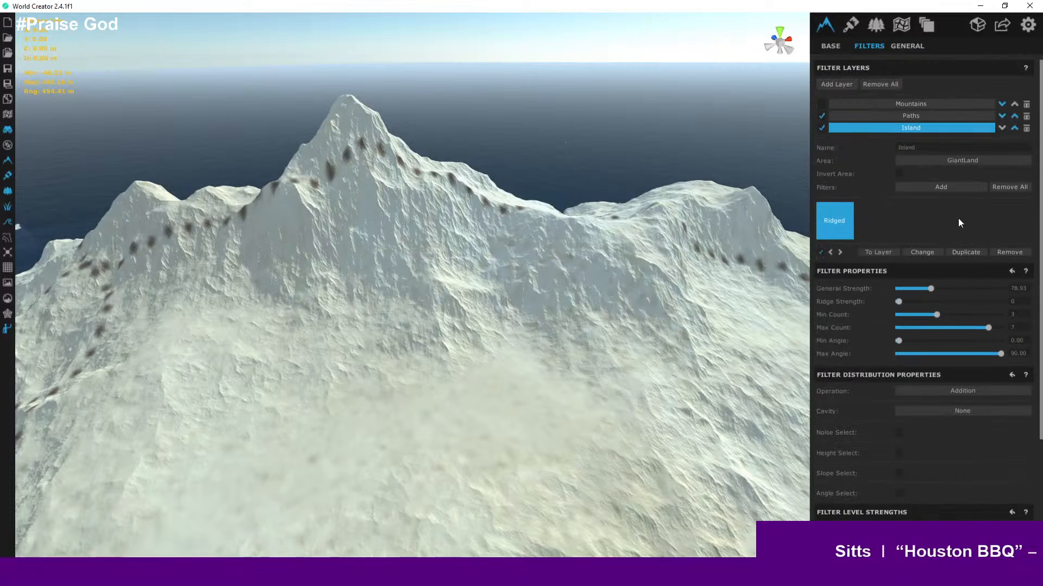
scroll(960, 223, "down", 3)
scroll(961, 228, "up", 3)
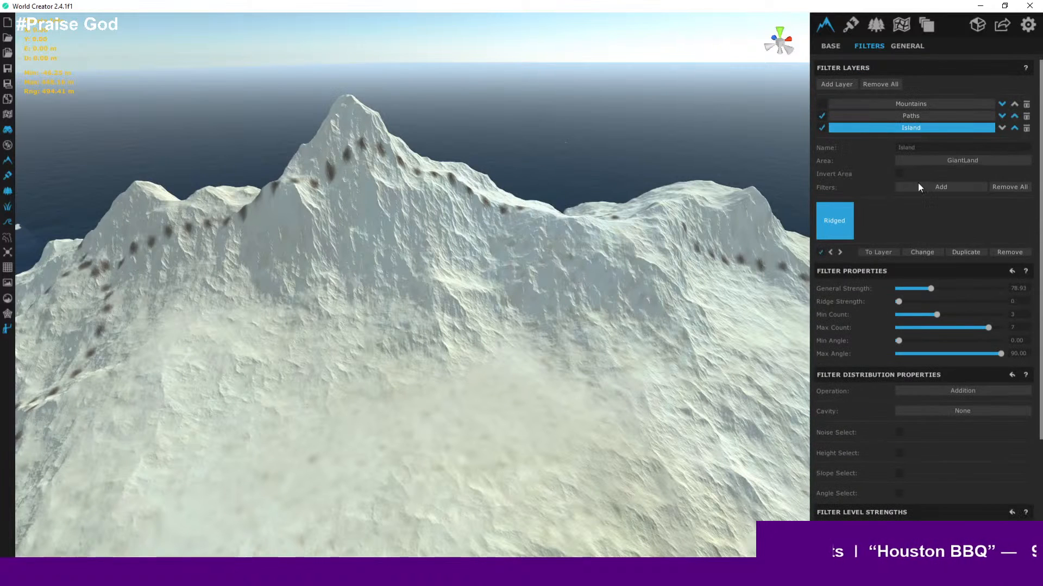
- Open the filter browser for the Island layer and choose the BscErosion category's Erosion Fluvial filter
left_click(945, 186)
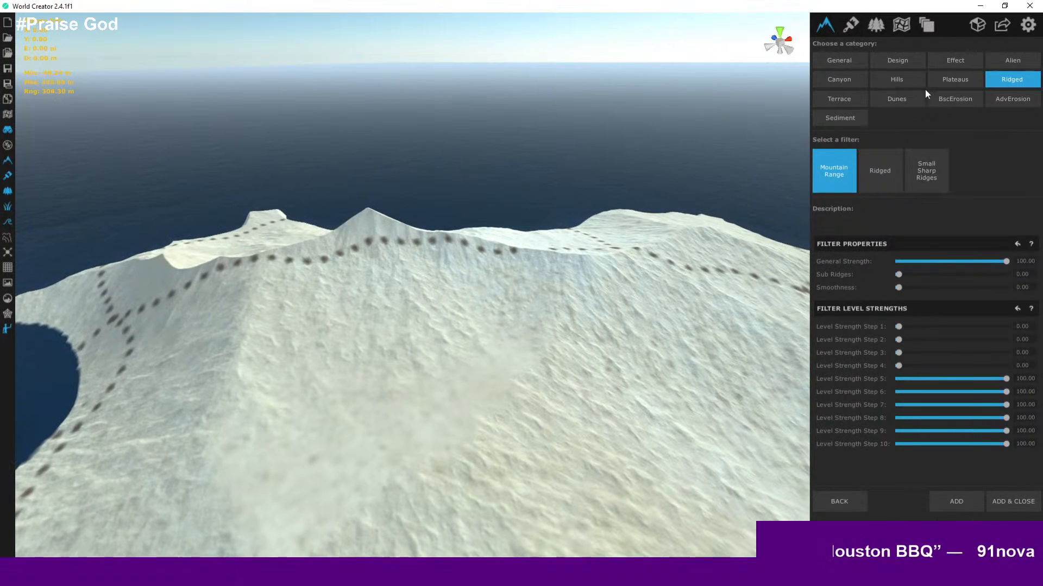
scroll(613, 242, "down", 5)
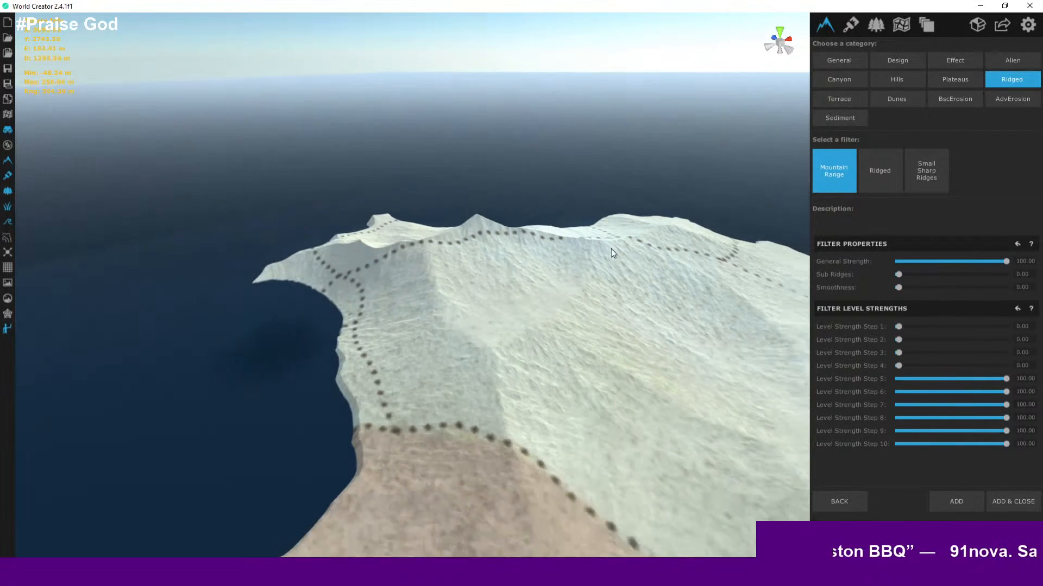
middle_click_drag(611, 248, 612, 190)
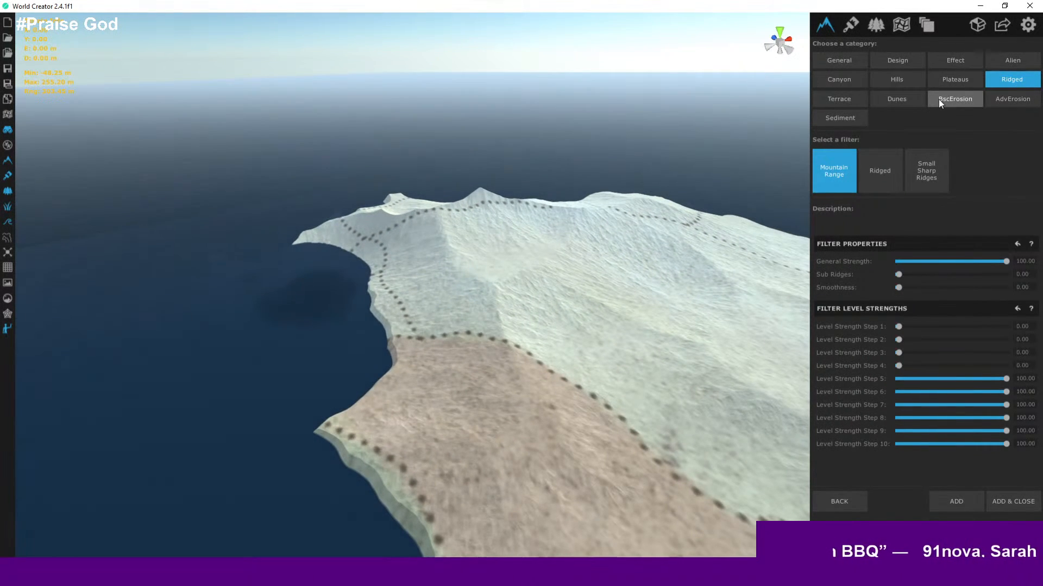
left_click(939, 99)
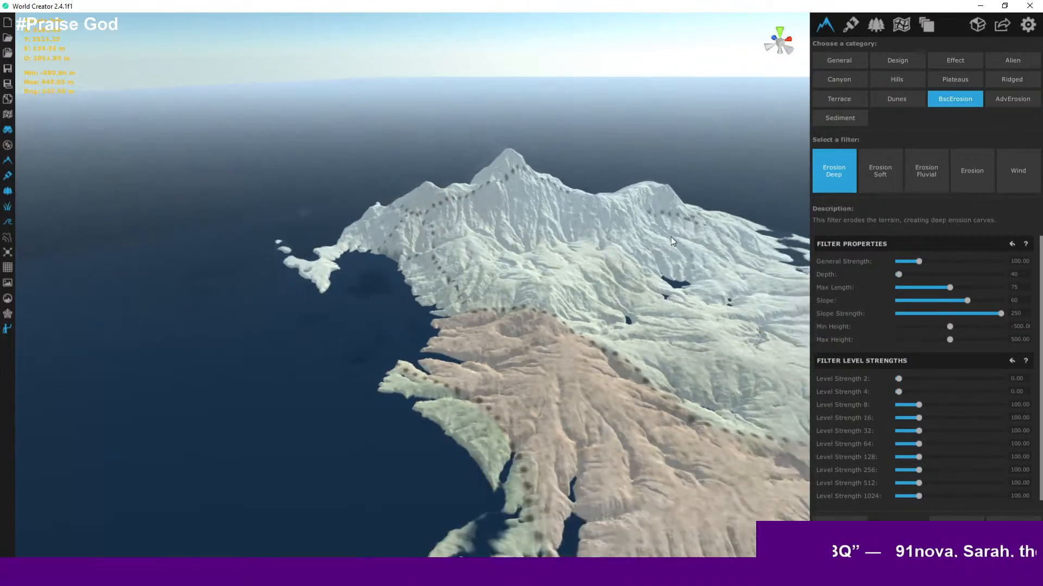
scroll(670, 236, "down", 3)
middle_click_drag(670, 237, 586, 164)
scroll(556, 201, "down", 3)
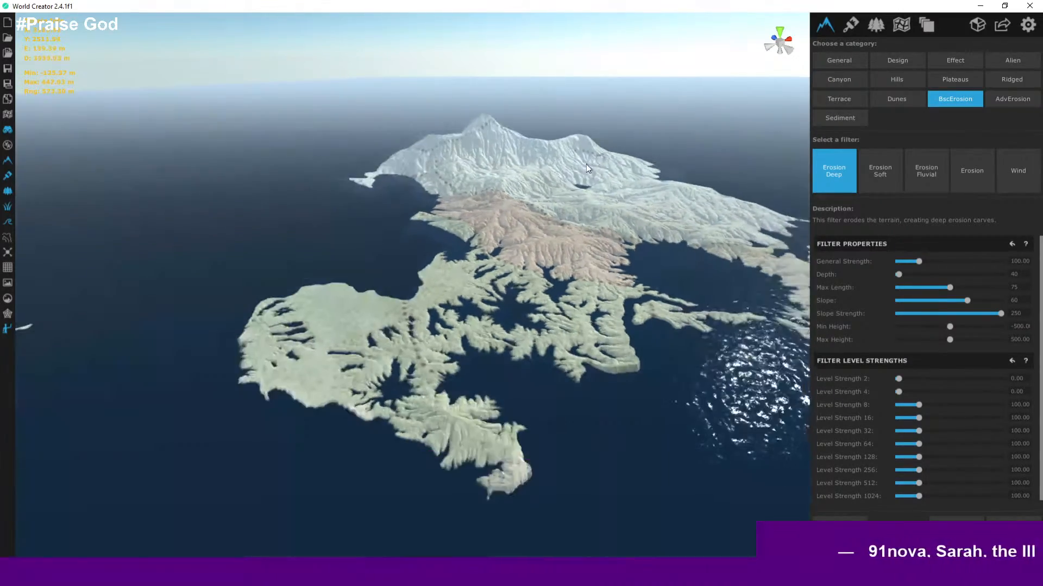
scroll(585, 164, "up", 3)
scroll(588, 201, "up", 3)
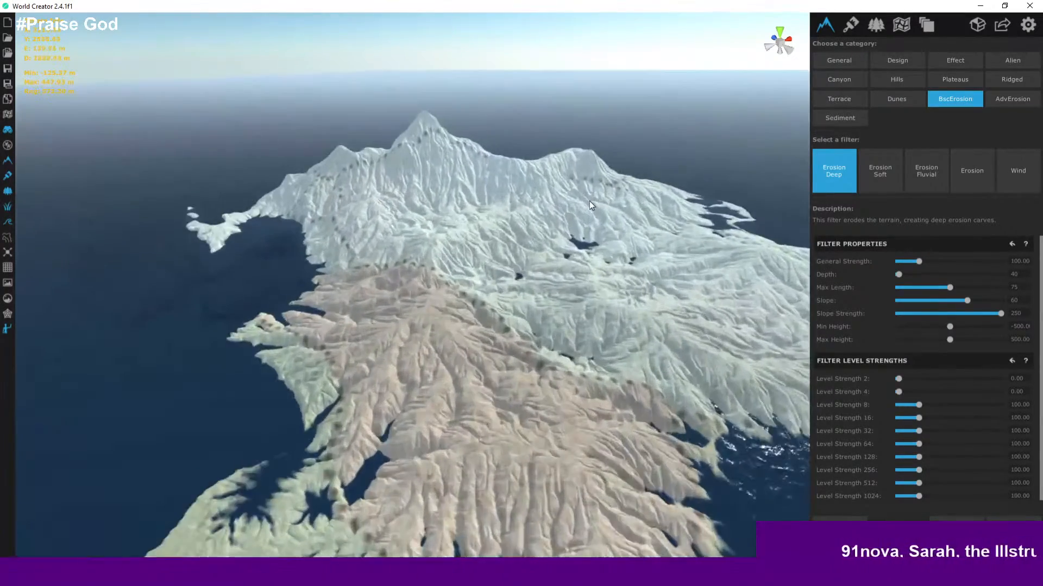
middle_click_drag(589, 202, 608, 214)
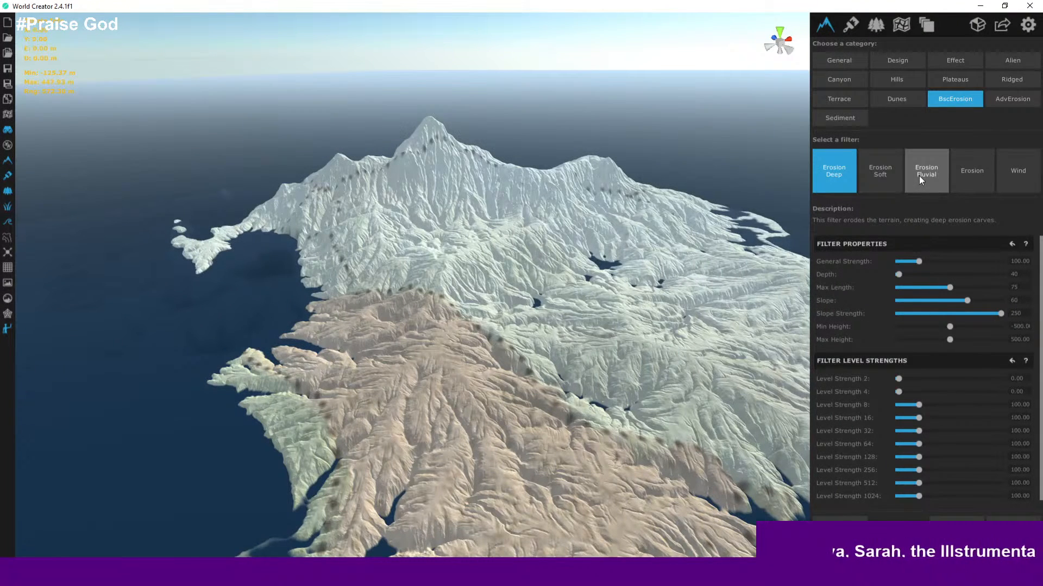
left_click(919, 176)
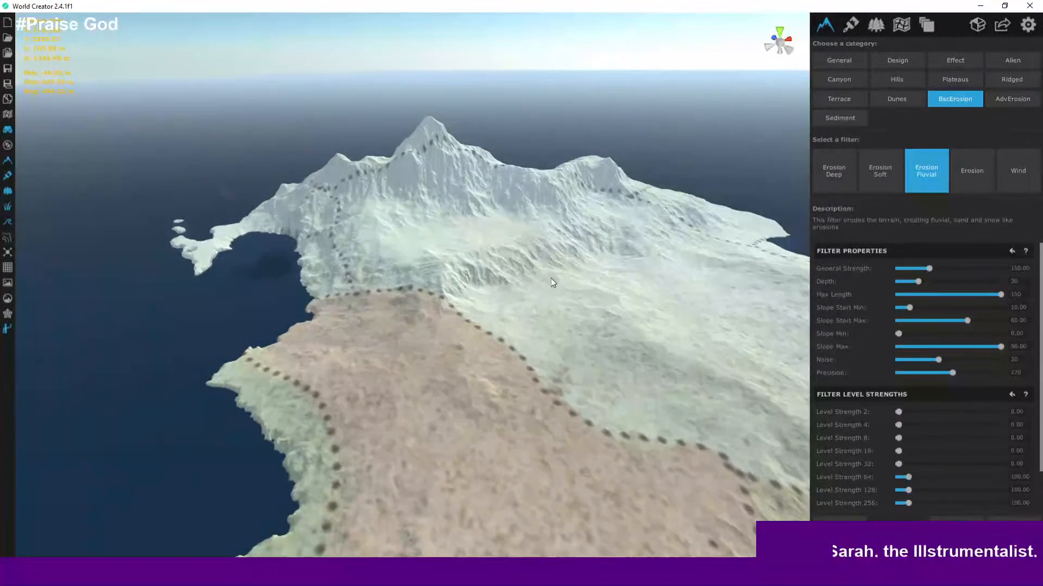
scroll(551, 278, "up", 5)
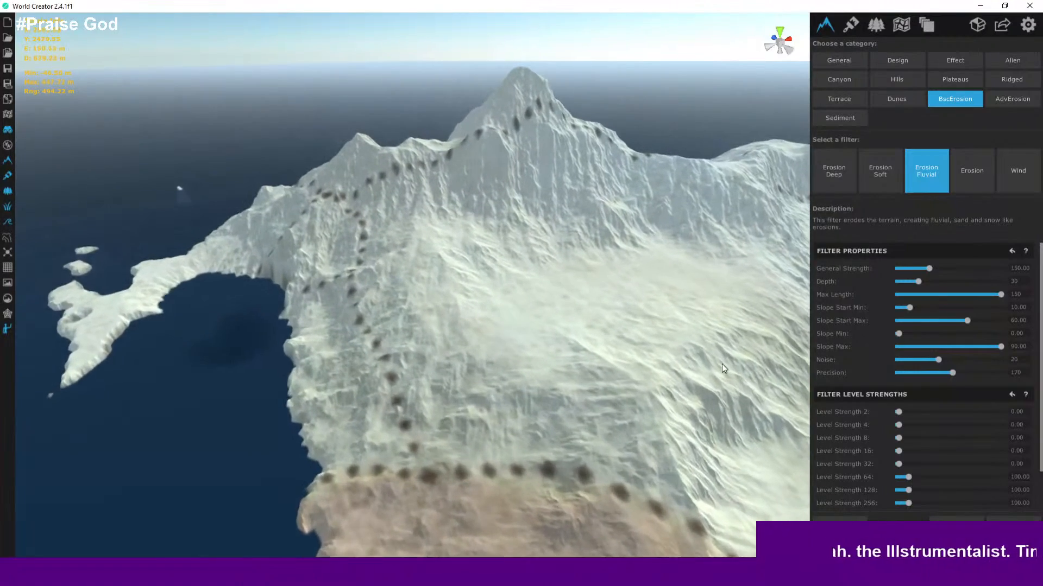
scroll(722, 364, "up", 3)
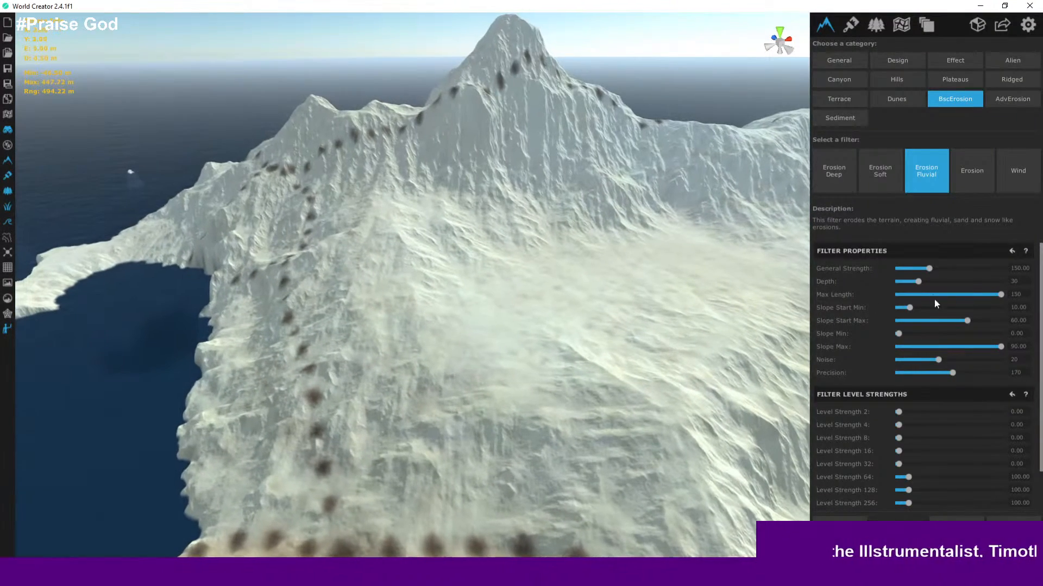
- Set the Erosion Fluvial General Strength to 181.60
left_click_drag(927, 268, 977, 268)
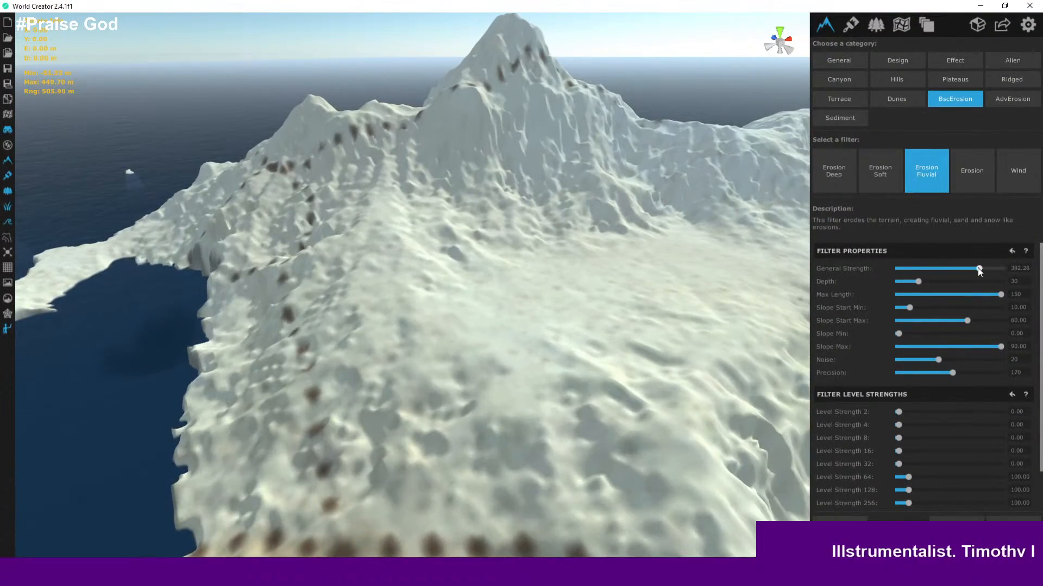
scroll(685, 305, "down", 5)
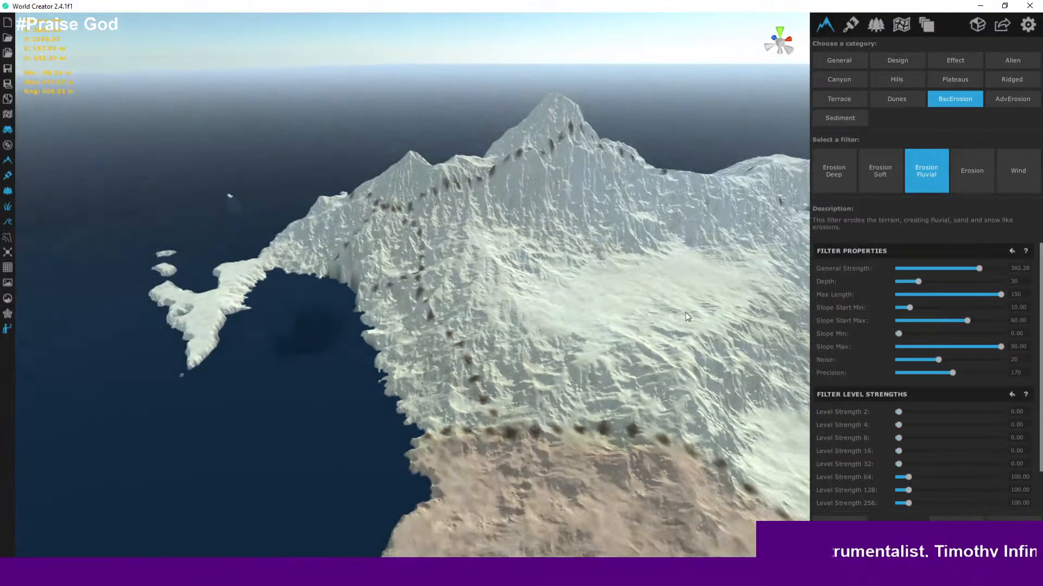
scroll(685, 312, "up", 3)
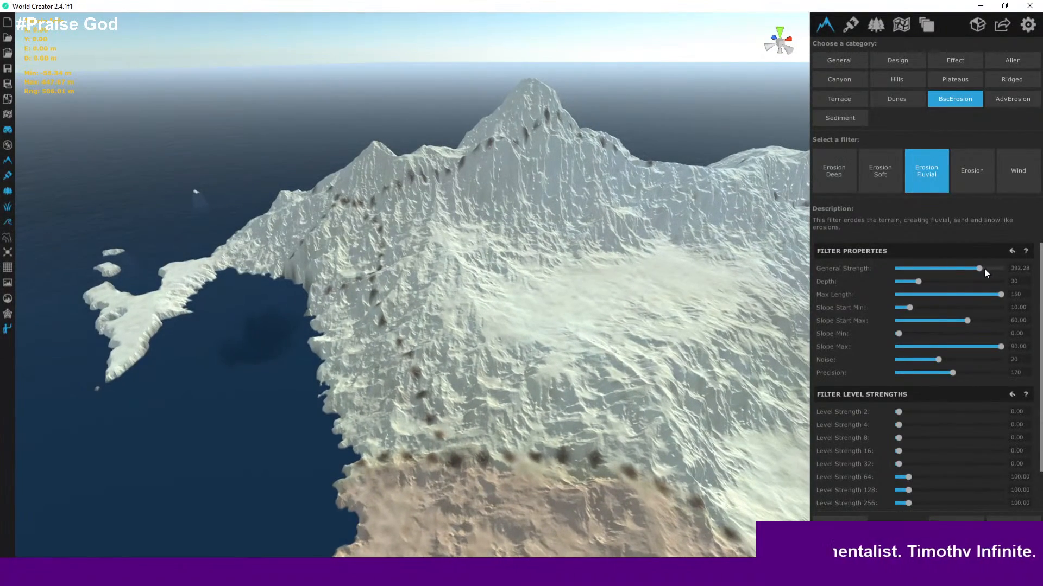
left_click_drag(982, 268, 924, 269)
scroll(699, 315, "down", 2)
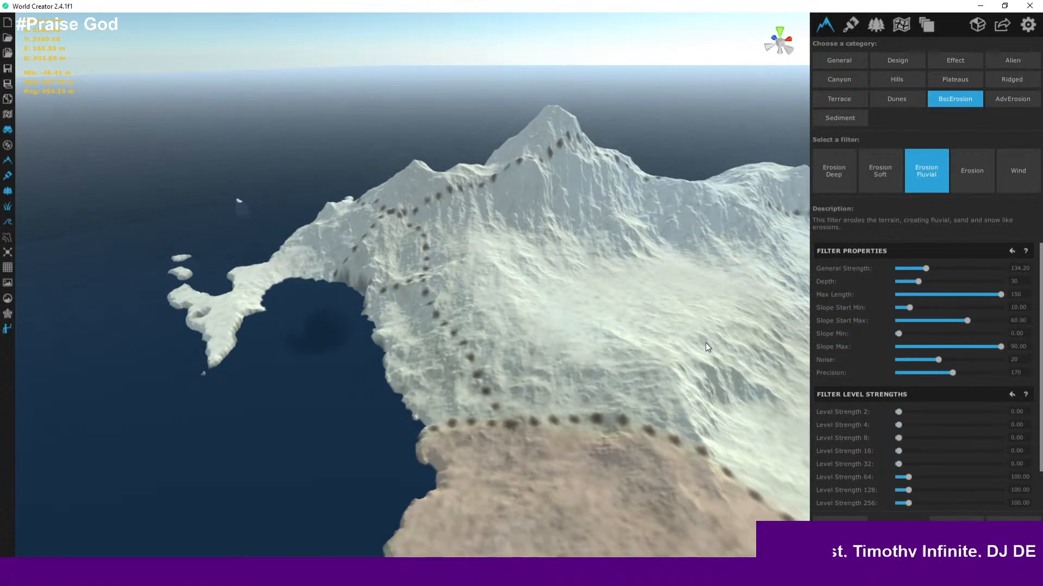
left_click_drag(925, 268, 935, 268)
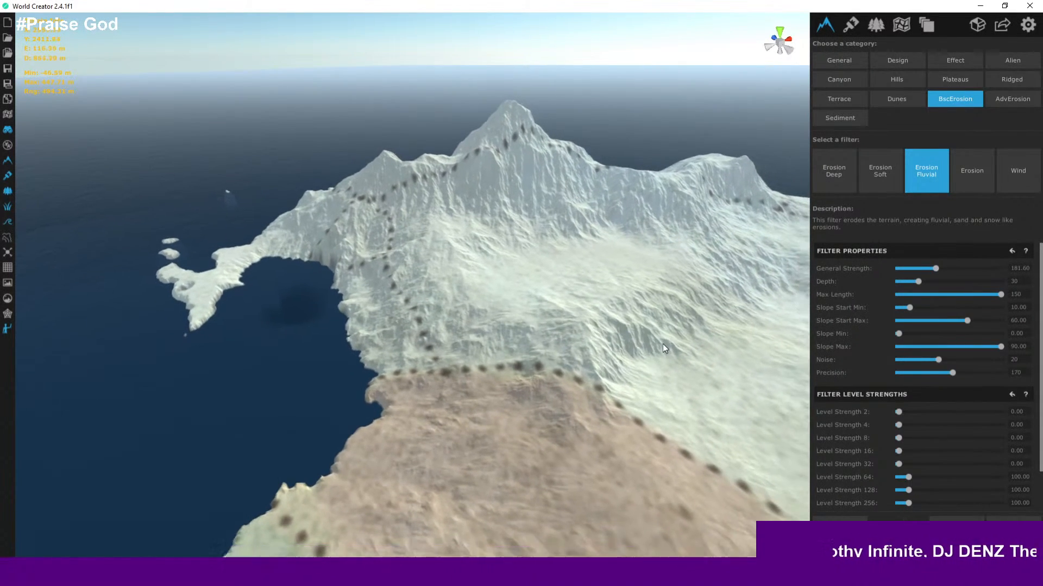
- Set the Erosion Fluvial Depth to 14
middle_click_drag(662, 372, 634, 366)
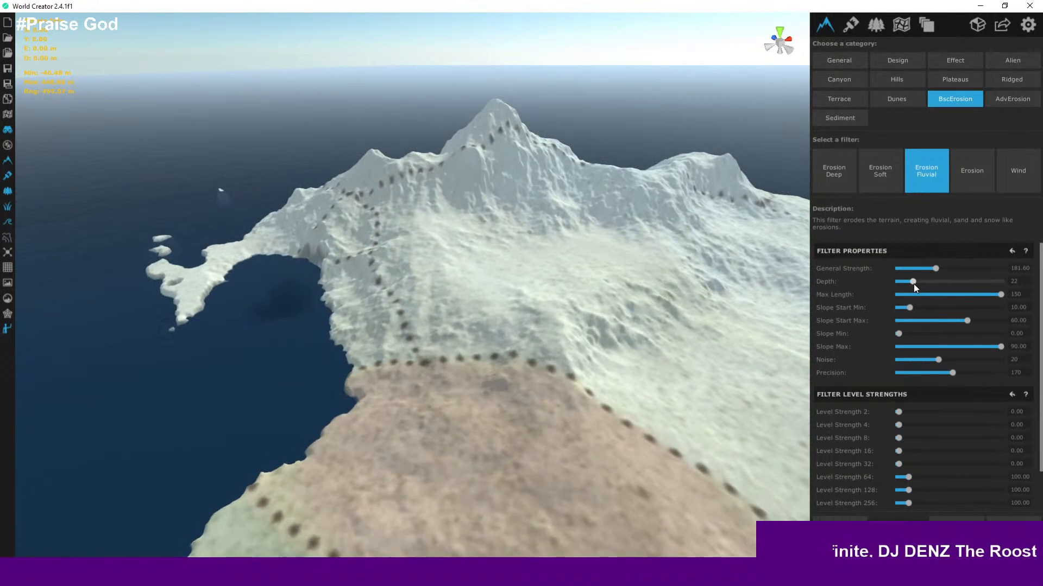
left_click_drag(914, 285, 909, 283)
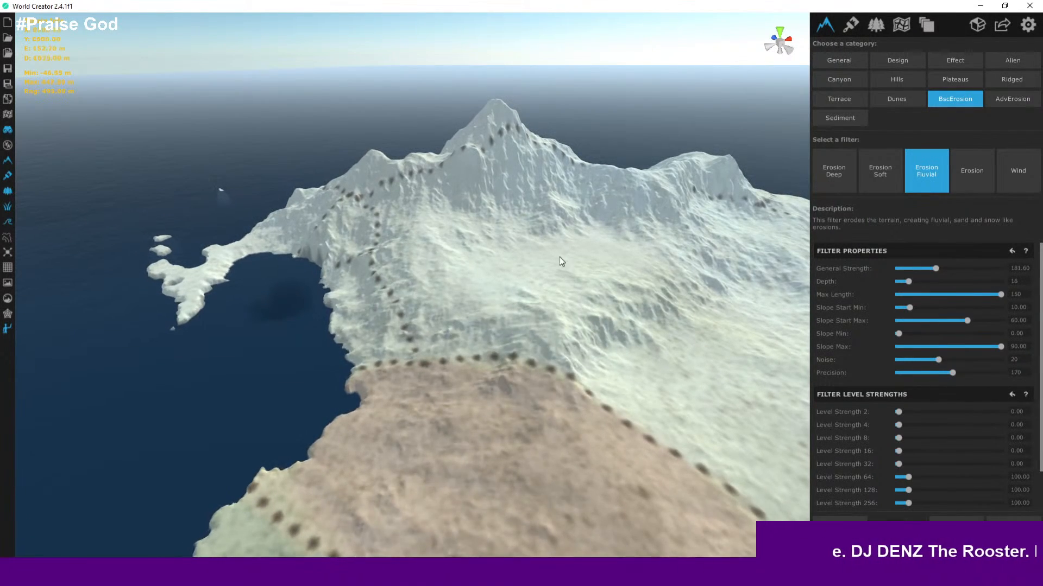
scroll(535, 255, "up", 5)
middle_click_drag(536, 273, 546, 331)
scroll(546, 331, "up", 5)
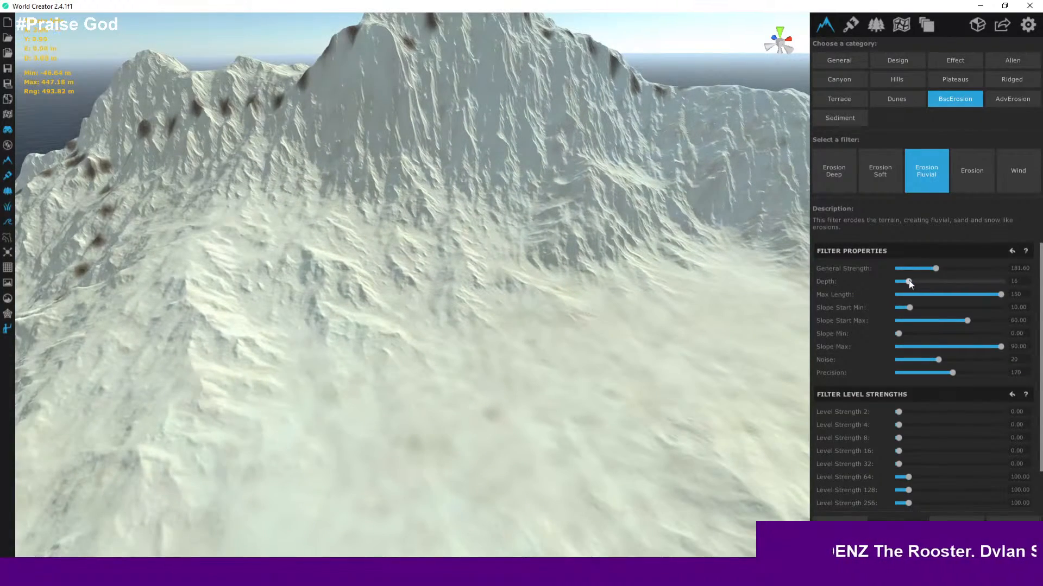
left_click_drag(907, 280, 907, 281)
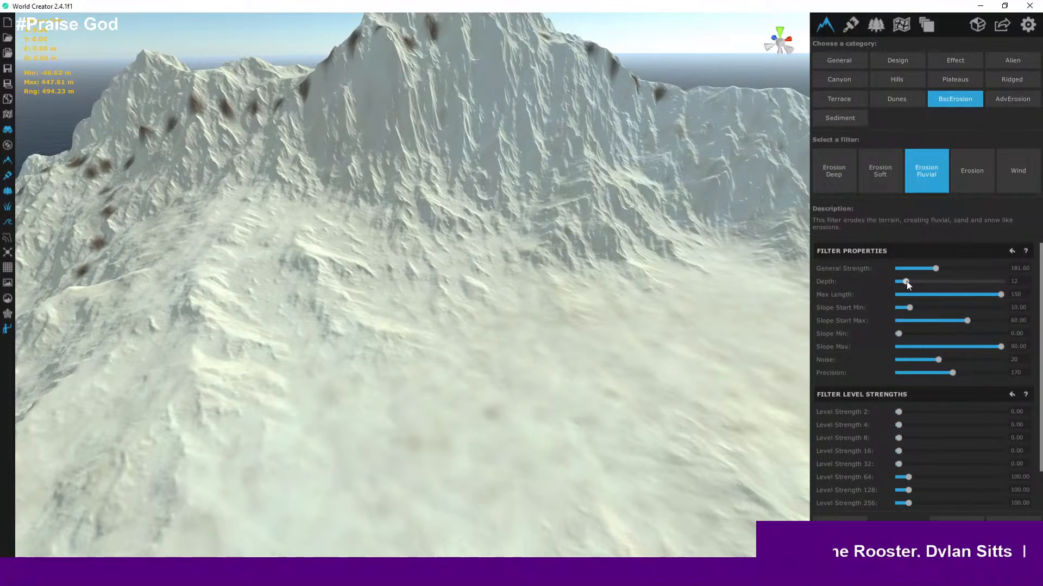
left_click_drag(907, 281, 908, 282)
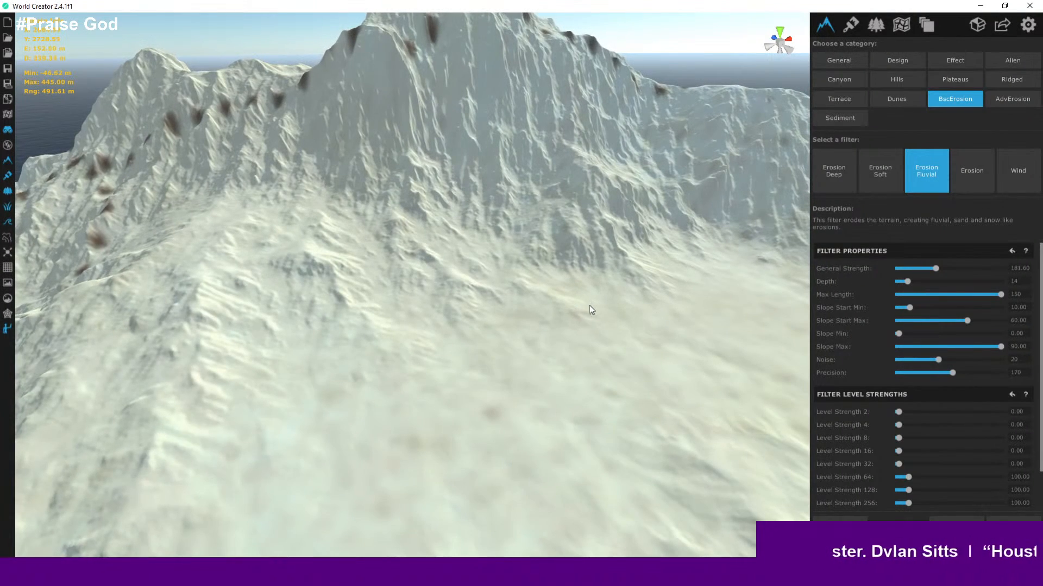
- Orbit and zoom around the mountain to examine the eroded slopes and ridges
scroll(588, 311, "down", 5)
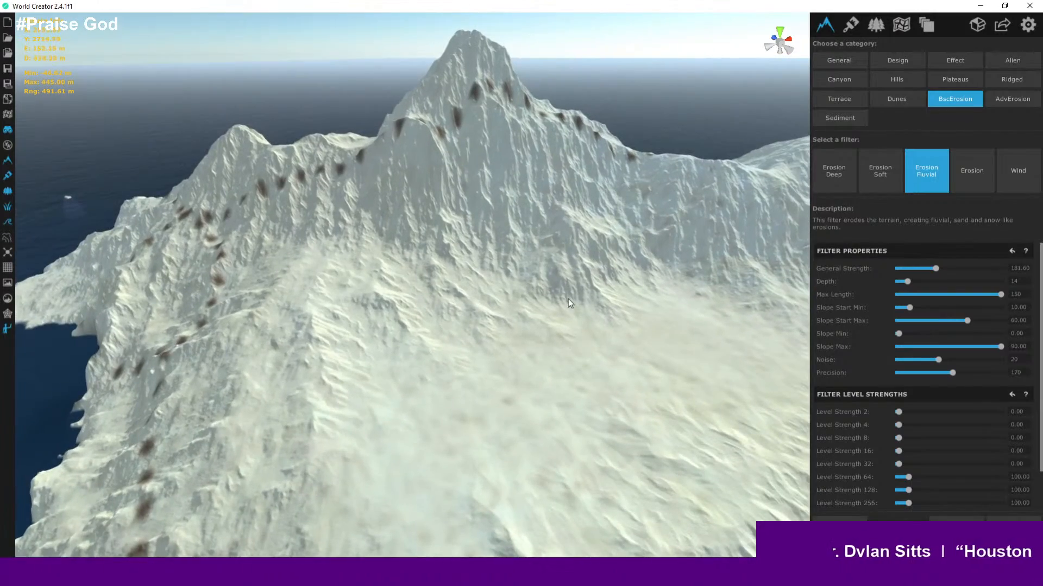
left_click_drag(568, 299, 591, 452)
scroll(542, 269, "up", 5)
scroll(542, 270, "down", 5)
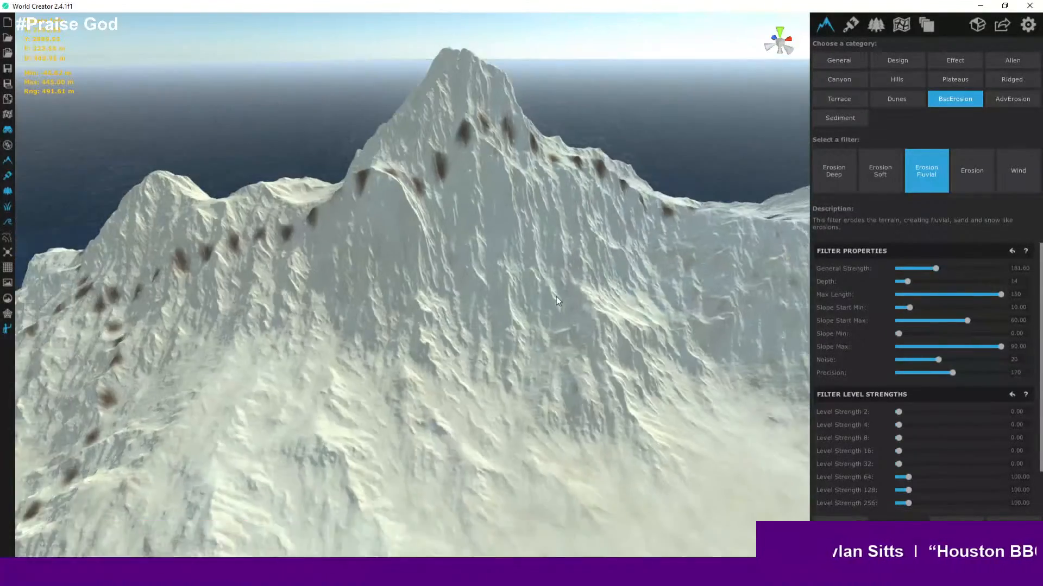
left_click_drag(556, 296, 602, 197)
left_click_drag(592, 288, 582, 249)
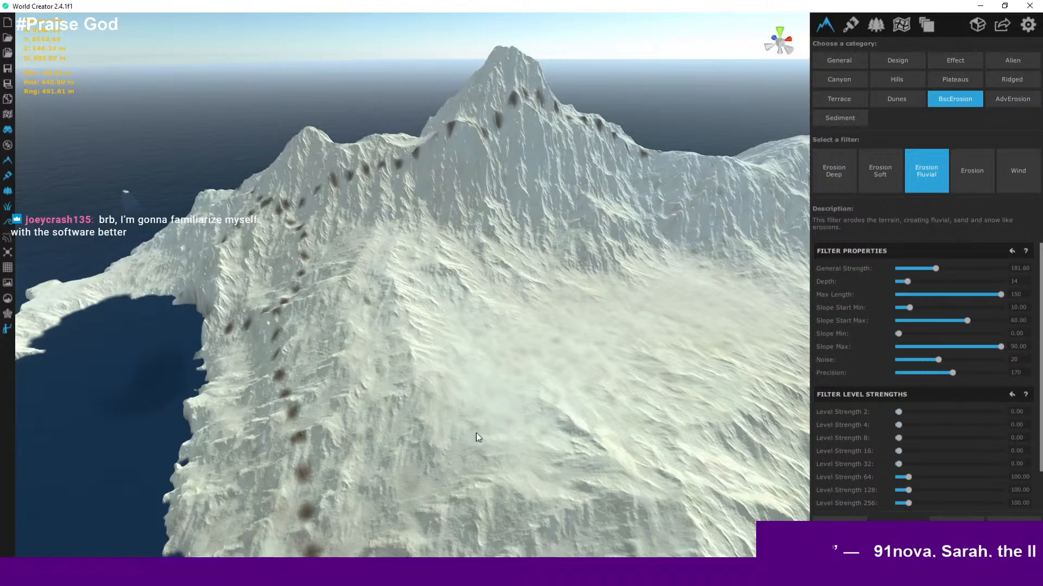
middle_click_drag(475, 433, 282, 354)
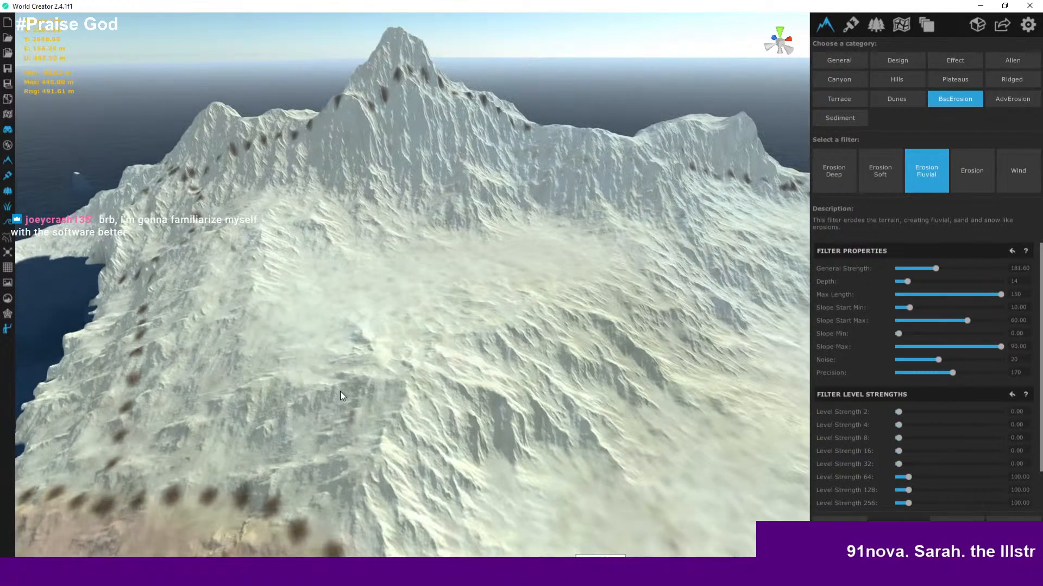
middle_click_drag(396, 402, 252, 400)
middle_click_drag(374, 425, 306, 373)
middle_click_drag(392, 424, 432, 439)
scroll(392, 305, "up", 3)
scroll(384, 340, "down", 3)
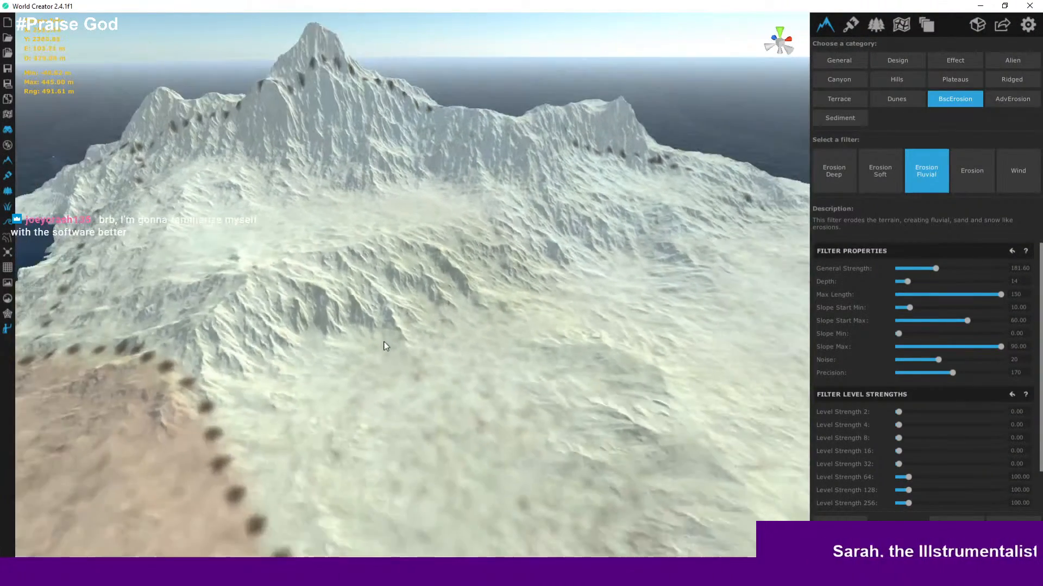
- Examine the eroded plateau, mountain face and coastline from several angles and distances
middle_click_drag(383, 340, 468, 422)
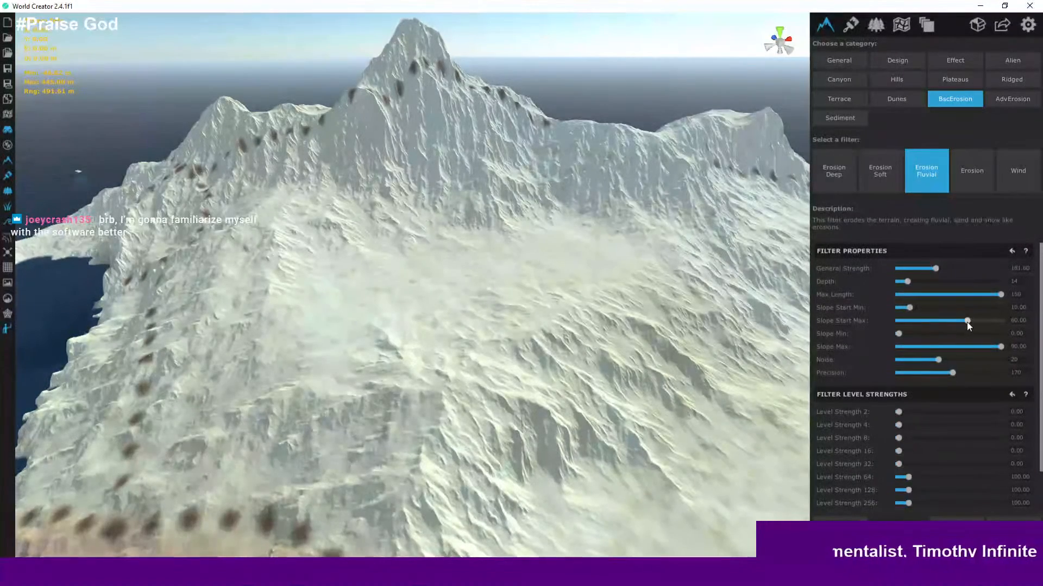
mouse_move(447, 231)
right_mouse_down()
mouse_move(394, 214)
mouse_move(451, 237)
right_mouse_up()
scroll(428, 223, "up", 3)
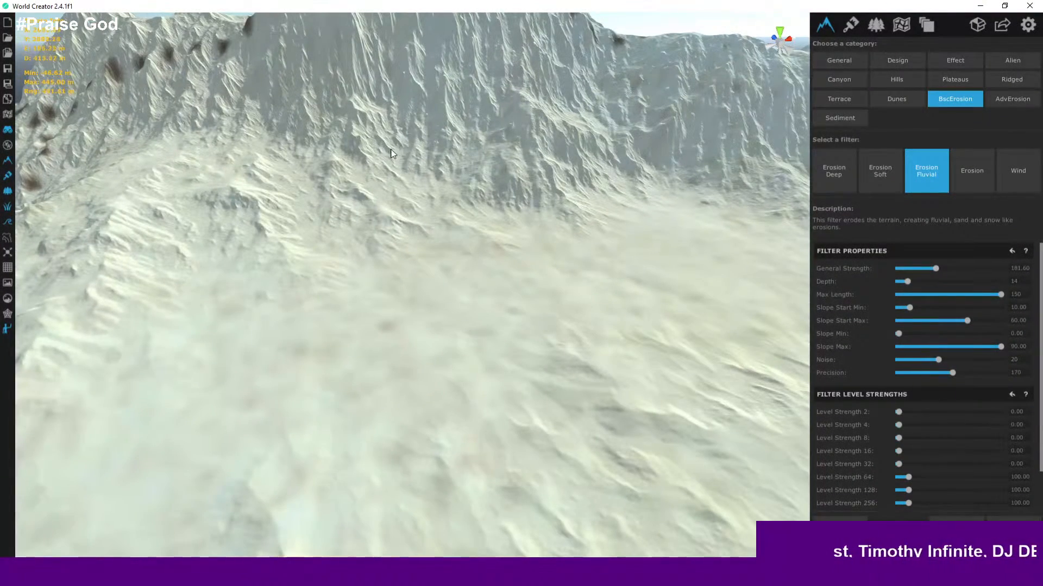
scroll(387, 166, "up", 2)
scroll(518, 223, "down", 5)
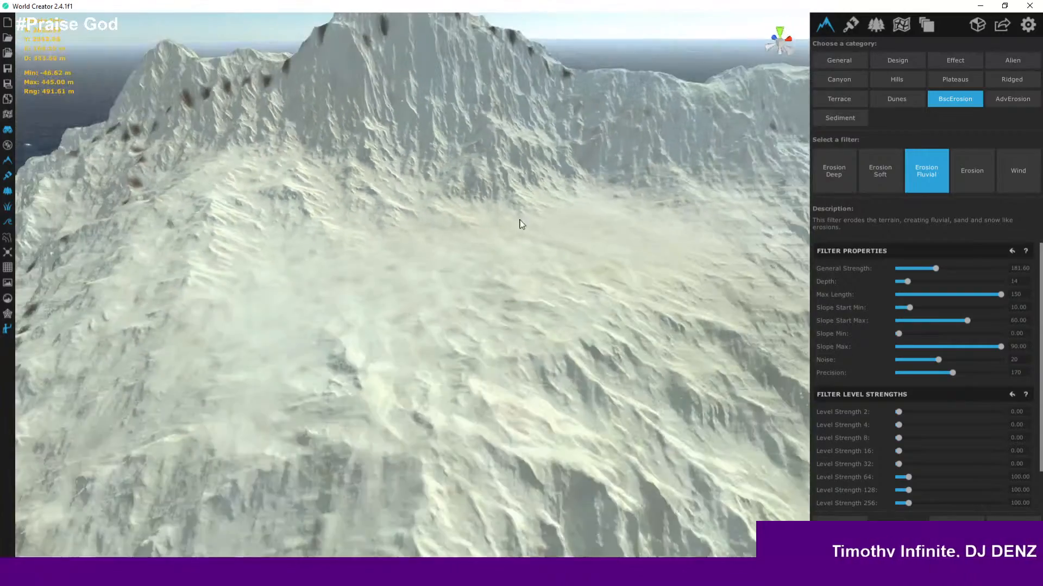
scroll(527, 243, "up", 3)
scroll(572, 266, "down", 4)
scroll(575, 270, "down", 5)
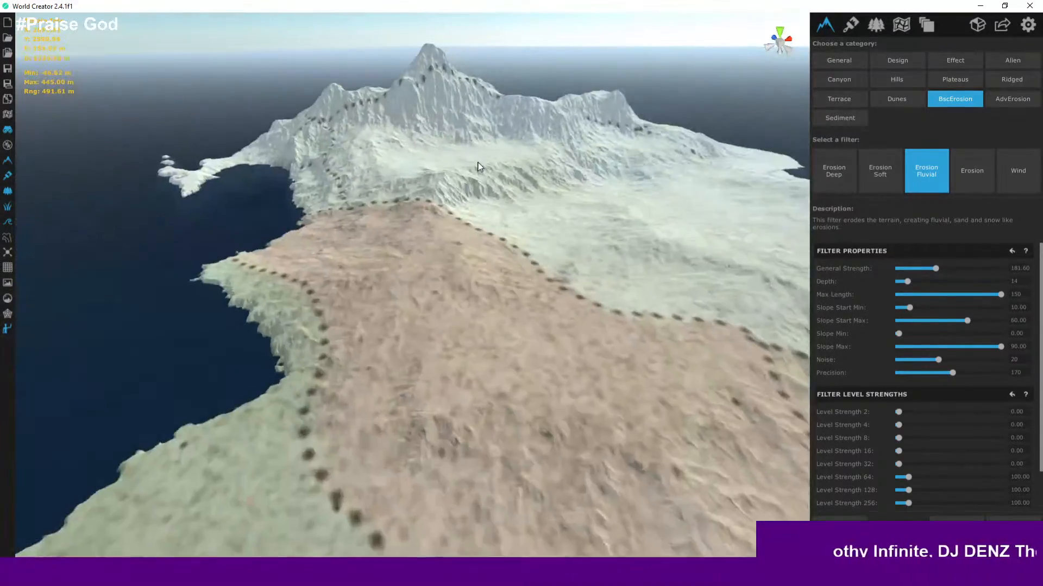
middle_click_drag(524, 194, 307, 238)
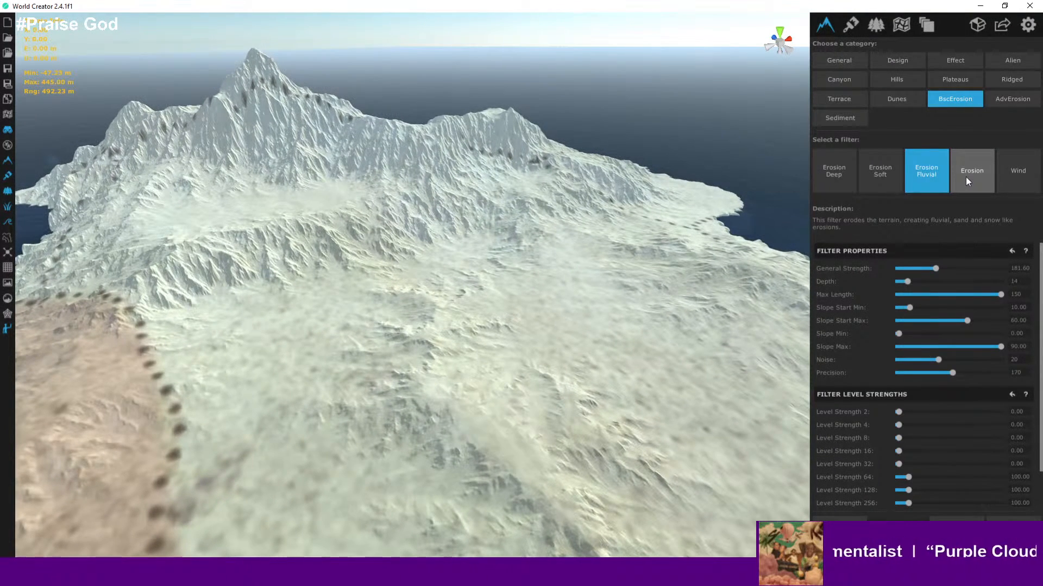
- Preview the Wind filter from the BscErosion category on the island terrain
left_click(1009, 176)
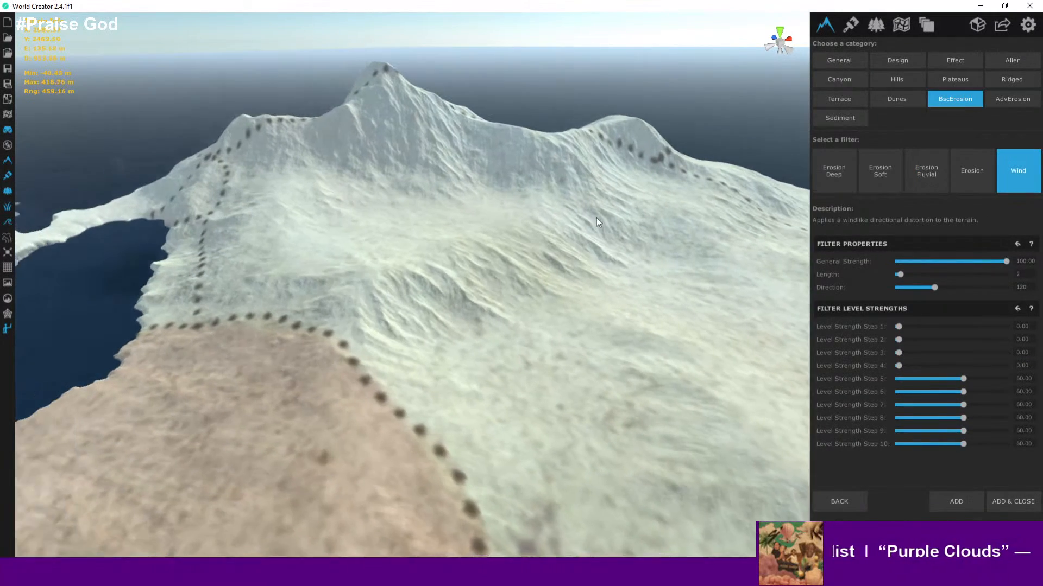
key("w")
right_click_drag(596, 221, 525, 213)
key("a")
key("w")
scroll(528, 211, "down", 5)
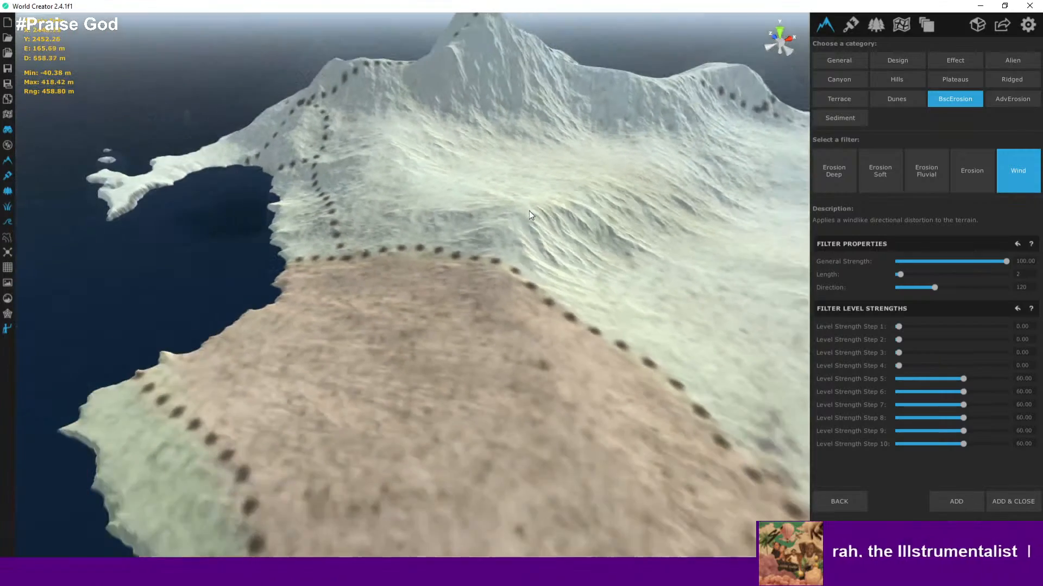
- Set the Wind filter's Direction to 26
scroll(528, 210, "up", 3)
middle_click_drag(527, 210, 465, 305)
scroll(510, 281, "down", 5)
scroll(509, 285, "up", 5)
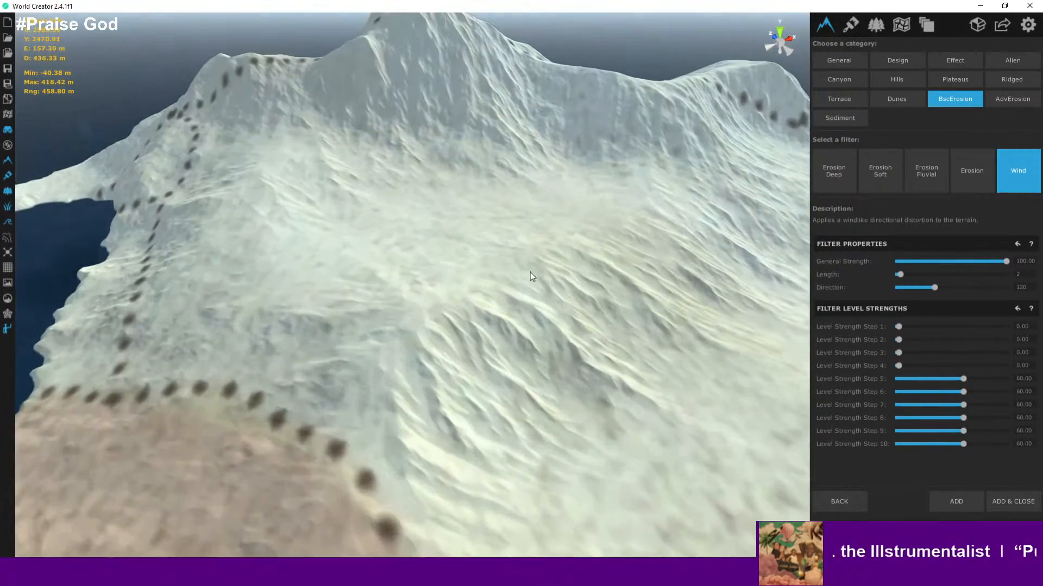
scroll(697, 263, "down", 3)
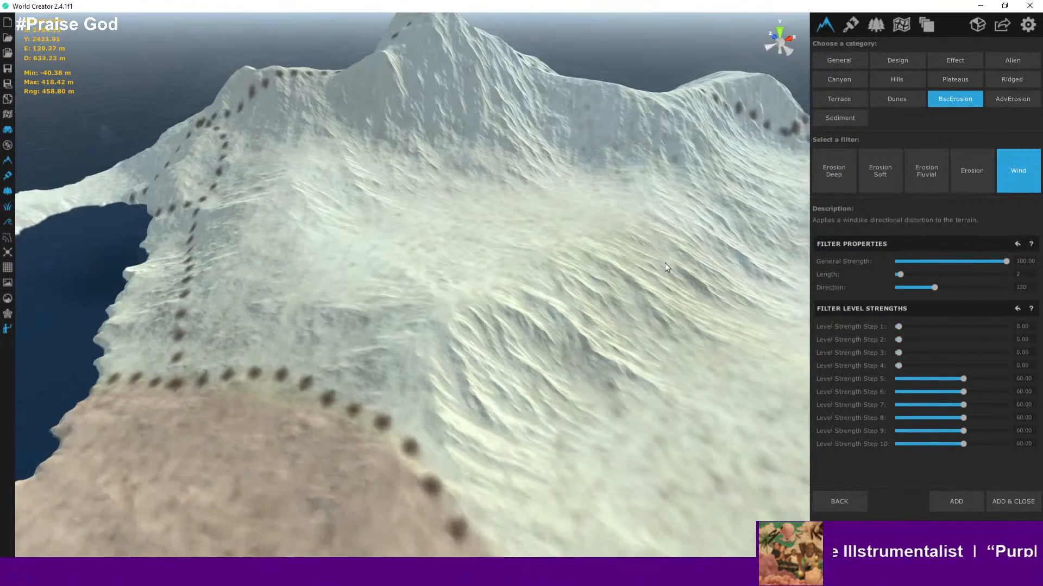
middle_click_drag(664, 263, 628, 265)
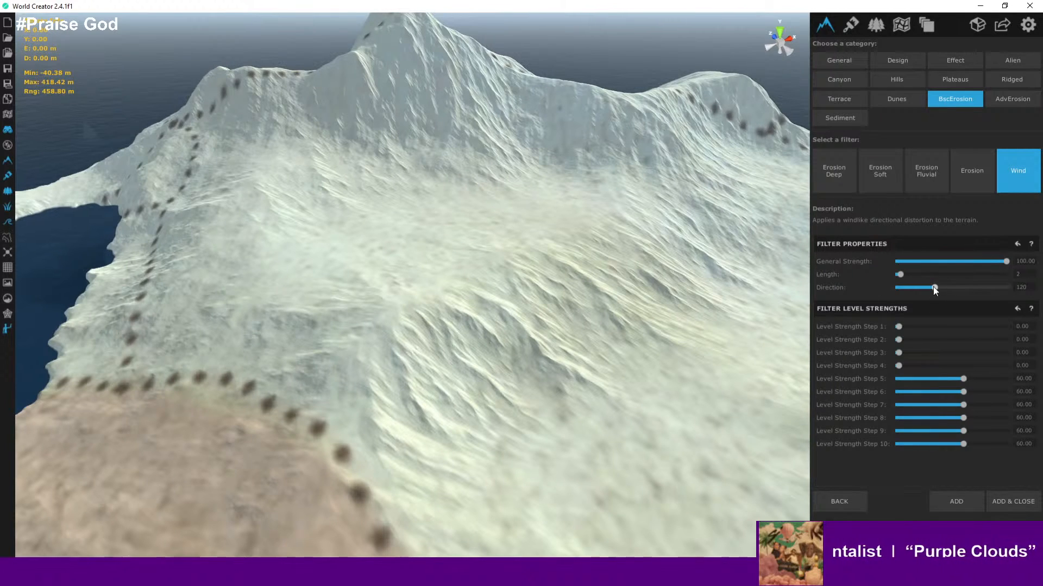
left_click_drag(932, 286, 905, 288)
- Orbit around the island's eastern peninsula to inspect the wind-shaped slopes
scroll(614, 204, "down", 5)
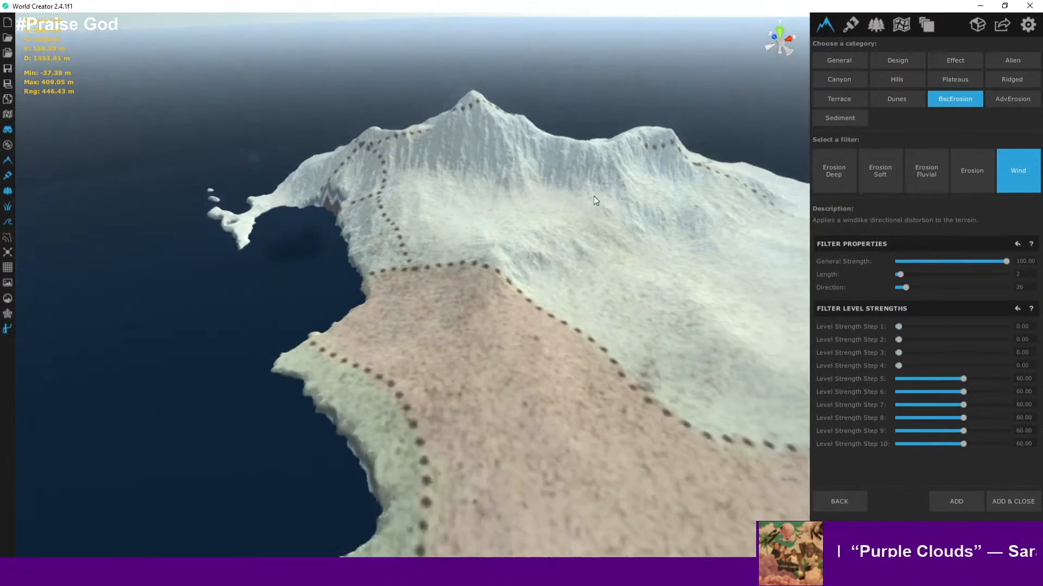
right_click_drag(594, 197, 553, 249)
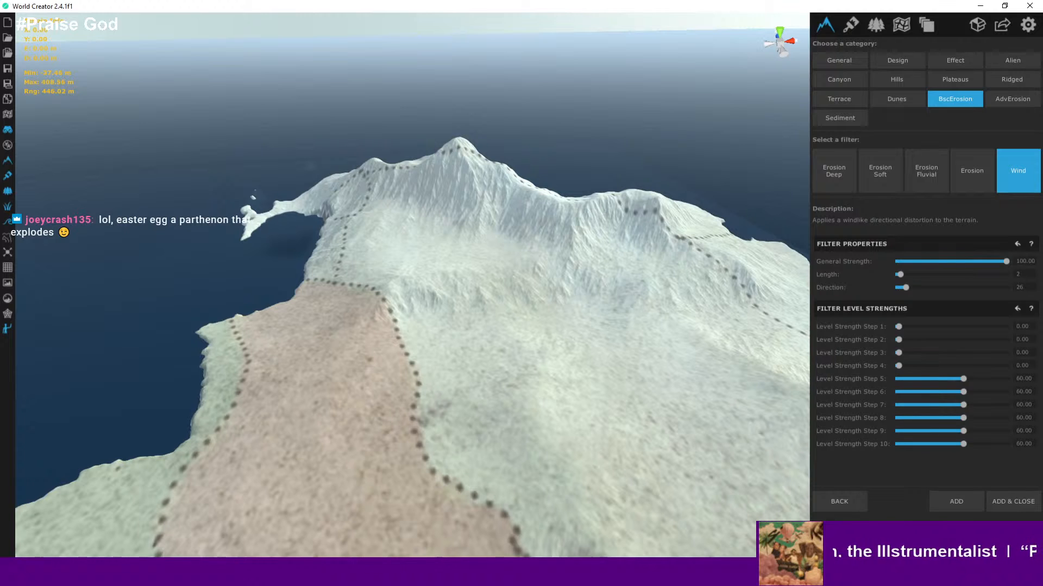
right_click_drag(566, 331, 564, 305)
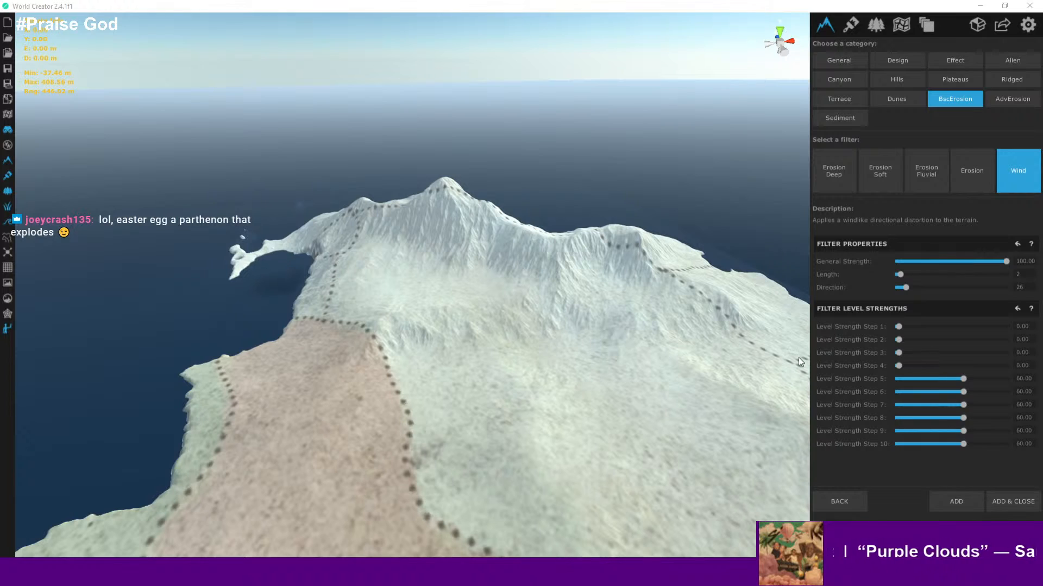
right_click_drag(701, 326, 629, 293)
right_click_drag(560, 266, 542, 263)
key("d")
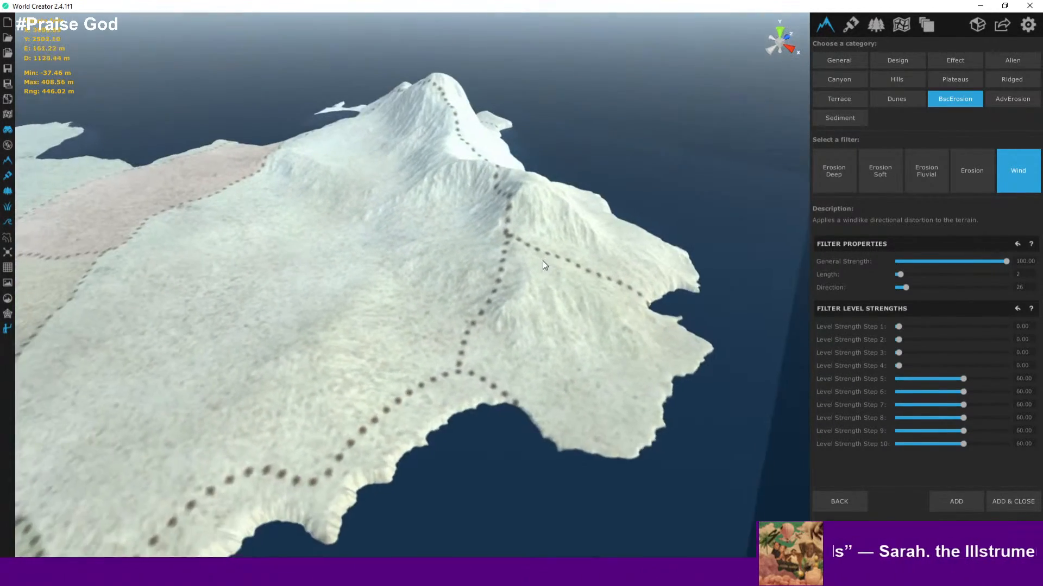
right_click_drag(758, 253, 660, 259)
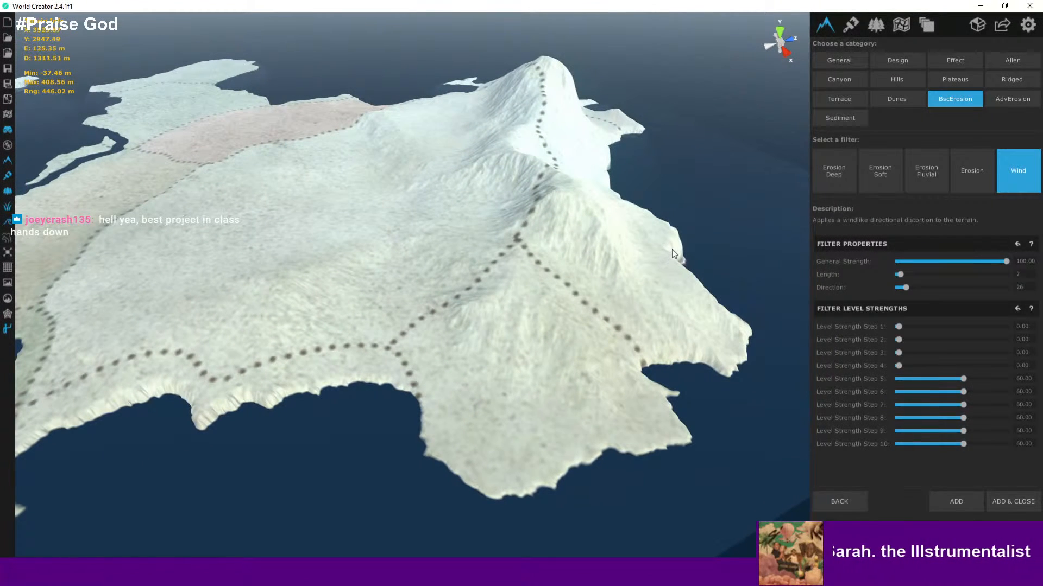
right_click_drag(650, 298, 683, 292)
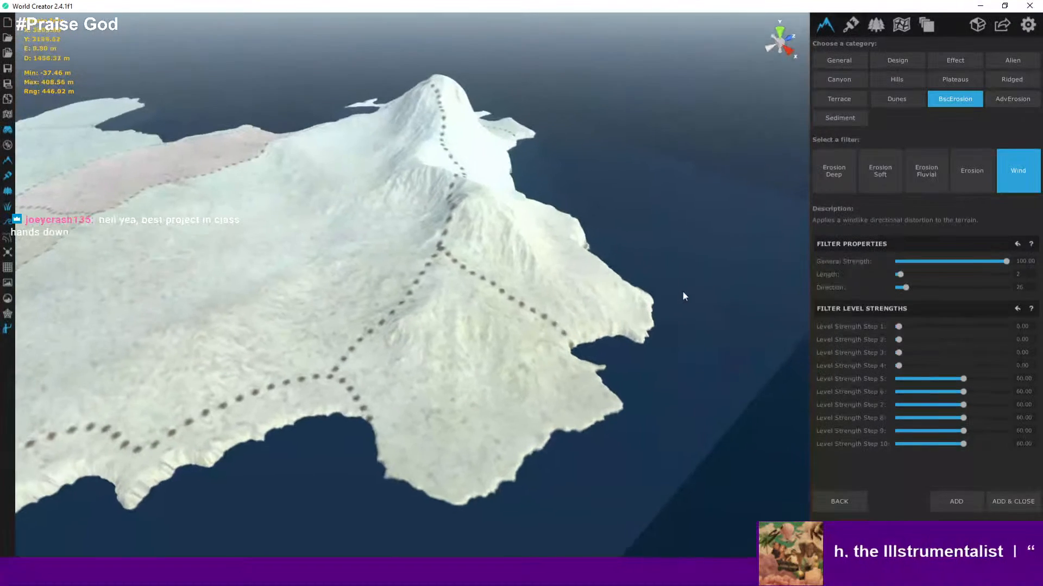
scroll(630, 281, "up", 3)
scroll(630, 281, "down", 4)
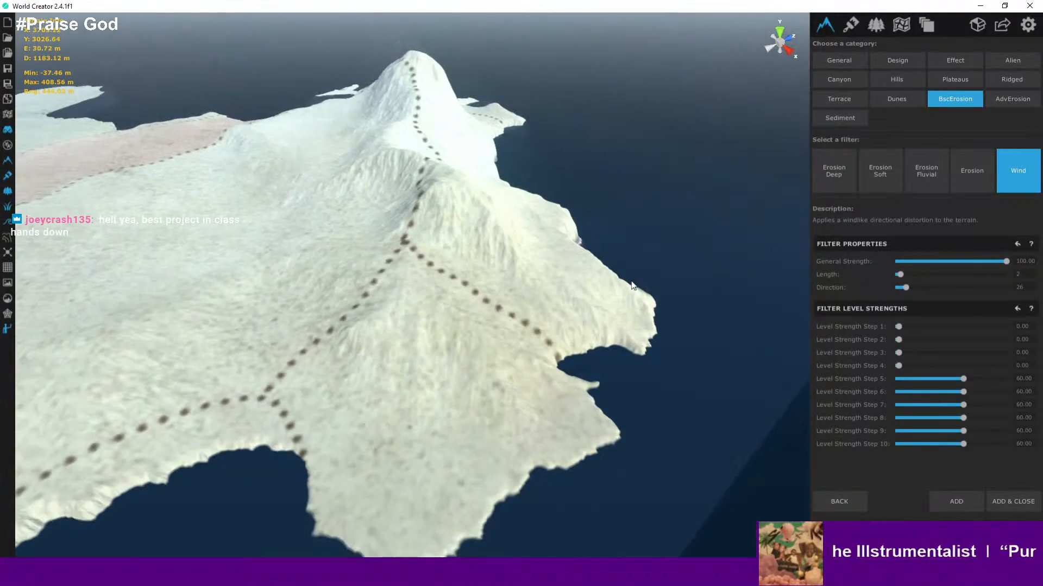
right_click_drag(630, 281, 777, 229)
scroll(660, 275, "up", 4)
scroll(630, 278, "down", 4)
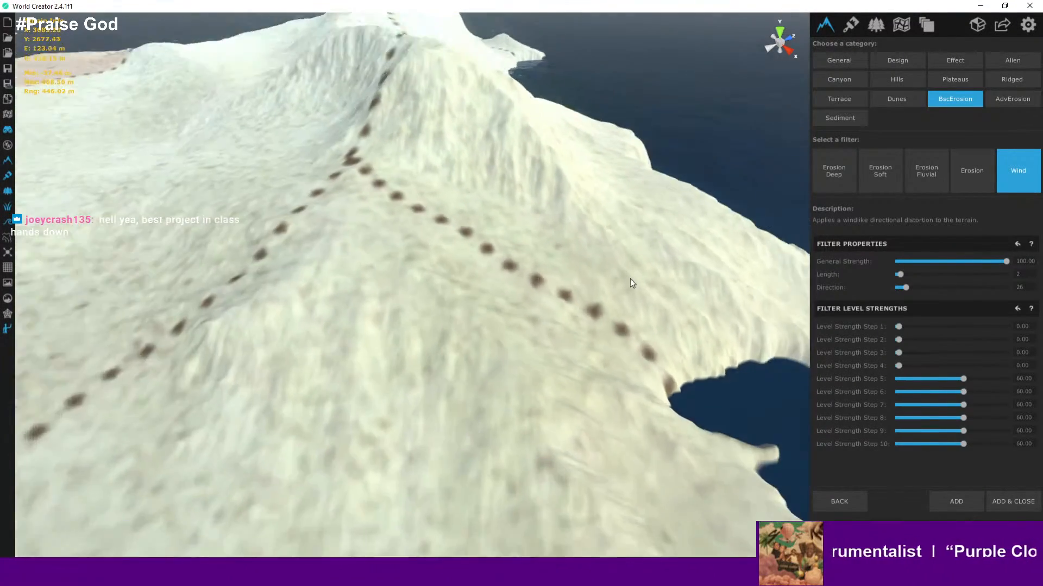
- Zoom across the ridge lines and northern shoreline to examine the terrain detail
right_click_drag(630, 278, 494, 223)
scroll(647, 256, "up", 4)
scroll(648, 256, "up", 3)
scroll(493, 223, "down", 4)
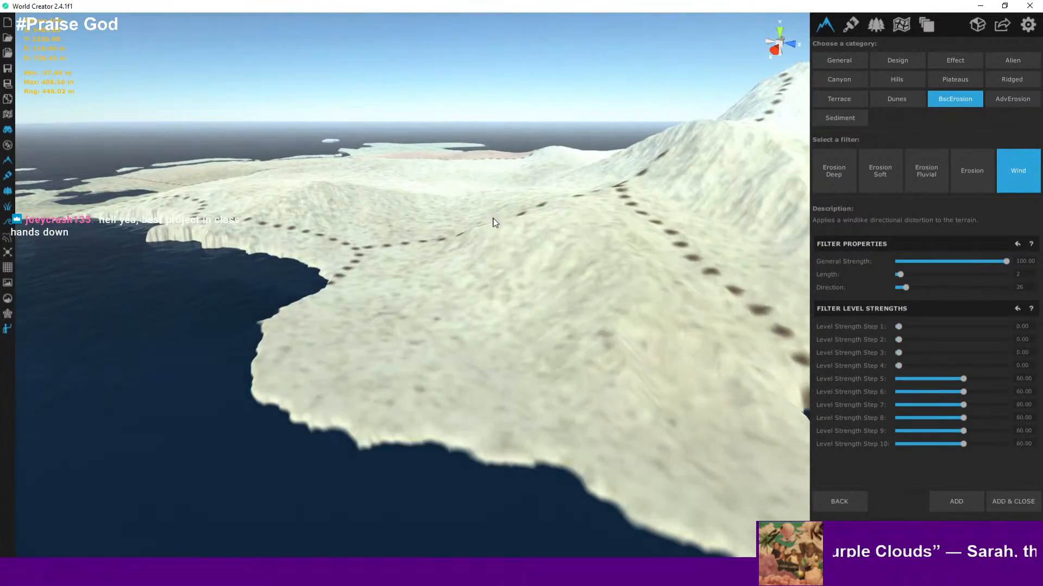
scroll(493, 220, "up", 4)
scroll(493, 220, "down", 4)
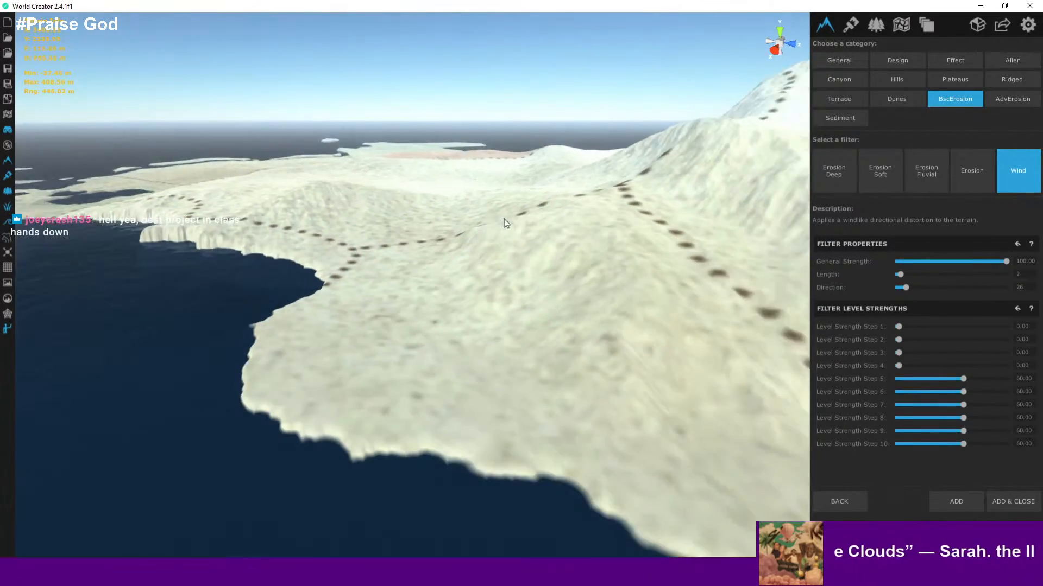
right_click_drag(504, 220, 461, 282)
scroll(635, 222, "up", 4)
scroll(507, 211, "up", 2)
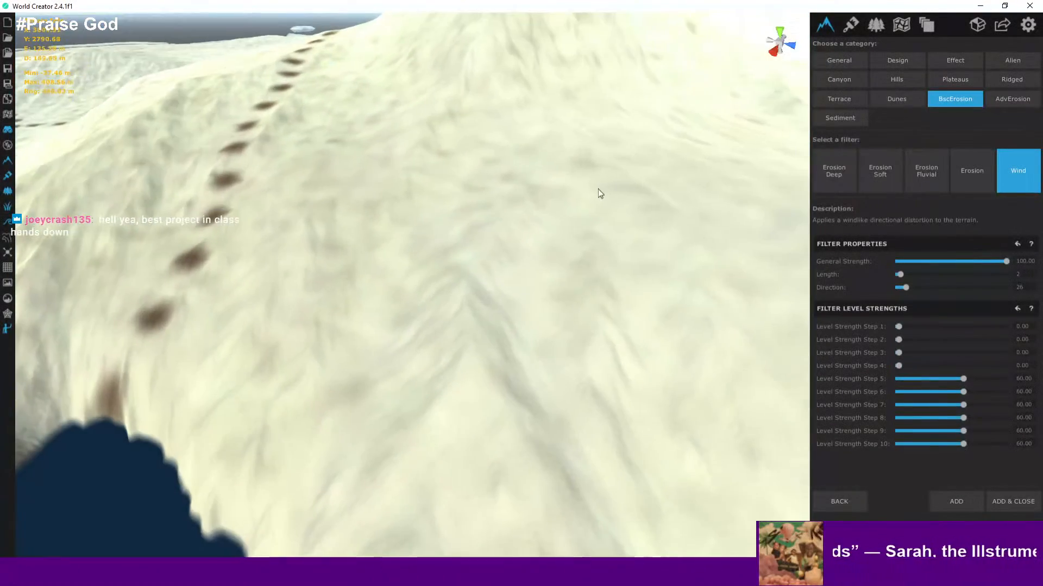
scroll(669, 179, "down", 4)
middle_click_drag(671, 179, 423, 321)
scroll(424, 321, "up", 3)
scroll(423, 321, "down", 5)
scroll(466, 314, "up", 3)
middle_click_drag(572, 259, 450, 310)
scroll(518, 351, "down", 3)
middle_click_drag(518, 350, 491, 276)
scroll(405, 322, "up", 5)
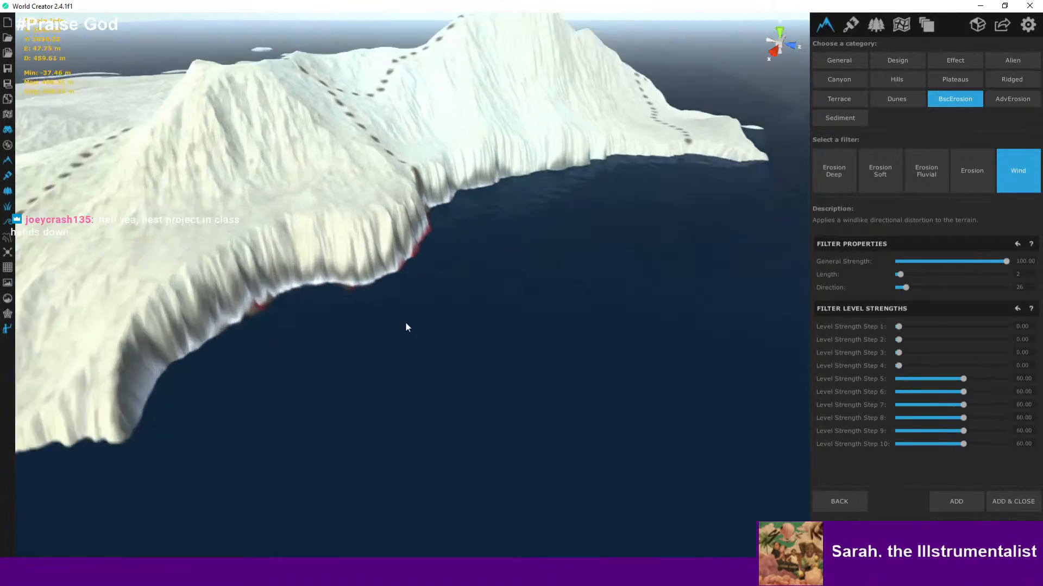
- Inspect the steep coastal cliffs and the dotted boundary along the ridge up close
scroll(443, 203, "up", 4)
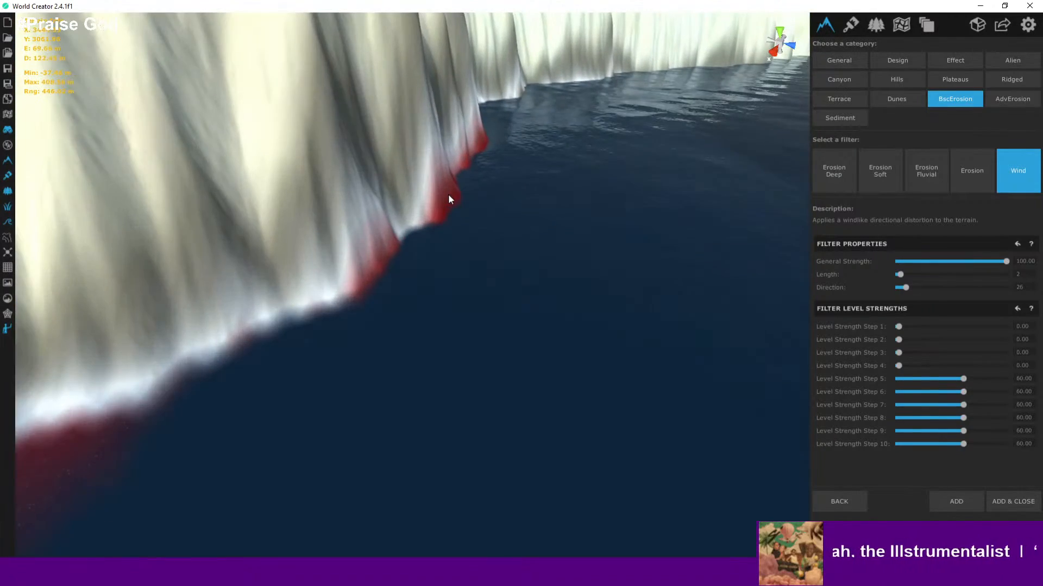
scroll(447, 194, "down", 2)
scroll(482, 175, "down", 3)
middle_click_drag(482, 175, 419, 345)
scroll(419, 345, "up", 2)
scroll(432, 309, "down", 2)
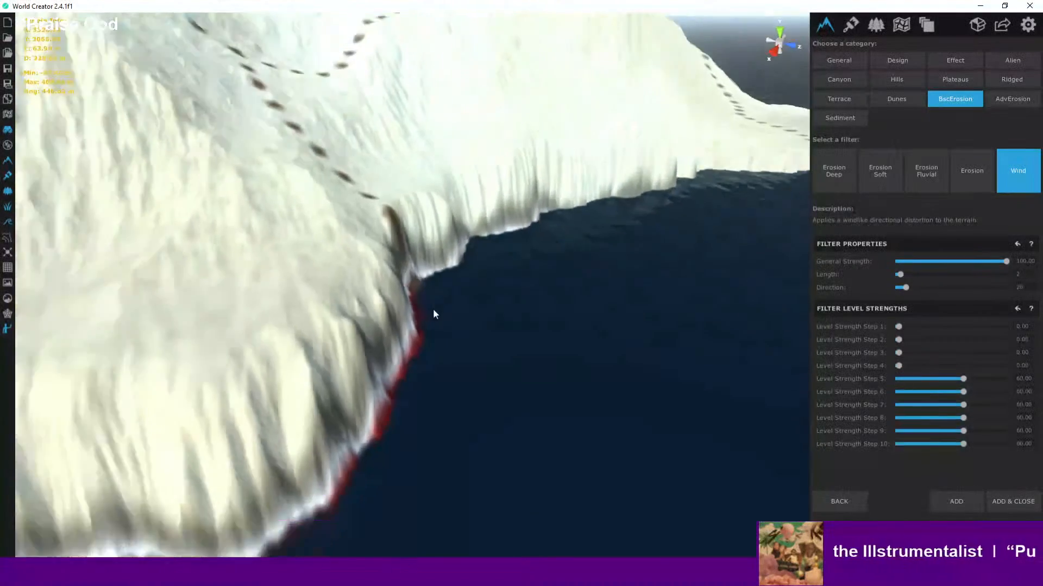
scroll(446, 340, "down", 3)
middle_click_drag(432, 309, 629, 396)
scroll(450, 356, "down", 5)
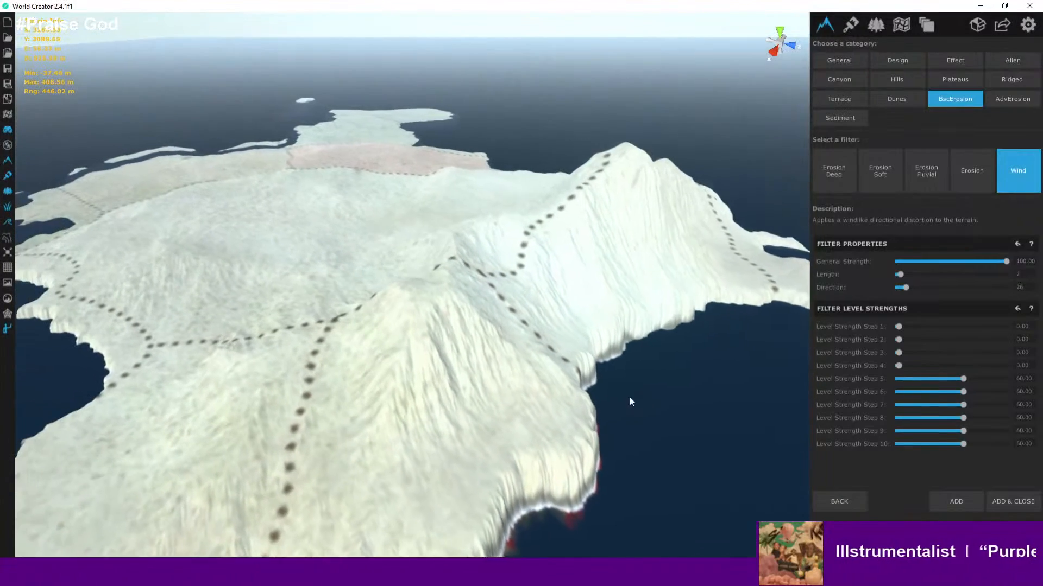
scroll(629, 383, "down", 1)
scroll(629, 382, "up", 2)
middle_click_drag(552, 399, 678, 350)
scroll(677, 350, "down", 1)
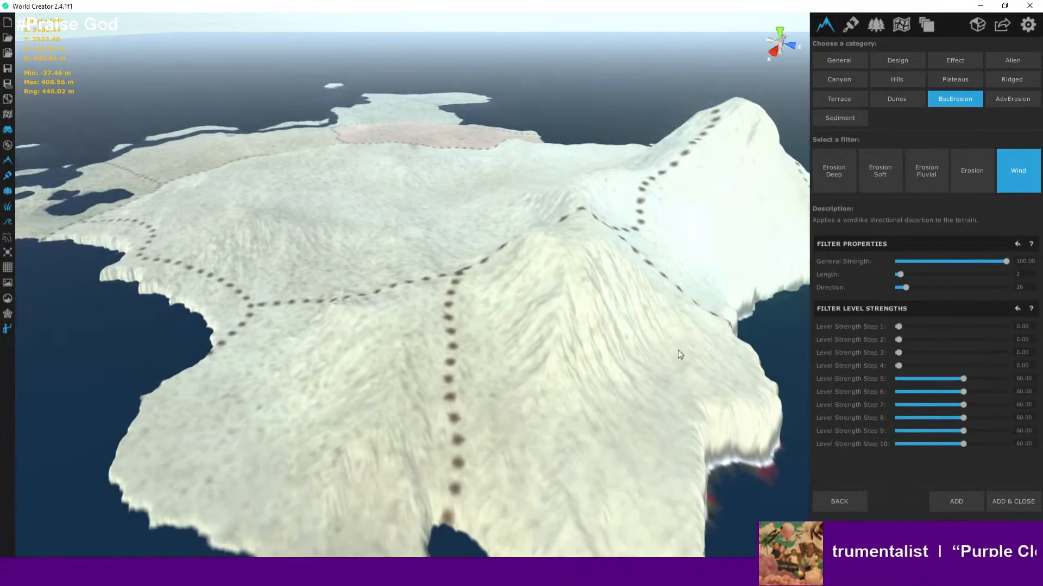
scroll(641, 351, "up", 1)
scroll(490, 382, "up", 5)
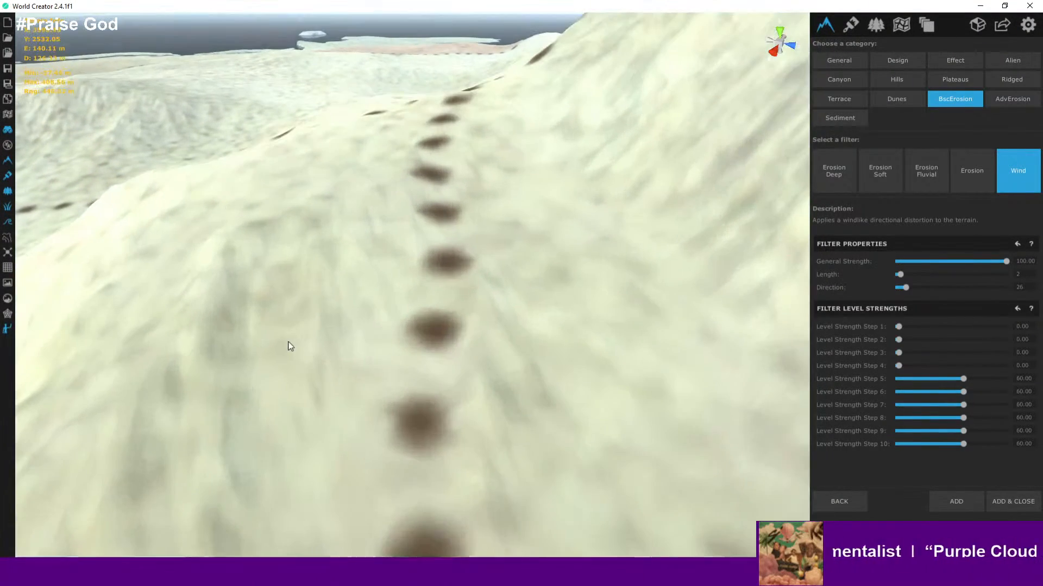
scroll(299, 329, "up", 6)
- Descend toward the snowy plateau to view the ground surface at close range
right_click_drag(301, 320, 404, 217)
scroll(399, 221, "up", 1)
scroll(261, 267, "down", 3)
middle_click_drag(307, 310, 555, 378)
scroll(467, 369, "down", 2)
middle_click_drag(377, 360, 603, 435)
right_click_drag(440, 390, 567, 399)
scroll(567, 399, "down", 2)
scroll(319, 307, "up", 1)
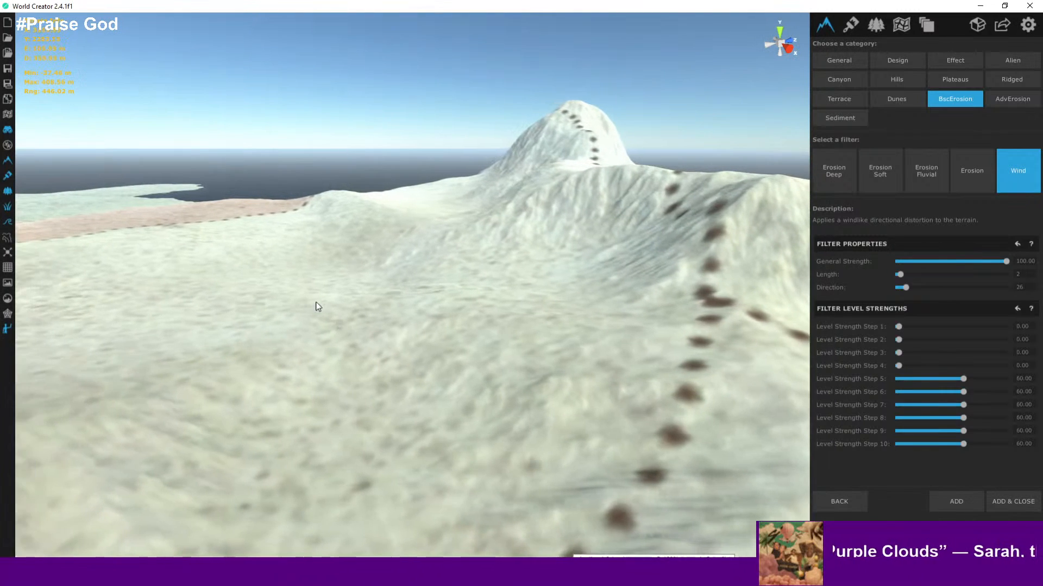
scroll(259, 248, "up", 1)
key("a")
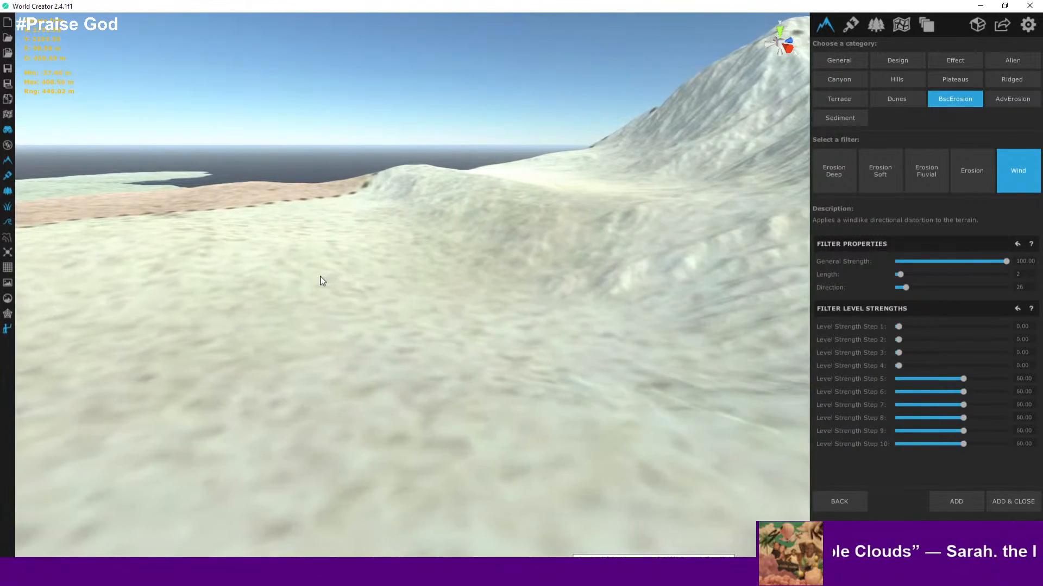
scroll(527, 176, "up", 3)
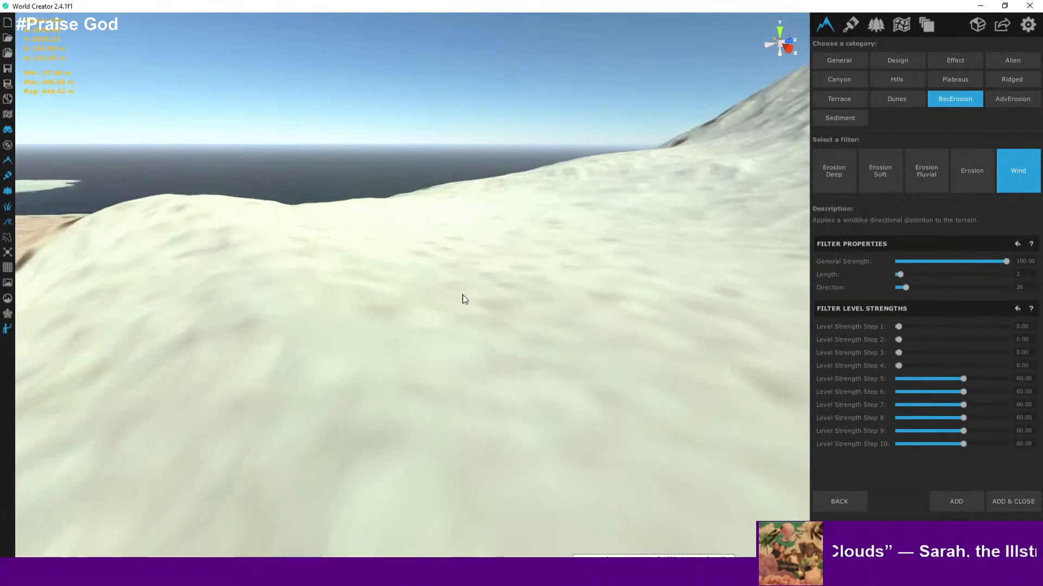
scroll(471, 308, "up", 8)
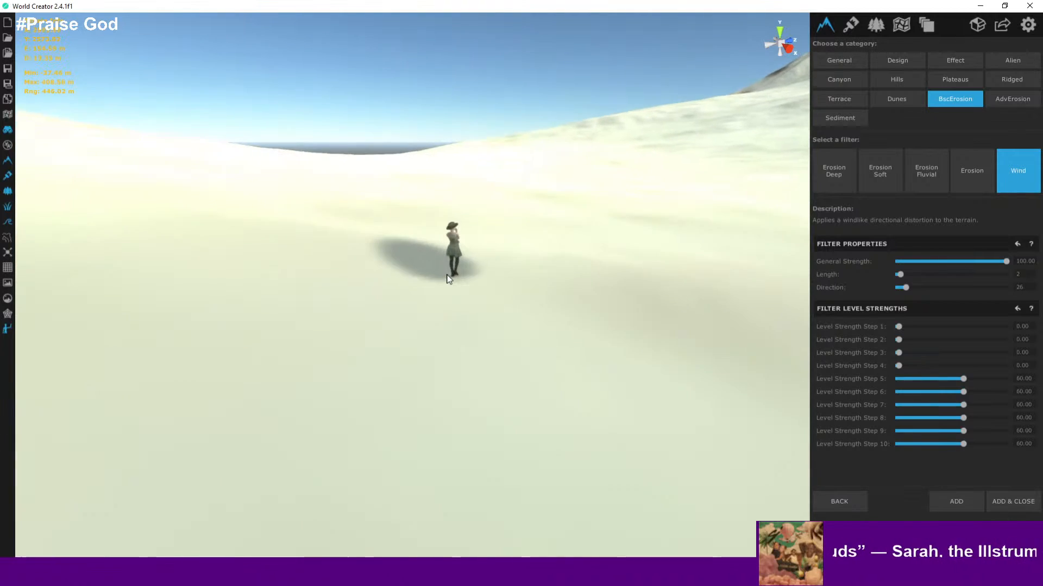
- Walk the character around the plateau, then fly back out to an overview of the island
key("a")
right_click_drag(449, 263, 728, 283)
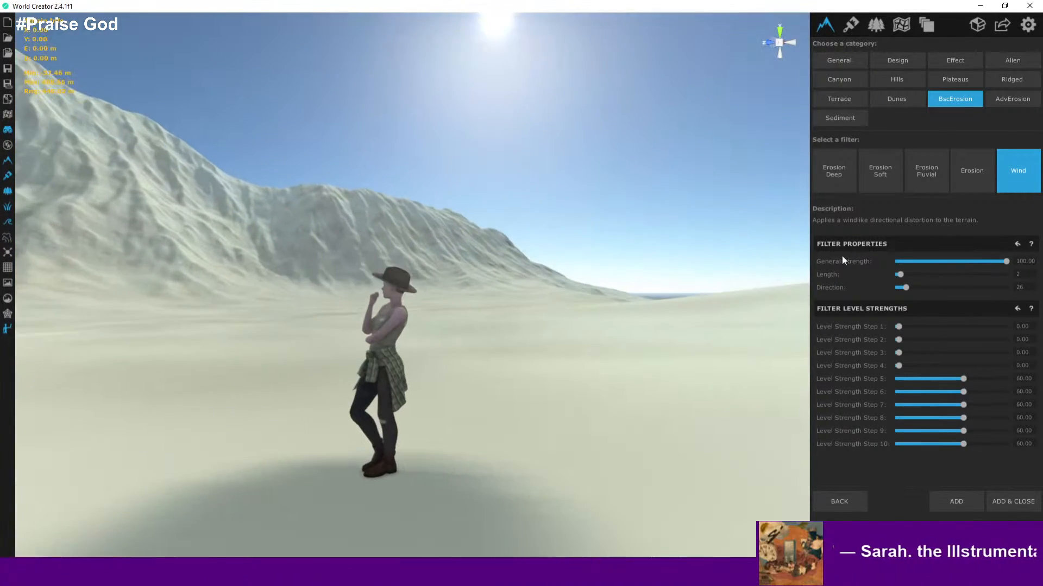
key("a")
right_click_drag(657, 286, 298, 284)
key("d")
right_click_drag(476, 296, 504, 318)
key("d")
key("s")
key("s")
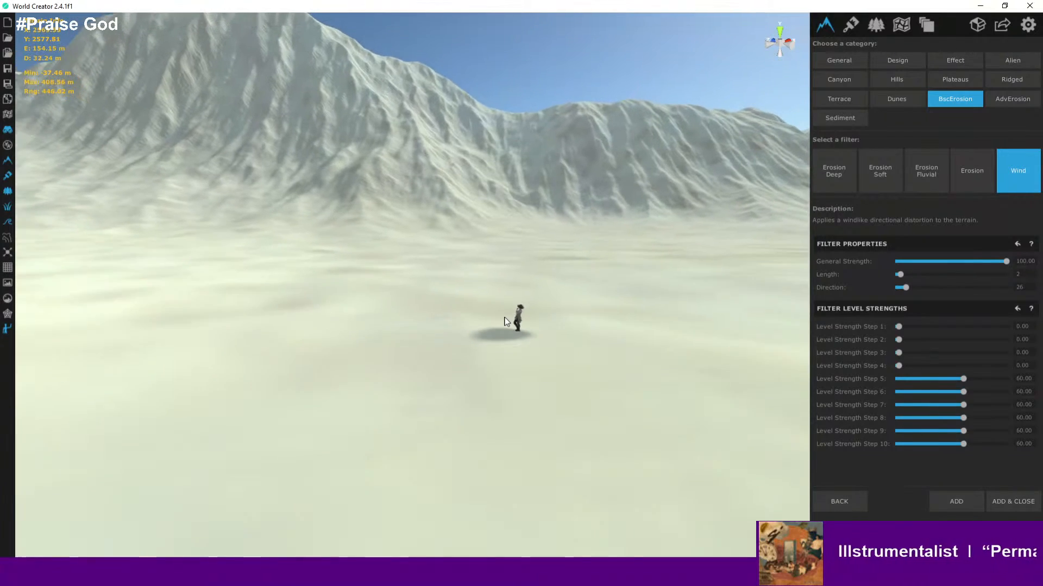
key("s")
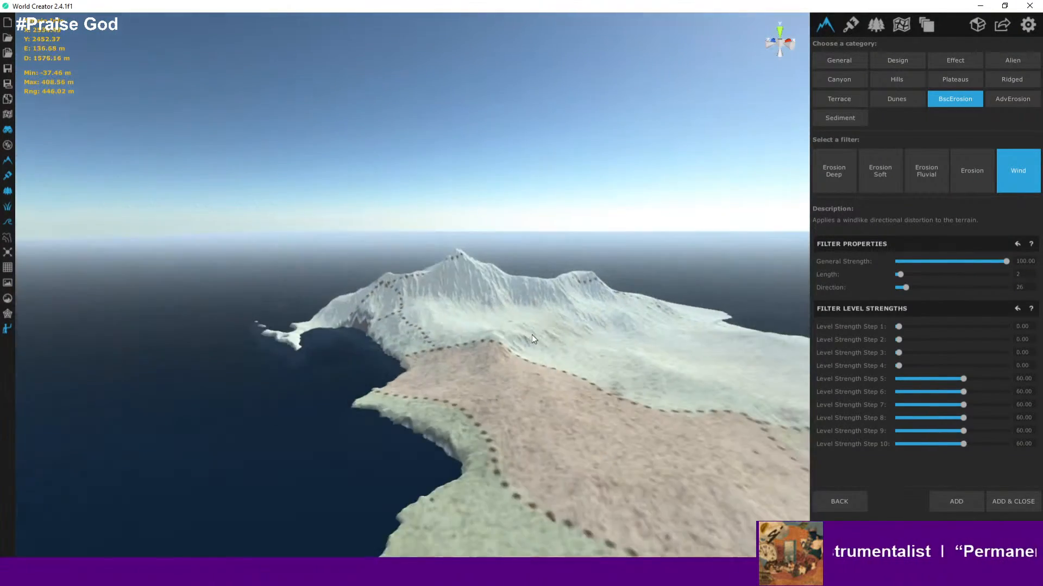
key("w")
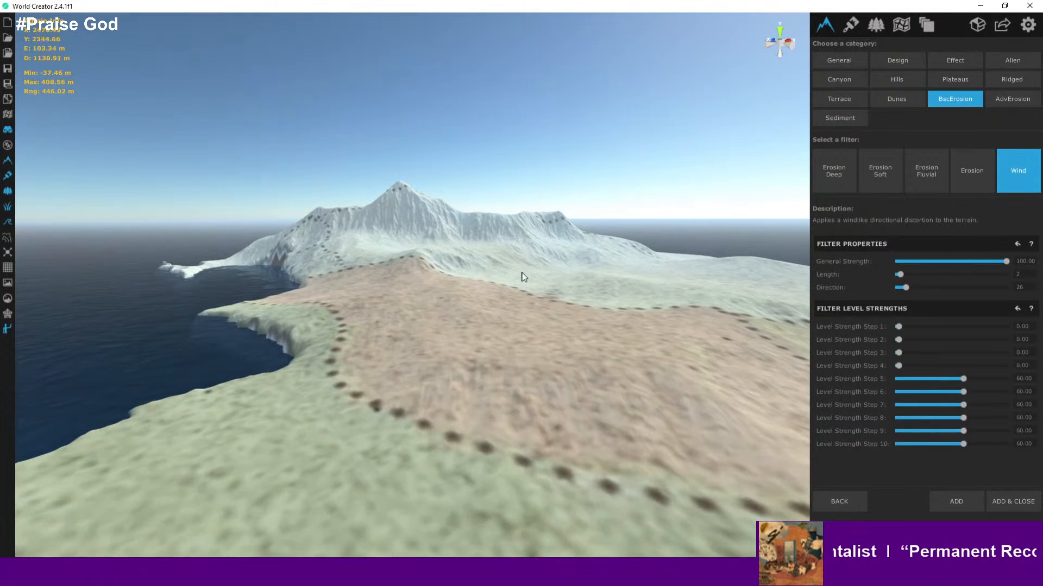
- Fly across the island from the pink plateau to the southern peninsula to examine the wind-eroded terrain
key("s")
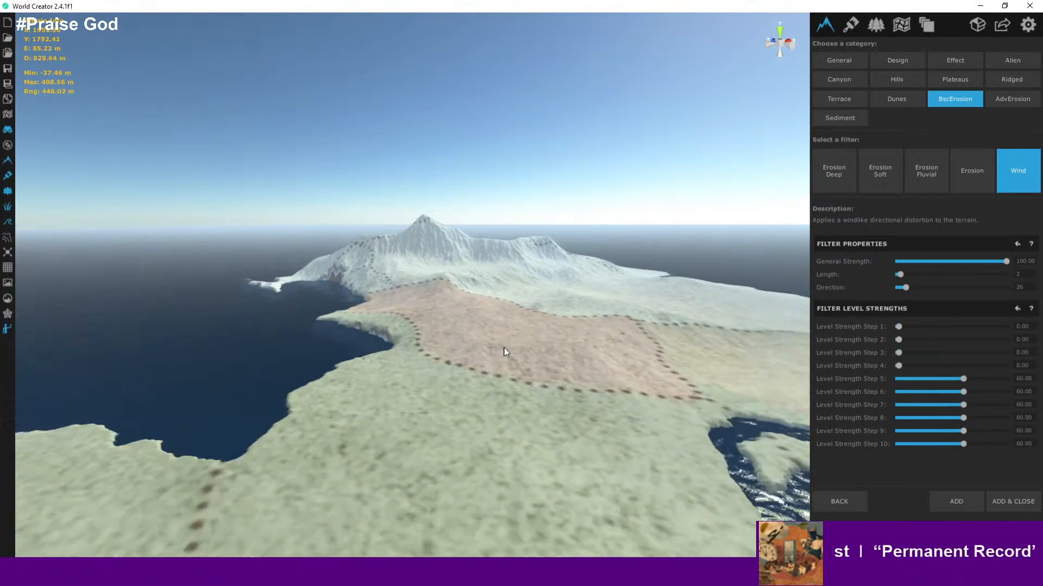
mouse_move(521, 343)
middle_mouse_down()
mouse_move(492, 334)
mouse_move(510, 326)
middle_mouse_up()
key("w")
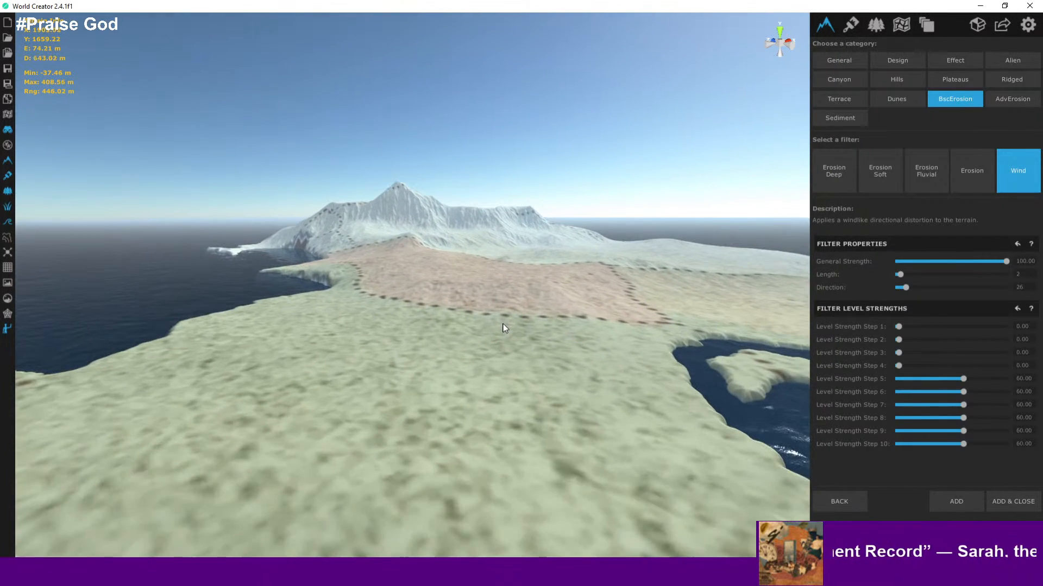
middle_click_drag(505, 341, 661, 286)
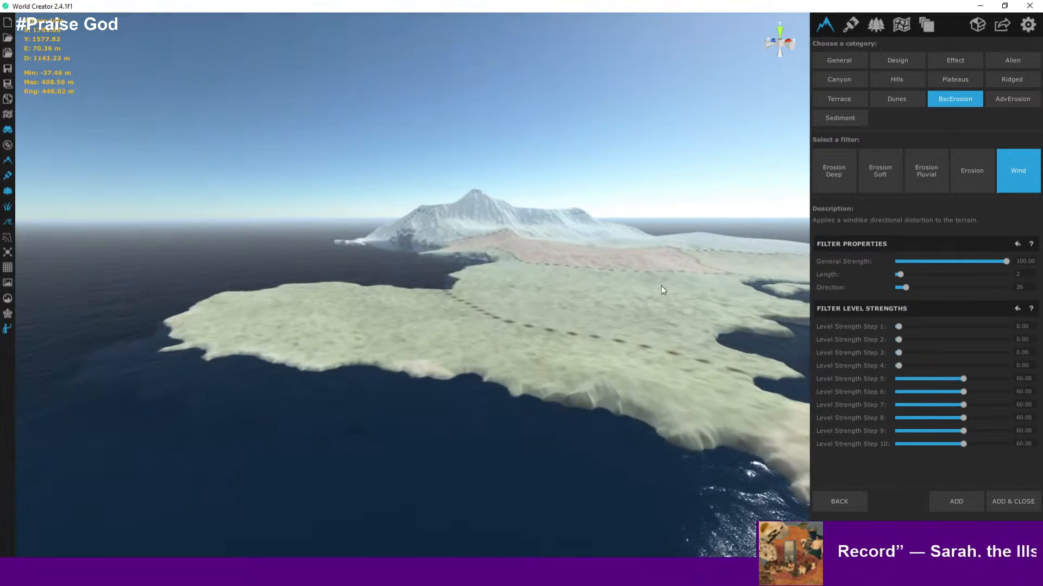
middle_click_drag(433, 312, 458, 315)
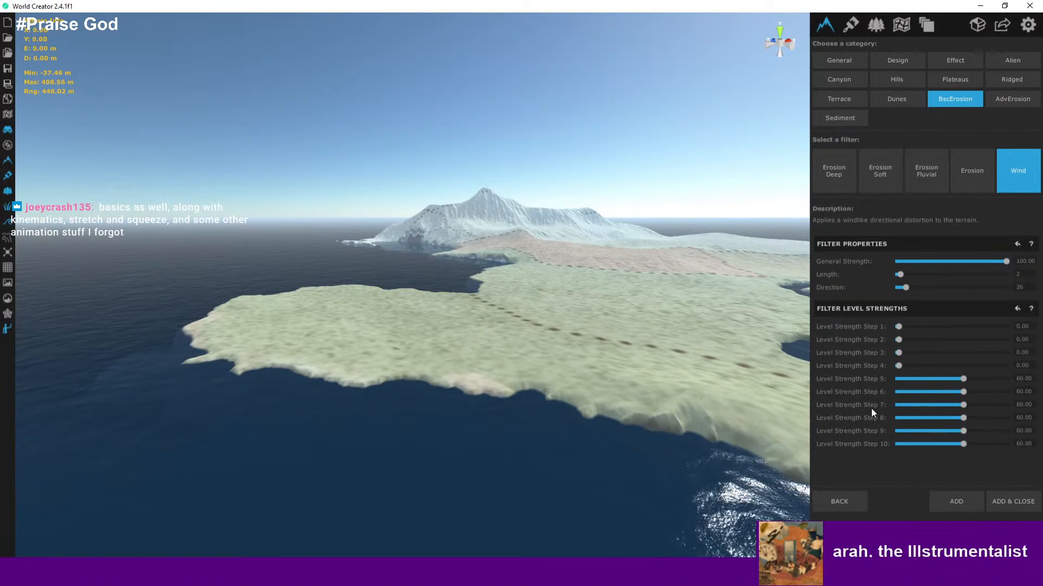
right_click_drag(674, 355, 522, 380)
middle_click_drag(522, 379, 654, 492)
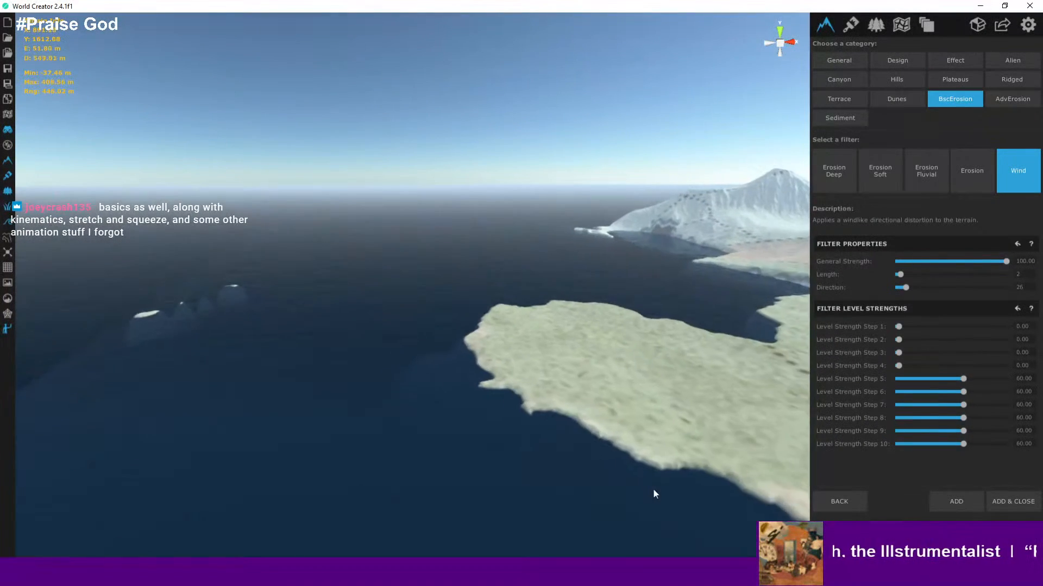
key("w")
right_click_drag(519, 377, 888, 444)
key("a")
key("d")
right_click_drag(529, 370, 409, 274)
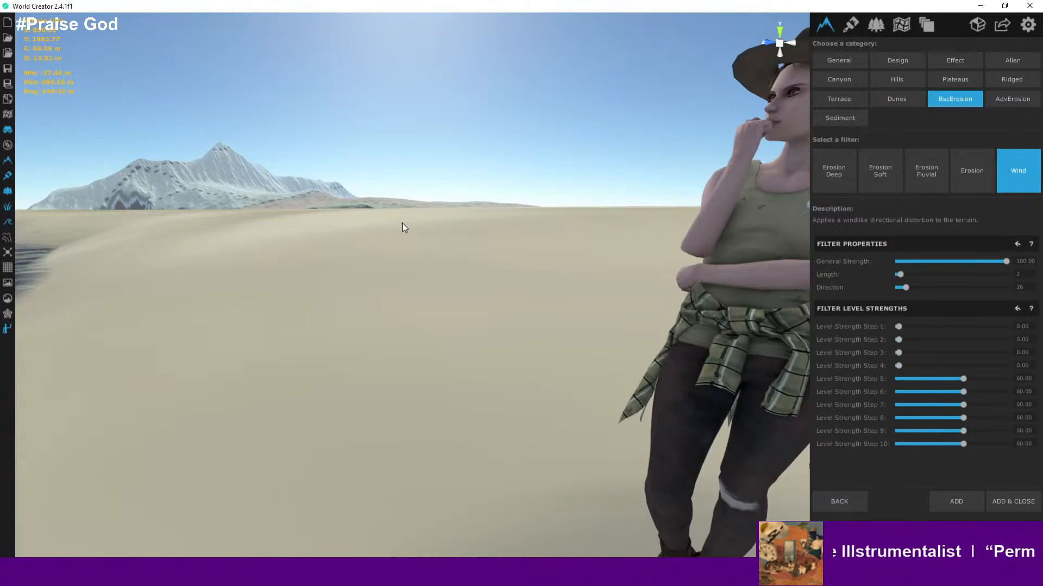
- Zoom out to an island overview and back in on the southern peninsula to inspect the surface
scroll(424, 261, "down", 2)
scroll(423, 325, "up", 3)
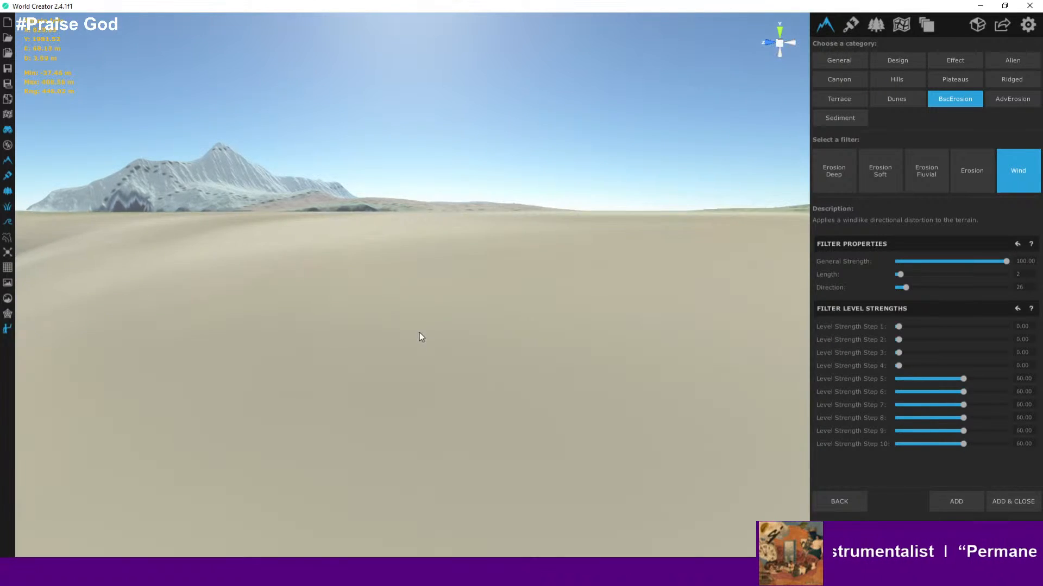
scroll(426, 330, "down", 5)
right_click_drag(448, 310, 490, 384)
scroll(463, 293, "down", 8)
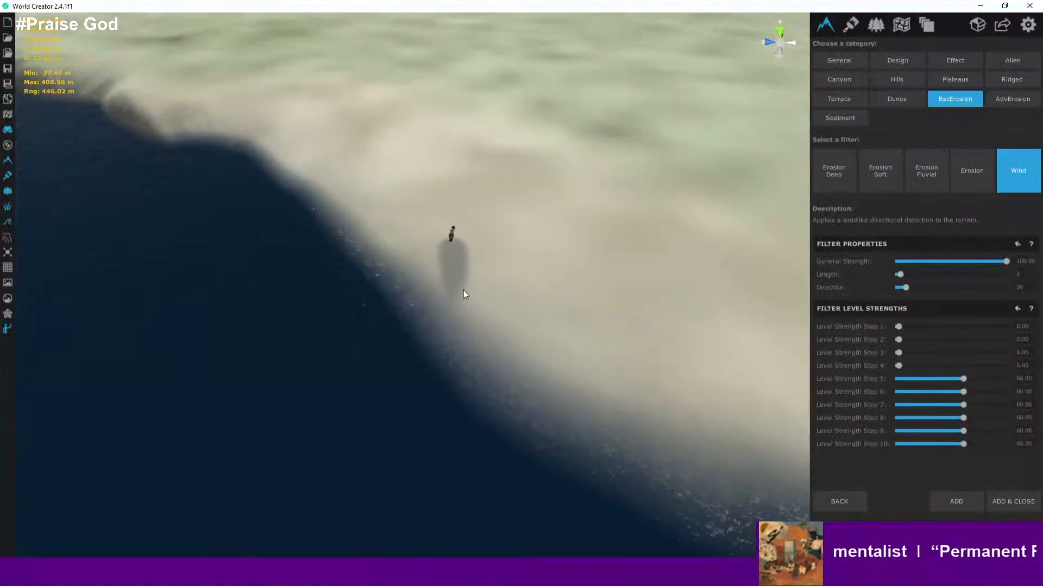
scroll(448, 287, "down", 5)
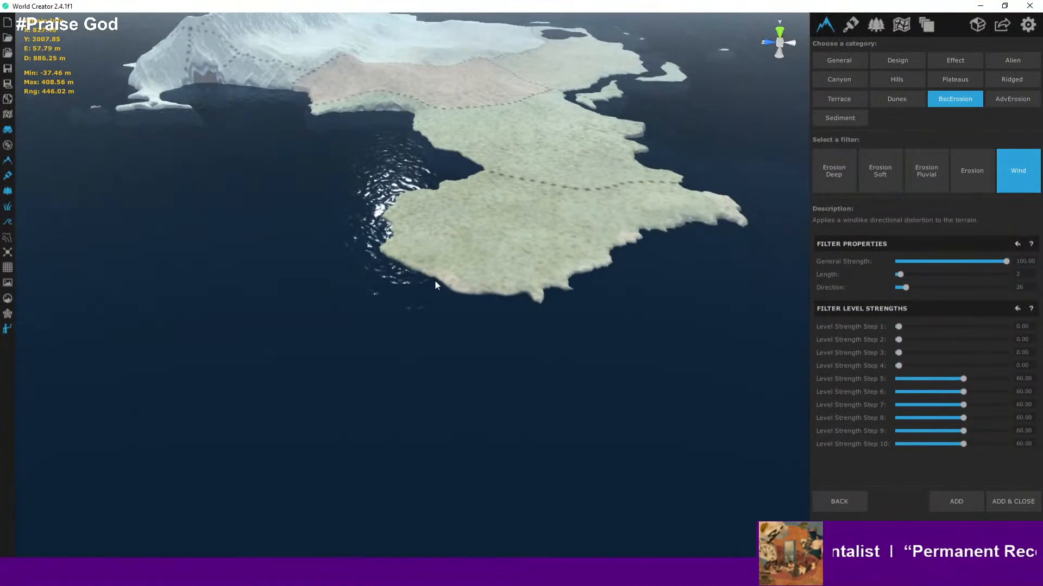
scroll(462, 289, "down", 4)
scroll(461, 288, "up", 3)
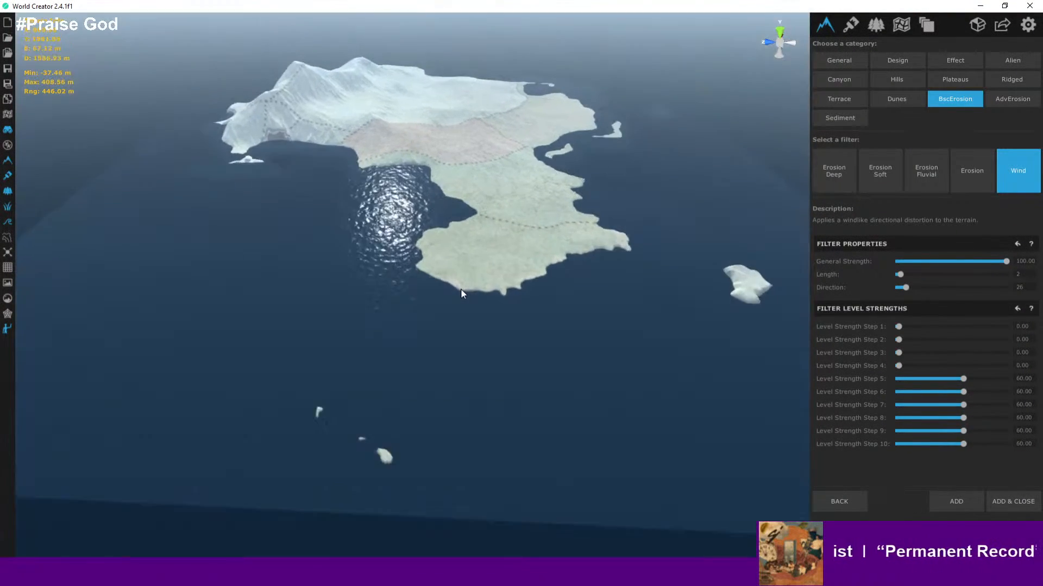
mouse_move(463, 301)
right_mouse_down()
mouse_move(446, 289)
mouse_move(468, 296)
right_mouse_up()
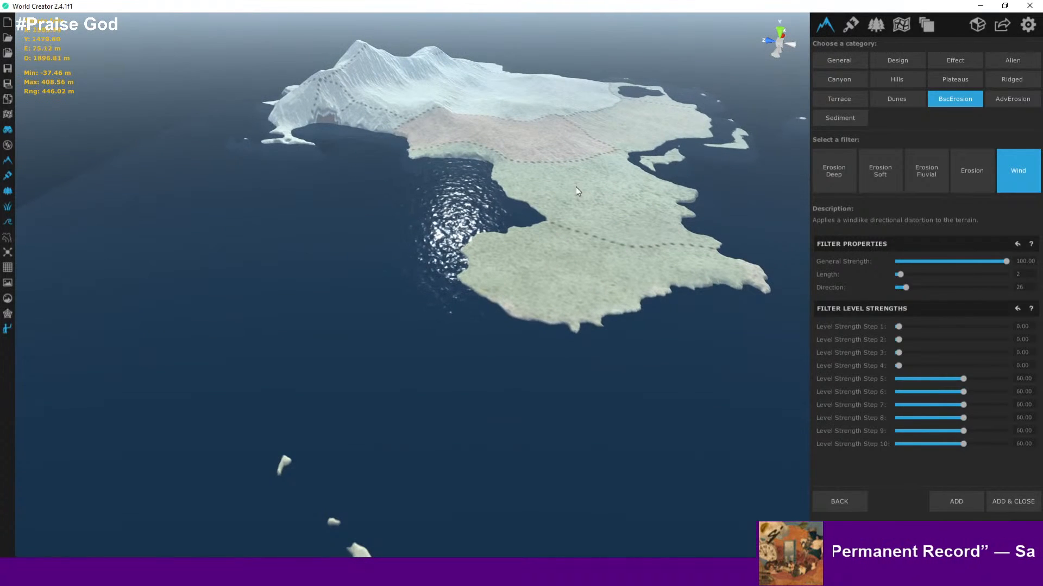
scroll(565, 191, "up", 2)
scroll(534, 203, "down", 1)
scroll(532, 202, "up", 1)
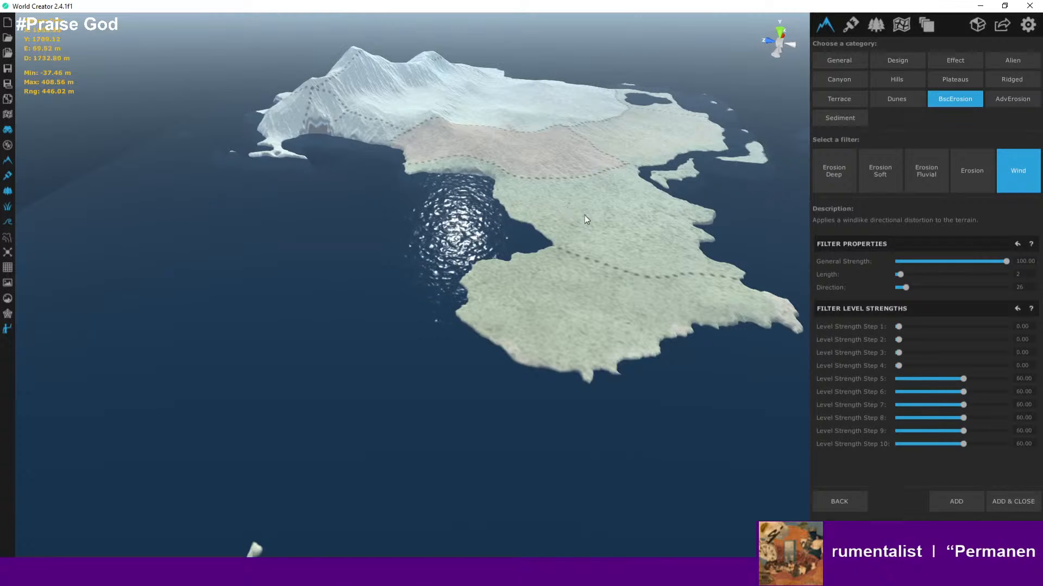
scroll(590, 264, "up", 3)
middle_click_drag(609, 304, 582, 258)
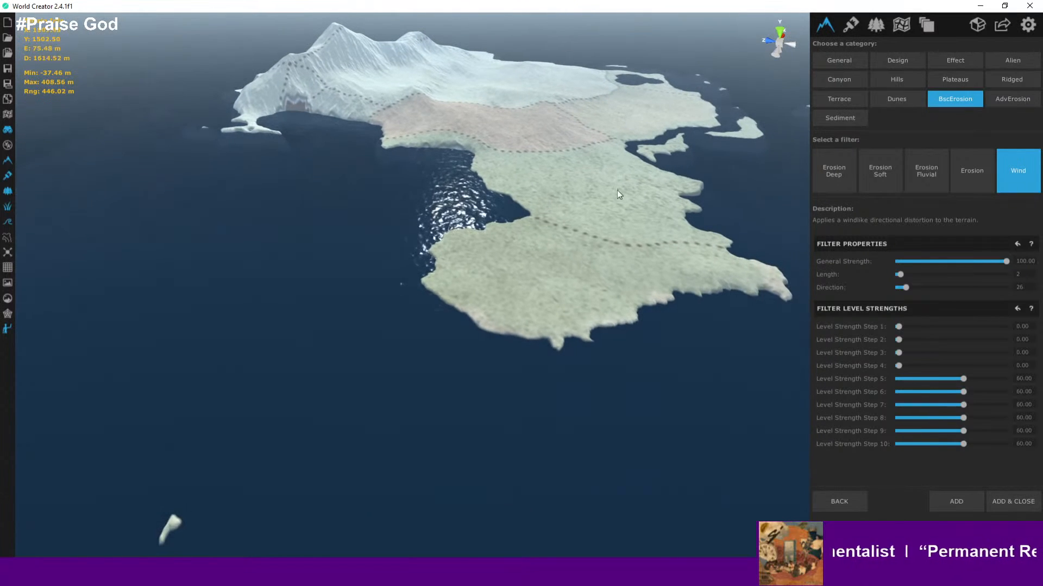
scroll(556, 188, "up", 5)
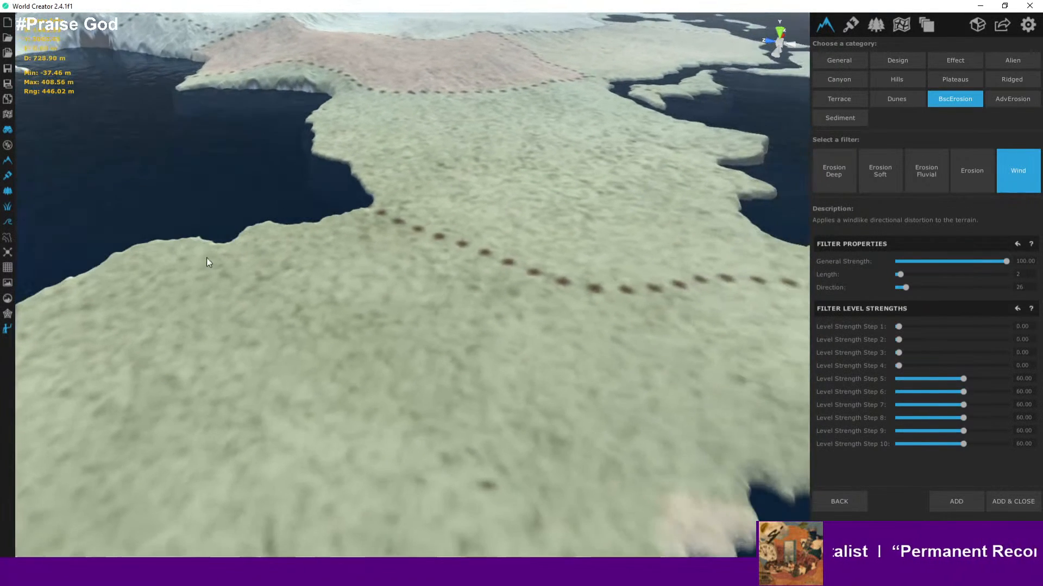
- Toggle the topographic map on and off to check the peninsula's elevation bands
left_click(9, 245)
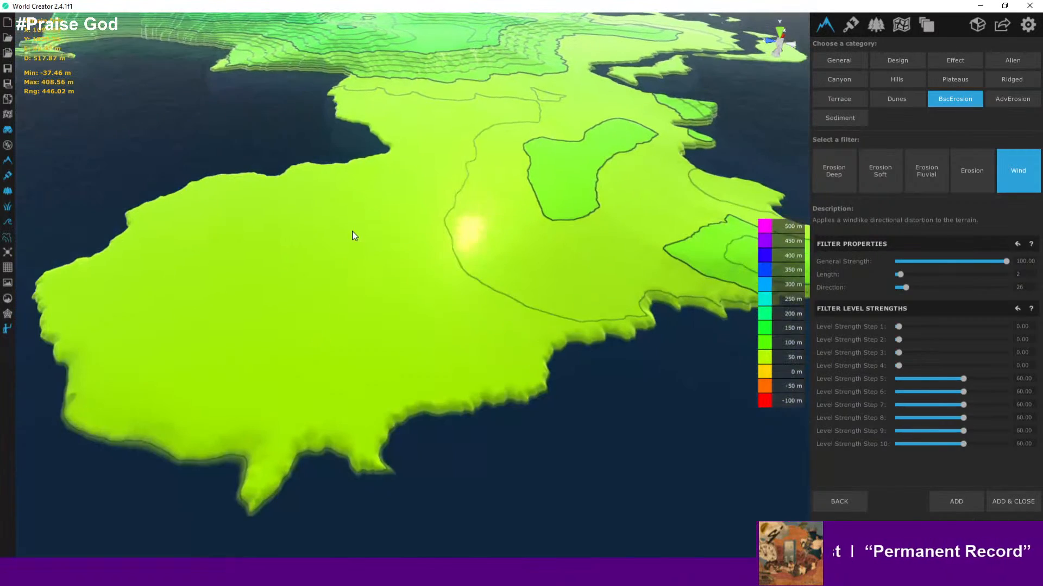
left_click(7, 240)
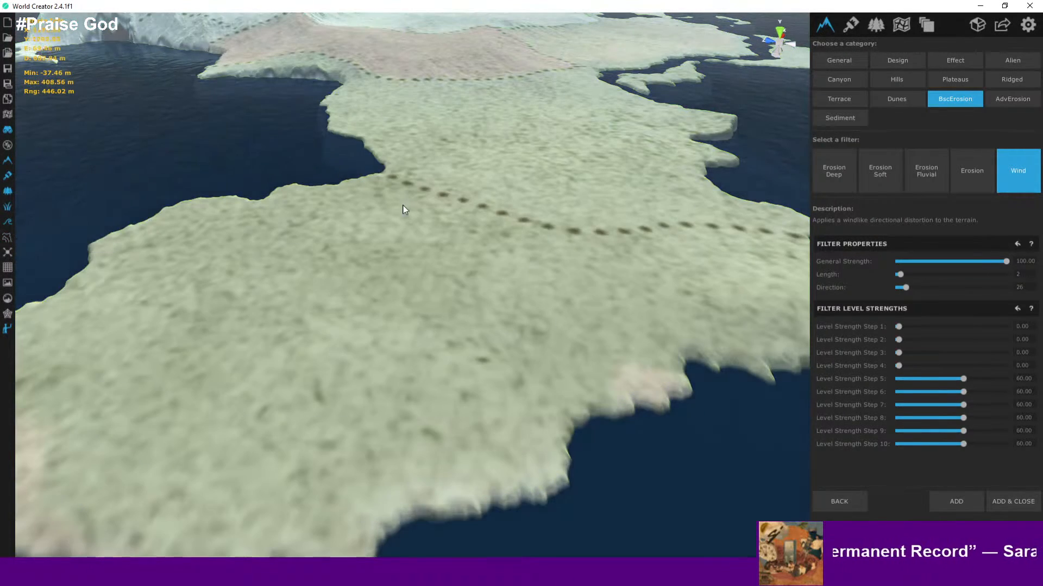
middle_click_drag(402, 210, 482, 173)
scroll(370, 244, "down", 2)
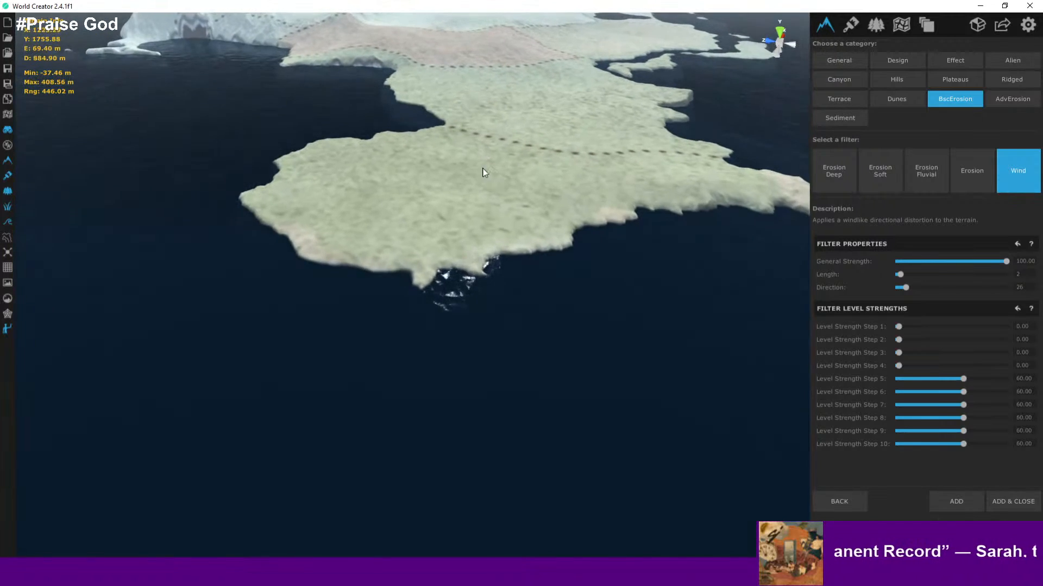
scroll(257, 205, "up", 3)
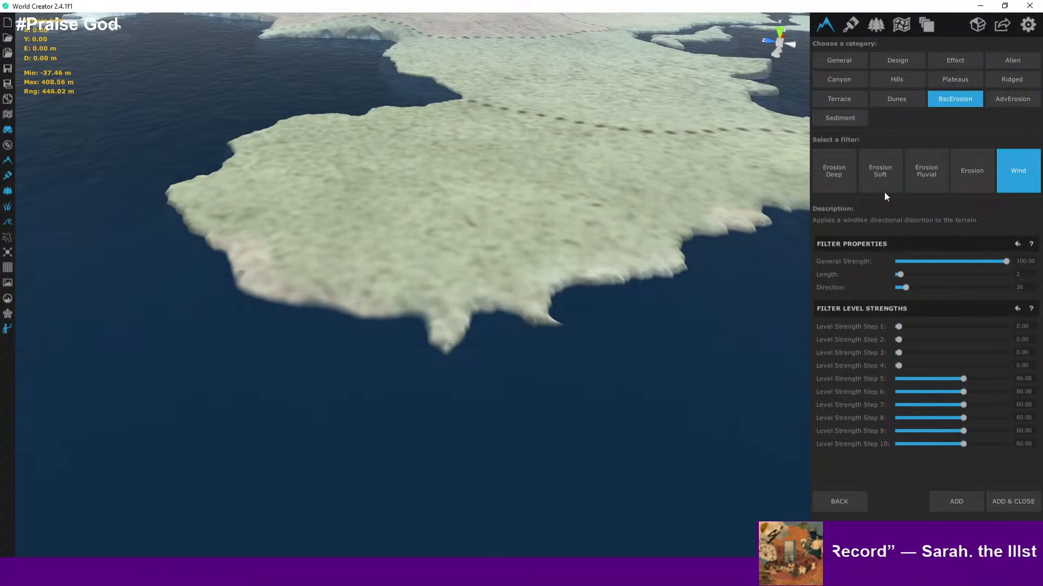
- Add the Wind filter to the Island layer's filter stack and close the filter browser
left_click(1012, 502)
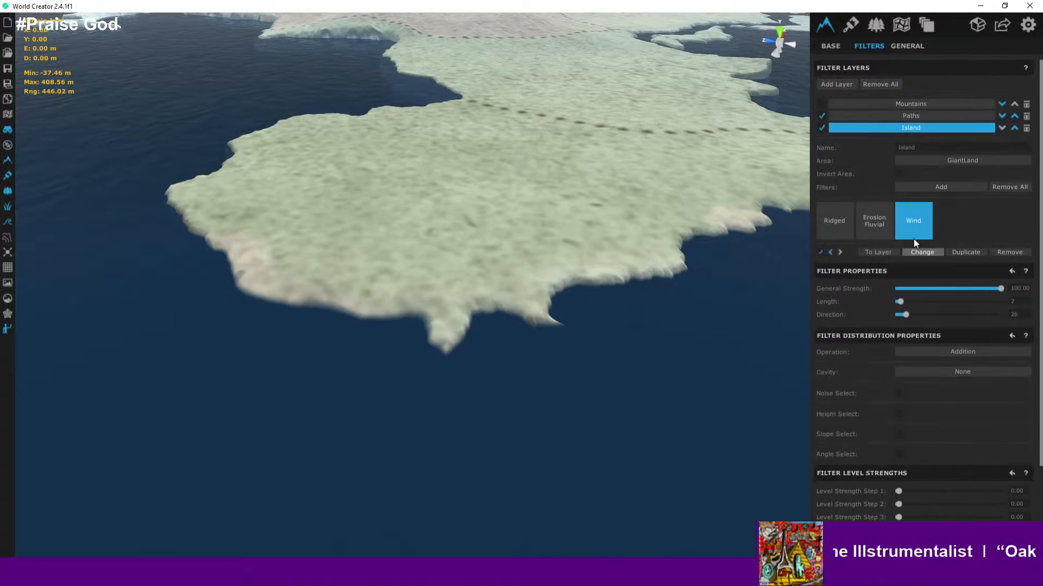
scroll(945, 240, "down", 3)
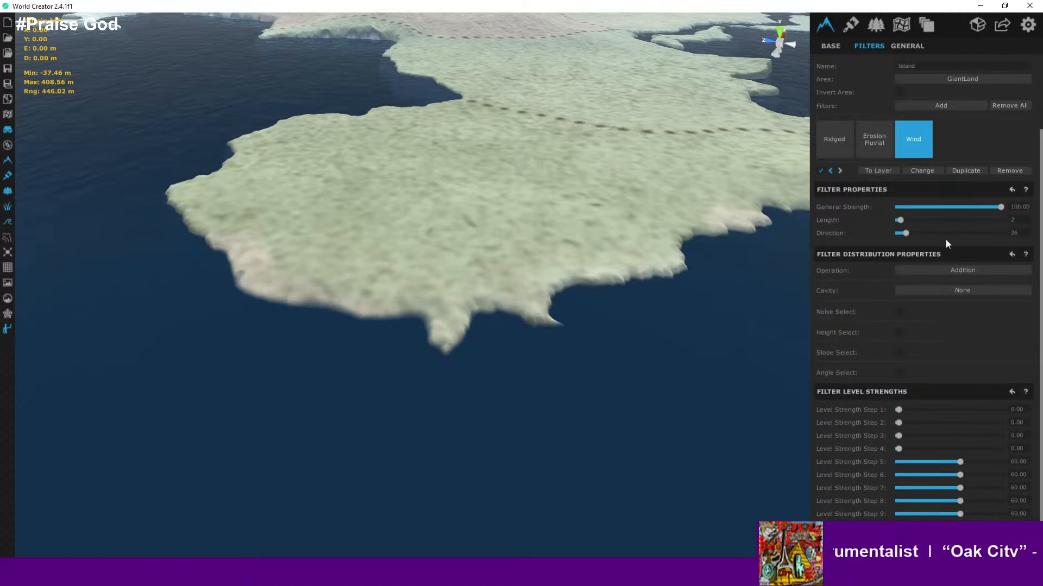
middle_click_drag(615, 196, 544, 213)
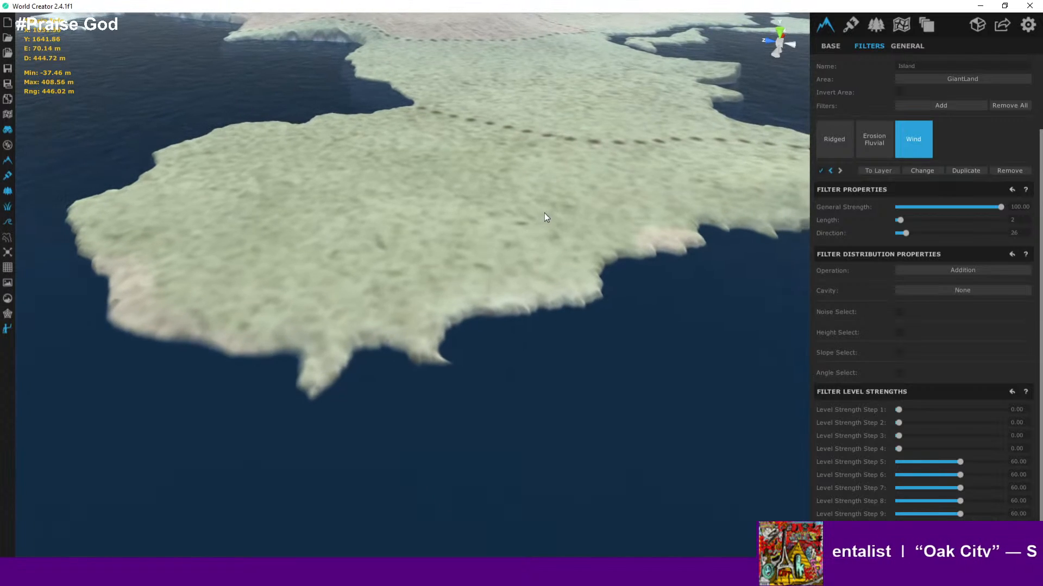
- Orbit and zoom over the southern peninsula to compare the terrain with the Wind filter applied
scroll(544, 213, "down", 2)
scroll(544, 213, "up", 2)
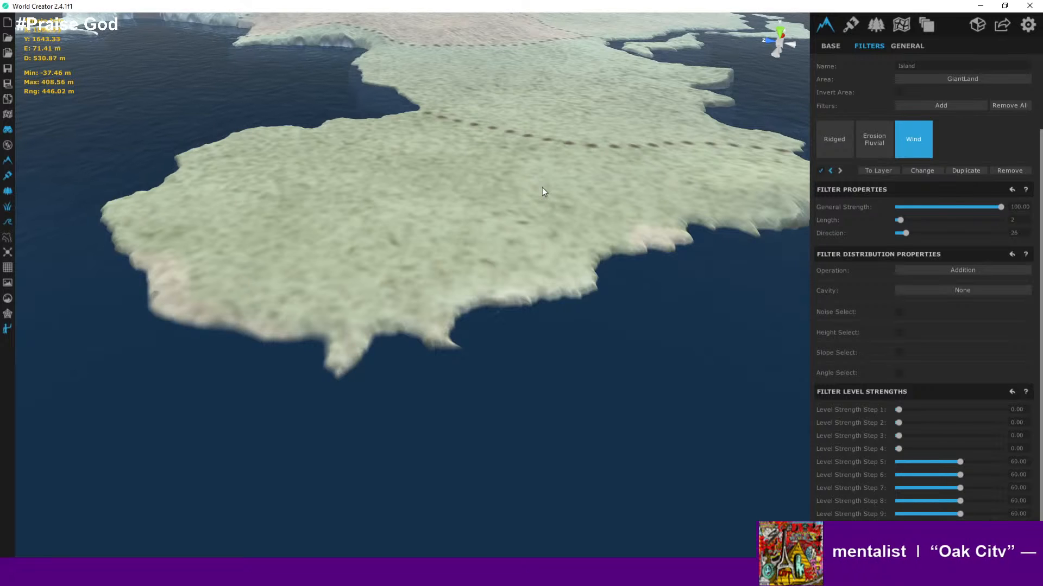
right_click_drag(468, 193, 482, 172)
middle_click_drag(430, 228, 506, 168)
scroll(506, 172, "up", 10)
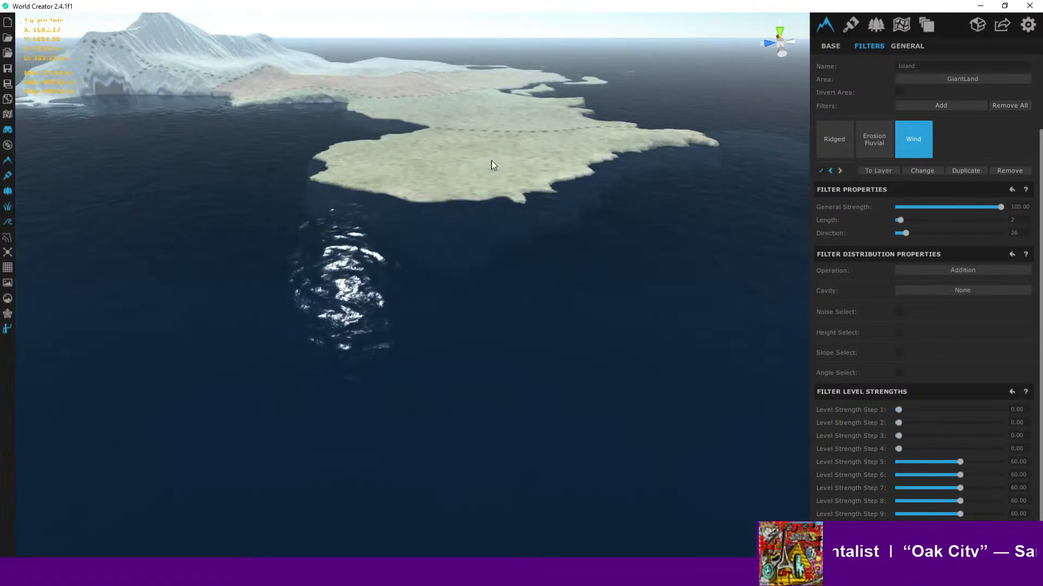
scroll(394, 175, "down", 10)
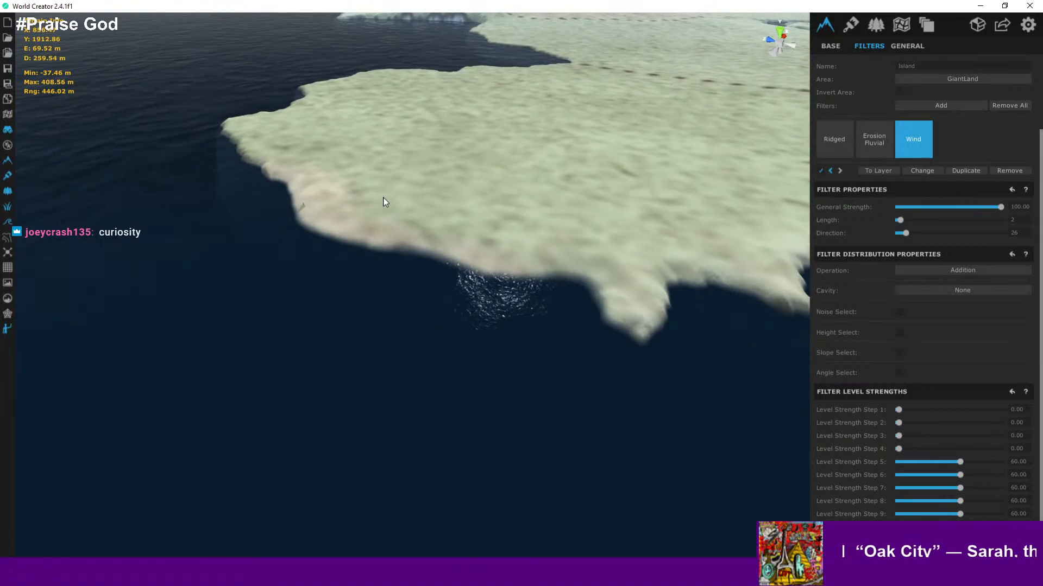
right_click_drag(384, 202, 464, 168)
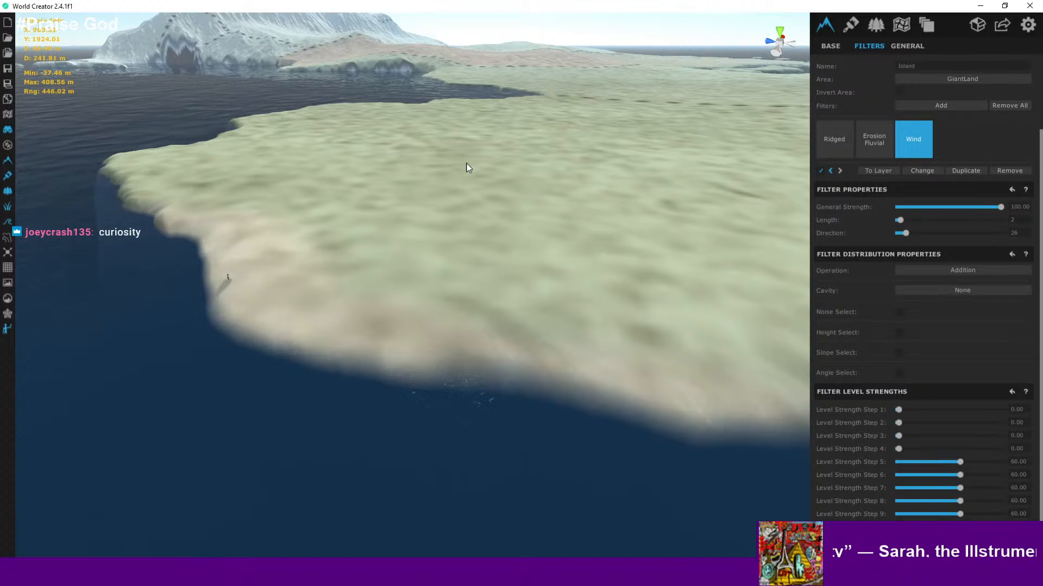
- Walk the character along the southern beach and zoom in and out to examine the coastline
scroll(436, 256, "up", 5)
scroll(429, 258, "up", 5)
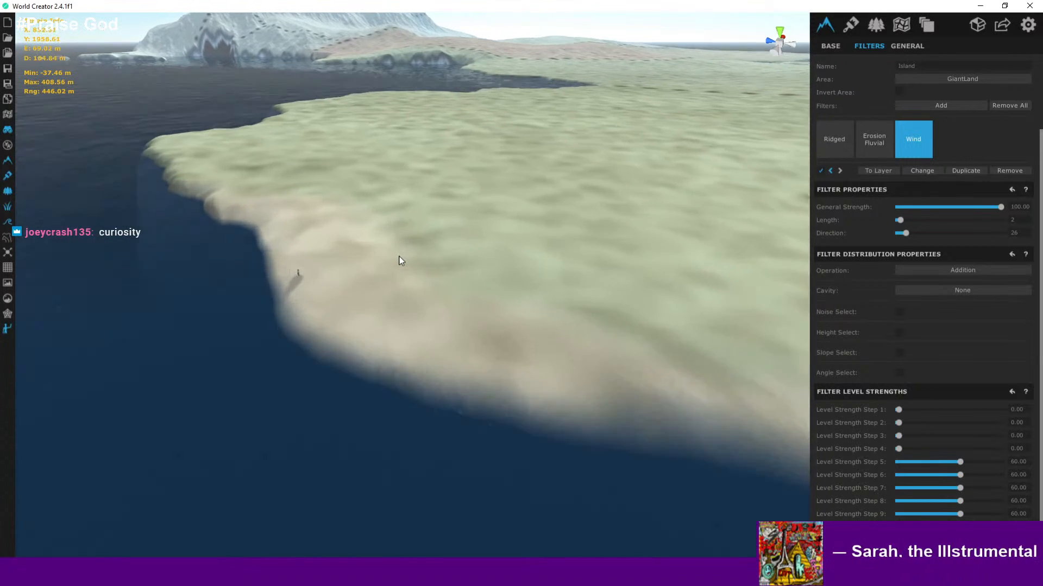
key("a")
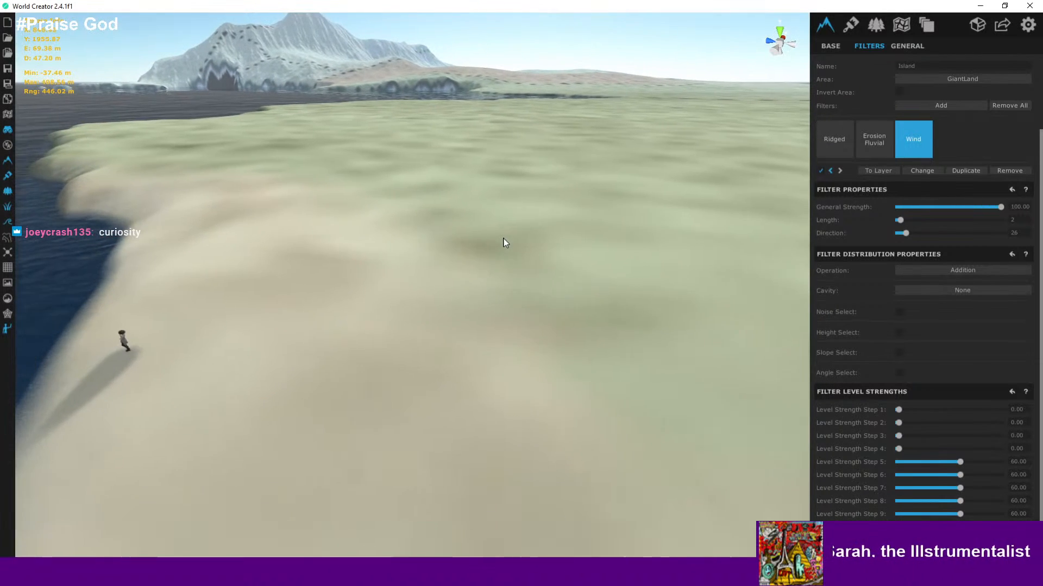
right_click_drag(503, 238, 450, 293)
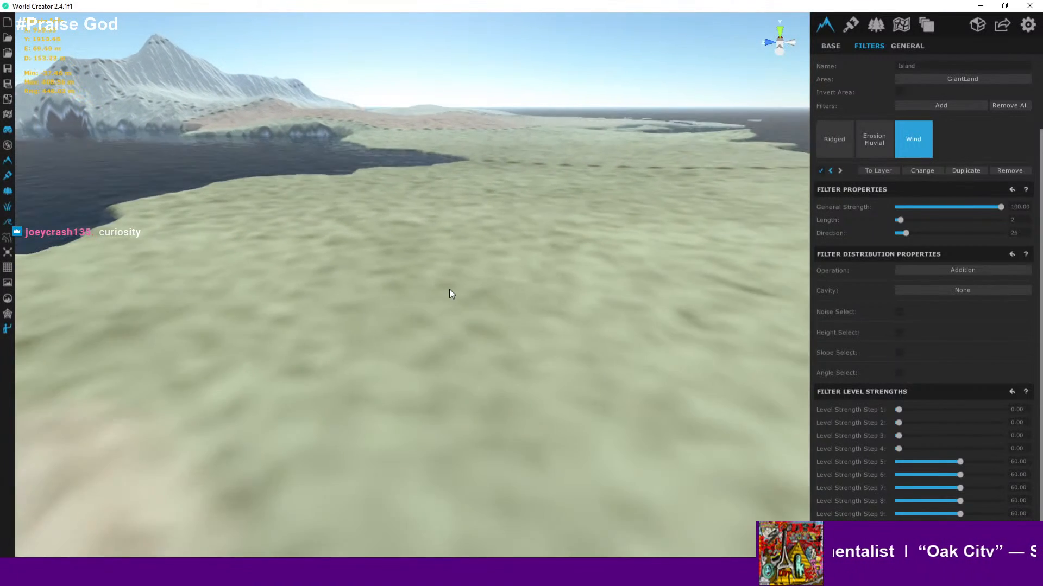
scroll(448, 293, "down", 4)
scroll(357, 340, "down", 1)
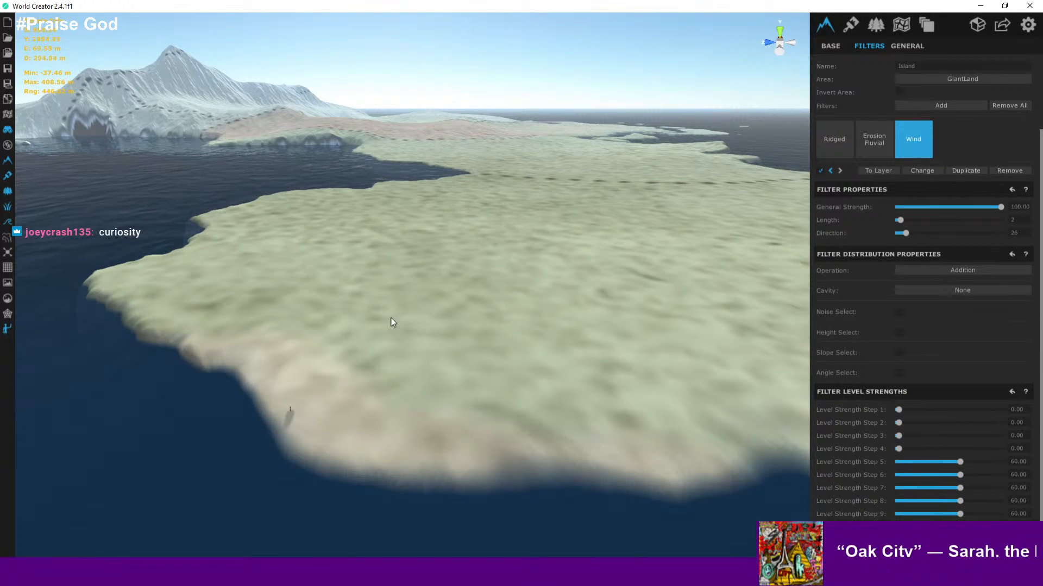
scroll(391, 321, "down", 2)
scroll(322, 329, "up", 2)
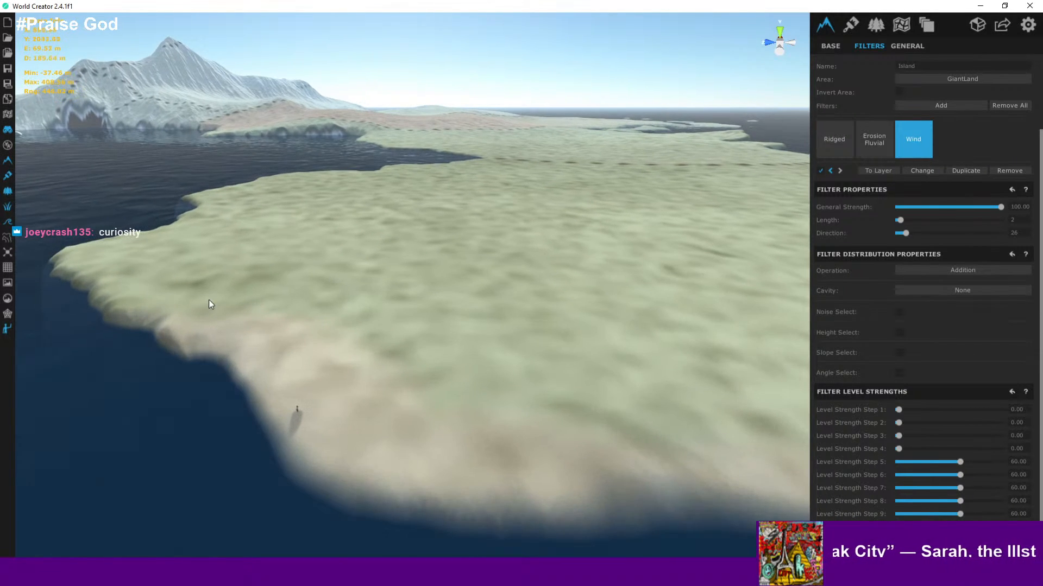
scroll(383, 348, "down", 3)
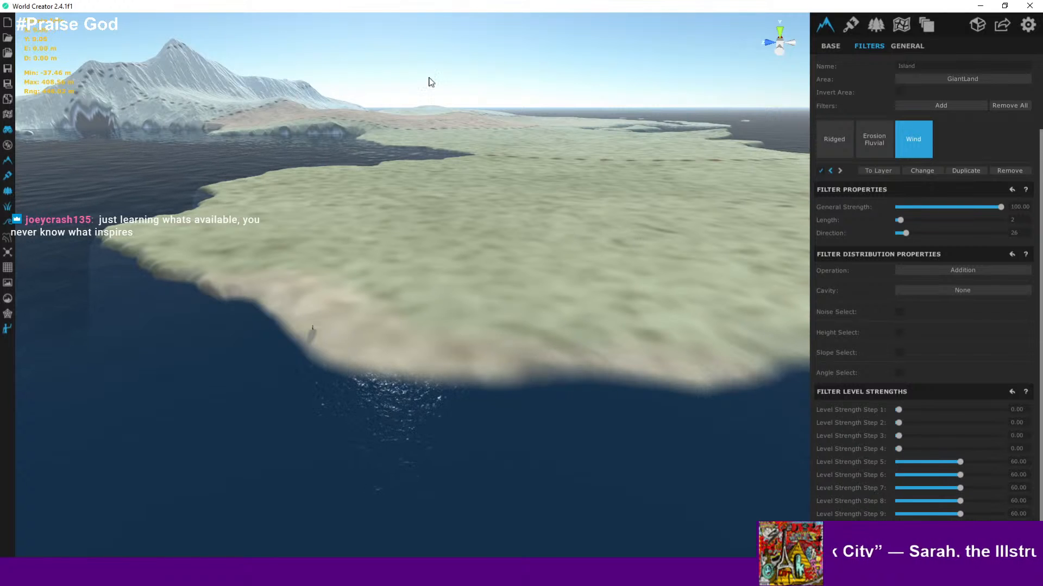
scroll(321, 282, "up", 5)
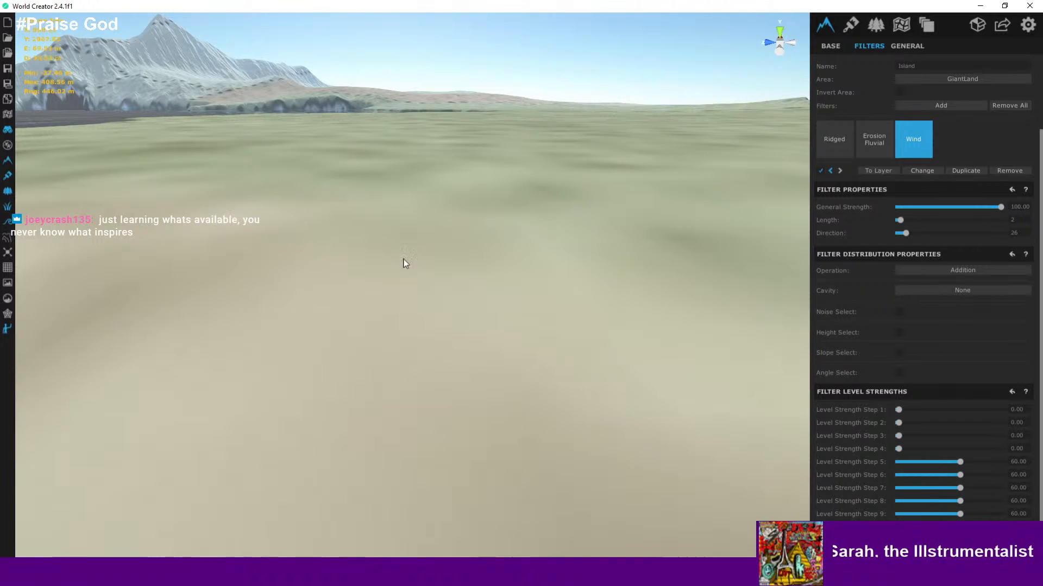
scroll(403, 264, "down", 5)
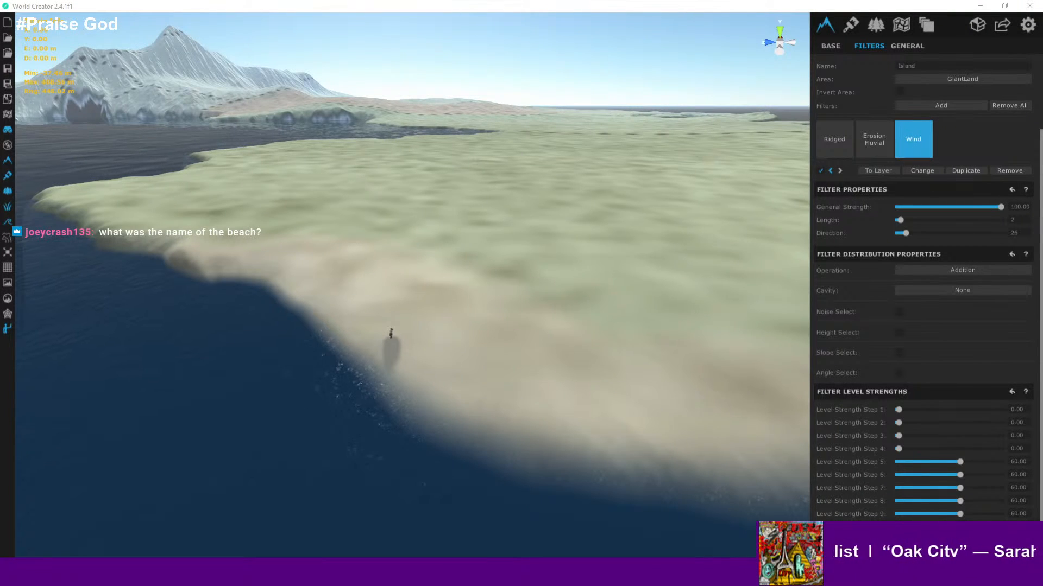
- Switch to the browser and maximize the Google Maps view of Trinidad and Tobago
left_click_drag(619, 585, 665, 104)
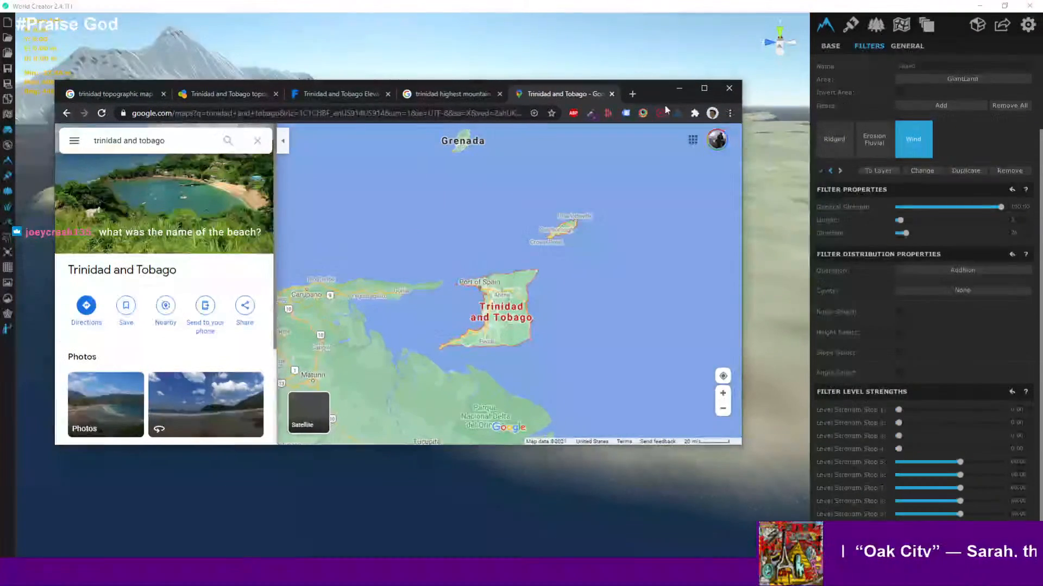
left_click(709, 89)
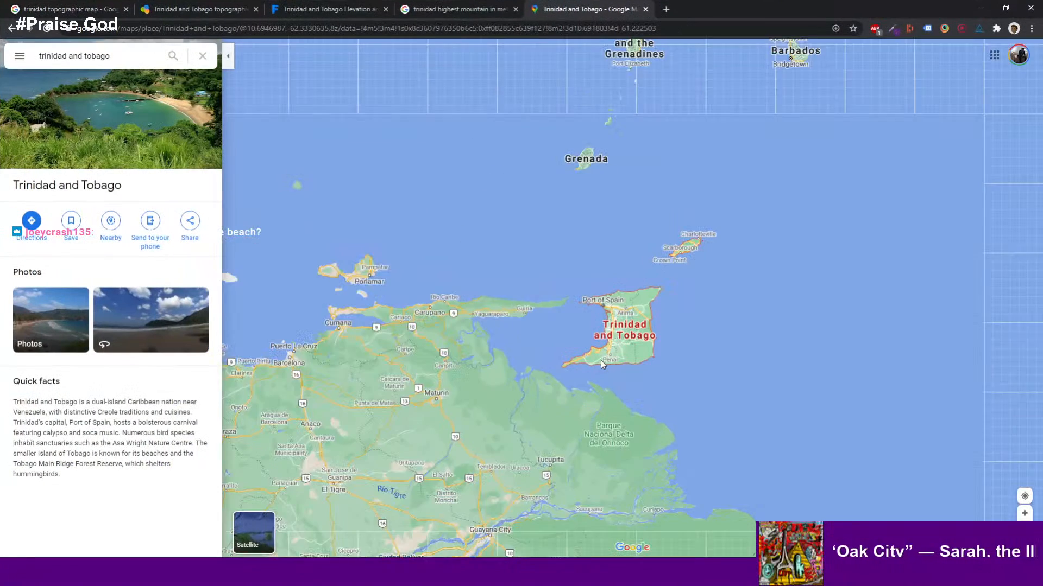
- Zoom into southwestern Trinidad and switch the map to satellite imagery
scroll(608, 353, "up", 3)
scroll(616, 337, "up", 2)
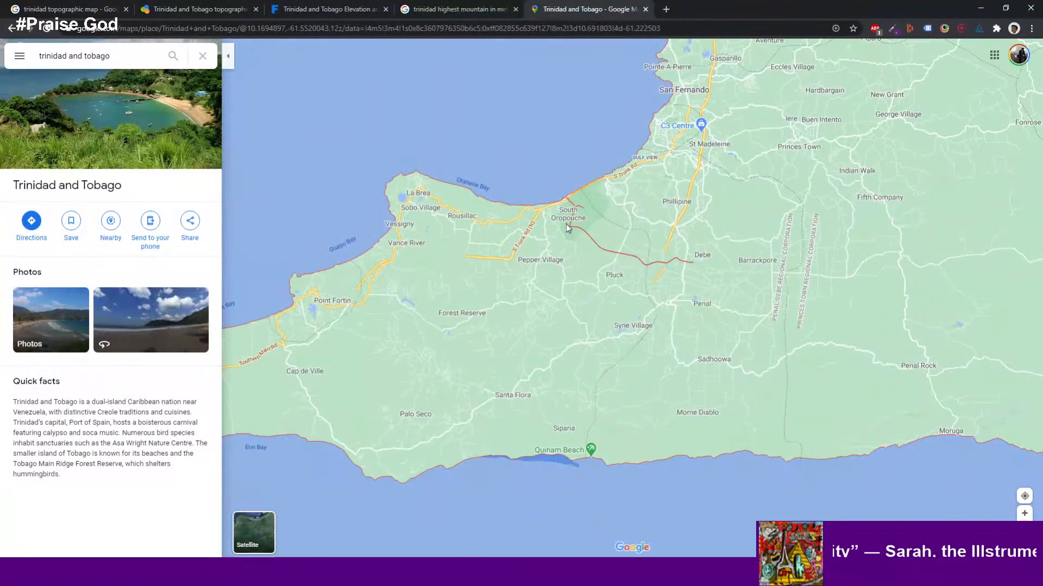
left_click(253, 529)
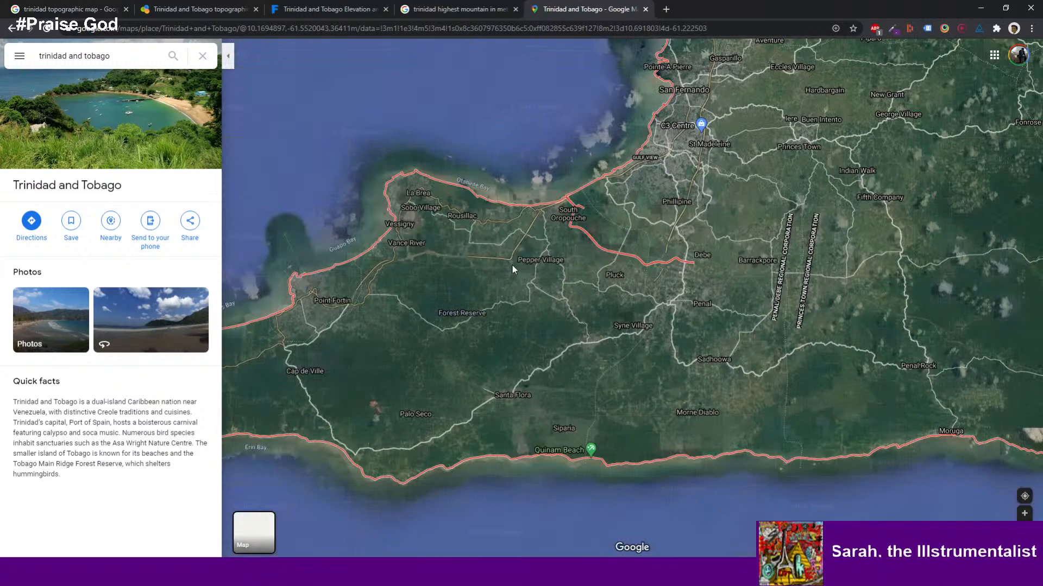
- Zoom and pan along the San Fernando waterfront to examine the coastline in satellite view
scroll(543, 255, "down", 2)
scroll(562, 247, "up", 2)
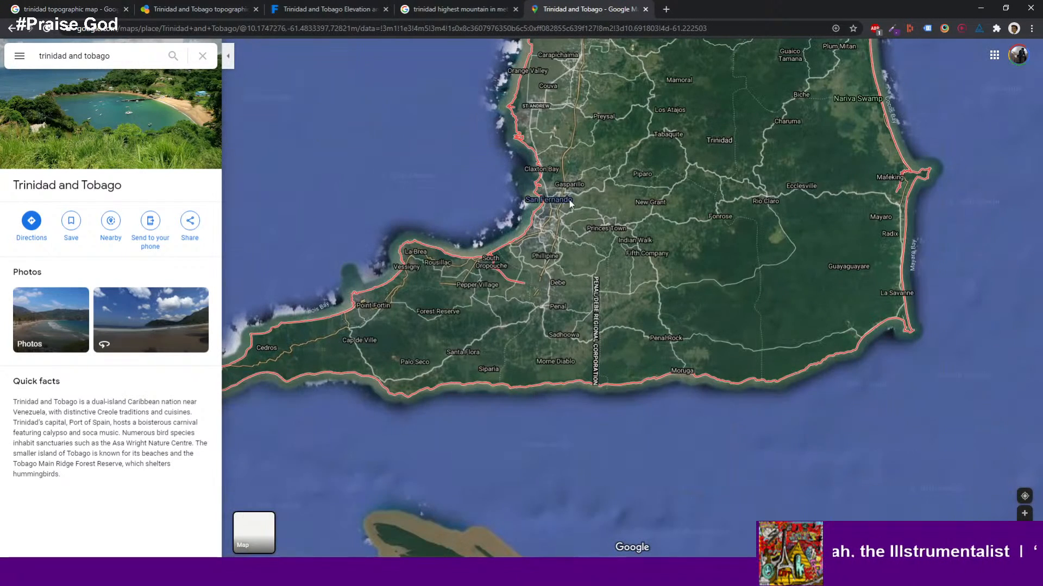
scroll(539, 213, "up", 1)
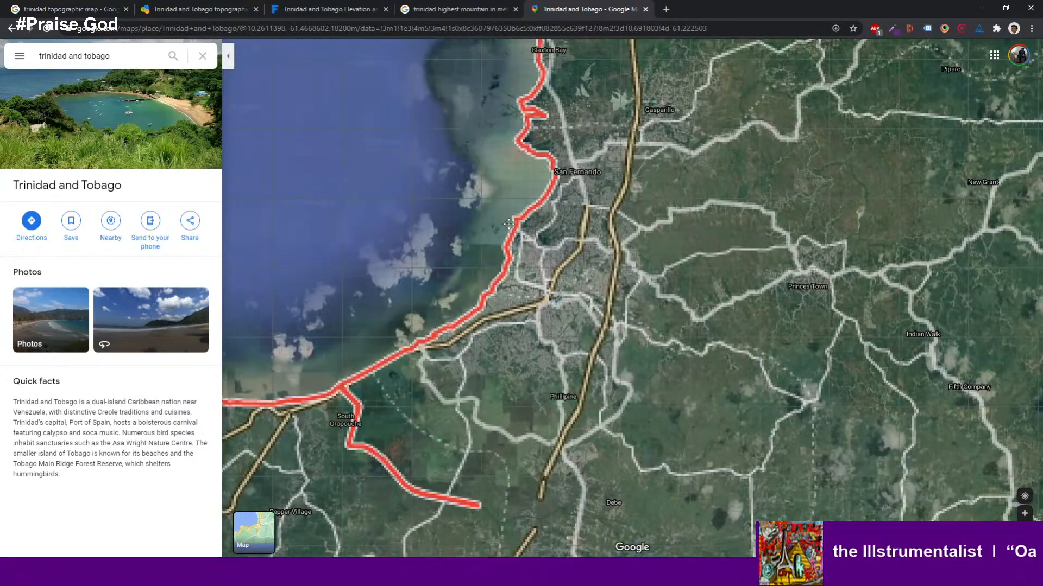
left_click_drag(497, 214, 546, 246)
scroll(541, 240, "up", 3)
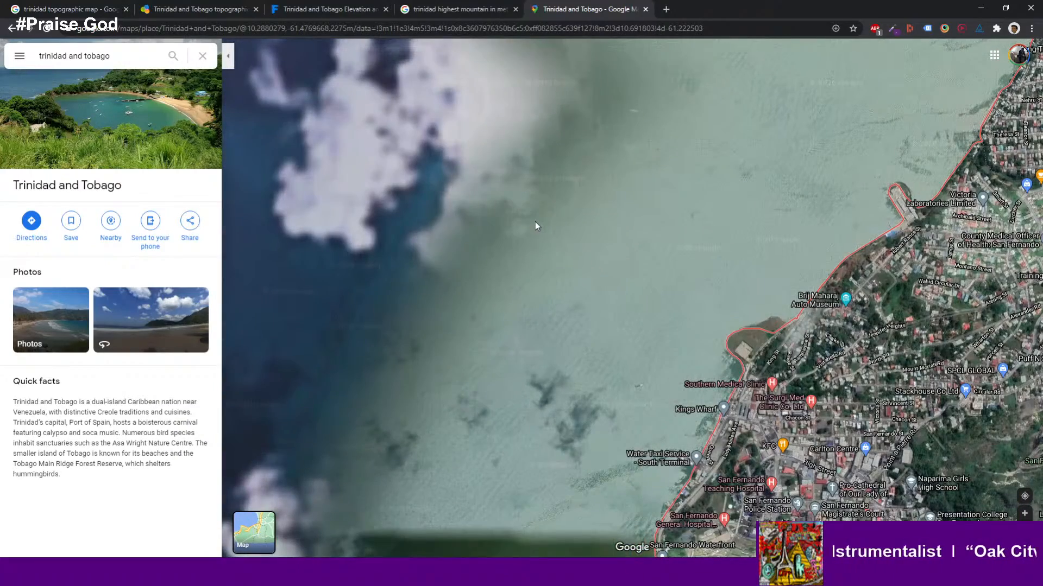
left_click_drag(570, 246, 506, 194)
left_click_drag(522, 297, 506, 215)
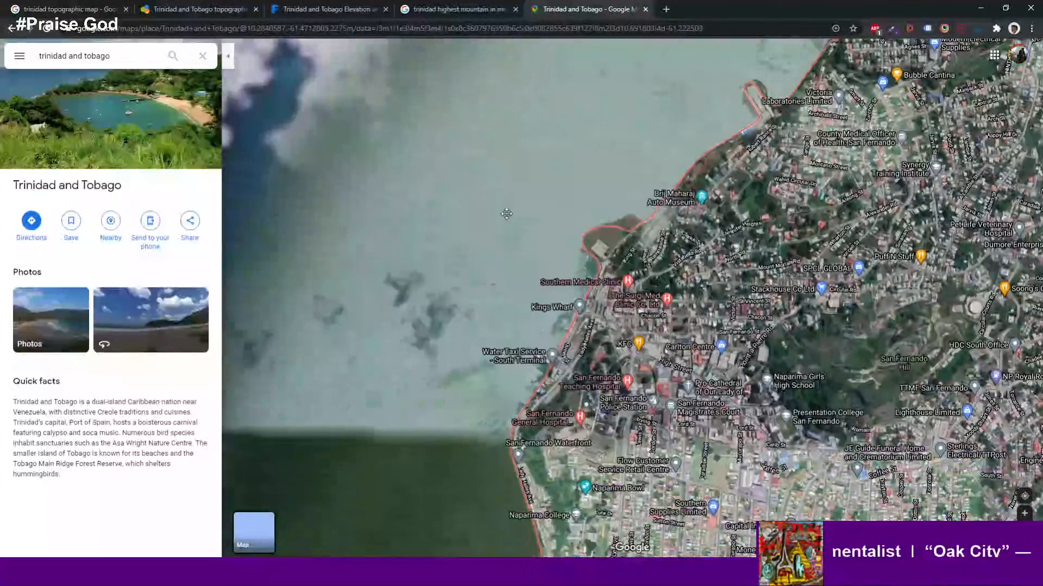
scroll(491, 456, "up", 1)
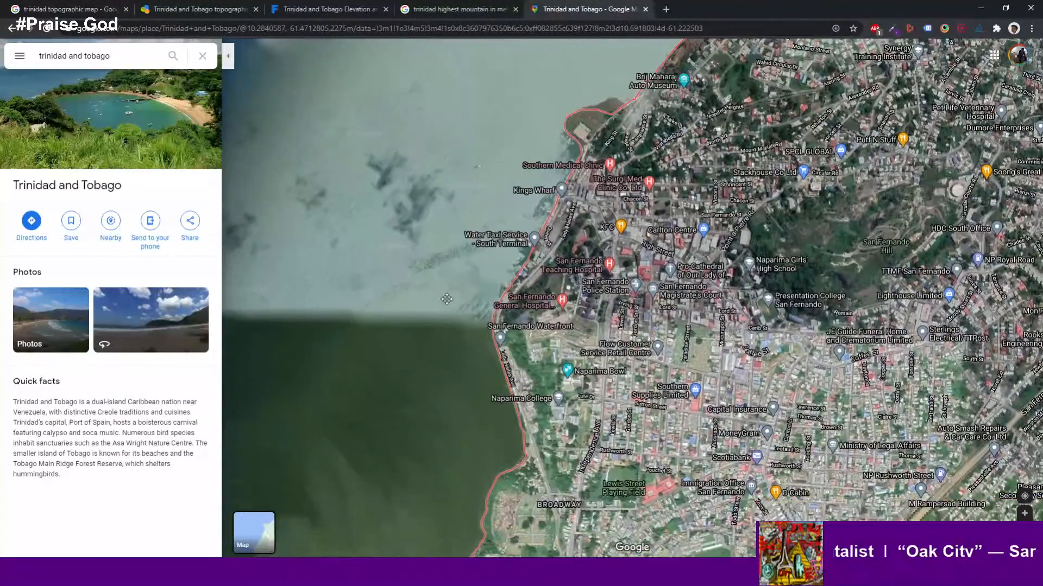
scroll(481, 280, "up", 3)
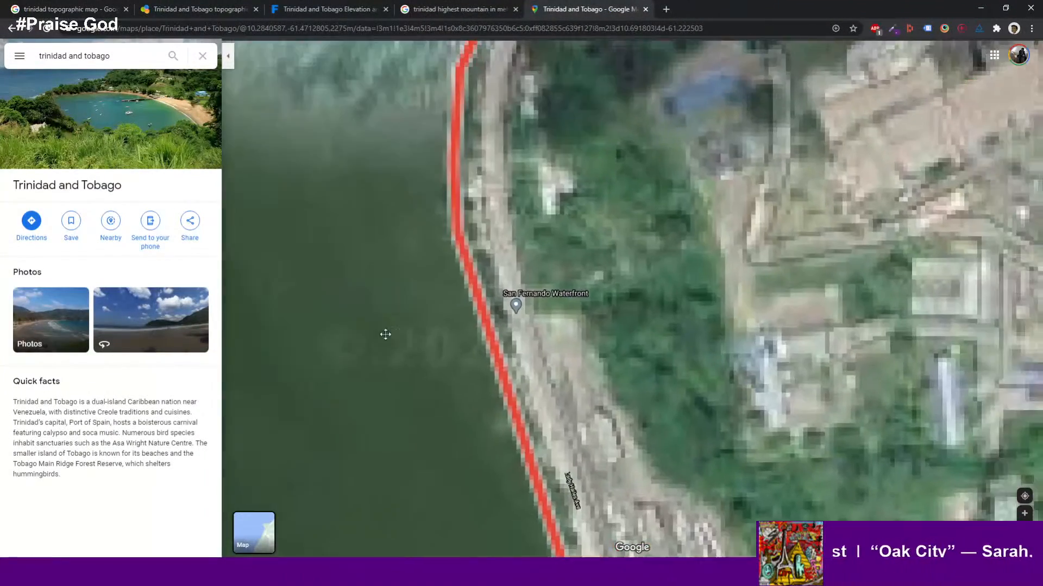
scroll(420, 324, "down", 1)
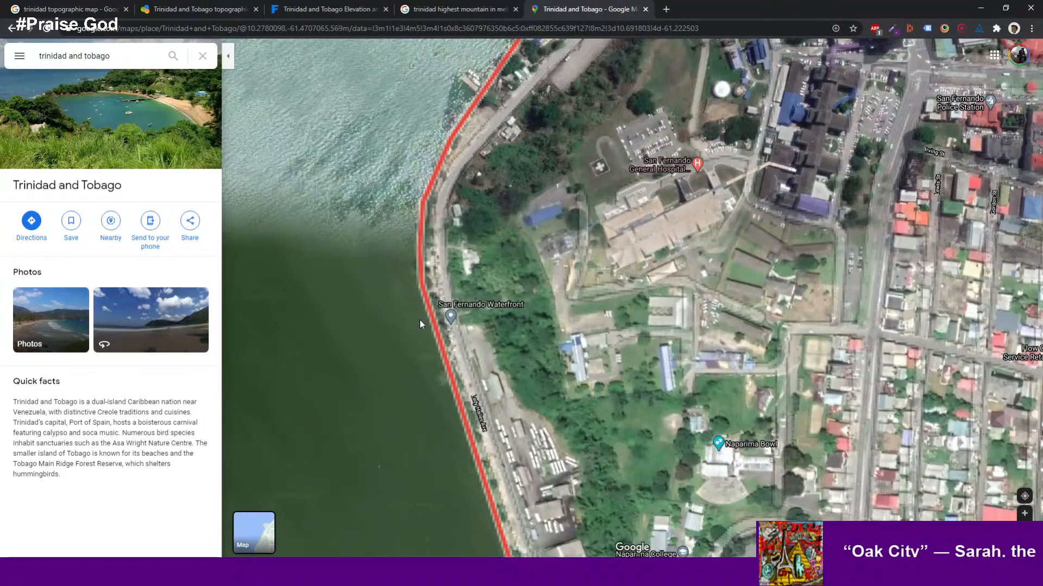
left_click_drag(450, 506, 414, 194)
left_click_drag(449, 454, 458, 290)
left_click_drag(436, 415, 416, 214)
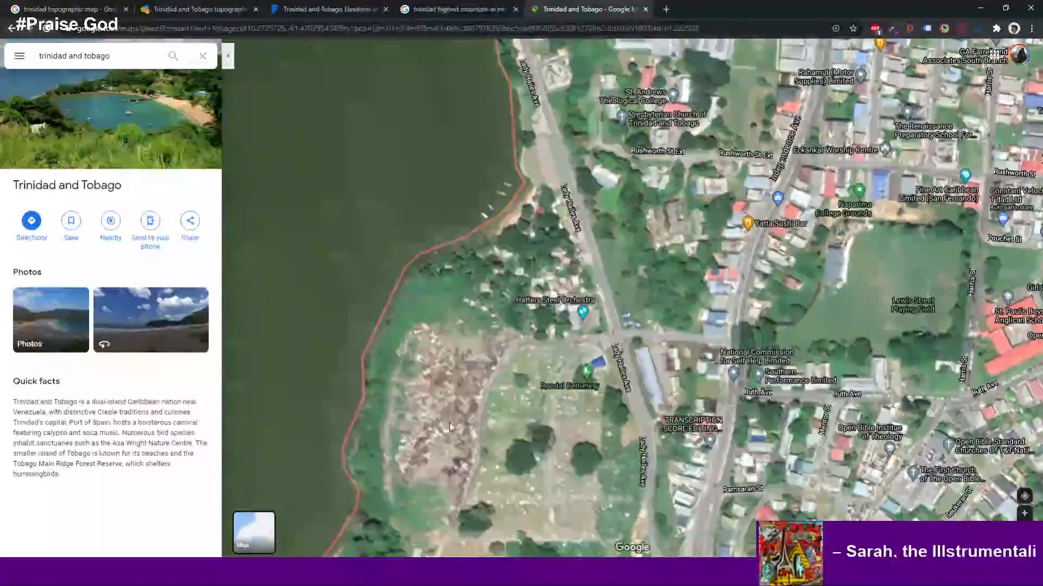
left_click_drag(453, 404, 488, 255)
left_click_drag(372, 482, 443, 363)
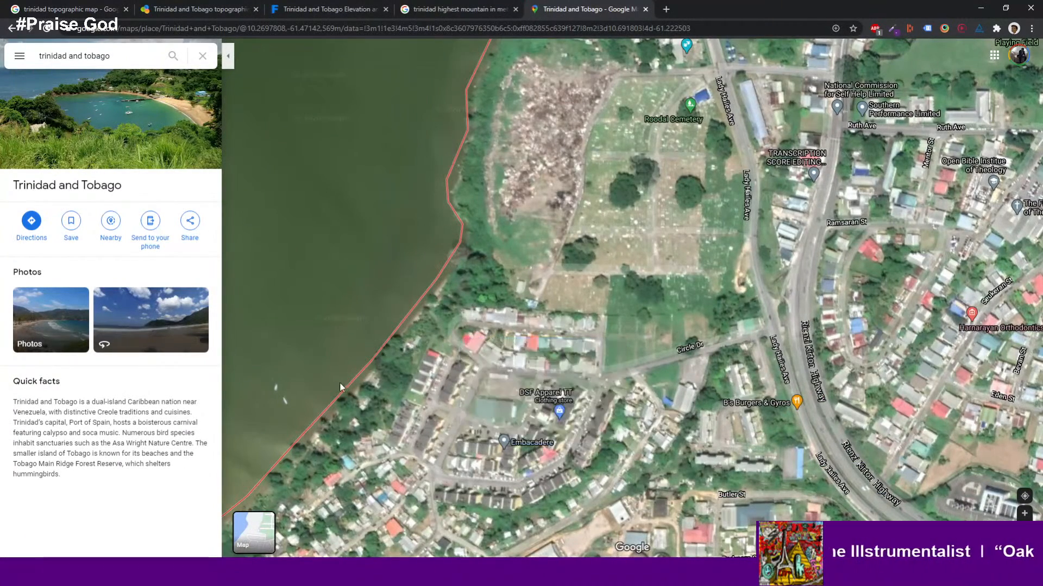
scroll(355, 390, "up", 2)
scroll(356, 389, "up", 2)
left_click_drag(522, 303, 401, 422)
scroll(444, 380, "down", 1)
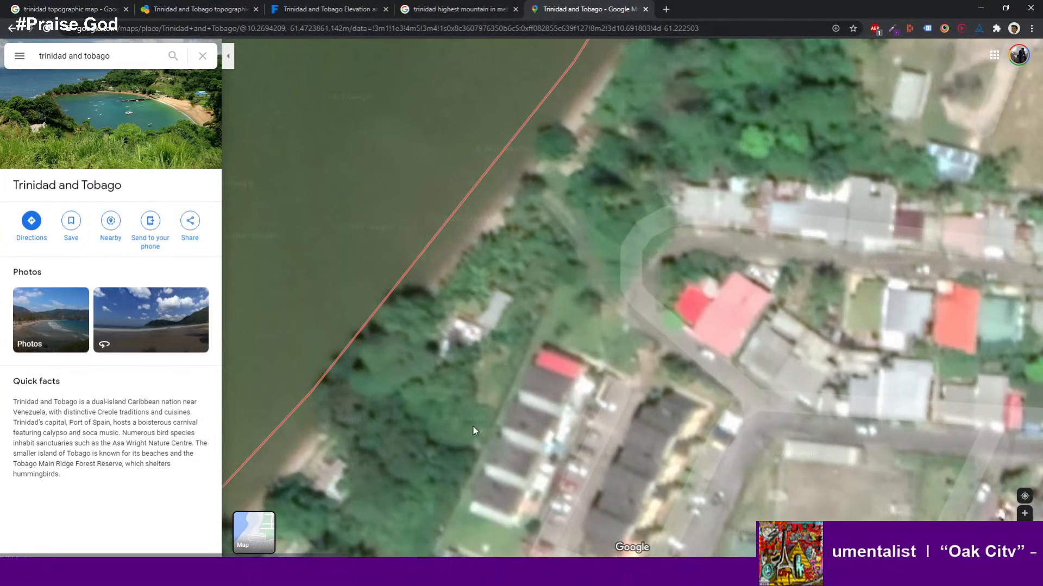
left_click_drag(584, 233, 543, 247)
scroll(536, 244, "up", 1)
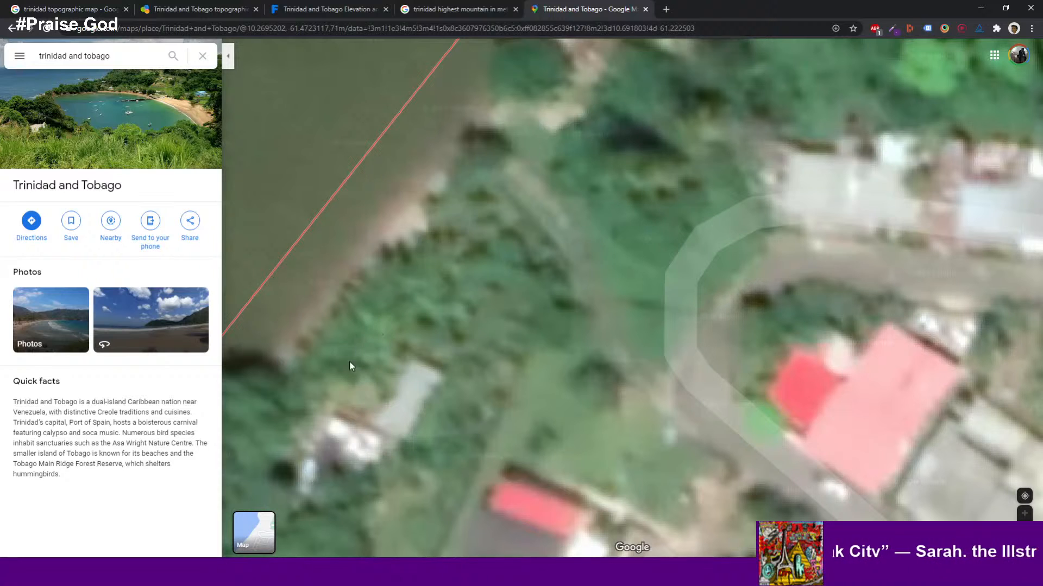
scroll(497, 223, "down", 1)
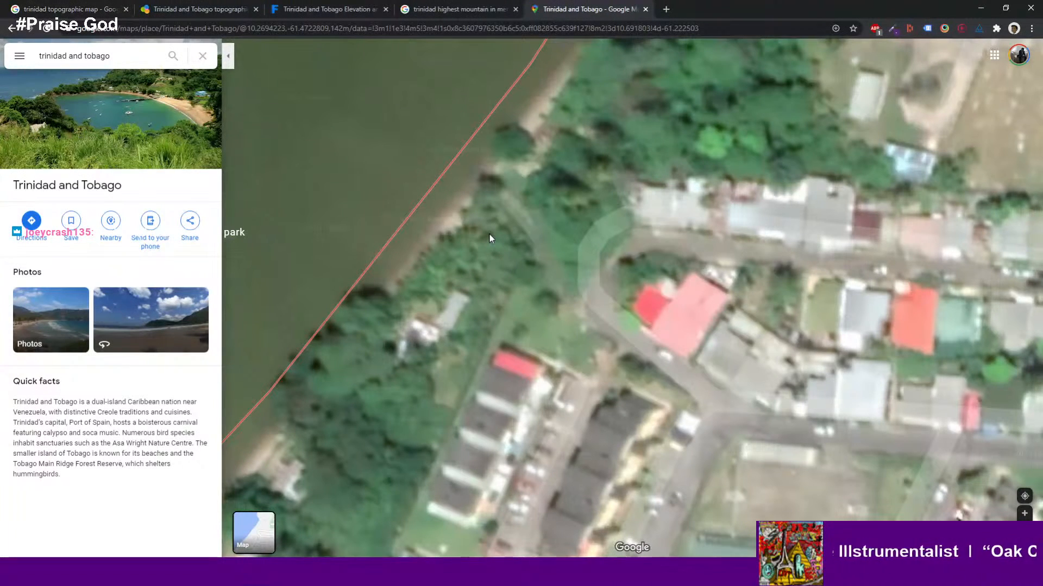
scroll(489, 233, "down", 2)
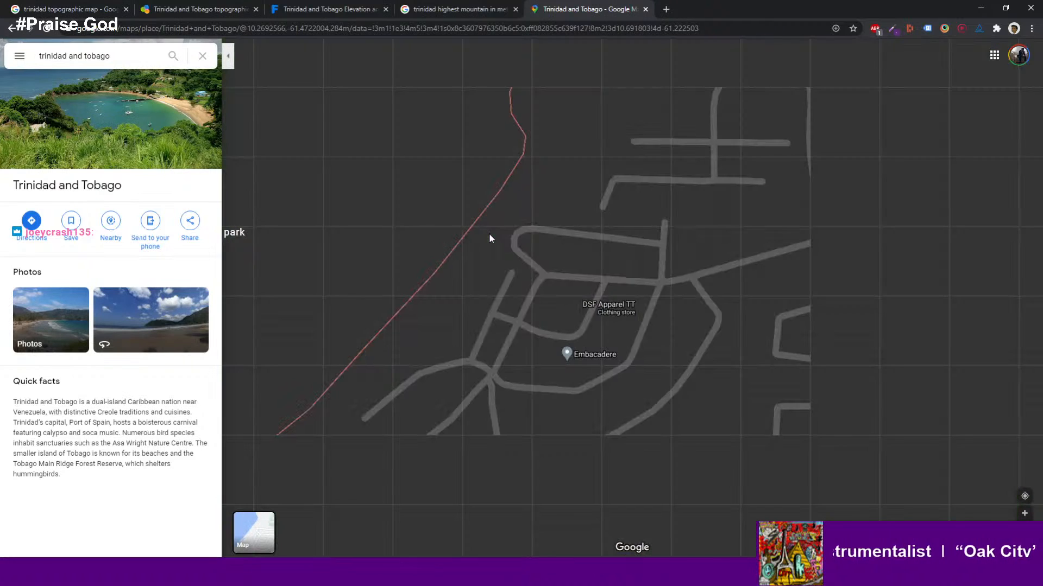
scroll(488, 238, "up", 1)
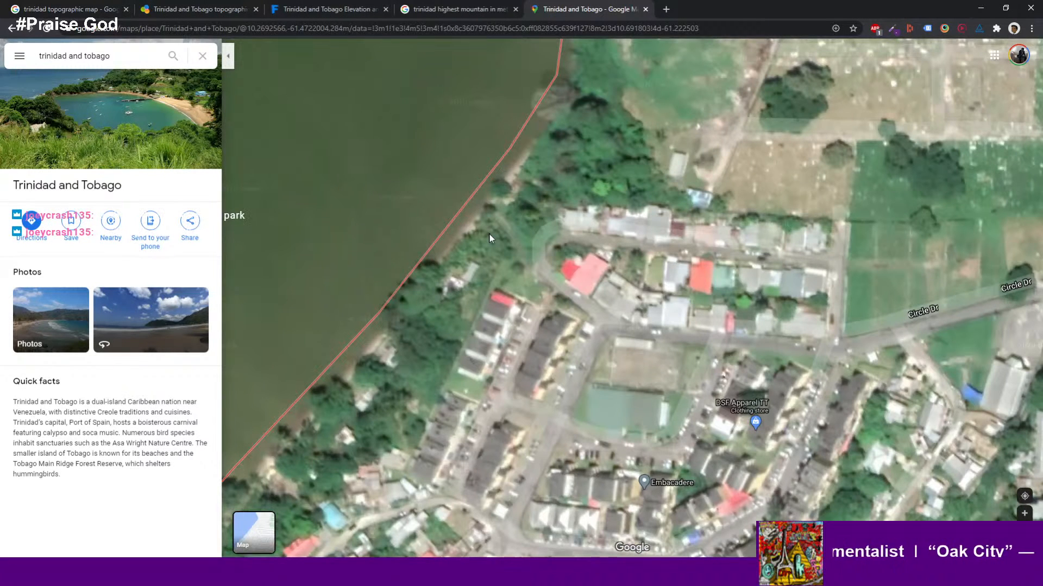
scroll(489, 239, "up", 1)
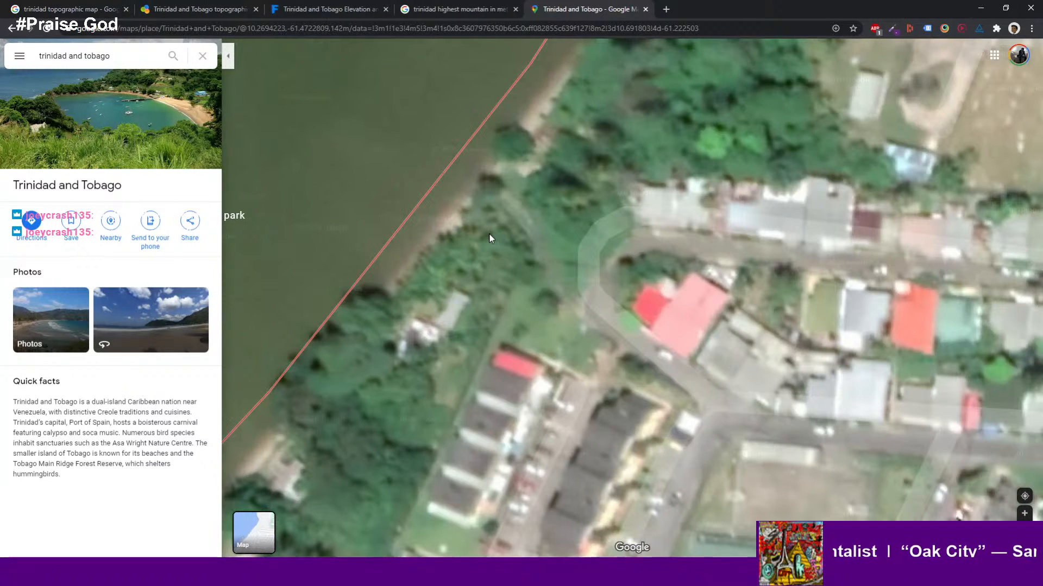
scroll(489, 235, "down", 4)
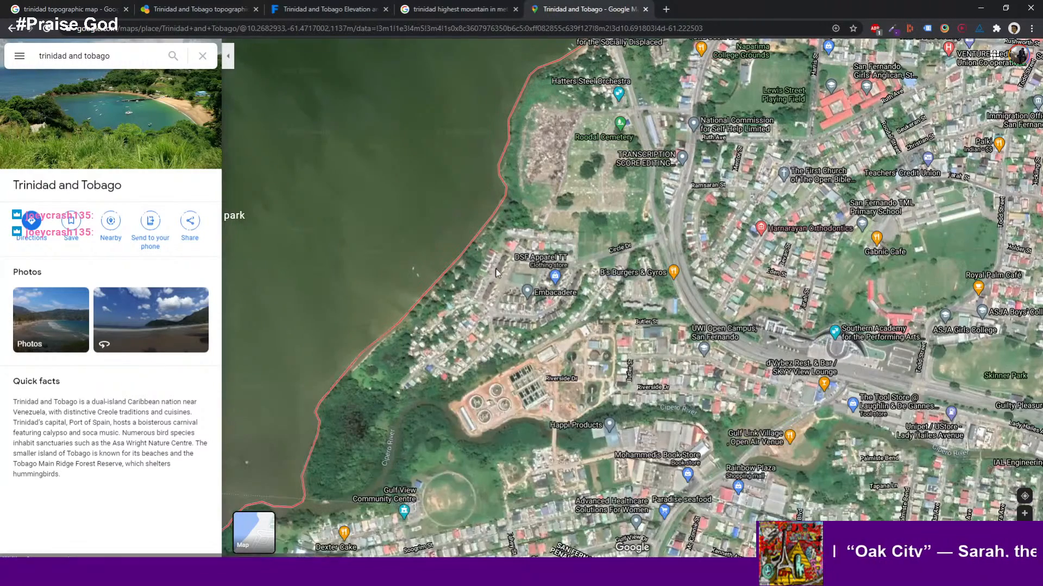
- Pan and zoom south along the coast toward the Cipero River mouth to study the shoreline and vegetation
left_click_drag(493, 276, 523, 332)
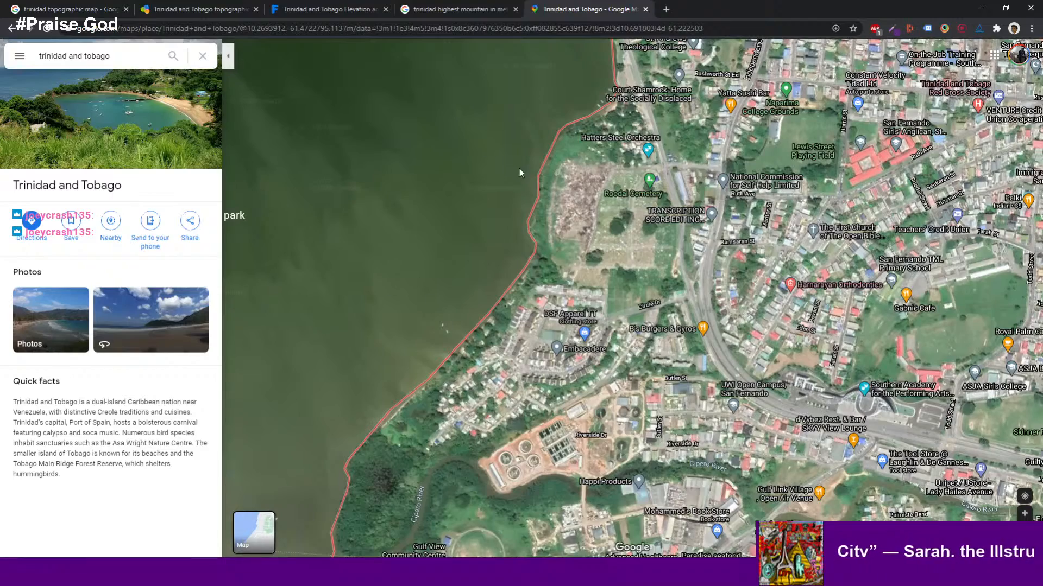
scroll(519, 168, "down", 2)
left_click_drag(520, 182, 518, 224)
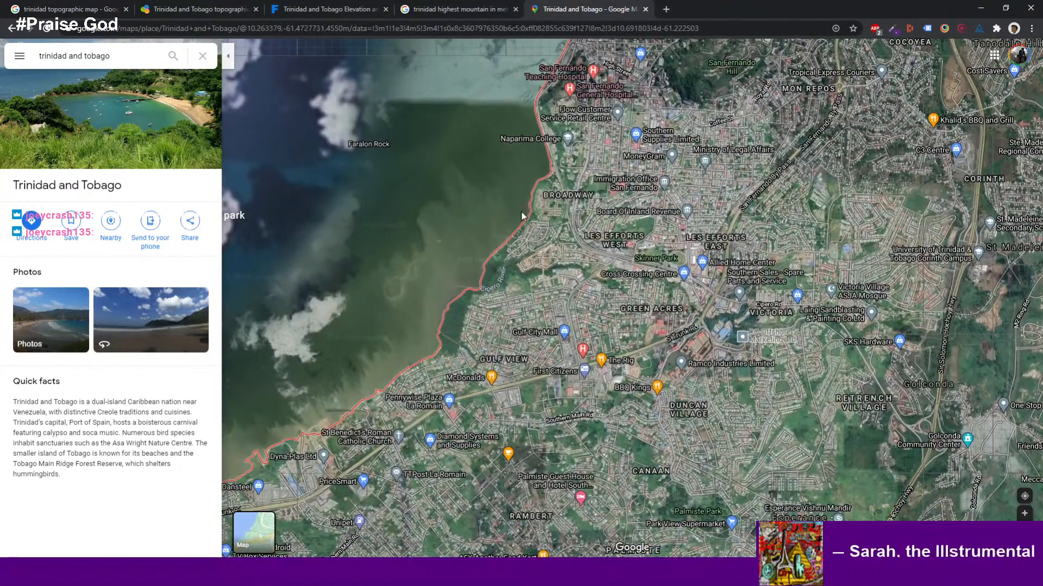
scroll(522, 212, "down", 2)
scroll(522, 216, "up", 4)
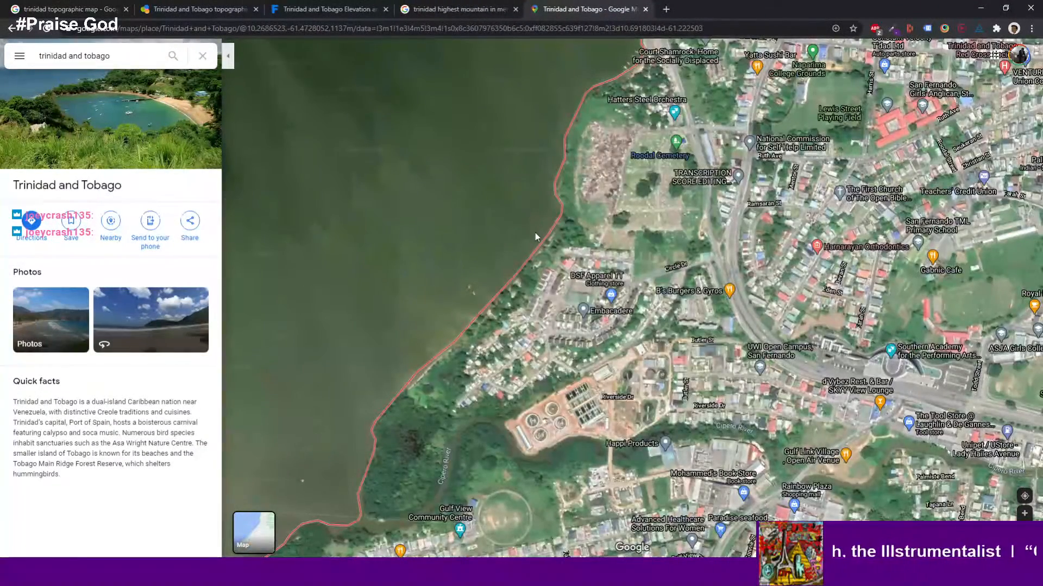
left_click_drag(532, 266, 461, 76)
scroll(513, 156, "up", 5)
left_click_drag(469, 306, 460, 112)
left_click_drag(500, 272, 512, 197)
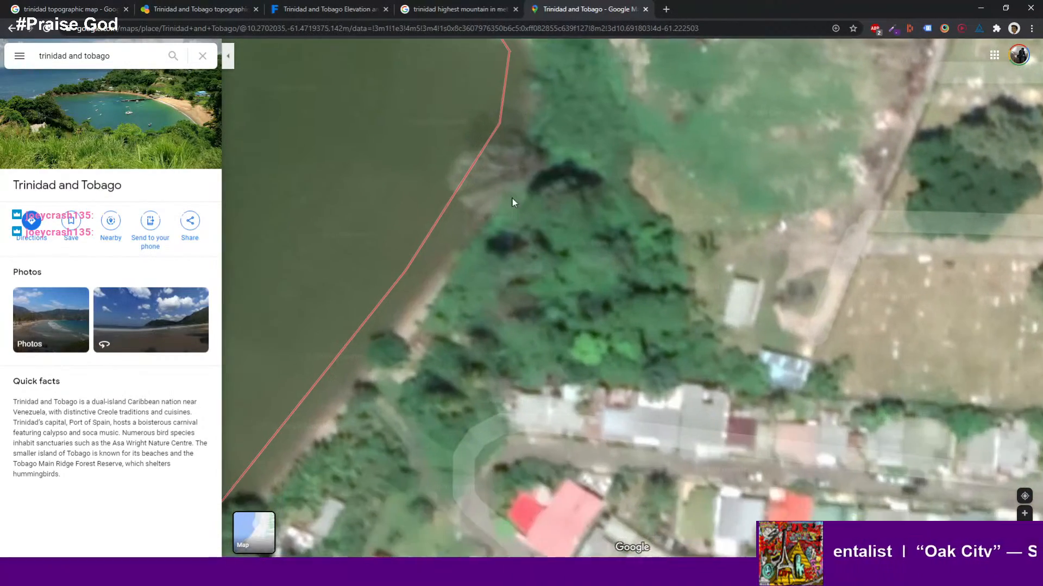
left_click_drag(483, 275, 553, 121)
left_click_drag(469, 268, 589, 301)
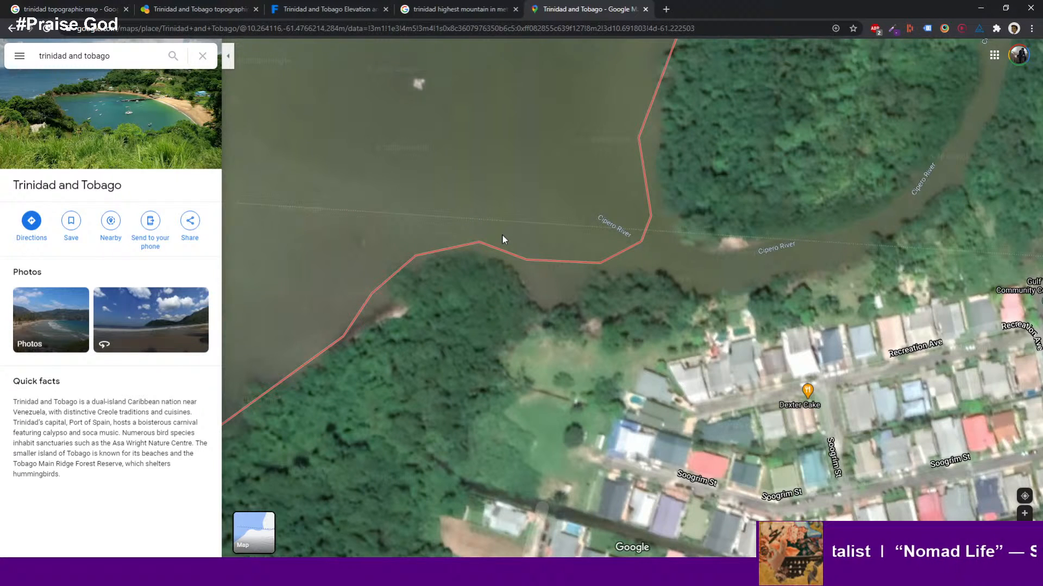
scroll(509, 236, "down", 1)
left_click_drag(509, 237, 592, 277)
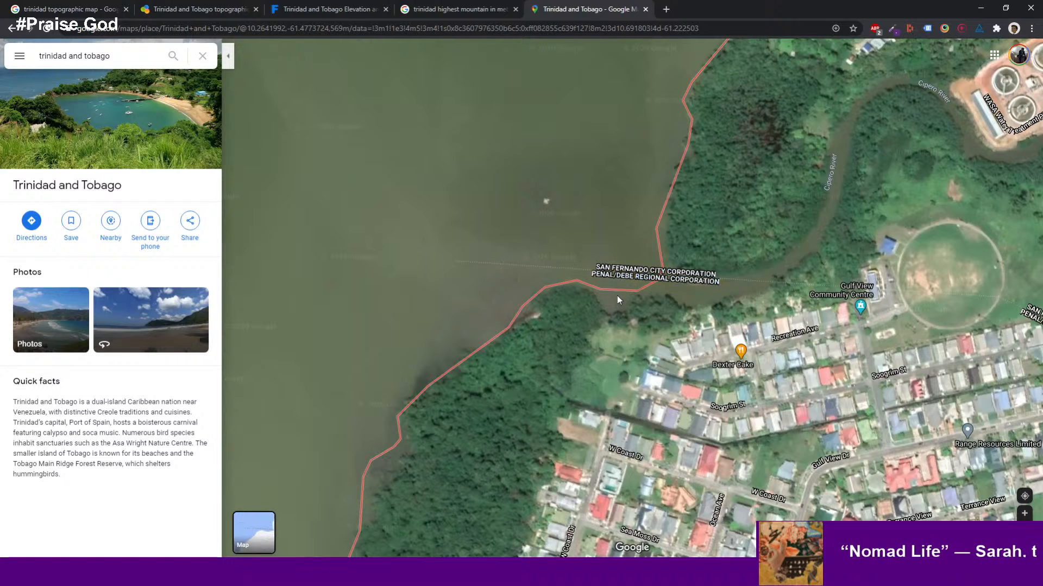
scroll(618, 300, "up", 1)
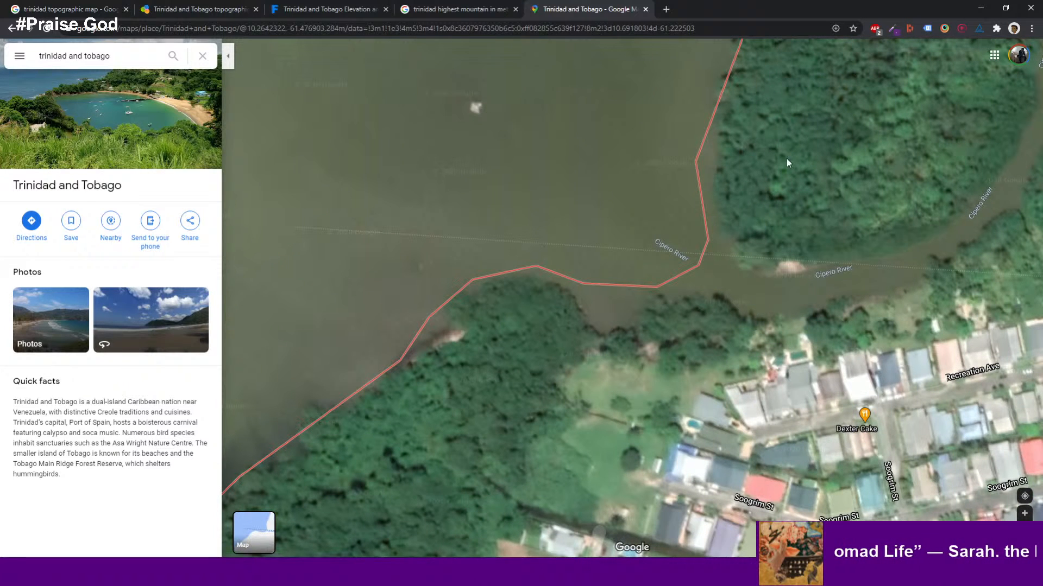
scroll(801, 217, "down", 1)
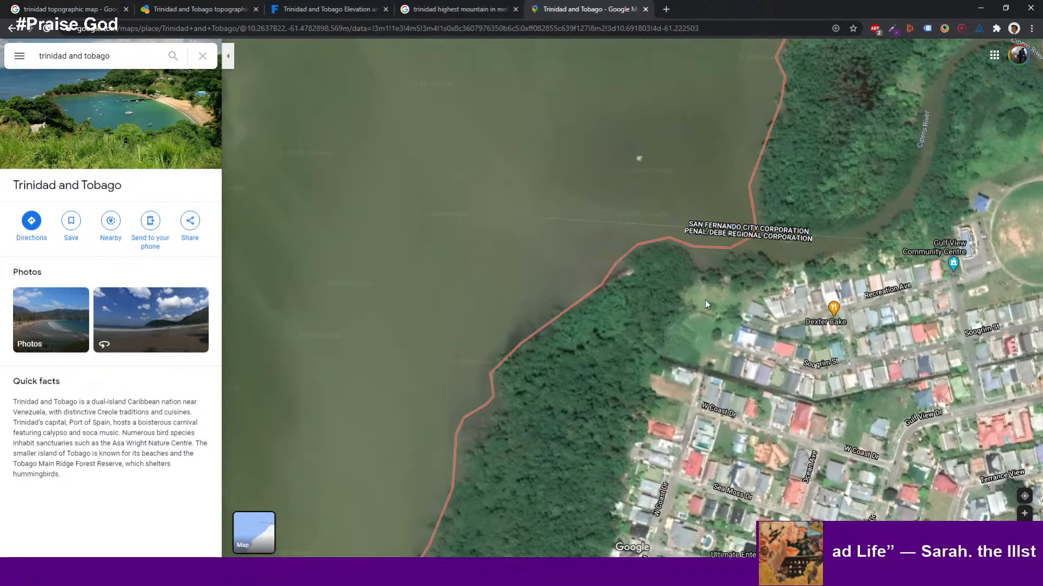
left_click_drag(705, 299, 590, 405)
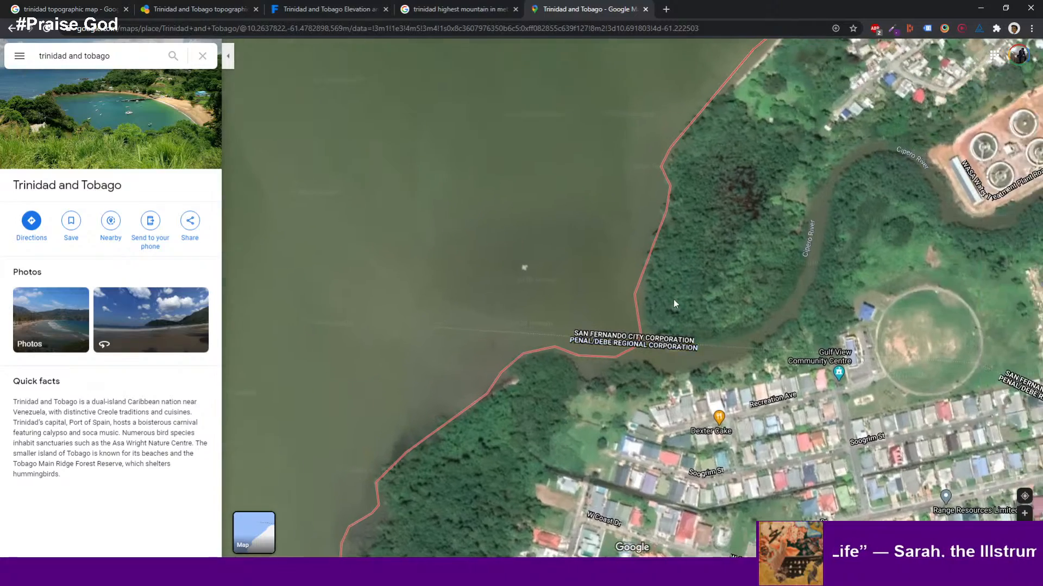
scroll(673, 302, "down", 2)
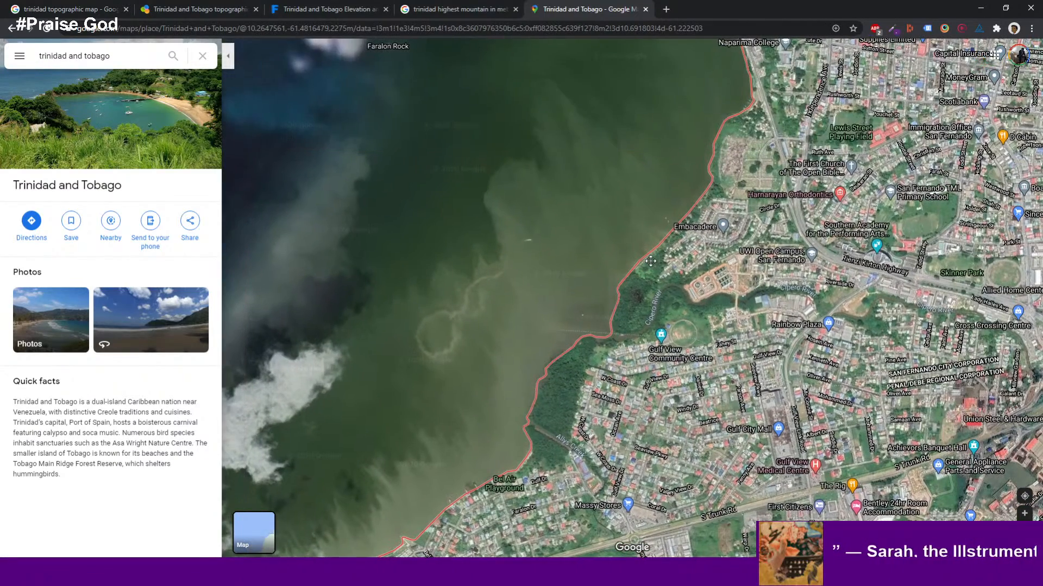
scroll(667, 218, "up", 4)
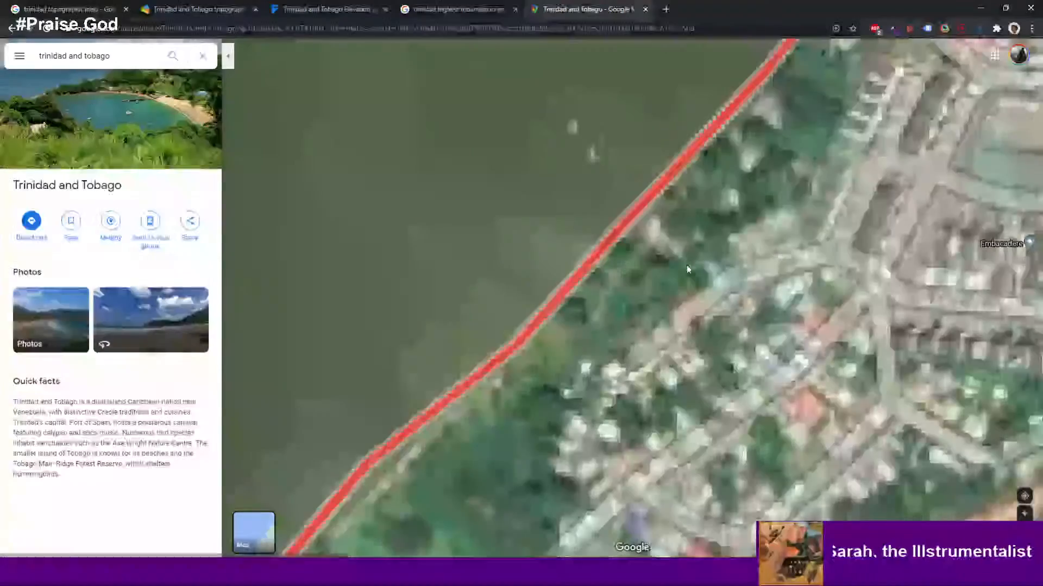
left_click_drag(686, 265, 721, 161)
left_click_drag(659, 209, 720, 78)
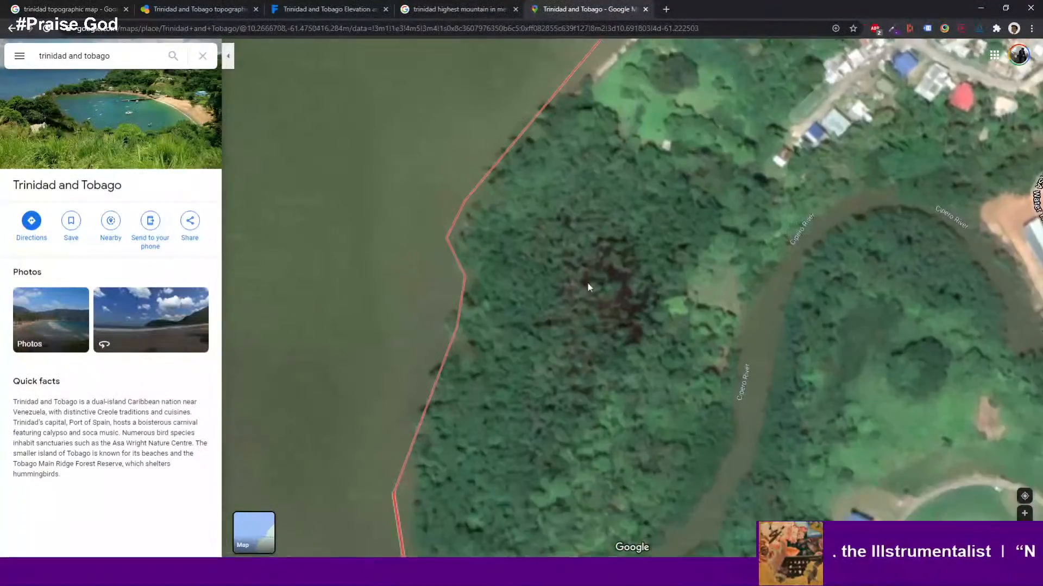
left_click_drag(591, 274, 690, 118)
mouse_move(625, 258)
left_mouse_down()
mouse_move(630, 247)
mouse_move(625, 272)
left_mouse_up()
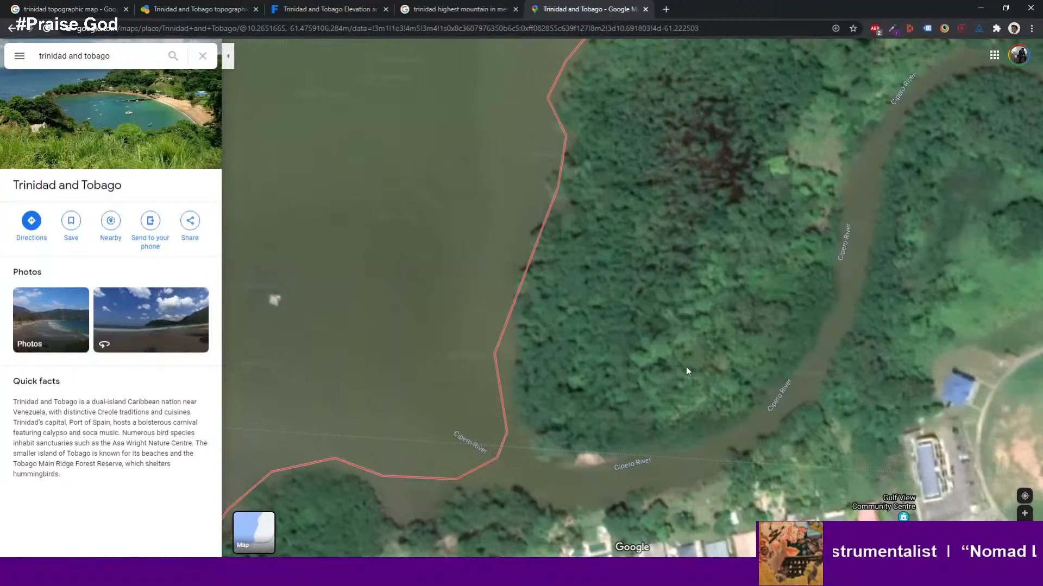
left_click_drag(653, 394, 529, 467)
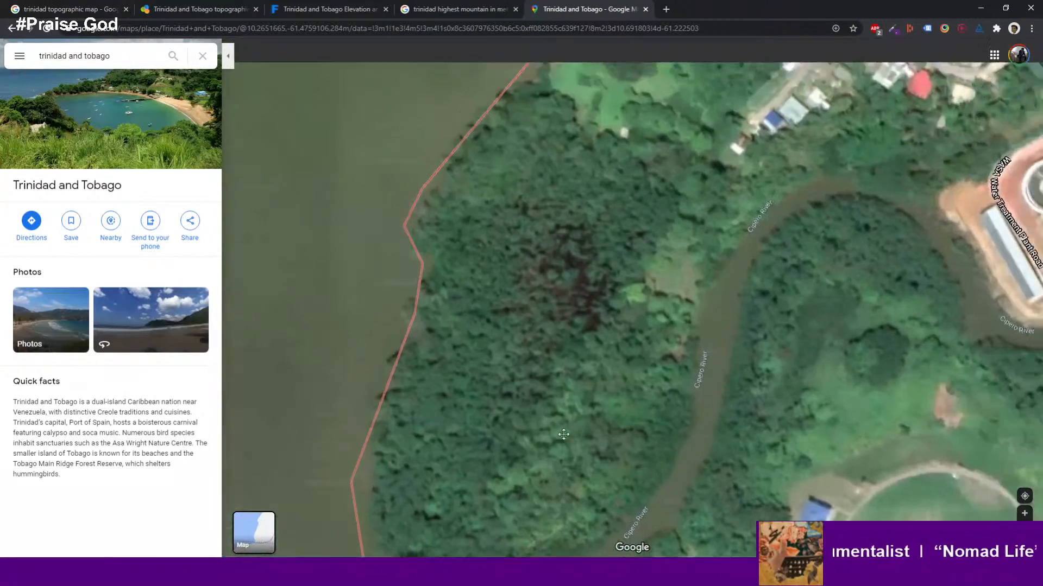
left_click_drag(741, 87, 564, 385)
left_click_drag(632, 255, 375, 383)
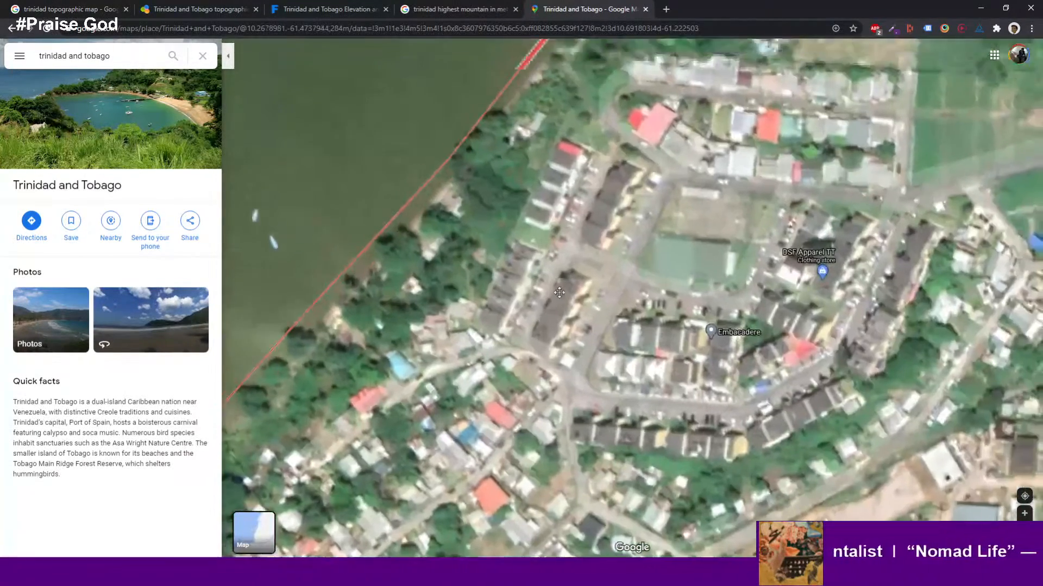
left_click_drag(556, 284, 629, 187)
left_click_drag(489, 294, 532, 200)
left_click_drag(448, 142, 462, 159)
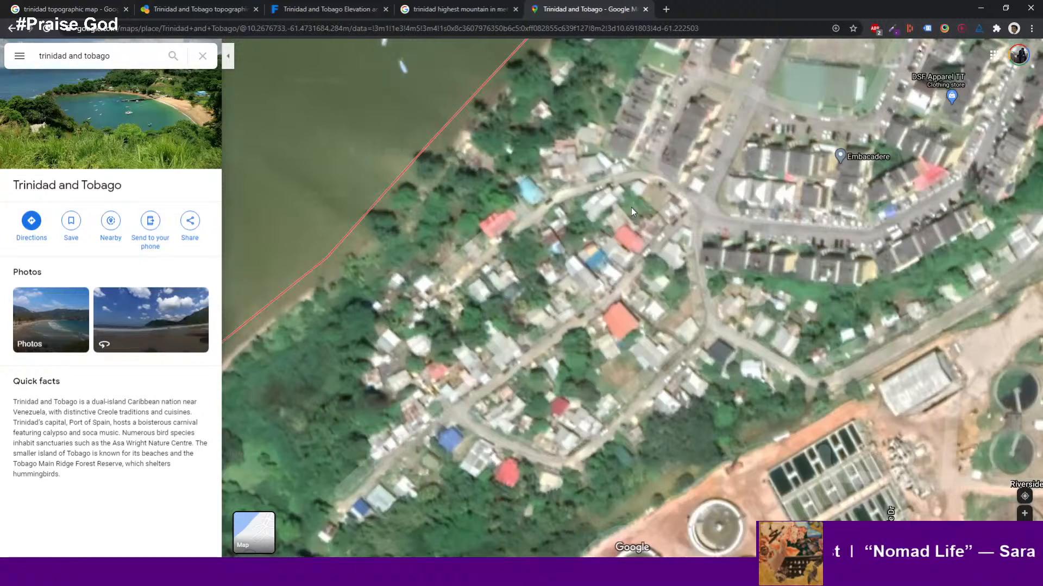
- Move the browser out of the way and return to the terrain view in World Creator
left_click_drag(847, 14, 0, 353)
scroll(423, 433, "up", 6)
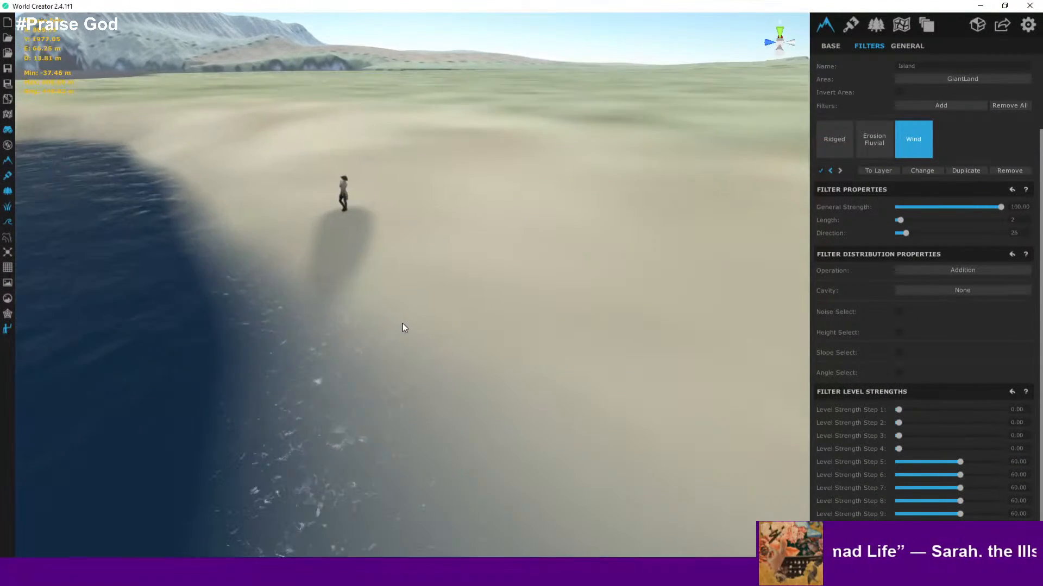
- Fly the camera along the sandy shoreline near the character to examine the wind-eroded terrain
scroll(402, 323, "up", 3)
right_click_drag(386, 254, 360, 209)
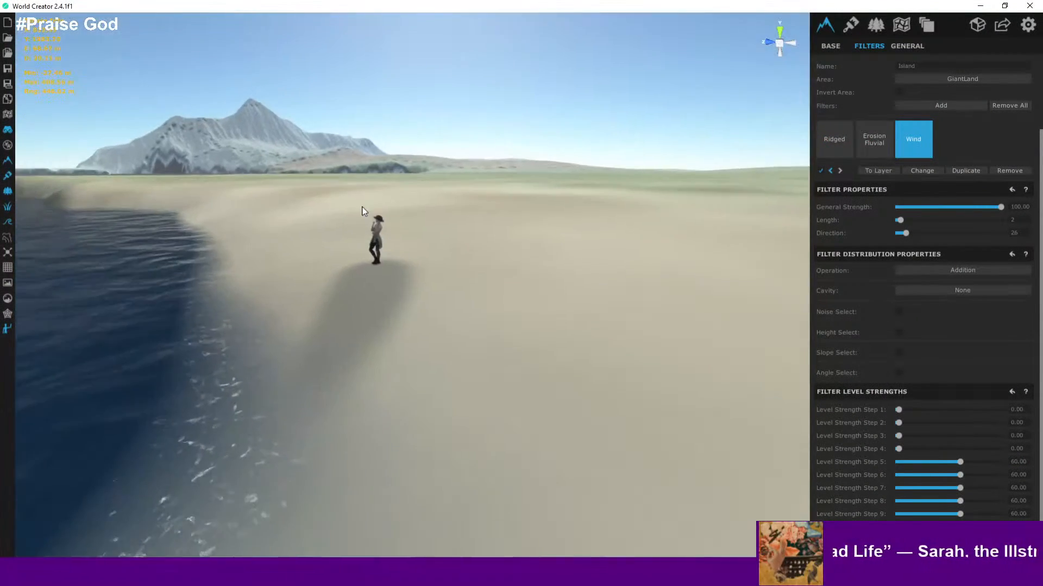
scroll(360, 209, "up", 2)
middle_click_drag(359, 210, 325, 198)
scroll(324, 197, "up", 2)
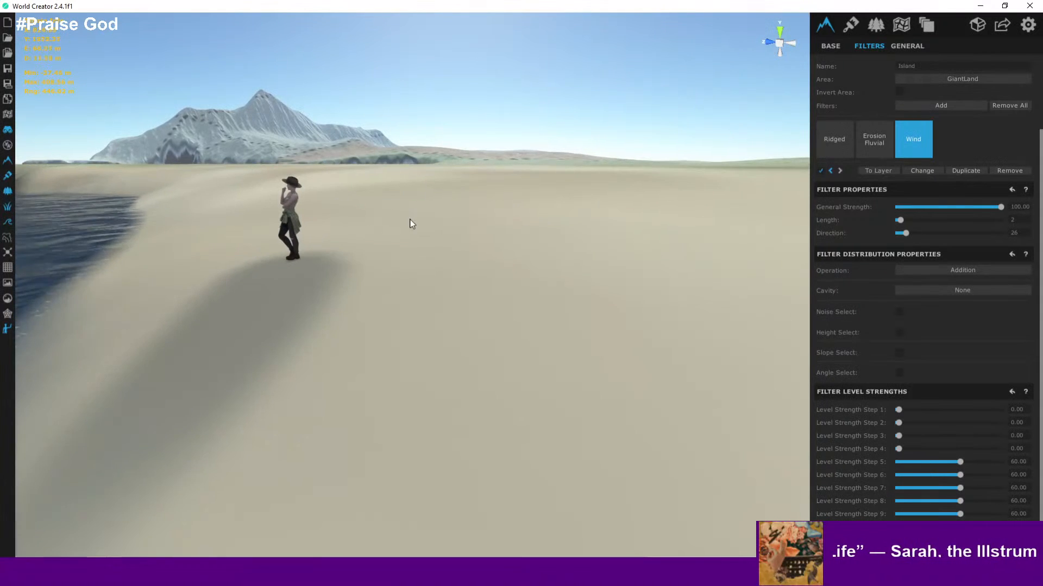
right_click_drag(412, 223, 361, 232)
scroll(361, 232, "down", 1)
mouse_move(361, 232)
middle_mouse_down()
mouse_move(344, 234)
mouse_move(360, 230)
middle_mouse_up()
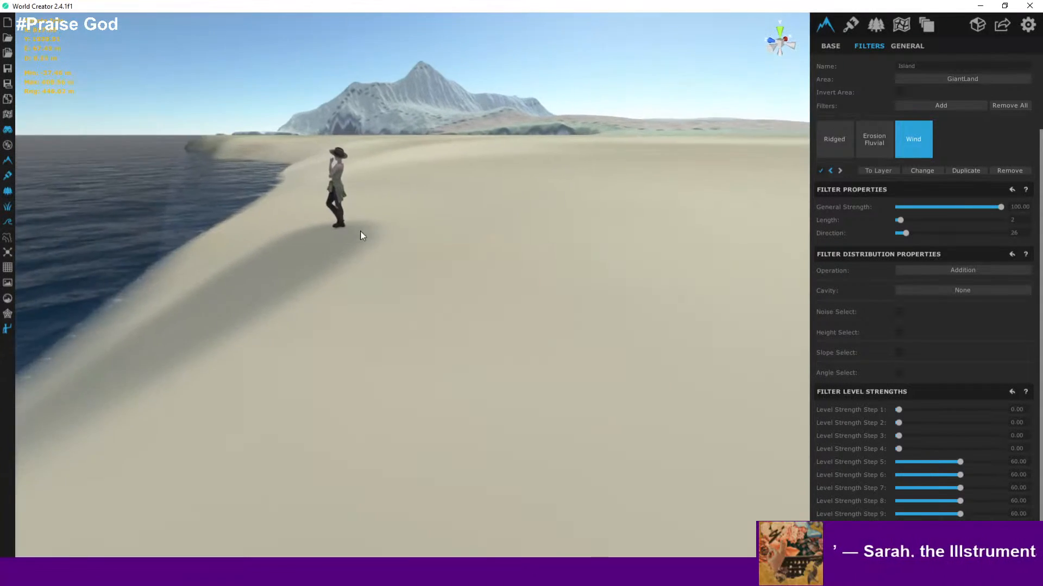
right_click_drag(360, 230, 393, 230)
middle_click_drag(418, 231, 394, 229)
right_click_drag(394, 229, 414, 289)
scroll(422, 270, "down", 5)
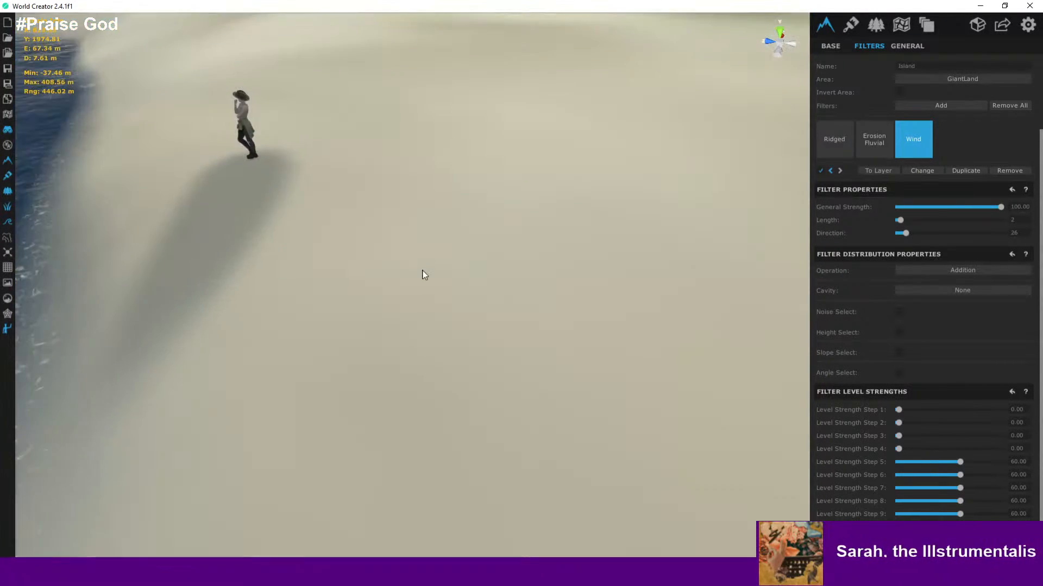
middle_click_drag(423, 269, 518, 277)
scroll(443, 245, "down", 2)
scroll(458, 304, "down", 3)
right_click_drag(518, 276, 614, 265)
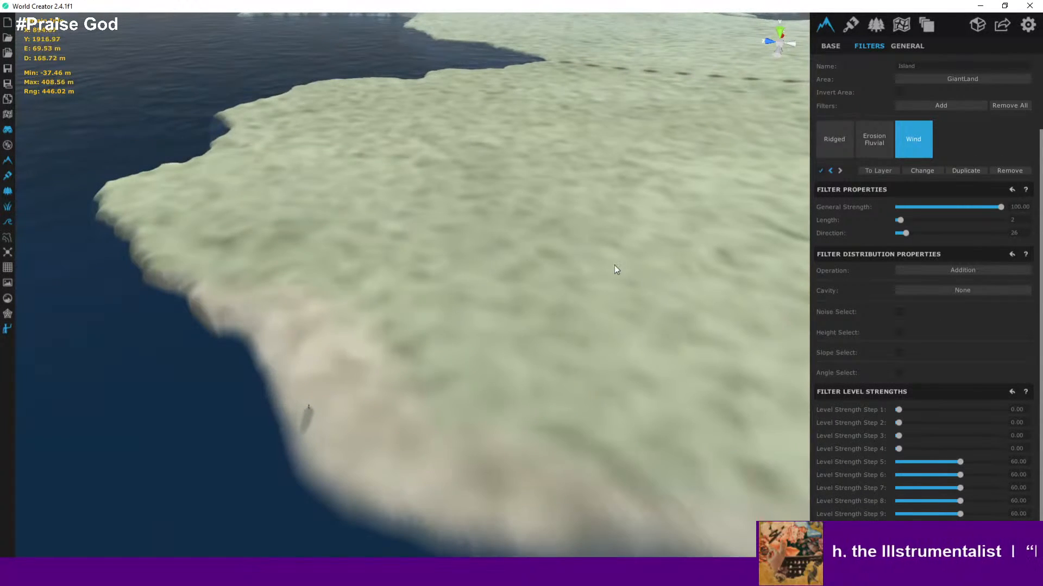
- Start editing the custom base shape and choose the solid circle selection tool
left_click(831, 47)
left_click(942, 195)
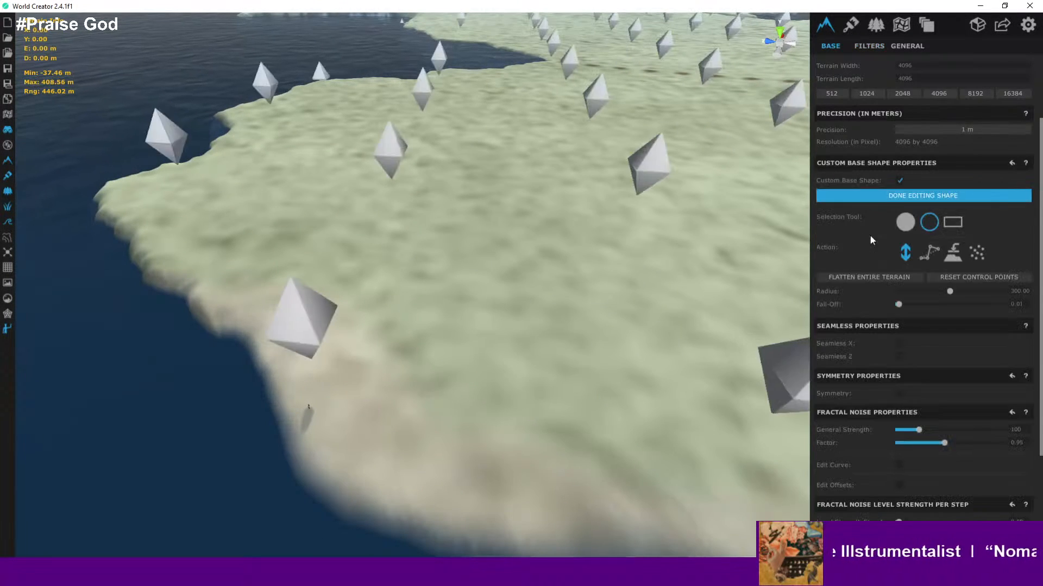
scroll(676, 222, "up", 3)
middle_click_drag(675, 219, 467, 349)
scroll(510, 358, "down", 4)
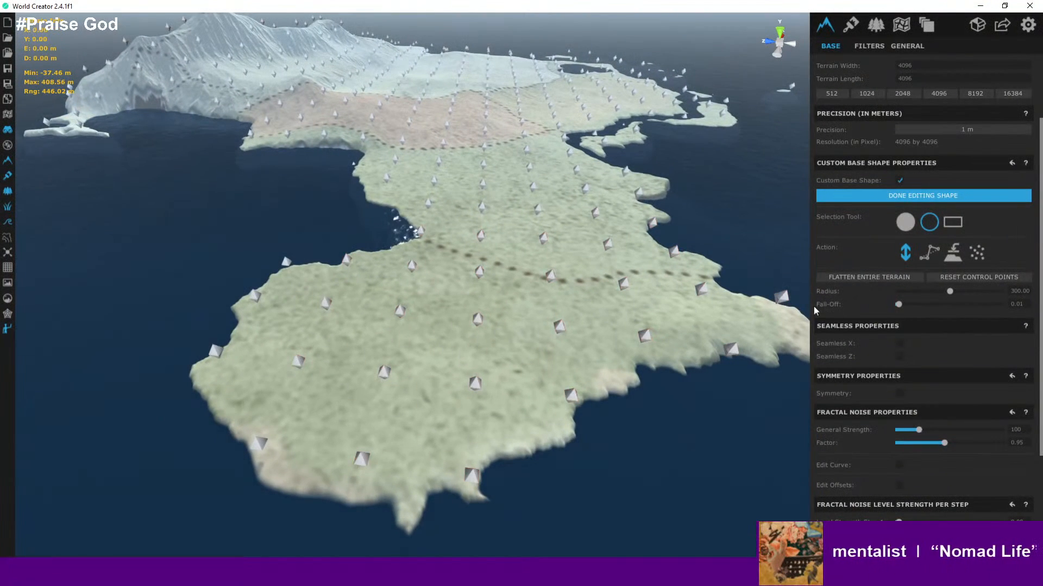
left_click(906, 223)
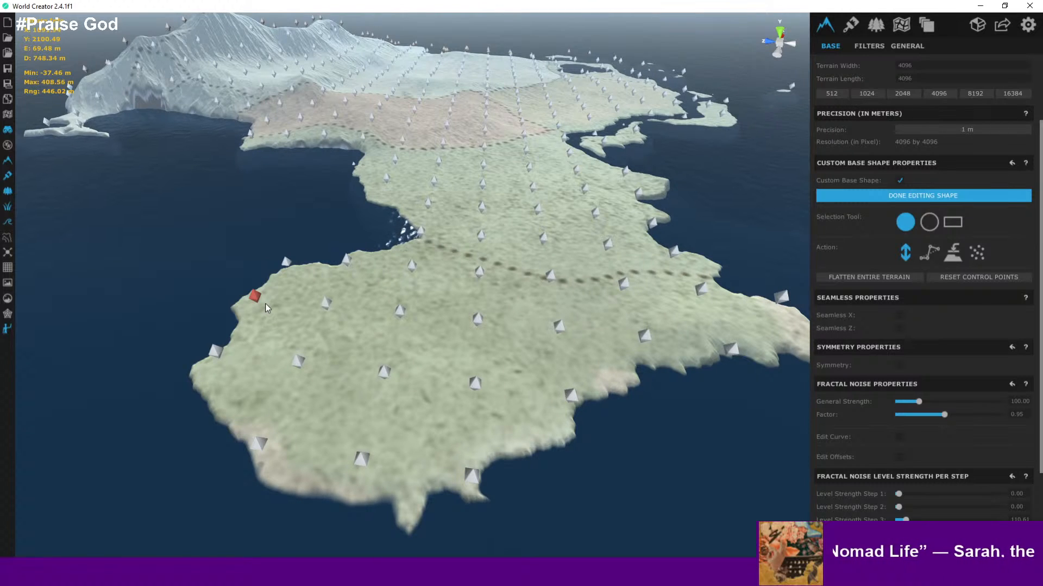
- Raise three control points on the southwestern peninsula, switching on the topographic map to judge their heights
left_click_drag(262, 301, 262, 280)
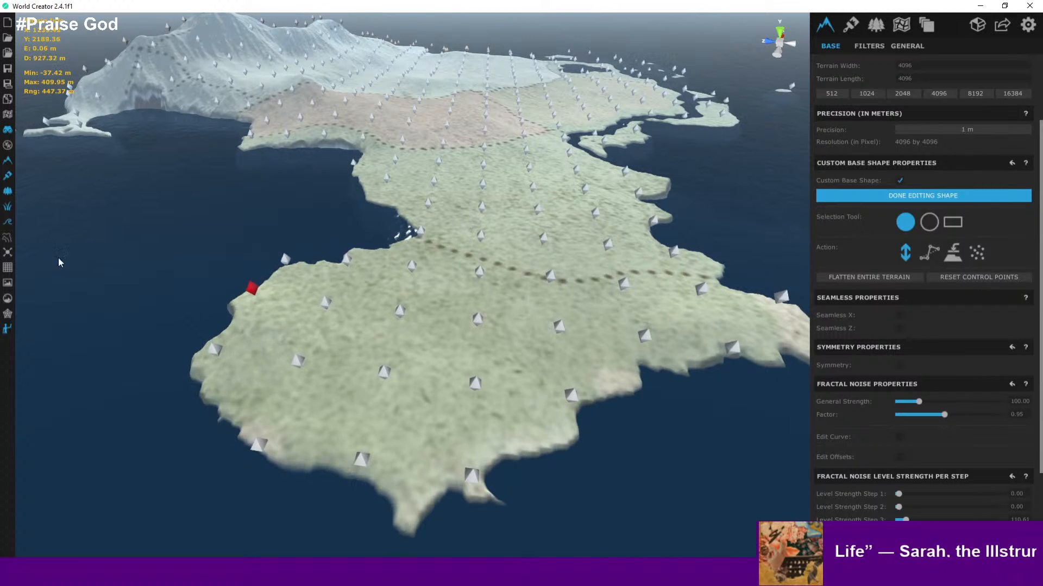
left_click(8, 238)
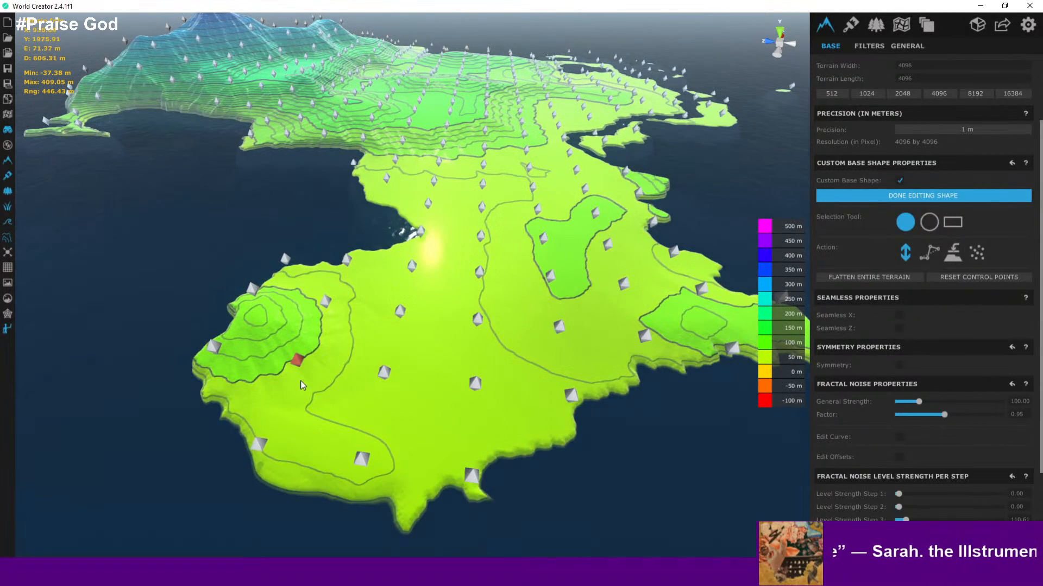
left_click_drag(299, 352, 298, 349)
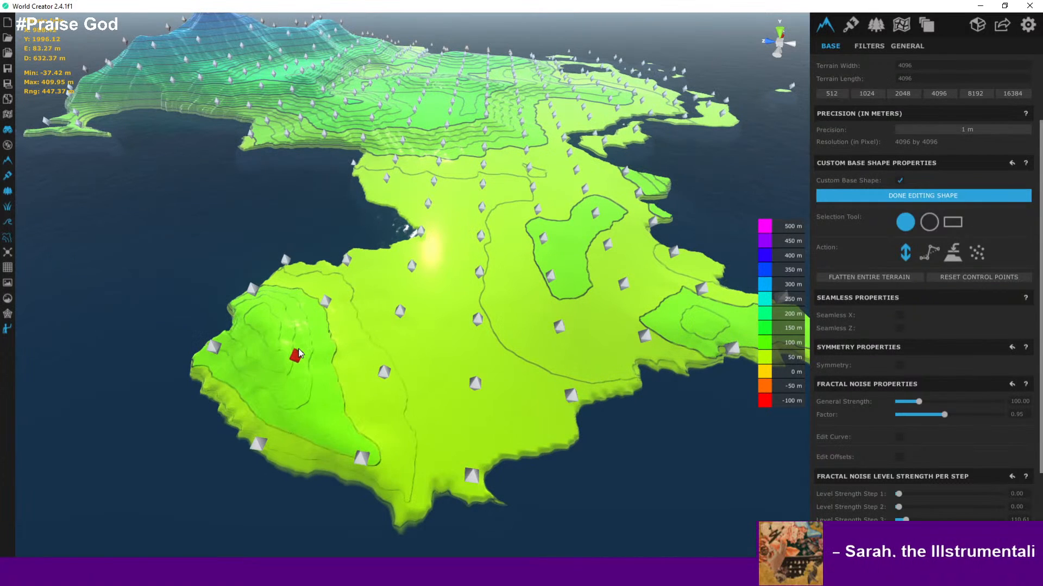
left_click_drag(363, 459, 363, 456)
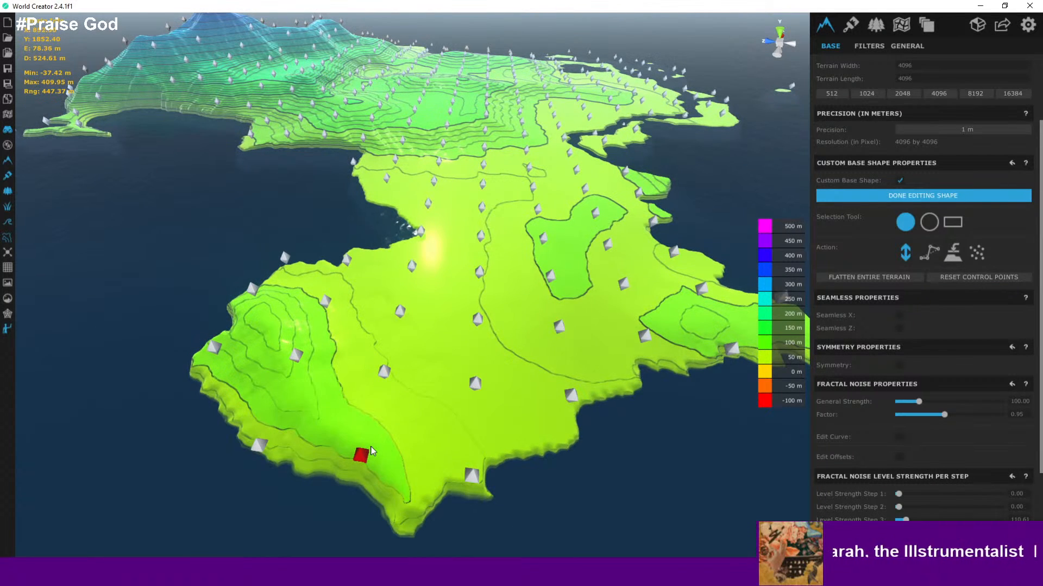
- Orbit and fly around the southern peninsula to inspect the raised hills in the topographic view
right_click_drag(250, 448, 695, 407)
key("w")
key("d")
key("w")
key("d")
key("s")
mouse_move(418, 289)
right_mouse_down()
mouse_move(415, 339)
mouse_move(404, 288)
right_mouse_up()
scroll(406, 283, "down", 3)
middle_click_drag(406, 280, 382, 371)
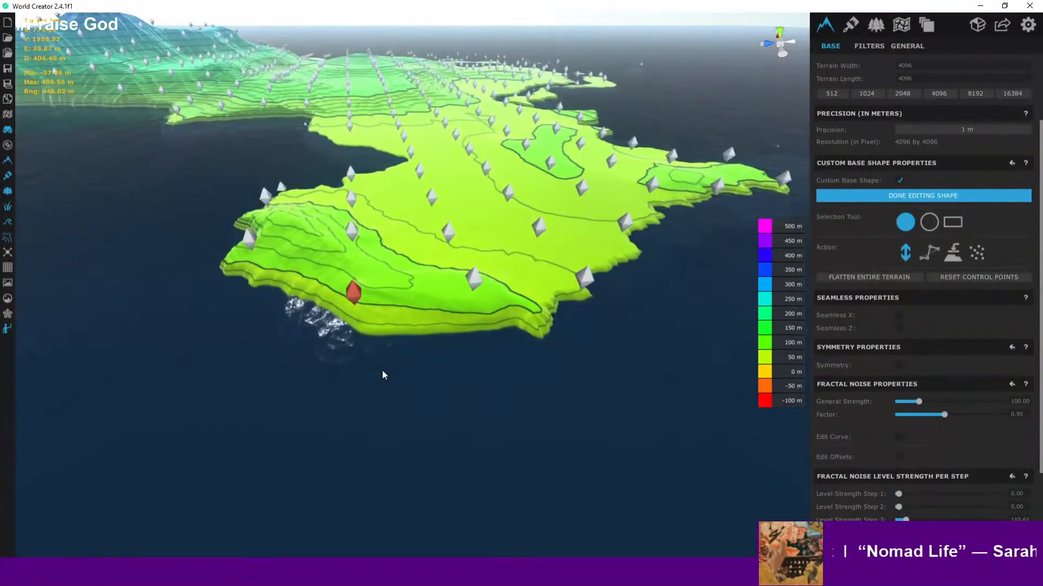
scroll(381, 370, "down", 4)
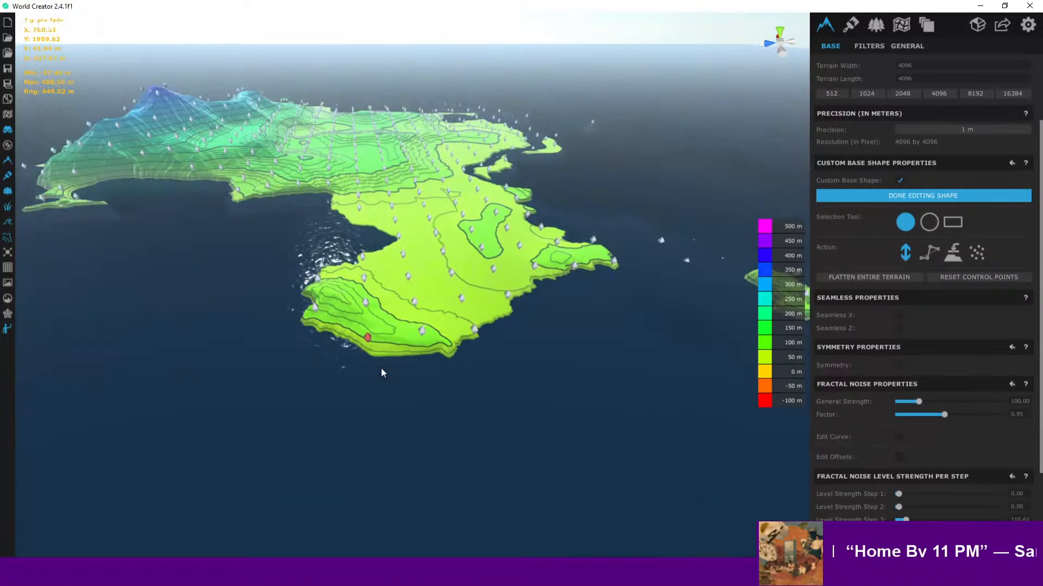
scroll(380, 365, "up", 5)
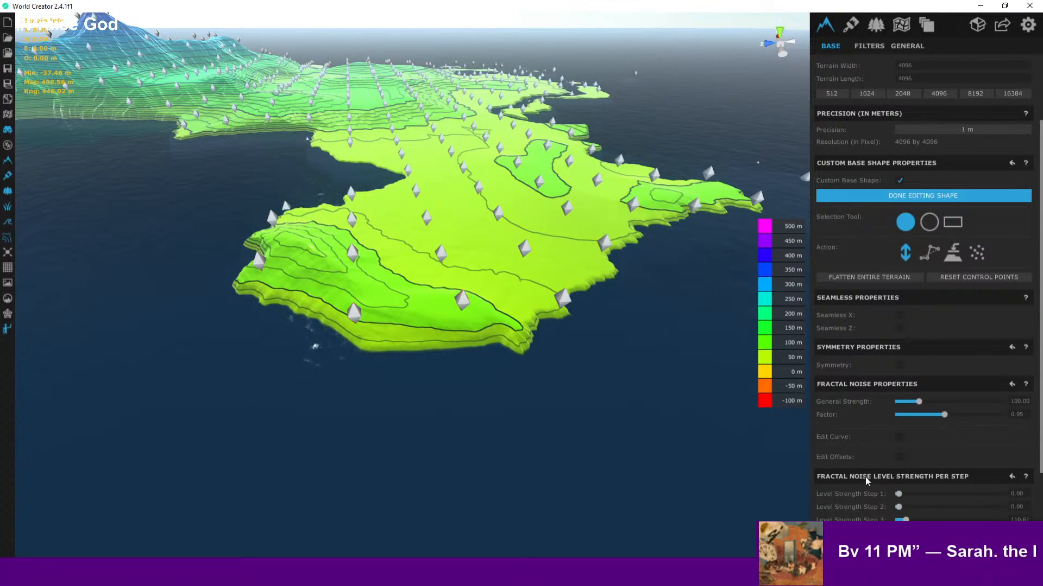
scroll(867, 482, "down", 3)
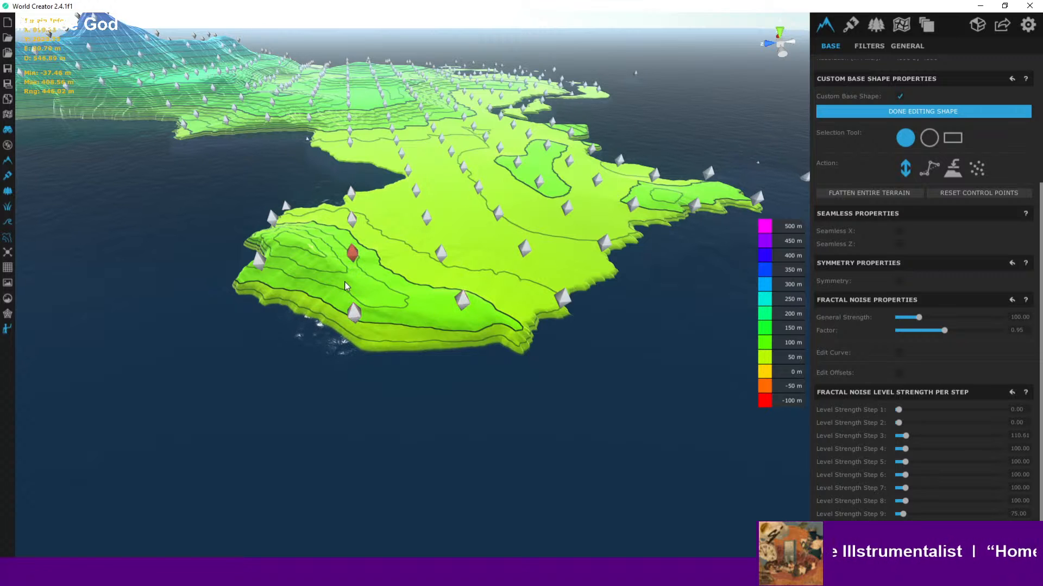
- Zoom in on the coastal slope beside the selected control point to examine its contours
scroll(412, 314, "down", 3)
scroll(435, 321, "up", 2)
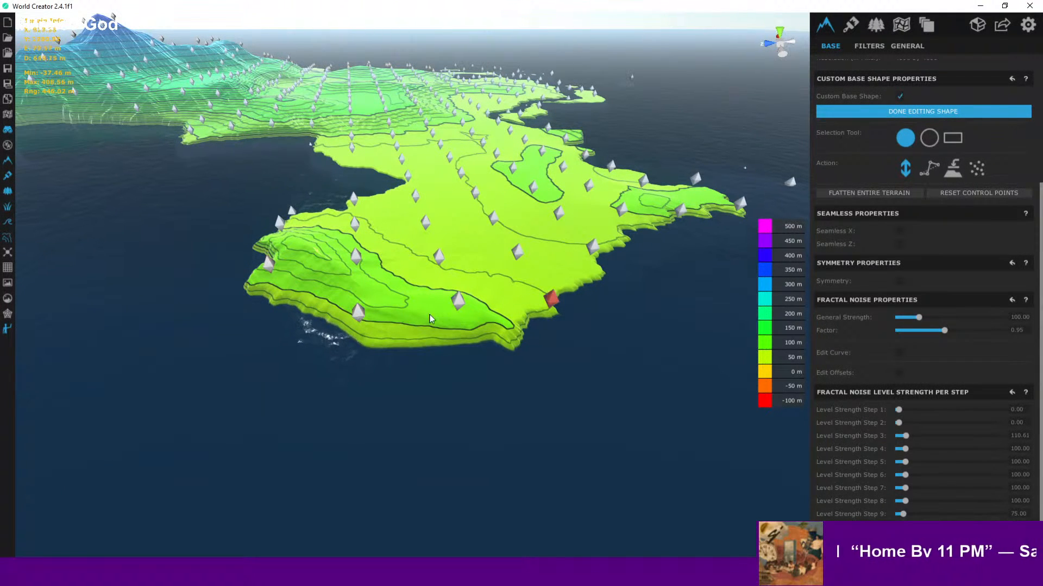
scroll(398, 319, "up", 4)
scroll(398, 319, "up", 5)
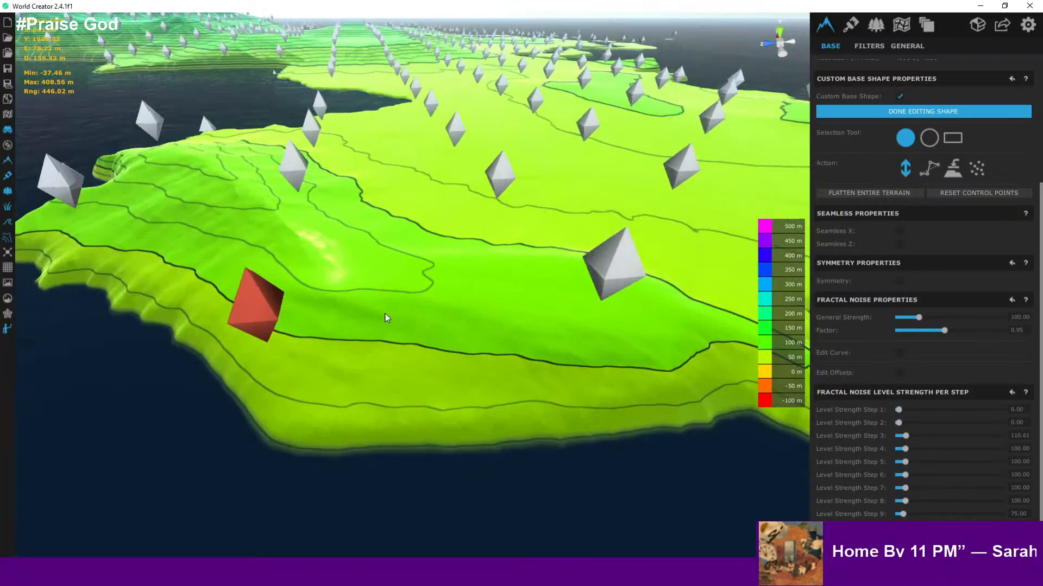
scroll(347, 367, "down", 3)
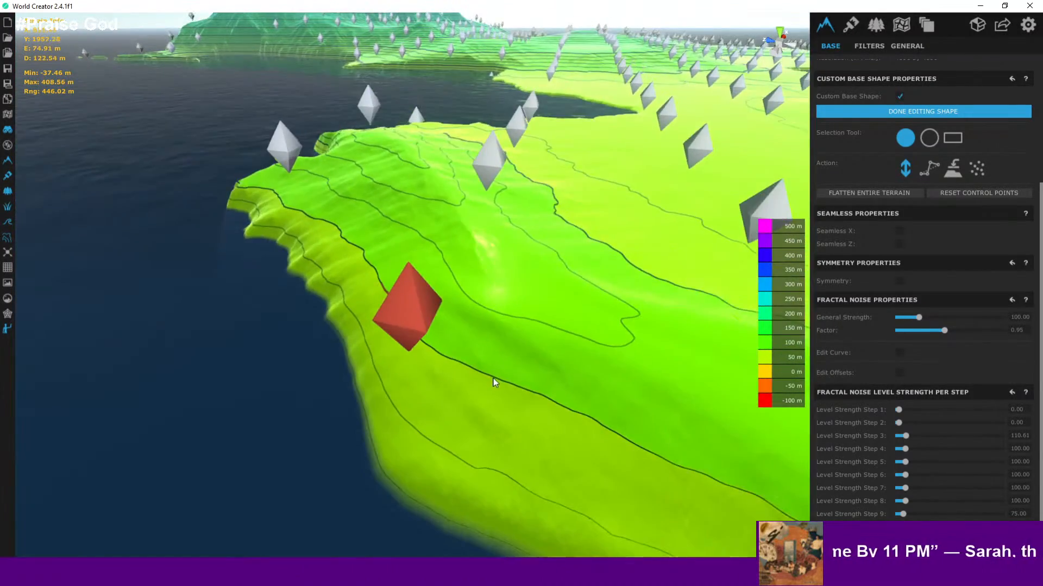
middle_click_drag(493, 379, 361, 228)
scroll(361, 228, "down", 2)
scroll(339, 235, "up", 4)
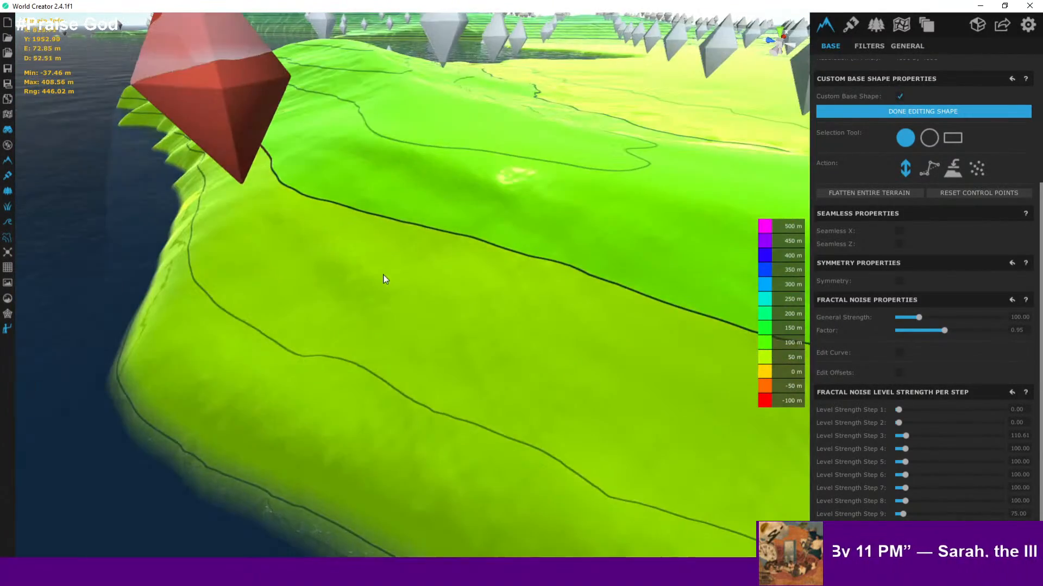
scroll(384, 279, "up", 4)
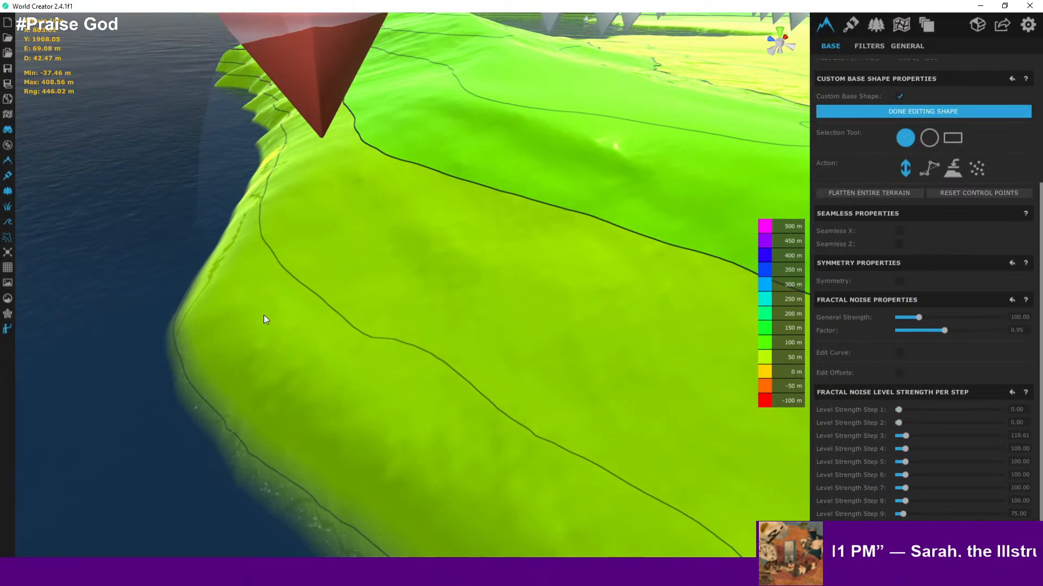
- Move along the southern coastline at ground level to examine the shoreline slope
key("h")
scroll(263, 318, "up", 5)
right_click_drag(262, 318, 77, 284)
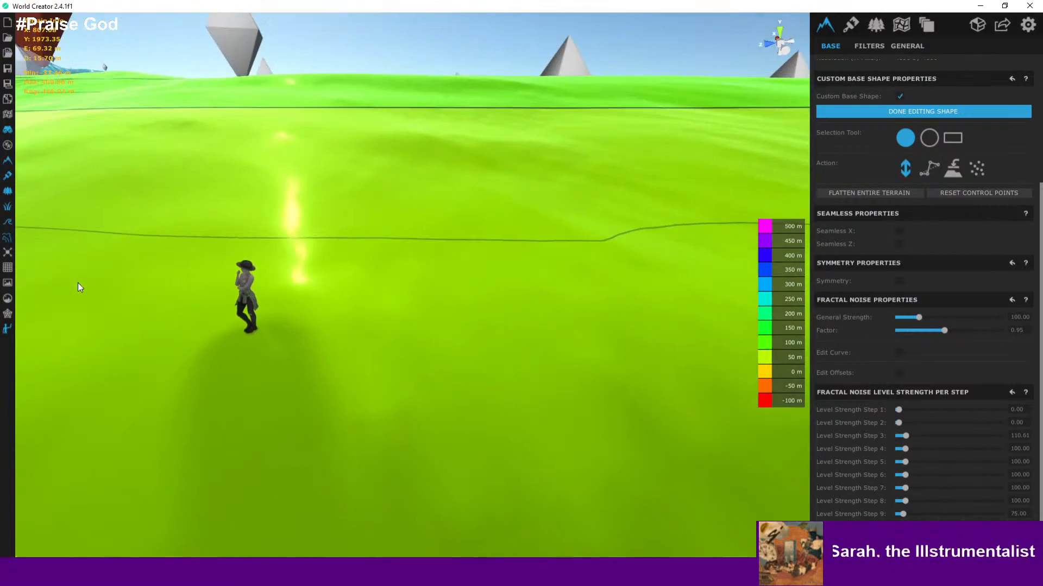
right_click_drag(539, 324, 67, 268)
key("a")
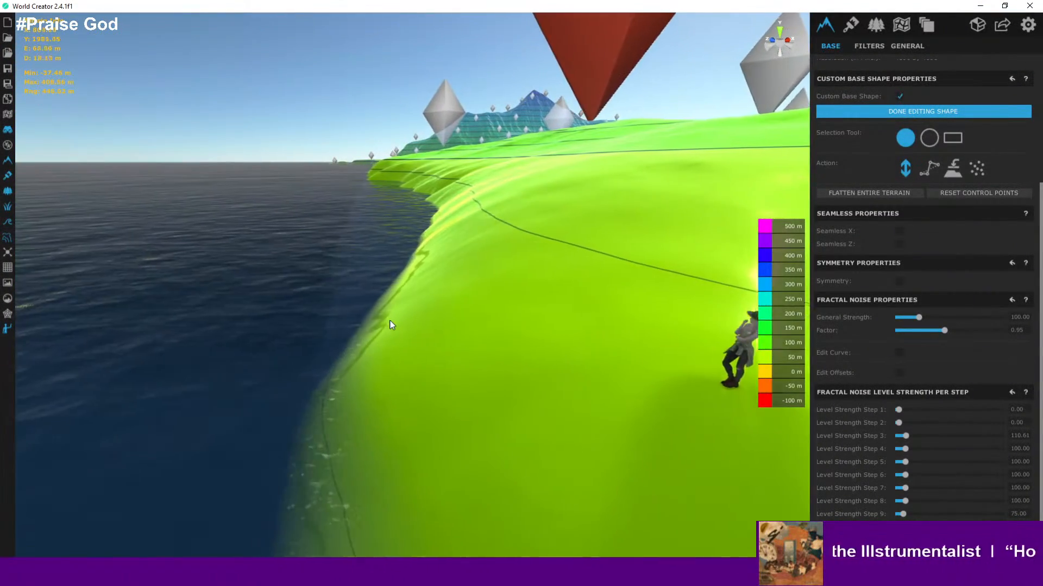
right_click_drag(393, 325, 717, 302)
key("d")
key("a")
key("w")
key("a")
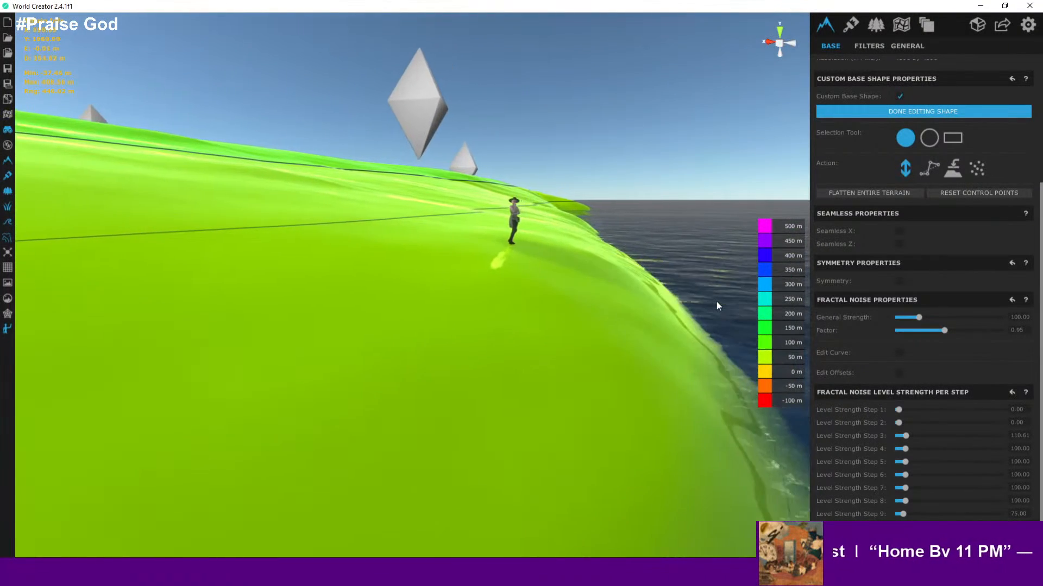
key("d")
key("d")
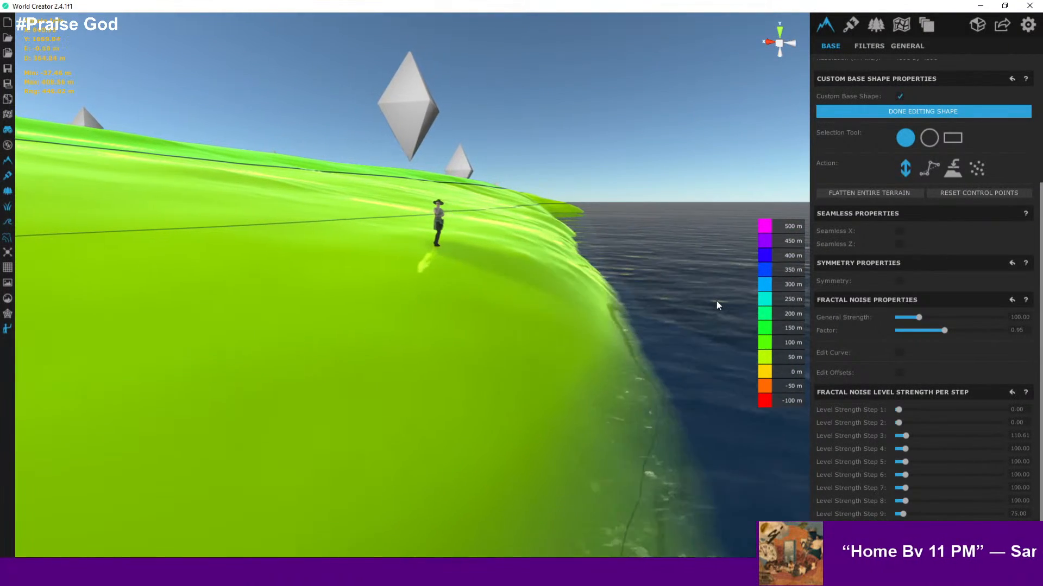
key("d")
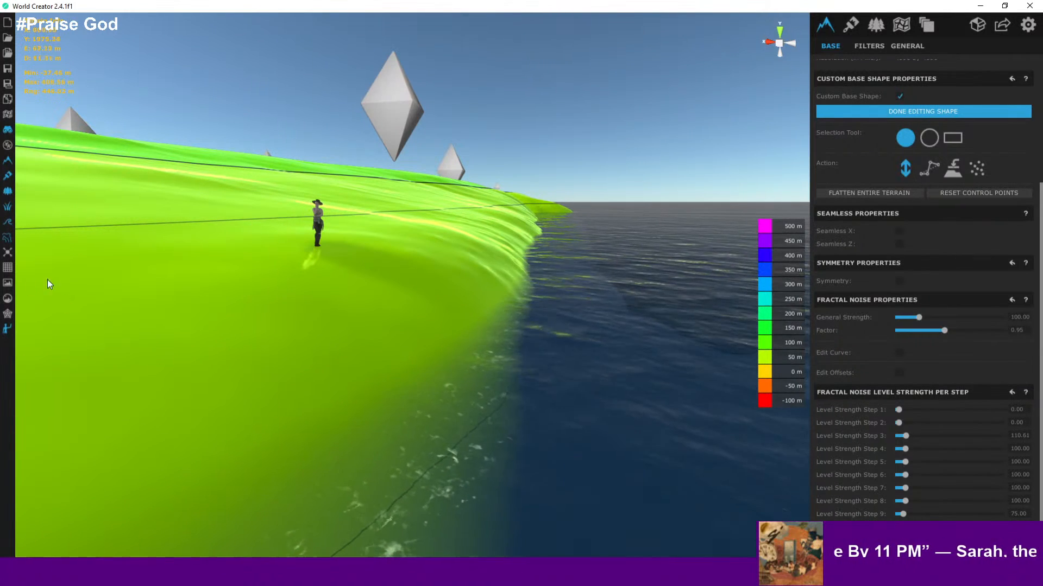
- Fly back over the peninsula's terraced hillsides to examine the contour lines and control points
left_click(7, 223)
key("s")
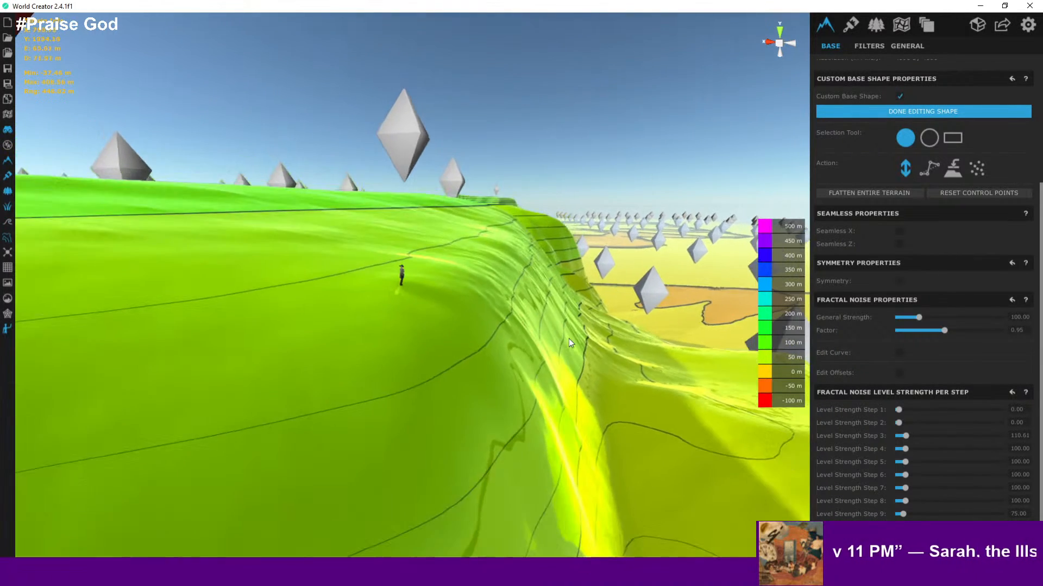
key("s")
key("d")
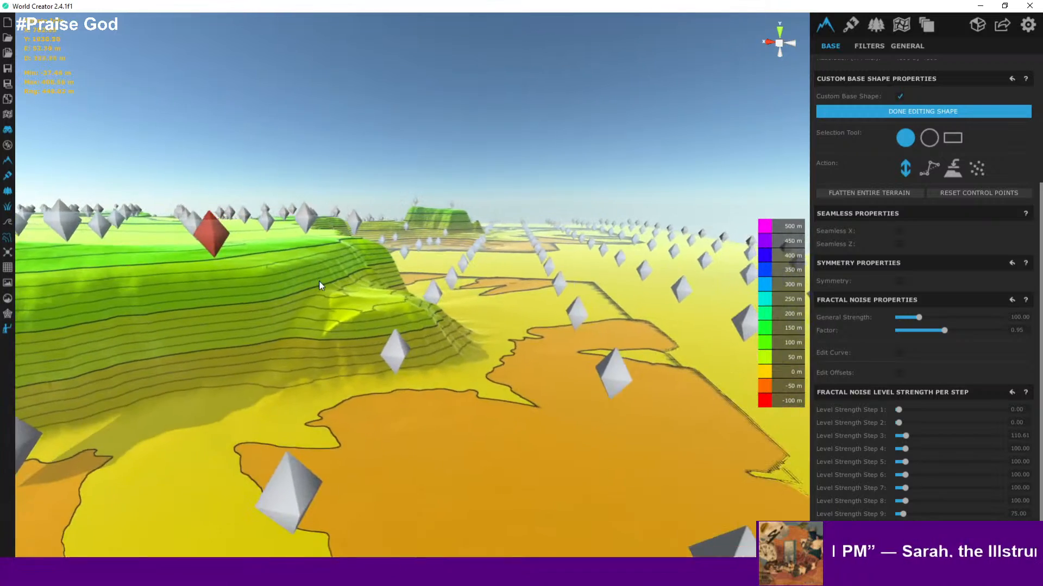
key("s")
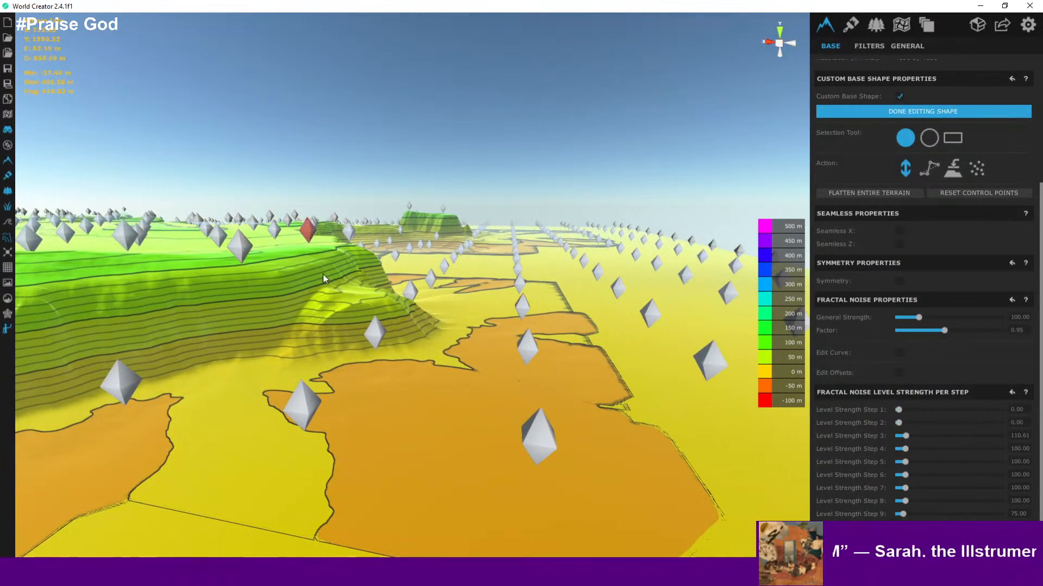
scroll(359, 302, "up", 3)
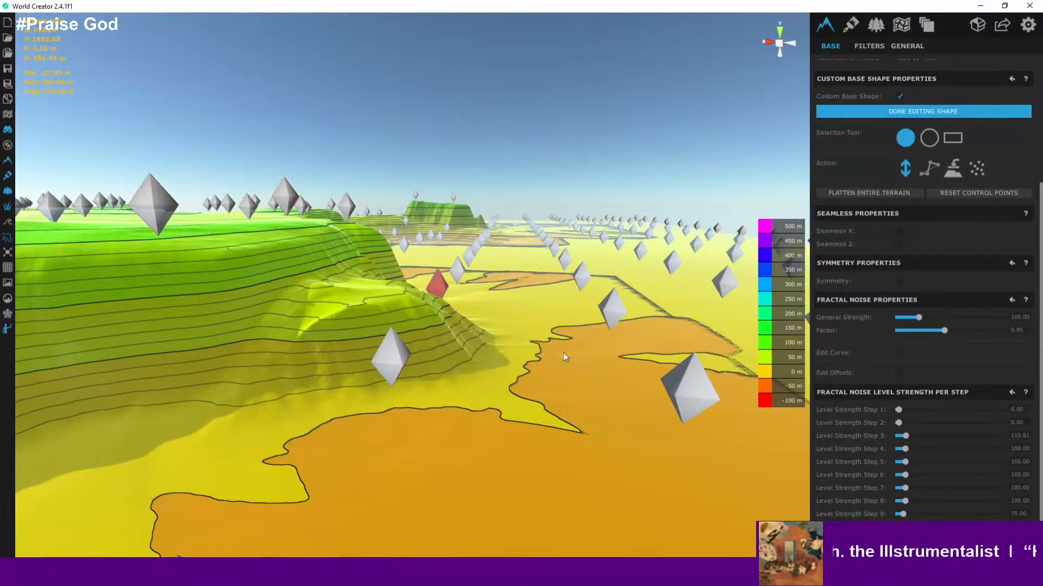
scroll(686, 395, "down", 5)
scroll(377, 326, "up", 4)
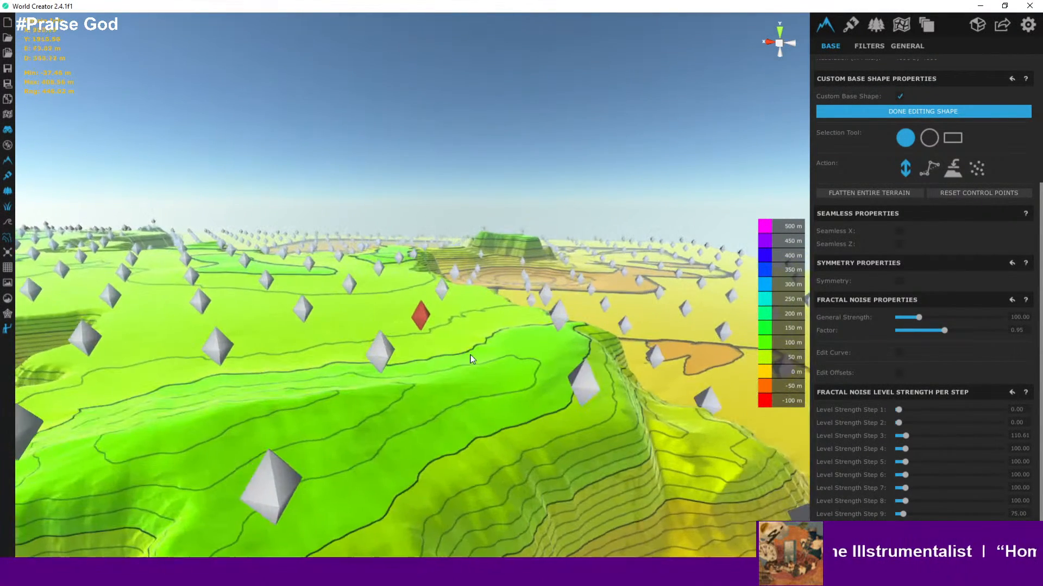
scroll(444, 324, "down", 2)
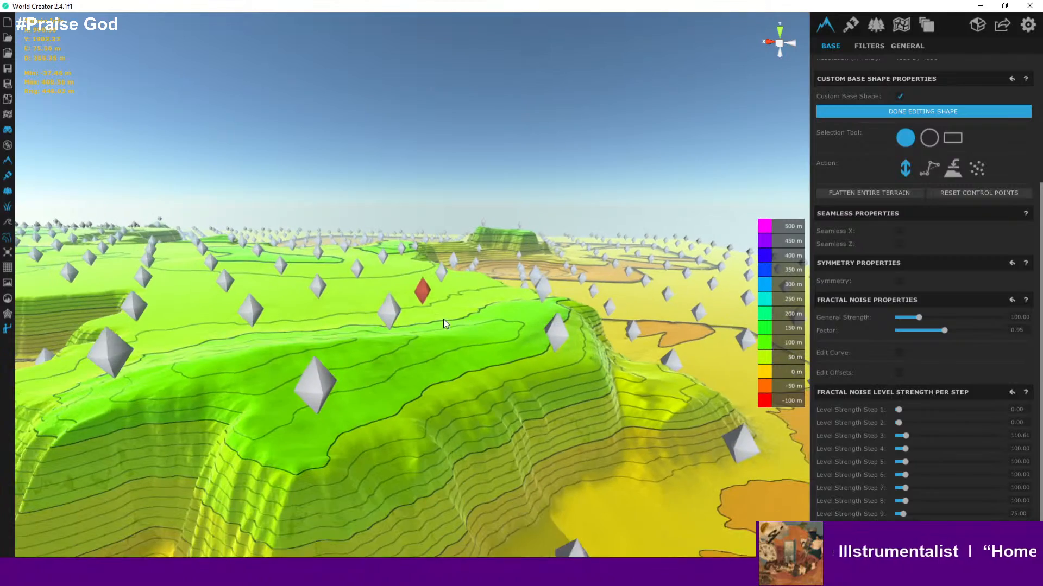
- Toggle the topographic map display and explore the coastline at ground level again
left_click(11, 226)
scroll(463, 337, "up", 6)
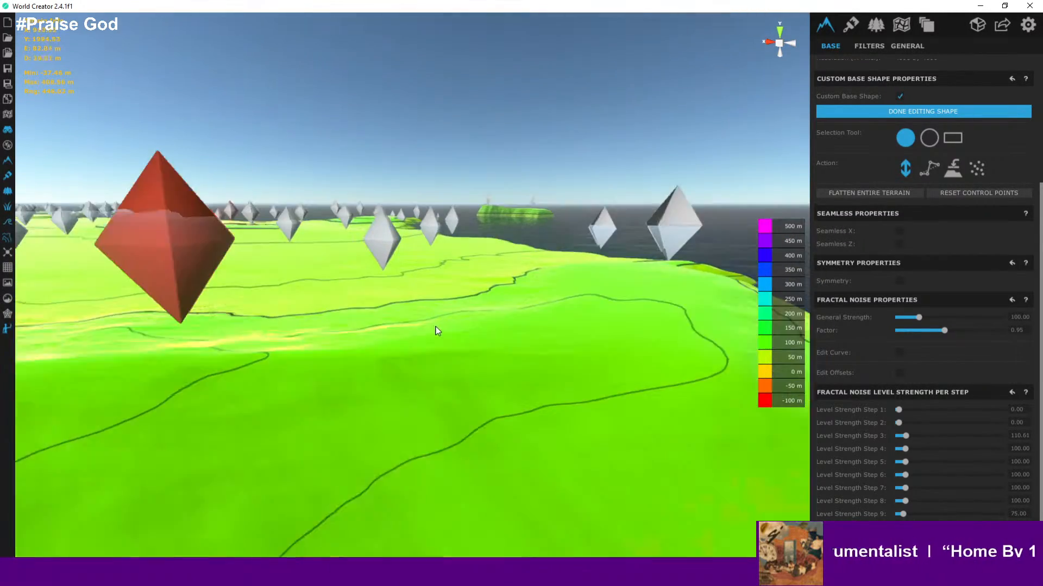
right_click_drag(433, 326, 275, 331)
scroll(273, 337, "down", 8)
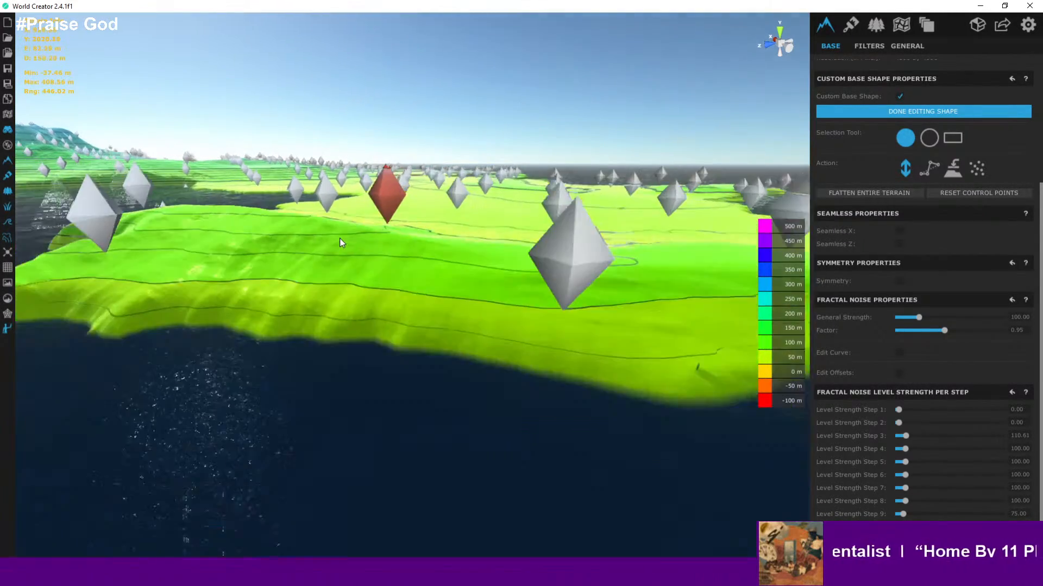
middle_click_drag(542, 341, 345, 307)
scroll(393, 294, "up", 10)
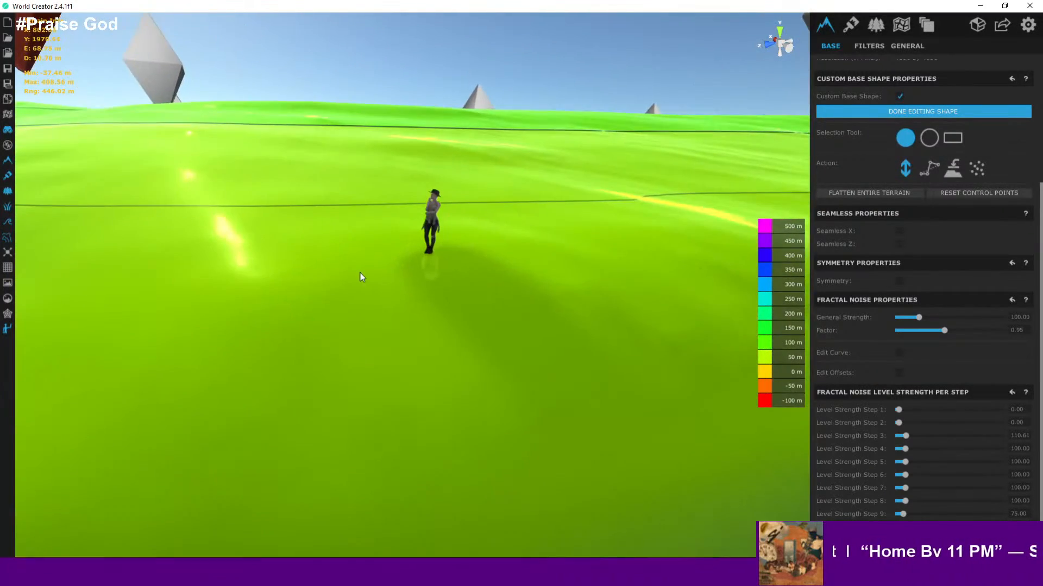
right_click_drag(389, 267, 546, 265)
key("a")
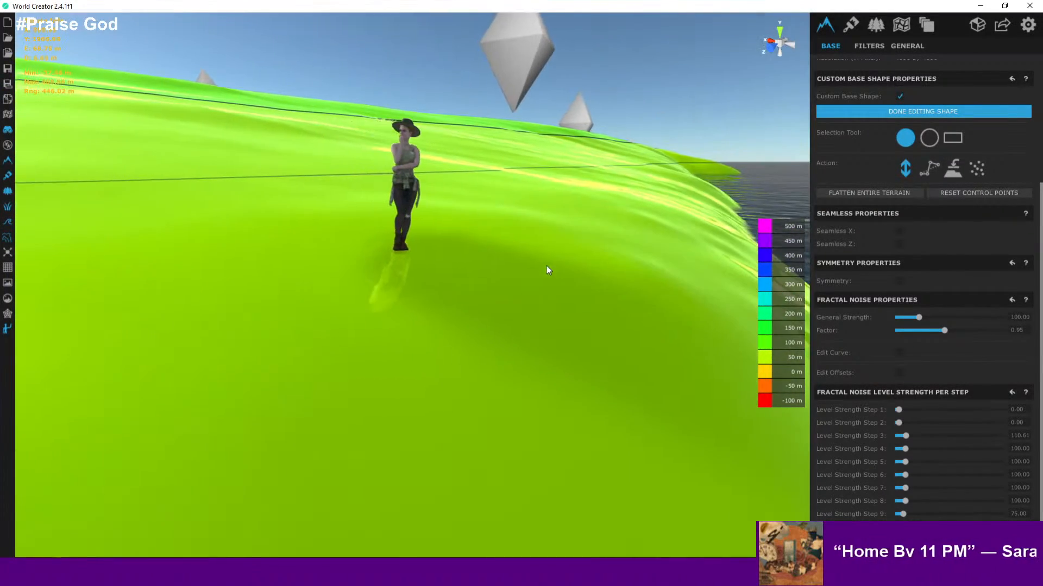
- Turn off the topographic map display and walk the coastal slope at ground level to examine the terrain
left_click(7, 238)
right_click_drag(405, 293, 270, 309)
key("d")
key("a")
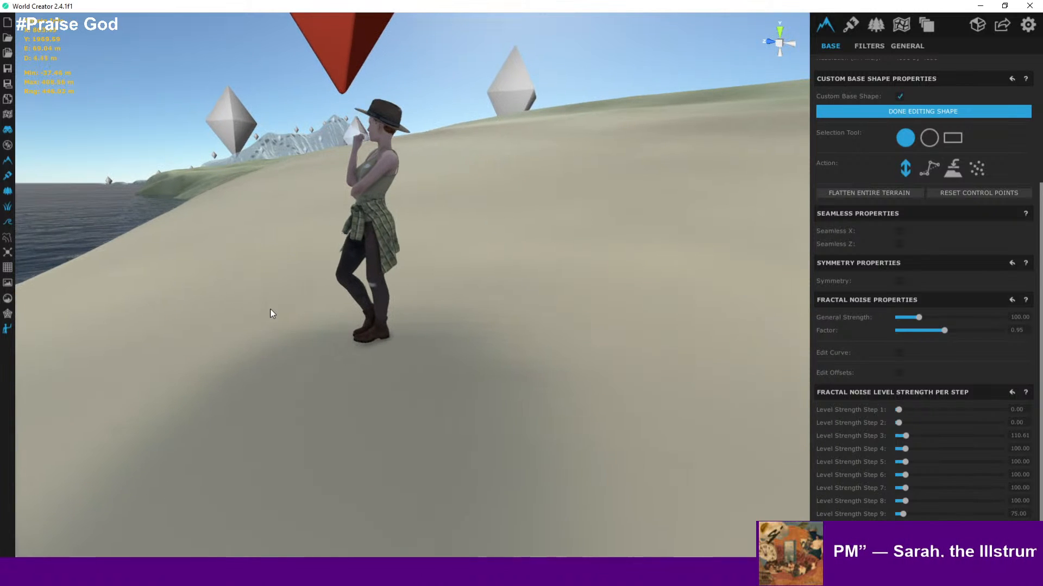
scroll(543, 311, "down", 2)
scroll(542, 311, "up", 2)
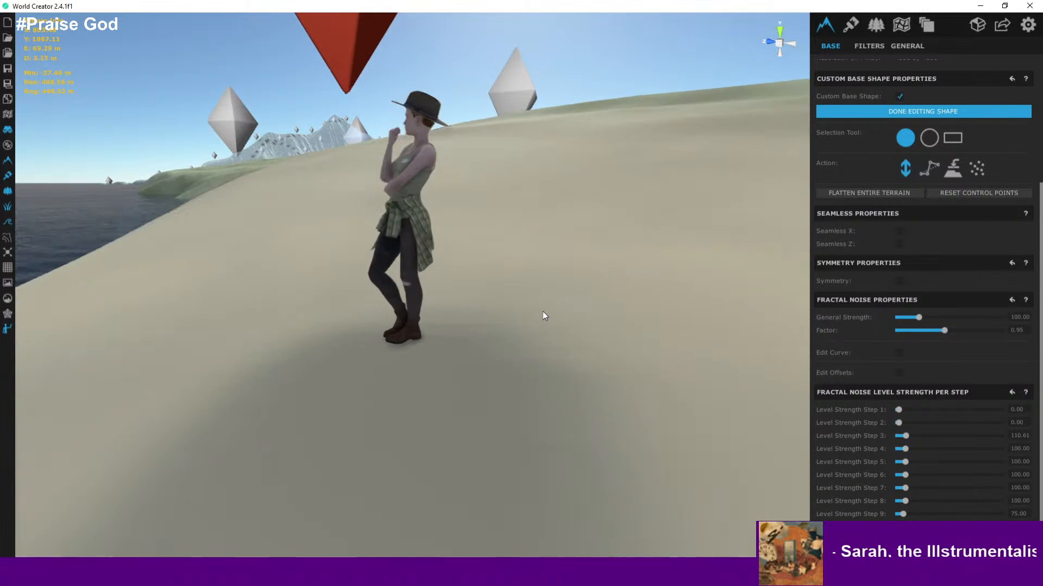
scroll(542, 311, "down", 2)
scroll(543, 312, "up", 2)
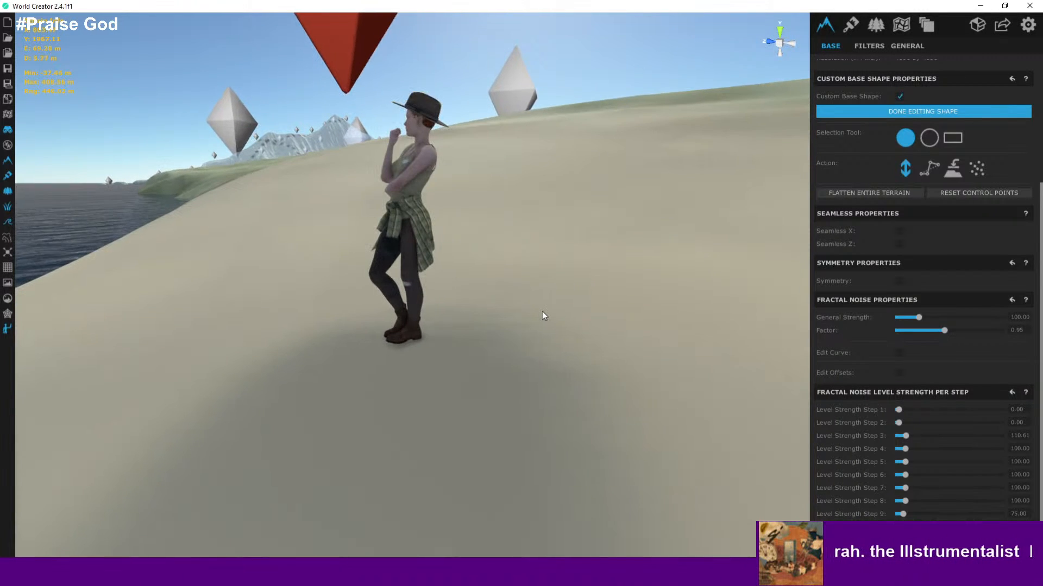
right_click_drag(542, 311, 366, 315)
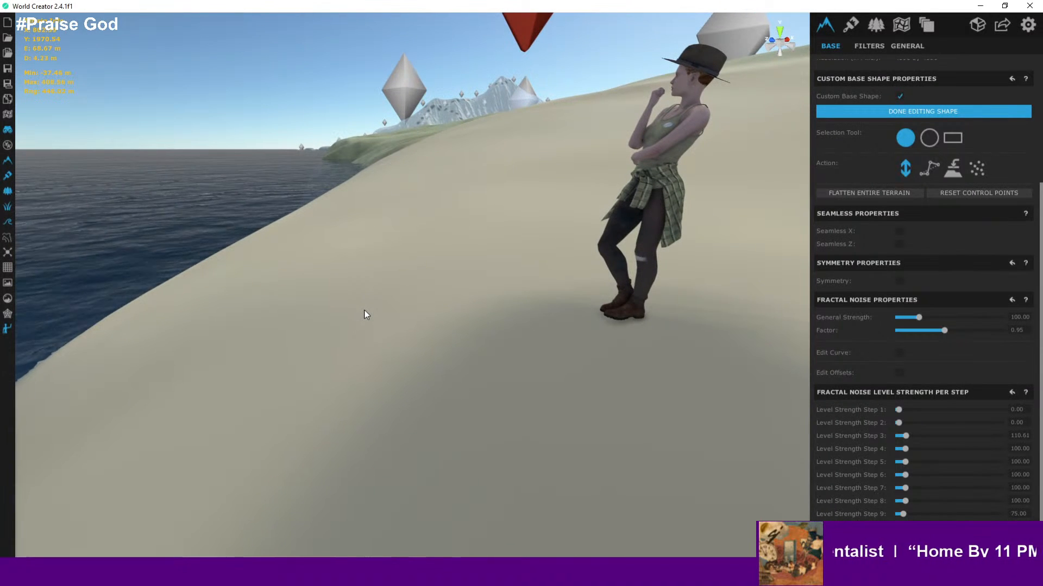
- Fly over the peninsula's plain to examine the control points and the mountains beyond
scroll(373, 297, "down", 10)
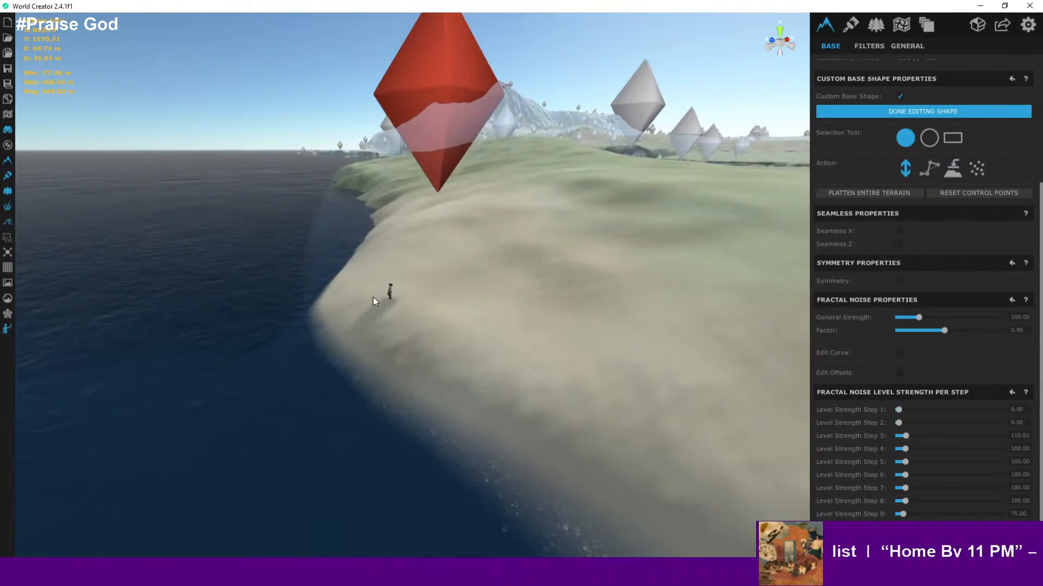
scroll(372, 297, "down", 3)
scroll(373, 296, "up", 2)
right_click_drag(414, 297, 650, 255)
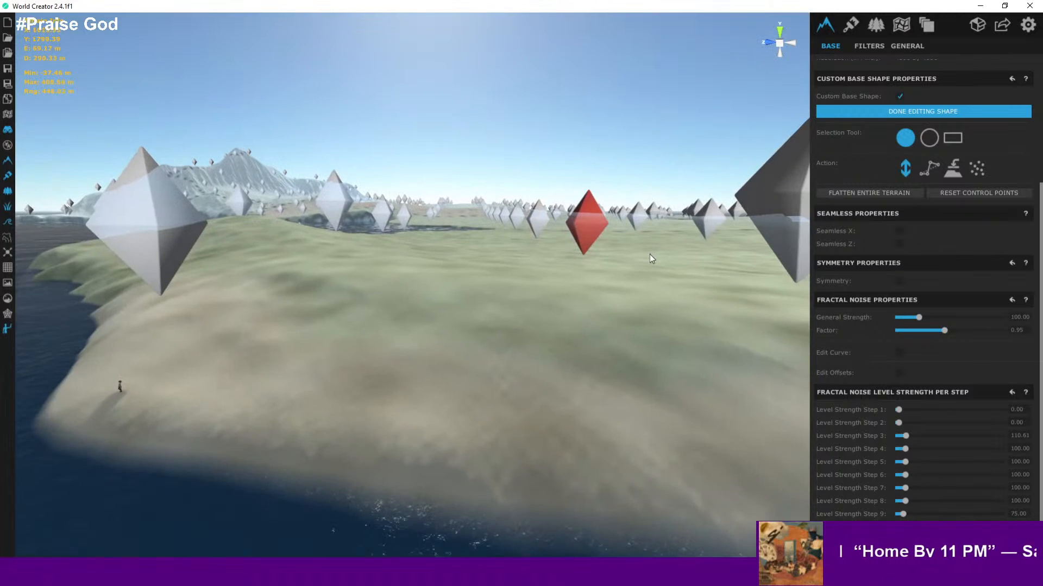
scroll(523, 249, "up", 8)
right_click_drag(527, 251, 616, 254)
key("a")
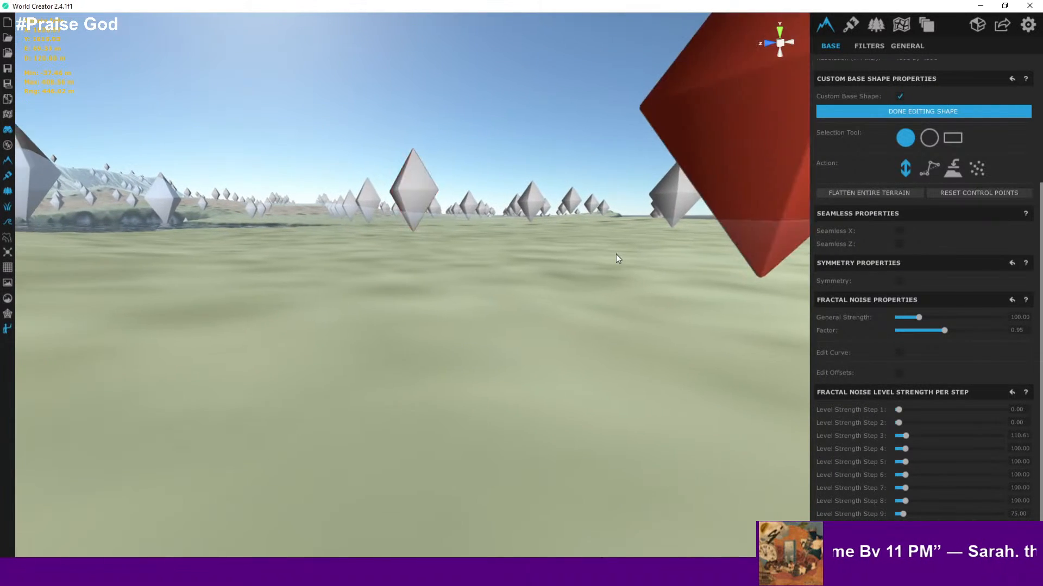
scroll(548, 249, "down", 3)
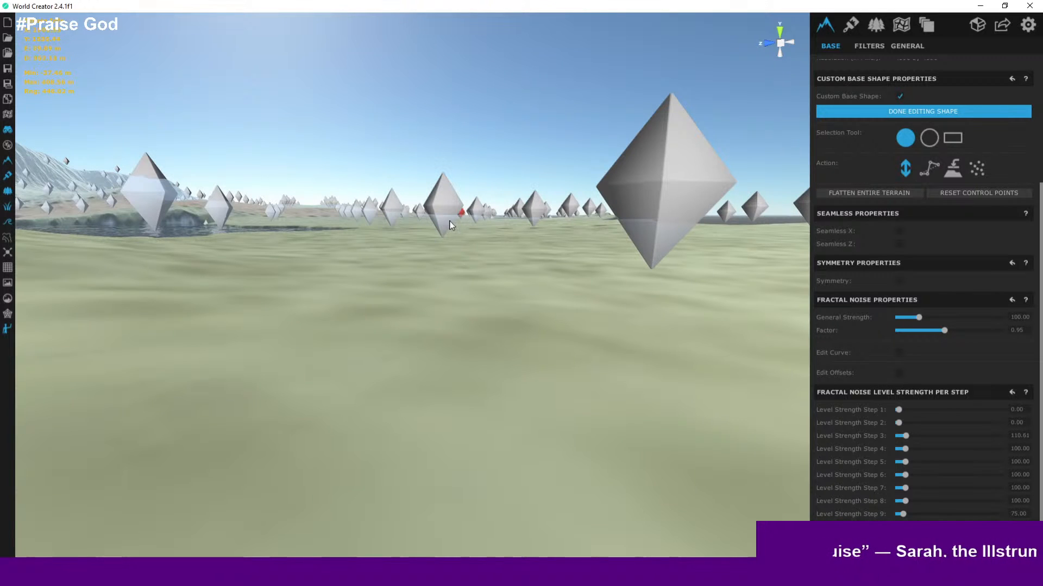
right_click_drag(450, 221, 253, 304)
key("s")
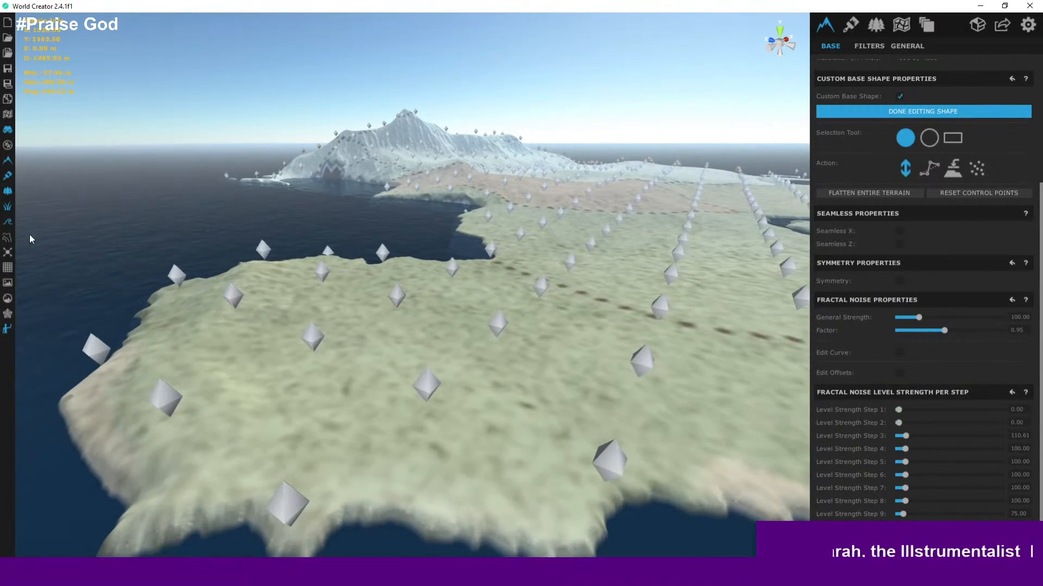
- Turn the topographic map display back on and view the peninsula's contours from above
left_click(7, 239)
scroll(428, 315, "down", 3)
middle_click_drag(429, 314, 405, 266)
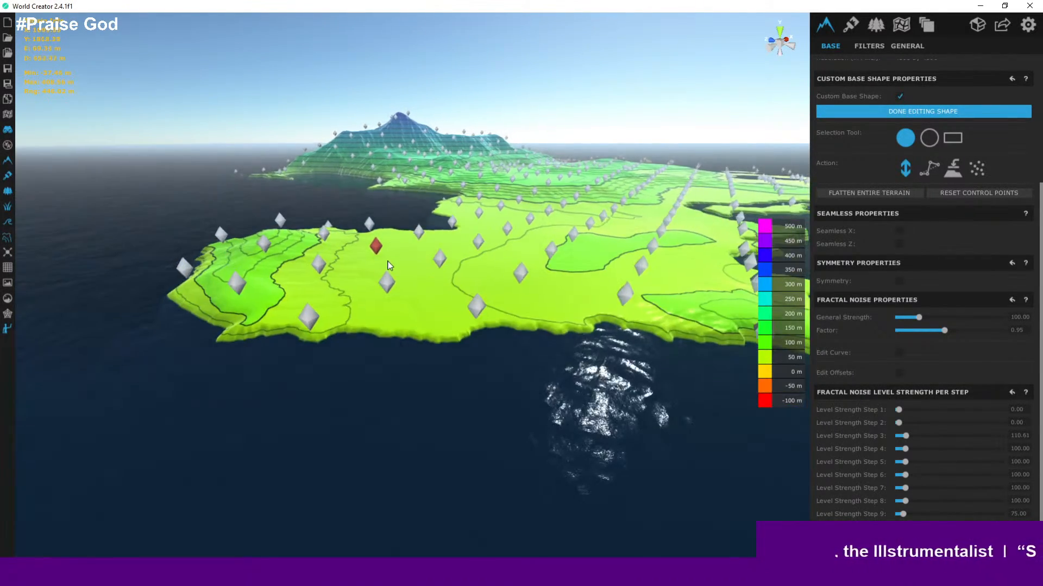
scroll(369, 255, "up", 3)
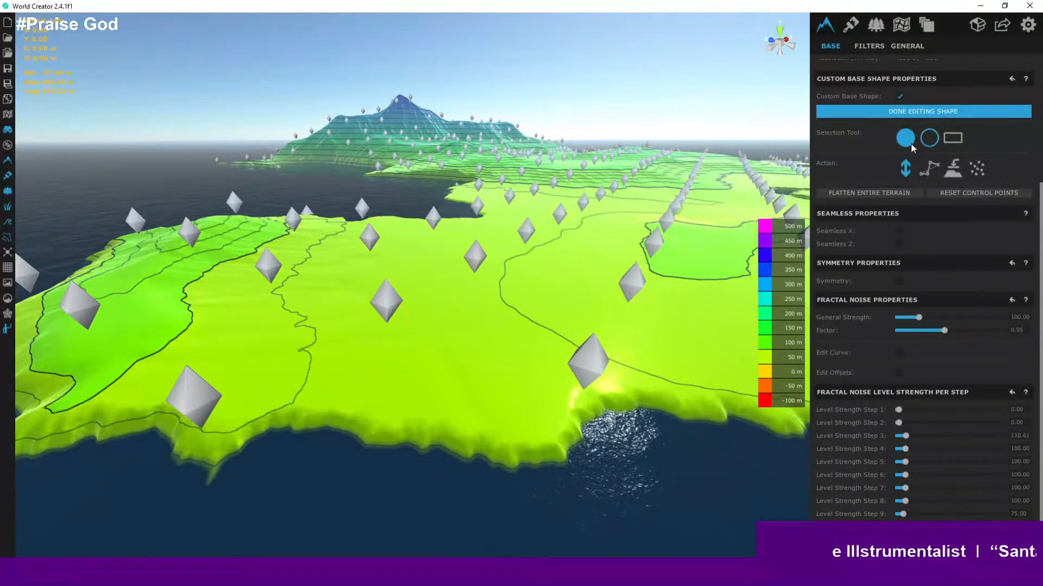
- Switch the control-point selection to the circle tool and move over the peninsula to review the selected points
left_click(928, 139)
scroll(367, 330, "up", 3)
scroll(388, 340, "down", 6)
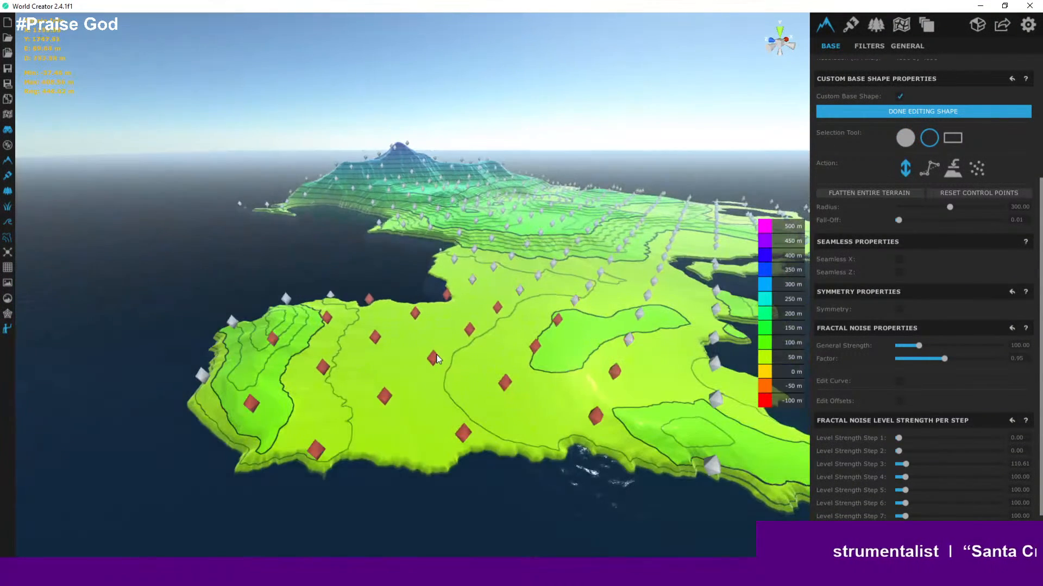
left_click_drag(468, 348, 447, 339)
key("s")
key("d")
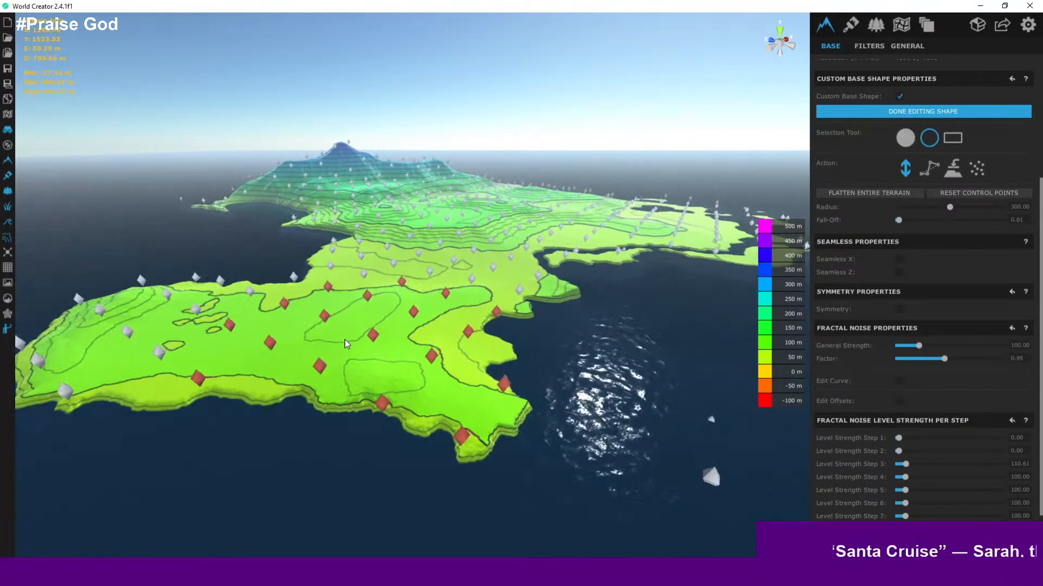
key("a")
key("s")
key("w")
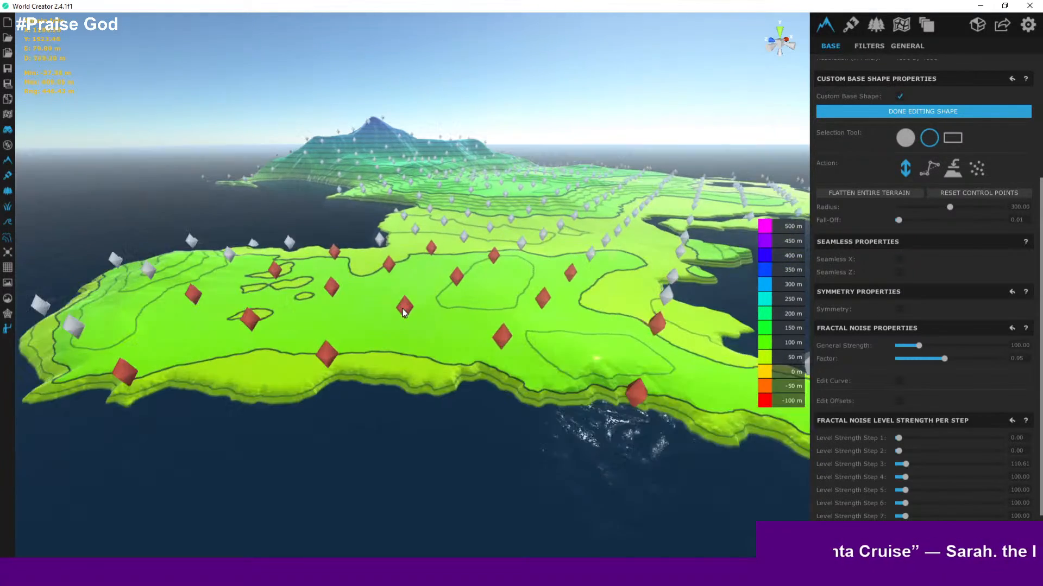
key("a")
key("s")
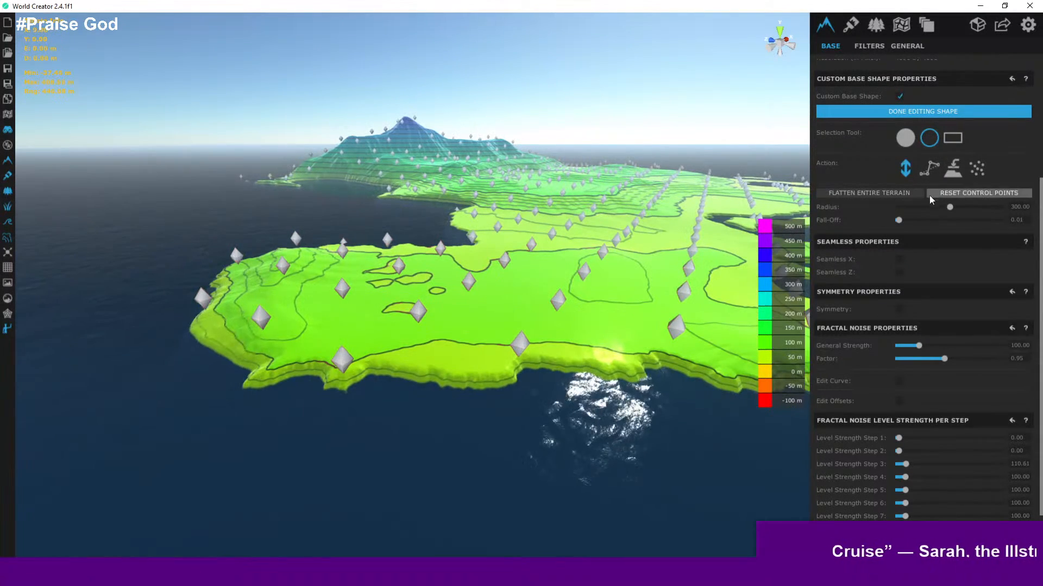
- Finish editing the custom base shape and look across the terrain's contours
left_click(897, 114)
scroll(288, 315, "up", 6)
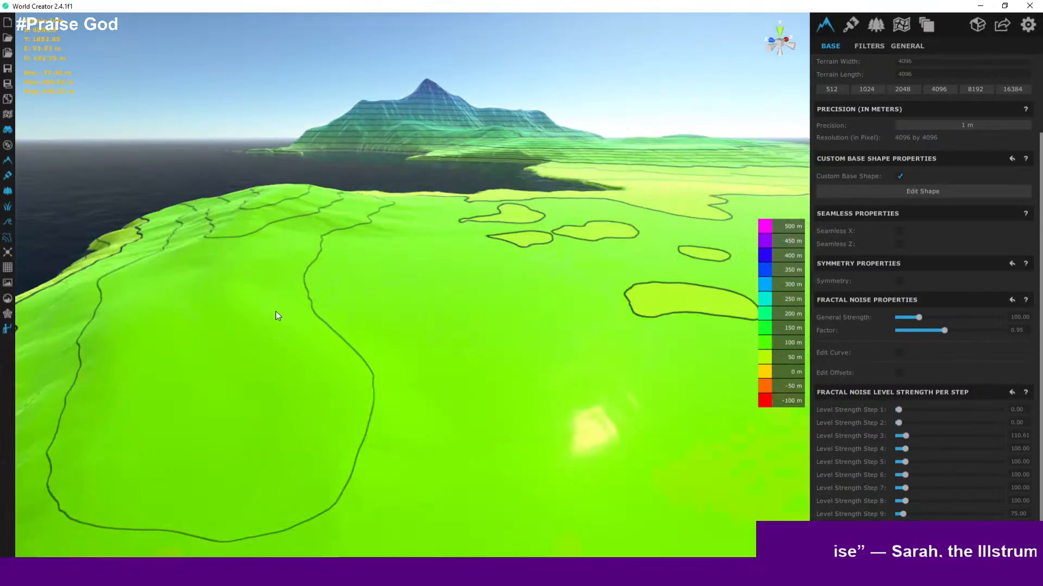
right_click_drag(305, 304, 466, 306)
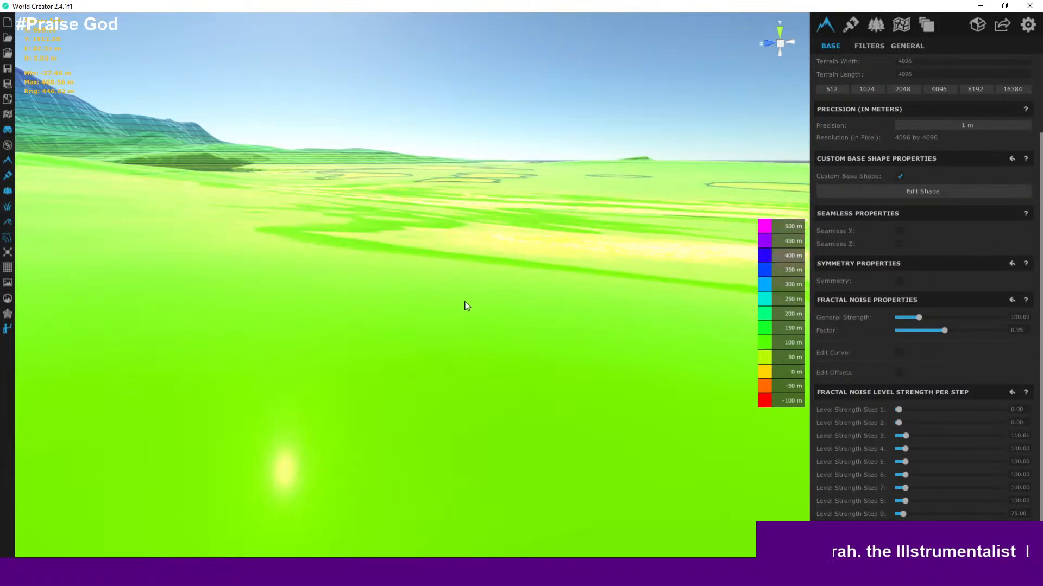
- Turn off the topographic map display and fly over the island to examine its textured regions and coastline
left_click(9, 239)
right_click_drag(263, 284, 361, 275)
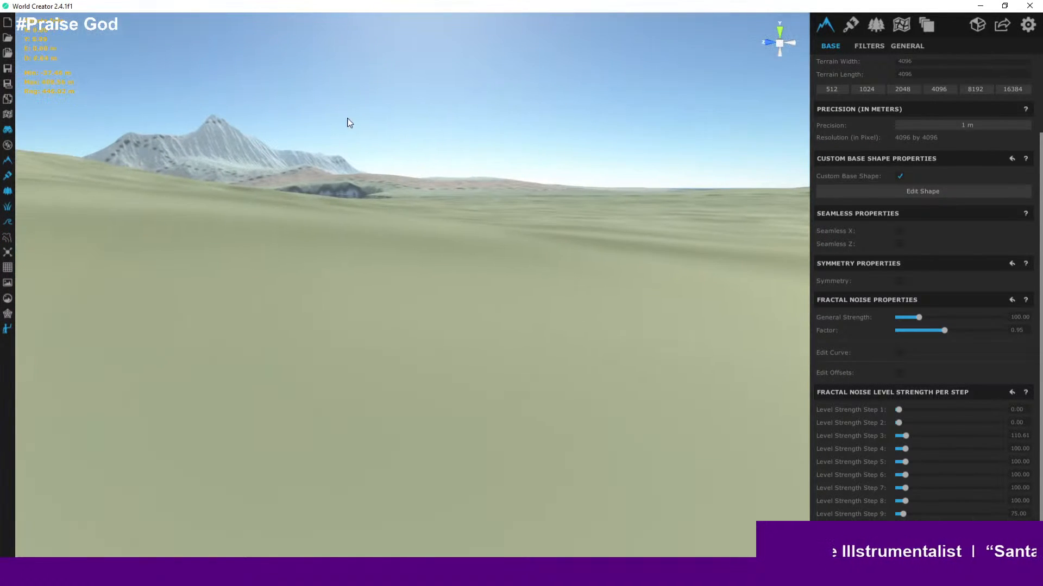
scroll(408, 329, "down", 10)
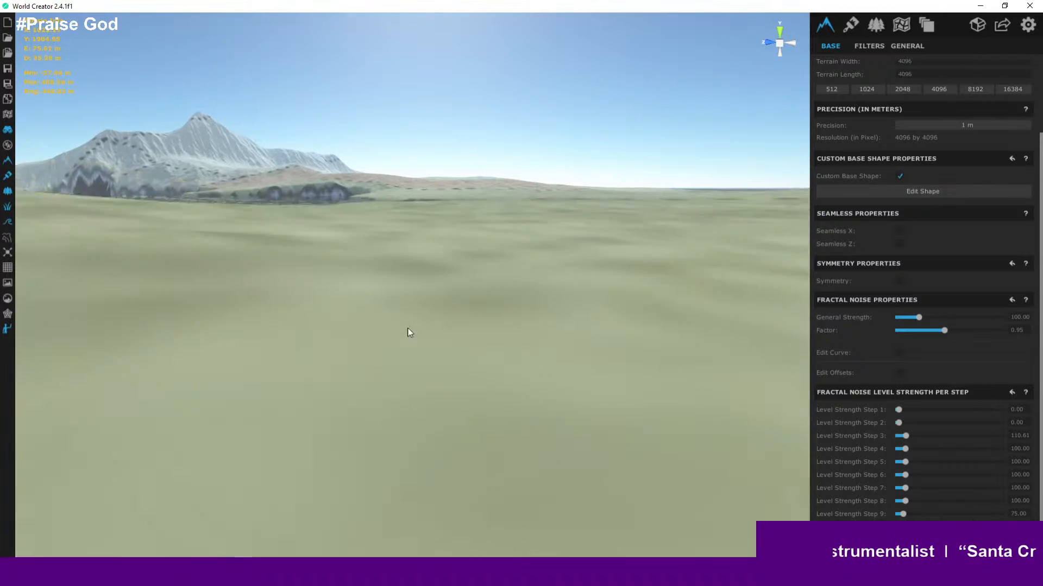
right_click_drag(549, 285, 426, 449)
scroll(429, 443, "down", 6)
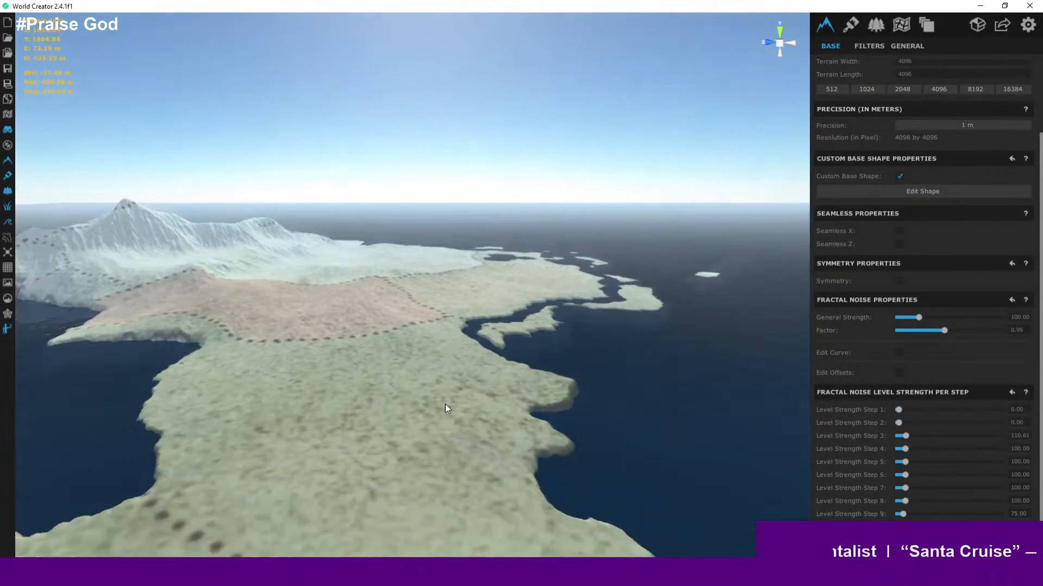
scroll(364, 371, "down", 5)
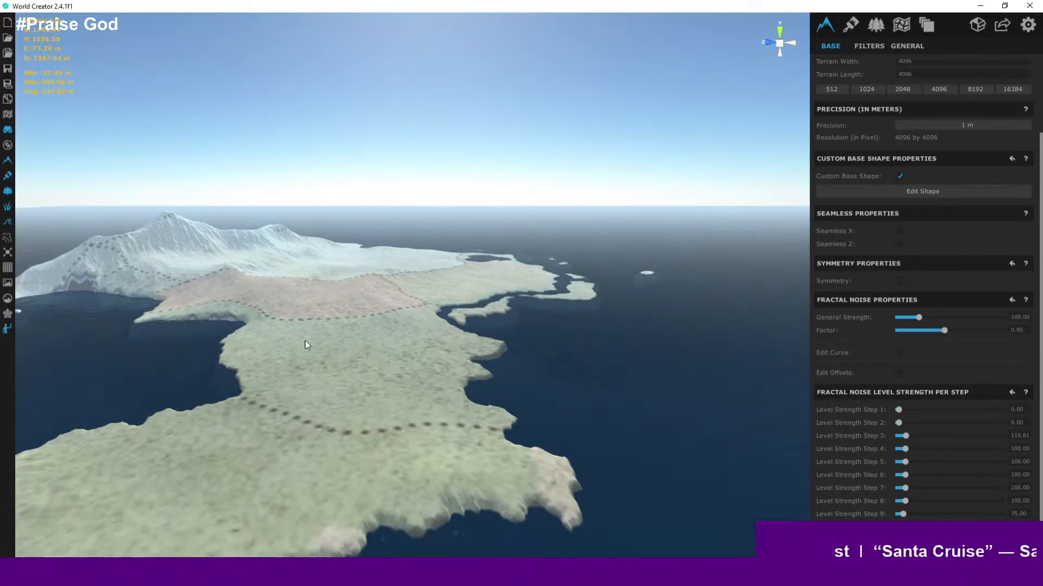
scroll(304, 345, "down", 5)
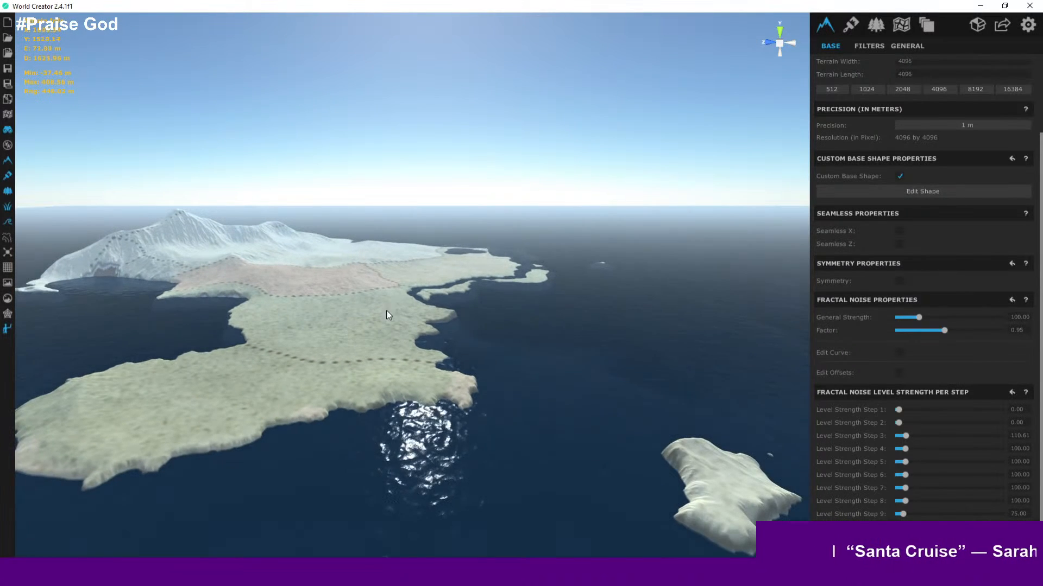
scroll(303, 341, "up", 5)
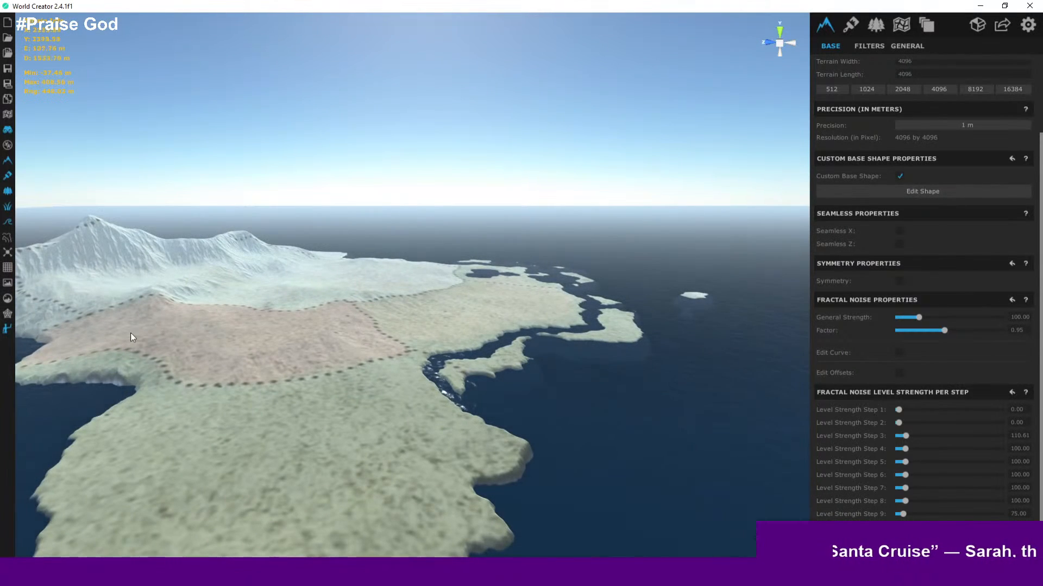
scroll(432, 279, "up", 5)
scroll(428, 298, "down", 3)
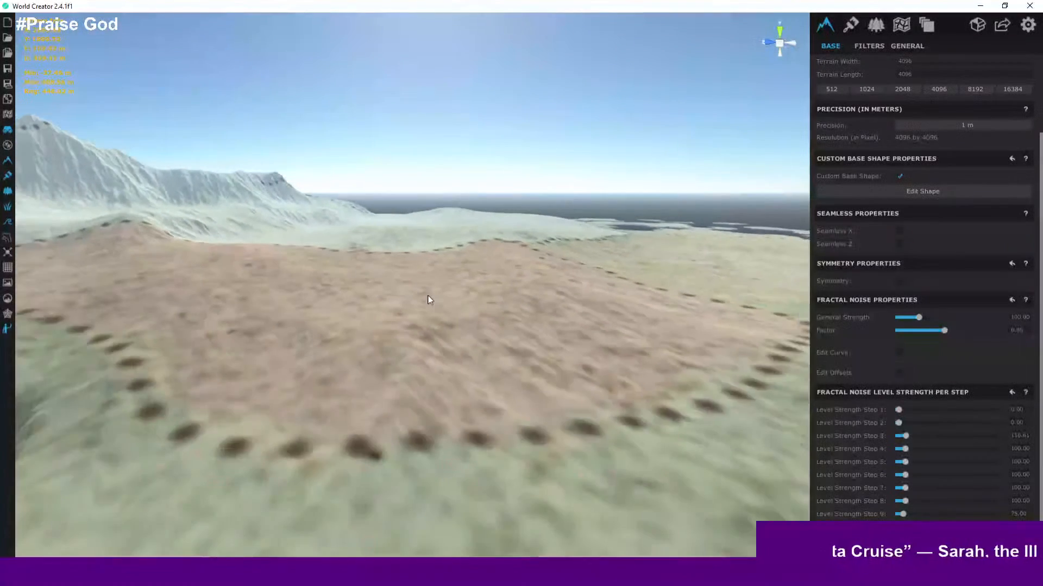
scroll(533, 298, "down", 4)
middle_click_drag(541, 300, 284, 377)
scroll(298, 433, "up", 2)
scroll(326, 421, "down", 5)
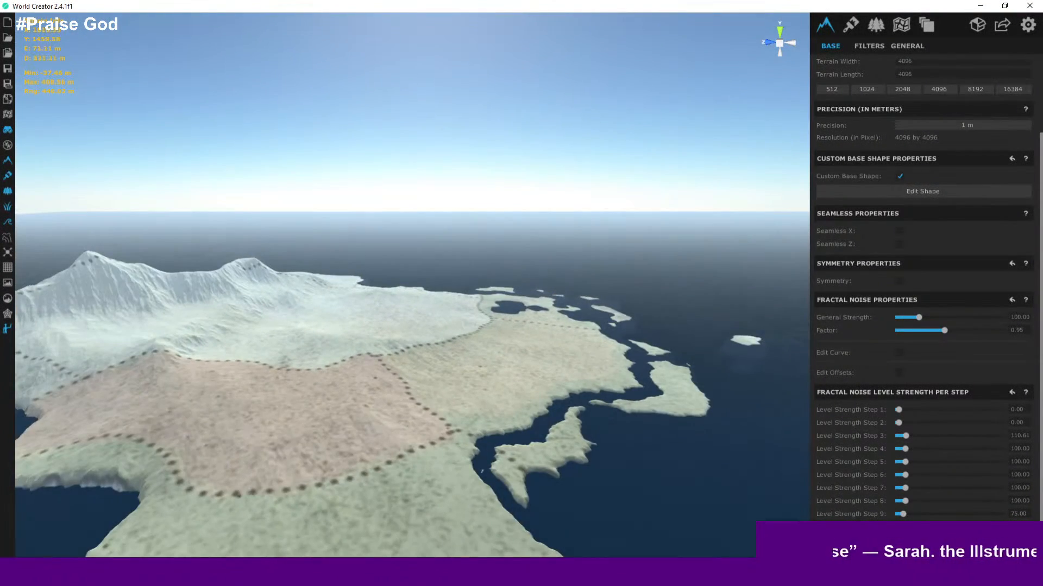
- Switch to Wonderdraft to view the island's reference map
left_click(514, 575)
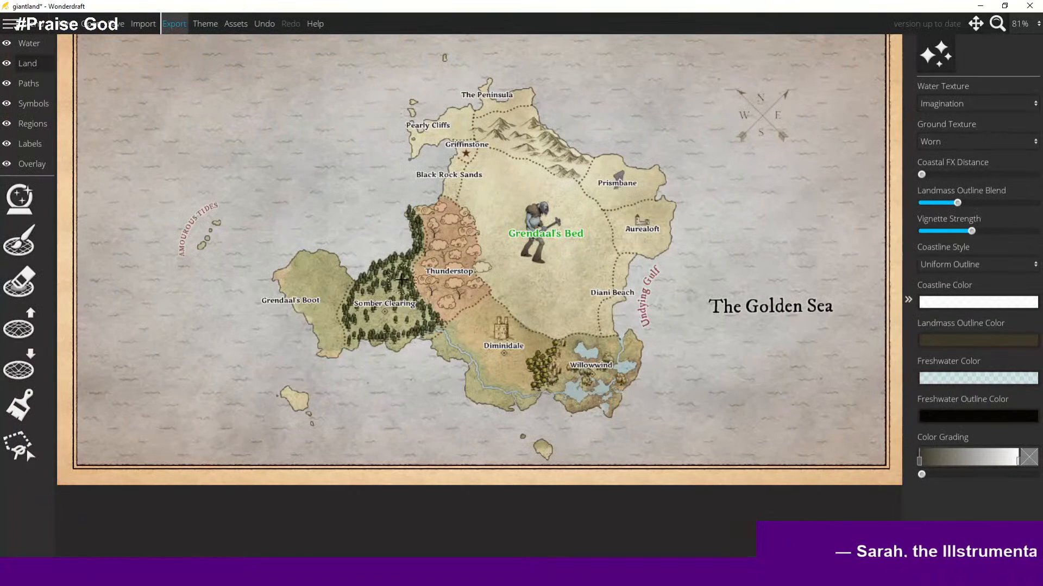
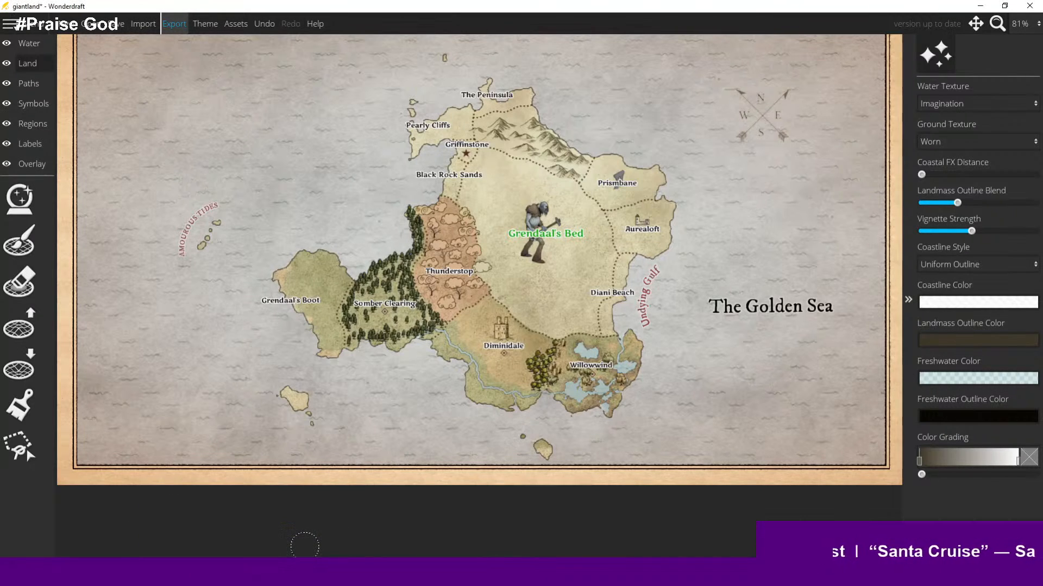
- Return to World Creator and fly around, over and beneath the island to examine its coastline and terrain
left_click(984, 7)
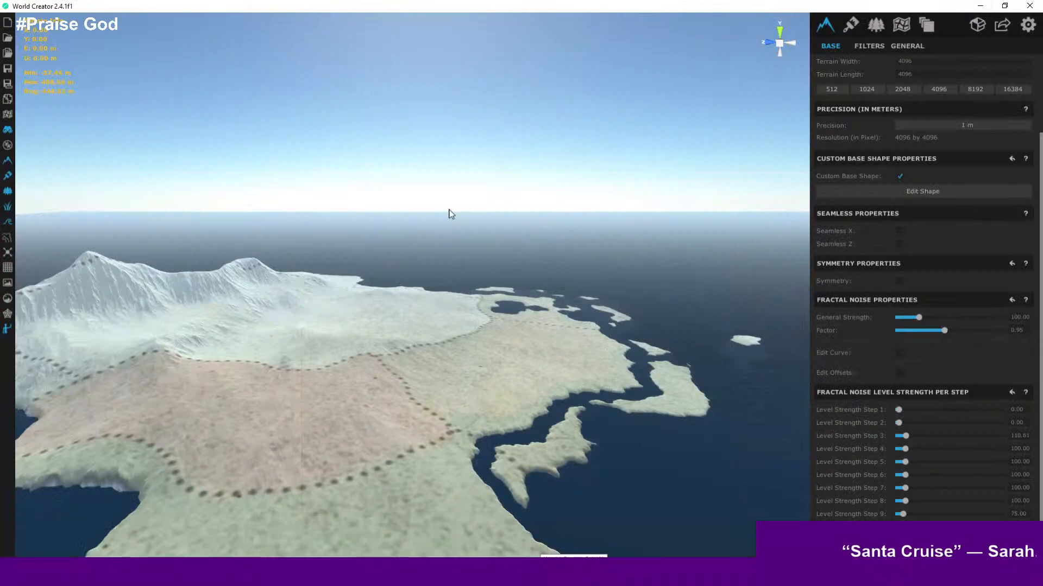
scroll(445, 295, "down", 8)
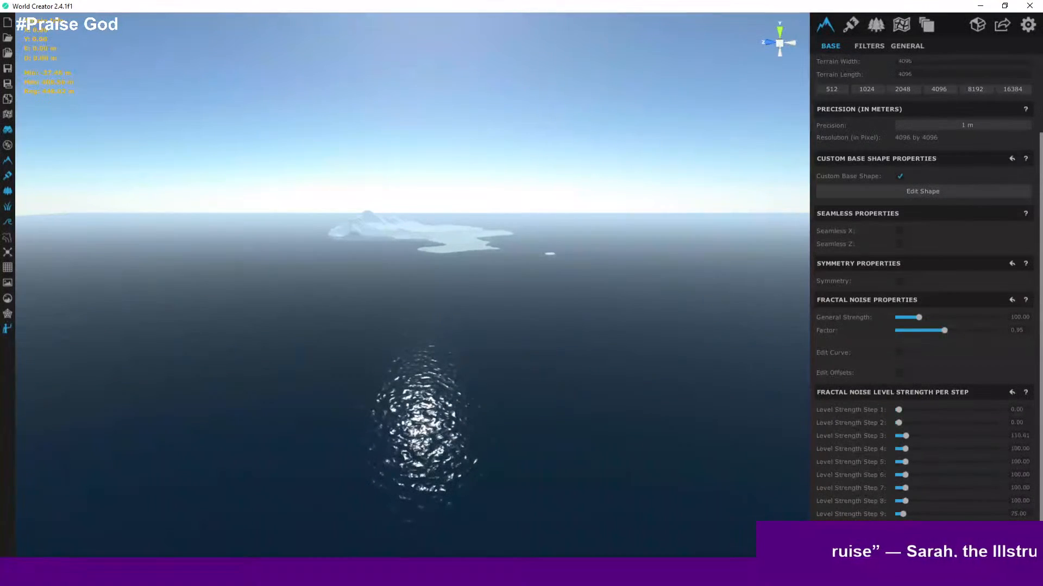
scroll(410, 214, "up", 10)
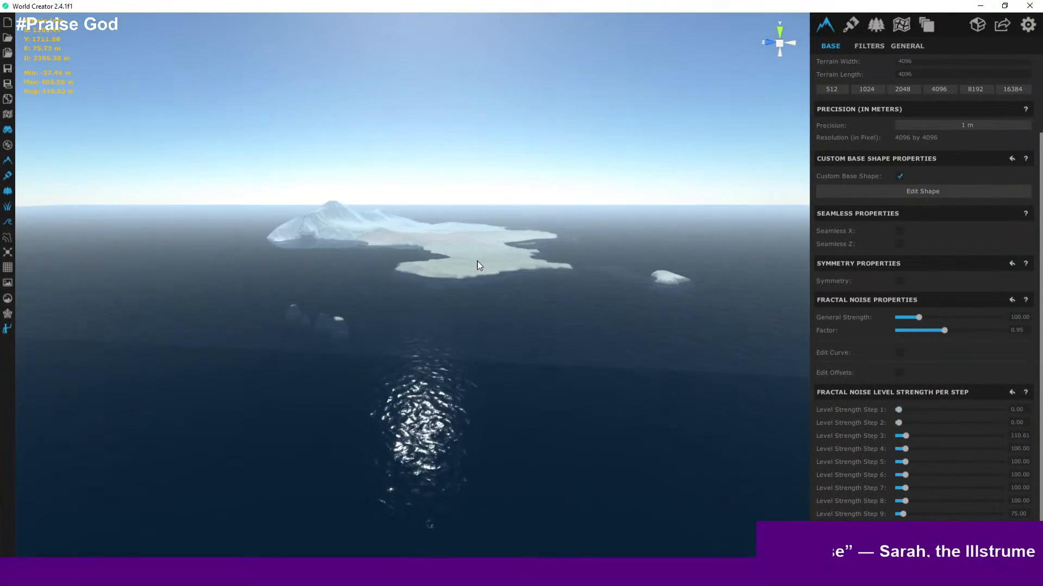
scroll(478, 265, "down", 3)
right_click_drag(472, 269, 226, 348)
scroll(326, 250, "up", 5)
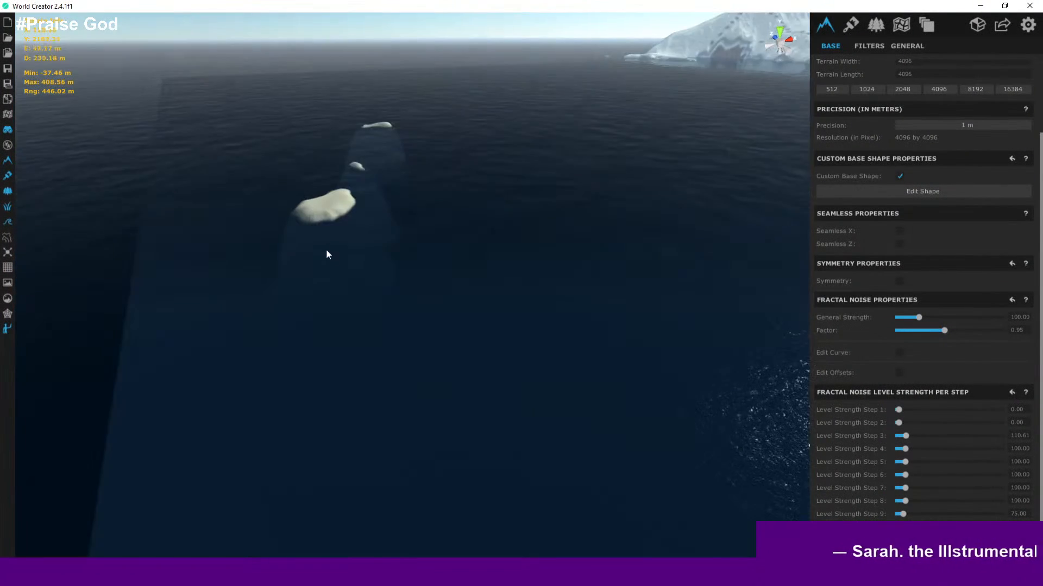
scroll(330, 196, "up", 4)
scroll(364, 247, "down", 2)
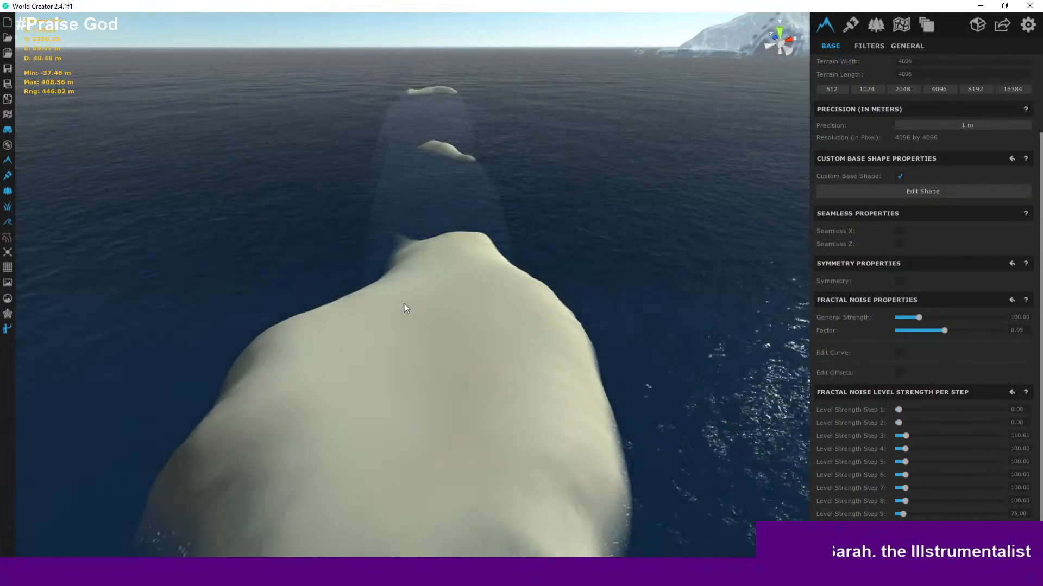
left_click(424, 349)
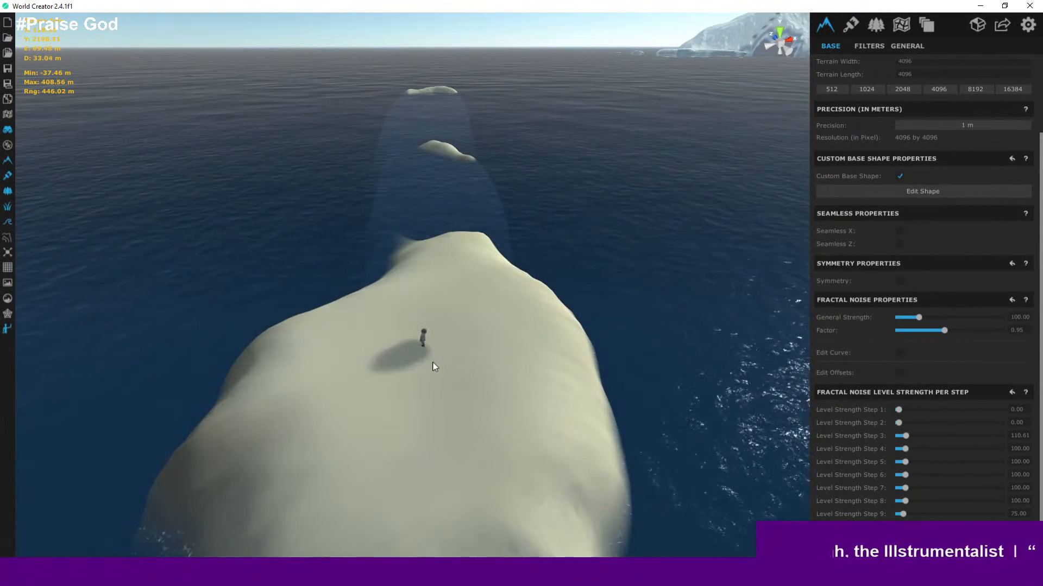
right_click_drag(450, 337, 10, 307)
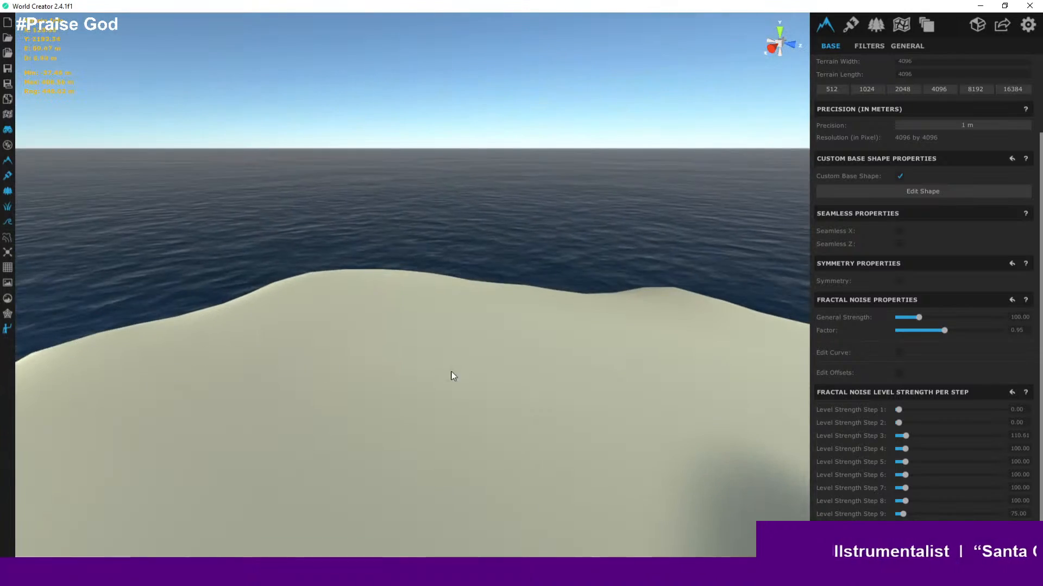
right_click_drag(450, 373, 1031, 383)
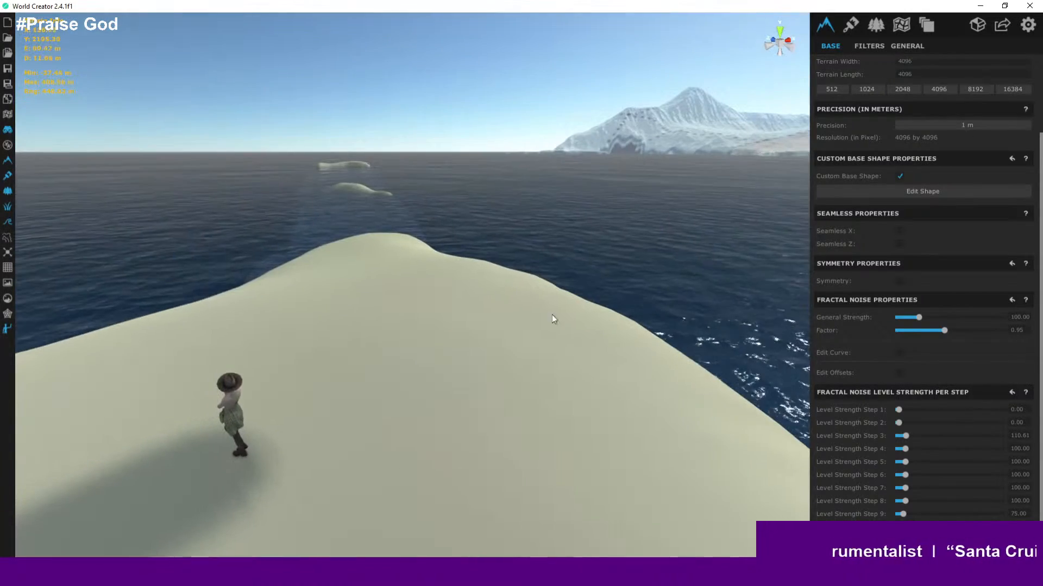
scroll(568, 331, "down", 6)
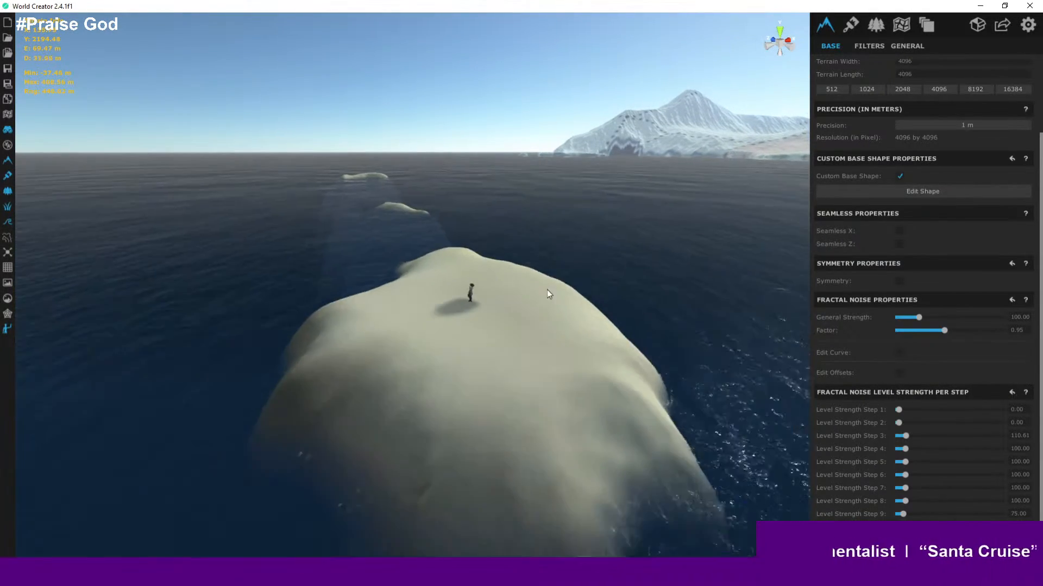
scroll(536, 281, "up", 2)
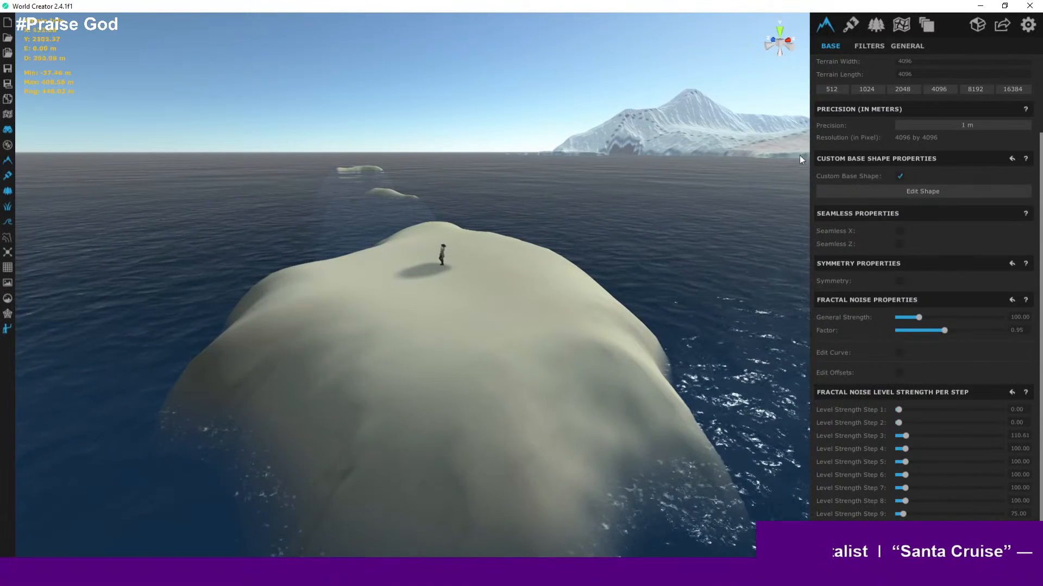
scroll(585, 182, "up", 5)
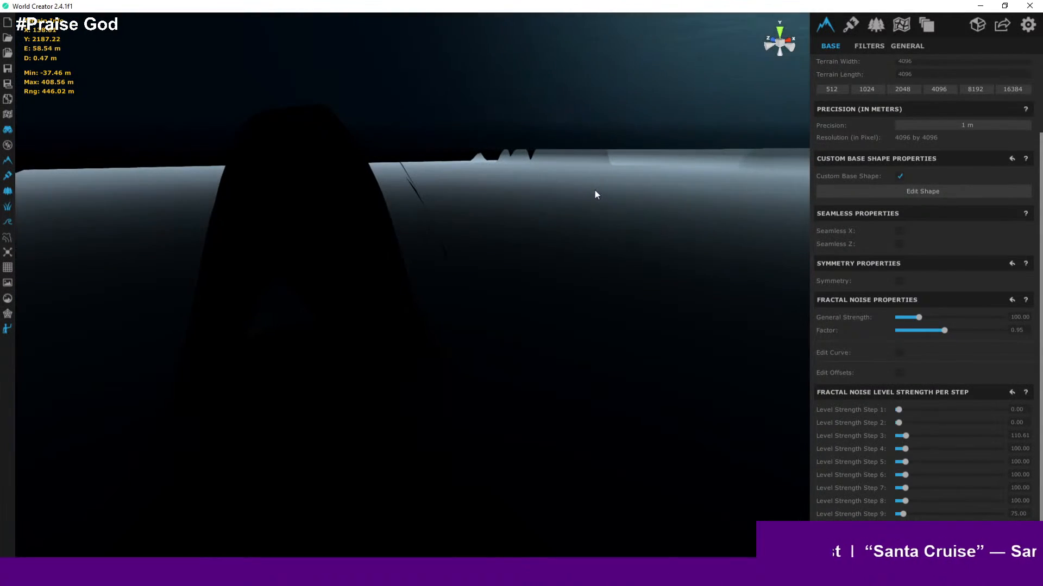
right_click_drag(516, 226, 518, 113)
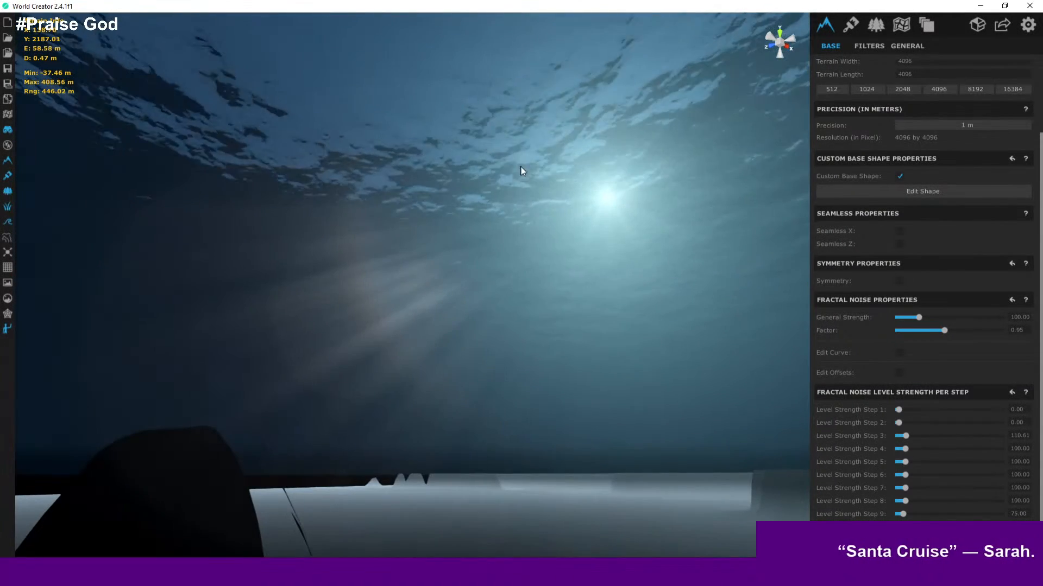
right_click_drag(522, 169, 676, 237)
key("w")
key("w")
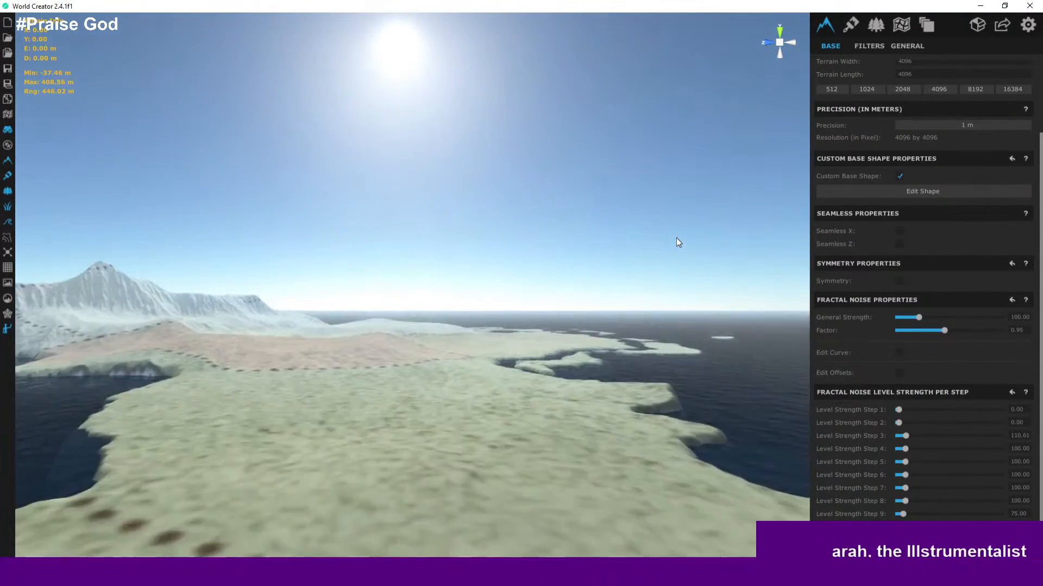
- Orbit and zoom over the island's southwestern lobe to examine its terrain and region borders
right_click_drag(646, 230, 435, 342)
key("s")
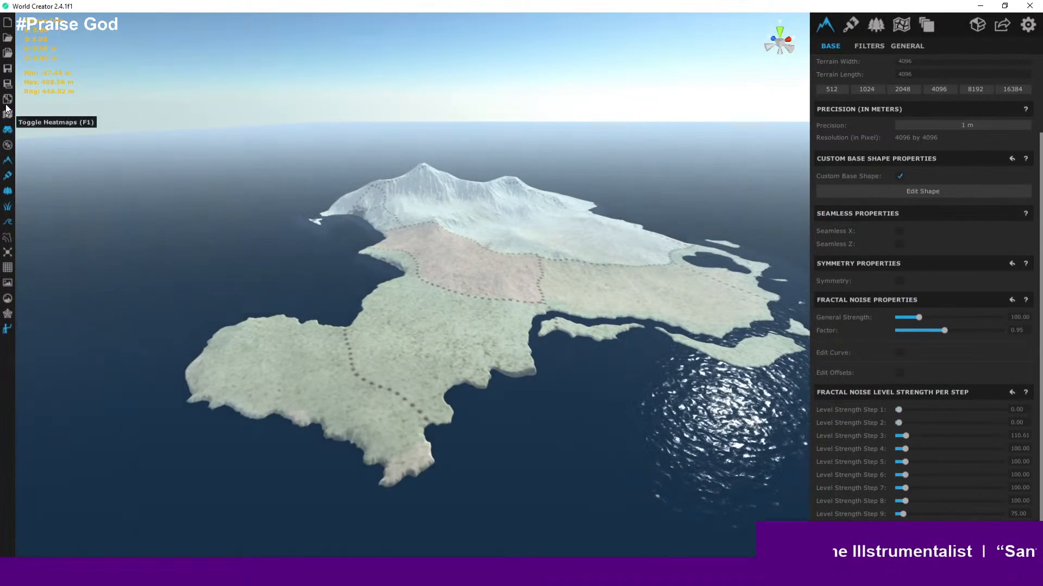
left_click(7, 69)
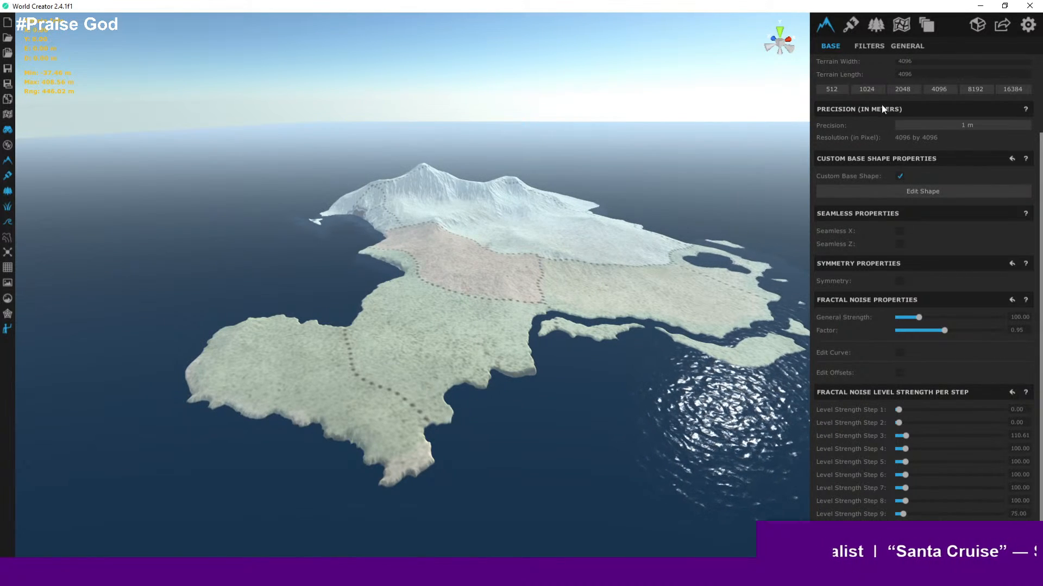
right_click_drag(427, 355, 419, 323)
scroll(462, 315, "up", 3)
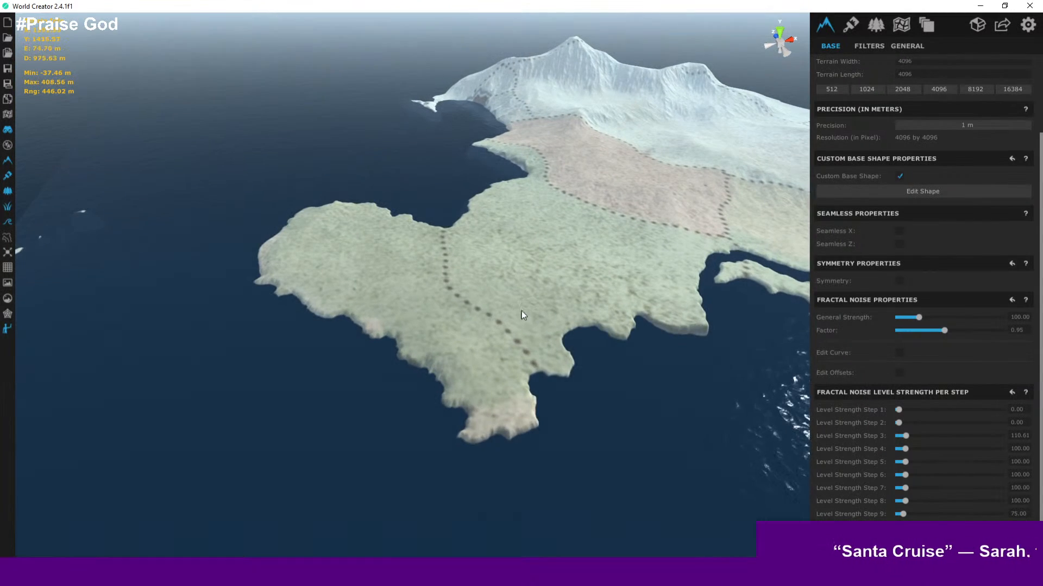
scroll(522, 311, "down", 1)
middle_click_drag(522, 311, 420, 295)
scroll(420, 294, "up", 2)
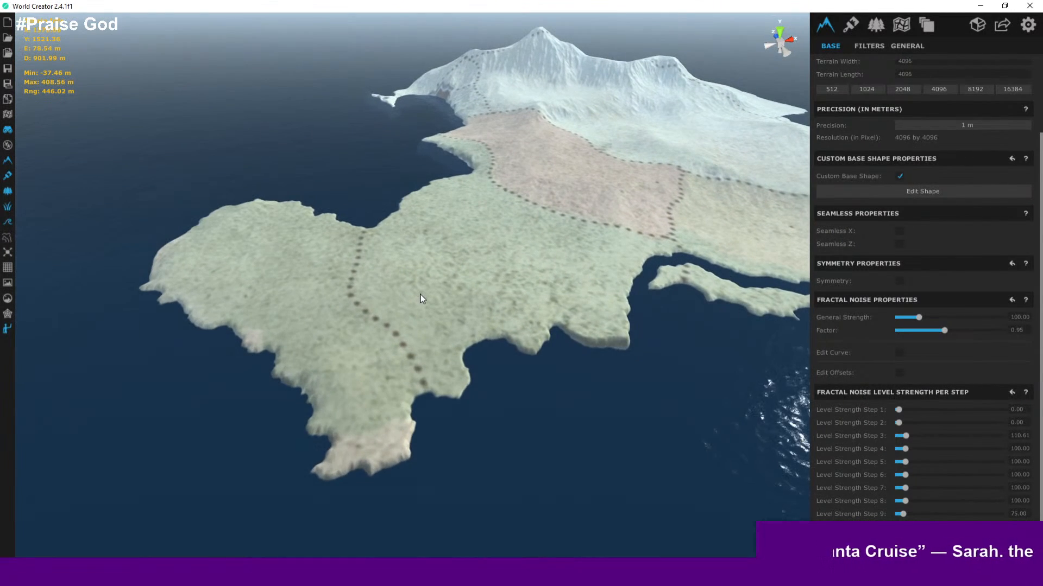
scroll(542, 280, "down", 1)
middle_click_drag(543, 280, 467, 288)
scroll(471, 286, "up", 2)
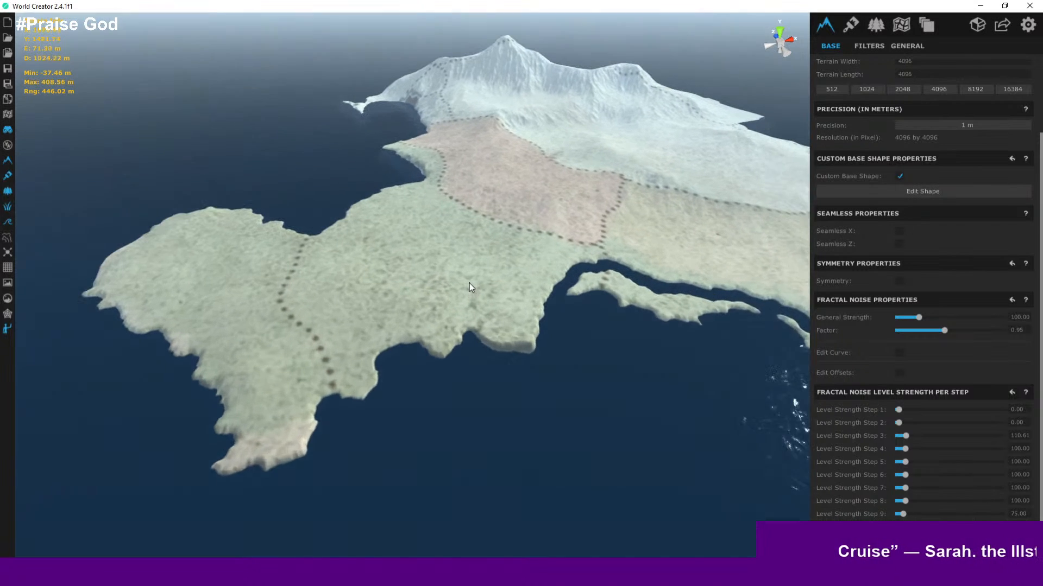
- Add a new terrain area and name it Somber Clearing
left_click(901, 26)
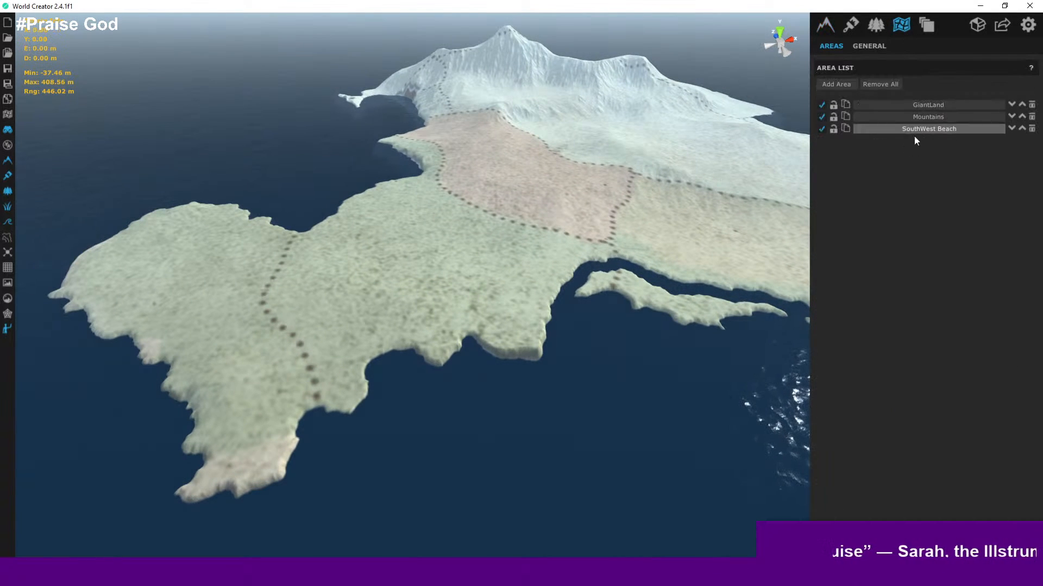
left_click(839, 89)
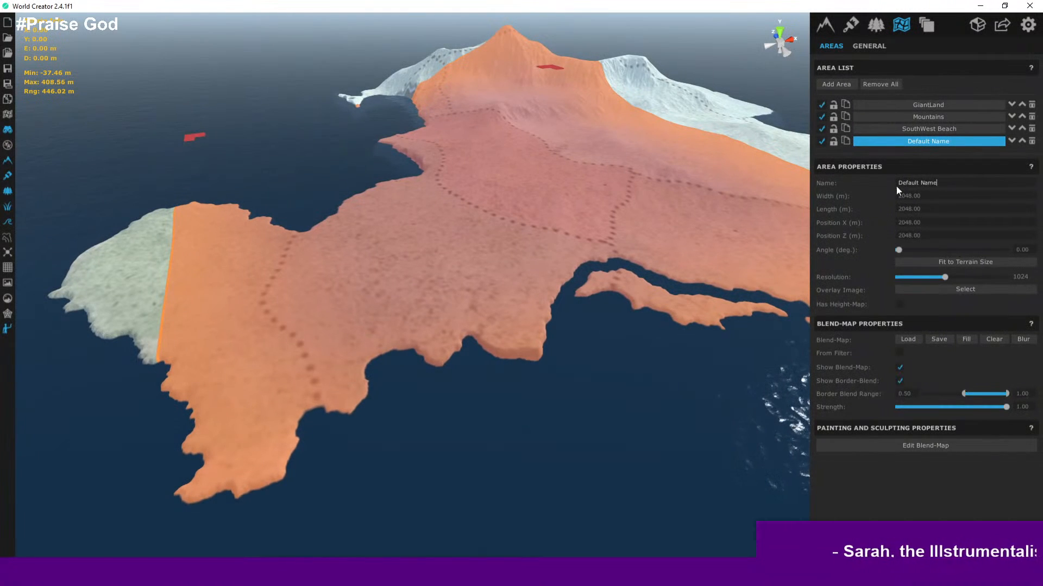
left_click(945, 188)
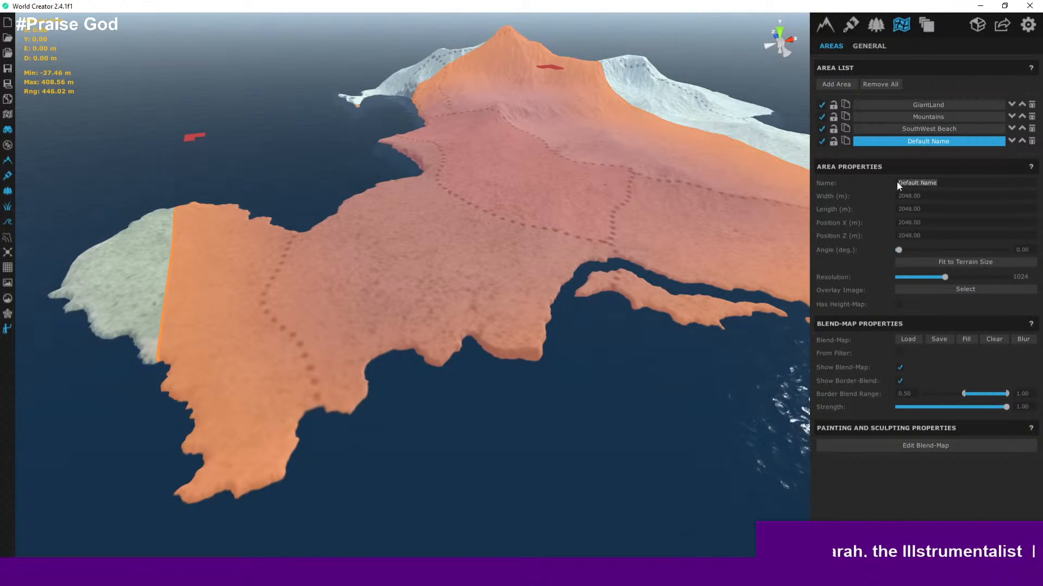
type("Somber")
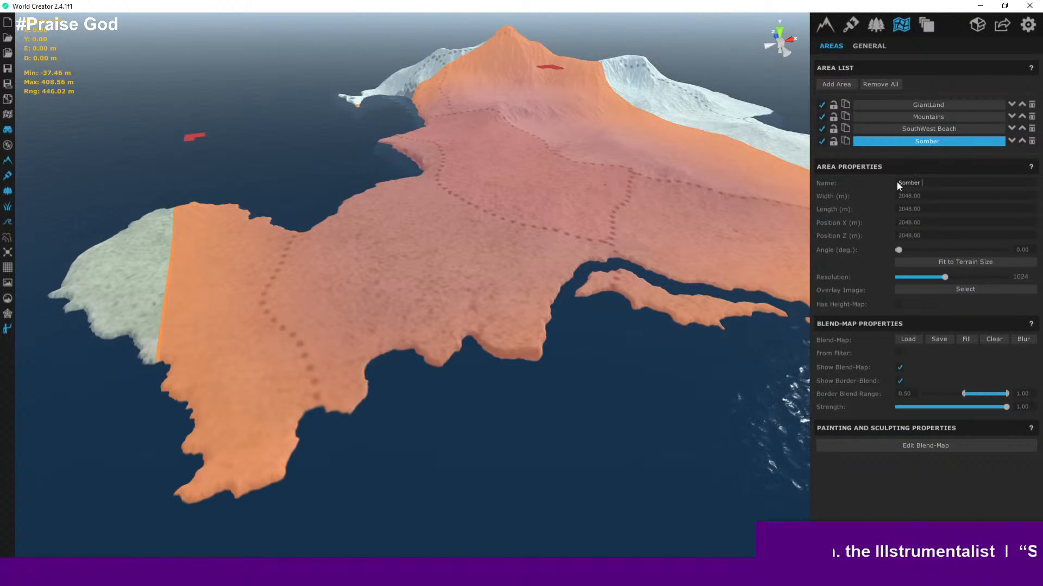
type(" Clearing")
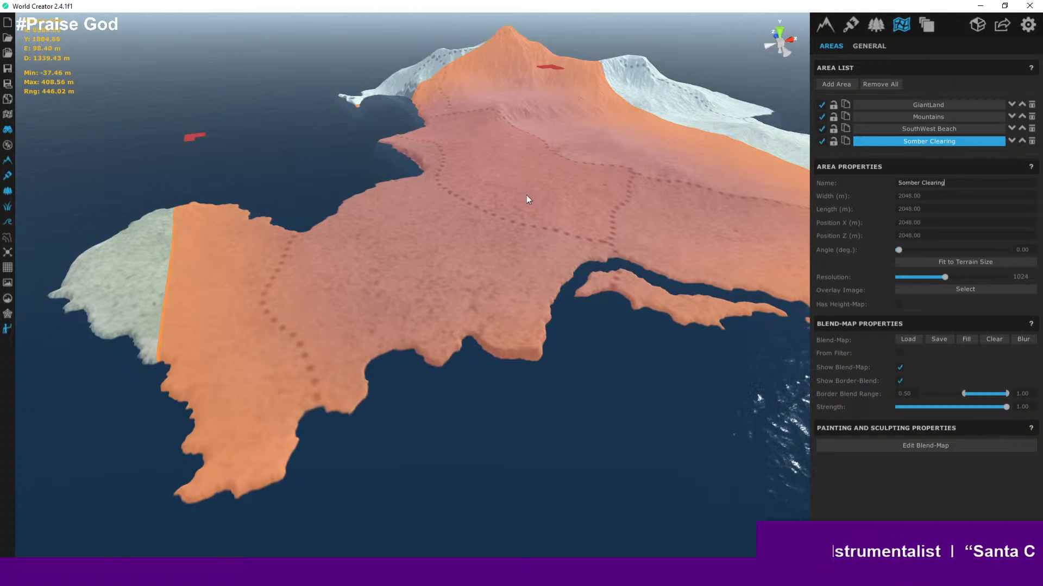
- Resize the Somber Clearing area's bounds to cover the western region between the dotted borders
middle_click_drag(527, 194, 476, 239)
scroll(476, 240, "down", 5)
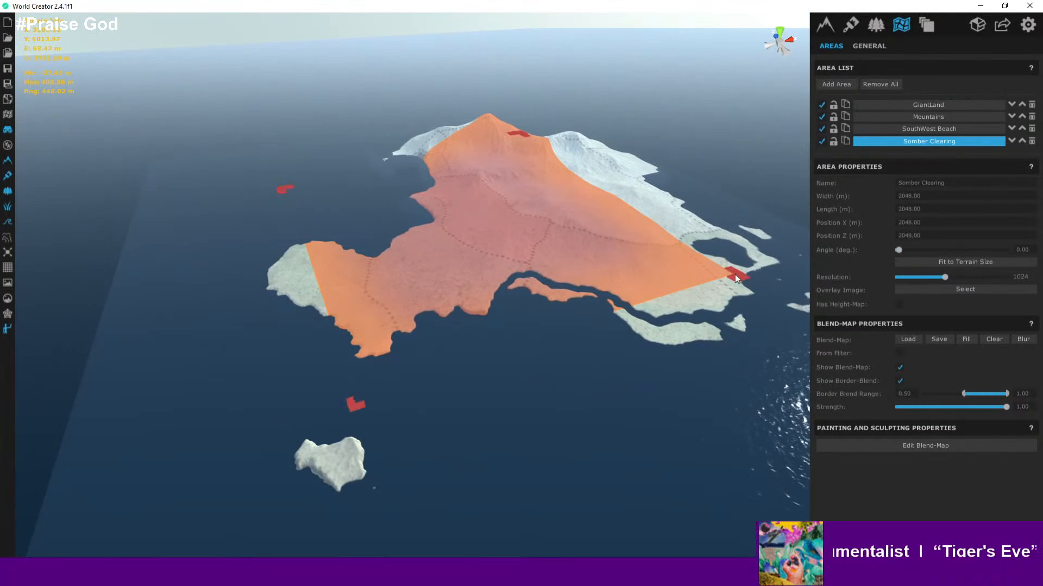
left_click_drag(735, 274, 566, 308)
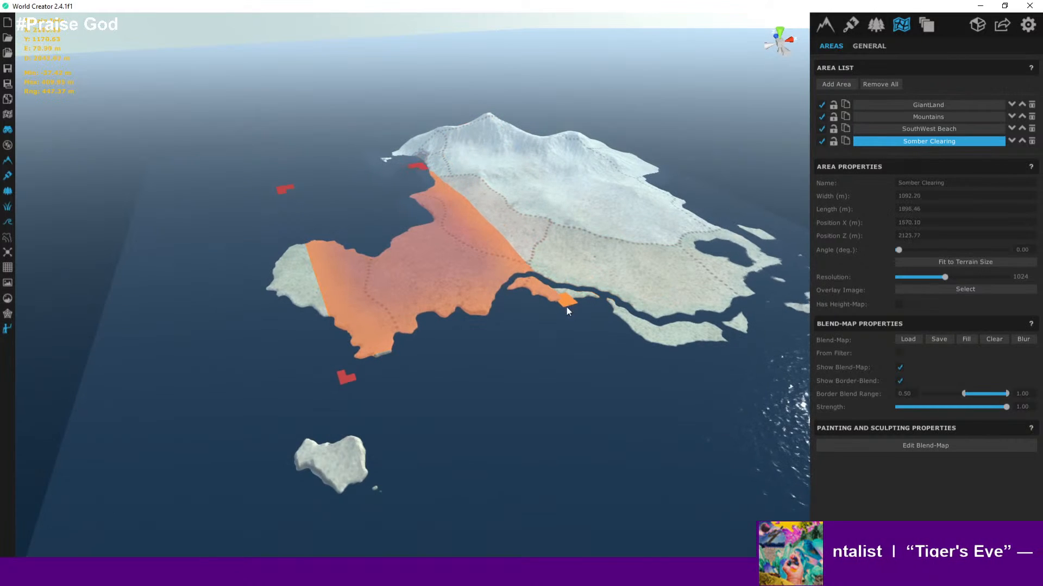
left_click_drag(417, 167, 427, 193)
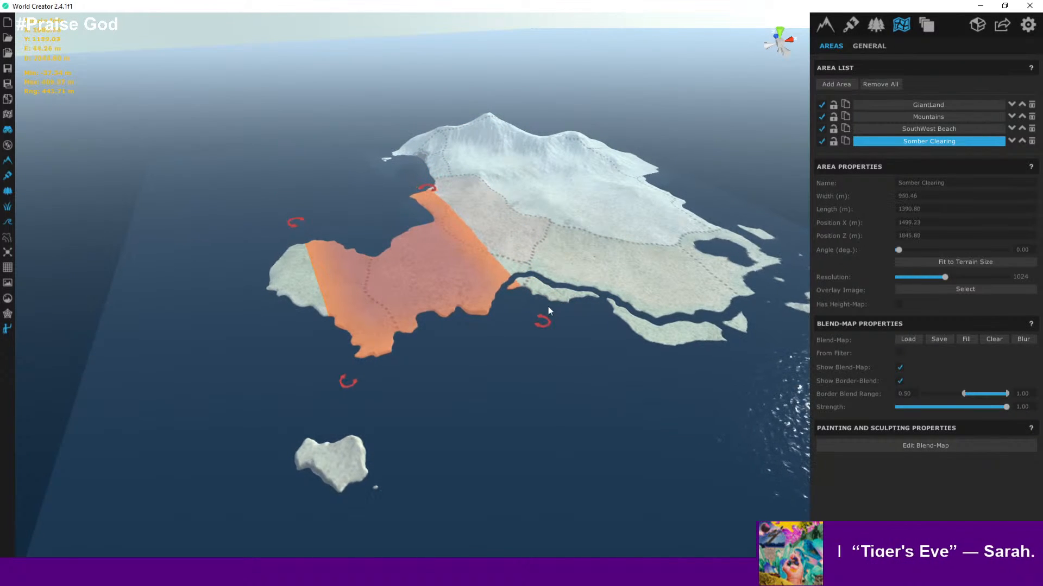
left_click_drag(547, 319, 570, 307)
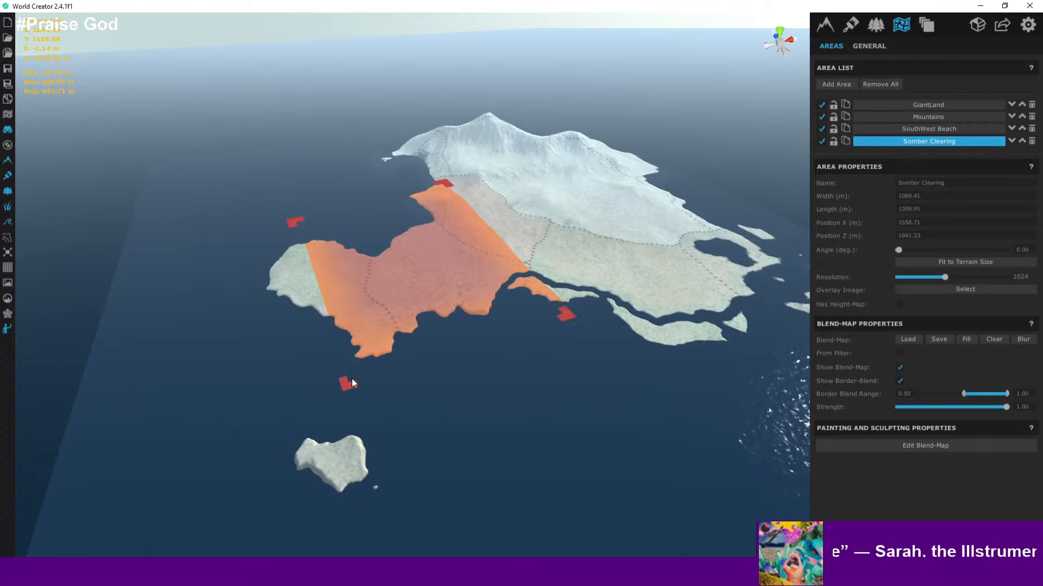
left_click_drag(363, 385, 398, 380)
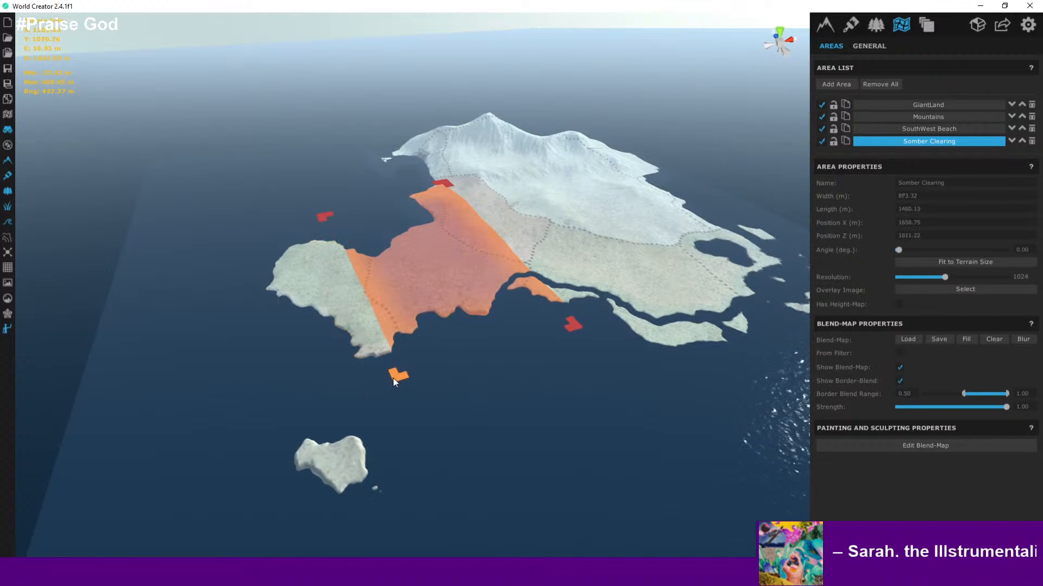
- Browse the base, filter layer and environment settings panels while viewing the western region
key("w")
right_click_drag(377, 324, 509, 359)
scroll(402, 329, "up", 3)
key("a")
key("d")
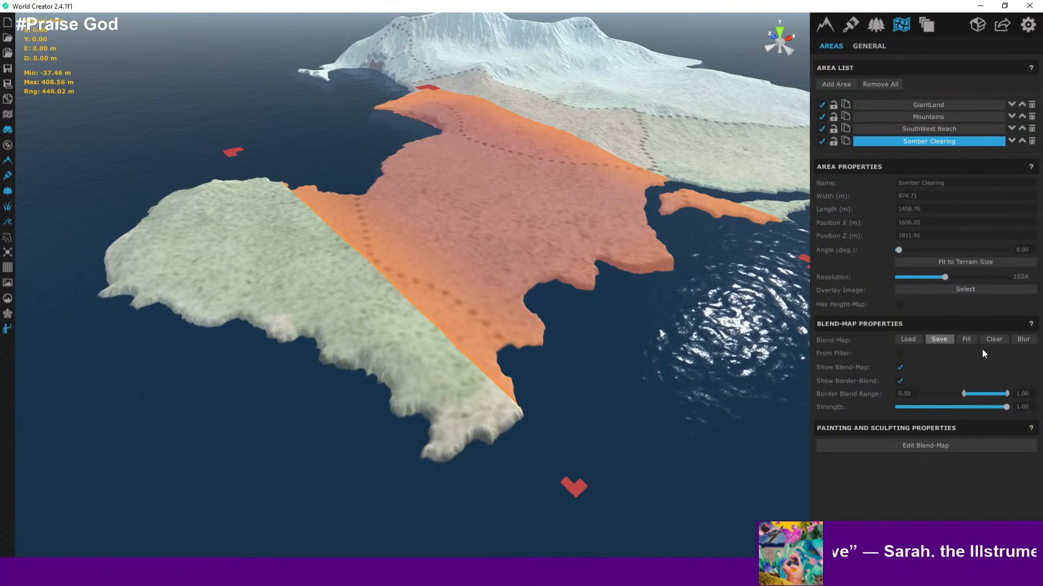
left_click(827, 27)
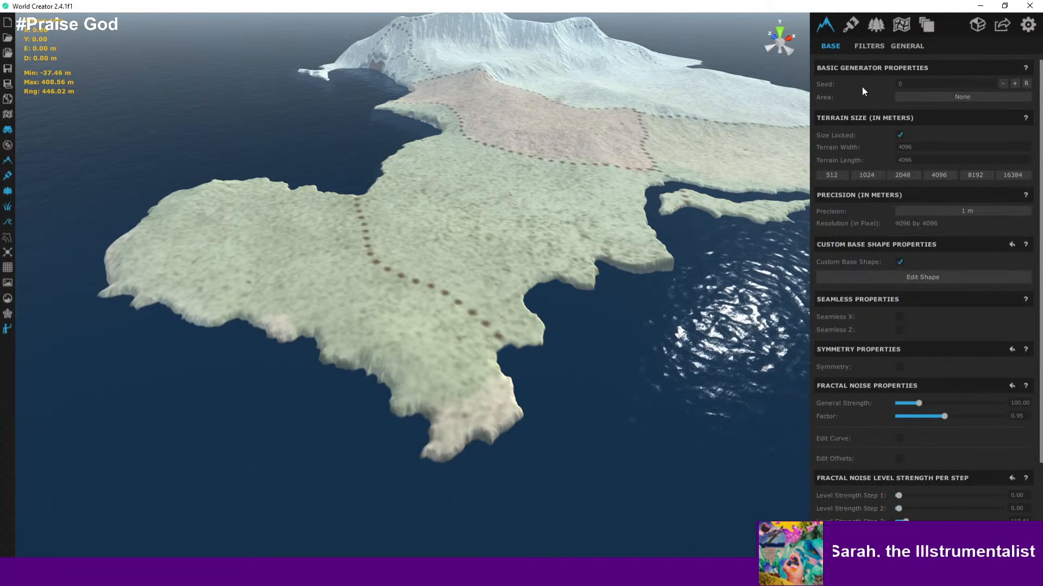
left_click(868, 45)
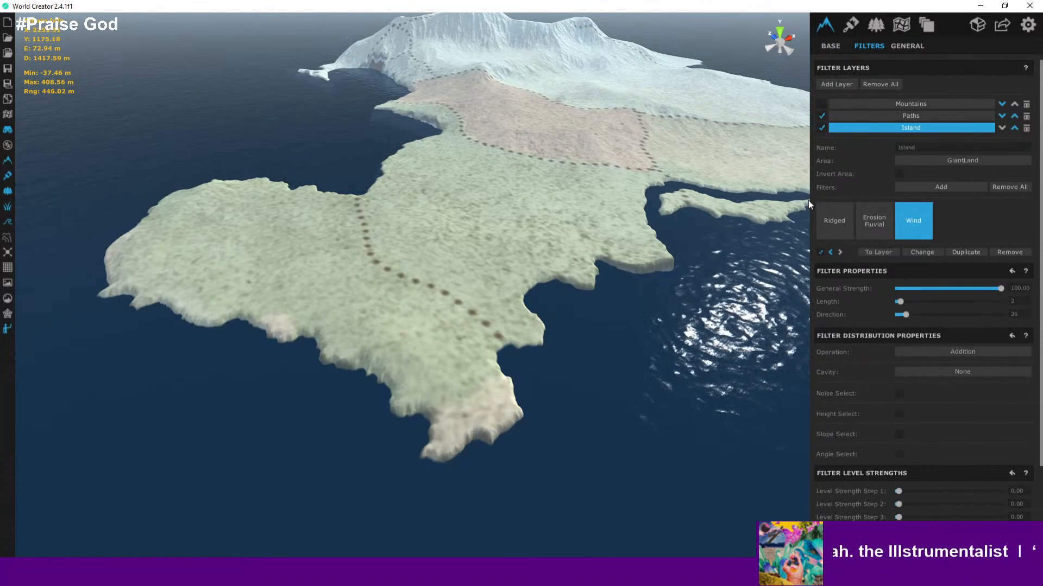
left_click(830, 46)
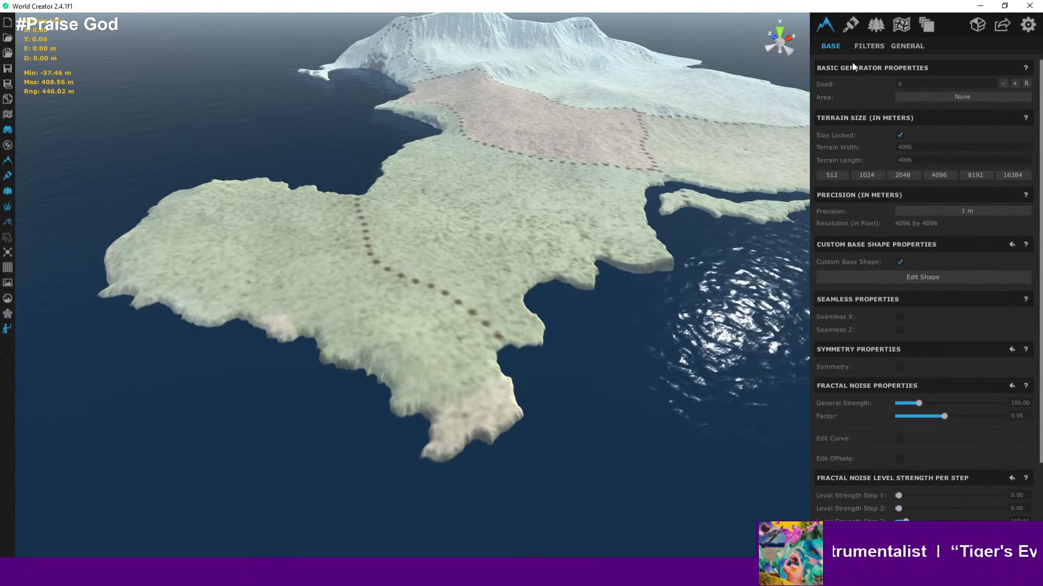
scroll(896, 98, "down", 1)
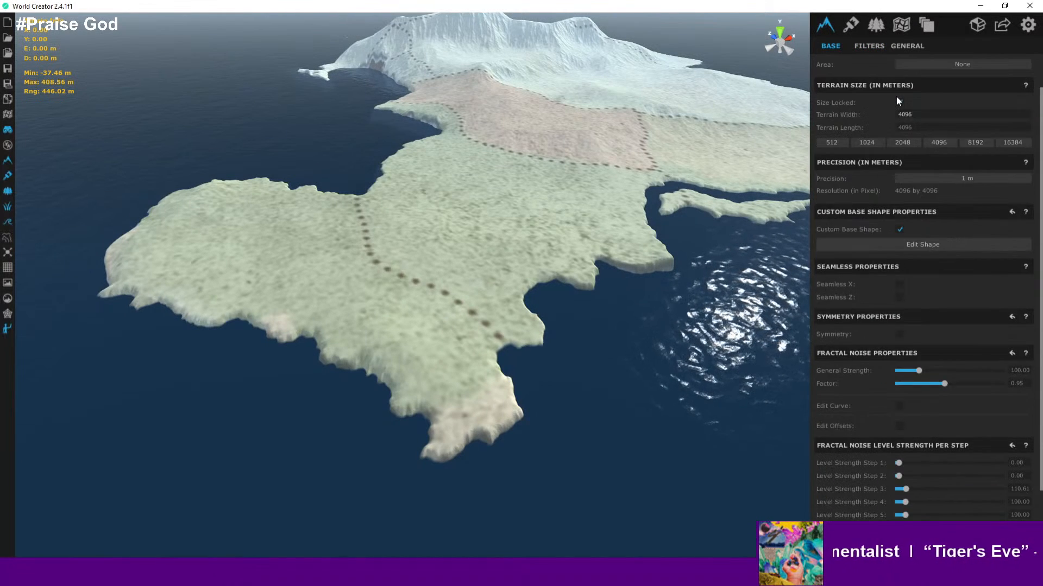
scroll(897, 100, "up", 1)
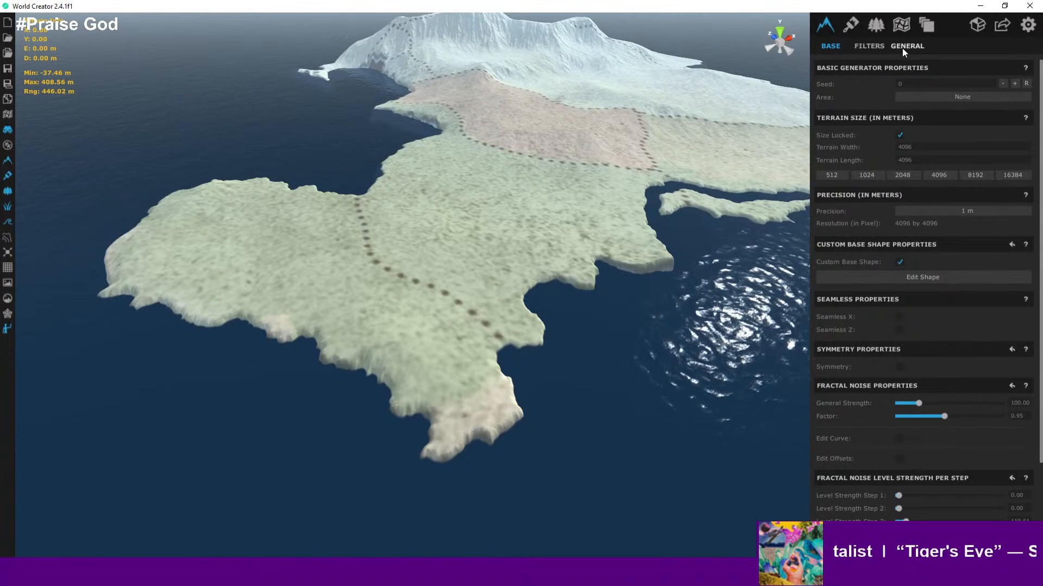
left_click(878, 28)
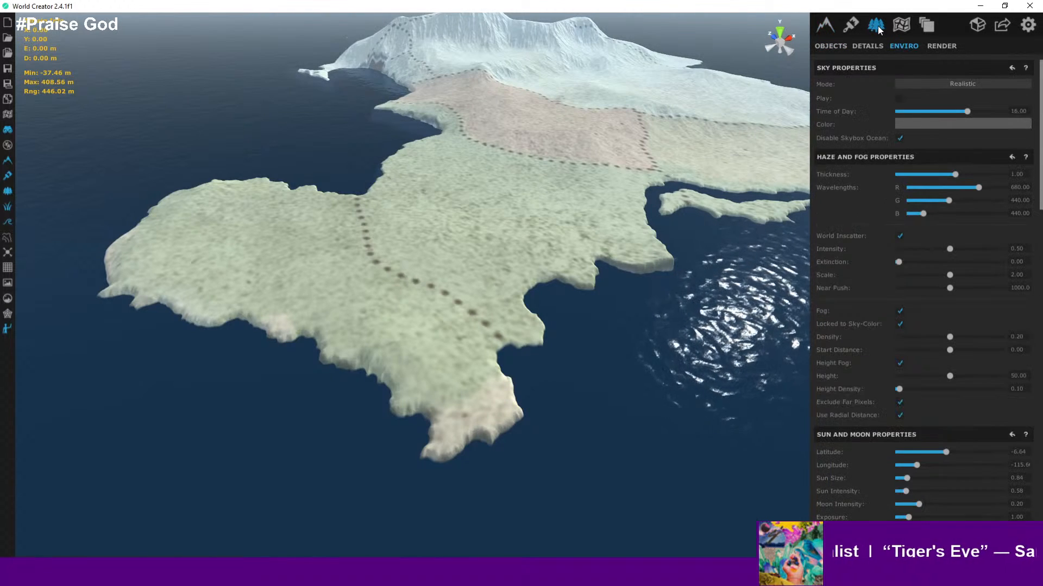
- Open the object layers and rename the new layer to SOmber Clearing Trees
left_click(831, 46)
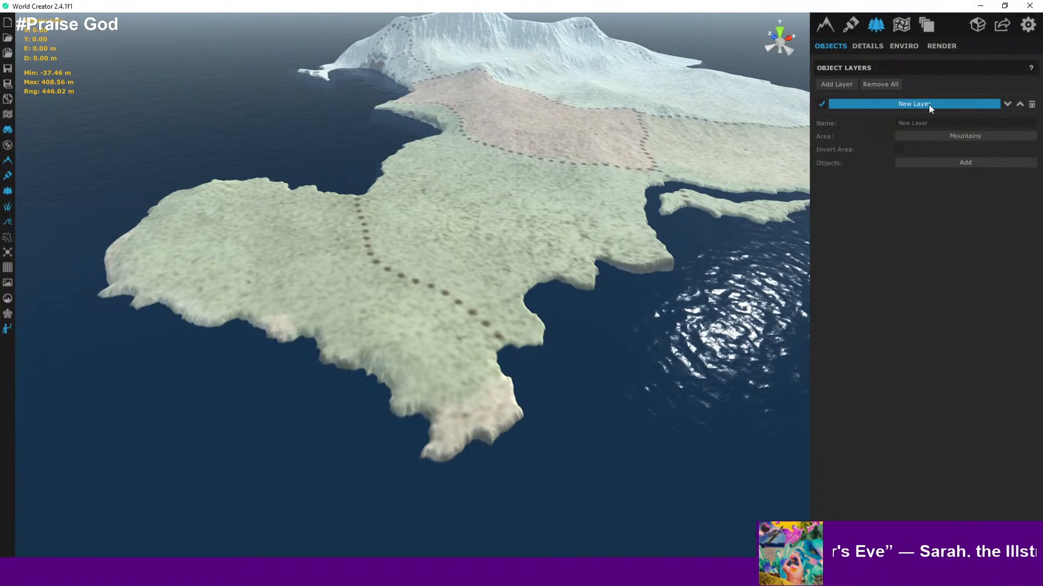
double_click(939, 121)
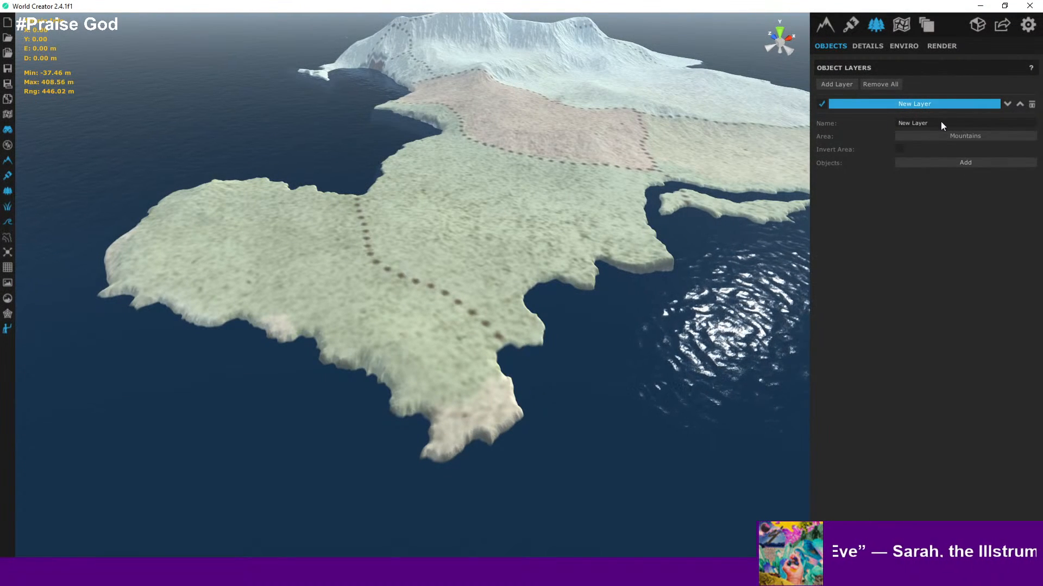
left_click_drag(941, 125, 864, 125)
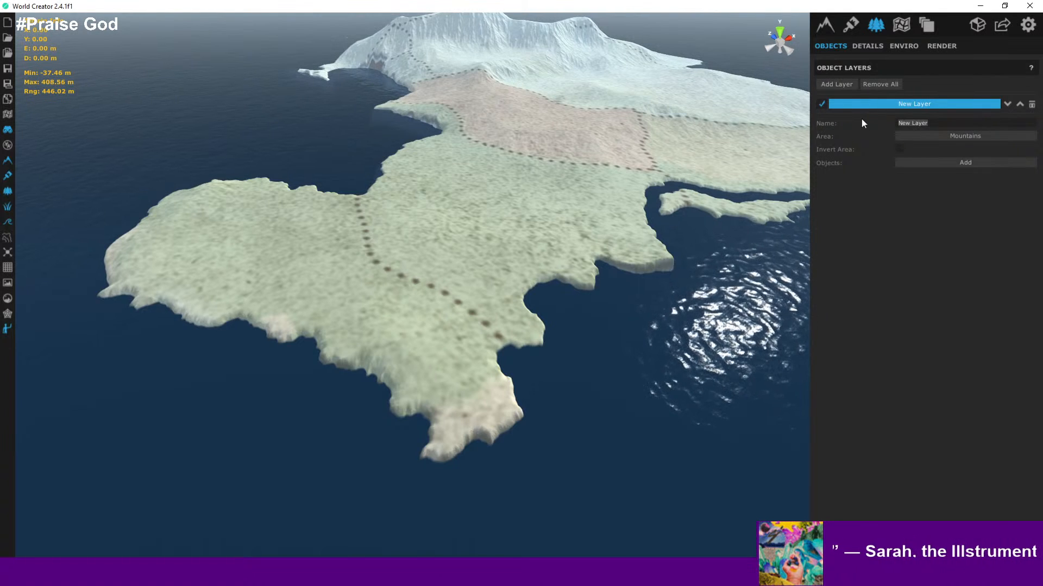
key("BackSpace")
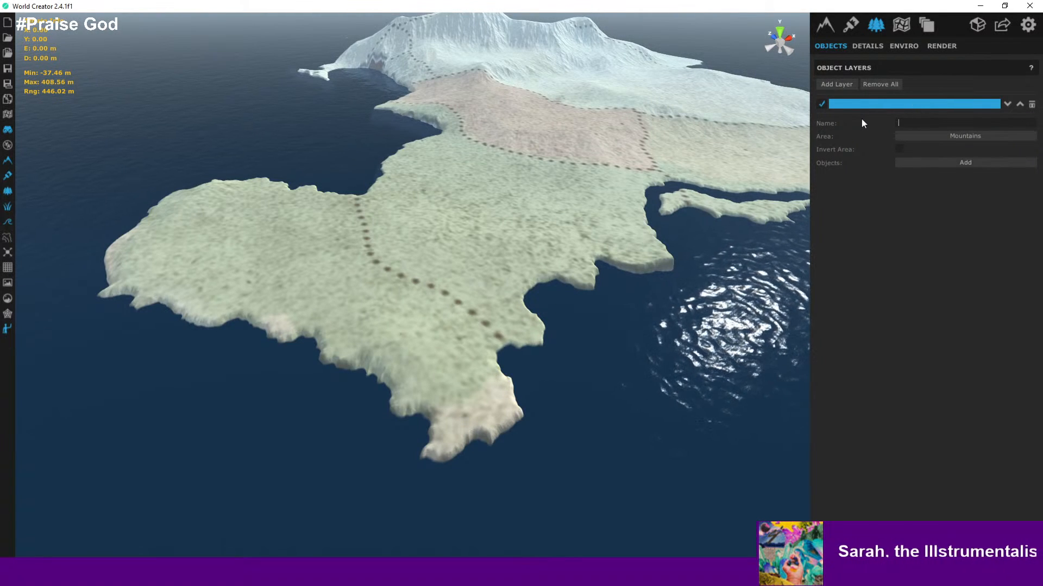
type("SOmber Cl")
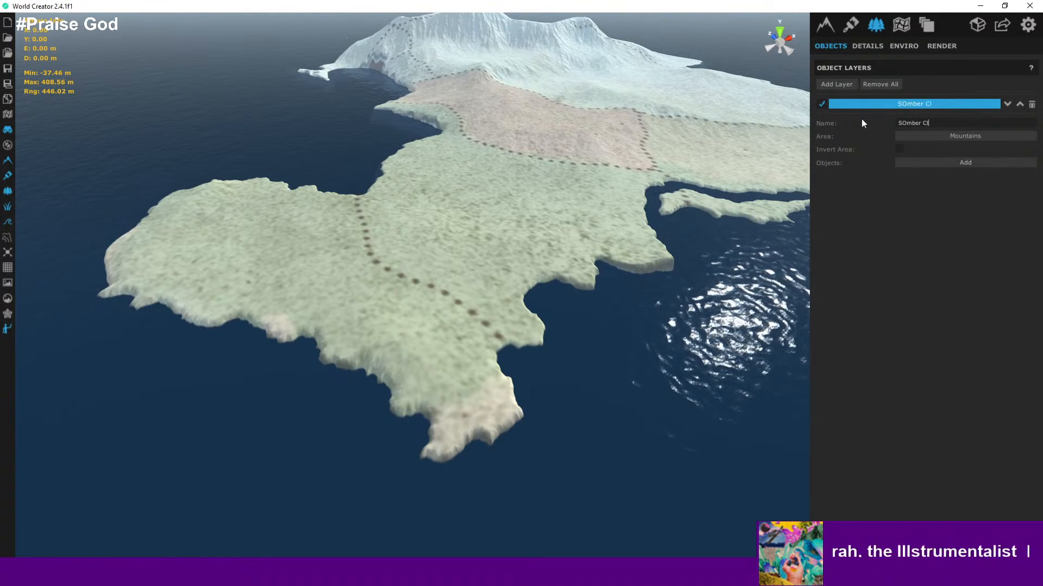
type("earing Trees")
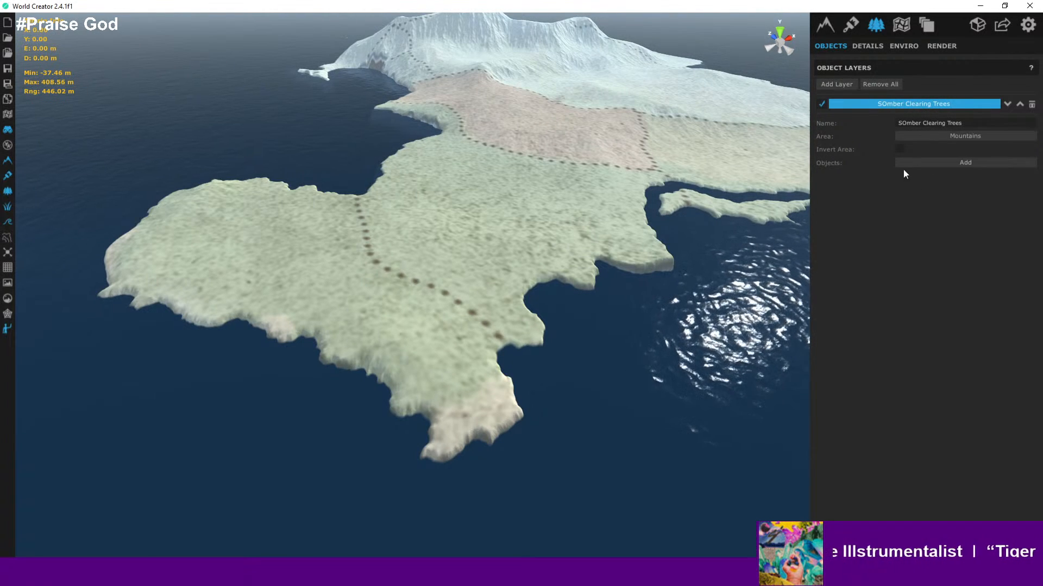
- Restrict the object layer to the Somber Clearing area
left_click(959, 138)
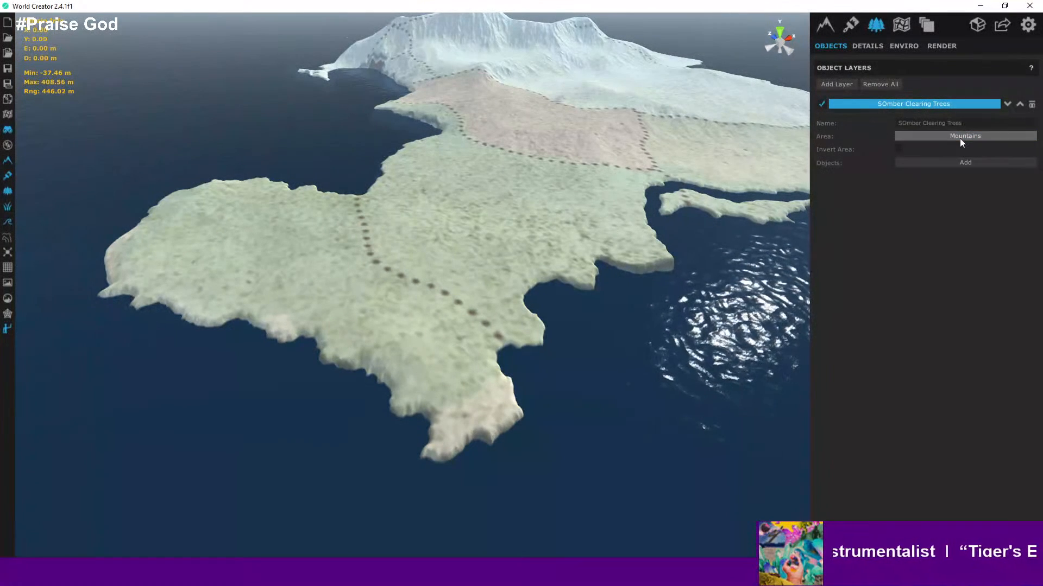
left_click(970, 136)
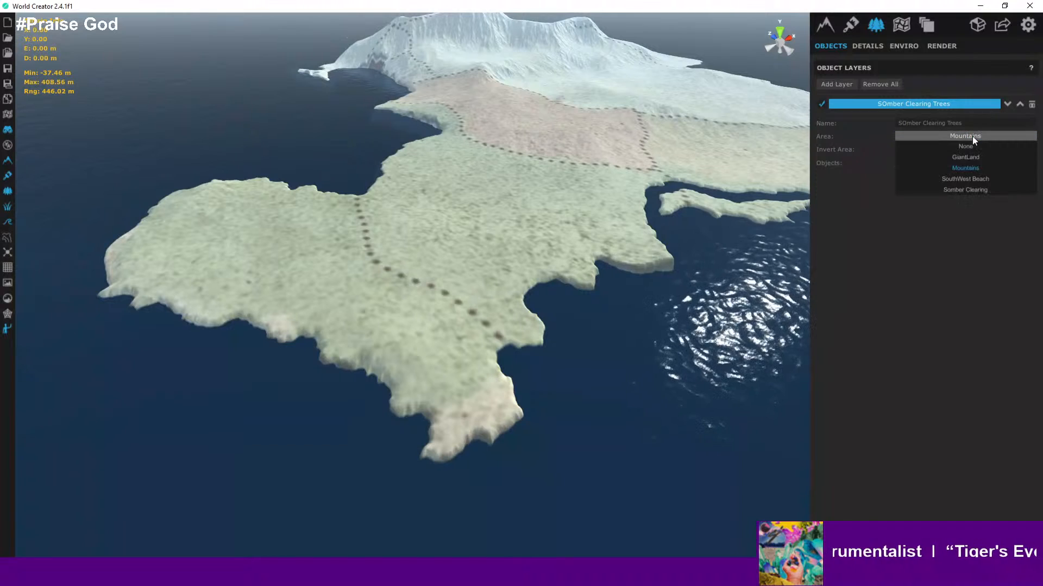
left_click(969, 191)
- Add the Tree04 asset from the WorldCreator library folder as the layer's object
left_click(962, 164)
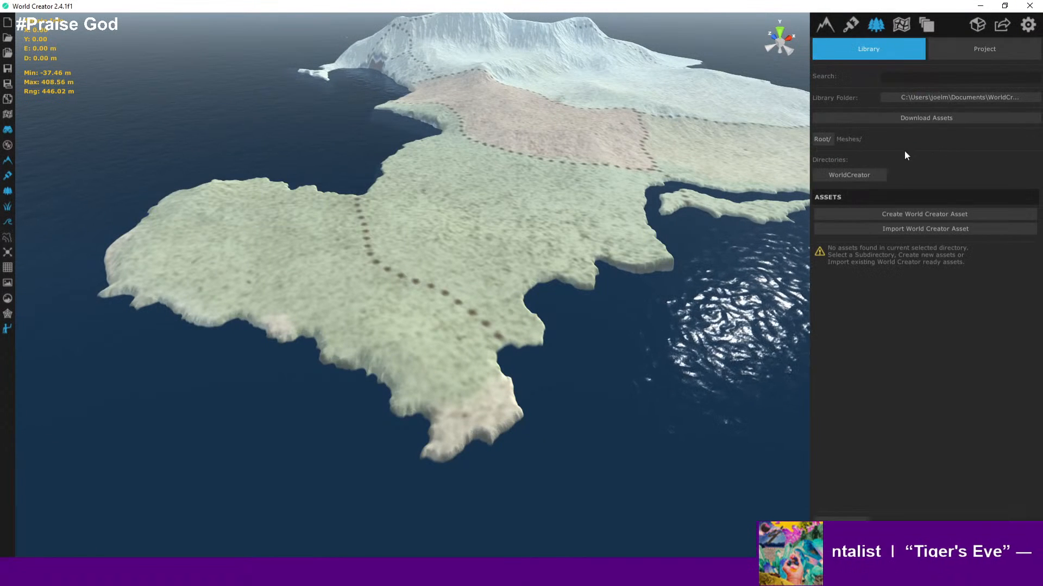
left_click(868, 177)
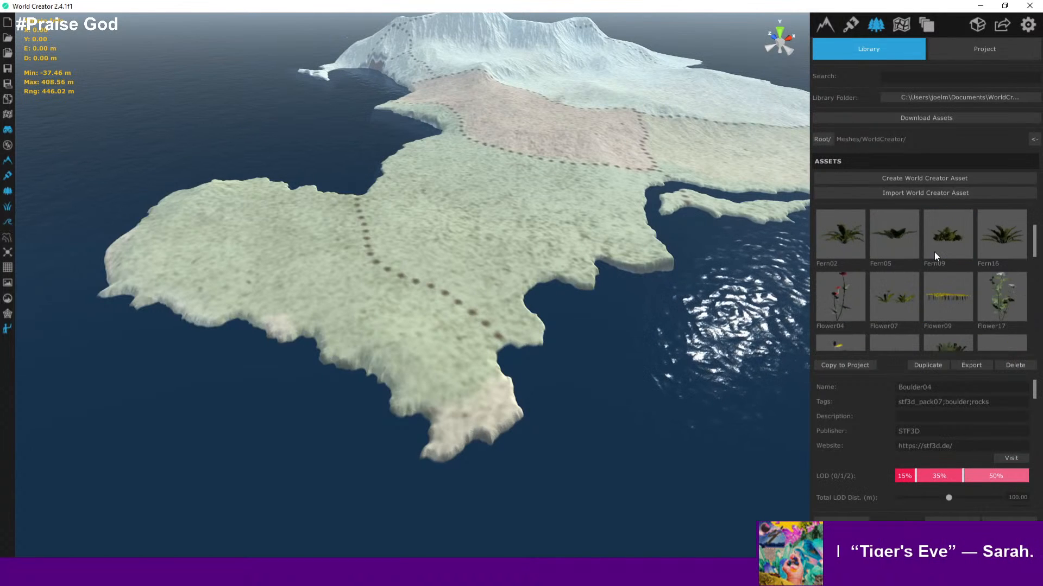
scroll(934, 251, "down", 5)
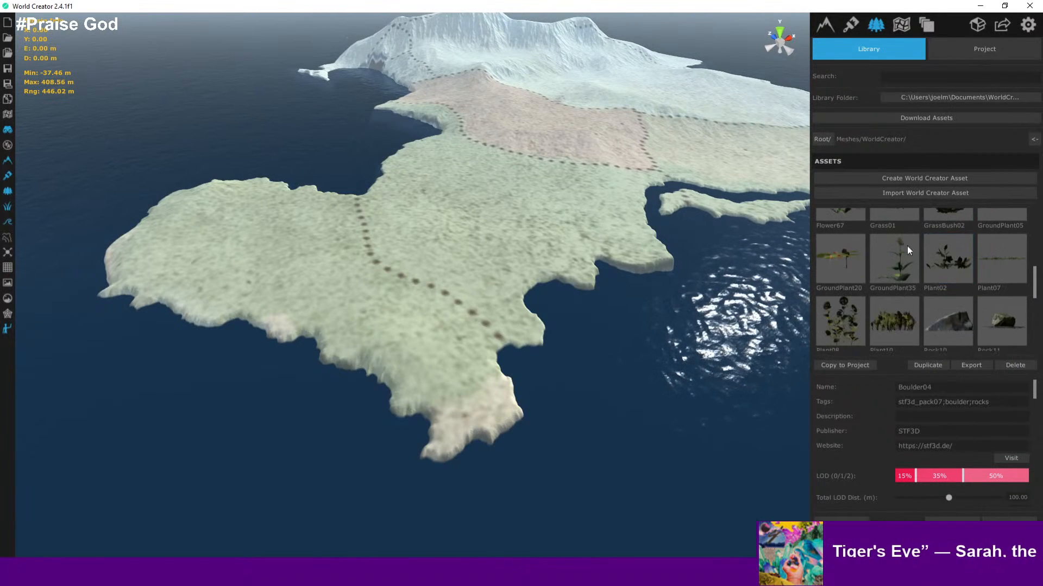
scroll(908, 276, "down", 5)
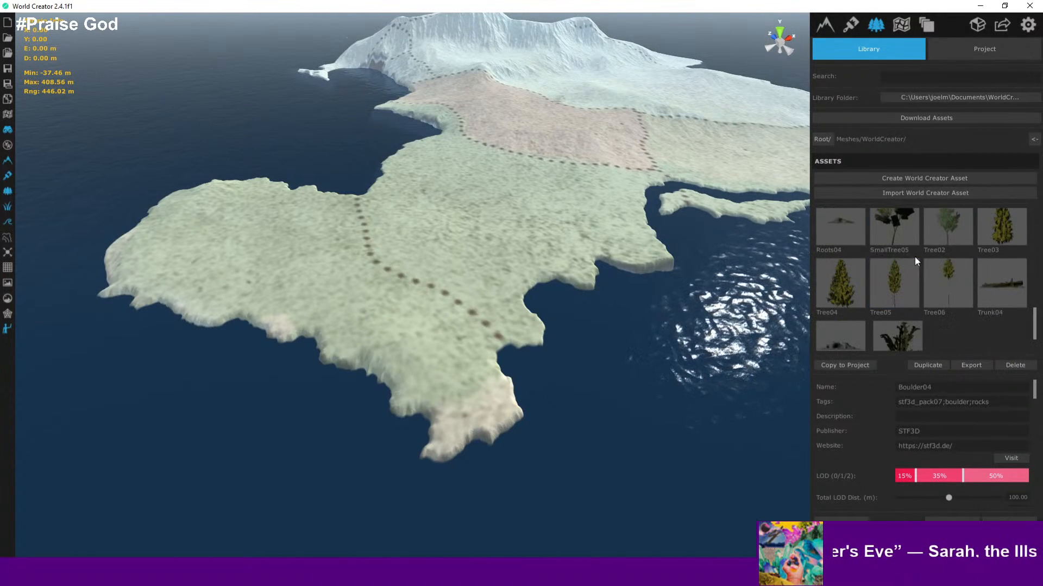
scroll(842, 286, "down", 1)
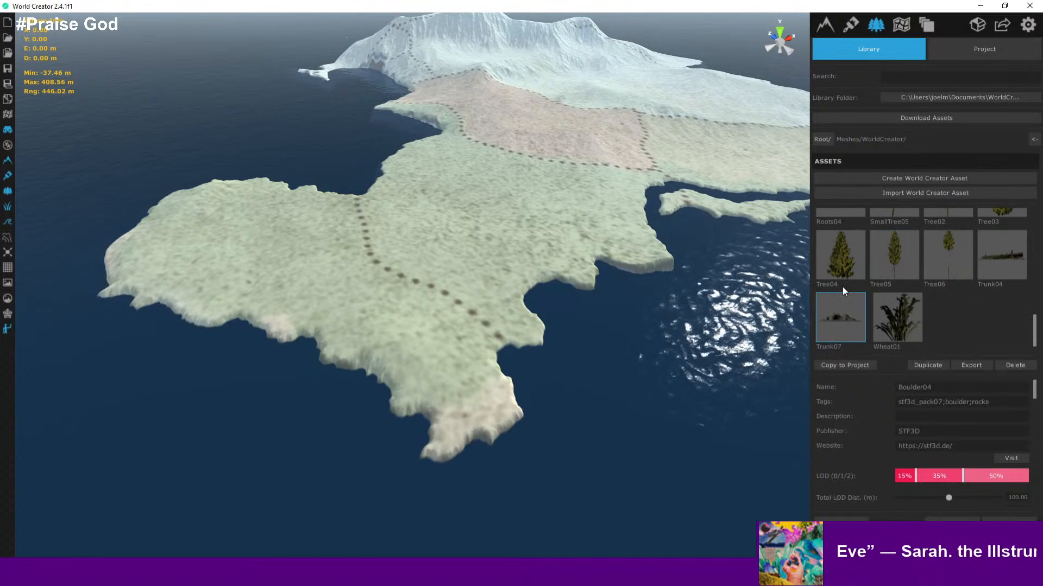
left_click(840, 253)
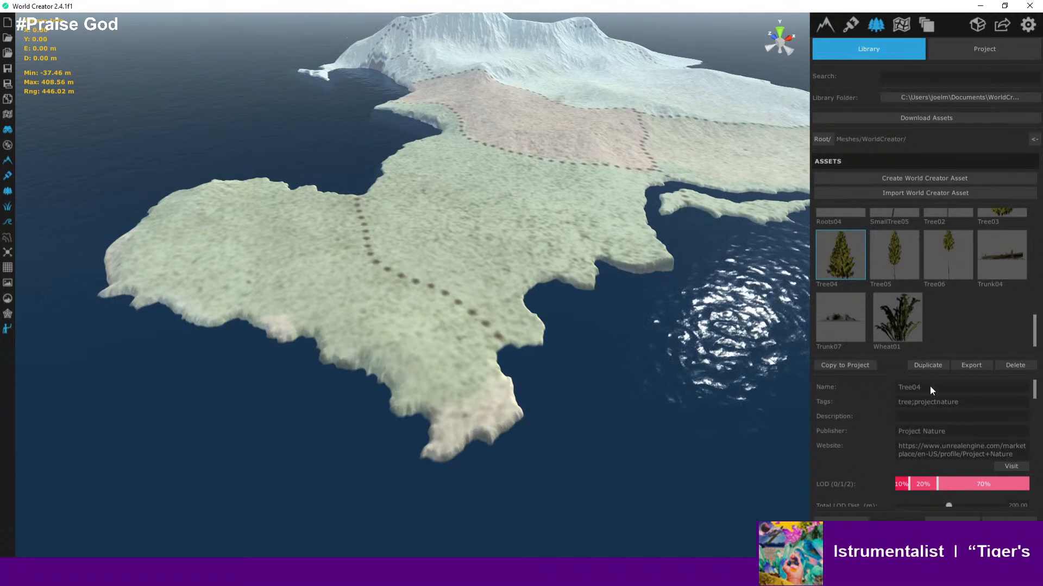
scroll(929, 386, "down", 3)
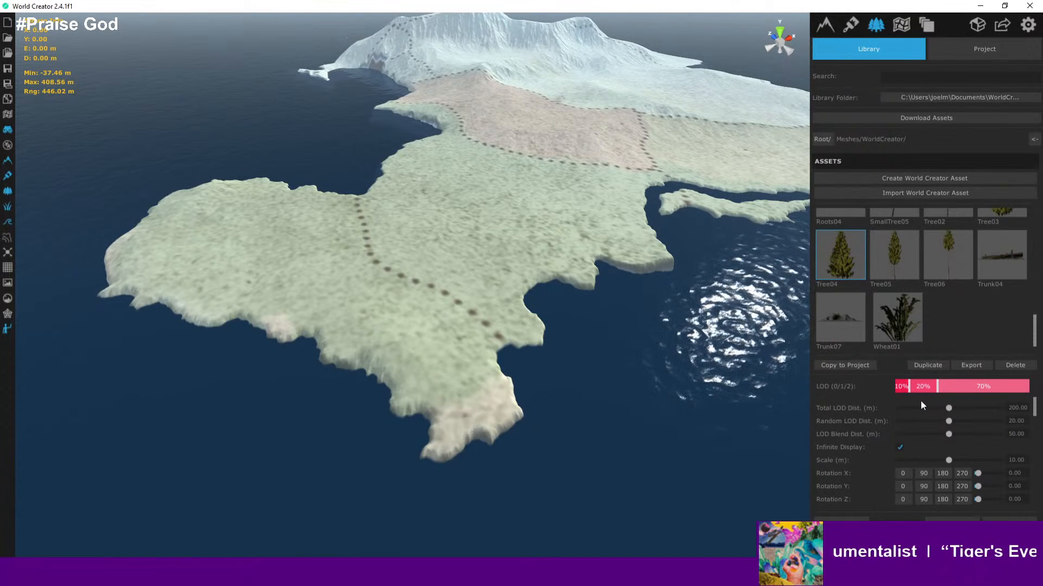
scroll(926, 403, "down", 3)
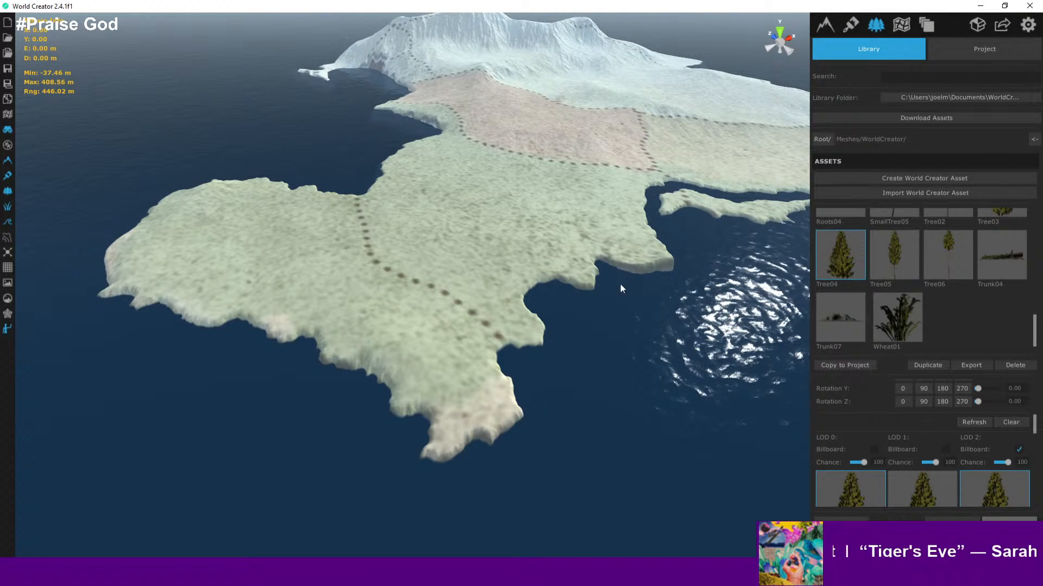
right_click_drag(620, 284, 525, 273)
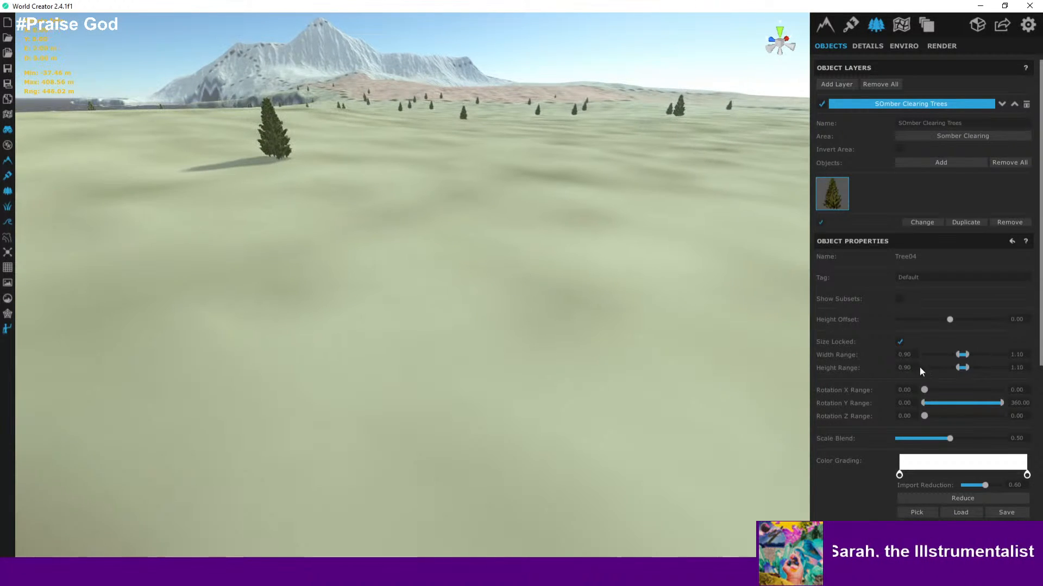
- Scroll through the Tree04 object properties while viewing a placed tree up close
scroll(849, 378, "down", 3)
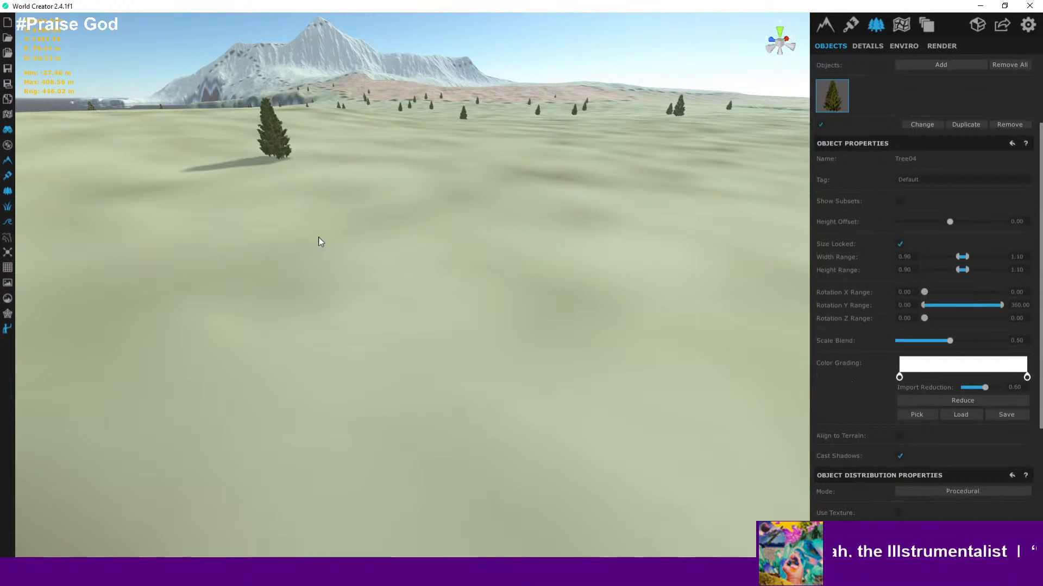
right_click_drag(585, 332, 441, 236)
left_click(455, 240)
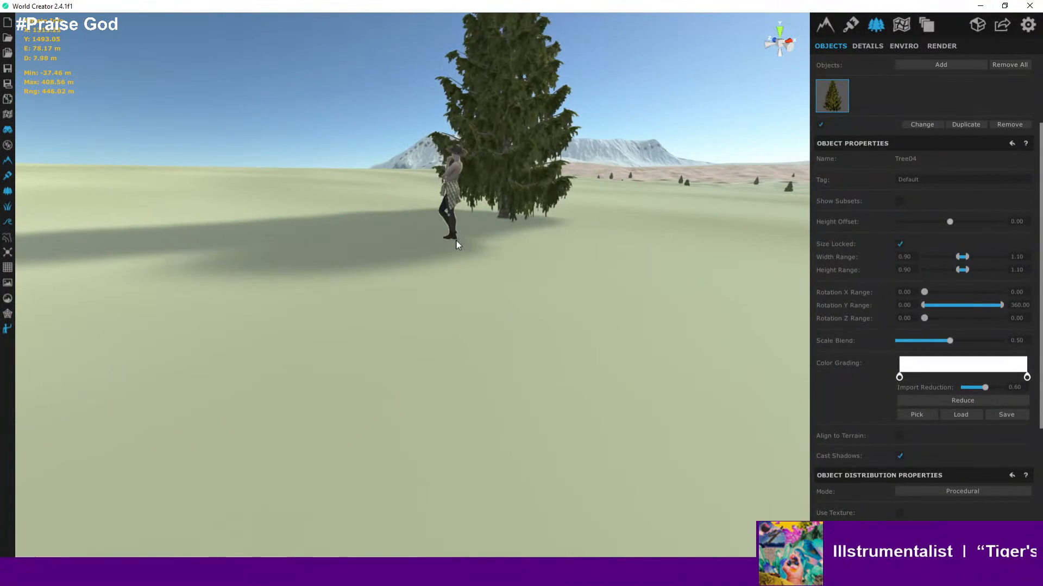
right_click_drag(482, 246, 607, 283)
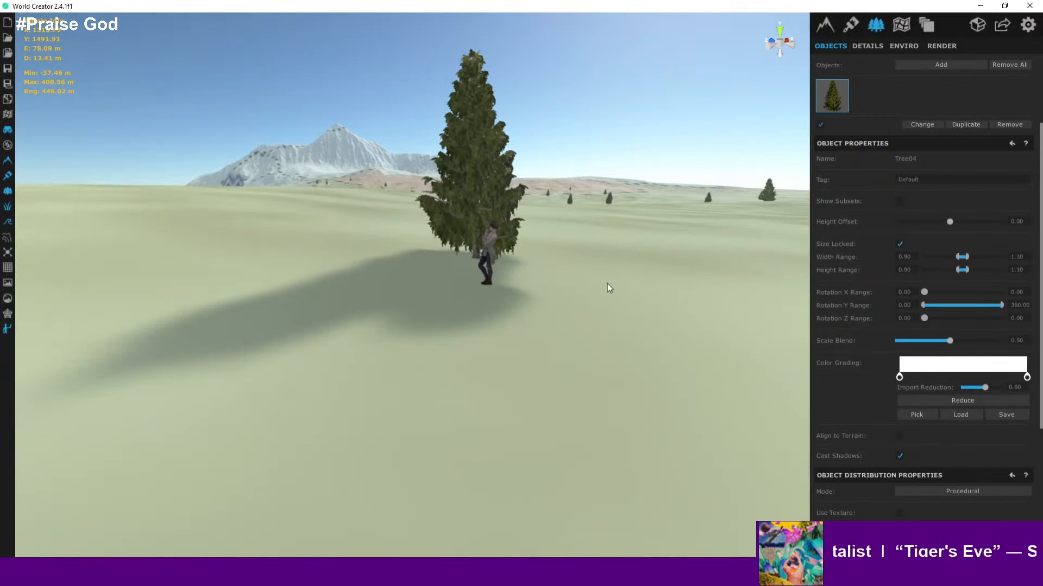
scroll(861, 368, "down", 6)
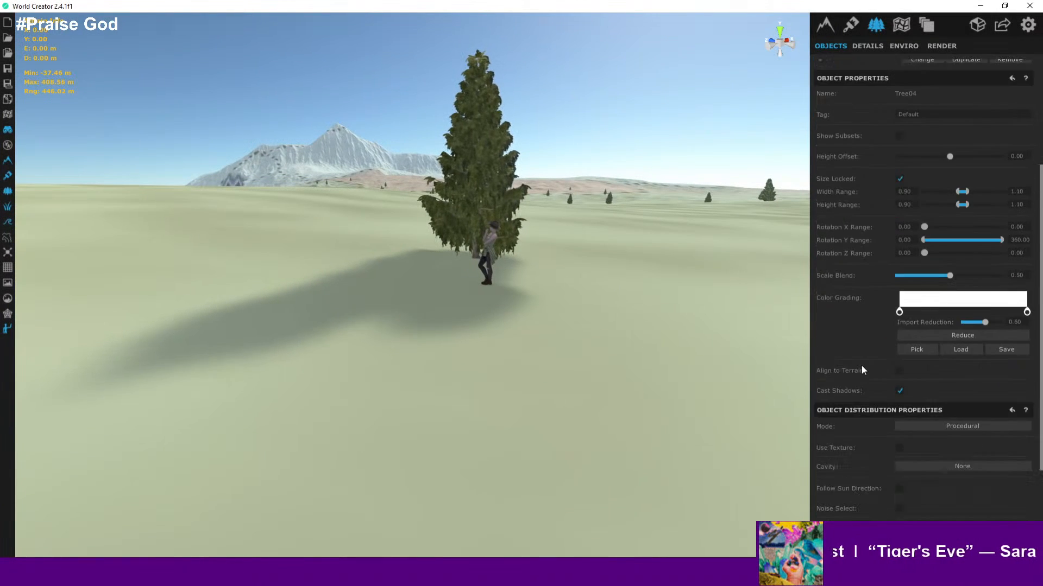
scroll(862, 369, "up", 7)
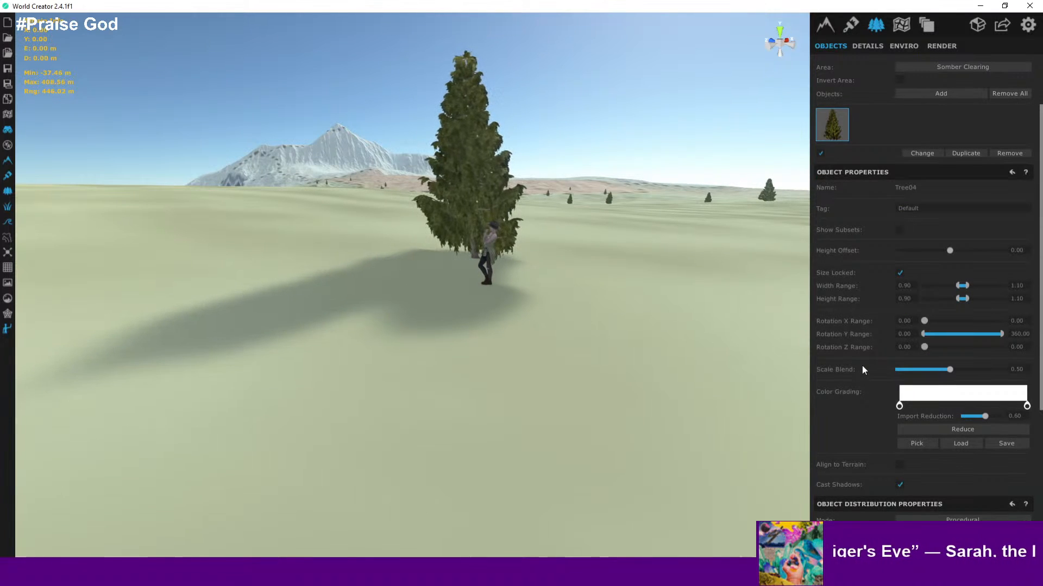
scroll(862, 369, "down", 3)
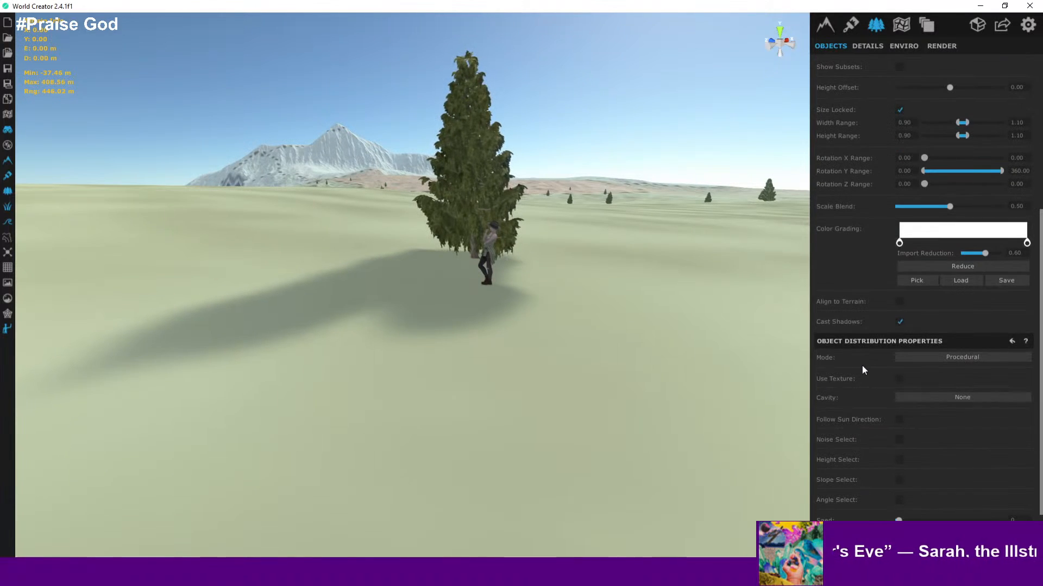
scroll(862, 371, "up", 4)
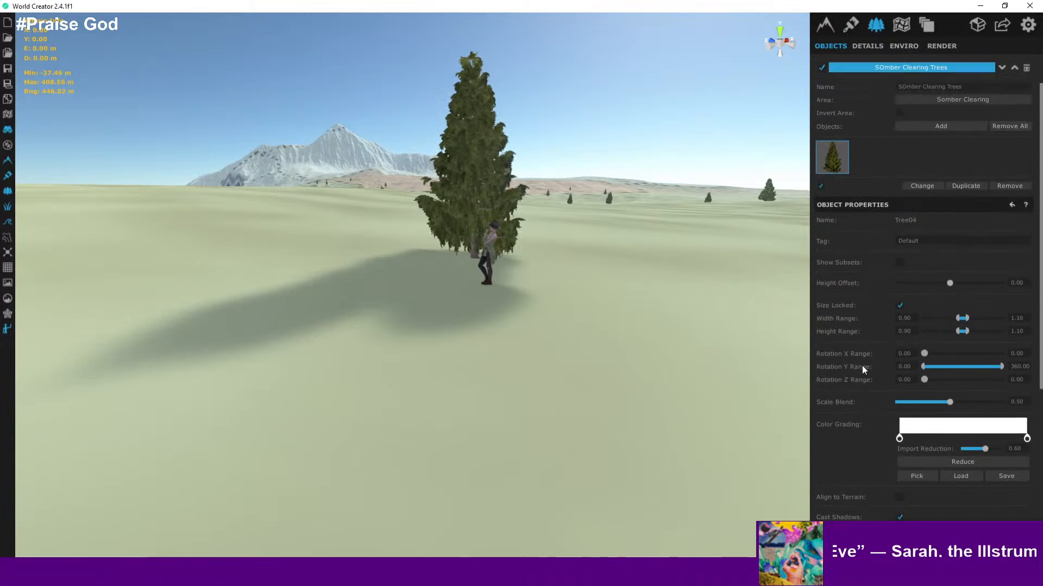
scroll(859, 329, "down", 5)
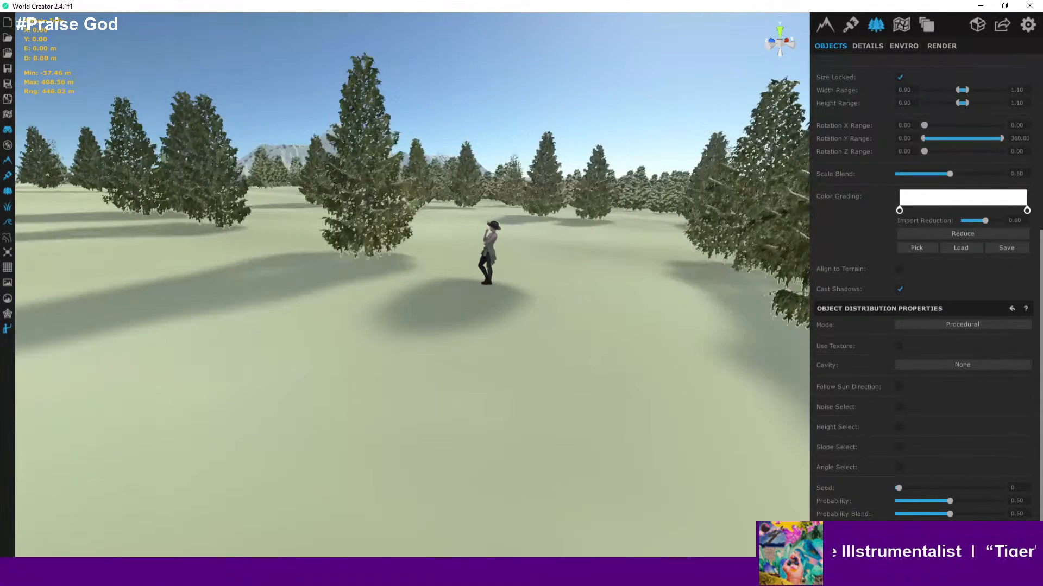
- Orbit and zoom around the Somber Clearing to inspect how the trees are distributed
scroll(594, 296, "down", 2)
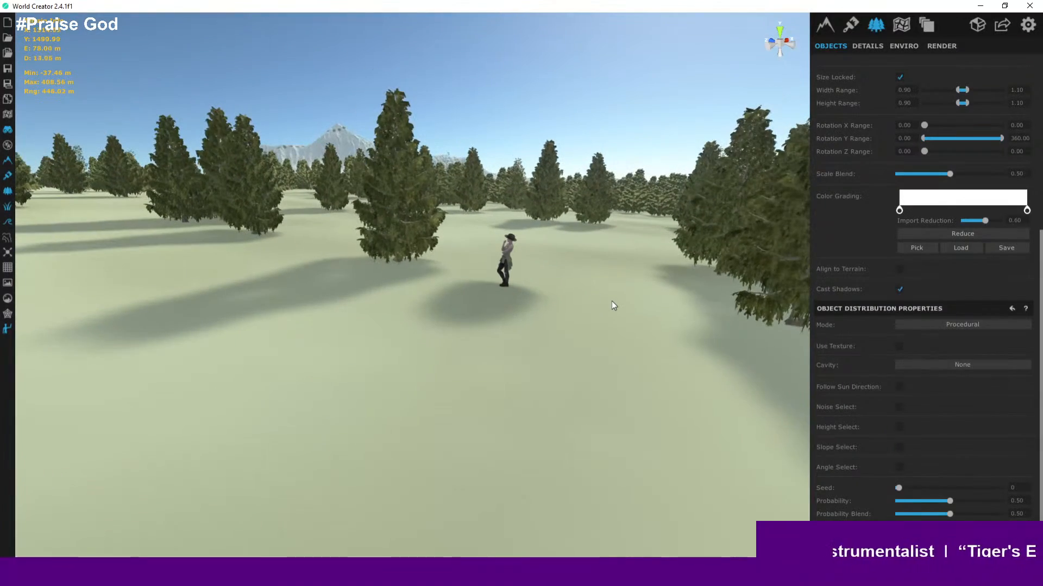
mouse_move(612, 303)
right_mouse_down()
mouse_move(412, 293)
mouse_move(663, 292)
mouse_move(595, 313)
right_mouse_up()
scroll(512, 322, "down", 5)
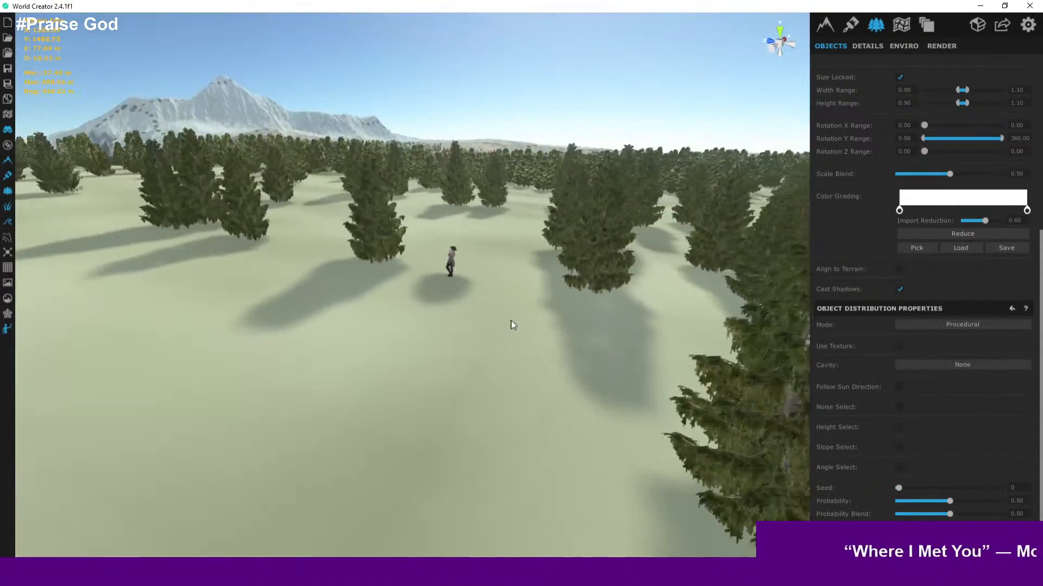
scroll(513, 324, "down", 6)
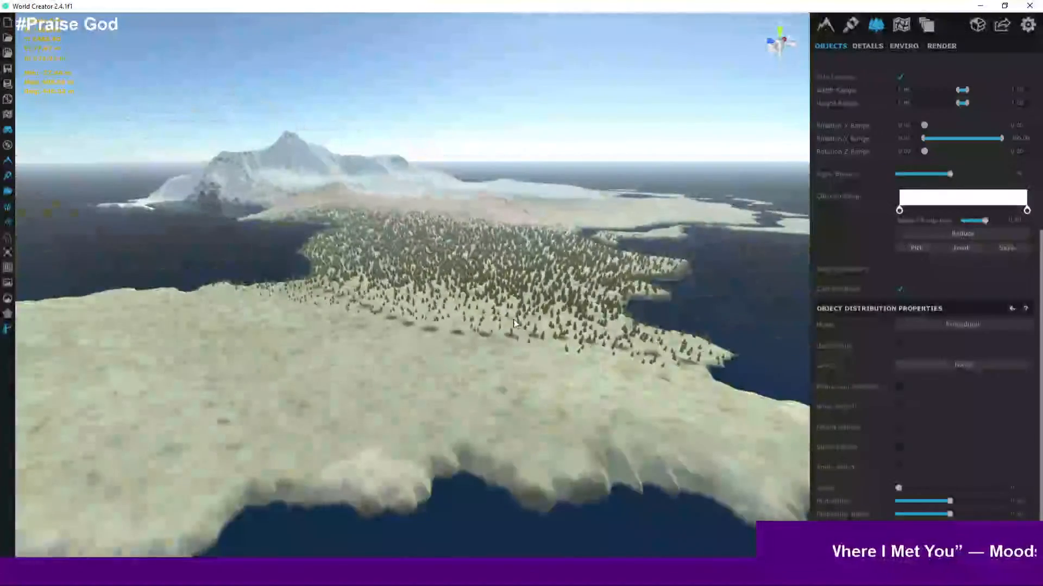
scroll(515, 323, "up", 6)
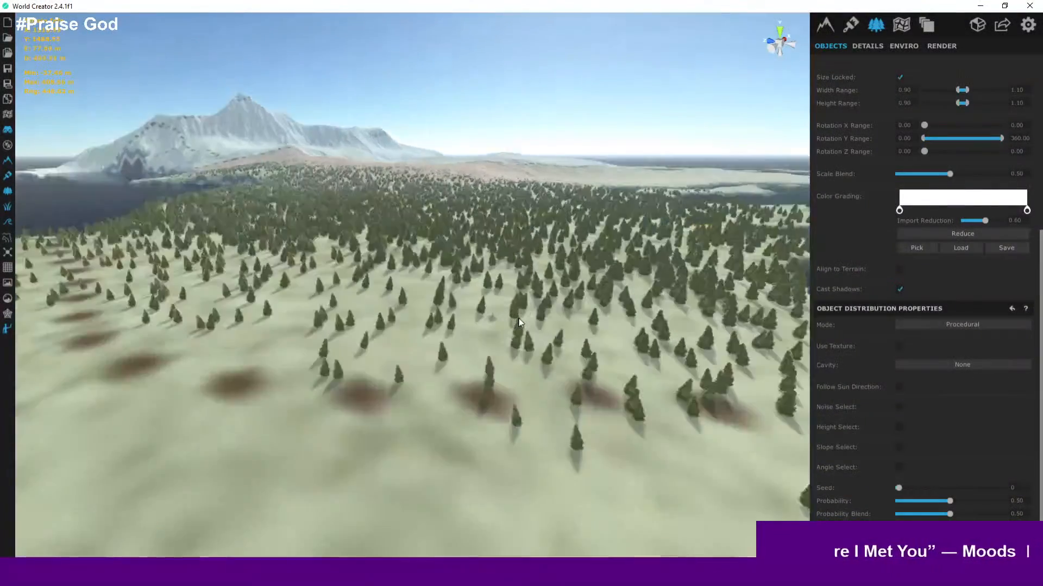
scroll(518, 318, "up", 2)
right_click_drag(516, 316, 427, 327)
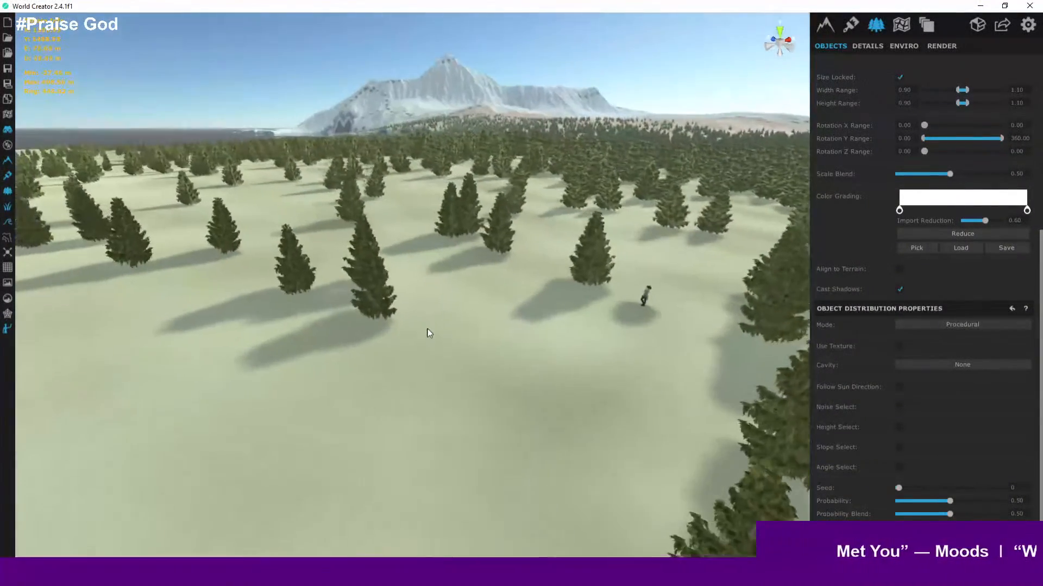
scroll(566, 308, "up", 4)
right_click_drag(617, 301, 751, 259)
scroll(746, 255, "up", 1)
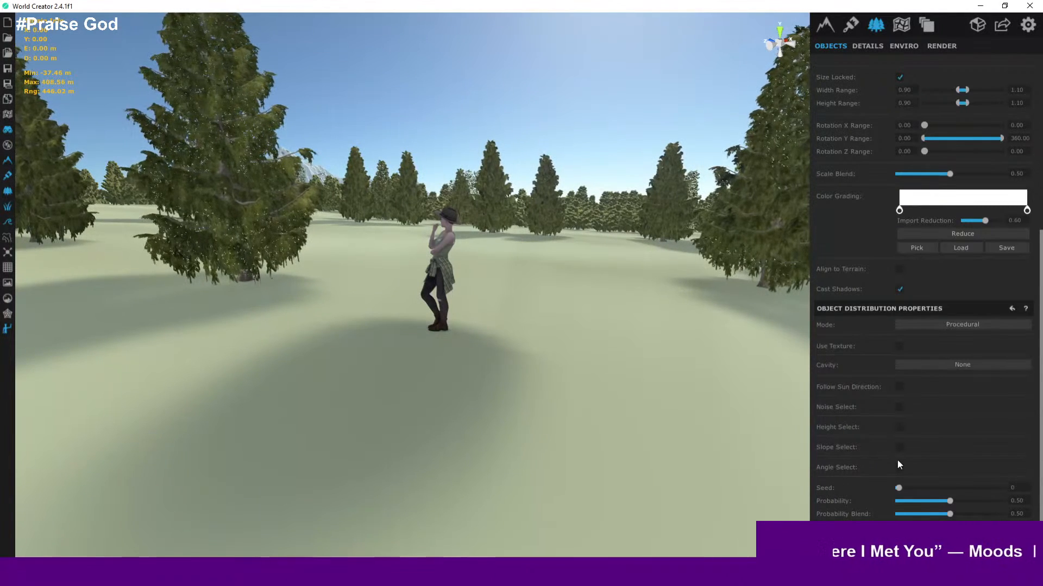
scroll(891, 318, "up", 5)
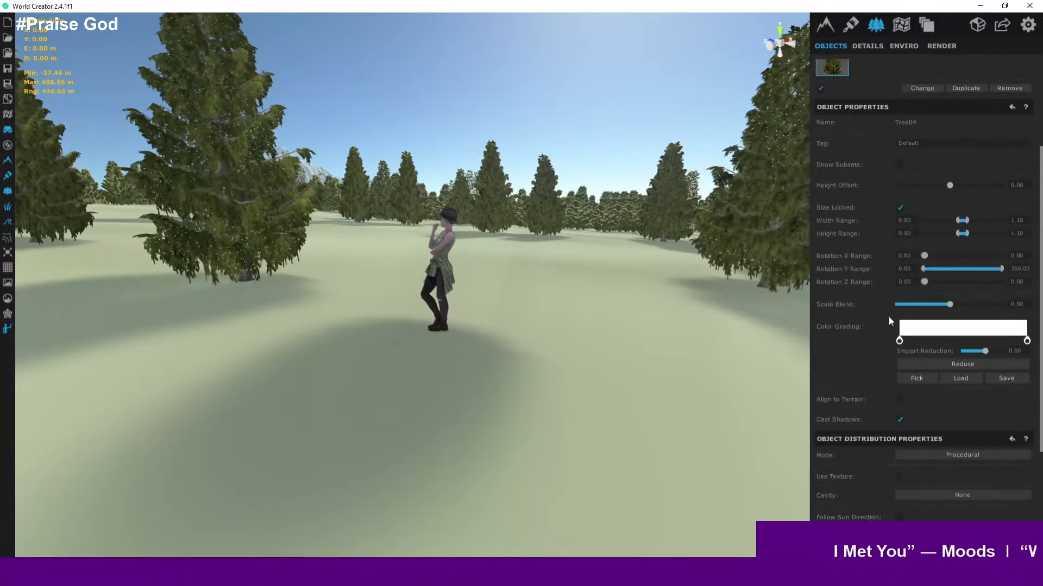
scroll(888, 317, "down", 1)
scroll(888, 317, "up", 1)
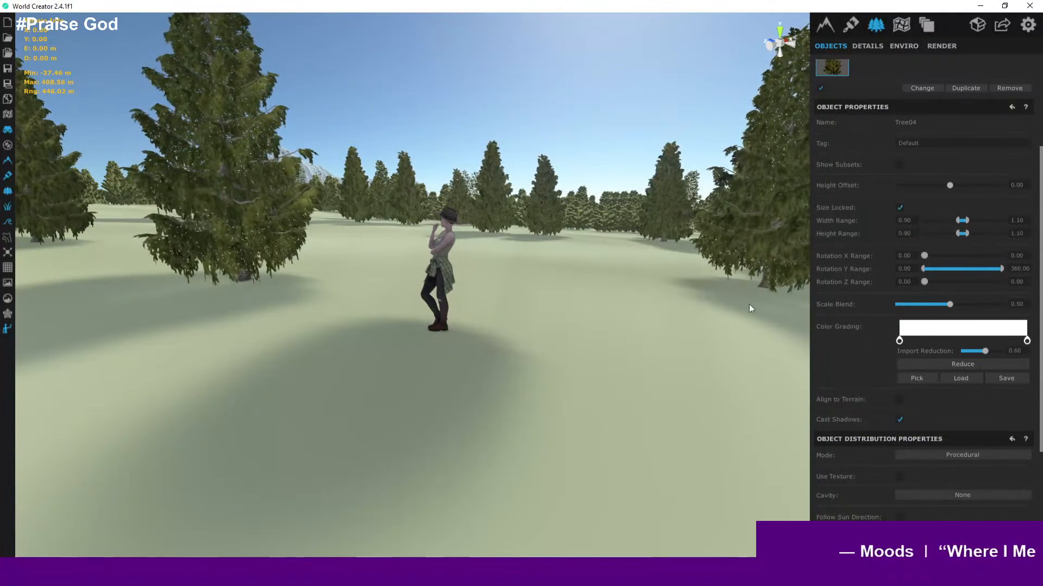
- Raise the tree's height range upper limit to 1.95, with the locked width range following
right_click_drag(694, 282, 858, 275)
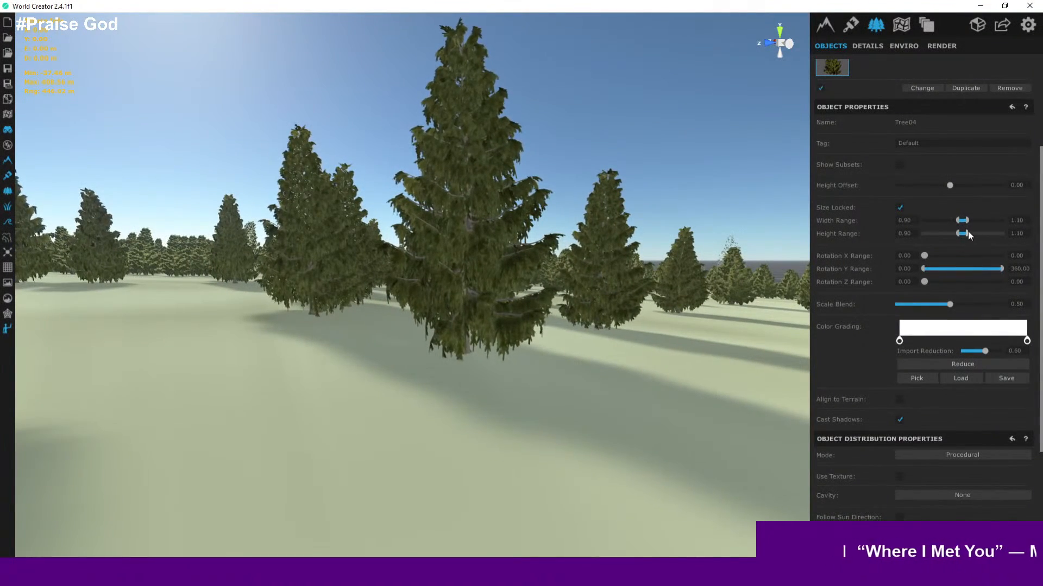
left_click_drag(967, 231, 1033, 239)
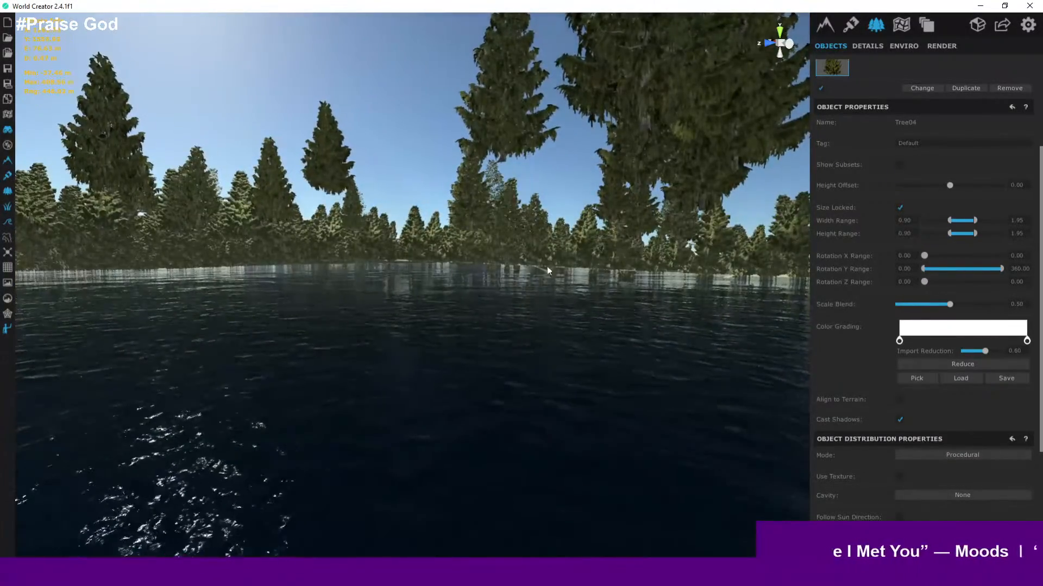
- Fly through the Somber Clearing at ground level to view the resized trees
right_click_drag(546, 267, 623, 64)
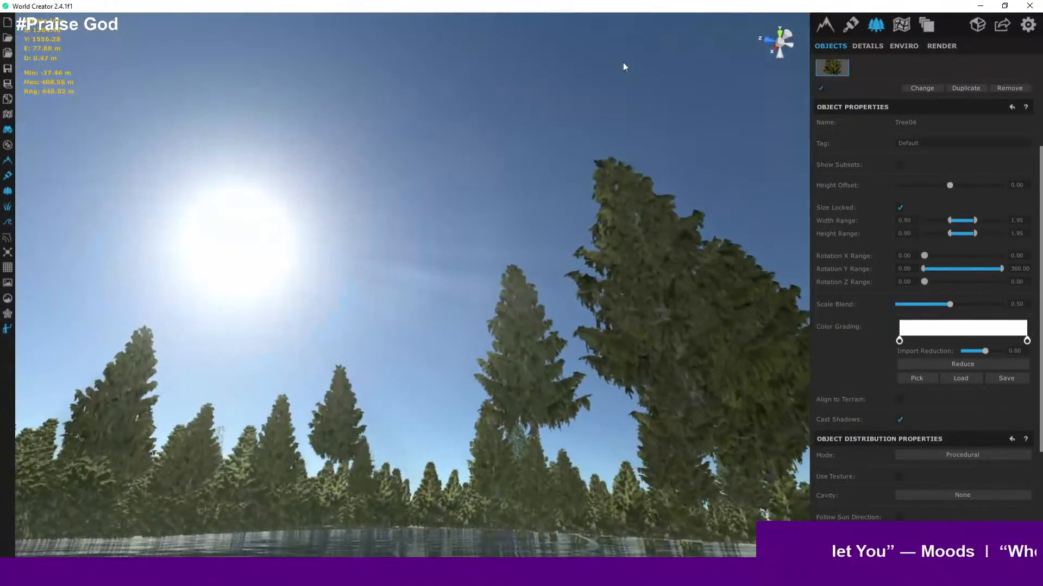
key("w")
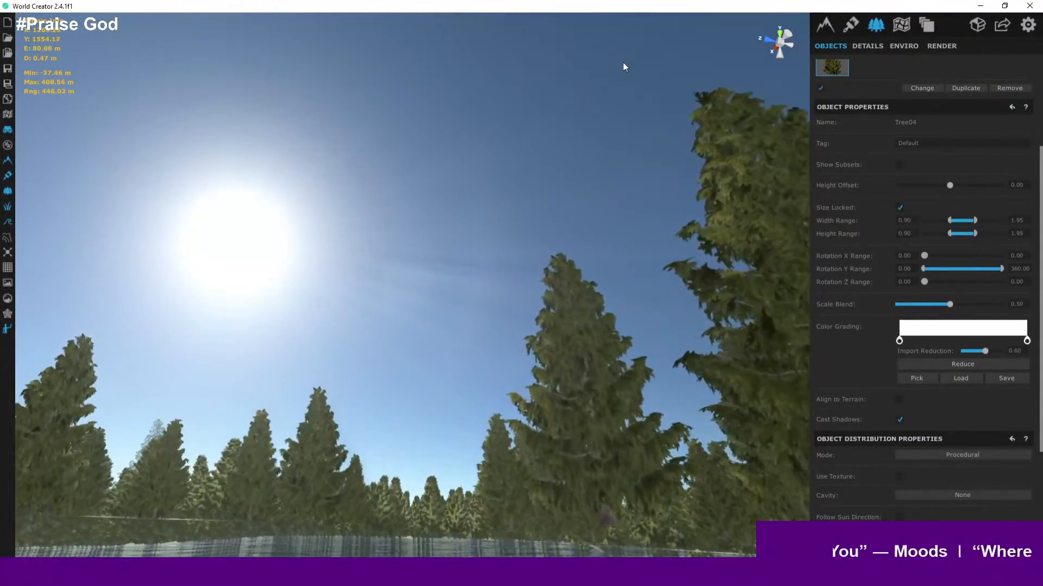
right_click_drag(623, 63, 524, 259)
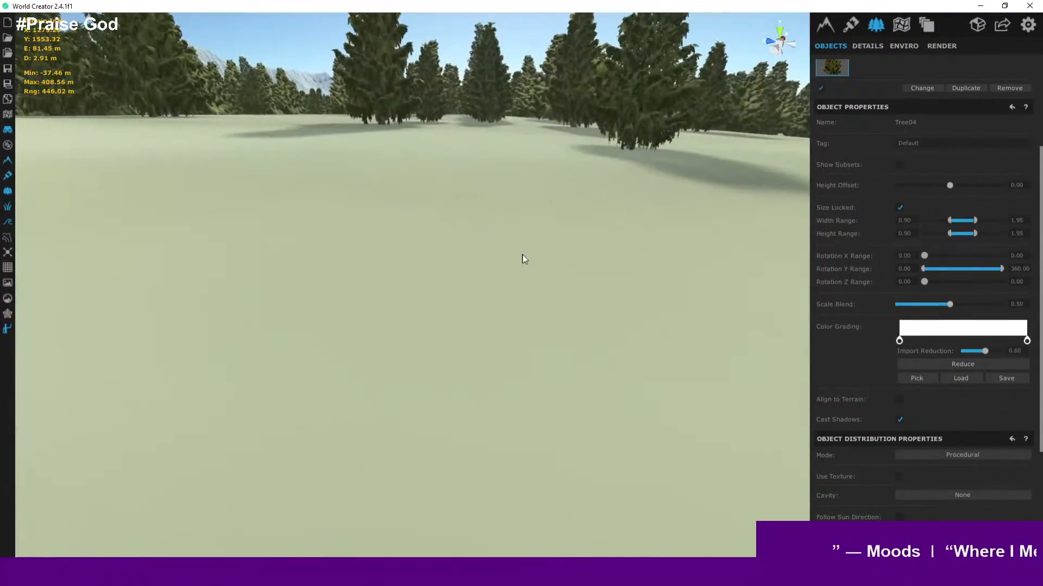
key("s")
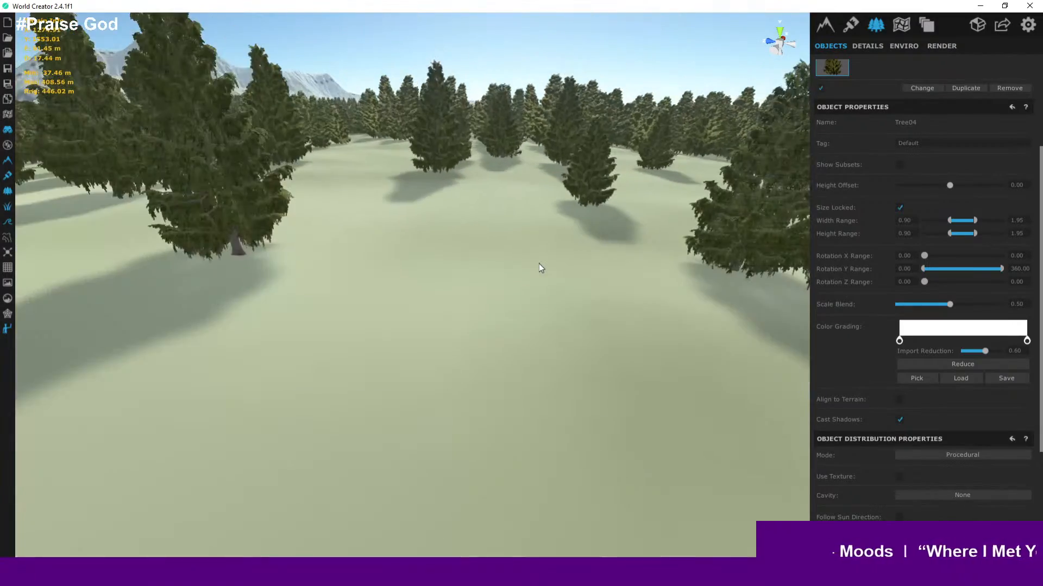
key("s")
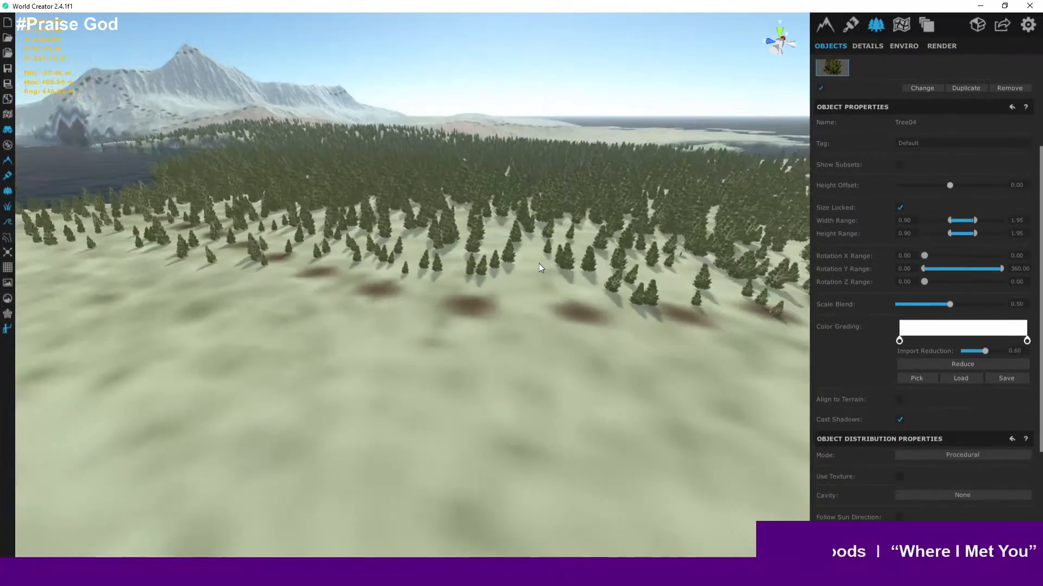
key("w")
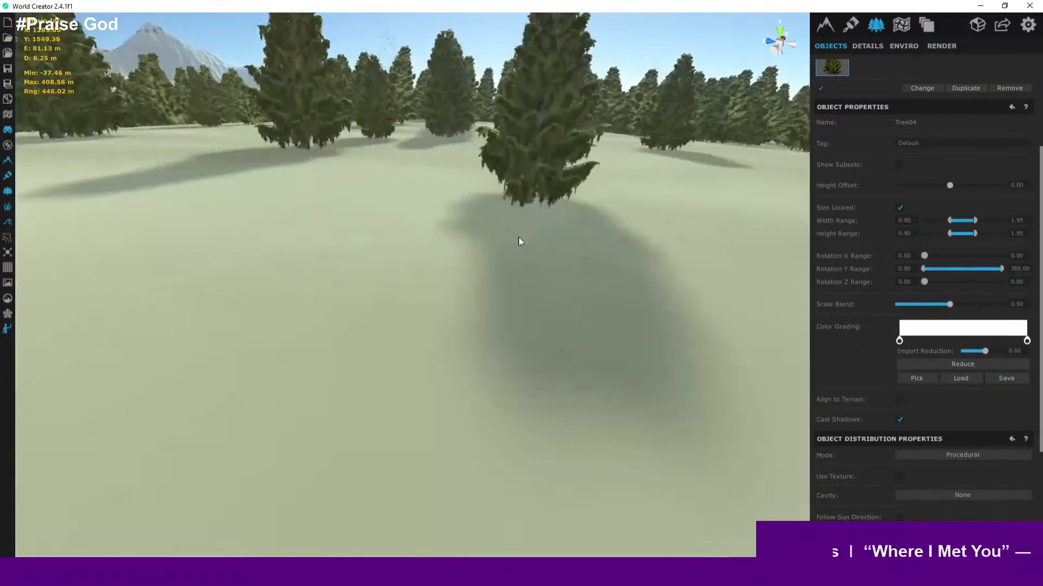
key("a")
mouse_move(471, 232)
right_mouse_down()
mouse_move(493, 201)
mouse_move(520, 190)
mouse_move(477, 223)
right_mouse_up()
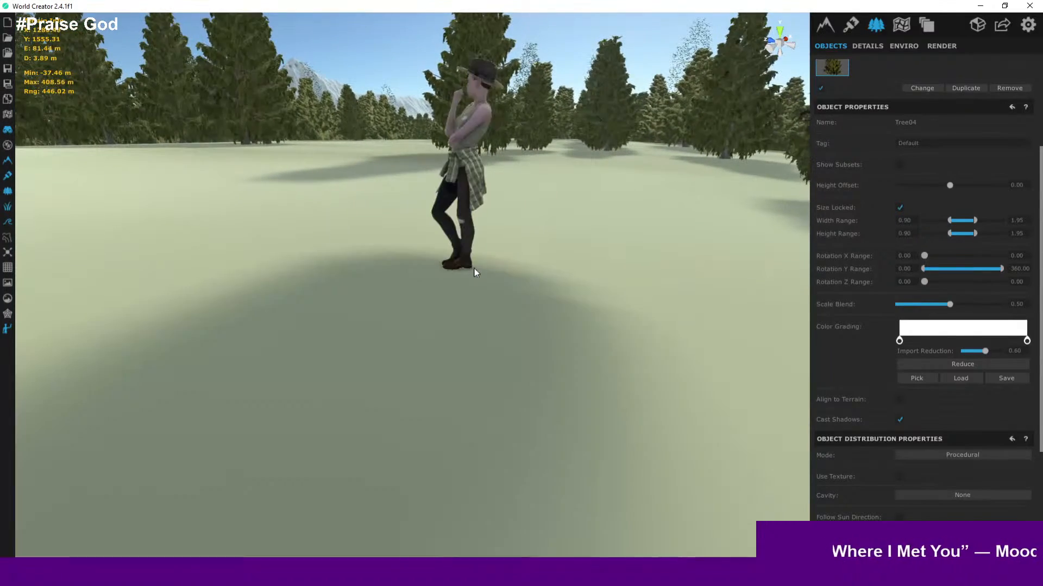
right_click_drag(473, 272, 594, 212)
key("a")
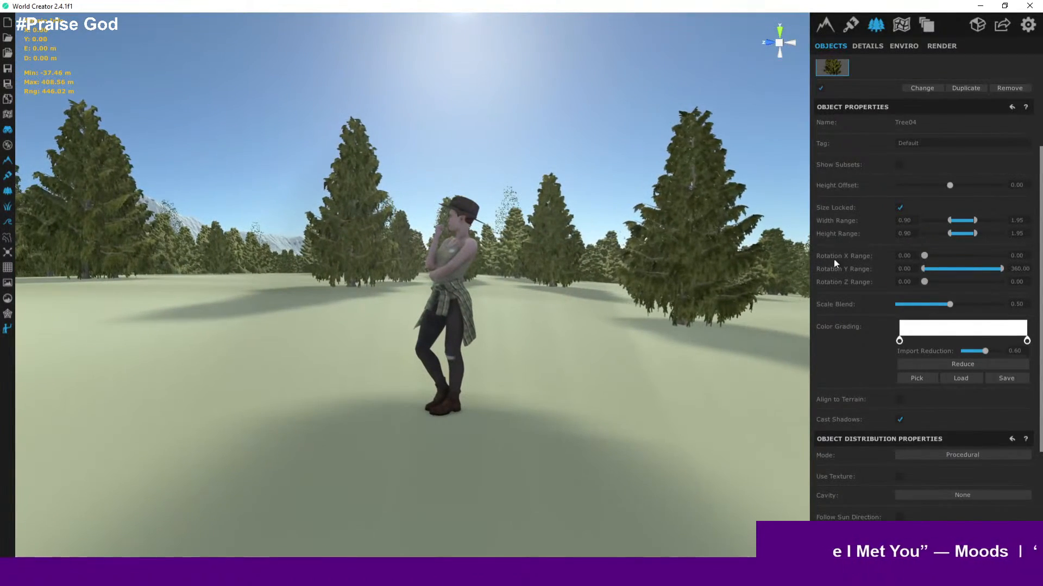
- Save the project
scroll(854, 296, "down", 4)
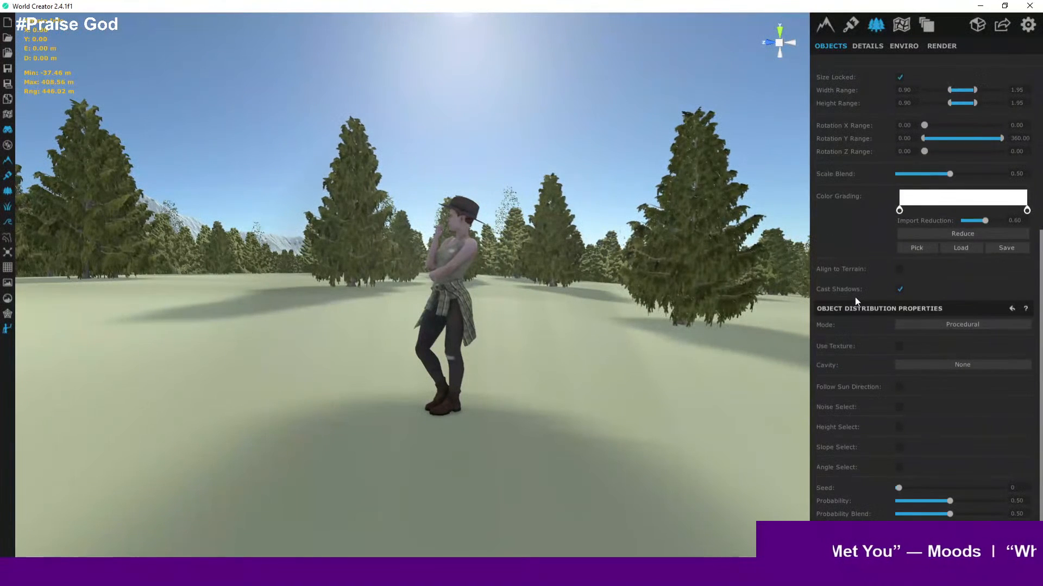
scroll(855, 298, "up", 6)
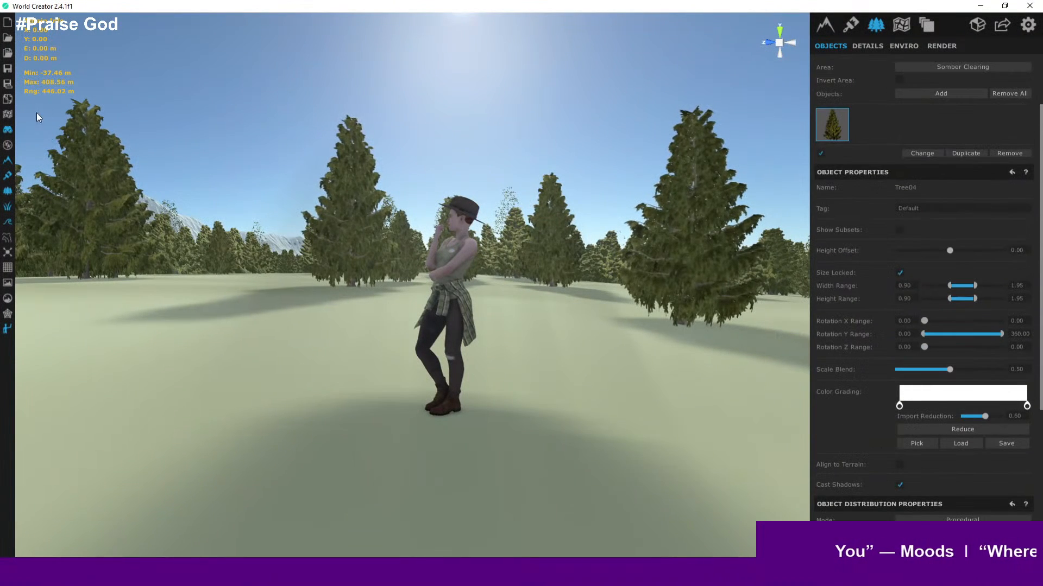
left_click(8, 70)
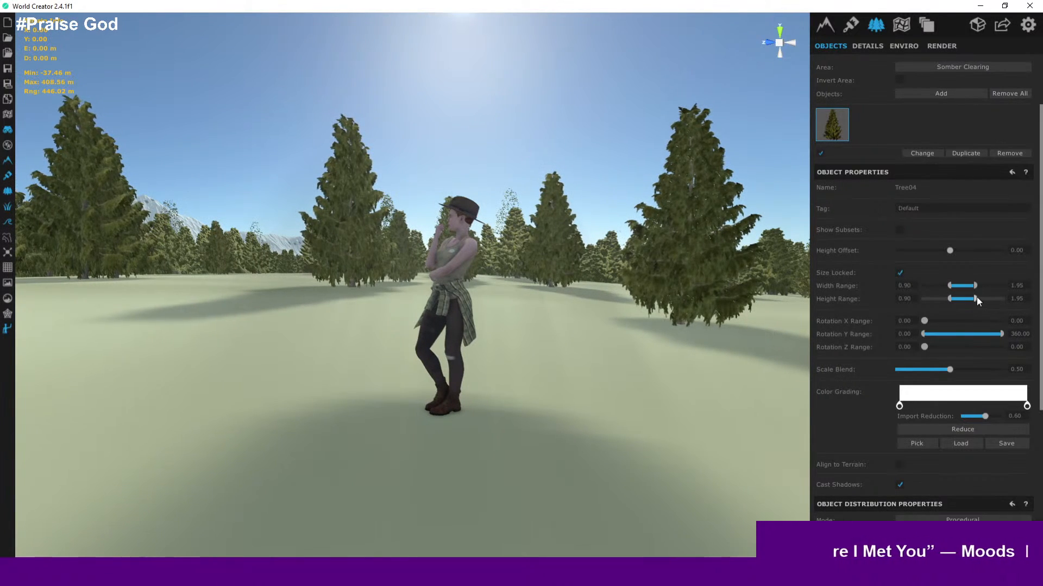
- Raise the tree height range upper limit to 2.85
left_click_drag(974, 297, 1010, 299)
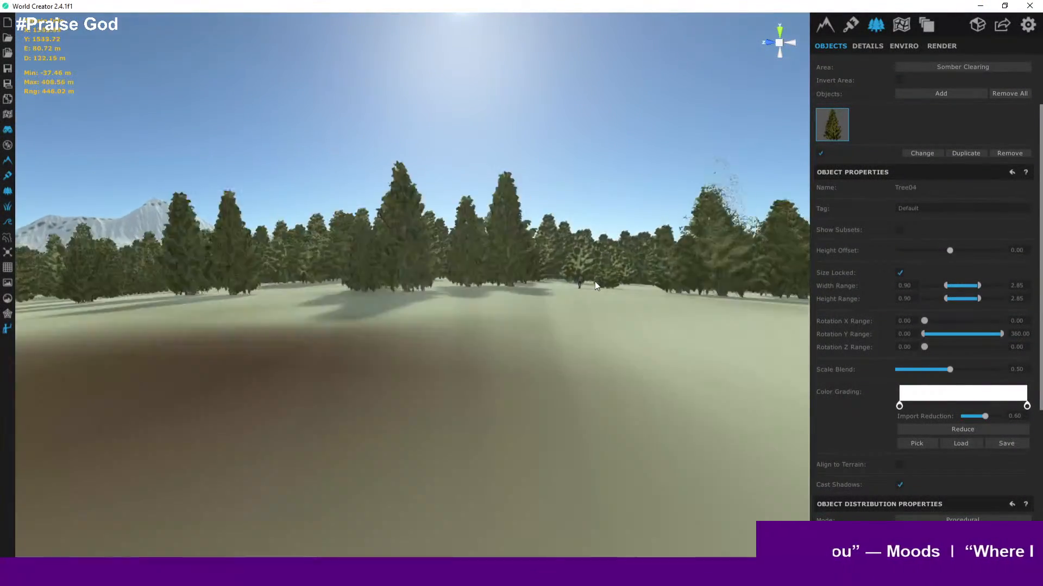
key("w")
right_click_drag(595, 281, 630, 290)
key("d")
key("w")
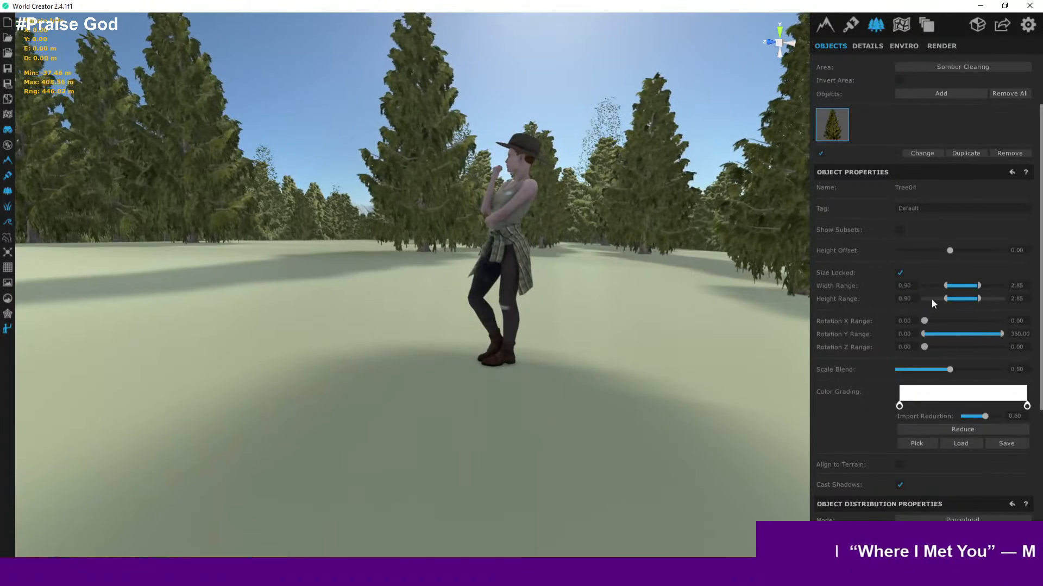
- Set the tree height range upper limit to 5
type("5")
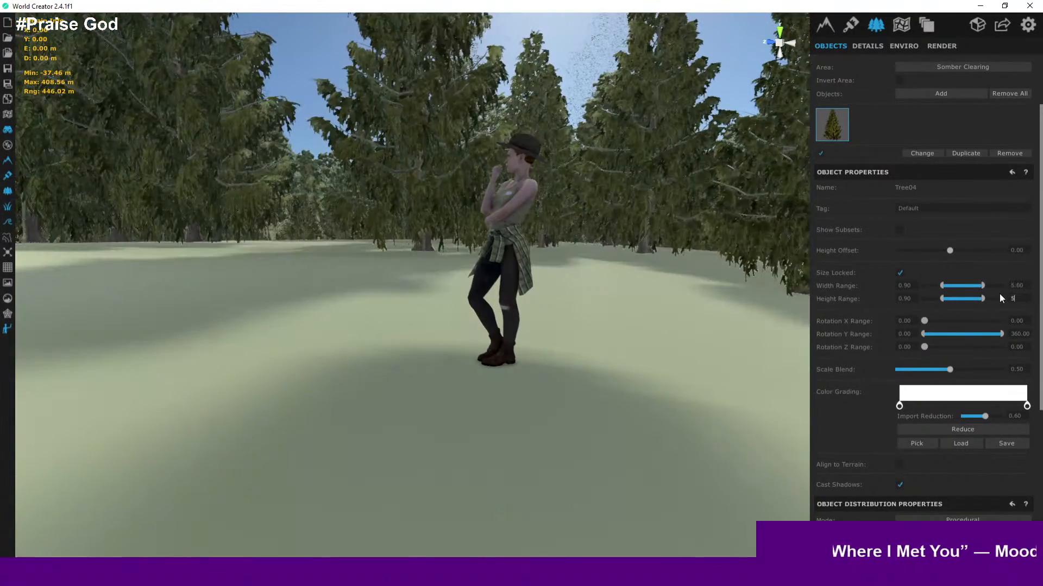
right_click_drag(676, 266, 730, 284)
key("s")
key("w")
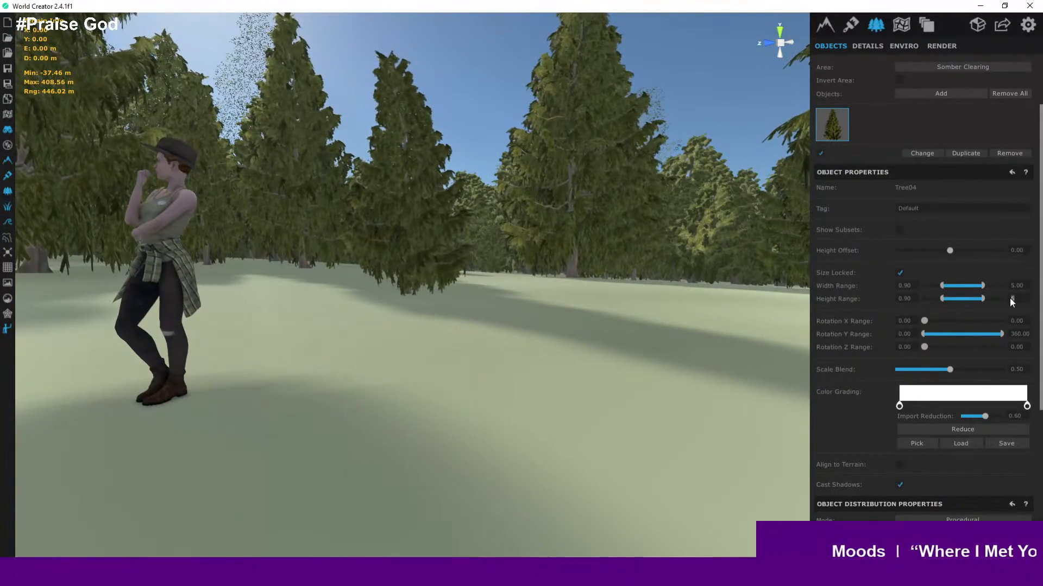
- Set the tree height range upper limit to 4
type("4")
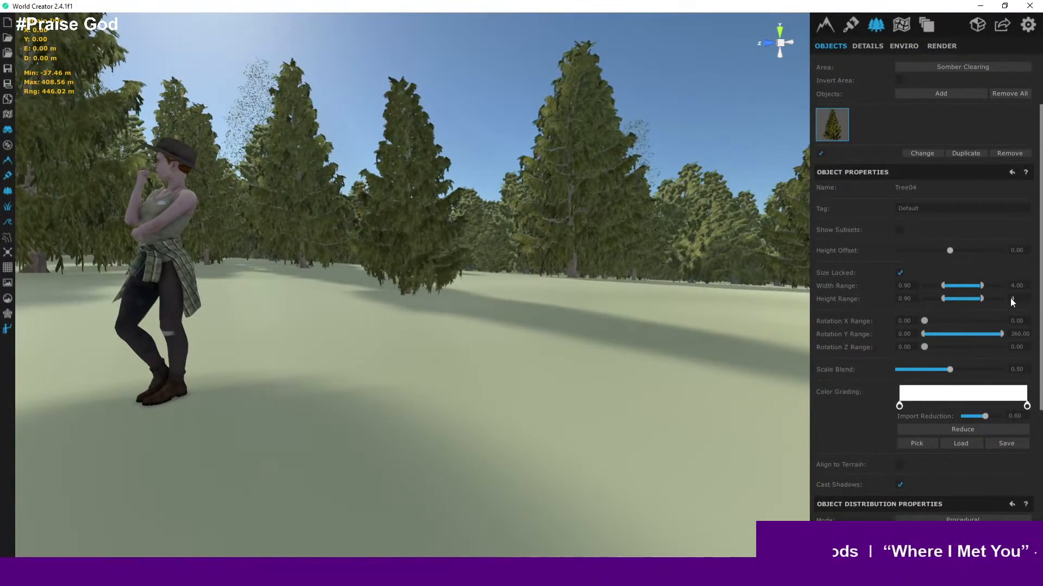
right_click_drag(641, 347, 488, 429)
scroll(564, 278, "down", 10)
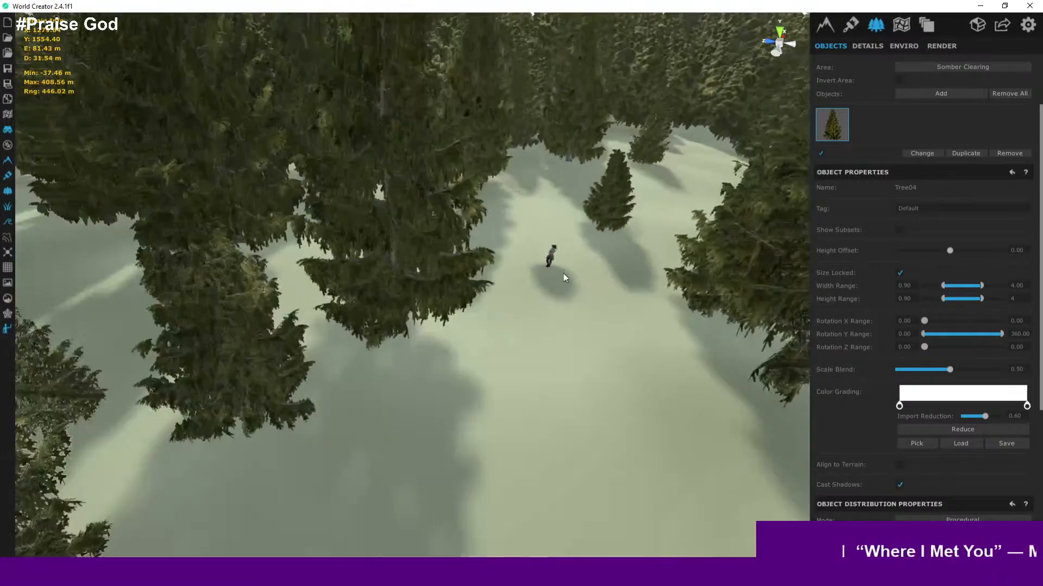
- Zoom out and back in over the Somber Clearing to review the tree sizes
right_click_drag(563, 273, 559, 256)
scroll(554, 261, "down", 10)
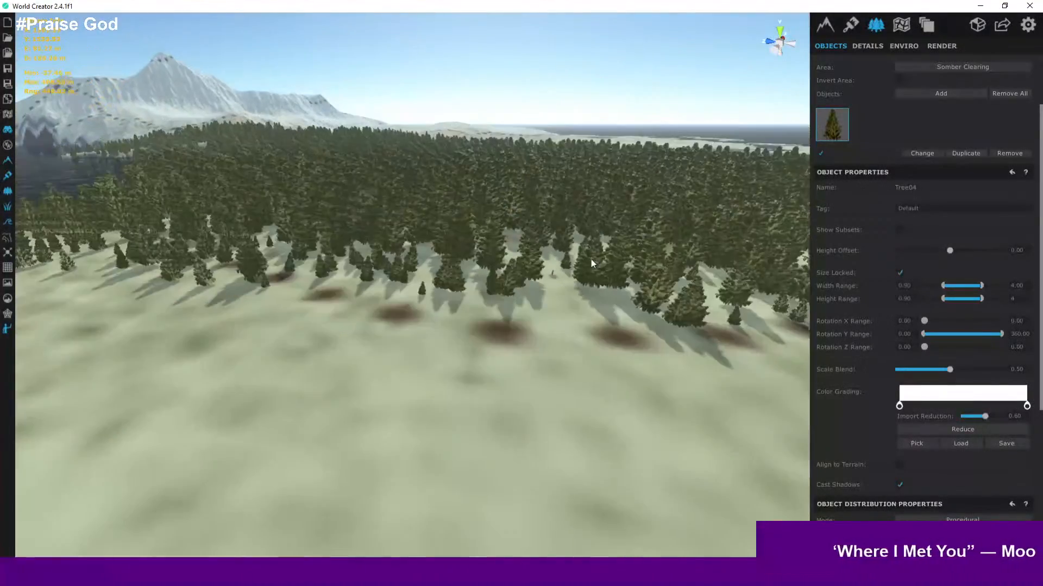
scroll(591, 264, "down", 10)
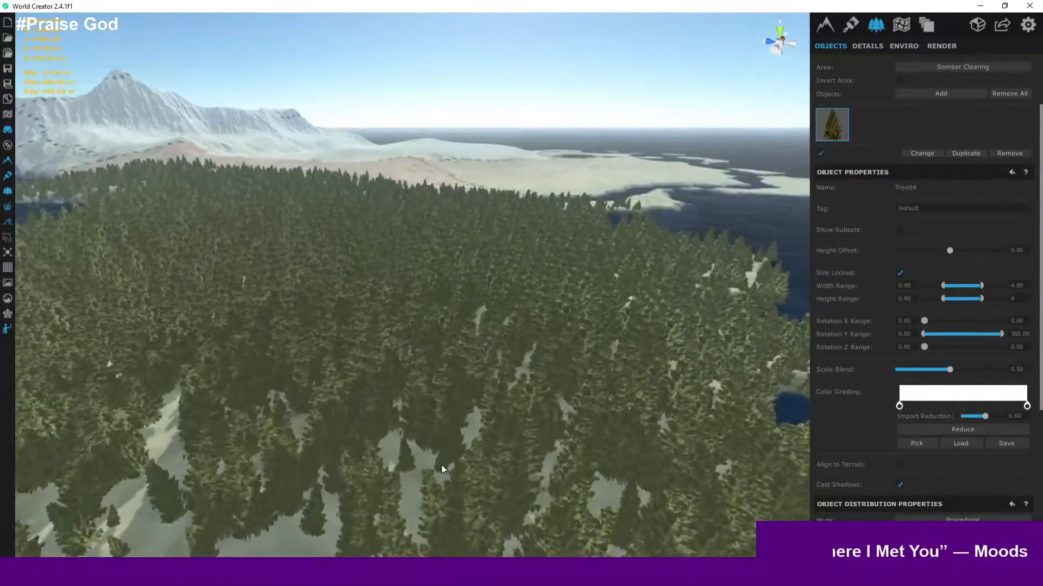
scroll(564, 337, "up", 10)
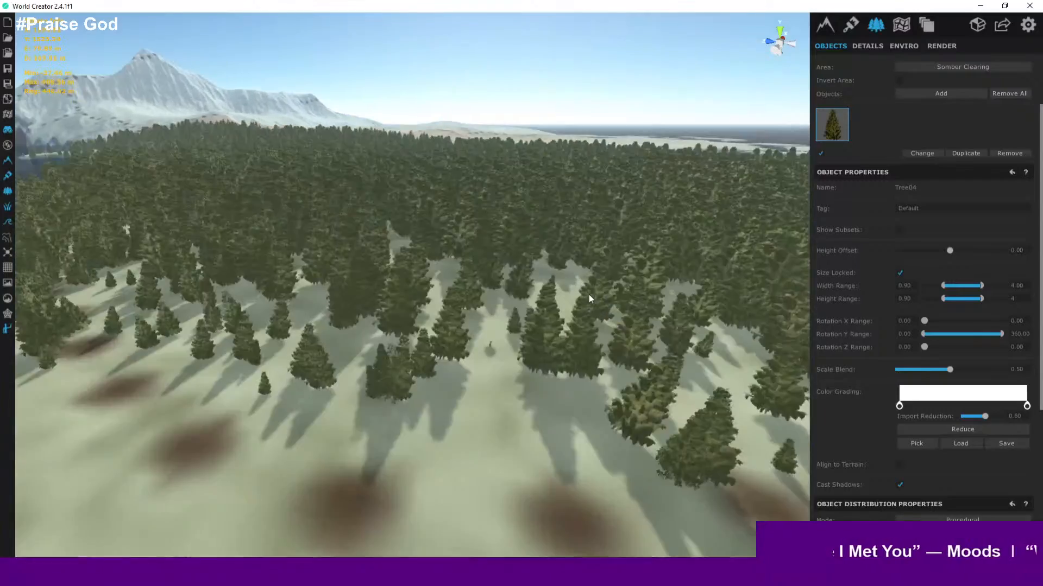
scroll(589, 294, "up", 10)
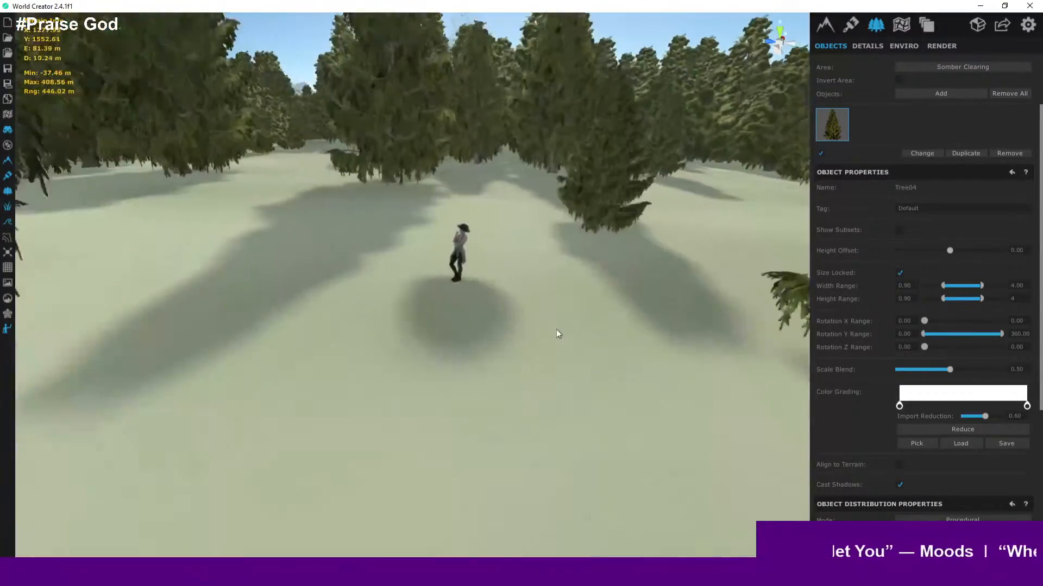
scroll(557, 332, "up", 8)
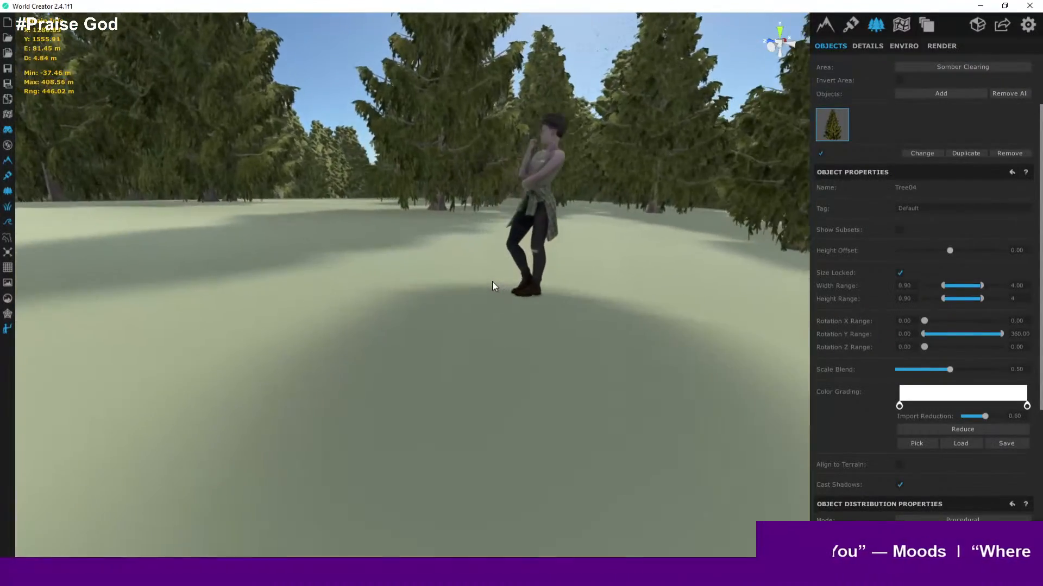
right_click_drag(492, 282, 493, 275)
- Walk around the character figure in the clearing to compare its scale with the trees
key("w")
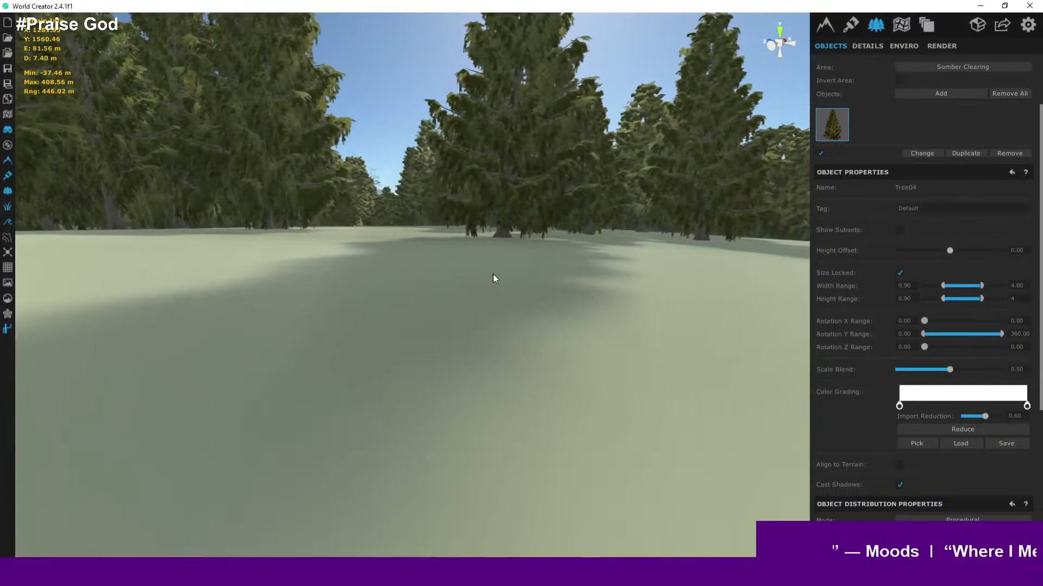
key("s")
key("w")
key("a")
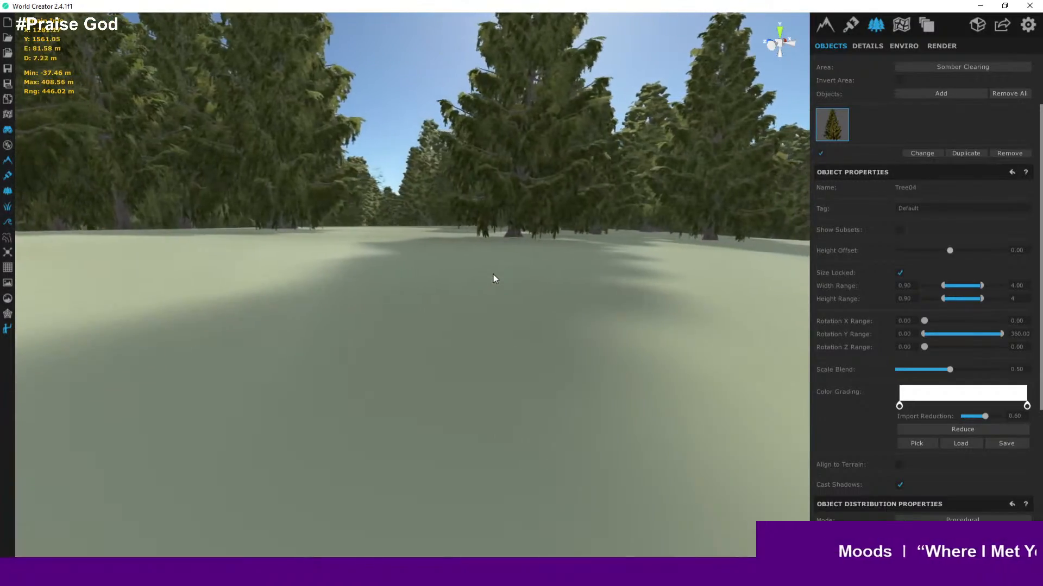
key("s")
key("w")
key("a")
key("d")
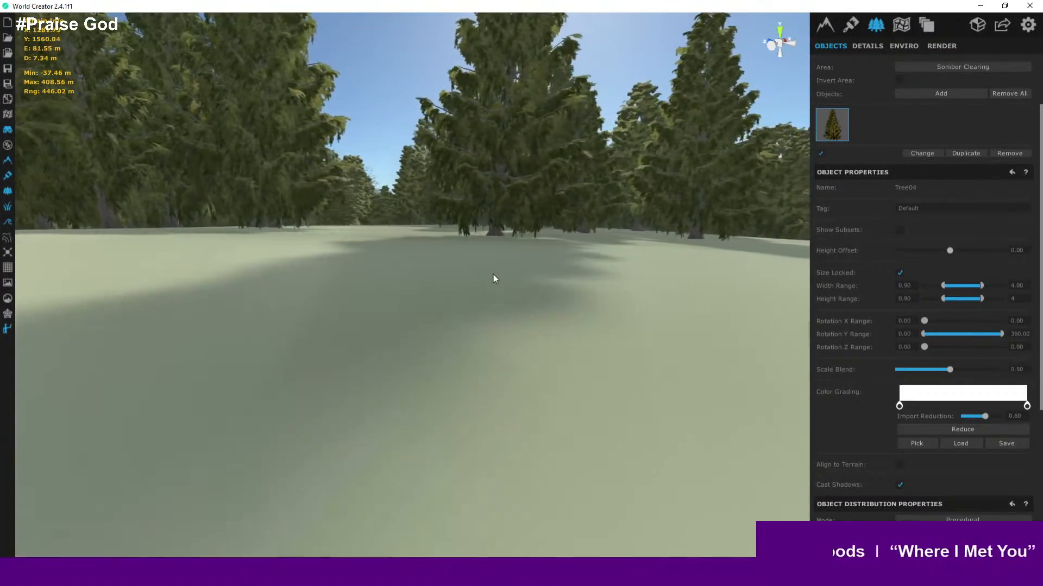
key("s")
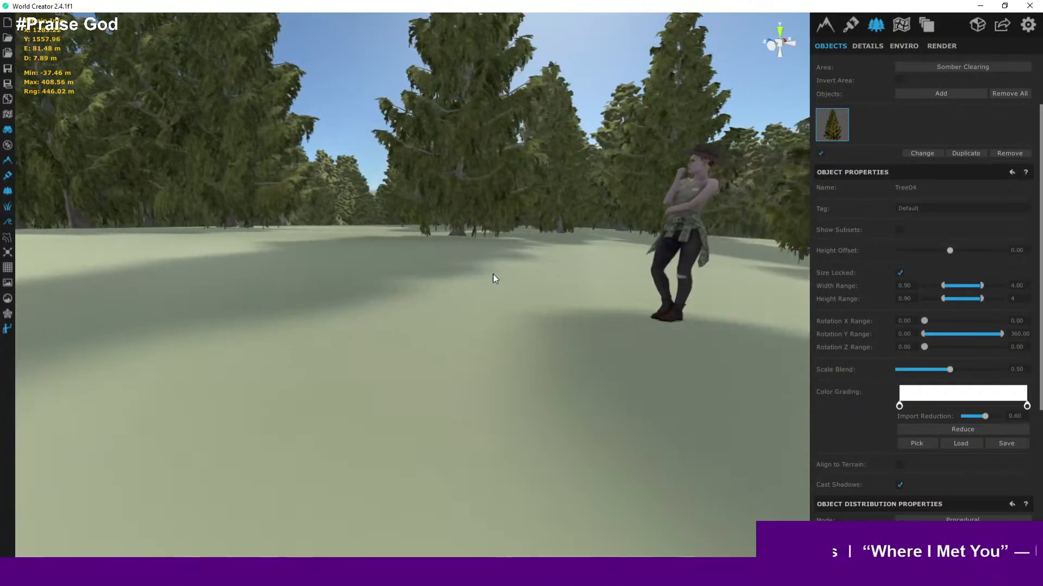
key("d")
key("d")
key("a")
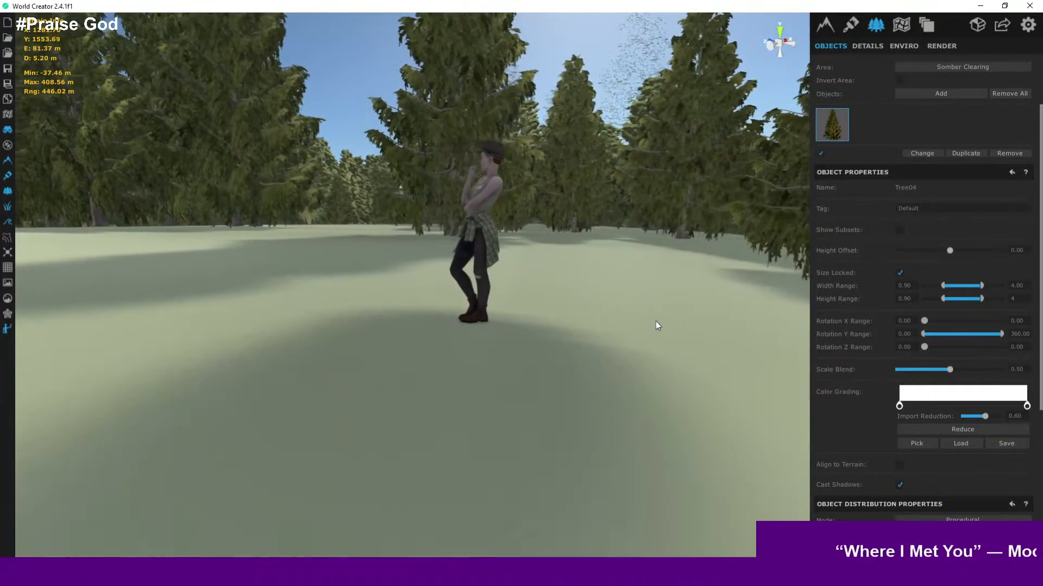
key("d")
key("a")
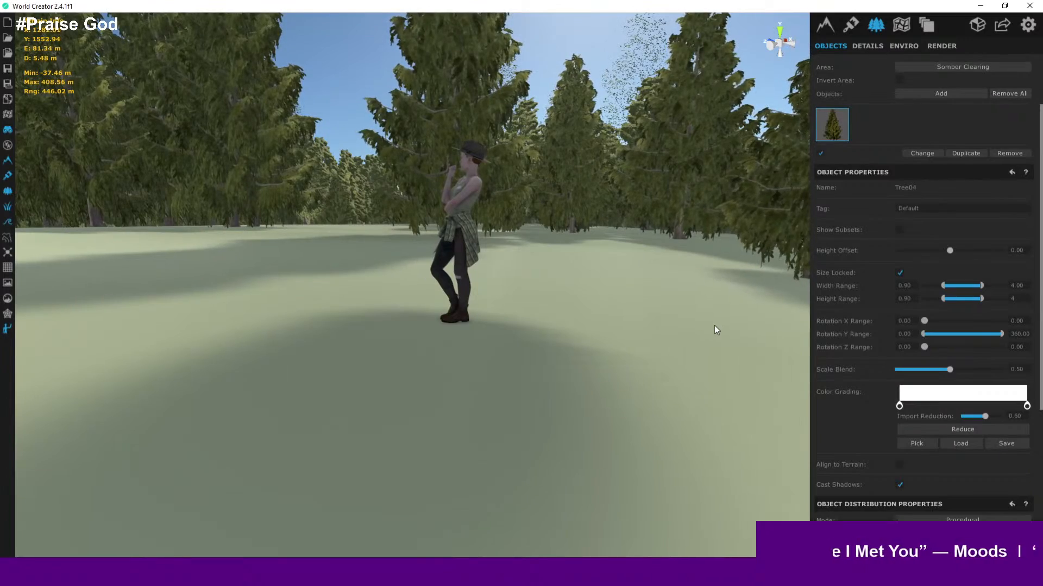
right_click_drag(633, 297, 907, 279)
key("d")
key("w")
key("w")
- Fly from the character out to an overview of the island to check the forest density
left_click(445, 300)
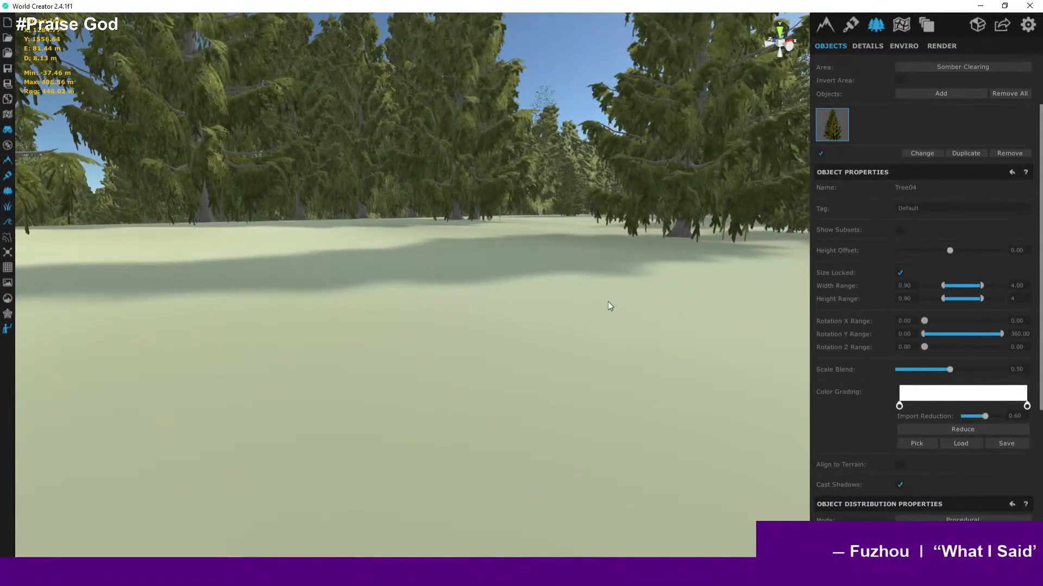
left_click(607, 302)
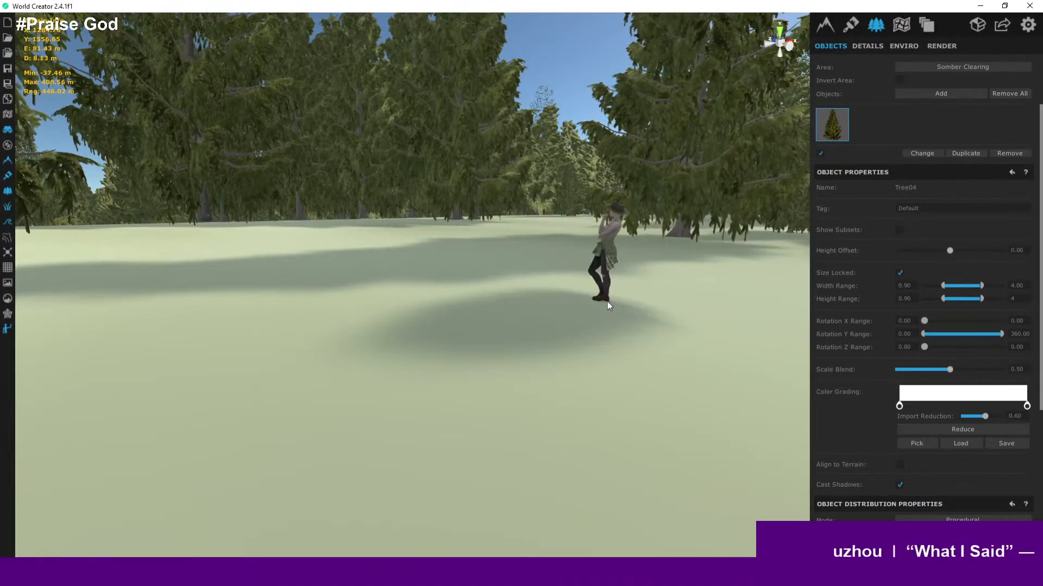
right_click_drag(607, 302, 682, 337)
key("s")
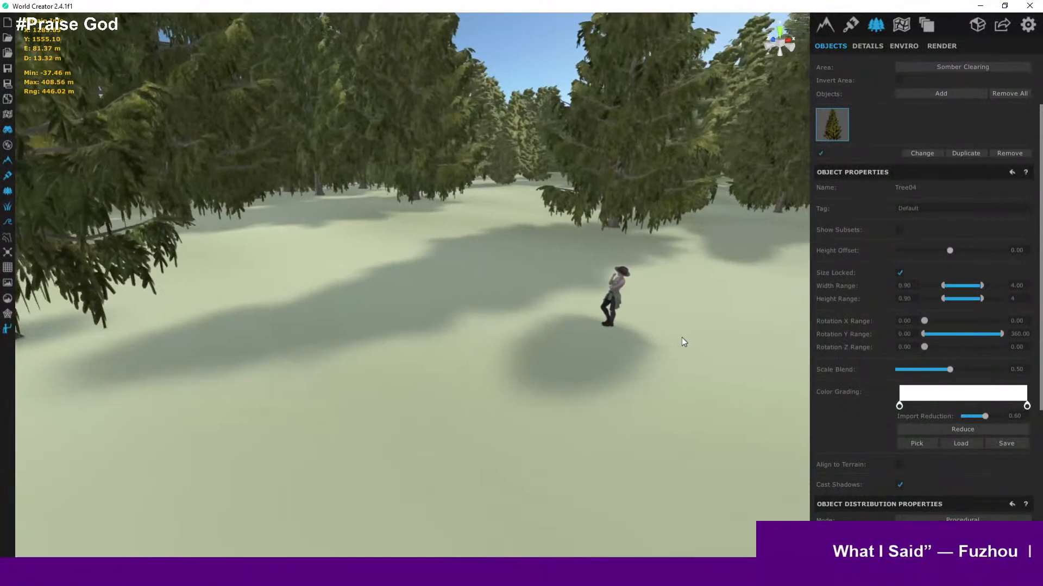
key("d")
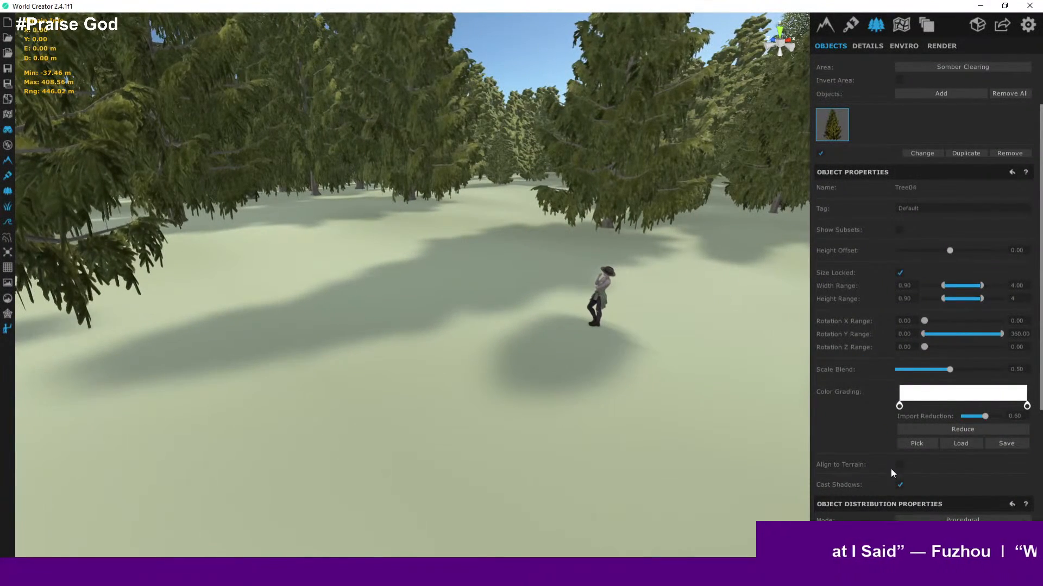
scroll(891, 471, "down", 3)
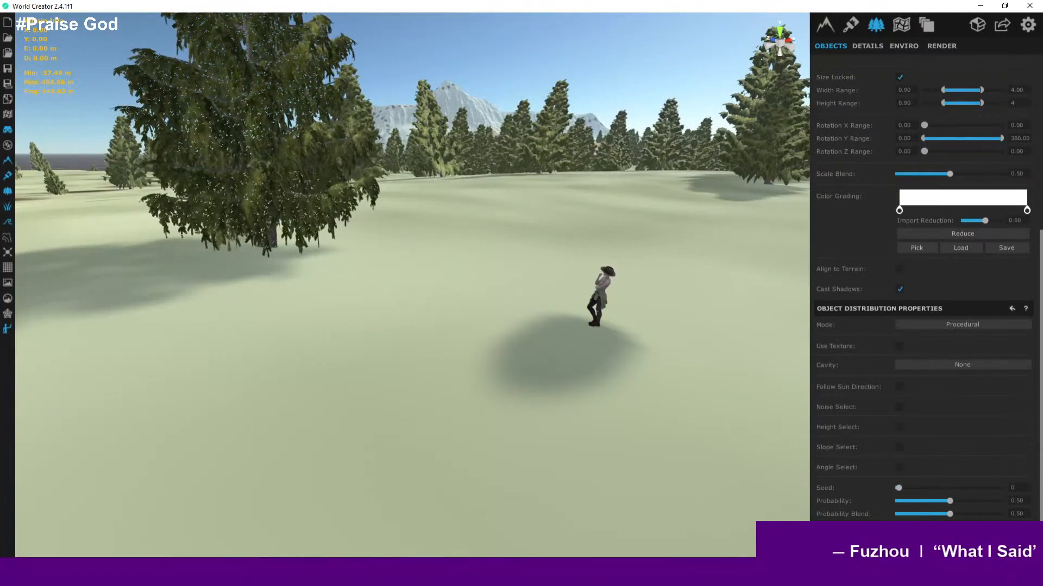
right_click_drag(517, 369, 560, 368)
key("s")
key("w")
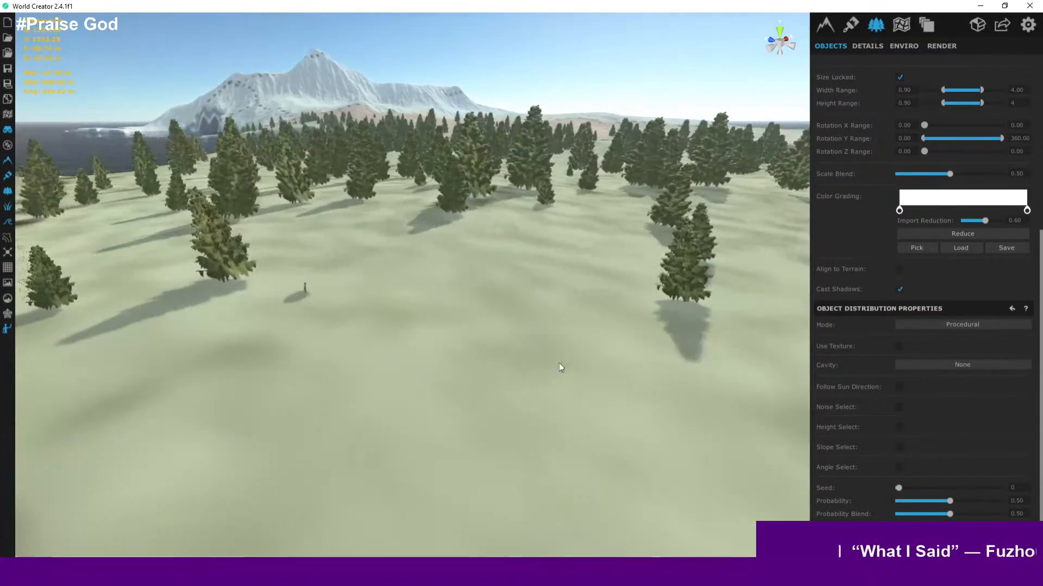
key("w")
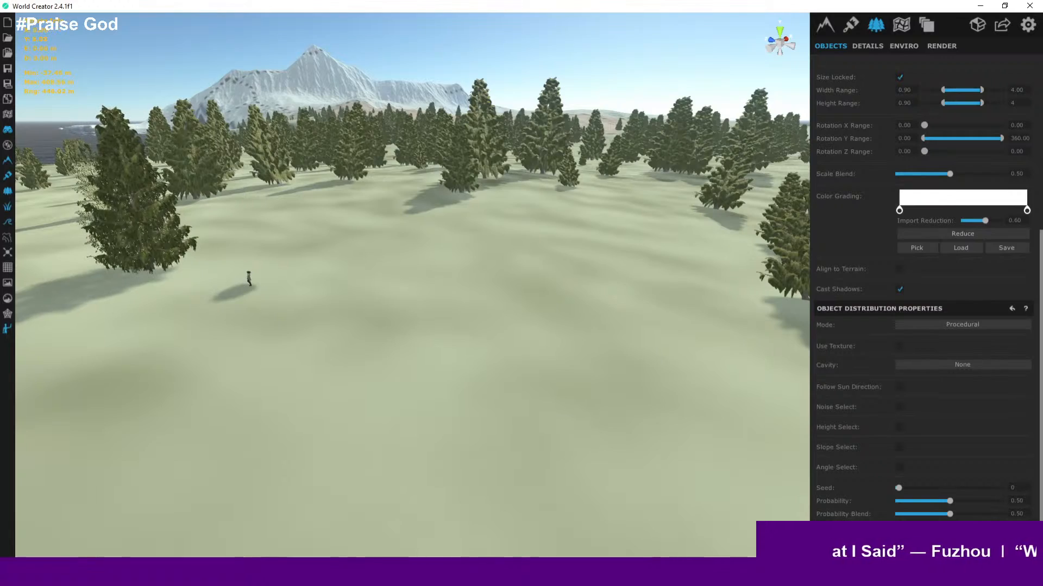
key("w")
scroll(426, 398, "down", 10)
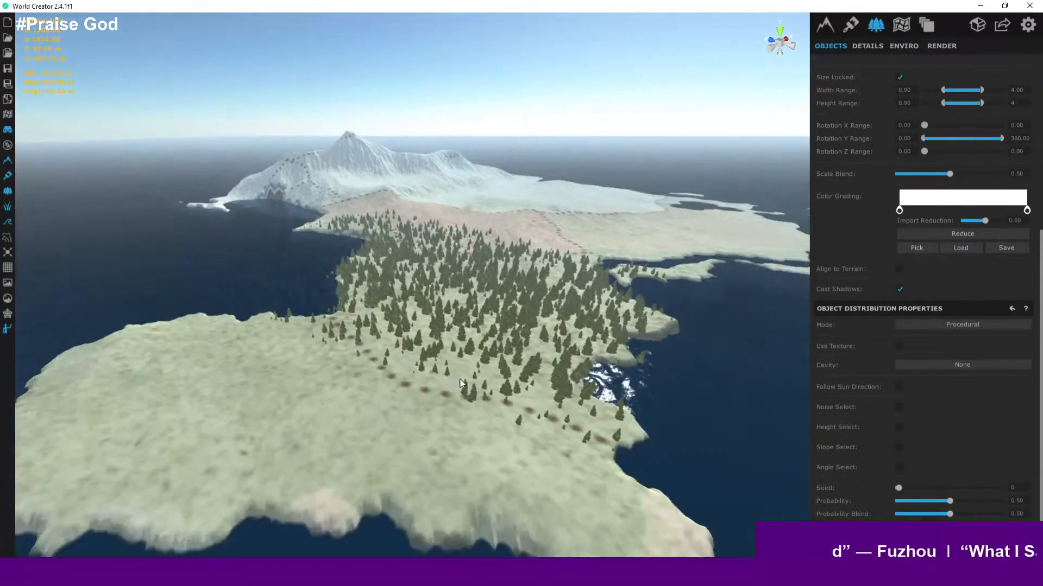
- Fly down into the Somber Clearing forest to view the trees at ground level
scroll(458, 379, "up", 10)
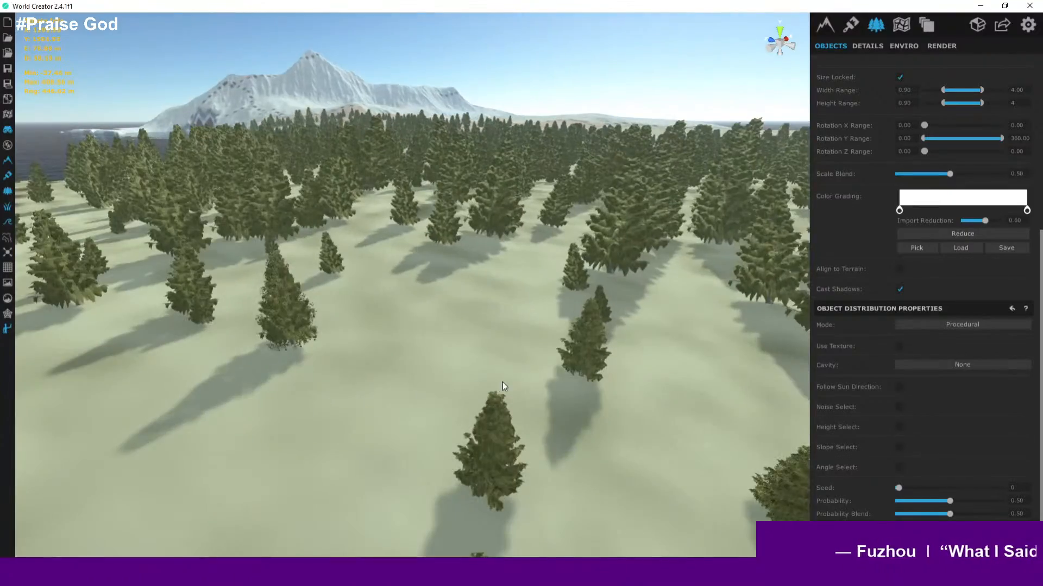
right_click_drag(502, 382, 438, 378)
scroll(510, 378, "up", 4)
scroll(528, 362, "up", 3)
right_click_drag(527, 363, 706, 331)
scroll(617, 340, "up", 4)
key("w")
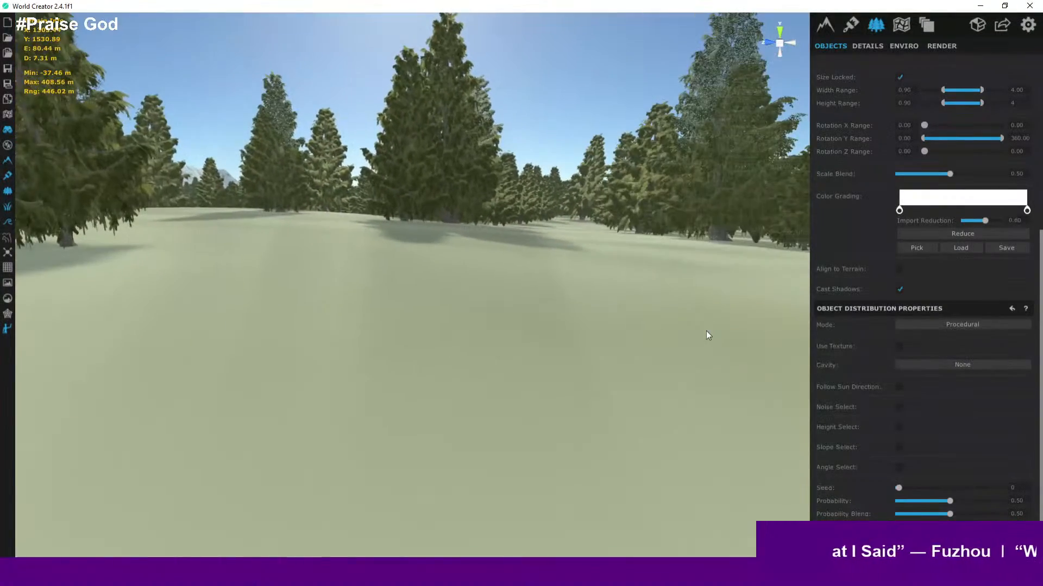
left_click(8, 70)
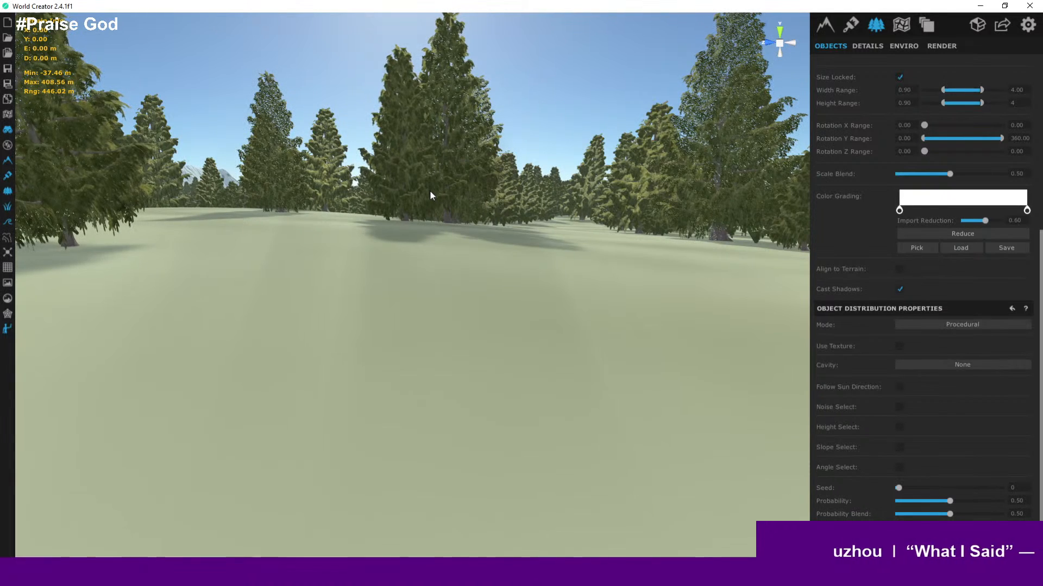
right_click_drag(577, 215, 582, 238)
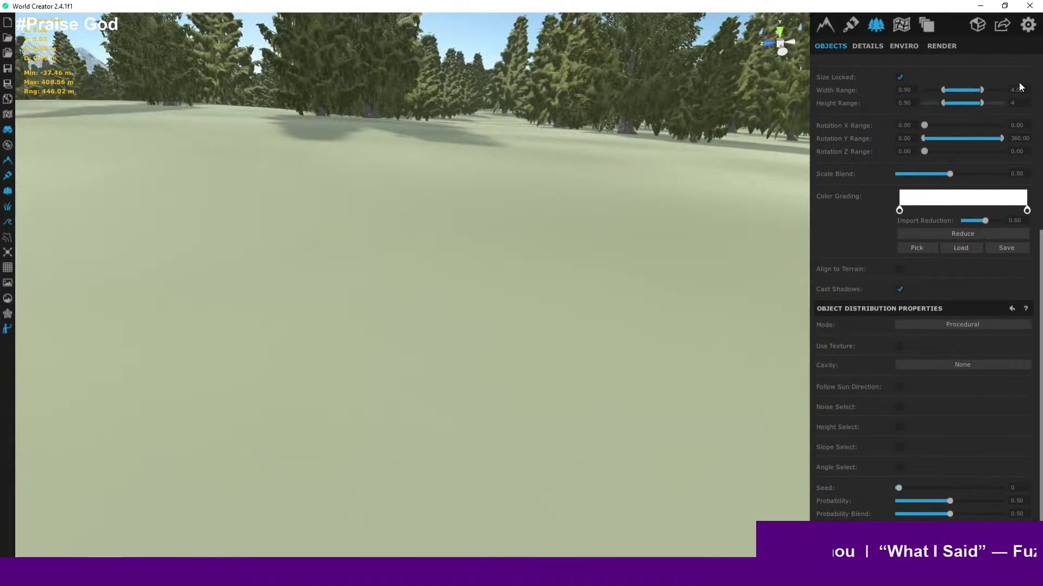
- Switch the environment sky mode to Ultra
scroll(995, 105, "up", 5)
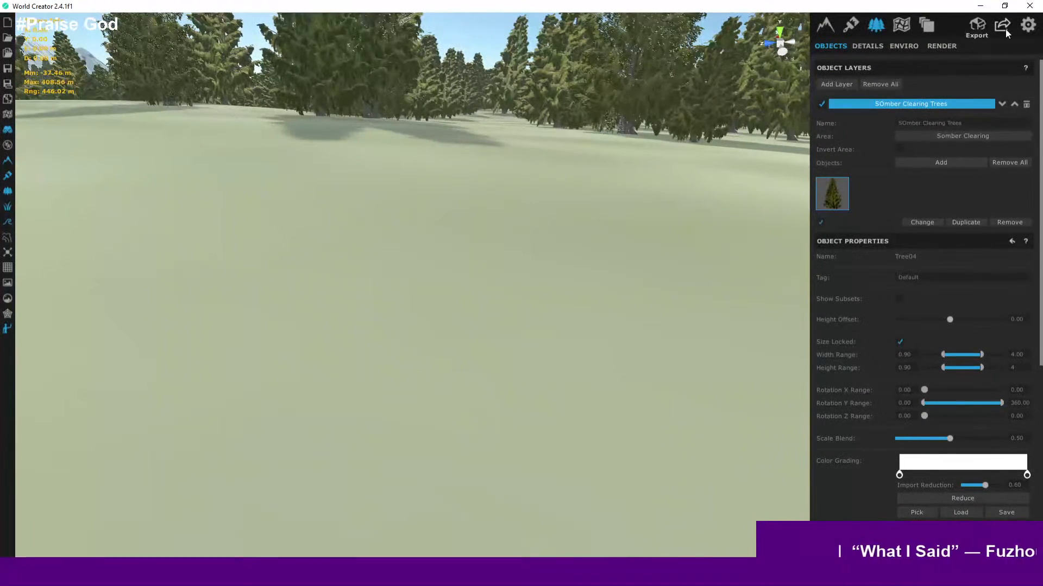
left_click(905, 45)
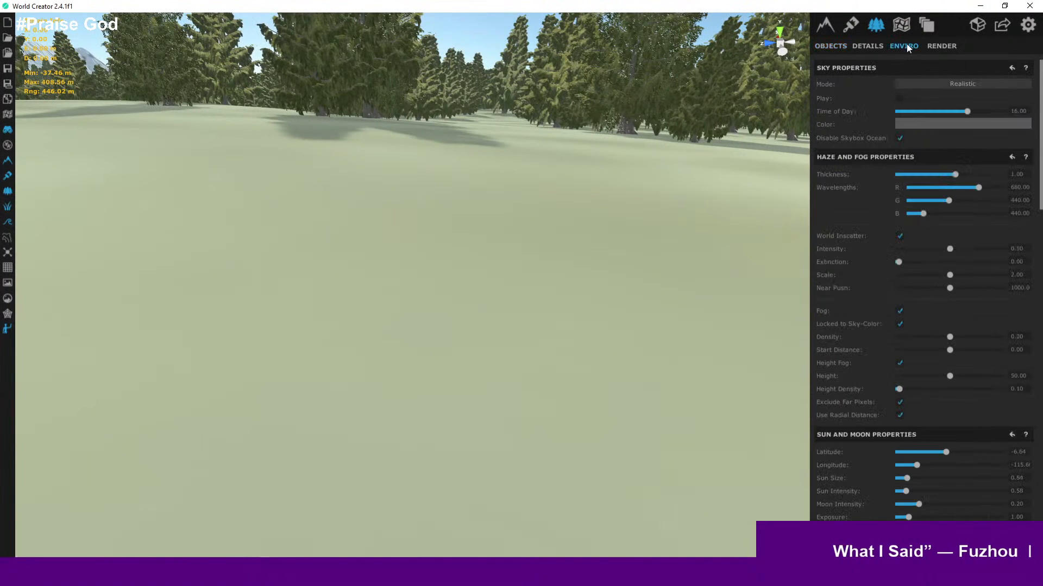
right_click_drag(556, 71, 518, 10)
left_click(947, 86)
left_click(950, 85)
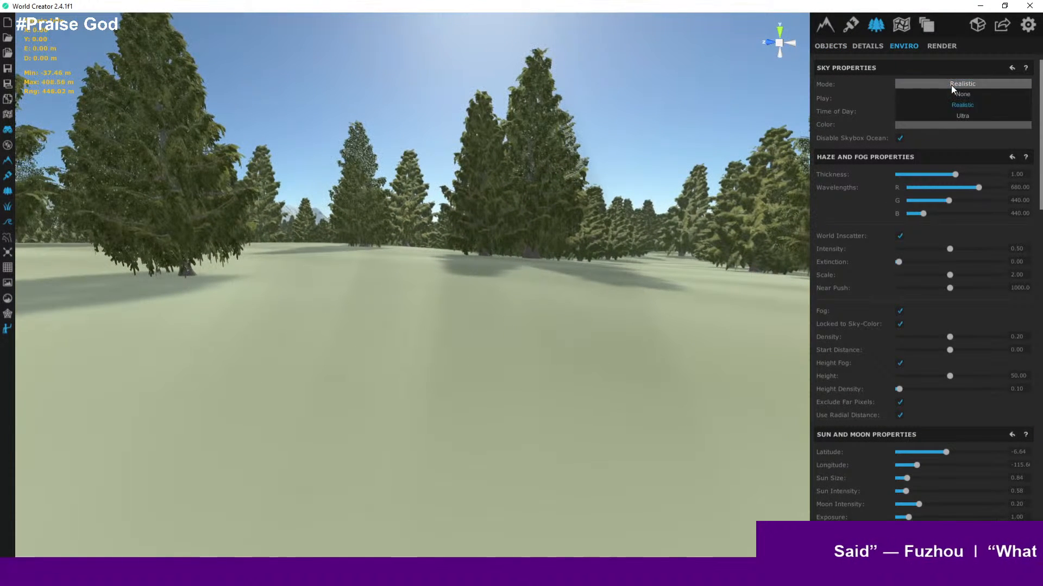
left_click(962, 116)
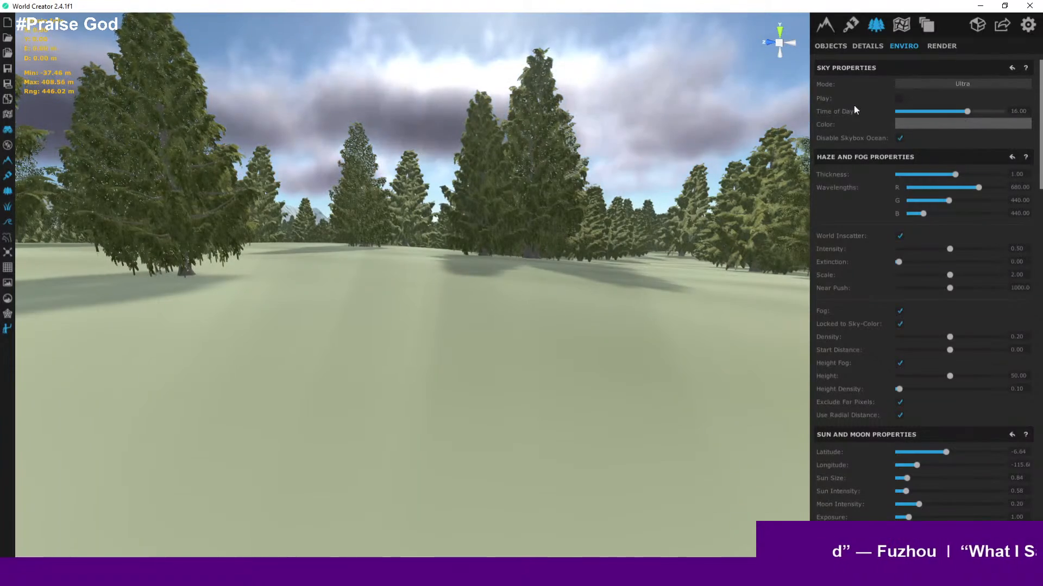
- Fly over the forest and along the island's coast to review the Ultra sky
right_click_drag(603, 173, 771, 168)
scroll(503, 255, "down", 6)
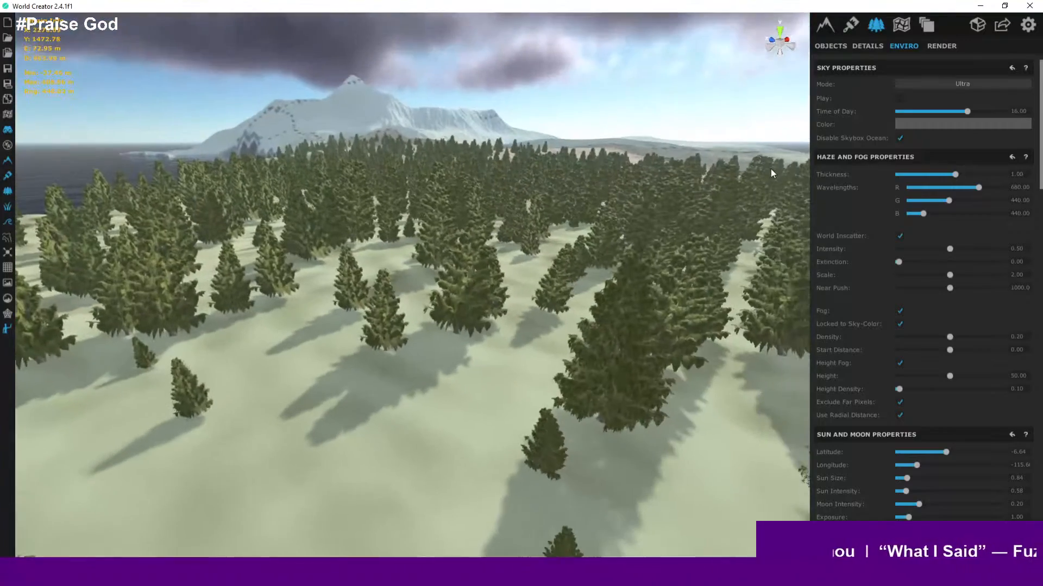
scroll(627, 215, "down", 6)
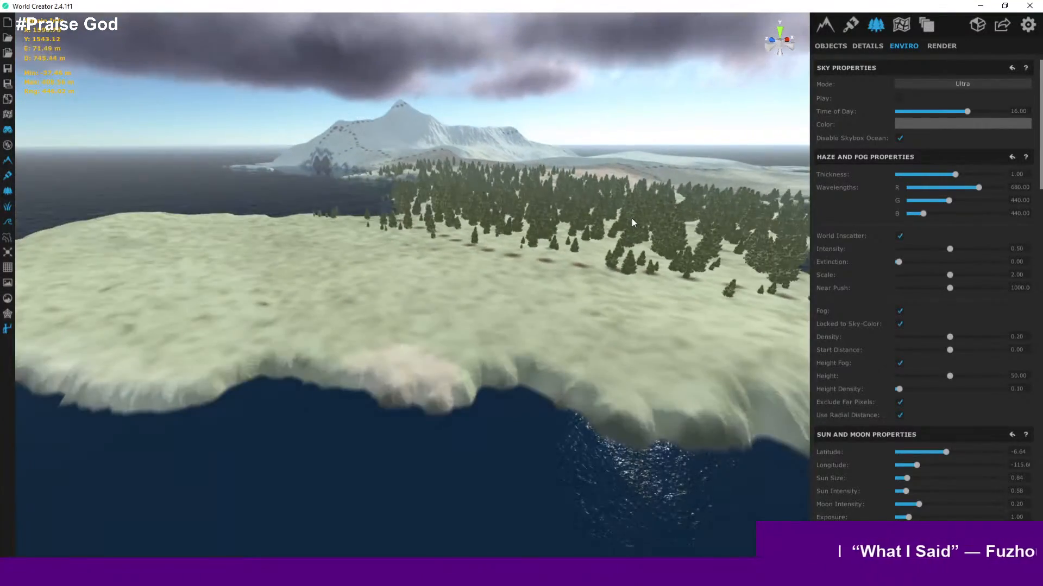
right_click_drag(631, 218, 102, 328)
scroll(340, 234, "up", 3)
scroll(433, 348, "down", 5)
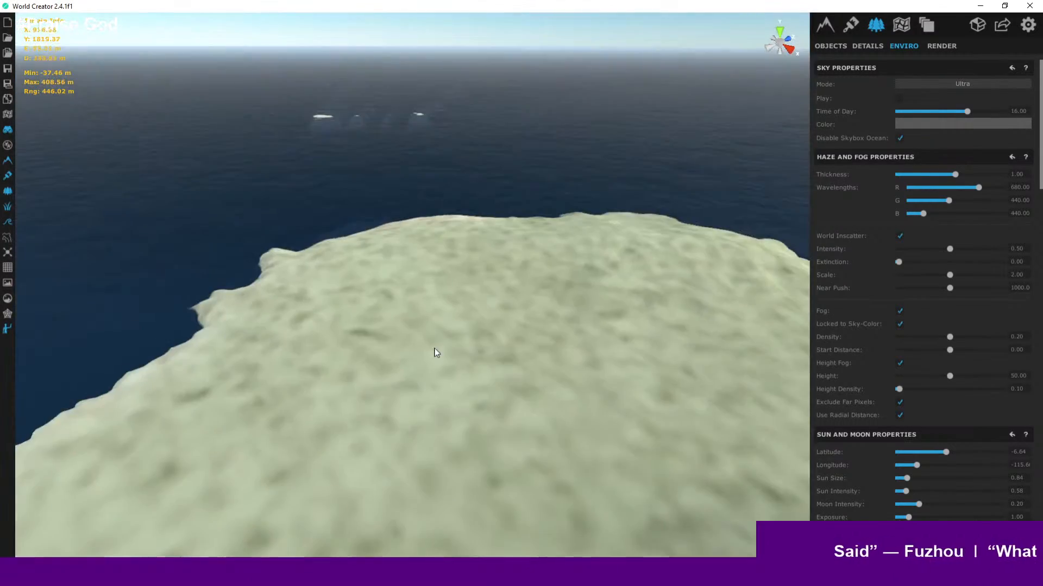
right_click_drag(557, 349, 485, 331)
scroll(412, 285, "up", 3)
right_click_drag(400, 283, 169, 292)
scroll(276, 278, "up", 5)
right_click_drag(318, 290, 482, 289)
scroll(434, 322, "down", 2)
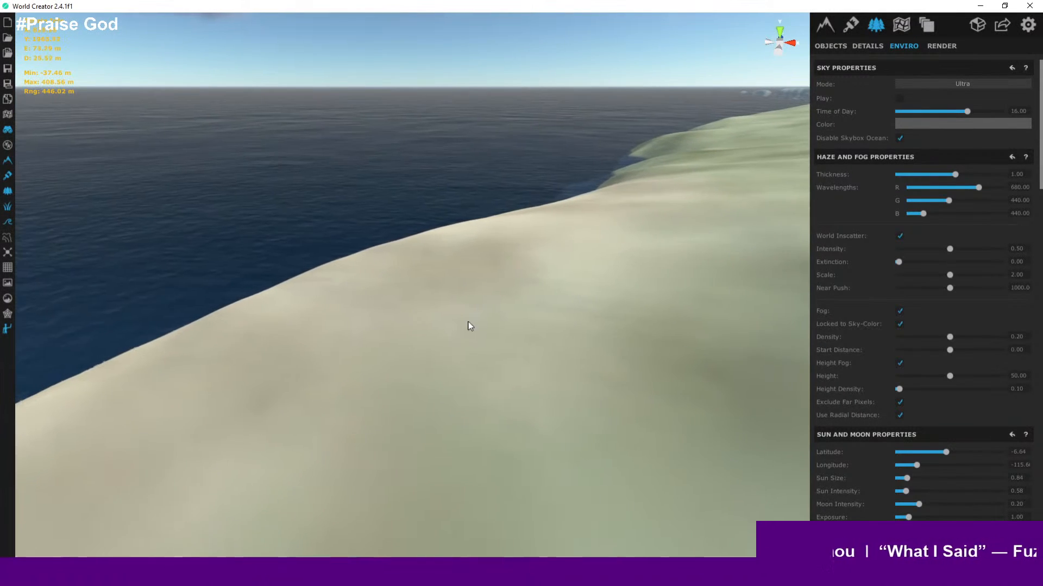
- Look around from the shoreline, dipping briefly underwater, to inspect the sky and ocean
left_click(485, 321)
right_click_drag(417, 334, 781, 250)
scroll(460, 324, "up", 3)
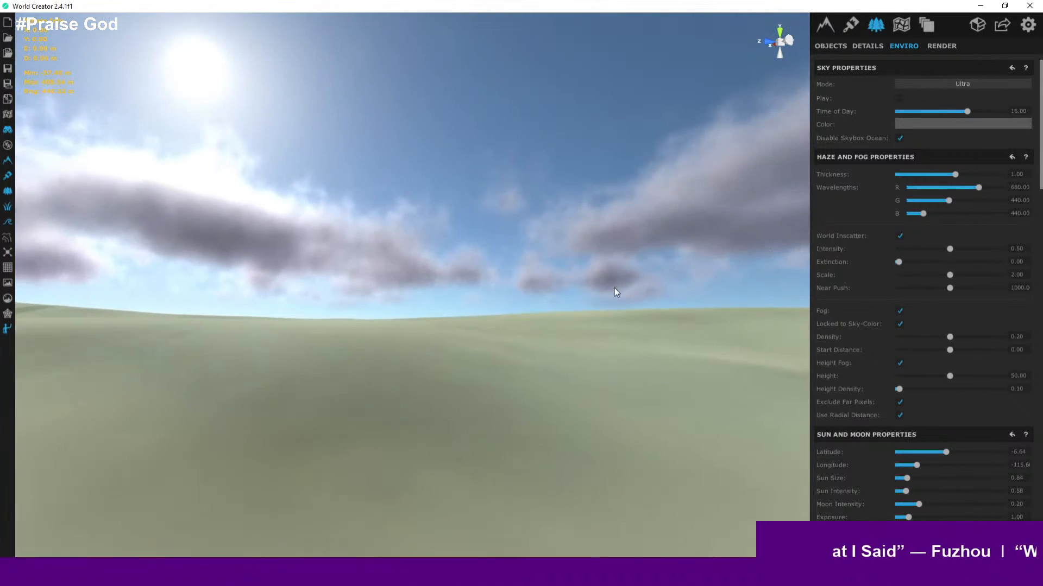
scroll(538, 285, "up", 3)
scroll(526, 286, "up", 3)
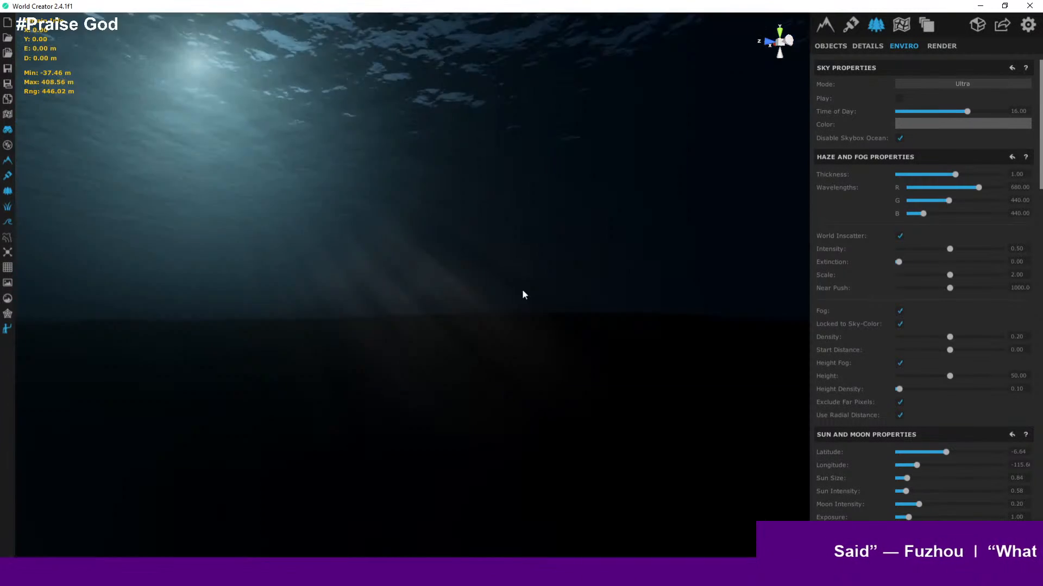
scroll(523, 289, "down", 5)
right_click_drag(522, 289, 427, 305)
mouse_move(639, 307)
right_mouse_down()
mouse_move(659, 312)
mouse_move(592, 305)
mouse_move(640, 308)
right_mouse_up()
scroll(919, 285, "down", 1)
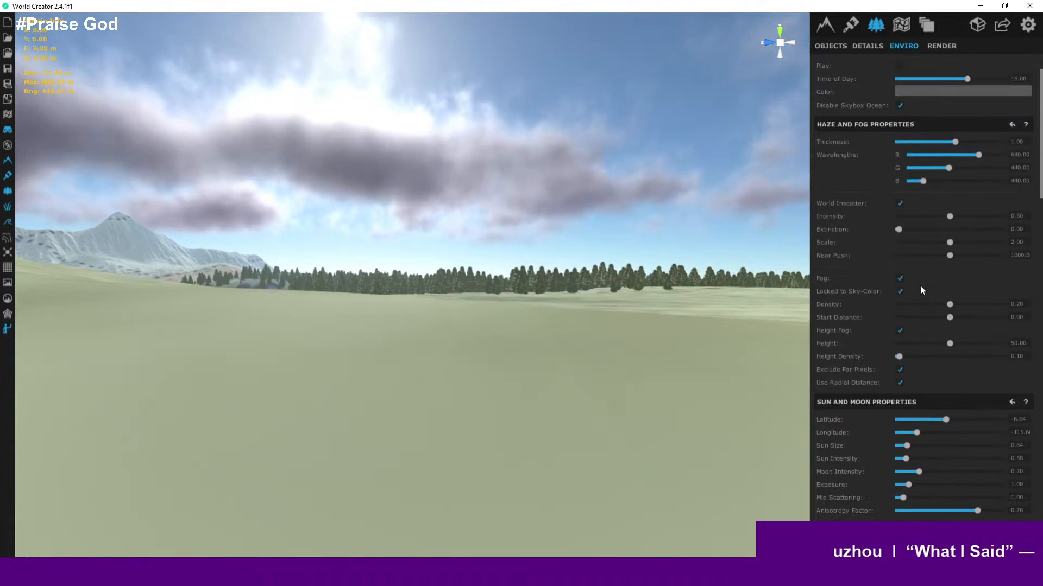
scroll(920, 285, "up", 1)
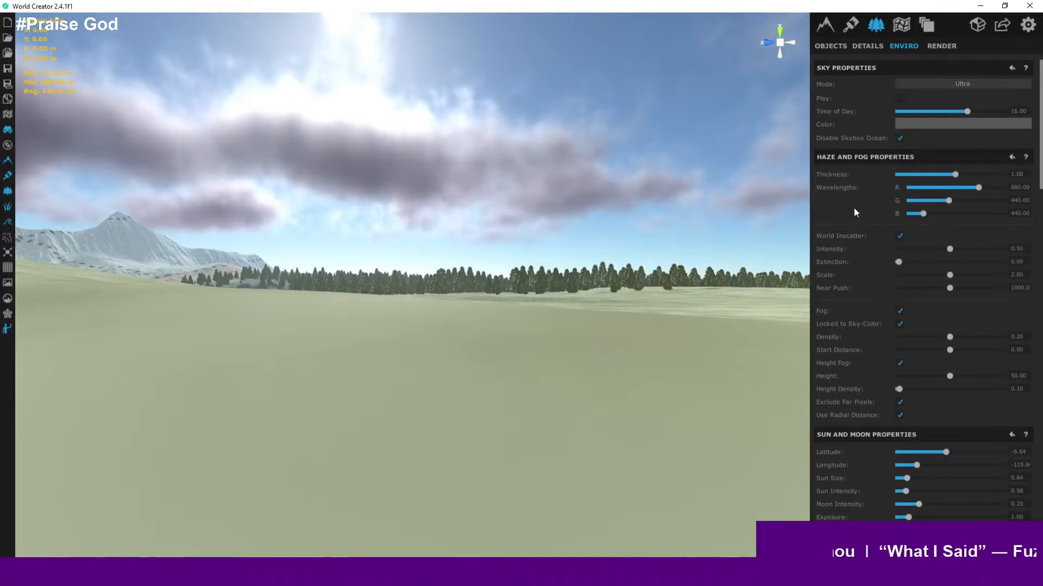
- Set the environment sky mode back to Realistic
left_click(935, 88)
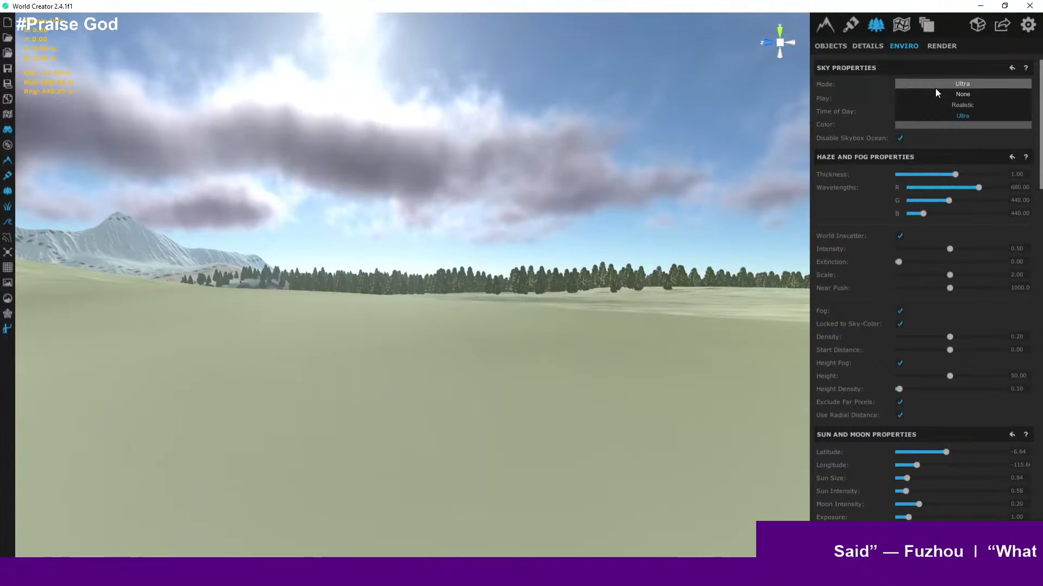
left_click(966, 106)
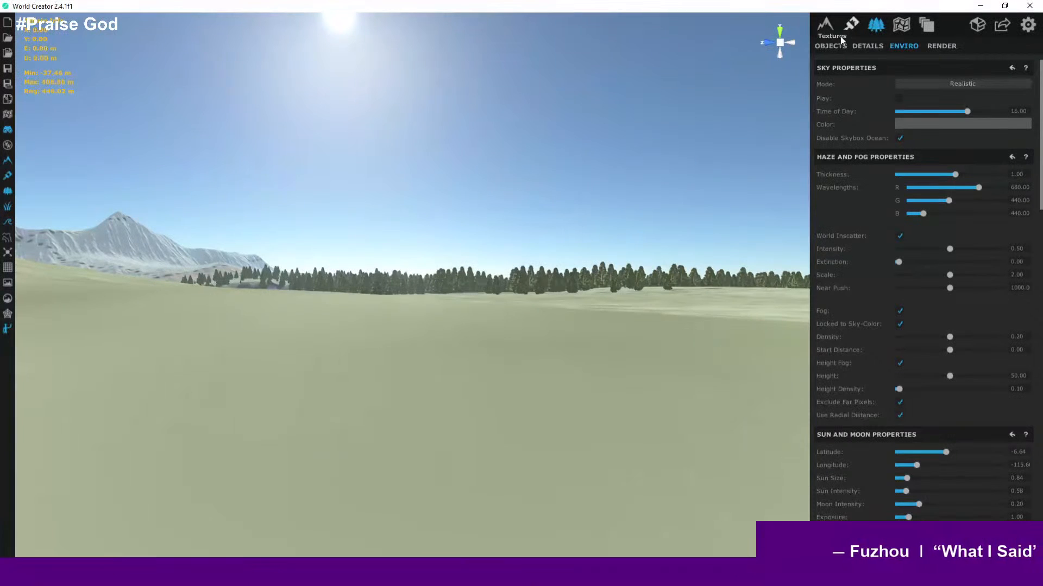
right_click_drag(598, 209, 618, 285)
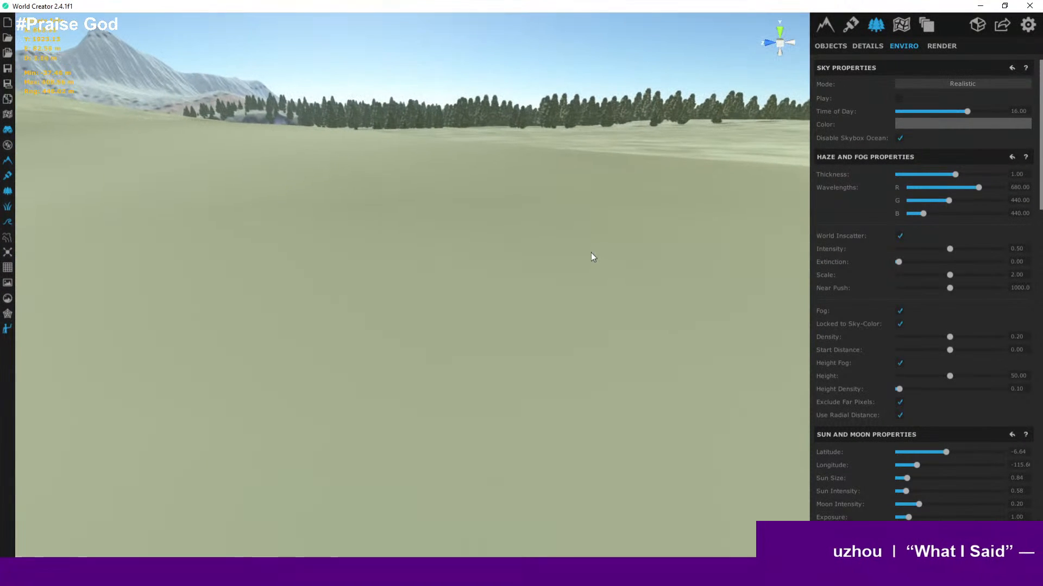
- Orbit and zoom around the island to review the forest under the Realistic sky
scroll(591, 252, "down", 10)
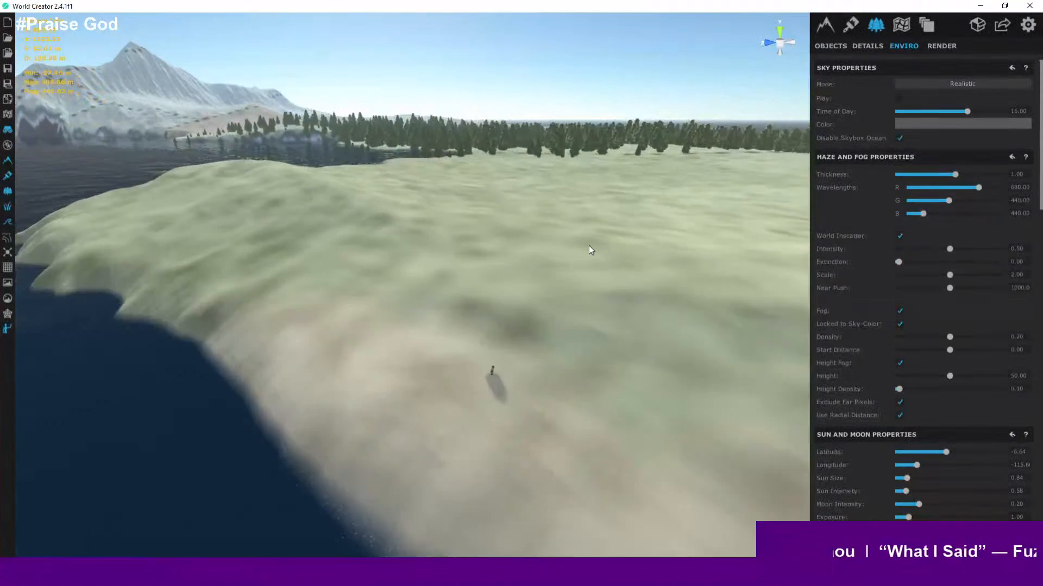
scroll(589, 245, "down", 3)
scroll(615, 251, "up", 2)
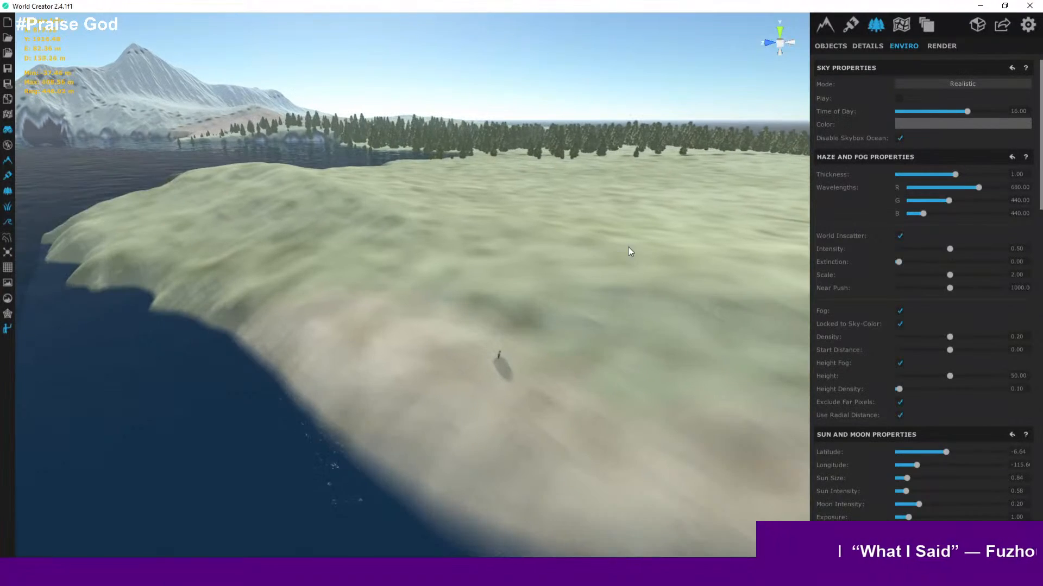
scroll(561, 315, "up", 3)
scroll(555, 272, "down", 6)
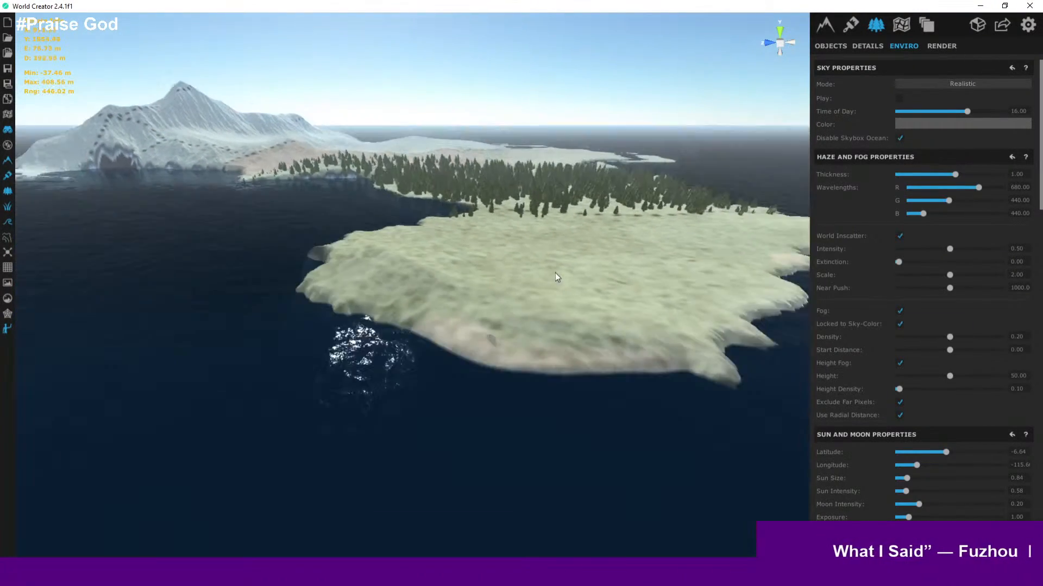
scroll(555, 273, "up", 5)
scroll(575, 279, "up", 3)
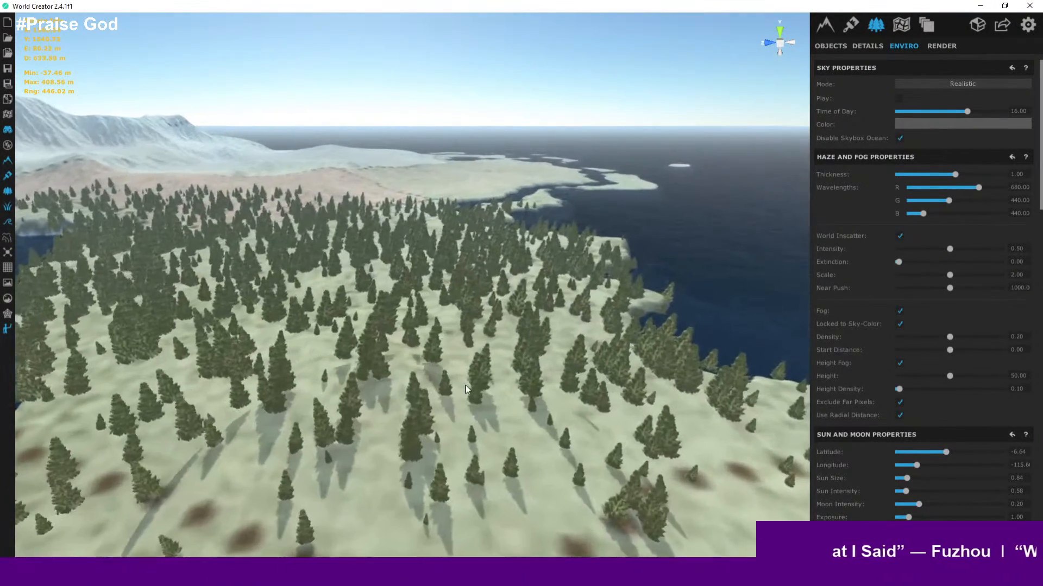
scroll(483, 373, "down", 4)
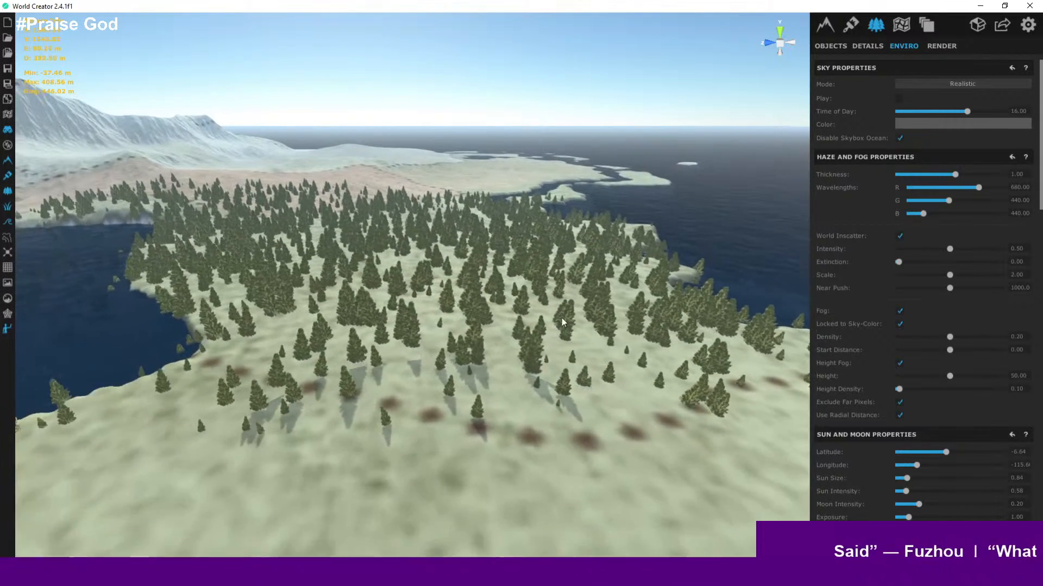
scroll(562, 321, "down", 5)
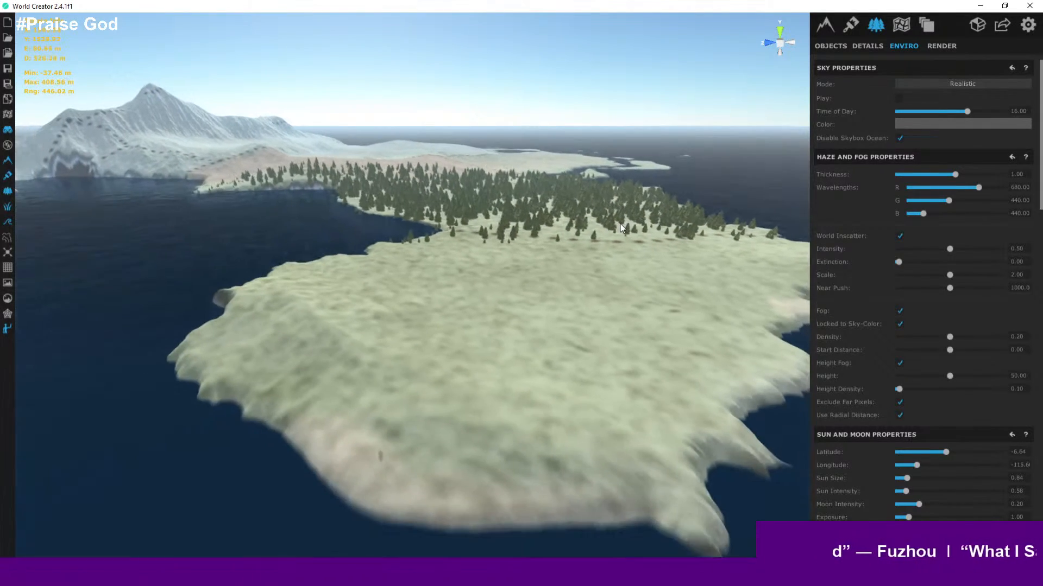
scroll(522, 270, "up", 3)
scroll(521, 270, "up", 2)
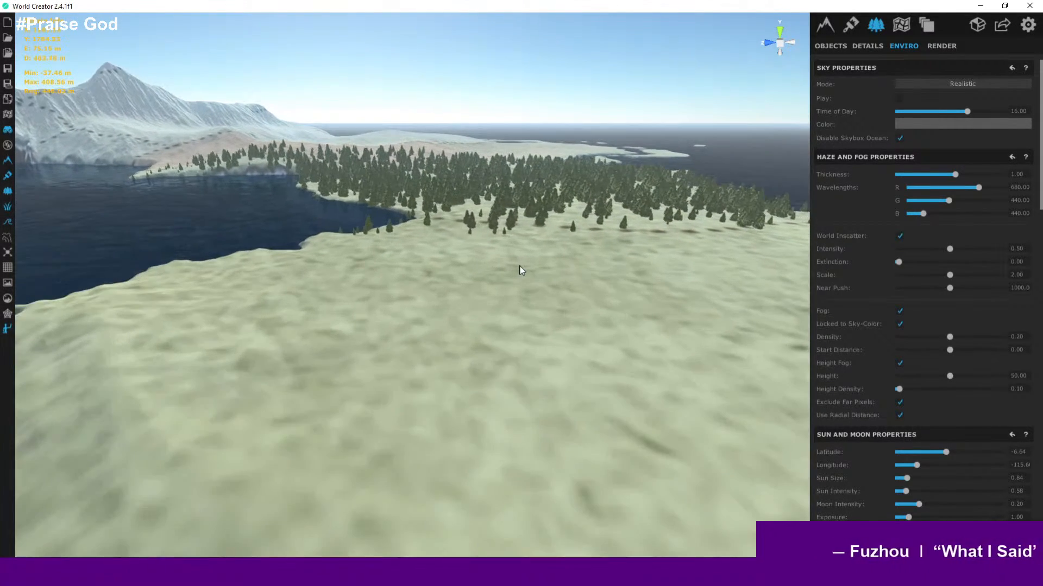
scroll(526, 268, "down", 1)
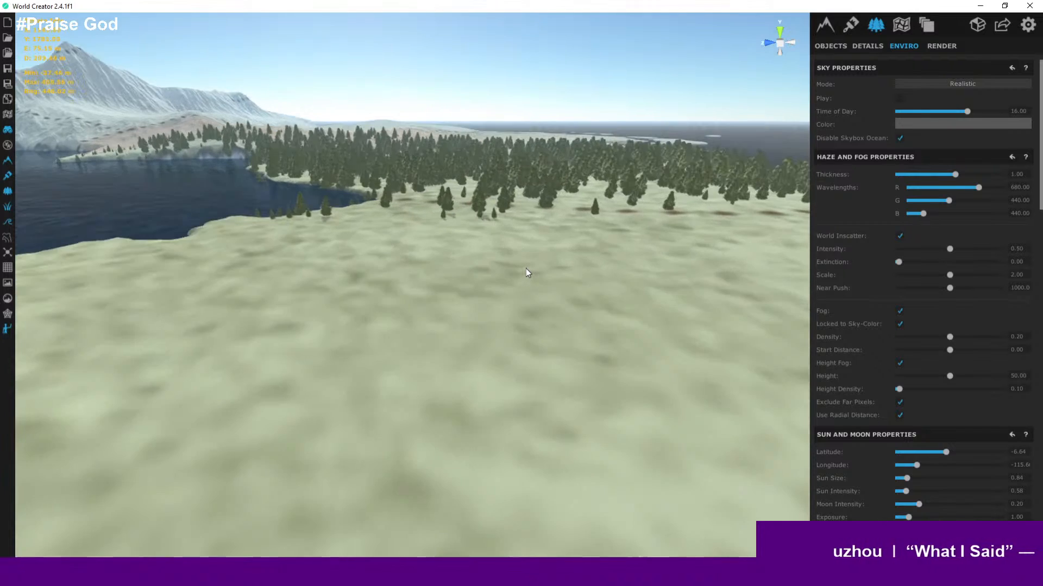
scroll(526, 268, "down", 5)
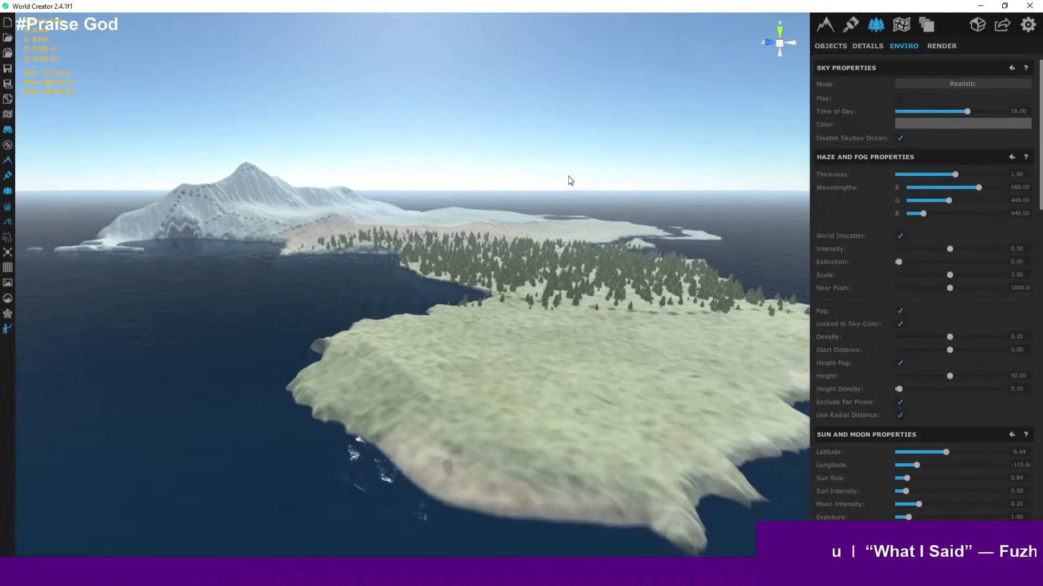
right_click_drag(568, 176, 566, 146)
scroll(552, 201, "up", 8)
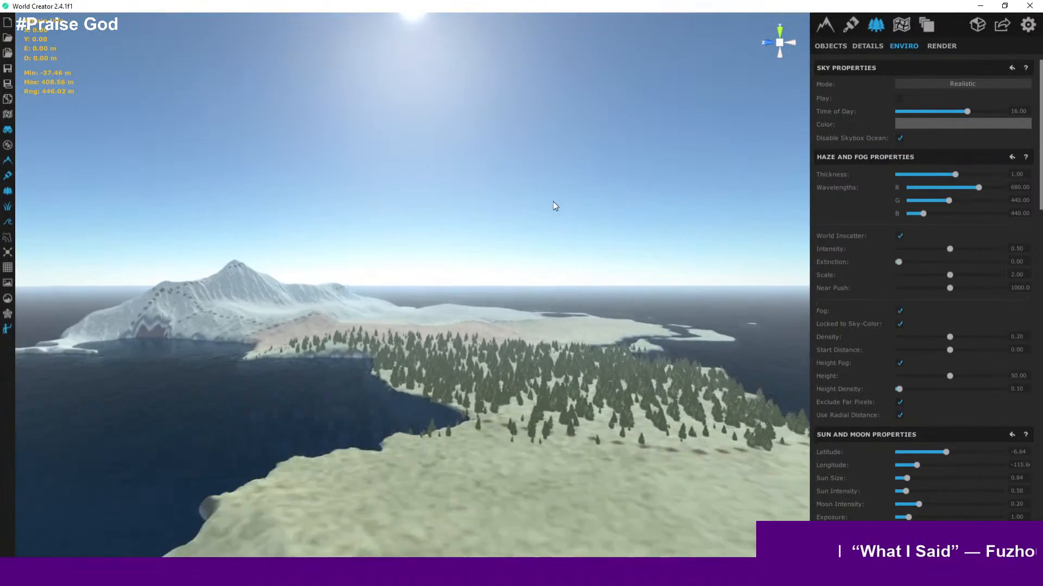
right_click_drag(567, 326, 507, 422)
scroll(539, 365, "up", 6)
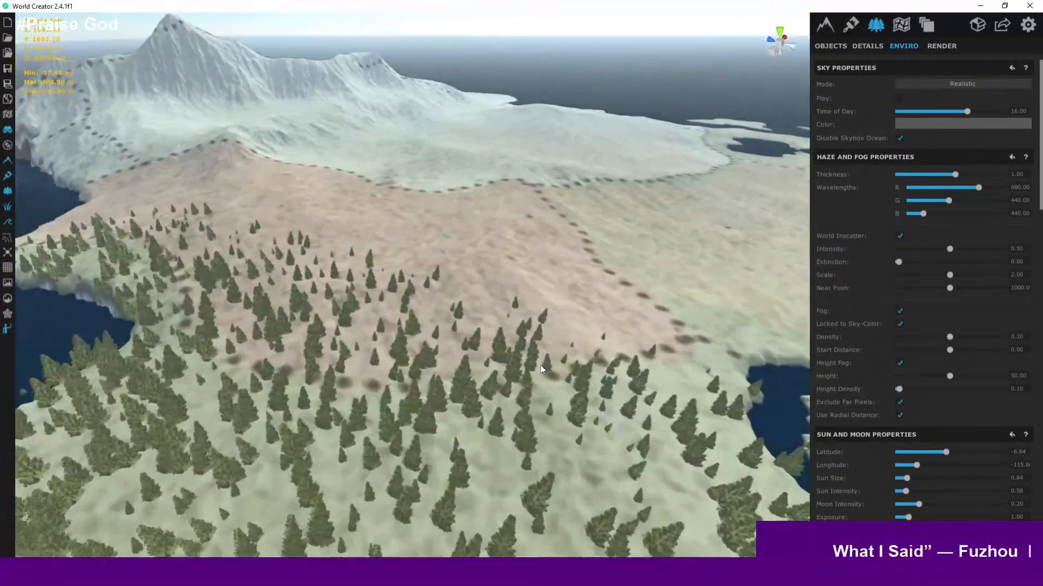
right_click_drag(588, 347, 473, 296)
- Walk across the clearing's slope toward the mountain to inspect the tree placement
key("w")
key("d")
key("w")
scroll(883, 207, "down", 7)
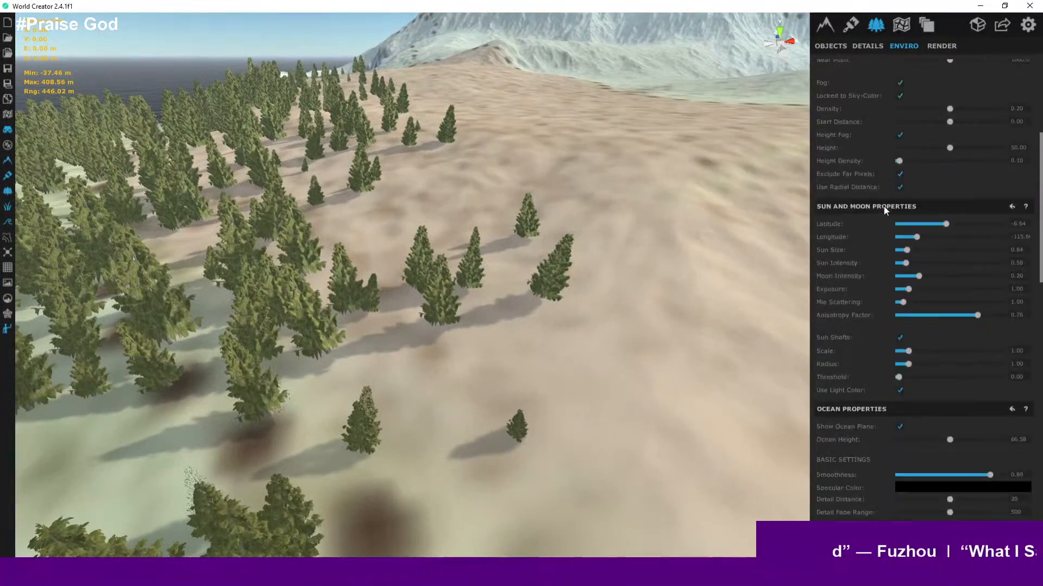
- Browse the environment settings, then return to the tree layer's object distribution properties
scroll(883, 207, "up", 3)
left_click(830, 28)
left_click(878, 29)
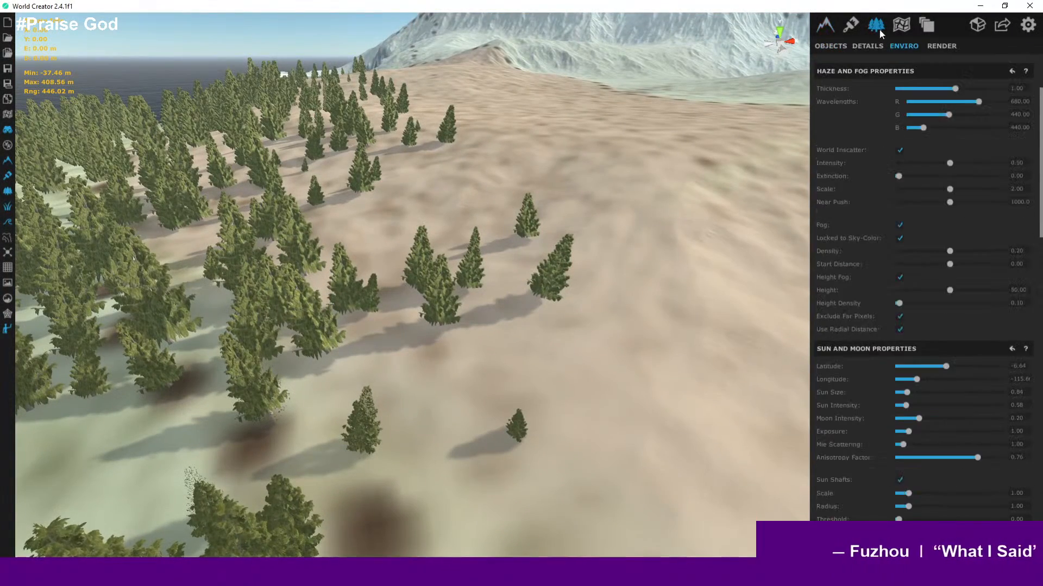
scroll(911, 250, "down", 12)
scroll(911, 251, "down", 14)
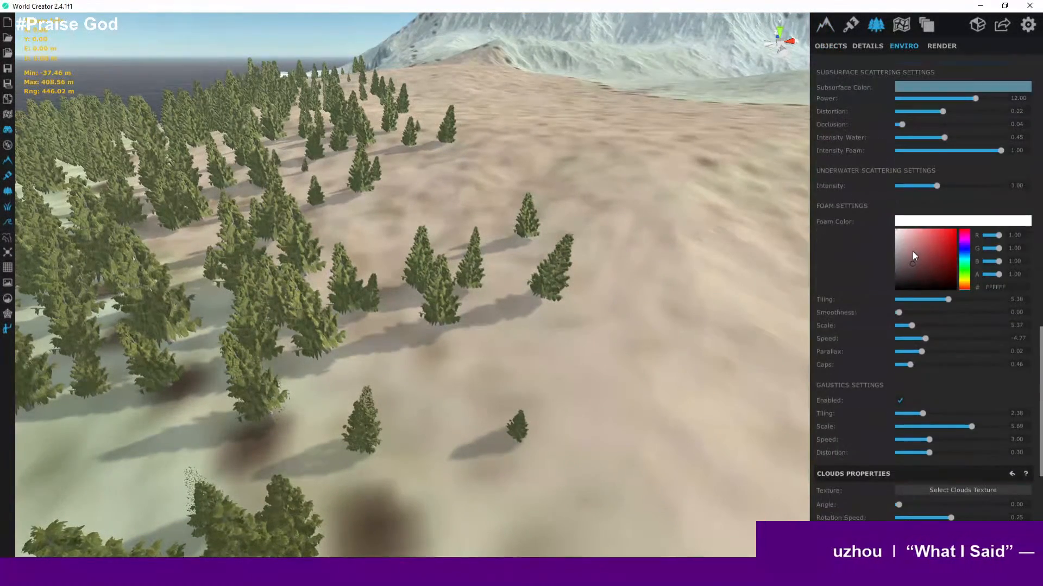
scroll(912, 252, "up", 20)
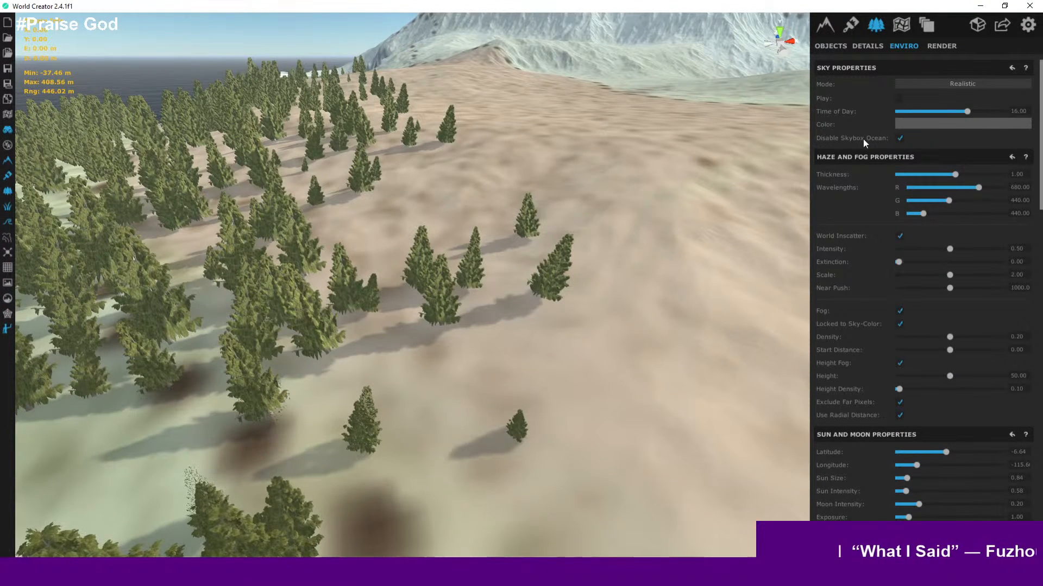
left_click(831, 46)
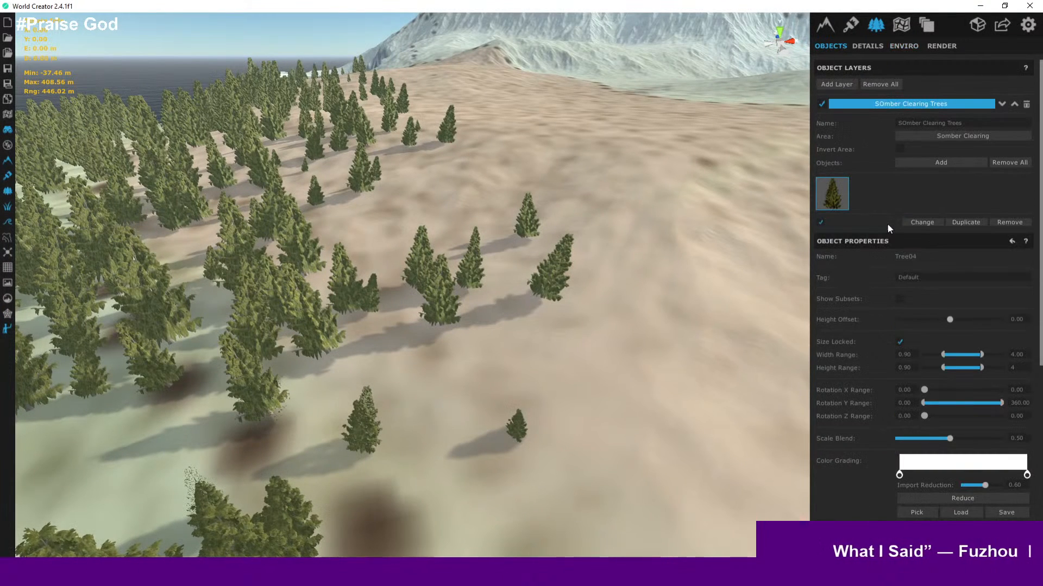
scroll(888, 227, "down", 2)
scroll(888, 228, "down", 5)
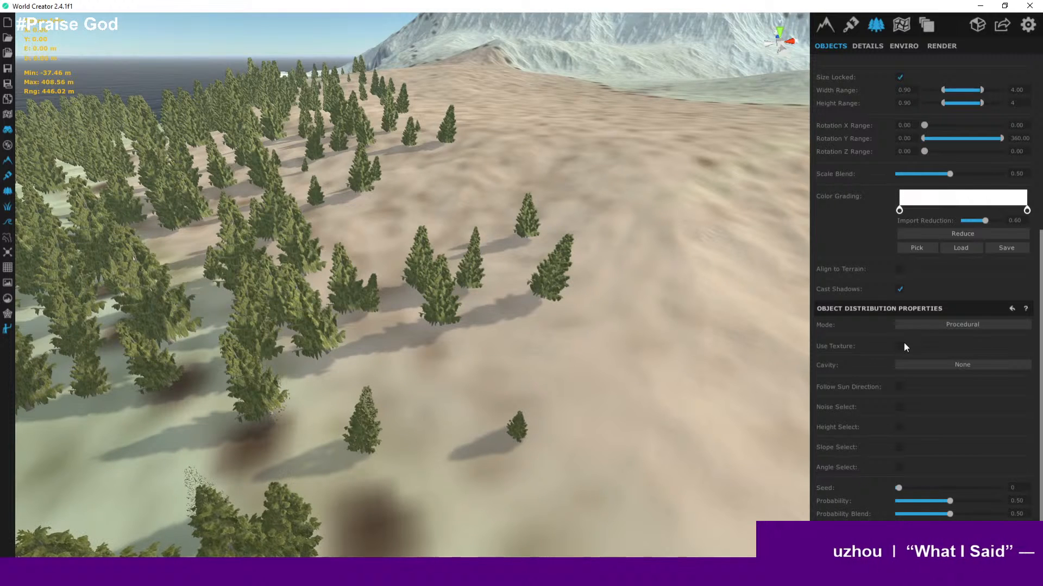
- Fly over the lake peninsula and down onto the clearing to inspect individual trees and the walking character up close
scroll(904, 346, "up", 2)
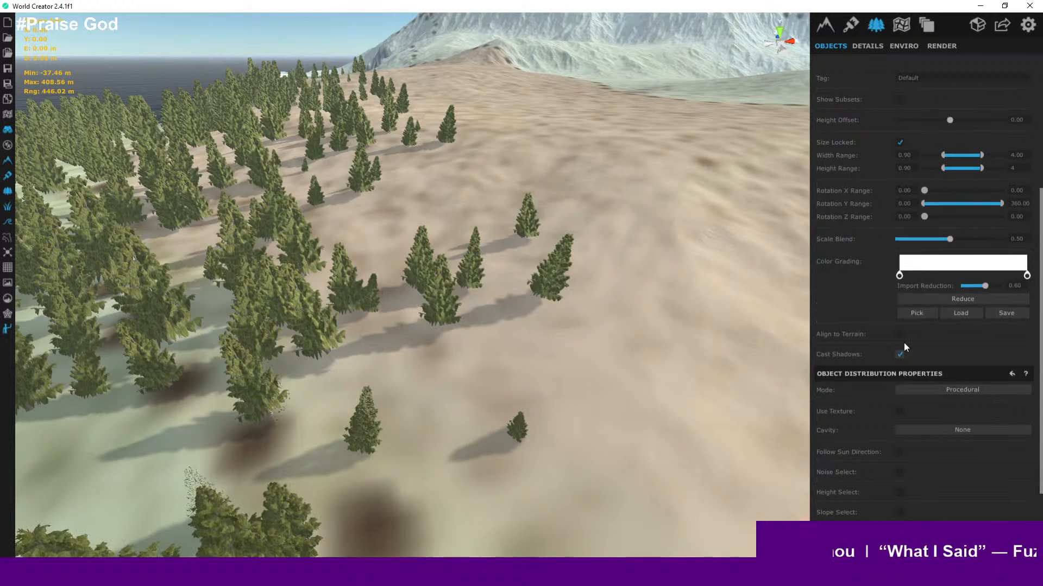
scroll(904, 343, "down", 2)
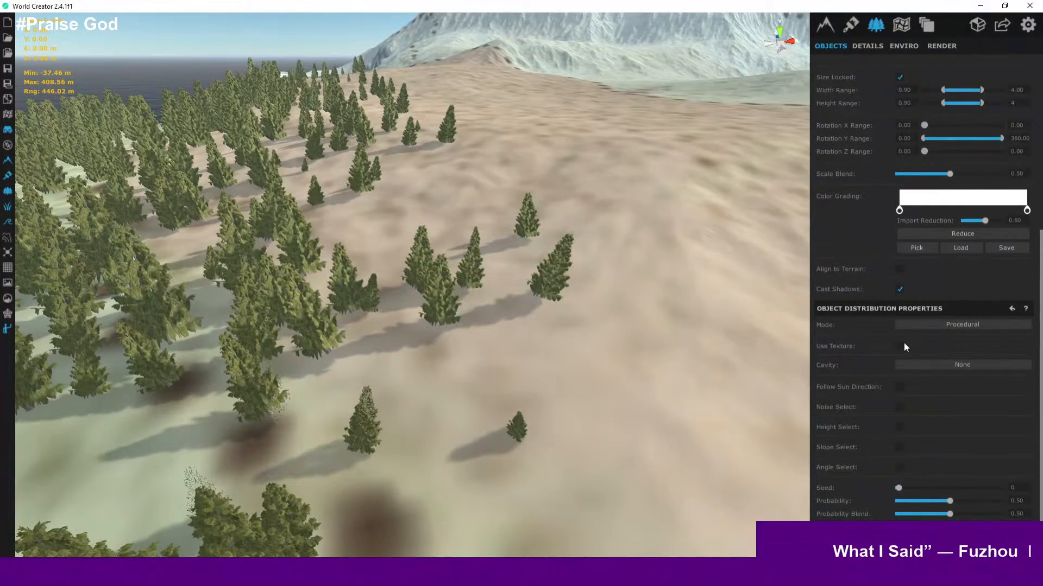
scroll(356, 159, "down", 8)
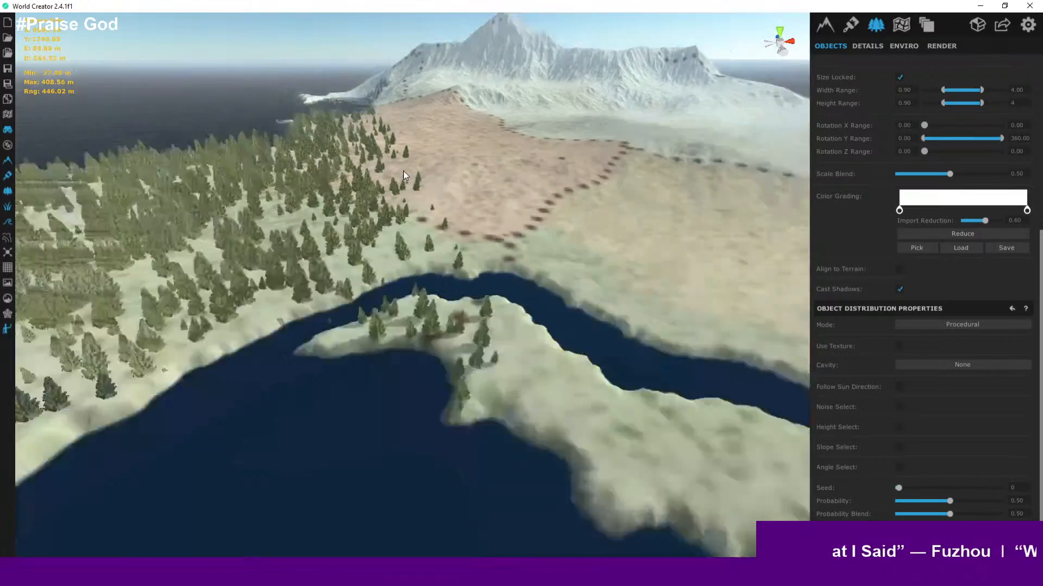
scroll(482, 196, "up", 10)
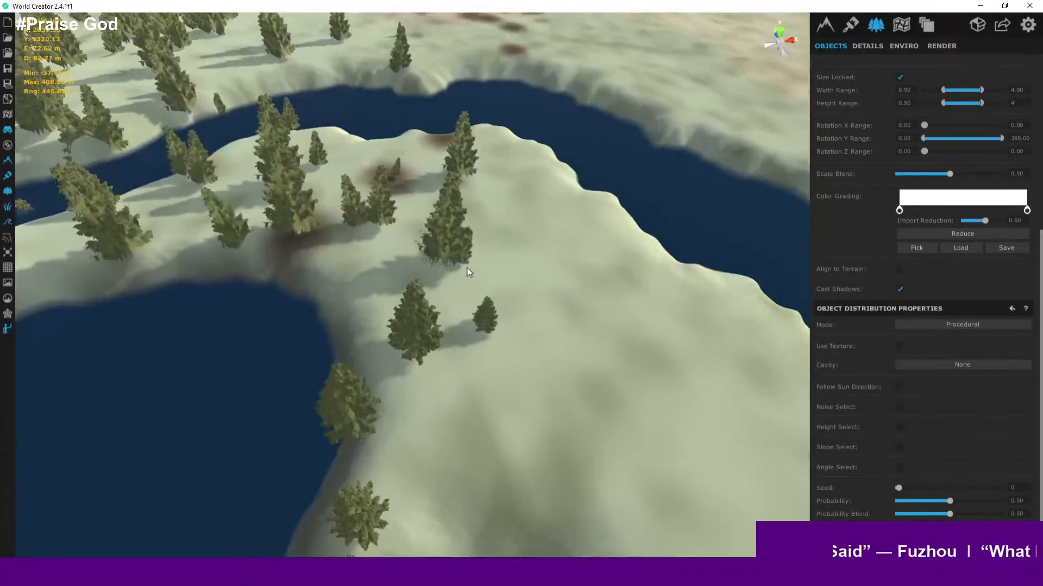
scroll(469, 272, "up", 4)
right_click_drag(409, 240, 400, 160)
key("a")
scroll(400, 159, "down", 5)
scroll(503, 311, "up", 4)
scroll(503, 311, "down", 4)
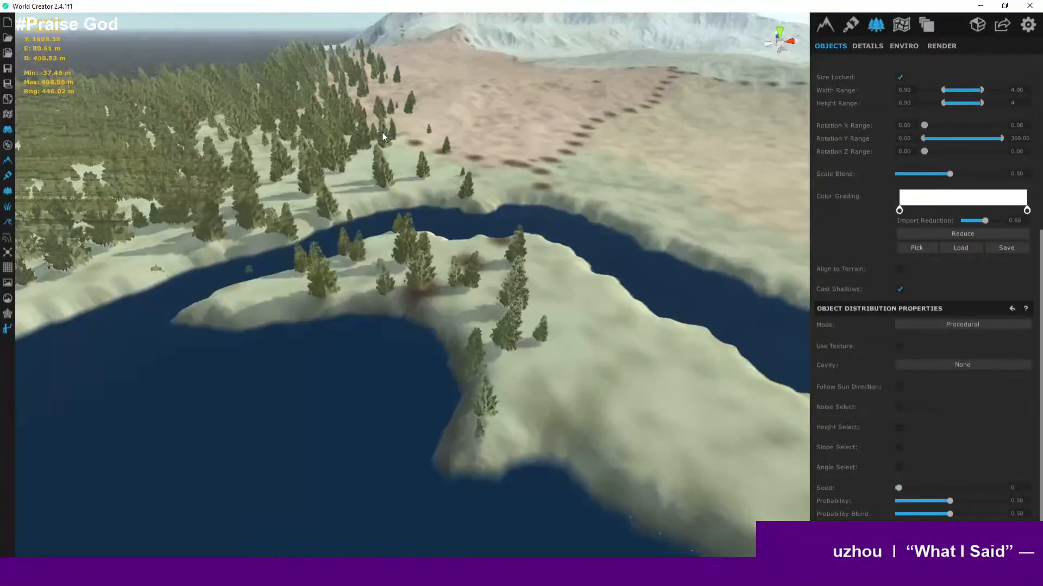
right_click_drag(249, 268, 335, 157)
scroll(379, 296, "up", 3)
middle_click_drag(335, 158, 370, 285)
scroll(379, 296, "down", 4)
scroll(379, 317, "up", 2)
scroll(371, 285, "up", 8)
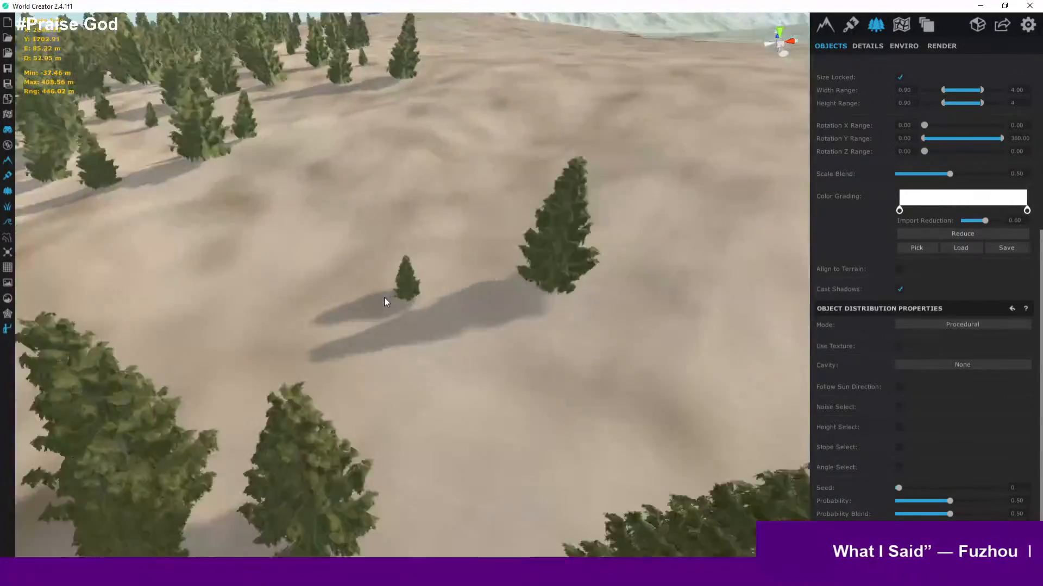
scroll(386, 300, "up", 3)
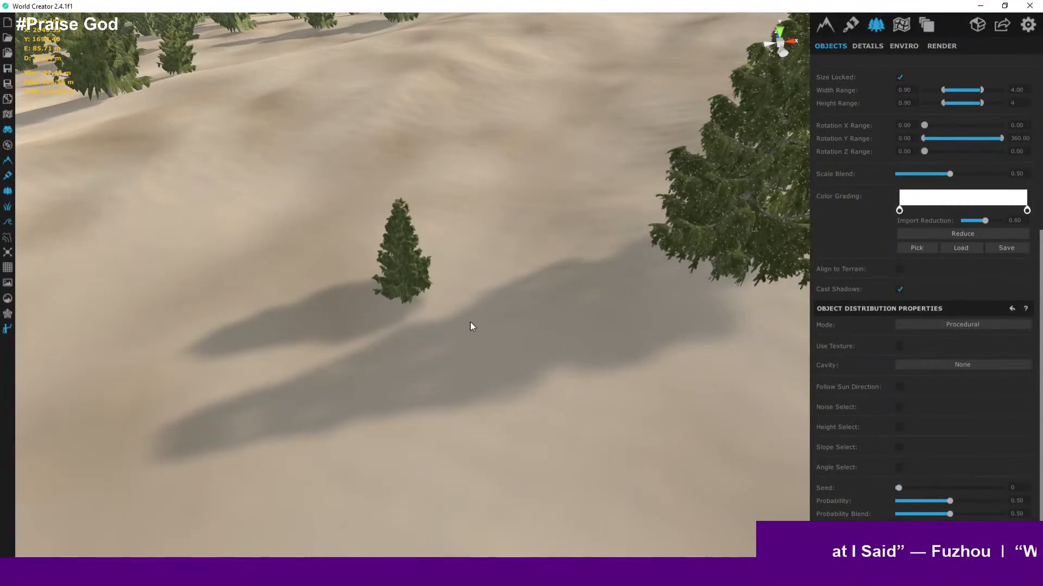
scroll(470, 322, "up", 10)
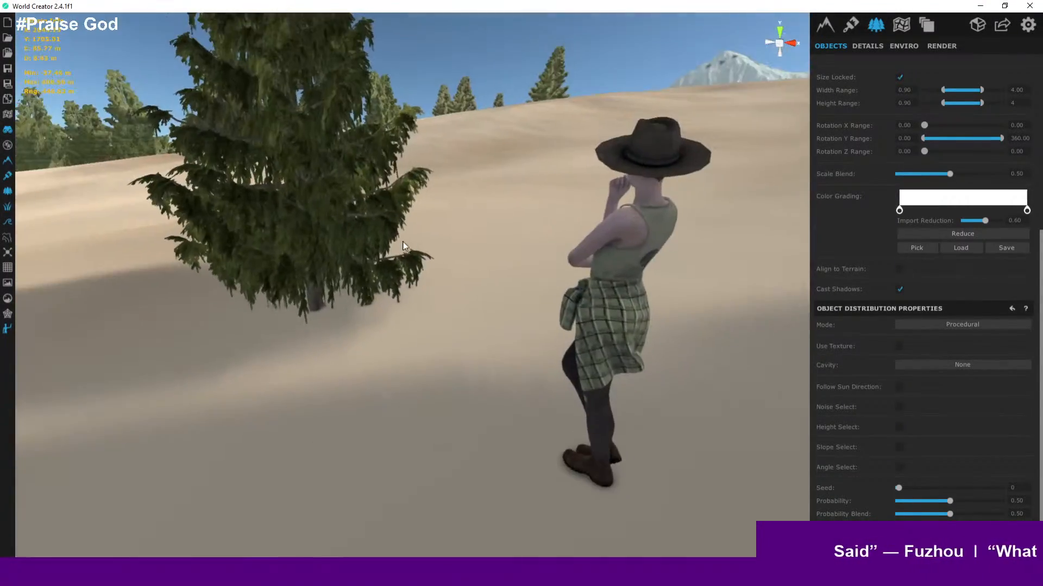
- Zoom out to review how the forest is distributed across the whole island
right_click_drag(403, 242, 515, 306)
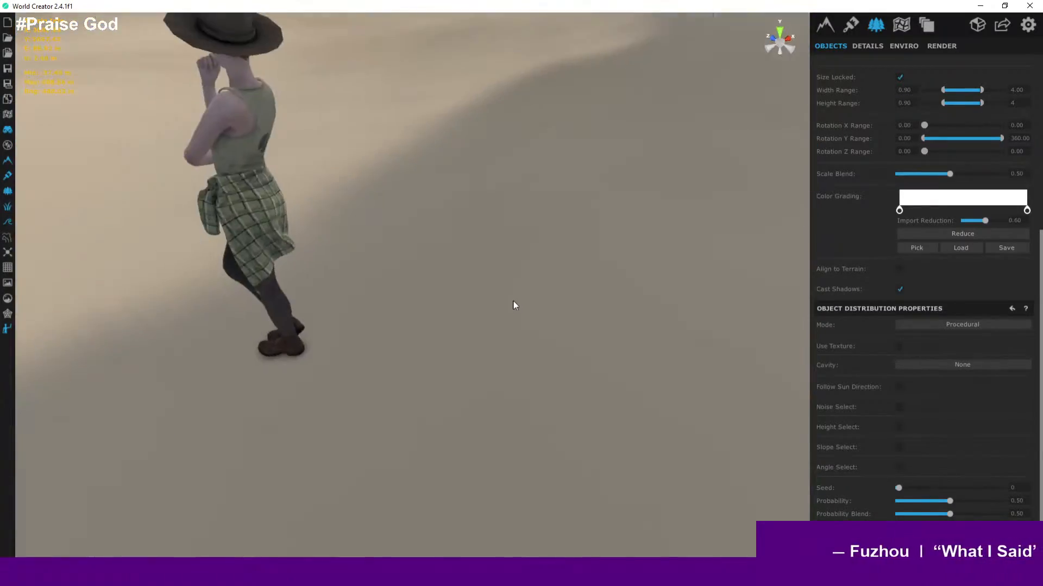
scroll(514, 305, "down", 15)
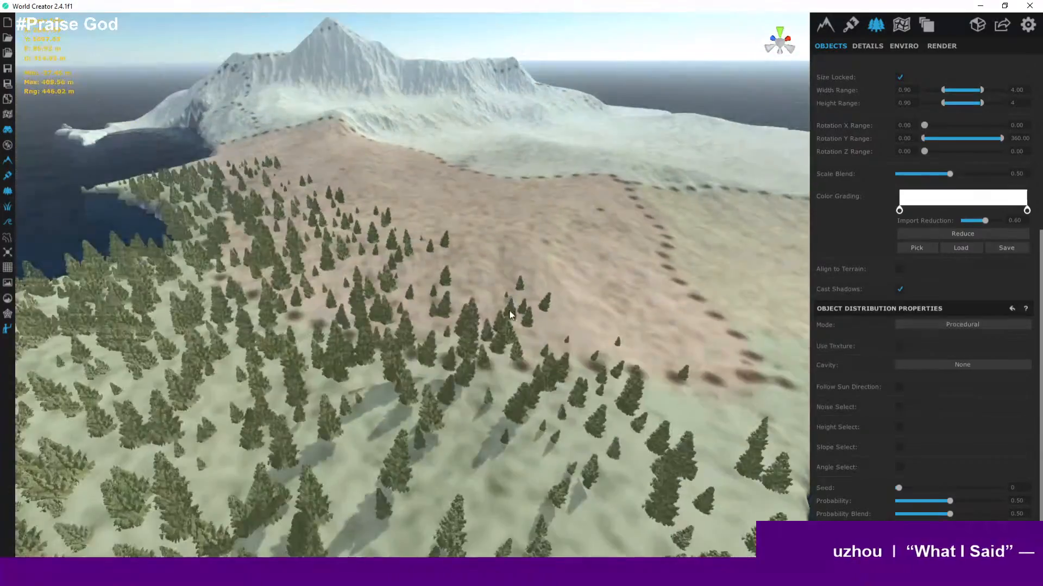
scroll(510, 313, "down", 8)
scroll(538, 252, "up", 4)
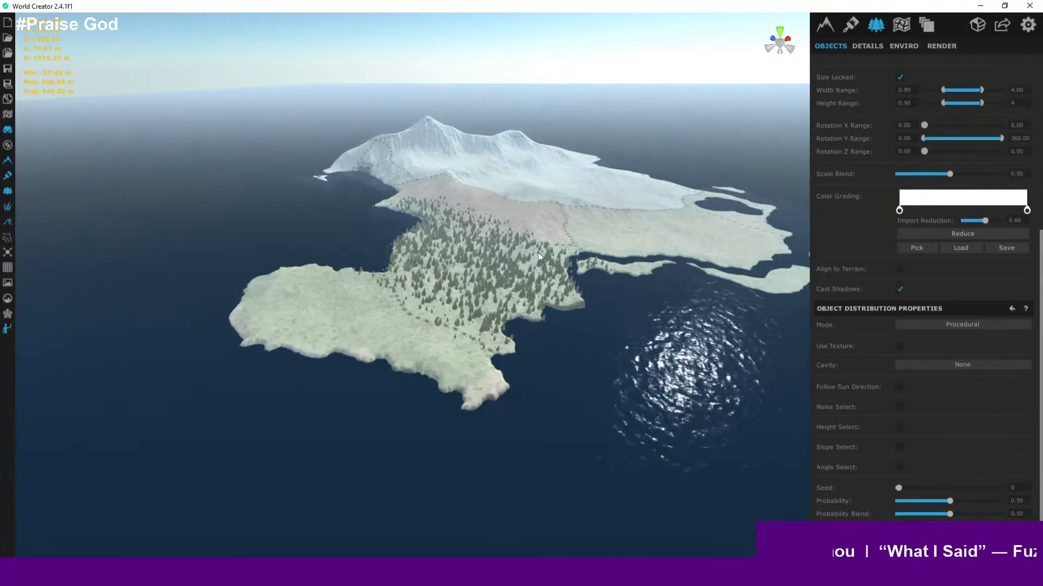
scroll(515, 285, "down", 3)
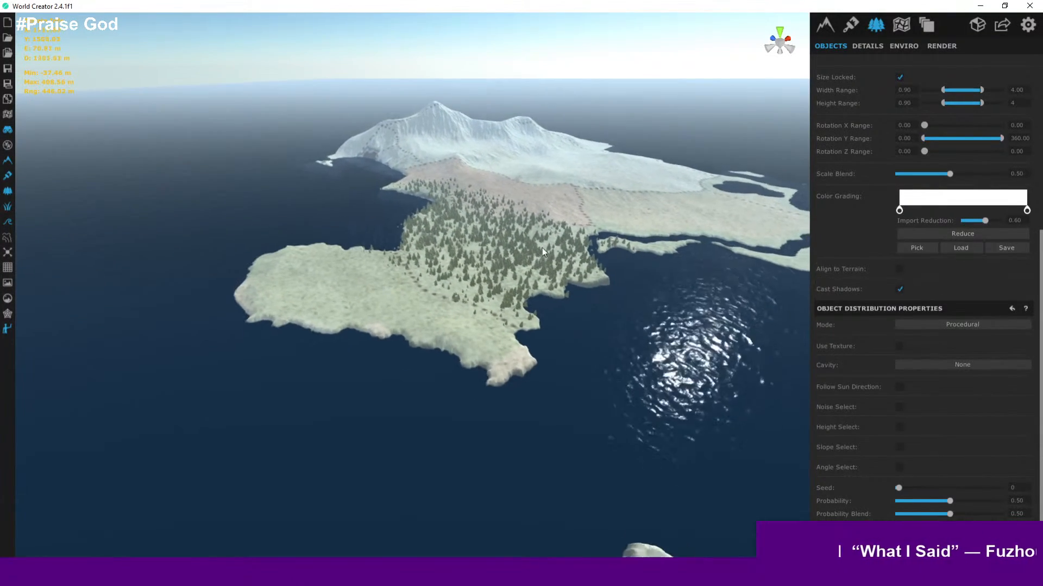
scroll(510, 258, "up", 3)
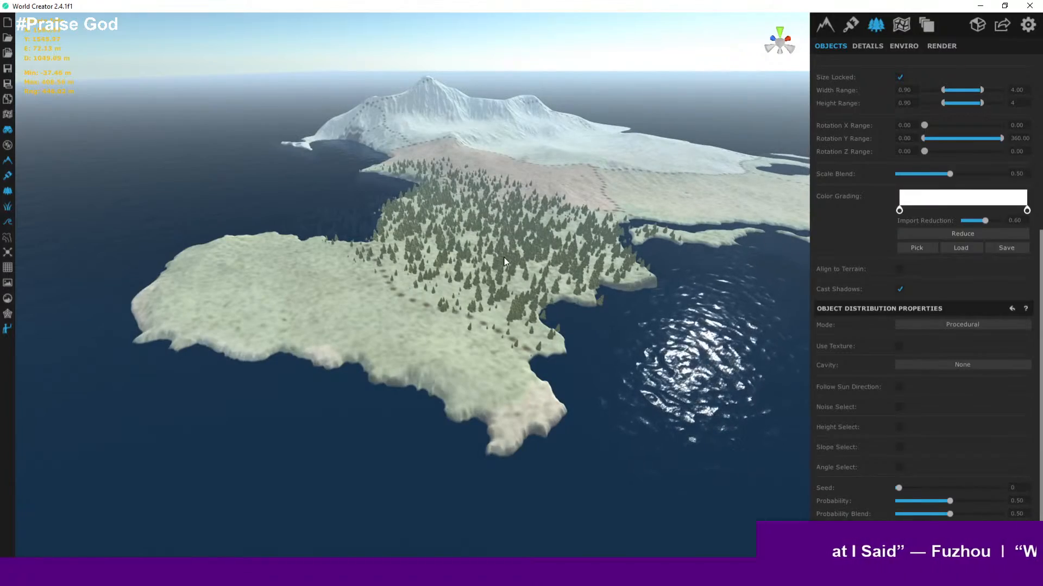
scroll(504, 260, "up", 5)
scroll(504, 265, "up", 5)
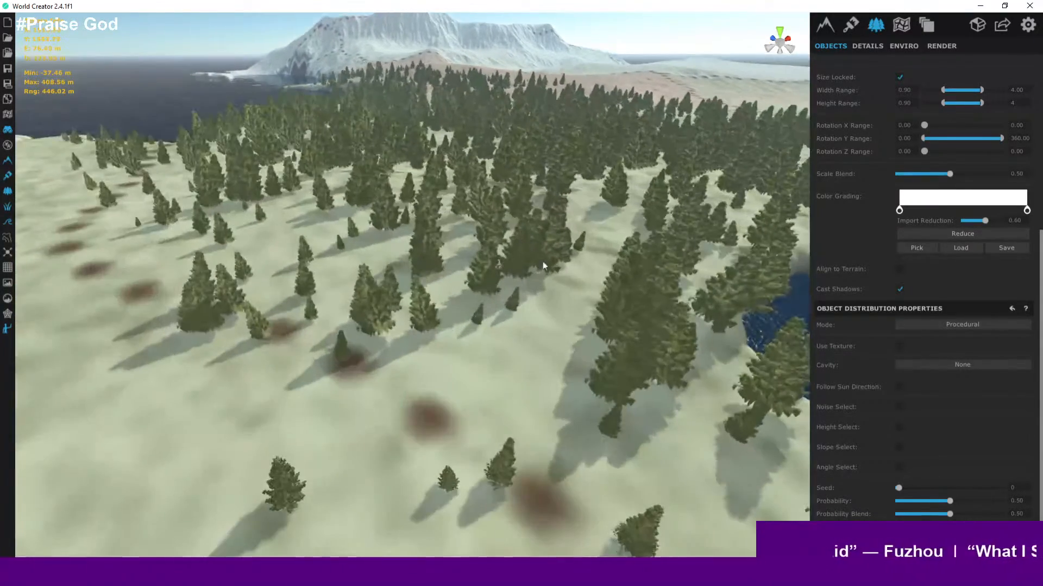
middle_click_drag(545, 266, 536, 222)
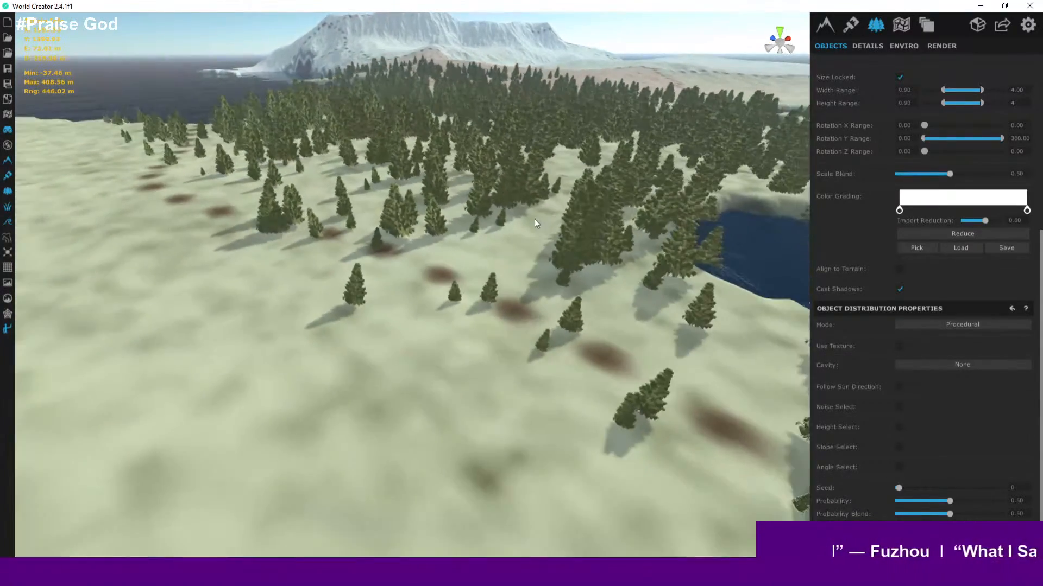
- Switch the tree layer's object distribution mode to Manual and select a single tree near the clearing's edge
left_click(931, 324)
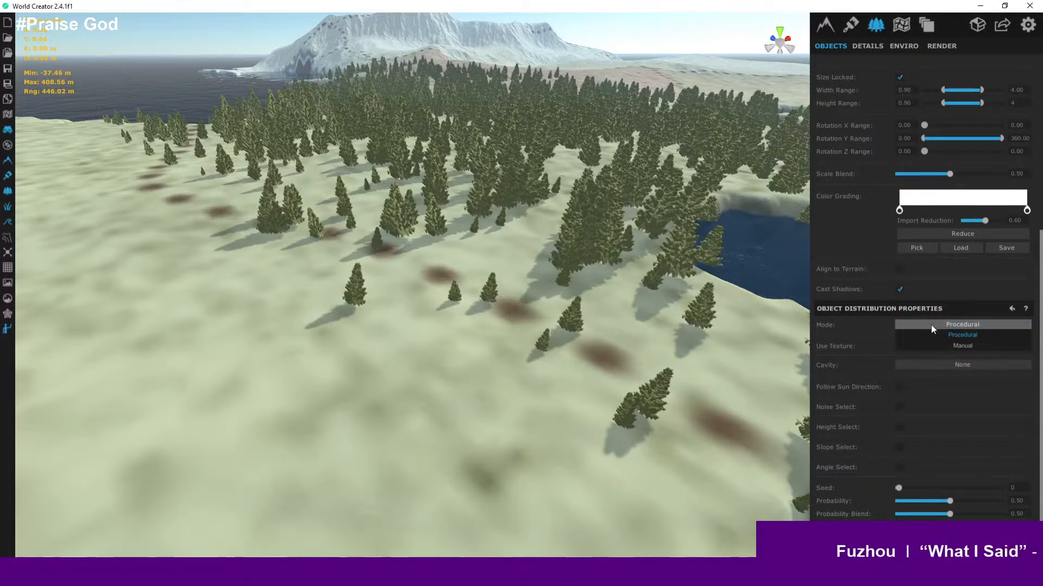
left_click(958, 346)
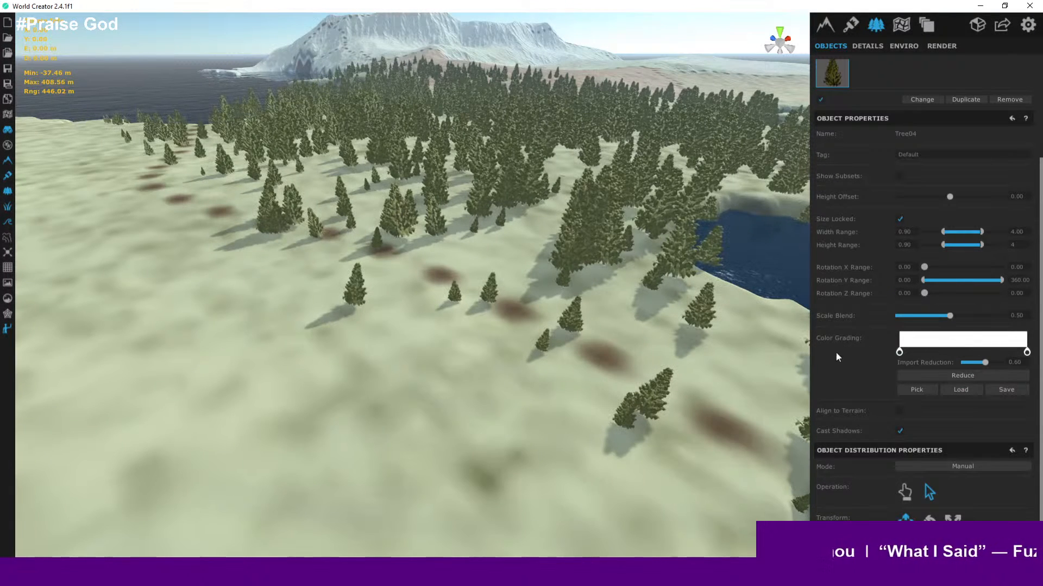
right_click_drag(599, 271, 615, 295)
scroll(654, 285, "down", 4)
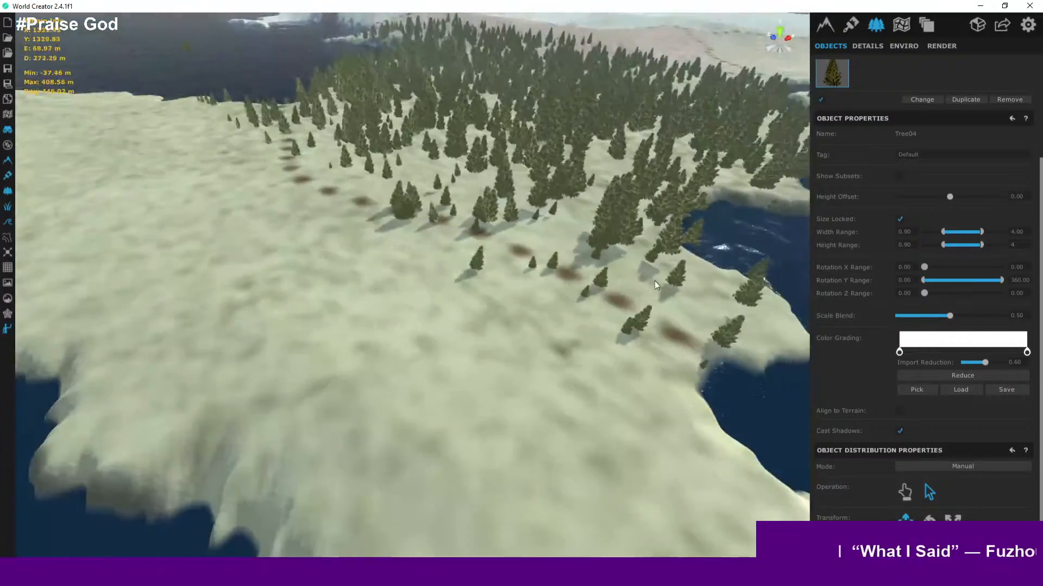
middle_click_drag(654, 285, 504, 375)
scroll(585, 292, "down", 3)
middle_click_drag(585, 292, 326, 429)
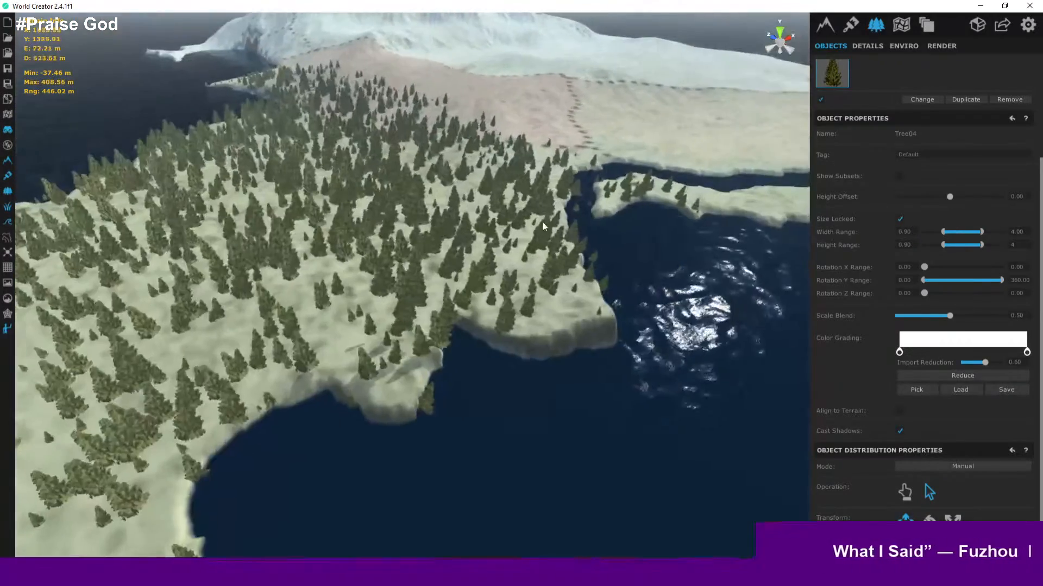
middle_click_drag(543, 223, 474, 382)
scroll(581, 244, "up", 5)
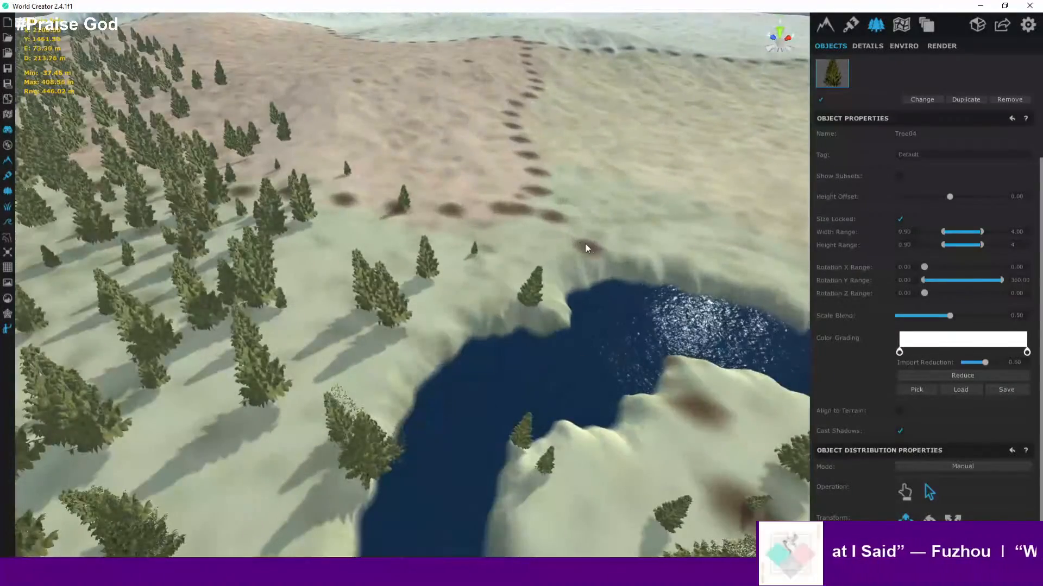
scroll(563, 247, "up", 1)
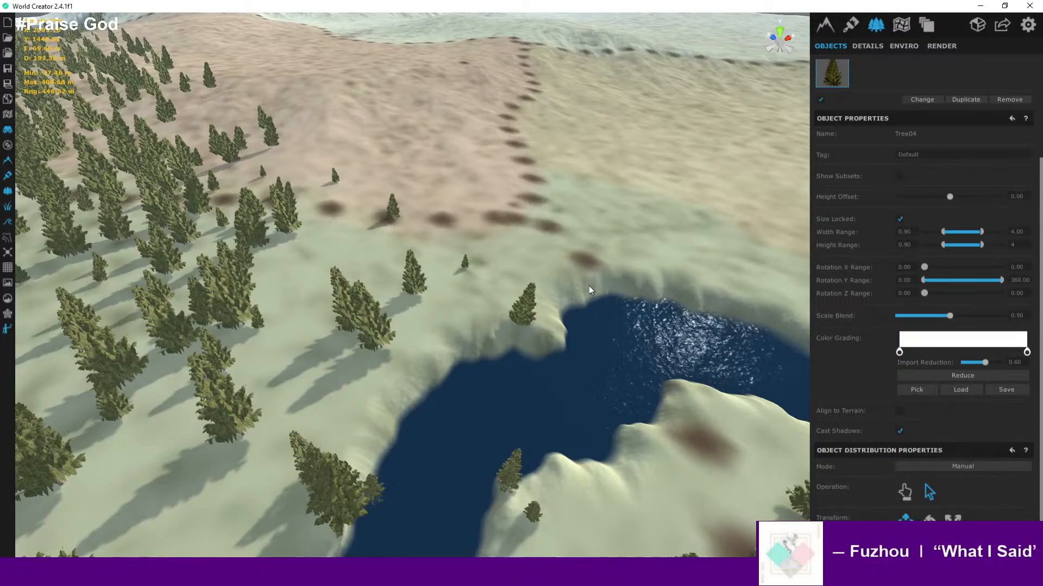
right_click_drag(627, 227, 389, 180)
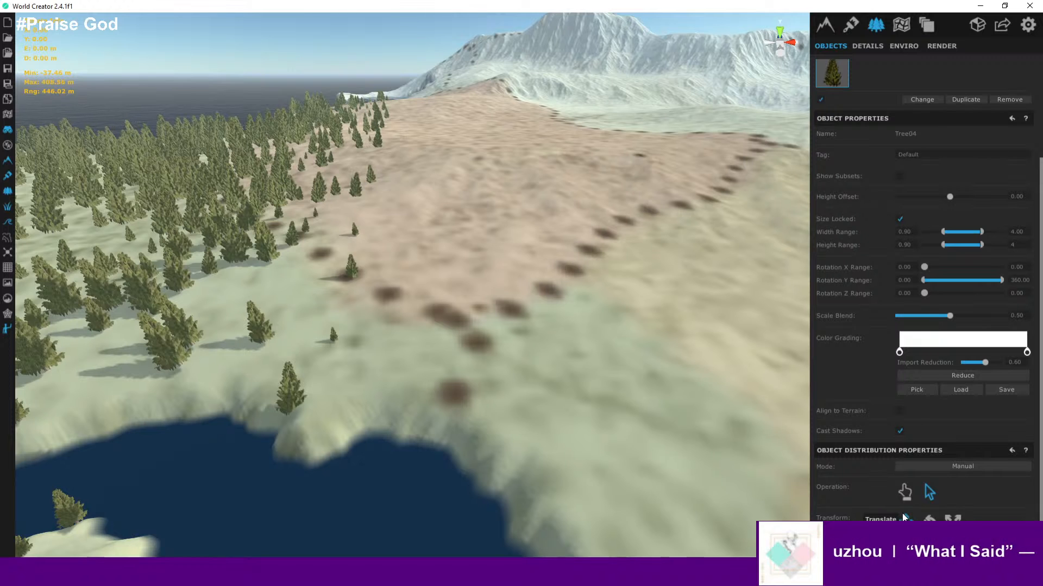
left_click(349, 268)
- Orbit and zoom around the selected tree and the clearing to inspect its placement
scroll(361, 275, "up", 5)
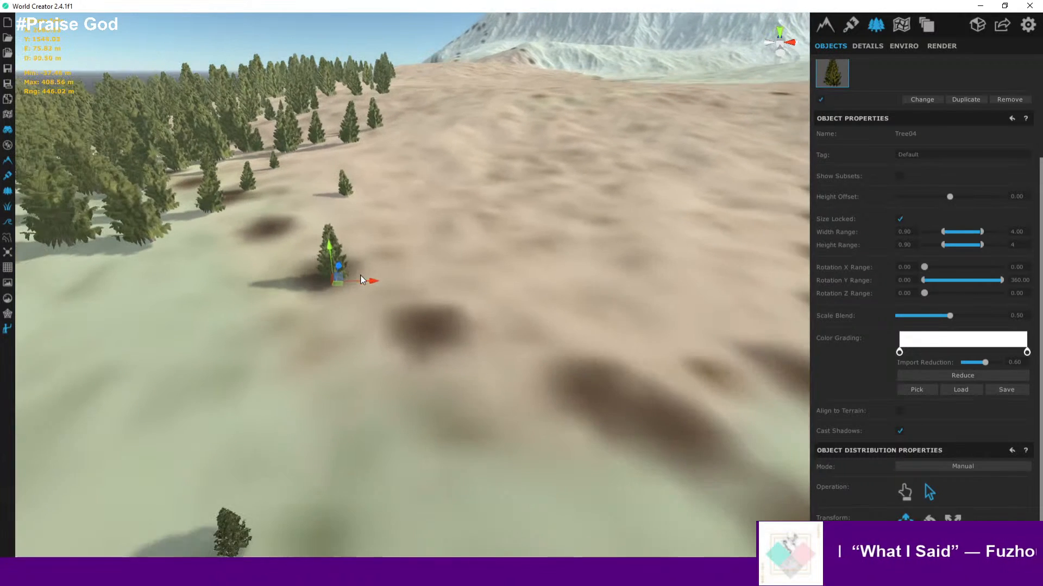
scroll(359, 266, "up", 2)
scroll(366, 269, "up", 3)
middle_click_drag(366, 268, 326, 450)
scroll(352, 345, "down", 5)
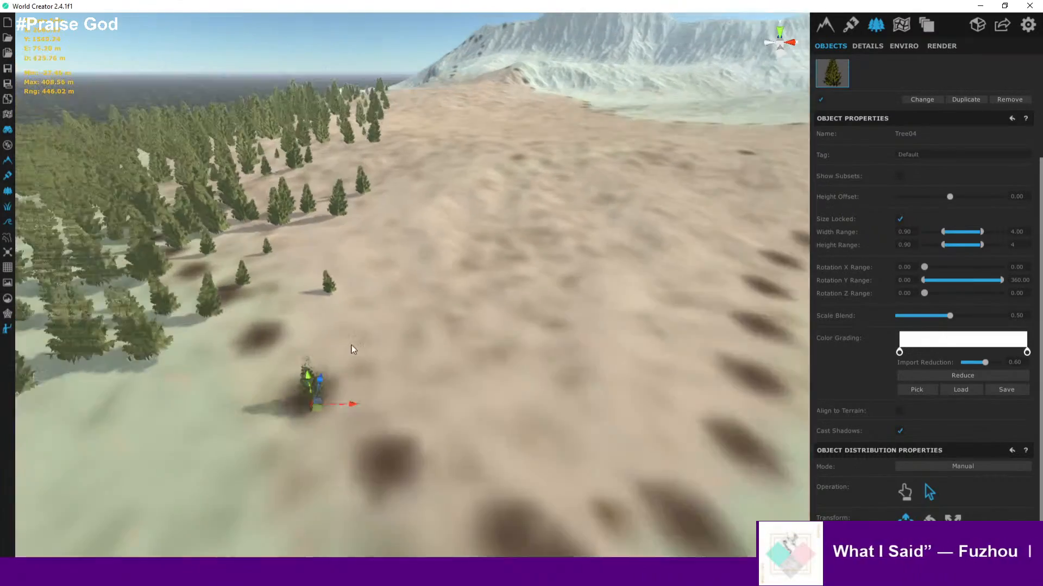
scroll(353, 345, "down", 2)
middle_click_drag(414, 298, 375, 473)
scroll(333, 335, "down", 5)
middle_click_drag(333, 335, 483, 242)
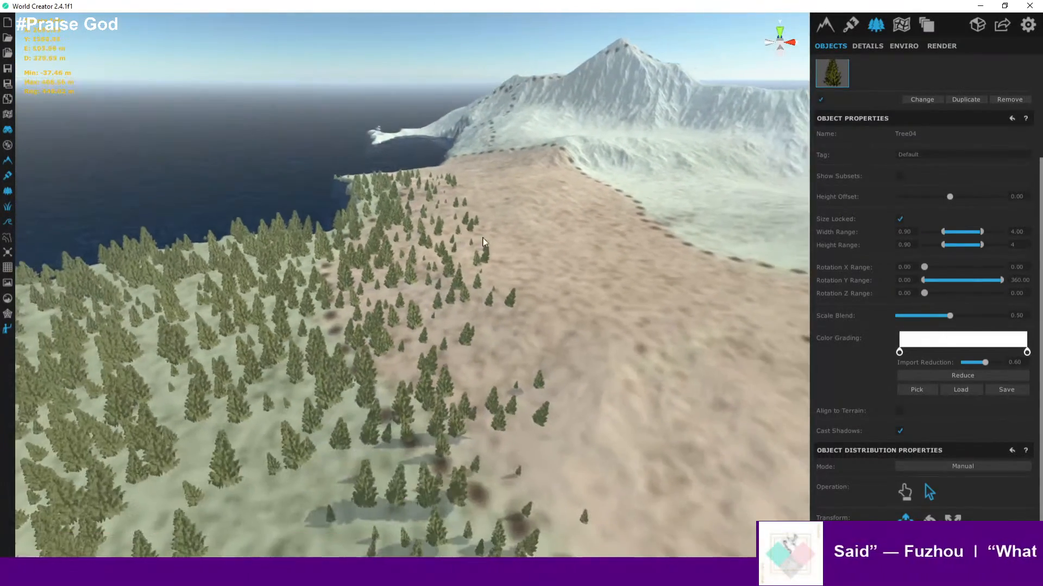
scroll(526, 288, "down", 5)
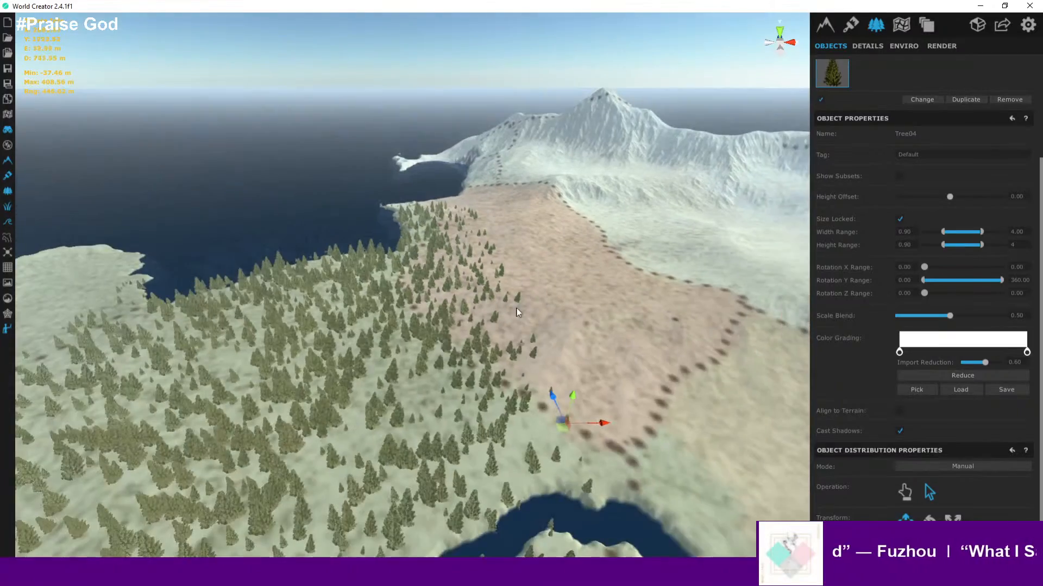
middle_click_drag(517, 306, 558, 252)
scroll(558, 252, "down", 3)
scroll(488, 277, "up", 3)
middle_click_drag(476, 282, 643, 286)
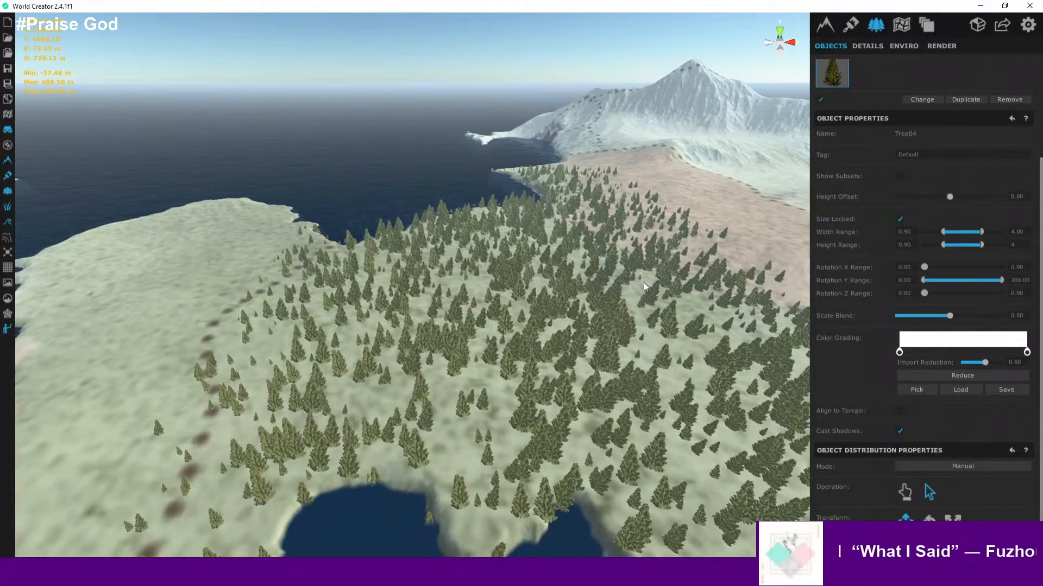
scroll(557, 320, "down", 3)
- Fly across the forest toward the mountain to review the tree coverage from ground level
scroll(722, 314, "up", 2)
scroll(721, 313, "up", 5)
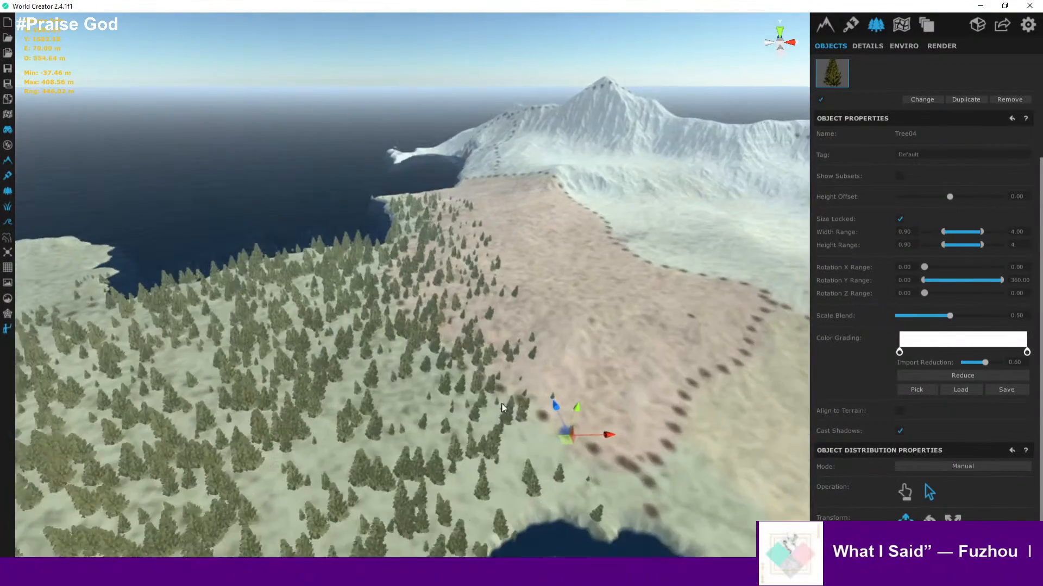
scroll(369, 360, "up", 3)
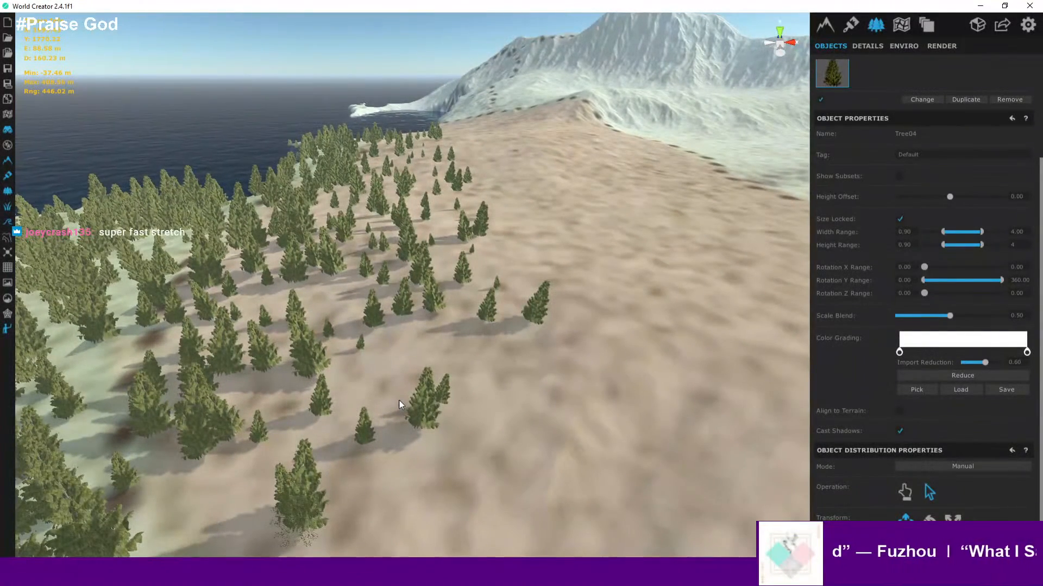
scroll(399, 405, "down", 6)
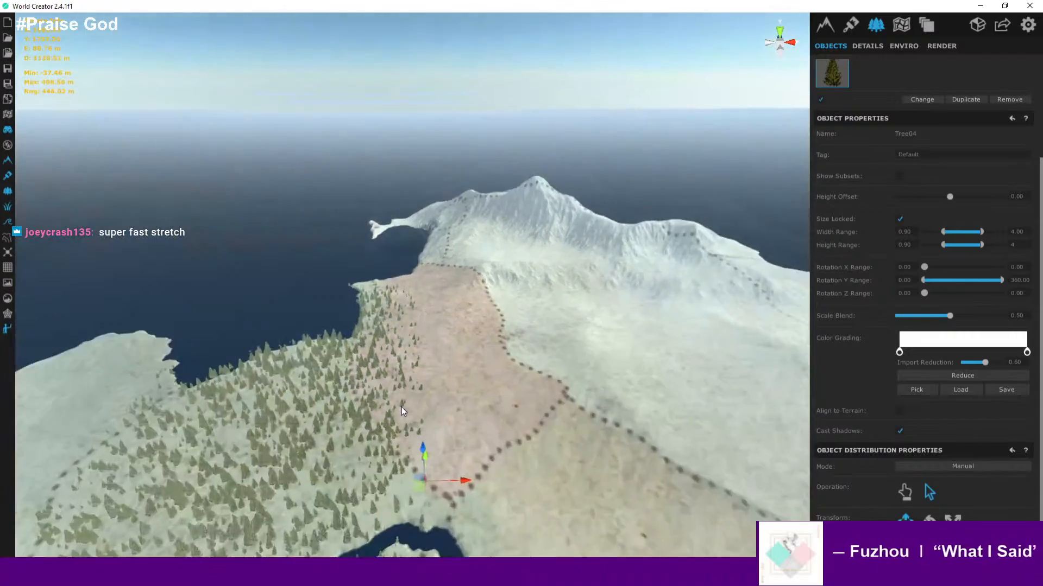
scroll(444, 380, "up", 5)
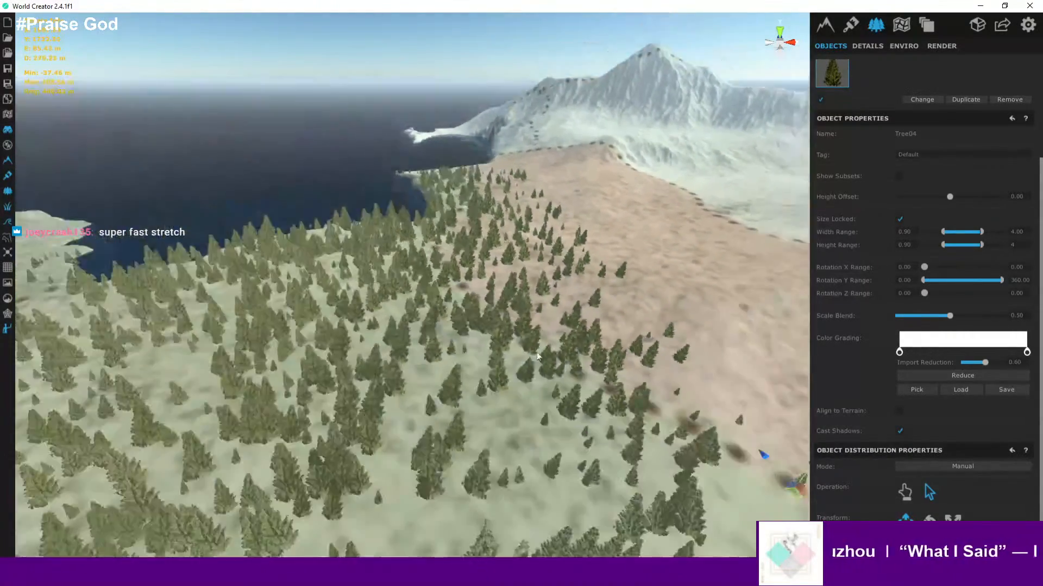
scroll(522, 365, "down", 3)
middle_click_drag(399, 461, 470, 383)
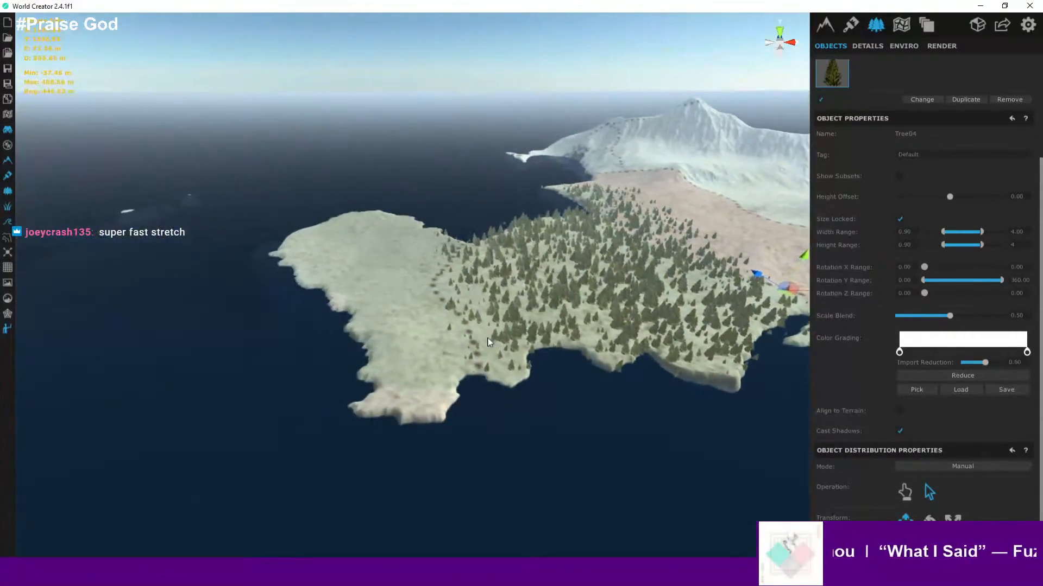
scroll(470, 383, "up", 2)
right_click_drag(470, 381, 532, 349)
scroll(535, 348, "up", 4)
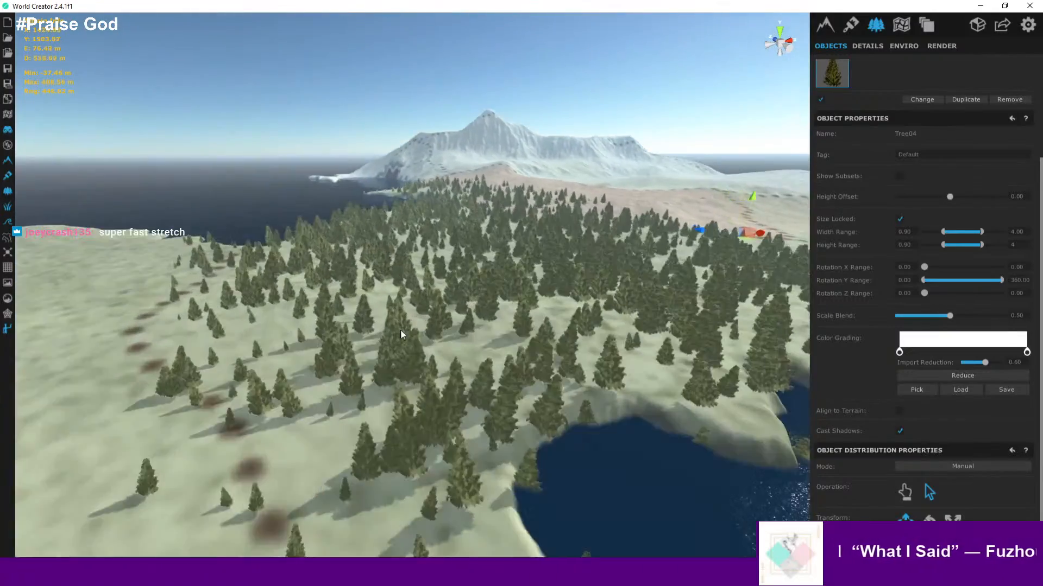
scroll(416, 367, "up", 4)
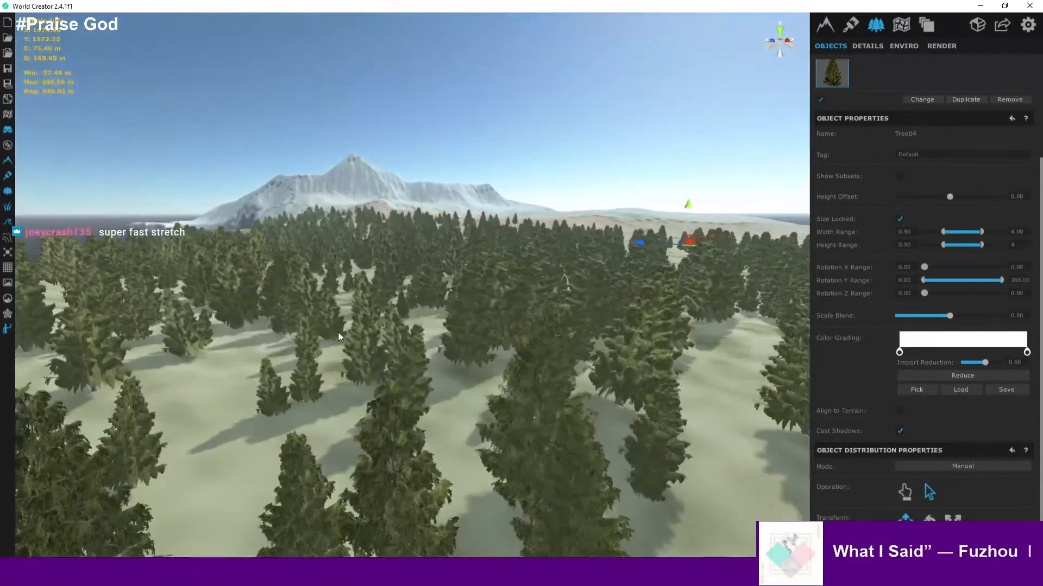
scroll(347, 338, "up", 3)
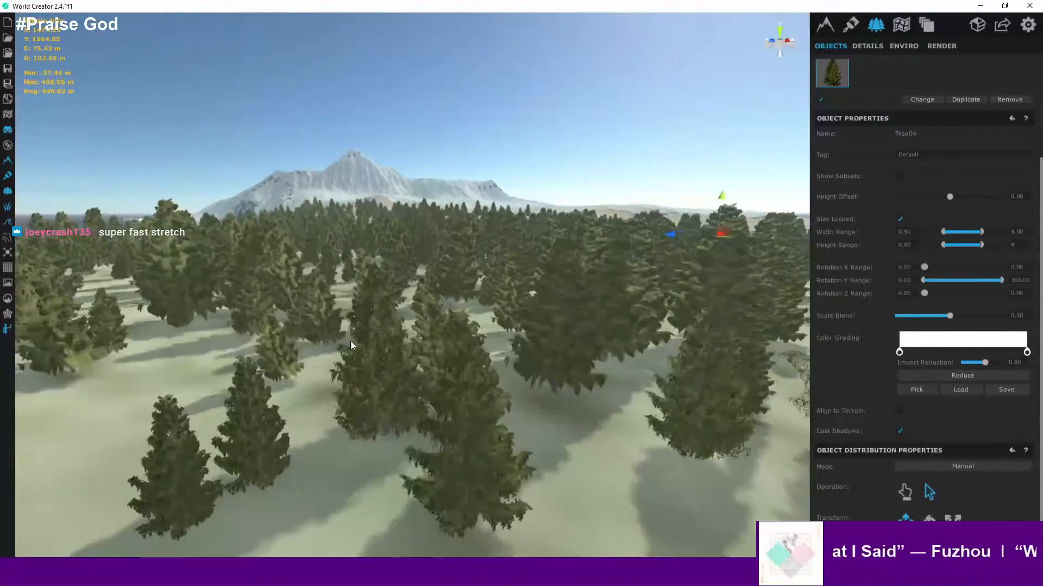
- Delete several stray trees scattered inside the clearing near the forest edge
scroll(307, 331, "up", 2)
right_click_drag(307, 335, 313, 369)
scroll(313, 373, "down", 10)
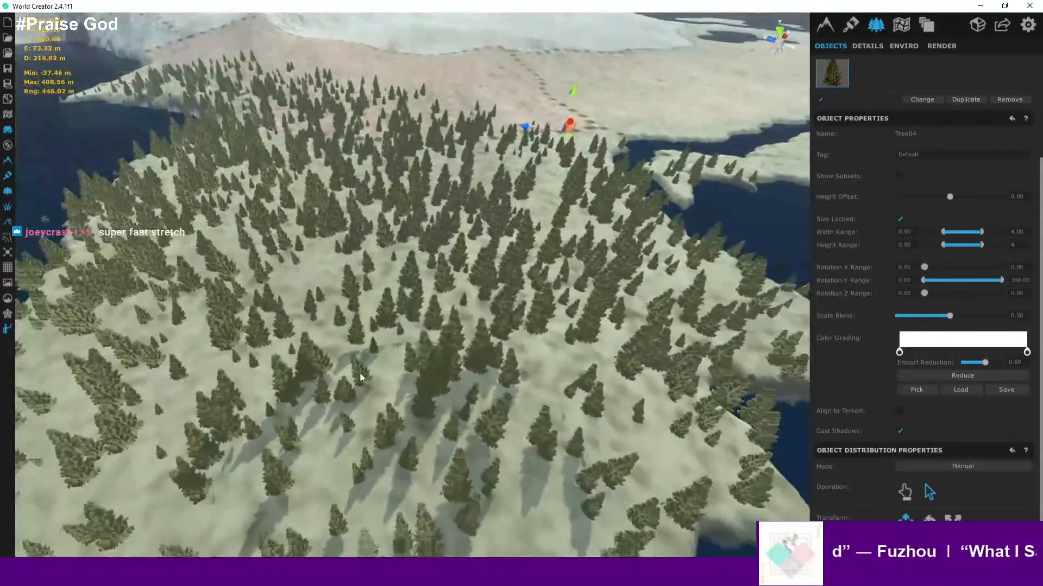
scroll(239, 341, "up", 5)
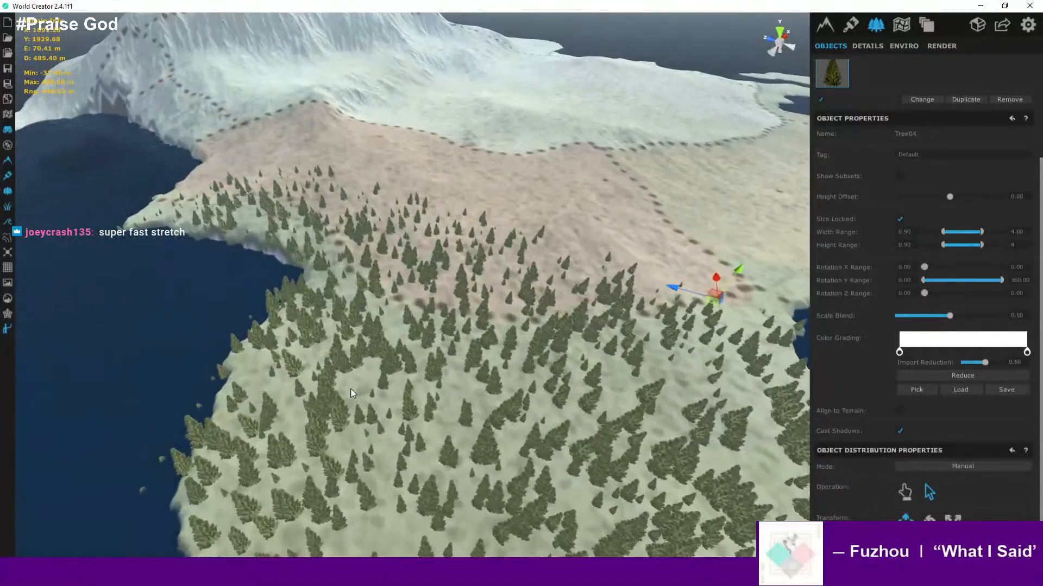
scroll(343, 331, "up", 5)
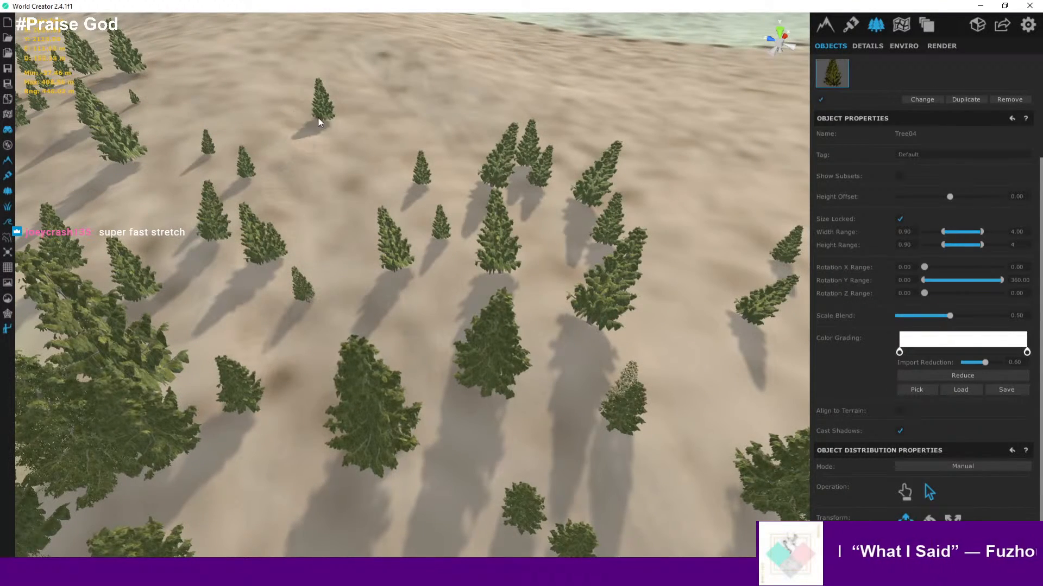
key("Delete")
left_click(488, 233)
key("Delete")
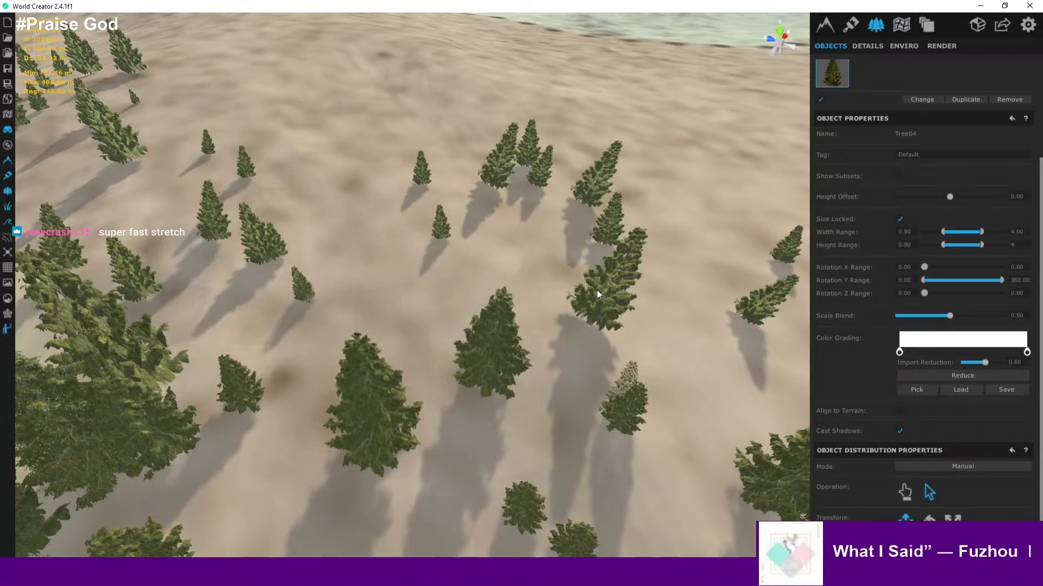
left_click(598, 290)
key("Delete")
middle_click_drag(649, 330, 364, 207)
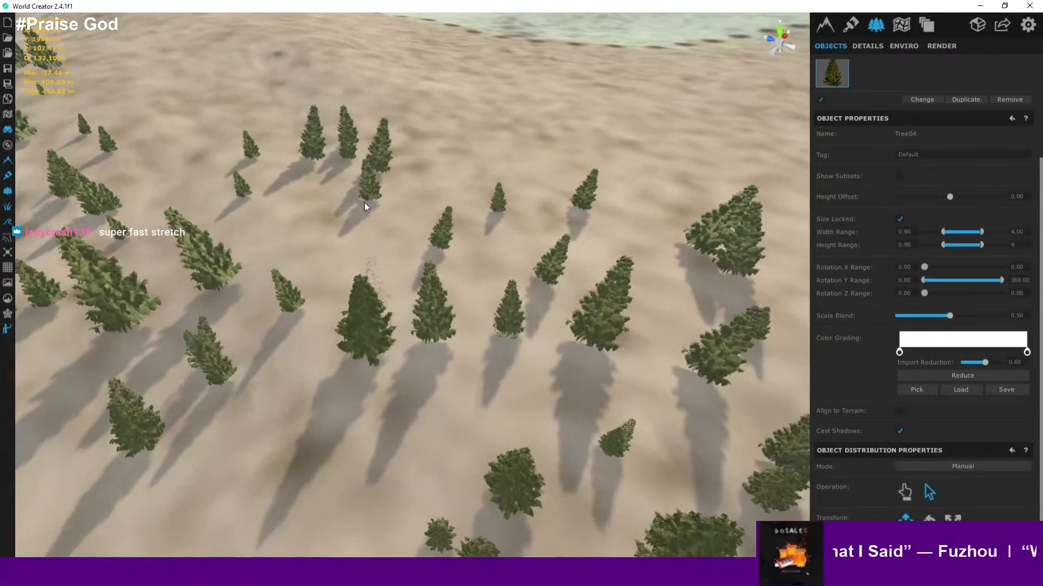
left_click(310, 137)
key("Delete")
left_click(383, 153)
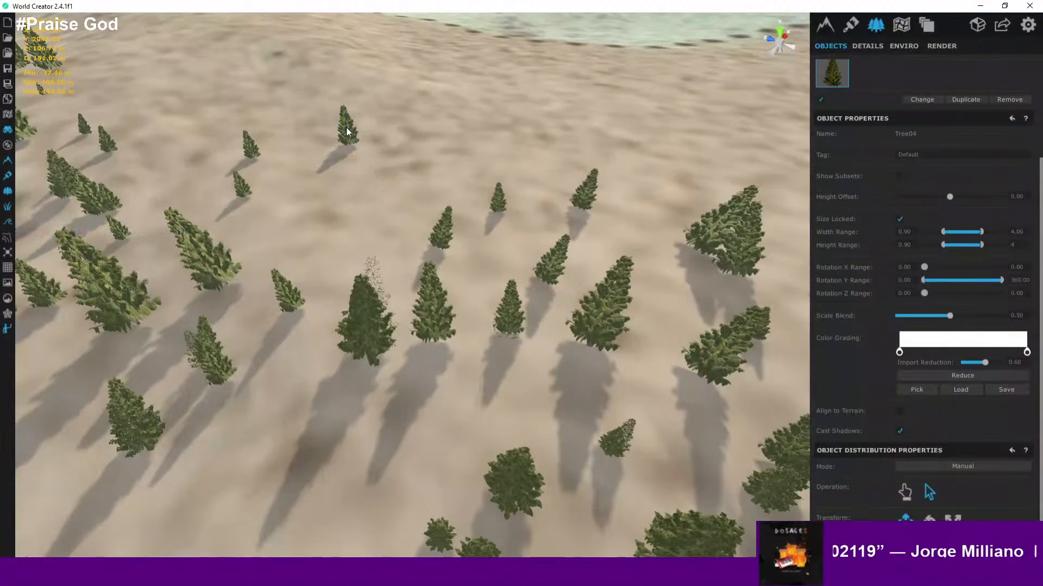
key("Delete")
- Zoom out to review the clearing's boundary against the surrounding forest
scroll(325, 223, "down", 10)
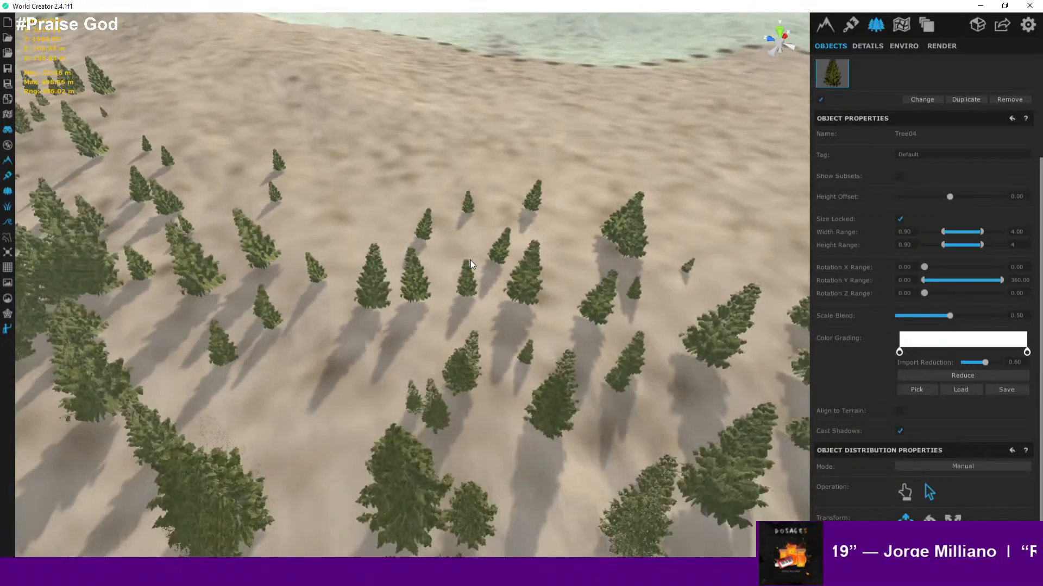
scroll(255, 222, "down", 5)
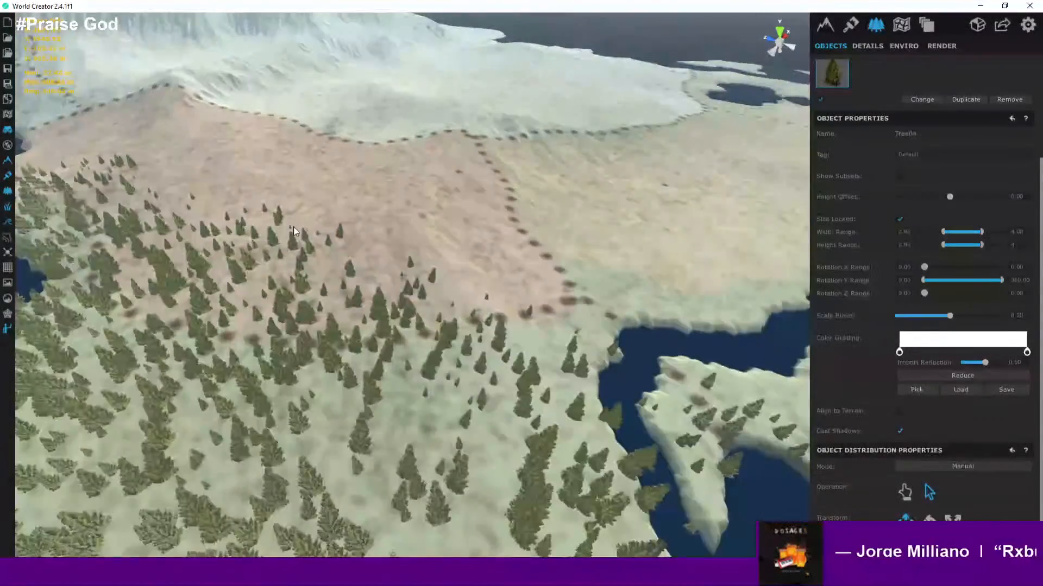
scroll(293, 226, "up", 4)
scroll(295, 226, "down", 2)
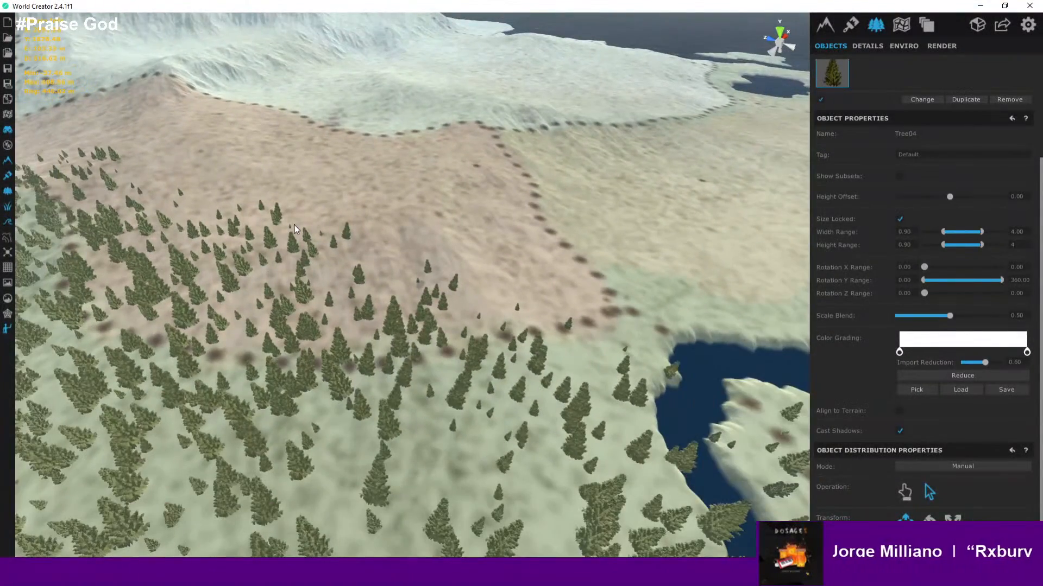
right_click_drag(415, 262, 323, 260)
scroll(326, 264, "up", 6)
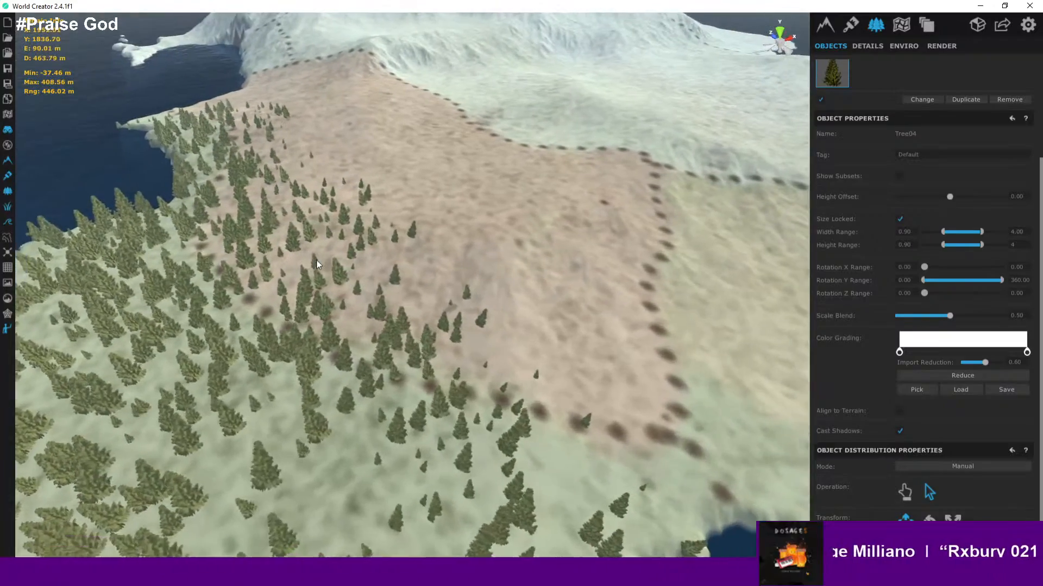
scroll(357, 312, "down", 6)
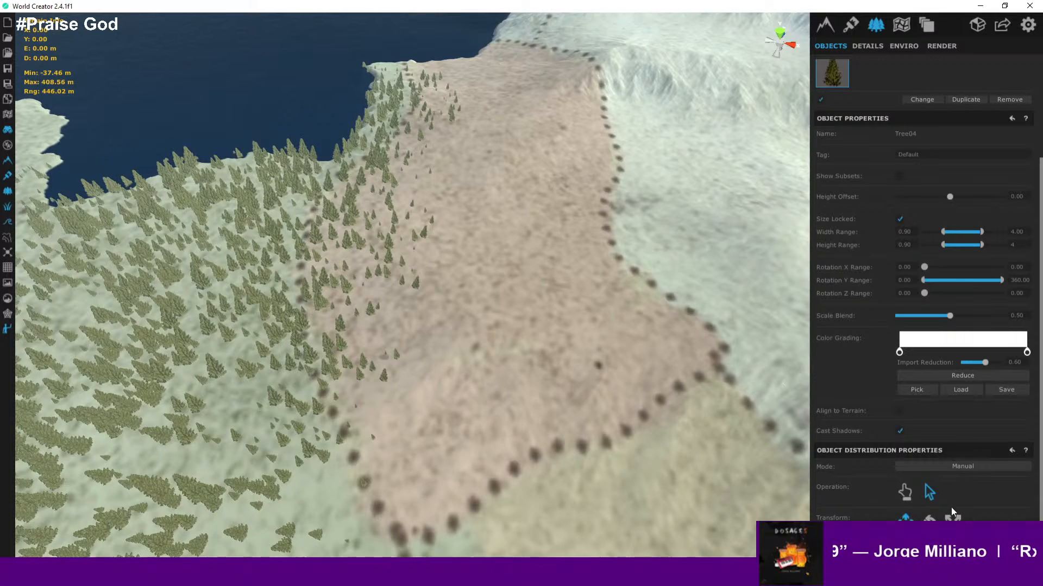
- Delete stray trees along the clearing's western edge near the coast
scroll(555, 261, "up", 3)
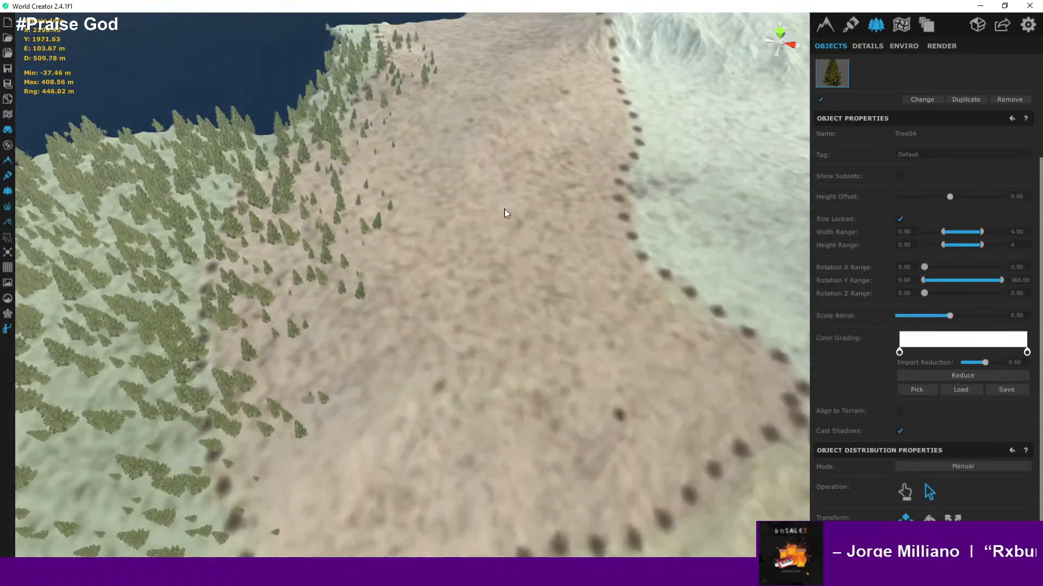
scroll(491, 396, "up", 5)
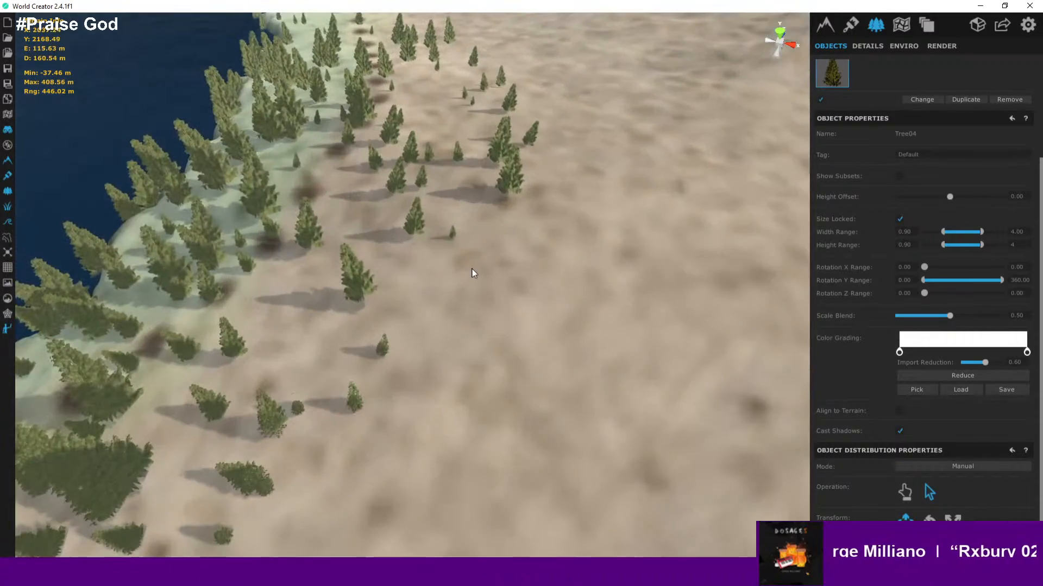
middle_click_drag(471, 273, 385, 189)
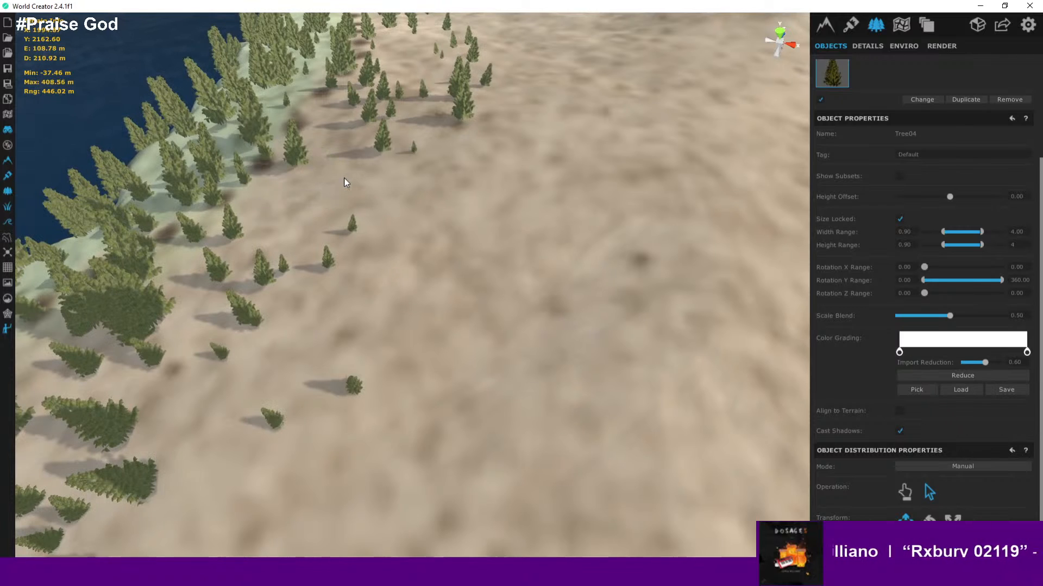
key("Delete")
left_click(384, 89)
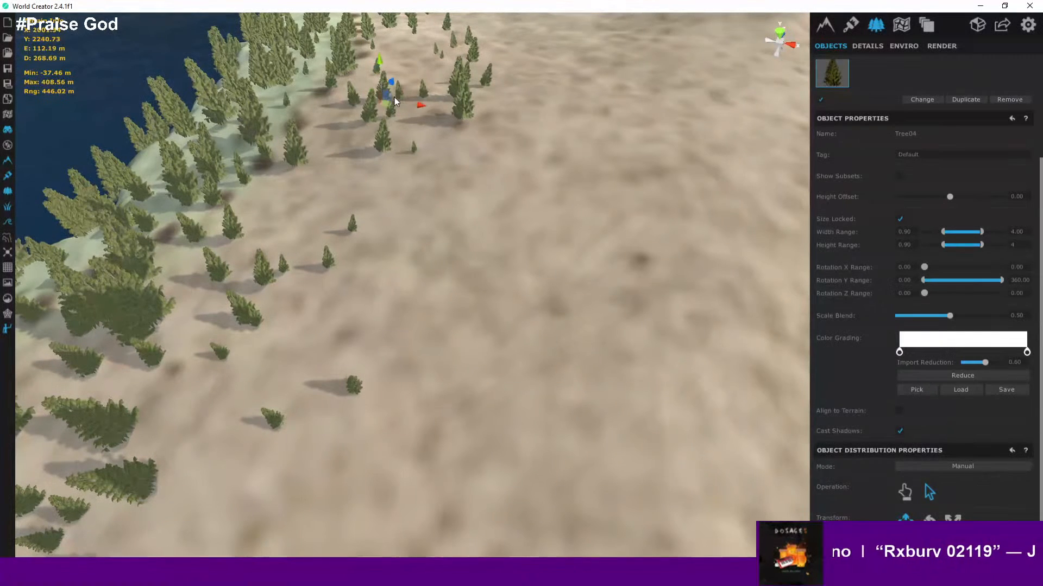
key("Delete")
left_click(370, 113)
key("Delete")
left_click(383, 142)
key("Delete")
left_click(393, 113)
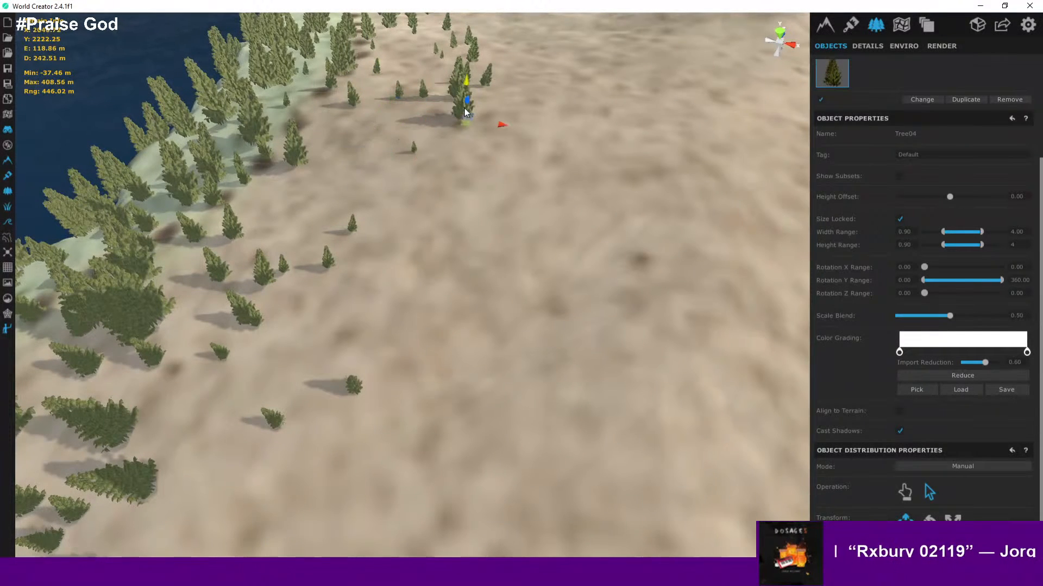
- Remove more scattered trees from the clearing further along the forest border
key("Delete")
scroll(471, 125, "up", 2)
right_click_drag(470, 125, 440, 373)
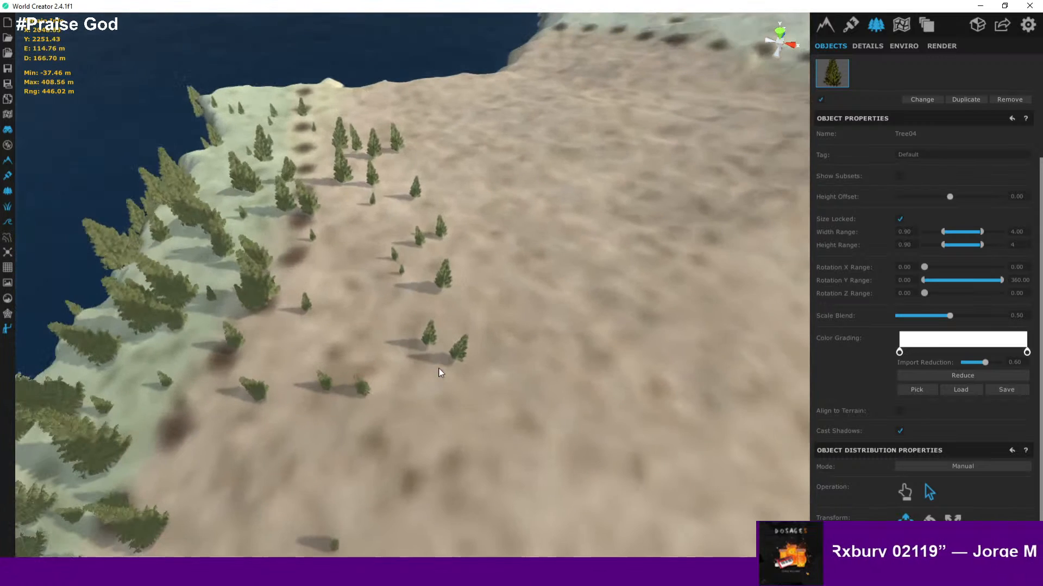
left_click(396, 144)
key("Delete")
left_click(371, 146)
key("Delete")
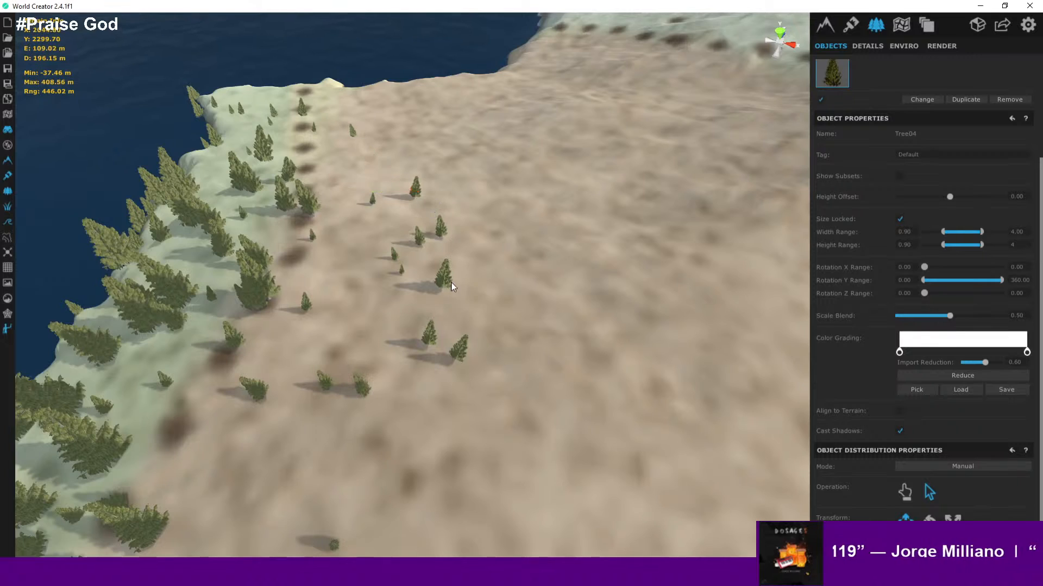
middle_click_drag(452, 287, 463, 216)
middle_click_drag(473, 266, 508, 161)
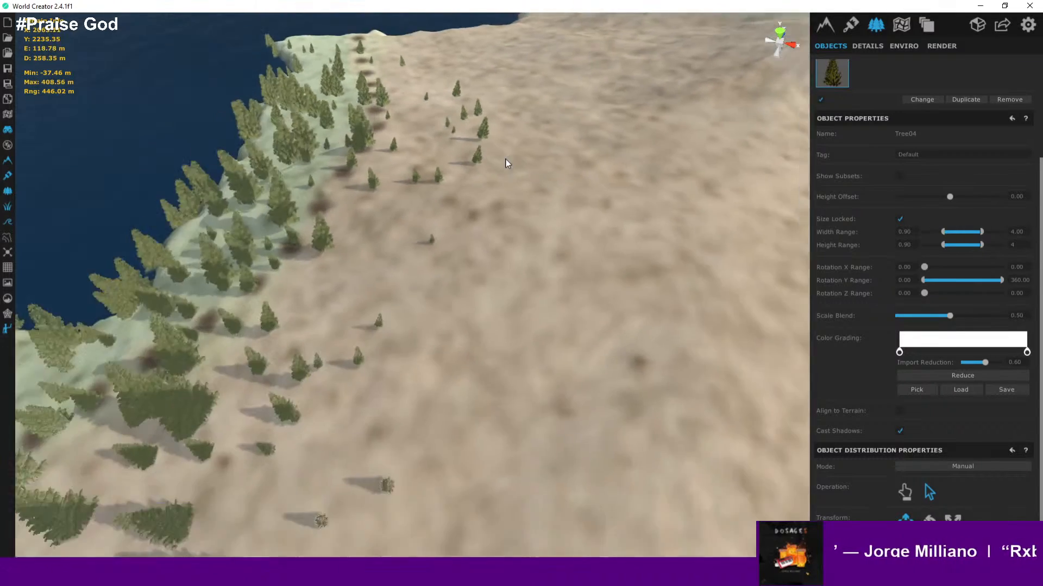
middle_click_drag(439, 359, 495, 185)
middle_click_drag(456, 353, 503, 190)
middle_click_drag(427, 374, 436, 242)
scroll(439, 217, "up", 3)
left_click(435, 220)
key("Delete")
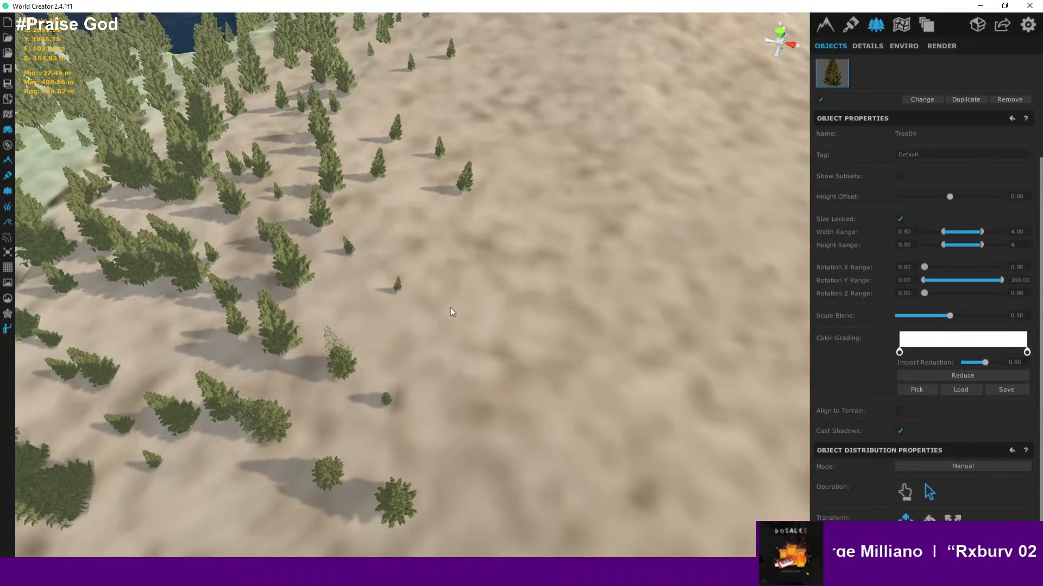
- Delete isolated trees that stray into the clearing from the forest border
middle_click_drag(451, 311, 498, 235)
left_click(363, 278)
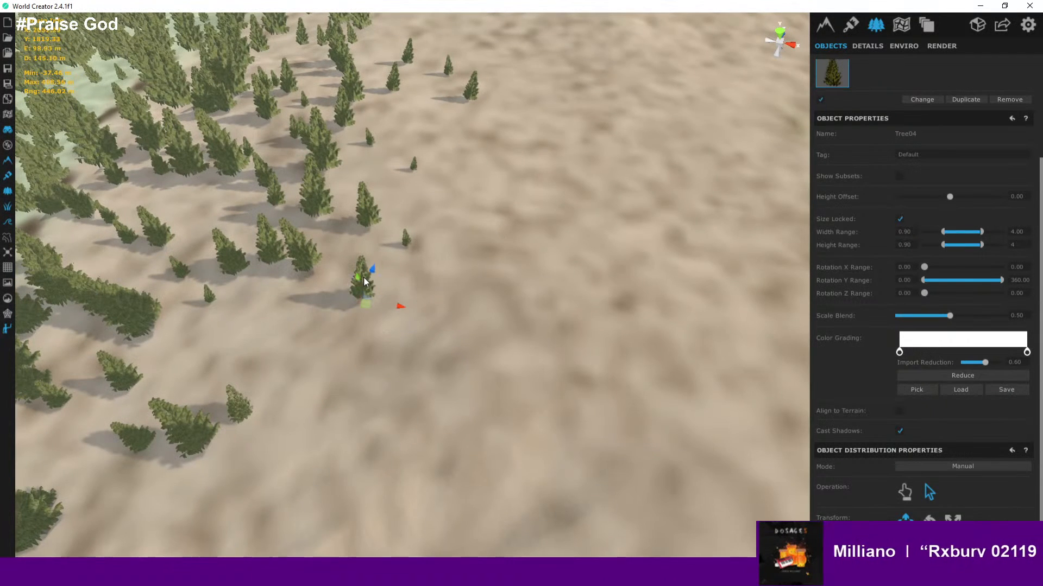
key("Delete")
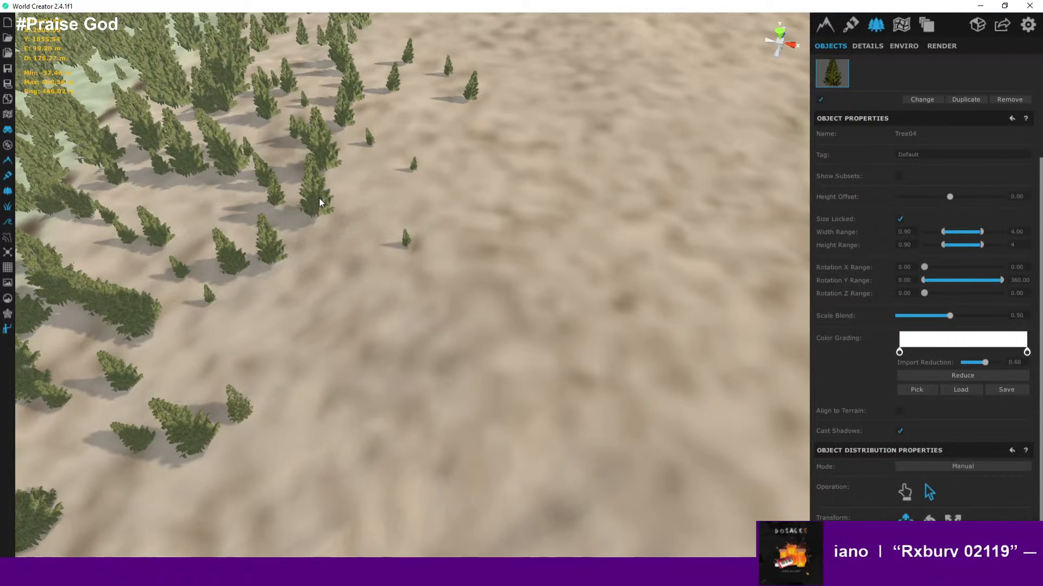
left_click(320, 198)
key("Delete")
scroll(335, 269, "down", 5)
middle_click_drag(334, 268, 395, 285)
scroll(357, 252, "up", 4)
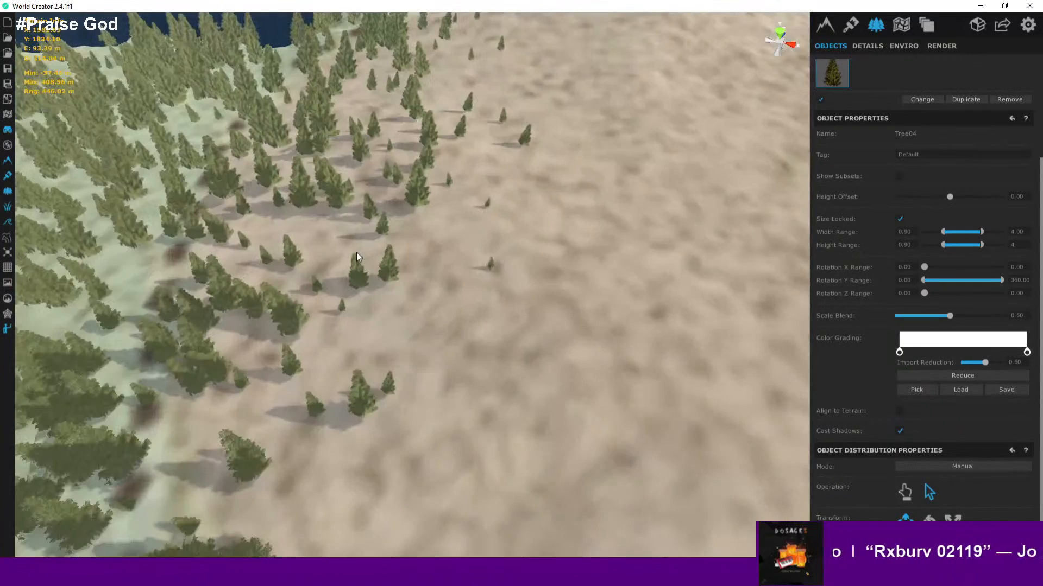
left_click(338, 193)
key("Delete")
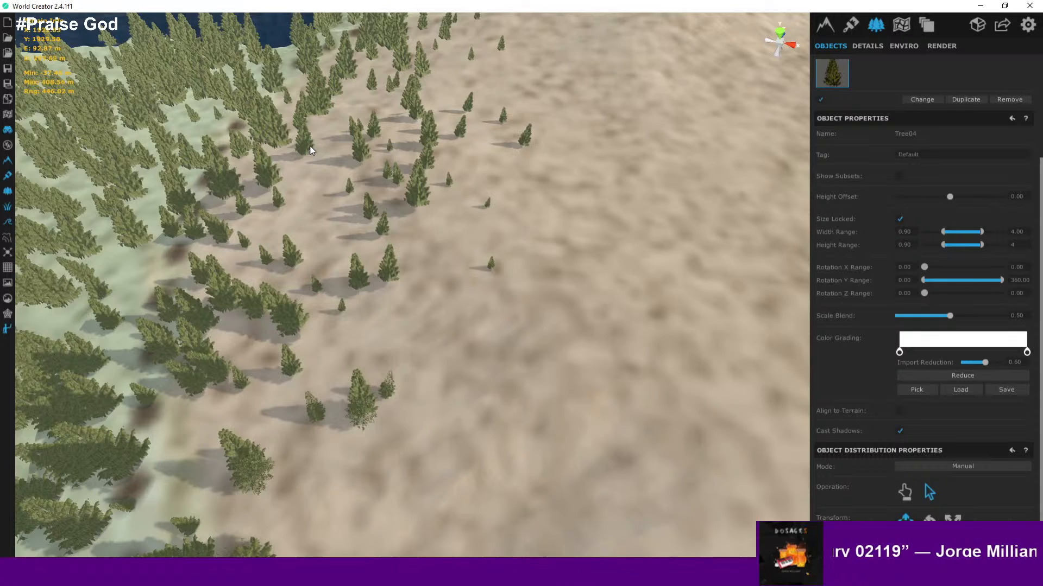
- Delete the group of trees encroaching into the clearing's northern part
key("Delete")
left_click(319, 94)
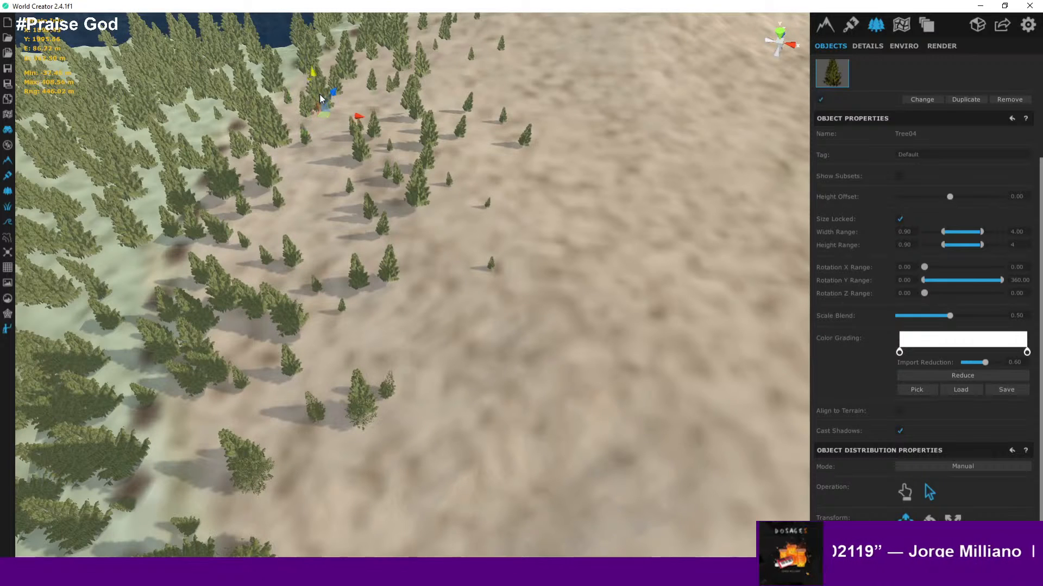
key("Delete")
key("Delete")
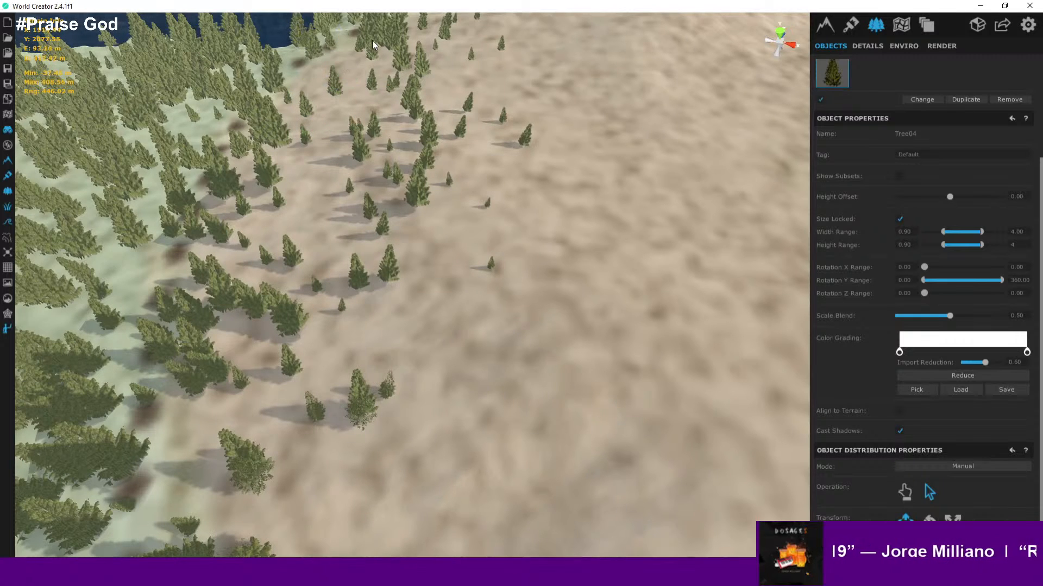
key("Delete")
left_click(424, 62)
key("Delete")
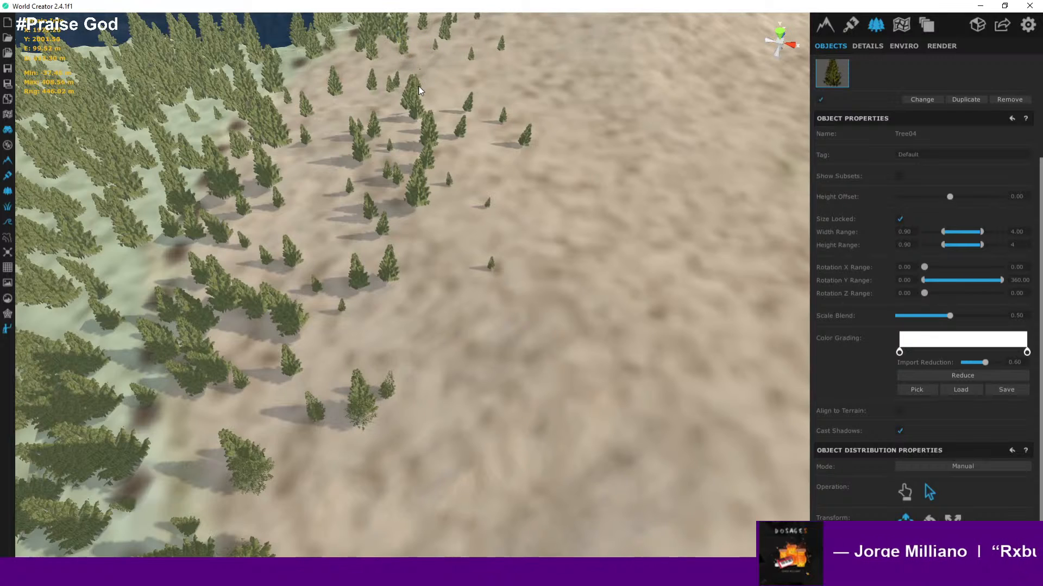
left_click(414, 85)
key("Delete")
left_click(409, 101)
key("Delete")
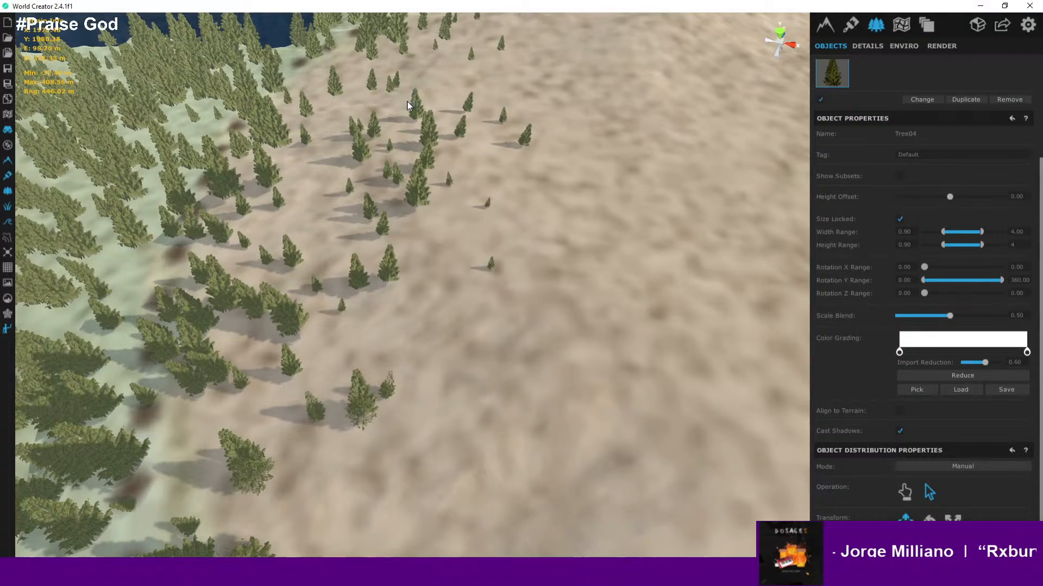
left_click(426, 161)
key("Delete")
left_click(431, 136)
- Remove the remaining trees poking into the clearing along the southern forest boundary
key("Delete")
left_click(418, 185)
scroll(423, 250, "down", 2)
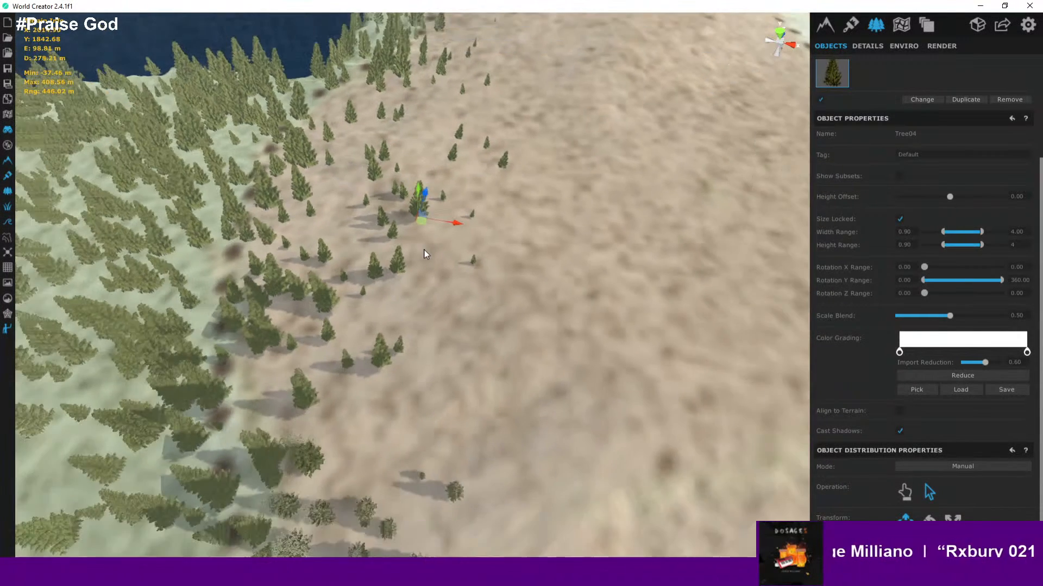
key("Delete")
middle_click_drag(417, 249, 411, 185)
left_click(411, 206)
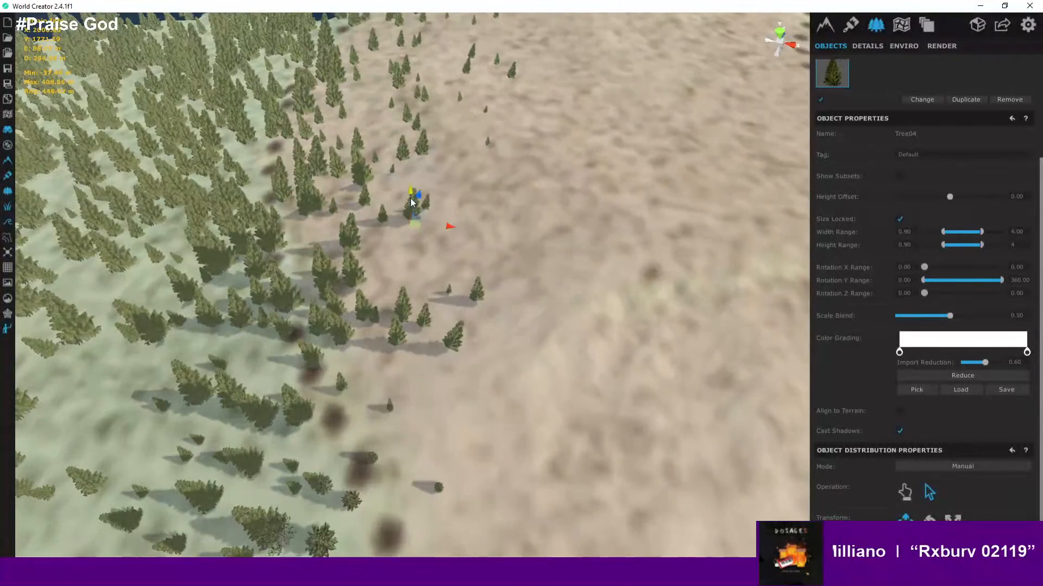
key("Delete")
left_click(422, 148)
key("Delete")
left_click(403, 156)
key("Delete")
middle_click_drag(453, 251, 454, 190)
left_click(453, 227)
key("Delete")
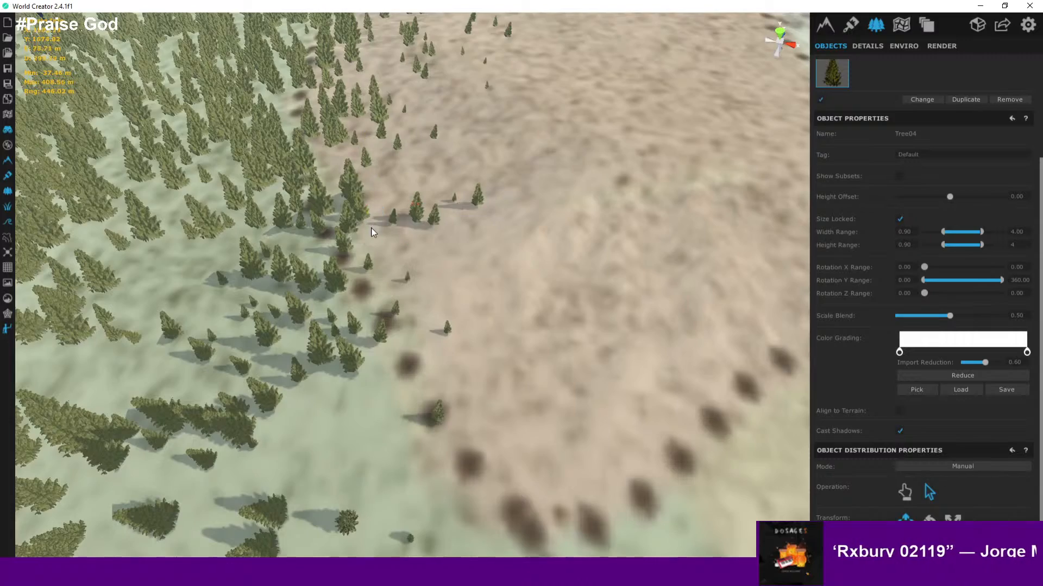
- Zoom out and fly across the island to review the cleaned clearing border and the forest
scroll(371, 227, "down", 5)
scroll(367, 380, "down", 6)
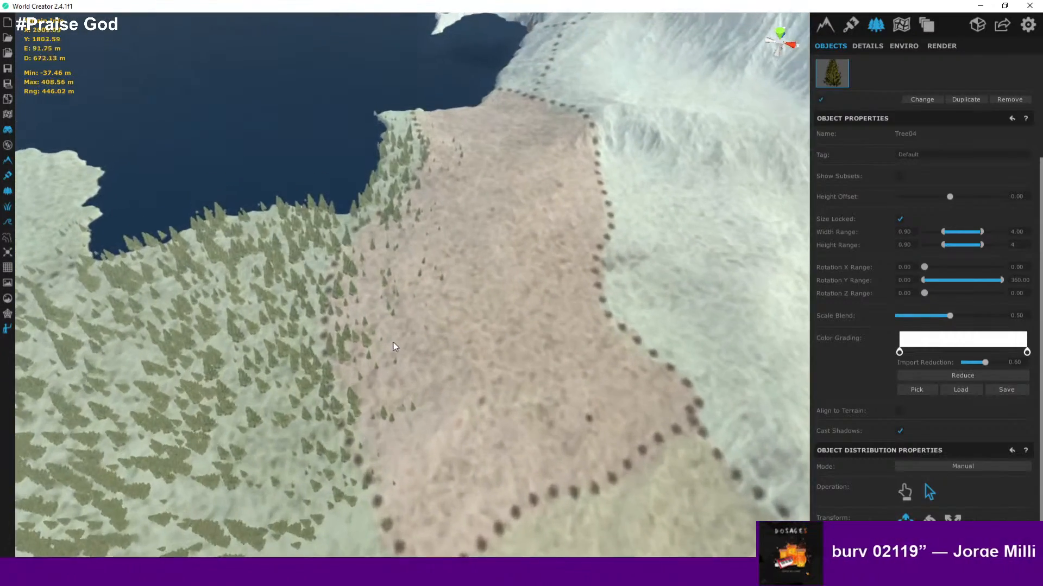
scroll(463, 382, "up", 2)
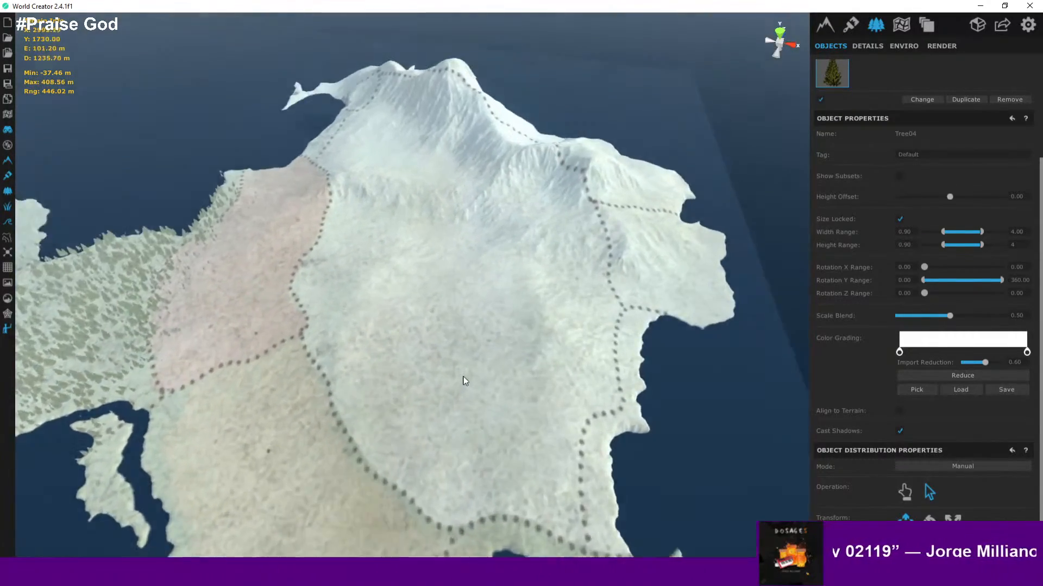
scroll(462, 378, "down", 2)
middle_click_drag(461, 377, 576, 306)
scroll(422, 349, "up", 3)
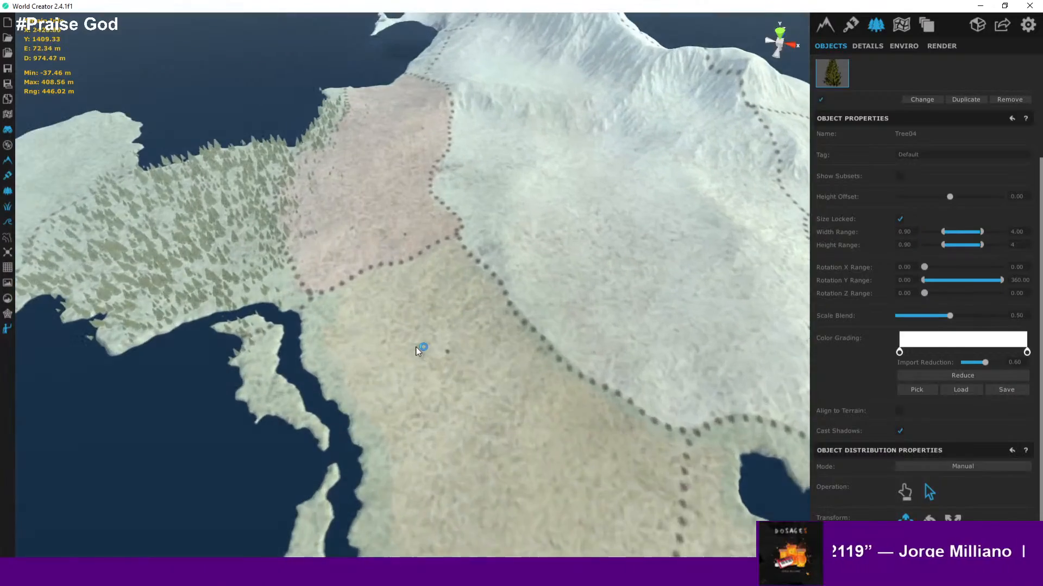
right_click_drag(418, 352, 380, 246)
scroll(380, 245, "up", 10)
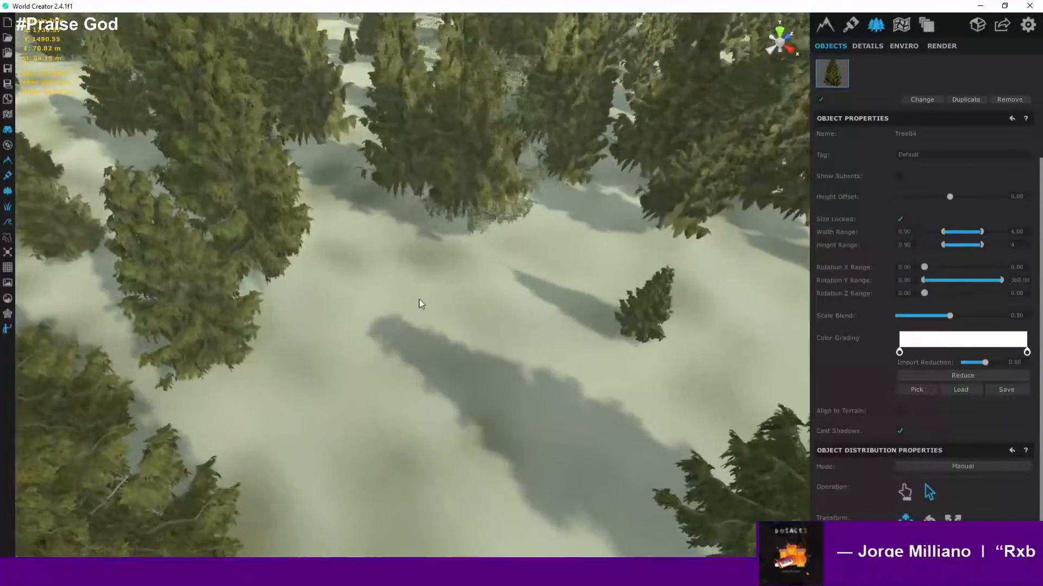
- Fly low over the clearing and orbit around the island to inspect the tree-free area from several angles
right_click_drag(421, 303, 333, 229)
scroll(337, 233, "up", 8)
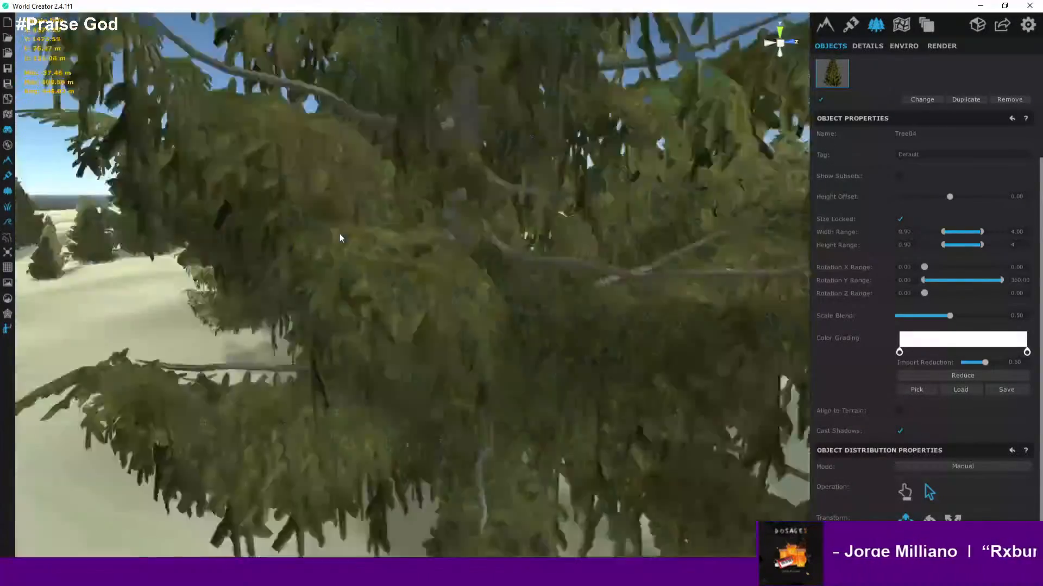
scroll(349, 260, "up", 5)
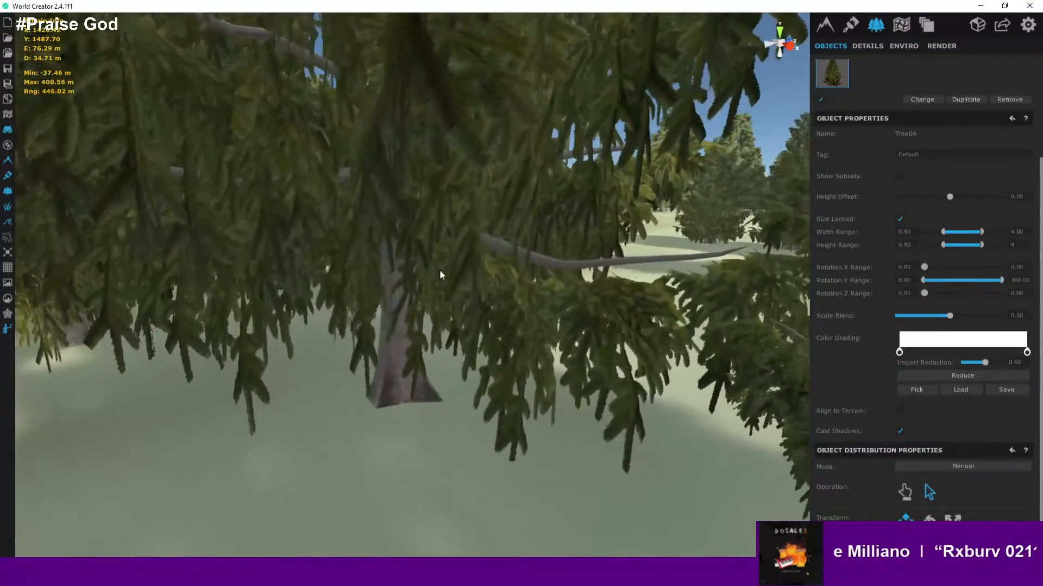
right_click_drag(439, 270, 278, 240)
scroll(279, 240, "up", 5)
scroll(329, 277, "up", 5)
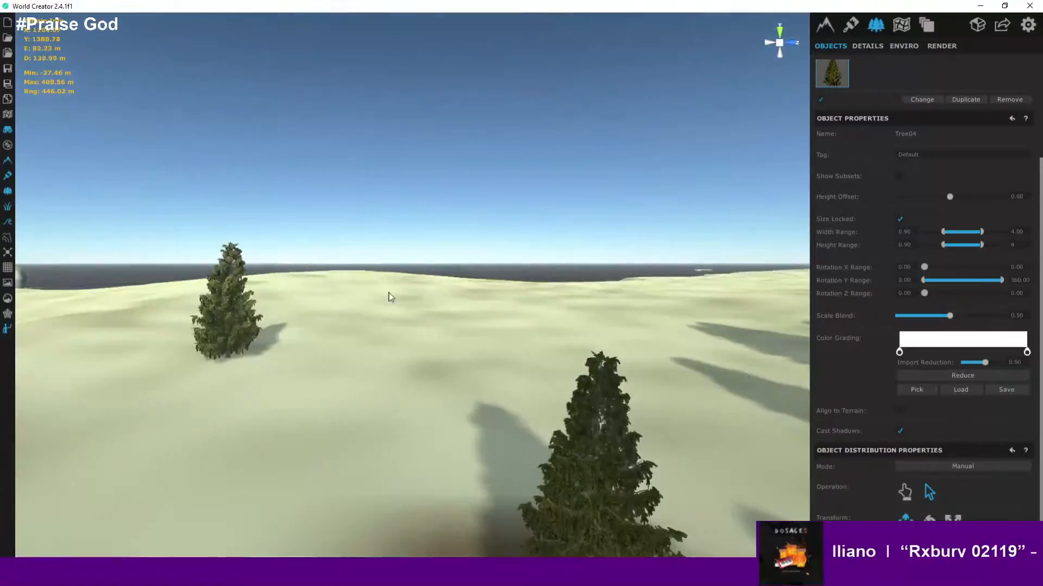
right_click_drag(389, 294, 698, 389)
scroll(682, 397, "up", 4)
scroll(682, 395, "down", 10)
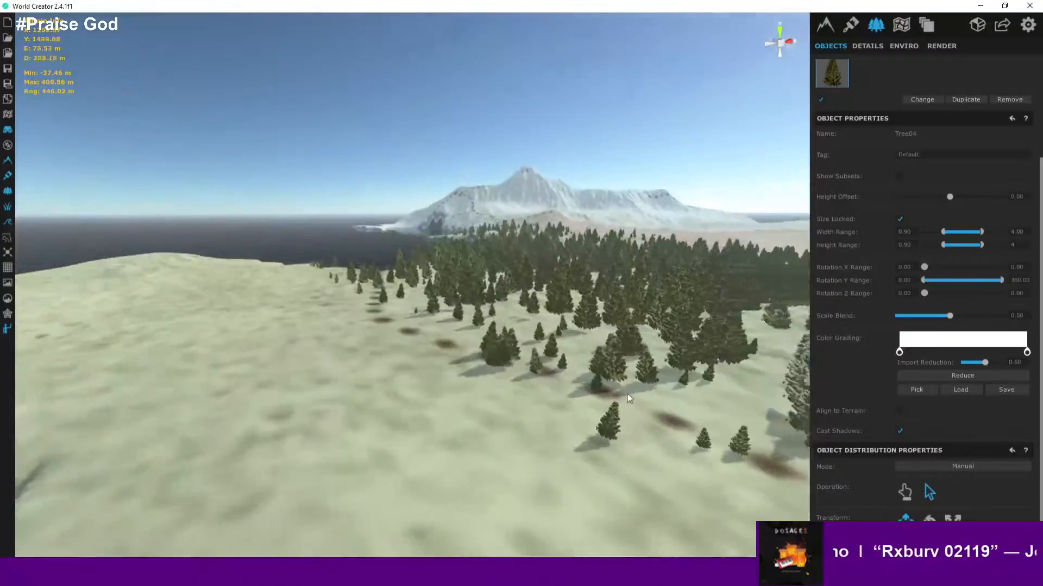
scroll(557, 335, "down", 2)
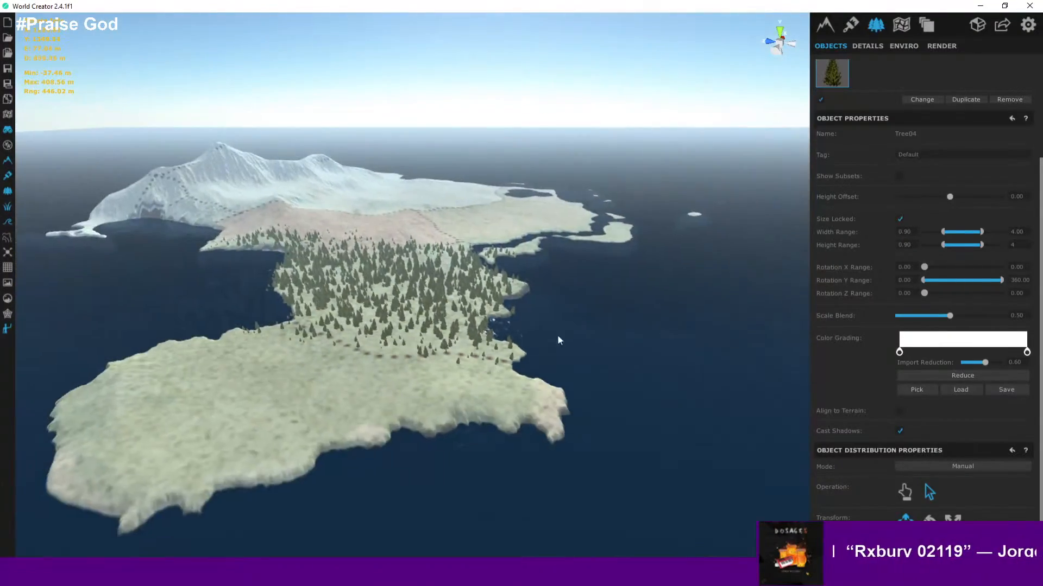
right_click_drag(557, 336, 473, 320)
scroll(471, 318, "up", 8)
scroll(471, 320, "up", 4)
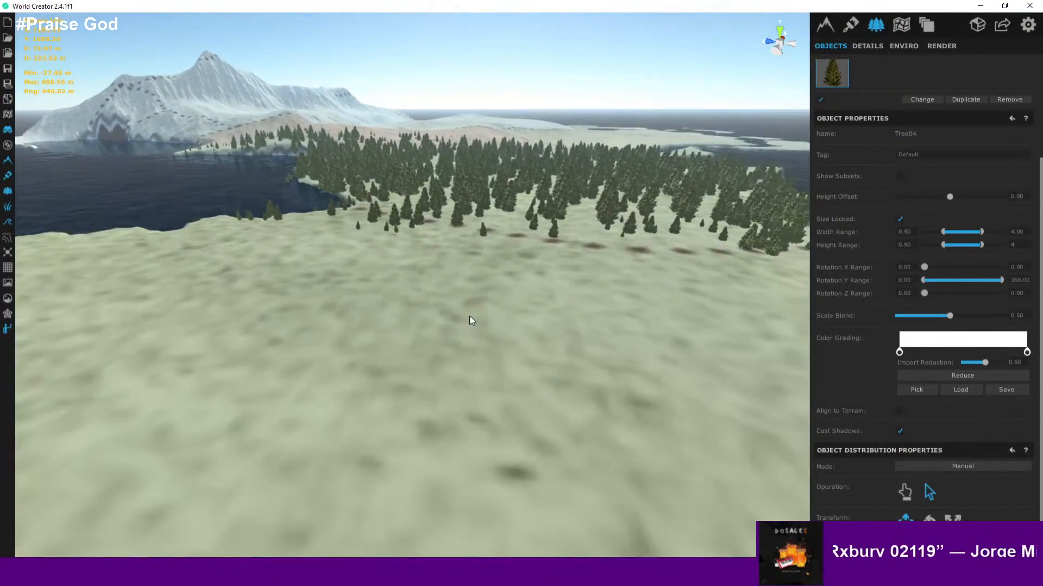
scroll(472, 321, "down", 2)
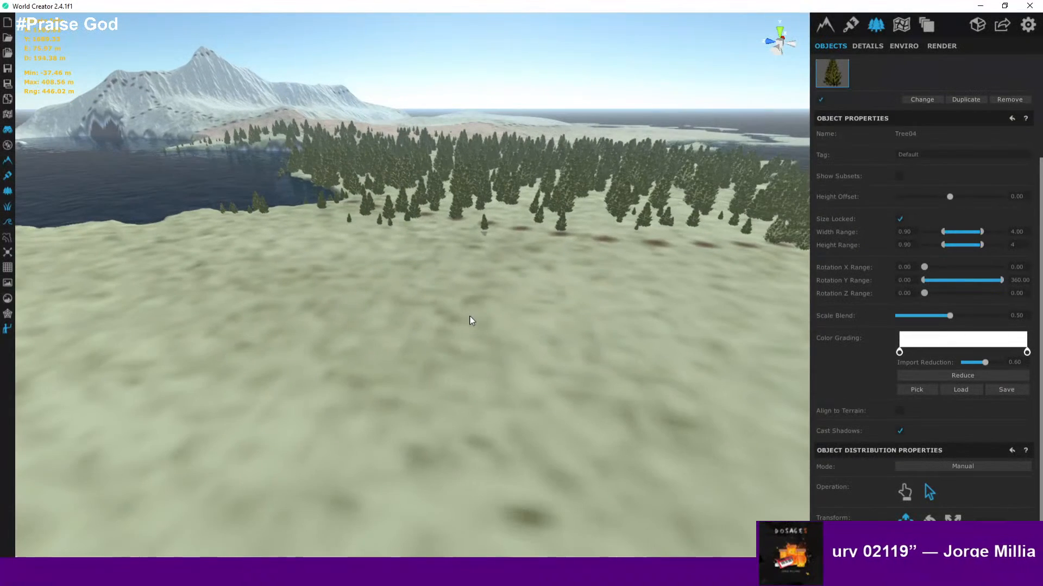
scroll(471, 321, "up", 2)
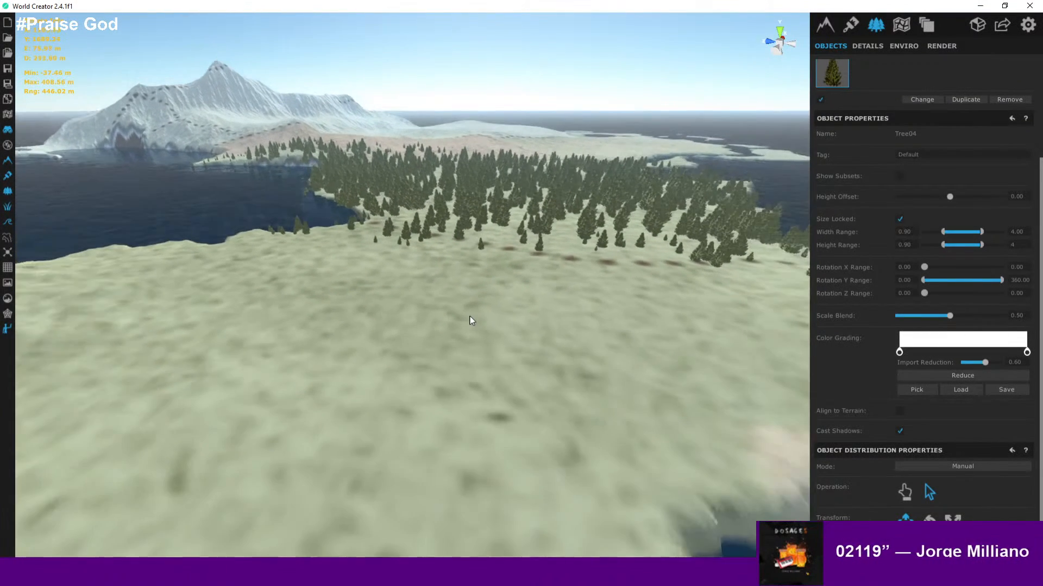
scroll(523, 291, "down", 5)
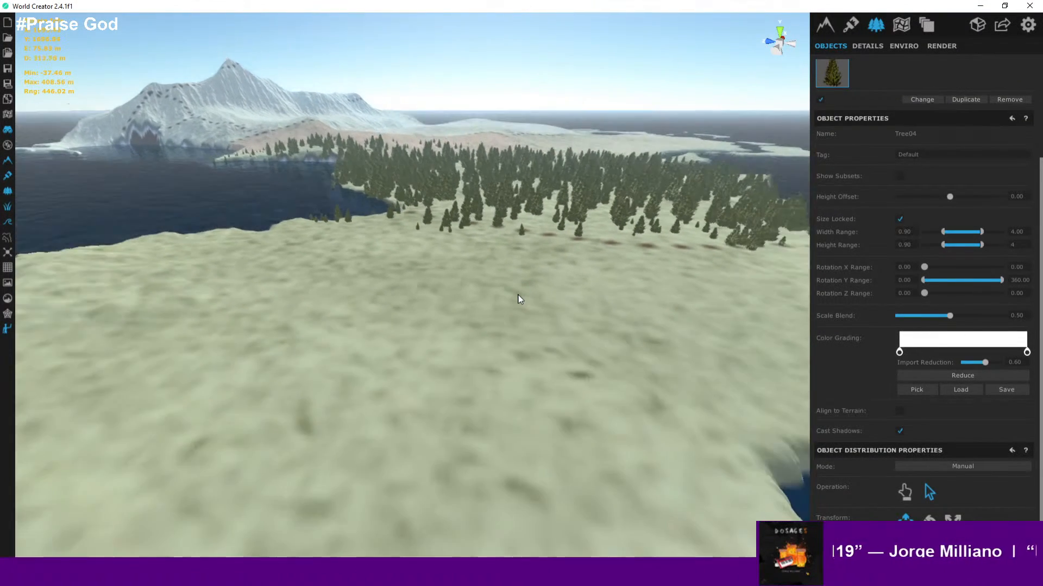
scroll(518, 297, "up", 2)
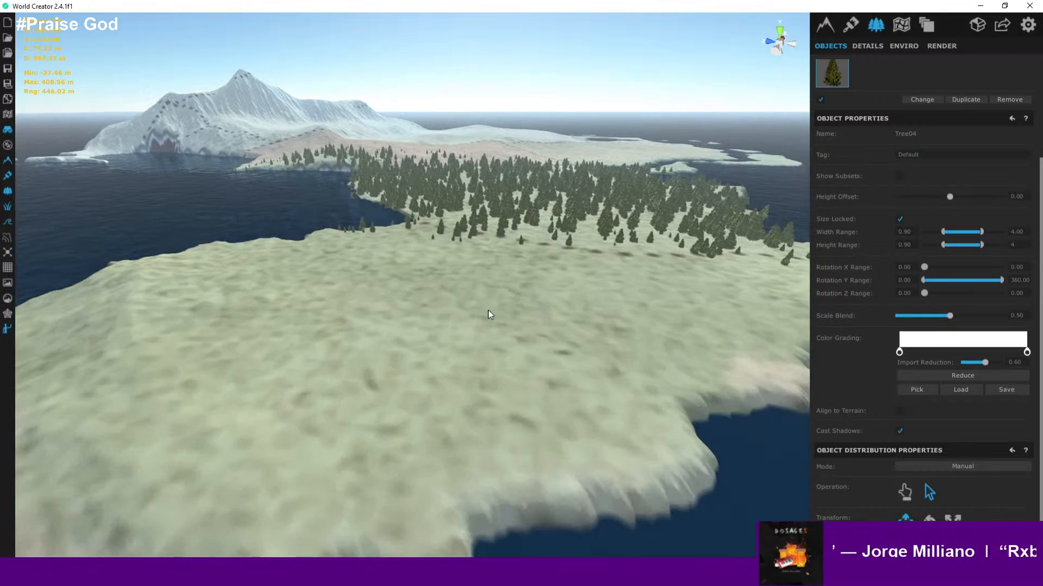
scroll(480, 314, "down", 3)
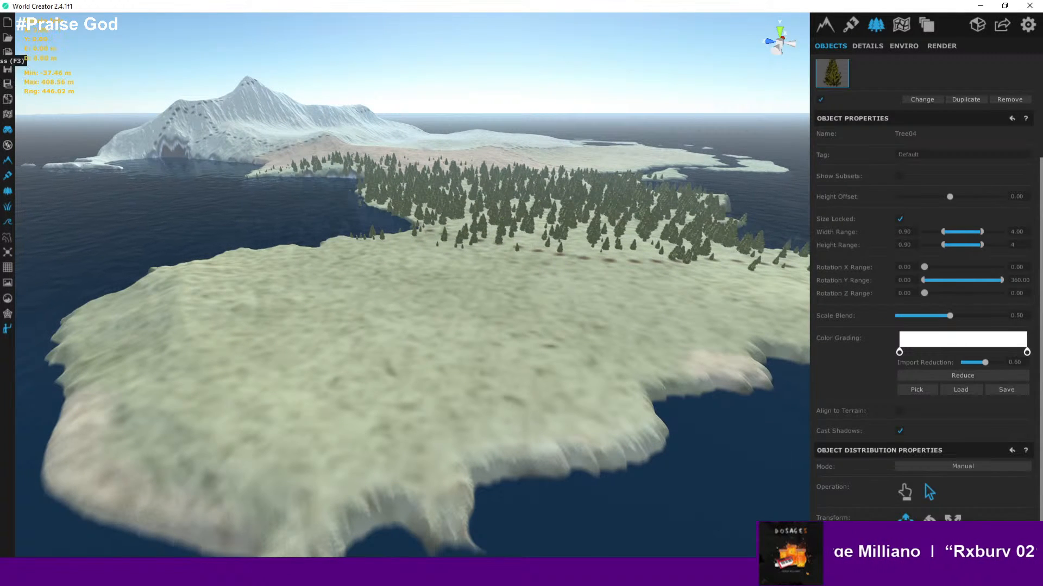
- Save the project, then disable the existing texture on the terrain's New Layer texture layer
left_click(11, 76)
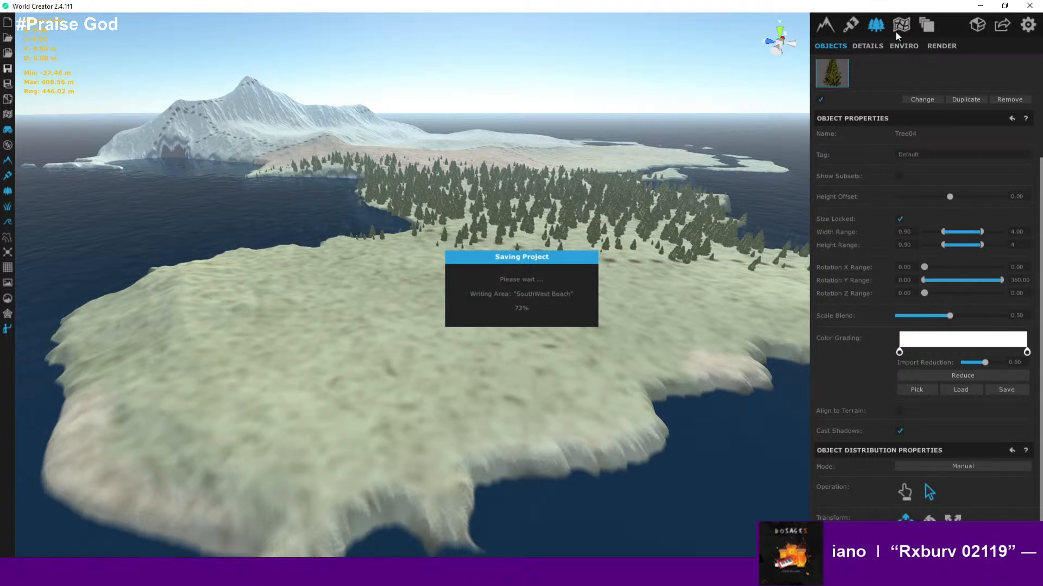
left_click(849, 26)
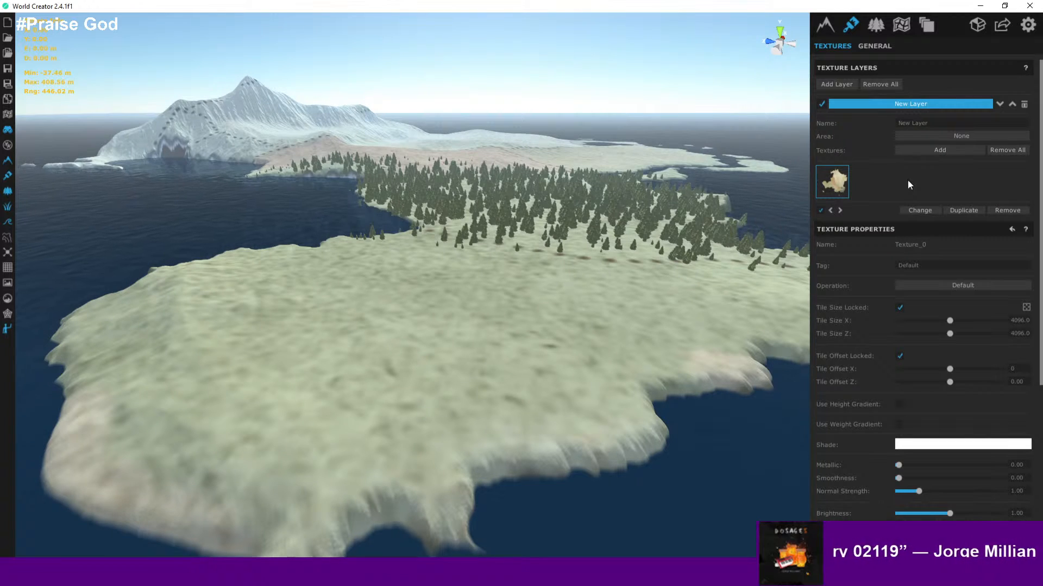
left_click(820, 209)
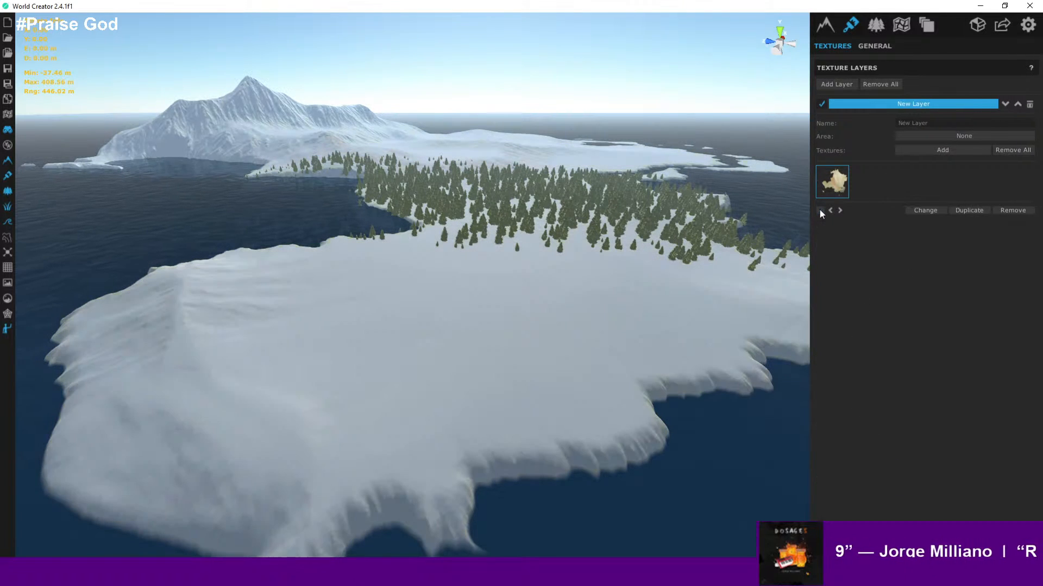
- Add a texture to the layer, browsing up to the WorldCreator ground textures and selecting Grass_04
left_click(921, 148)
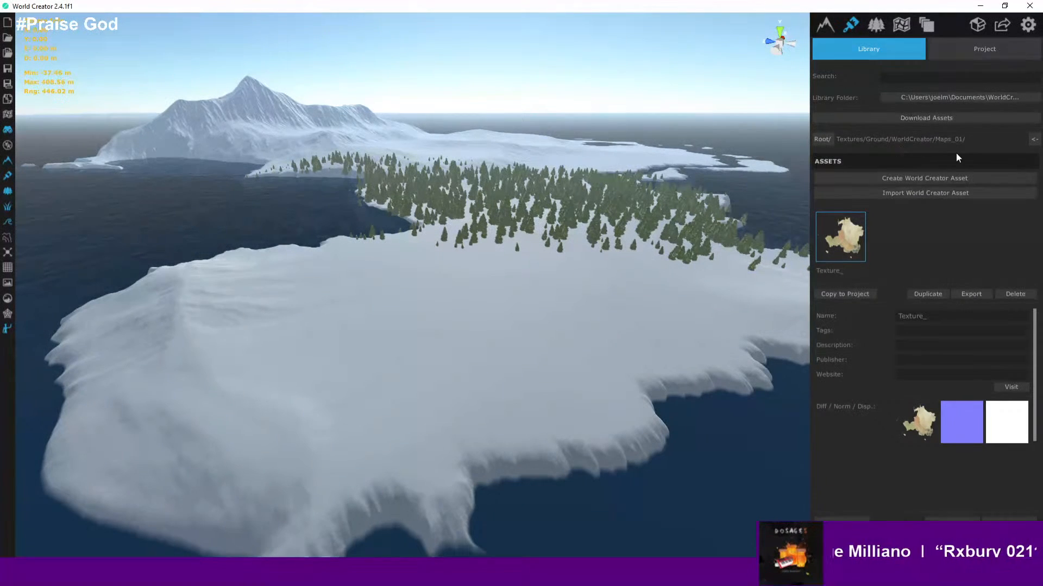
left_click(1035, 141)
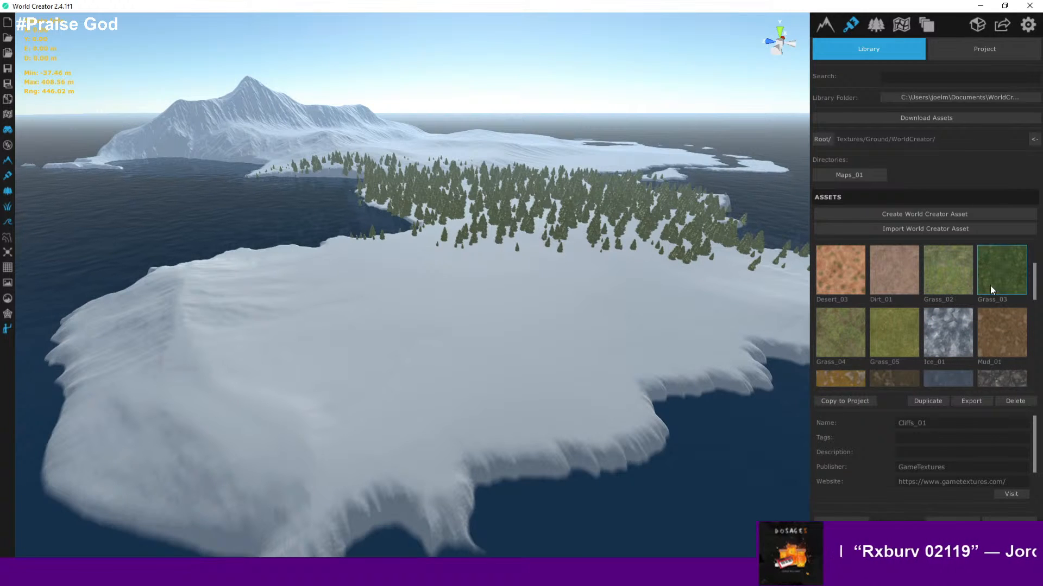
left_click(856, 340)
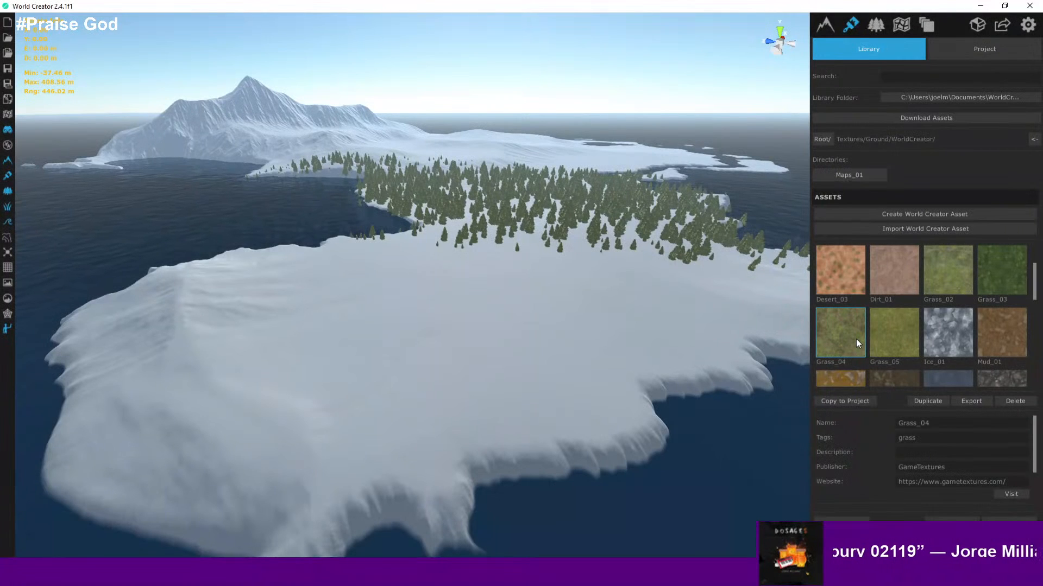
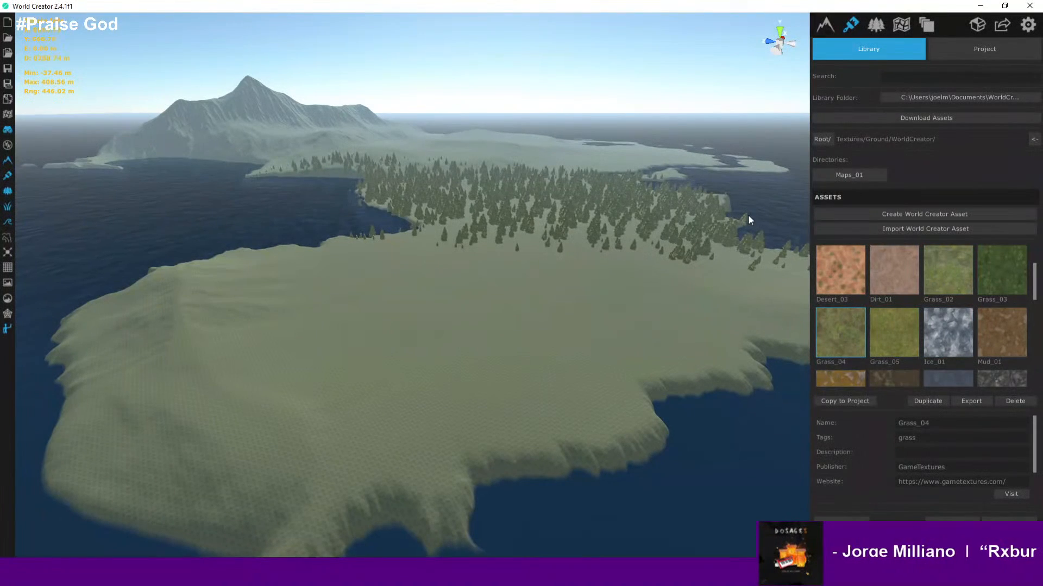
- Fly down into the clearing to ground level and inspect the grass texture up close beside the character
scroll(637, 253, "up", 10)
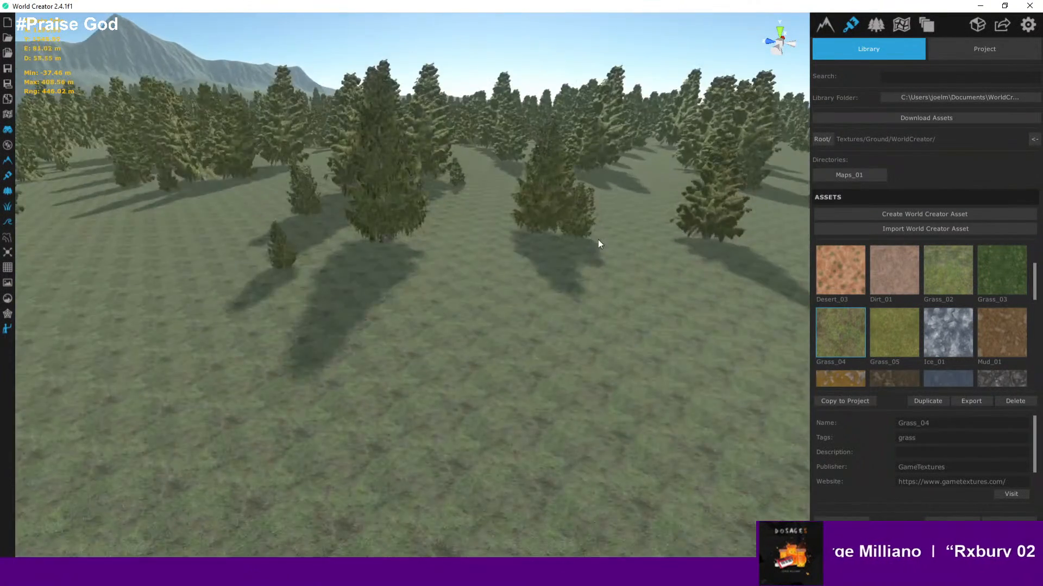
scroll(599, 239, "up", 2)
right_click_drag(627, 243, 546, 203)
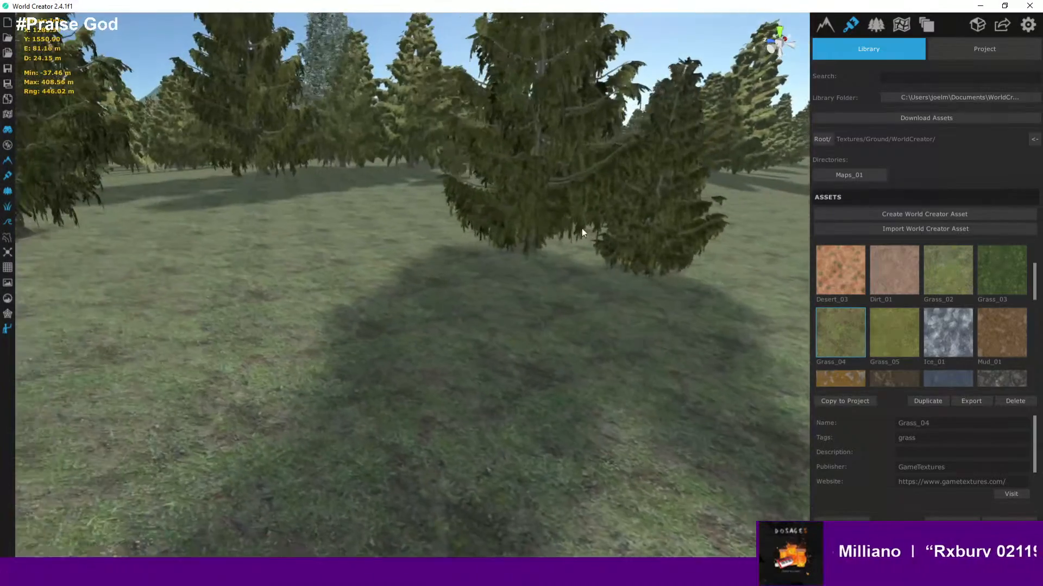
scroll(565, 222, "up", 4)
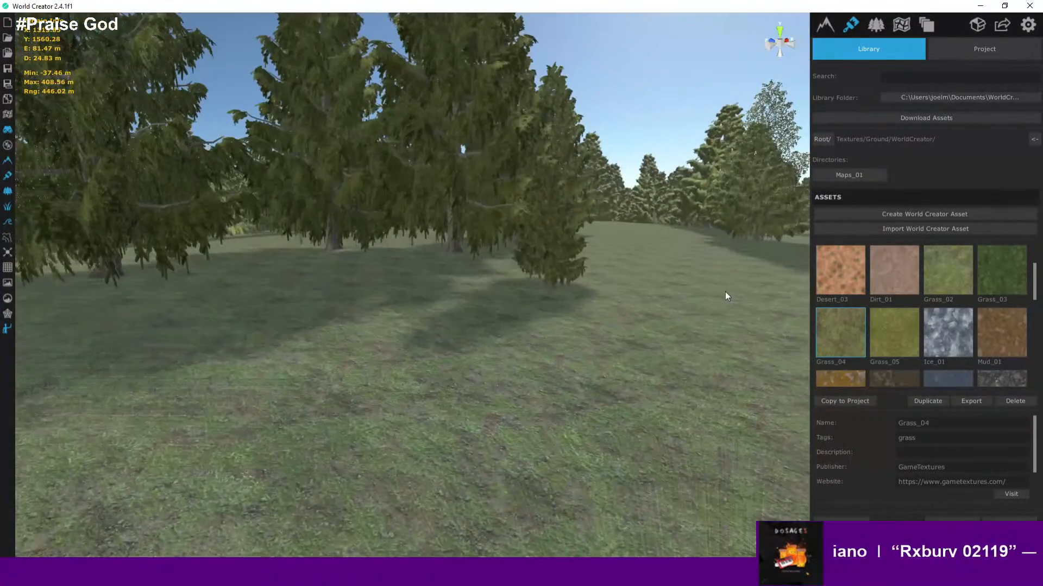
scroll(717, 318, "down", 2)
right_click_drag(713, 305, 707, 330)
scroll(727, 331, "up", 1)
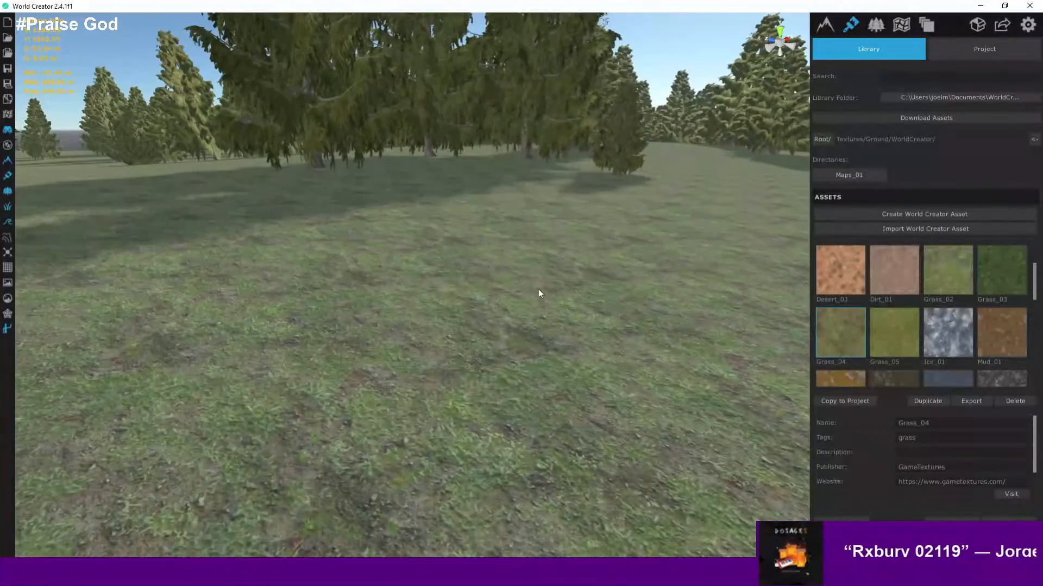
scroll(532, 281, "up", 3)
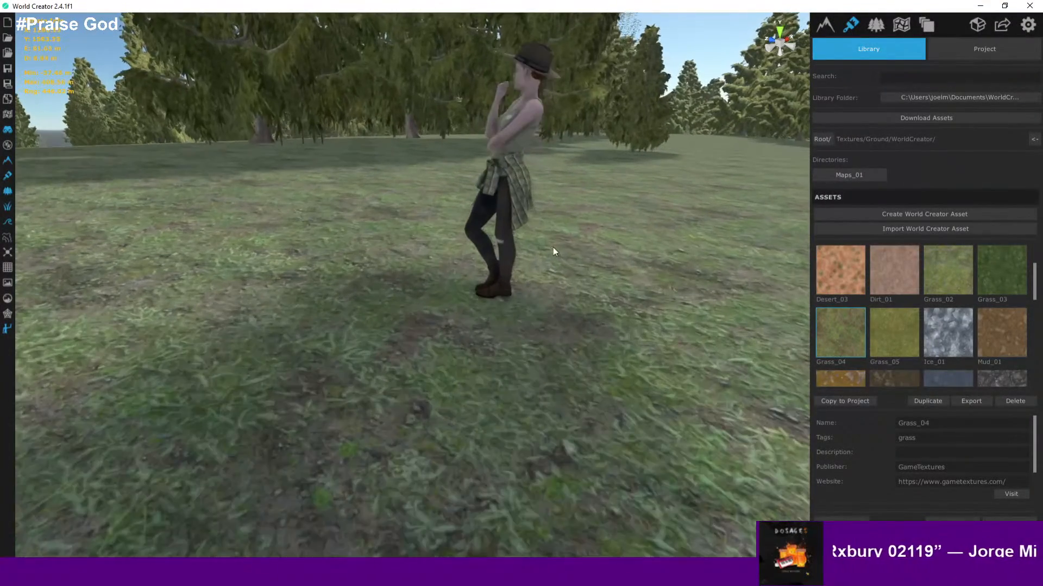
right_click_drag(650, 231, 559, 227)
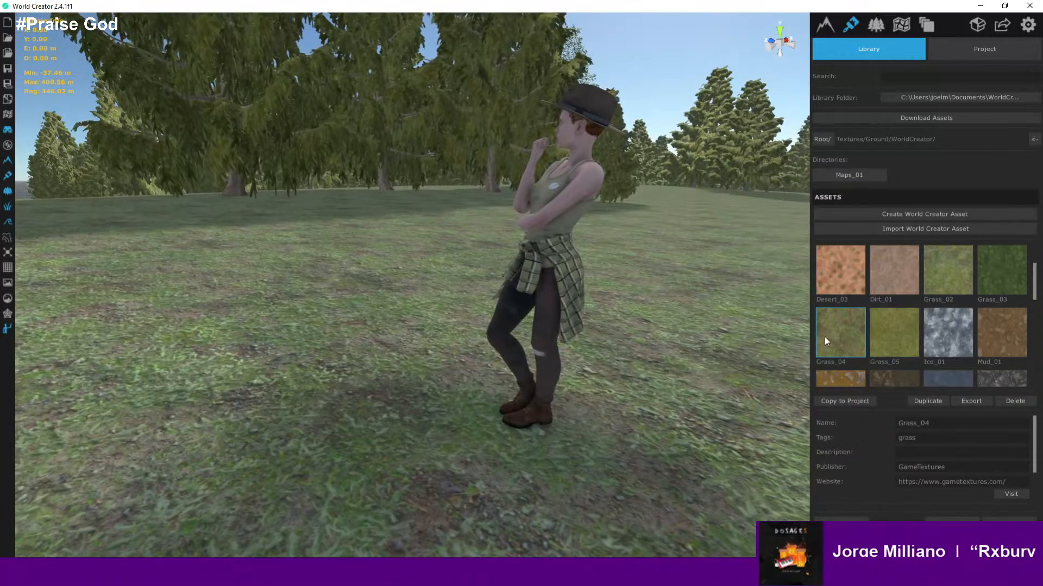
- Add the Grass_02 and Grass_03 textures from the library to the layer and return to the texture layers
left_click(1004, 285)
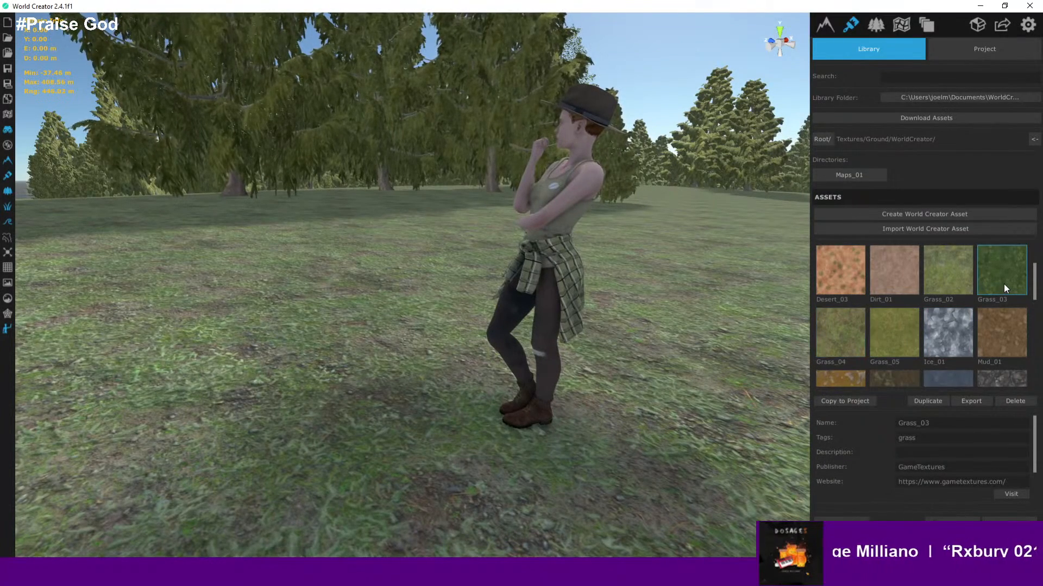
left_click(948, 279)
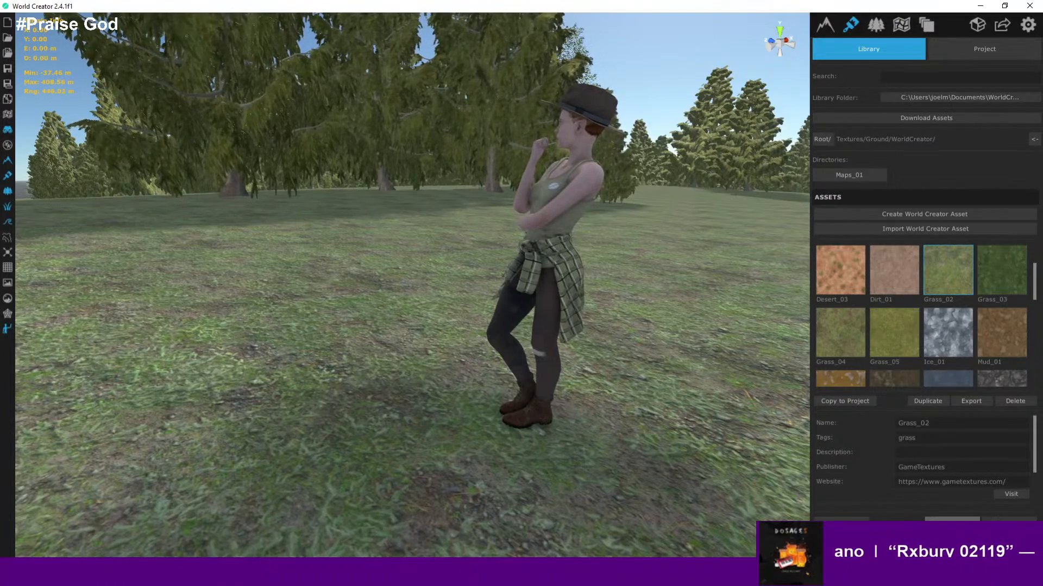
left_click(952, 525)
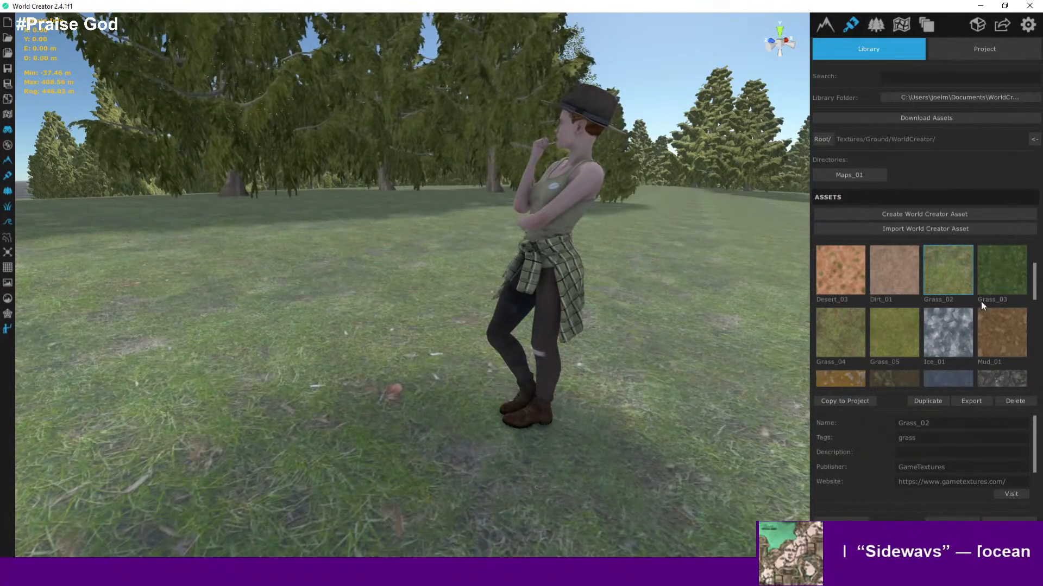
left_click(989, 280)
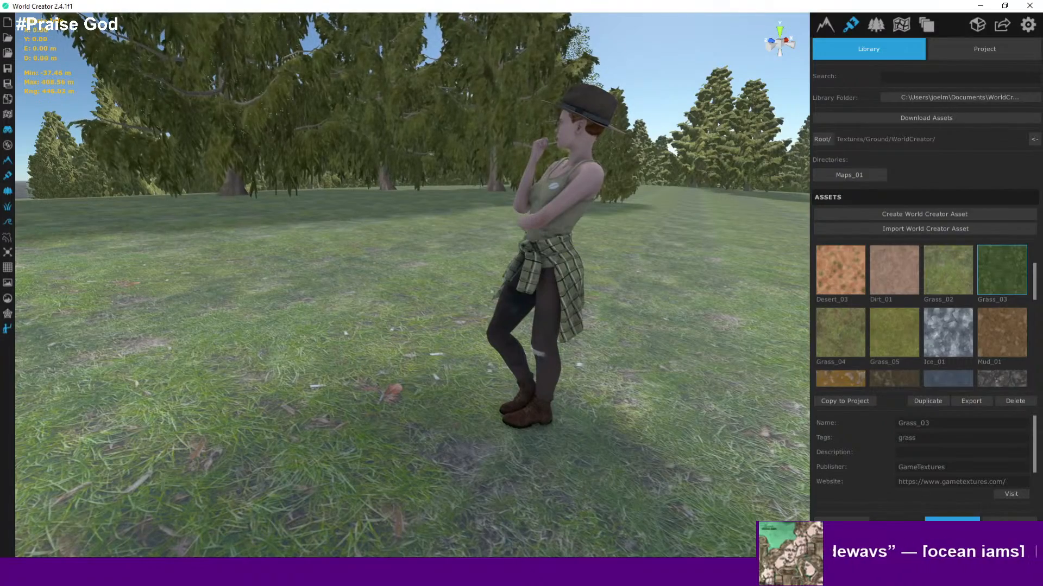
left_click(952, 524)
right_click_drag(658, 337, 670, 421)
scroll(604, 360, "down", 10)
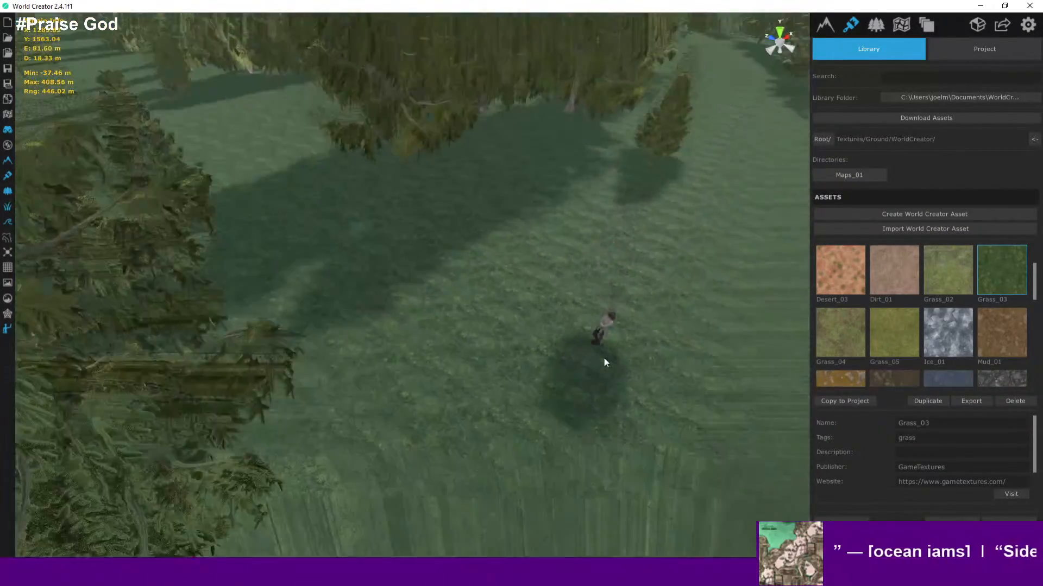
scroll(604, 357, "up", 10)
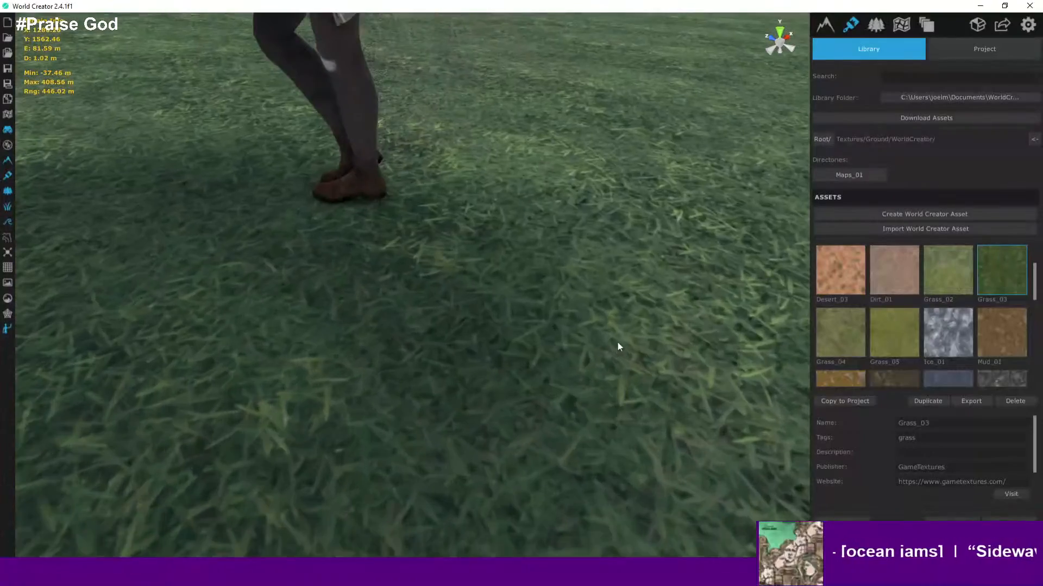
scroll(552, 294, "down", 4)
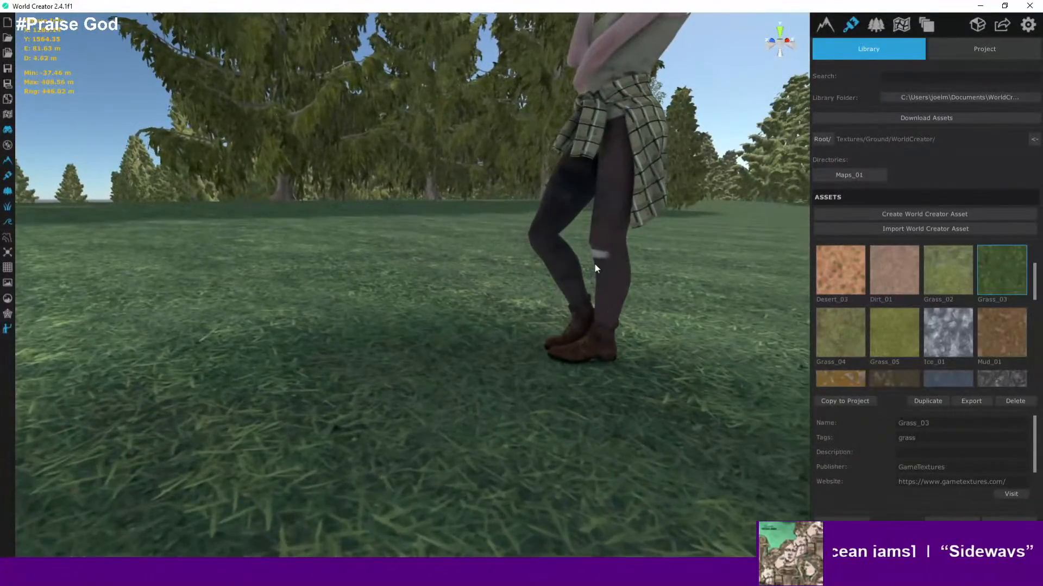
key("d")
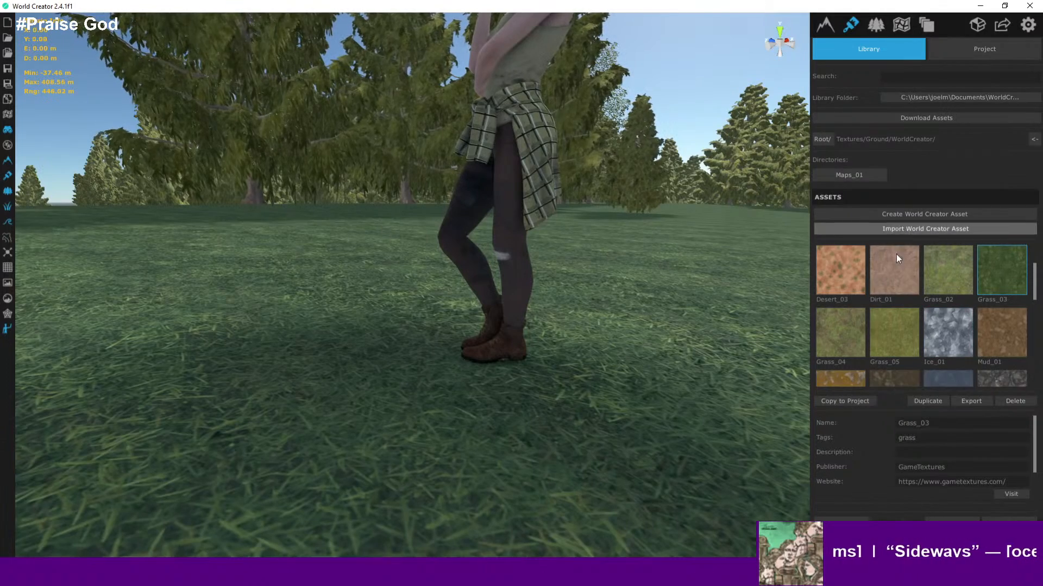
left_click(842, 524)
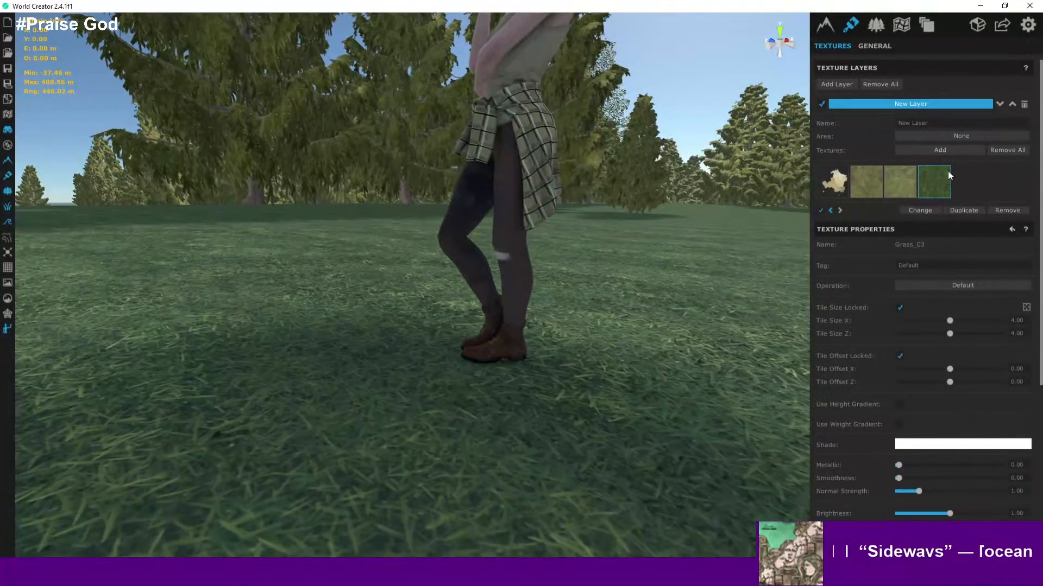
- Select the Grass_03 texture in the layer and enable its Flow distribution
left_click(909, 184)
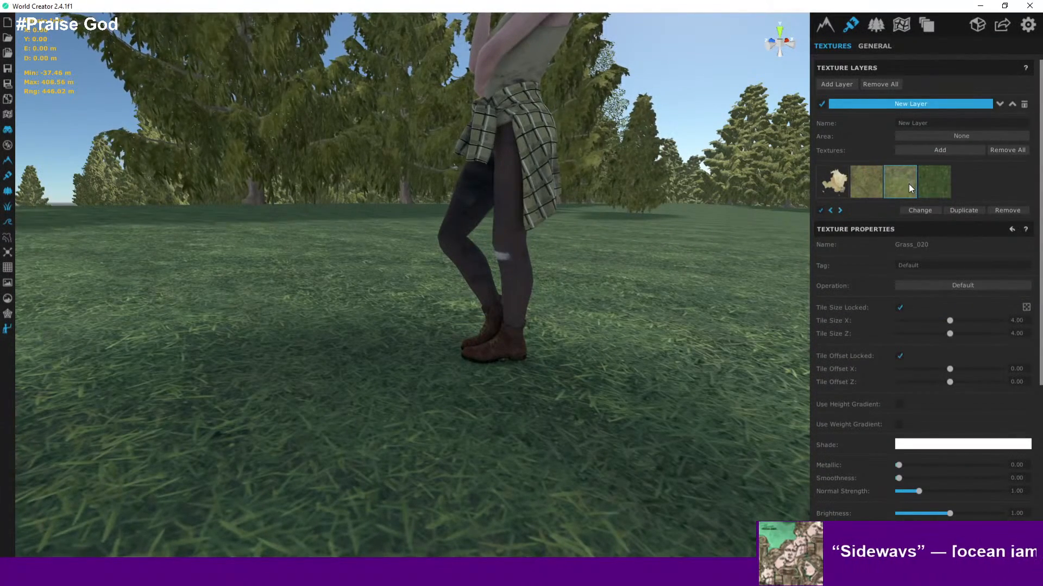
left_click(935, 181)
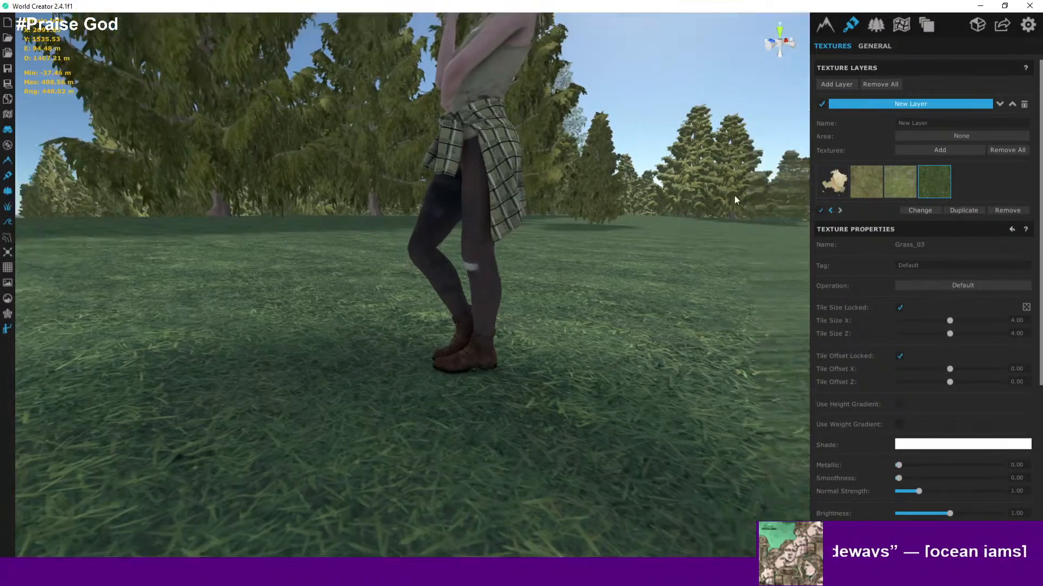
right_click_drag(735, 196, 750, 230)
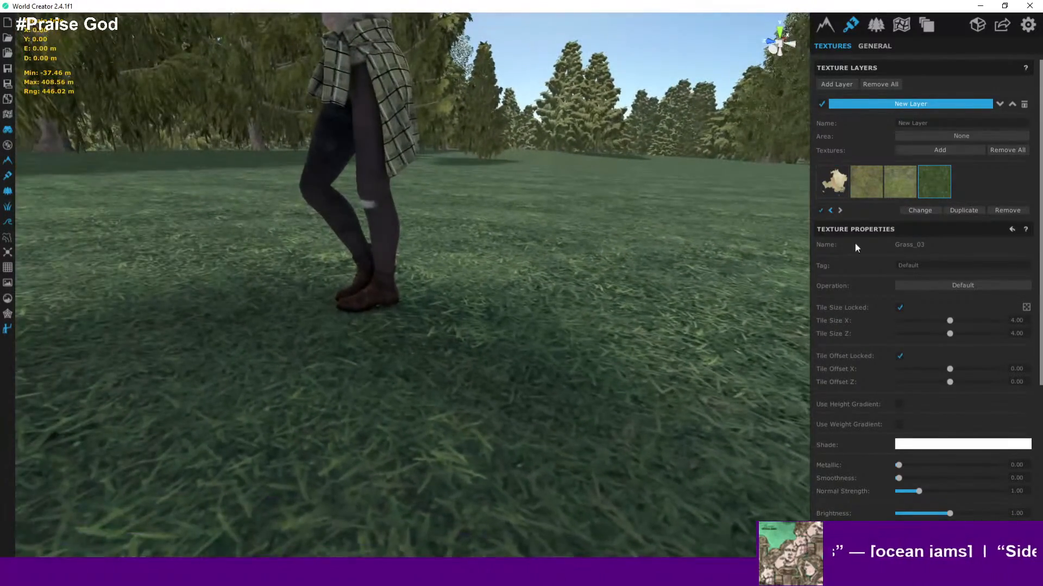
scroll(897, 262, "down", 6)
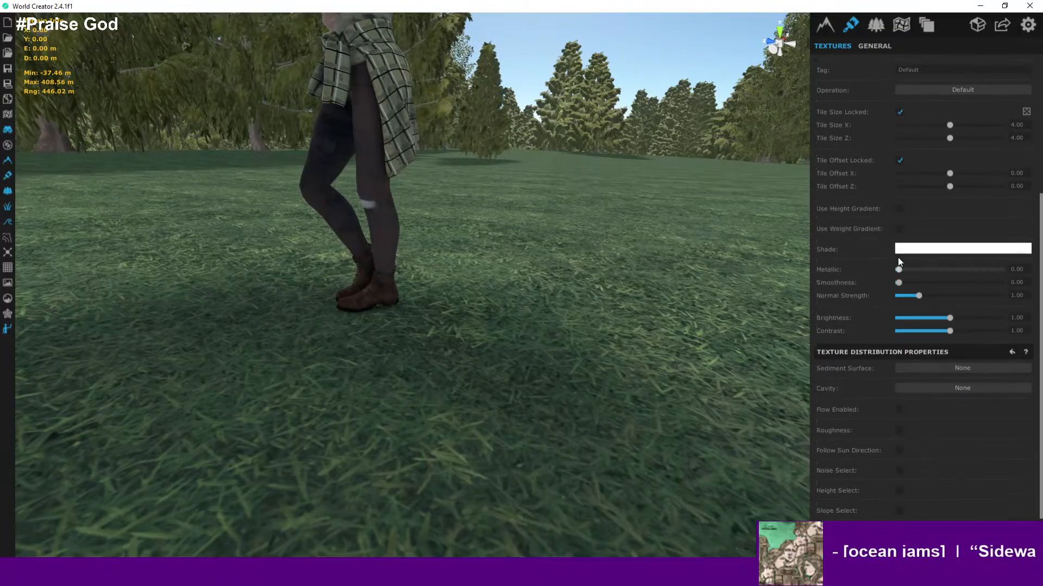
scroll(898, 262, "down", 1)
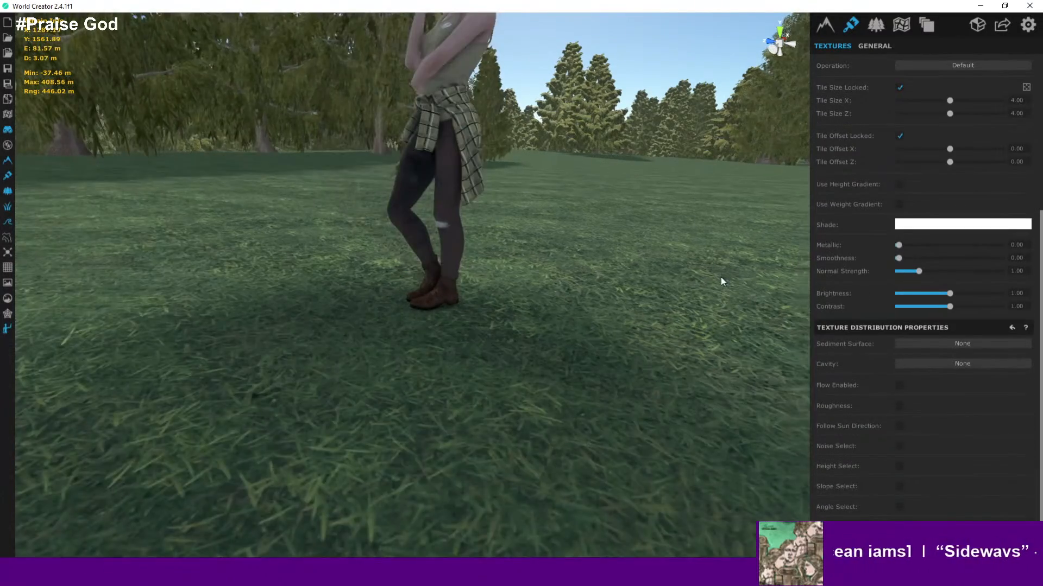
right_click_drag(721, 281, 763, 336)
right_click_drag(555, 256, 663, 228)
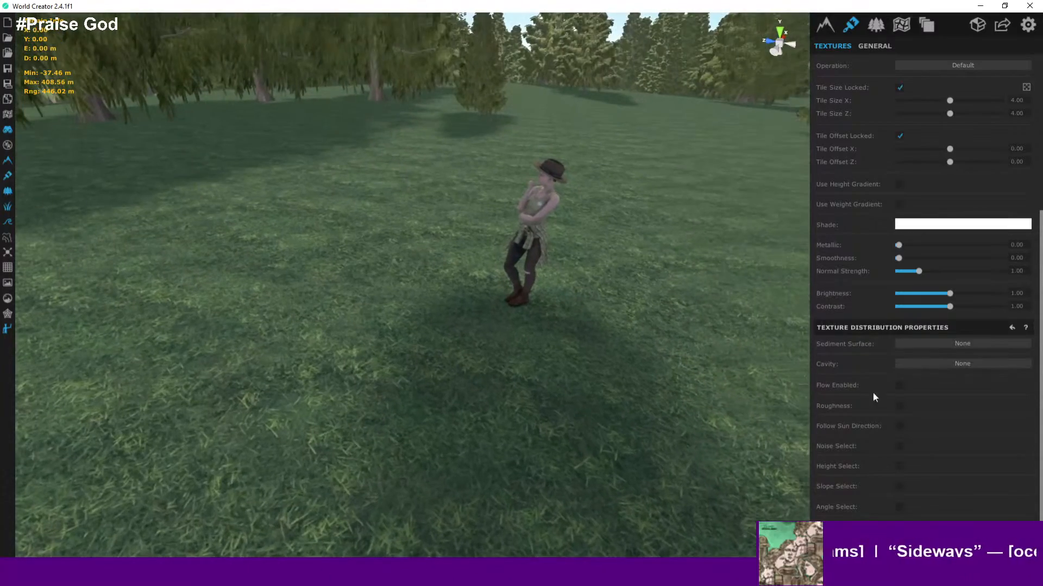
left_click(899, 386)
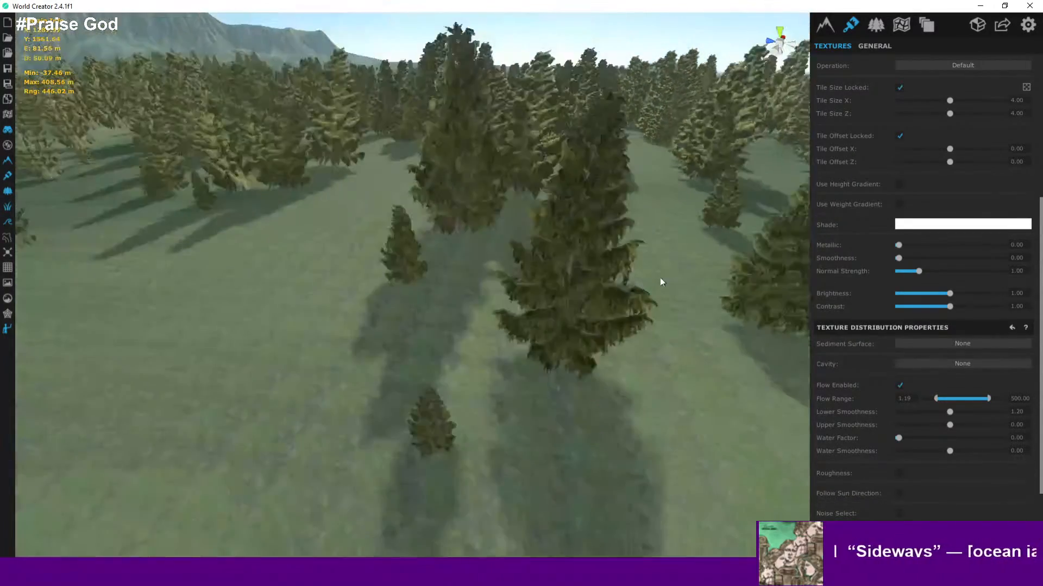
- Zoom out and orbit over the island to review how the grass textures are distributed
right_click_drag(660, 278, 650, 332)
scroll(654, 291, "down", 10)
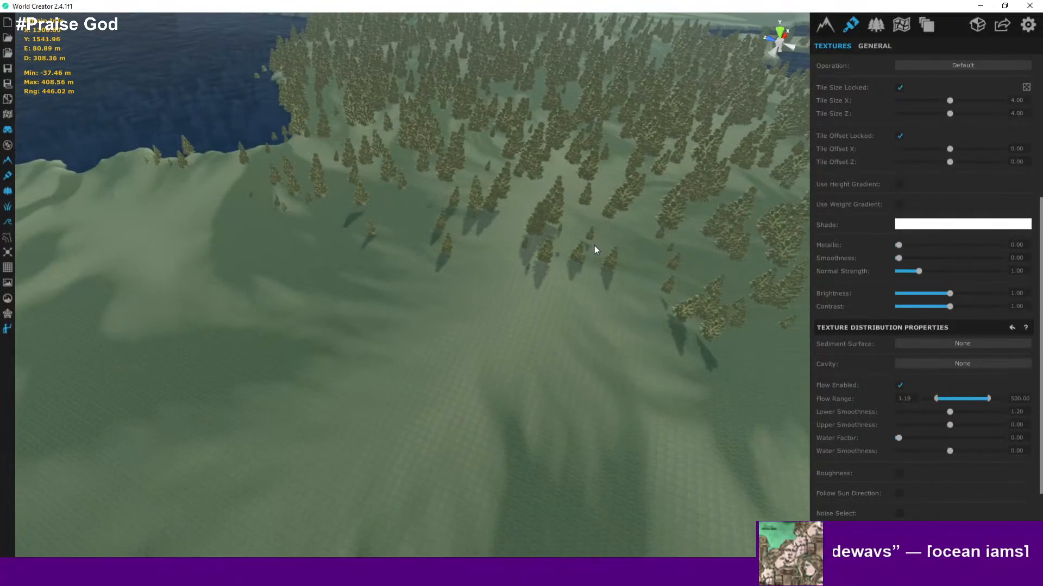
scroll(594, 245, "down", 5)
middle_click_drag(597, 250, 582, 322)
scroll(592, 243, "down", 4)
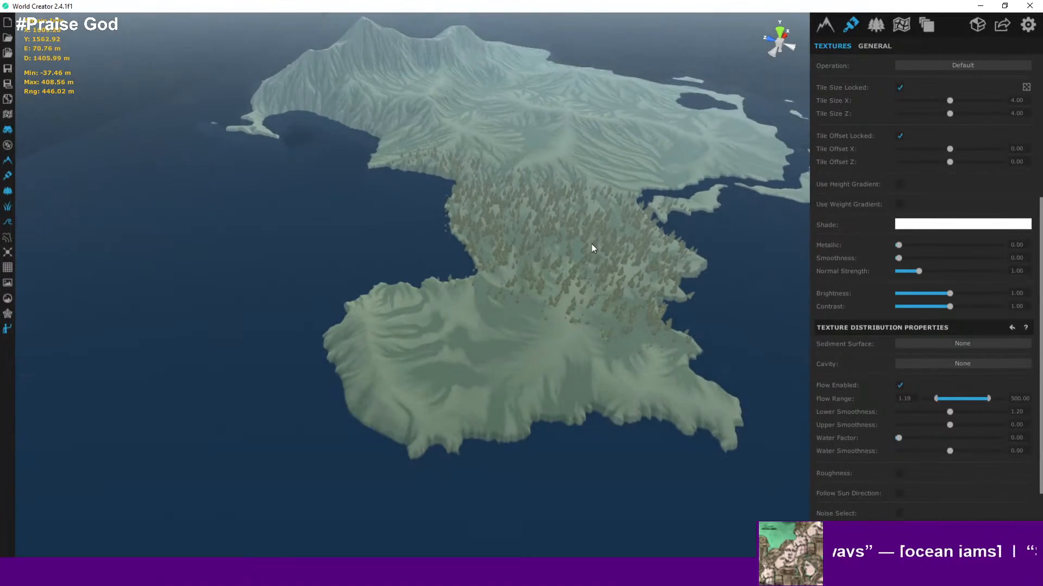
scroll(591, 243, "up", 3)
middle_click_drag(592, 243, 581, 375)
middle_click_drag(488, 237, 428, 273)
scroll(599, 305, "down", 2)
scroll(428, 274, "up", 7)
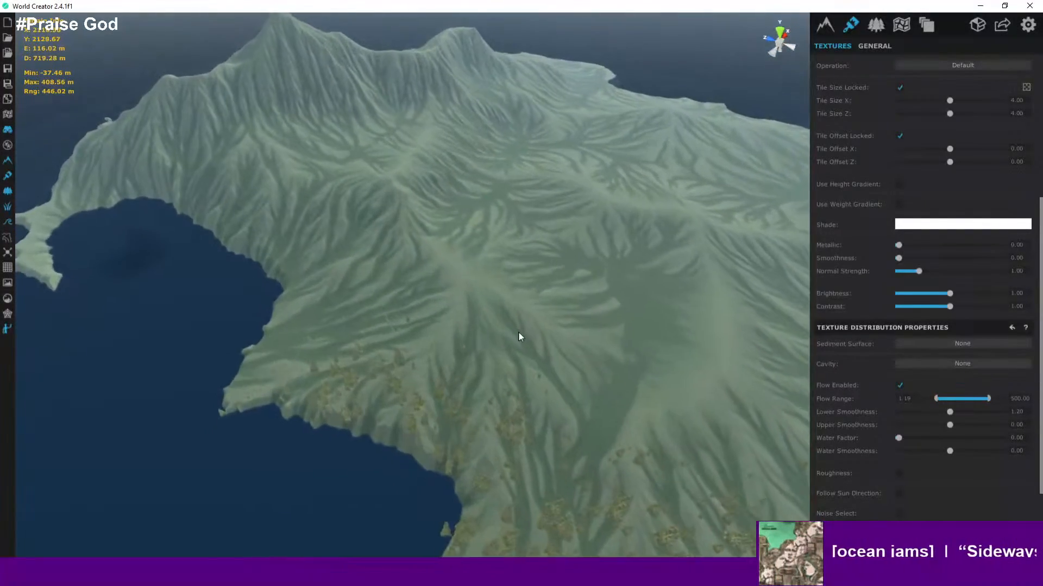
scroll(474, 275, "up", 2)
scroll(475, 275, "down", 2)
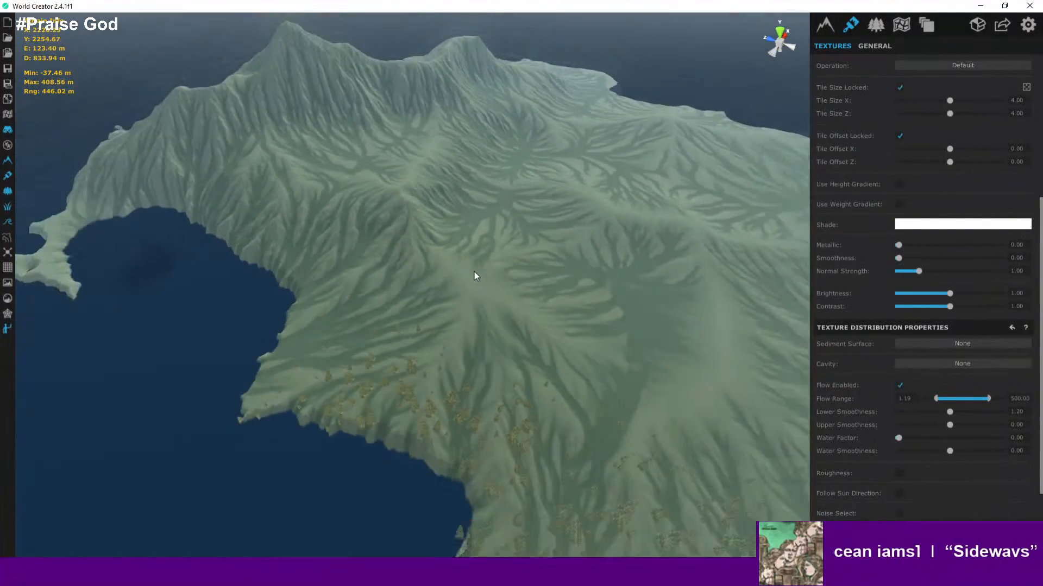
- Fly across the mountains and back over the forest to examine the texture blending
middle_click_drag(474, 274, 555, 372)
middle_click_drag(397, 234, 526, 309)
scroll(527, 309, "up", 2)
scroll(541, 302, "up", 1)
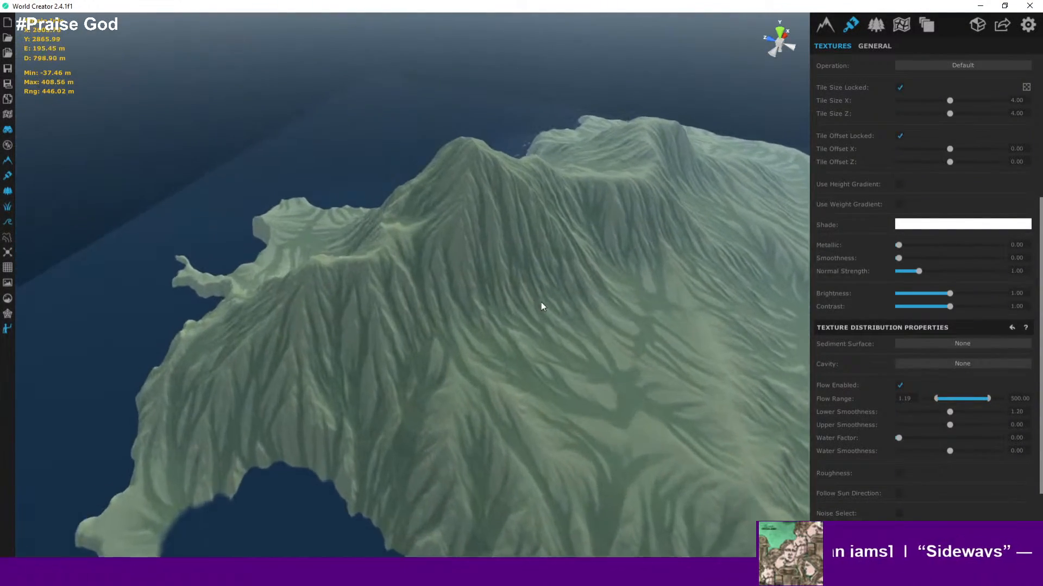
middle_click_drag(478, 209, 499, 259)
scroll(499, 259, "up", 2)
middle_click_drag(583, 314, 375, 216)
middle_click_drag(499, 252, 498, 108)
scroll(494, 225, "down", 2)
middle_click_drag(686, 306, 520, 191)
scroll(533, 198, "down", 1)
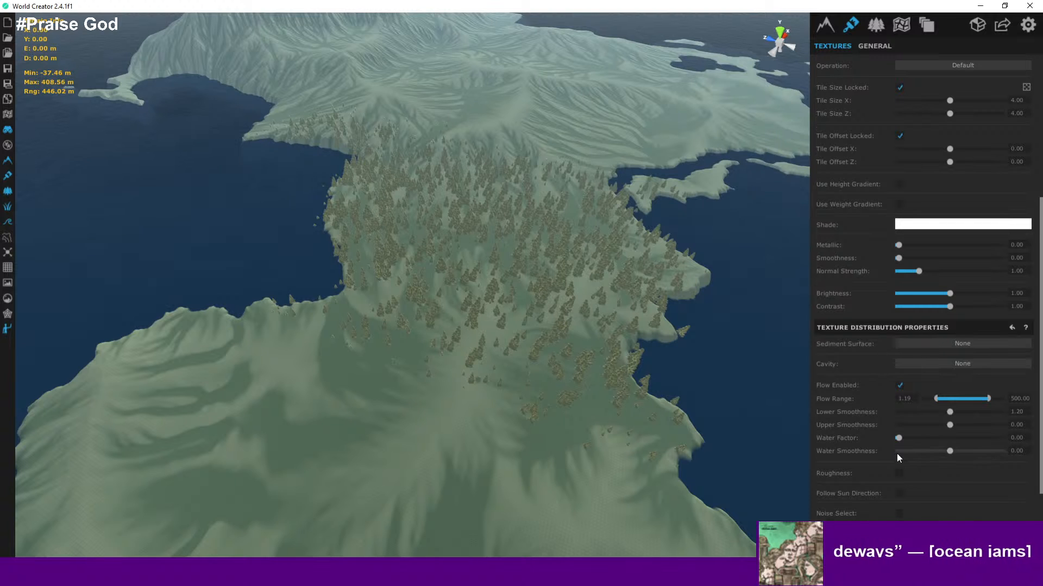
- Enable Noise Select for the Grass_03 texture's distribution
scroll(897, 455, "down", 2)
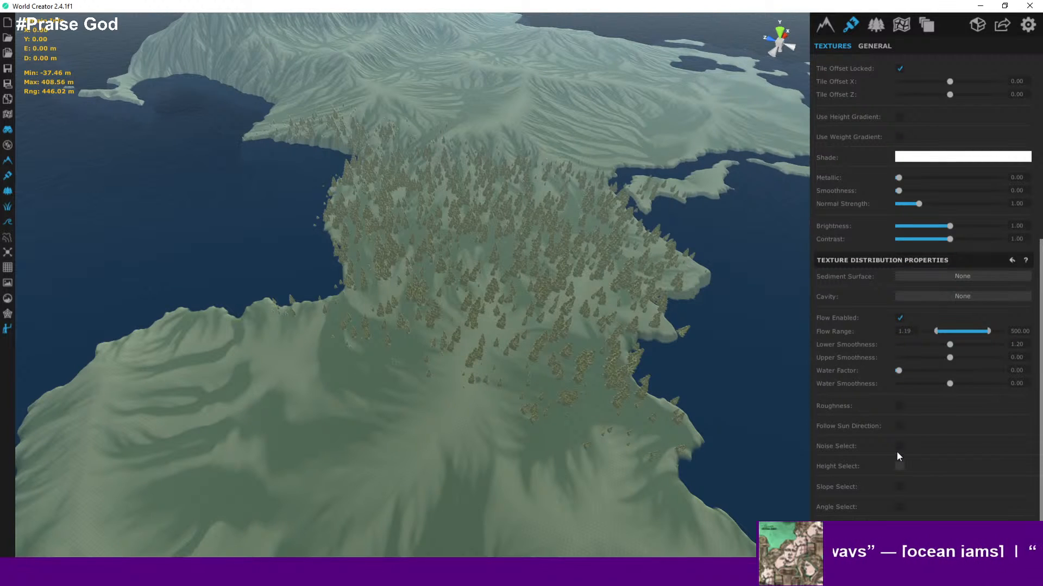
left_click(899, 448)
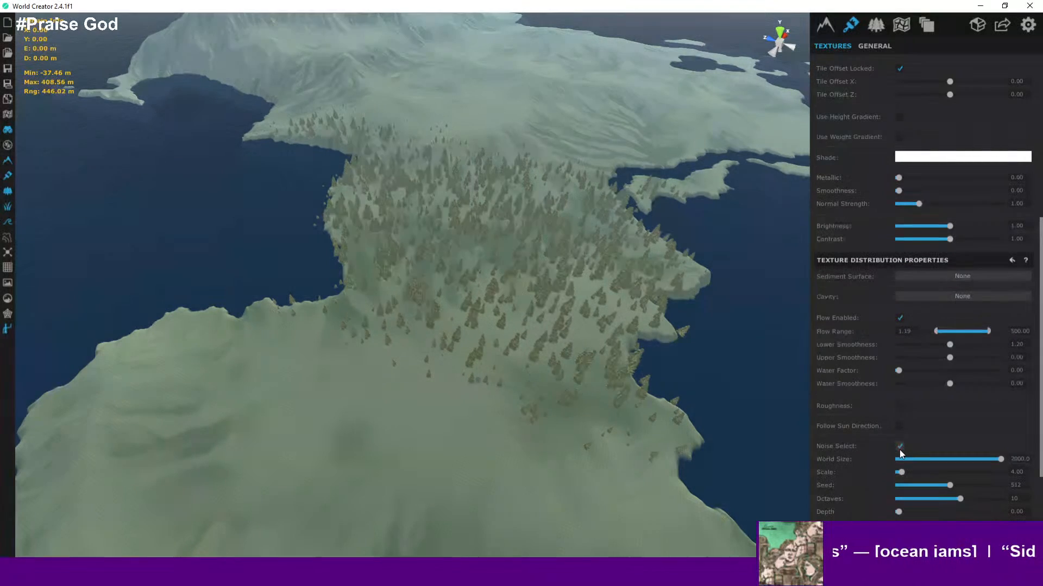
scroll(544, 272, "down", 4)
scroll(544, 273, "up", 4)
middle_click_drag(544, 272, 657, 483)
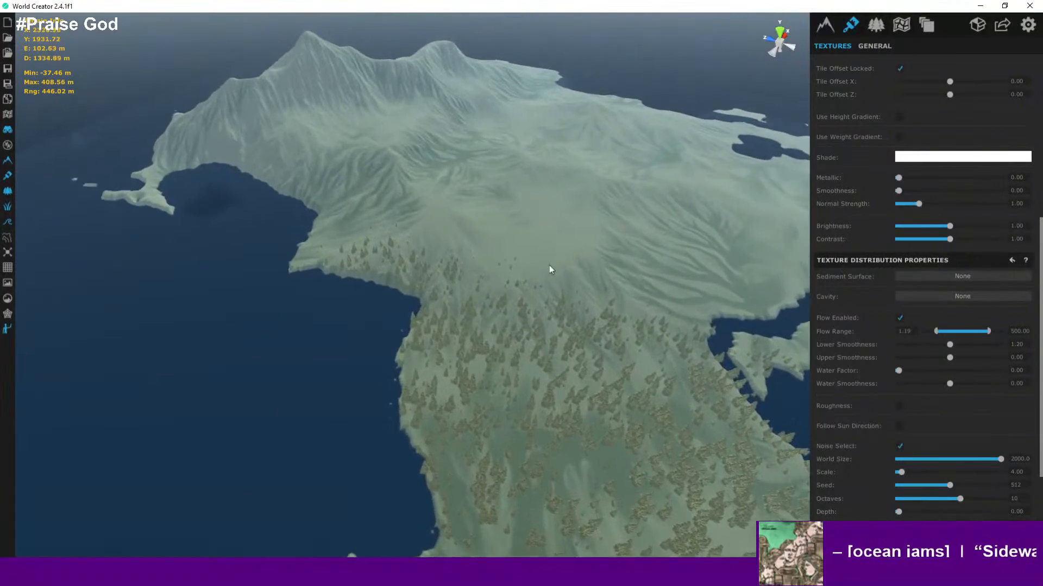
- Orbit the island and fly down into the clearing to inspect the blended grass up close
middle_click_drag(549, 265, 619, 415)
middle_click_drag(569, 336, 553, 127)
middle_click_drag(631, 235, 582, 127)
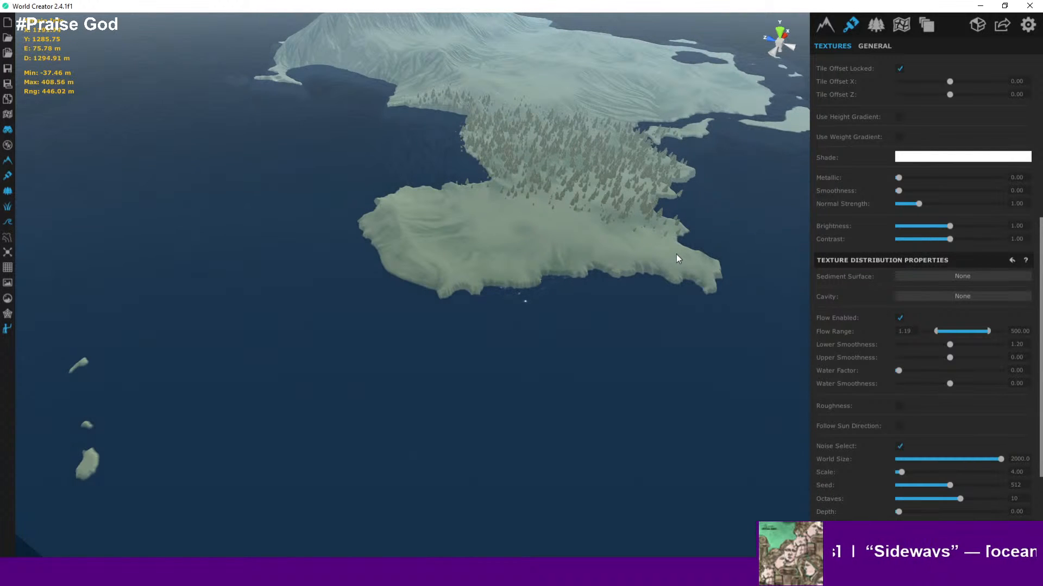
scroll(579, 174, "up", 5)
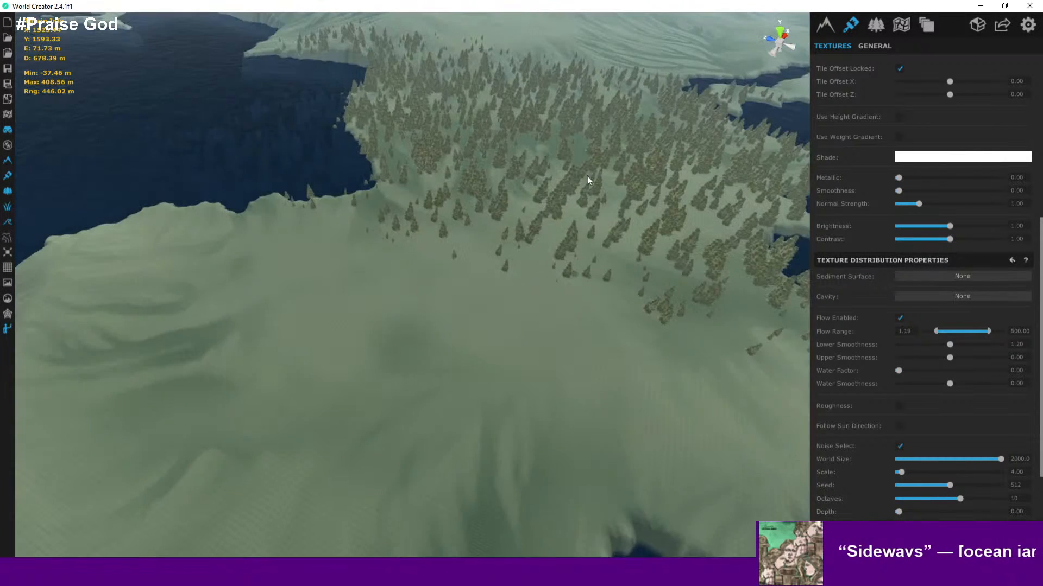
scroll(650, 190, "up", 5)
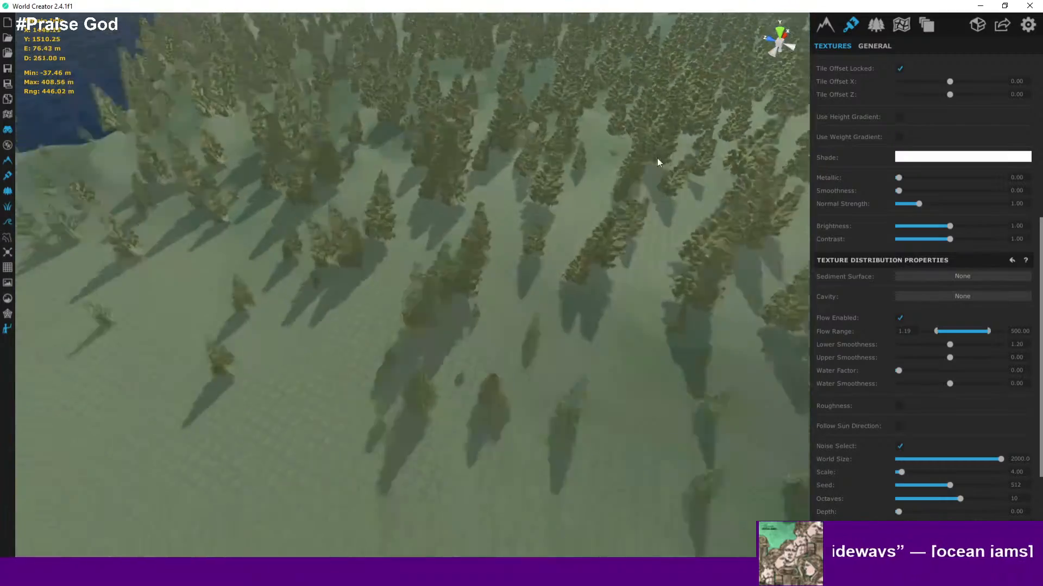
scroll(649, 246, "up", 6)
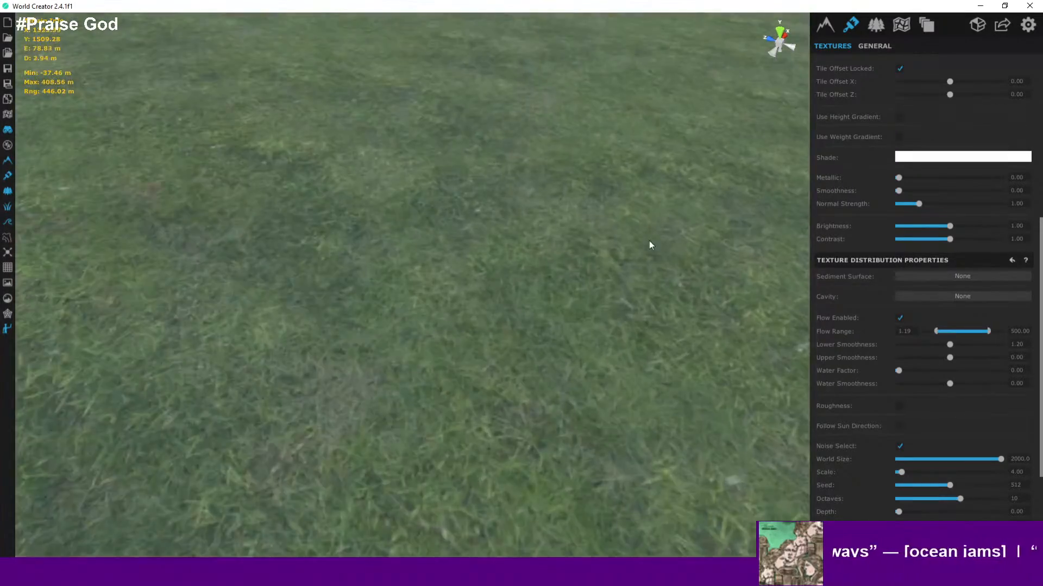
right_click_drag(668, 92, 682, 42)
right_click_drag(681, 42, 650, 129)
scroll(657, 125, "down", 3)
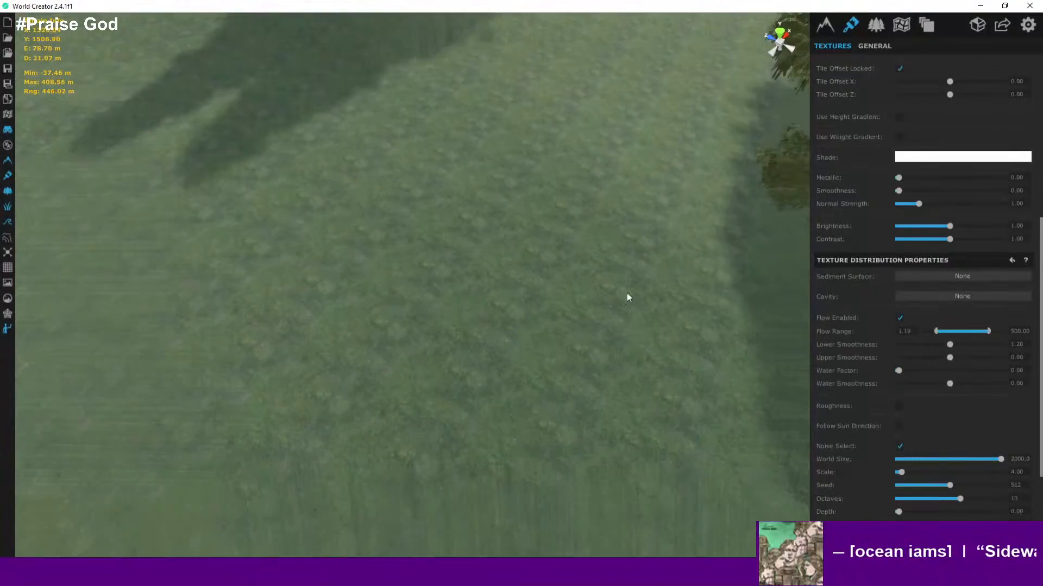
- Select the layer's grass textures in turn and disable the Grass_020 texture
scroll(887, 113, "up", 5)
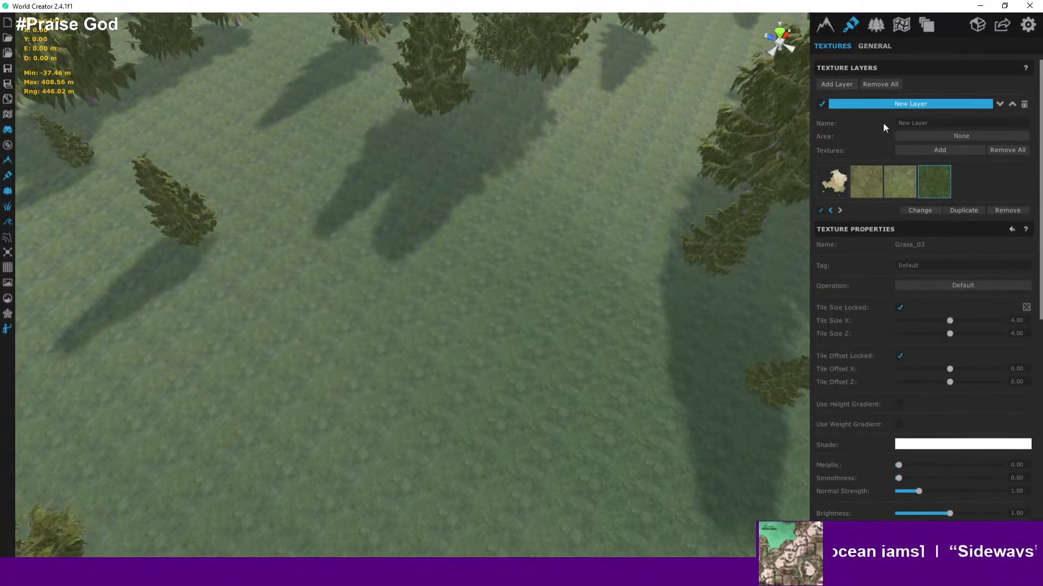
left_click(868, 181)
left_click(842, 181)
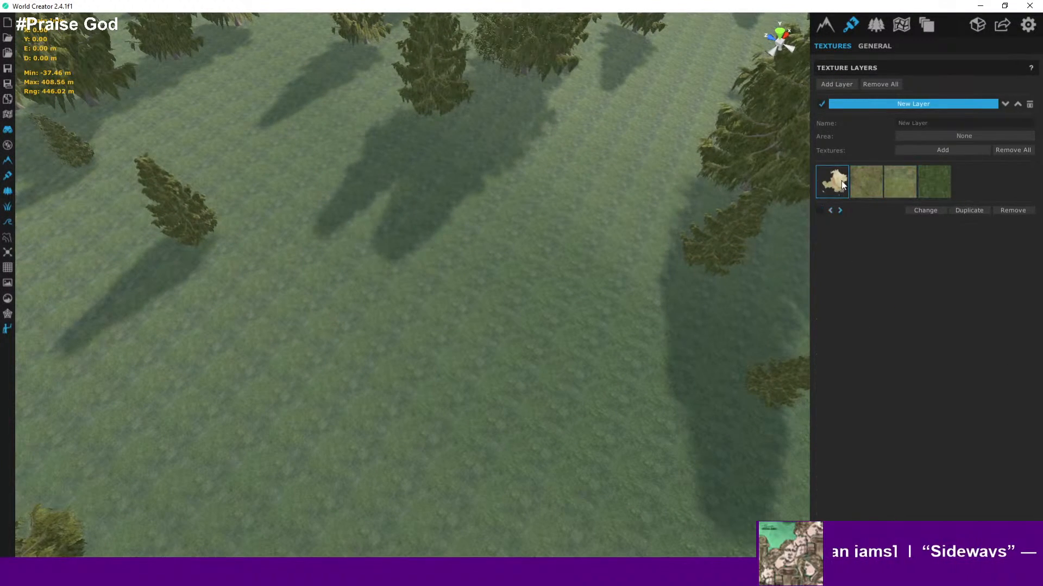
left_click(869, 185)
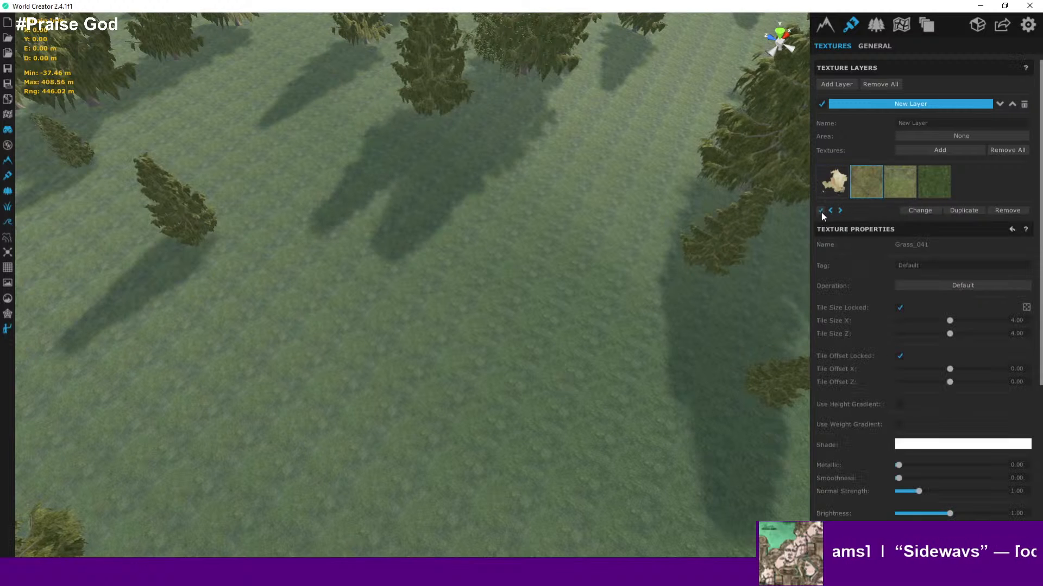
left_click(821, 212)
left_click(901, 181)
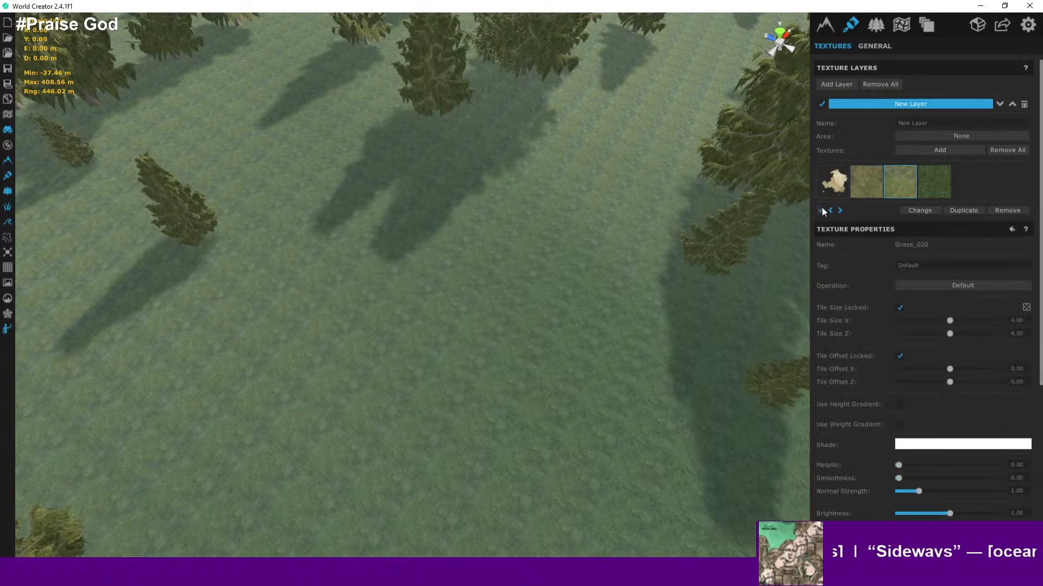
left_click(822, 210)
- Zoom out, orbit over the island and zoom into the forest to review the texture blend
scroll(540, 155, "down", 6)
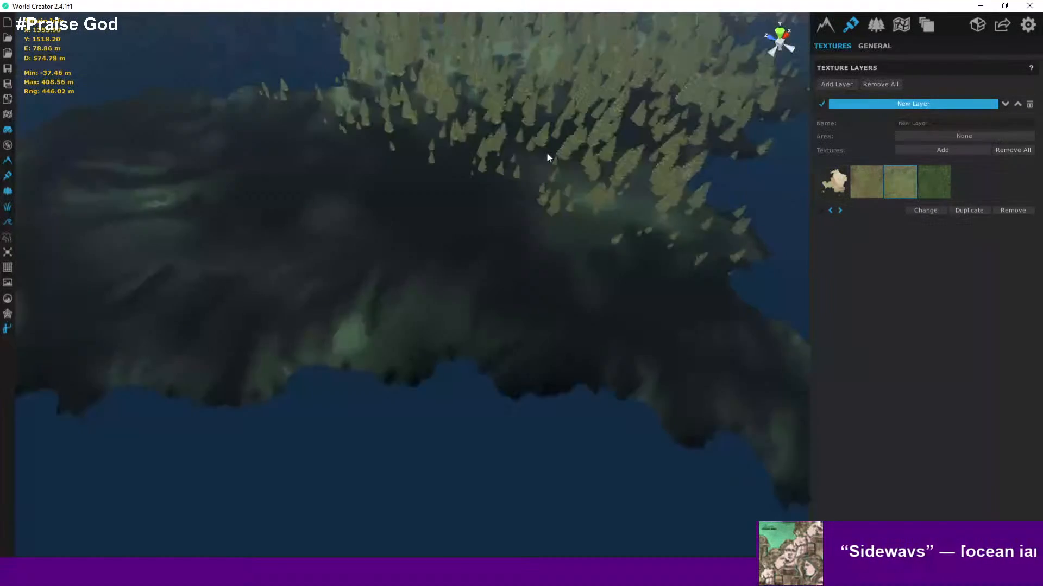
scroll(549, 154, "down", 5)
left_click_drag(564, 154, 572, 396)
left_click_drag(615, 119, 671, 386)
left_click_drag(551, 249, 631, 343)
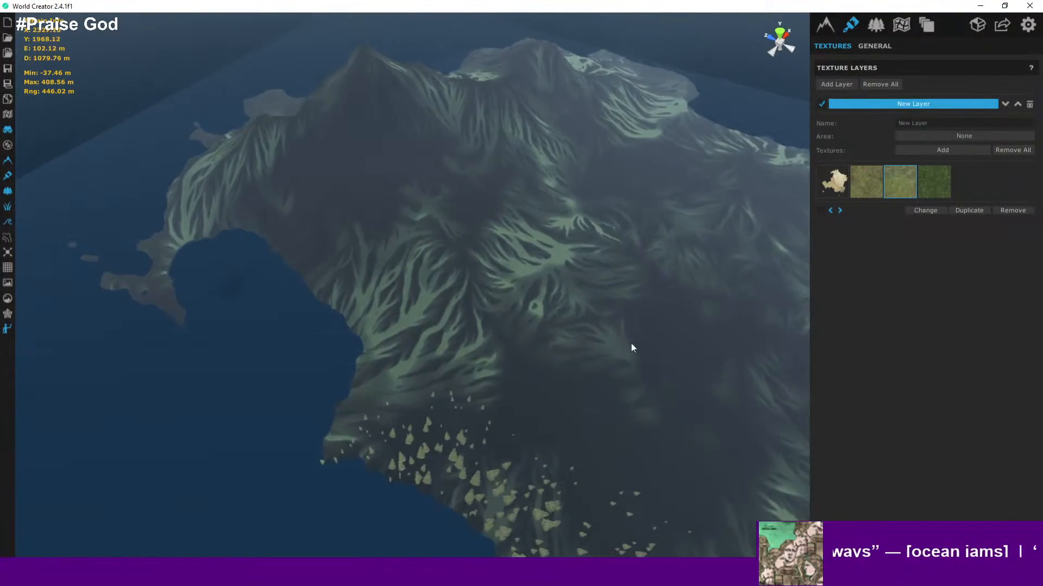
middle_click_drag(567, 276, 543, 163)
middle_click_drag(586, 457, 598, 145)
scroll(592, 260, "up", 8)
scroll(594, 189, "up", 5)
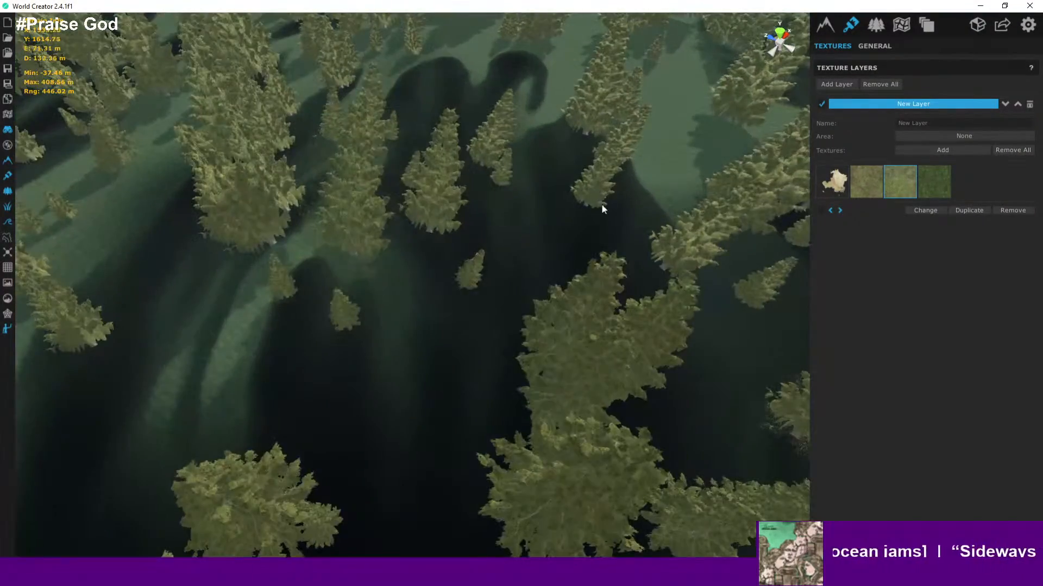
middle_click_drag(602, 206, 683, 173)
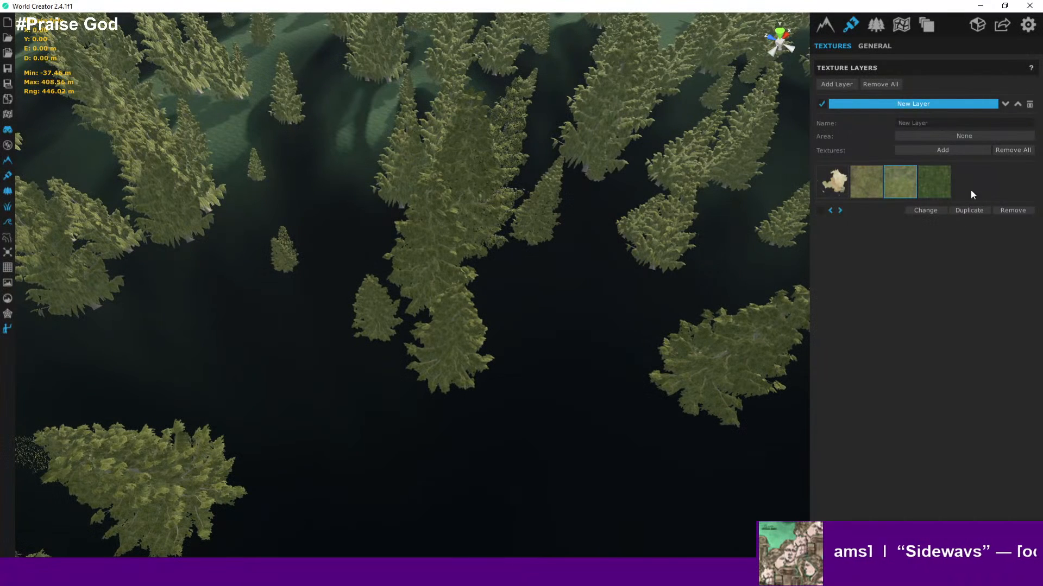
- Add the Mud_01 ground texture from the WorldCreator library to the layer
left_click(950, 151)
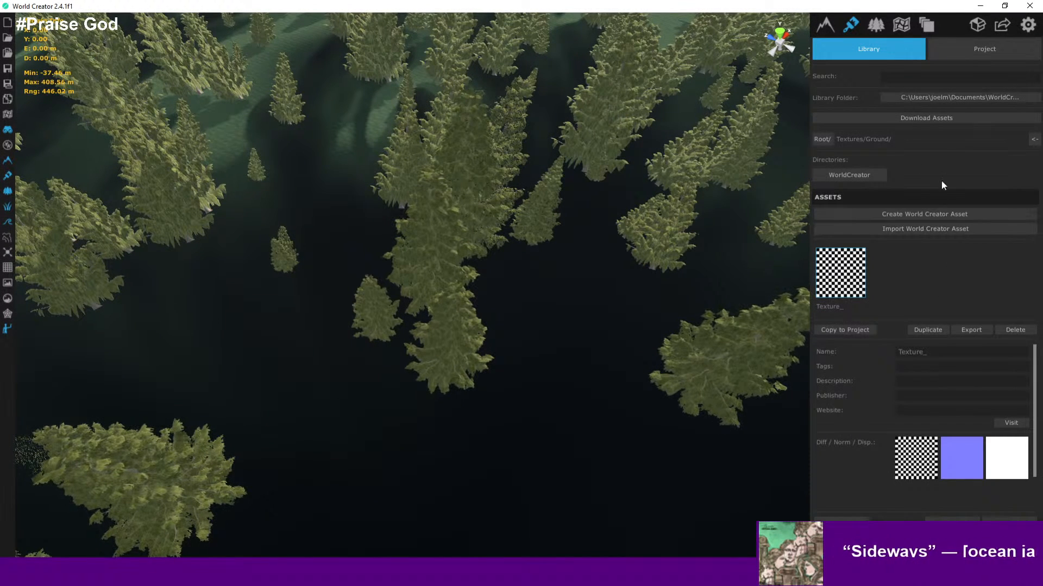
left_click(874, 177)
scroll(941, 280, "down", 1)
scroll(943, 289, "up", 1)
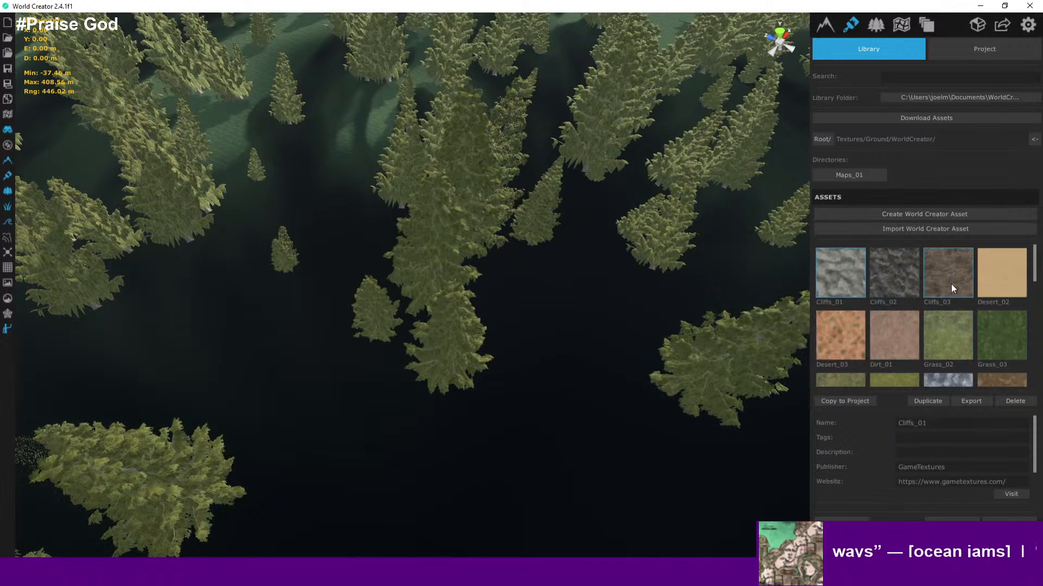
scroll(938, 280, "down", 1)
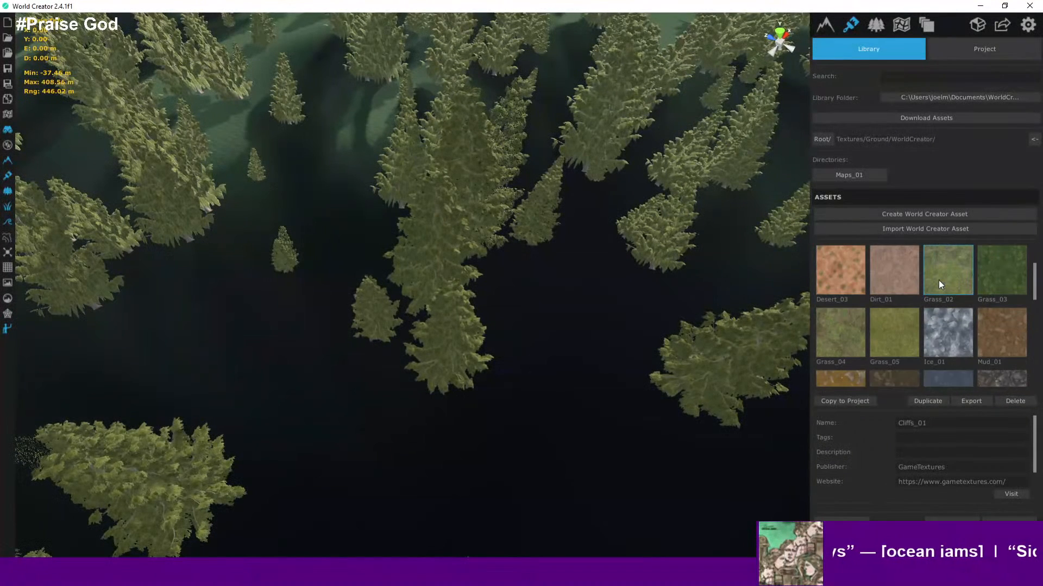
left_click(993, 333)
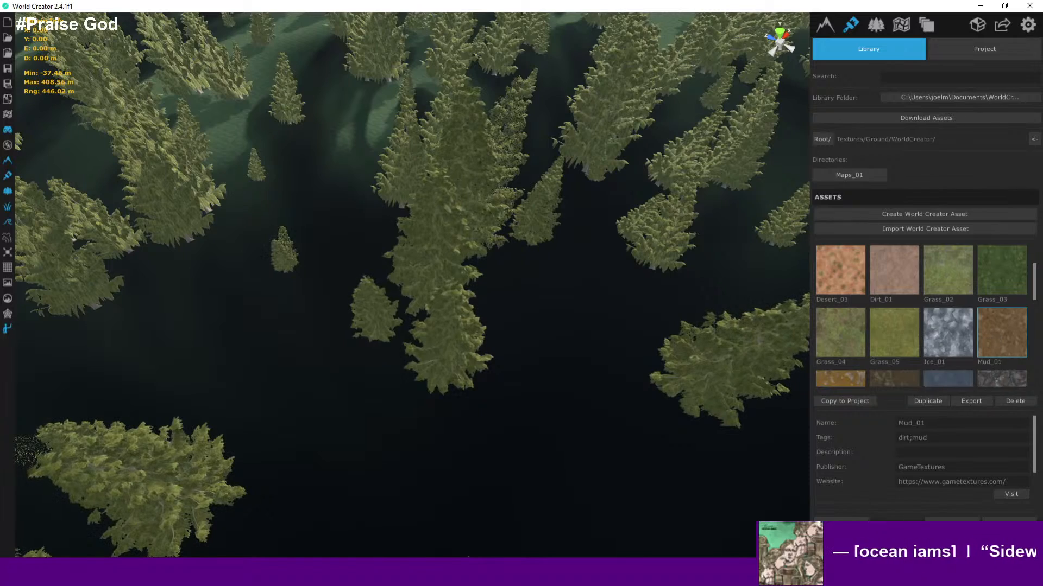
- Zoom out over the island and fly down to the ground to inspect the Mud_01 texture
scroll(690, 296, "down", 5)
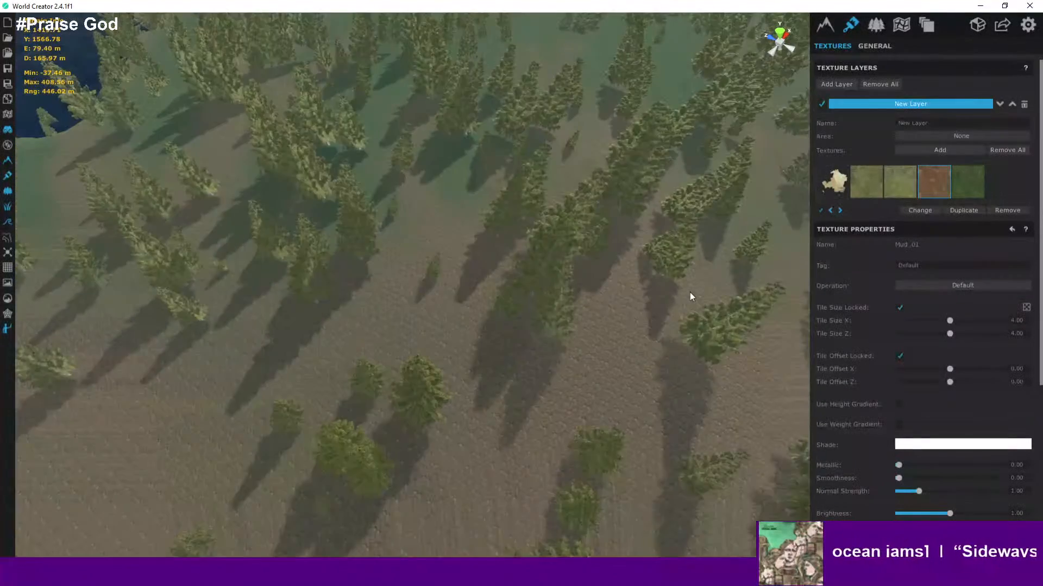
scroll(695, 293, "down", 5)
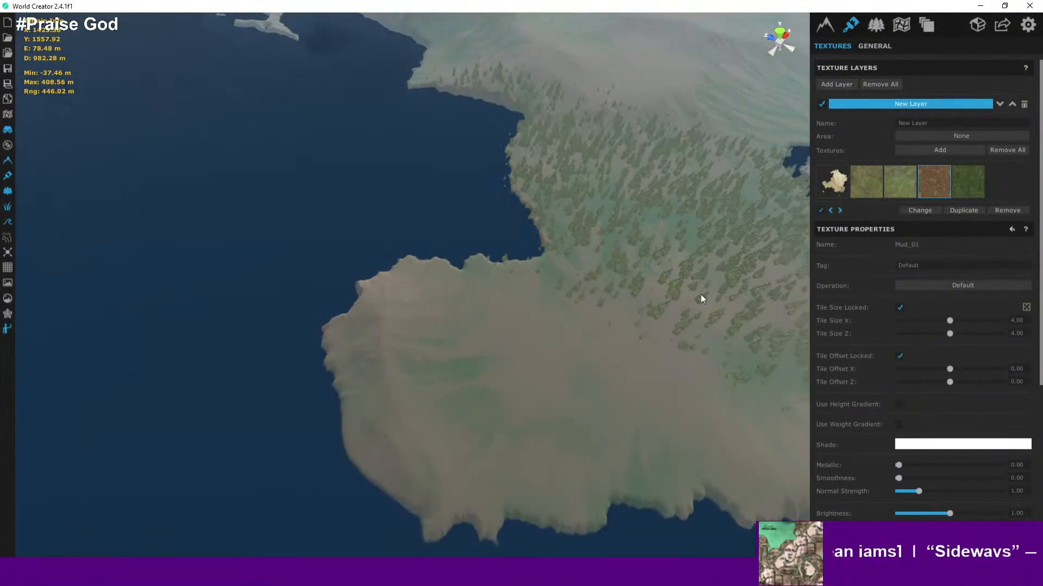
middle_click_drag(701, 294, 630, 272)
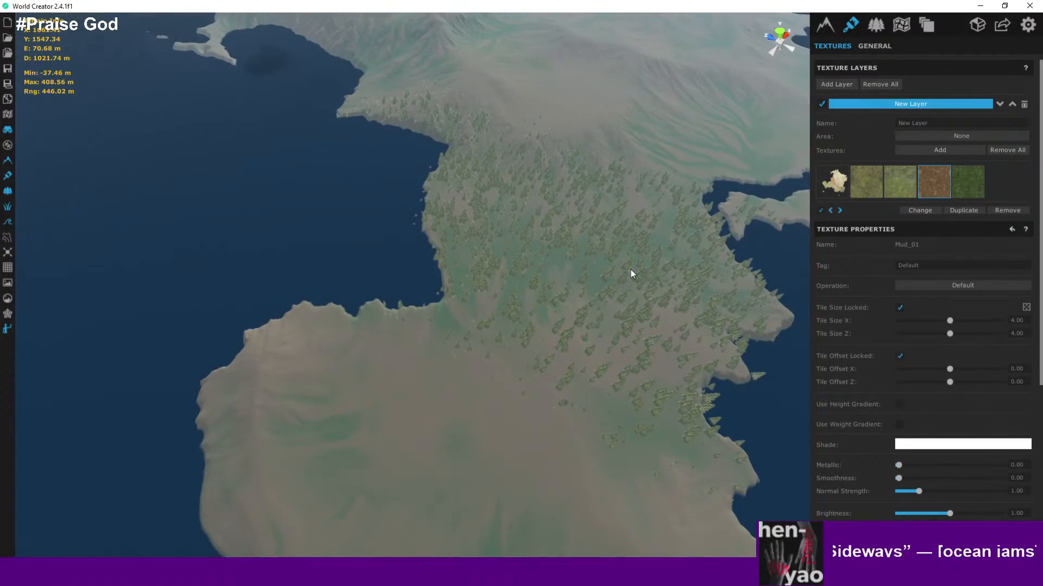
scroll(631, 269, "up", 5)
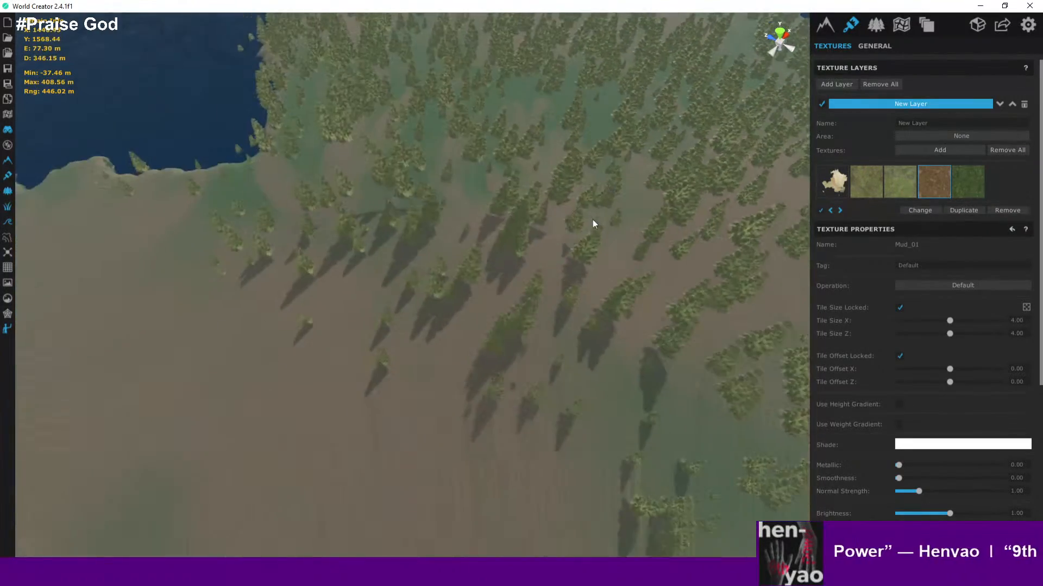
scroll(592, 223, "up", 5)
scroll(535, 250, "up", 3)
right_click_drag(534, 247, 600, 191)
scroll(536, 280, "up", 4)
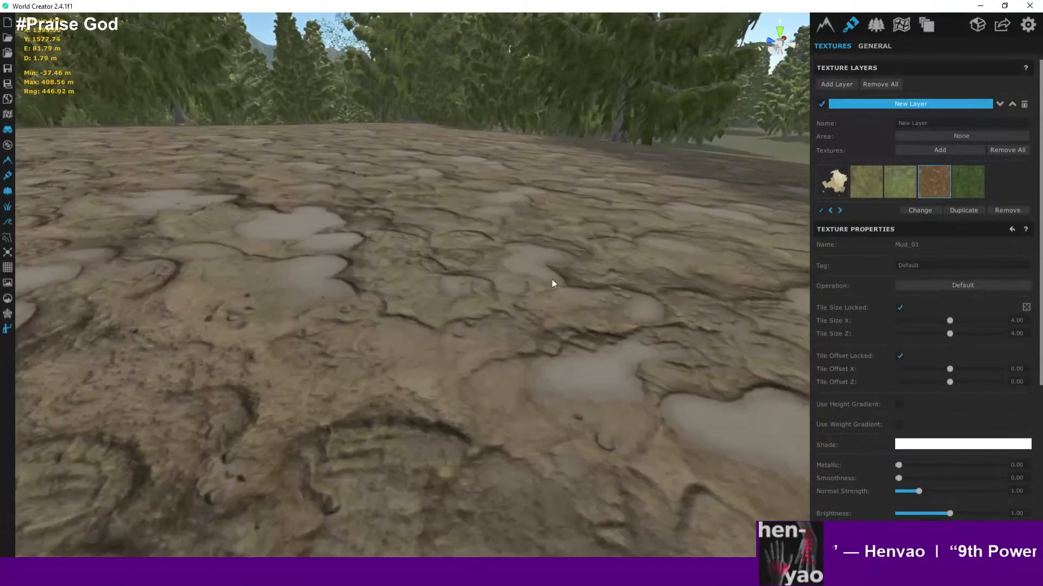
- Fly back up and orbit over the forest to review how the mud blends across the island
right_click_drag(551, 280, 519, 333)
scroll(771, 250, "up", 3)
key("d")
key("d")
key("w")
scroll(543, 356, "down", 5)
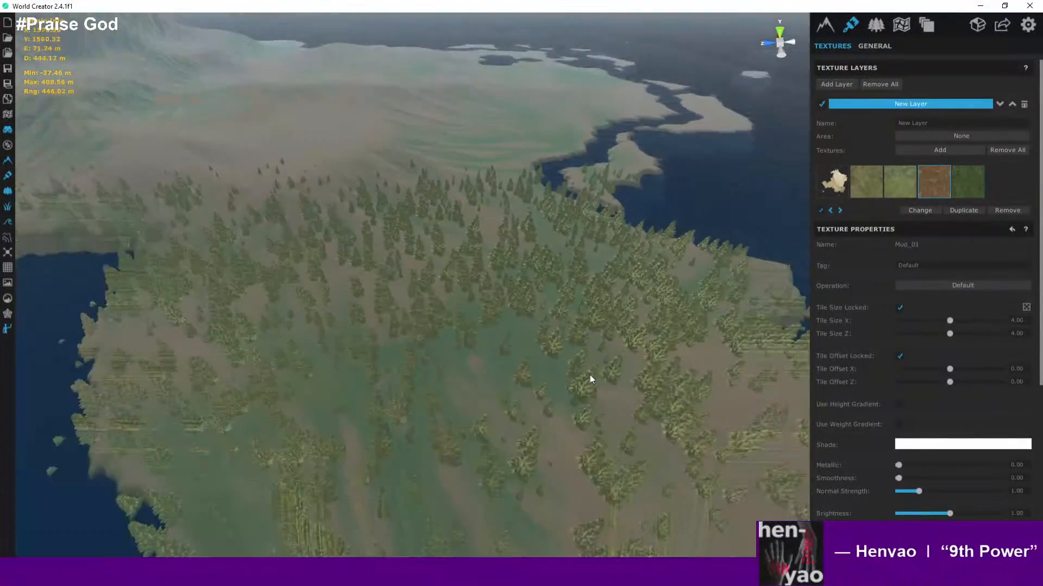
scroll(590, 375, "up", 2)
middle_click_drag(590, 375, 444, 286)
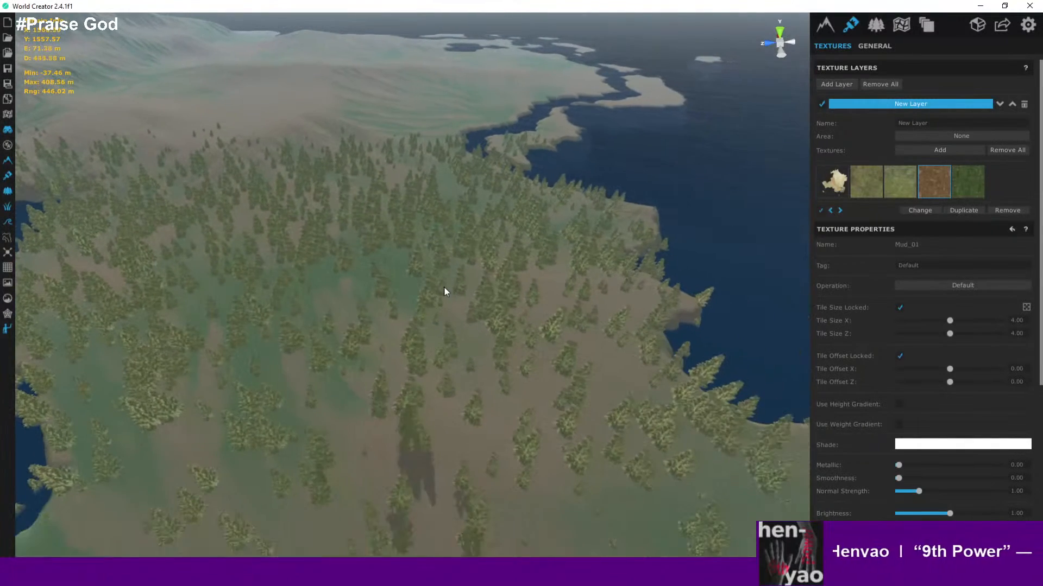
middle_click_drag(623, 256, 584, 246)
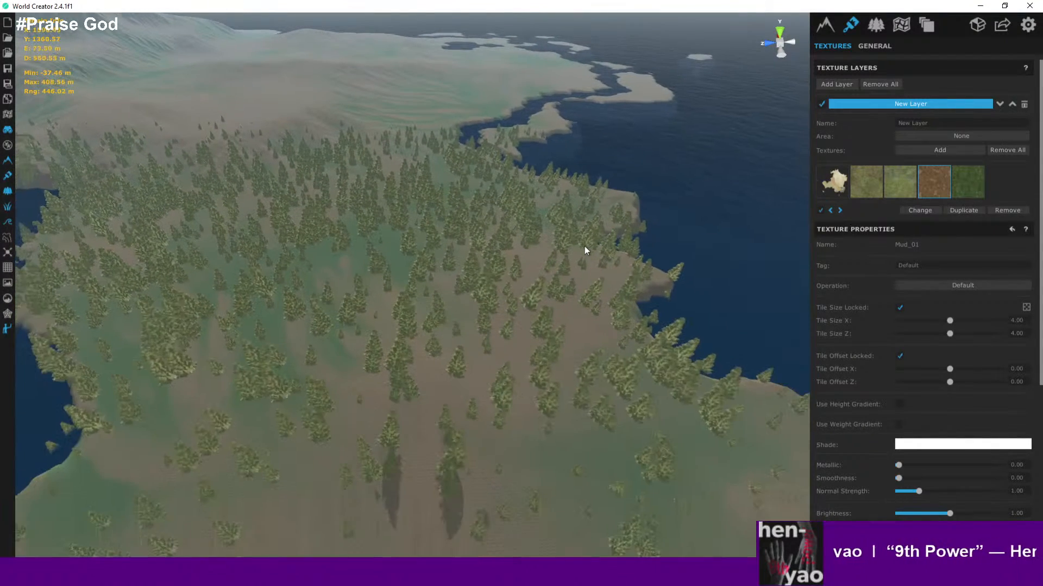
- Remove the Mud_01 texture from the layer
left_click(997, 211)
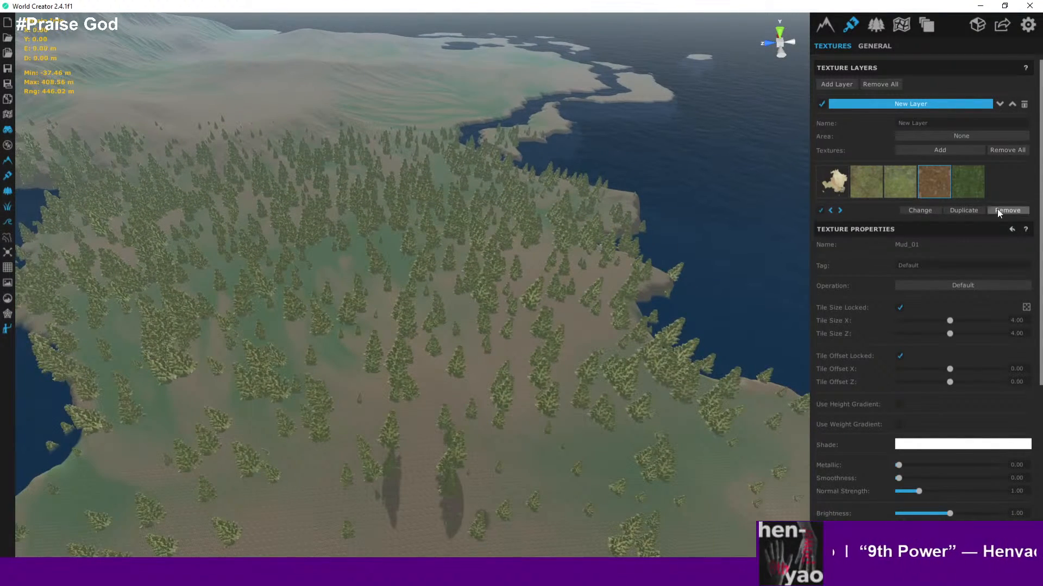
left_click(997, 210)
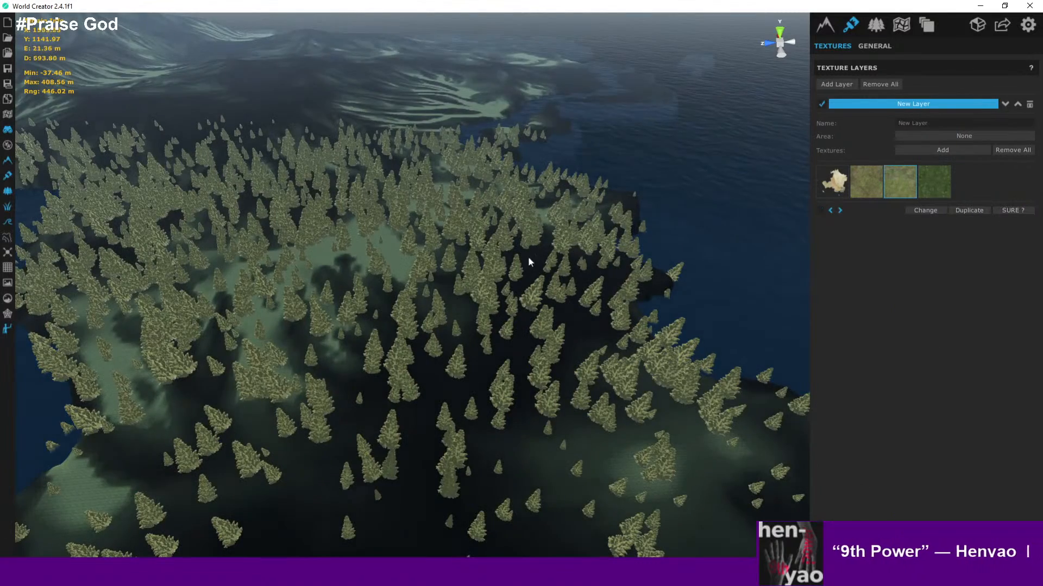
scroll(551, 261, "up", 3)
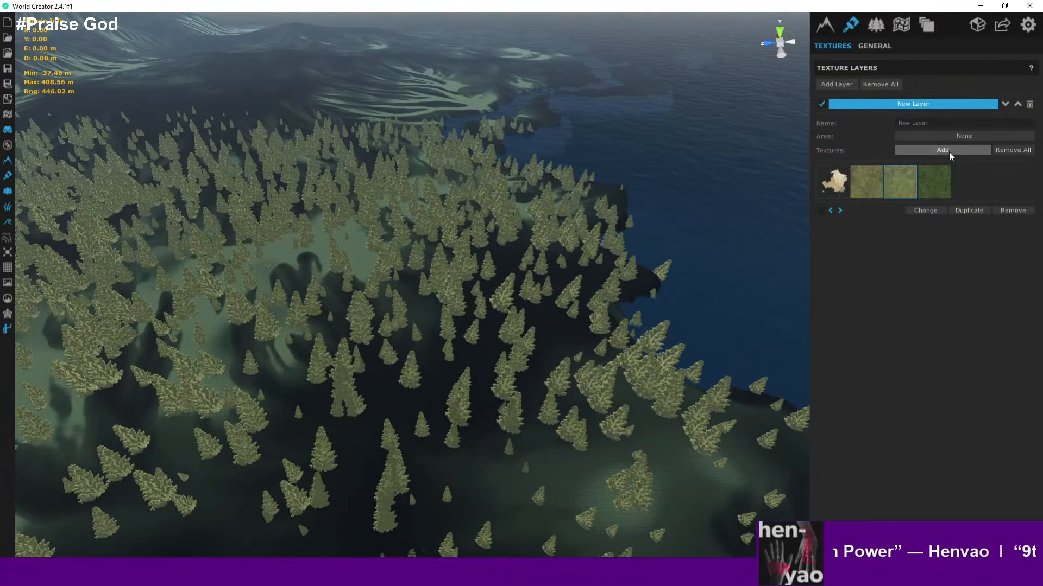
- Add the Dirt_01 ground texture from the WorldCreator library to the layer
left_click(950, 152)
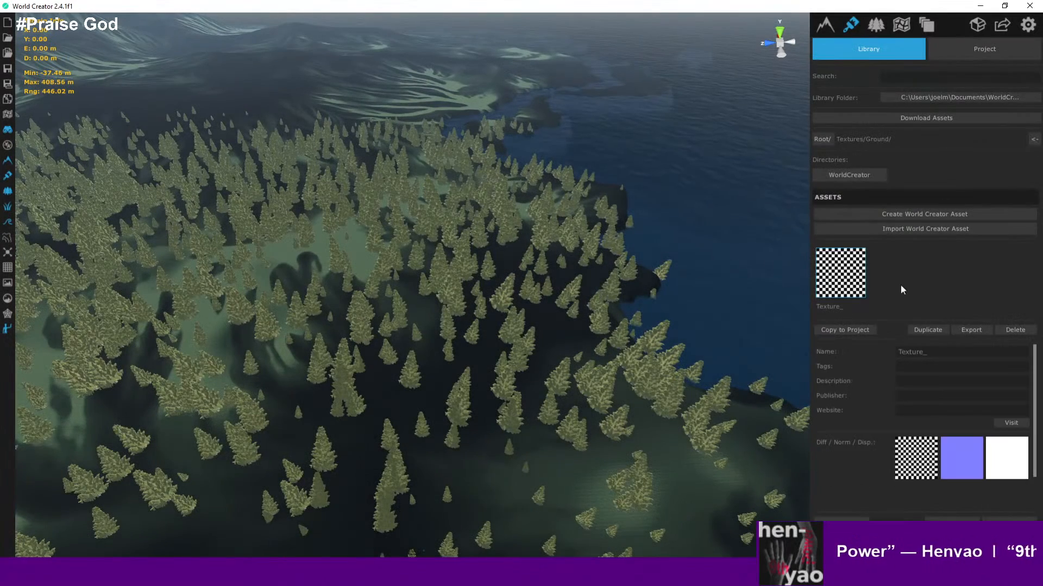
left_click(866, 173)
scroll(928, 297, "down", 3)
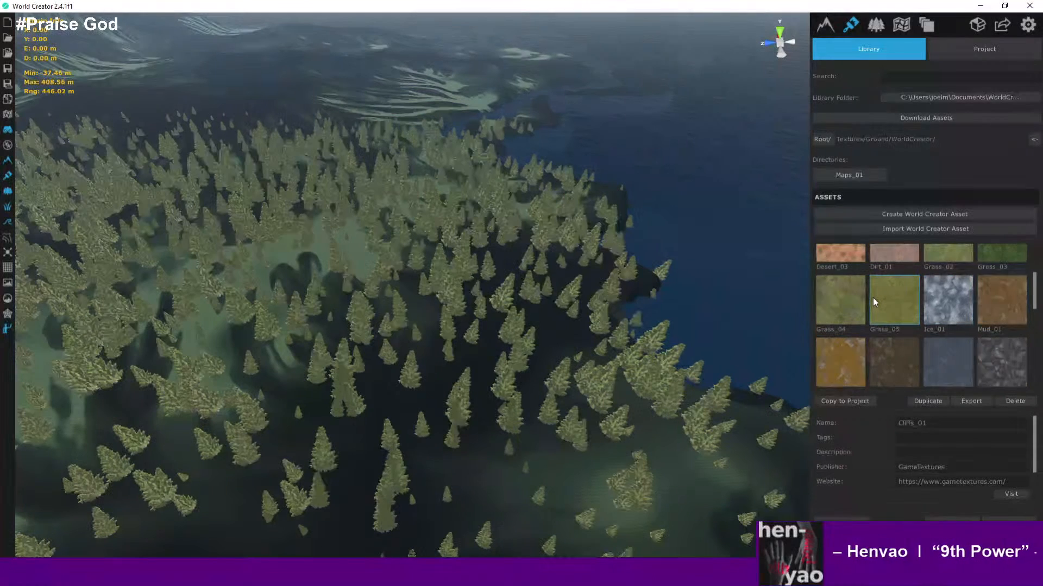
scroll(895, 288, "up", 3)
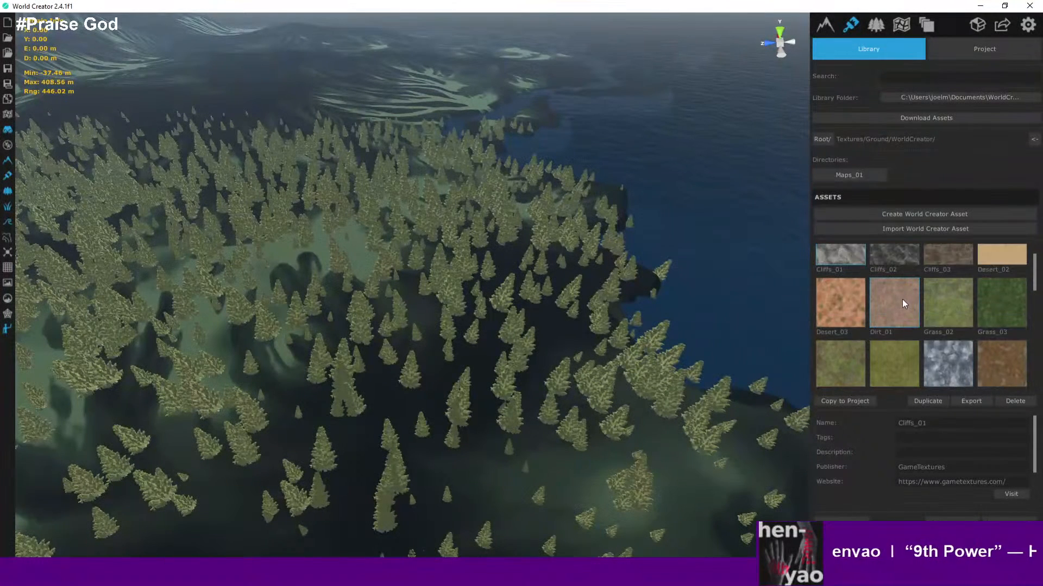
left_click(899, 307)
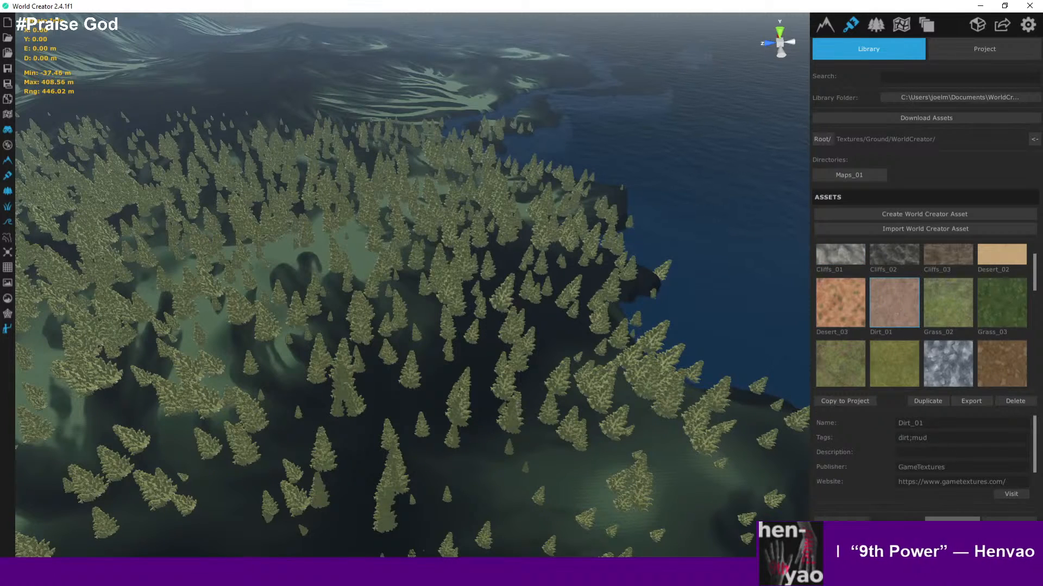
left_click(827, 401)
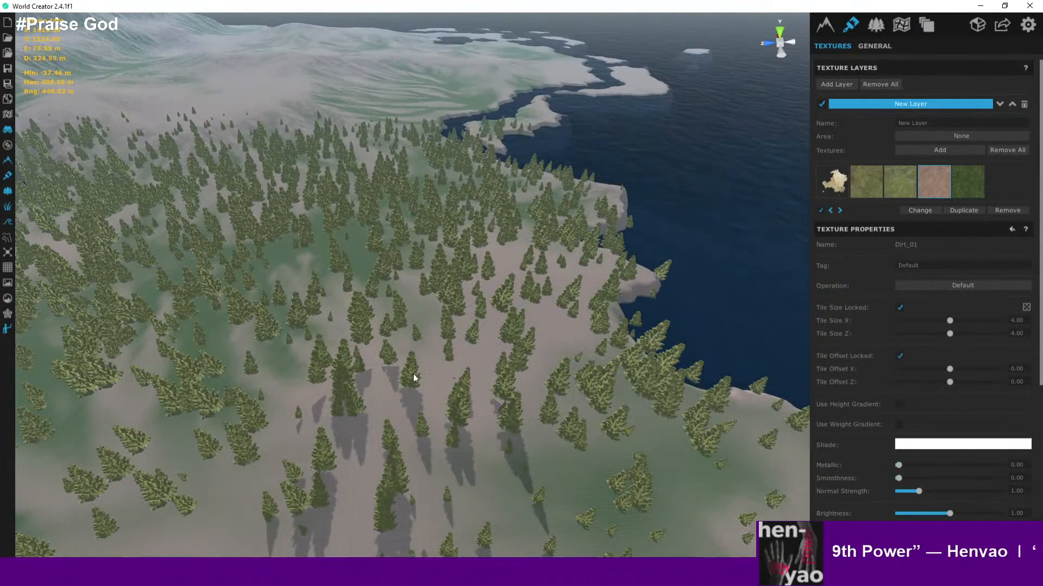
- Fly down to the forest floor to inspect the Dirt_01 texture up close
scroll(413, 379, "up", 12)
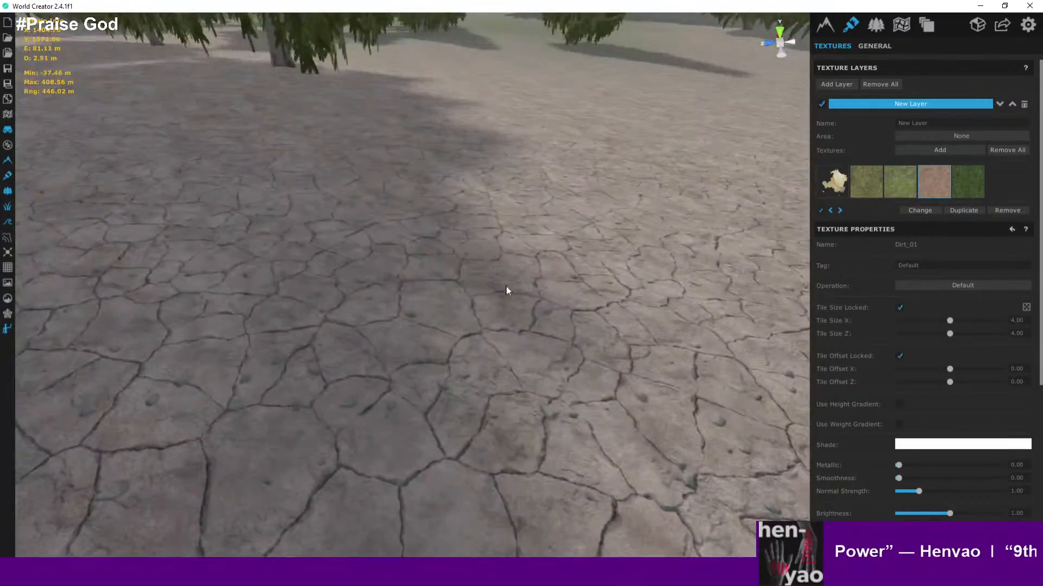
right_click_drag(506, 287, 618, 338)
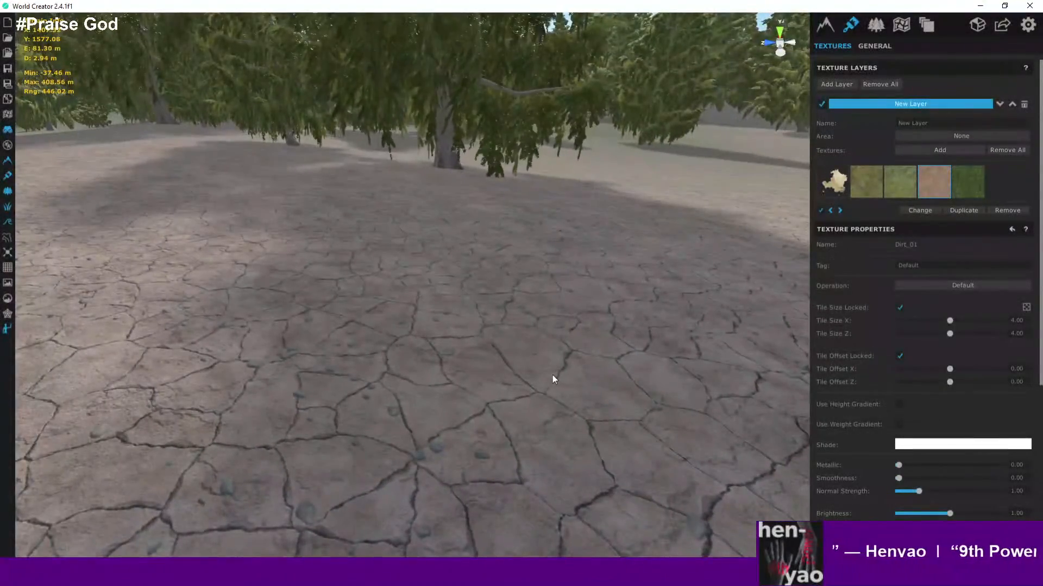
scroll(553, 376, "down", 5)
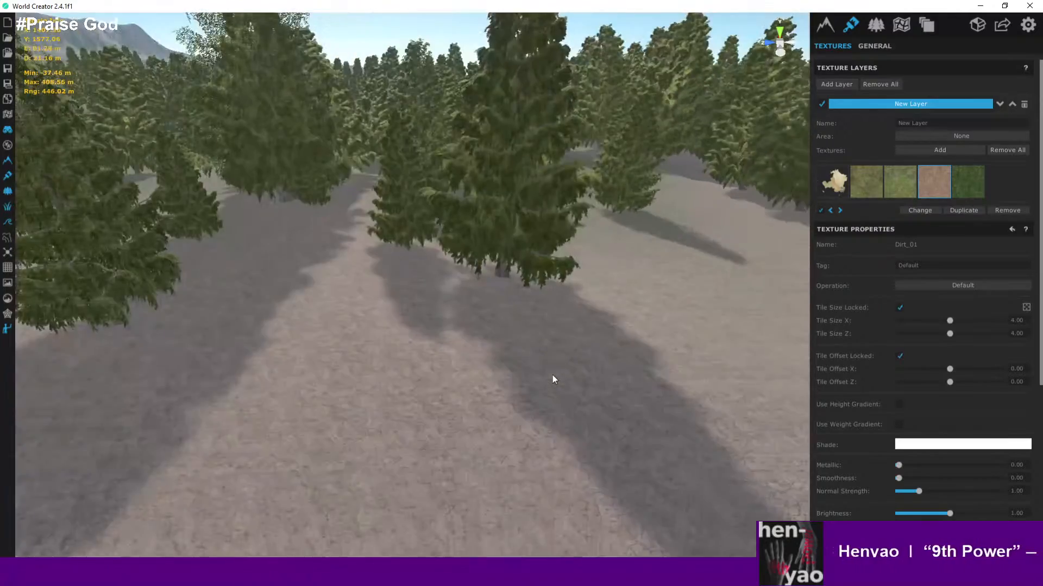
scroll(552, 375, "up", 5)
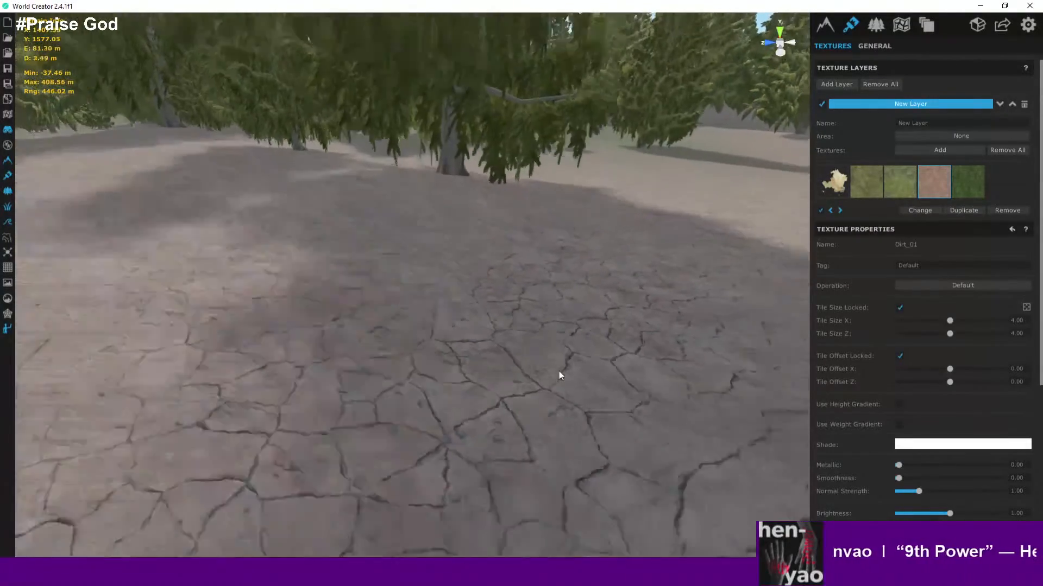
scroll(559, 375, "down", 3)
- Remove the Dirt_01 texture from the layer
left_click(1005, 213)
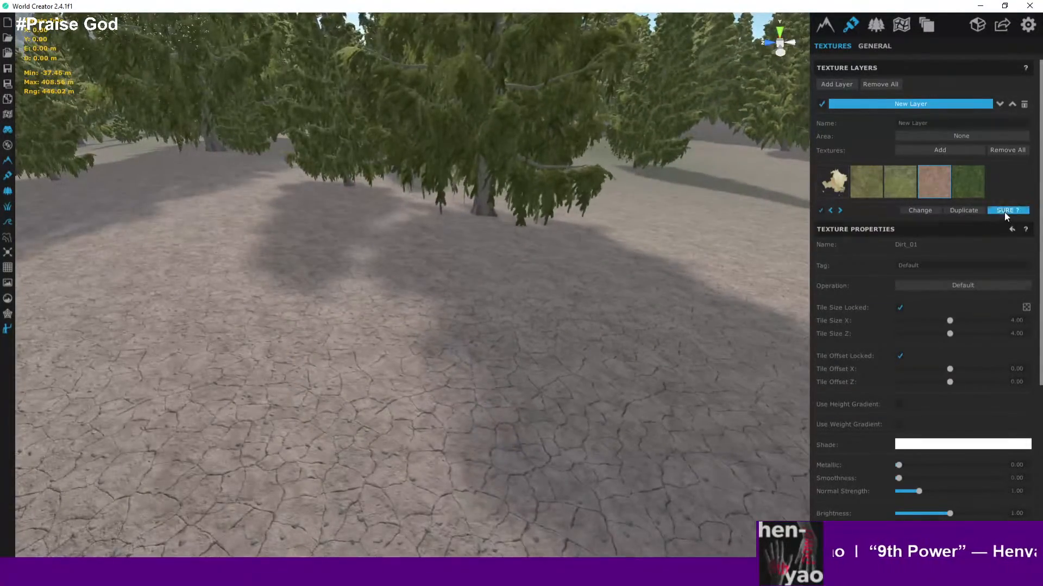
left_click(1004, 213)
- Add the Rock_01 ground texture from the WorldCreator library to the layer
left_click(935, 151)
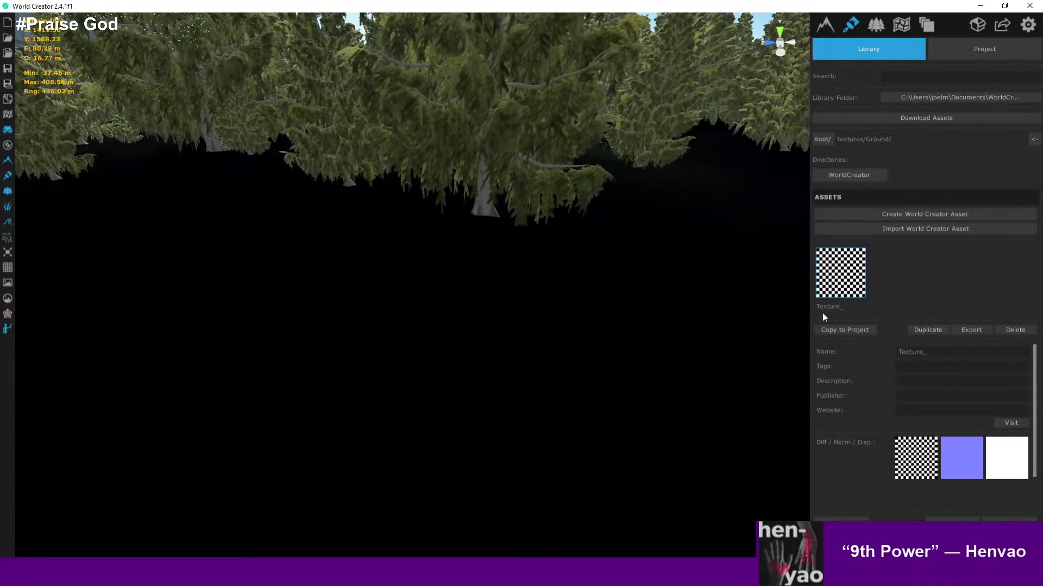
left_click(864, 177)
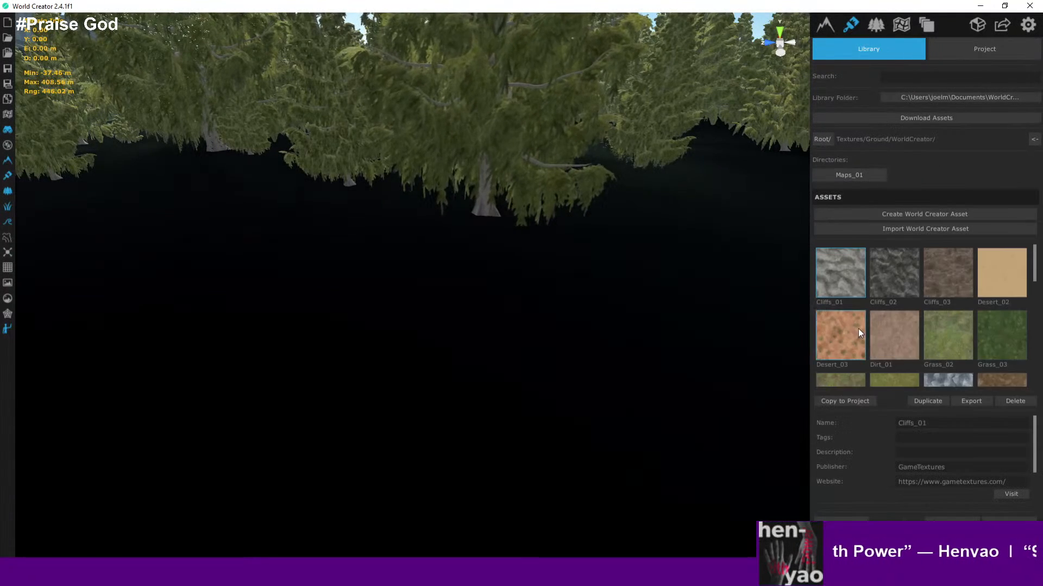
scroll(859, 333, "down", 3)
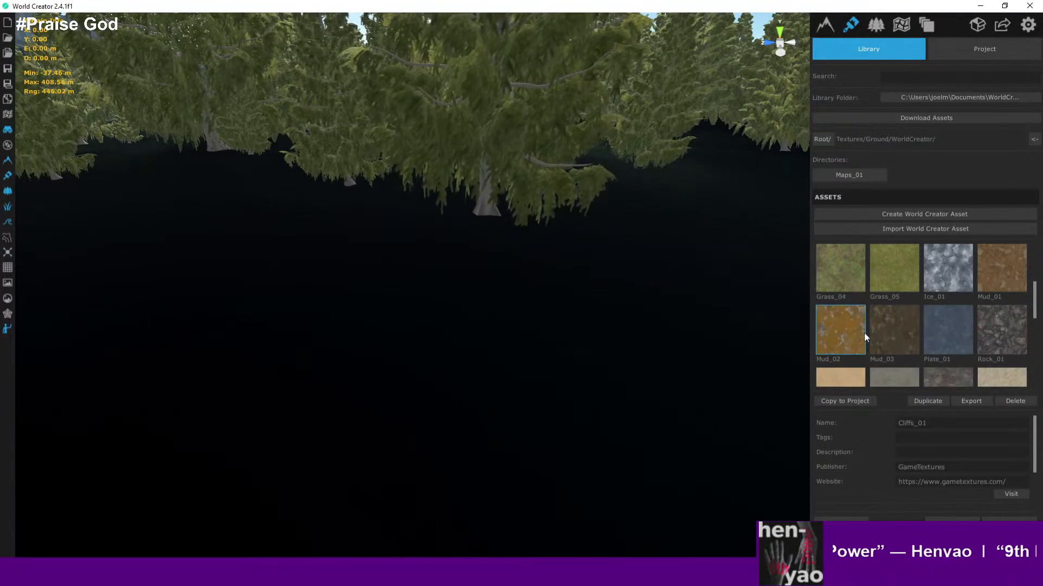
scroll(851, 331, "down", 1)
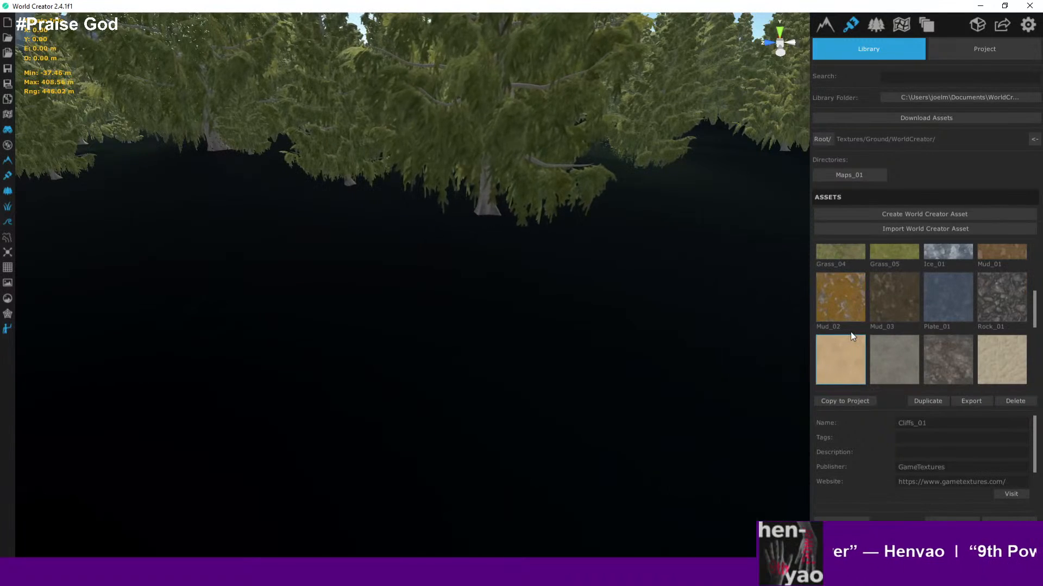
left_click(997, 300)
scroll(985, 310, "down", 2)
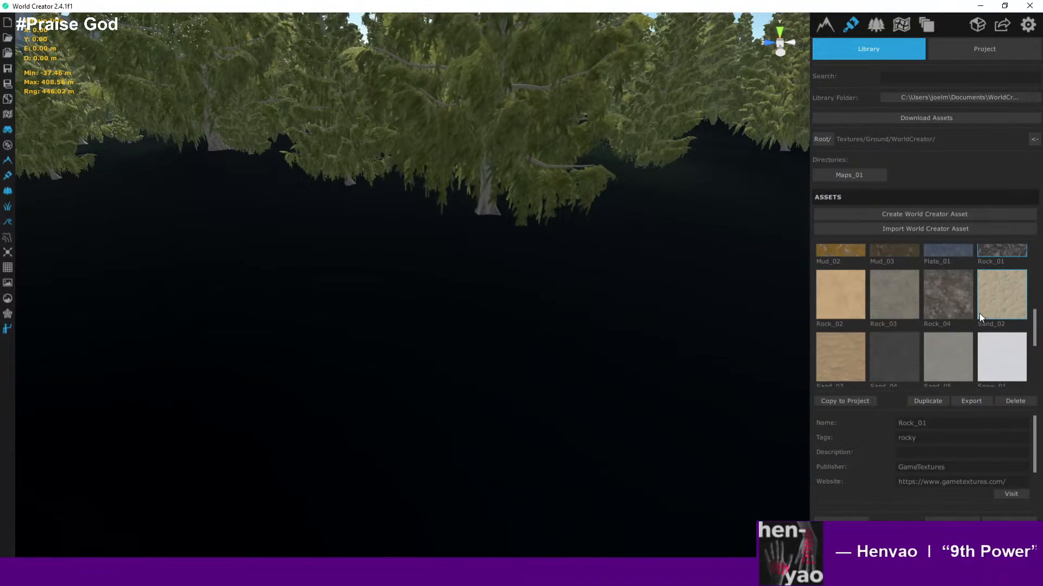
scroll(979, 314, "up", 2)
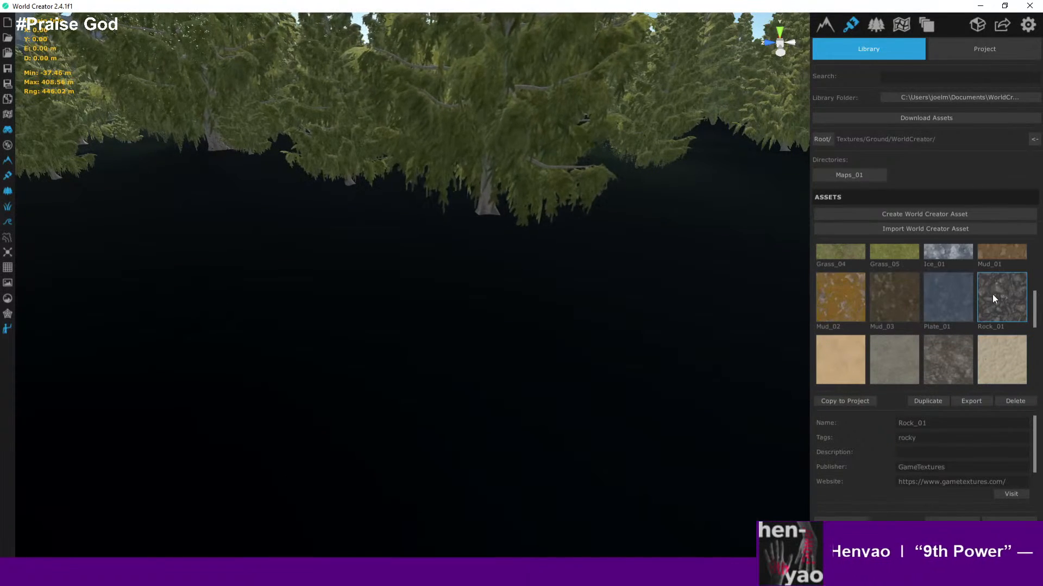
scroll(989, 300, "down", 1)
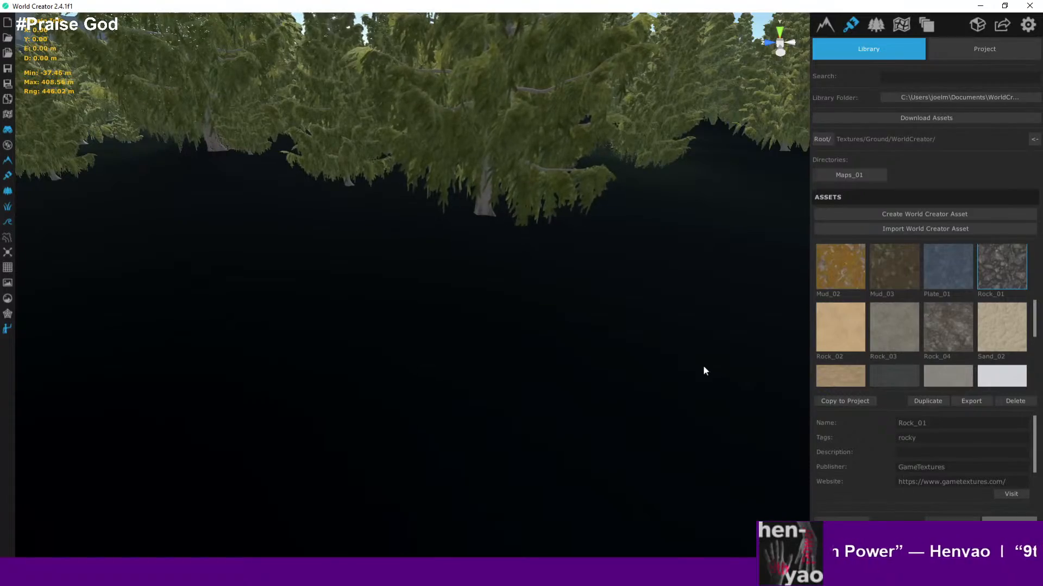
scroll(618, 317, "down", 10)
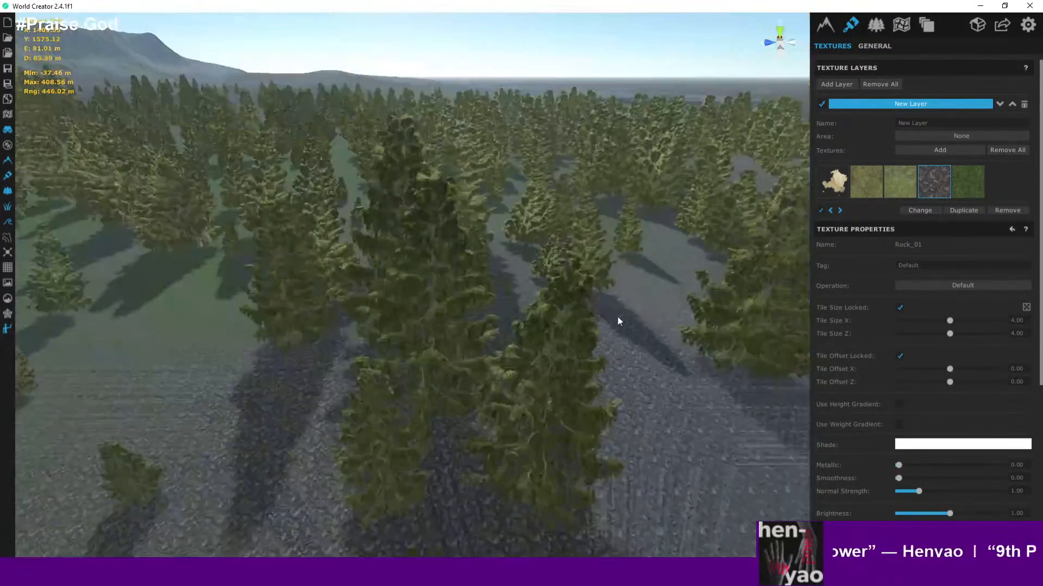
- Set the Rock_01 texture's smoothness to about 0.56
scroll(617, 317, "up", 10)
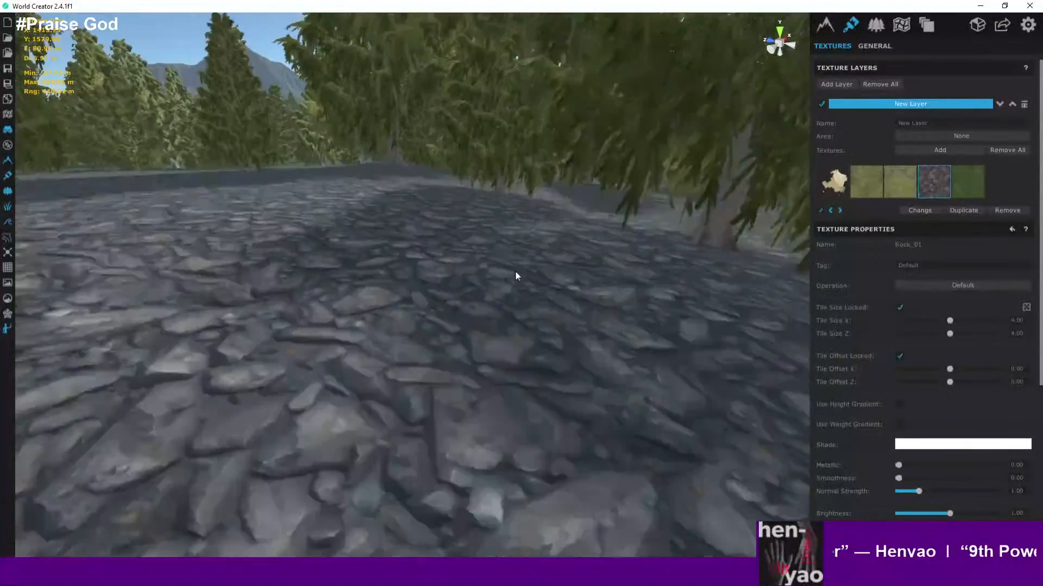
scroll(533, 272, "up", 5)
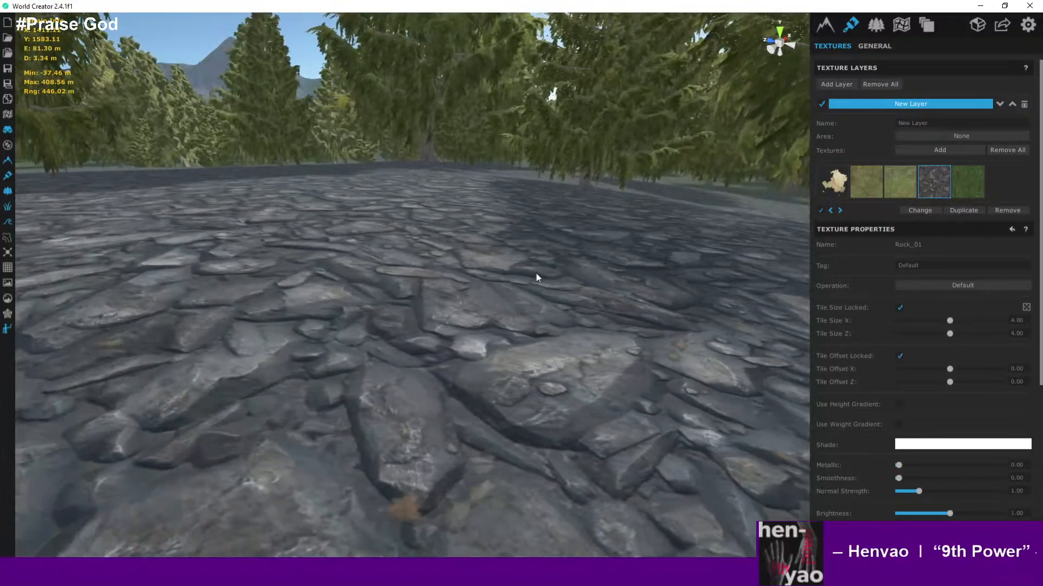
scroll(536, 273, "down", 4)
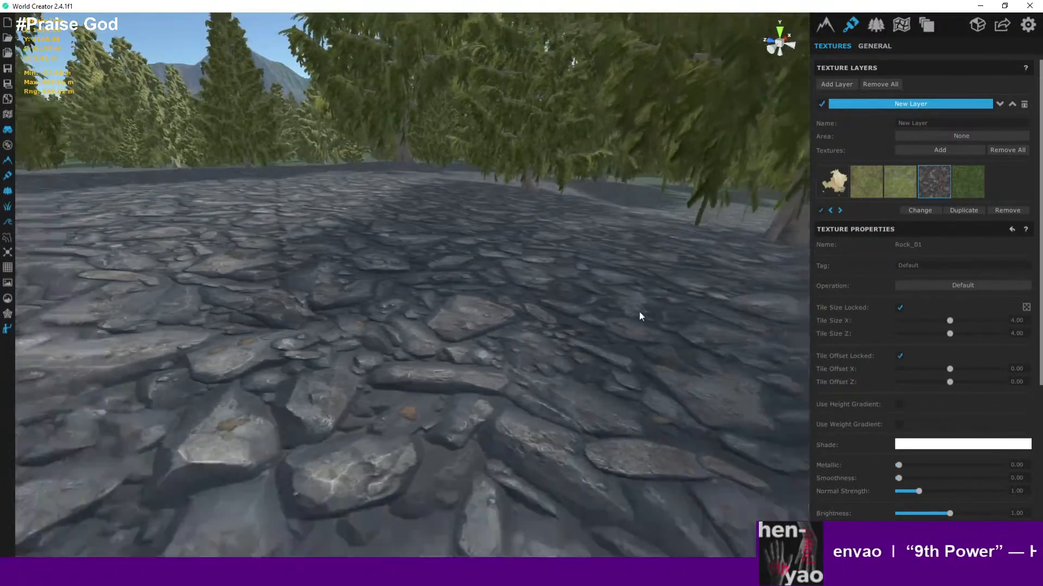
scroll(640, 311, "down", 5)
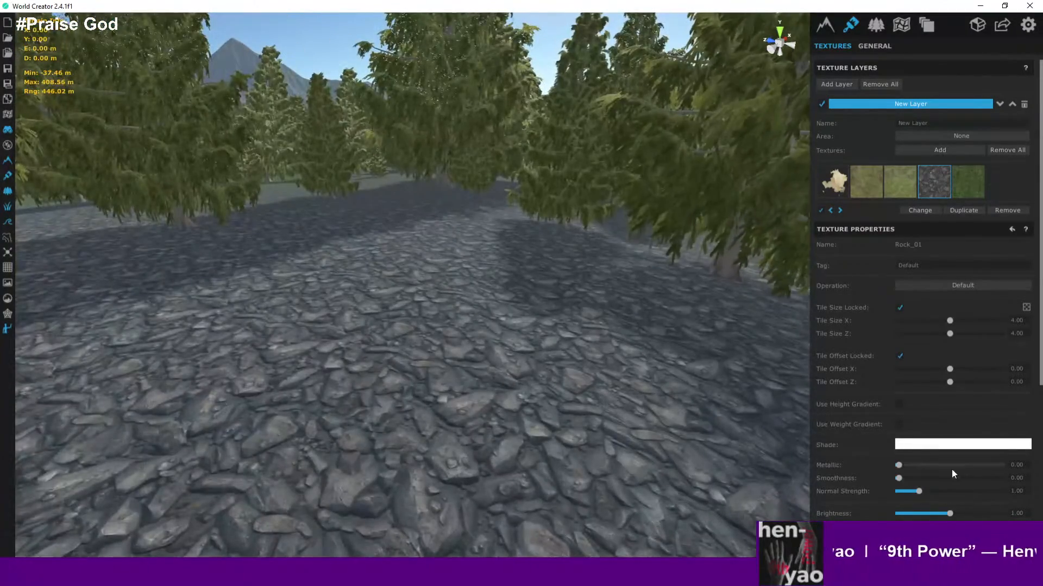
left_click_drag(900, 466, 958, 483)
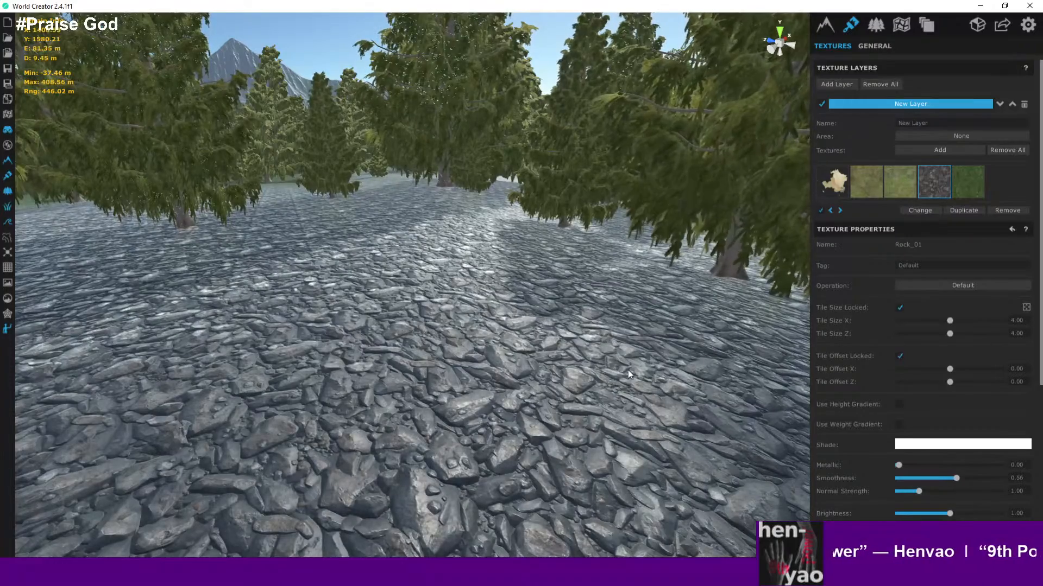
- Fly across the forest and mountain slopes to inspect the Rock_01 texture at different distances
key("s")
right_click_drag(628, 370, 535, 314)
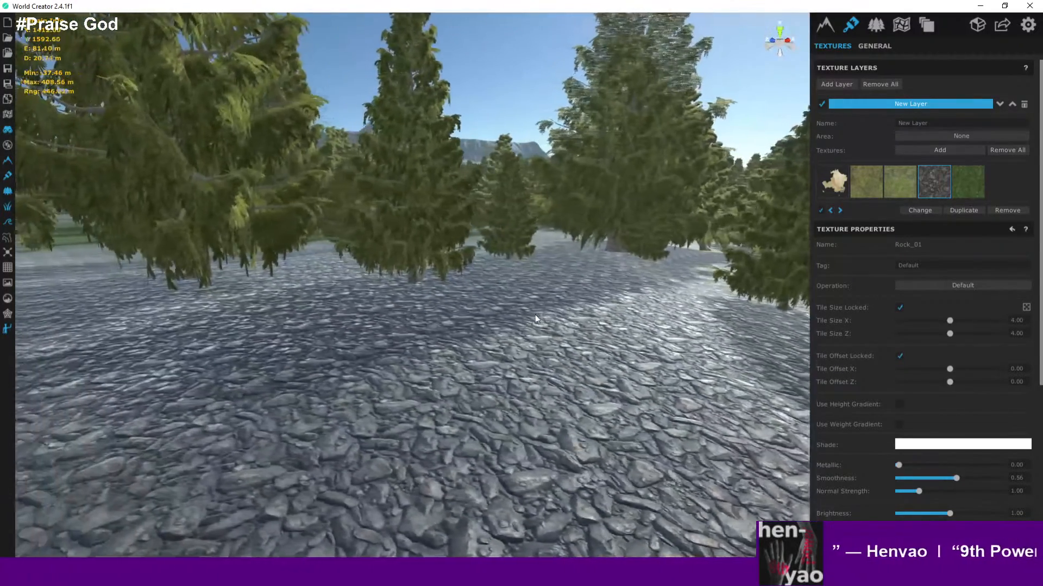
key("a")
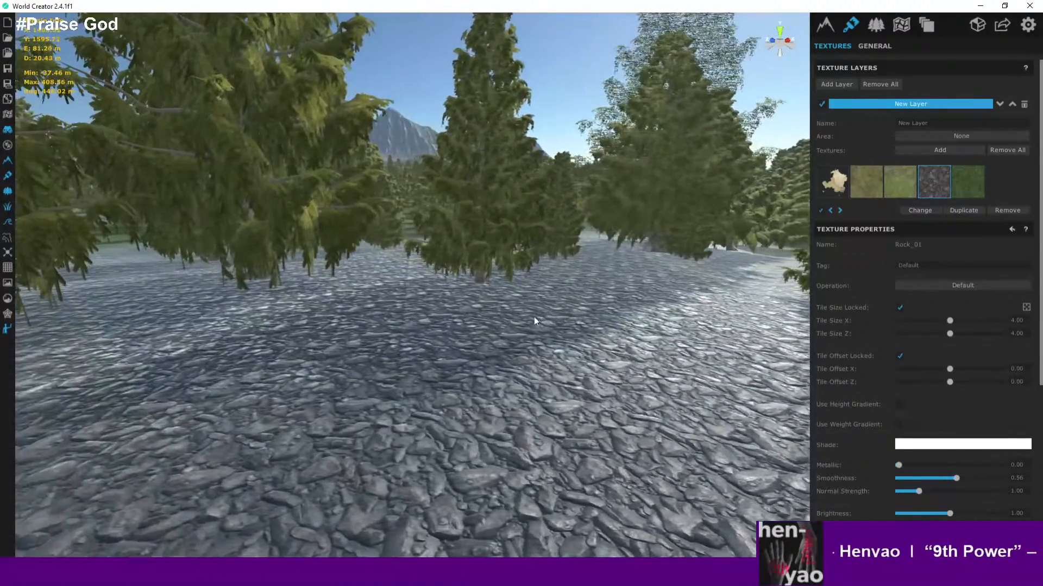
scroll(453, 351, "down", 10)
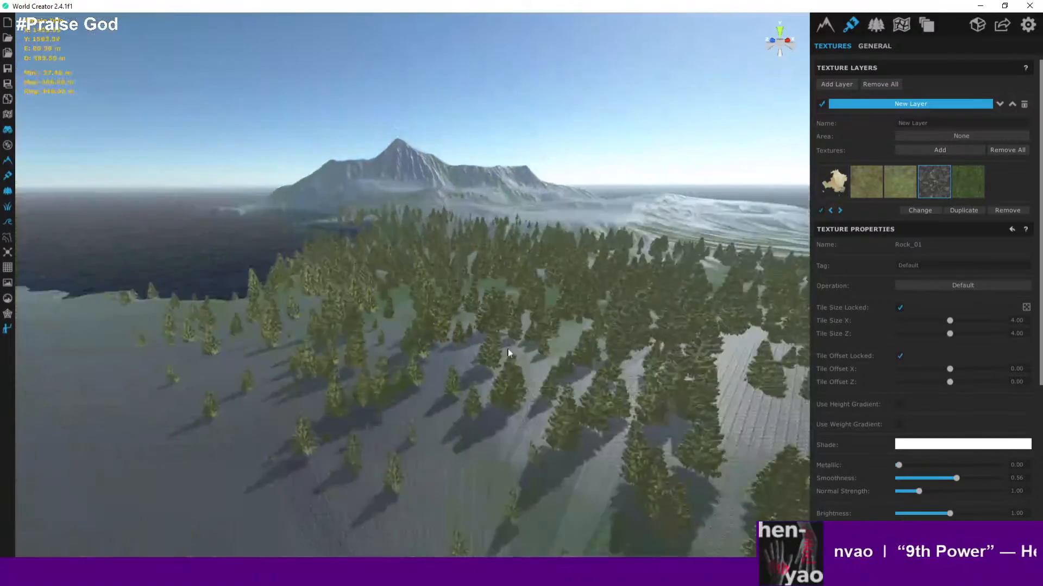
right_click_drag(508, 349, 538, 393)
scroll(576, 386, "down", 5)
middle_click_drag(605, 382, 427, 479)
scroll(494, 379, "up", 8)
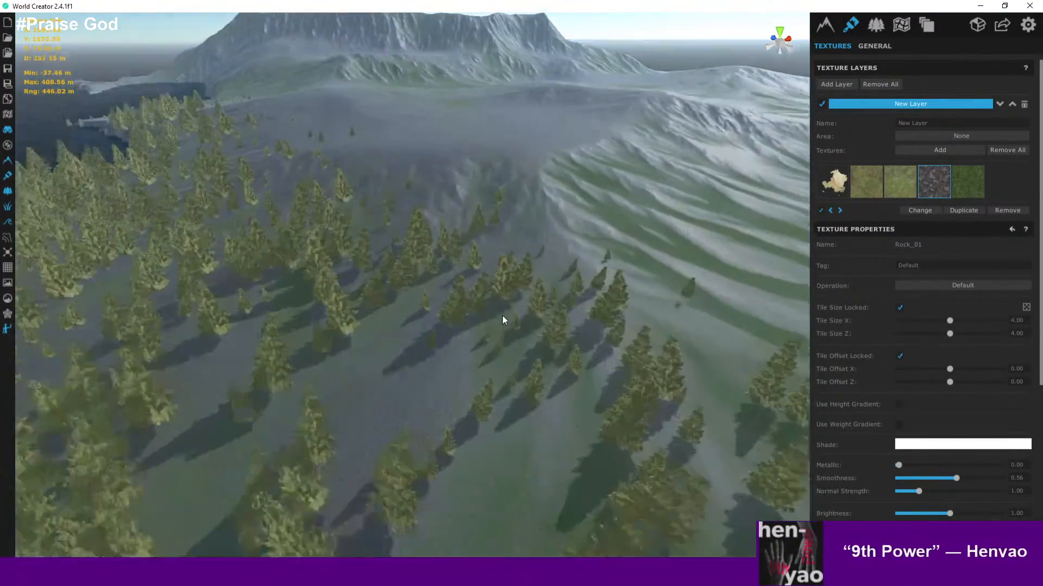
scroll(502, 320, "up", 10)
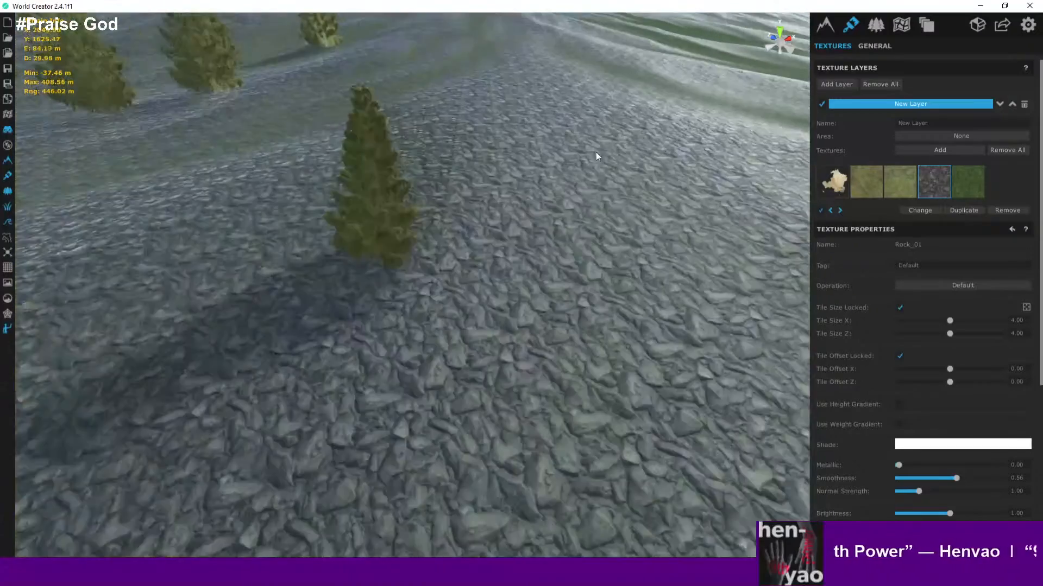
scroll(598, 158, "up", 4)
right_click_drag(612, 208, 574, 242)
scroll(600, 138, "up", 2)
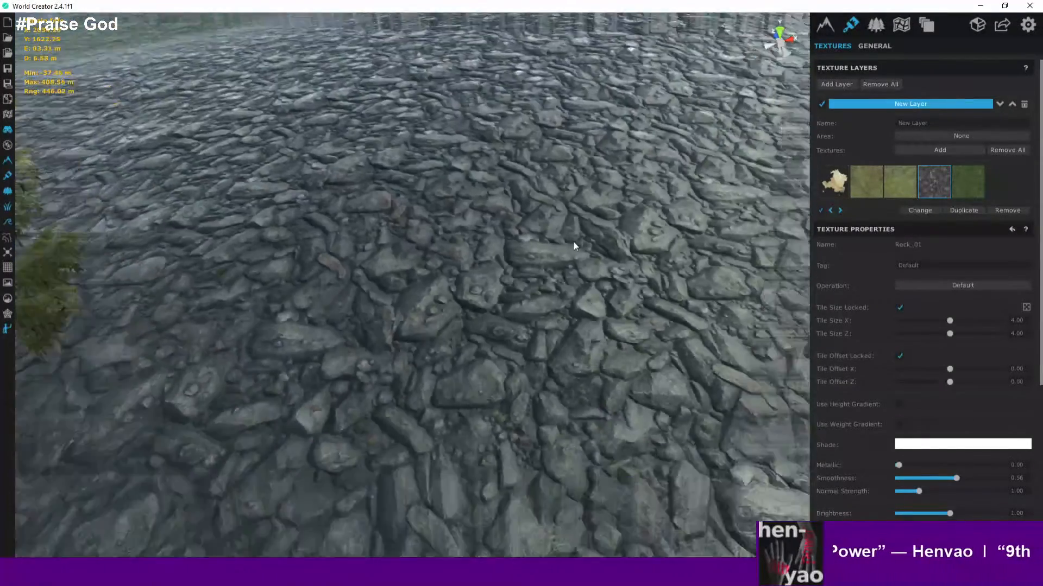
scroll(578, 230, "down", 15)
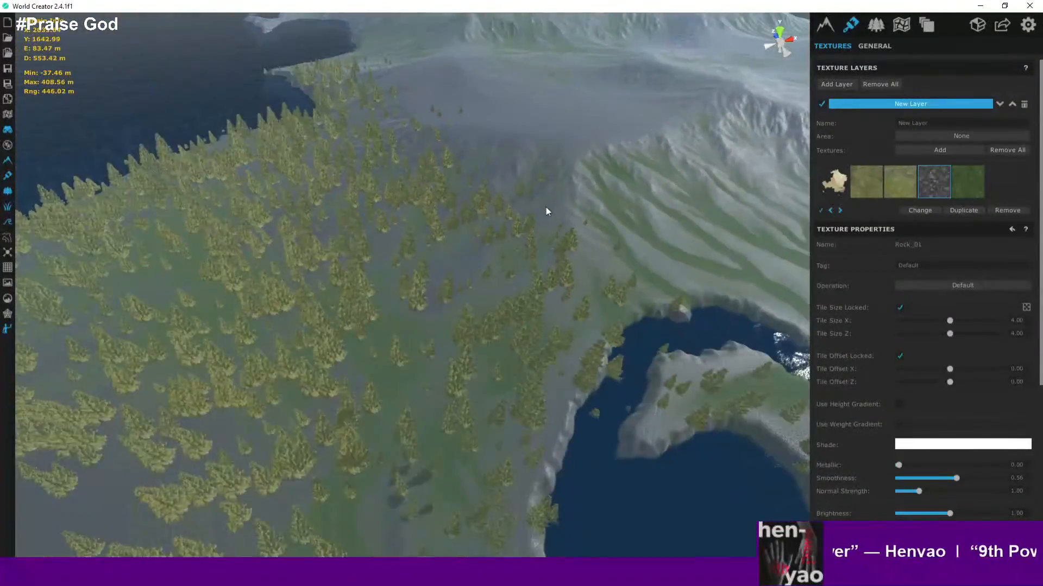
scroll(546, 207, "down", 5)
middle_click_drag(546, 207, 536, 250)
scroll(536, 250, "up", 3)
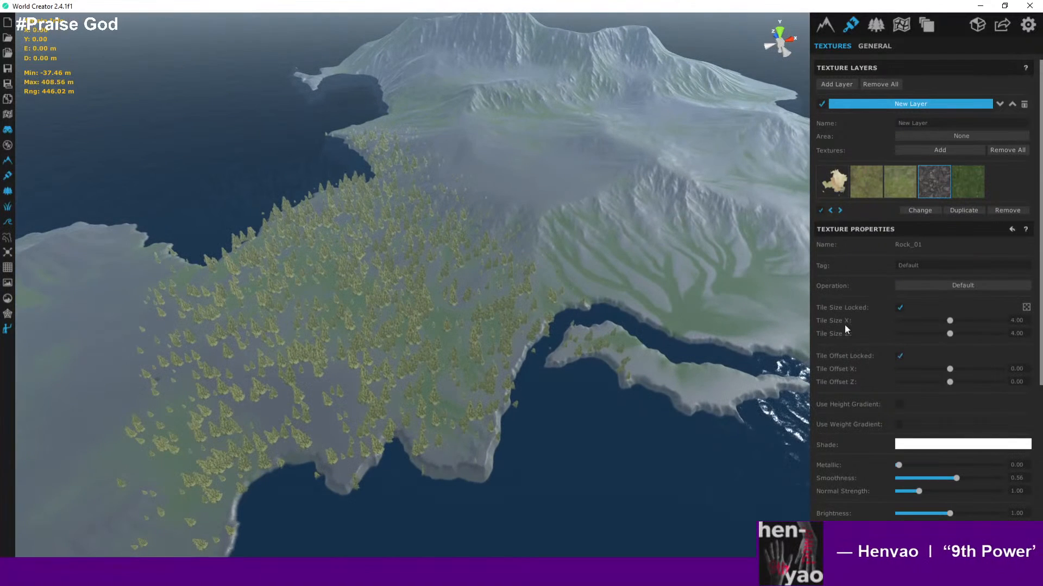
- Lower the Rock_01 texture's smoothness to 0.52
scroll(935, 351, "down", 5)
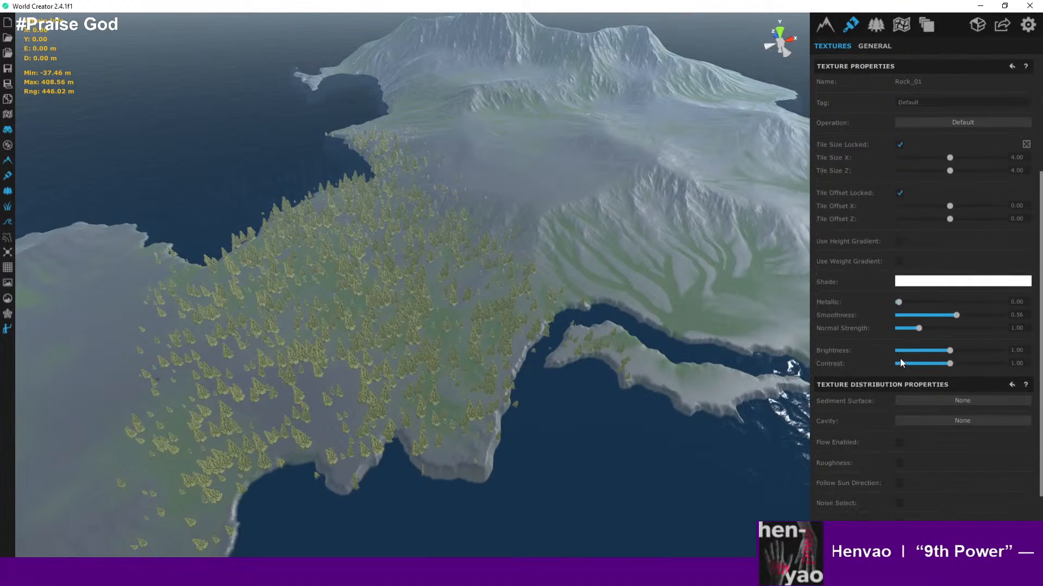
scroll(900, 360, "up", 3)
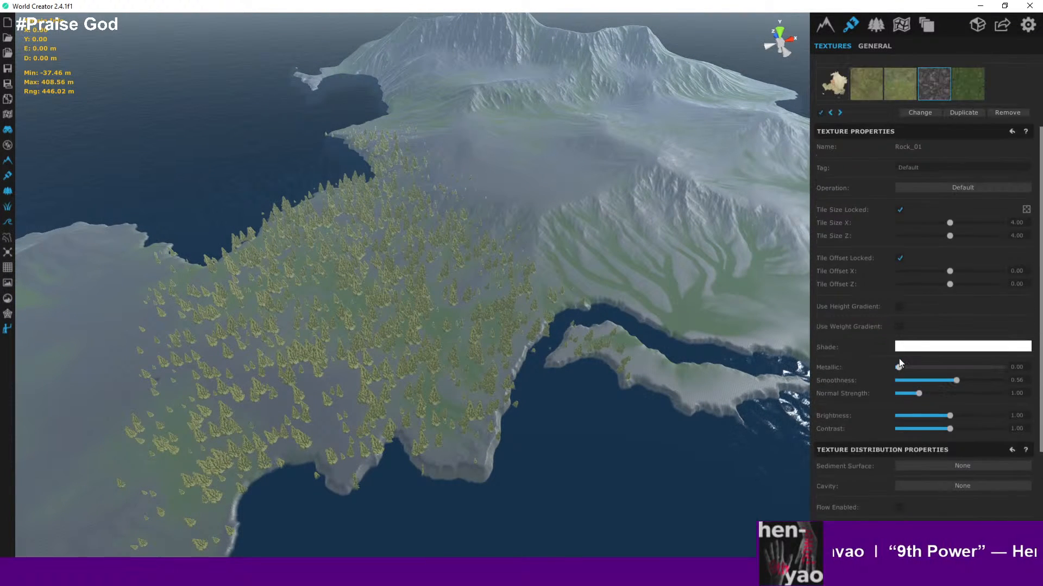
scroll(899, 363, "down", 3)
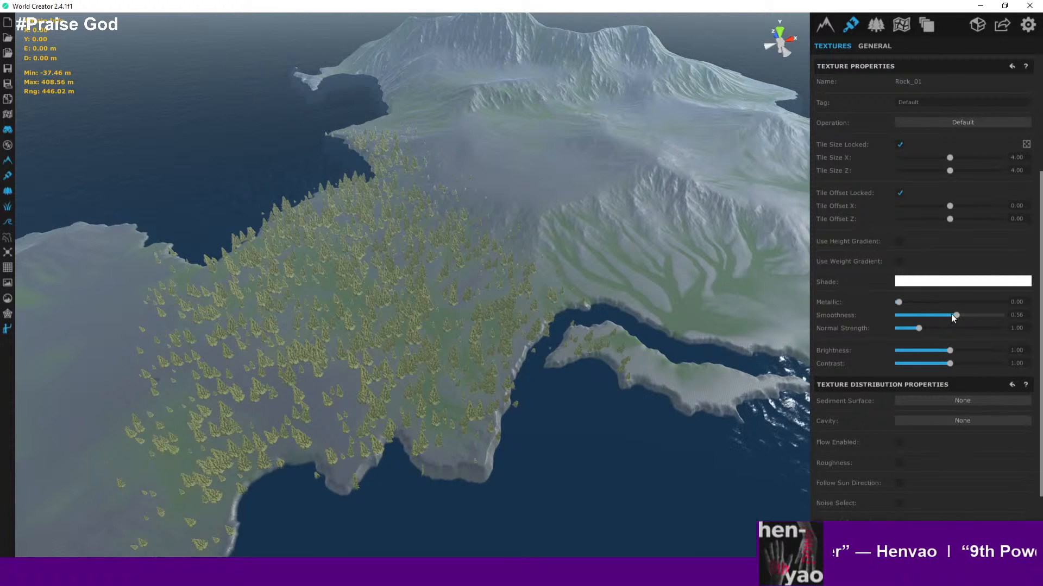
left_click_drag(898, 302, 844, 302)
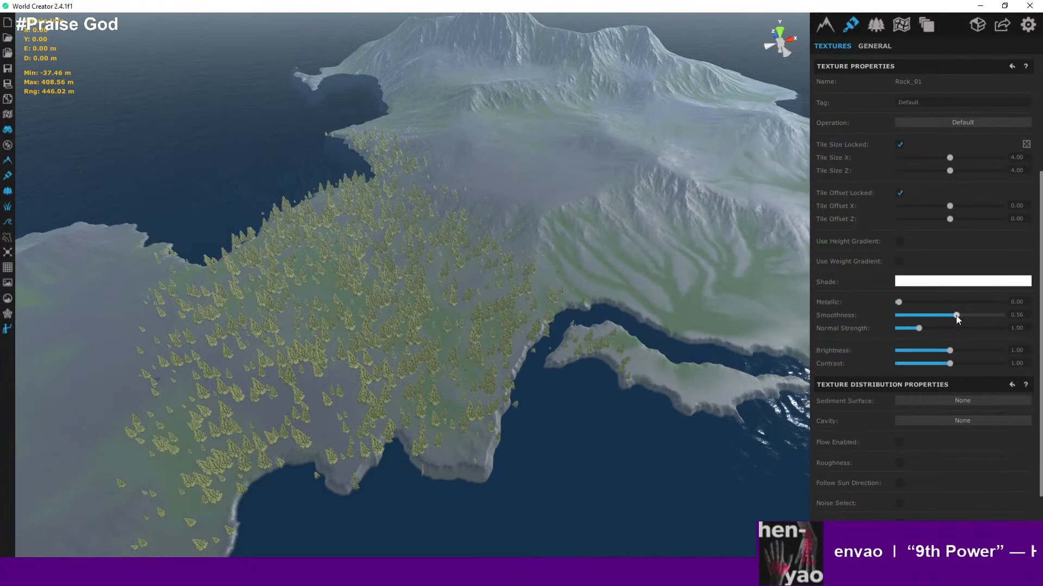
mouse_move(956, 315)
left_mouse_down()
mouse_move(905, 314)
mouse_move(964, 312)
mouse_move(950, 314)
left_mouse_up()
- Enable Flow in the Rock_01 texture distribution properties
scroll(857, 394, "down", 1)
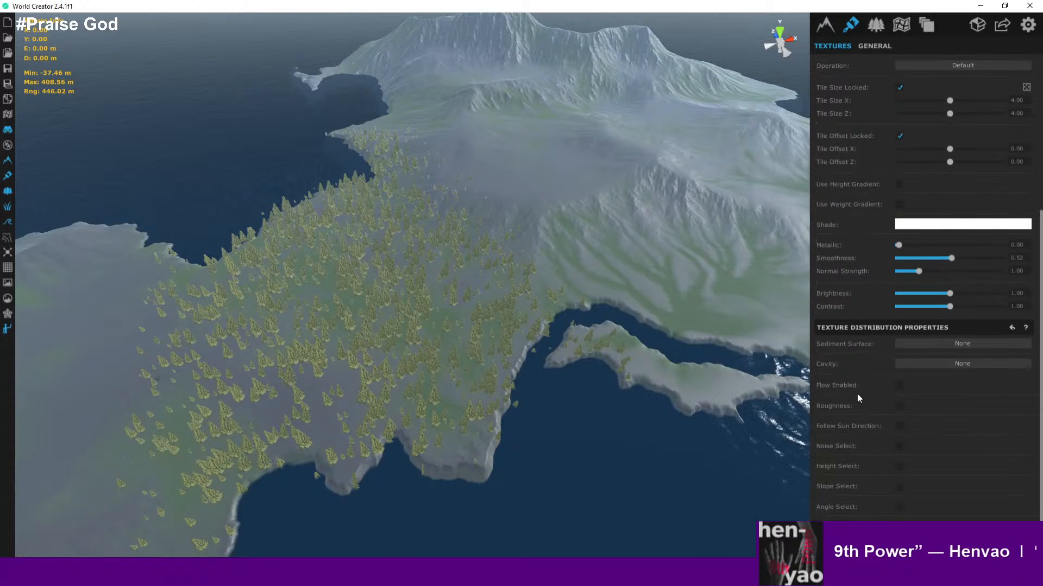
scroll(857, 393, "up", 3)
scroll(858, 393, "down", 3)
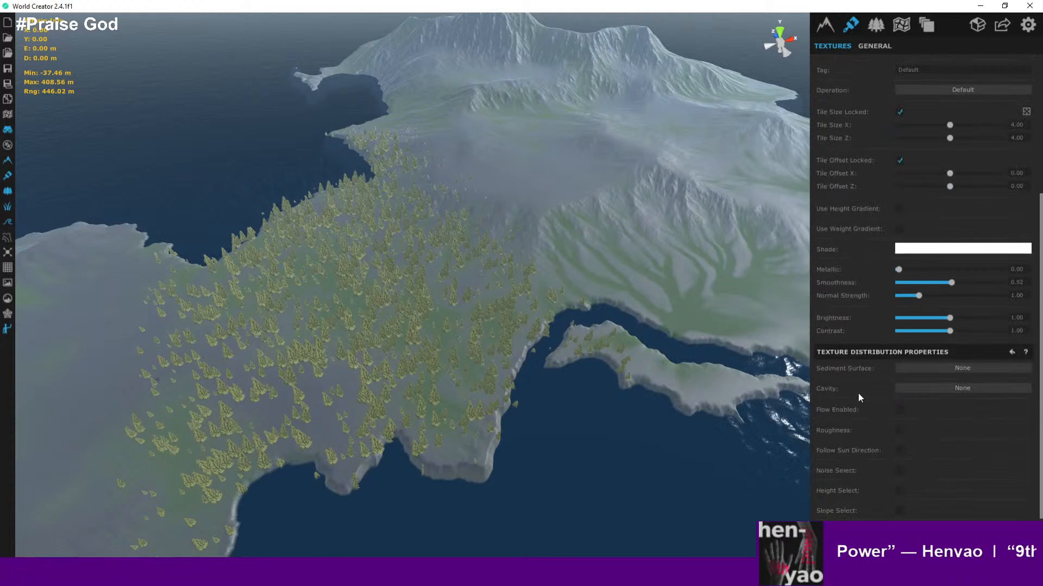
left_click(899, 410)
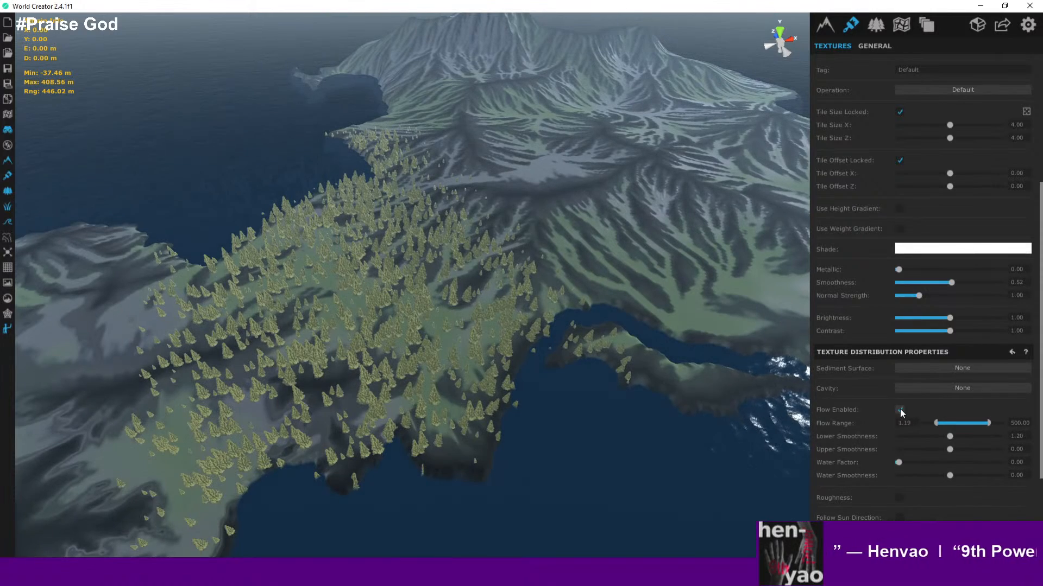
left_click(900, 410)
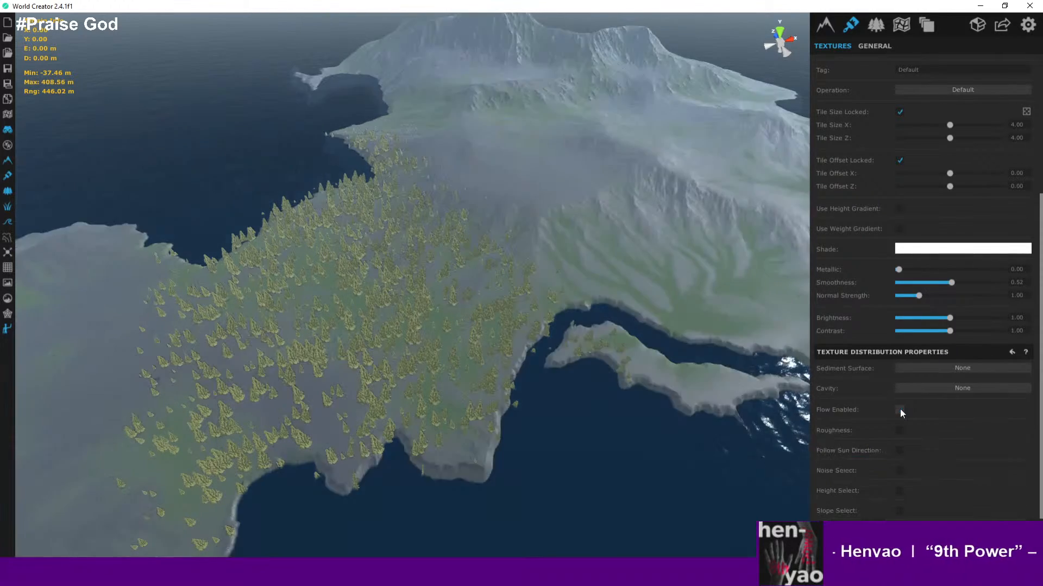
left_click(900, 410)
- Enable the Grass_020 texture in the layer to blend it over the rock
scroll(597, 191, "up", 5)
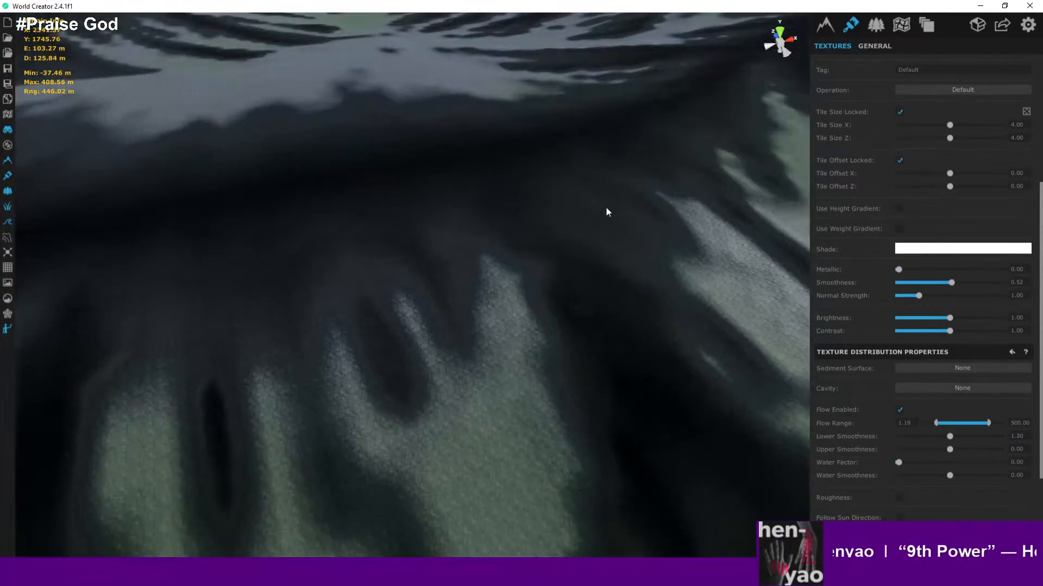
scroll(637, 218, "up", 3)
scroll(636, 217, "down", 1)
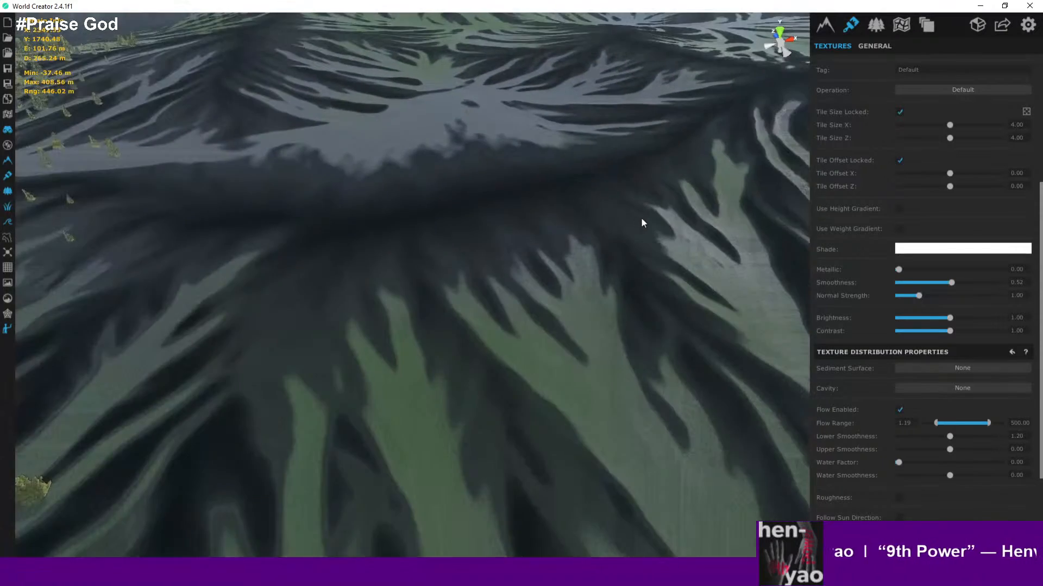
scroll(640, 222, "down", 5)
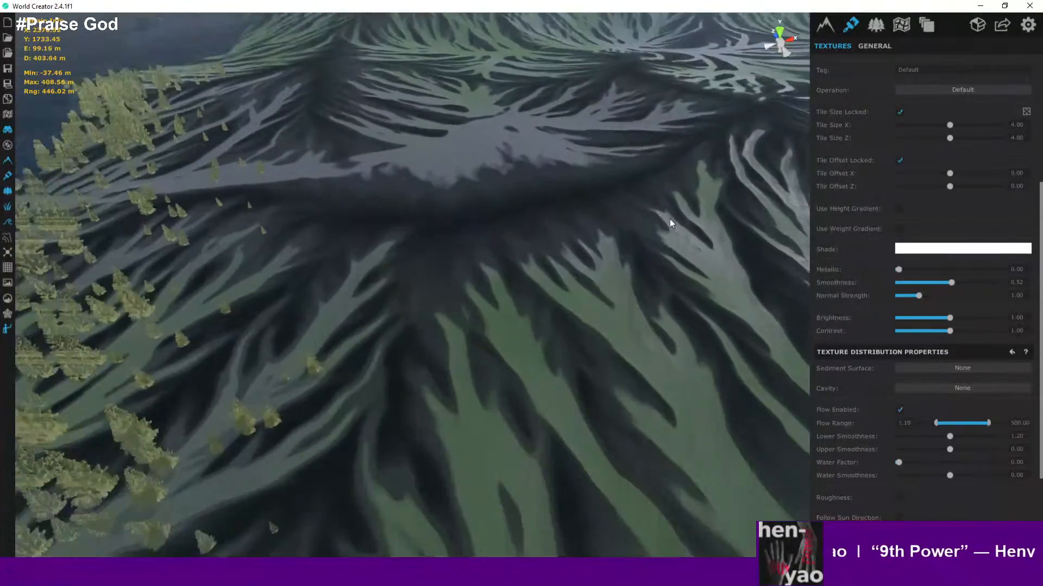
scroll(876, 207, "up", 4)
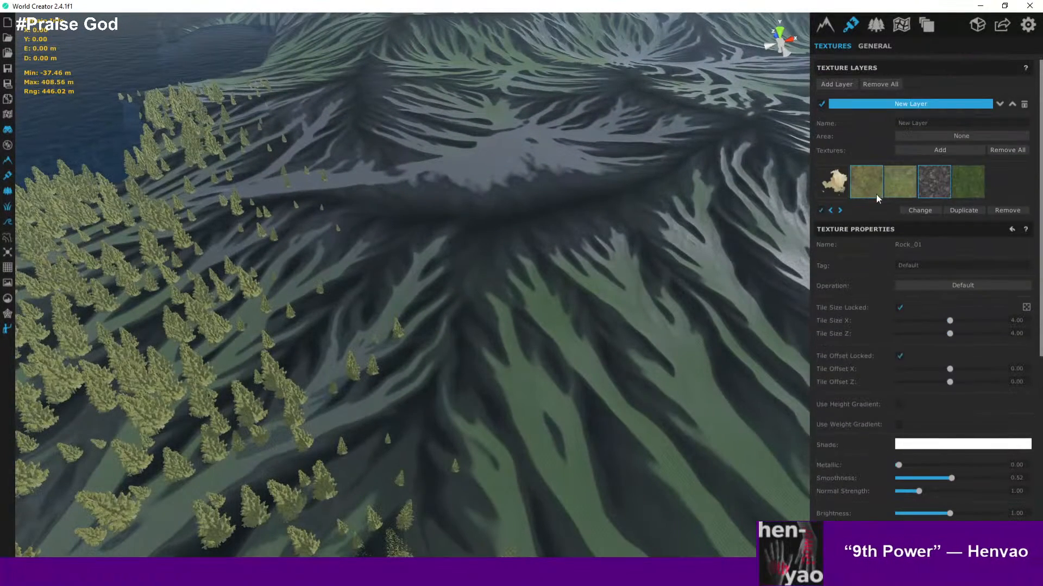
left_click(892, 191)
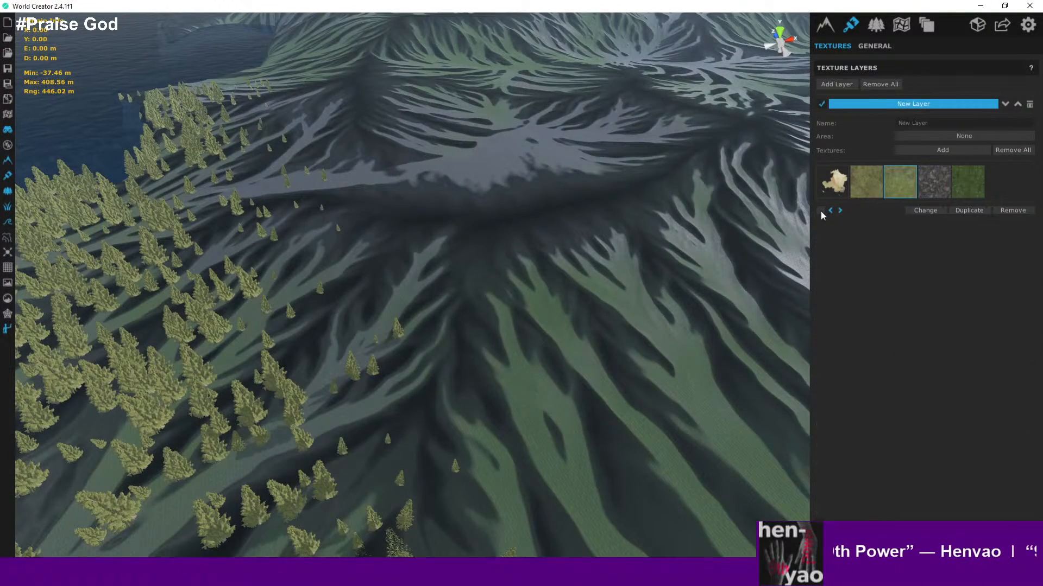
left_click(821, 210)
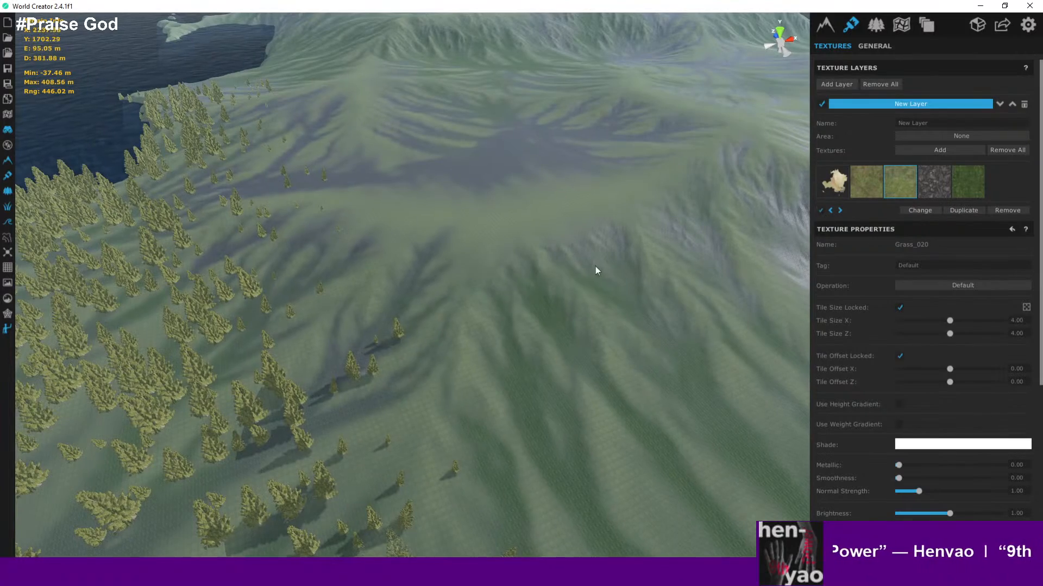
scroll(595, 266, "down", 6)
scroll(606, 175, "up", 7)
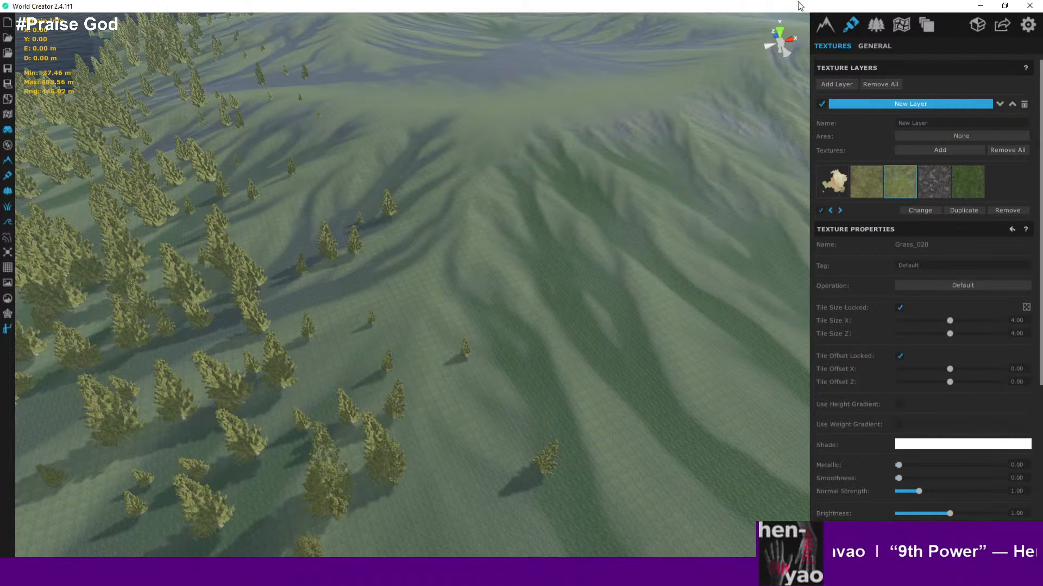
- Fly across the island and down onto the mountain's rocky slope to inspect the blended grass and rock textures
scroll(641, 89, "down", 6)
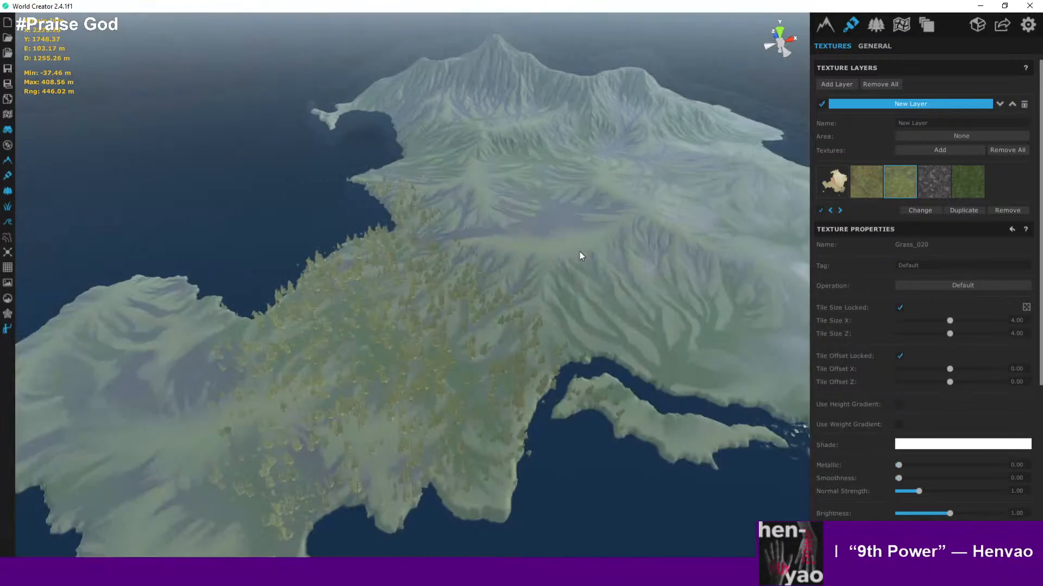
scroll(594, 271, "down", 3)
middle_click_drag(595, 272, 533, 213)
scroll(390, 217, "up", 2)
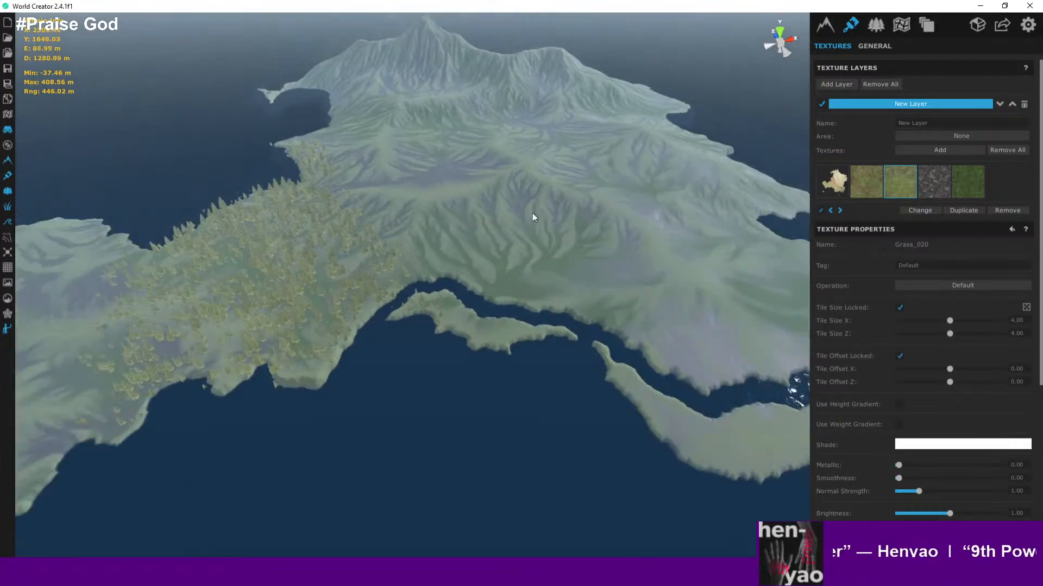
scroll(550, 214, "up", 10)
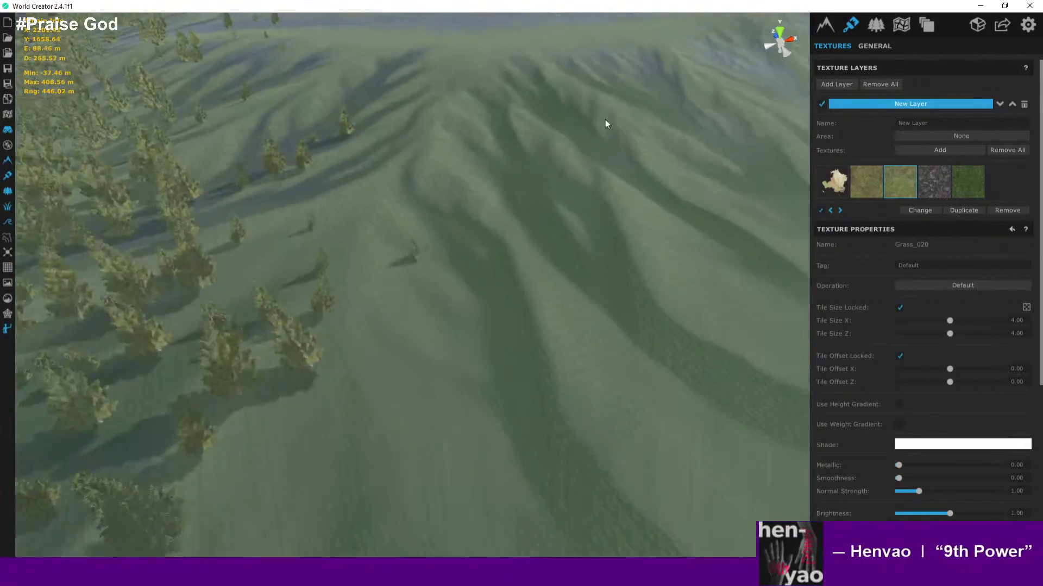
scroll(605, 125, "down", 4)
middle_click_drag(602, 237, 616, 131)
scroll(608, 191, "up", 6)
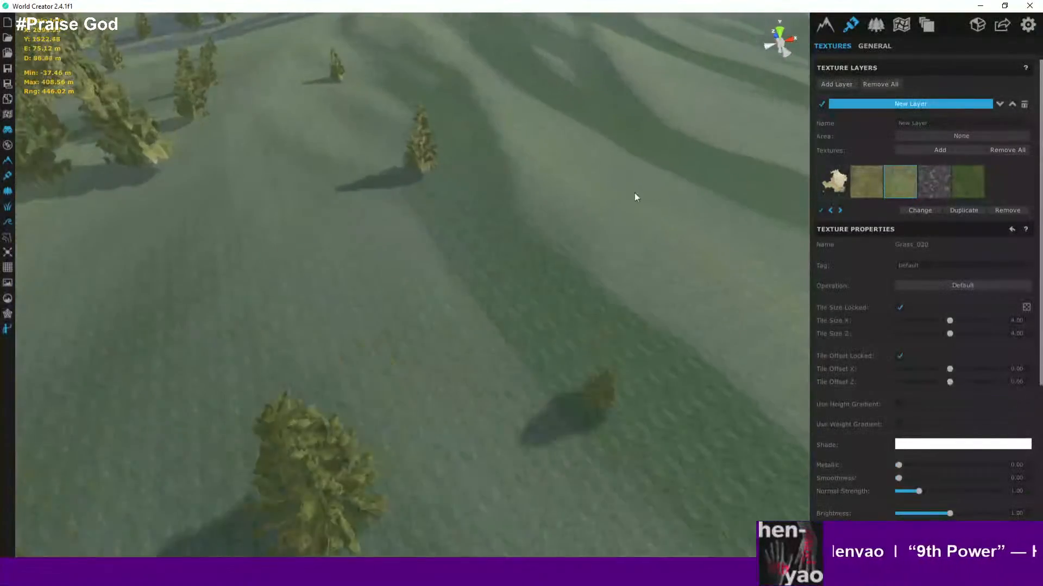
scroll(480, 178, "up", 8)
right_click_drag(487, 175, 514, 100)
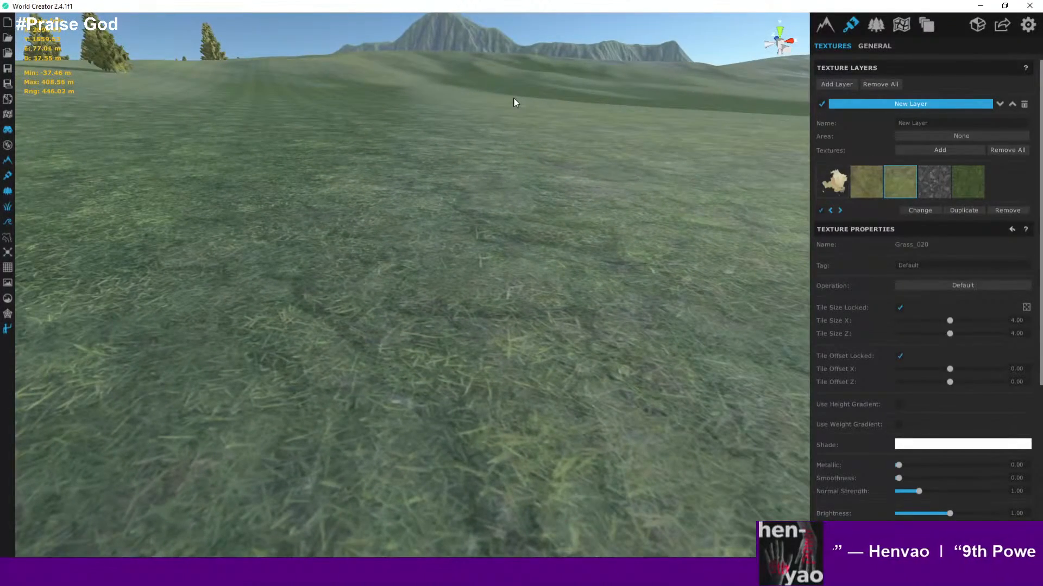
scroll(579, 90, "down", 3)
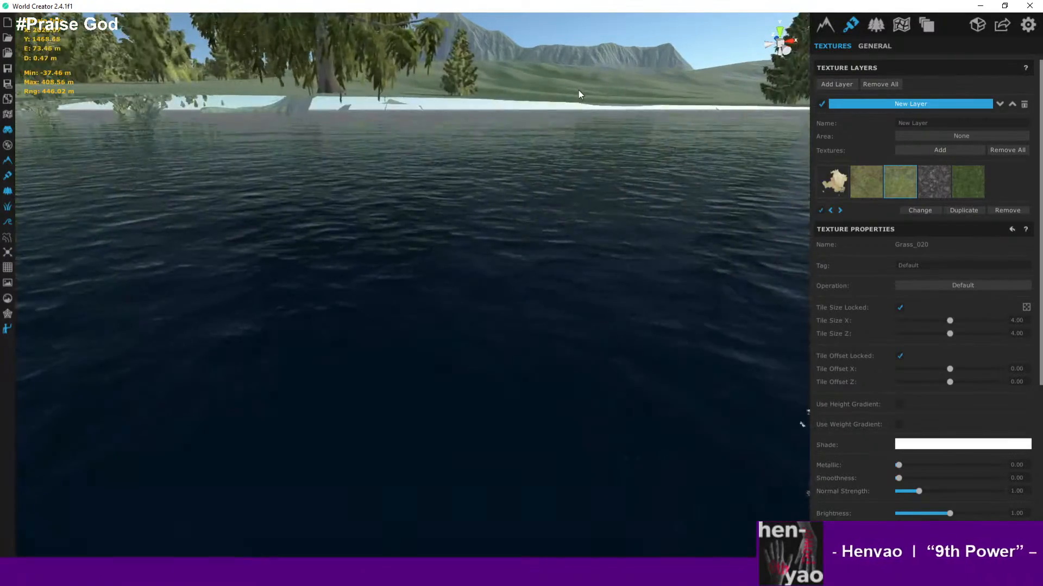
right_click_drag(637, 116, 546, 148)
scroll(639, 66, "up", 3)
scroll(649, 253, "down", 2)
scroll(546, 148, "down", 2)
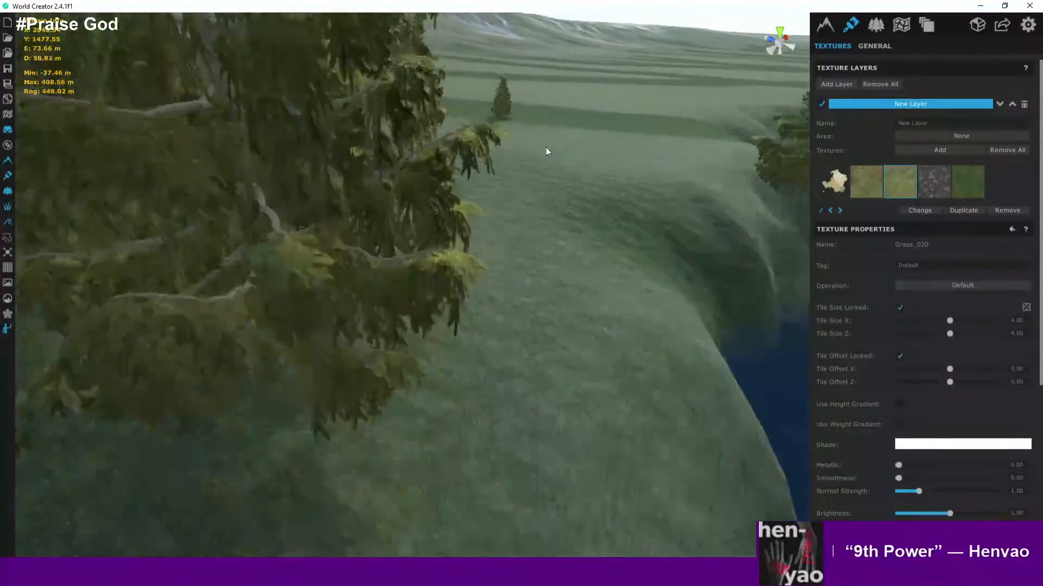
scroll(546, 147, "up", 3)
scroll(491, 207, "down", 8)
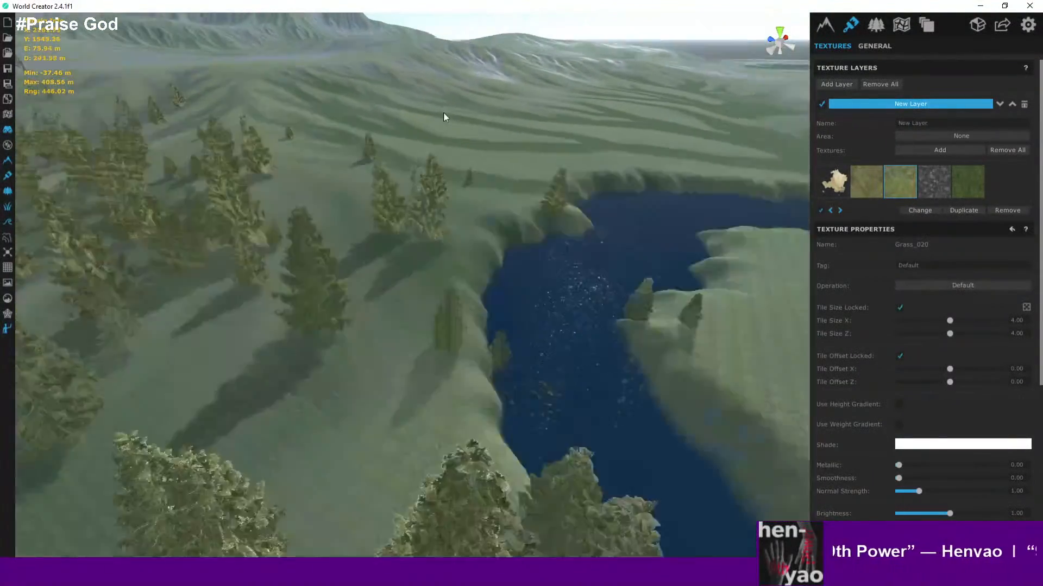
middle_click_drag(443, 113, 596, 291)
scroll(414, 185, "down", 4)
middle_click_drag(414, 185, 604, 323)
scroll(524, 220, "down", 5)
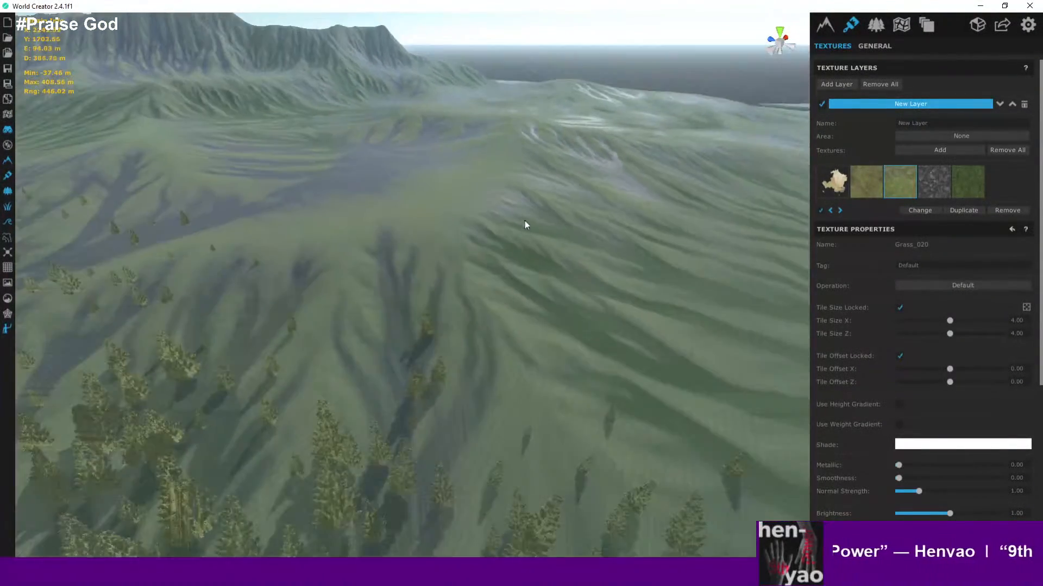
middle_click_drag(525, 221, 564, 295)
scroll(465, 214, "down", 6)
middle_click_drag(465, 214, 414, 298)
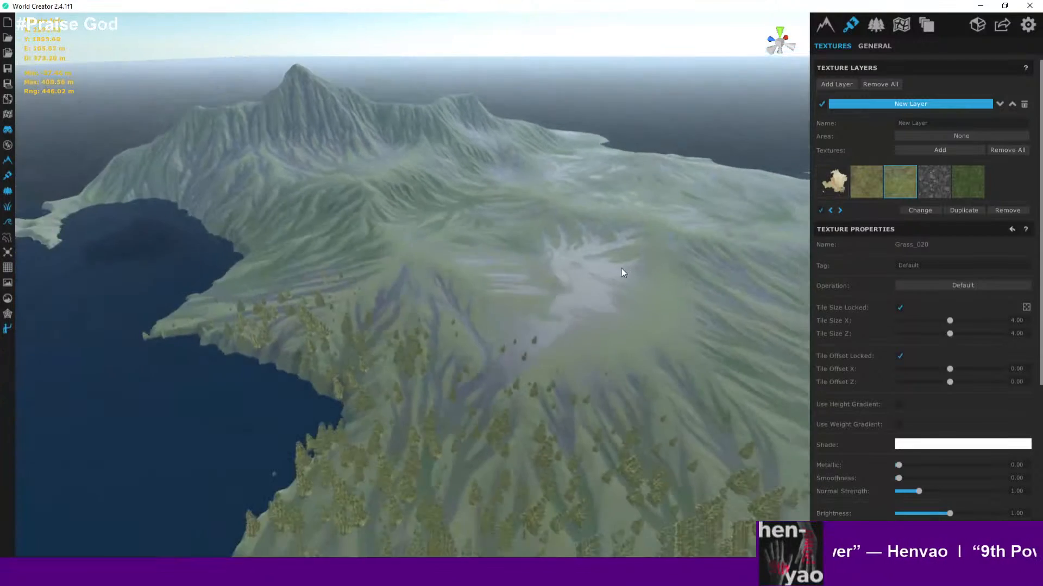
scroll(614, 266, "down", 10)
scroll(375, 279, "down", 2)
scroll(415, 299, "up", 3)
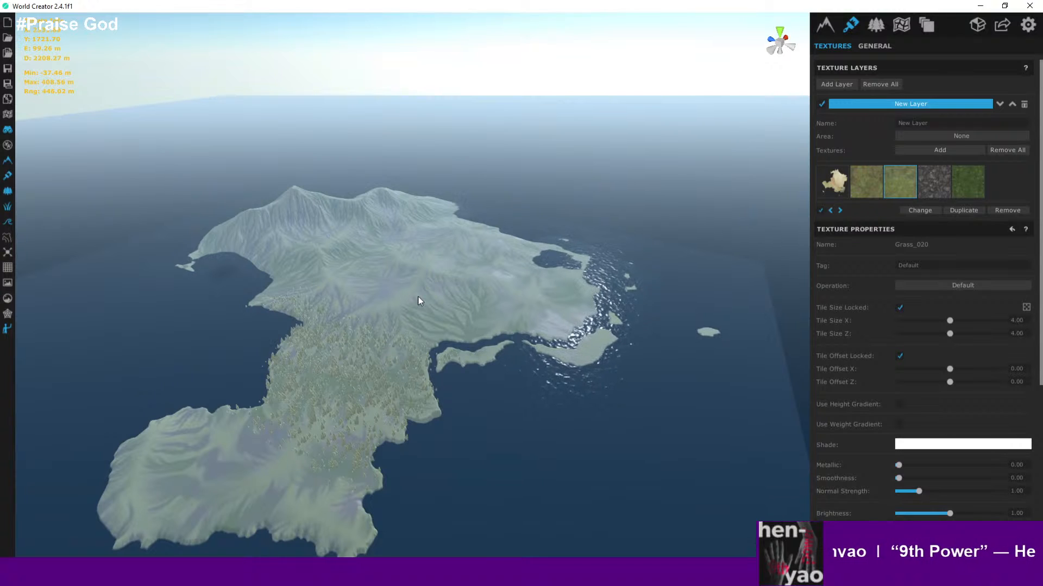
middle_click_drag(418, 297, 490, 304)
scroll(490, 305, "up", 10)
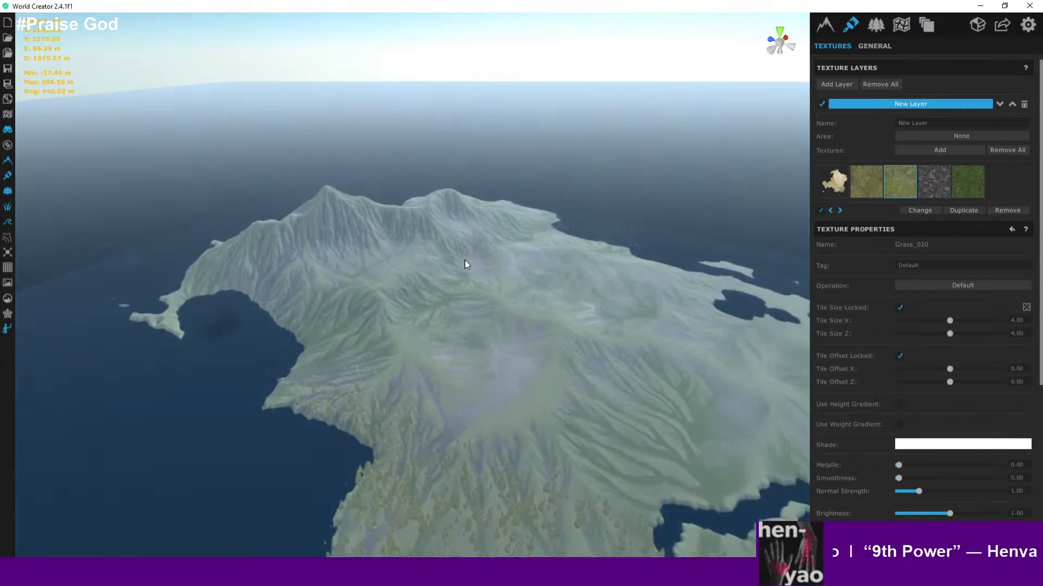
scroll(449, 252, "up", 10)
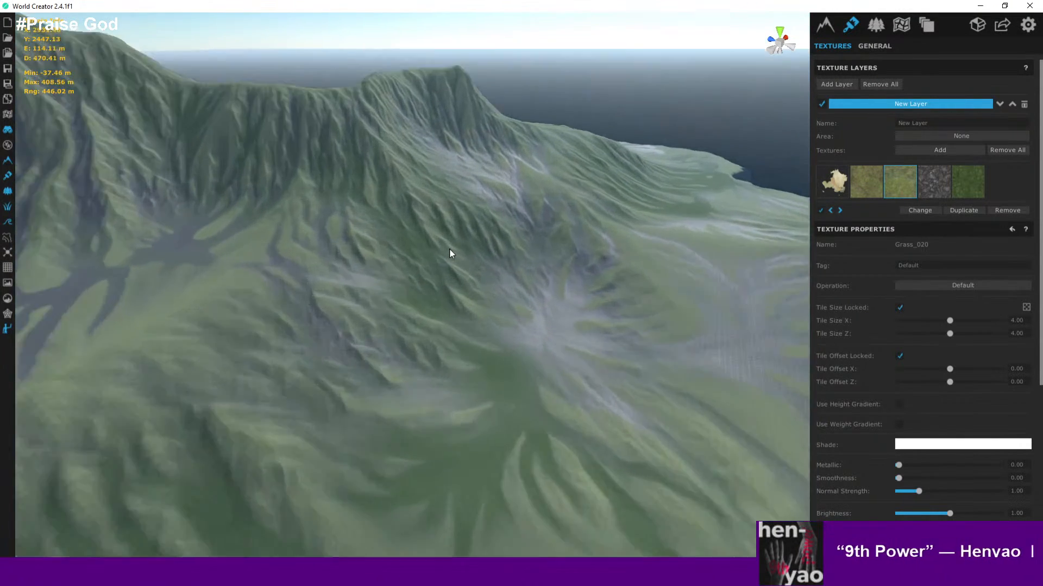
scroll(554, 310, "up", 10)
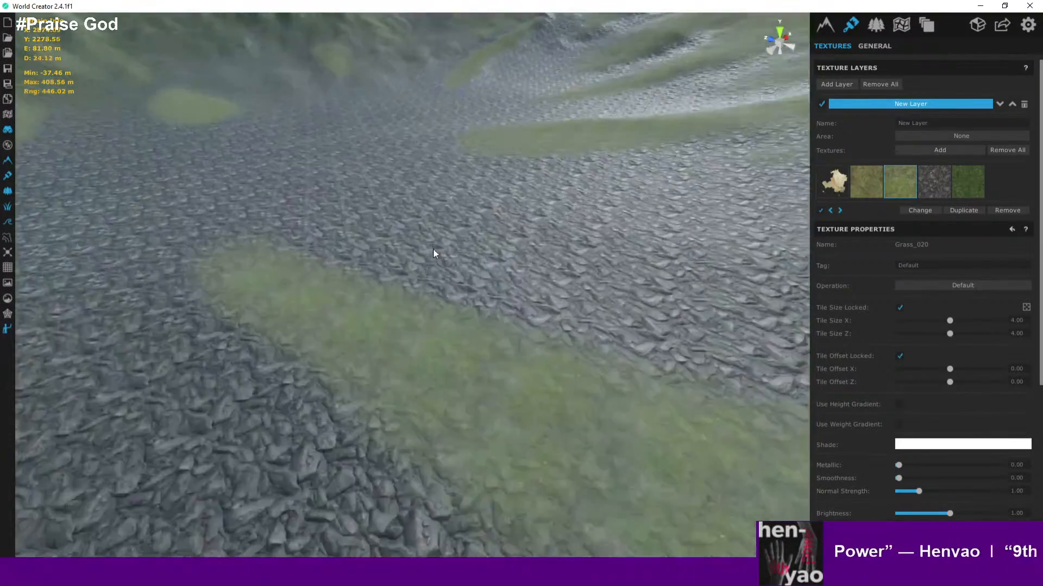
key("w")
right_click_drag(433, 250, 389, 159)
scroll(389, 159, "down", 3)
scroll(432, 322, "up", 3)
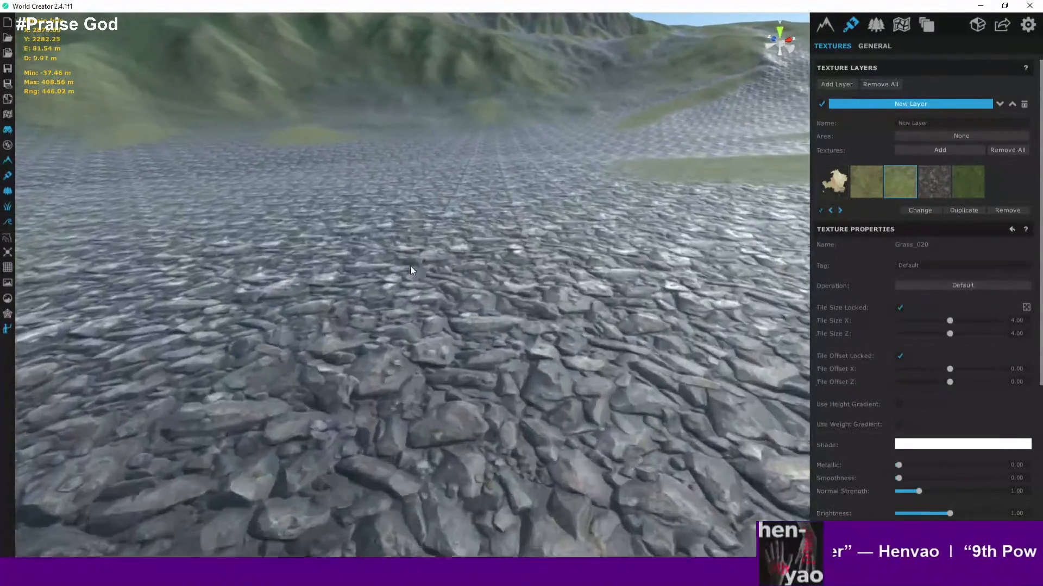
scroll(431, 325, "down", 2)
scroll(439, 315, "down", 5)
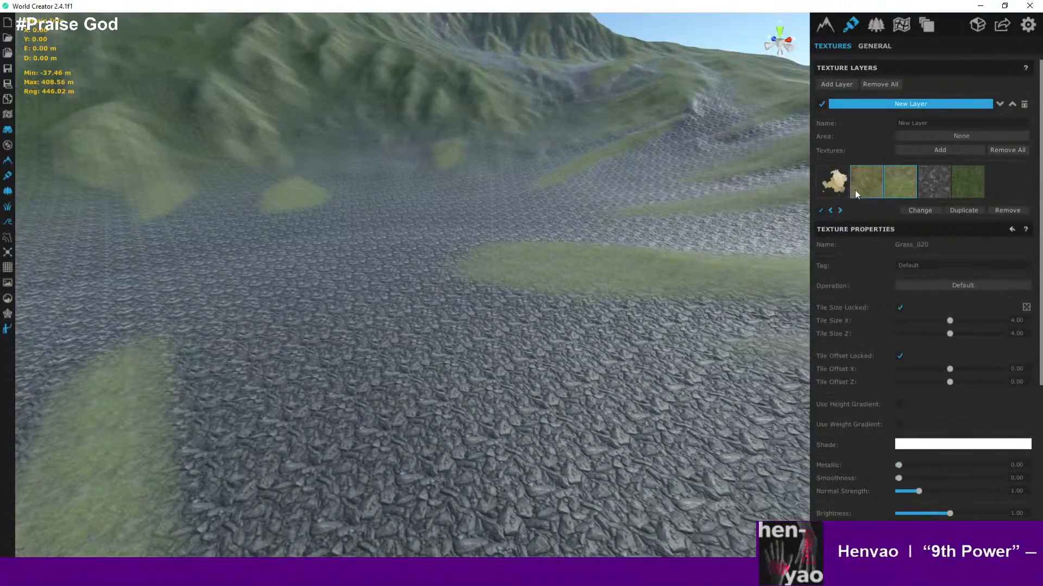
- Select the Grass_041 texture and toggle its visibility off and on to compare the blend
left_click(855, 190)
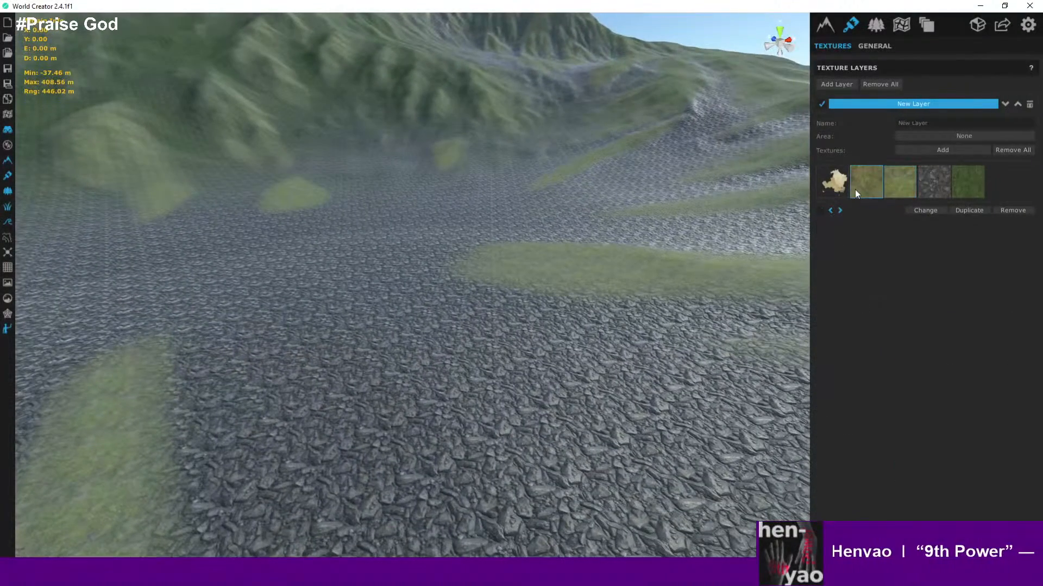
left_click(906, 187)
scroll(883, 380, "down", 4)
scroll(883, 380, "up", 5)
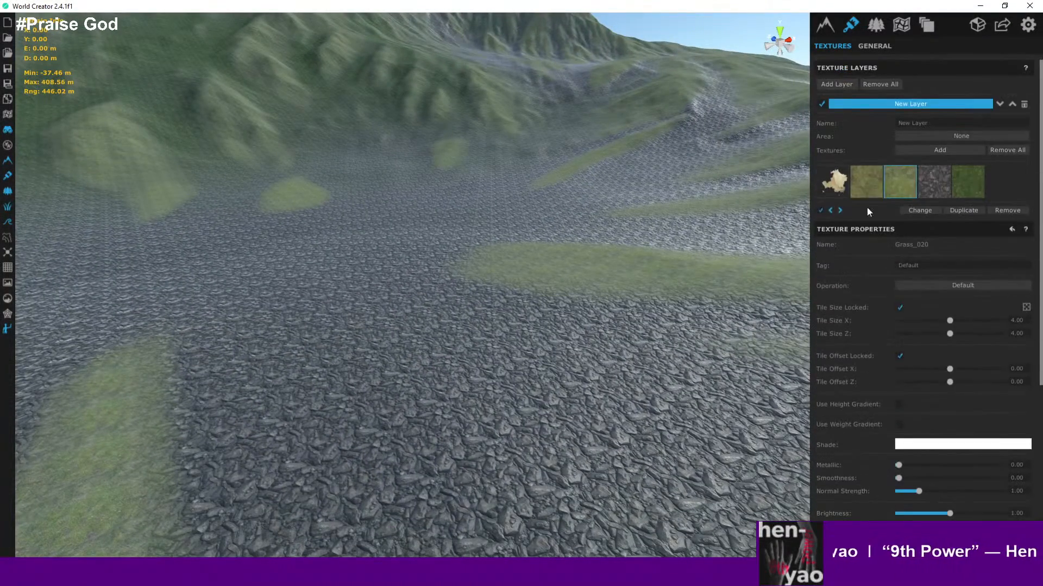
left_click(865, 184)
left_click(821, 210)
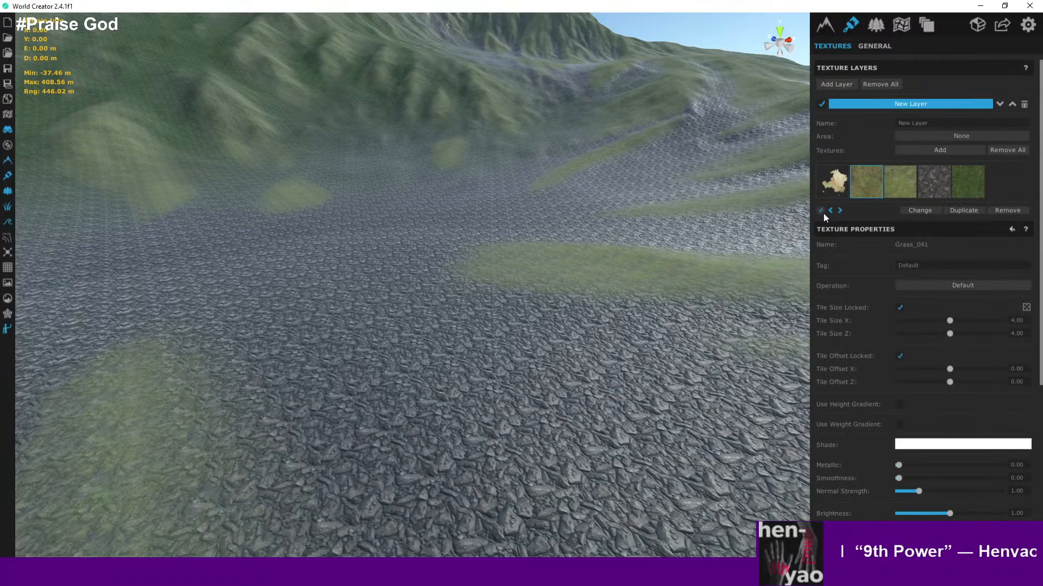
left_click(822, 213)
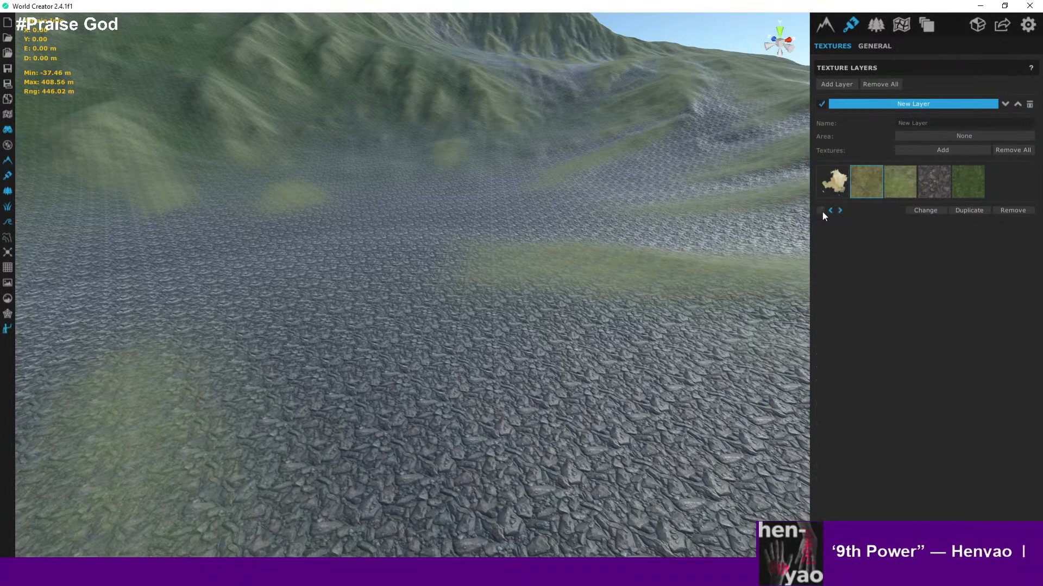
left_click(822, 212)
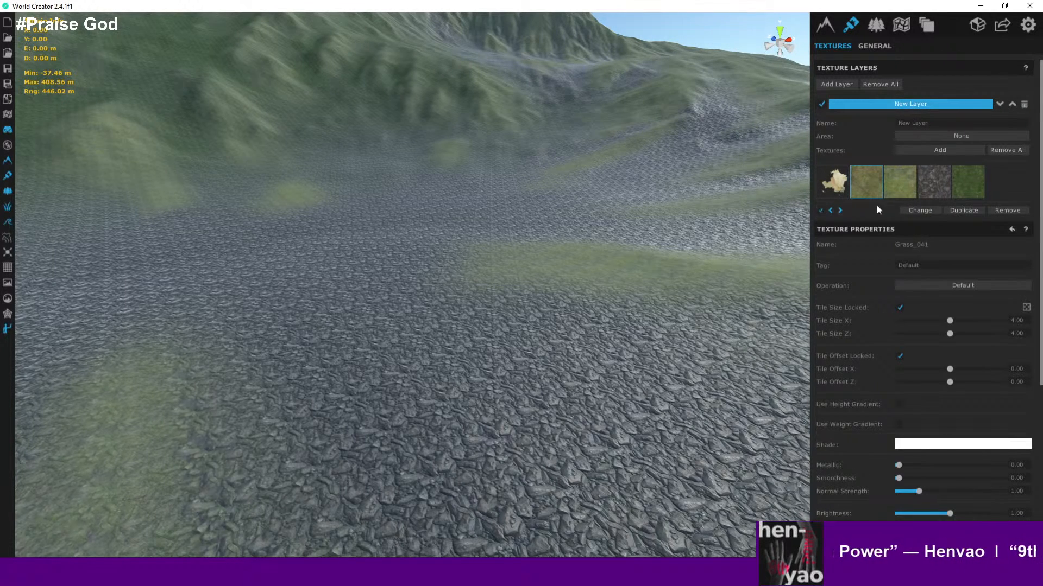
- Enable Flow in the Grass_020 texture's distribution properties
left_click(907, 191)
scroll(897, 313, "down", 5)
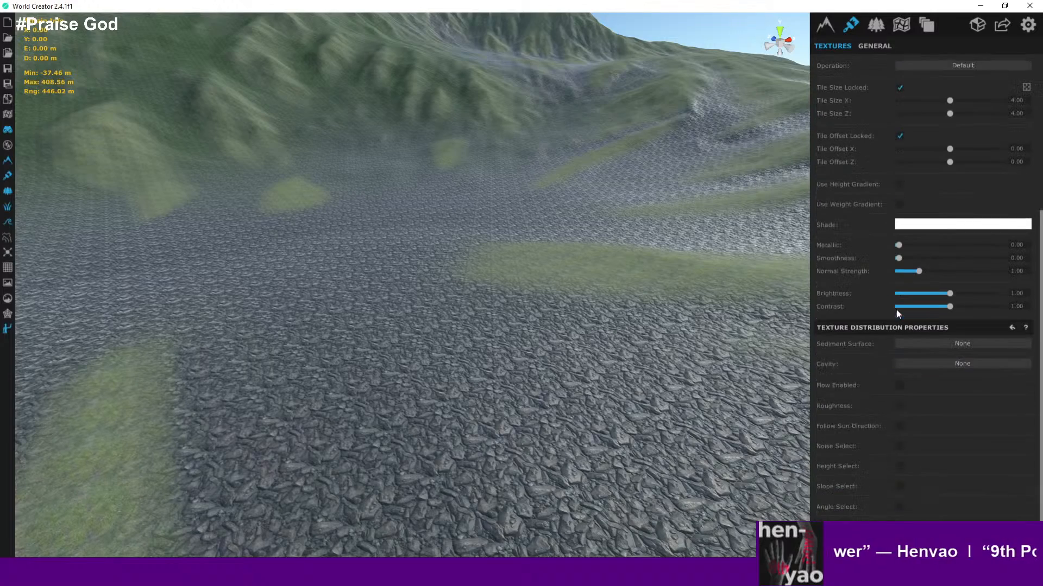
left_click(900, 386)
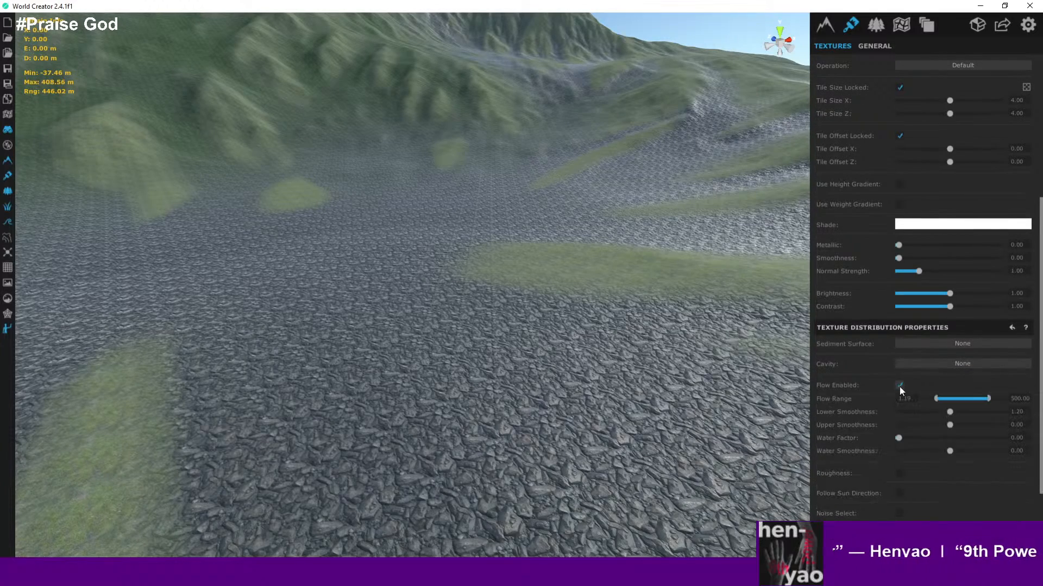
- Zoom out over the island and back onto the slope to examine the Grass_020 flow pattern
scroll(655, 309, "down", 8)
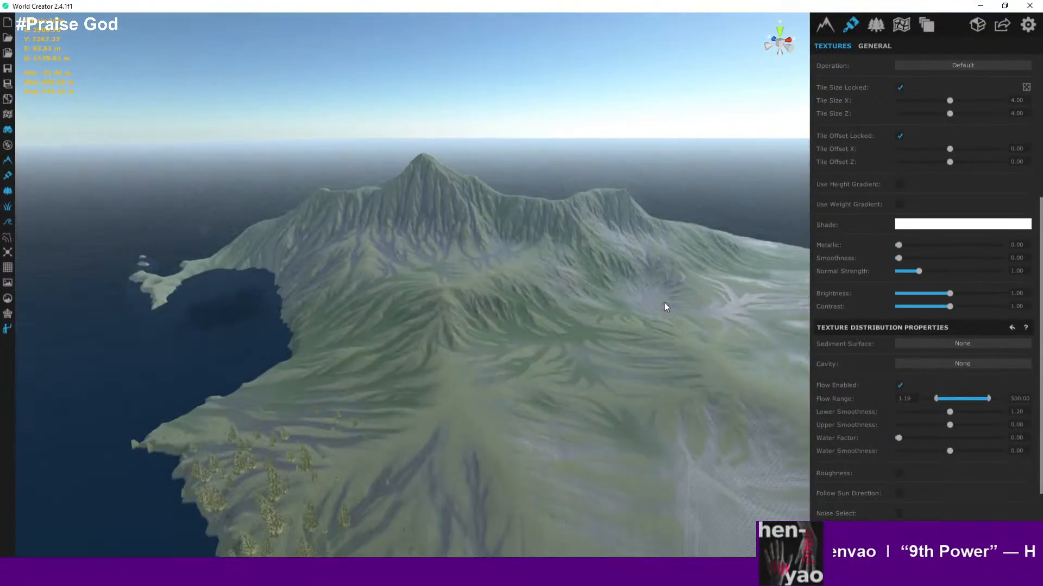
scroll(668, 304, "up", 8)
scroll(624, 287, "up", 3)
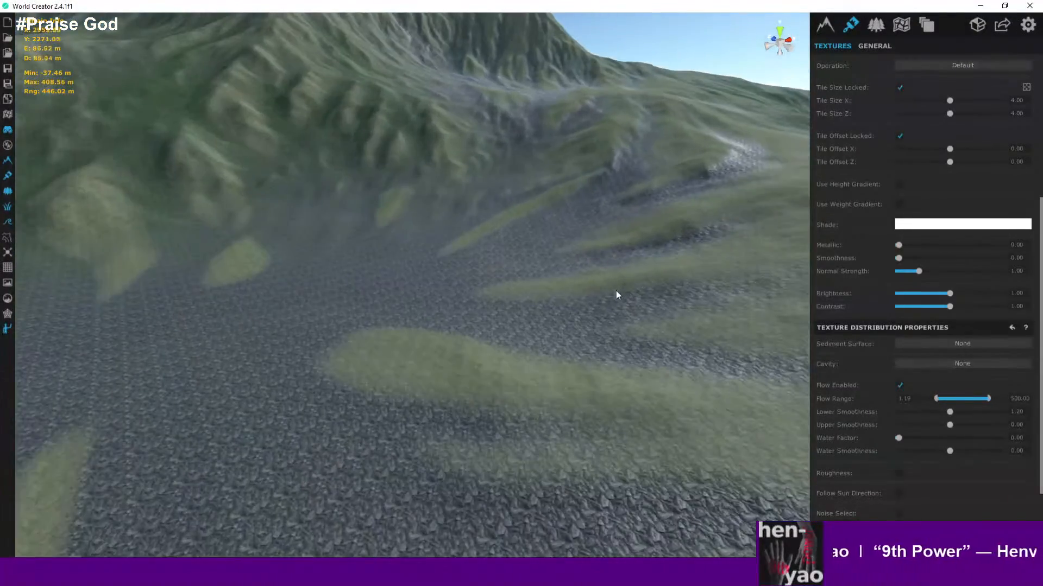
scroll(662, 274, "down", 3)
scroll(686, 266, "up", 3)
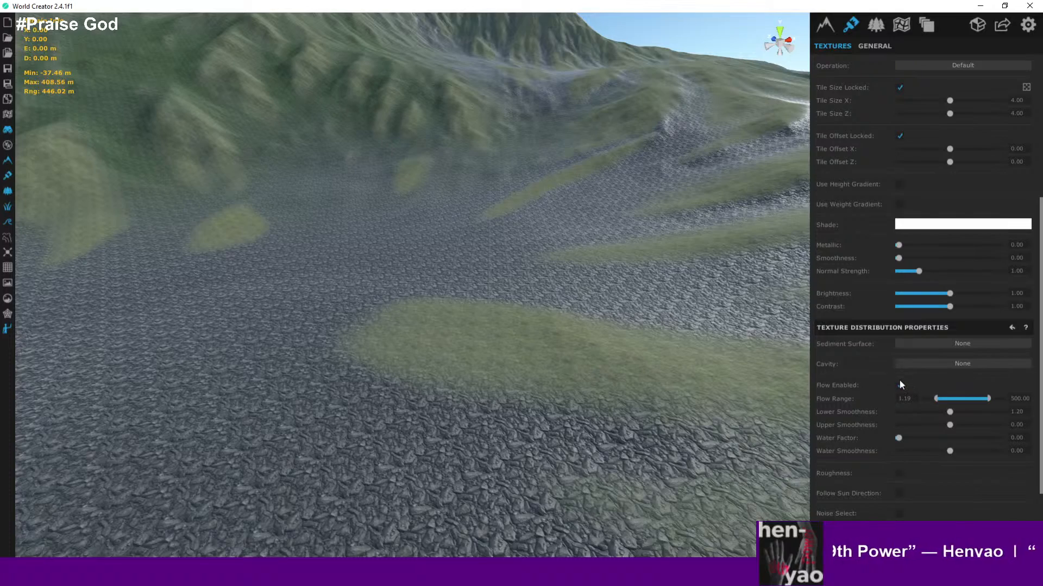
scroll(683, 403, "up", 2)
scroll(668, 388, "up", 3)
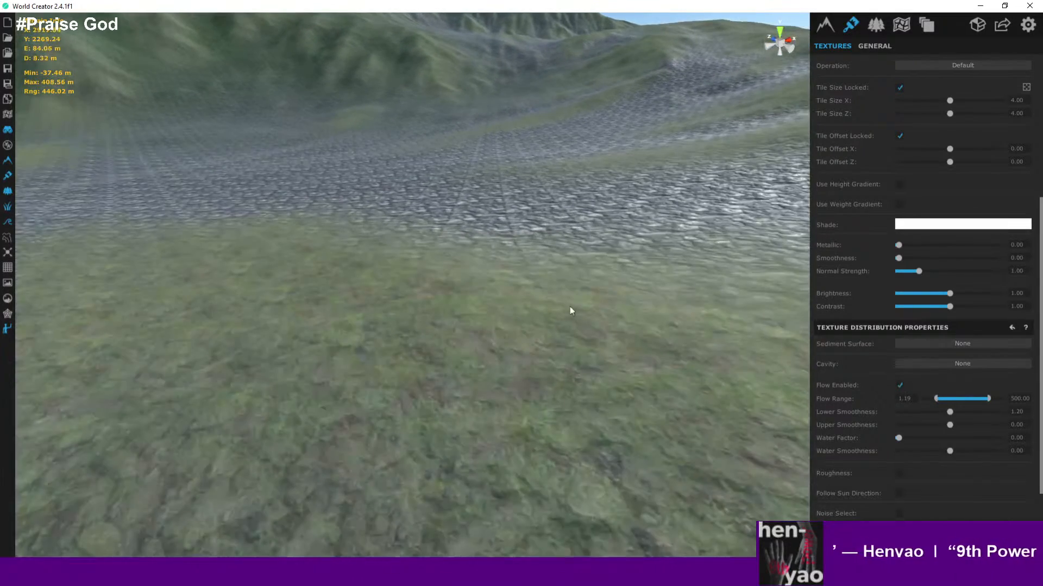
- Toggle Flow on the Grass_020 texture repeatedly to compare the result up close
left_click(899, 386)
left_click(899, 386)
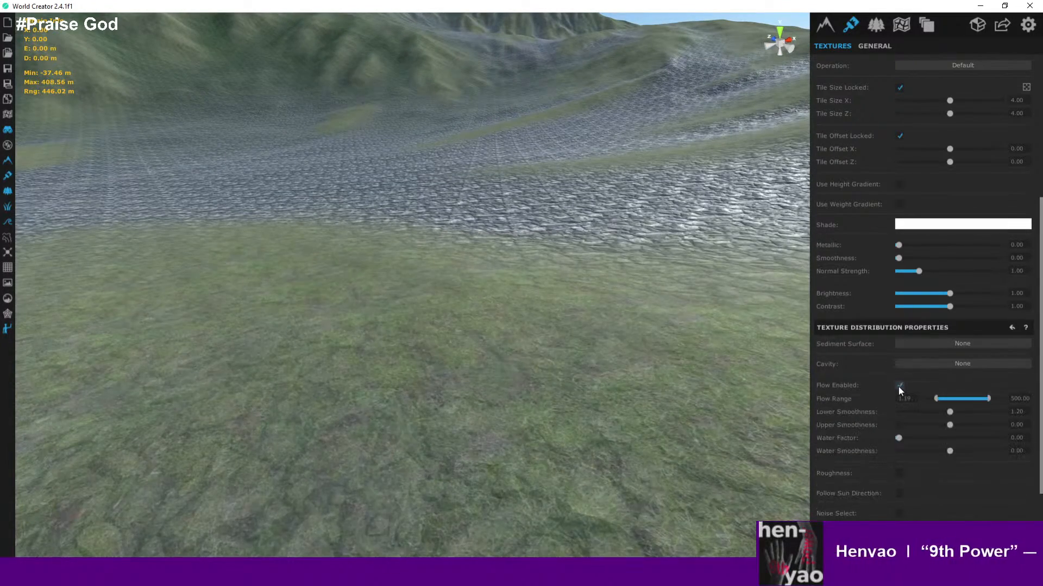
left_click(899, 387)
left_click(898, 386)
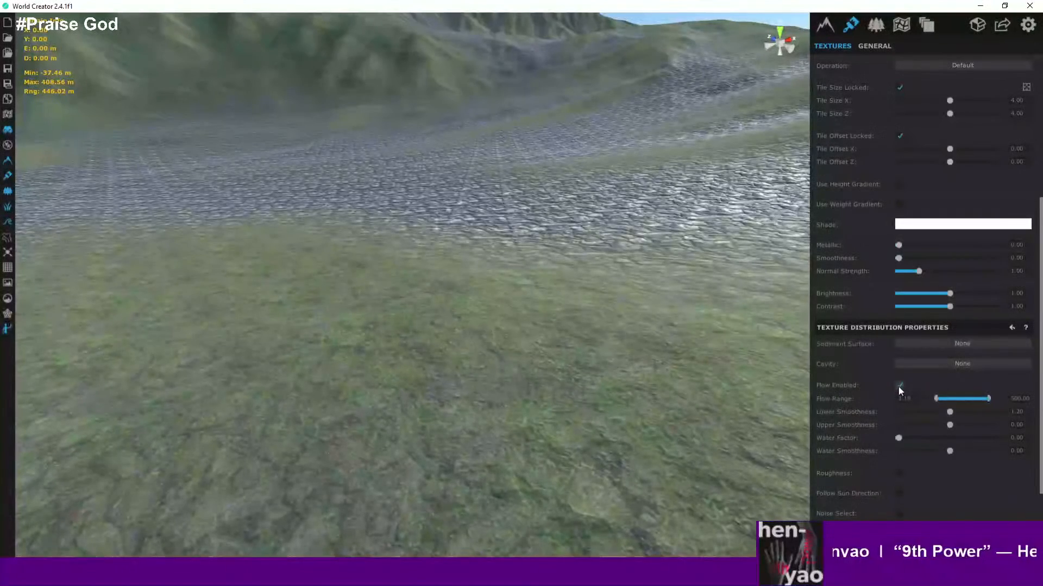
left_click(899, 386)
- Enable Flow in the Grass_041 texture's distribution properties and zoom out to review the island
scroll(859, 211, "up", 5)
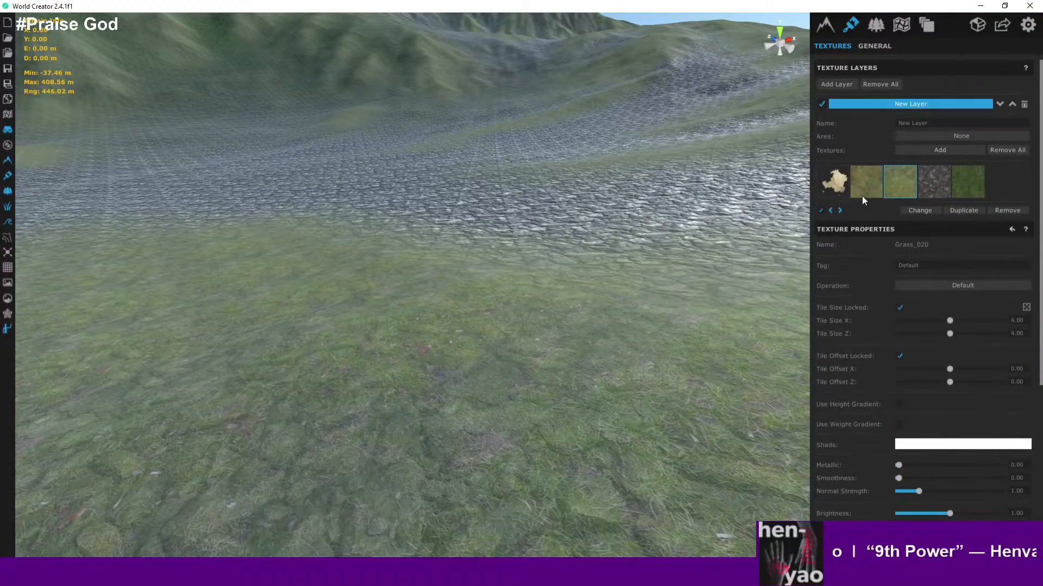
left_click(868, 181)
scroll(860, 213, "down", 1)
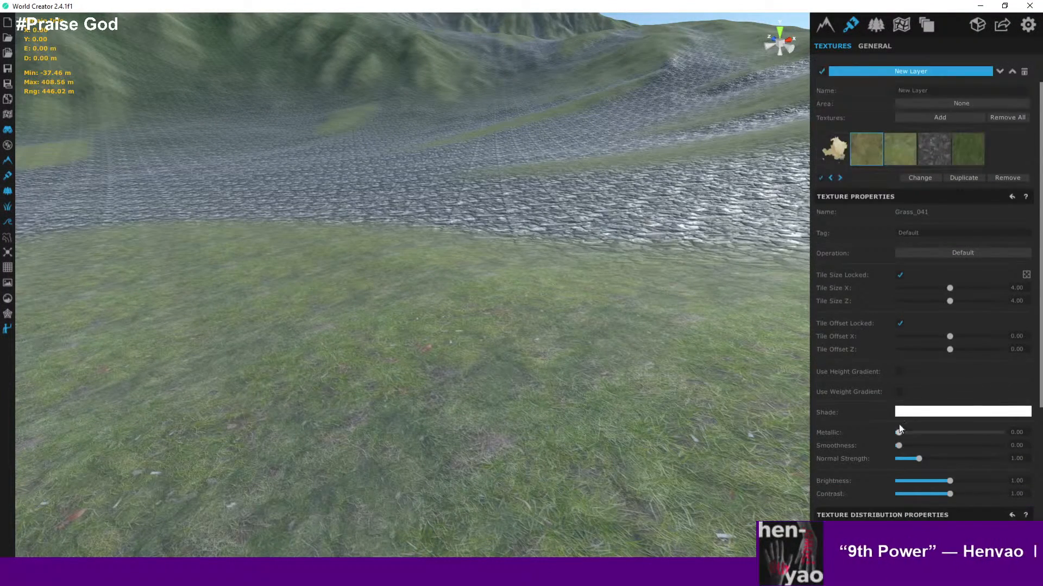
scroll(890, 310, "down", 5)
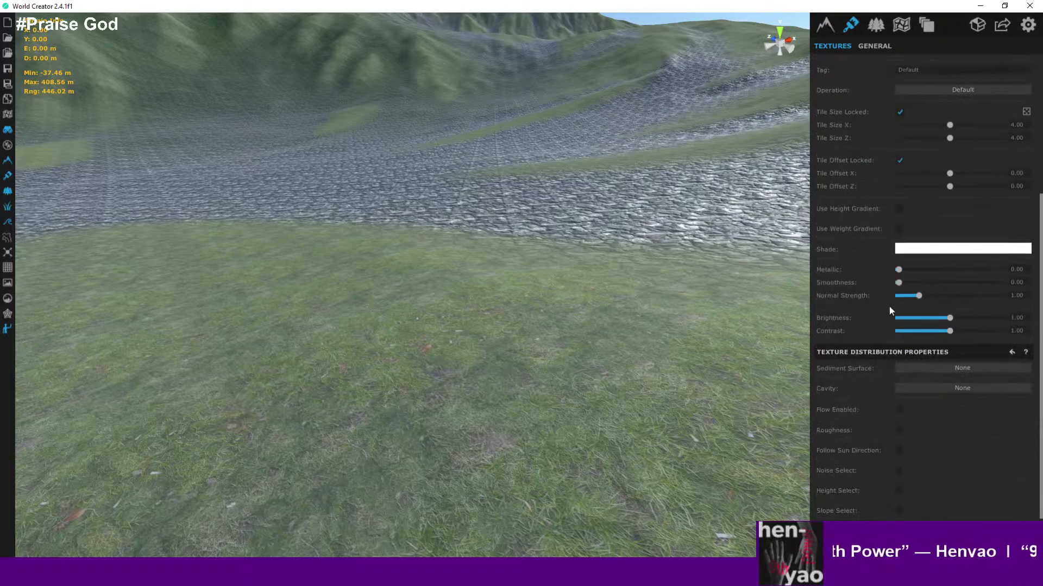
left_click(900, 410)
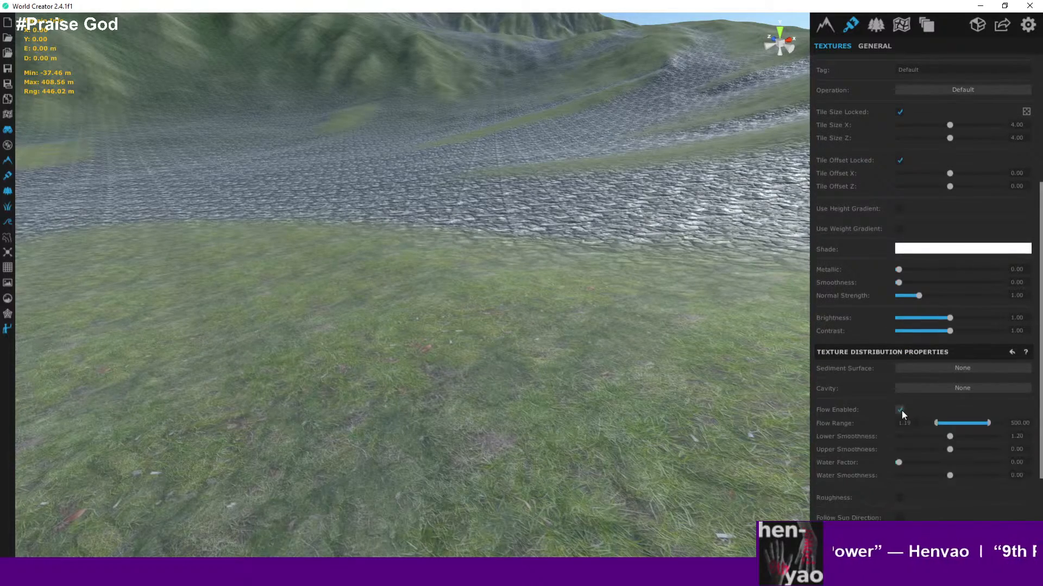
left_click(899, 410)
left_click(899, 410)
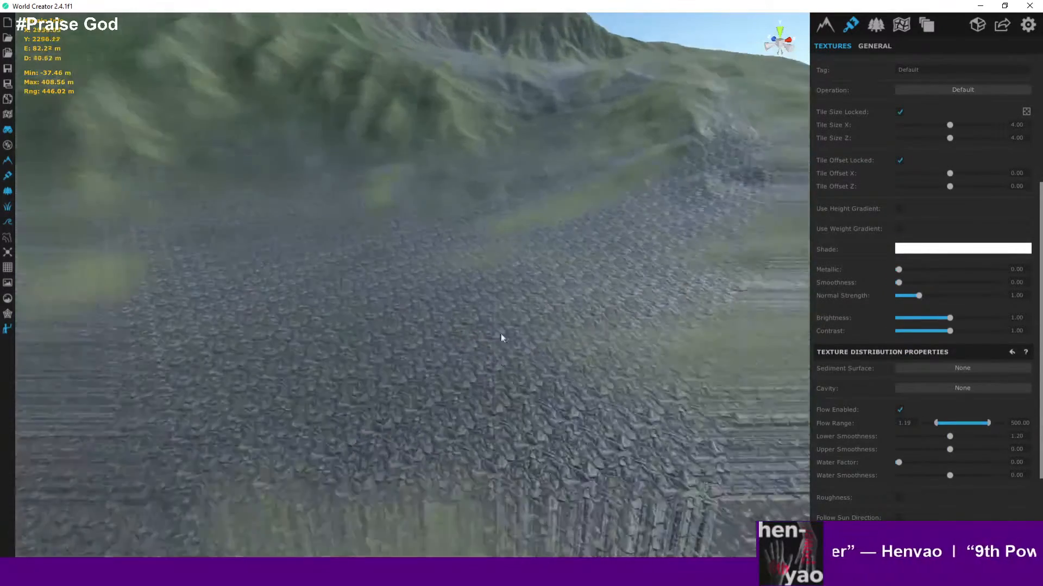
scroll(429, 274, "down", 10)
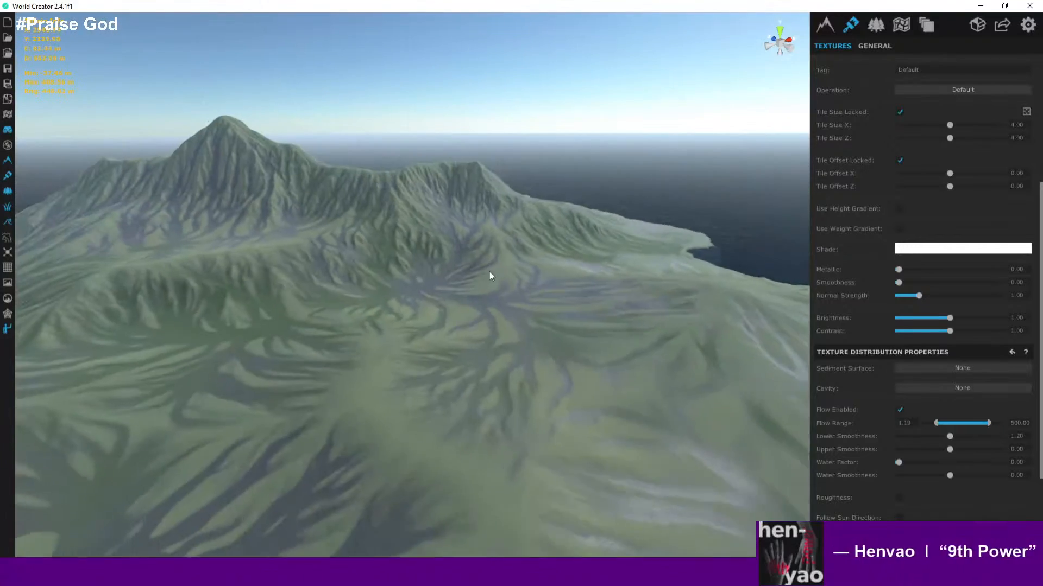
scroll(578, 218, "down", 8)
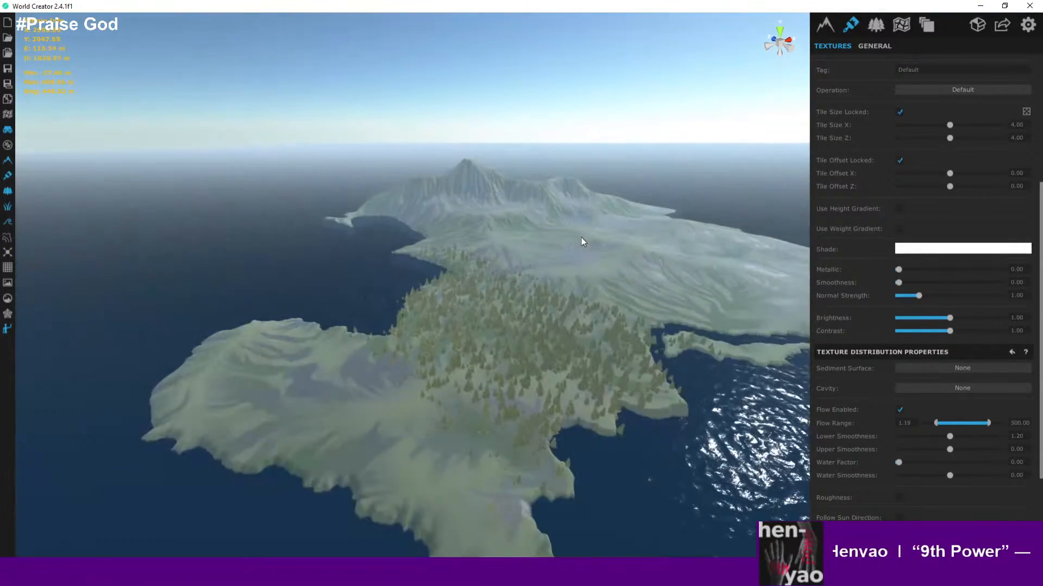
- Switch the sky mode to Ultra in the environment's sky properties
scroll(592, 286, "down", 5)
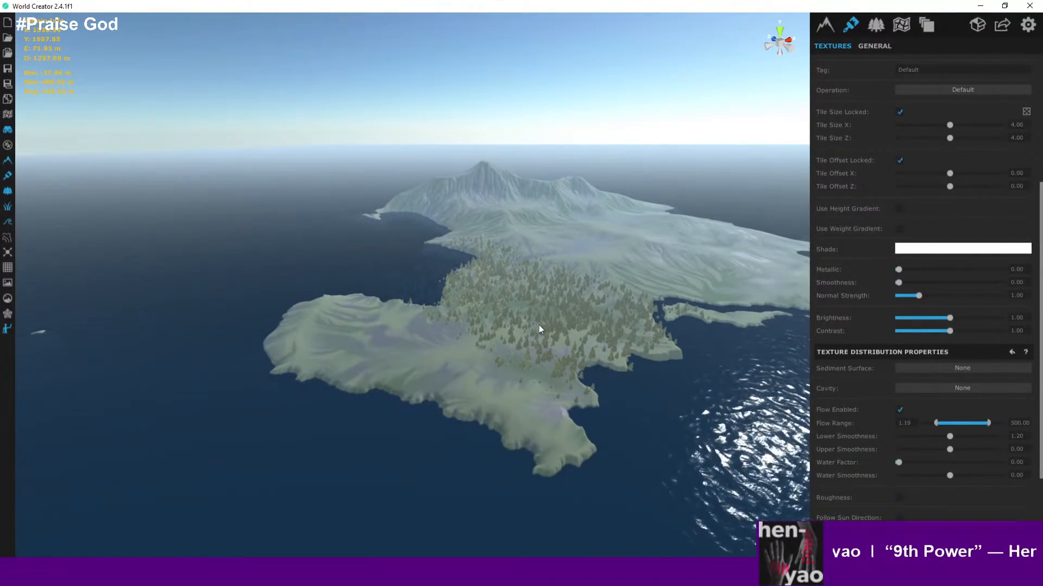
scroll(509, 356, "up", 10)
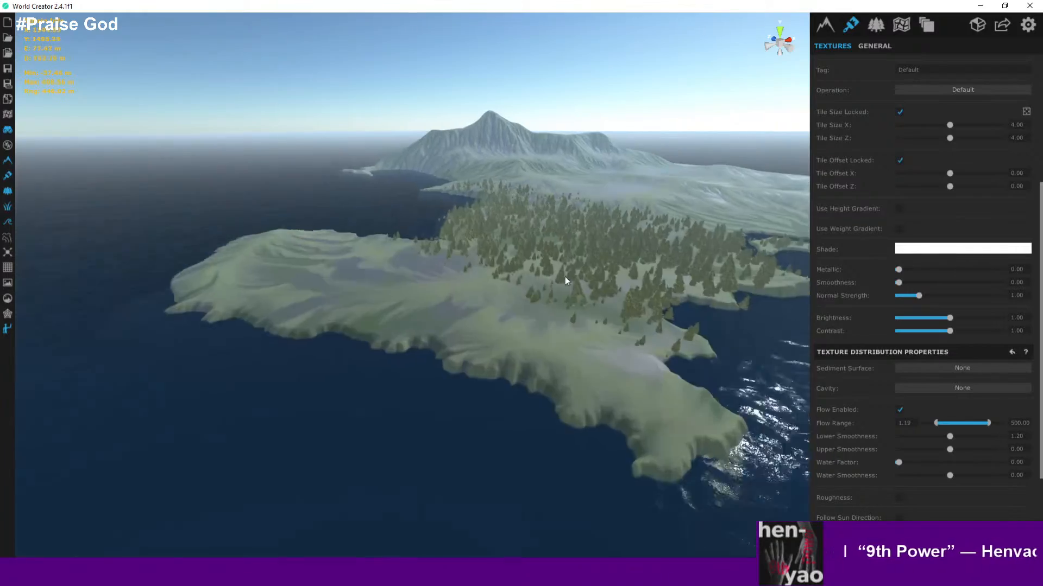
scroll(547, 278, "up", 10)
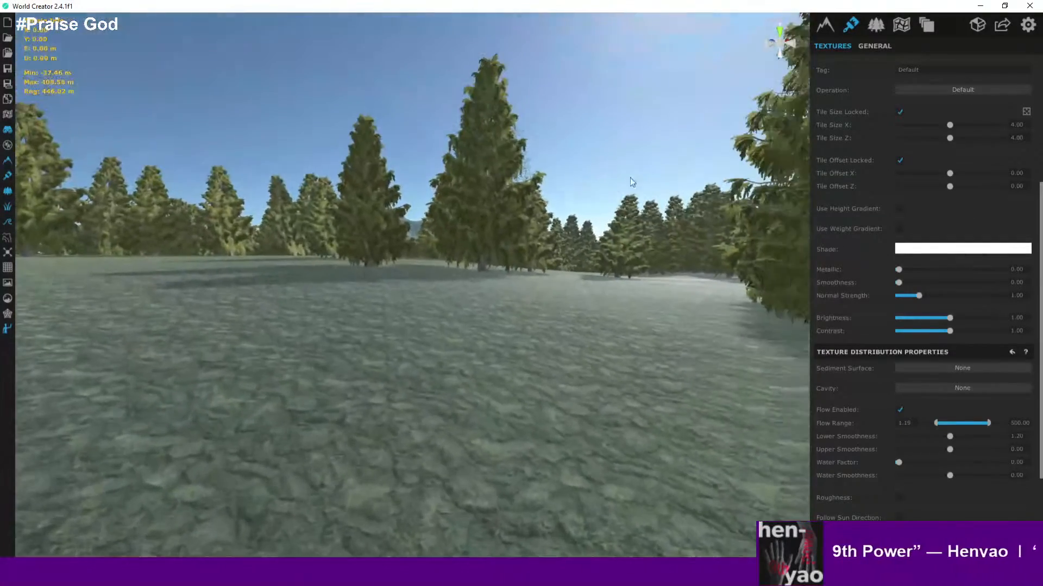
left_click(893, 29)
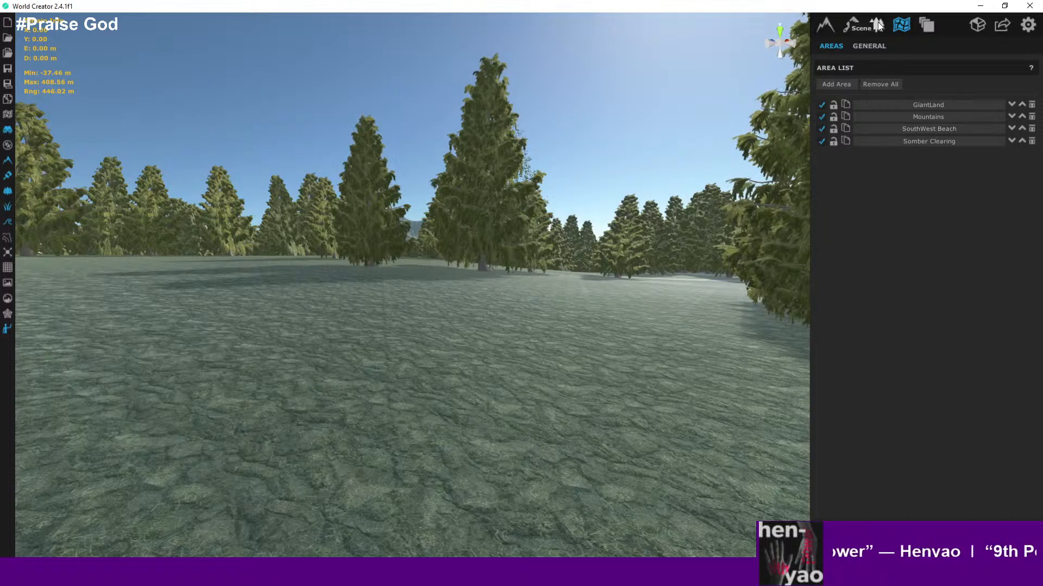
left_click(874, 26)
left_click(904, 45)
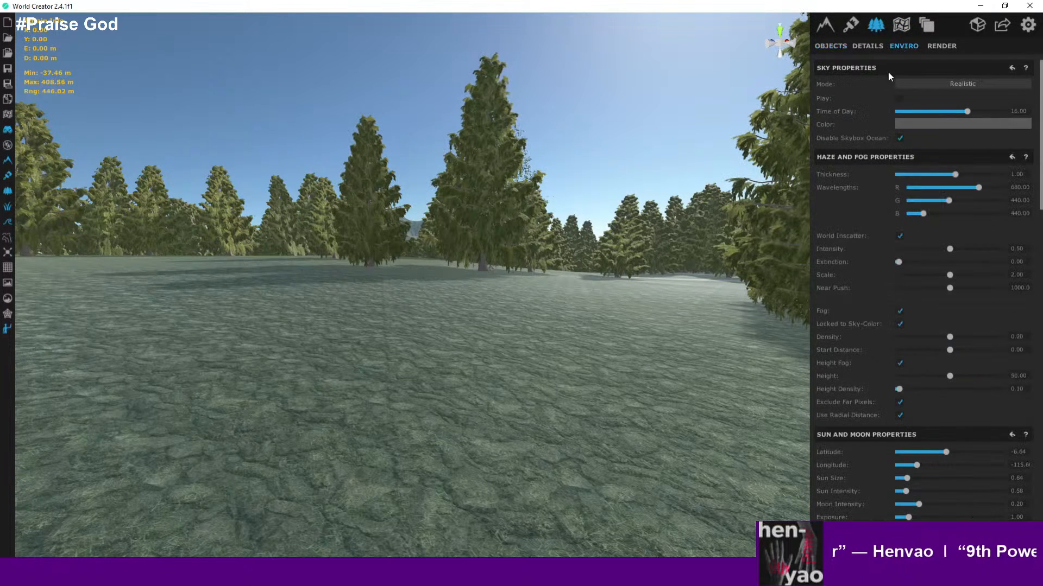
left_click(950, 84)
left_click(957, 115)
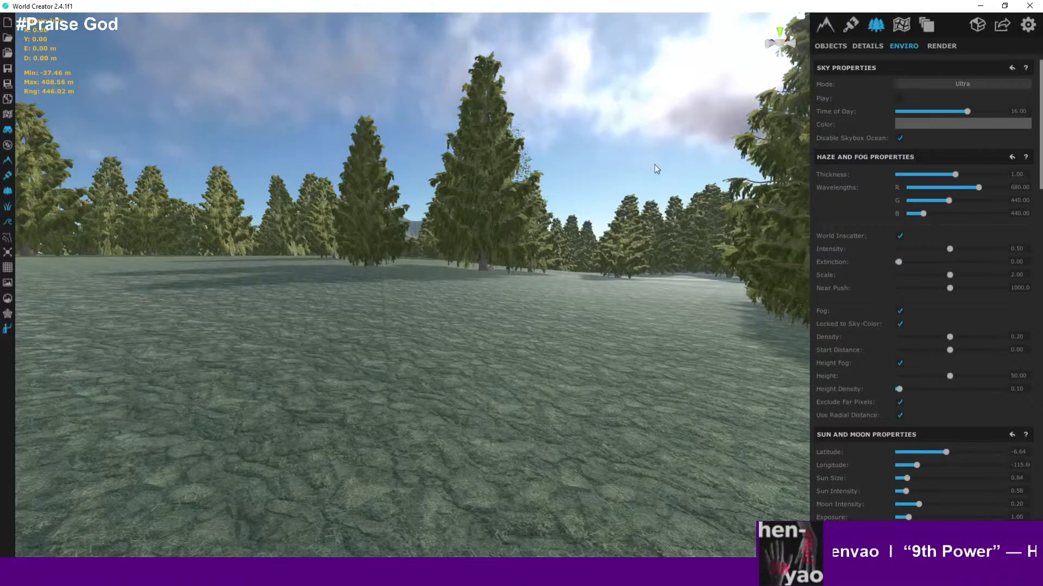
- Orbit and zoom around the forest to examine the new sky and clouds
right_click_drag(654, 164, 953, 84)
scroll(724, 127, "up", 3)
scroll(636, 165, "up", 5)
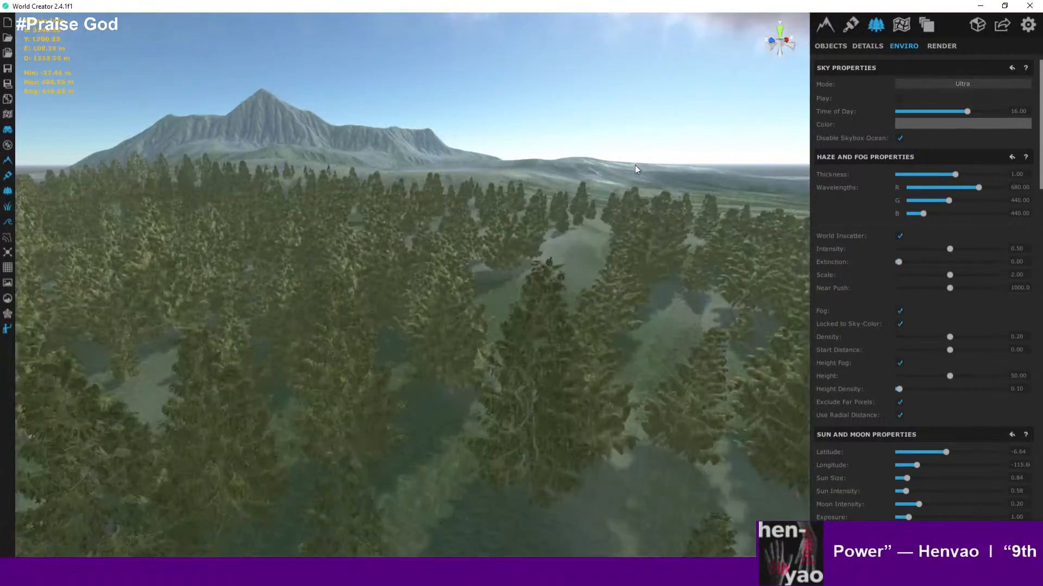
right_click_drag(545, 230, 668, 155)
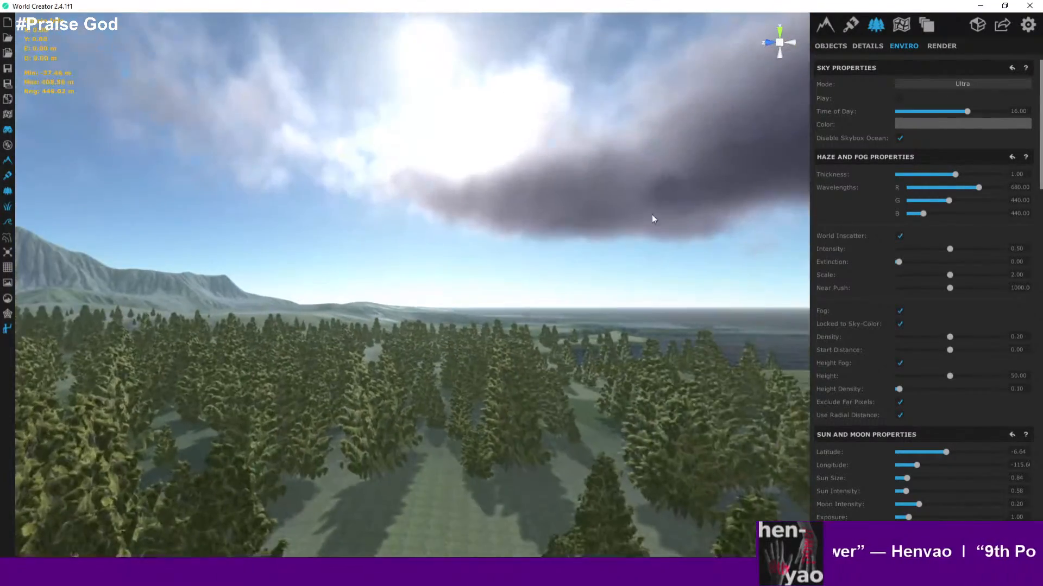
right_click_drag(651, 214, 556, 283)
scroll(543, 269, "up", 6)
right_click_drag(506, 219, 628, 87)
left_click(479, 240)
scroll(486, 233, "up", 4)
scroll(548, 128, "down", 4)
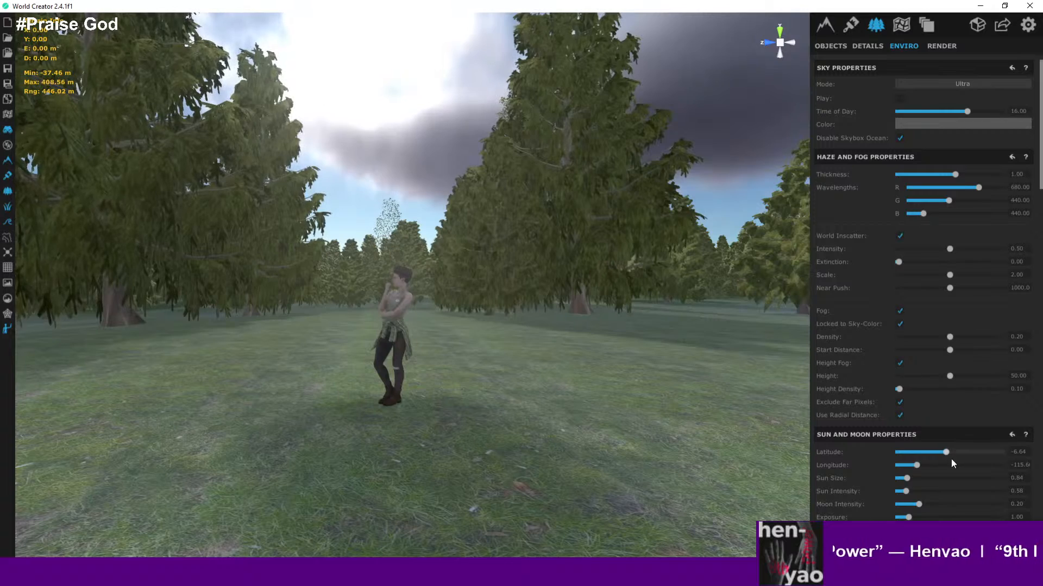
- Lower the sun's latitude to about -46.35 and its longitude to about -144.1 for a sunset light
left_click_drag(950, 452, 923, 452)
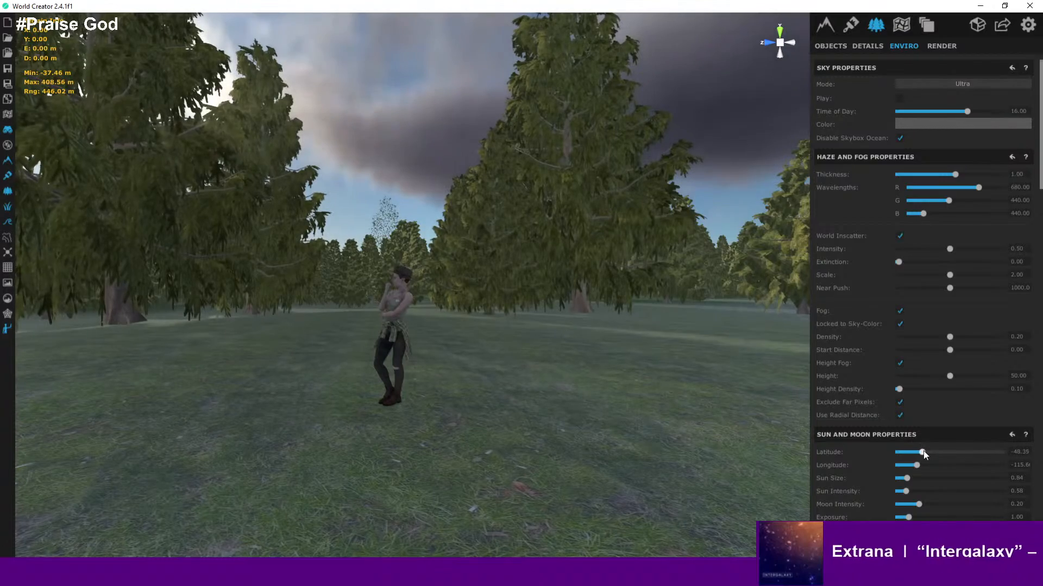
mouse_move(917, 465)
left_mouse_down()
mouse_move(903, 464)
mouse_move(964, 462)
mouse_move(904, 463)
left_mouse_up()
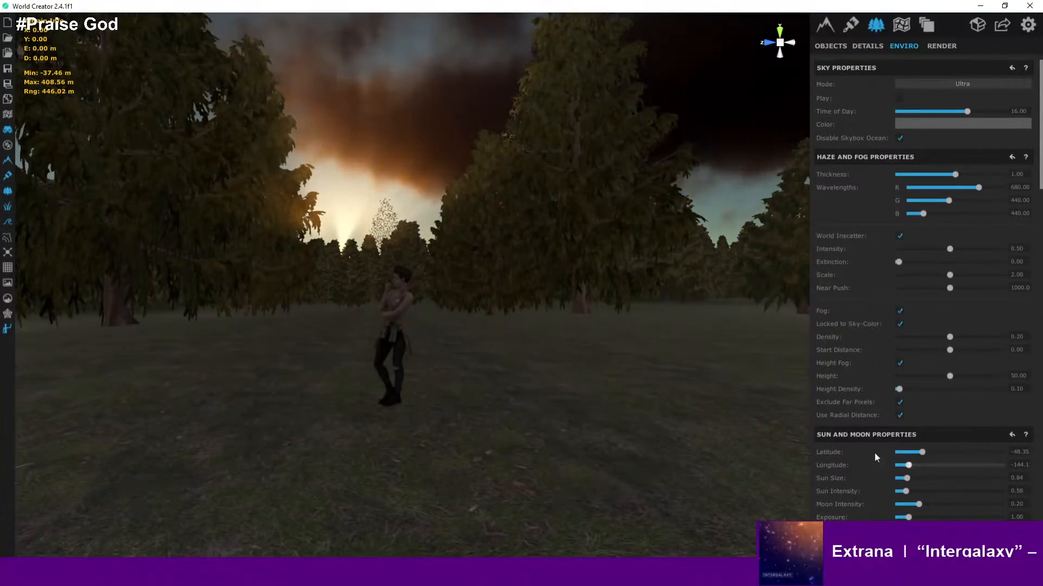
right_click_drag(509, 422, 543, 210)
scroll(490, 371, "down", 3)
middle_click_drag(543, 210, 507, 334)
scroll(511, 332, "down", 3)
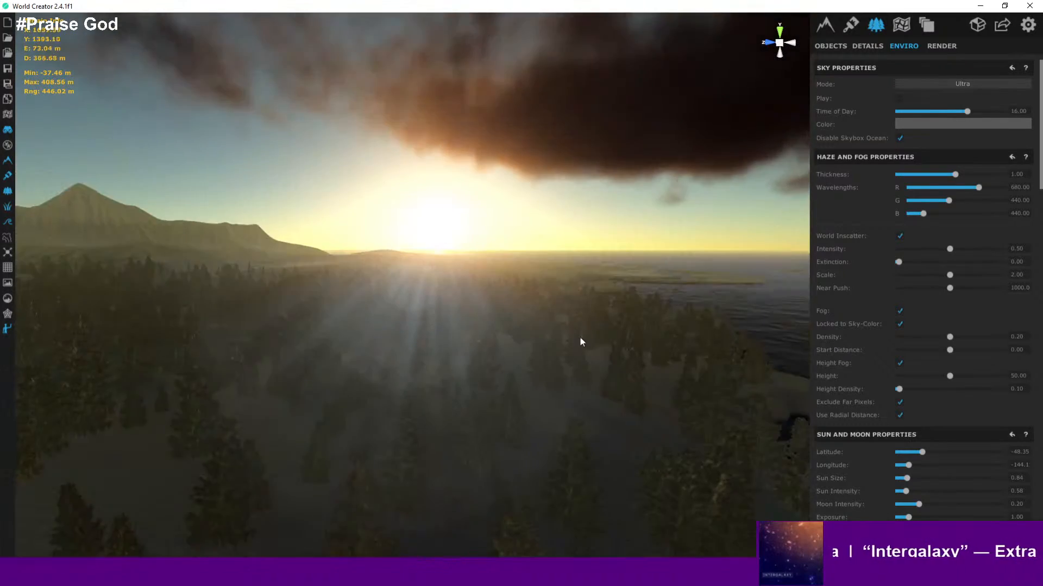
- Fly around the character and over the forest to examine the sunset lighting
right_click_drag(580, 341, 717, 309)
scroll(595, 320, "up", 5)
scroll(595, 321, "down", 2)
scroll(595, 320, "up", 3)
key("w")
key("w")
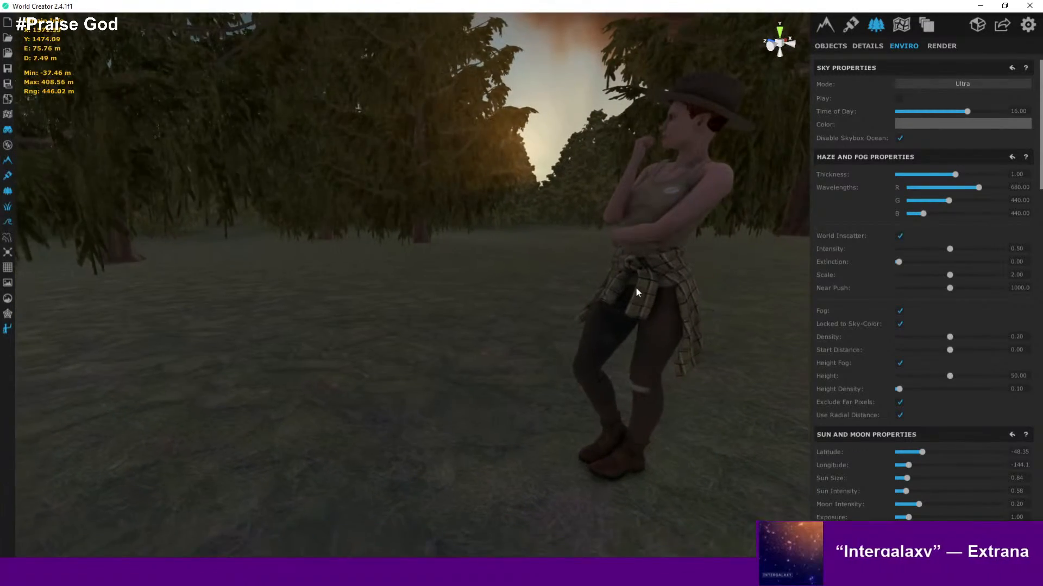
scroll(630, 286, "down", 3)
scroll(630, 288, "up", 4)
right_click_drag(634, 288, 622, 406)
scroll(630, 380, "down", 10)
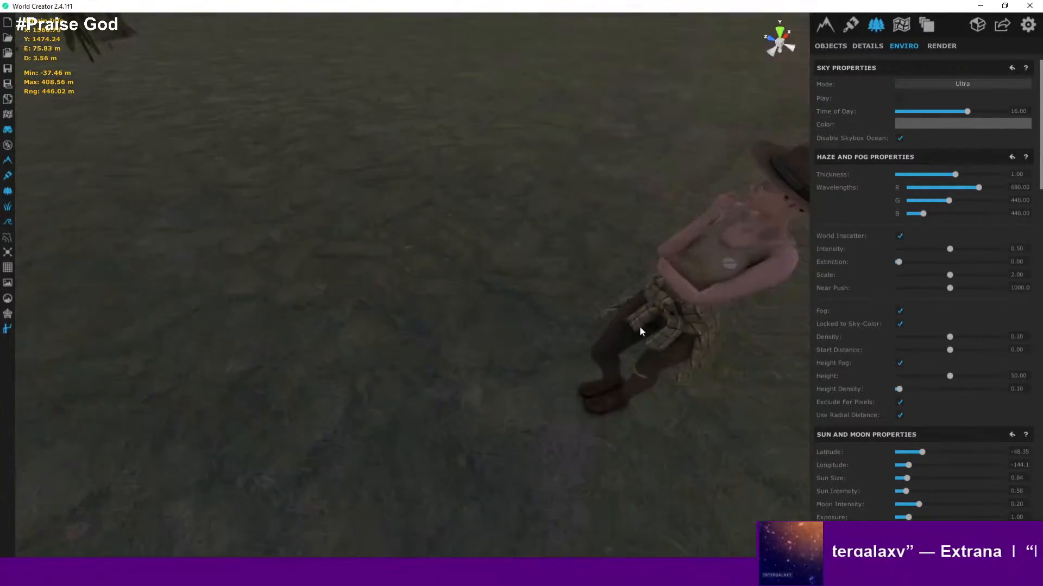
scroll(653, 289, "down", 5)
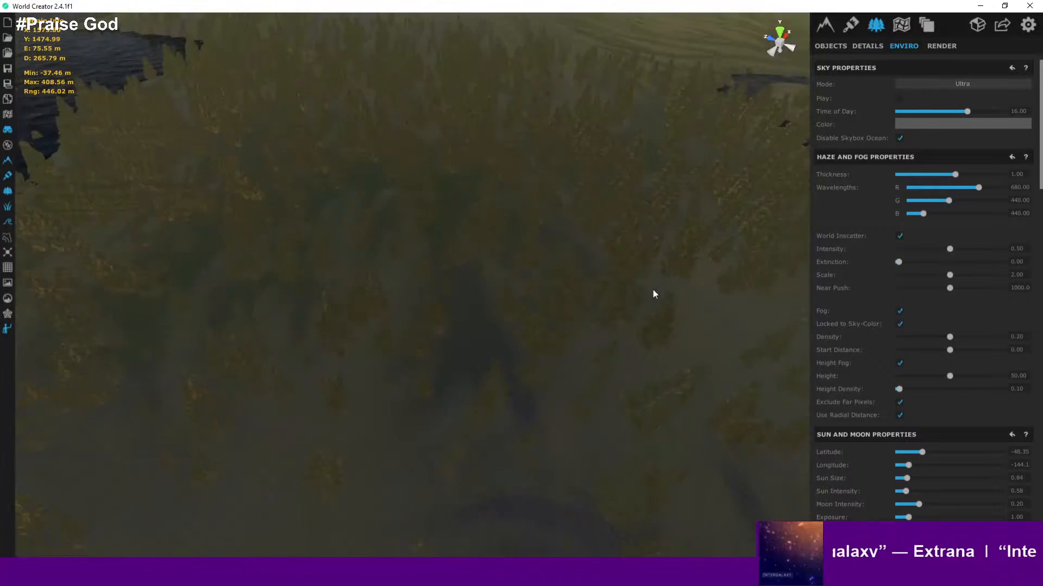
scroll(676, 345, "up", 5)
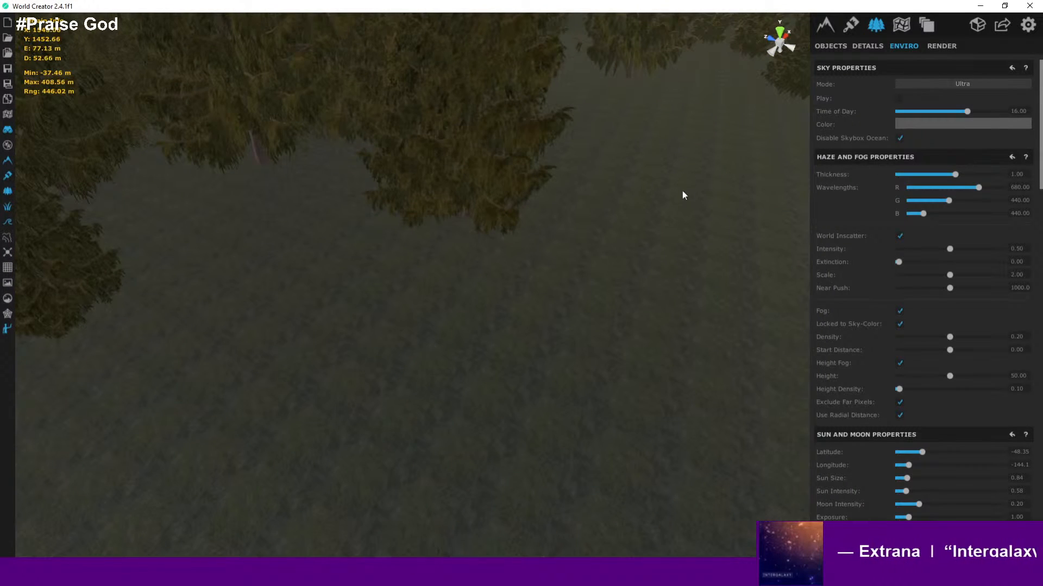
- Set the selected texture's smoothness to about 0.52
left_click(850, 26)
scroll(892, 245, "down", 2)
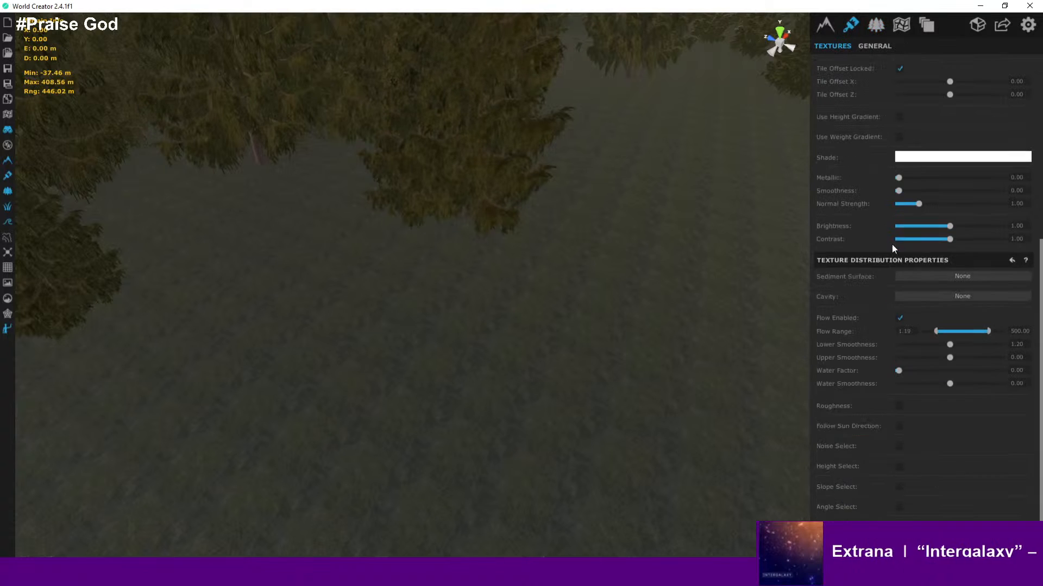
scroll(892, 243, "up", 6)
left_click(930, 185)
- Enable Noise Select in the texture's distribution properties
scroll(855, 364, "down", 5)
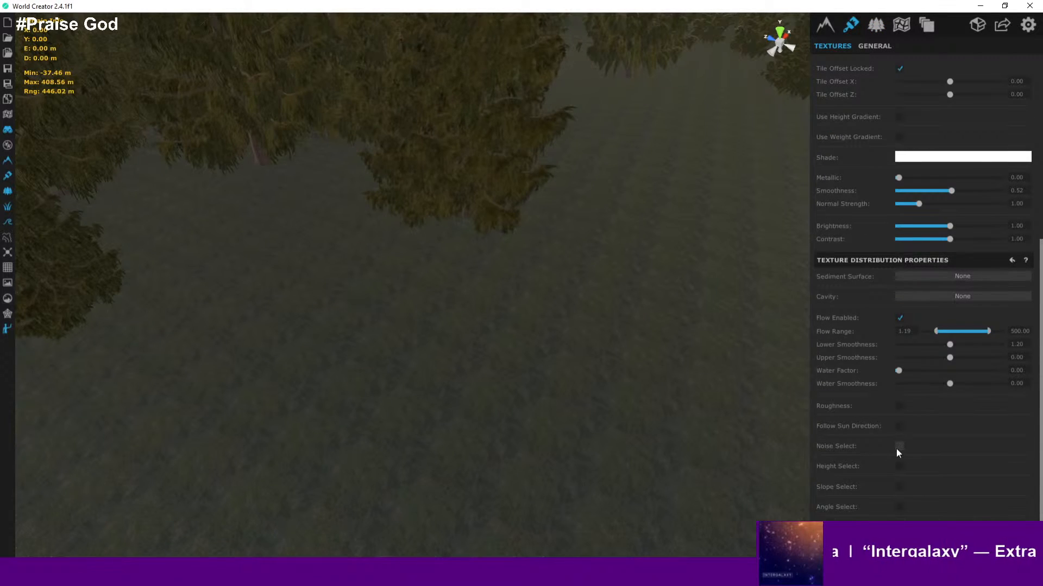
left_click(897, 447)
scroll(643, 361, "down", 3)
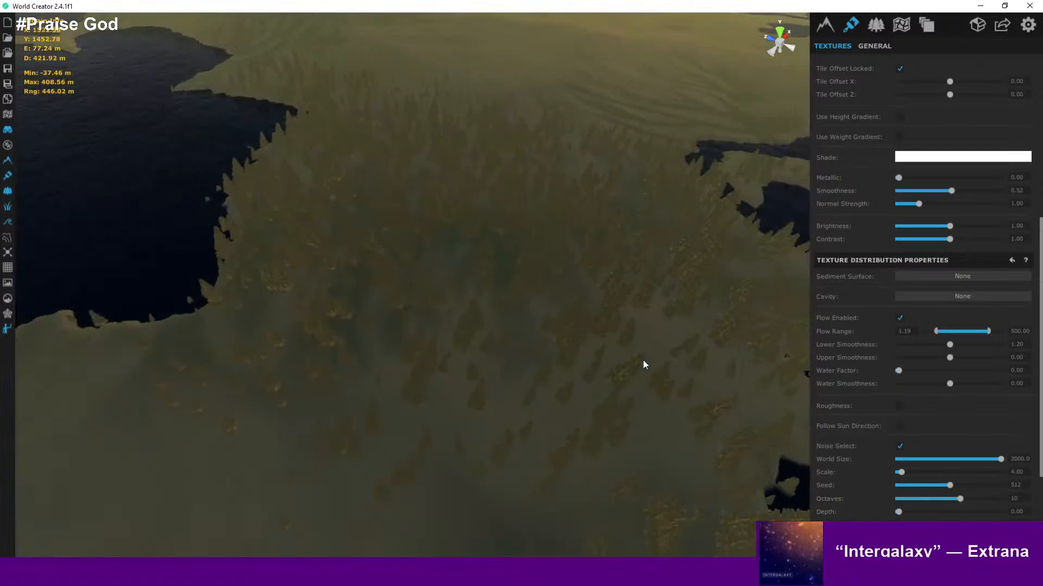
scroll(577, 356, "down", 2)
scroll(897, 429, "down", 2)
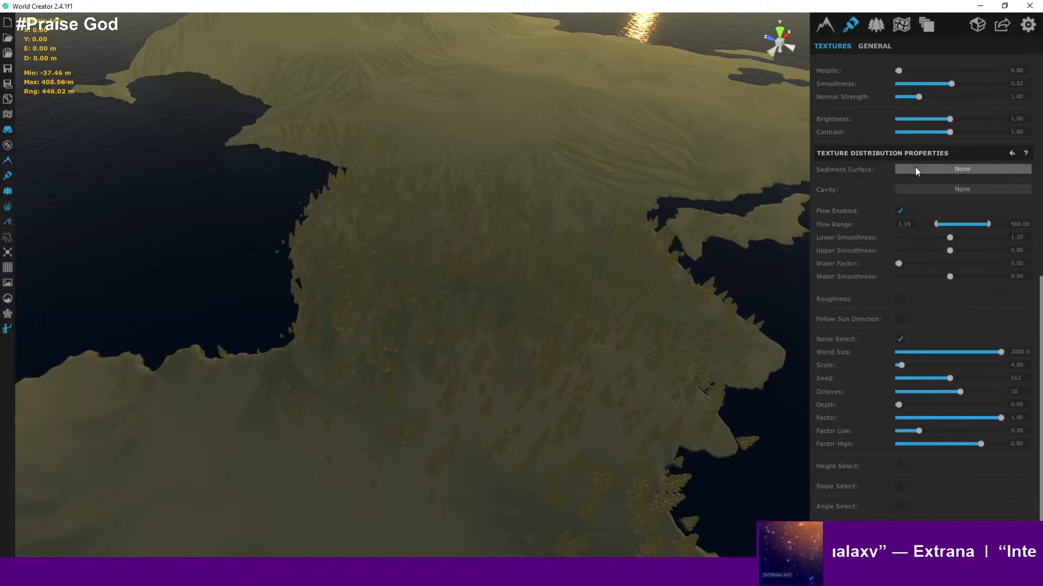
scroll(915, 279, "up", 5)
scroll(915, 279, "down", 3)
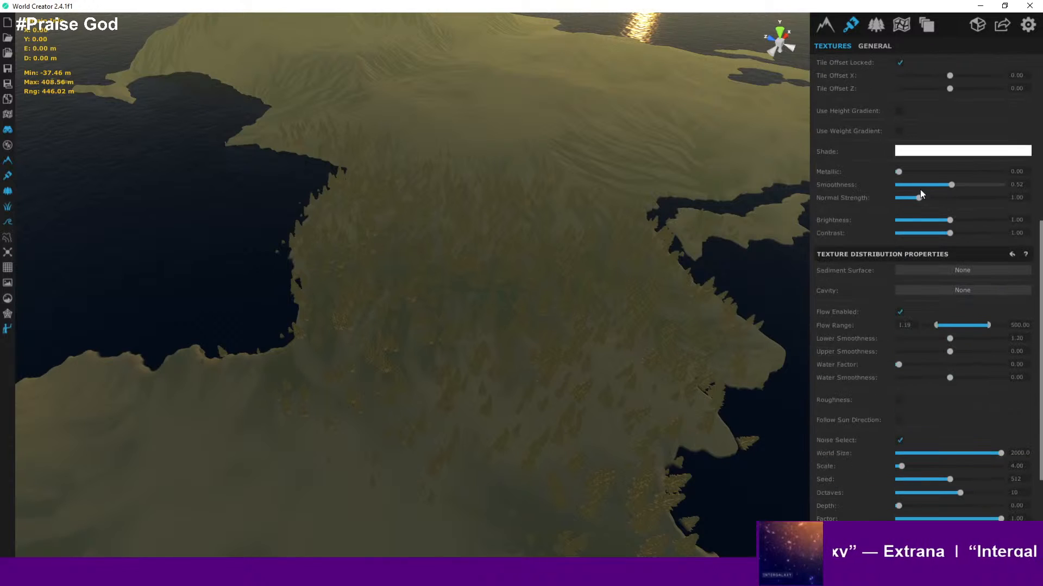
- Set the sun's longitude to about -91.53 in the environment settings
left_click(900, 27)
left_click(875, 25)
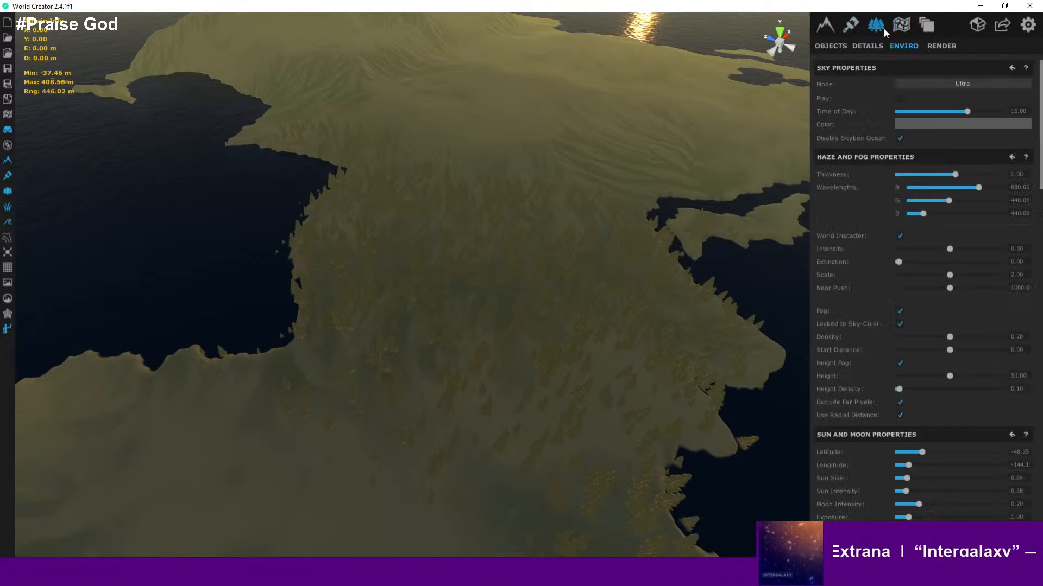
left_click_drag(914, 466, 927, 464)
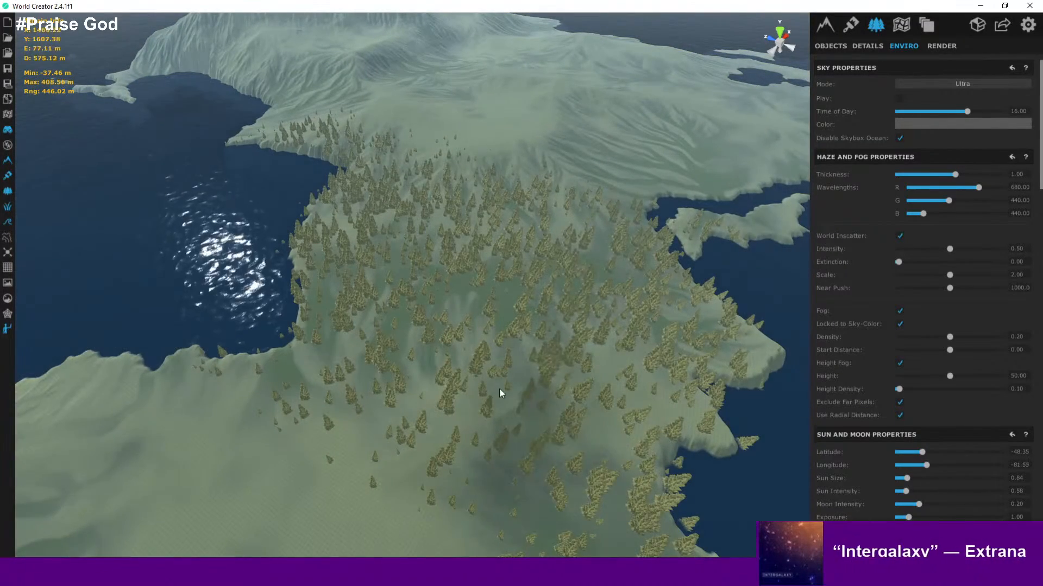
- Zoom over the forest and review the texture's noise distribution settings
scroll(499, 387, "up", 10)
scroll(511, 390, "up", 3)
mouse_move(499, 390)
right_mouse_down()
mouse_move(364, 378)
mouse_move(380, 412)
mouse_move(482, 387)
right_mouse_up()
scroll(483, 385, "down", 10)
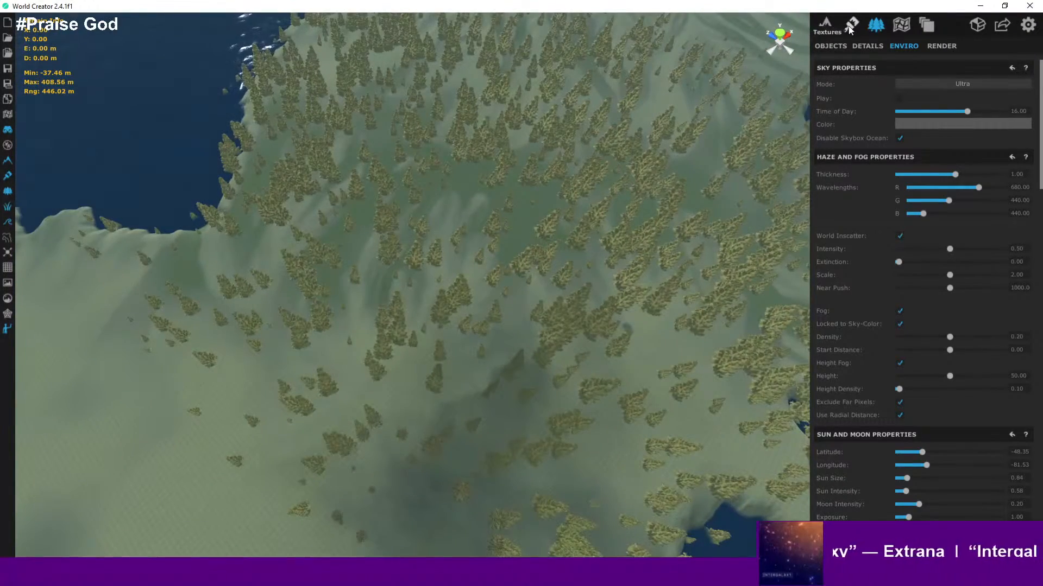
left_click(850, 28)
scroll(916, 416, "down", 1)
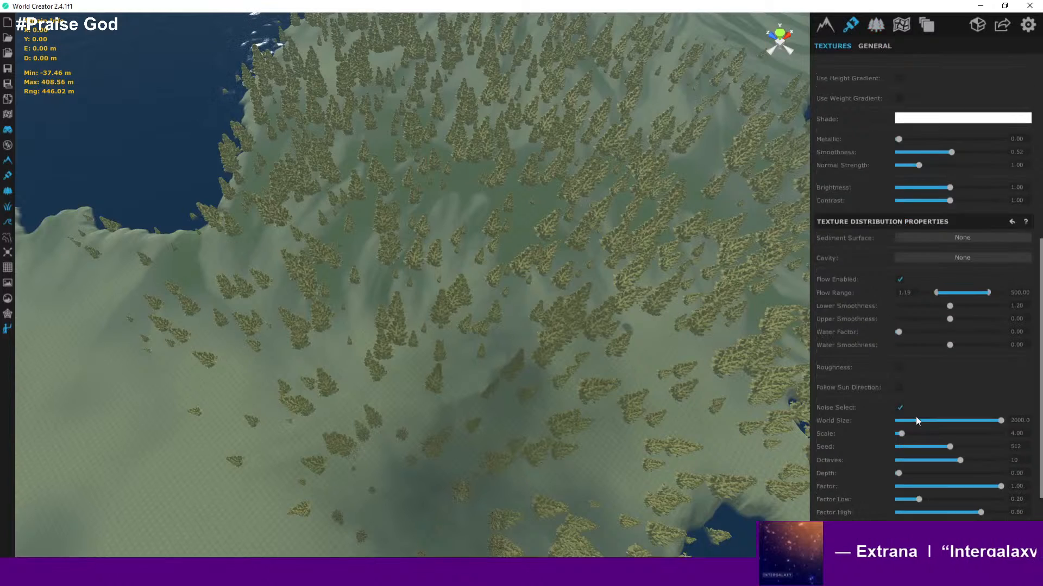
scroll(947, 110, "up", 10)
scroll(921, 218, "down", 8)
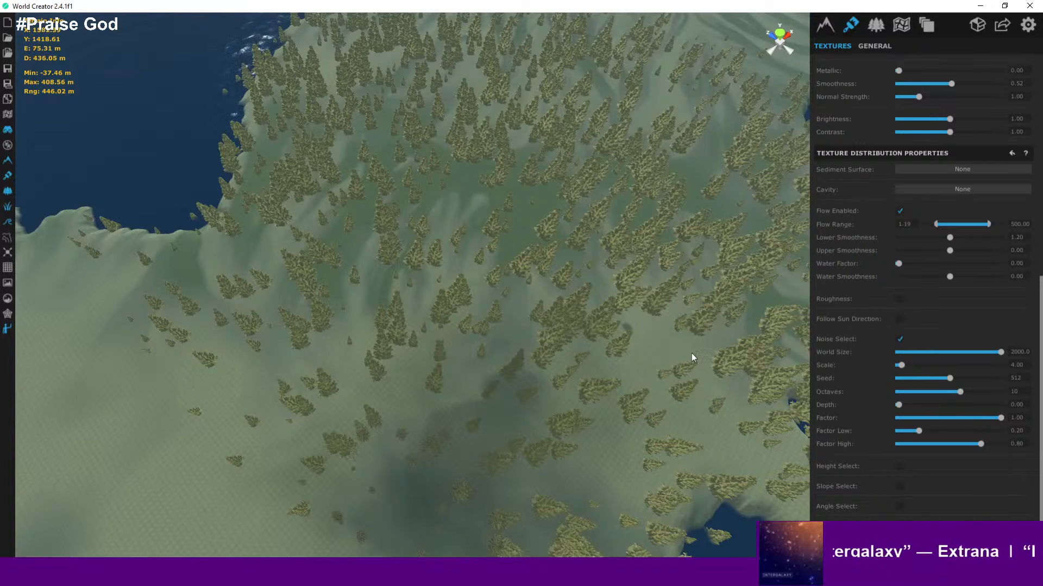
scroll(640, 351, "up", 5)
scroll(635, 351, "up", 3)
- Disable Noise Select on the texture while viewing the ground among the trees
right_click_drag(630, 351, 729, 265)
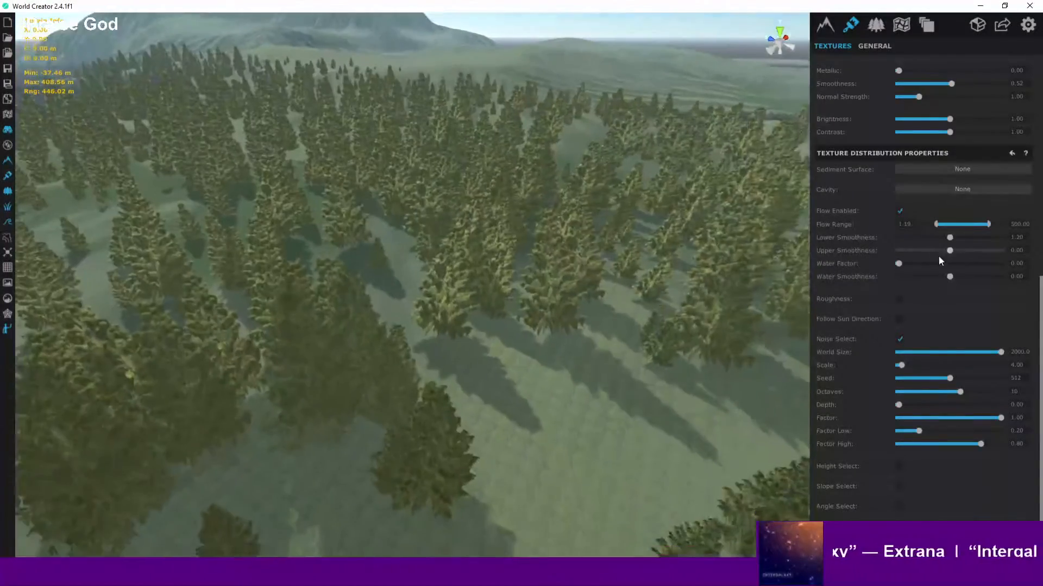
scroll(729, 265, "down", 5)
scroll(624, 325, "down", 3)
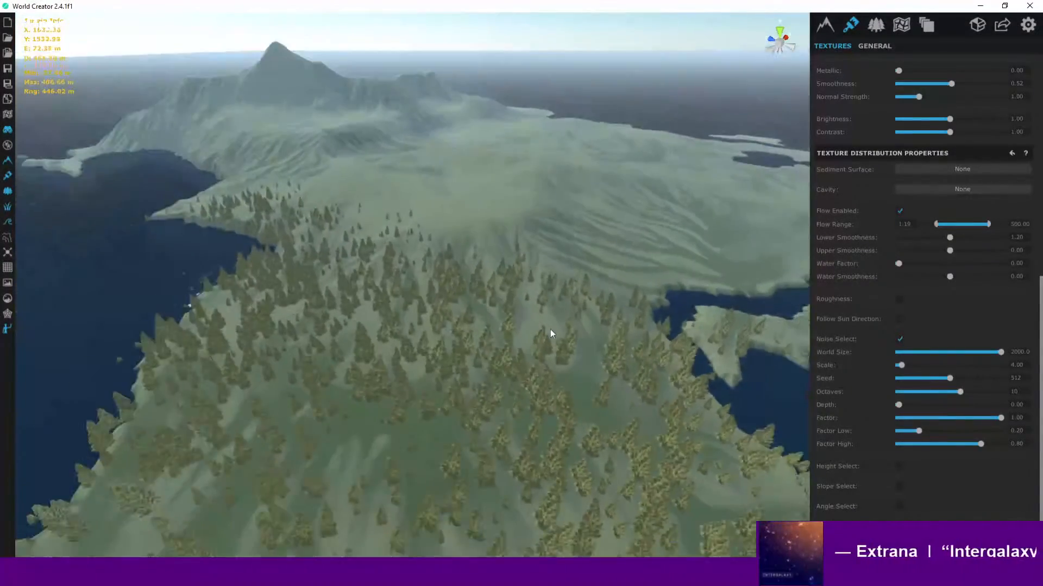
scroll(558, 356, "up", 10)
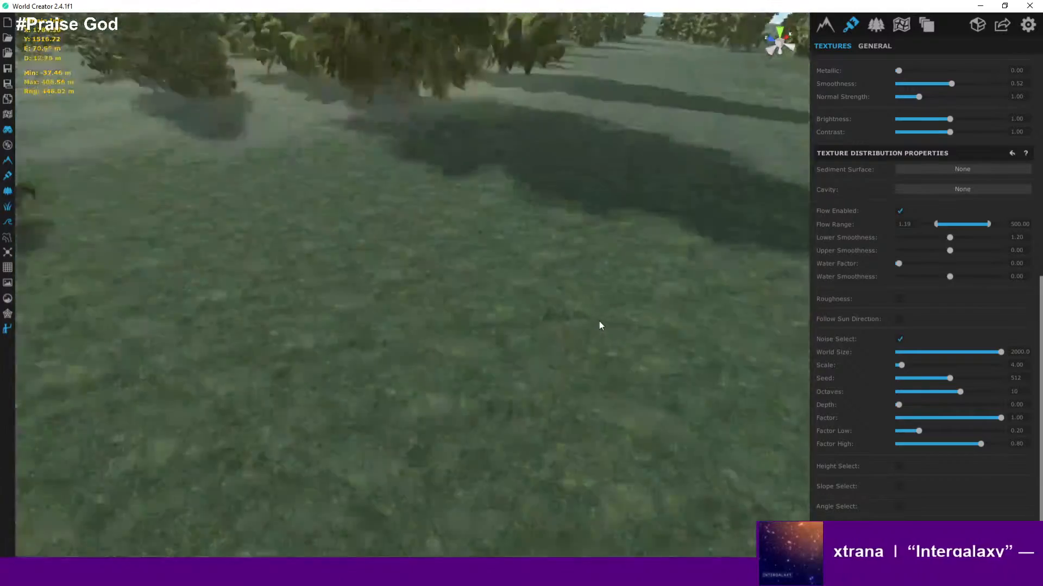
right_click_drag(599, 325, 525, 262)
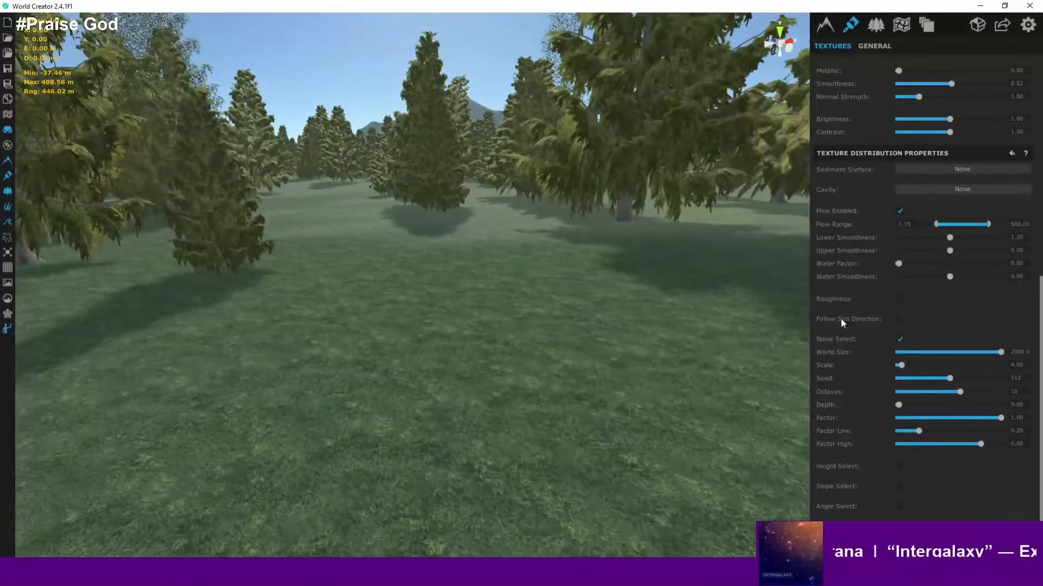
left_click(900, 339)
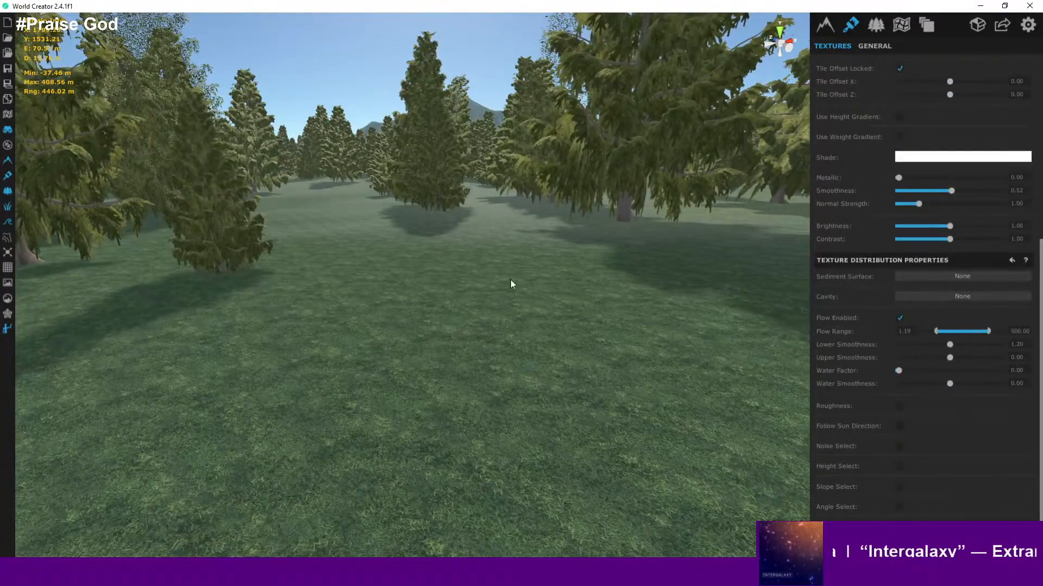
- Re-enable Noise Select on the texture while viewing the ground up close
scroll(483, 216, "up", 2)
scroll(484, 216, "up", 6)
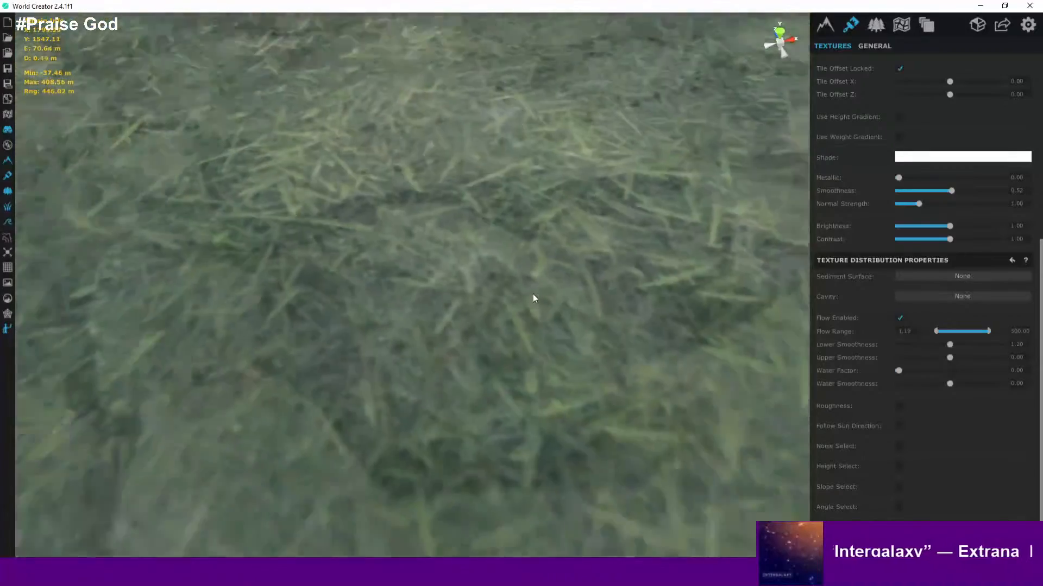
scroll(549, 280, "down", 3)
middle_click_drag(561, 268, 517, 519)
scroll(555, 357, "down", 5)
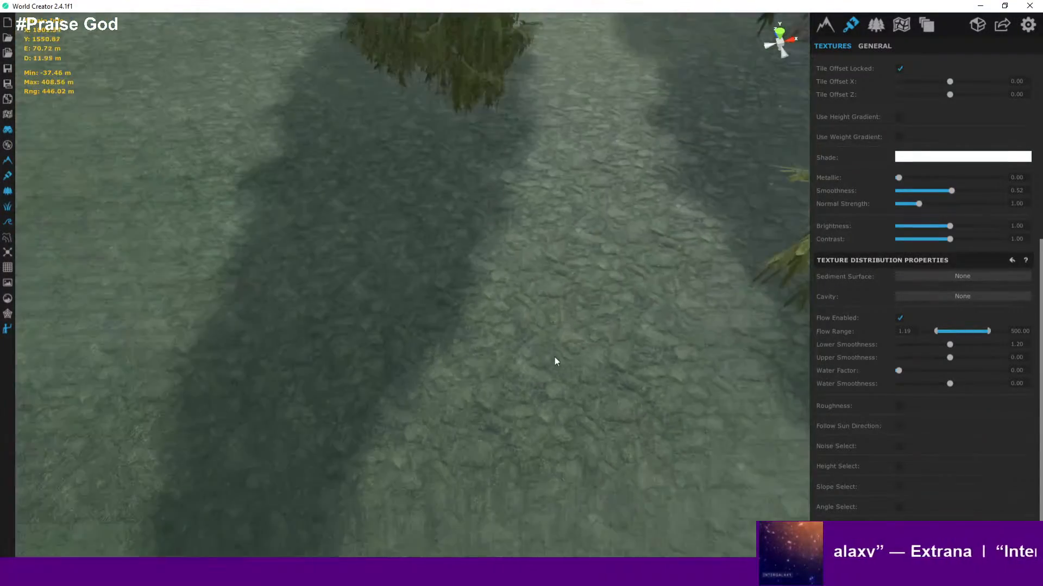
scroll(556, 350, "up", 6)
right_click_drag(552, 328, 794, 322)
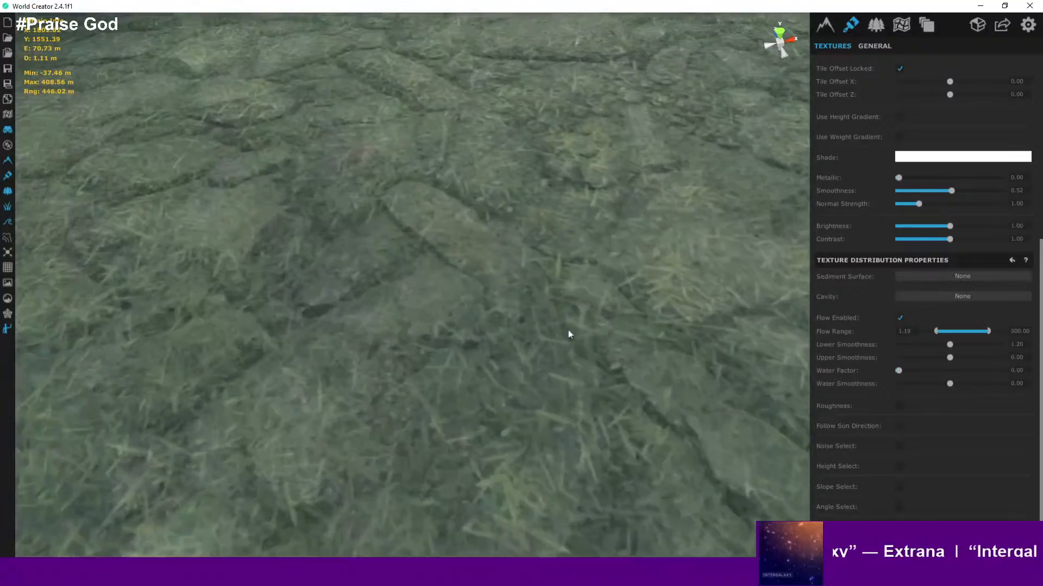
scroll(732, 277, "down", 5)
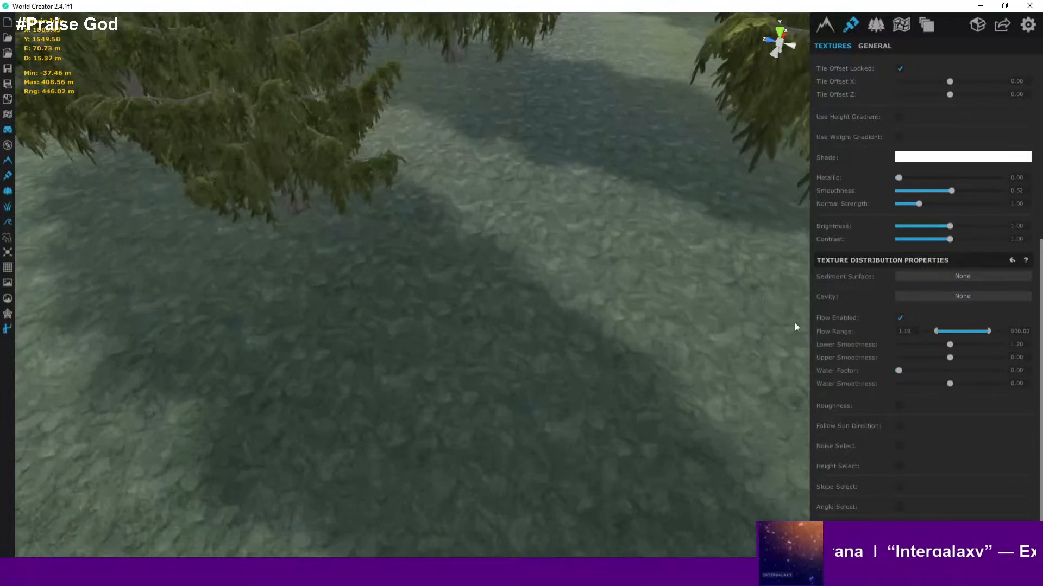
left_click(900, 446)
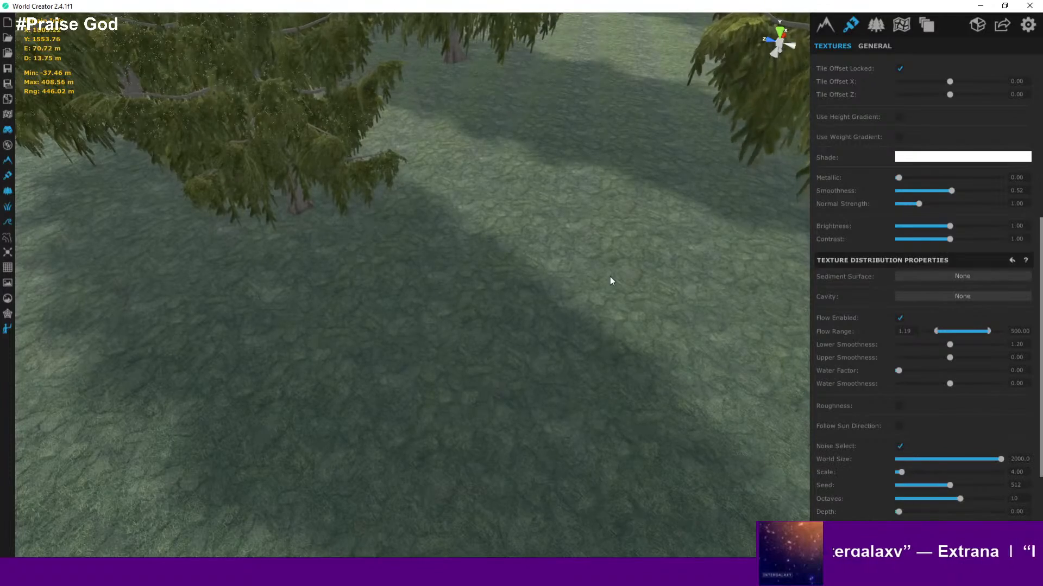
- Reduce the texture's Noise Select world size to 557.55 while viewing the grass up close
scroll(558, 256, "up", 3)
scroll(558, 259, "up", 3)
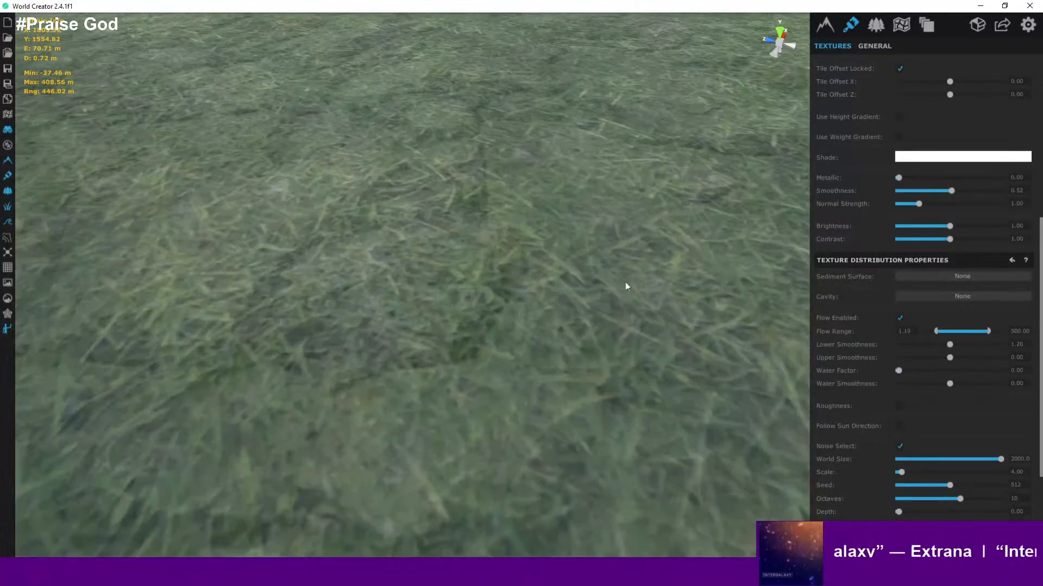
left_click_drag(999, 458, 963, 463)
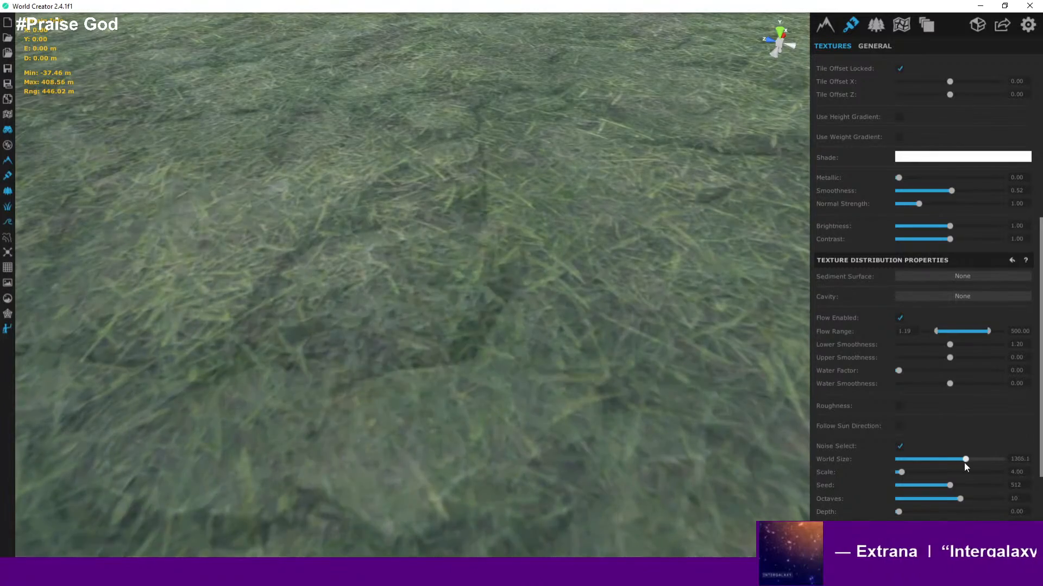
scroll(490, 347, "down", 5)
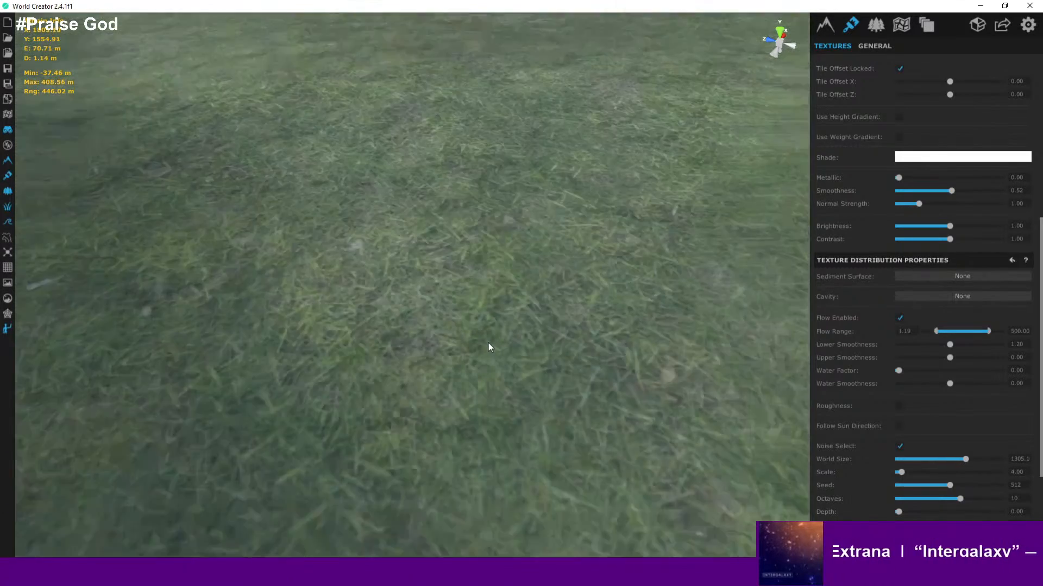
scroll(490, 347, "up", 3)
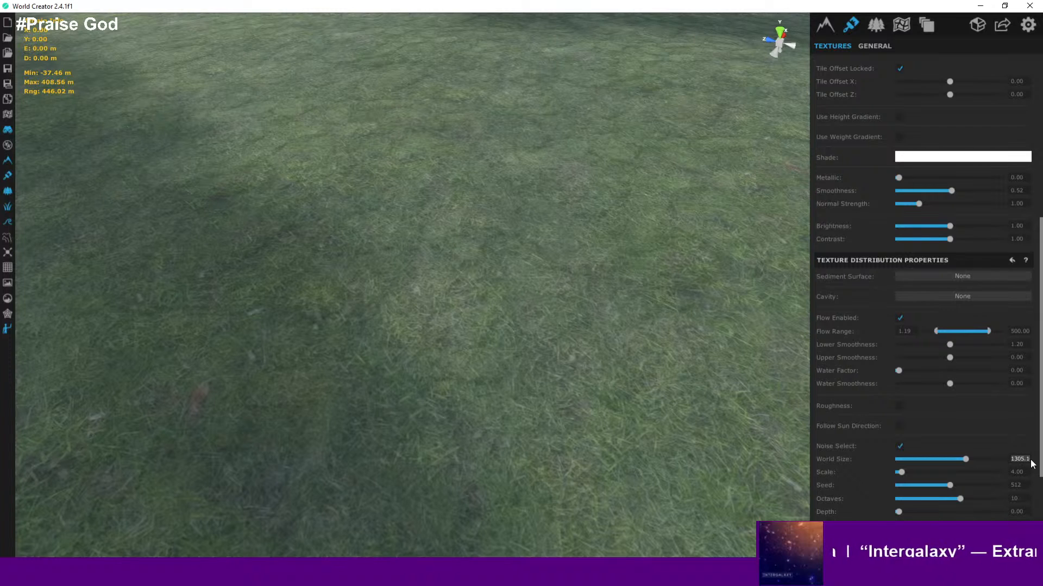
type("40")
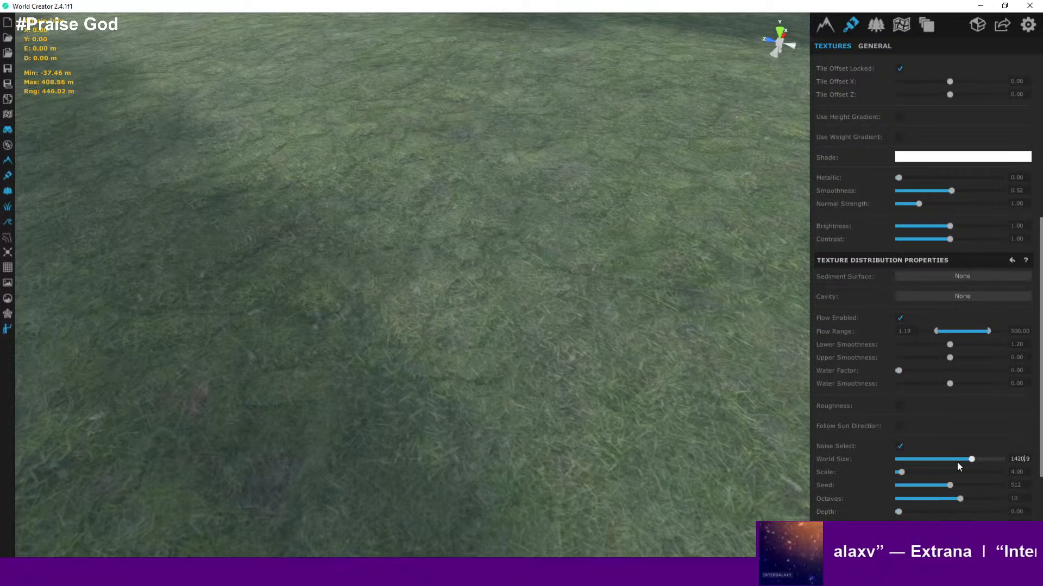
left_click_drag(957, 462, 918, 463)
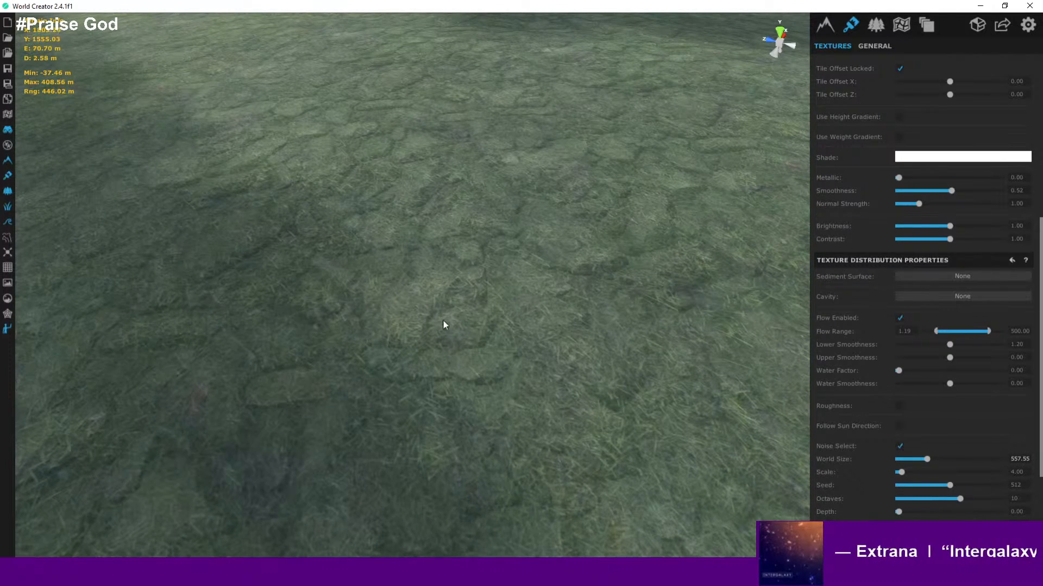
- Set the noise depth to about 0.11 and the noise scale to about 4.65, checking grass and rock near the character
right_click_drag(441, 321, 240, 272)
left_click(418, 256)
scroll(445, 278, "down", 2)
scroll(445, 278, "up", 2)
key("d")
key("a")
key("s")
key("d")
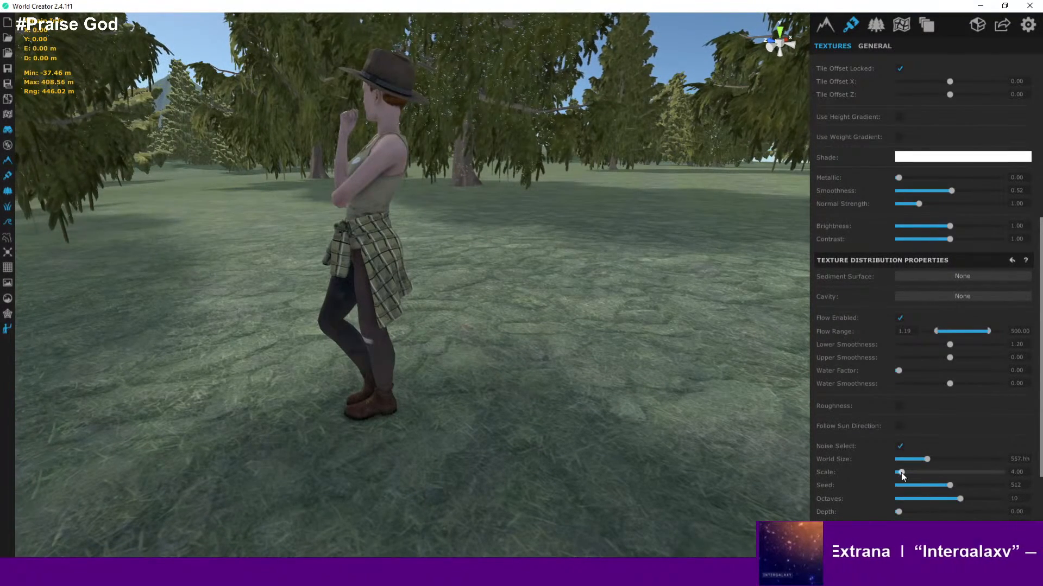
mouse_move(902, 472)
left_mouse_down()
mouse_move(956, 475)
mouse_move(903, 474)
left_mouse_up()
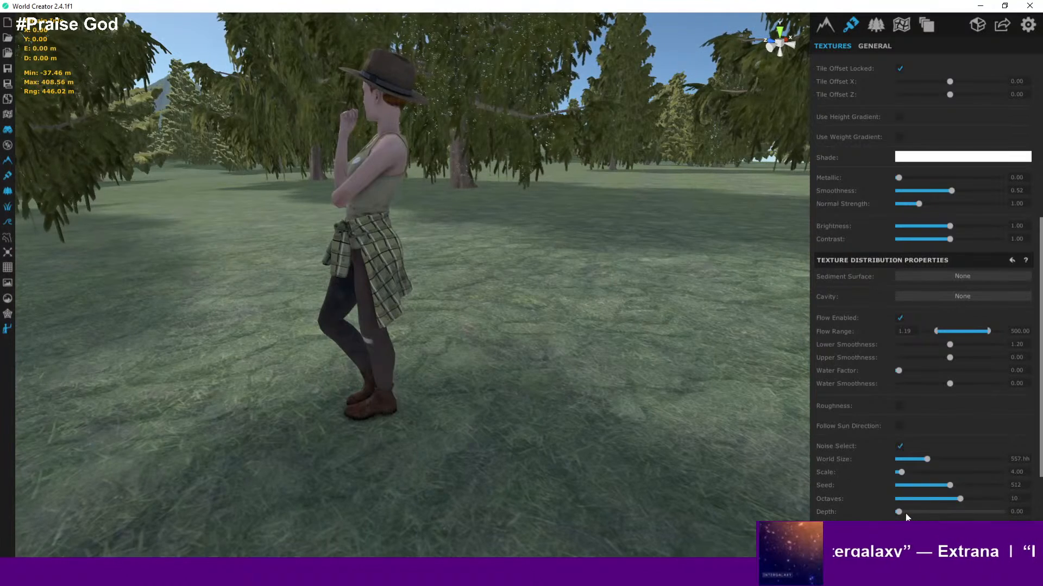
mouse_move(901, 512)
left_mouse_down()
mouse_move(1017, 506)
mouse_move(906, 517)
left_mouse_up()
scroll(550, 402, "down", 10)
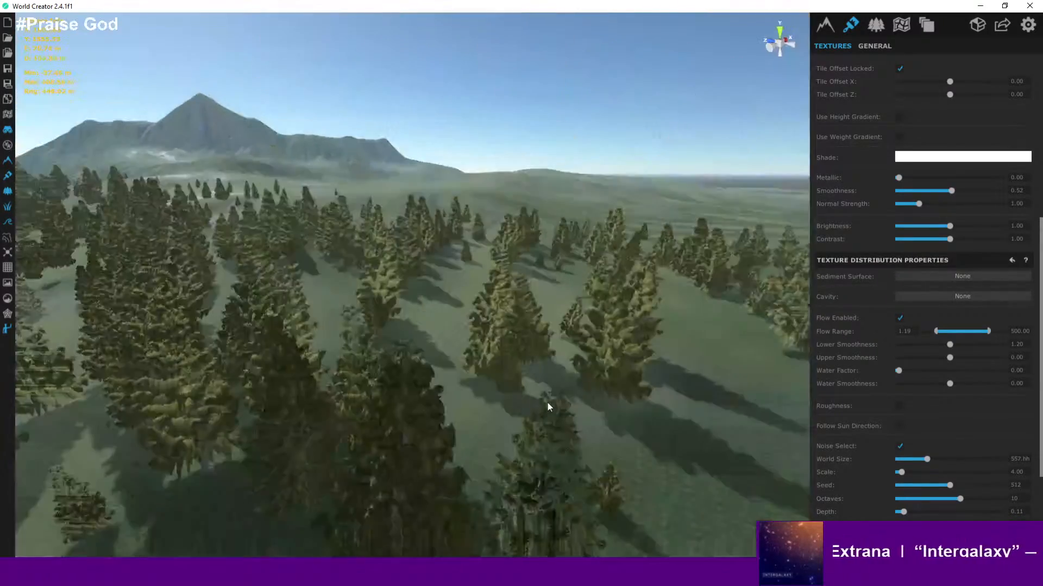
scroll(558, 376, "down", 10)
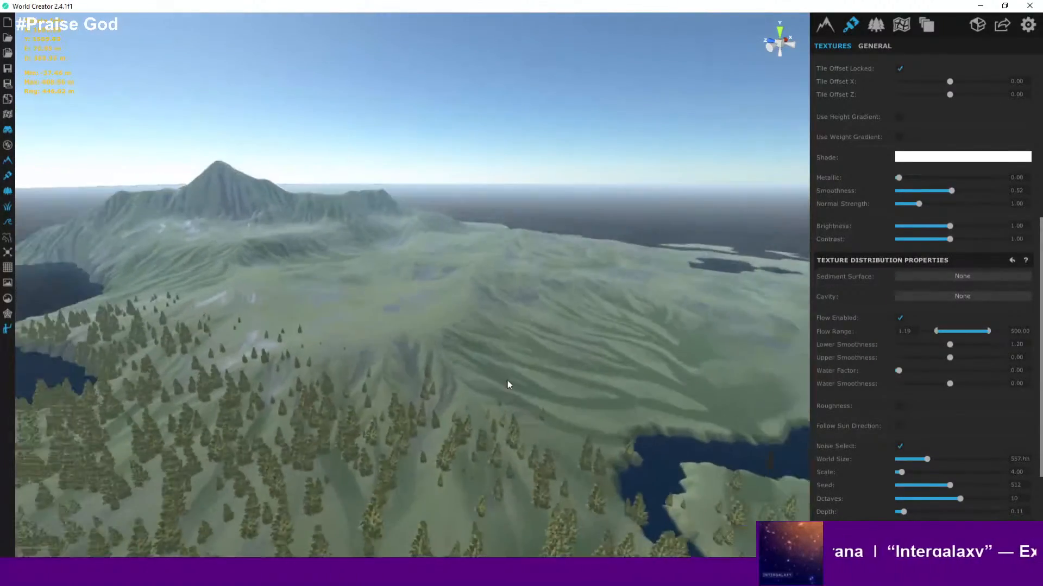
scroll(354, 314, "up", 15)
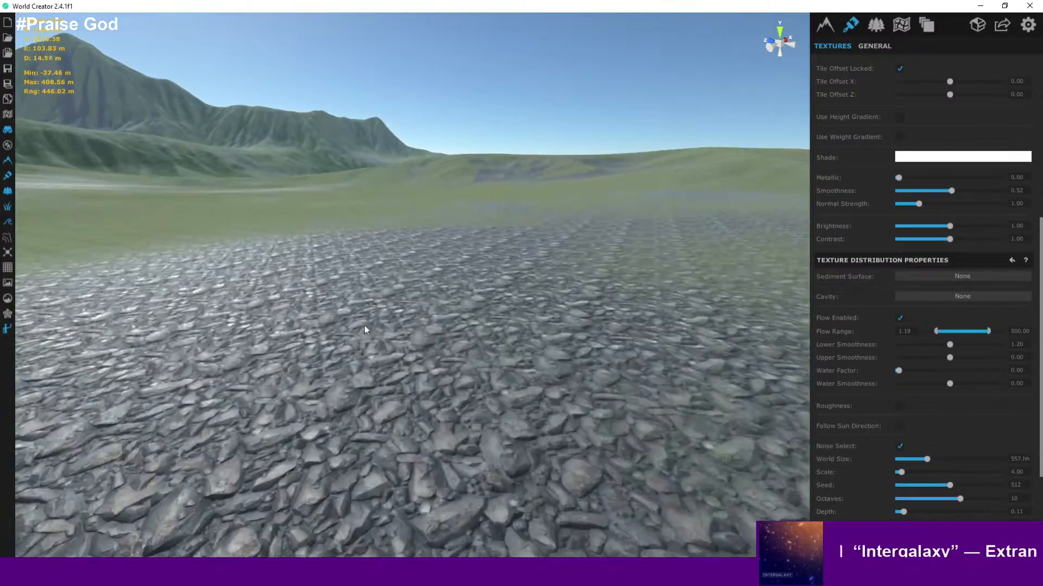
scroll(399, 393, "up", 10)
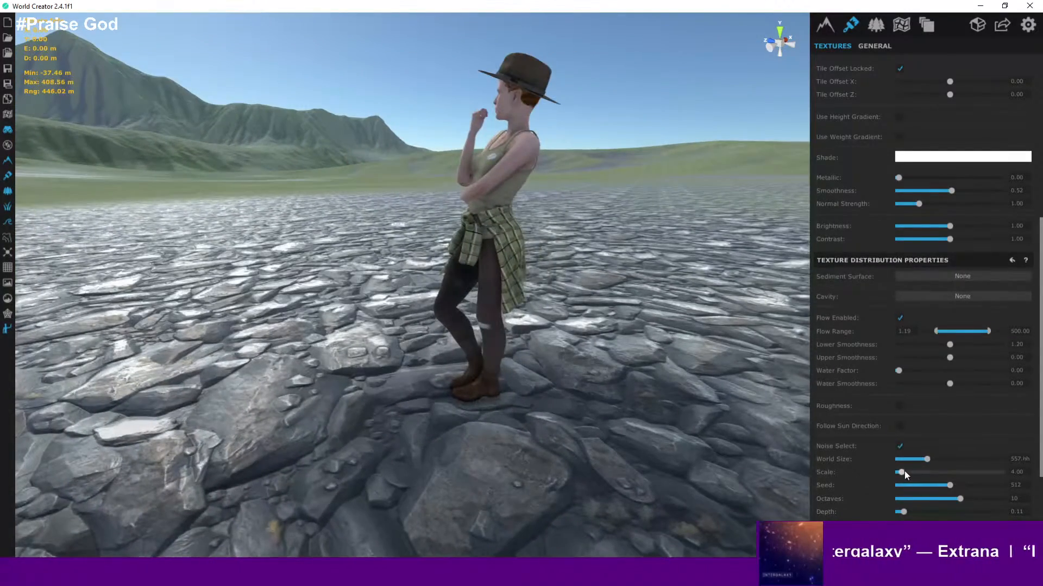
mouse_move(901, 472)
left_mouse_down()
mouse_move(890, 473)
mouse_move(927, 471)
mouse_move(905, 472)
left_mouse_up()
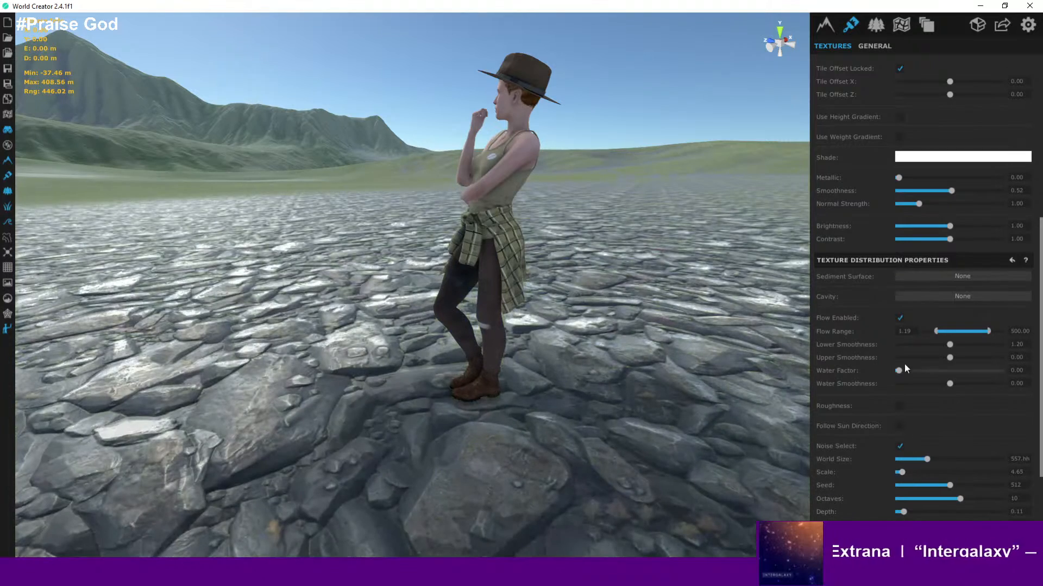
- Raise the noise Factor High to about 0.87 while viewing the rock patches from above
scroll(956, 455, "down", 4)
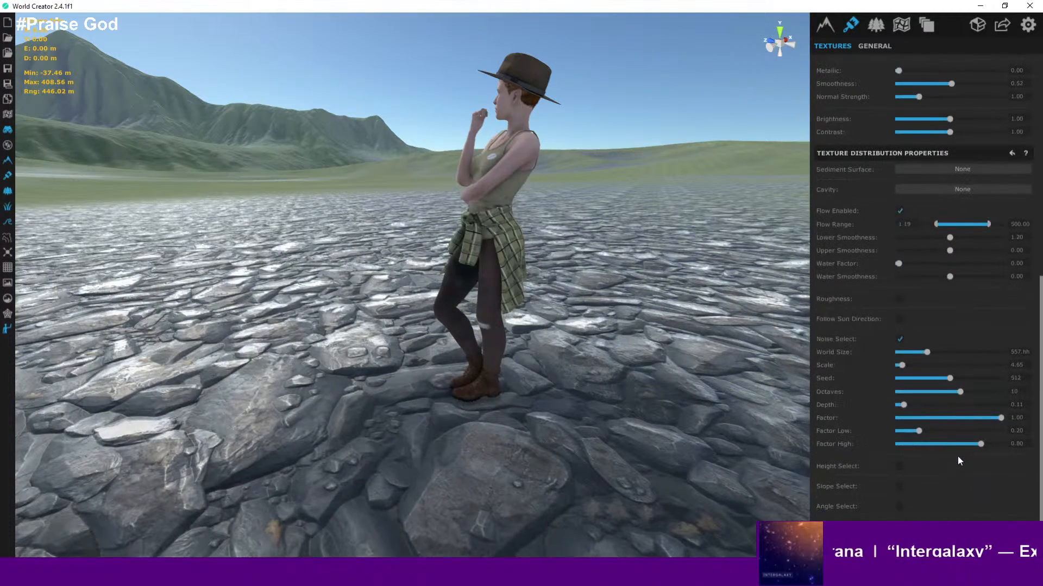
left_click_drag(979, 443, 935, 441)
key("s")
right_click_drag(658, 329, 595, 339)
scroll(598, 338, "down", 10)
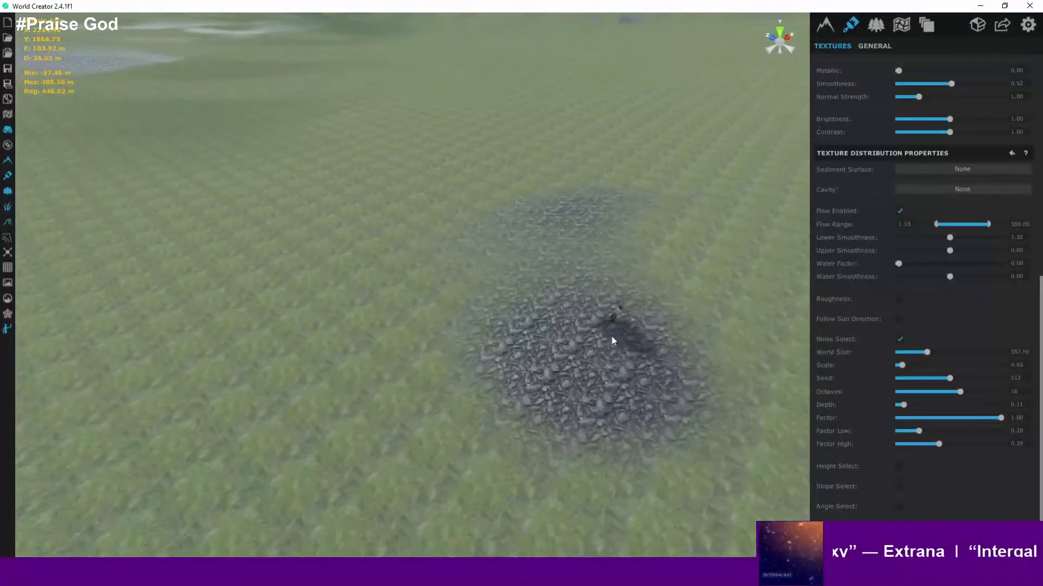
left_click_drag(935, 447, 962, 443)
scroll(527, 298, "down", 10)
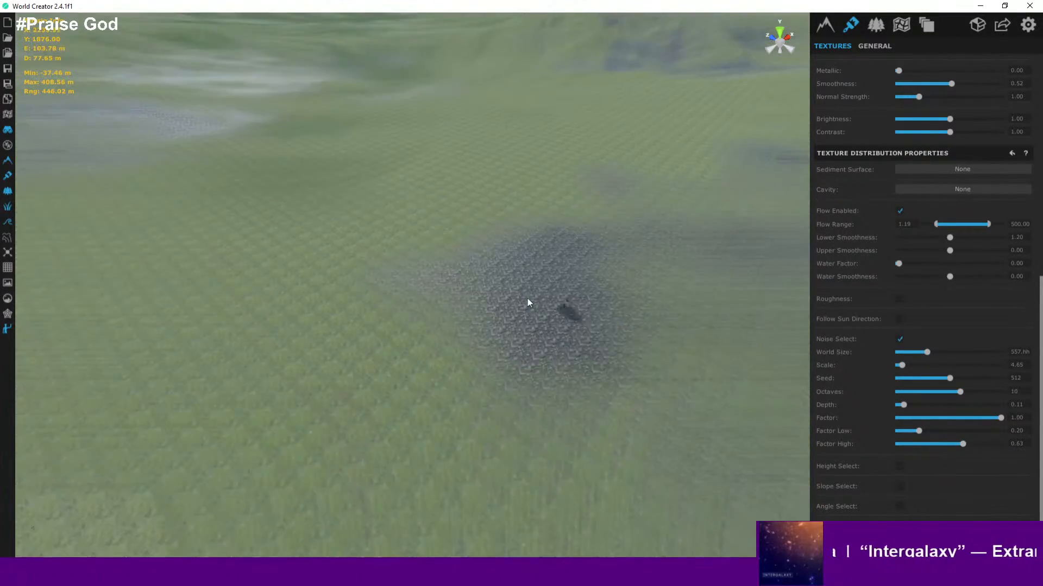
middle_click_drag(547, 300, 497, 348)
scroll(498, 355, "down", 4)
scroll(500, 359, "down", 4)
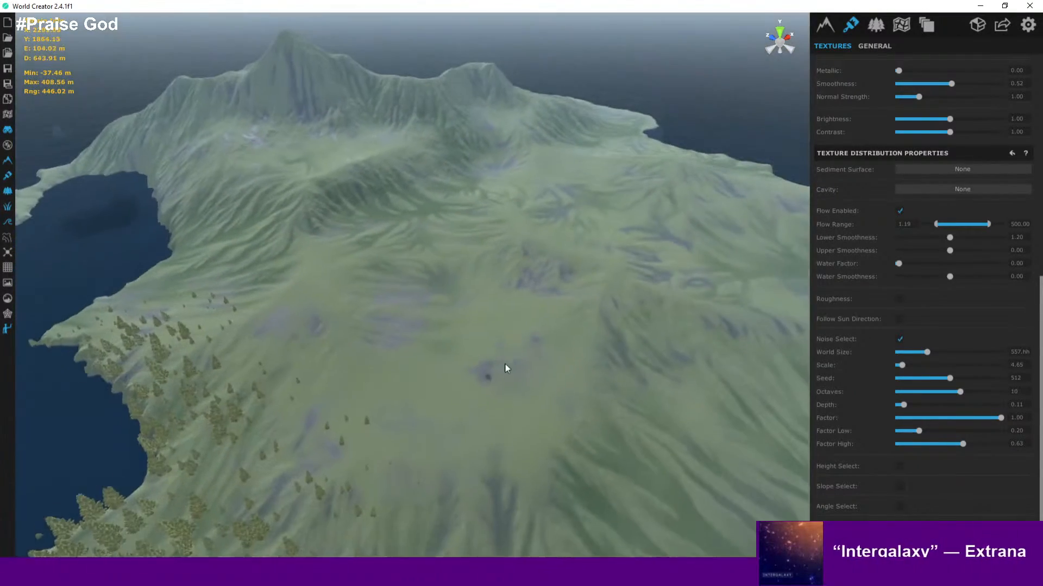
left_click(989, 443)
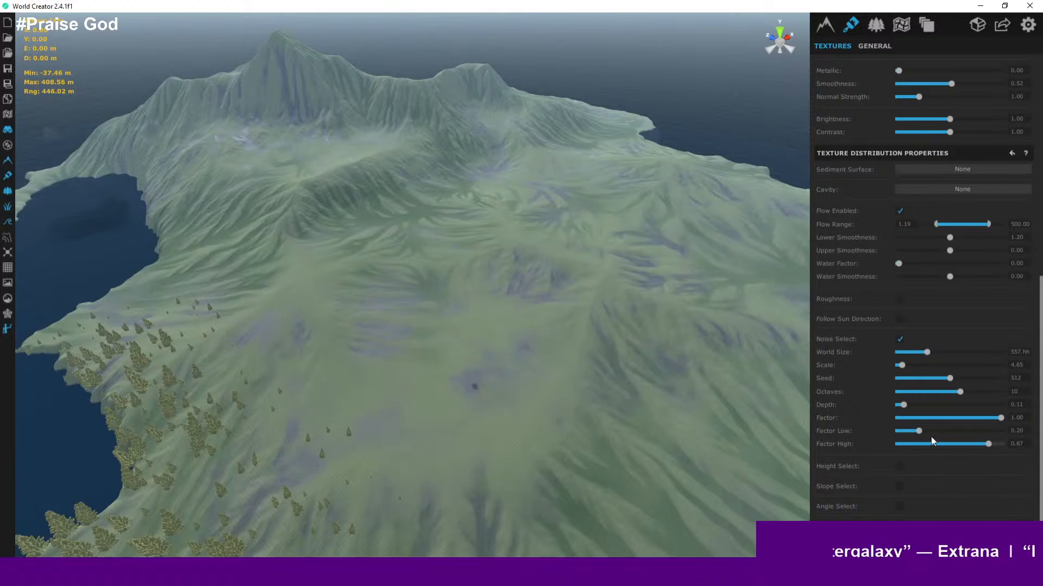
- Set the noise Factor Low to about 0.68 and reduce the depth to about 0.06
left_click_drag(919, 431, 967, 432)
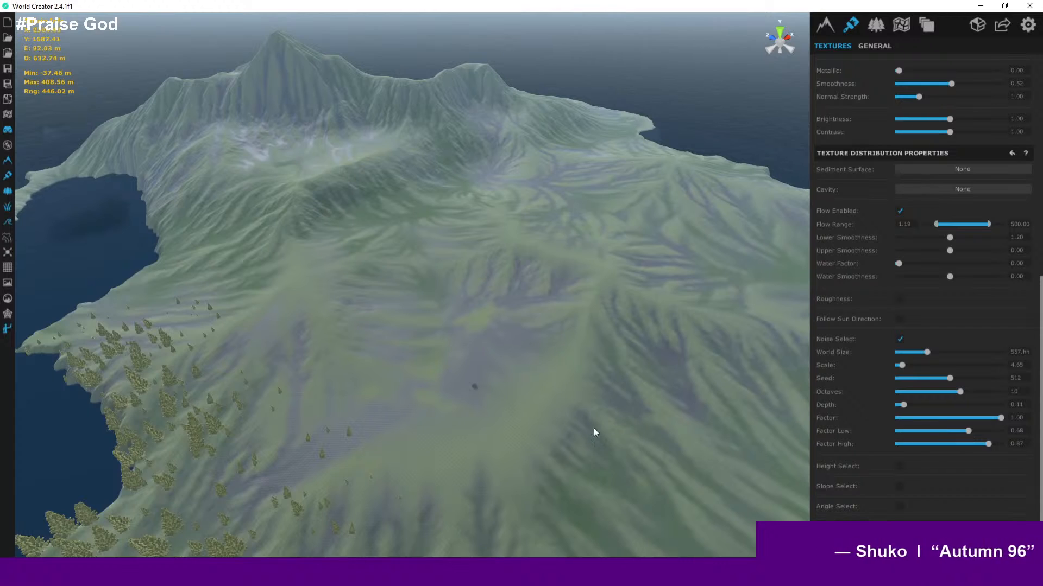
middle_click_drag(594, 428, 455, 389)
scroll(456, 389, "up", 10)
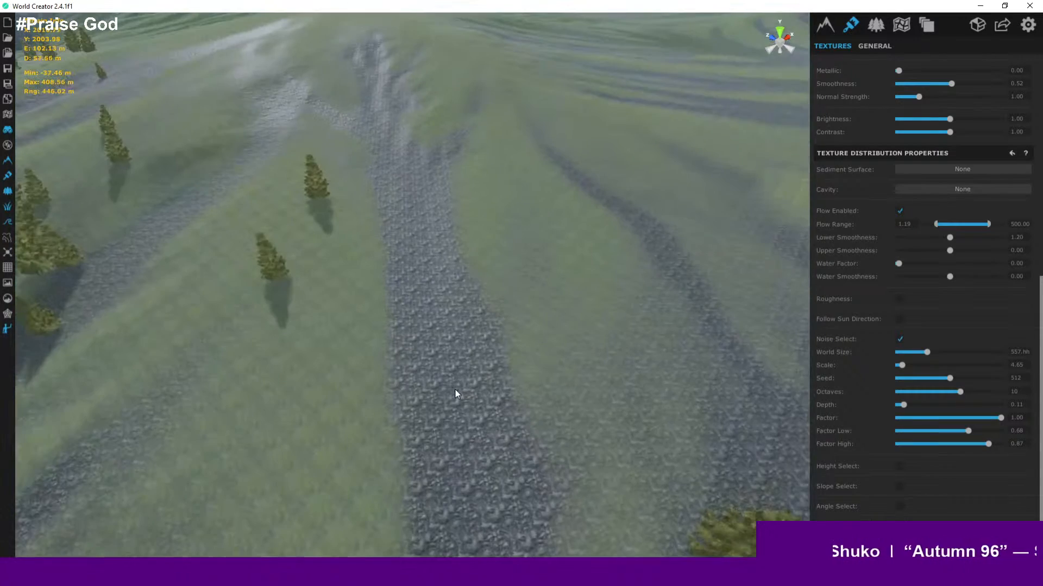
mouse_move(908, 408)
left_mouse_down()
mouse_move(894, 405)
mouse_move(956, 405)
mouse_move(902, 409)
left_mouse_up()
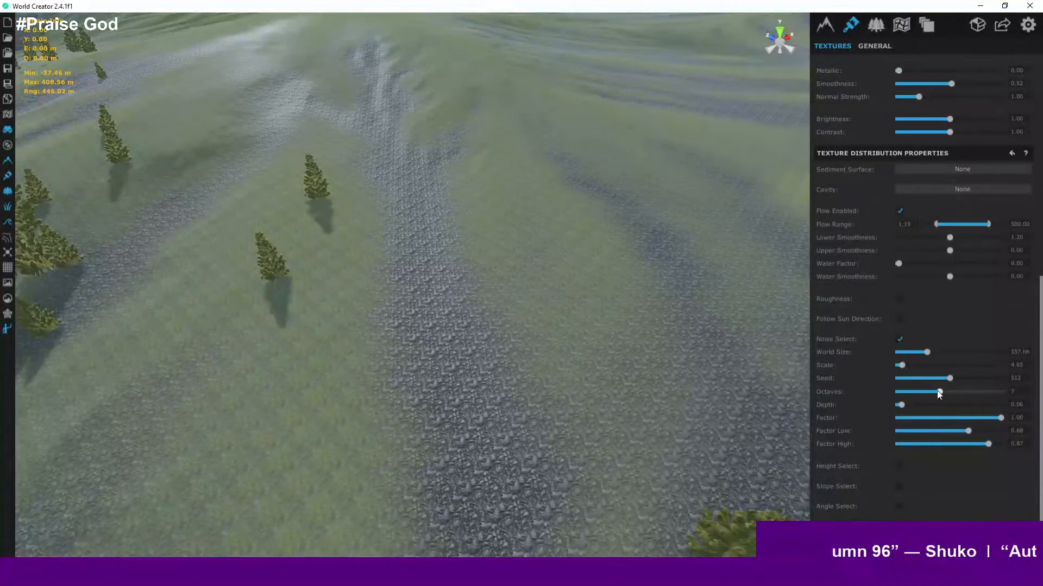
left_click_drag(963, 392, 962, 393)
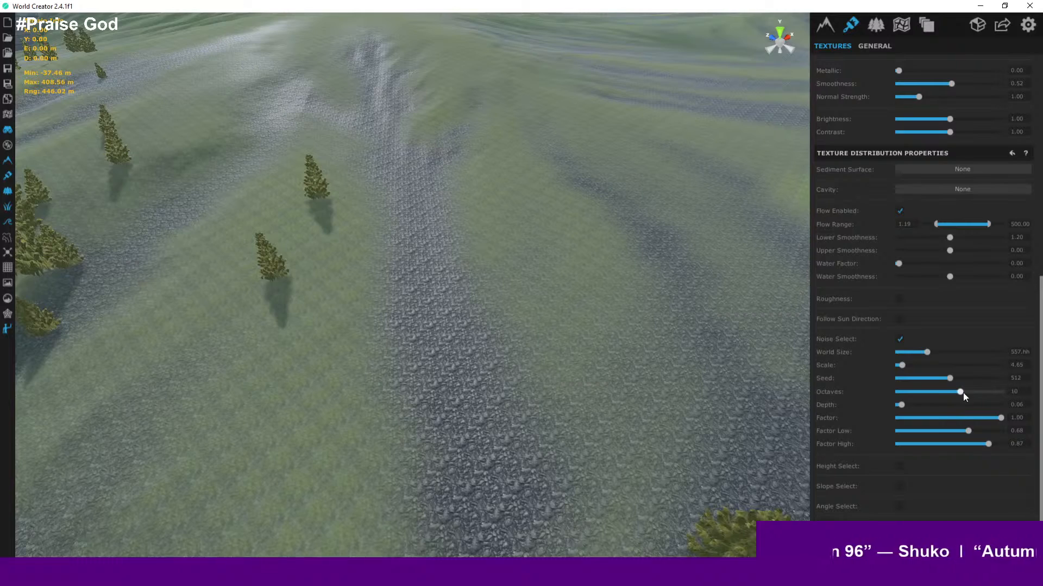
- Survey the island and the rocky ground up close to inspect the texture's distribution
scroll(751, 365, "down", 4)
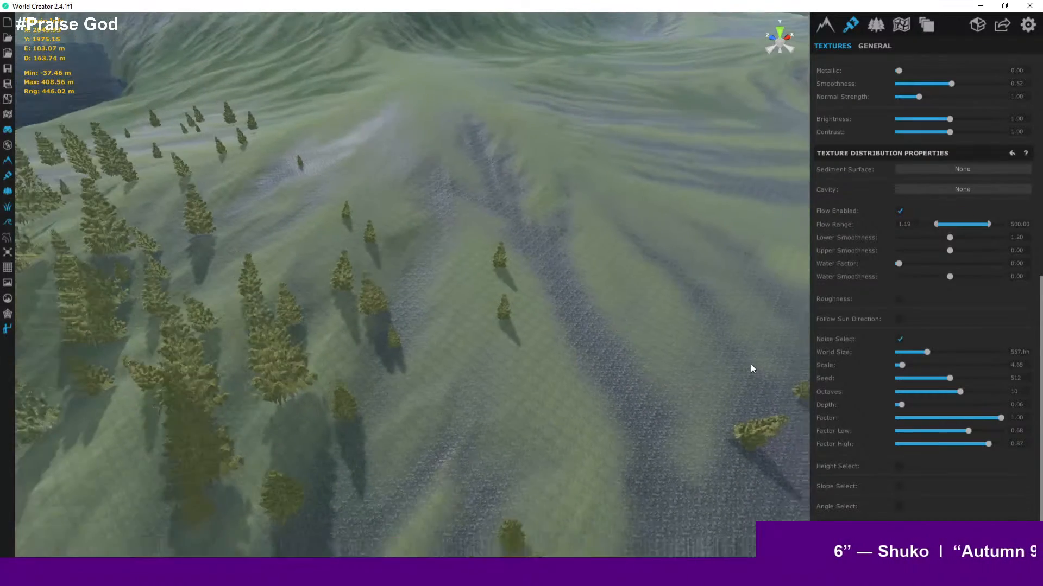
scroll(750, 364, "down", 6)
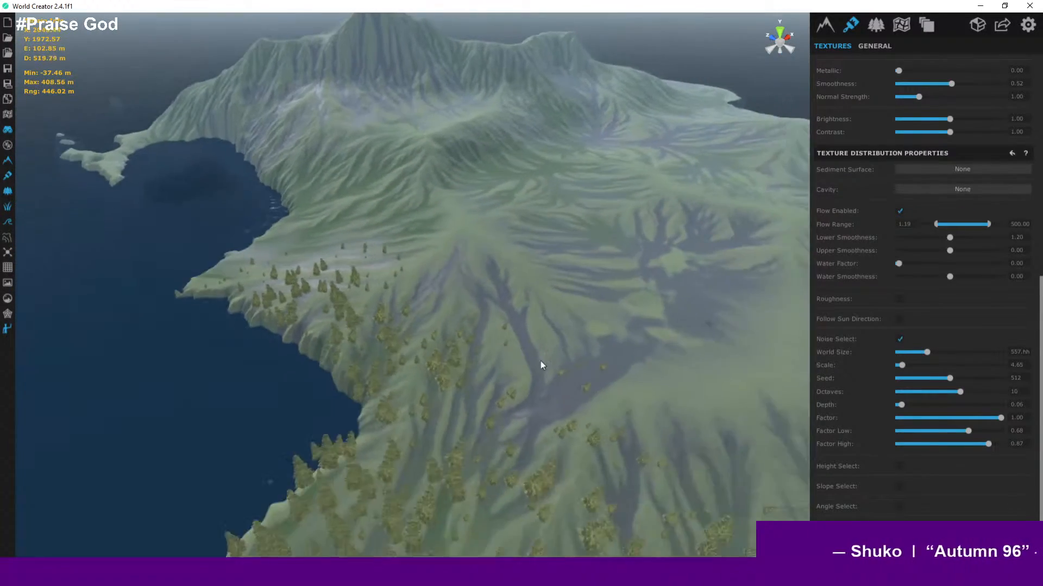
middle_click_drag(540, 360, 475, 351)
scroll(476, 346, "down", 5)
scroll(475, 351, "up", 4)
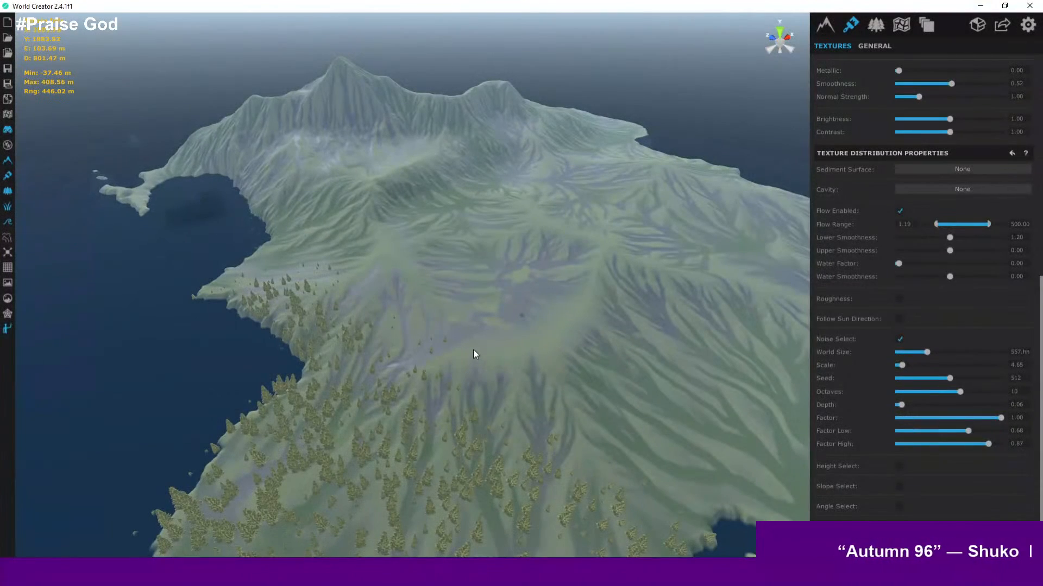
scroll(440, 326, "up", 8)
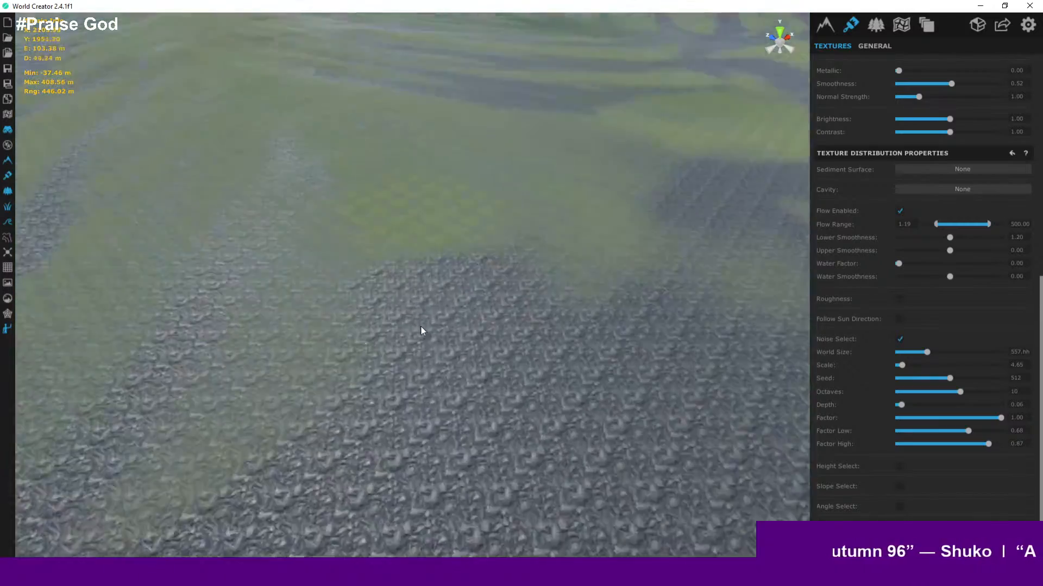
scroll(441, 332, "down", 1)
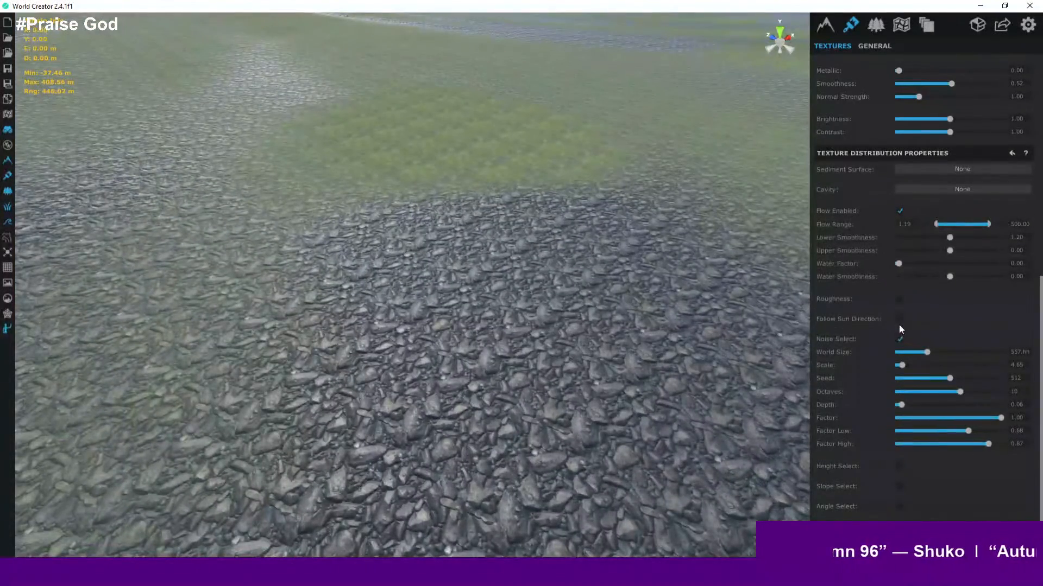
- Try Roughness and Follow Sun Direction on the texture distribution, switching each back off
left_click(899, 299)
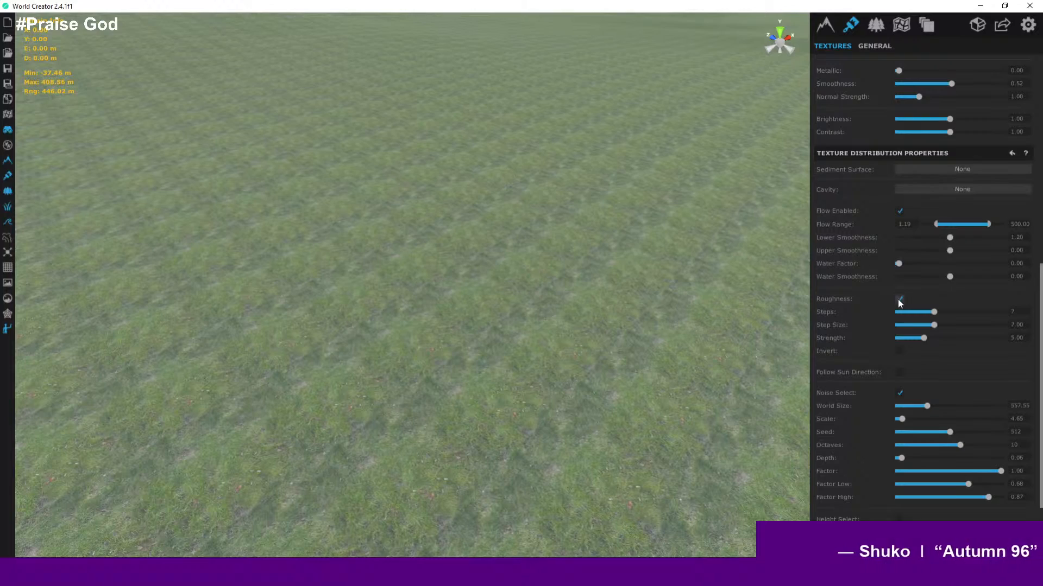
left_click(899, 299)
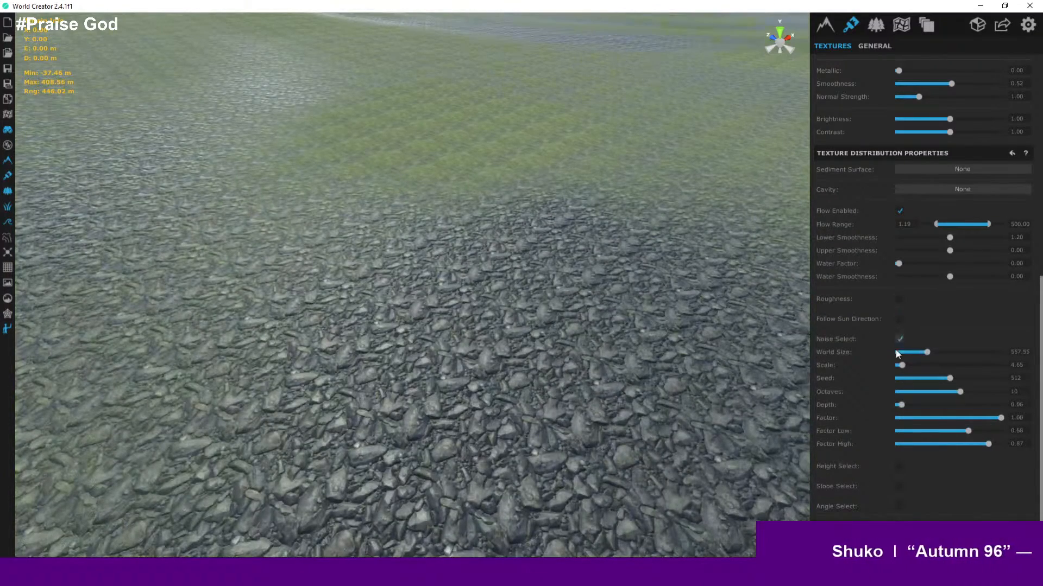
left_click(900, 320)
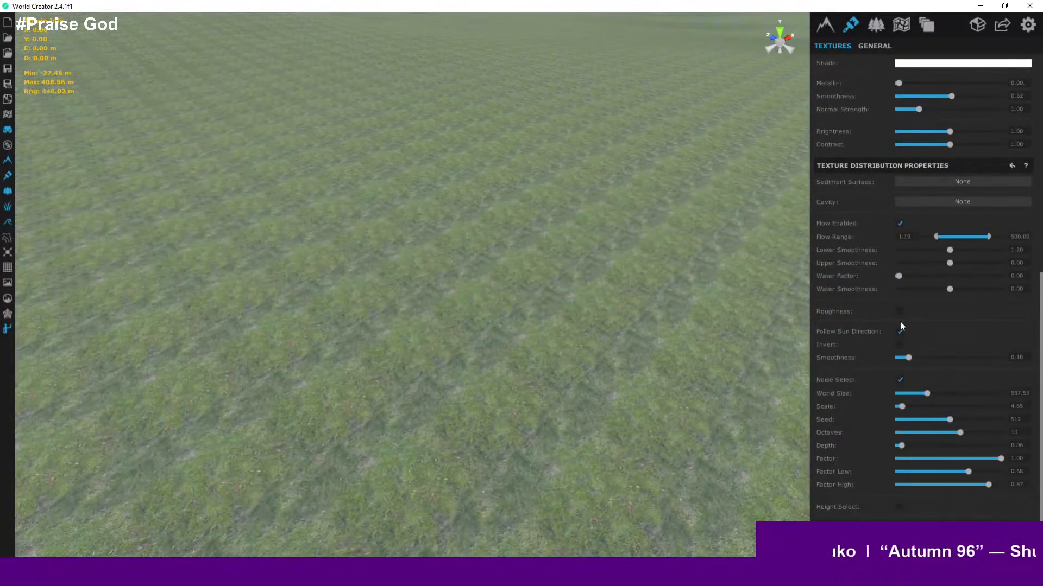
scroll(700, 305, "down", 5)
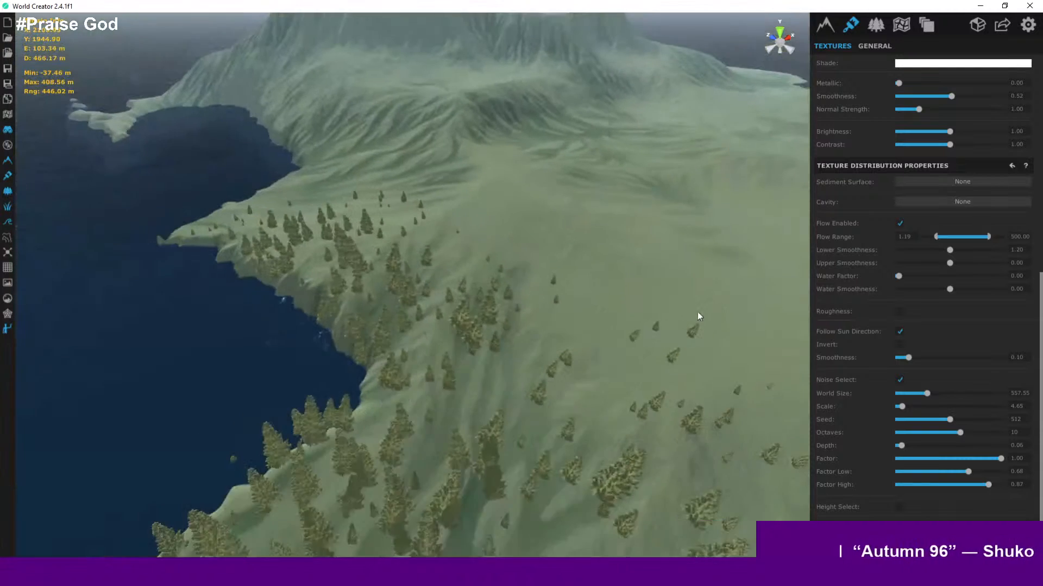
scroll(642, 363, "down", 3)
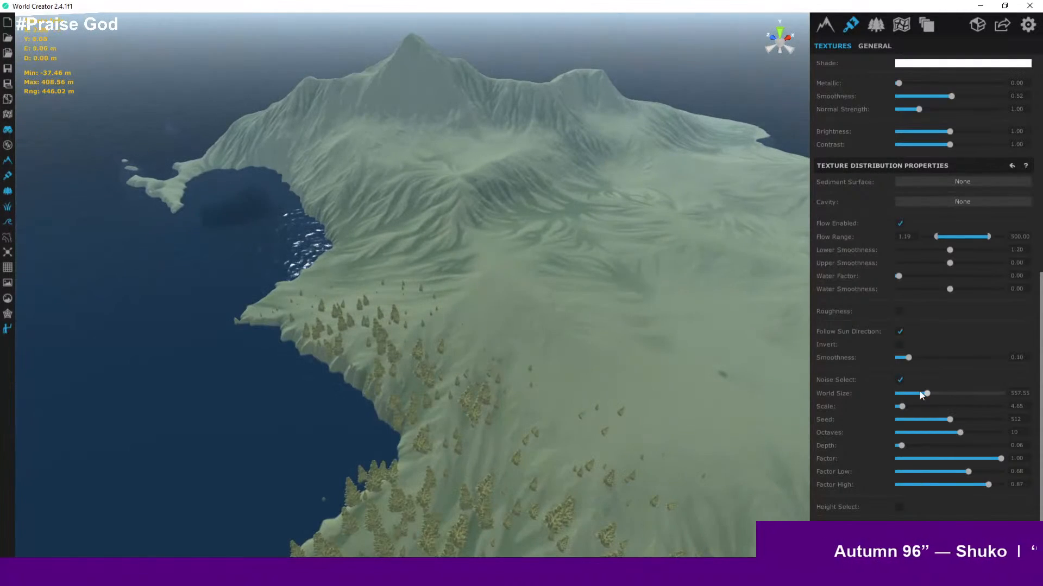
left_click(900, 331)
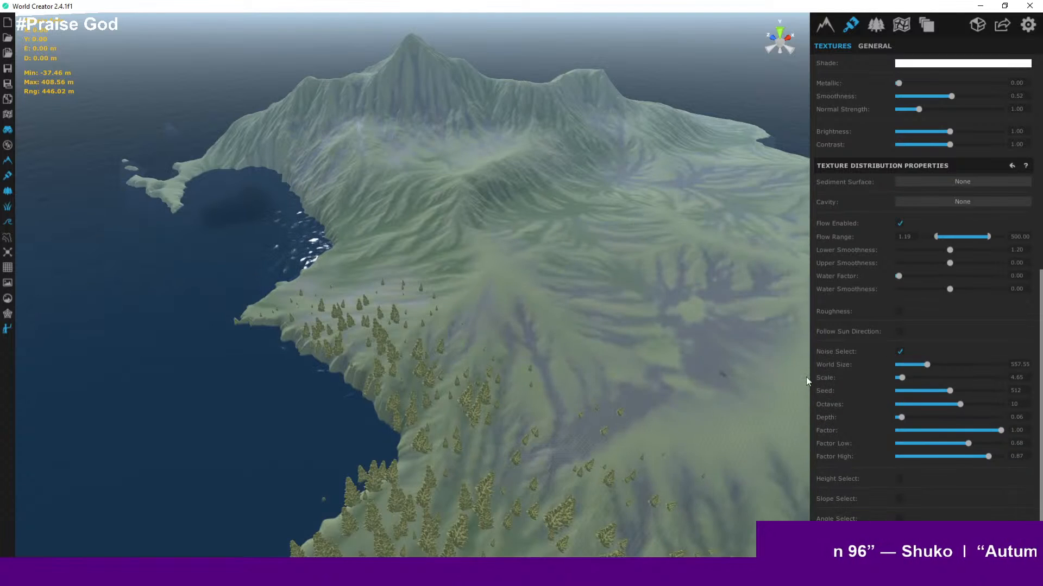
- Enable Roughness in the texture distribution properties while viewing the whole island
scroll(699, 360, "down", 3)
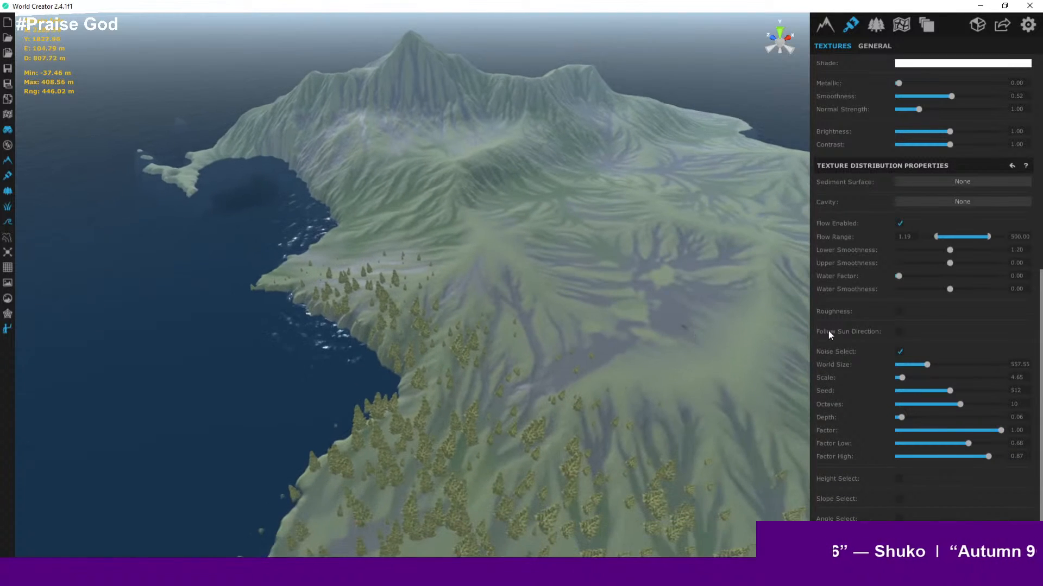
left_click(900, 312)
left_click(899, 312)
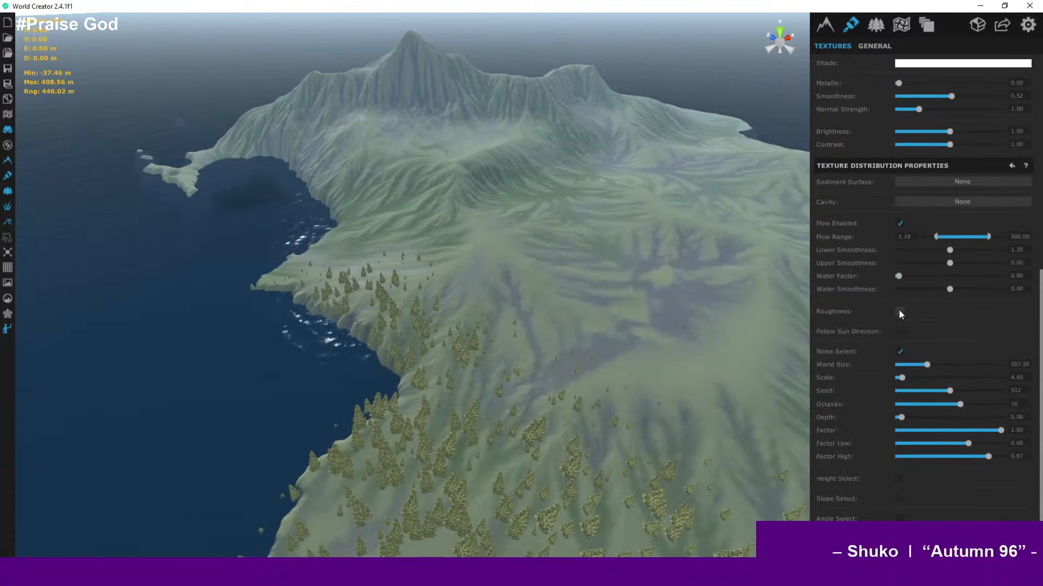
left_click(899, 312)
left_click(900, 311)
left_click(900, 311)
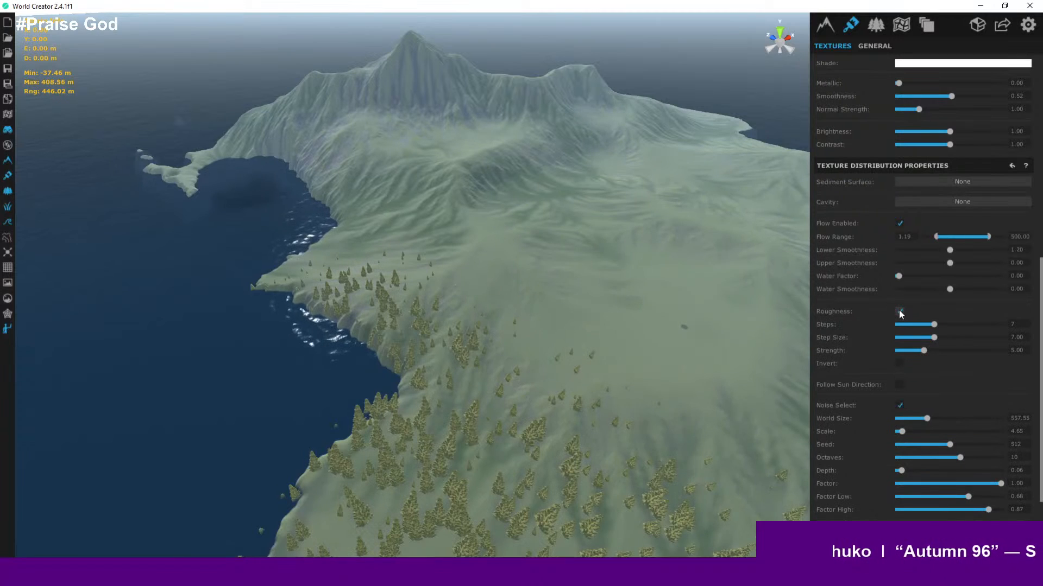
- Switch Roughness back off in the texture distribution properties
left_click(900, 311)
scroll(893, 350, "down", 1)
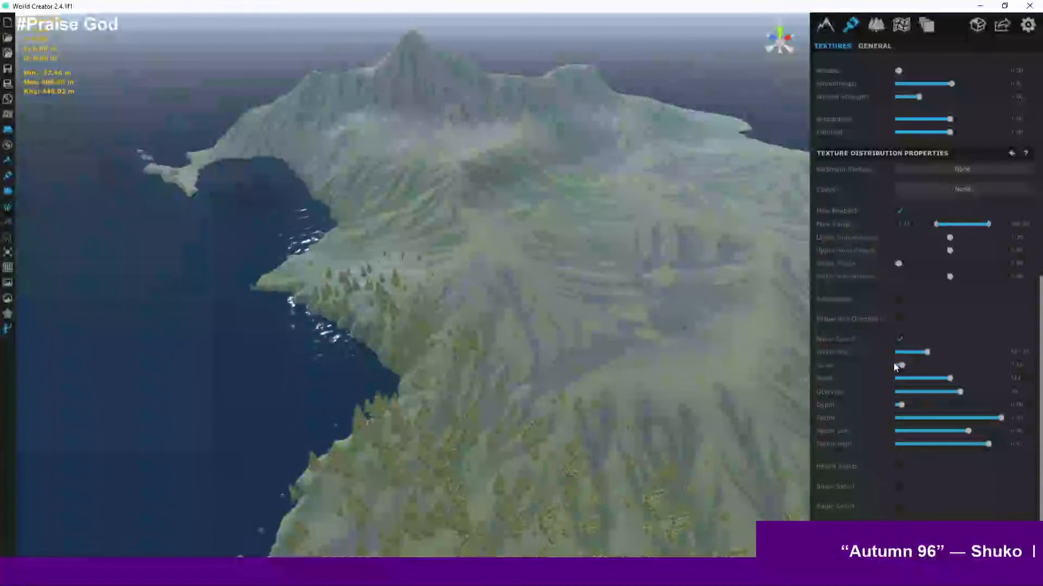
scroll(621, 288, "up", 5)
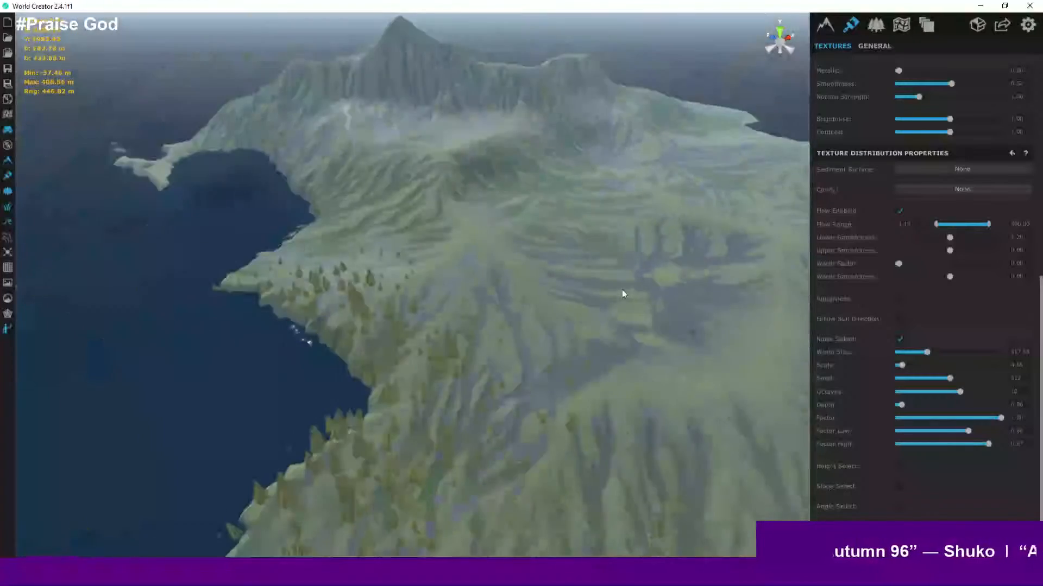
scroll(605, 354, "up", 5)
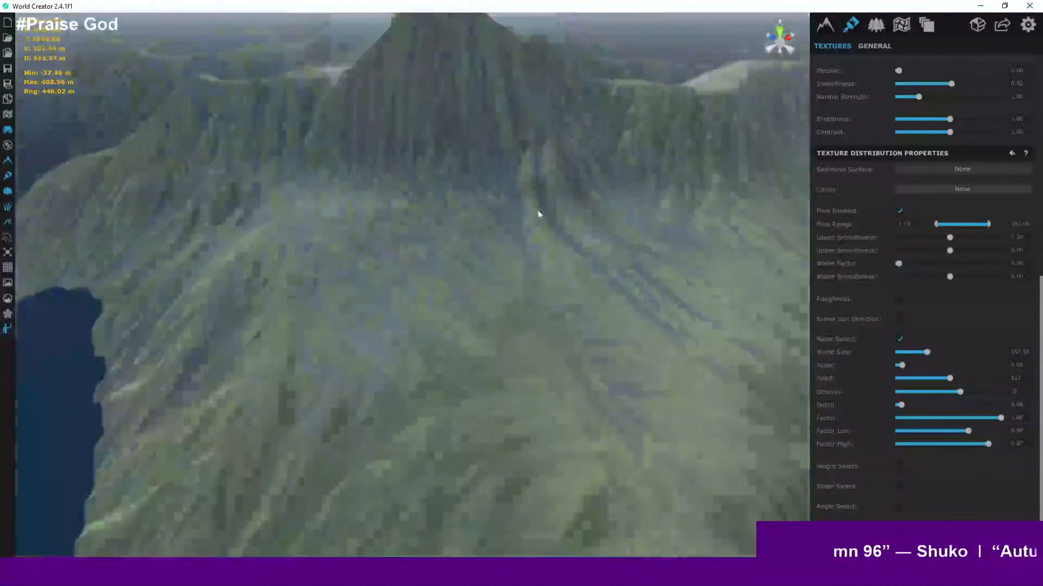
scroll(538, 214, "down", 3)
- Enable Height Select for the texture's distribution
left_click(898, 467)
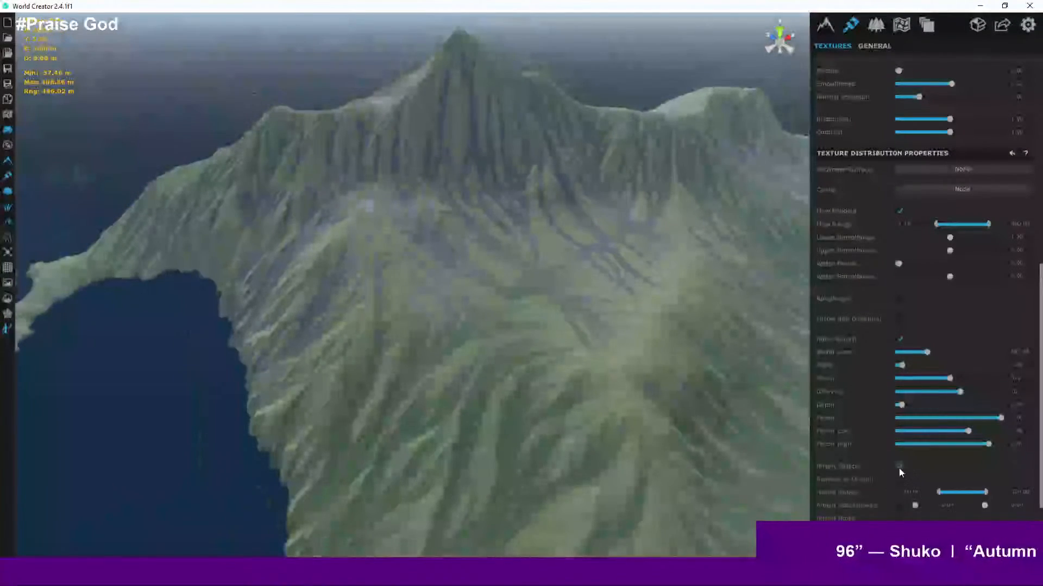
scroll(646, 400, "down", 5)
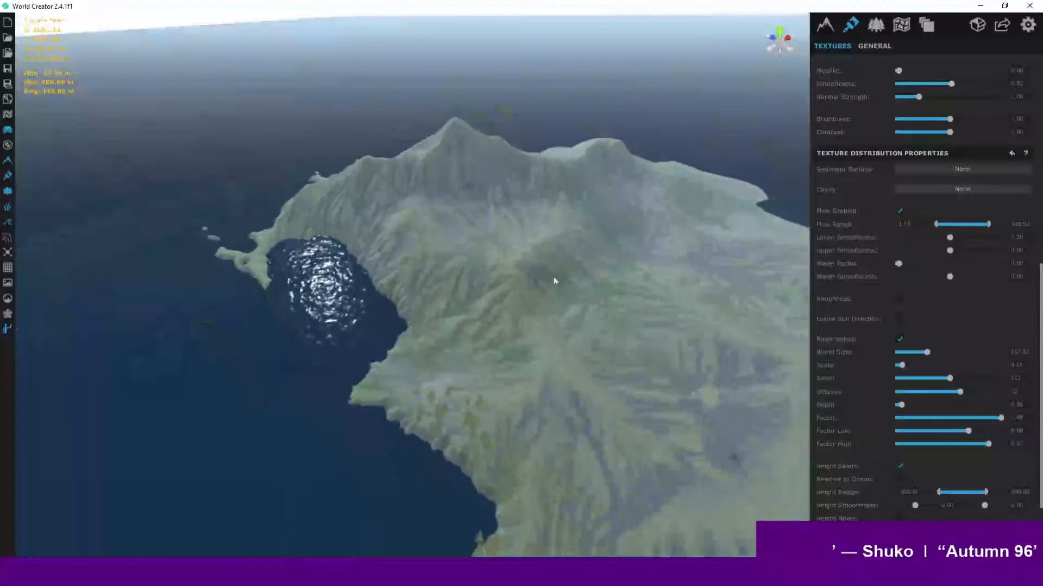
middle_click_drag(709, 448, 659, 425)
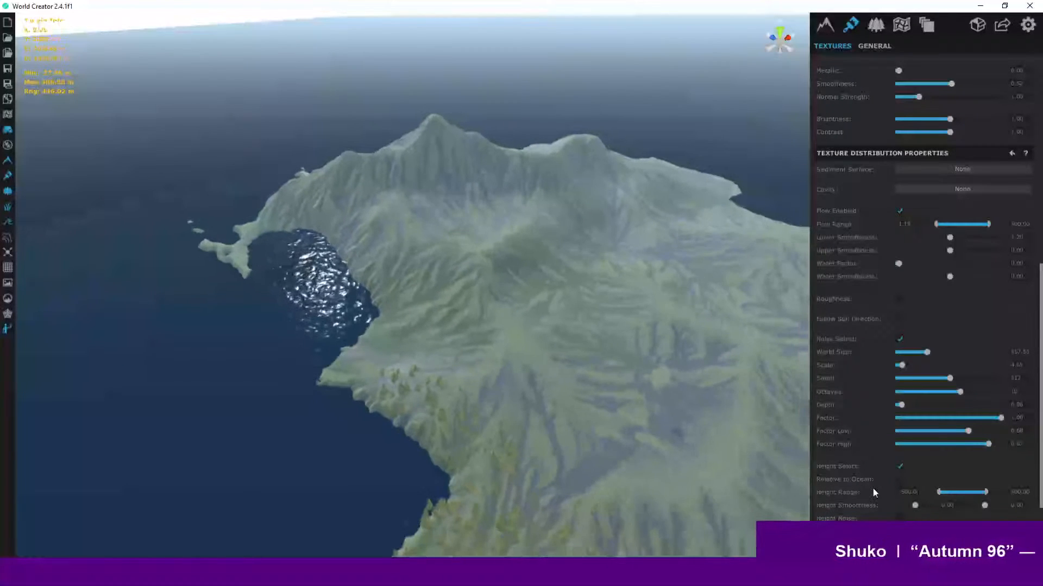
left_click(899, 479)
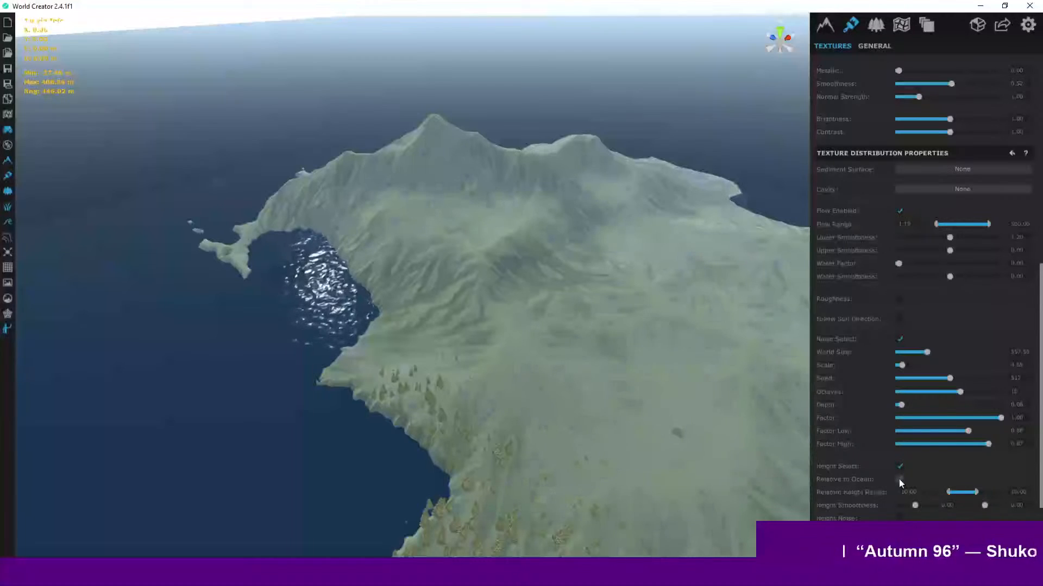
left_click(899, 479)
left_click(899, 479)
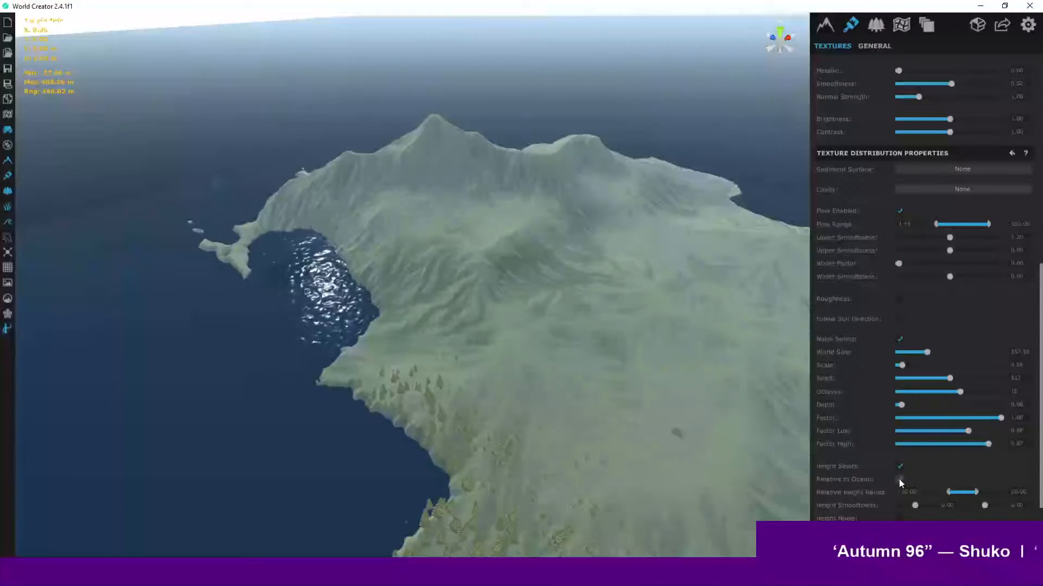
left_click(899, 480)
- Set the Height Range minimum to 400
scroll(967, 513, "down", 2)
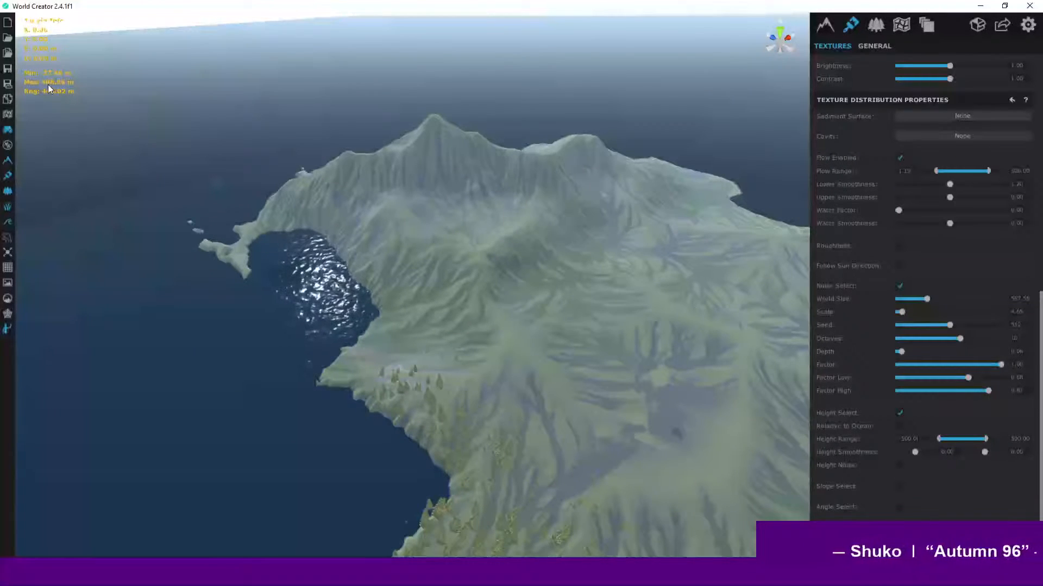
left_click(897, 439)
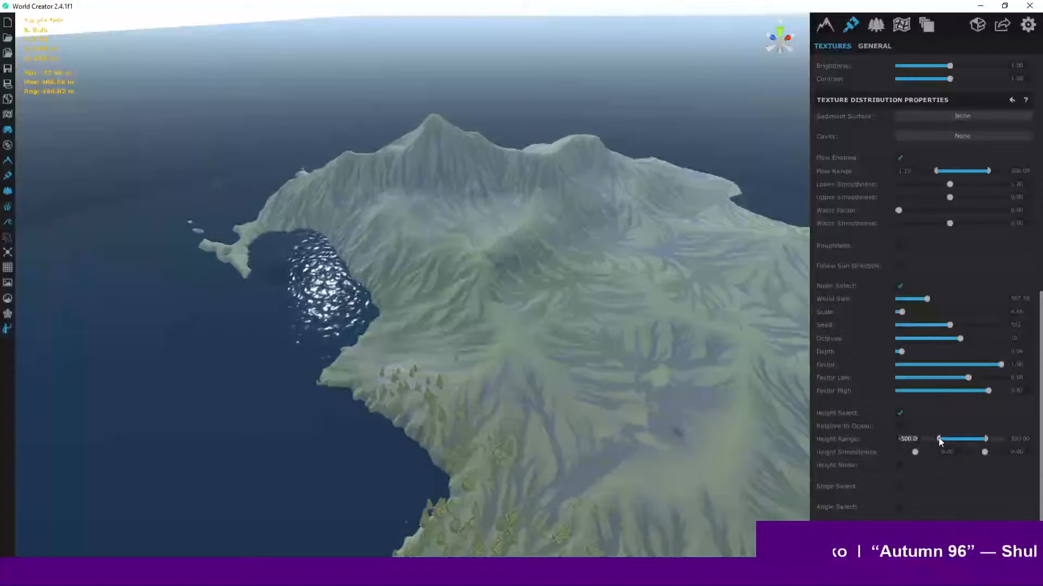
type("400")
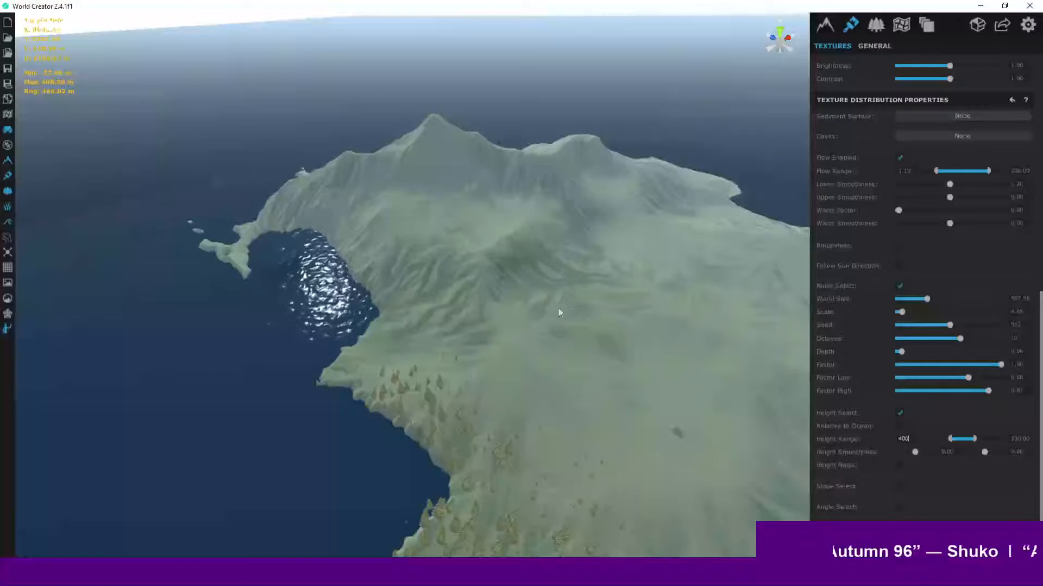
- Change the Height Range minimum to 200
scroll(543, 244, "up", 3)
scroll(489, 220, "up", 4)
right_click_drag(454, 202, 452, 135)
scroll(452, 138, "up", 2)
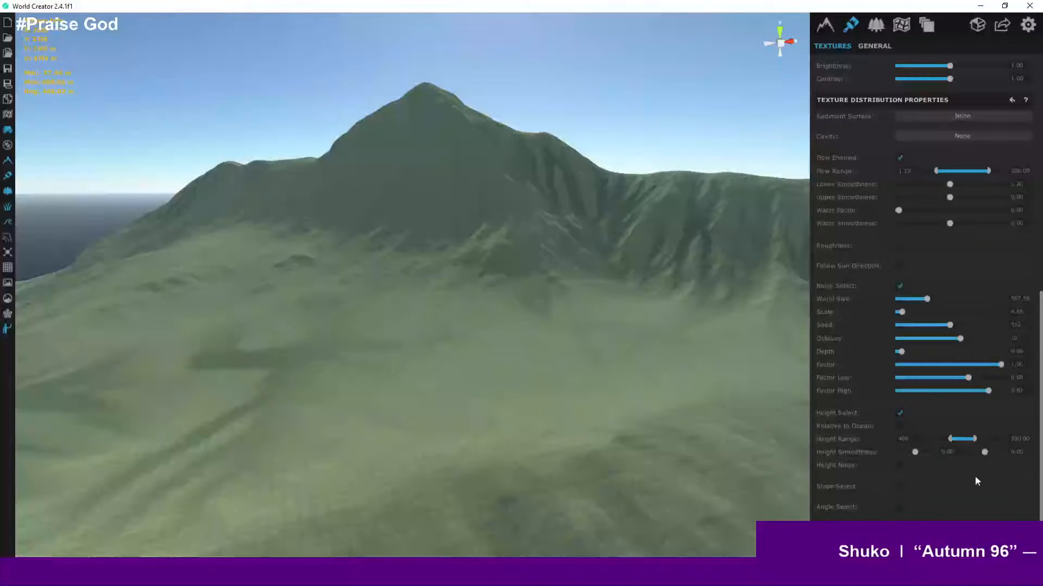
left_click(913, 438)
type("20")
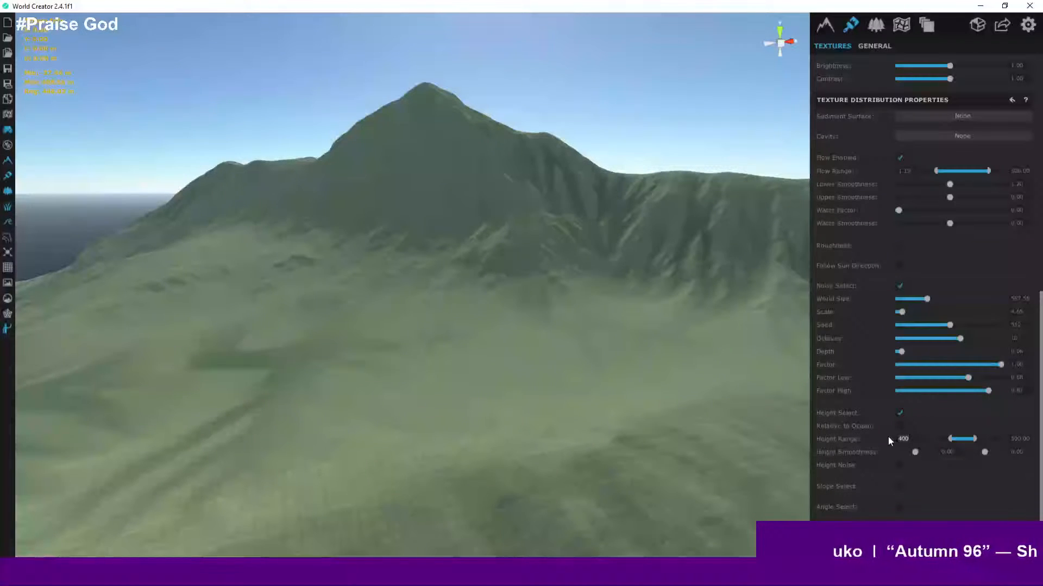
type("0")
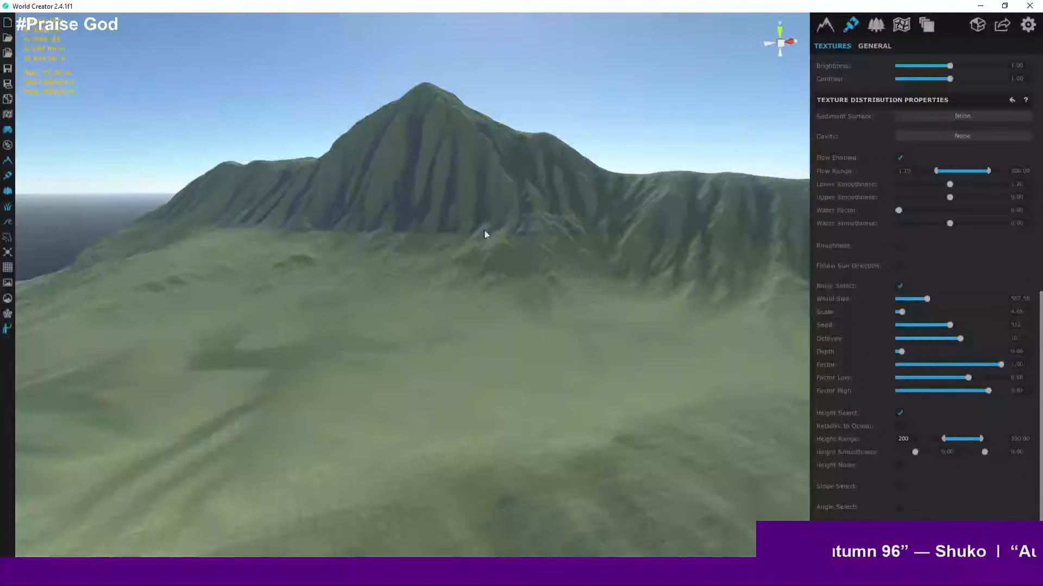
- Raise the Height Smoothness to about 41.68
right_click_drag(515, 245, 358, 270)
key("a")
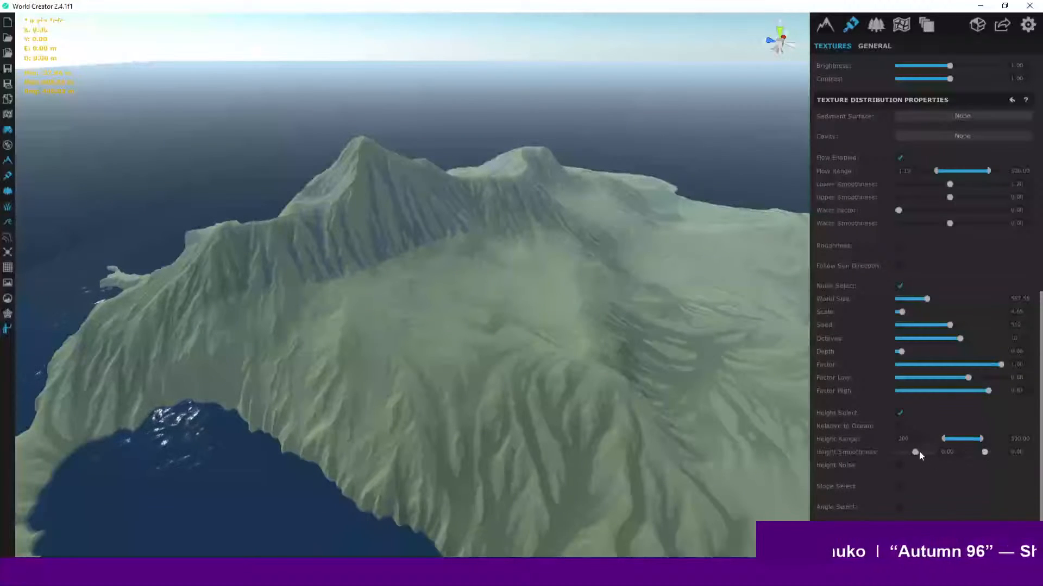
left_click_drag(915, 451, 989, 456)
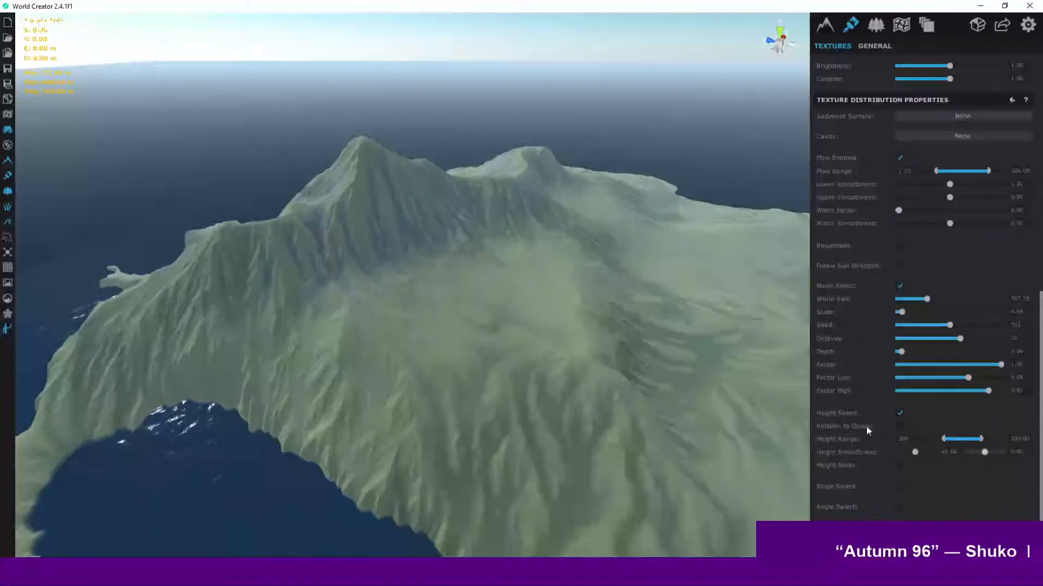
- Inspect the mountain slopes and ground up close to check the height-based texture blend
scroll(486, 308, "up", 3)
scroll(486, 307, "up", 5)
middle_click_drag(405, 282, 663, 343)
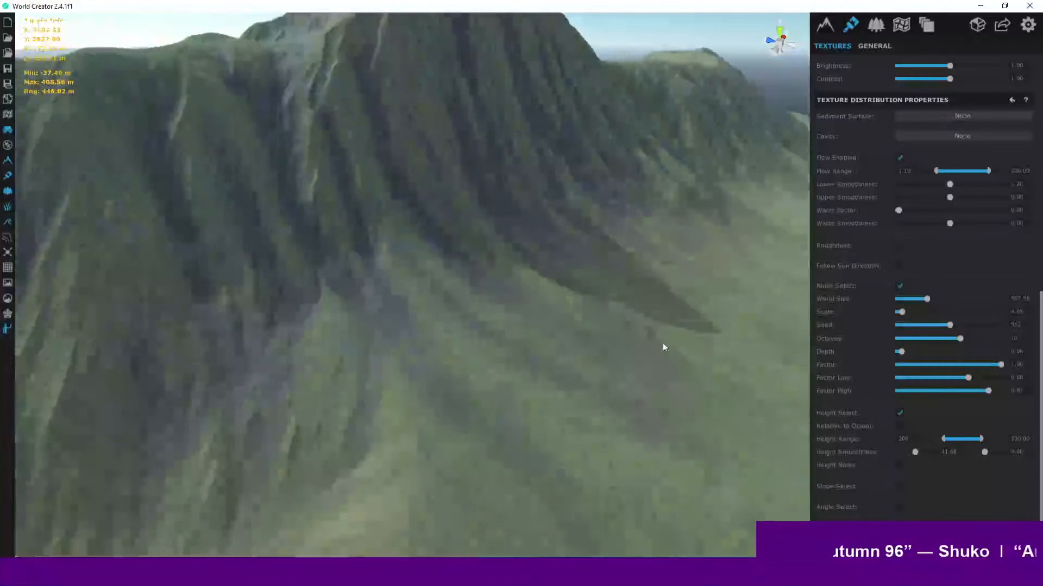
scroll(453, 318, "up", 2)
middle_click_drag(453, 318, 484, 474)
scroll(374, 257, "up", 4)
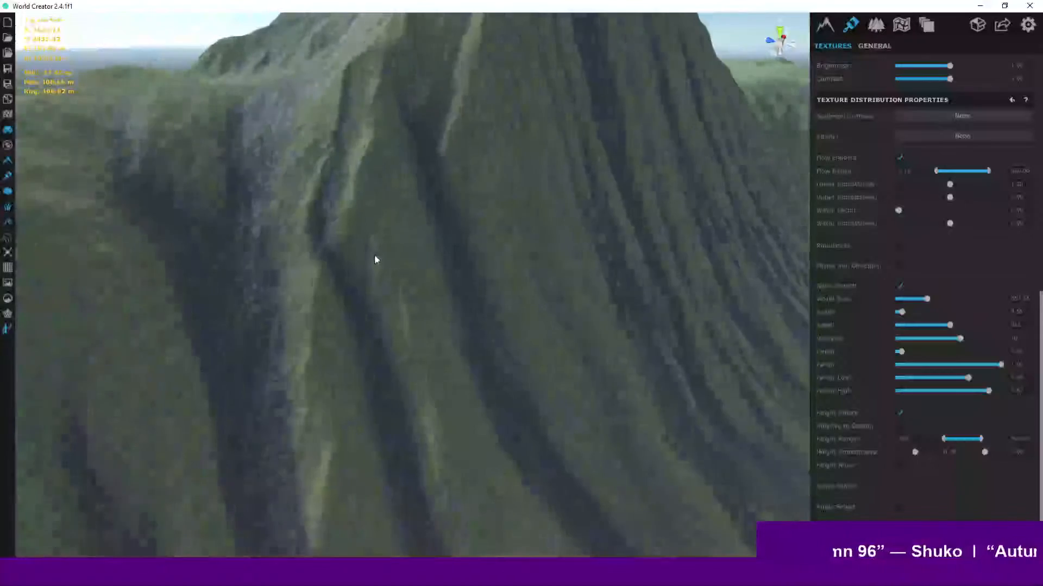
middle_click_drag(372, 240, 470, 205)
middle_click_drag(539, 526, 227, 318)
scroll(357, 326, "down", 10)
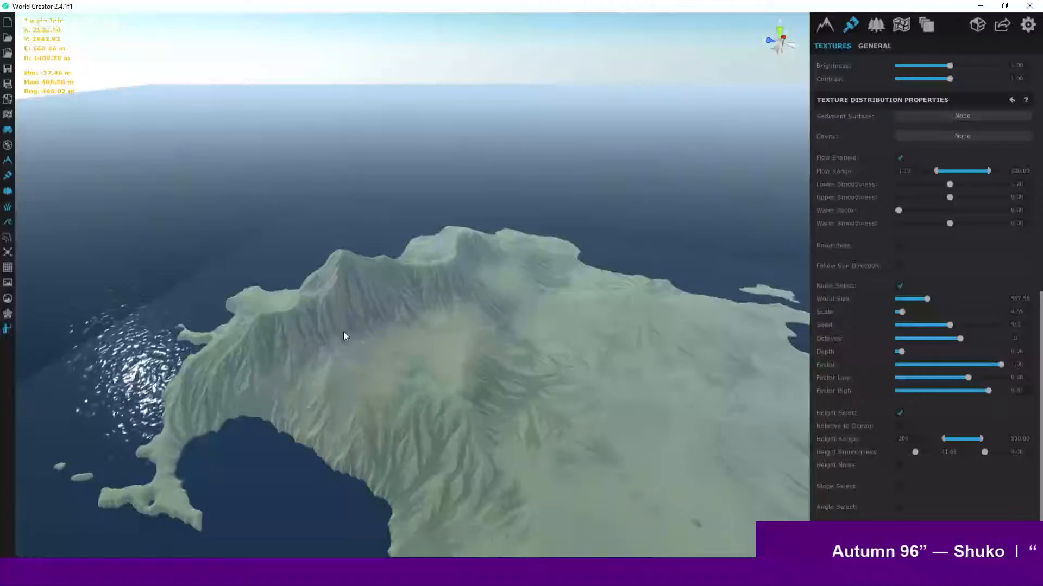
scroll(343, 332, "up", 10)
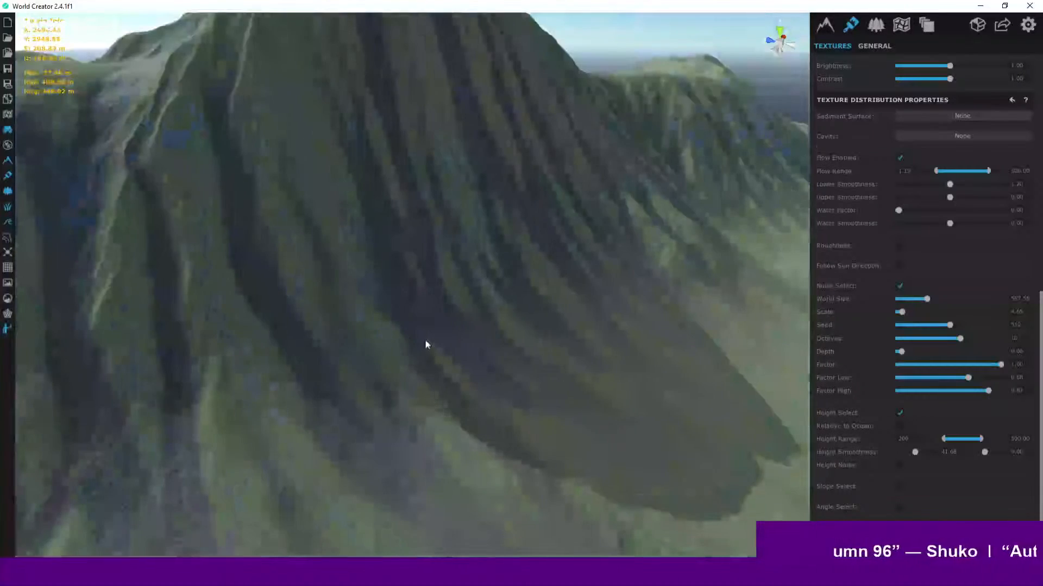
scroll(426, 340, "up", 10)
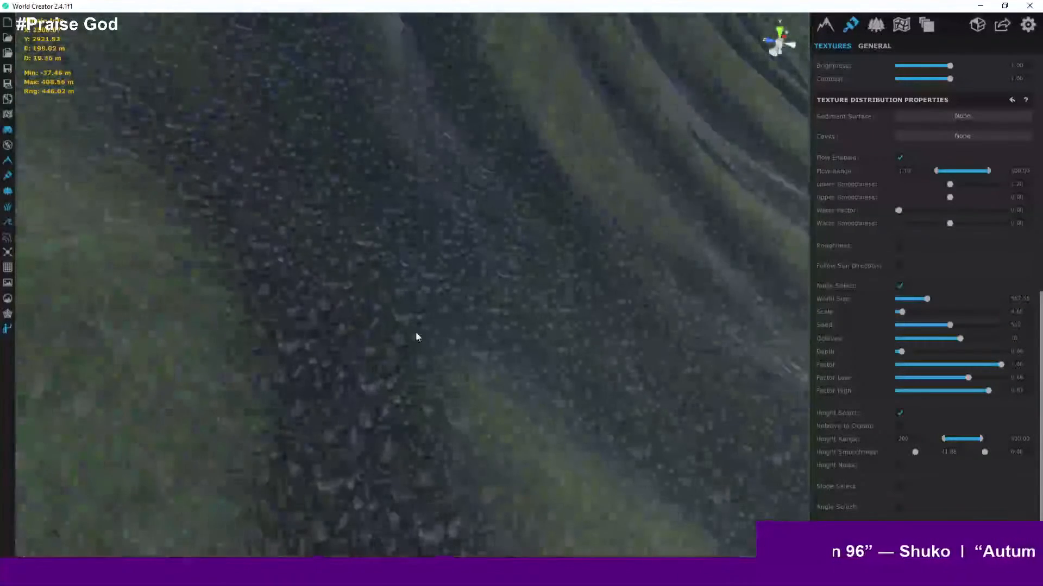
scroll(500, 357, "up", 5)
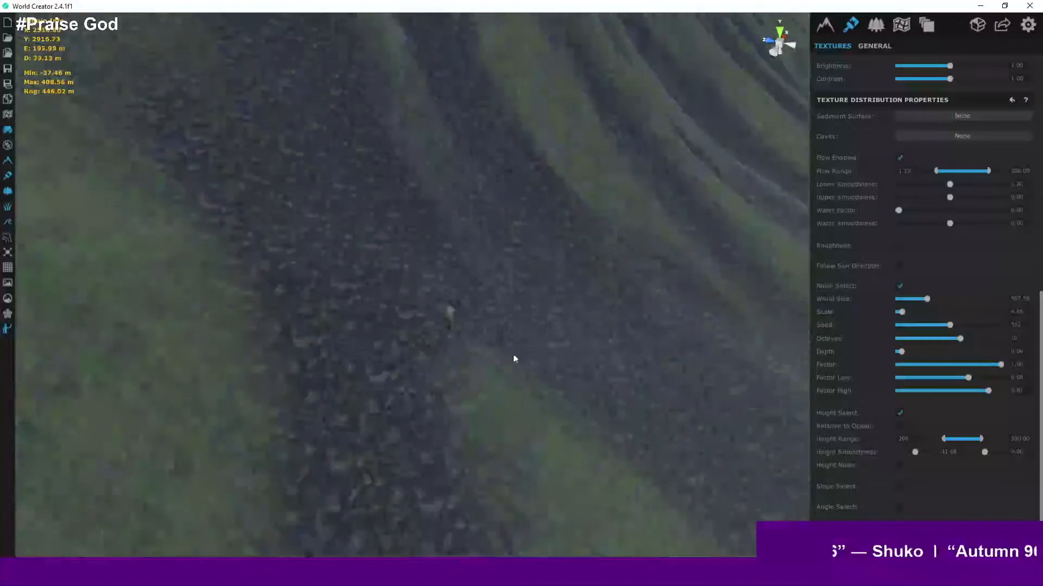
scroll(486, 346, "down", 5)
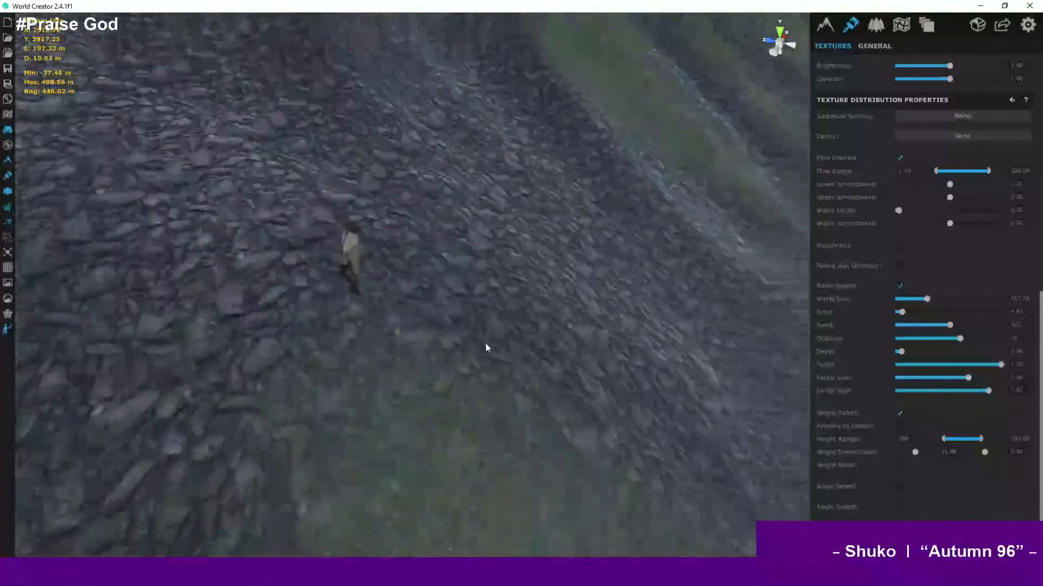
scroll(484, 342, "down", 10)
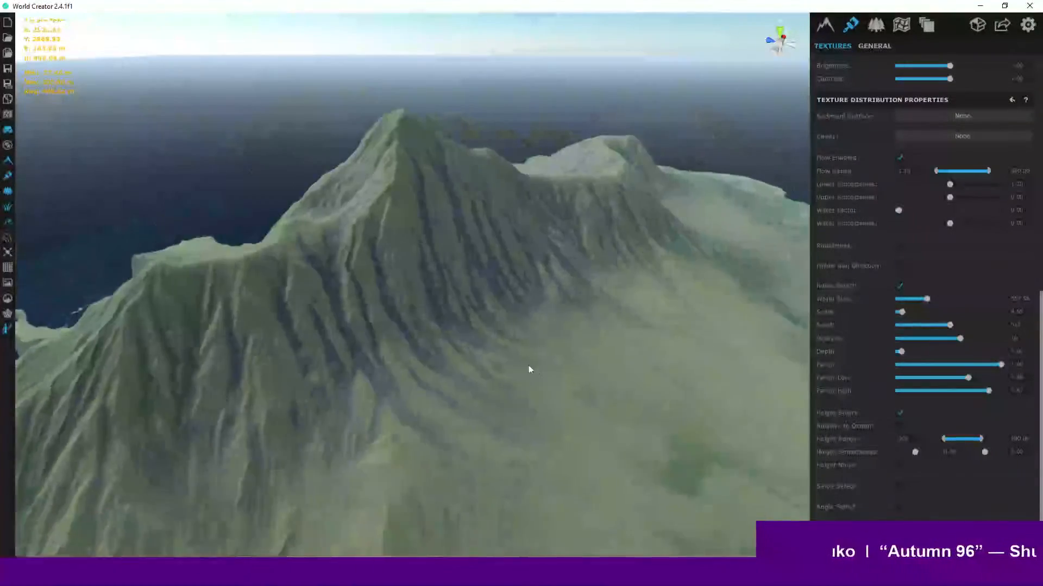
middle_click_drag(529, 366, 481, 353)
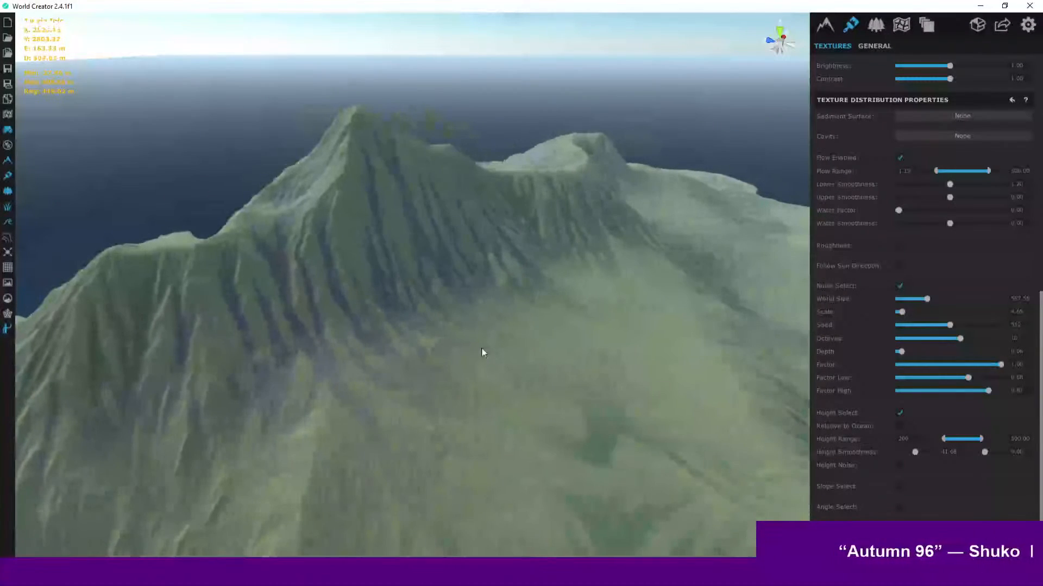
scroll(643, 346, "up", 1)
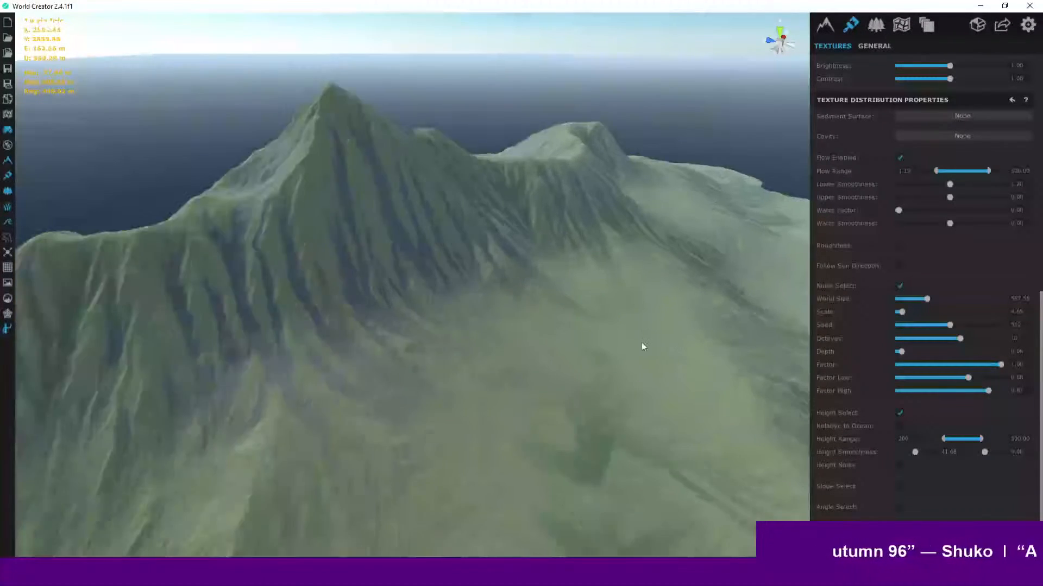
scroll(645, 344, "down", 5)
scroll(488, 325, "up", 3)
right_click_drag(497, 321, 519, 294)
scroll(505, 277, "up", 3)
scroll(480, 271, "up", 5)
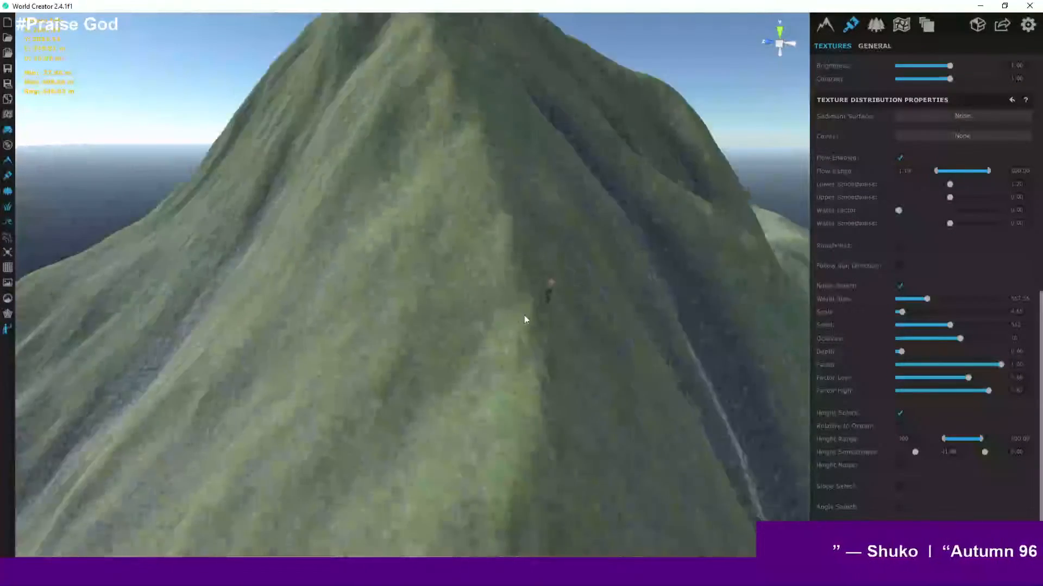
scroll(546, 314, "up", 4)
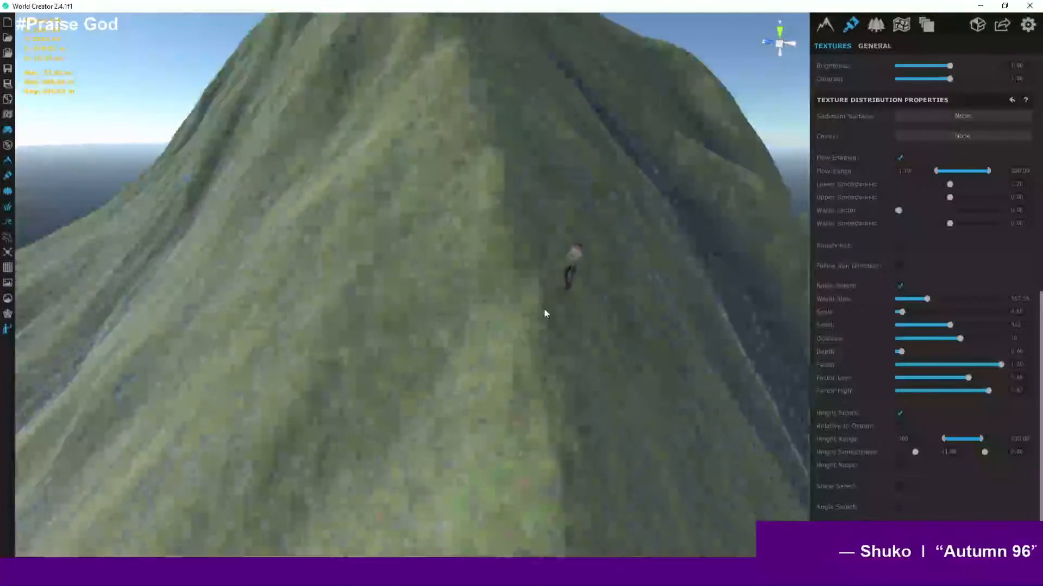
right_click_drag(560, 313, 825, 392)
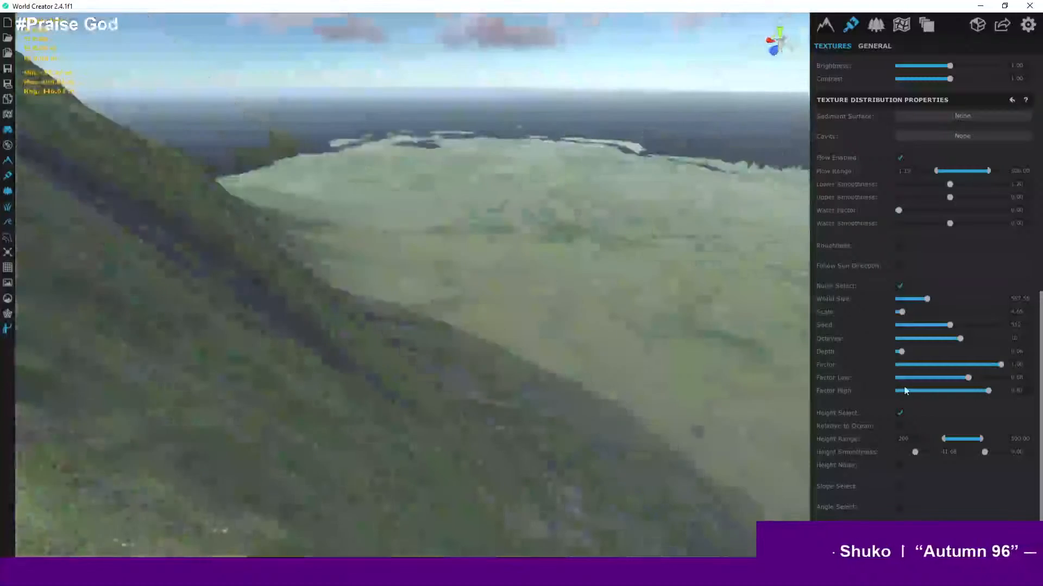
key("s")
key("a")
key("a")
key("d")
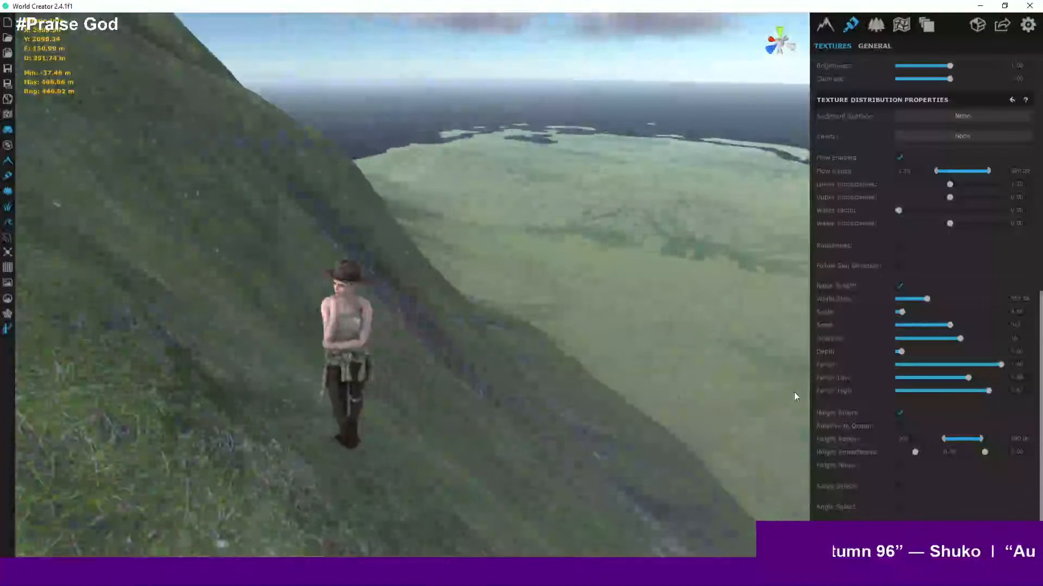
- Toggle Relative to Ocean on and back off for the height selection
left_click(900, 427)
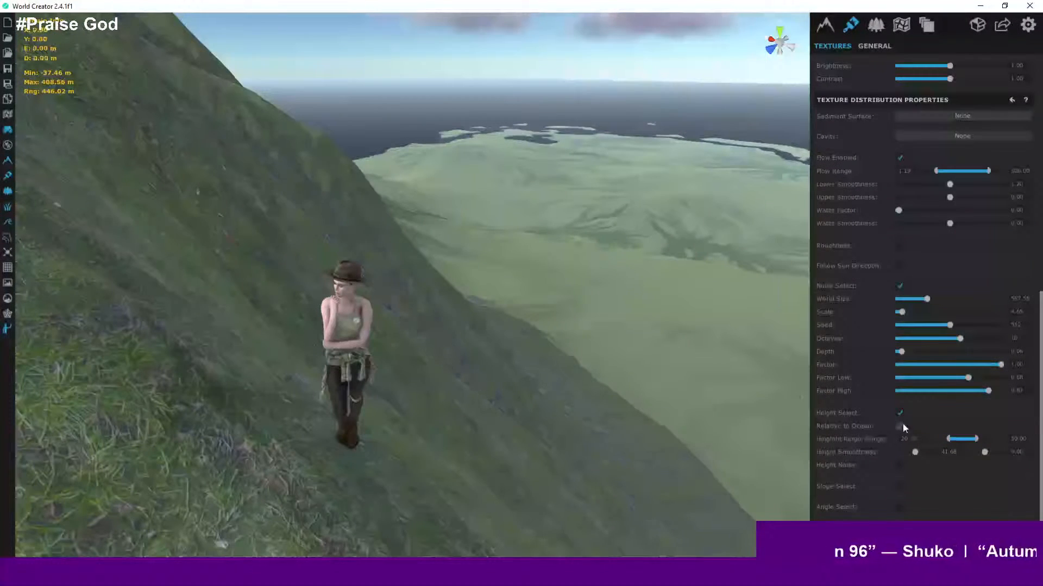
left_click(902, 425)
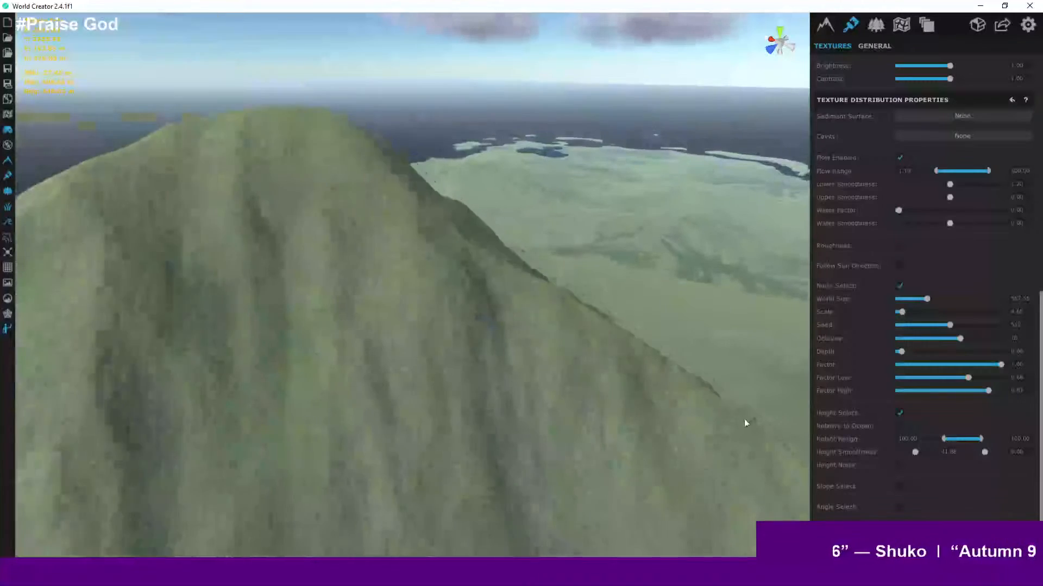
- Survey the island from above to review the texture distribution across the terrain
middle_click_drag(580, 416, 389, 432)
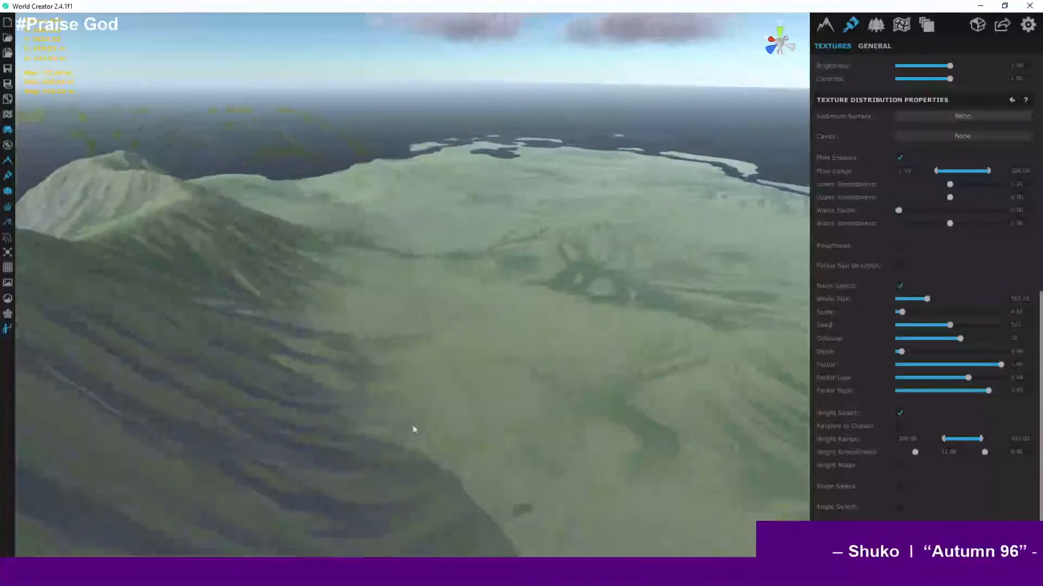
scroll(445, 426, "down", 3)
scroll(459, 422, "up", 1)
right_click_drag(494, 423, 524, 465)
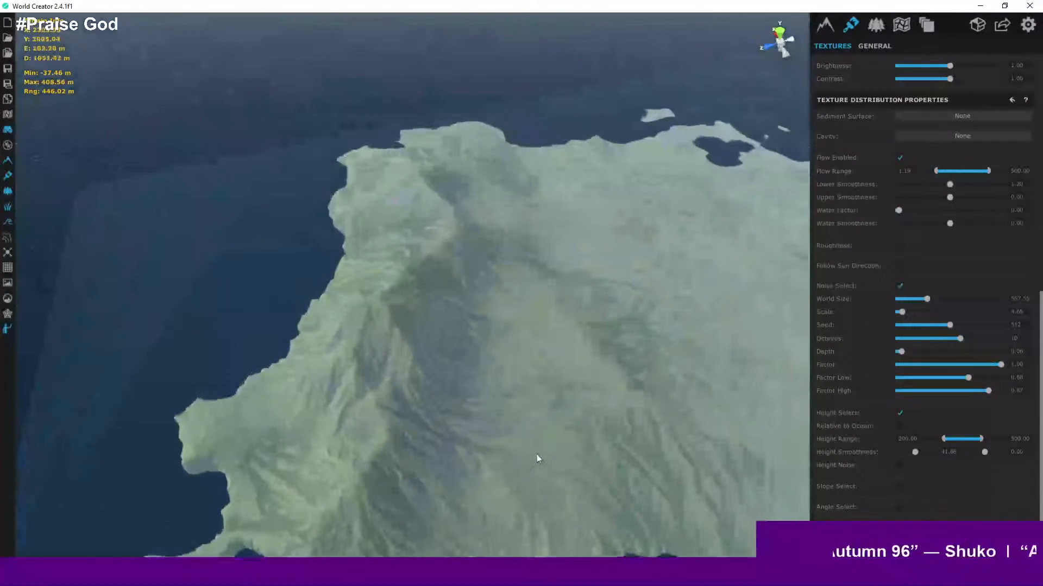
scroll(537, 457, "down", 3)
scroll(536, 454, "up", 3)
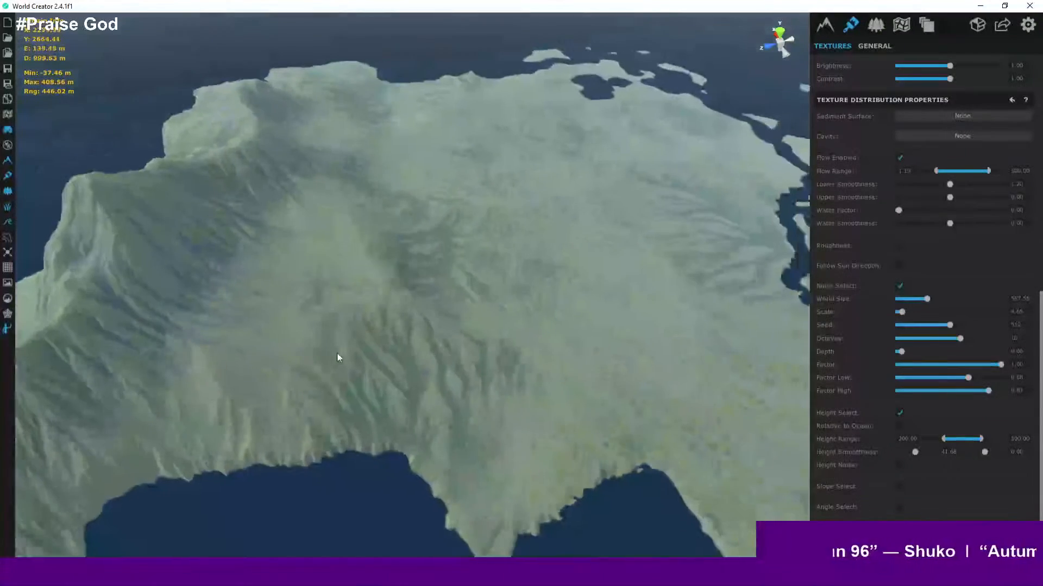
right_click_drag(336, 353, 437, 368)
scroll(436, 369, "down", 3)
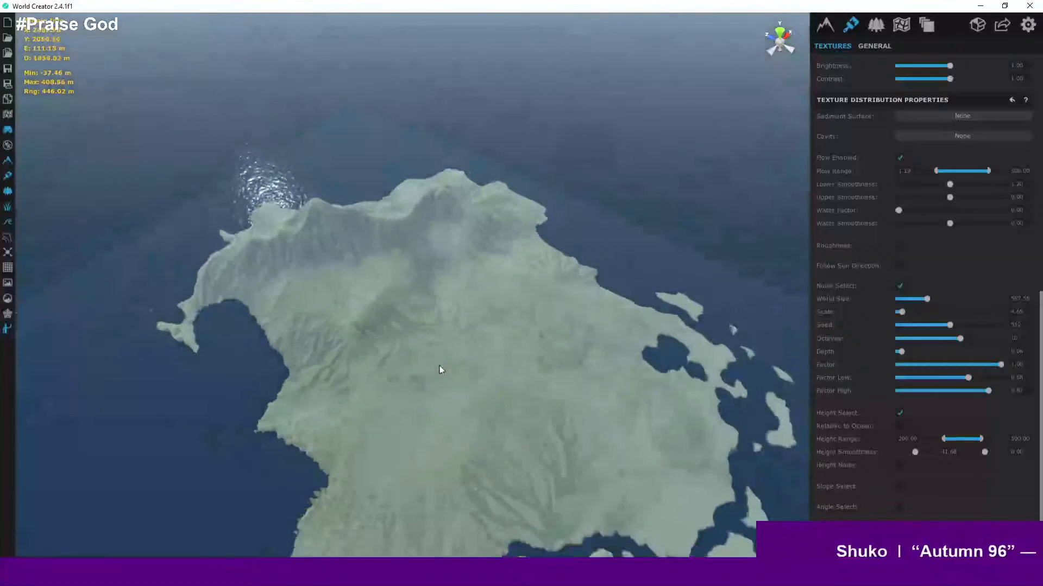
- Orbit and zoom around the central mountains and across the island to examine how the grass and rock textures blend
scroll(440, 370, "up", 5)
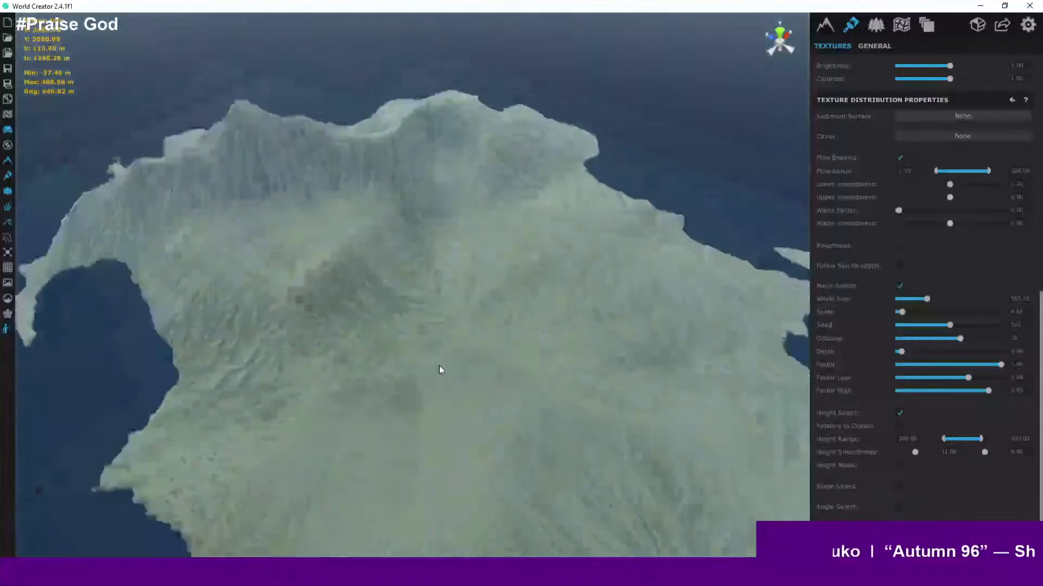
right_click_drag(484, 377, 368, 288)
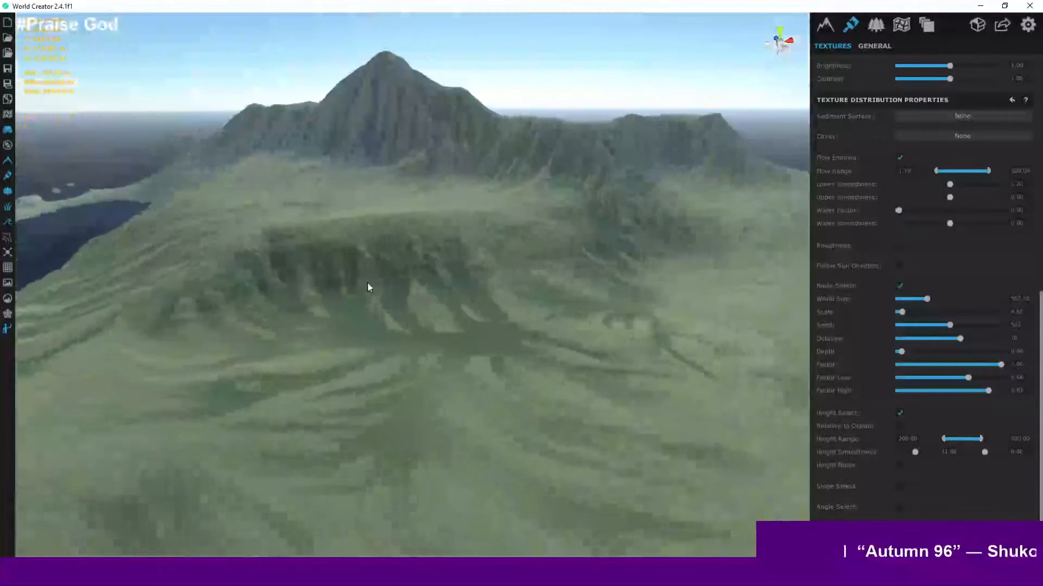
scroll(543, 314, "up", 2)
middle_click_drag(543, 314, 245, 297)
scroll(399, 316, "down", 4)
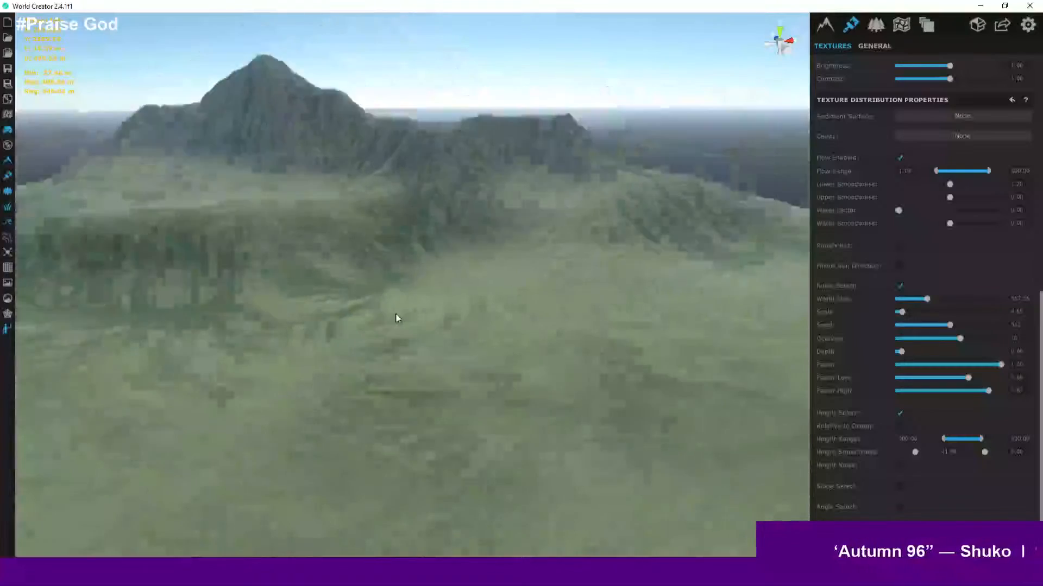
scroll(399, 316, "down", 5)
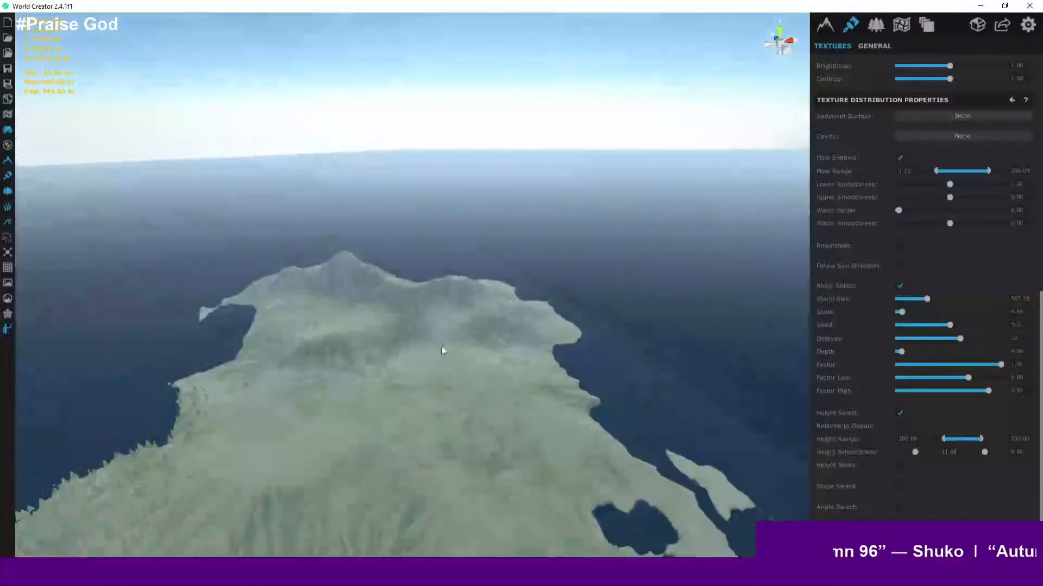
right_click_drag(442, 346, 434, 357)
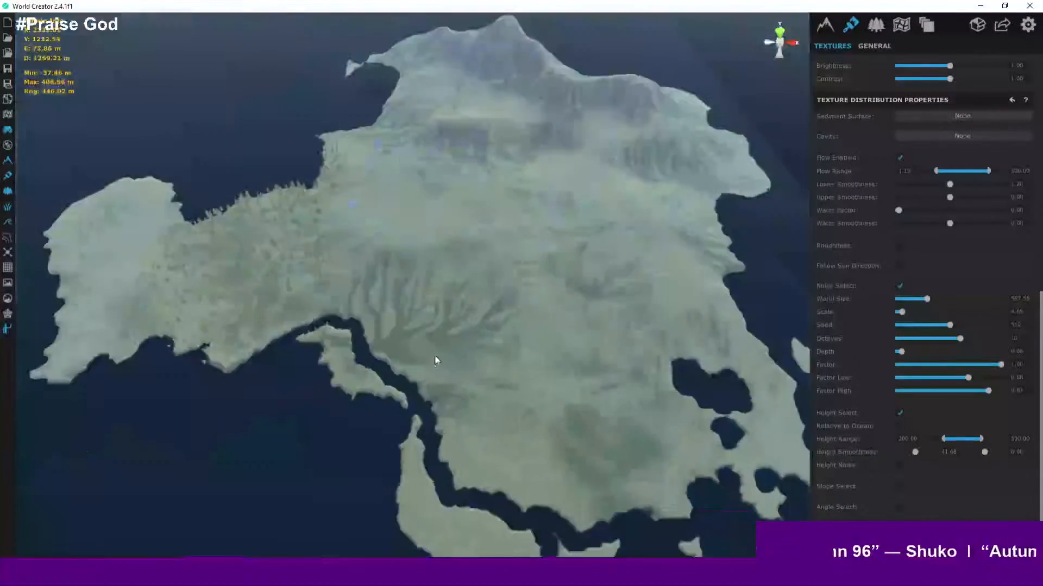
scroll(437, 354, "down", 5)
scroll(437, 354, "up", 2)
scroll(361, 249, "up", 2)
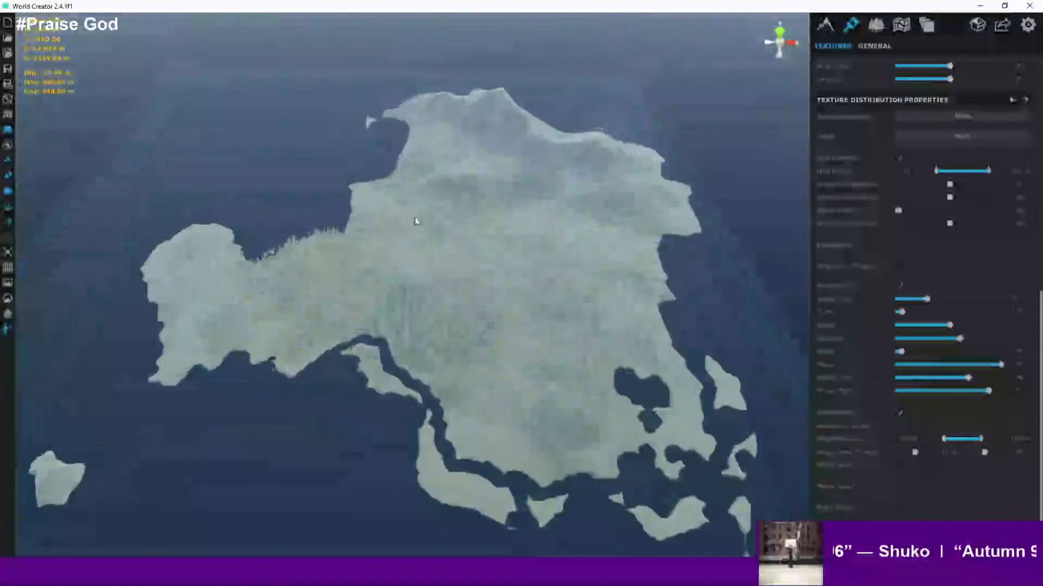
scroll(491, 204, "up", 8)
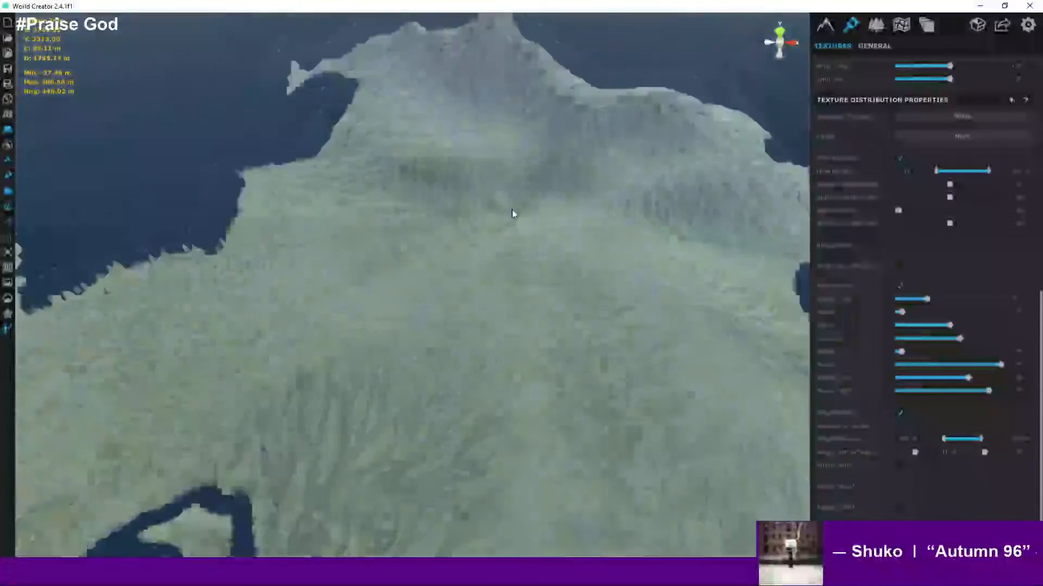
scroll(592, 250, "up", 3)
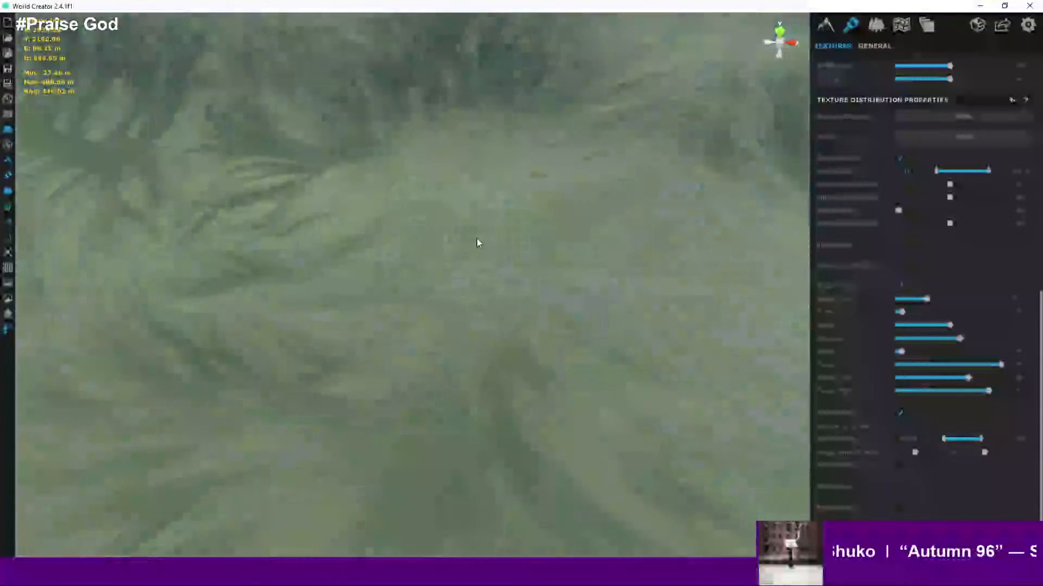
scroll(454, 237, "down", 5)
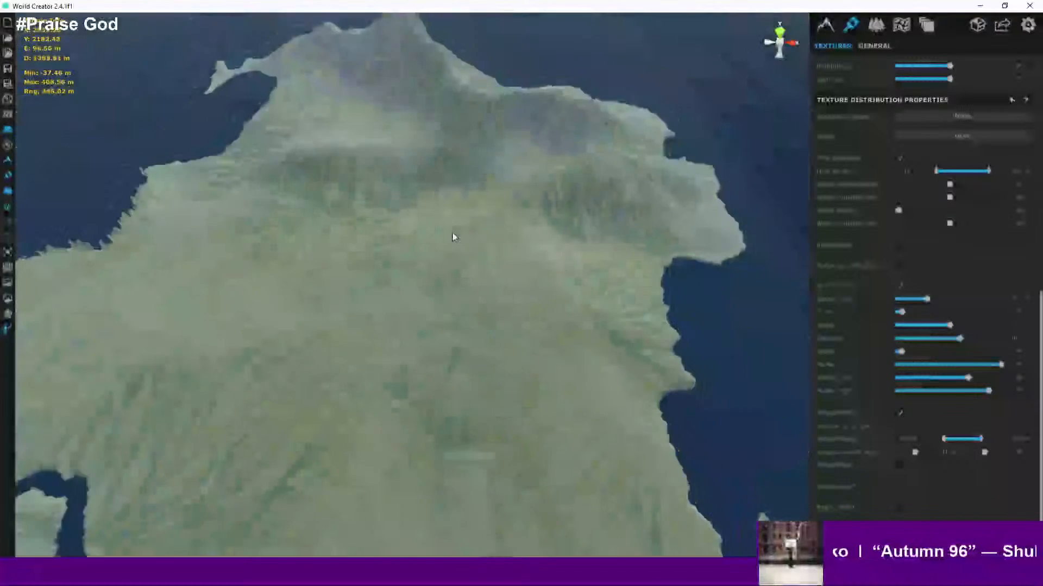
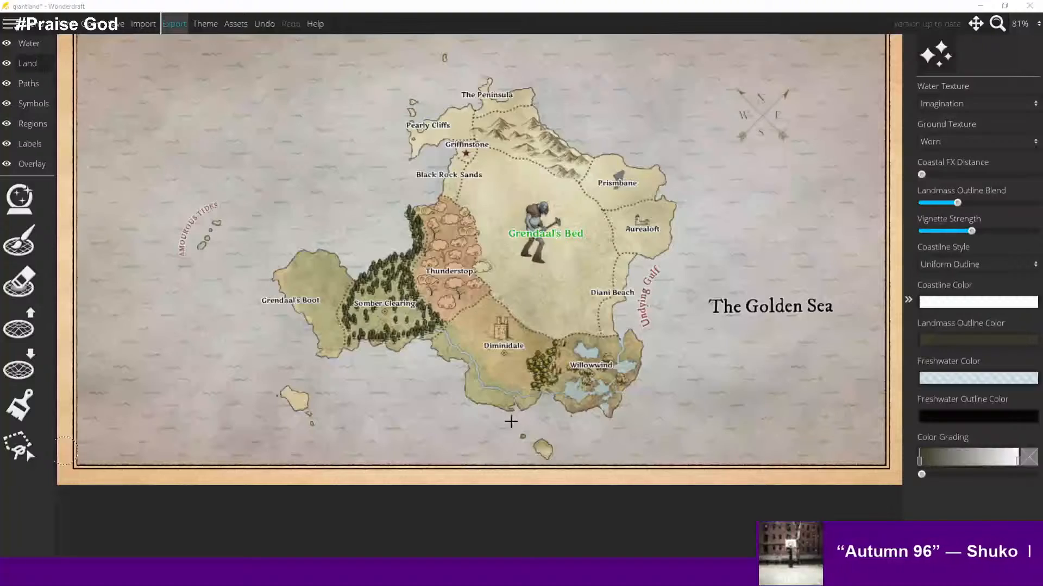
- Switch to World Creator and zoom in on the forested terrain down to ground level
key("alt+Tab")
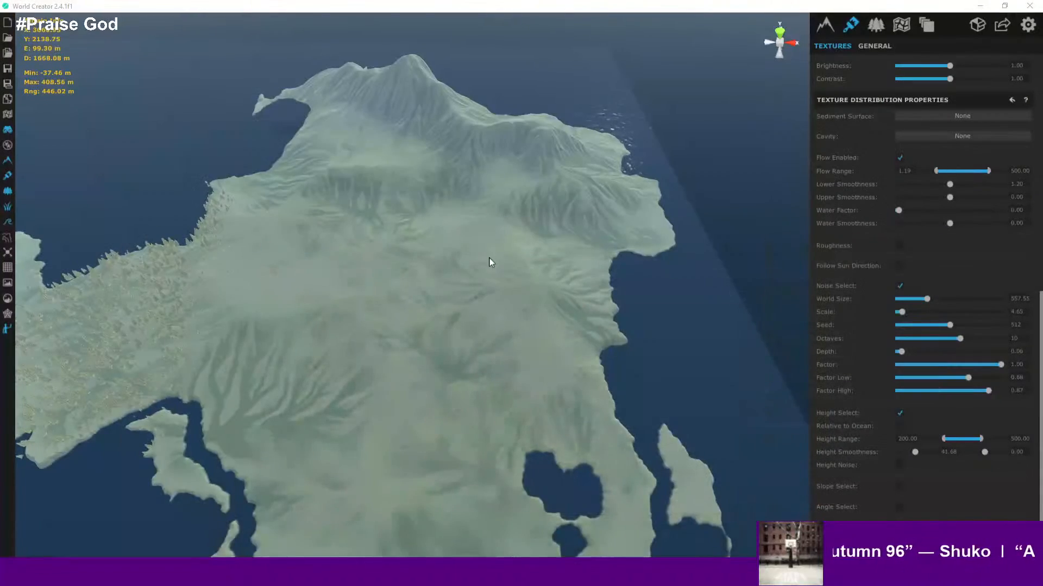
middle_click_drag(490, 258, 744, 213)
scroll(338, 236, "up", 5)
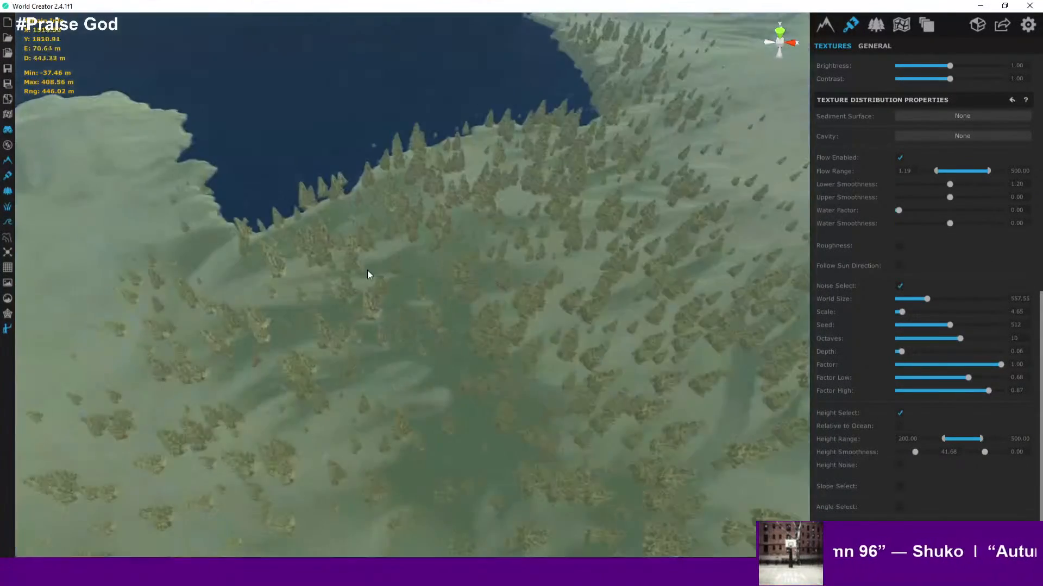
scroll(375, 277, "up", 10)
right_click_drag(417, 297, 719, 263)
scroll(646, 227, "up", 5)
scroll(720, 263, "up", 3)
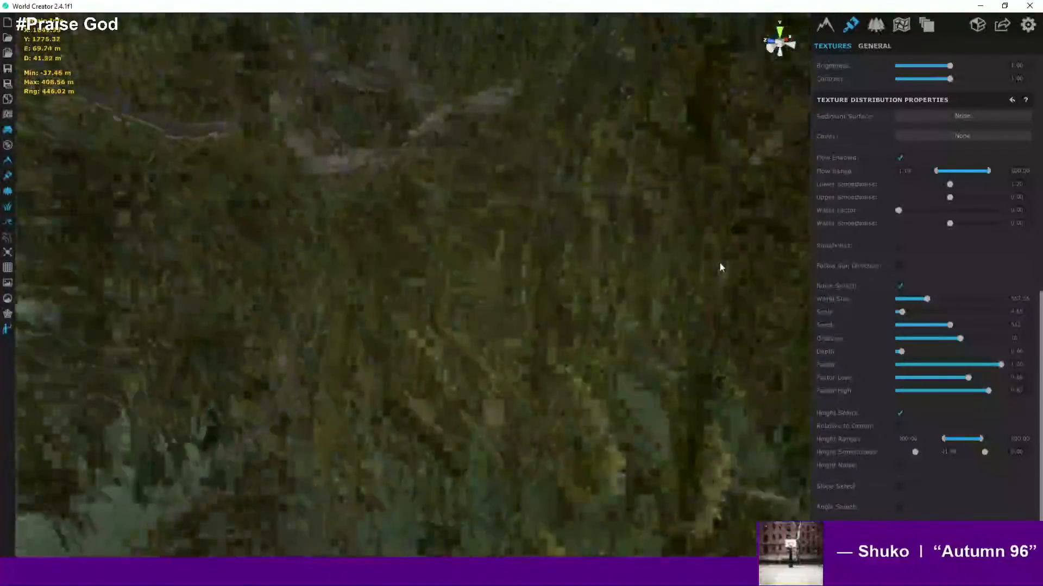
scroll(719, 263, "down", 6)
right_click_drag(537, 287, 453, 288)
scroll(454, 288, "up", 2)
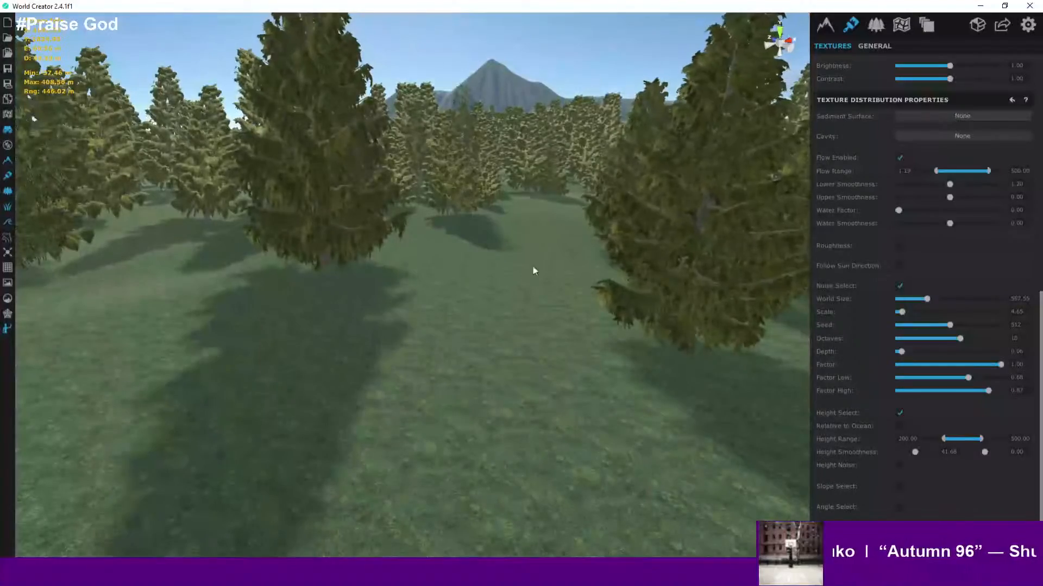
scroll(515, 268, "up", 2)
scroll(509, 291, "up", 2)
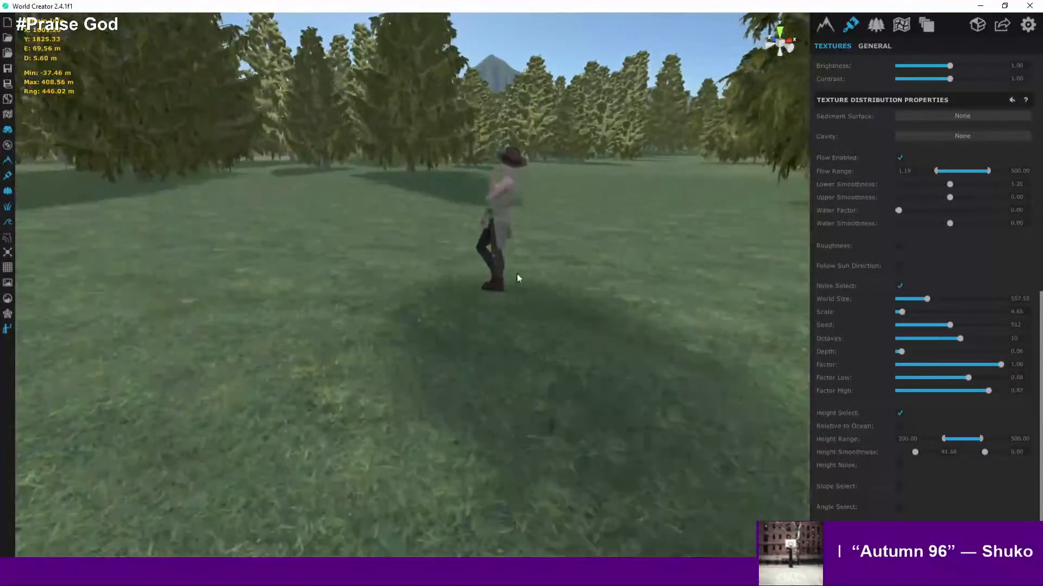
scroll(523, 260, "up", 3)
- Orbit around the ground-level view to inspect the trees and grass texturing
right_click_drag(548, 235, 94, 191)
right_click_drag(549, 254, 978, 256)
right_click_drag(380, 304, 804, 301)
right_click_drag(293, 353, 798, 342)
right_click_drag(228, 403, 21, 251)
right_click_drag(597, 434, 171, 517)
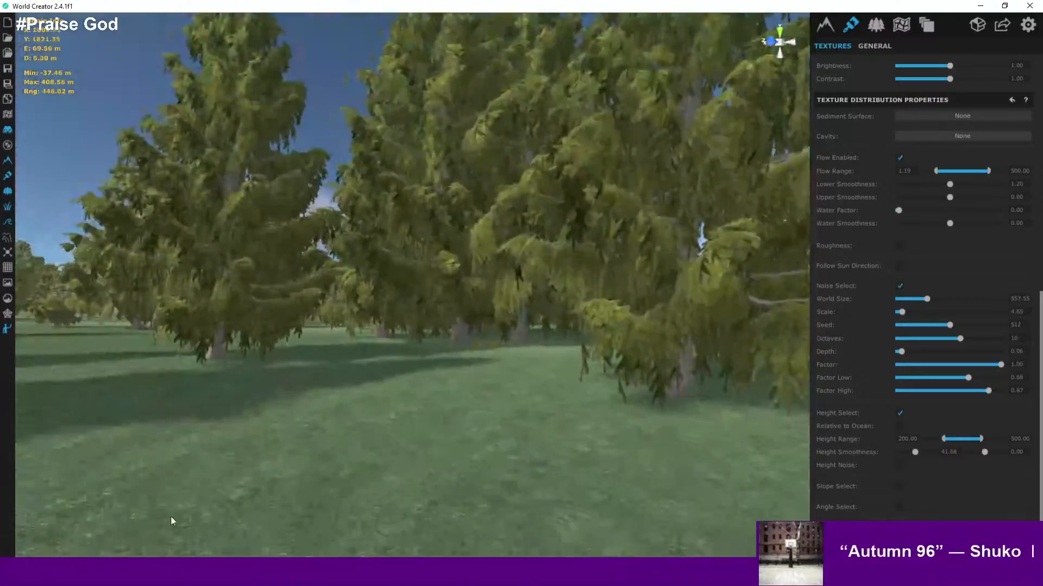
right_click_drag(543, 391, 311, 380)
scroll(304, 382, "down", 6)
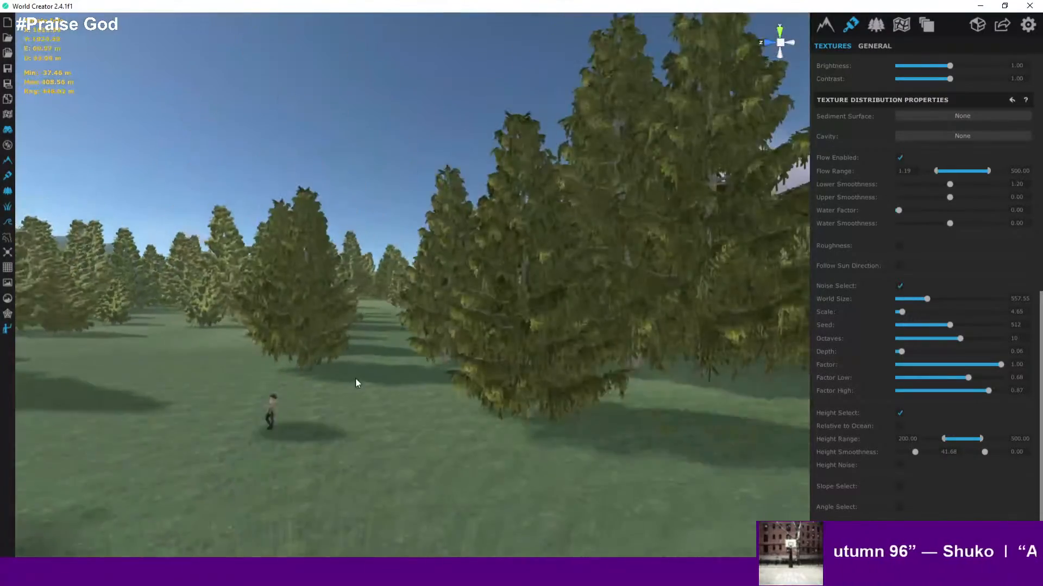
scroll(355, 383, "down", 10)
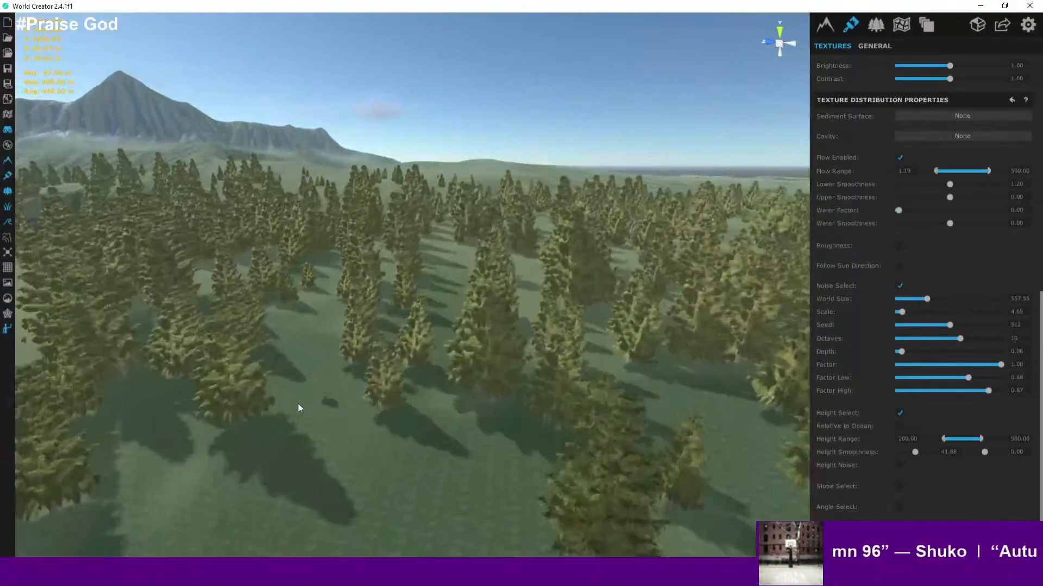
scroll(295, 403, "up", 1)
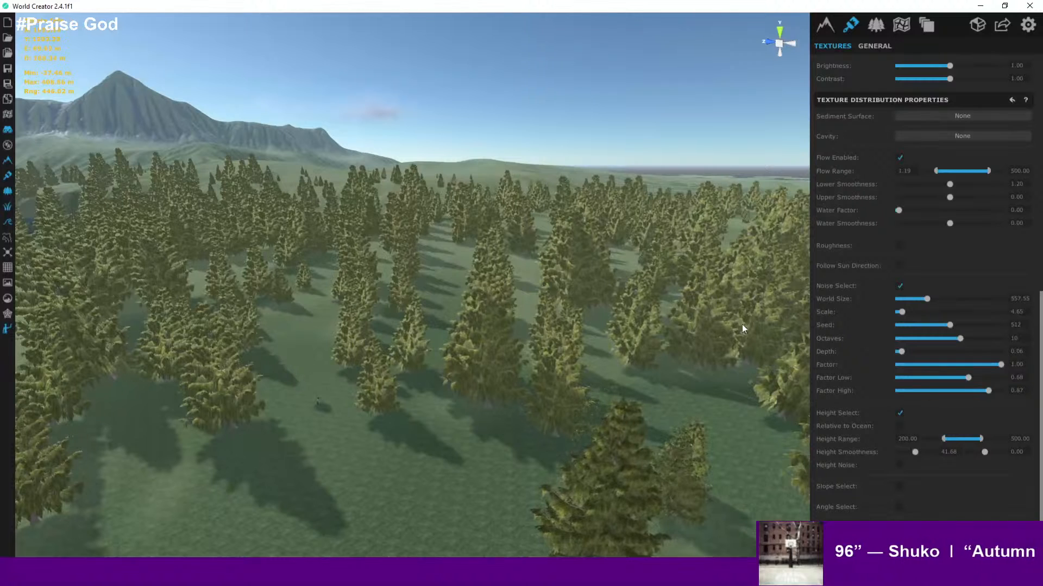
scroll(897, 324, "up", 14)
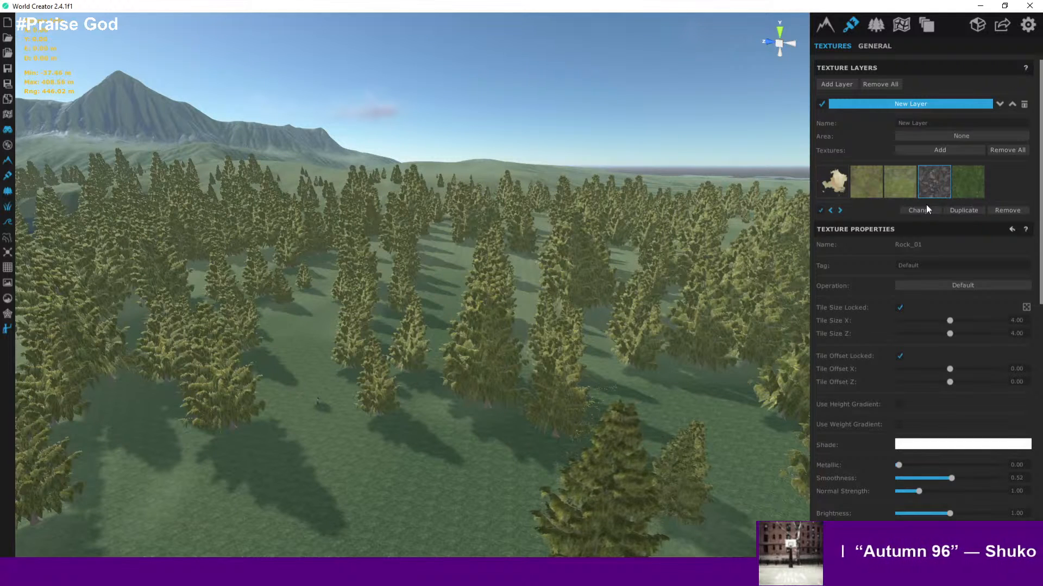
- Zoom out over the island and turn on the texture heatmaps
scroll(683, 256, "down", 5)
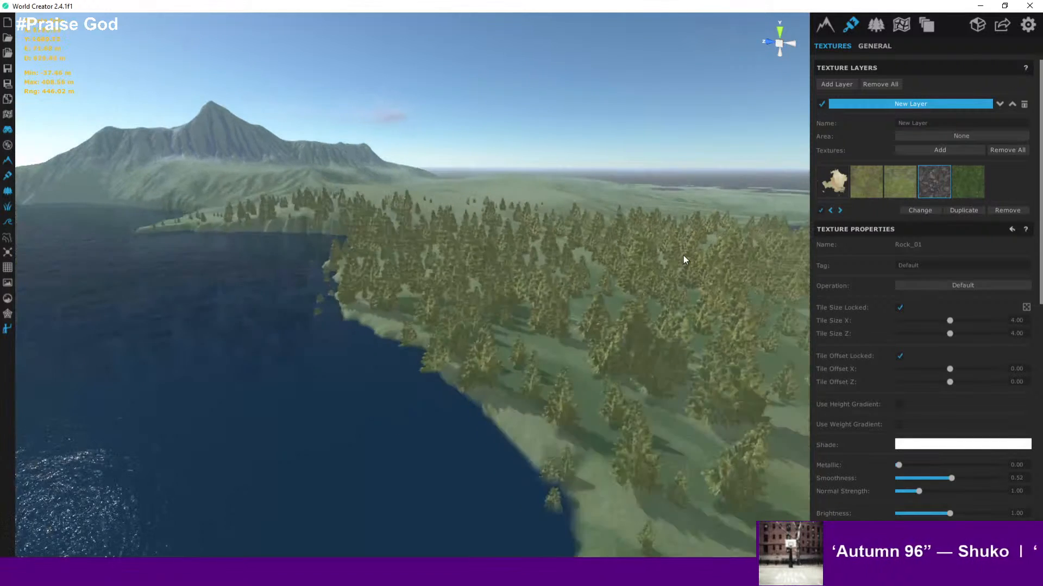
middle_click_drag(710, 259, 500, 348)
scroll(528, 322, "down", 5)
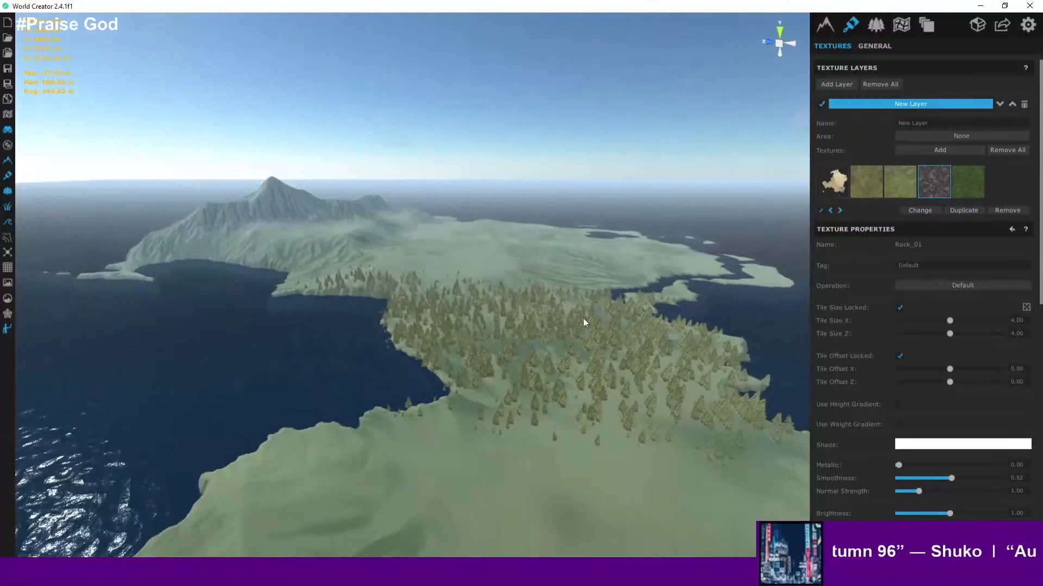
middle_click_drag(584, 318, 449, 302)
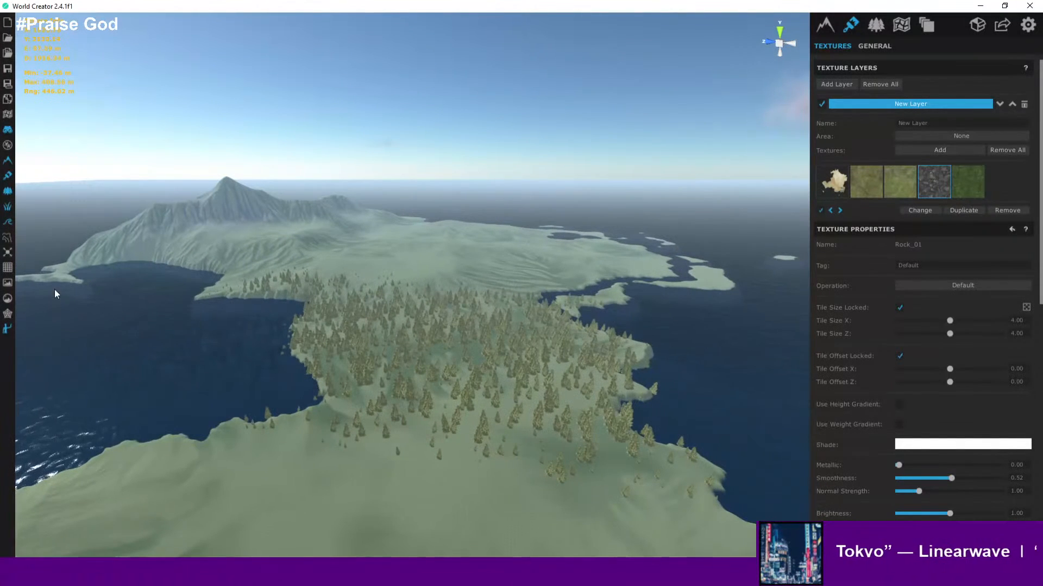
left_click(8, 115)
right_click_drag(421, 258, 359, 341)
key("w")
key("s")
key("w")
key("d")
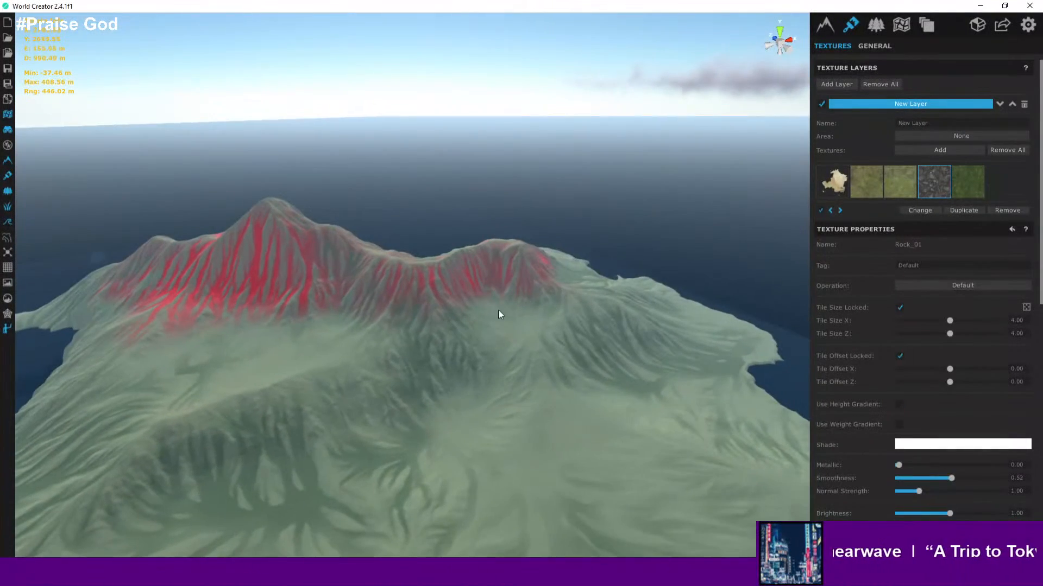
key("s")
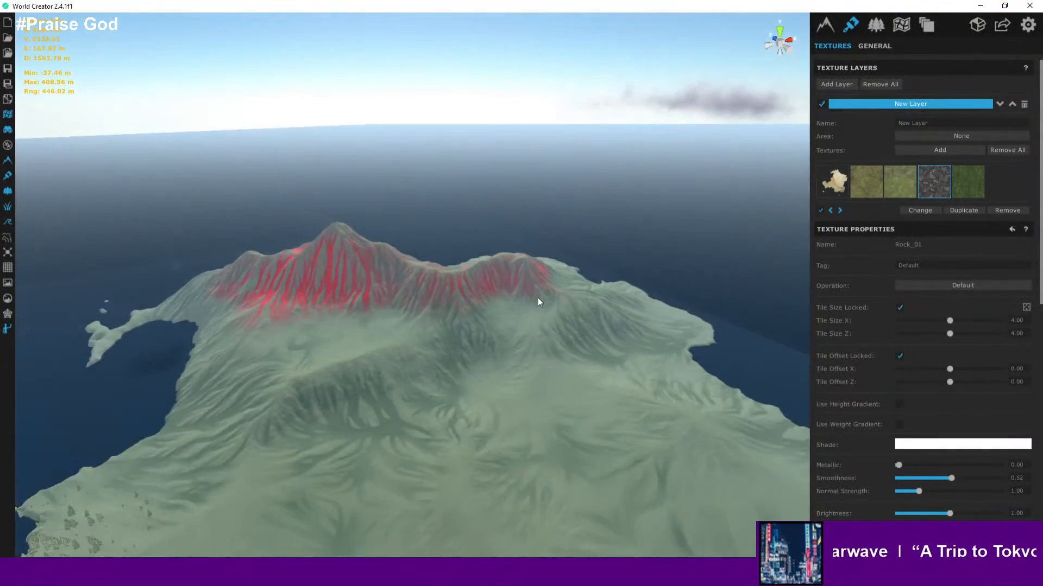
- Select the Grass_03 texture in the layer to view its heatmap coverage
left_click(966, 186)
scroll(959, 188, "down", 3)
key("a")
key("s")
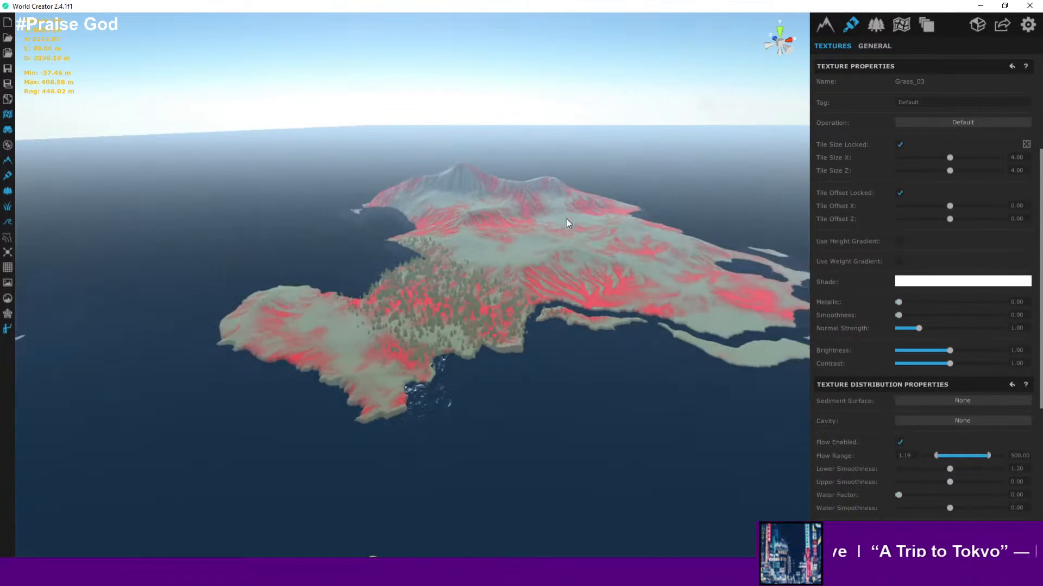
key("w")
scroll(922, 174, "up", 3)
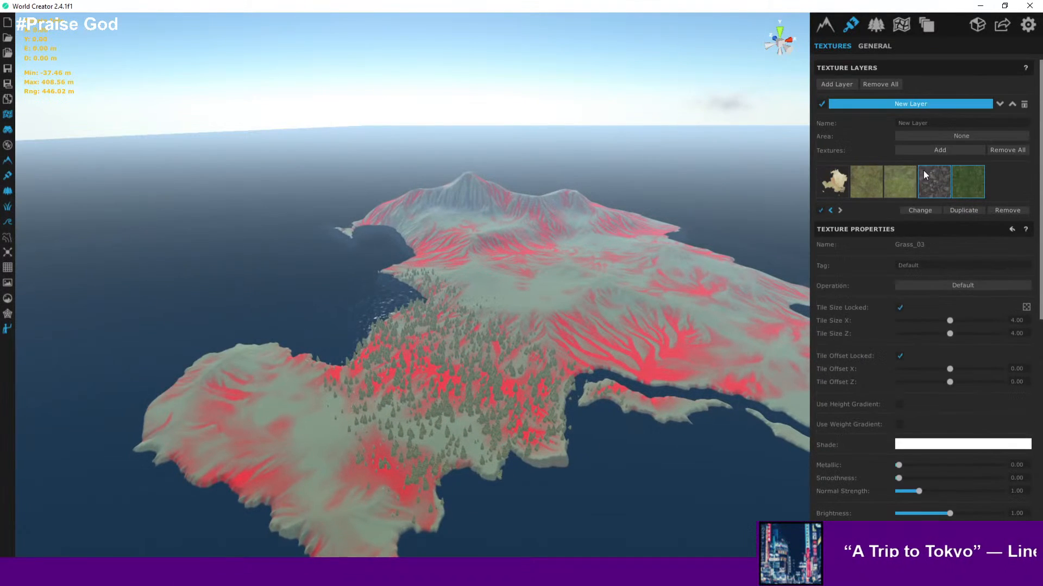
- Disable the Grass_041 texture and select Grass_020 to inspect its heatmap coverage
left_click(871, 184)
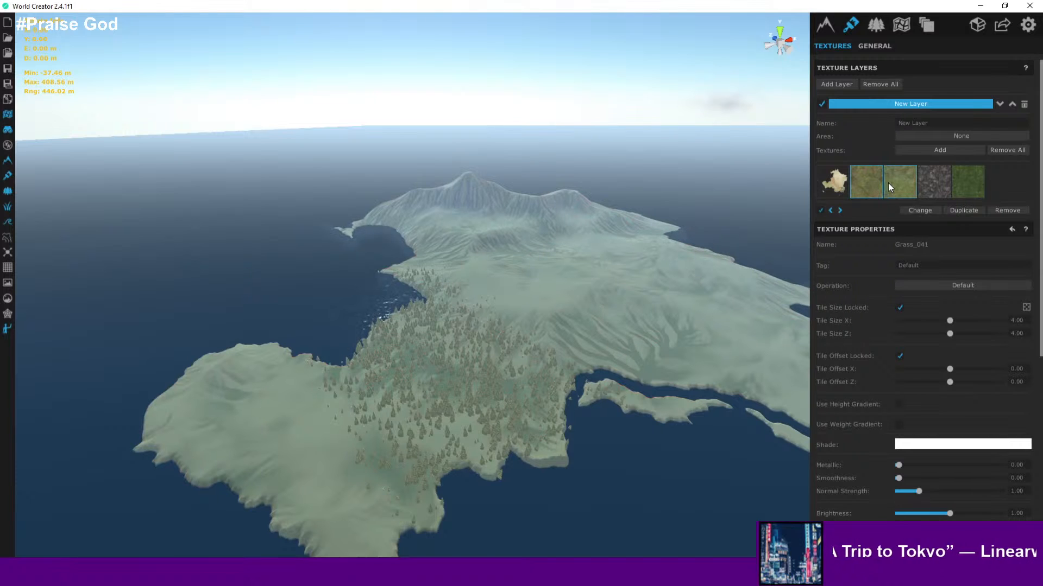
left_click(820, 211)
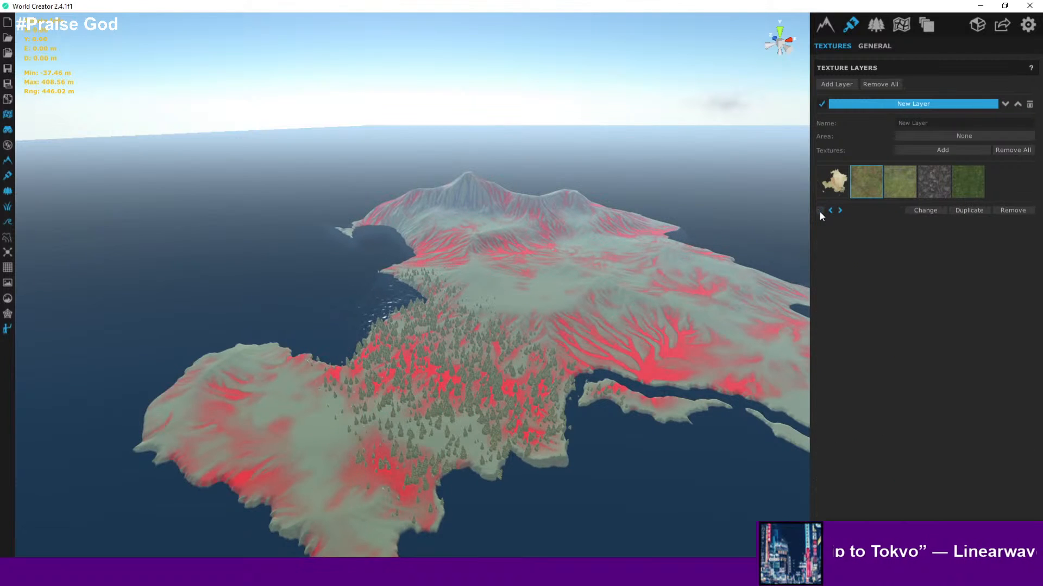
left_click(890, 191)
right_click_drag(684, 271, 644, 274)
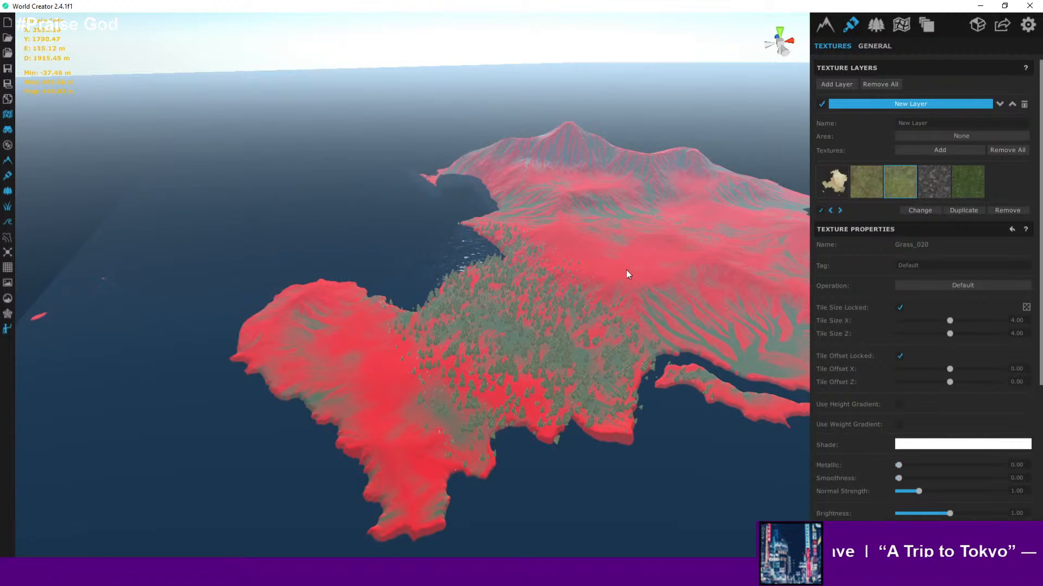
scroll(518, 299, "up", 5)
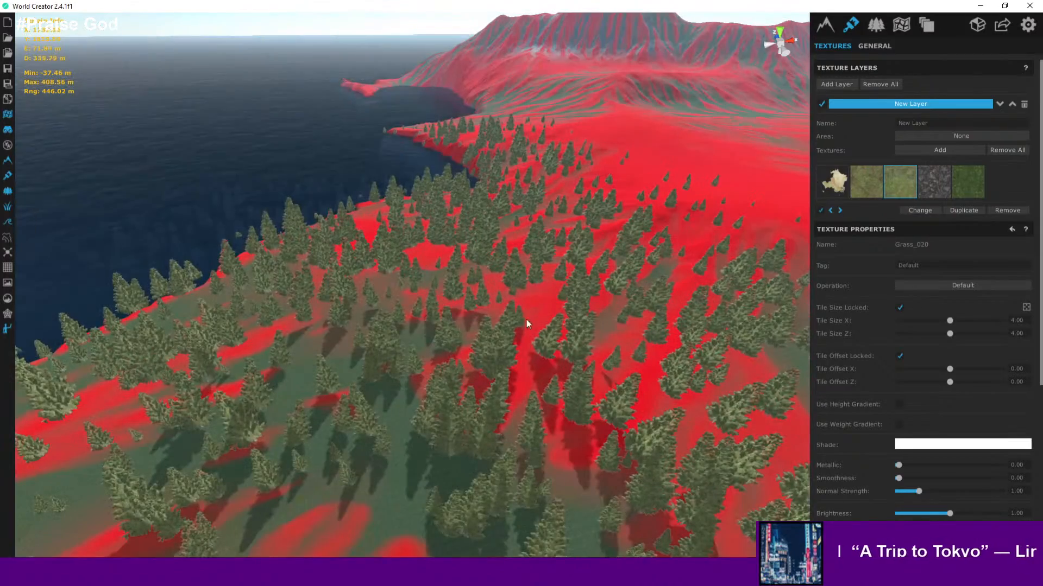
scroll(559, 273, "down", 4)
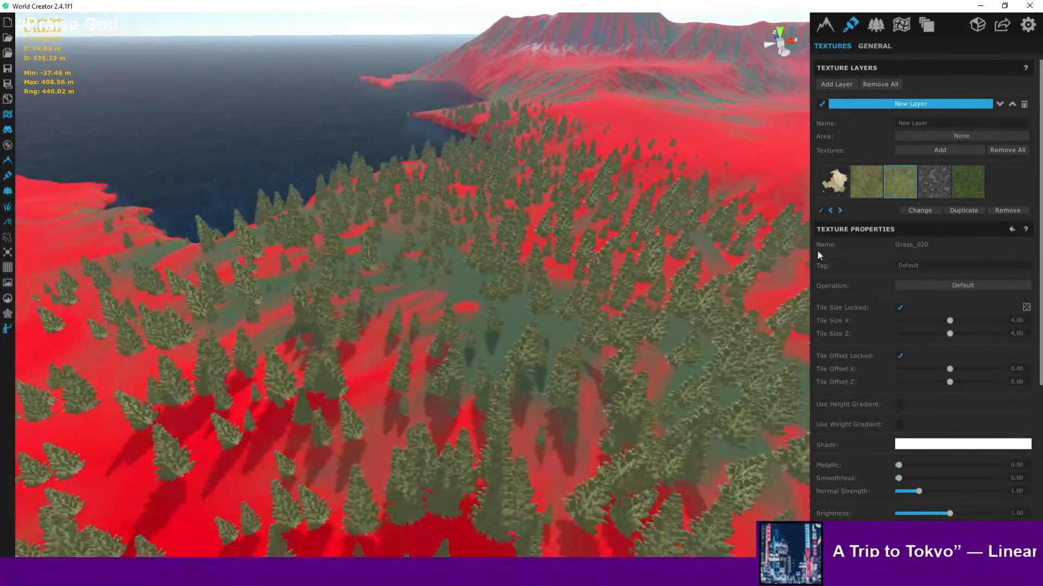
scroll(816, 251, "down", 1)
- Select the Grass_03 texture again to view its heatmap
left_click(967, 149)
scroll(483, 255, "down", 3)
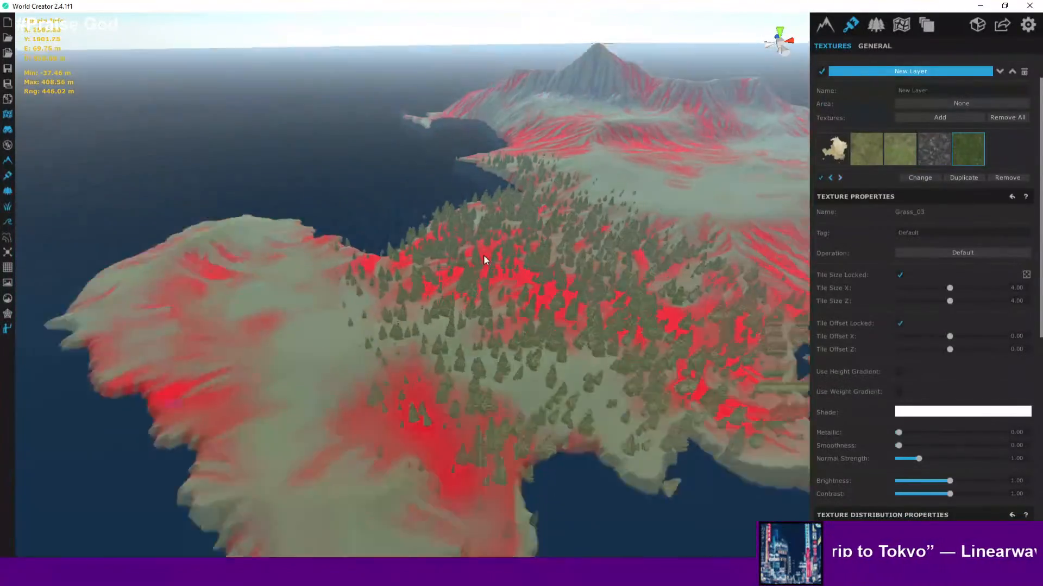
scroll(483, 260, "up", 2)
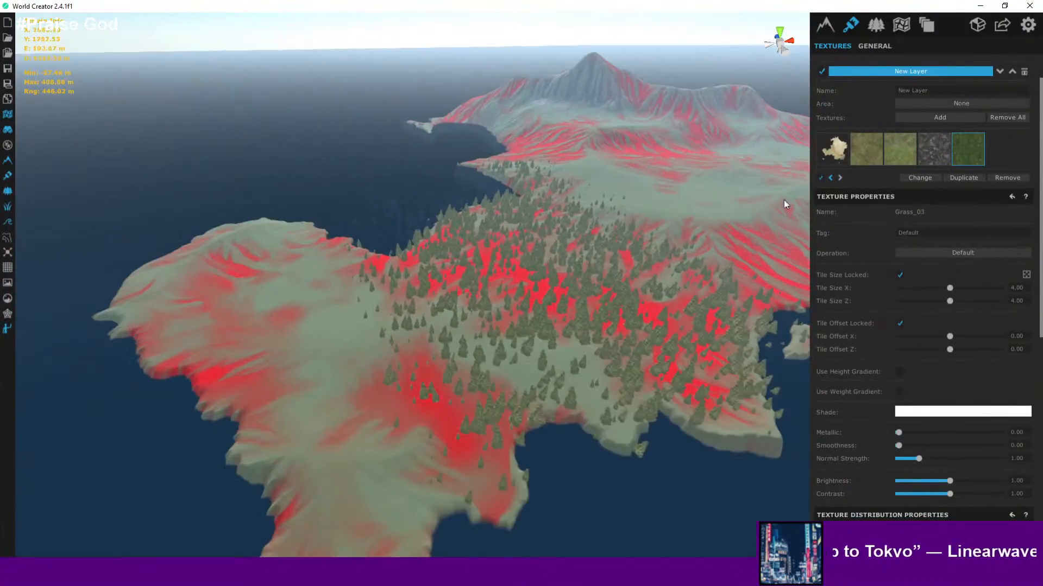
- Select the Rock_01 texture and turn off its Height Select distribution
left_click(934, 153)
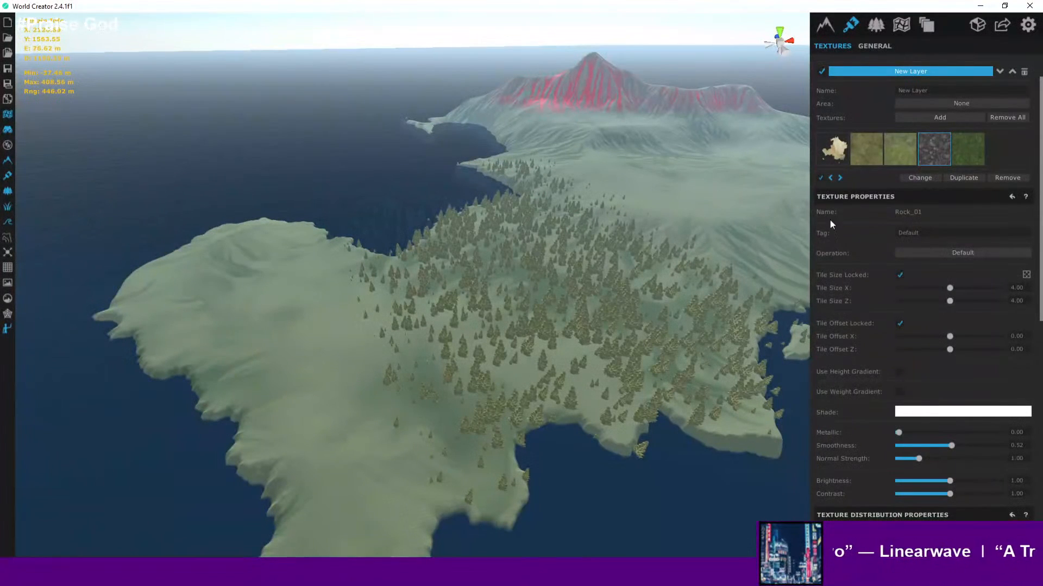
scroll(899, 297, "down", 1)
scroll(898, 296, "down", 5)
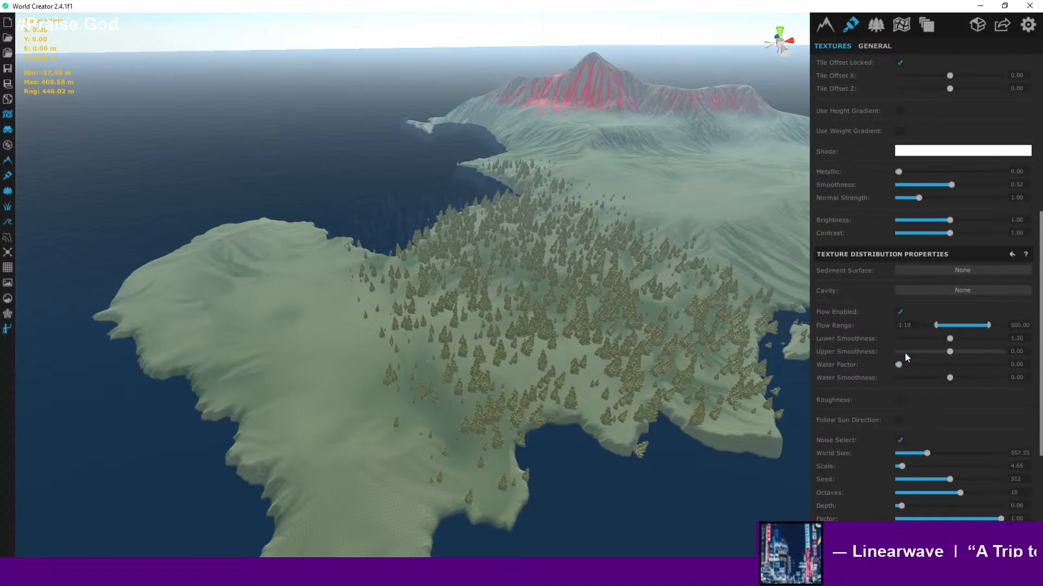
scroll(897, 385, "down", 1)
scroll(897, 394, "down", 3)
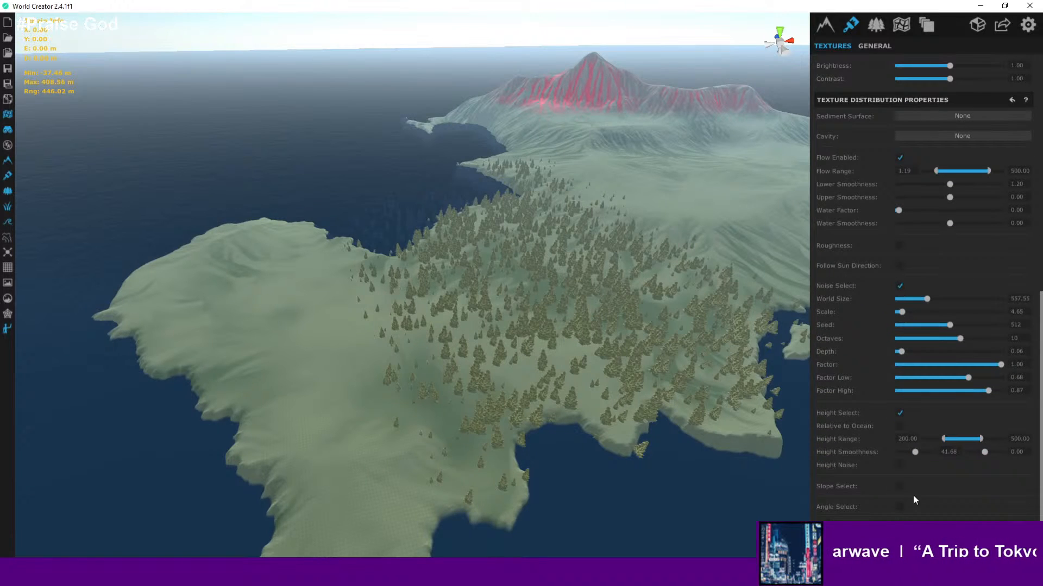
left_click(899, 412)
- Orbit the view to inspect the rock texture's new coverage across the island
scroll(633, 269, "down", 5)
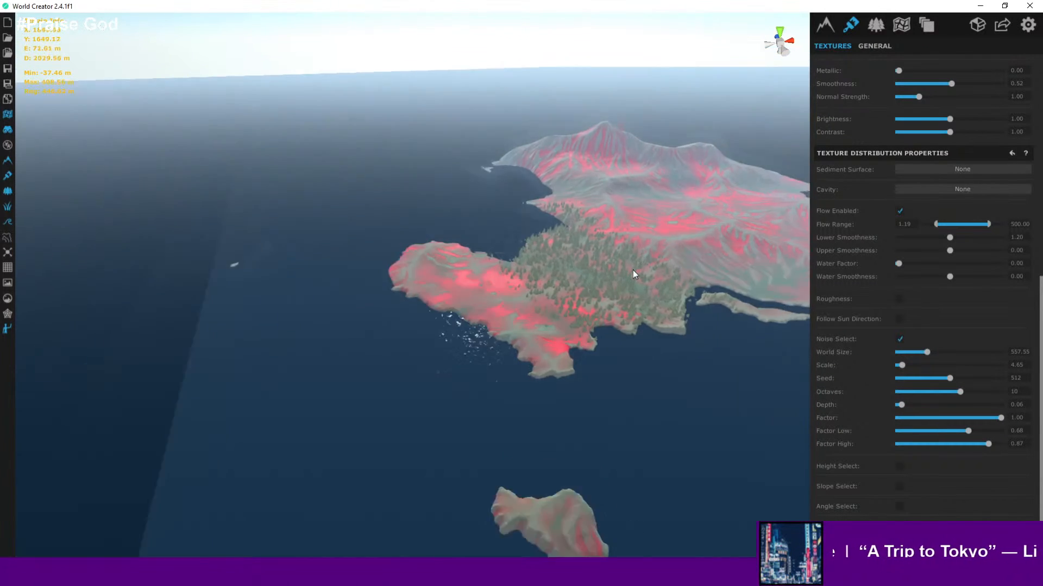
scroll(633, 270, "up", 5)
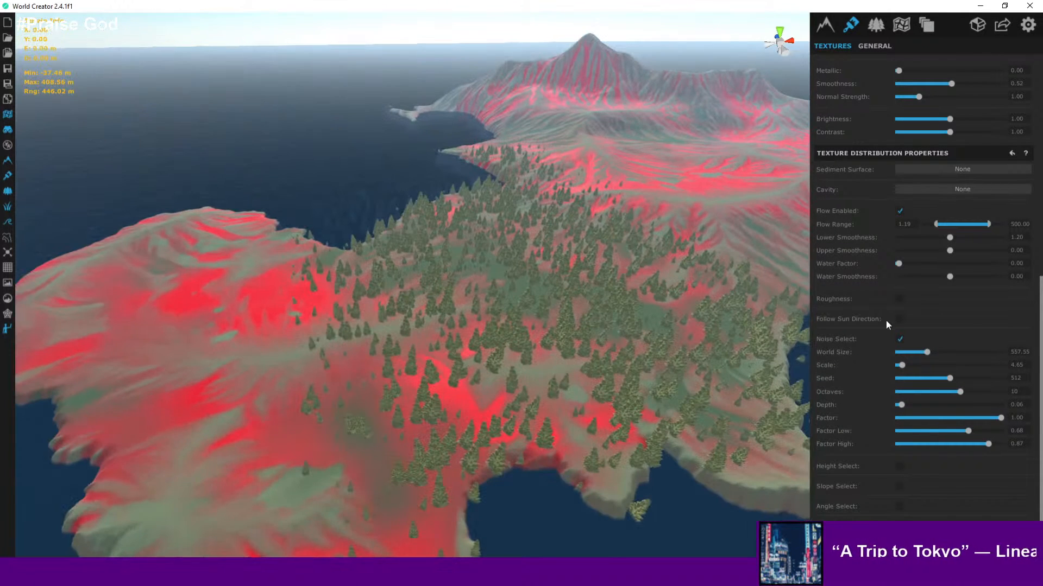
scroll(402, 298, "up", 3)
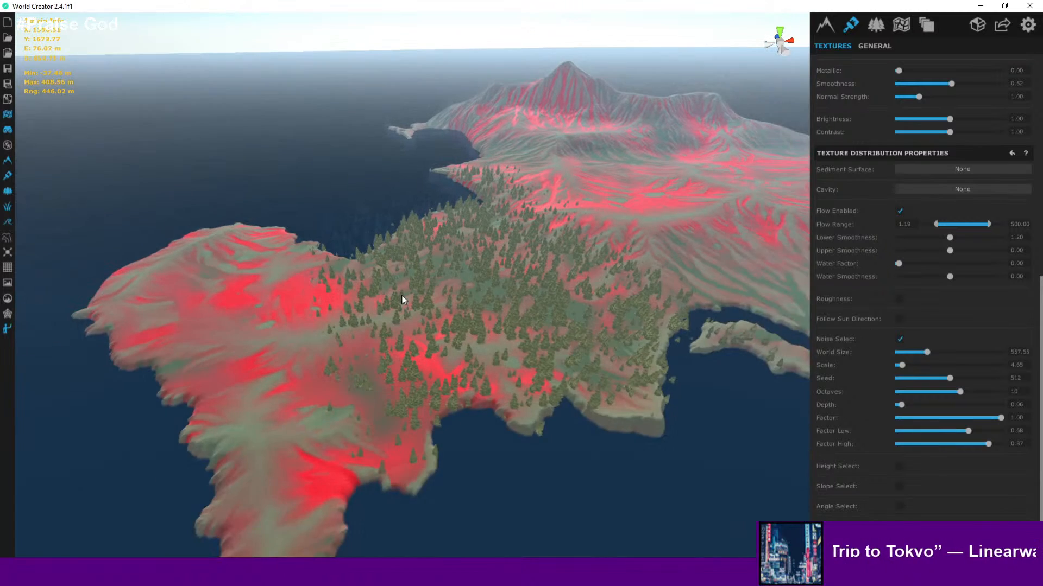
scroll(499, 302, "down", 3)
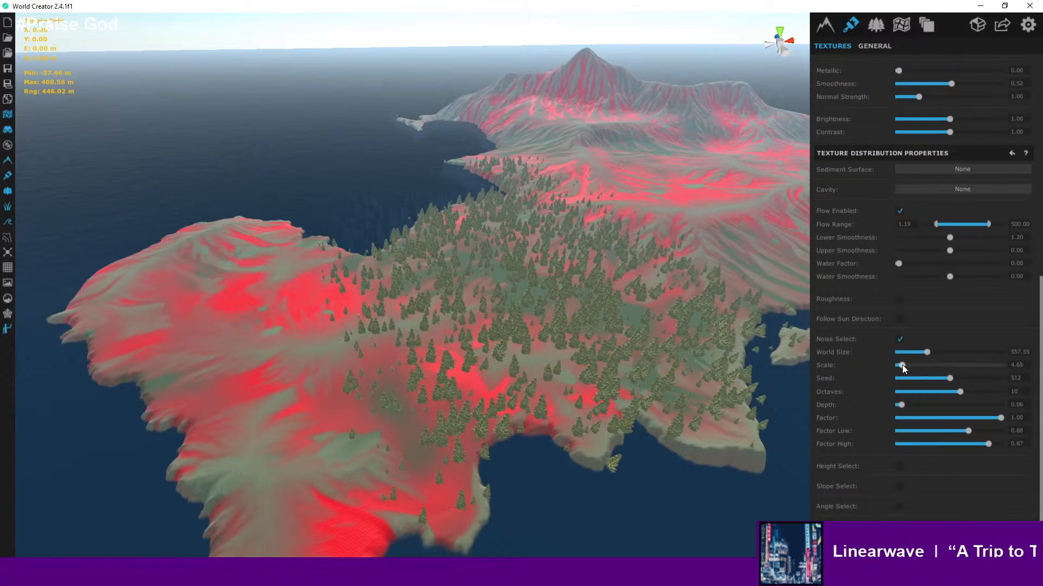
- Set the Rock_01 noise Scale to about 61 and lower Octaves to 9
left_click_drag(901, 365, 937, 365)
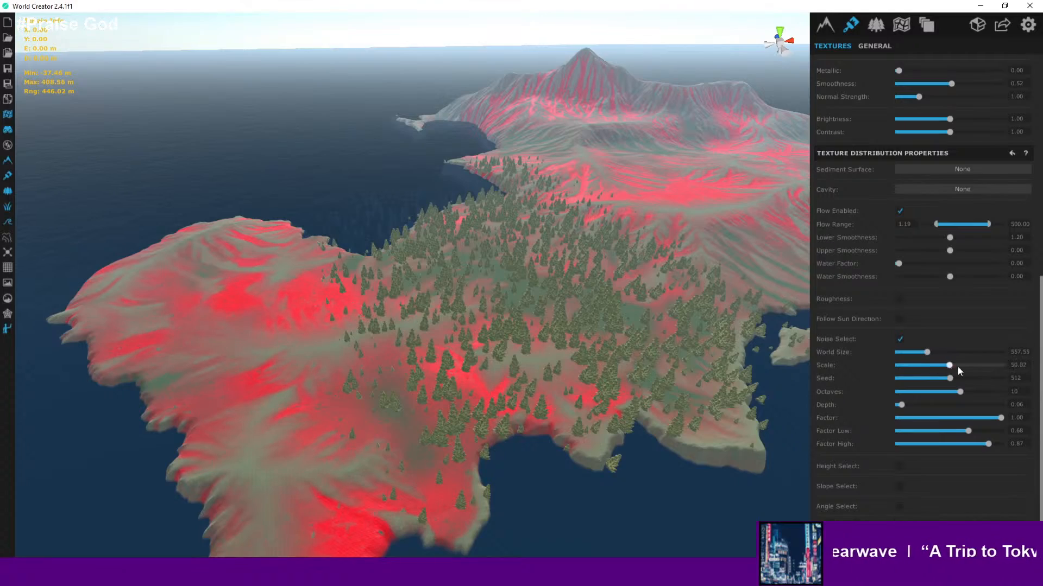
scroll(383, 430, "up", 8)
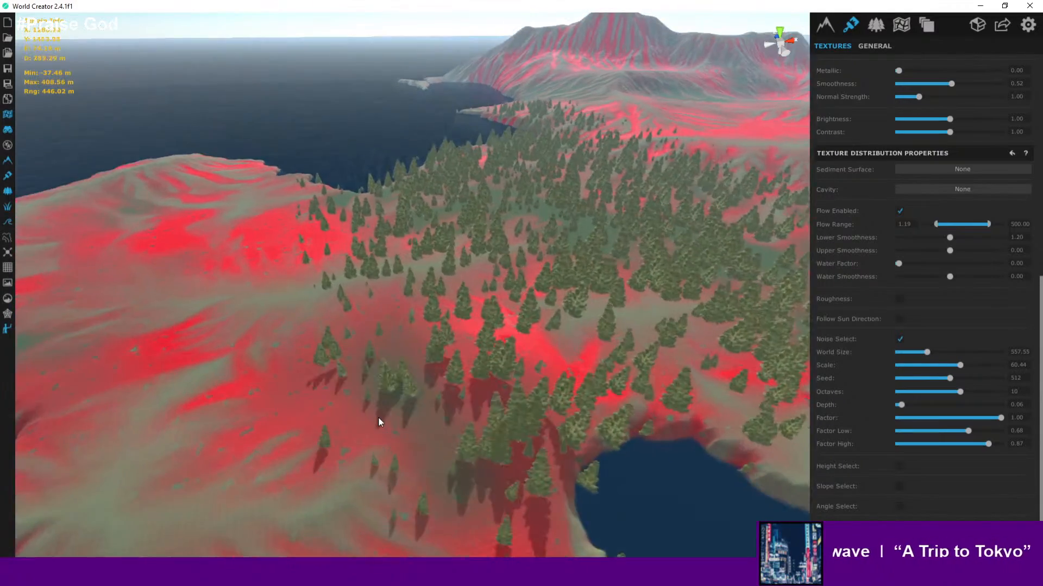
scroll(378, 414, "up", 4)
middle_click_drag(405, 411, 525, 345)
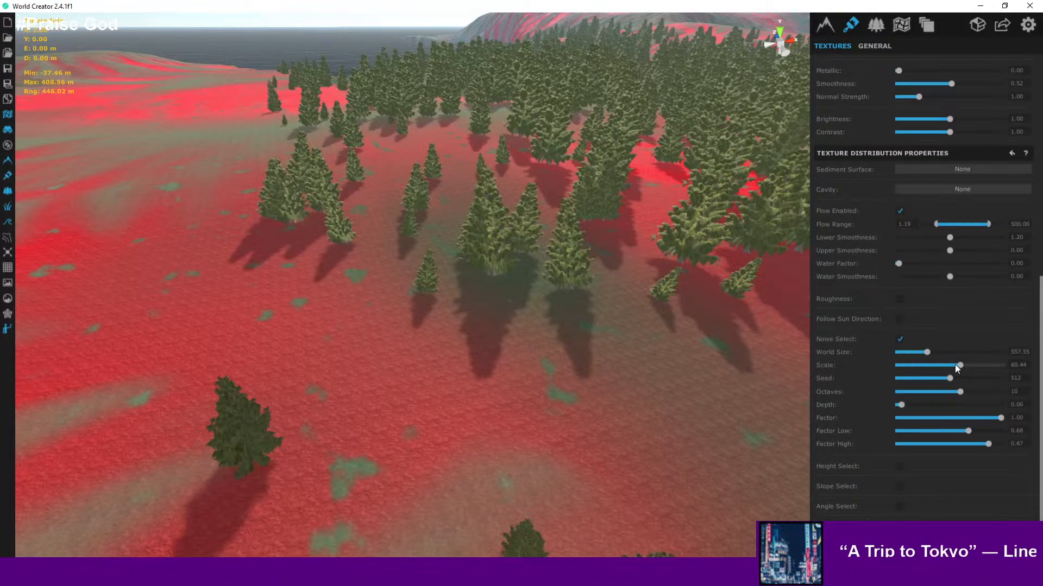
mouse_move(961, 364)
left_mouse_down()
mouse_move(978, 364)
mouse_move(961, 364)
left_mouse_up()
scroll(732, 376, "down", 6)
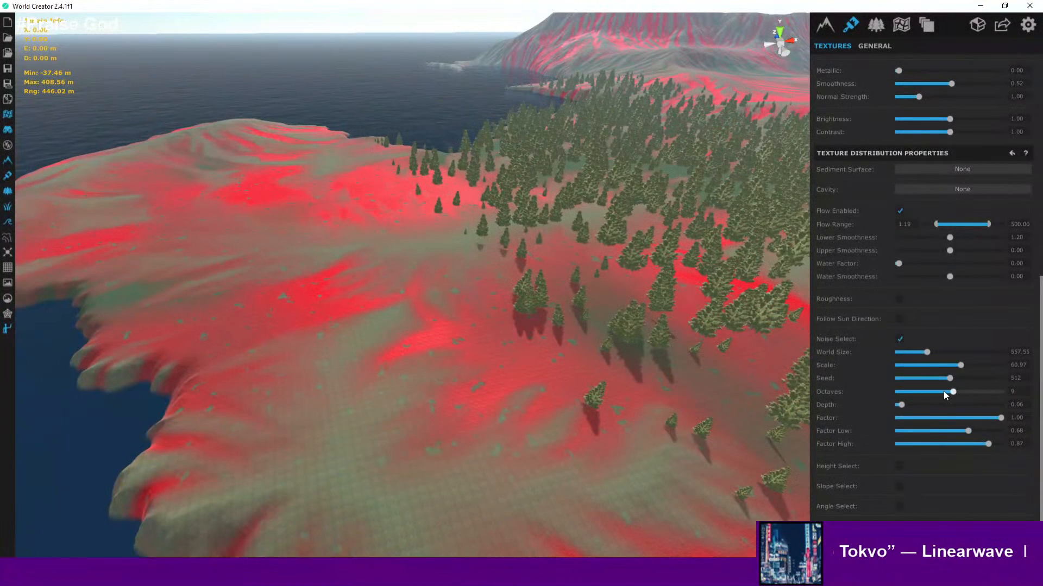
- Lower the Rock_01 noise Factor Low to about 0.05
left_click_drag(961, 391, 903, 391)
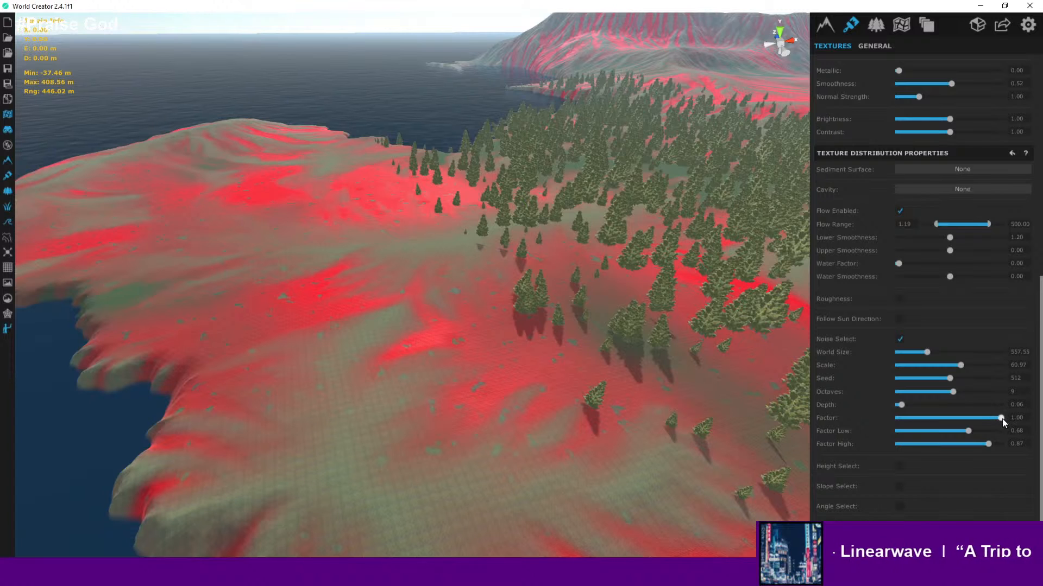
left_click_drag(1001, 418, 1040, 420)
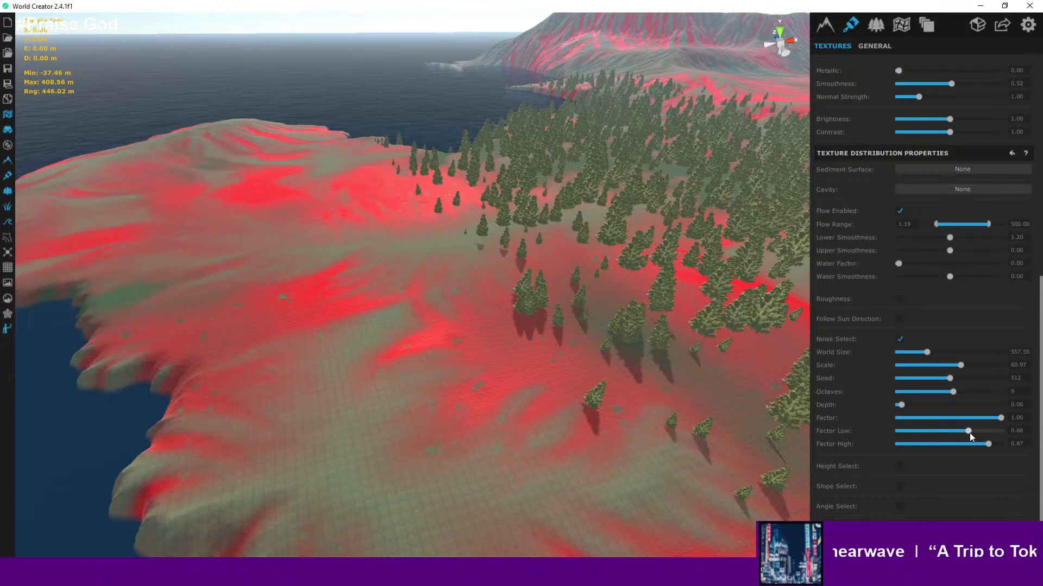
left_click_drag(970, 432, 904, 436)
scroll(597, 359, "down", 5)
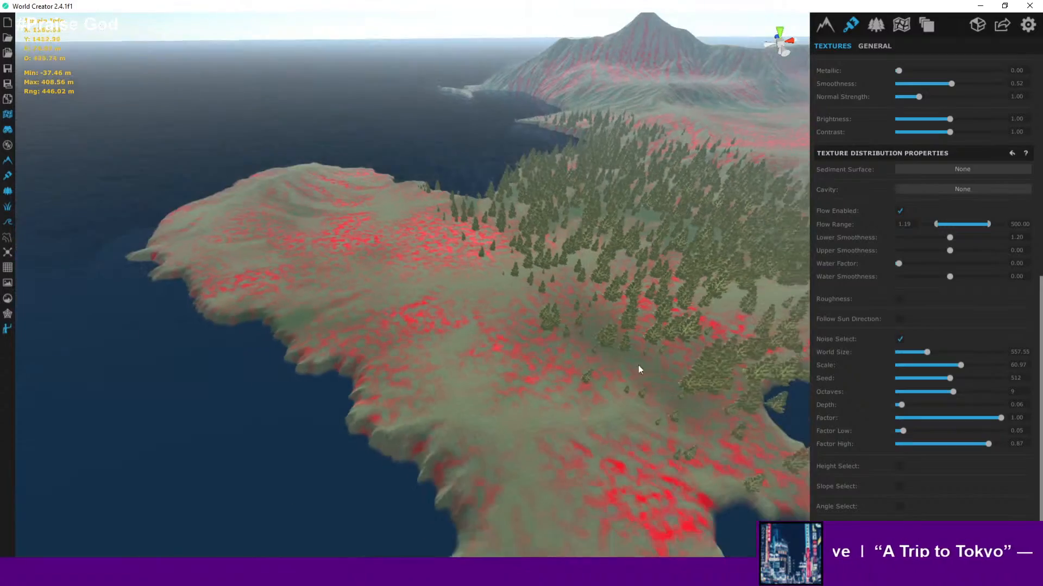
- Orbit and zoom around the island to inspect the rock heatmap coverage
middle_click_drag(657, 369, 403, 571)
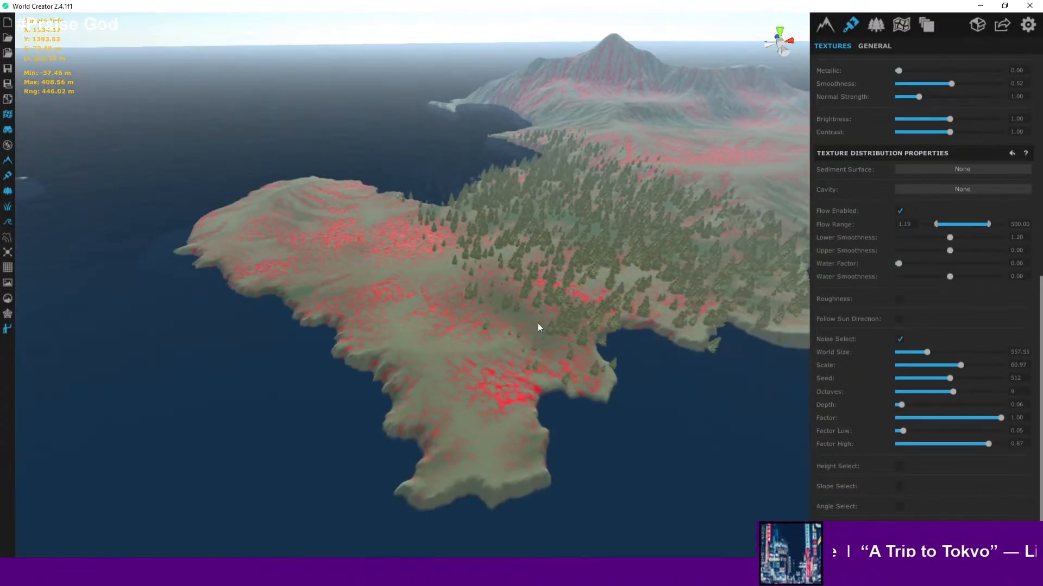
middle_click_drag(678, 229, 550, 367)
scroll(594, 344, "up", 6)
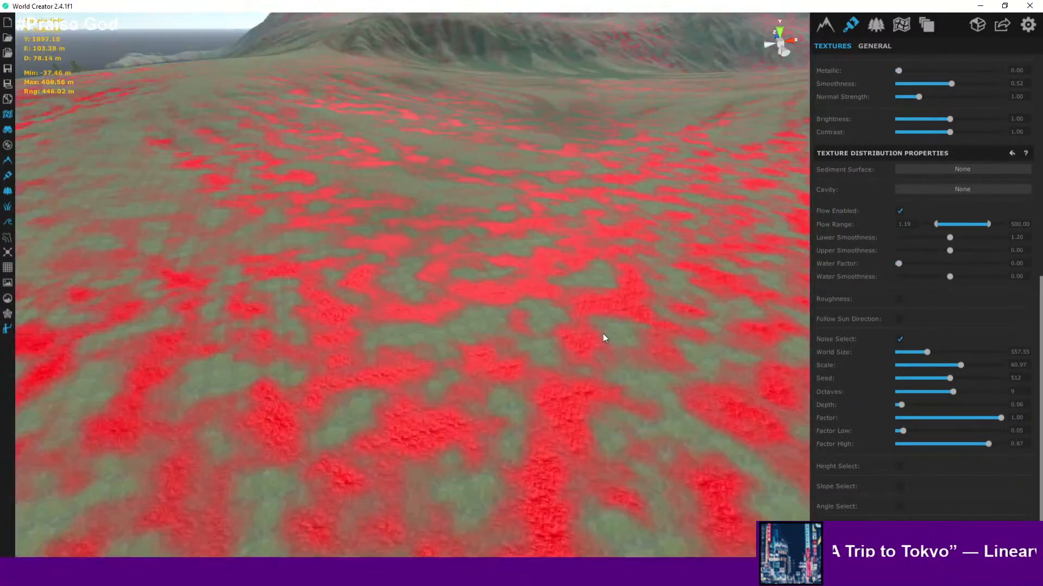
scroll(476, 365, "down", 5)
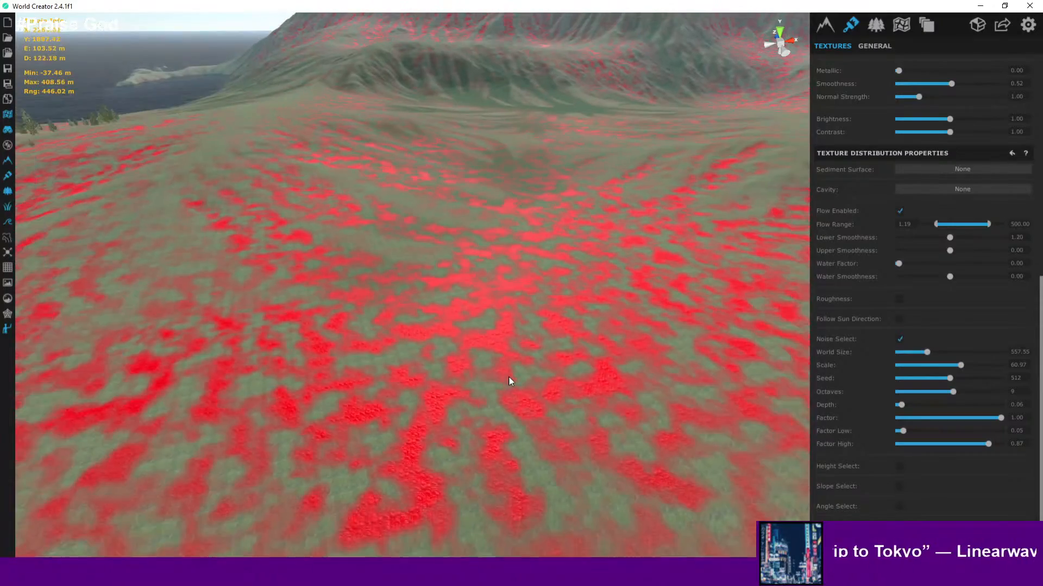
scroll(661, 231, "down", 6)
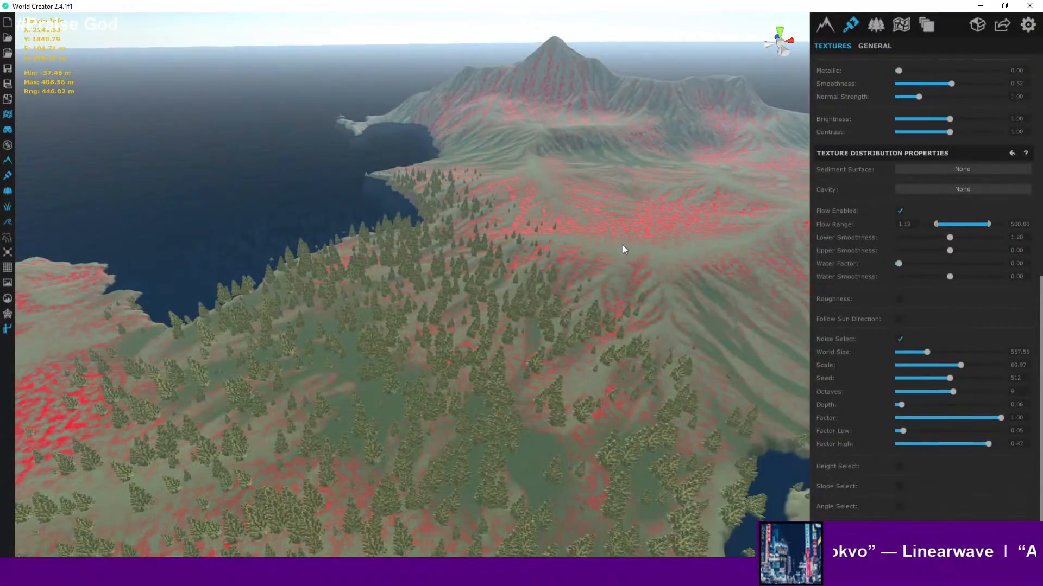
scroll(623, 247, "down", 5)
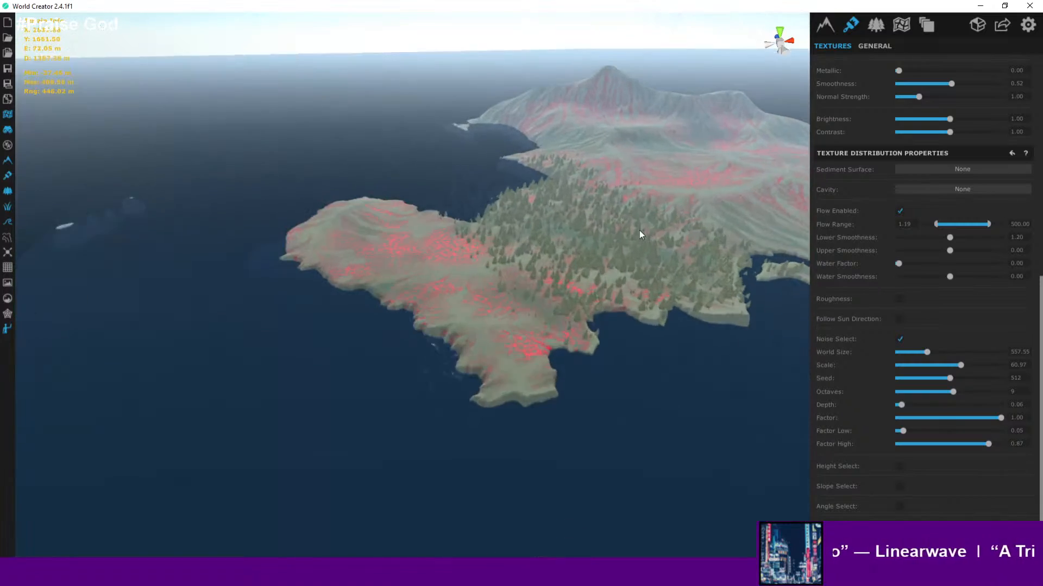
scroll(639, 235, "up", 4)
scroll(563, 231, "up", 5)
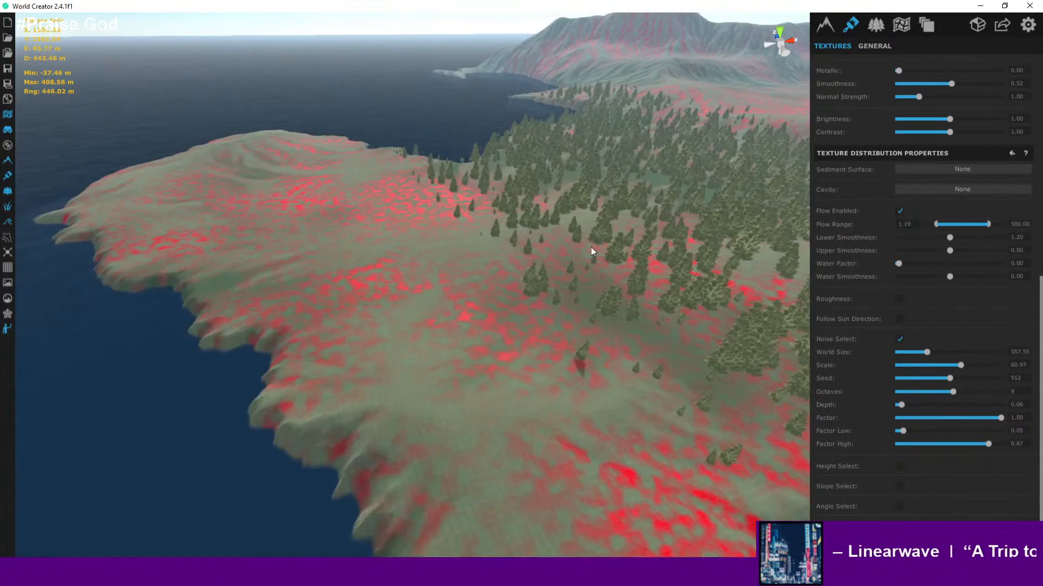
scroll(477, 314, "up", 3)
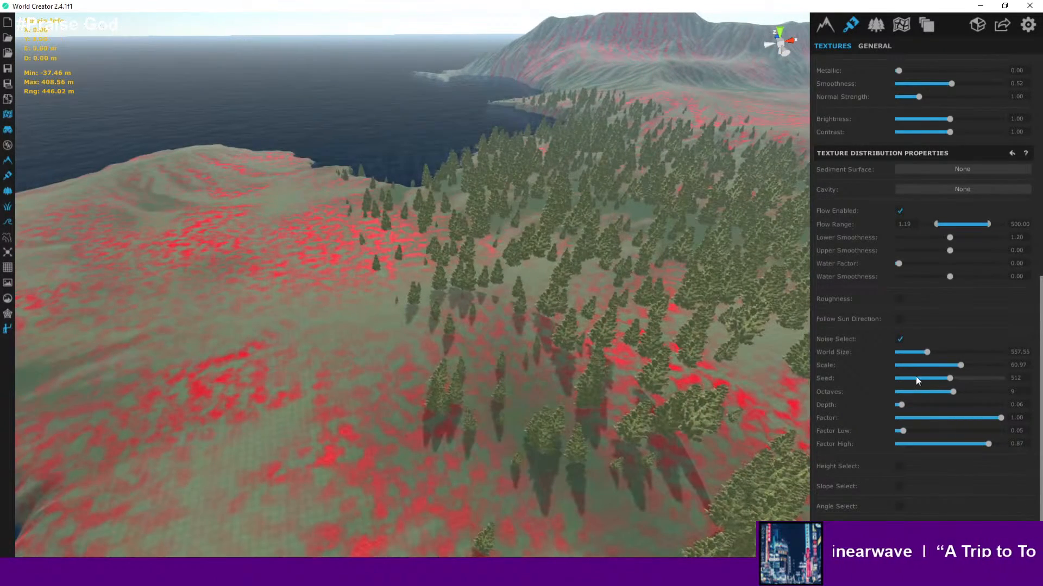
- Raise the Rock_01 noise Scale to 100
left_click_drag(959, 362, 1012, 369)
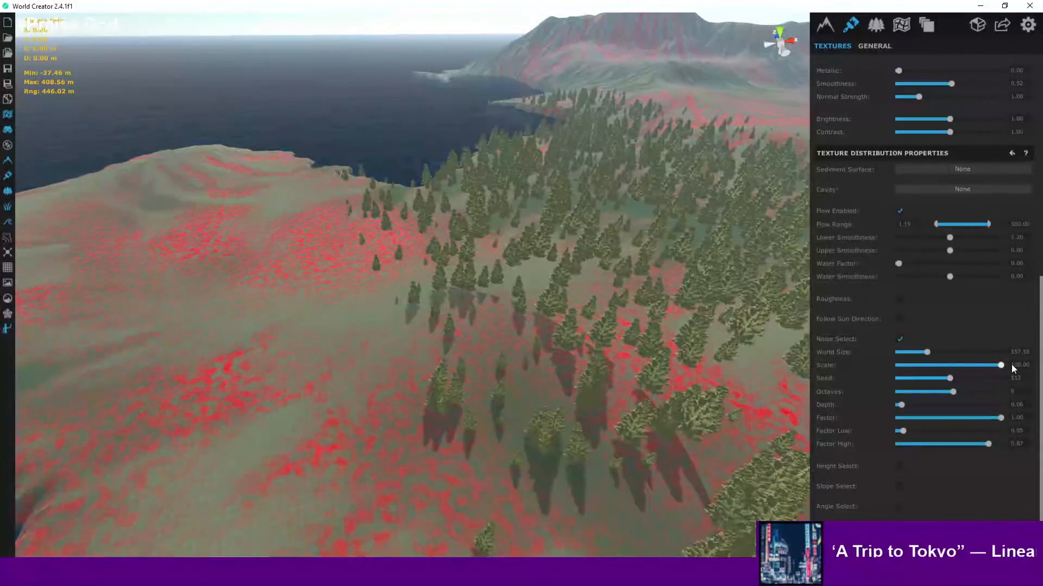
scroll(614, 263, "down", 6)
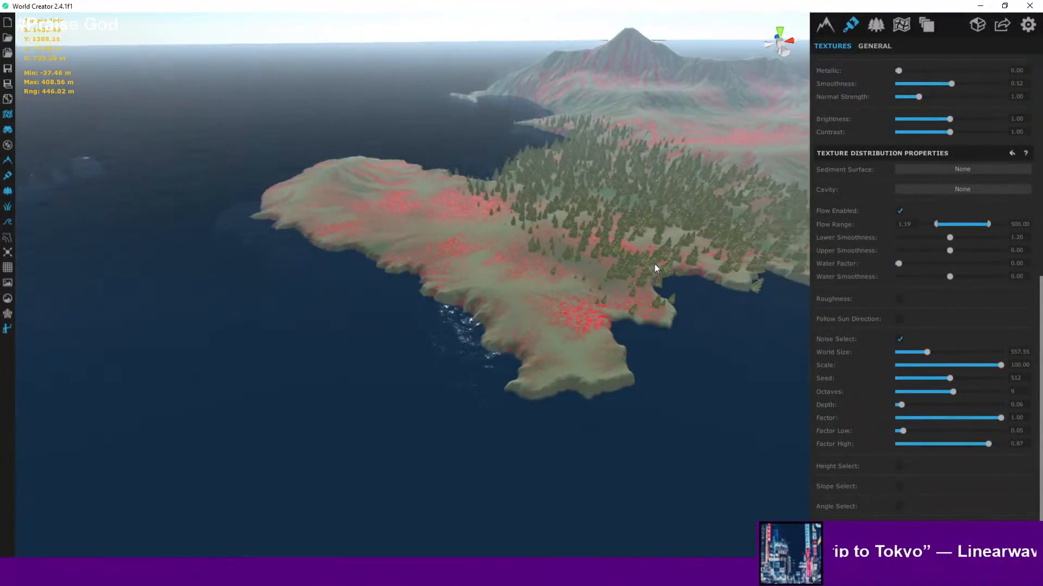
left_click_drag(654, 264, 566, 283)
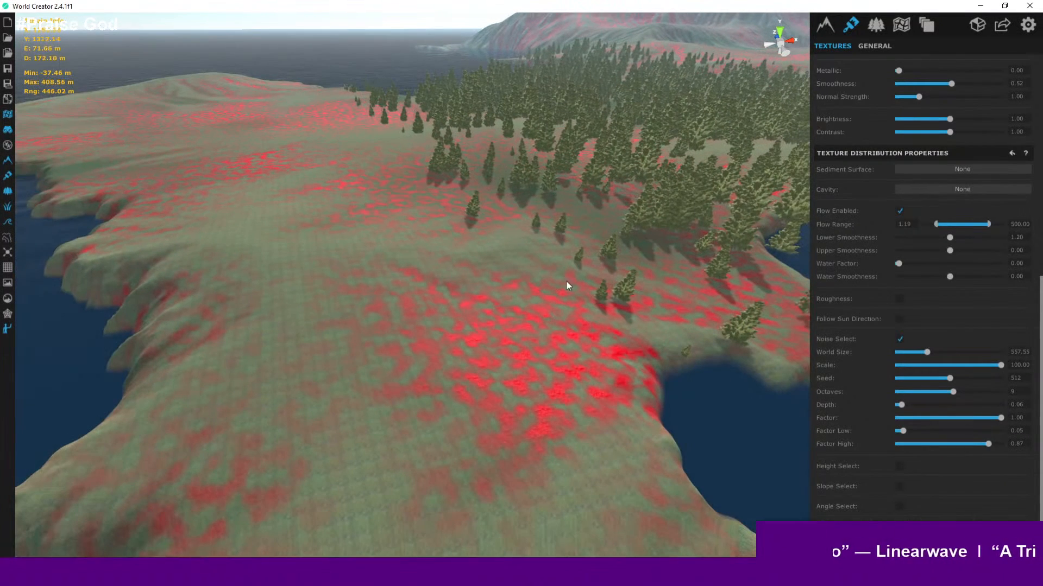
- Save the project and hide the texture heatmap overlay
left_click(7, 69)
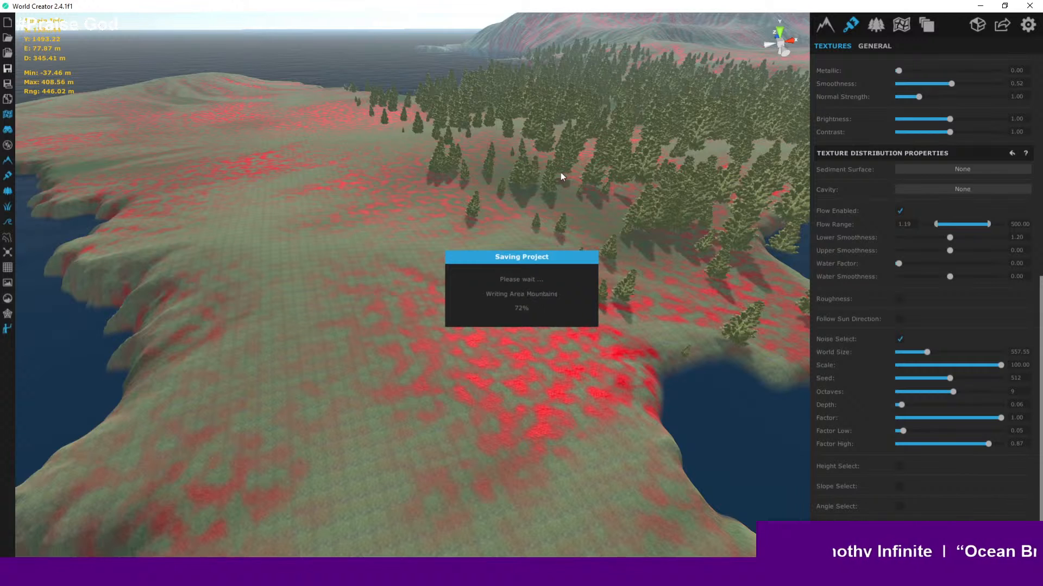
left_click(7, 115)
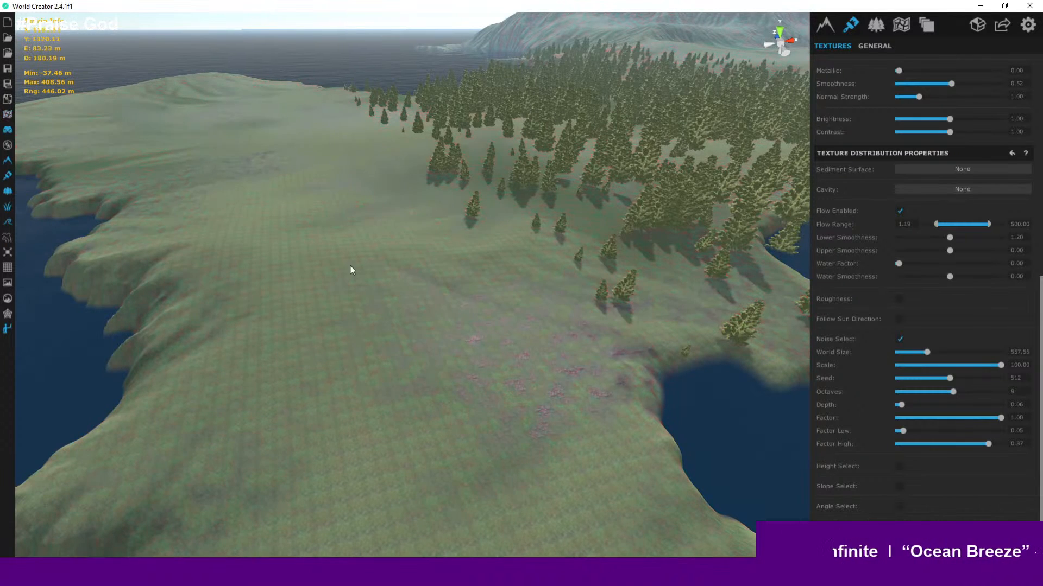
- Place the walking character on the meadow to view the textures at ground level
scroll(456, 325, "up", 3)
scroll(456, 324, "up", 3)
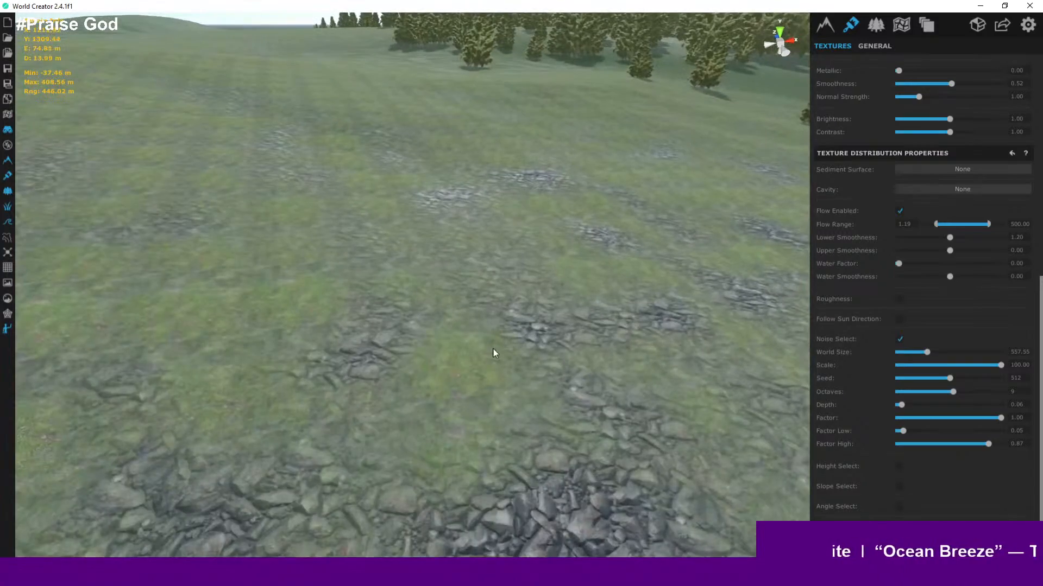
left_click(492, 351)
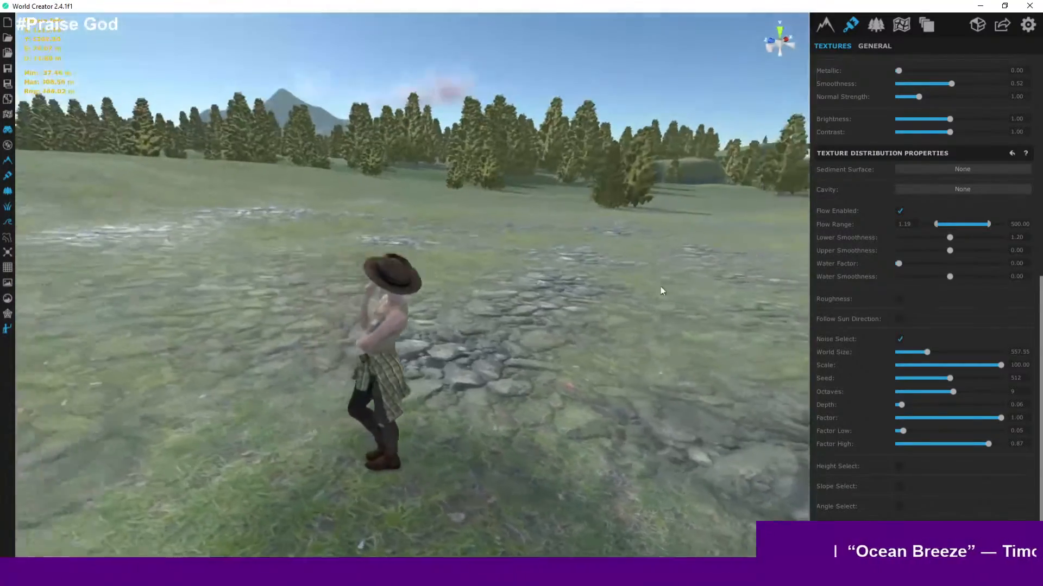
- Walk the character around the meadow to examine the rock patches up close
right_click_drag(660, 287, 612, 293)
scroll(709, 279, "up", 3)
key("d")
key("w")
key("s")
key("s")
key("w")
key("s")
key("w")
key("s")
scroll(612, 294, "down", 5)
- Orbit and zoom over the meadow to examine the rock patch pattern
middle_click_drag(612, 295, 566, 281)
scroll(565, 277, "up", 5)
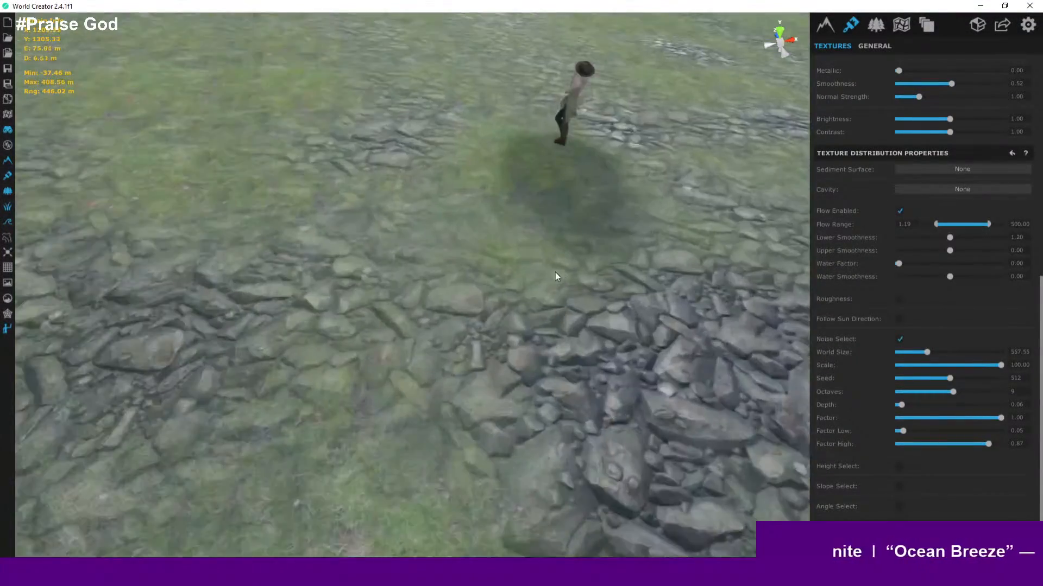
right_click_drag(555, 277, 478, 359)
scroll(478, 359, "down", 2)
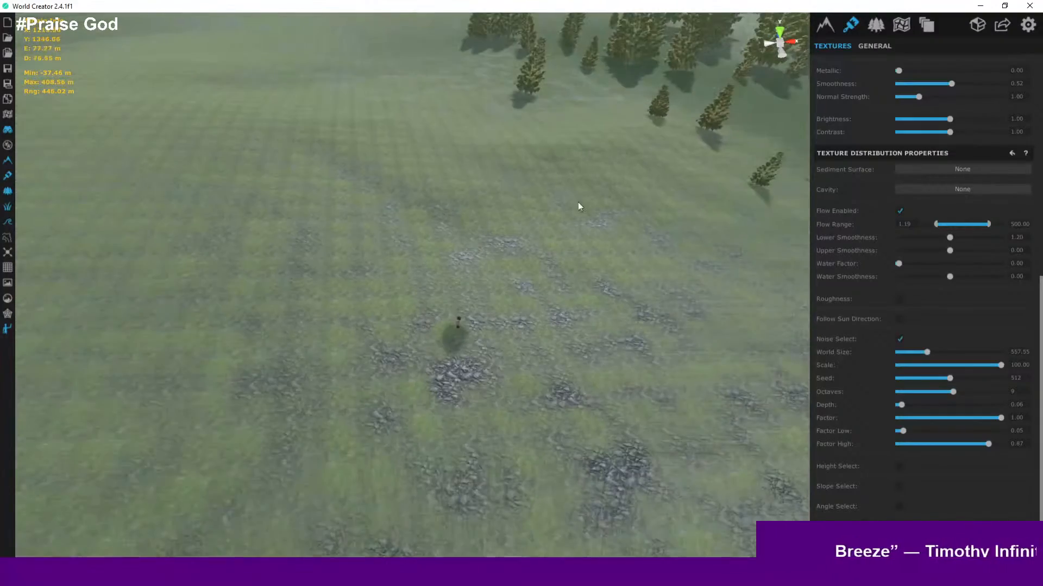
scroll(423, 228, "down", 2)
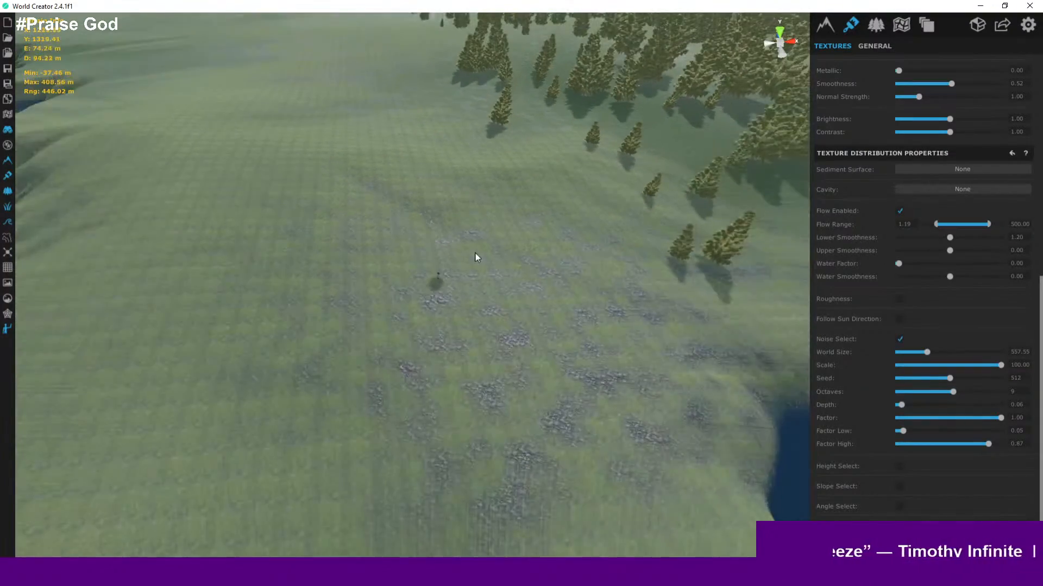
scroll(518, 299, "up", 5)
scroll(425, 200, "down", 5)
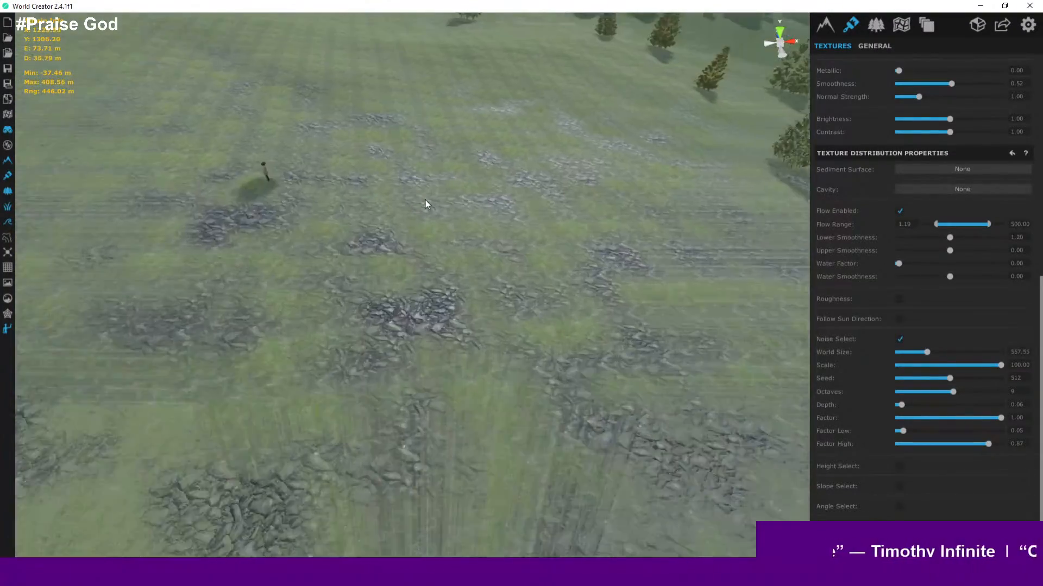
right_click_drag(396, 180, 189, 236)
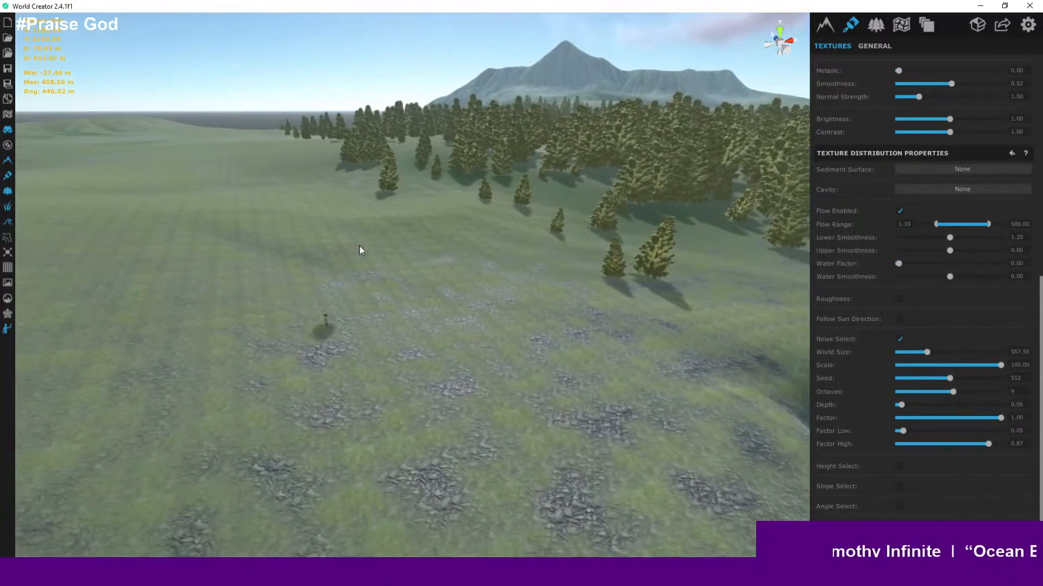
scroll(306, 262, "up", 3)
scroll(431, 353, "up", 3)
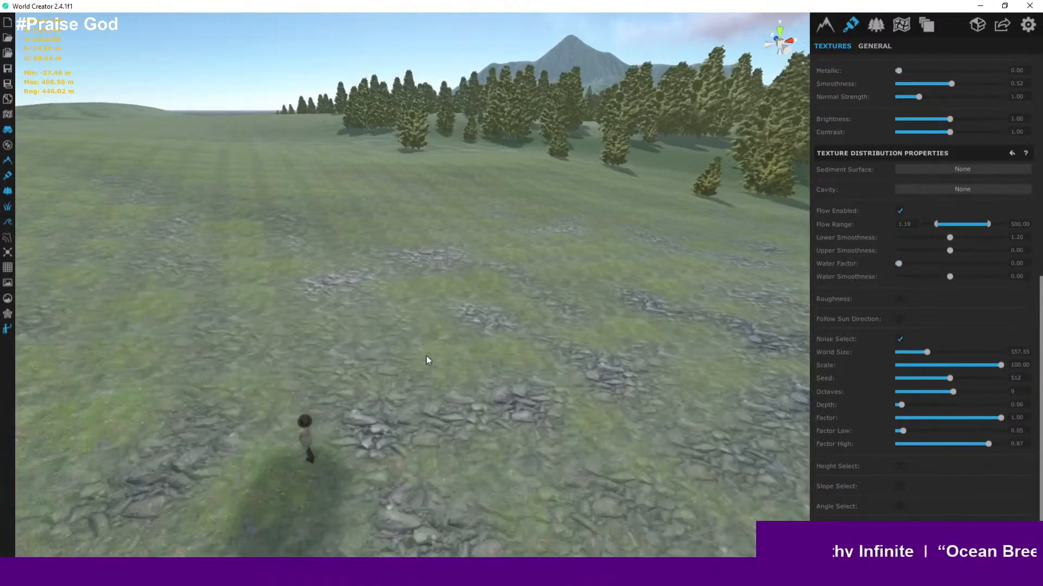
right_click_drag(427, 361, 723, 332)
scroll(652, 355, "up", 3)
scroll(704, 331, "up", 2)
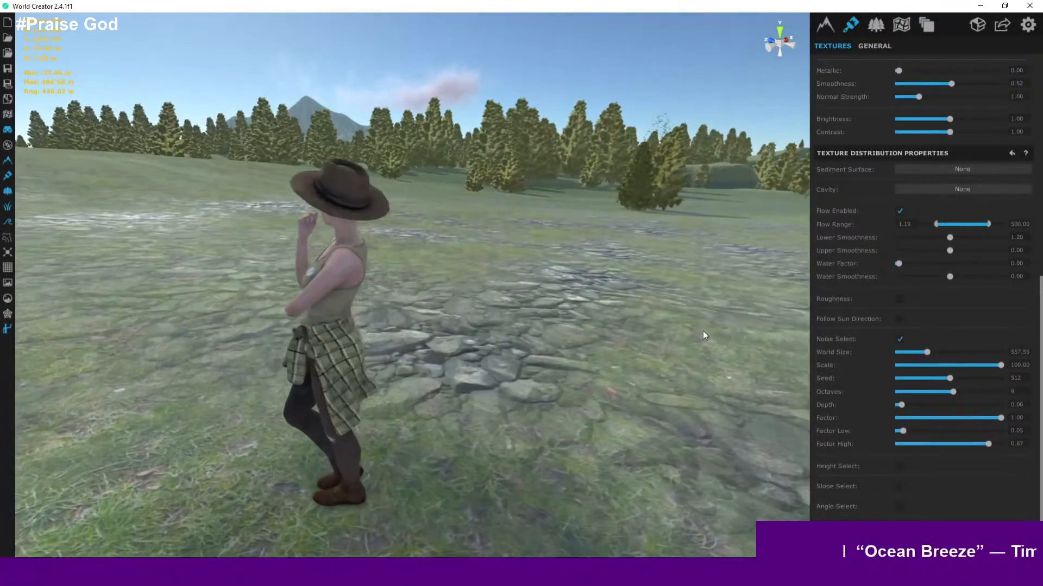
scroll(796, 358, "up", 2)
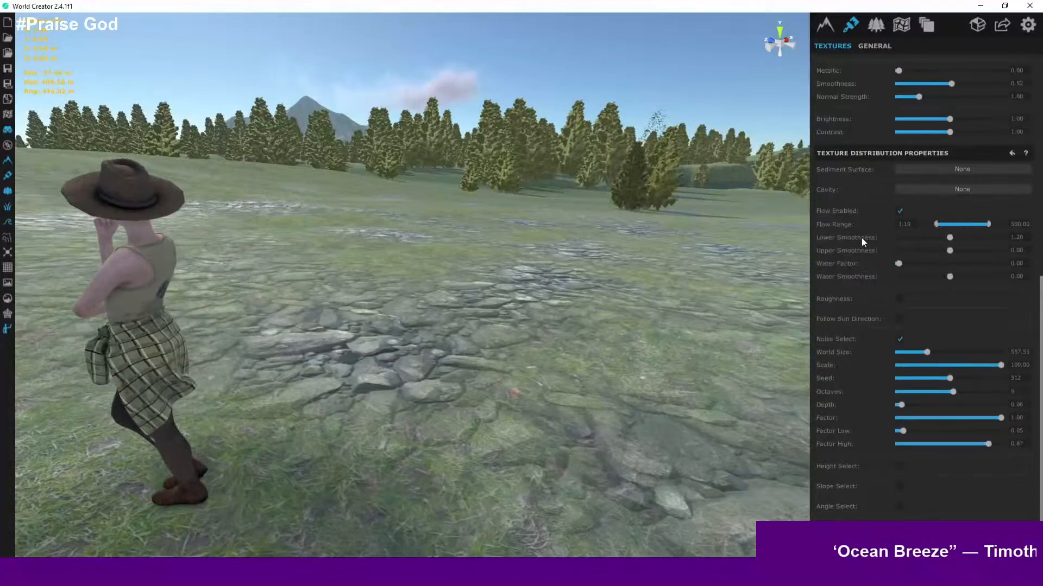
- Inspect the rock distribution across the grassy slope from several angles
left_click_drag(1000, 365, 1039, 367)
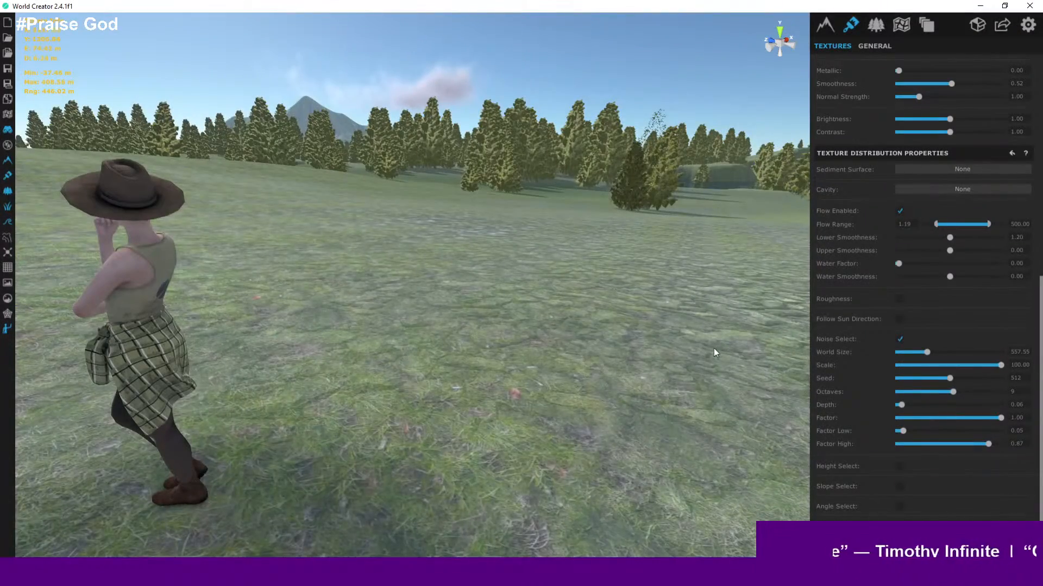
scroll(711, 348, "down", 5)
scroll(662, 329, "down", 3)
middle_click_drag(677, 319, 641, 354)
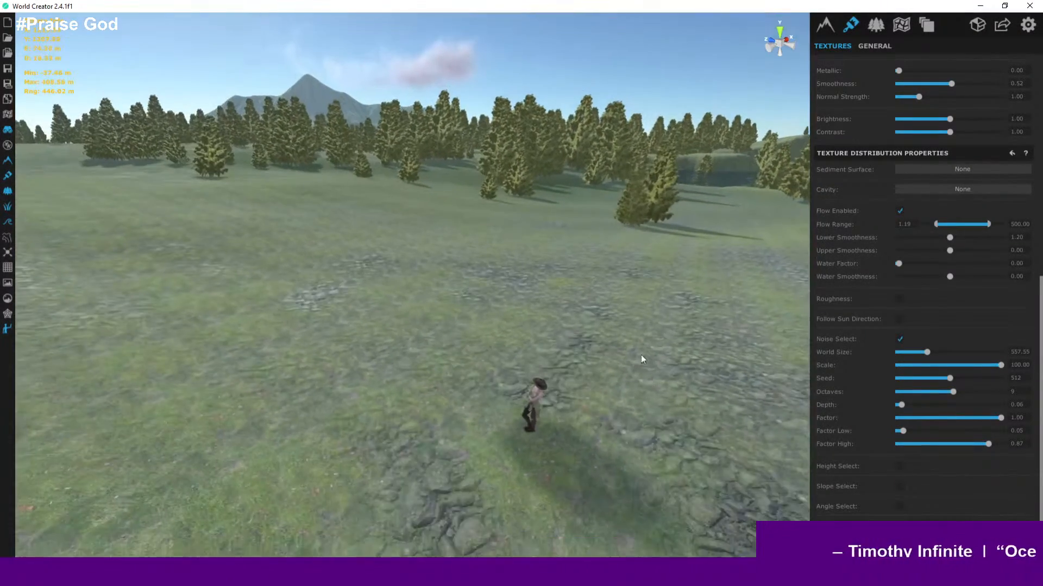
scroll(659, 358, "down", 4)
scroll(661, 357, "down", 3)
right_click_drag(660, 358, 746, 384)
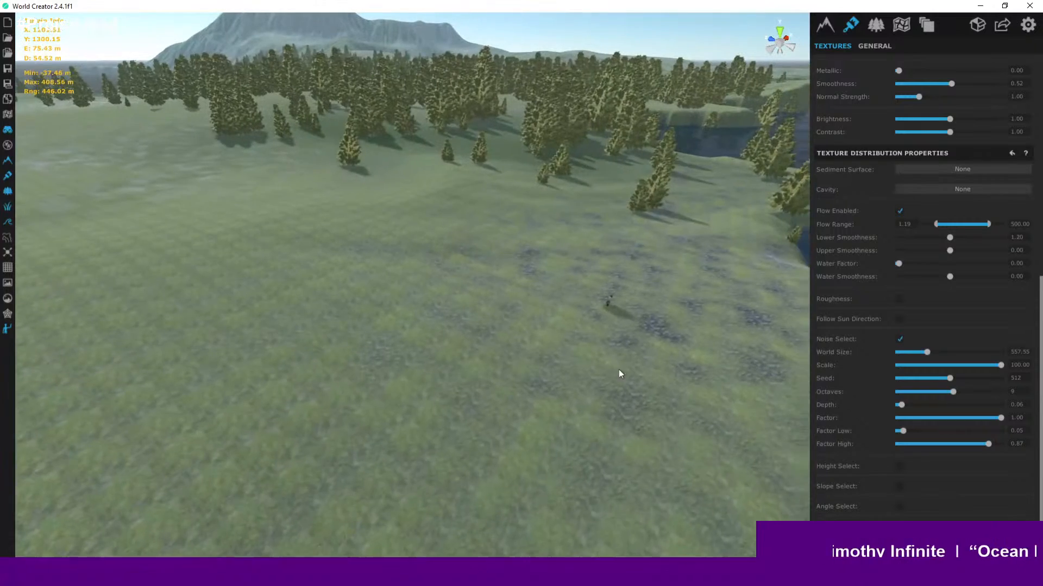
middle_click_drag(618, 370, 451, 359)
middle_click_drag(633, 361, 542, 388)
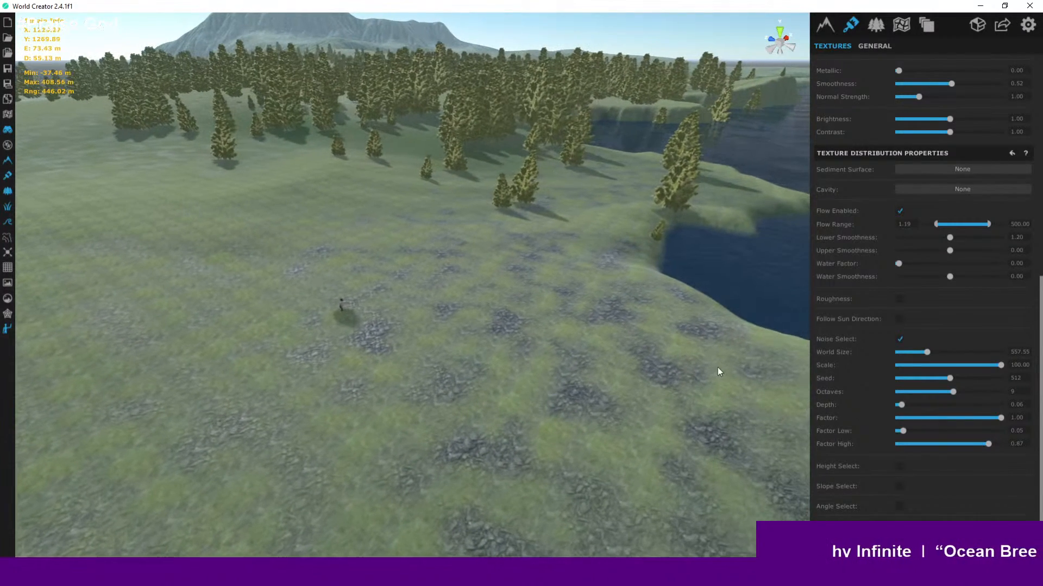
- Set the Rock_01 tile size to 2
scroll(946, 335, "up", 1)
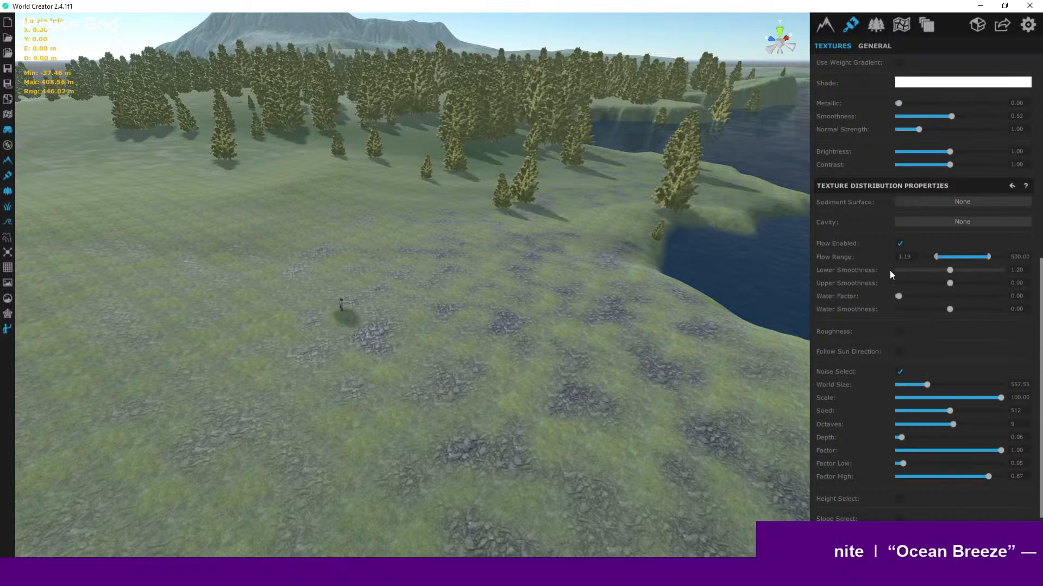
scroll(889, 271, "up", 9)
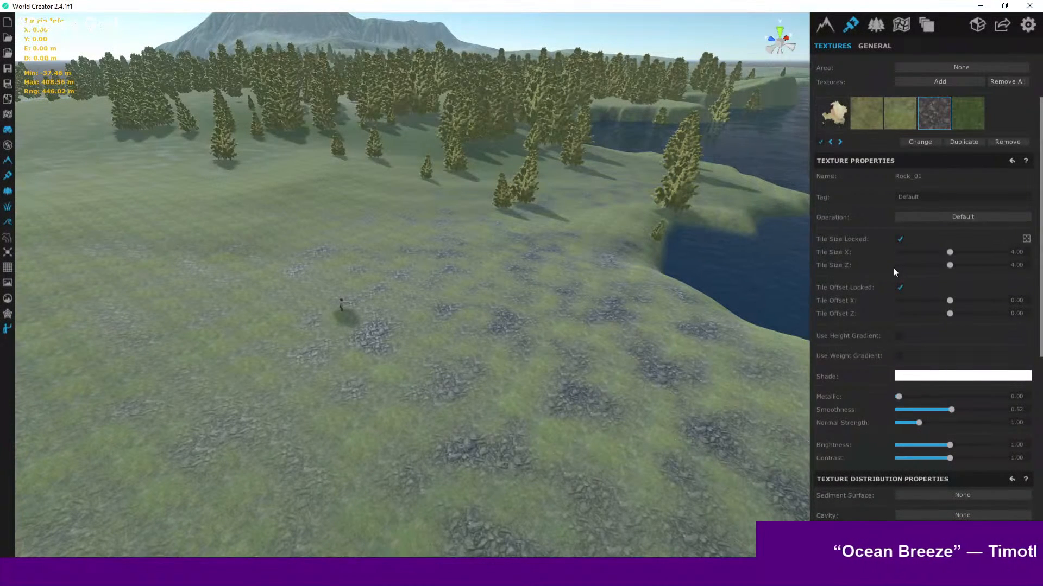
scroll(743, 287, "up", 3)
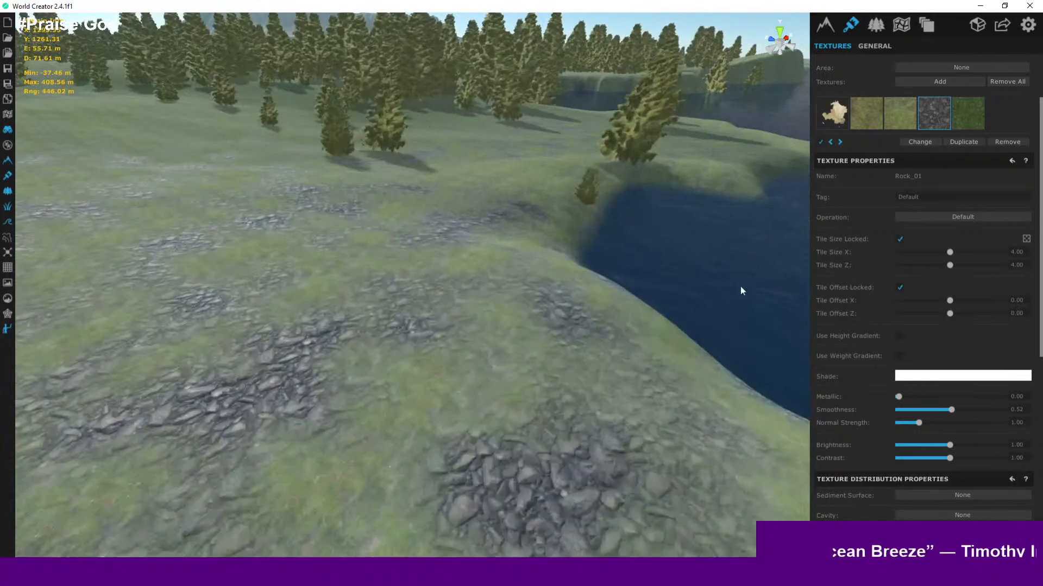
scroll(454, 303, "down", 2)
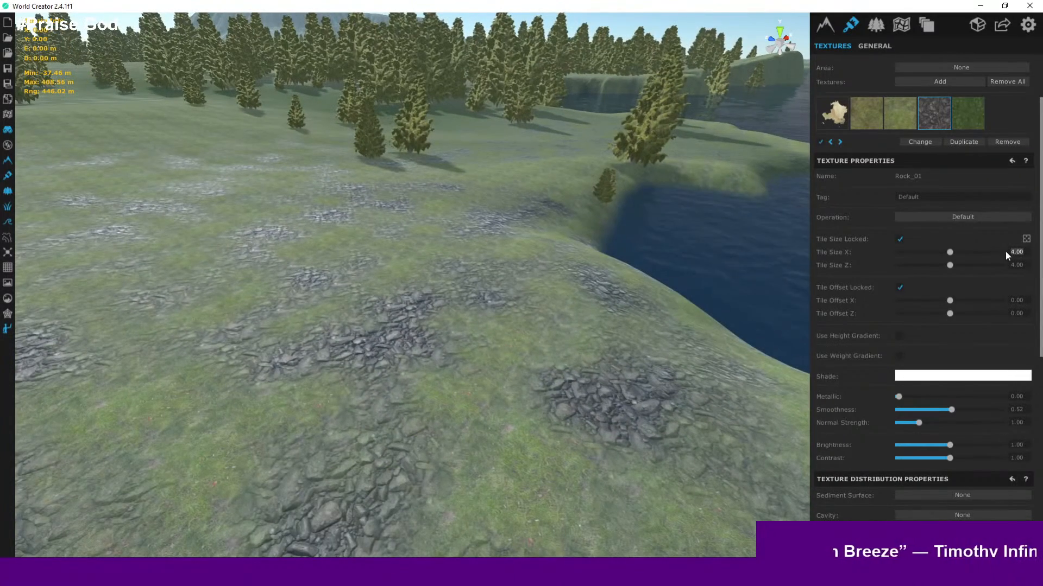
type("2")
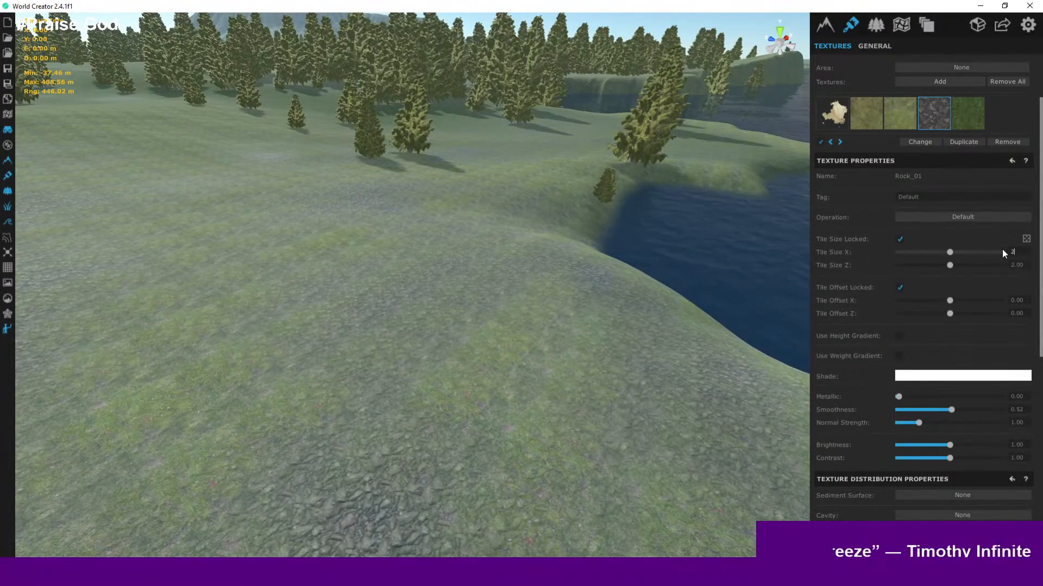
- Set the Rock_01 tile size to 0.1
right_click_drag(657, 253, 413, 283)
scroll(413, 277, "up", 5)
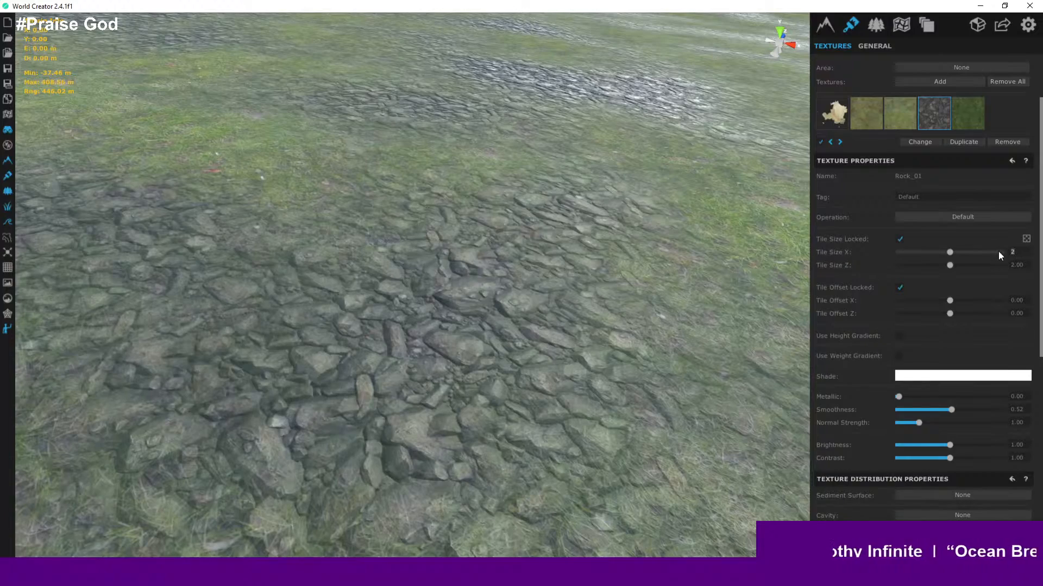
type("1")
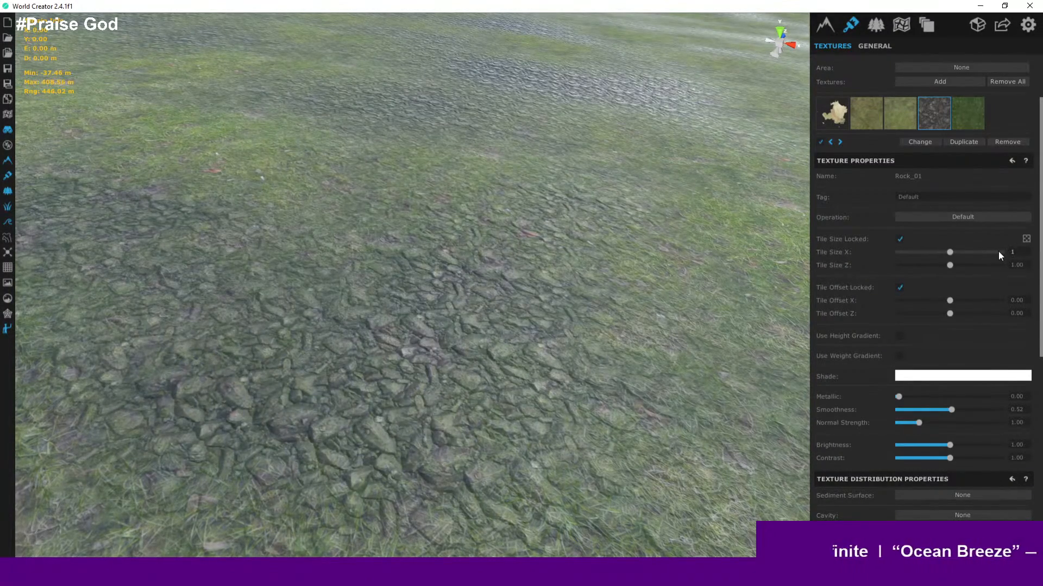
key("BackSpace")
type(".1")
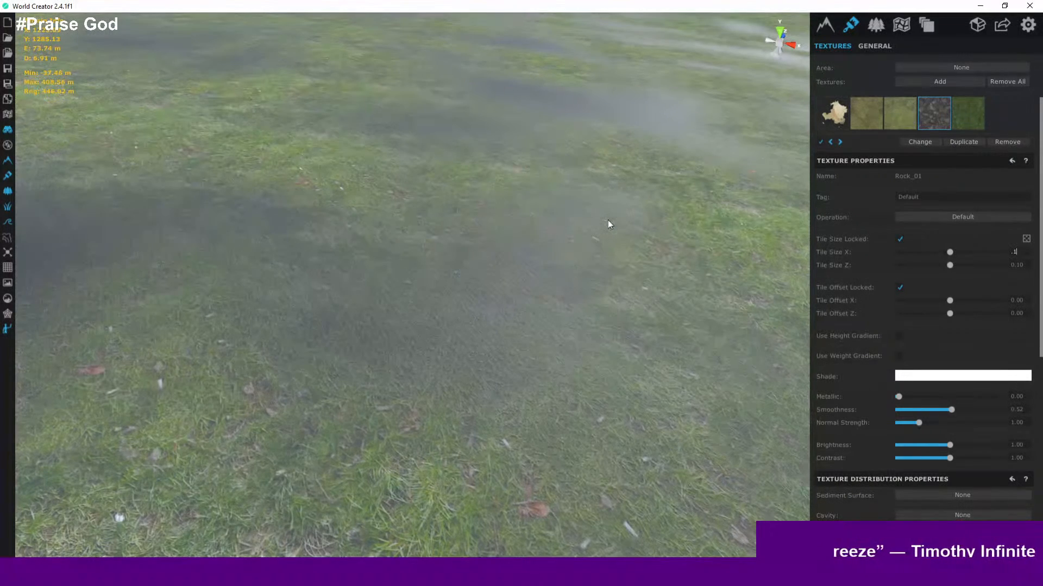
- Orbit and zoom around the island to inspect the rock texture tiling on the ground
right_click_drag(638, 191, 466, 116)
scroll(537, 306, "down", 4)
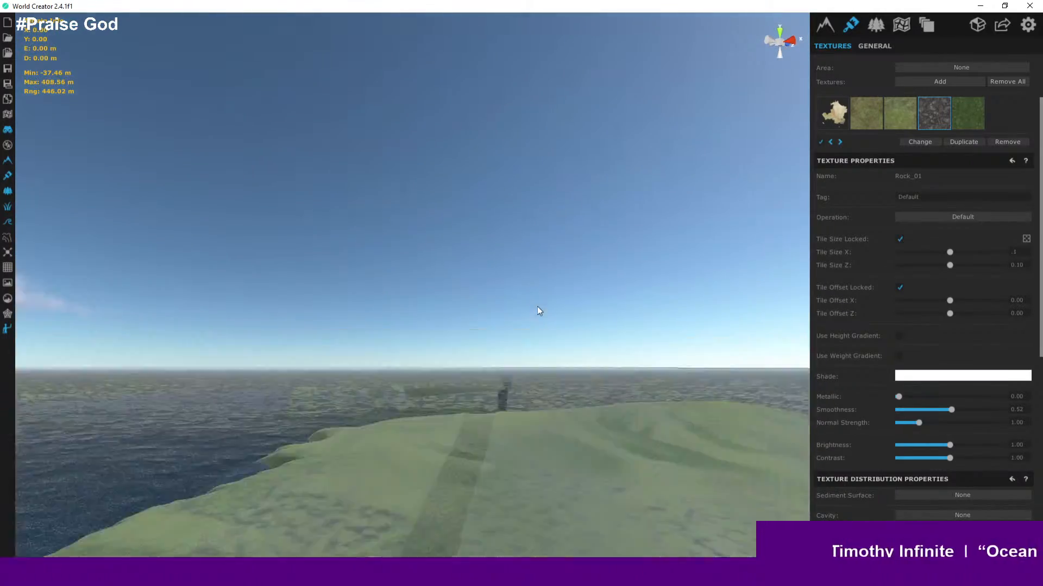
scroll(537, 306, "down", 3)
right_click_drag(607, 421, 508, 412)
scroll(629, 423, "up", 3)
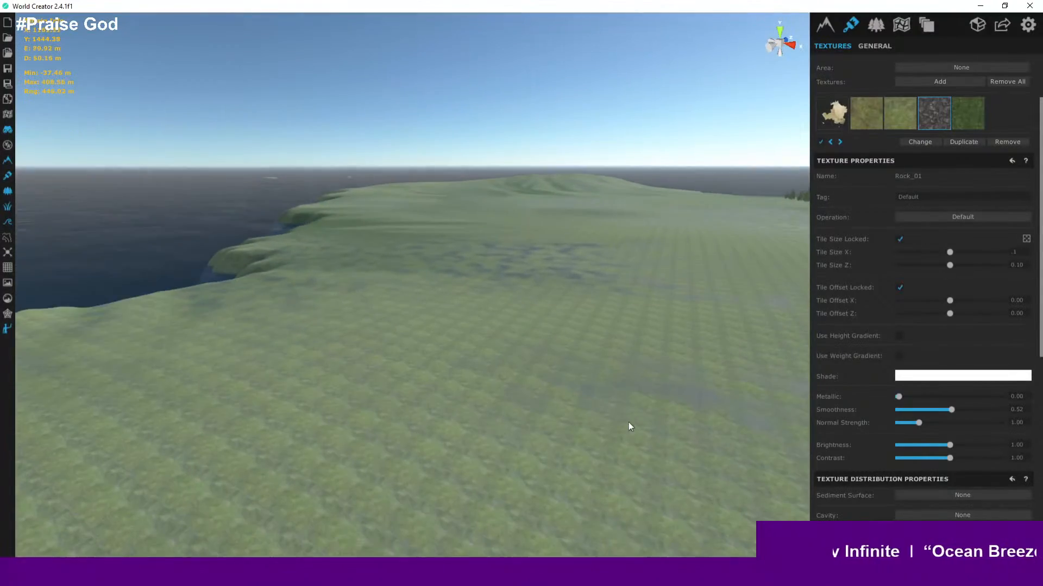
scroll(561, 331, "up", 4)
right_click_drag(621, 350, 653, 306)
key("c")
scroll(512, 302, "up", 2)
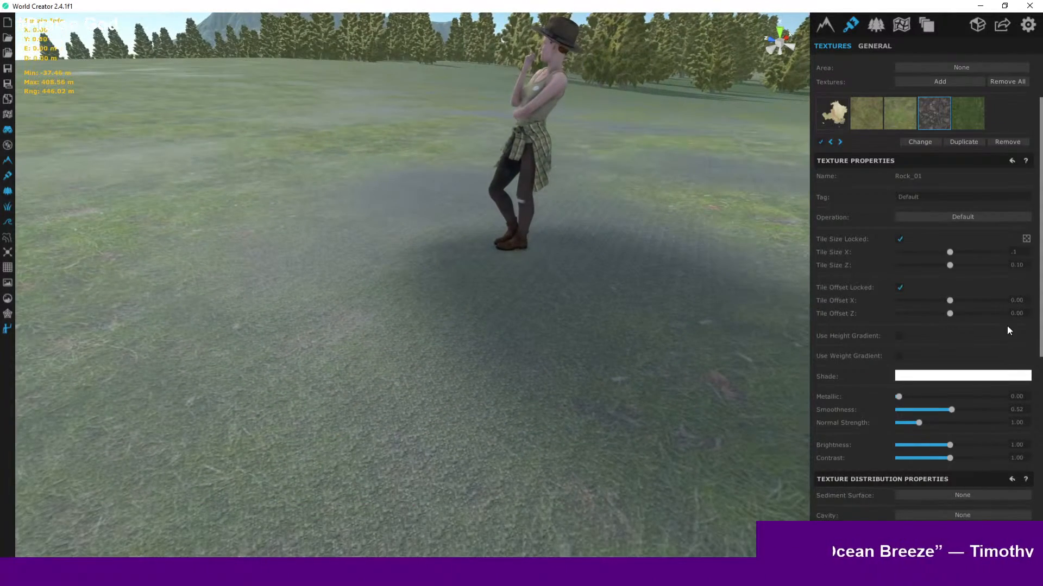
- Set the Rock_01 tile size to 0.5
left_click_drag(1020, 254, 1006, 251)
type(".5")
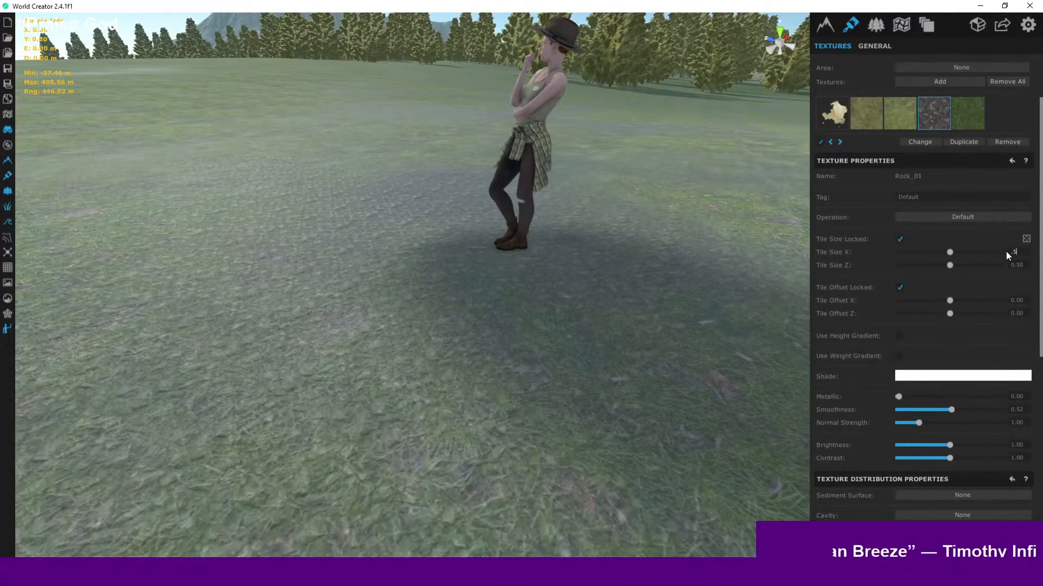
key("Return")
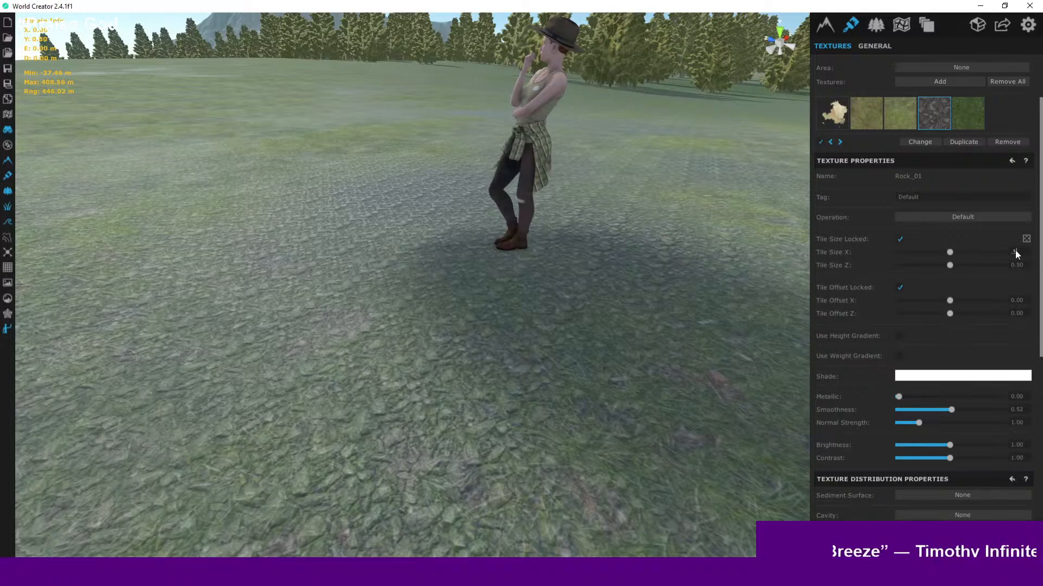
- Set the Rock_01 tile size to 1
left_click(1016, 252)
type("1")
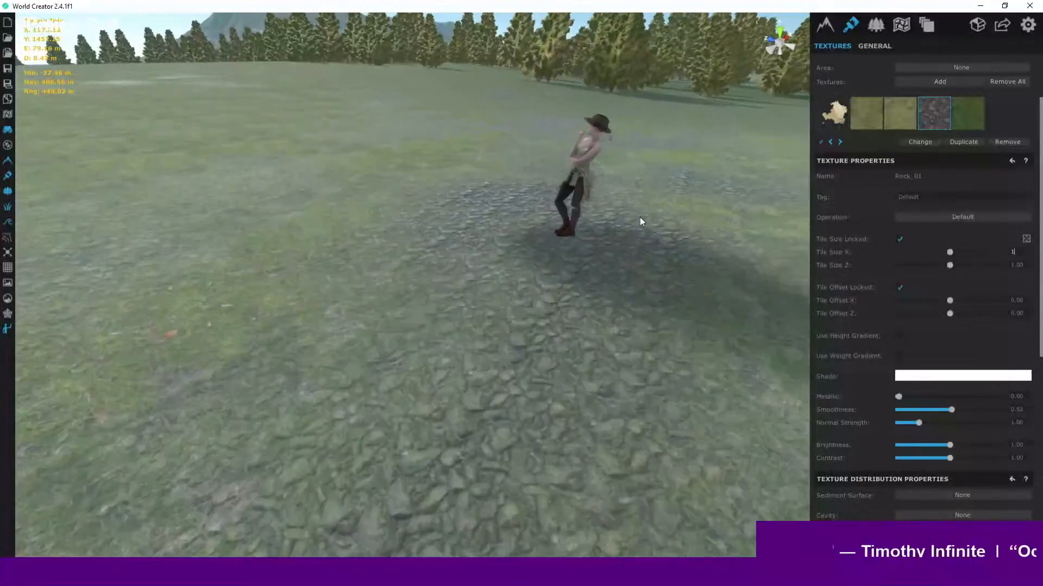
scroll(546, 223, "up", 5)
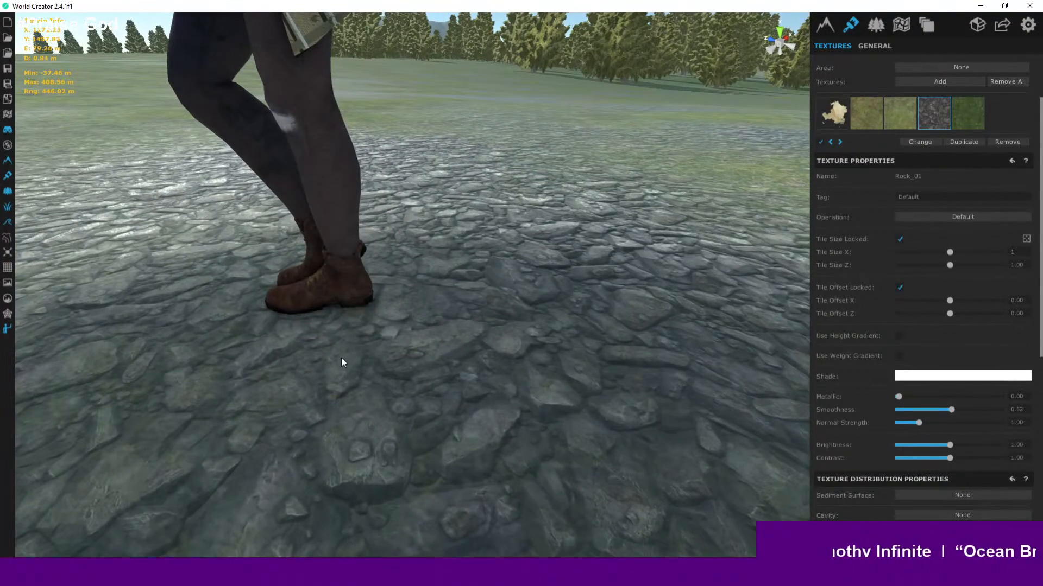
scroll(374, 359, "down", 5)
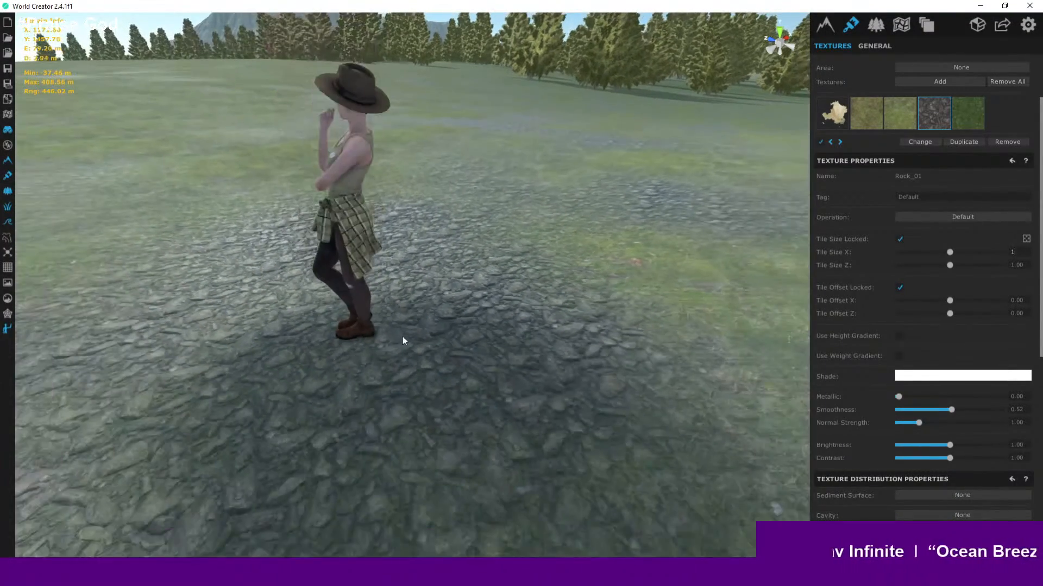
scroll(448, 330, "down", 10)
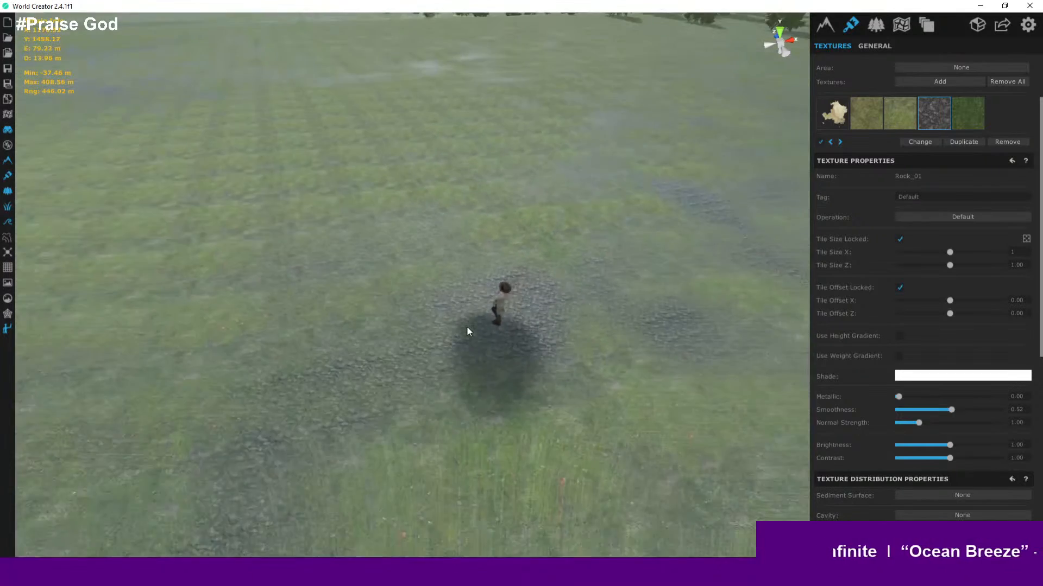
scroll(467, 330, "down", 10)
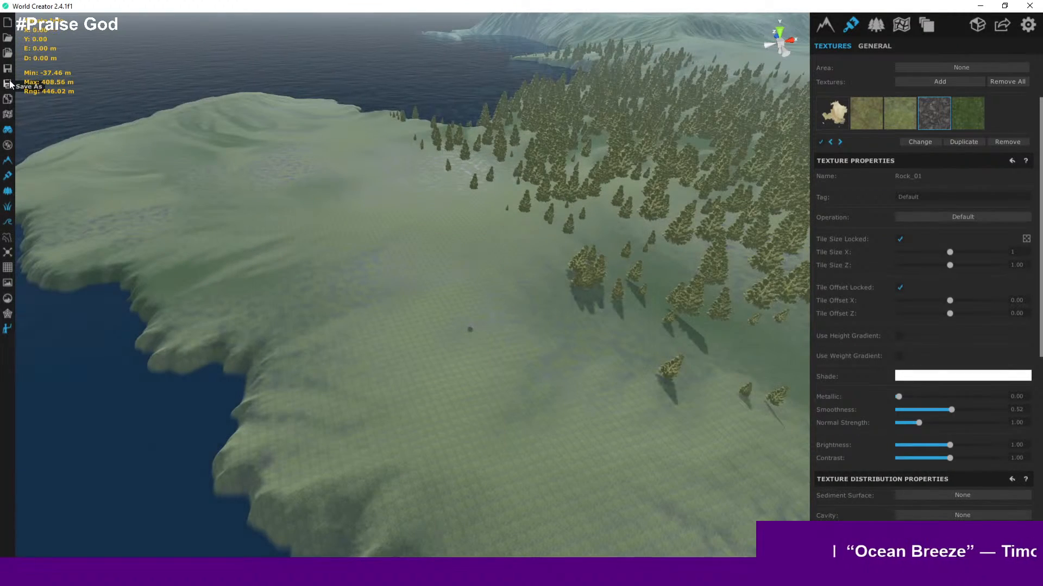
- Select the Grass_020 texture and toggle it off and back on to compare its coverage
scroll(610, 287, "down", 6)
middle_click_drag(625, 293, 554, 318)
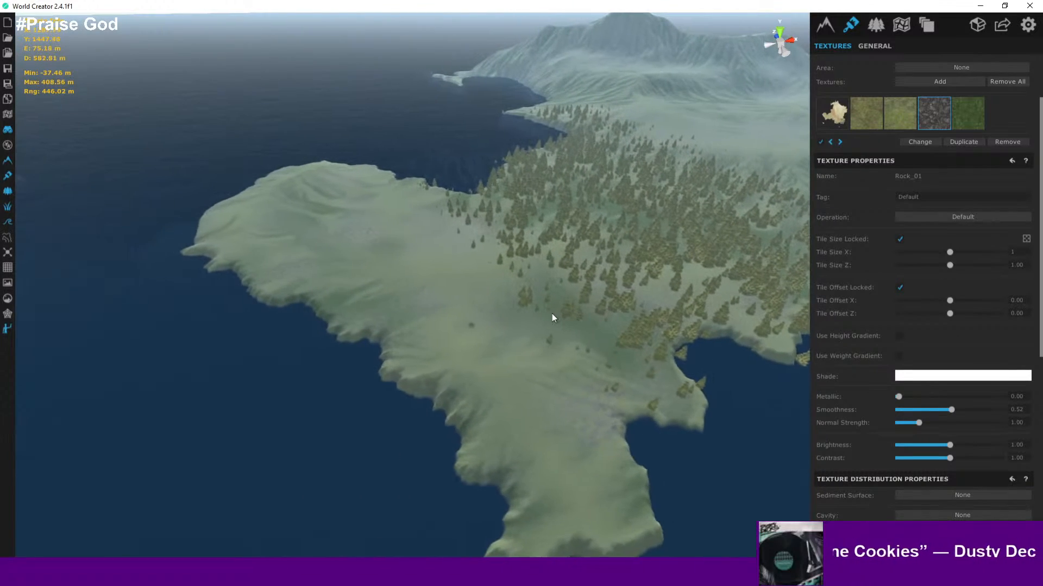
scroll(552, 318, "up", 8)
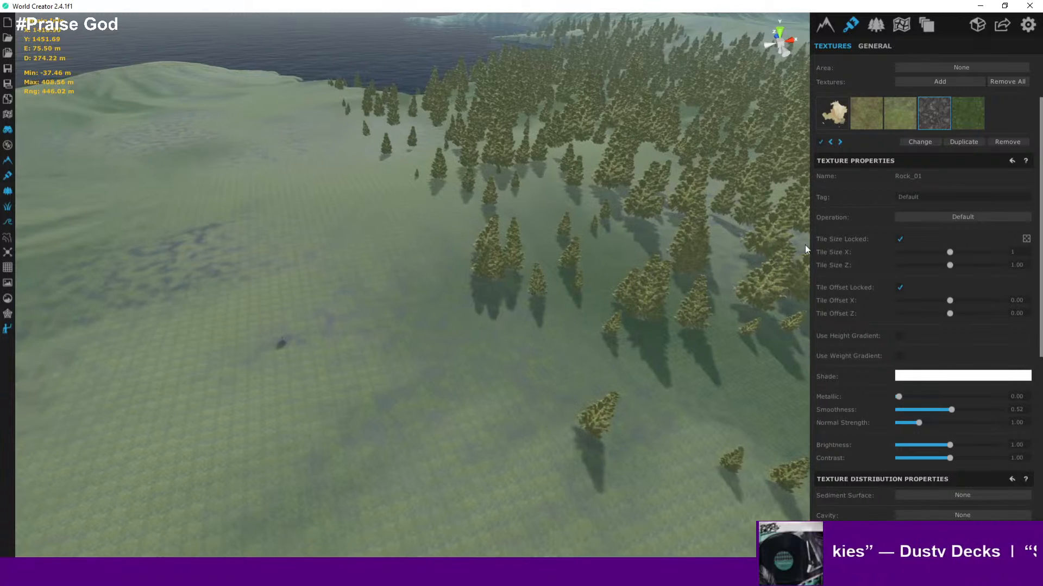
left_click(906, 124)
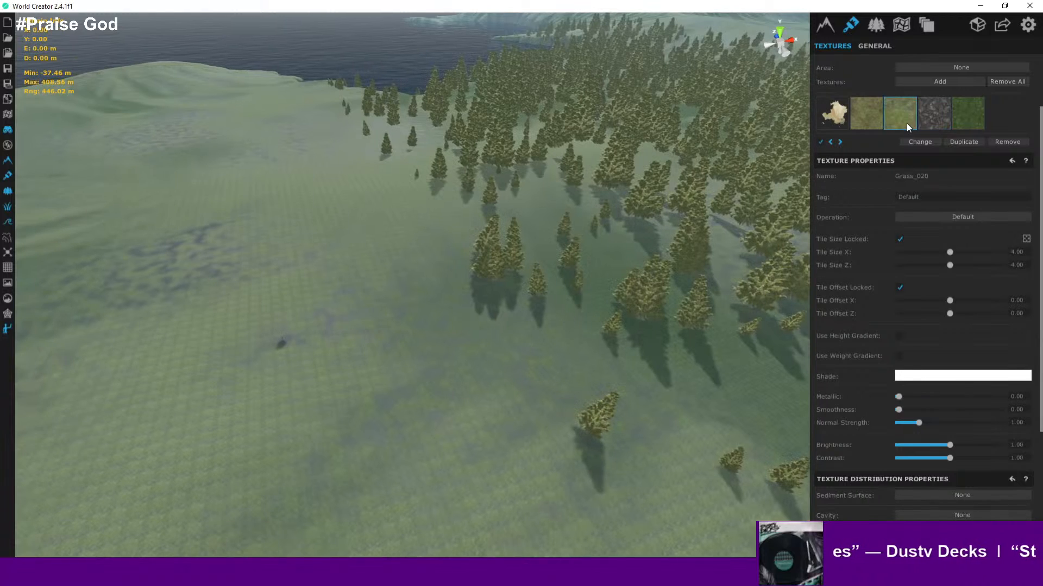
left_click(821, 142)
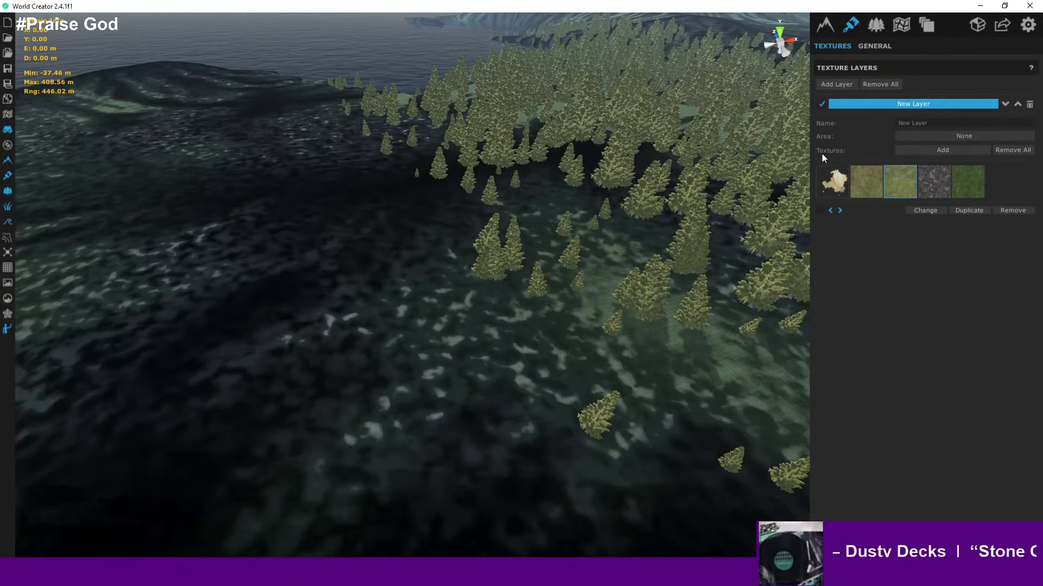
scroll(492, 309, "down", 10)
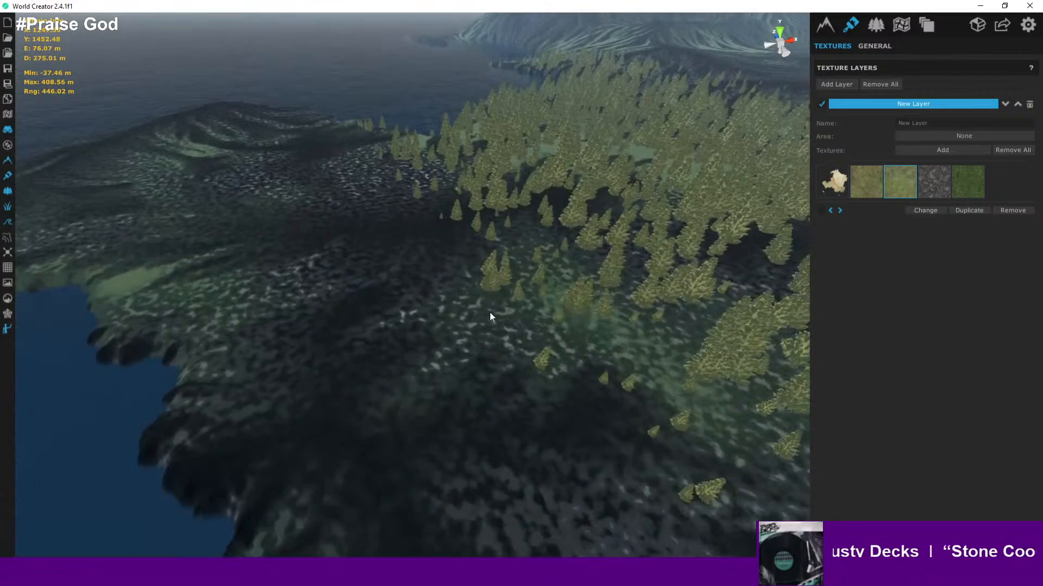
scroll(490, 317, "up", 5)
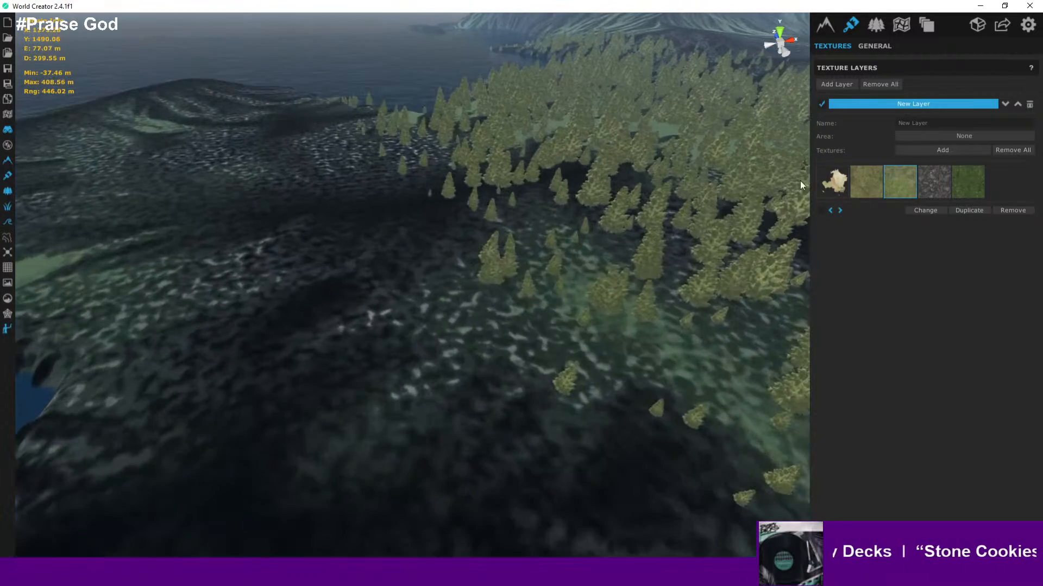
left_click(820, 211)
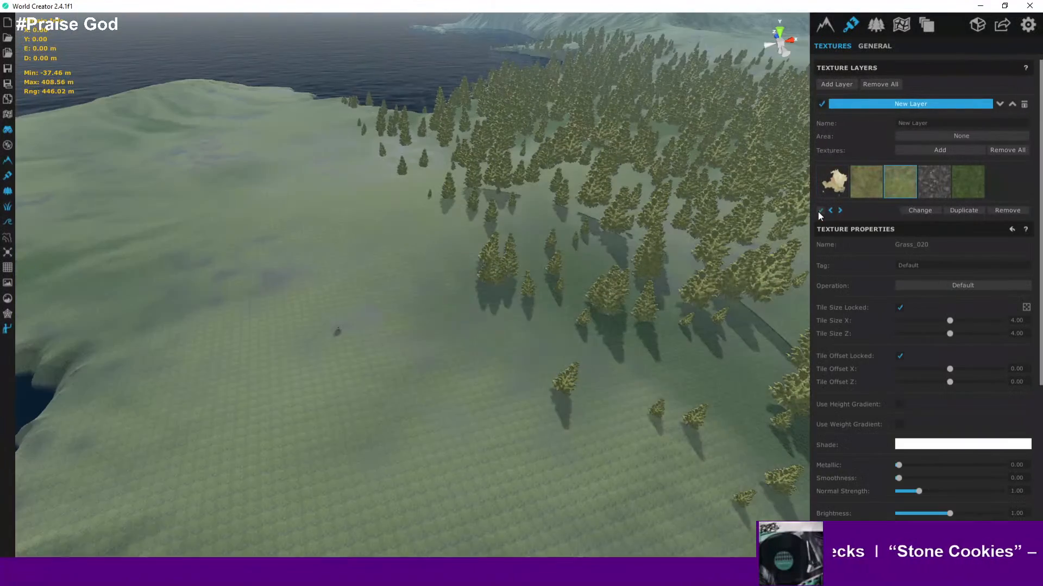
- Enable the Flow distribution option for the Grass_020 texture
scroll(862, 429, "down", 4)
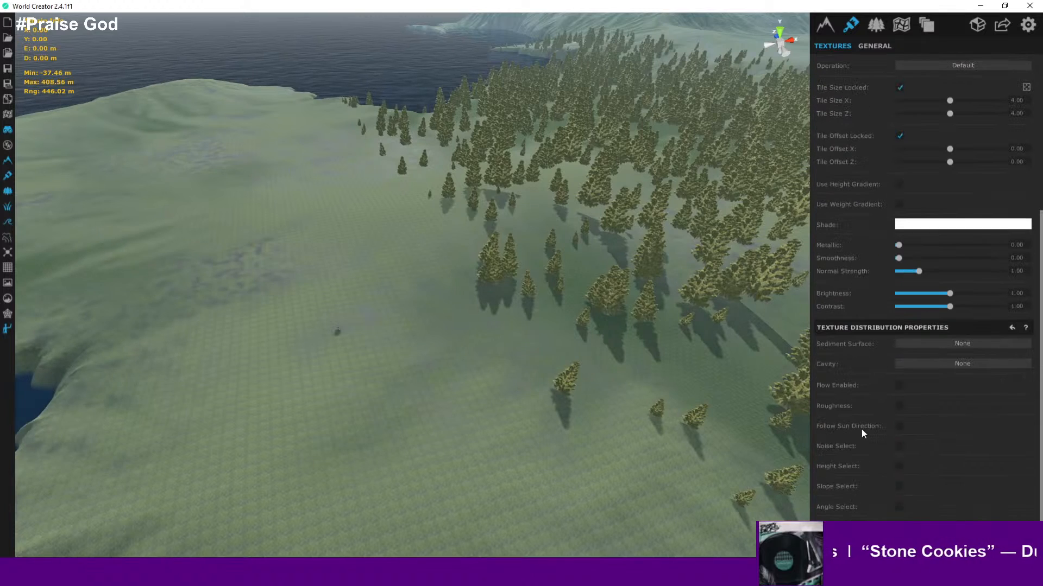
left_click(899, 386)
scroll(525, 344, "down", 10)
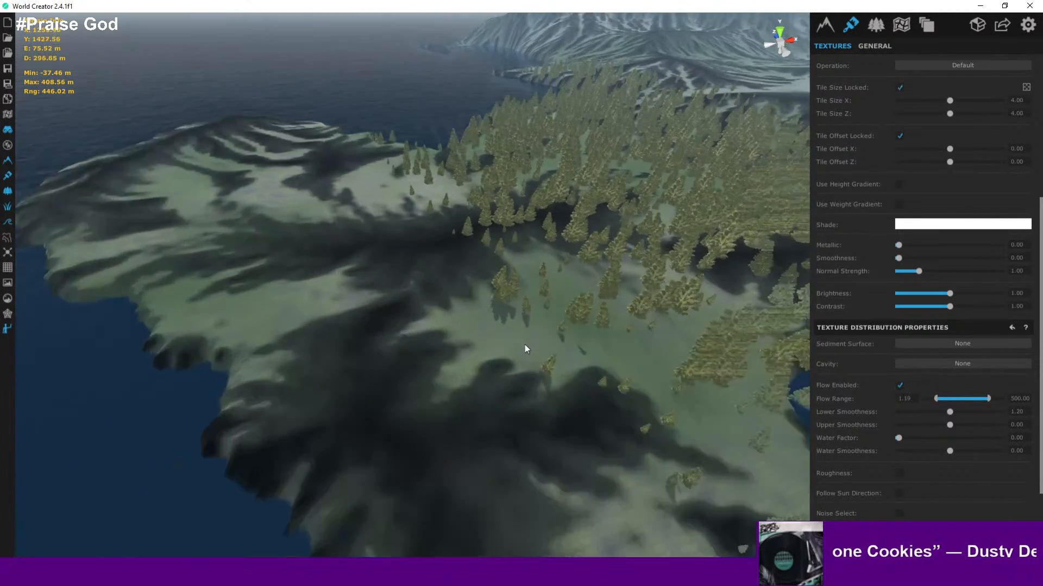
scroll(528, 345, "up", 10)
scroll(532, 350, "up", 5)
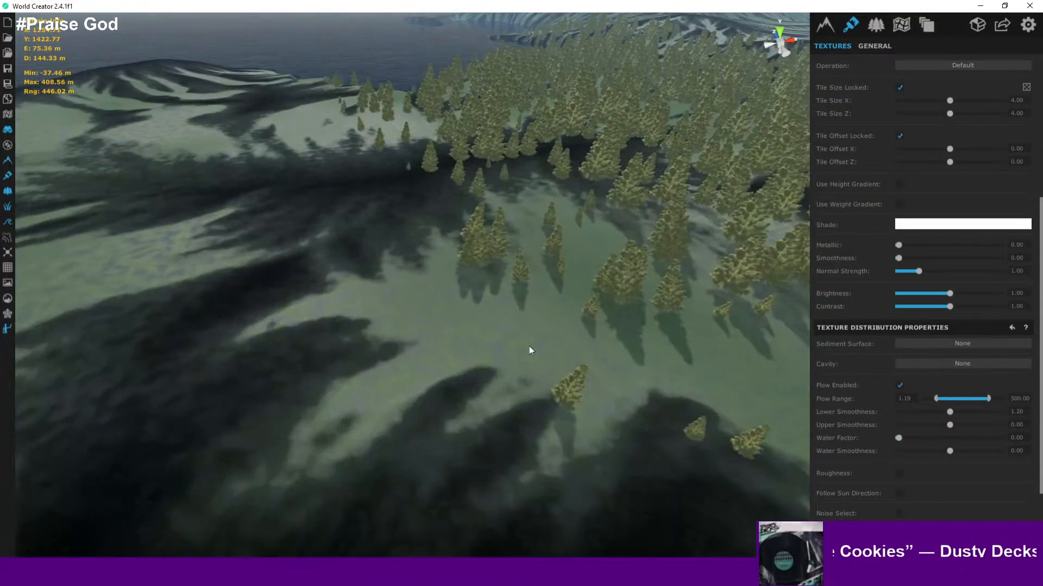
scroll(456, 347, "up", 5)
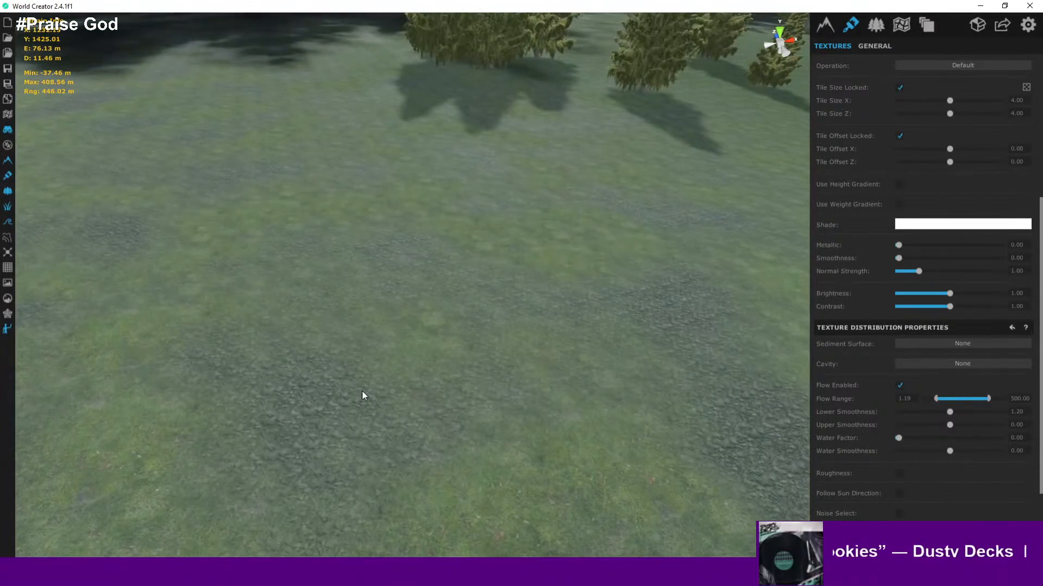
scroll(873, 317, "up", 5)
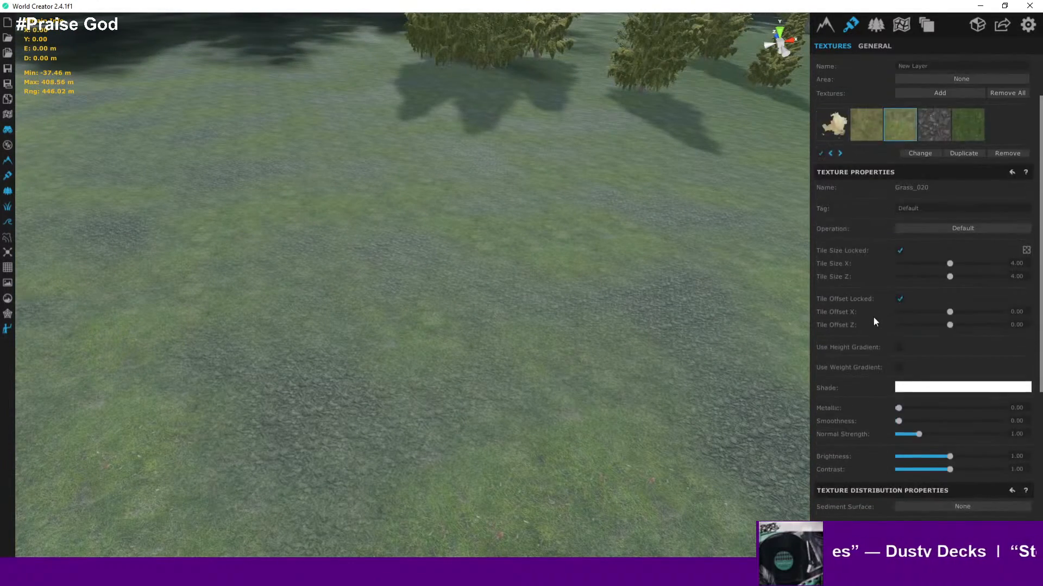
- Switch to the Grass_041 texture and turn its Flow distribution option off
left_click(871, 193)
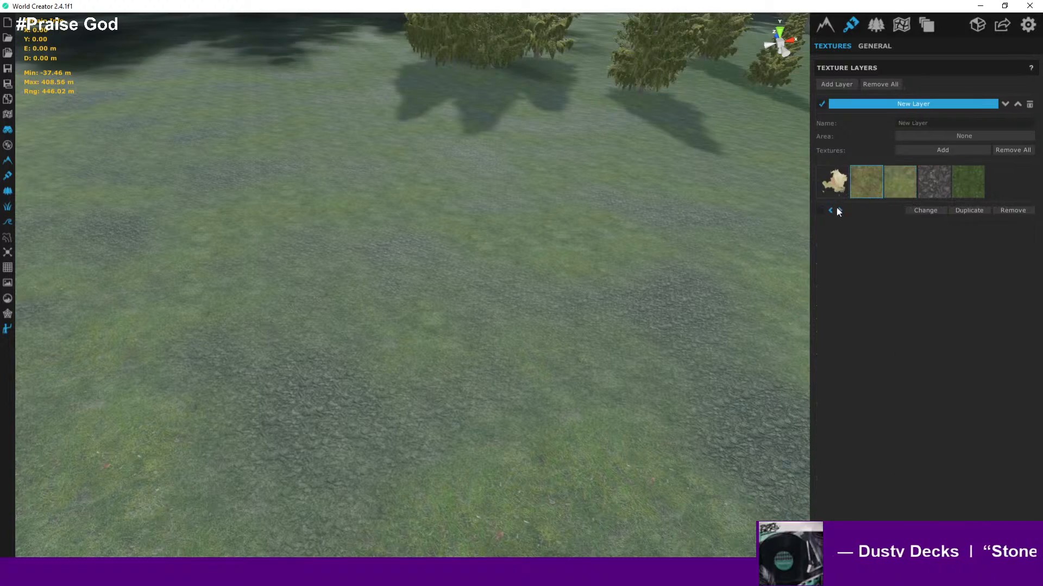
left_click(821, 211)
scroll(477, 254, "down", 10)
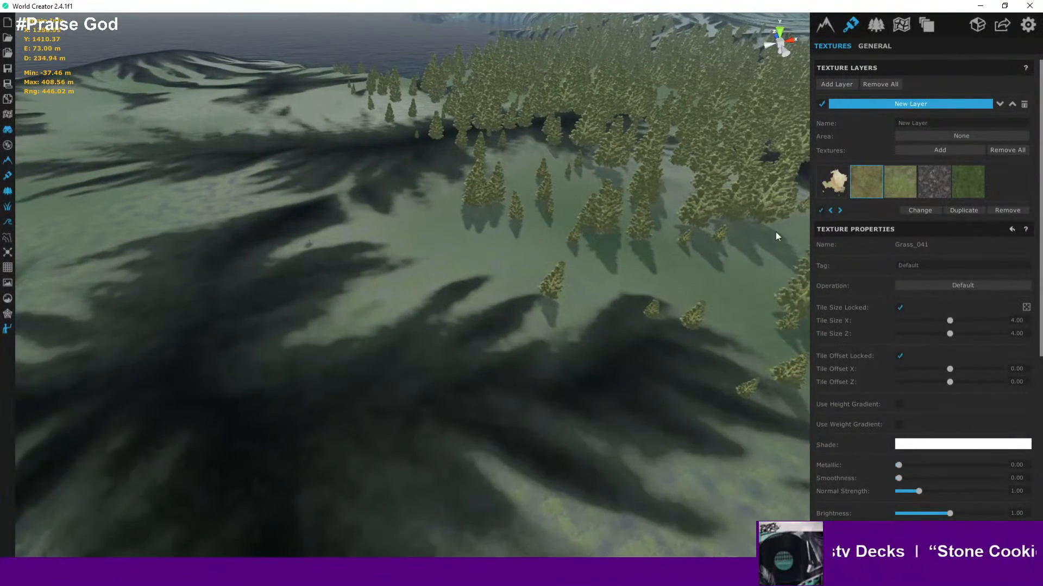
scroll(919, 501, "down", 9)
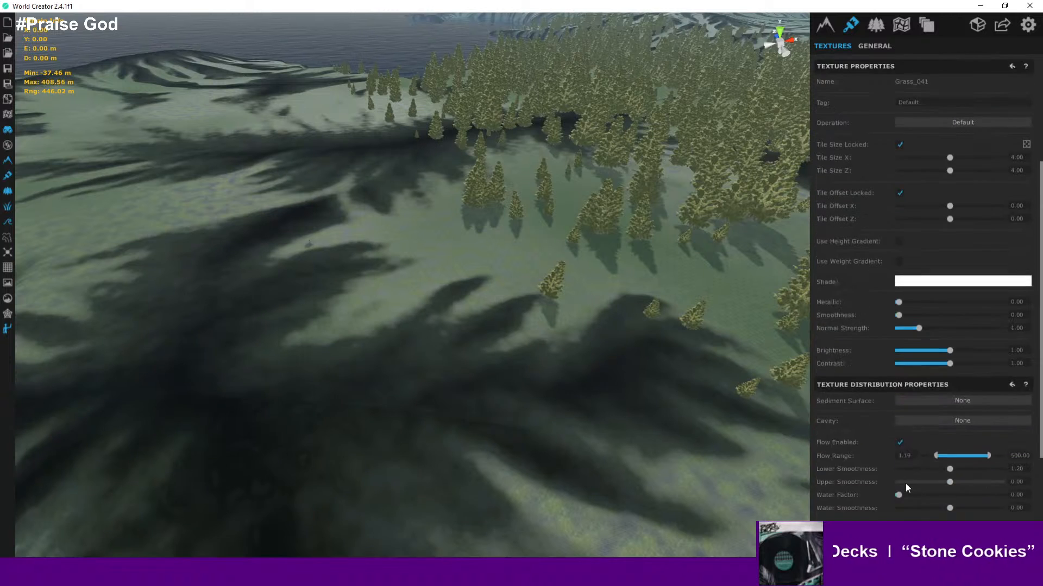
left_click(900, 318)
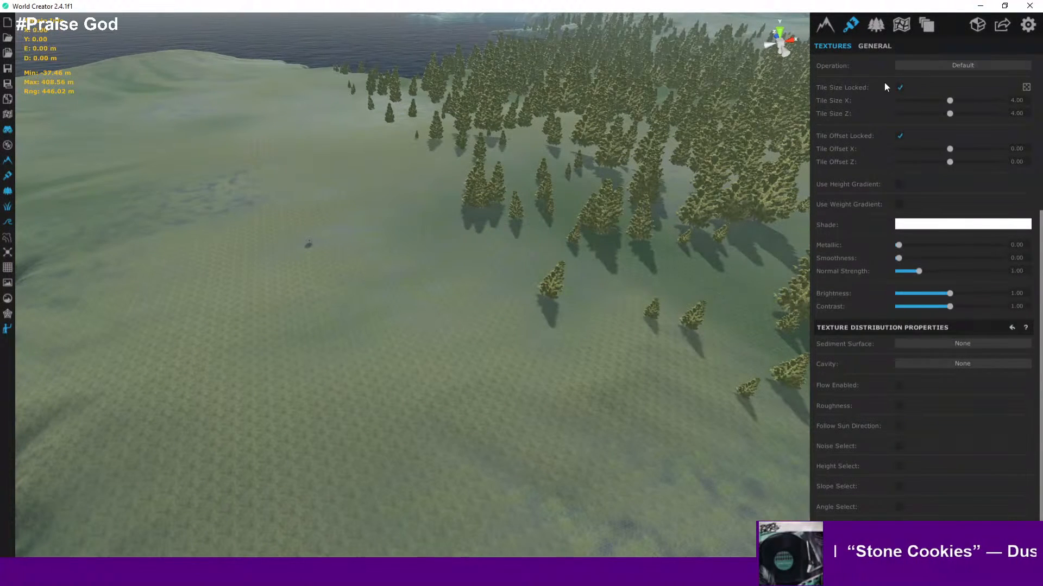
scroll(884, 85, "up", 5)
scroll(654, 370, "down", 2)
scroll(883, 417, "down", 5)
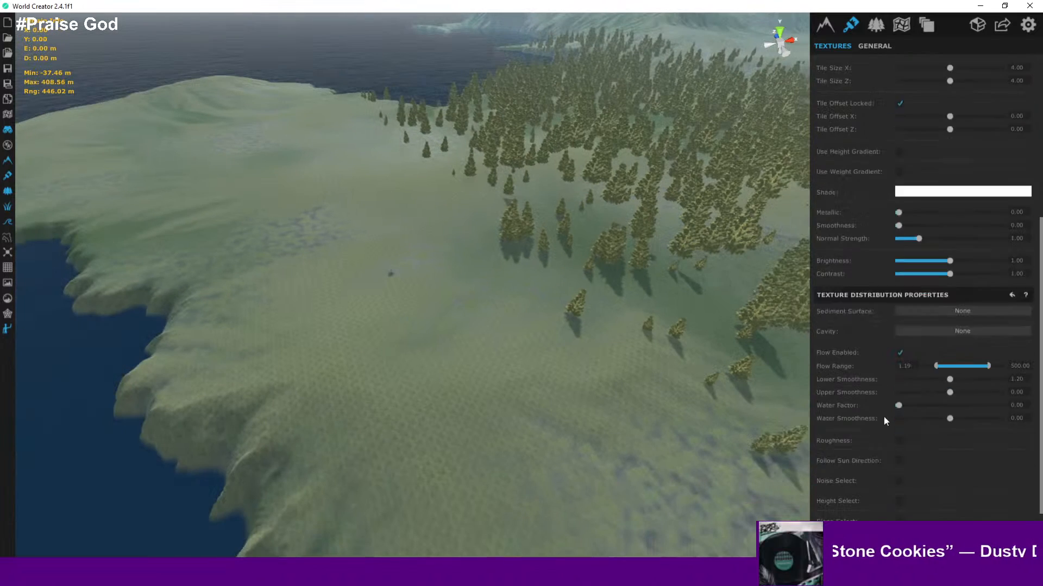
scroll(904, 384, "up", 2)
scroll(904, 392, "down", 2)
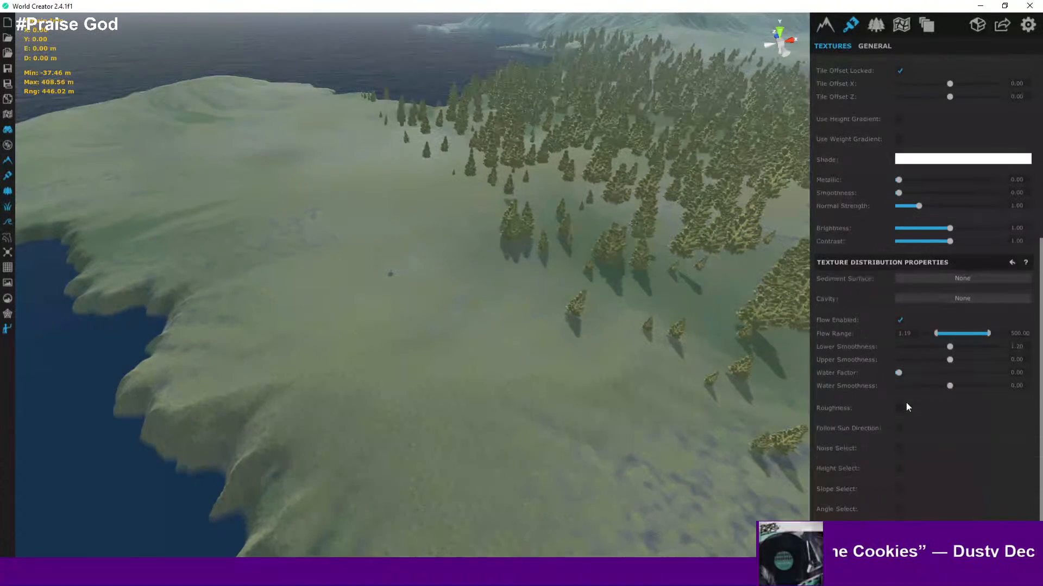
left_click(898, 322)
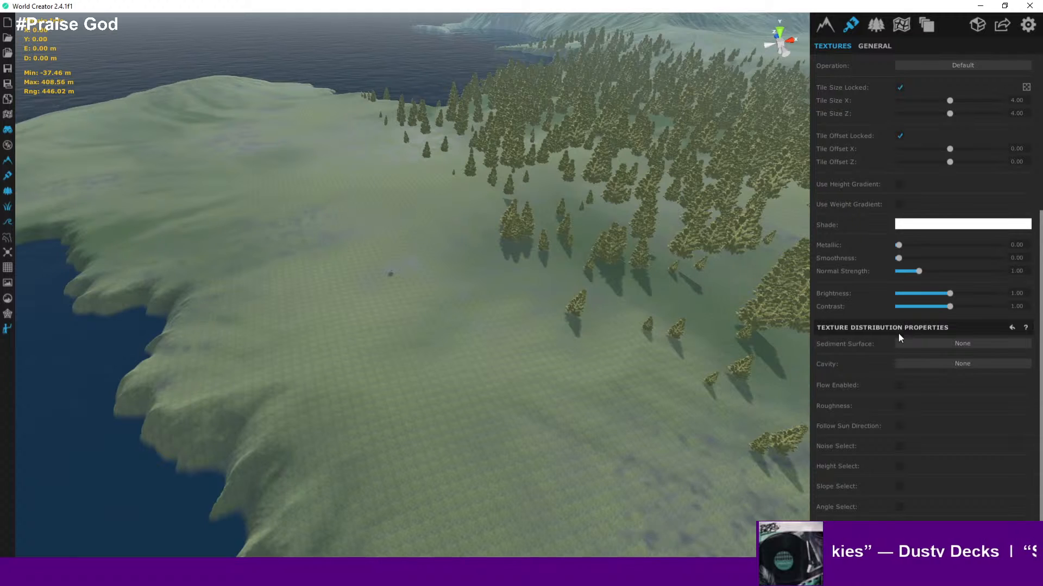
left_click(898, 387)
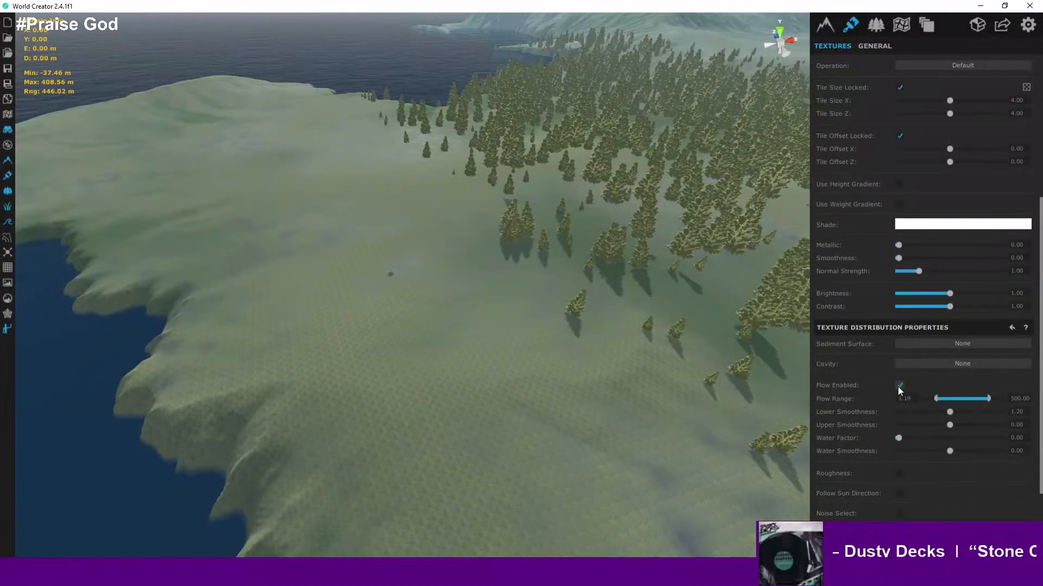
left_click(898, 387)
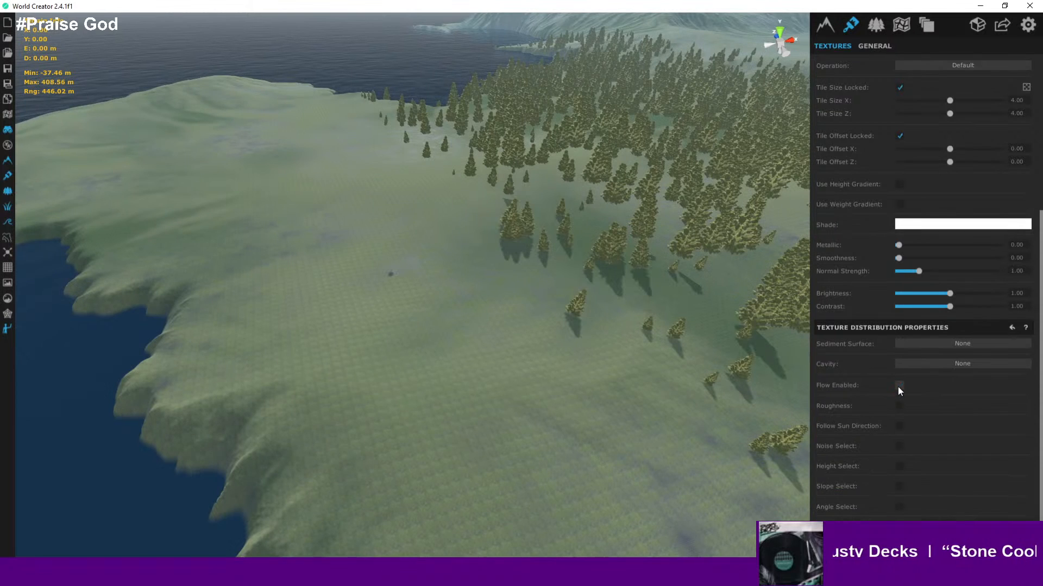
- Orbit and zoom across the meadow to inspect the grass and rock blend
scroll(844, 315, "up", 3)
scroll(833, 270, "up", 2)
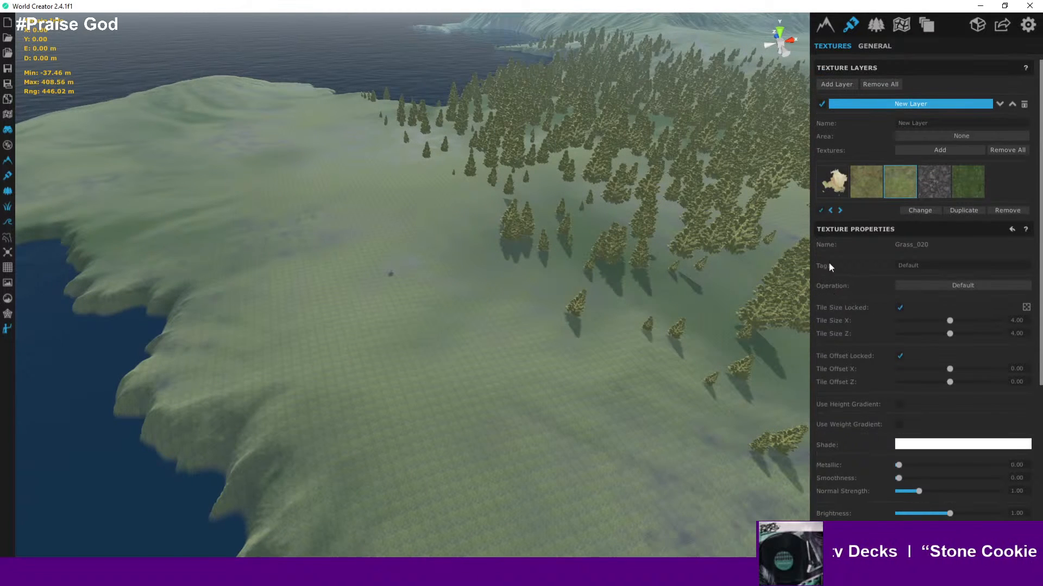
left_click(820, 212)
left_click(821, 210)
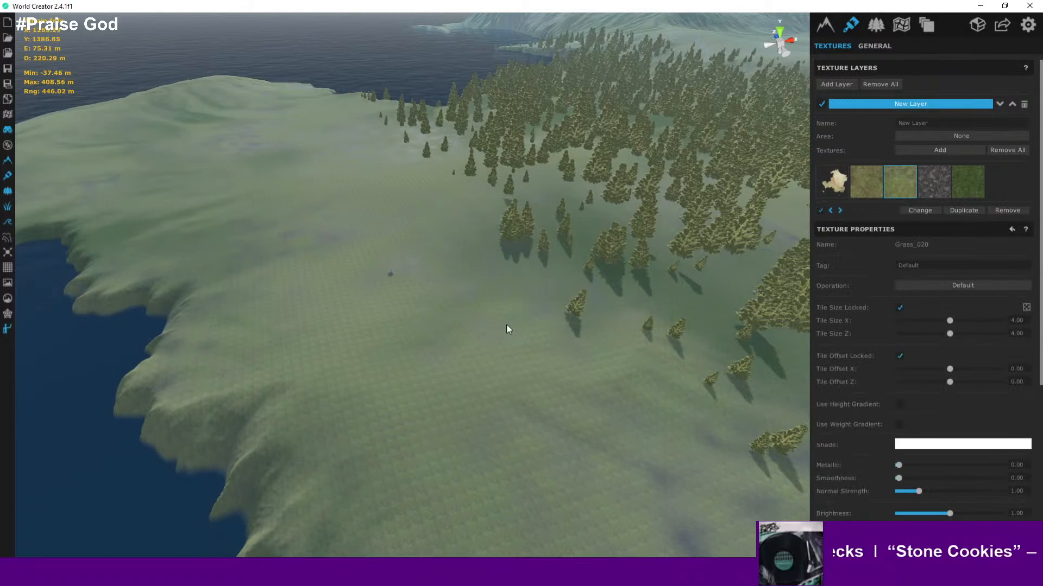
scroll(489, 324, "up", 5)
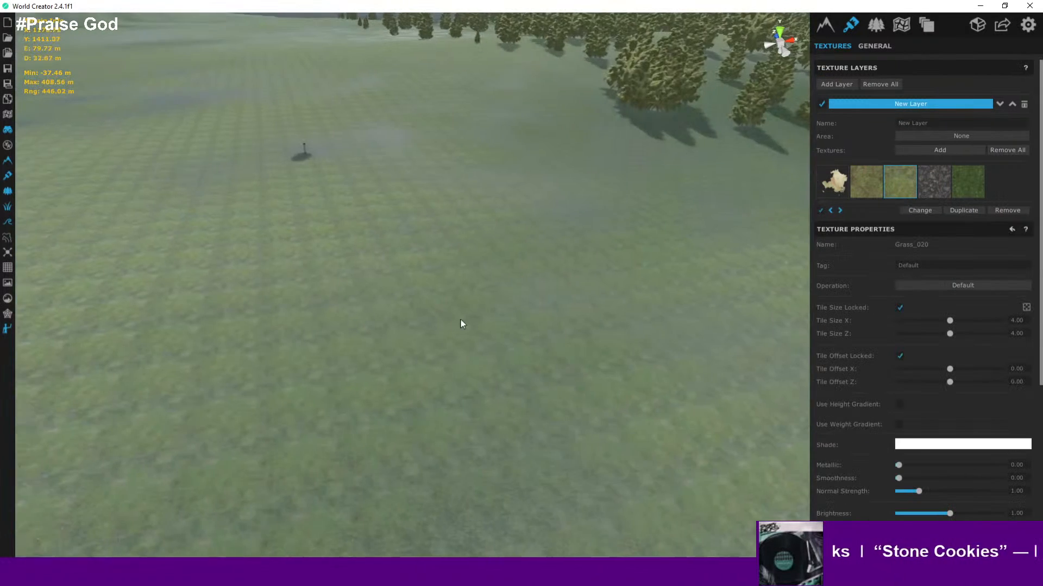
right_click_drag(502, 321, 497, 264)
scroll(450, 277, "up", 3)
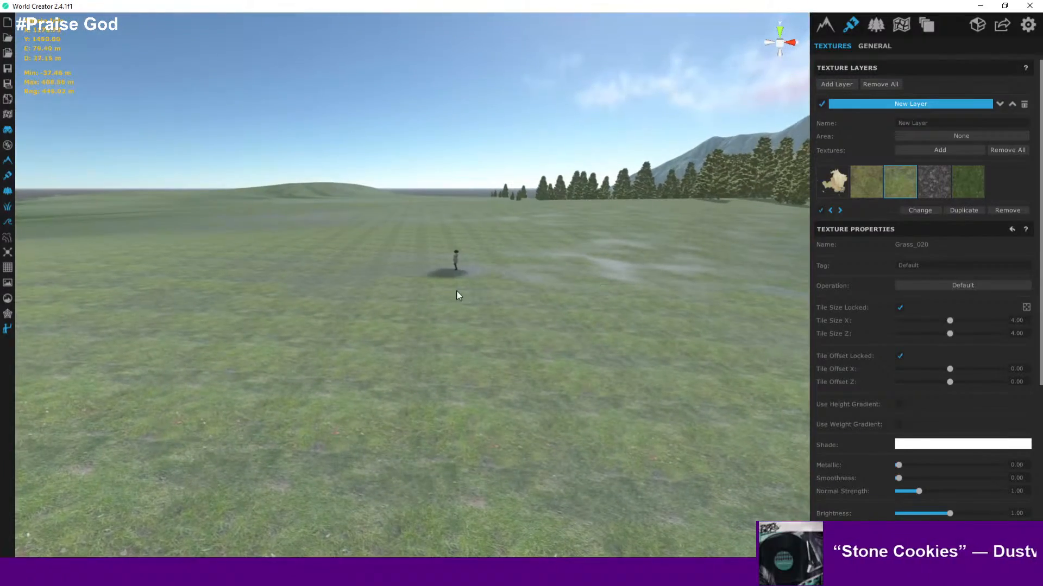
scroll(460, 283, "up", 4)
scroll(462, 247, "up", 3)
right_click_drag(490, 288, 613, 300)
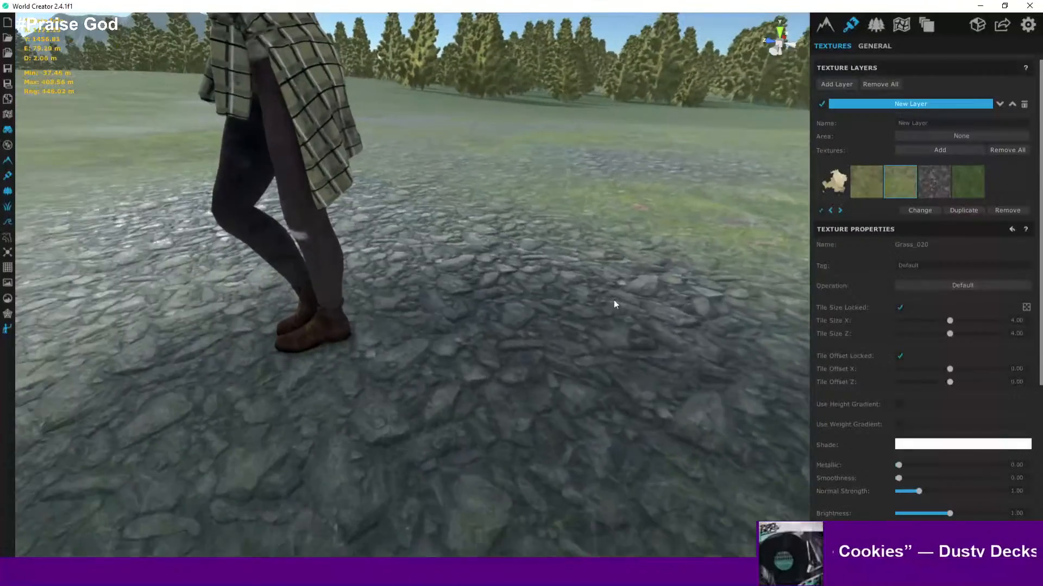
- Enable the Noise Select distribution option for the Grass_020 texture
scroll(599, 292, "down", 4)
middle_click_drag(597, 292, 526, 344)
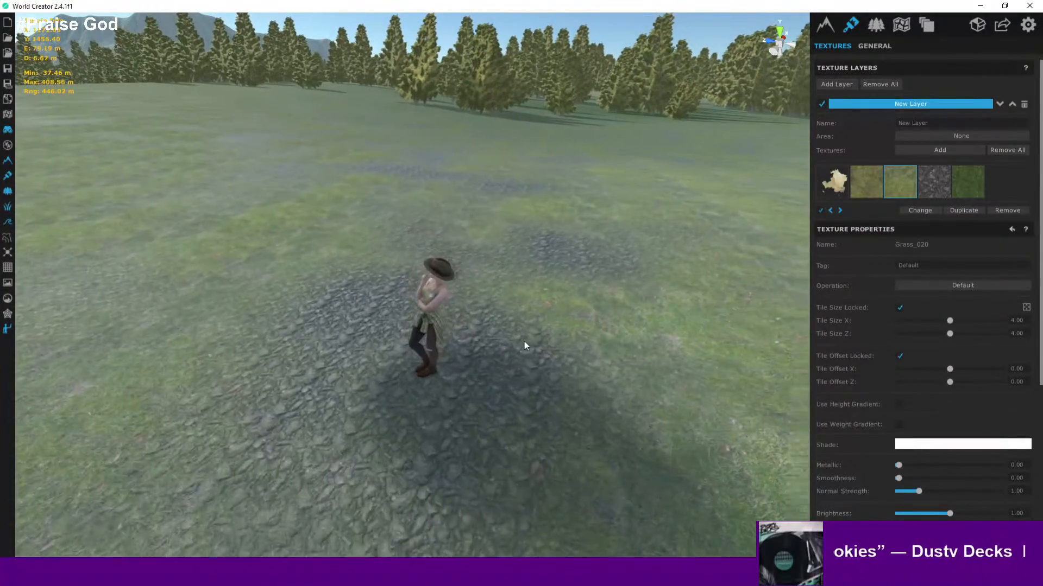
scroll(831, 375, "down", 4)
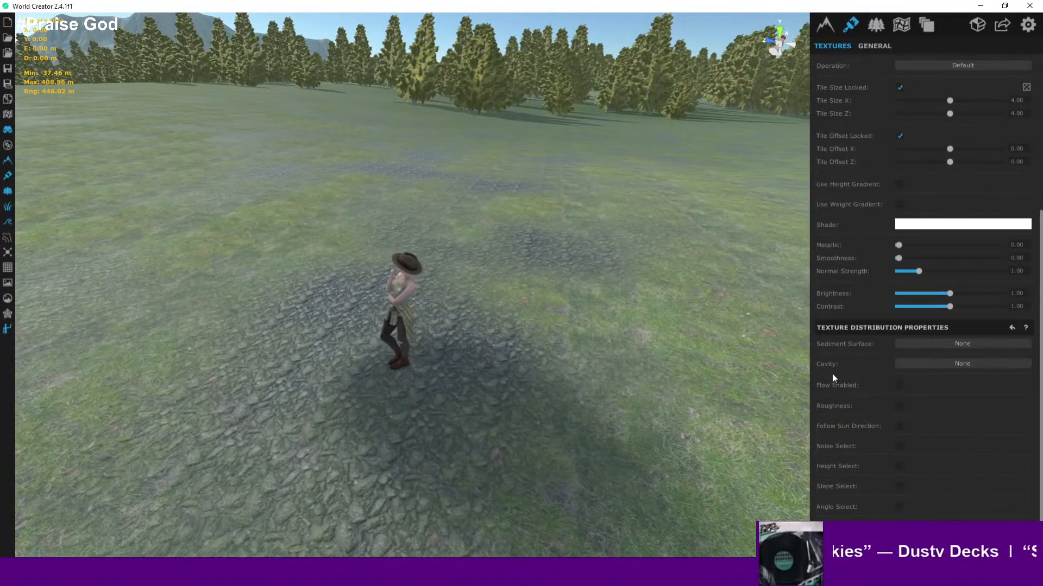
left_click(900, 449)
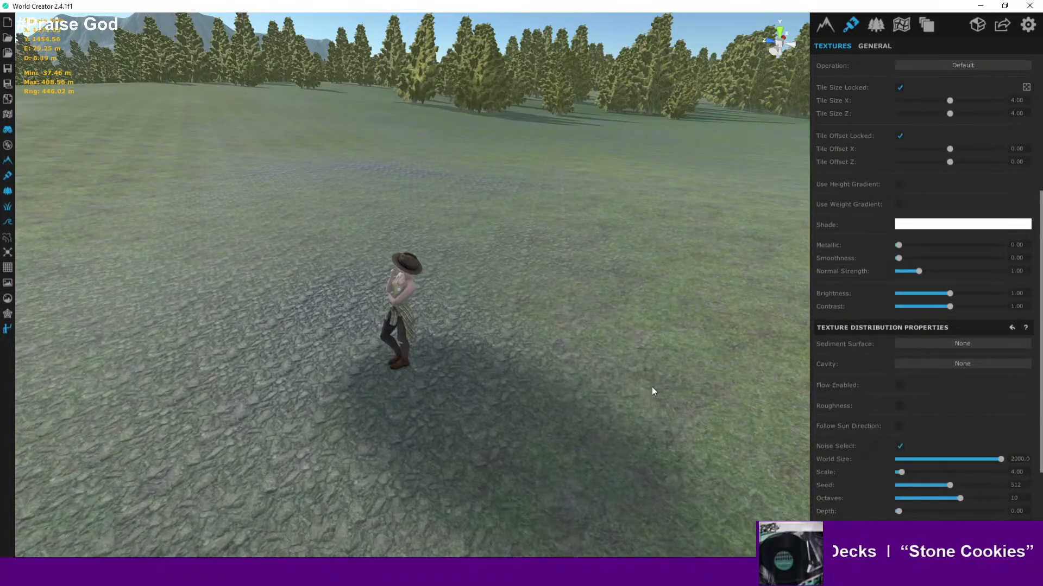
- Turn on the heatmap display to view where Grass_020 is distributed across the island
scroll(652, 386, "down", 3)
scroll(651, 388, "down", 5)
scroll(655, 391, "up", 3)
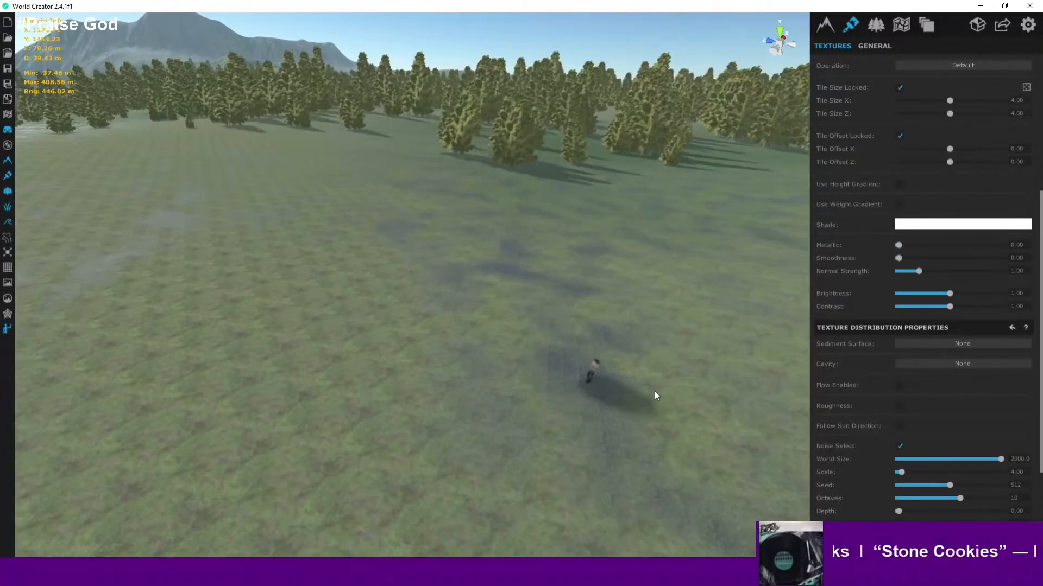
middle_click_drag(620, 436, 449, 421)
scroll(451, 421, "down", 6)
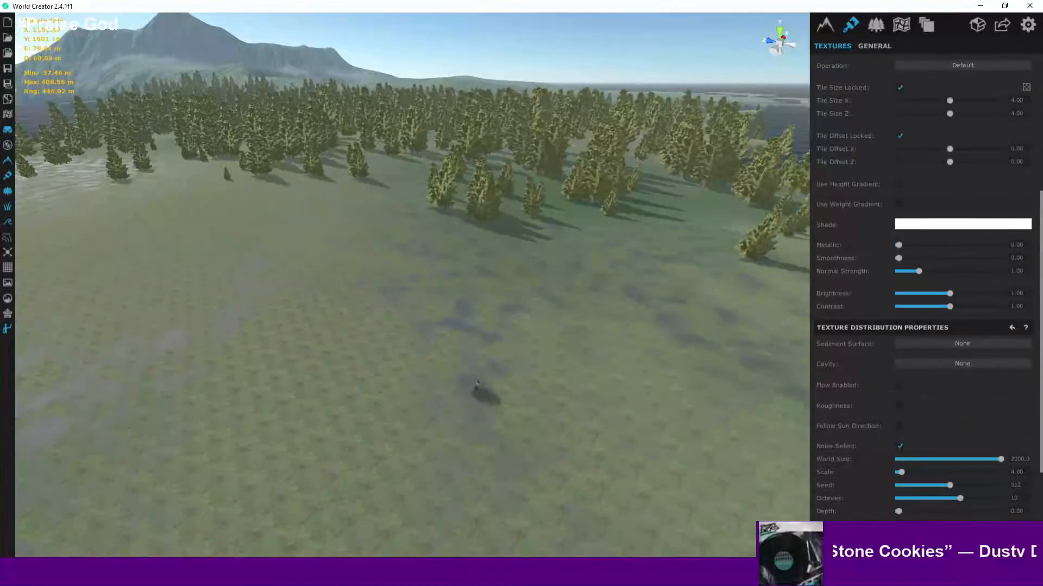
left_click(7, 114)
scroll(419, 293, "down", 6)
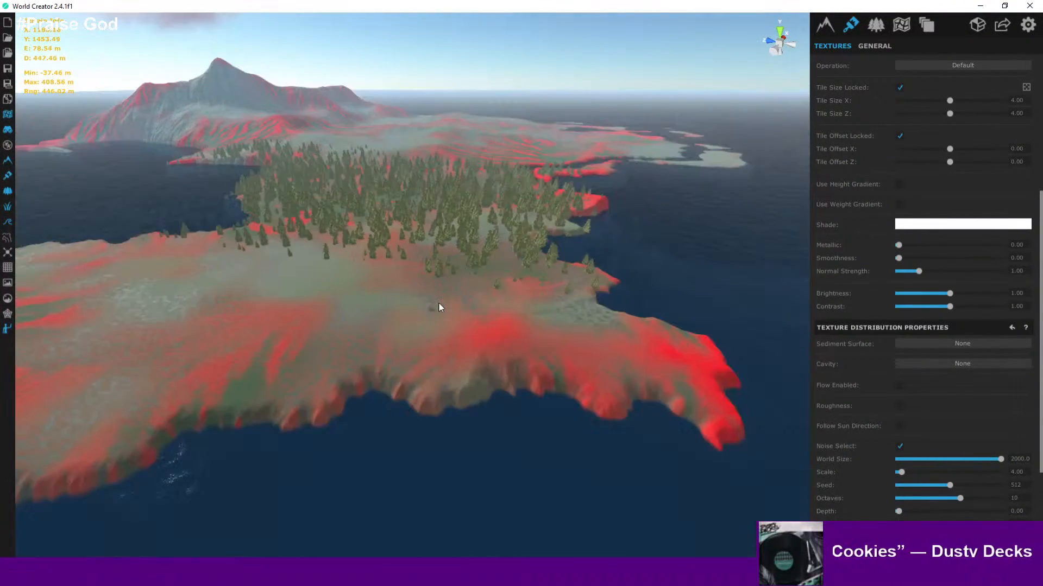
scroll(439, 307, "up", 6)
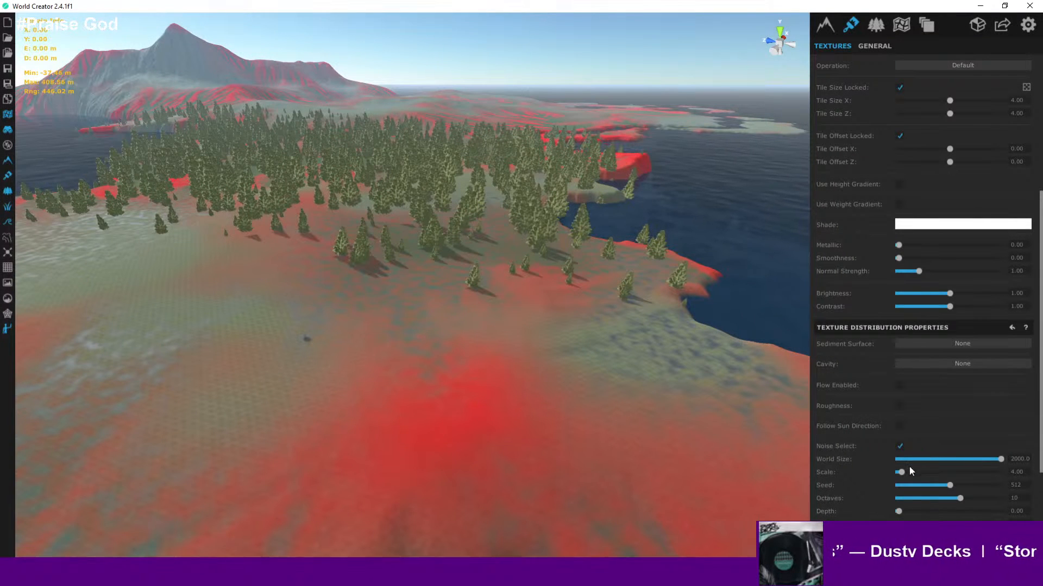
- Set the Grass_020 noise scale to about 25.90 and review the heatmap pattern across the island
left_click_drag(900, 472, 925, 471)
scroll(444, 371, "down", 3)
scroll(442, 369, "down", 3)
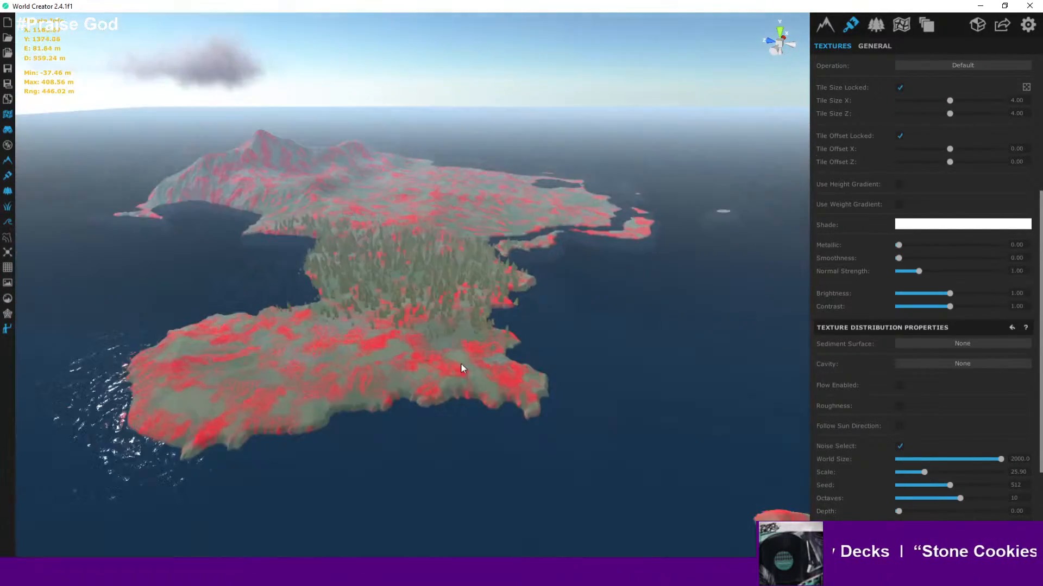
scroll(443, 359, "up", 6)
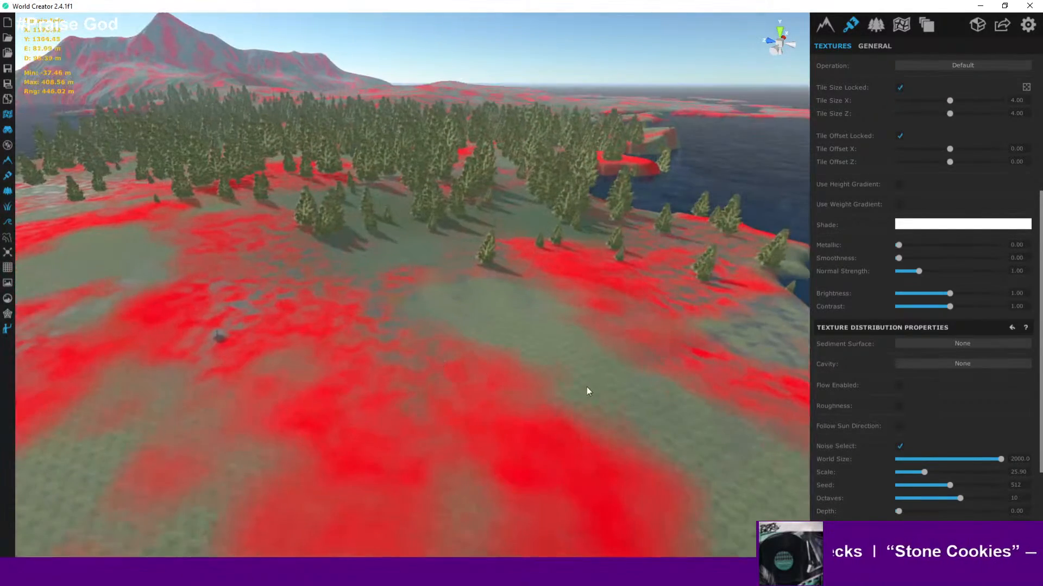
middle_click_drag(427, 361, 582, 331)
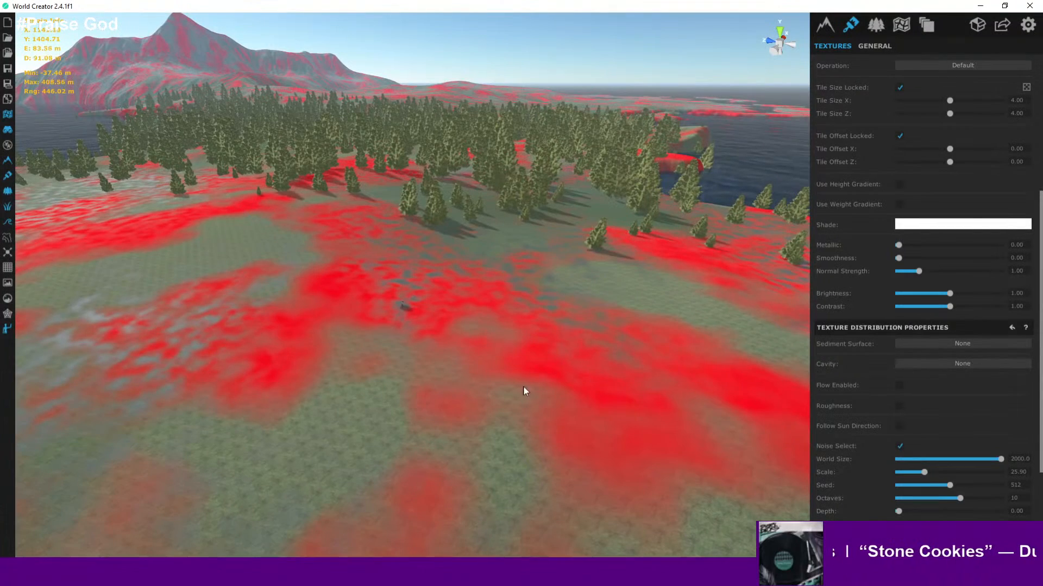
scroll(498, 381, "down", 5)
scroll(498, 381, "down", 3)
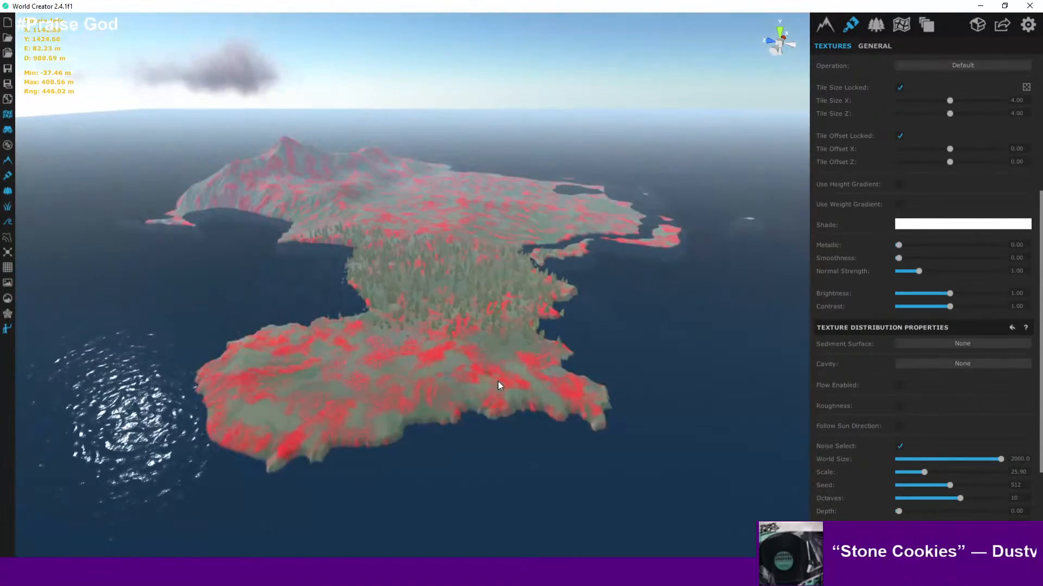
scroll(498, 381, "up", 4)
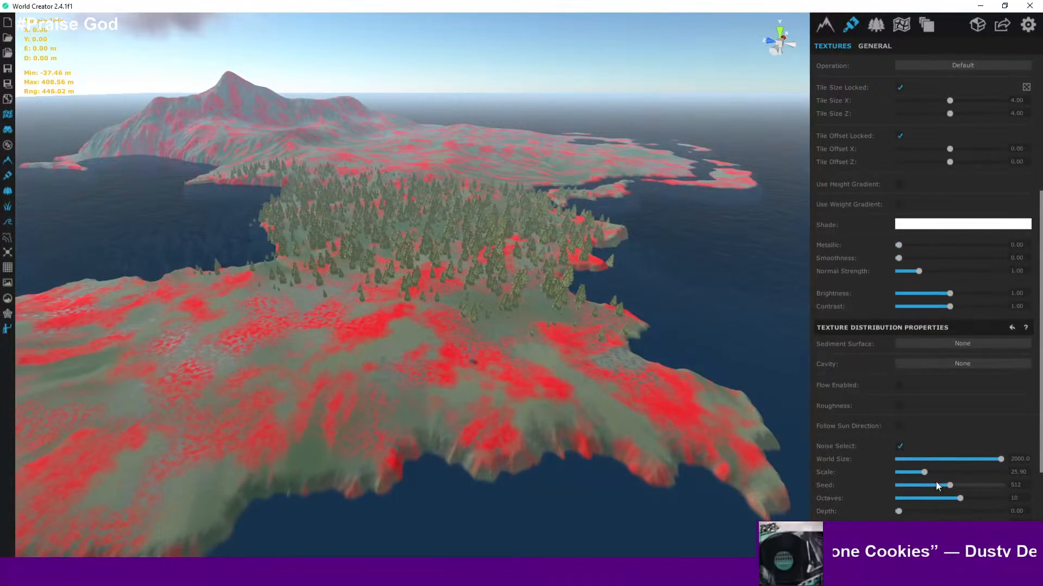
- Increase the Grass_020 noise scale to about 49.37
left_click_drag(923, 472, 949, 473)
scroll(492, 356, "up", 3)
scroll(490, 356, "up", 6)
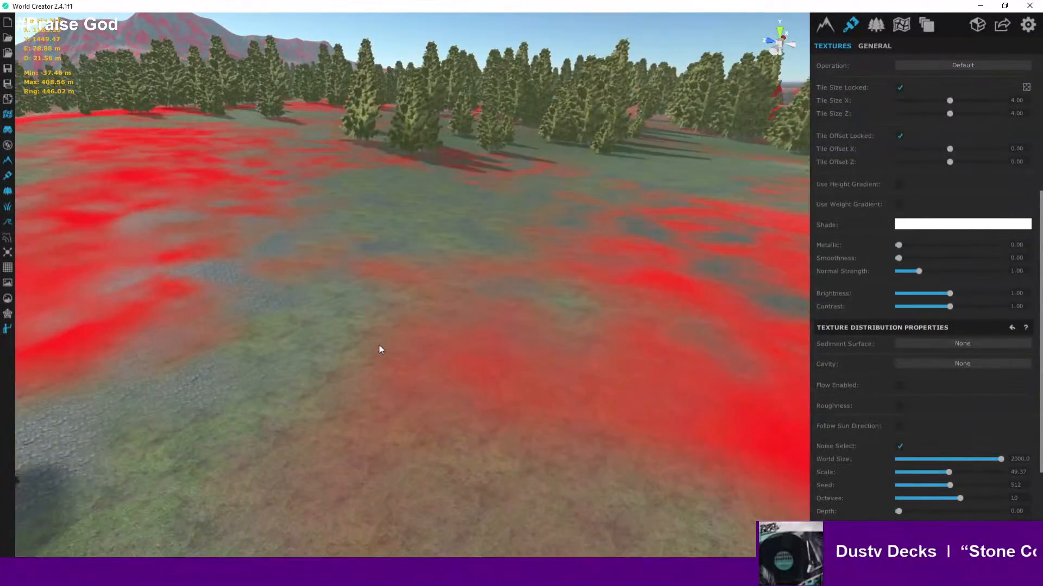
middle_click_drag(379, 346, 596, 349)
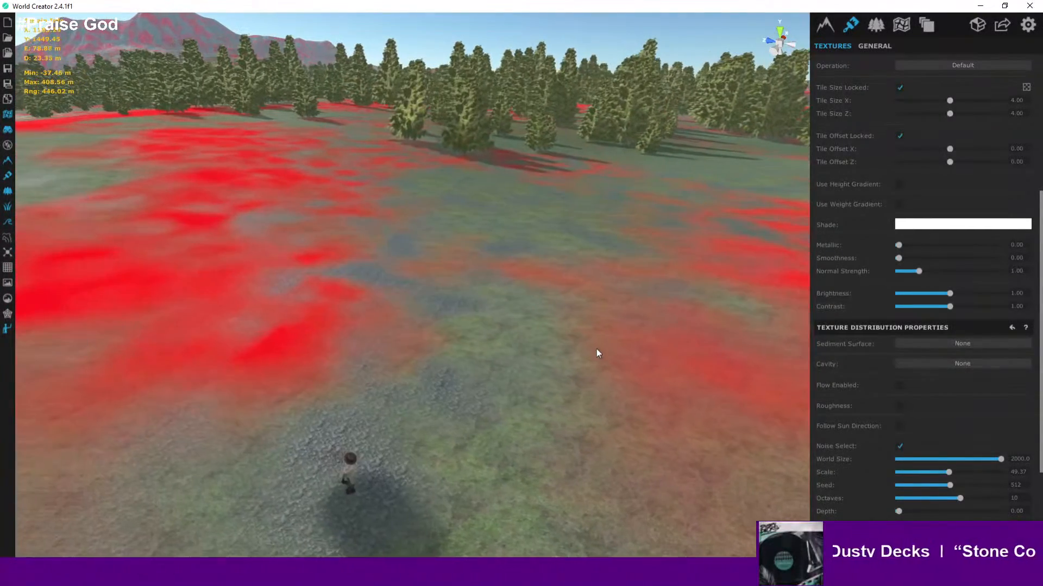
- Turn off the heatmap and inspect the grass and rock blend across the meadow up close and from above
left_click(8, 115)
scroll(322, 250, "up", 2)
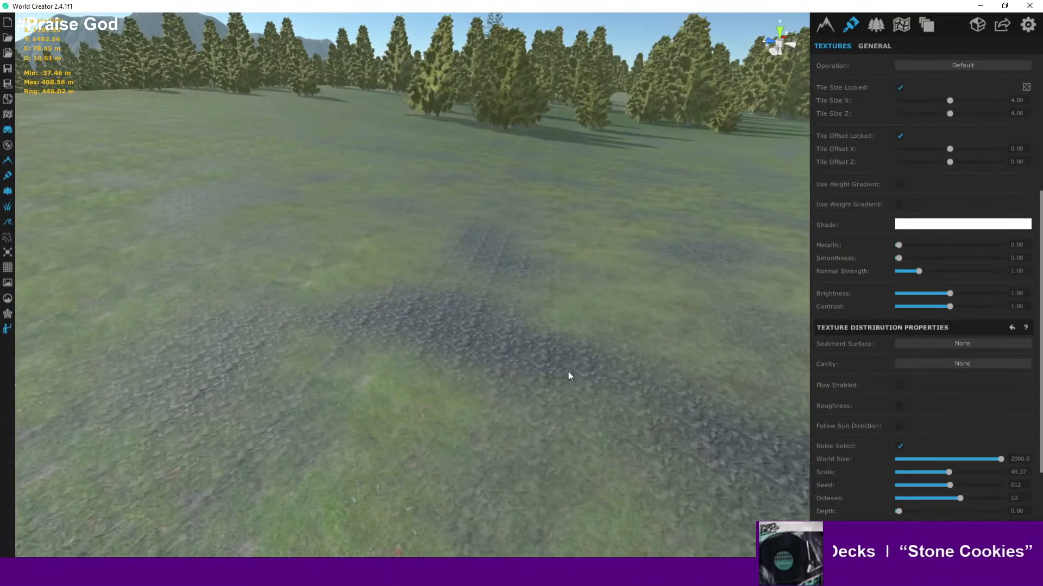
scroll(566, 266, "down", 4)
right_click_drag(594, 322, 731, 370)
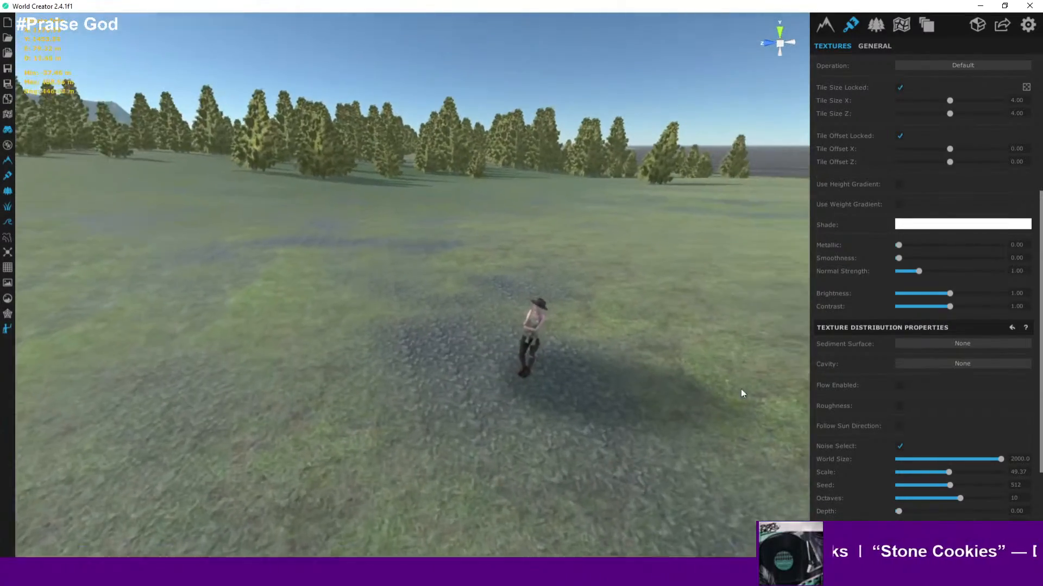
scroll(734, 390, "up", 5)
right_click_drag(638, 363, 462, 467)
scroll(420, 345, "down", 8)
scroll(438, 342, "down", 8)
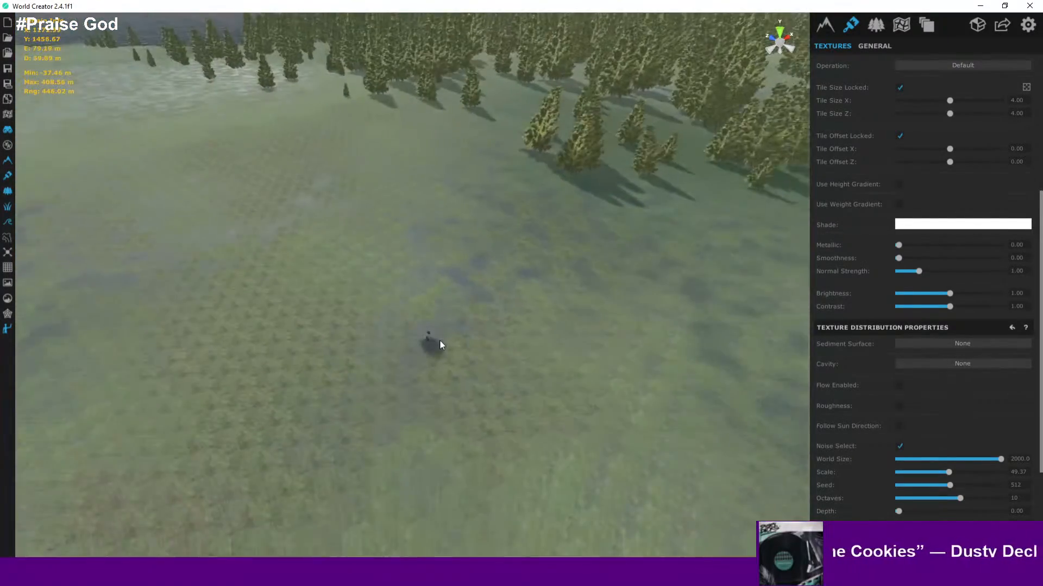
scroll(441, 345, "down", 3)
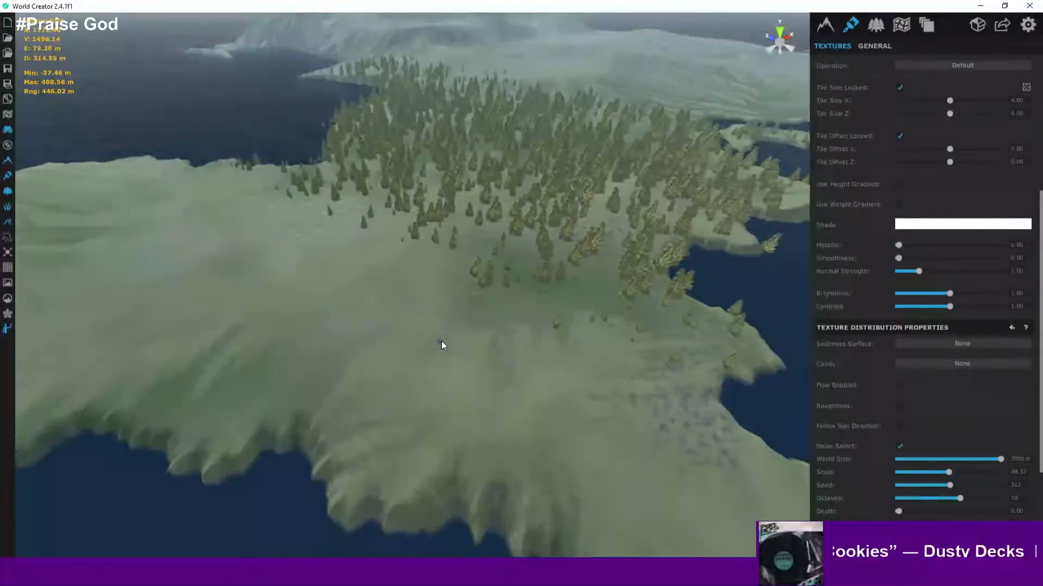
scroll(440, 345, "up", 12)
scroll(432, 340, "up", 8)
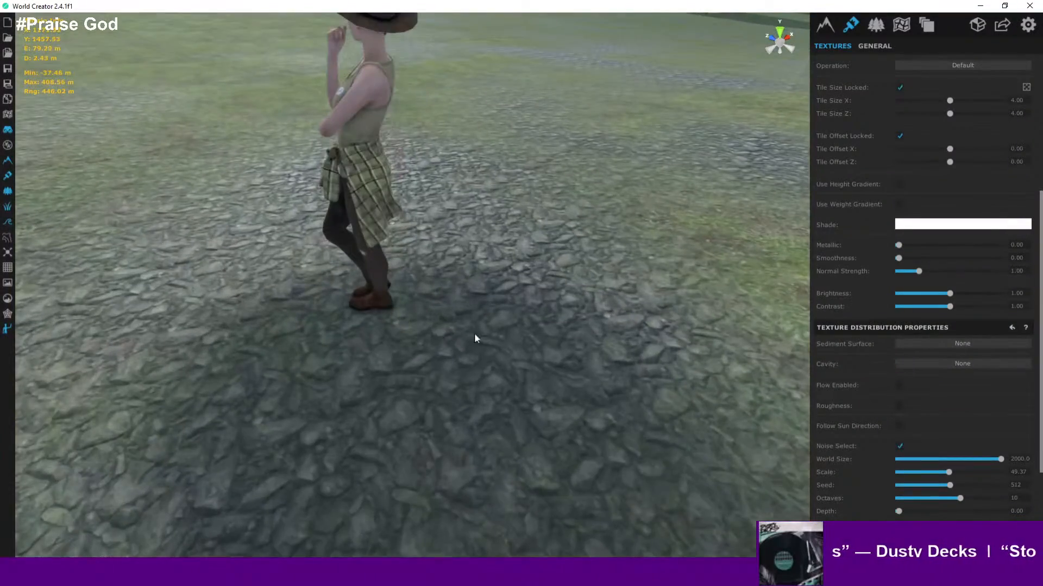
right_click_drag(475, 334, 581, 339)
scroll(578, 352, "up", 5)
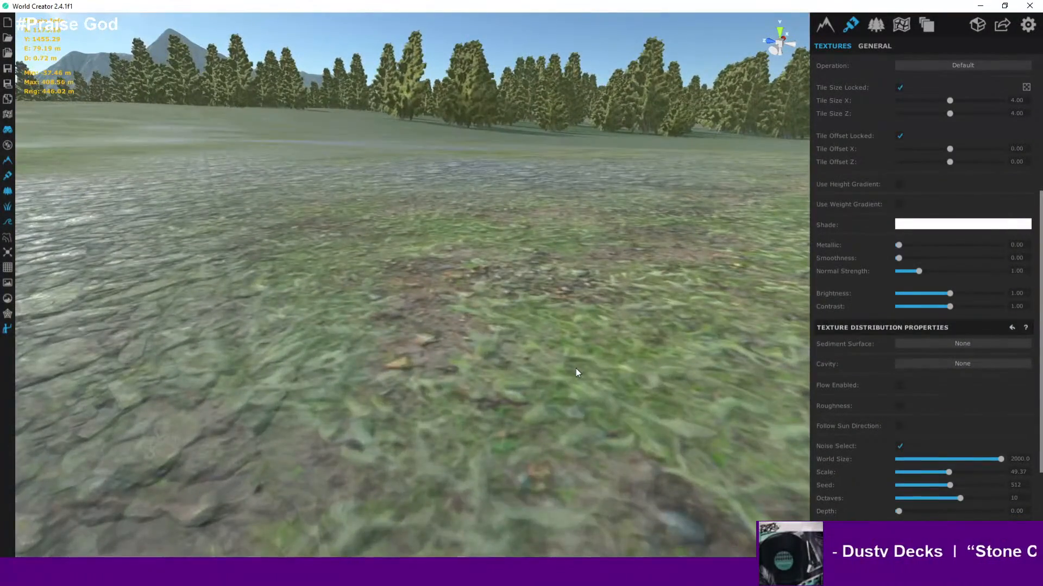
scroll(576, 368, "down", 6)
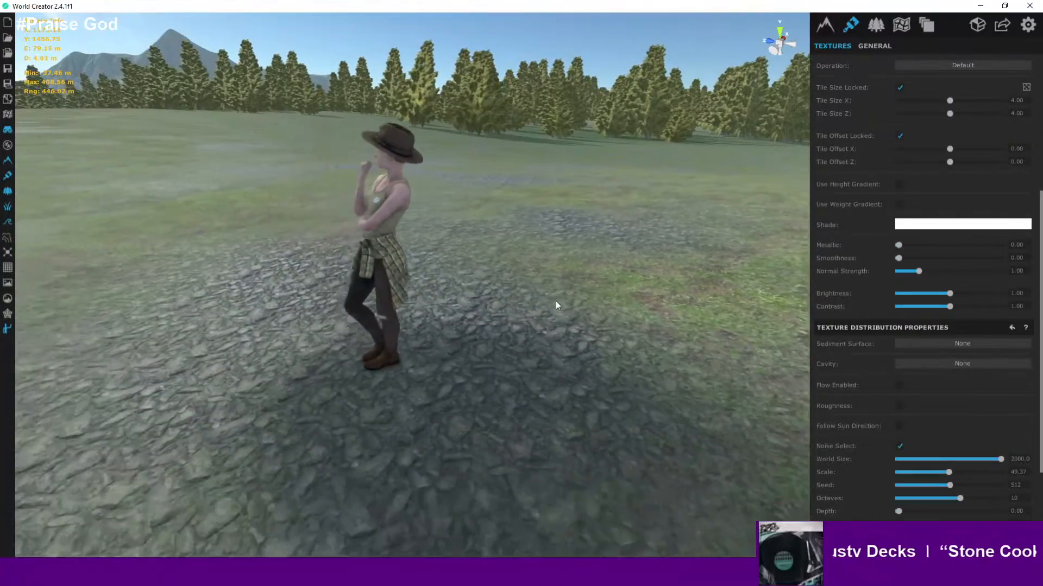
scroll(445, 310, "up", 4)
right_click_drag(434, 315, 512, 324)
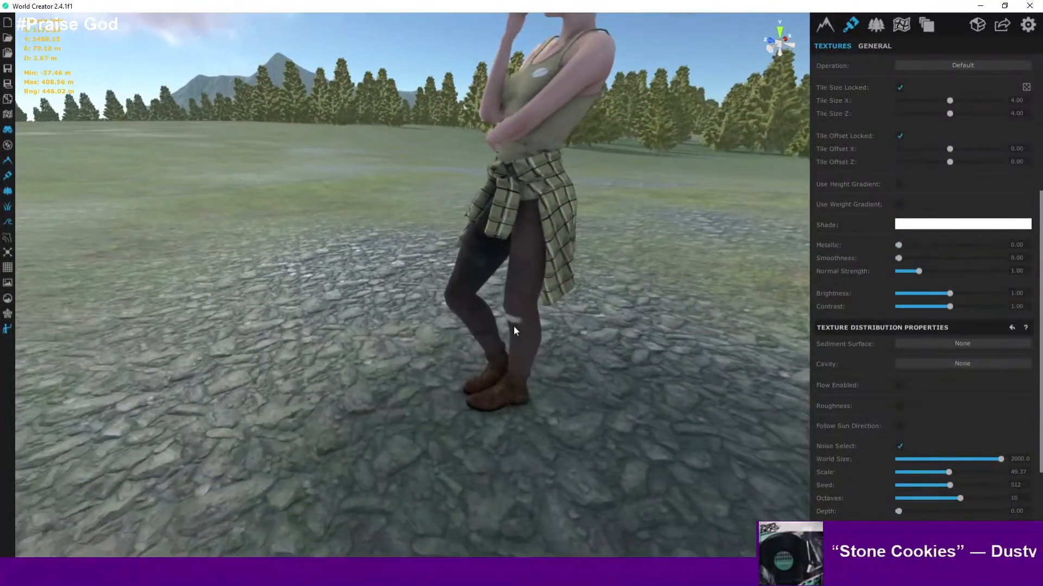
scroll(508, 322, "down", 3)
scroll(507, 322, "down", 10)
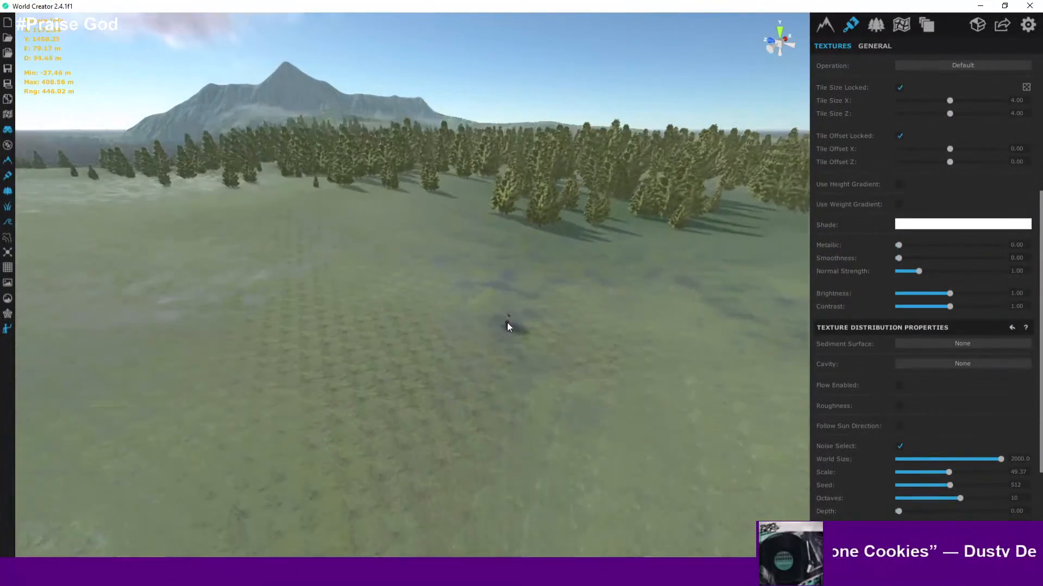
middle_click_drag(558, 334, 588, 349)
scroll(883, 232, "up", 2)
scroll(881, 230, "up", 4)
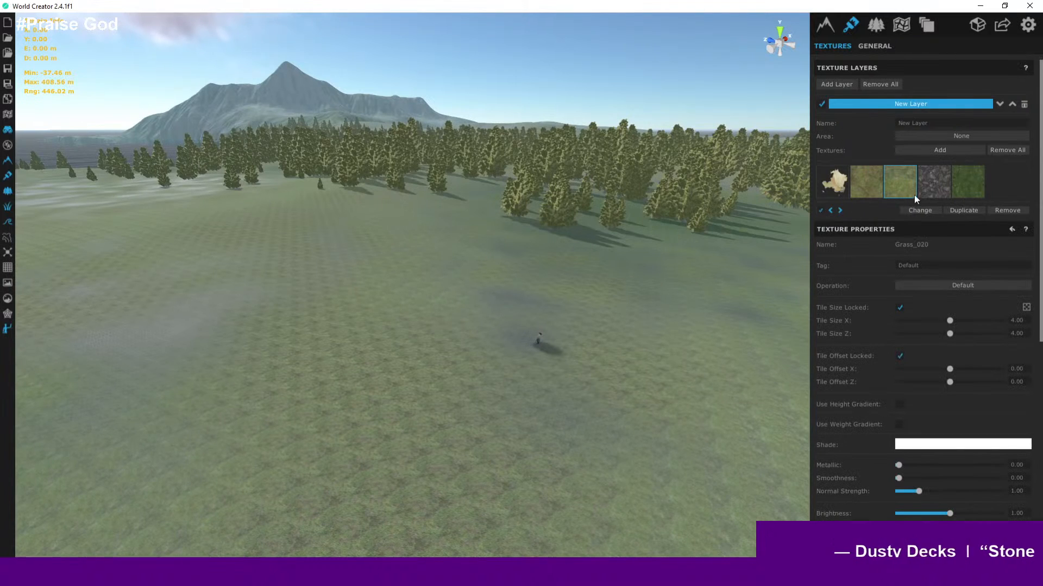
- Select the Grass_03 texture and toggle it off and back on to compare its coverage
left_click(965, 186)
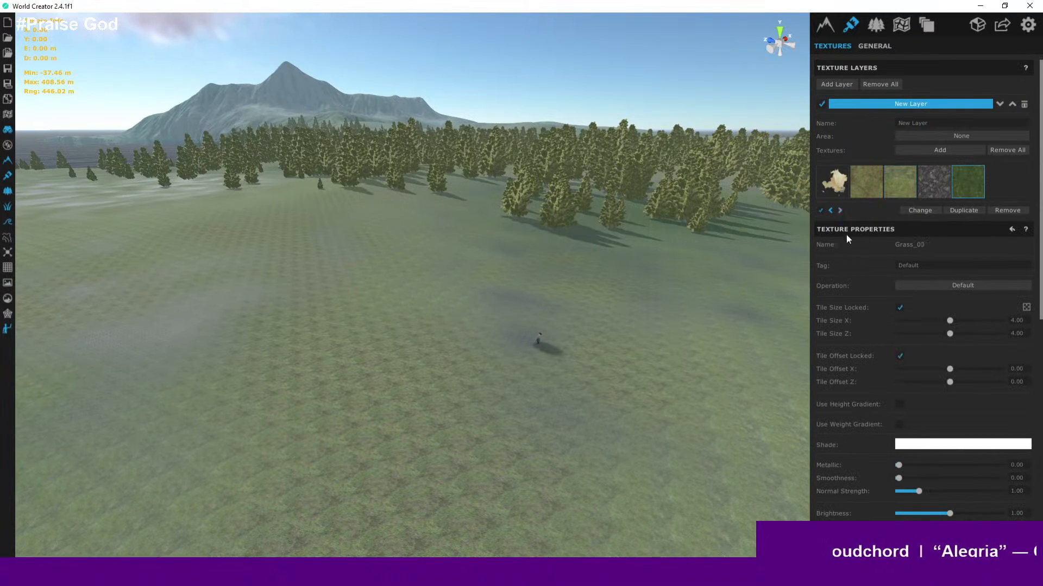
left_click(822, 210)
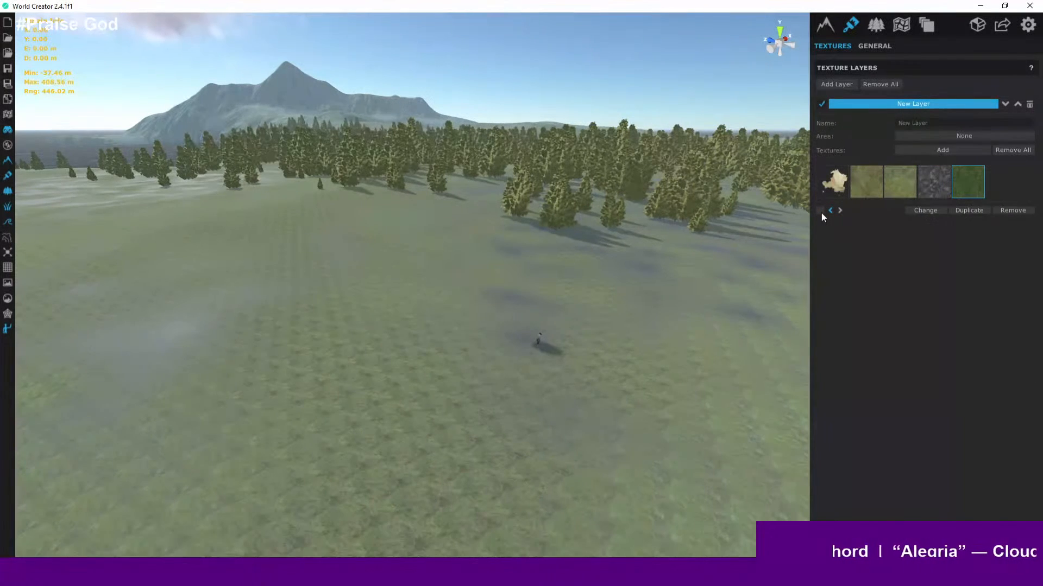
left_click(822, 211)
- Select the Grass_041 texture and toggle it off and back on to compare its coverage
left_click(853, 189)
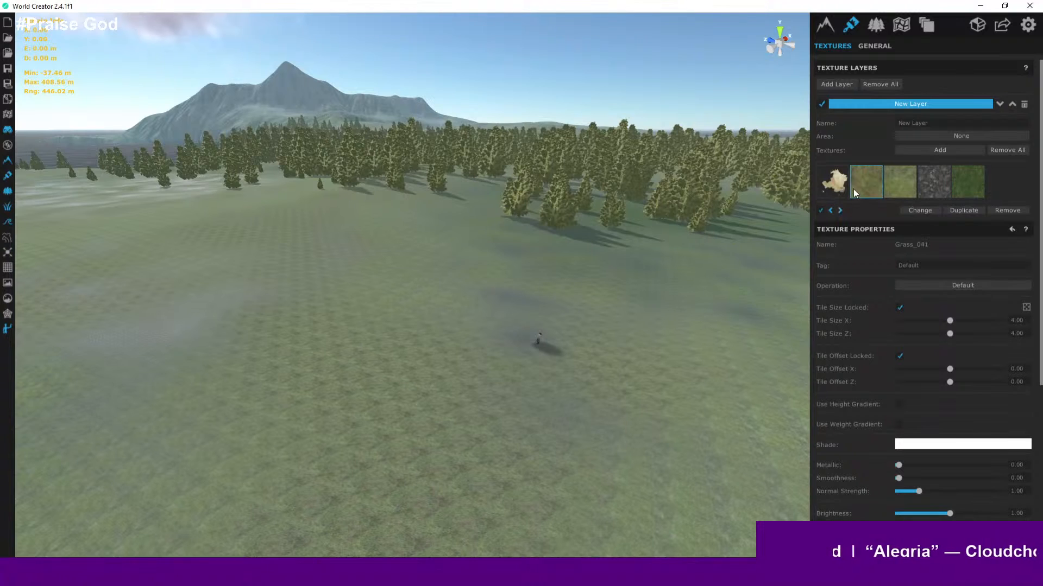
left_click(821, 211)
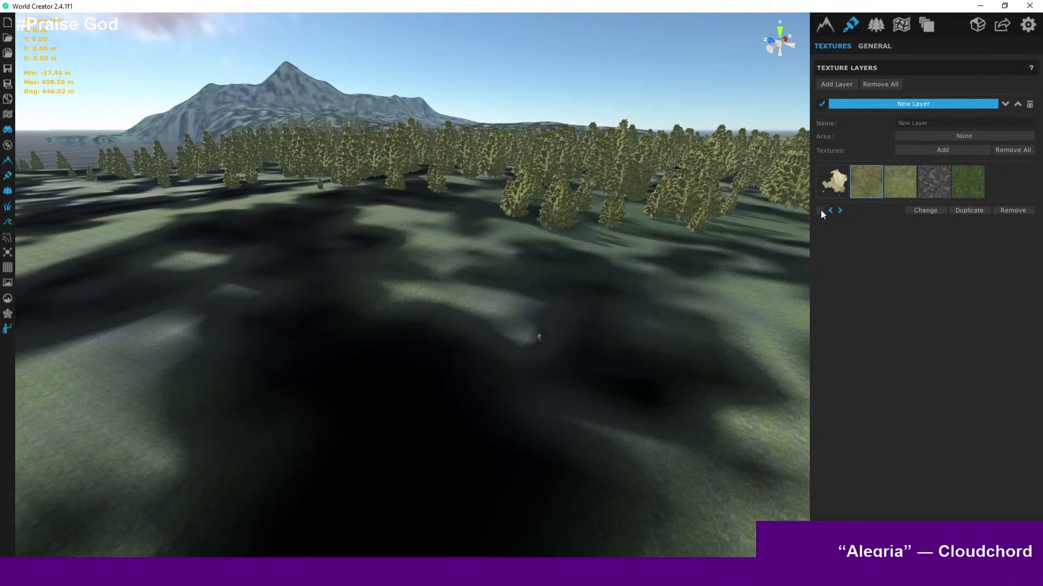
left_click(821, 210)
- Enable Noise Select distribution for Grass_041 and review its coverage with the heatmap switched on and off
scroll(890, 304, "down", 5)
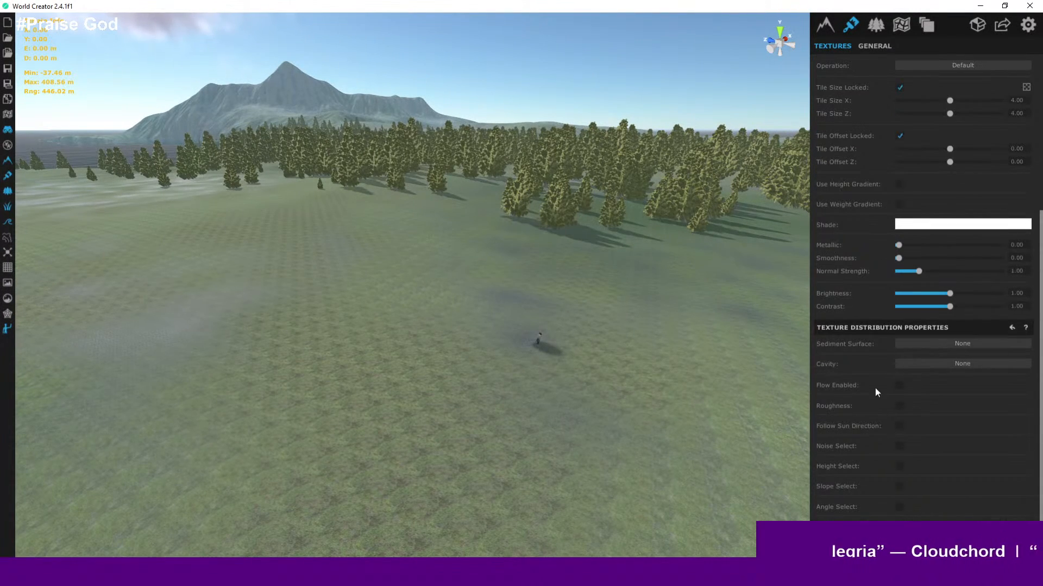
left_click(899, 446)
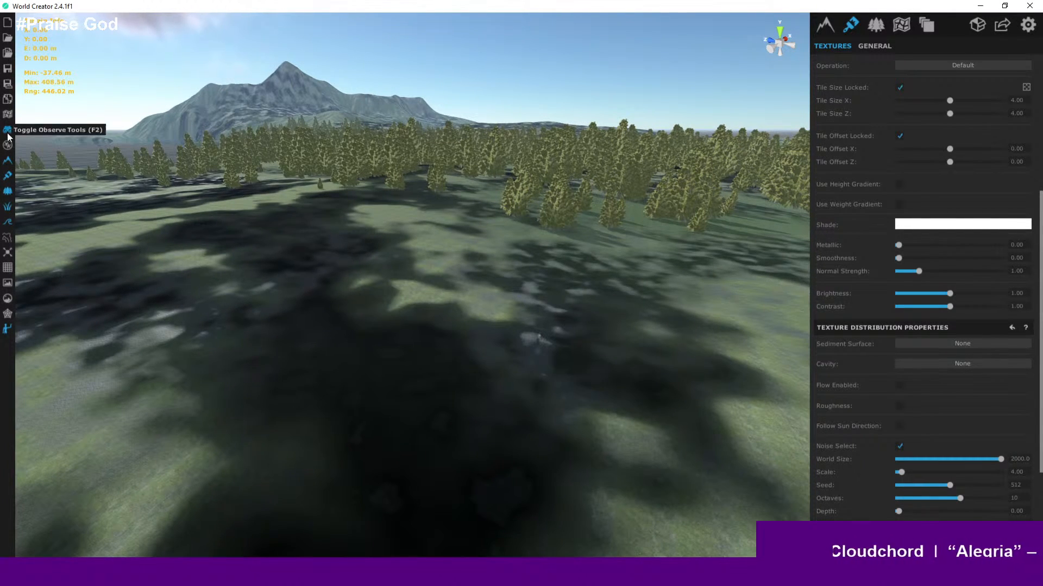
left_click(7, 115)
scroll(385, 313, "down", 8)
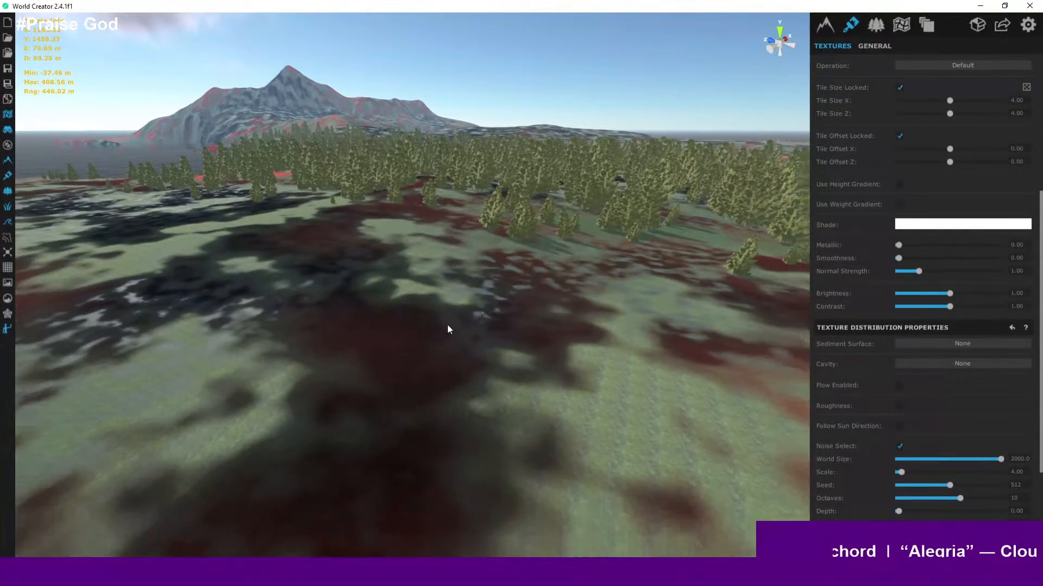
left_click_drag(447, 325, 425, 279)
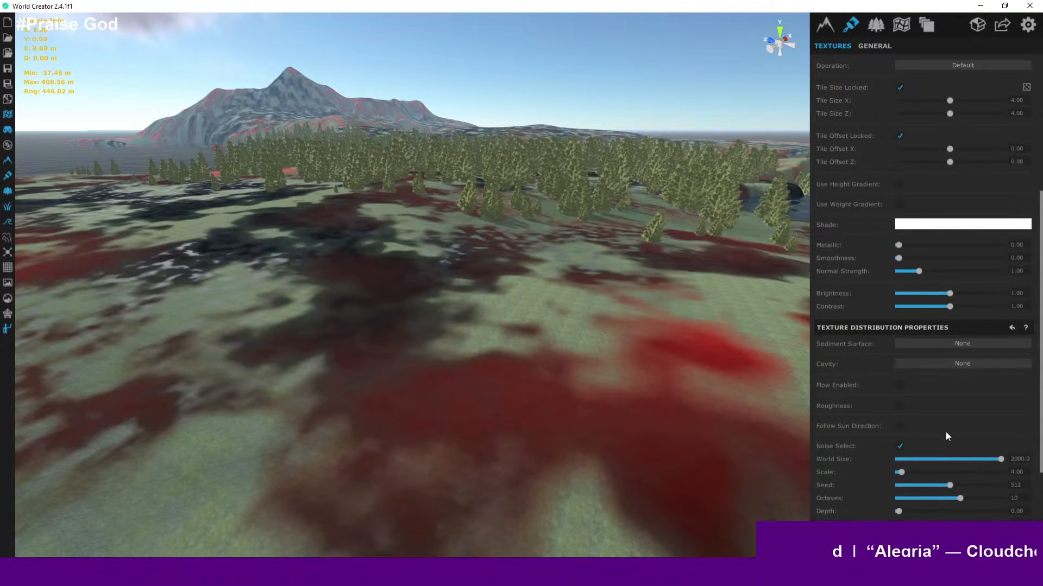
scroll(945, 432, "down", 3)
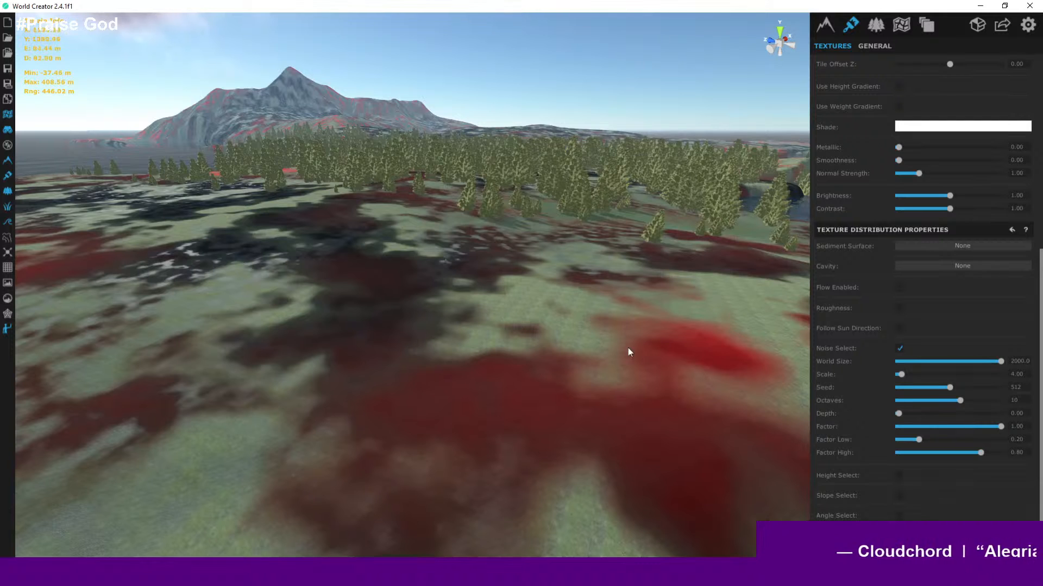
left_click_drag(628, 348, 425, 321)
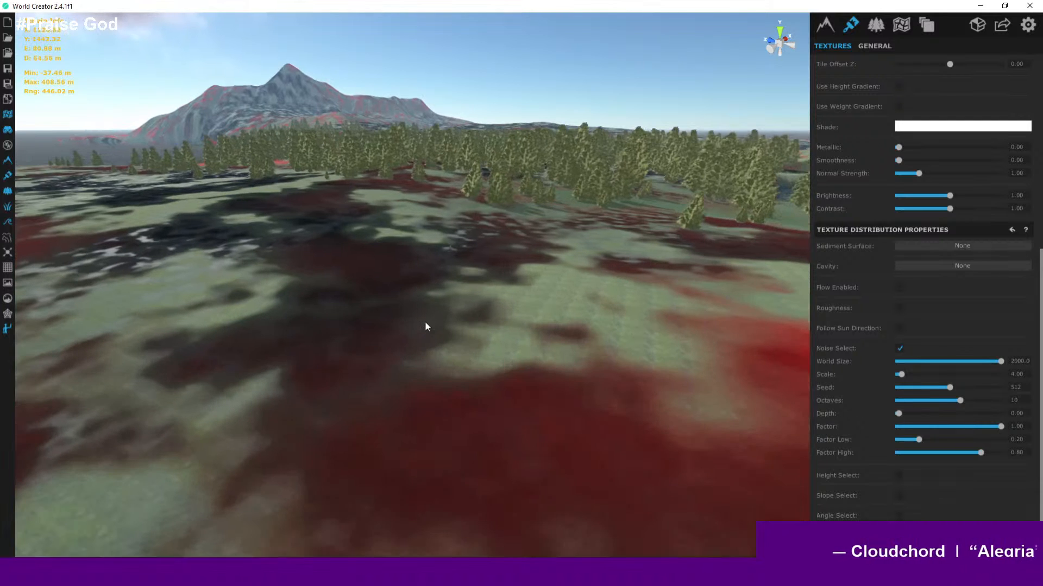
left_click(7, 115)
scroll(380, 272, "down", 1)
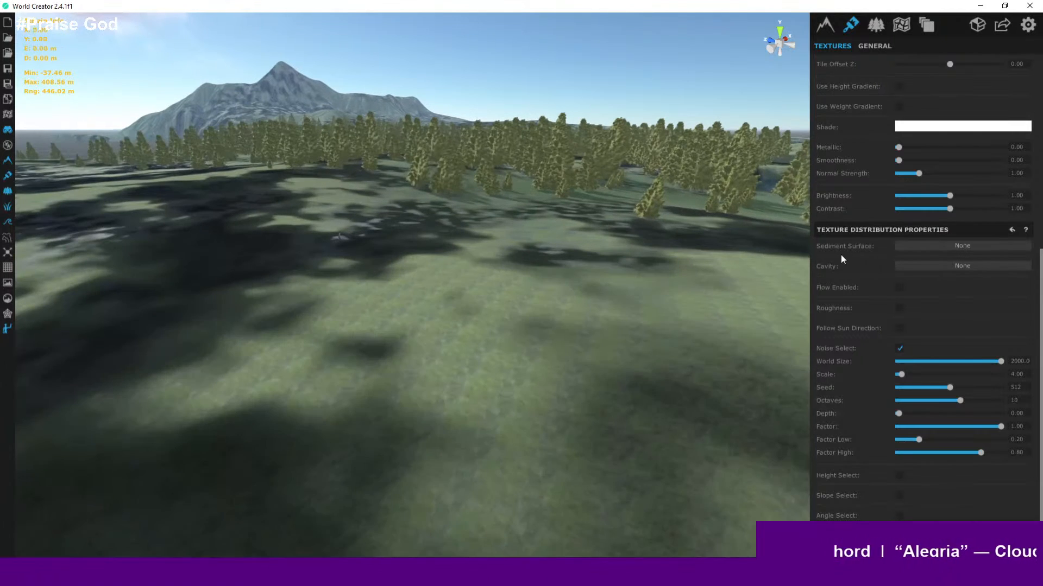
scroll(854, 257, "up", 6)
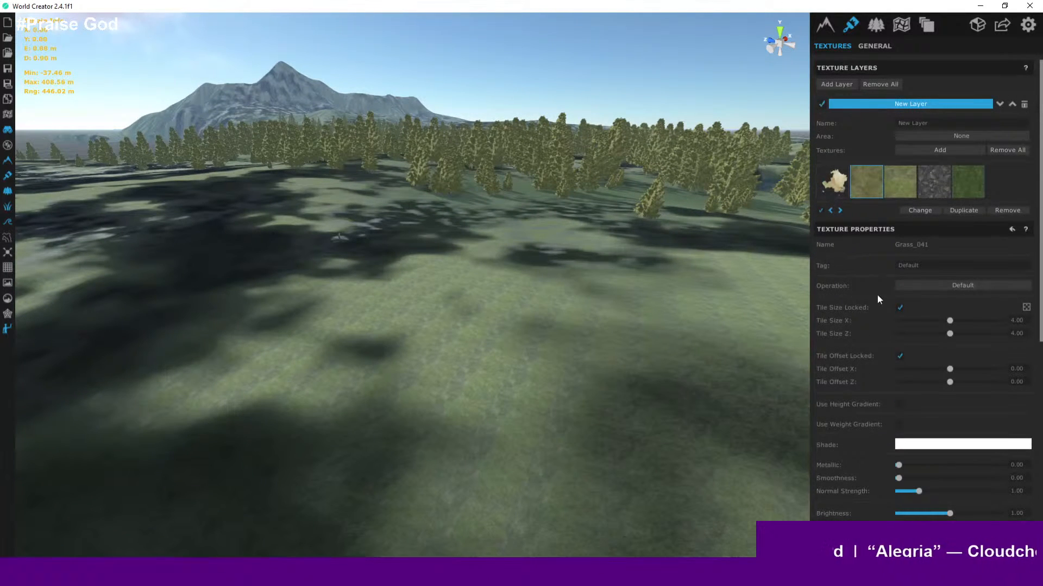
- Turn off Noise Select distribution for the Grass_041 texture
scroll(877, 295, "down", 6)
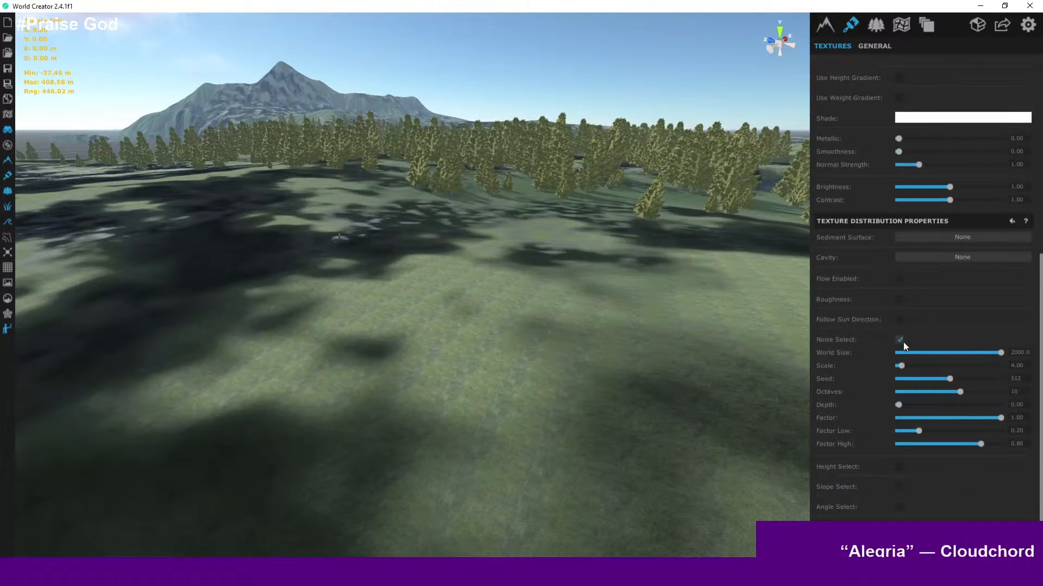
left_click(900, 340)
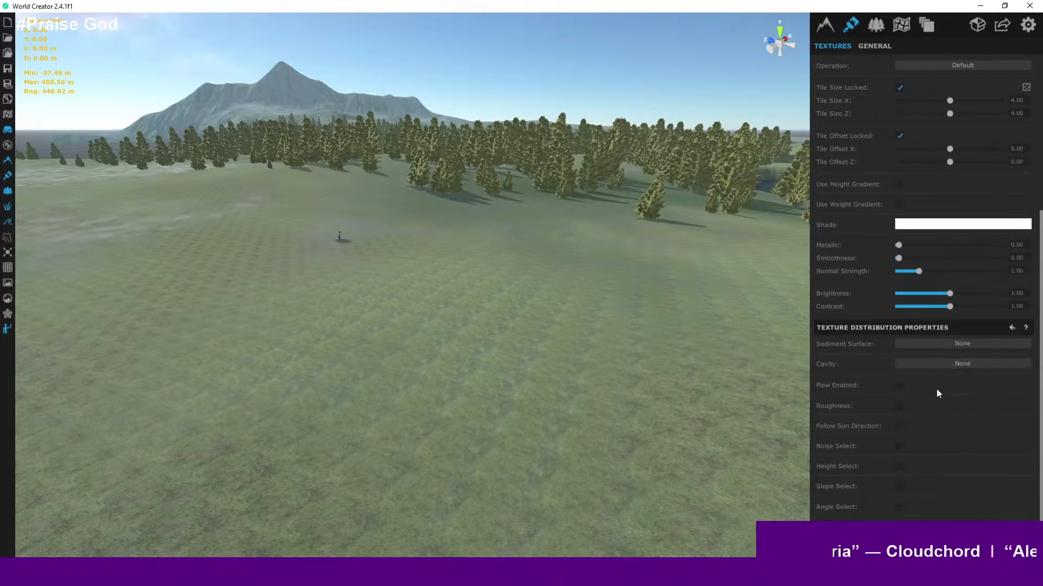
- Try enabling Roughness and Flow distribution for Grass_041 and switch both off again
scroll(937, 389, "up", 3)
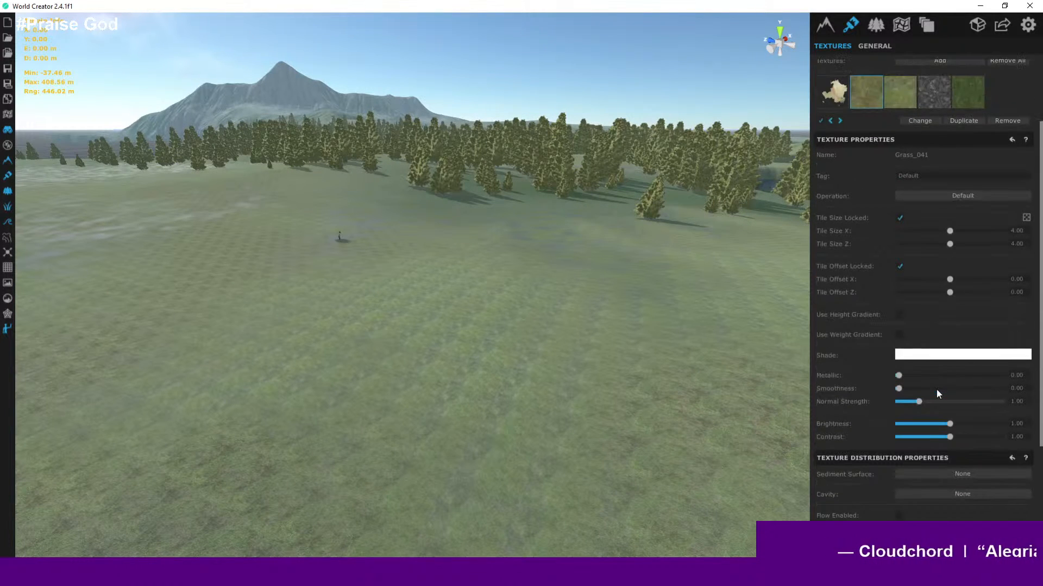
scroll(925, 378, "up", 1)
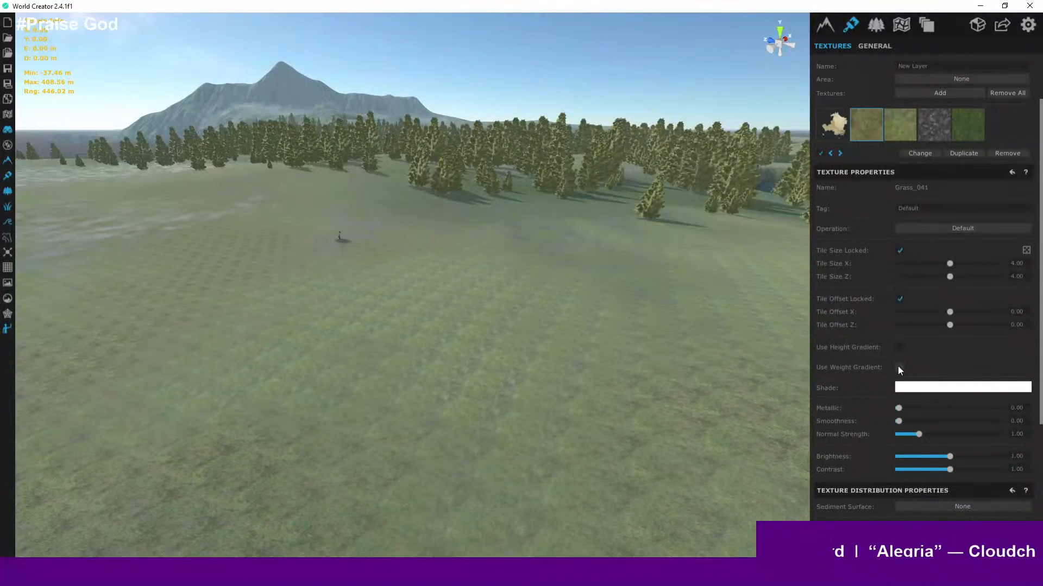
scroll(899, 367, "down", 2)
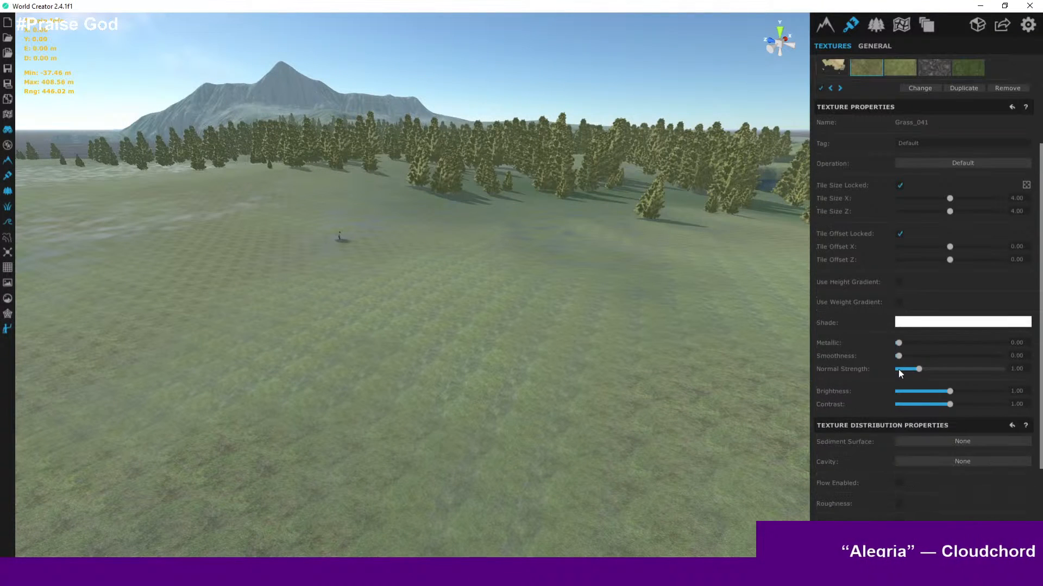
scroll(914, 390, "down", 1)
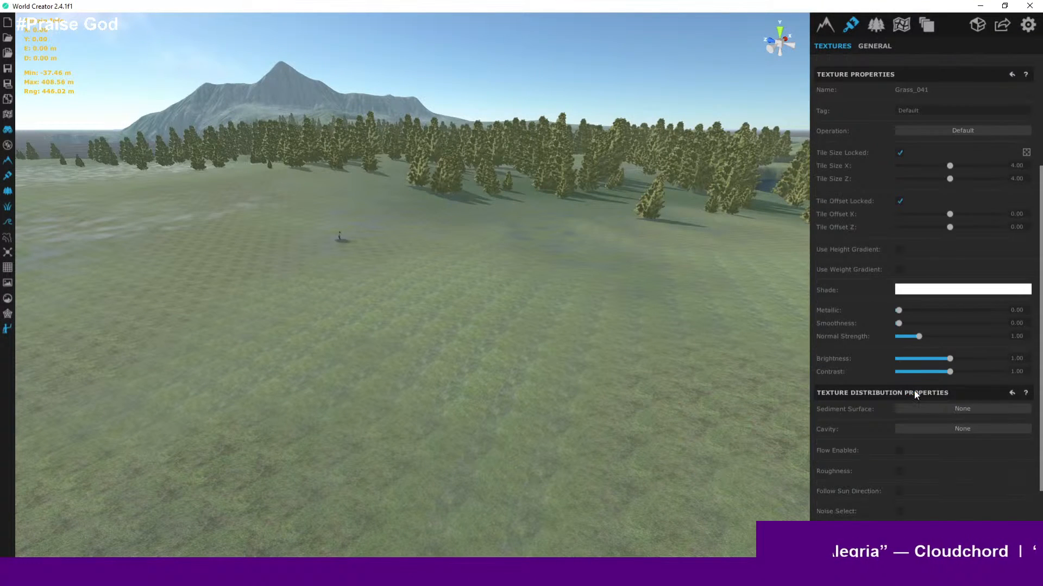
scroll(875, 402, "down", 1)
scroll(875, 406, "down", 1)
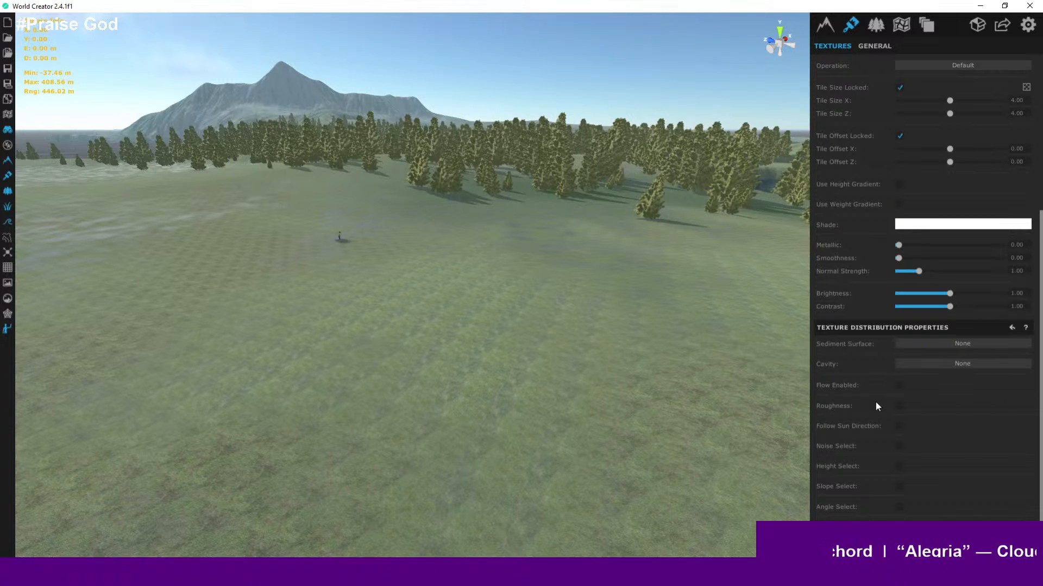
left_click(901, 406)
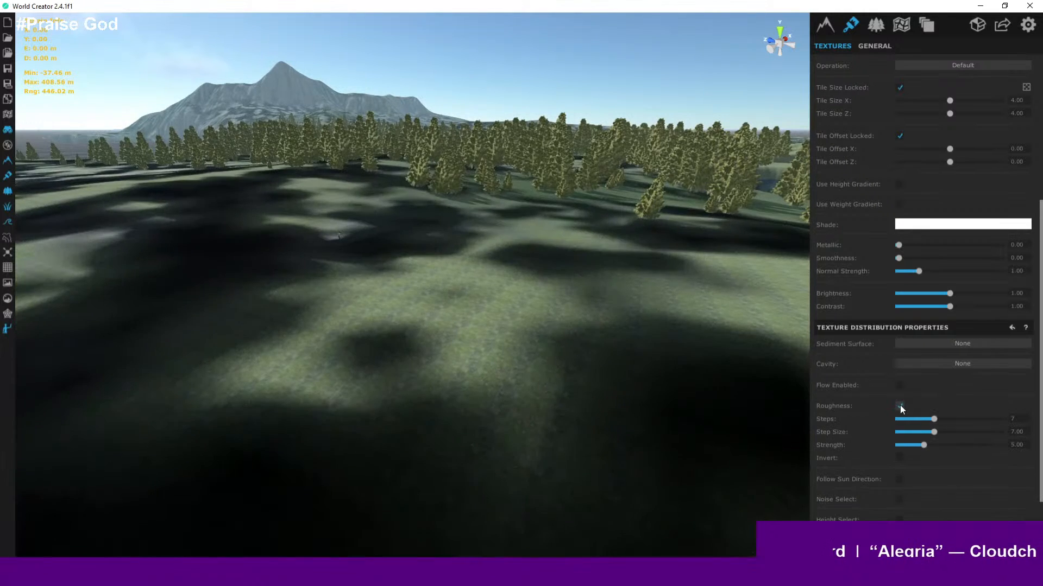
left_click(900, 406)
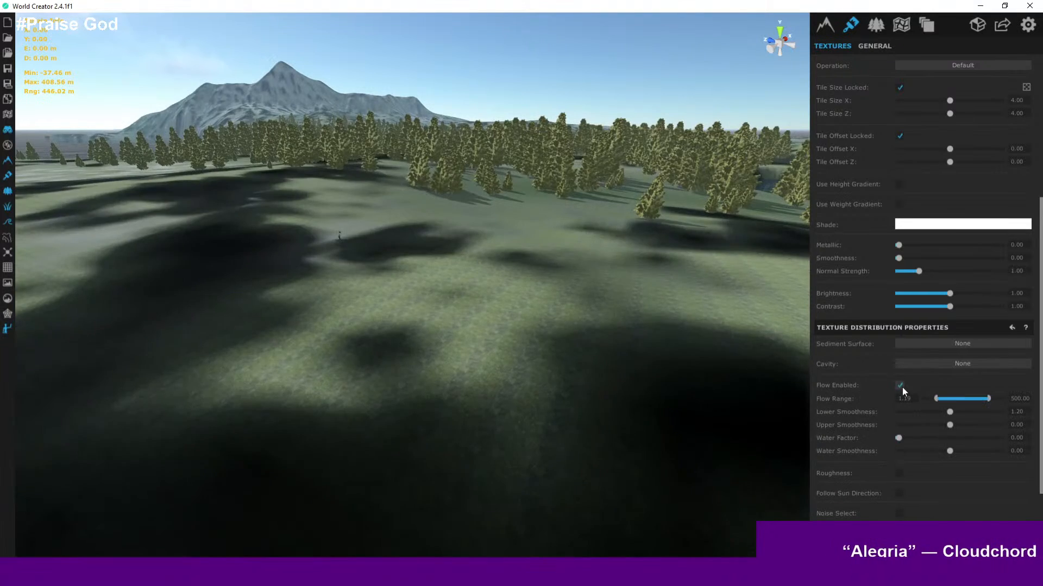
left_click(900, 386)
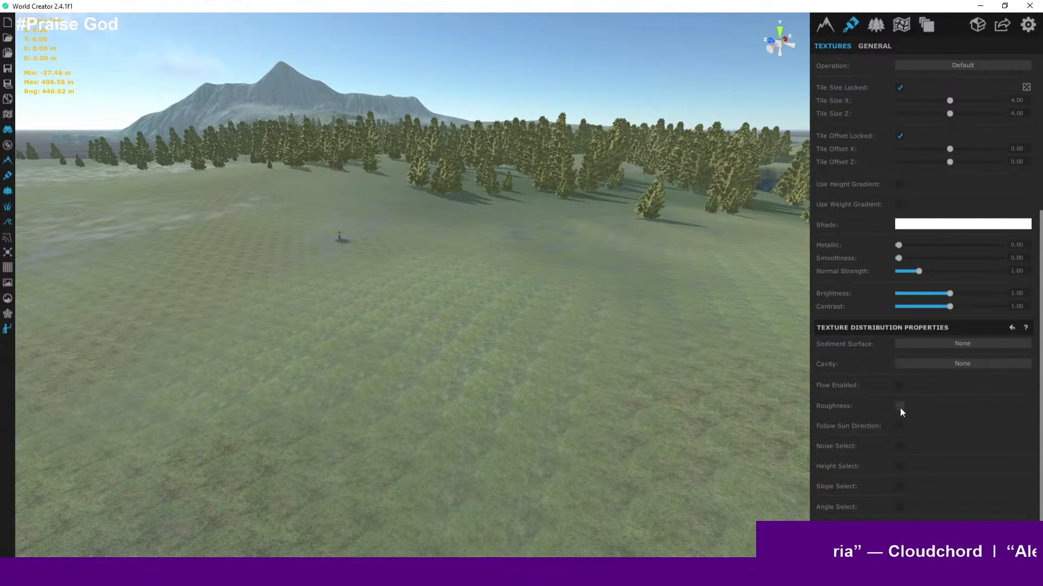
- Re-enable Noise Select distribution for the Grass_041 texture
scroll(623, 303, "down", 10)
scroll(623, 305, "up", 10)
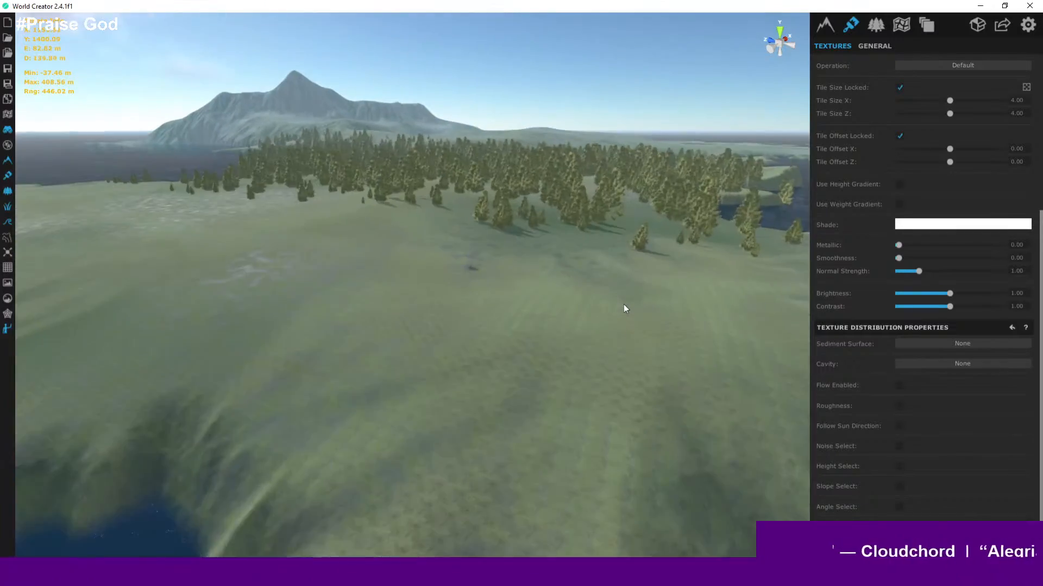
right_click_drag(607, 279, 459, 258)
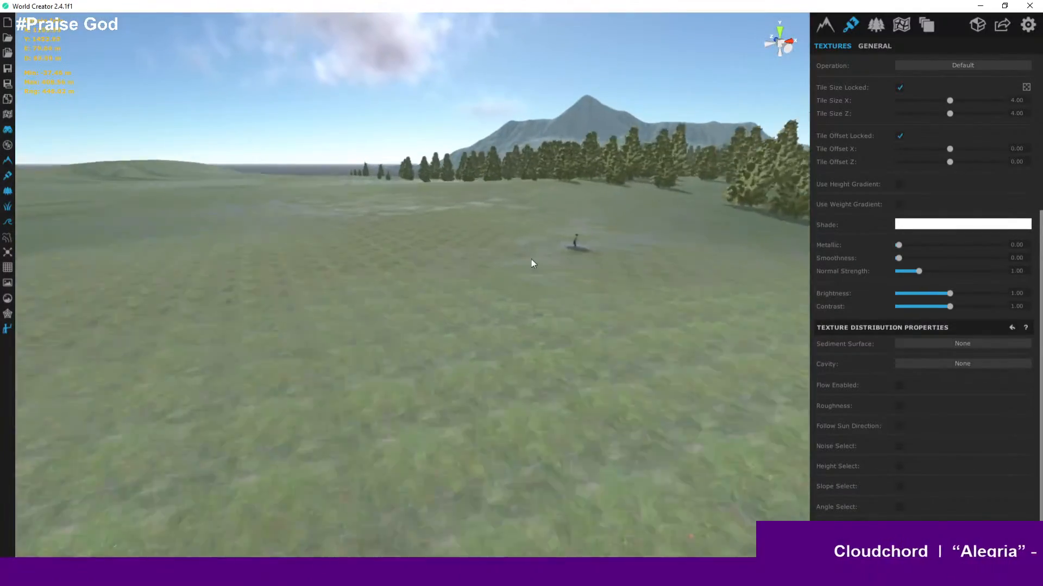
scroll(587, 241, "up", 5)
right_click_drag(623, 240, 577, 201)
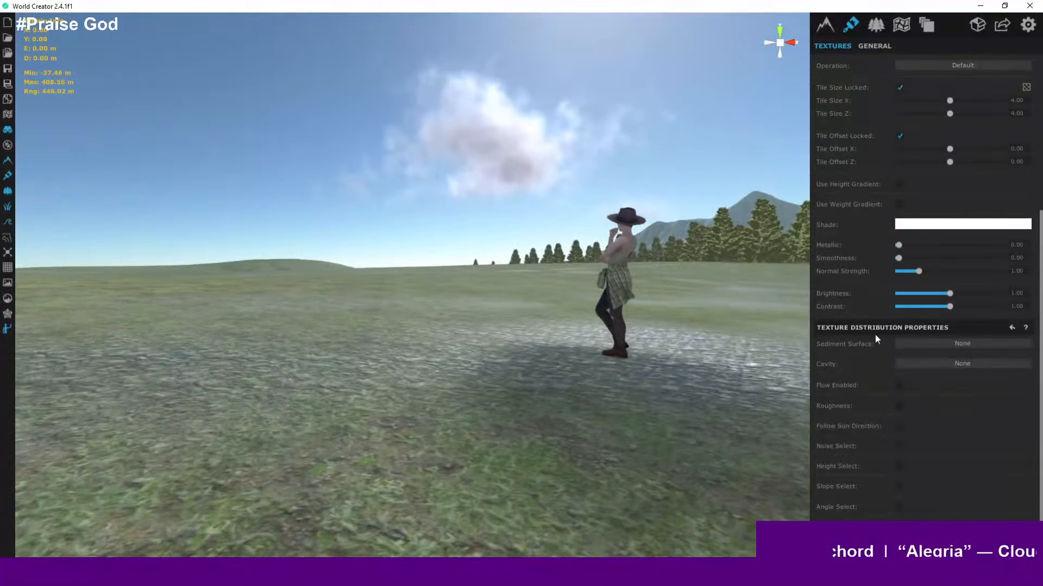
left_click(900, 446)
- Orbit over the island and inspect Grass_041's noise coverage with the heatmap
right_click_drag(577, 319, 605, 303)
scroll(617, 292, "down", 8)
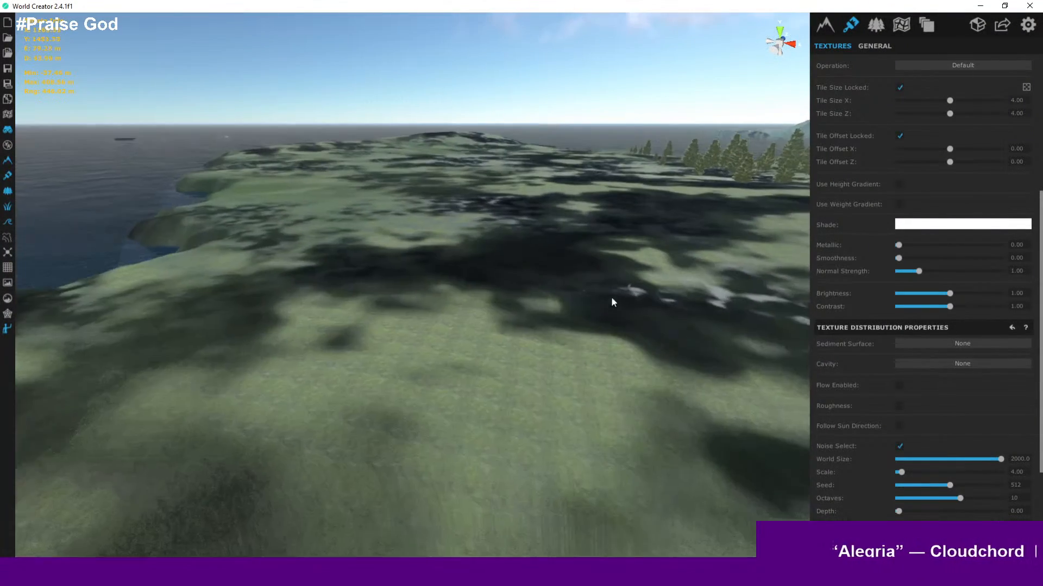
middle_click_drag(612, 298, 593, 339)
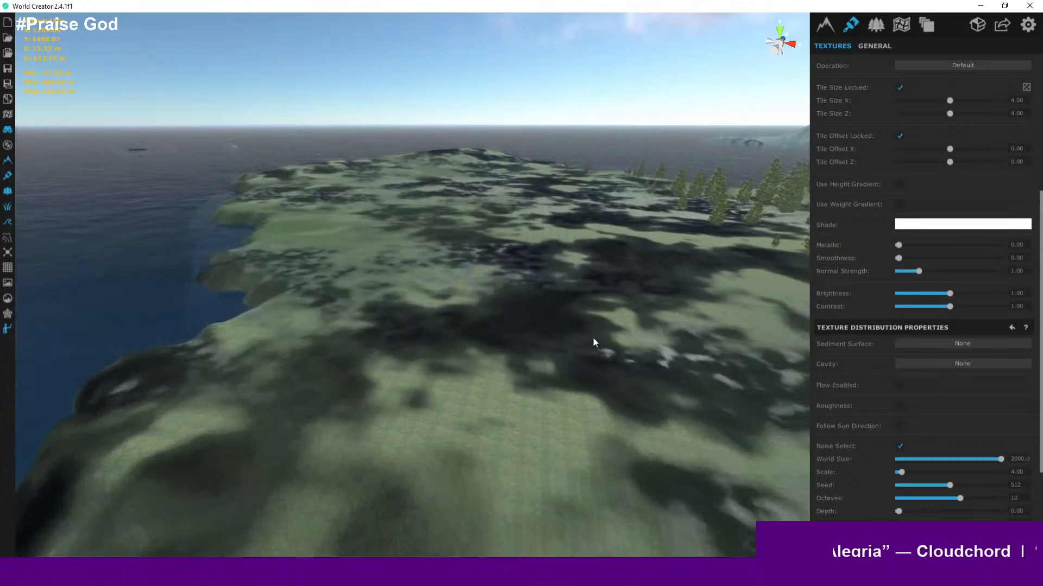
scroll(593, 335, "down", 5)
scroll(651, 342, "down", 4)
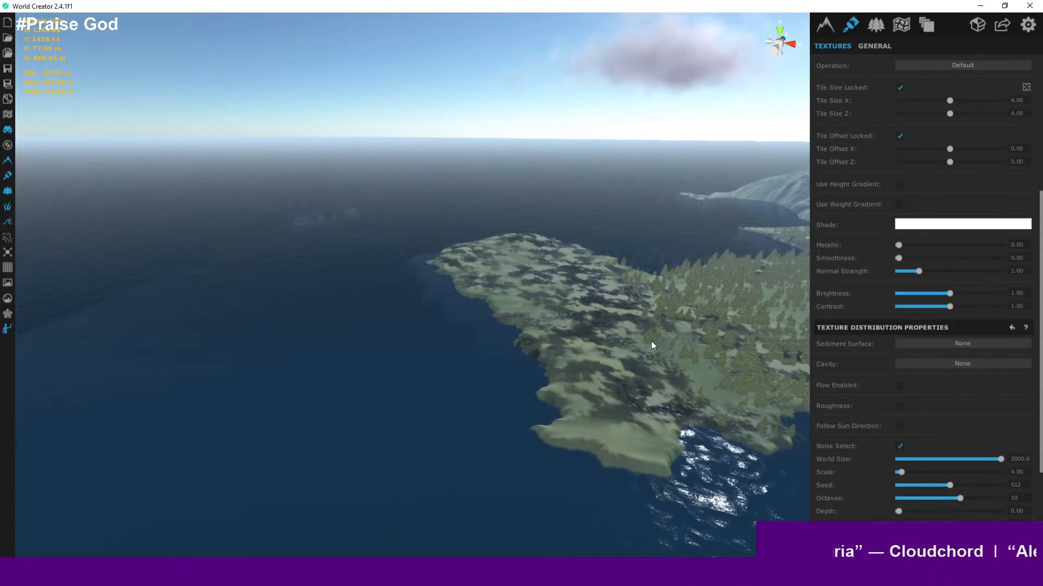
scroll(652, 342, "up", 5)
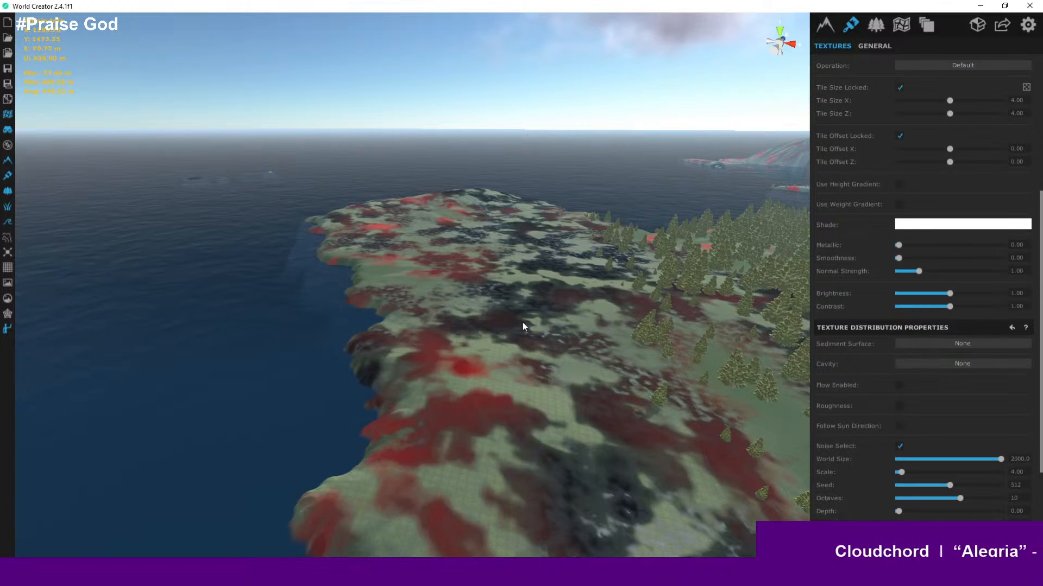
right_click_drag(522, 322, 822, 380)
middle_click_drag(593, 394, 529, 352)
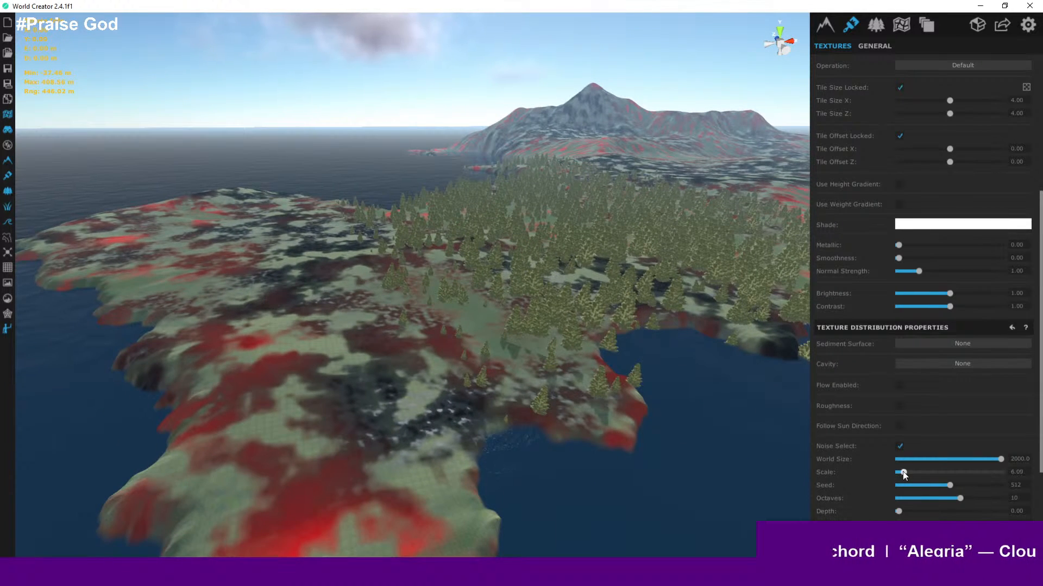
- Adjust Grass_041's noise to Scale about 11.30, World Size about 1852.6 and Octaves 2
left_click_drag(900, 471, 908, 472)
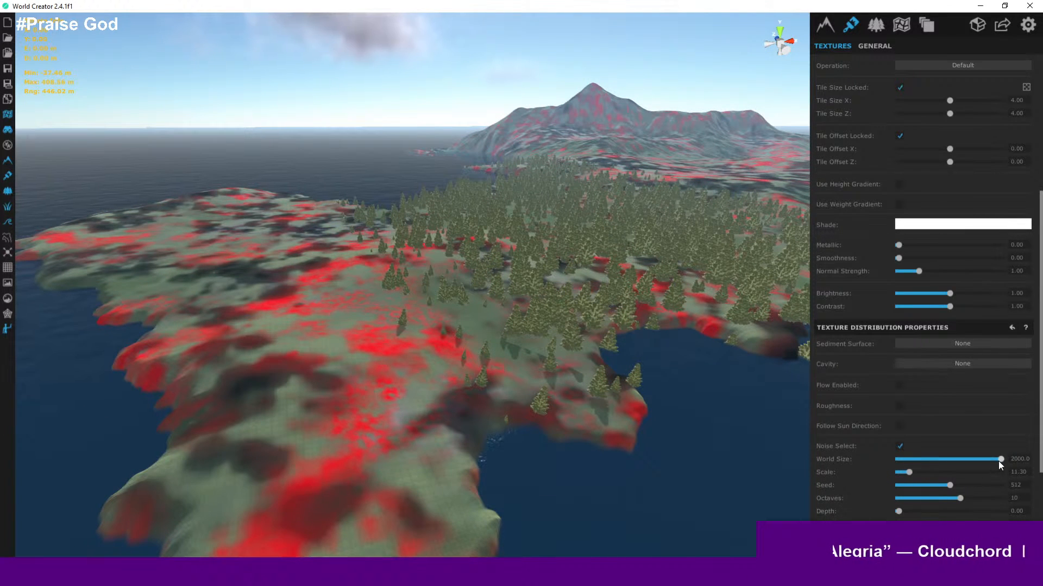
mouse_move(999, 462)
left_mouse_down()
mouse_move(925, 456)
mouse_move(992, 458)
left_mouse_up()
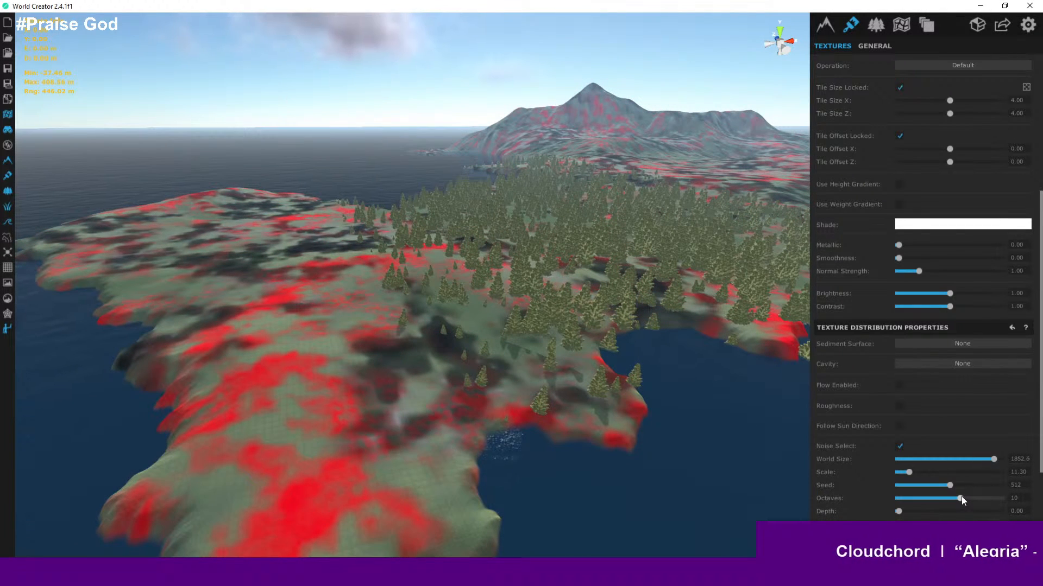
left_click_drag(971, 493, 912, 501)
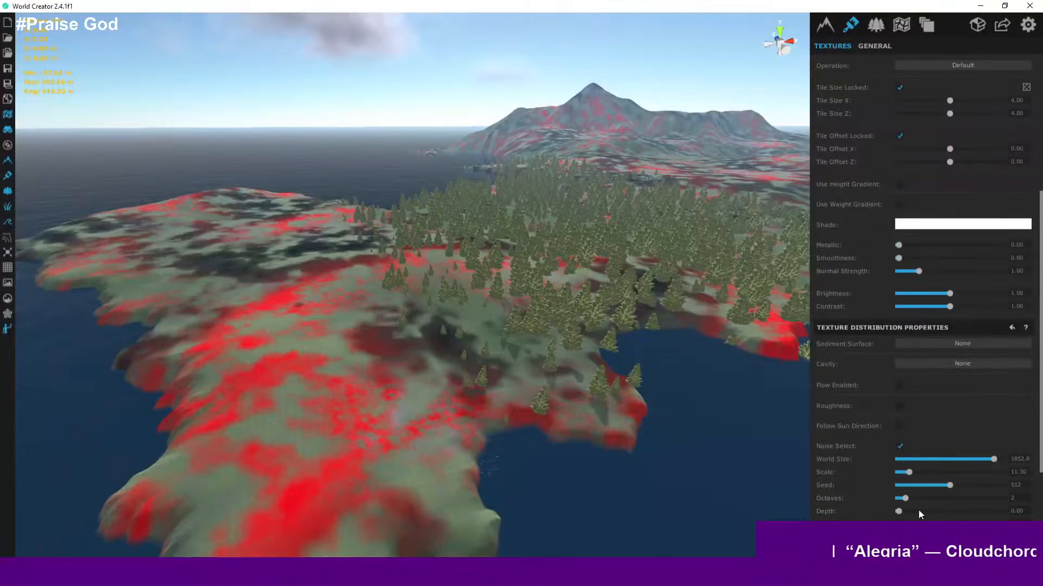
mouse_move(901, 512)
left_mouse_down()
mouse_move(936, 508)
mouse_move(890, 509)
left_mouse_up()
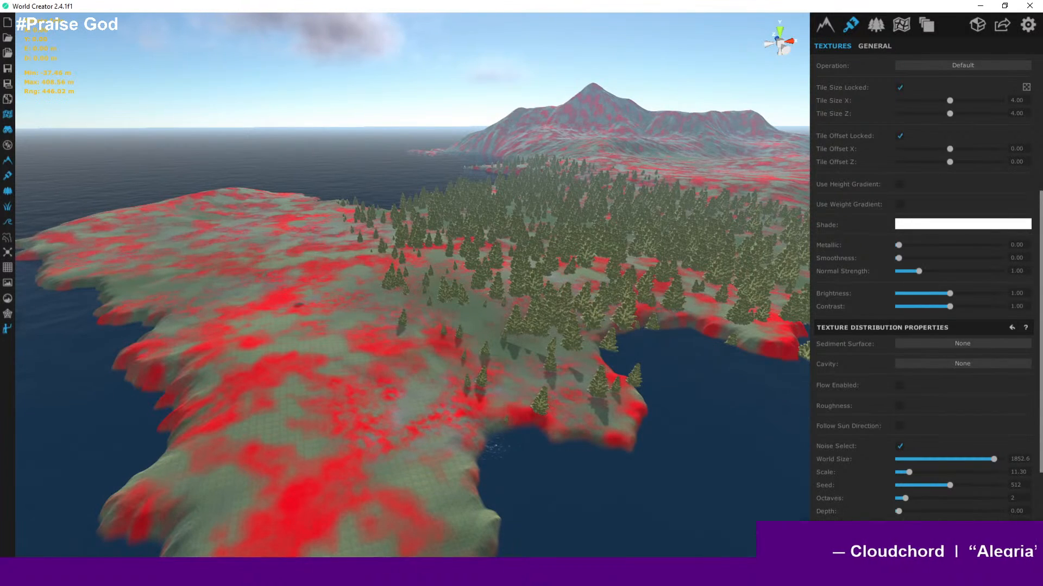
- Examine the adjusted Grass_041 heatmap coverage across the island and the meadow up close
right_click_drag(413, 399, 504, 410)
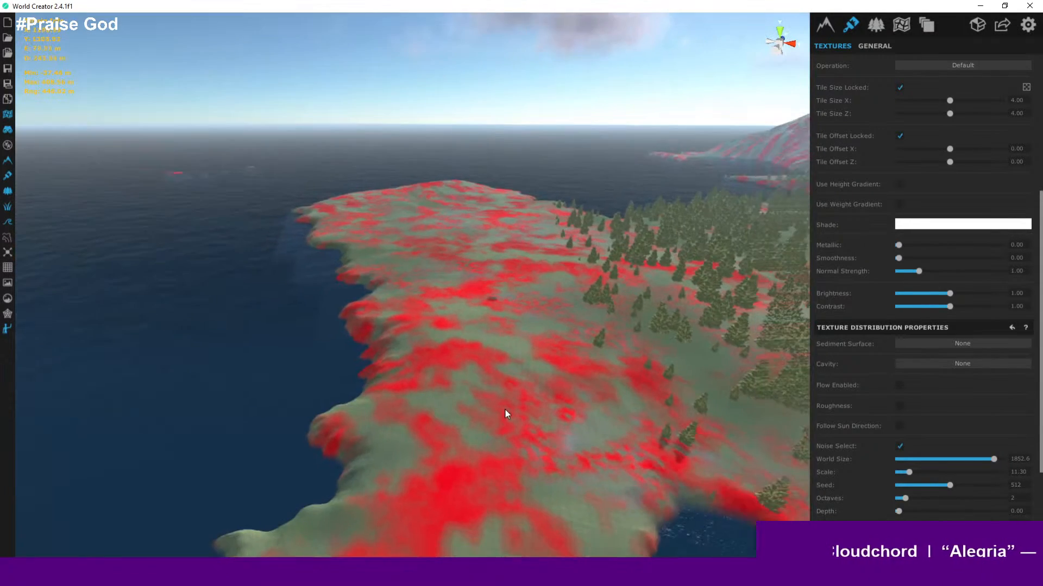
scroll(505, 410, "up", 5)
scroll(581, 407, "up", 4)
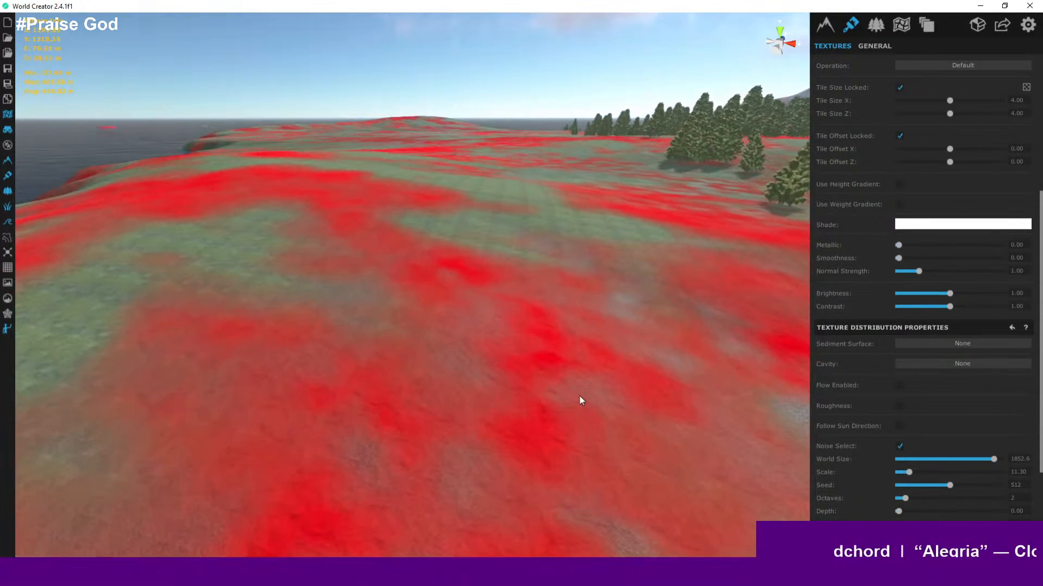
scroll(905, 305, "up", 5)
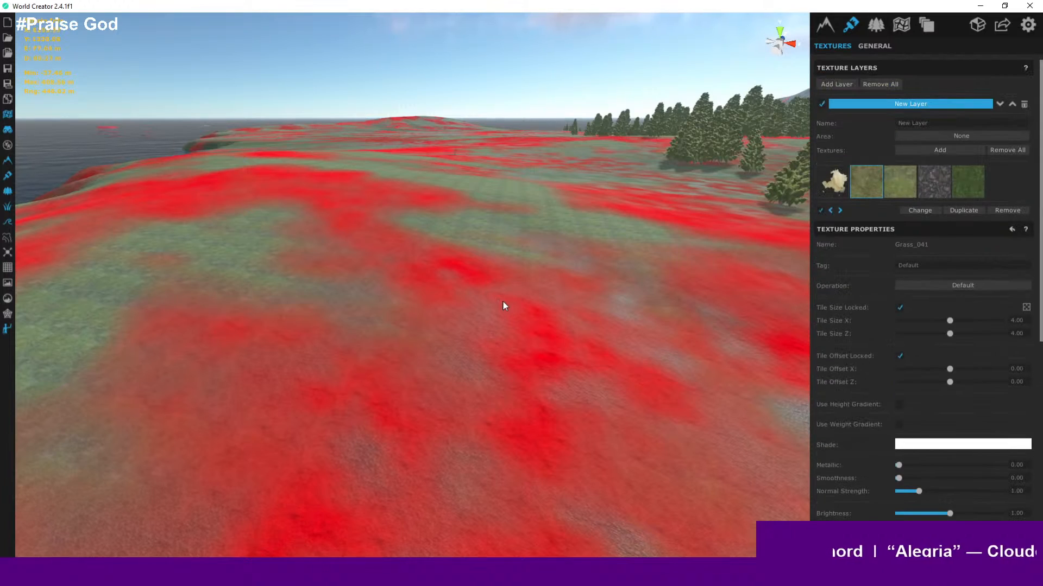
scroll(503, 302, "down", 10)
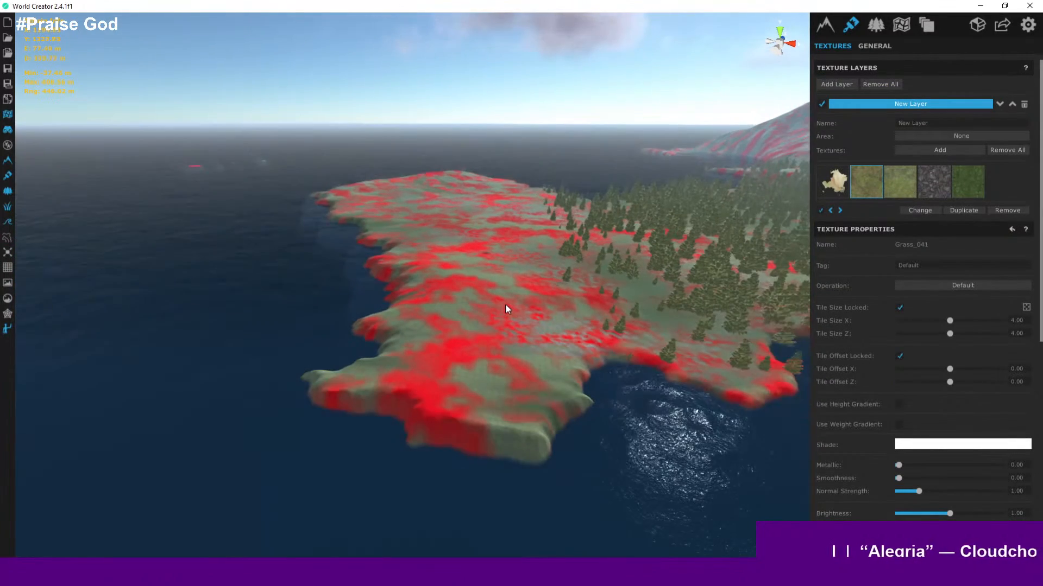
scroll(506, 307, "up", 8)
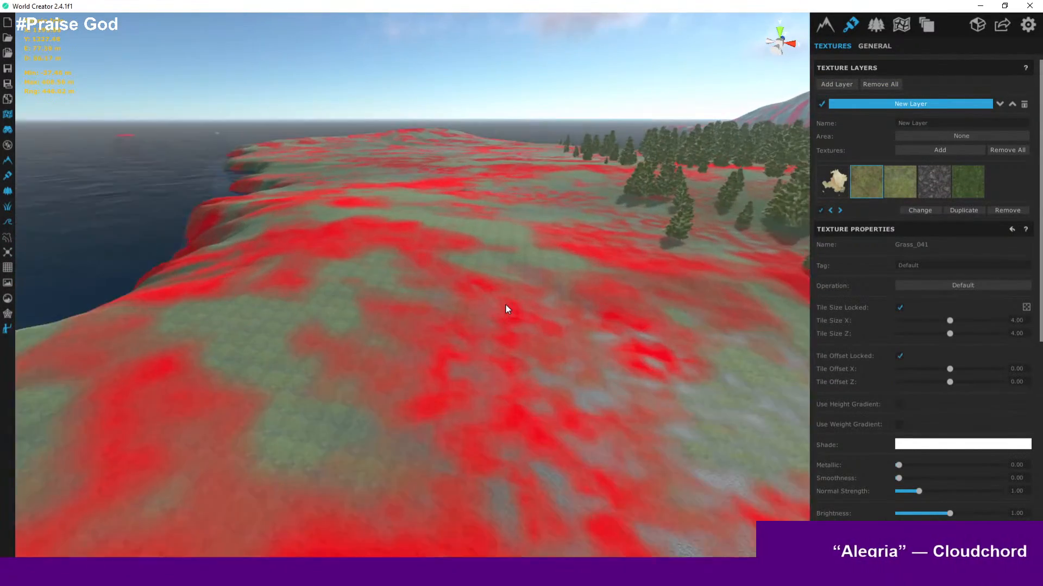
scroll(505, 309, "up", 6)
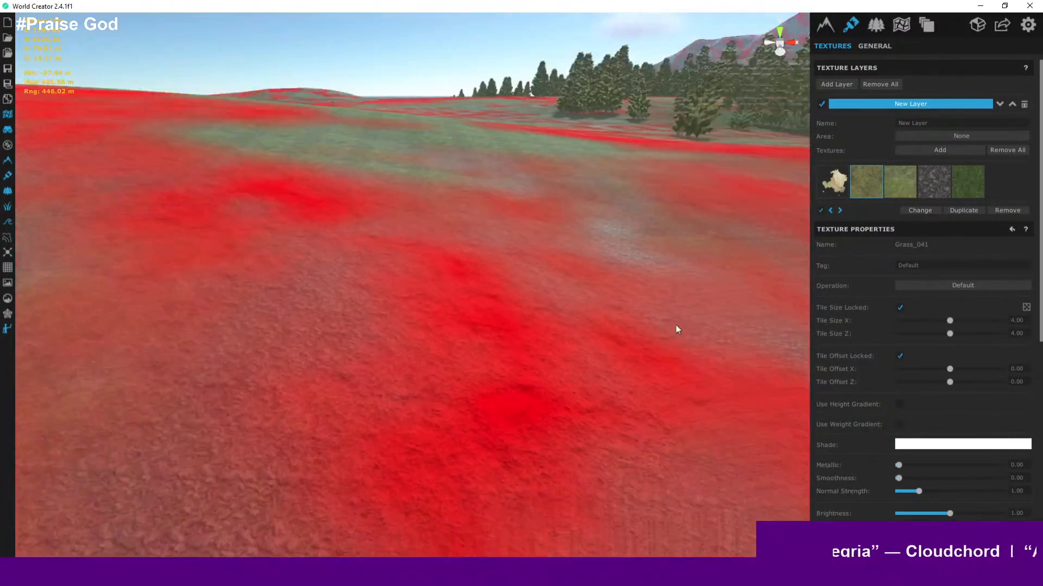
right_click_drag(676, 329, 754, 314)
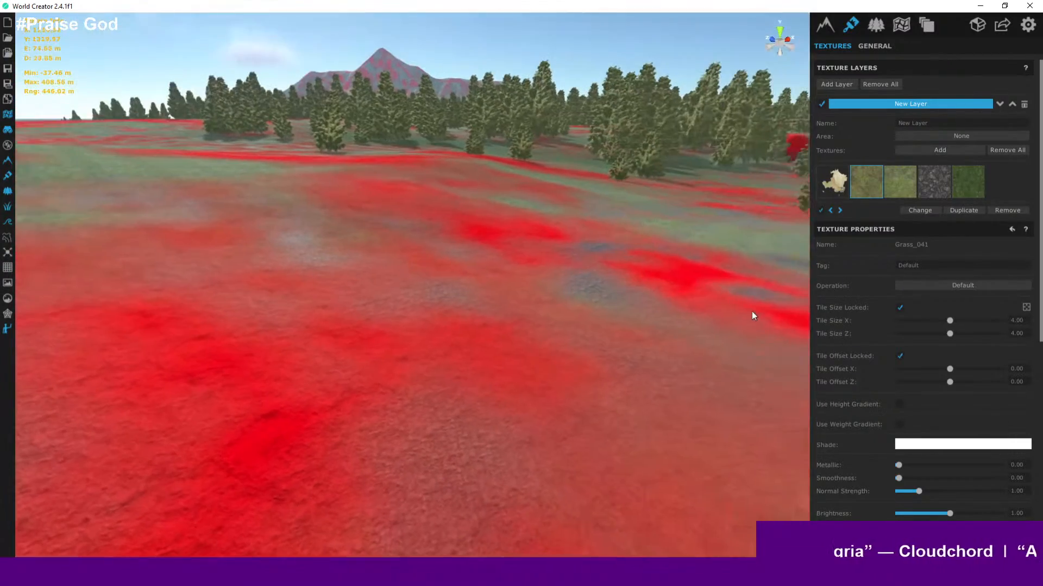
- Turn off the heatmap and view the textured meadow from close by
left_click(5, 118)
scroll(324, 220, "up", 5)
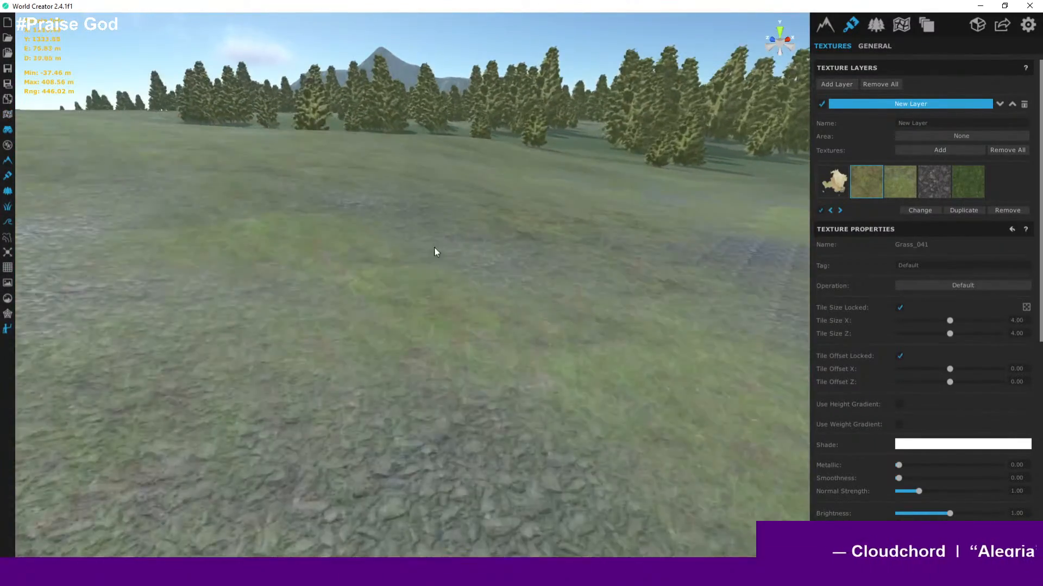
scroll(434, 247, "up", 2)
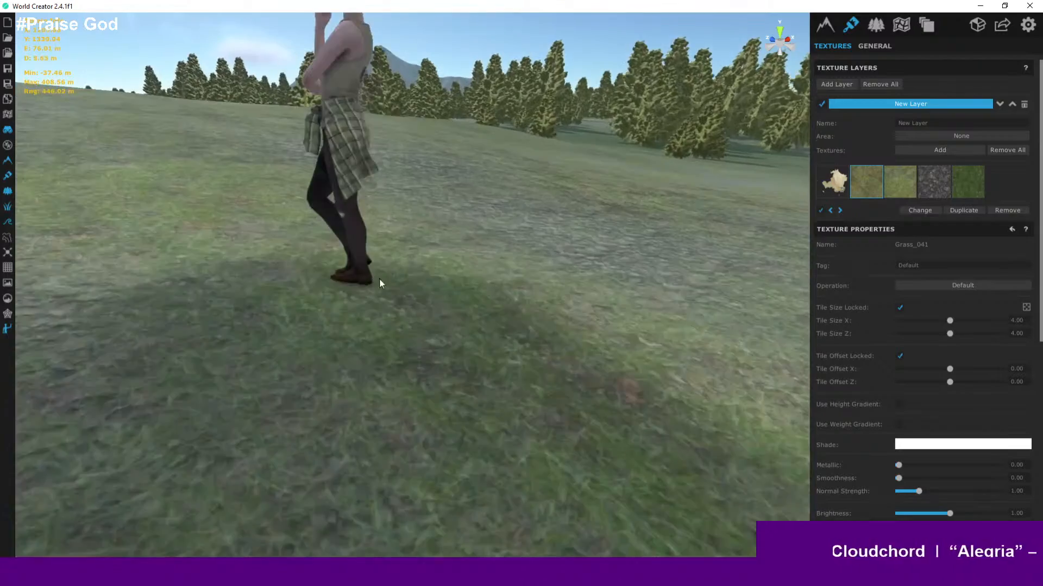
right_click_drag(379, 280, 928, 253)
key("a")
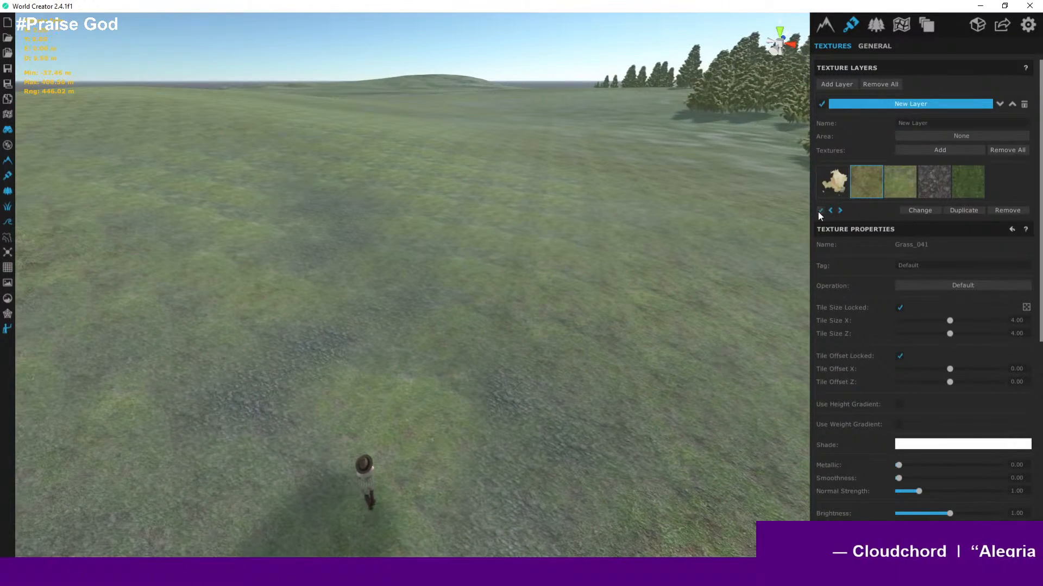
- Toggle the Grass_041 texture off and on several times to compare the meadow with and without it
left_click(818, 211)
left_click(819, 211)
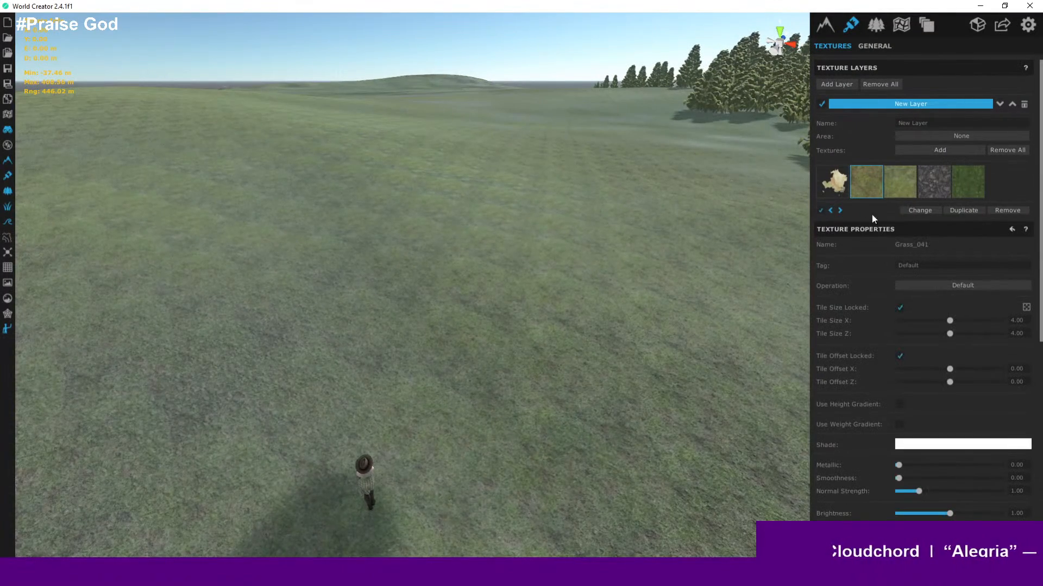
left_click(821, 211)
left_click(822, 212)
left_click(822, 210)
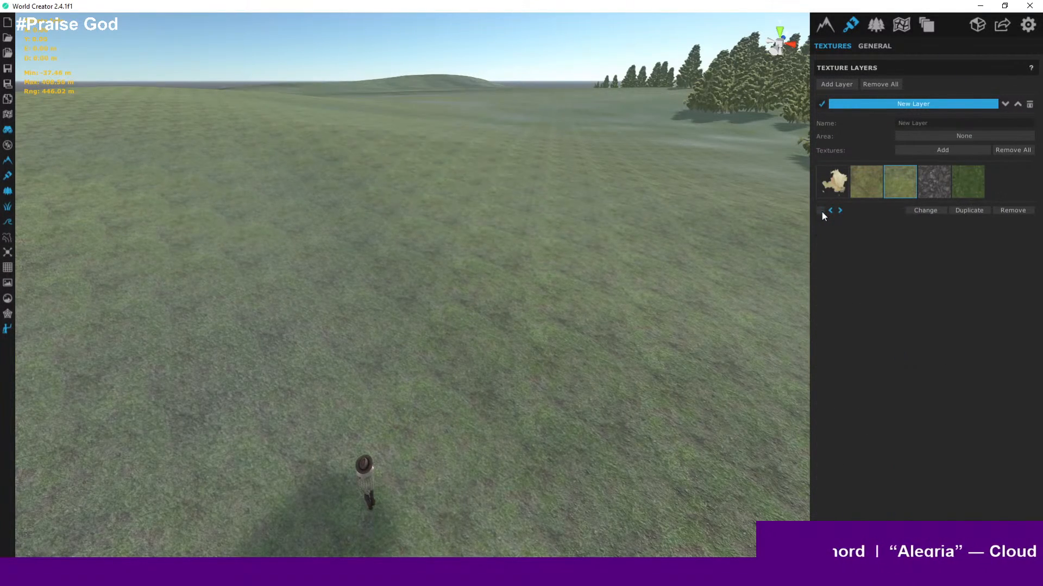
left_click(821, 212)
- Select the Grass_03 texture and toggle it off and on to compare the meadow with and without it
left_click(955, 186)
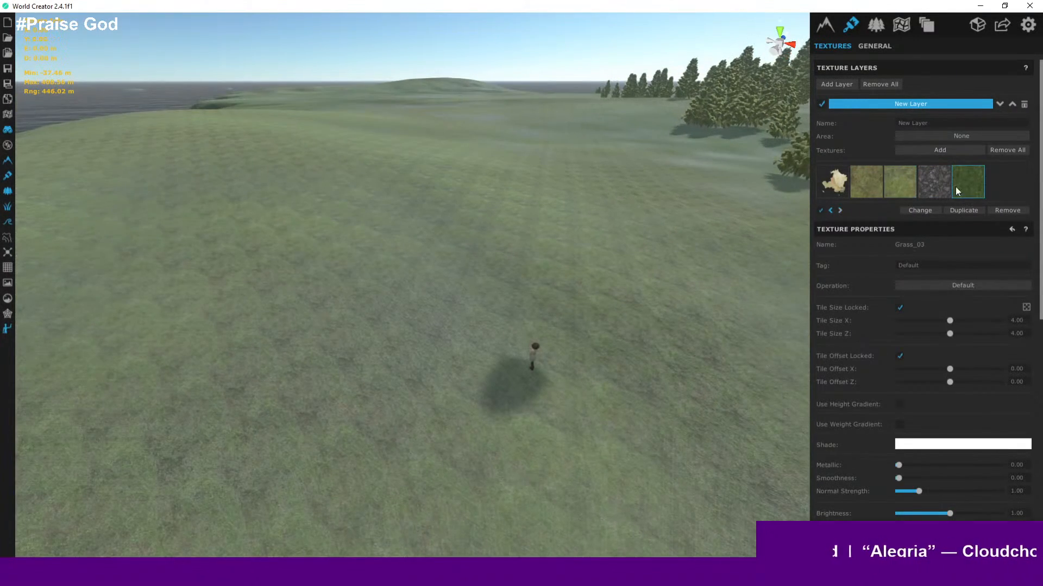
left_click(821, 212)
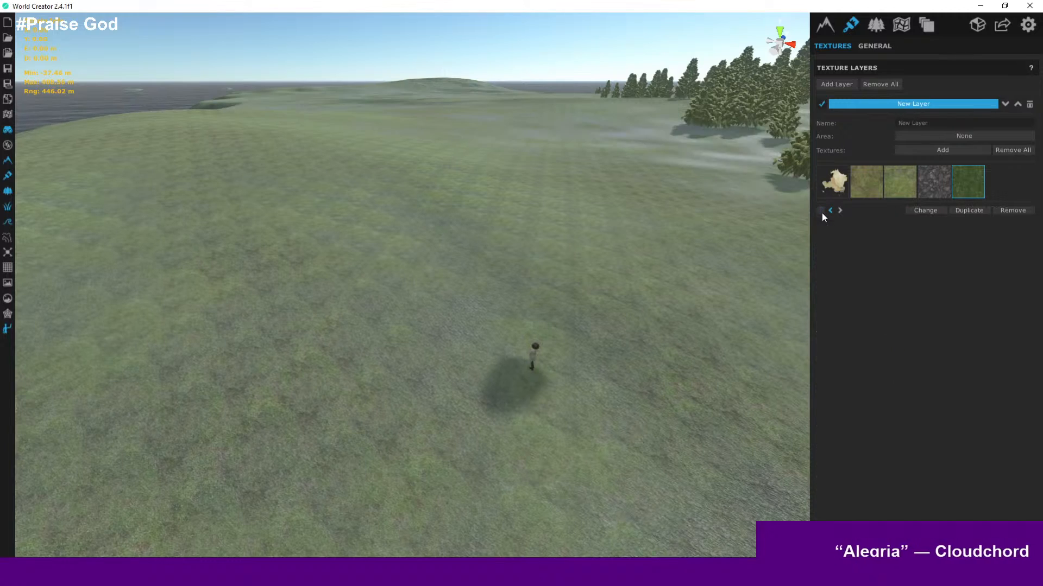
left_click(821, 211)
- Save the project
key("w")
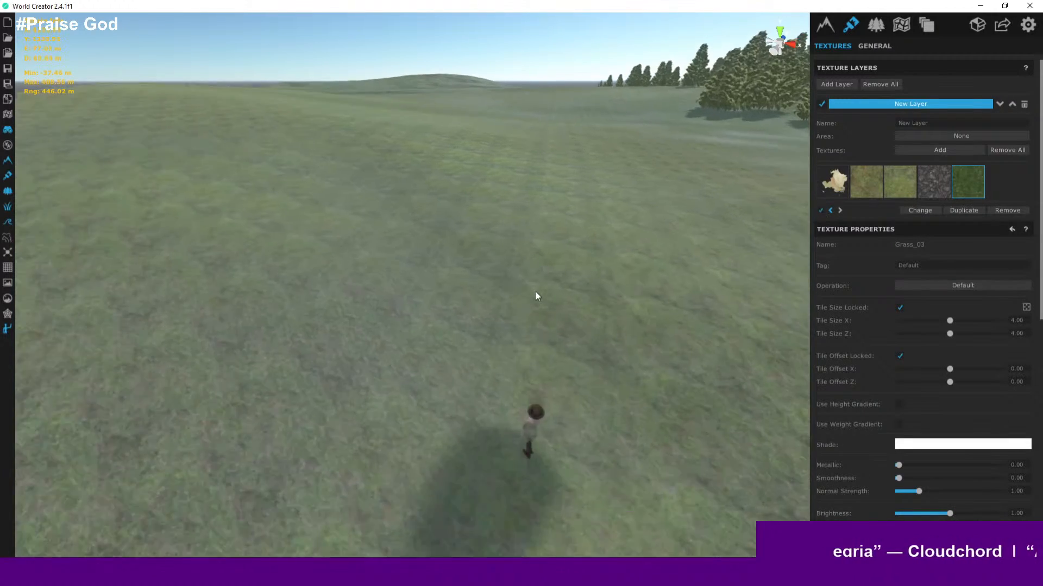
right_click_drag(575, 304, 545, 422)
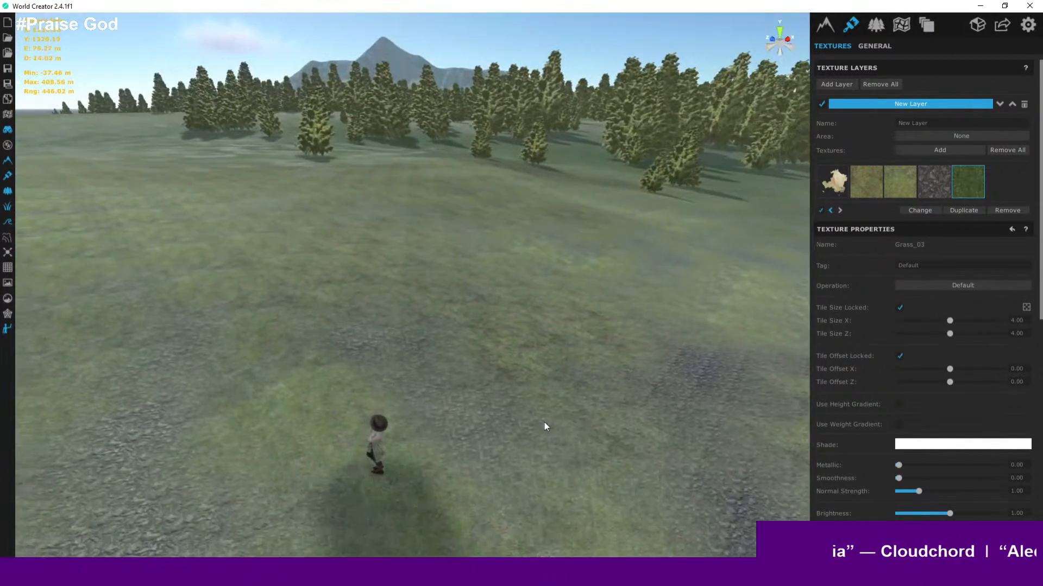
scroll(544, 418, "up", 3)
middle_click_drag(544, 417, 397, 435)
right_click_drag(397, 435, 526, 219)
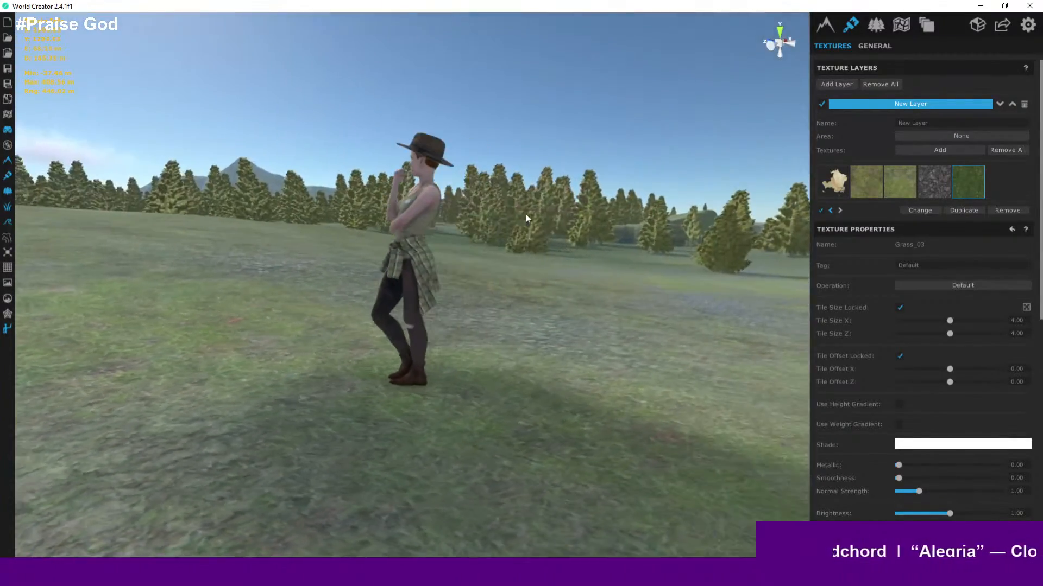
left_click(7, 69)
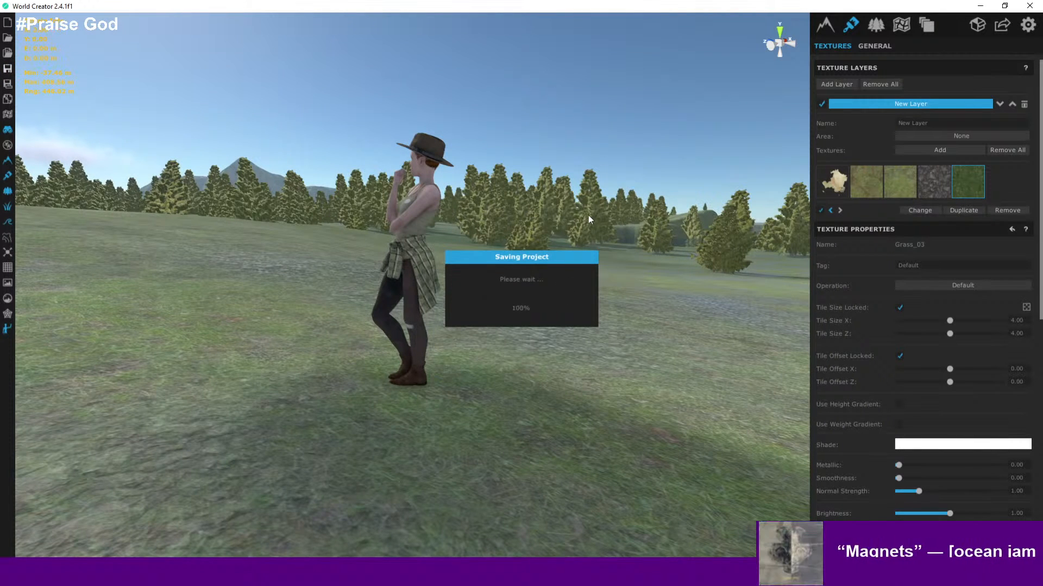
- Open the environment settings and move the sun to Latitude about 88.17 and Longitude about -43.61
scroll(589, 211, "down", 1)
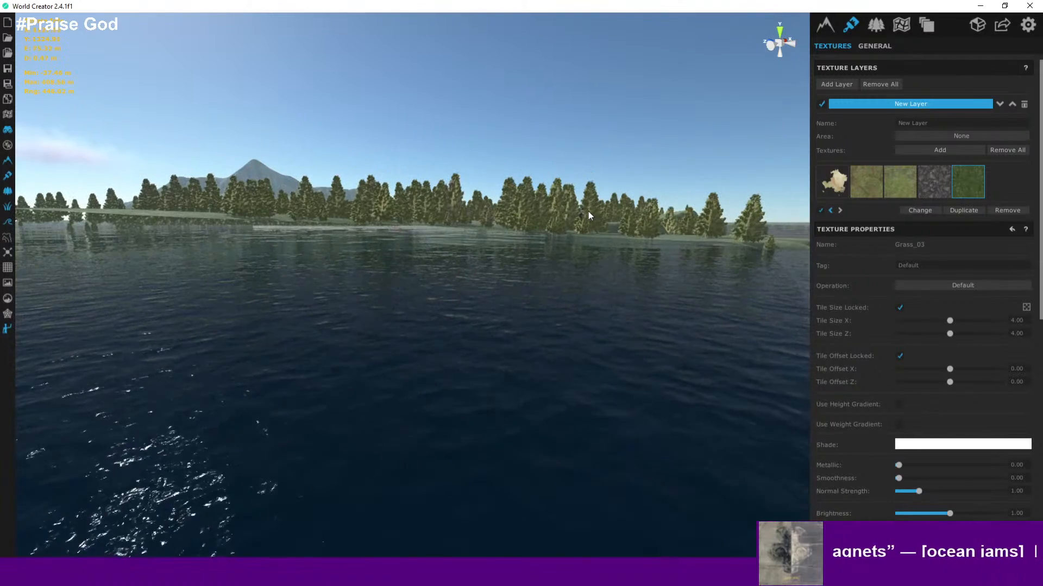
right_click_drag(611, 236, 631, 179)
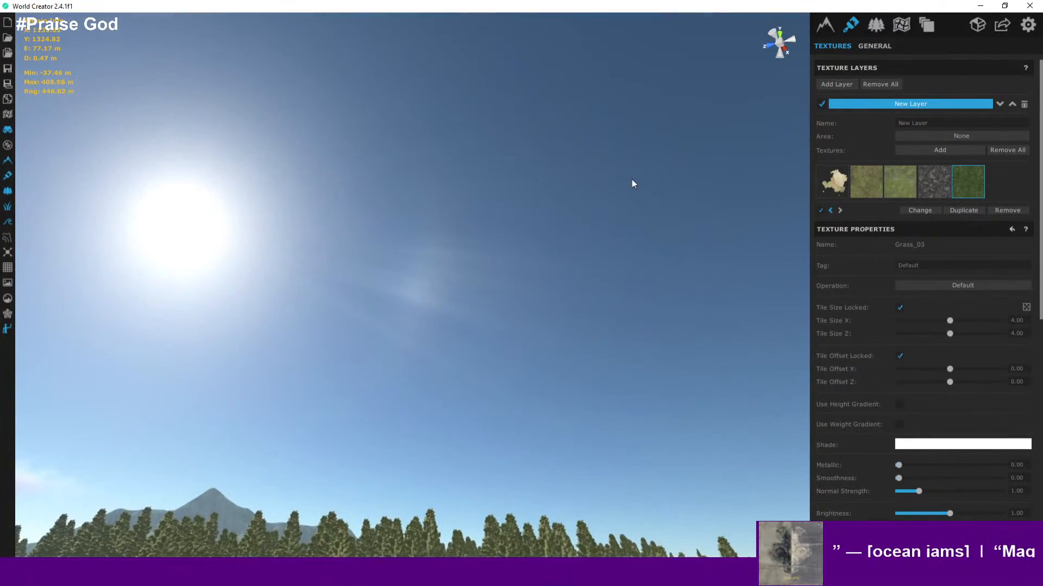
right_click_drag(577, 245, 332, 394)
key("w")
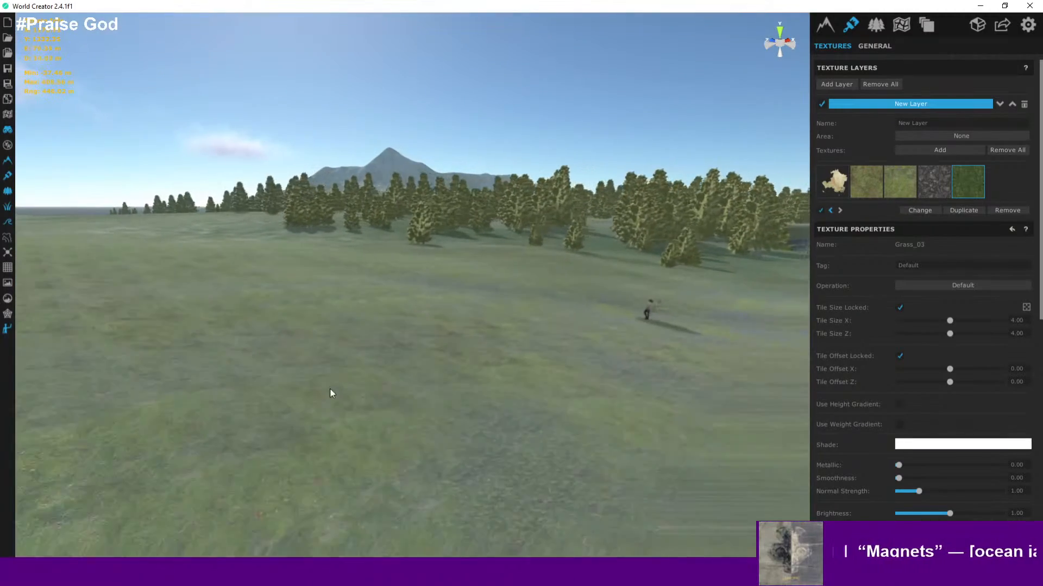
right_click_drag(734, 317, 449, 255)
scroll(450, 255, "up", 5)
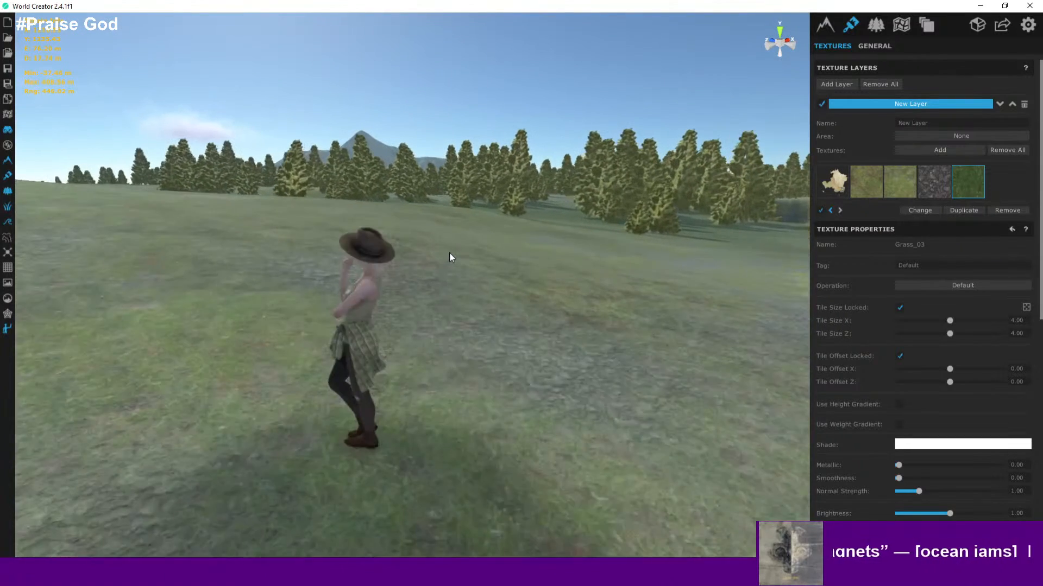
scroll(472, 256, "down", 2)
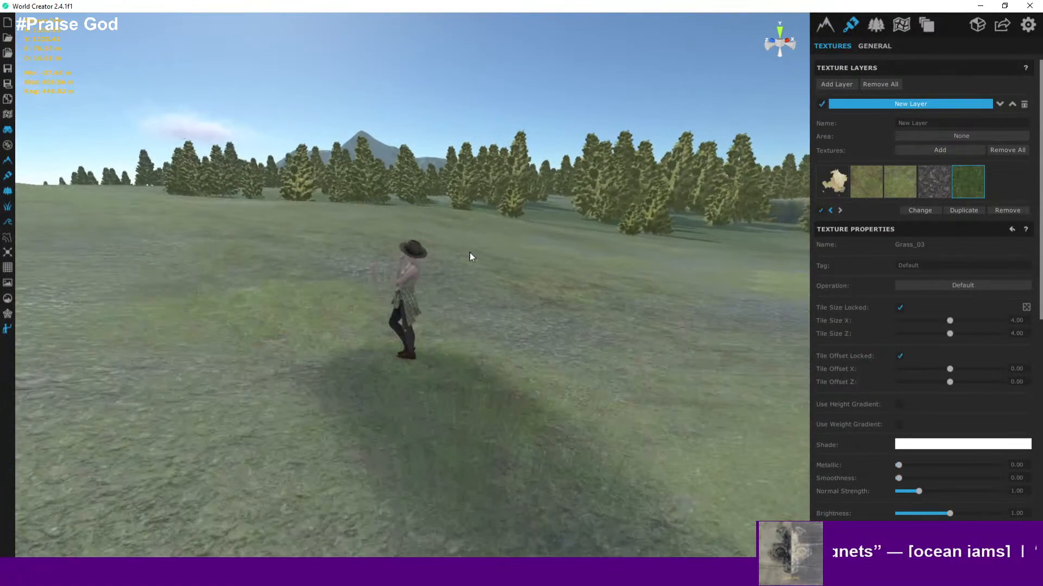
left_click(876, 29)
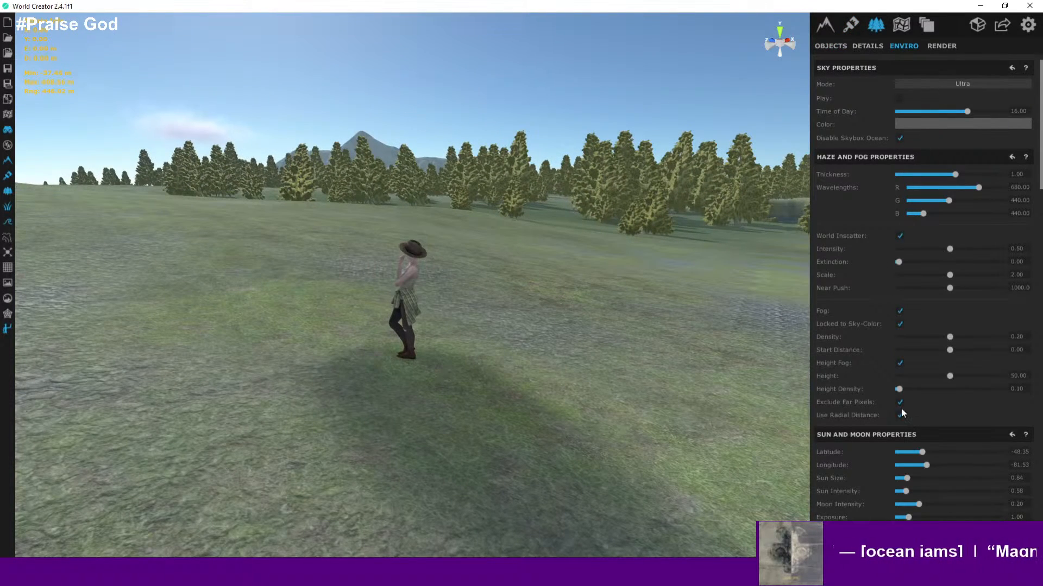
left_click_drag(927, 466, 998, 459)
- Examine the island's textured slopes from high above and up close under the low sun
right_click_drag(662, 399, 504, 323)
scroll(504, 320, "down", 5)
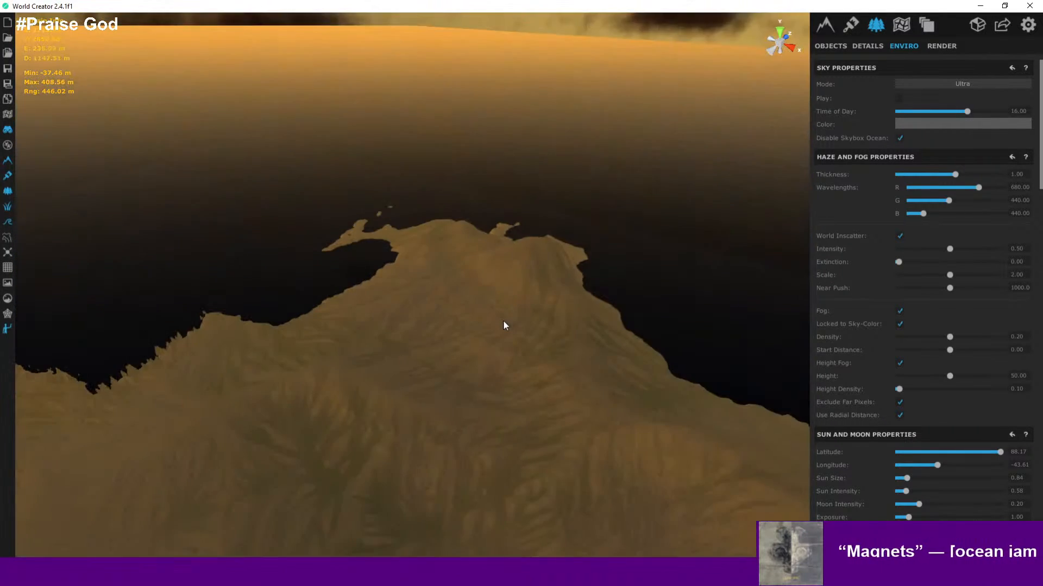
scroll(503, 320, "up", 3)
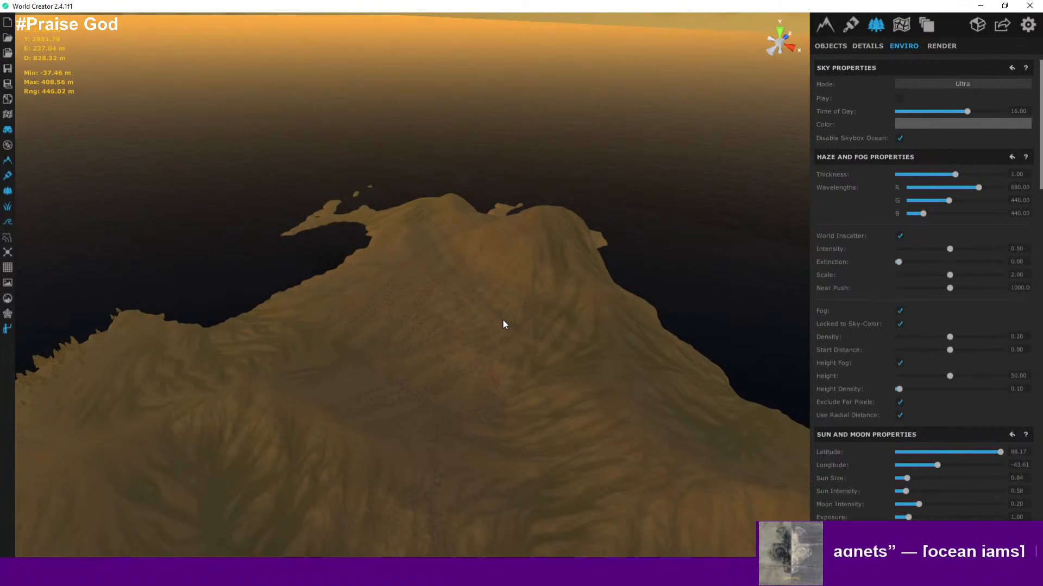
right_click_drag(505, 321, 443, 321)
scroll(421, 302, "up", 5)
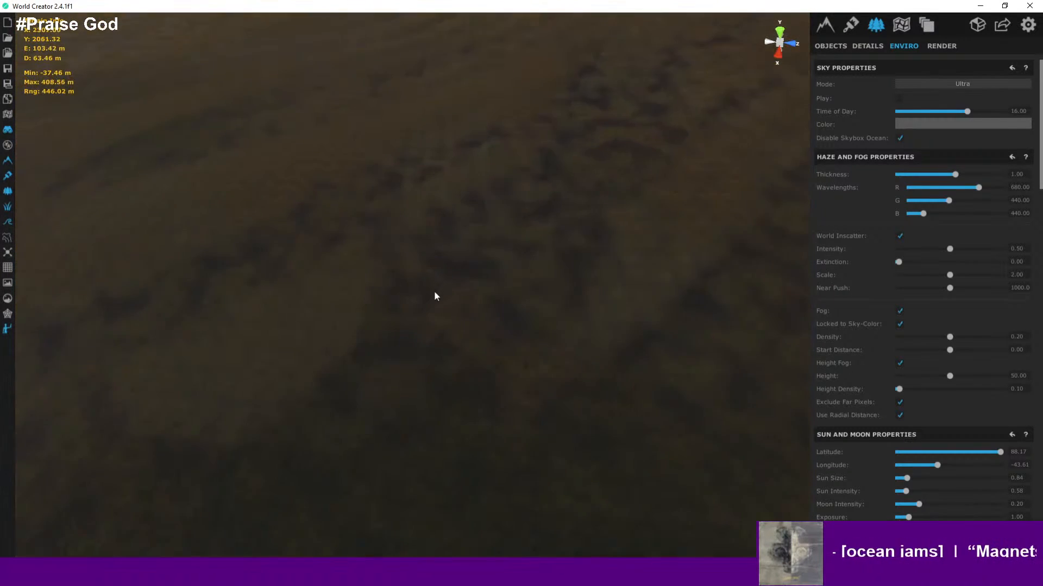
scroll(450, 300, "down", 2)
scroll(451, 301, "down", 8)
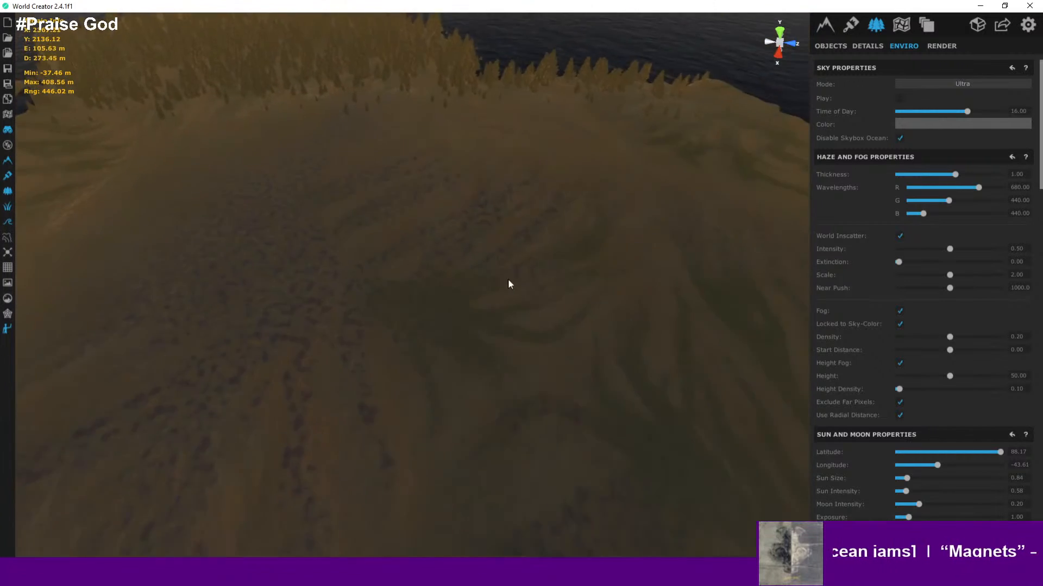
left_click_drag(550, 346, 511, 257)
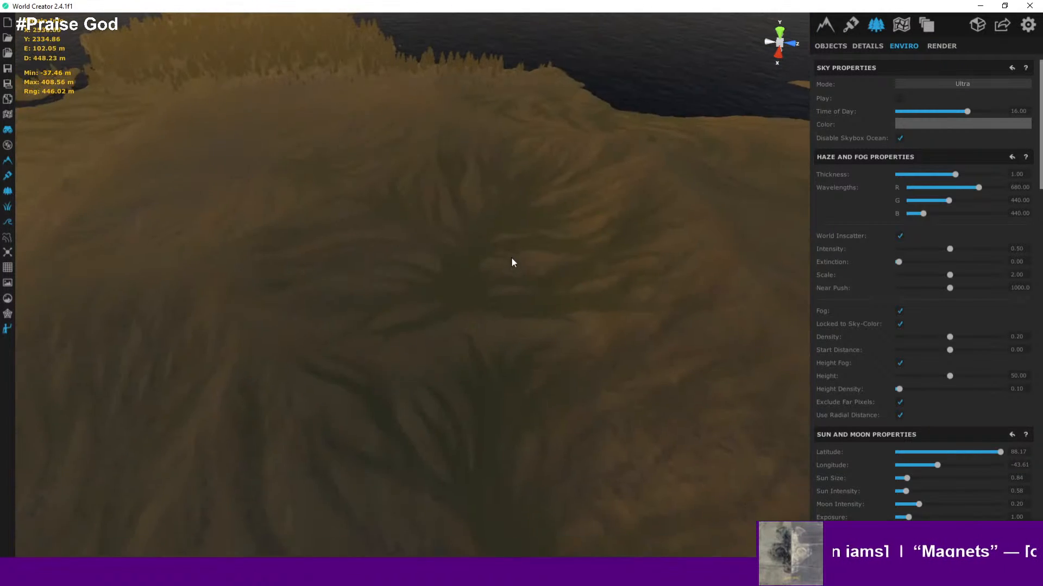
left_click_drag(582, 354, 486, 201)
left_click_drag(605, 354, 469, 242)
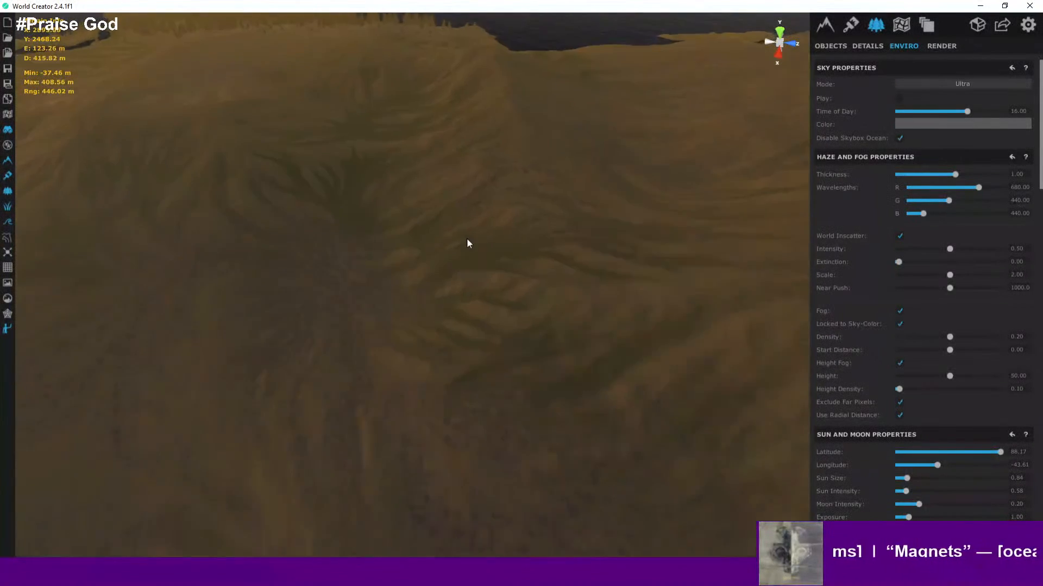
left_click_drag(584, 327, 414, 291)
left_click_drag(545, 316, 326, 298)
scroll(488, 304, "up", 5)
right_click_drag(481, 285, 626, 233)
right_click_drag(578, 109, 677, 233)
scroll(641, 222, "down", 3)
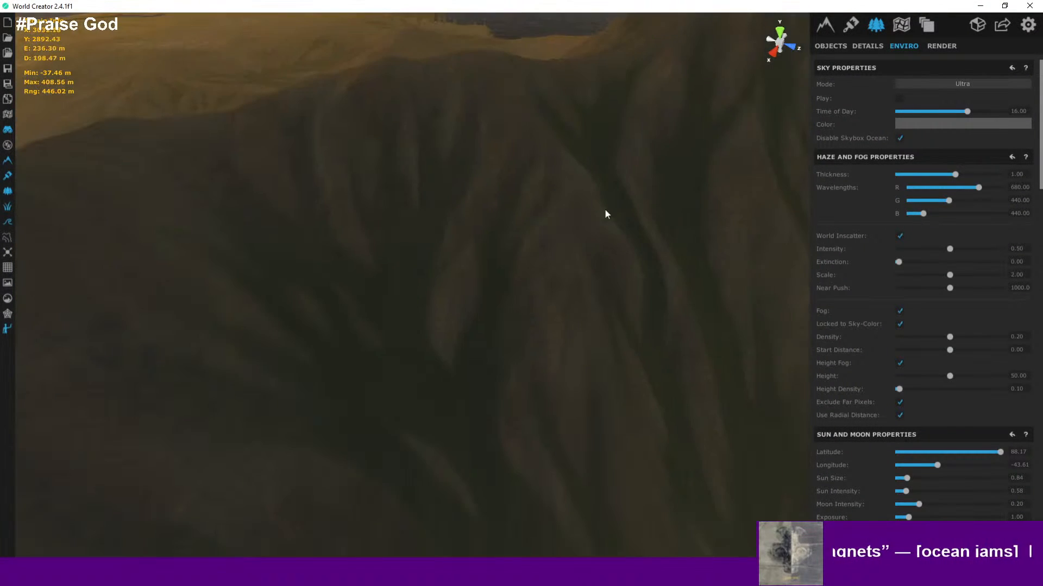
scroll(646, 283, "down", 8)
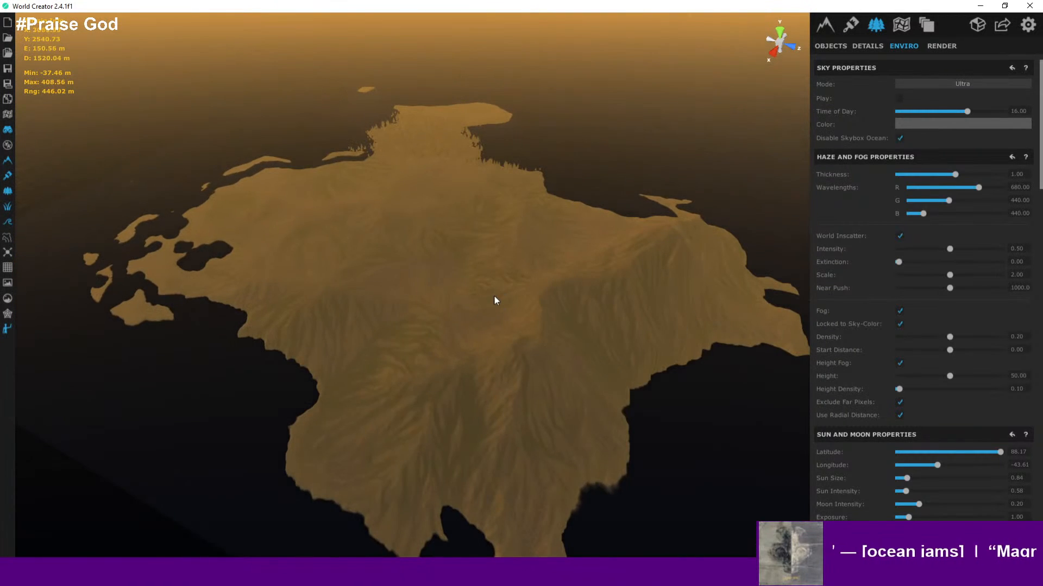
scroll(495, 296, "up", 1)
scroll(503, 287, "down", 4)
scroll(508, 286, "up", 3)
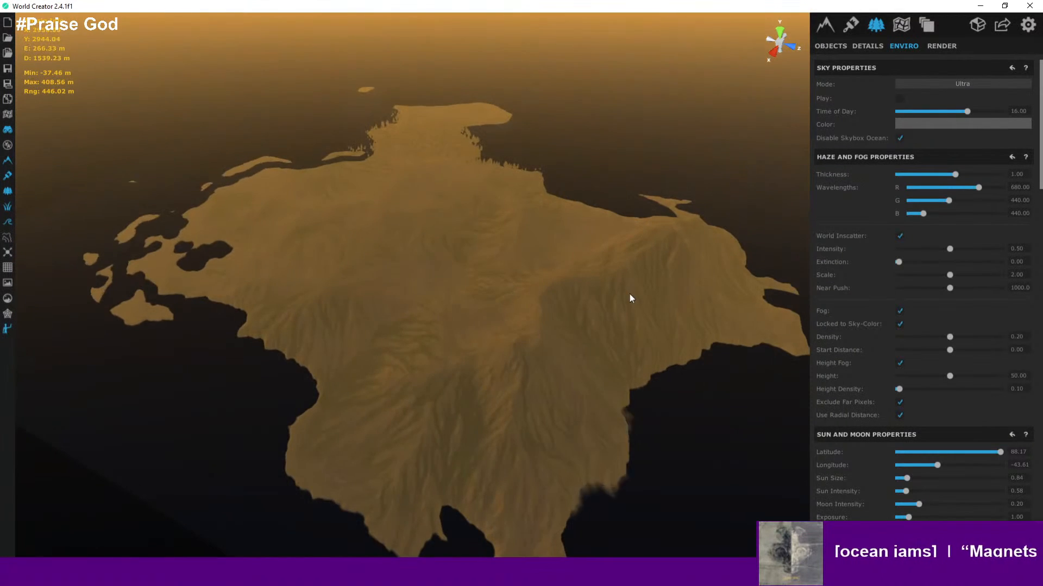
right_click_drag(630, 294, 592, 286)
scroll(736, 283, "up", 1)
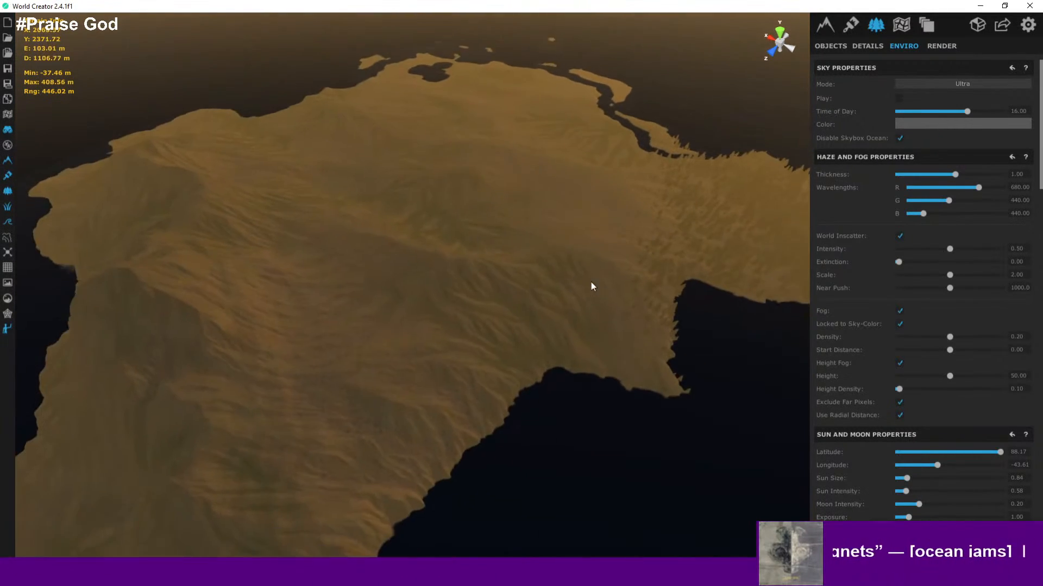
middle_click_drag(592, 287, 617, 258)
scroll(616, 258, "up", 10)
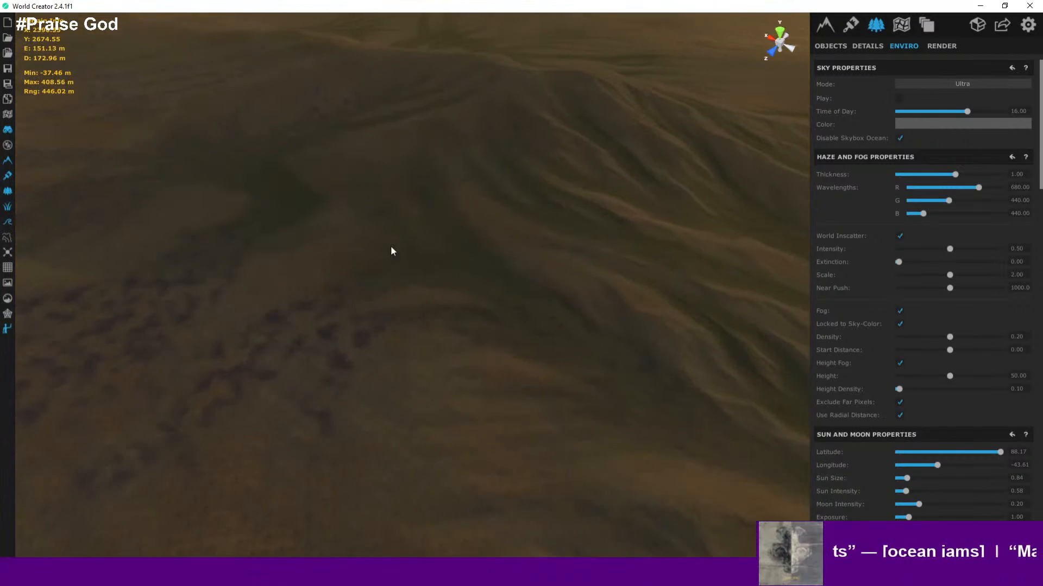
right_click_drag(391, 247, 421, 271)
middle_click_drag(421, 273, 482, 296)
scroll(483, 293, "up", 10)
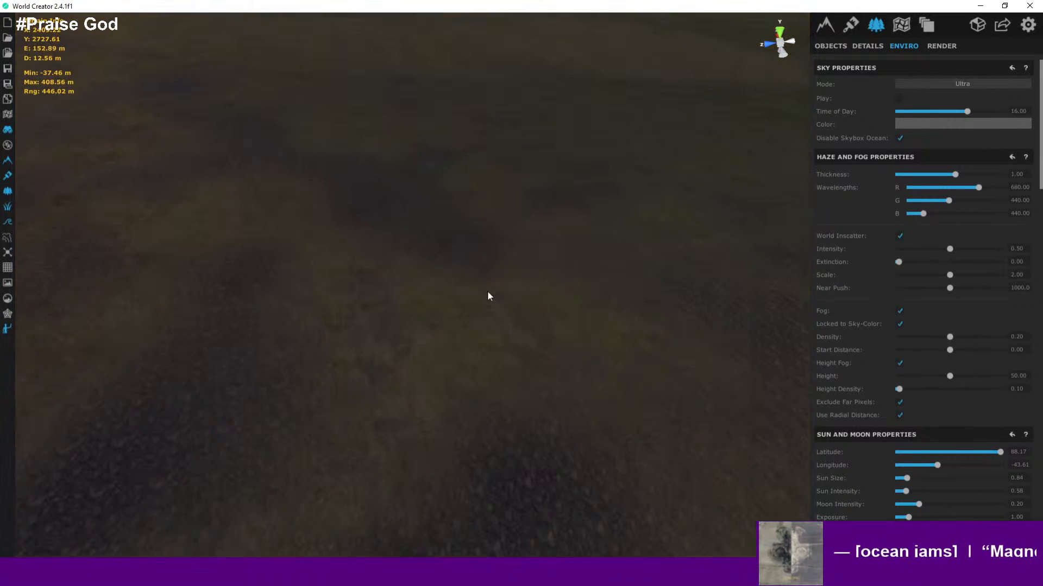
- Inspect the terrain at ground level with the character and orbit around the island's peaks and coast
left_click(489, 291)
scroll(511, 294, "up", 5)
right_click_drag(600, 323, 620, 191)
scroll(566, 193, "up", 3)
scroll(574, 182, "down", 3)
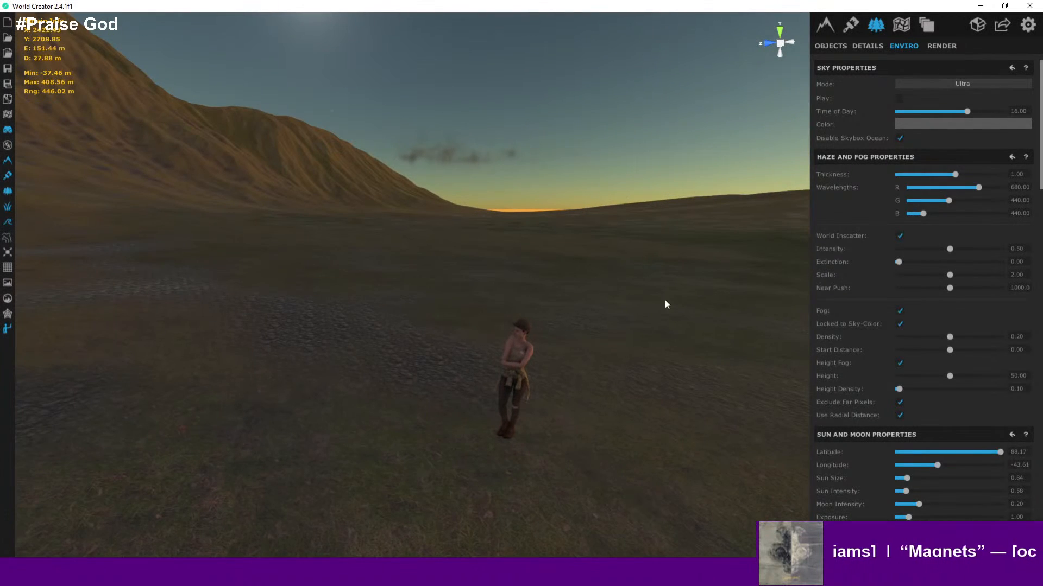
scroll(595, 316, "down", 15)
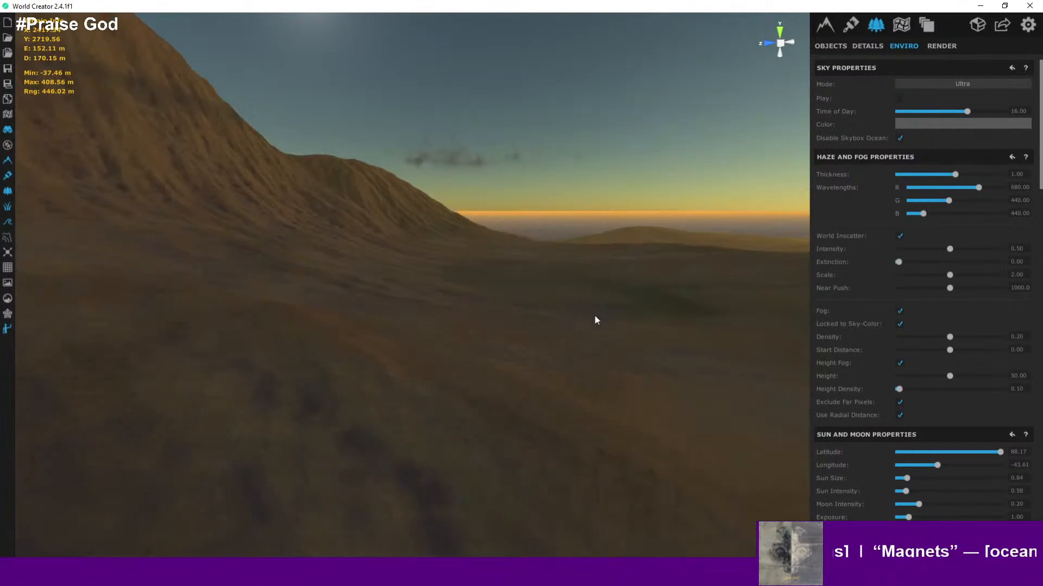
scroll(595, 315, "down", 10)
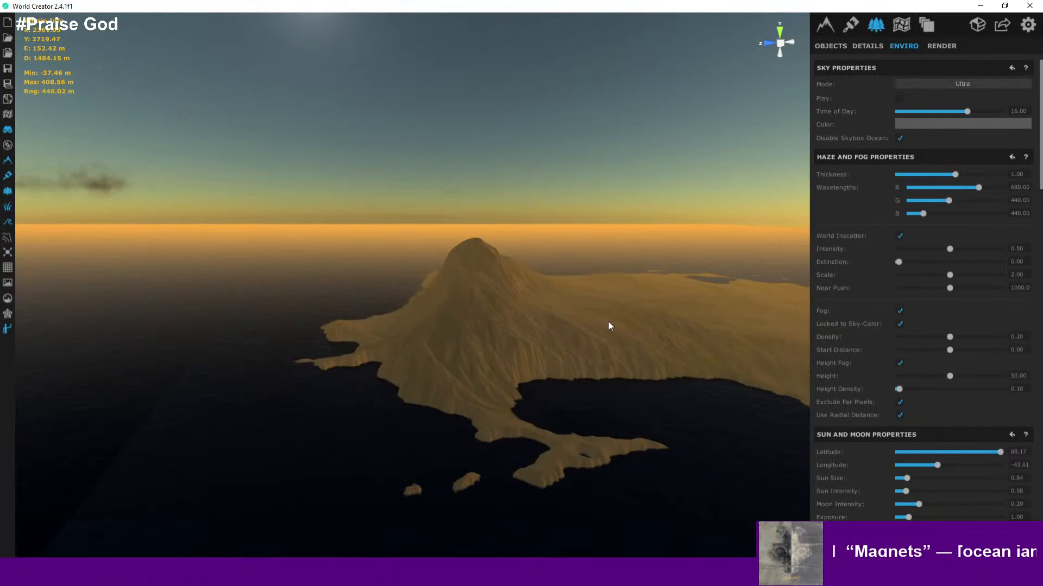
left_click_drag(652, 365, 478, 356)
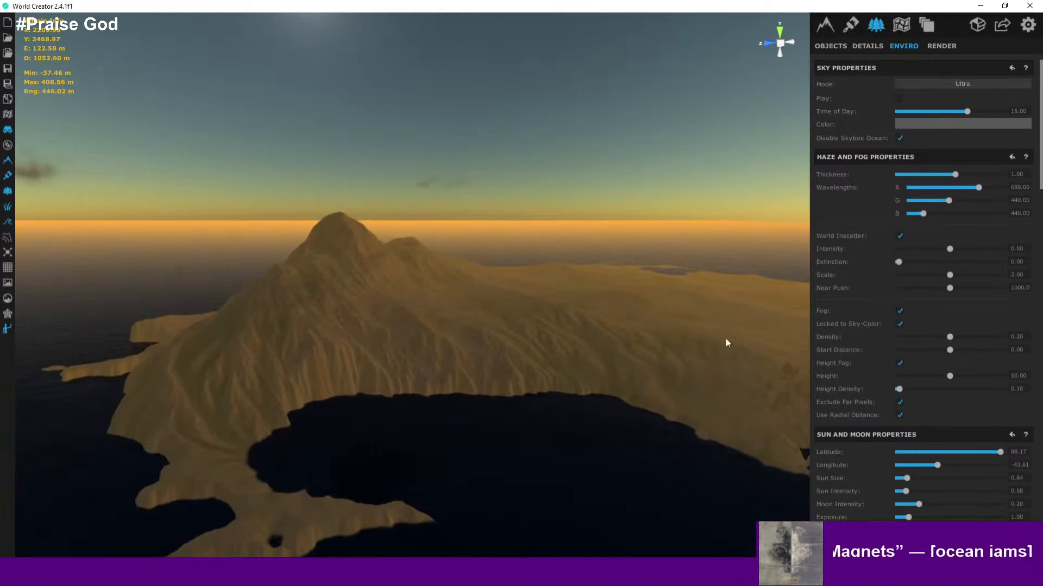
left_click_drag(726, 337, 419, 363)
middle_click_drag(673, 352, 369, 394)
mouse_move(670, 426)
middle_mouse_down()
mouse_move(456, 322)
mouse_move(413, 321)
middle_mouse_up()
scroll(604, 408, "down", 4)
middle_click_drag(603, 409, 633, 333)
scroll(609, 385, "up", 5)
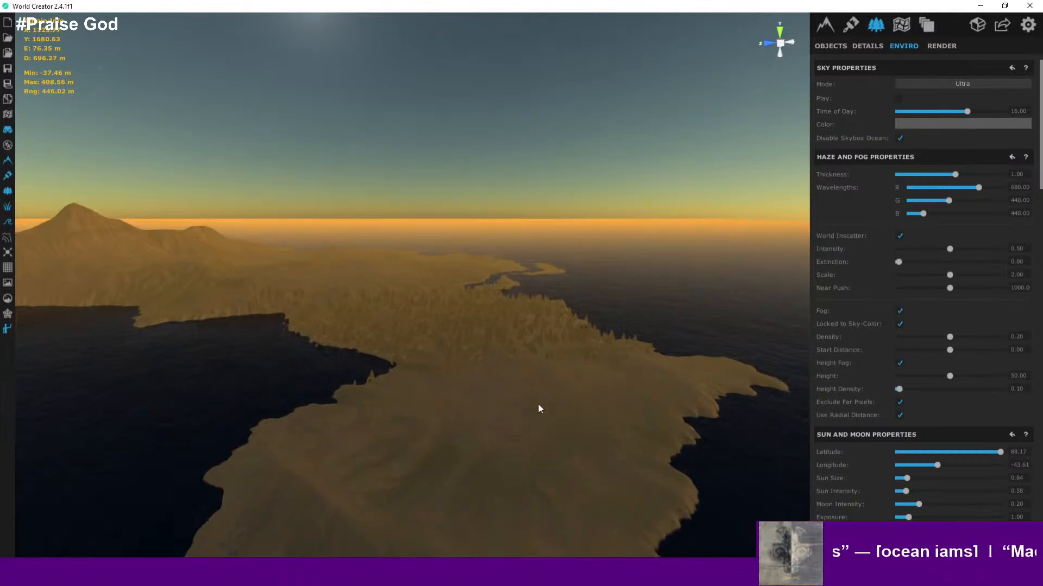
scroll(543, 402, "up", 1)
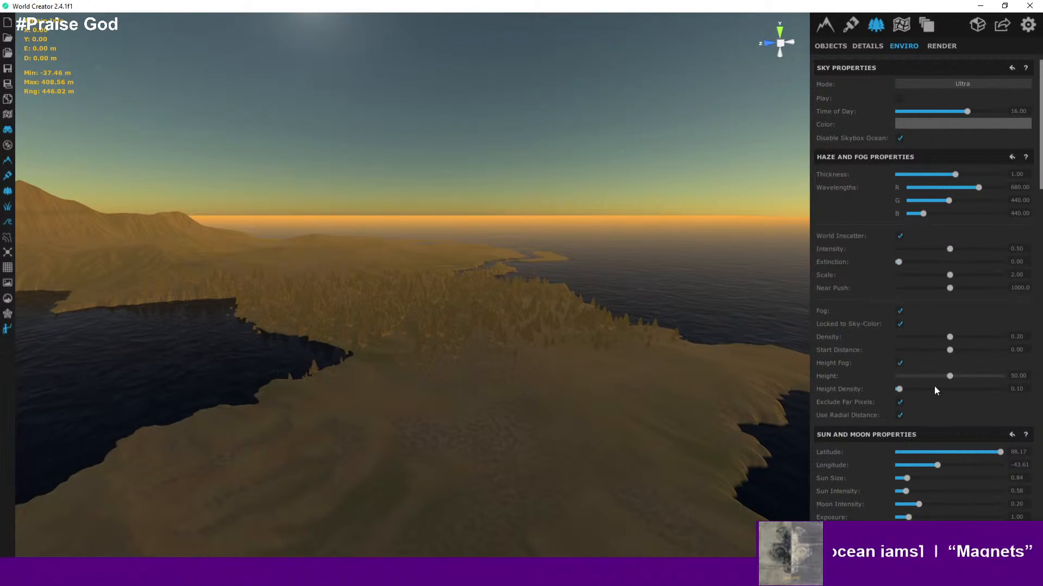
- Set the sun to Latitude about 7.58 and Longitude about -113.7, and Time of Day about 17.77
mouse_move(936, 464)
left_mouse_down()
mouse_move(905, 462)
mouse_move(916, 458)
left_mouse_up()
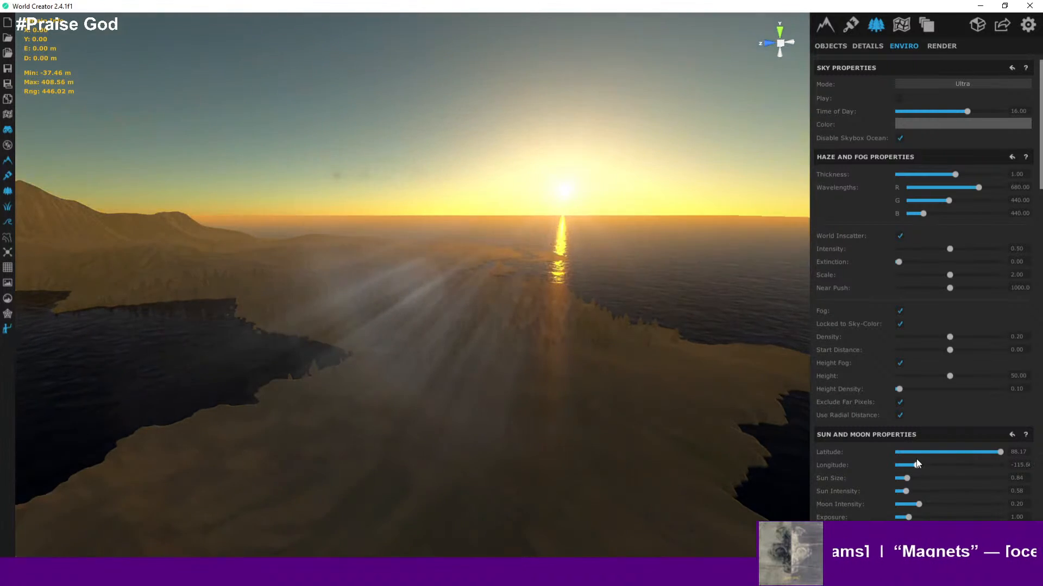
left_click_drag(1000, 448, 954, 452)
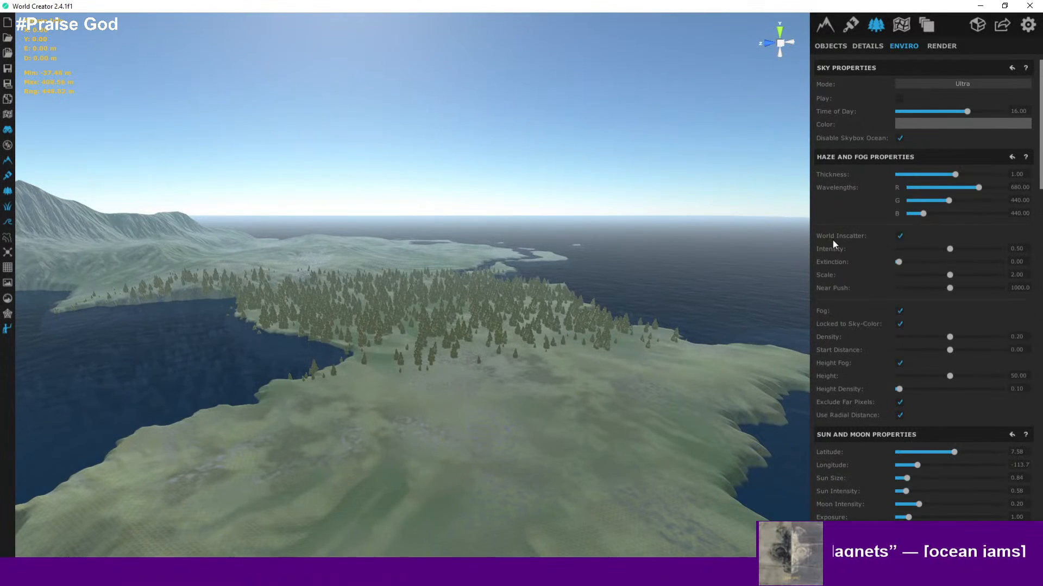
mouse_move(969, 111)
left_mouse_down()
mouse_move(952, 113)
mouse_move(993, 110)
mouse_move(976, 117)
left_mouse_up()
scroll(550, 261, "up", 5)
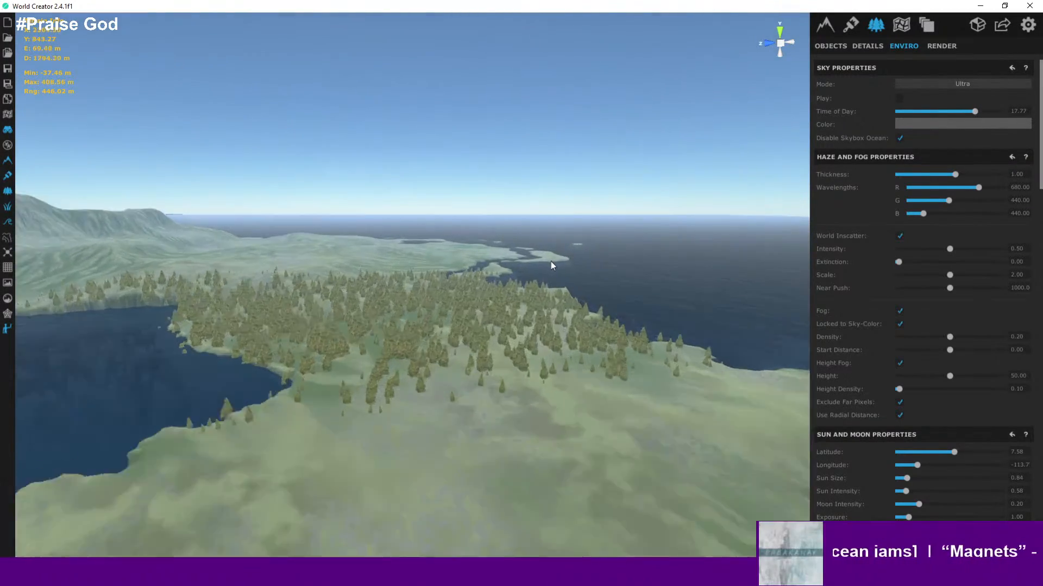
right_click_drag(555, 261, 779, 193)
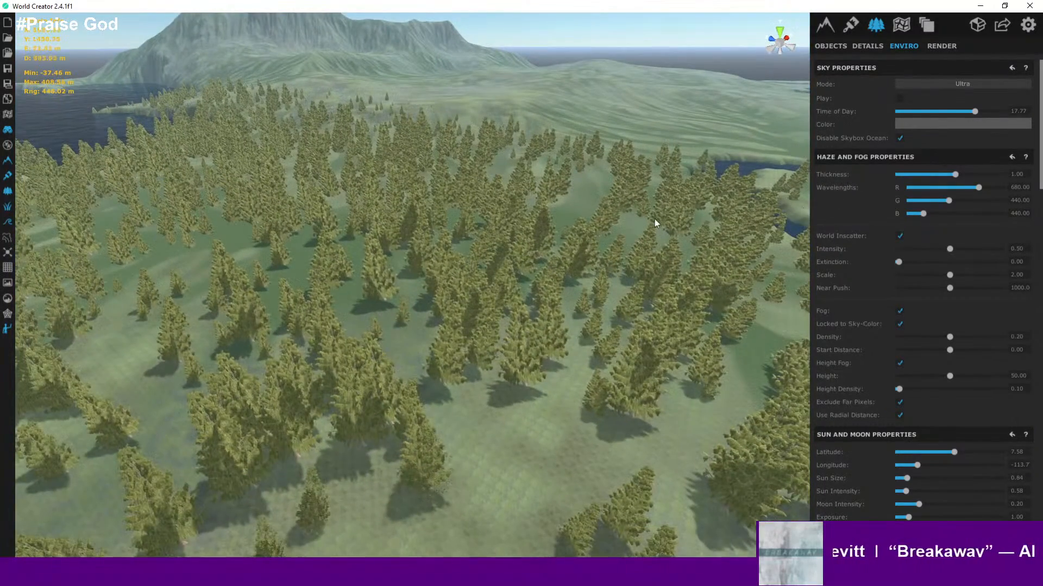
scroll(655, 222, "down", 5)
scroll(658, 227, "up", 2)
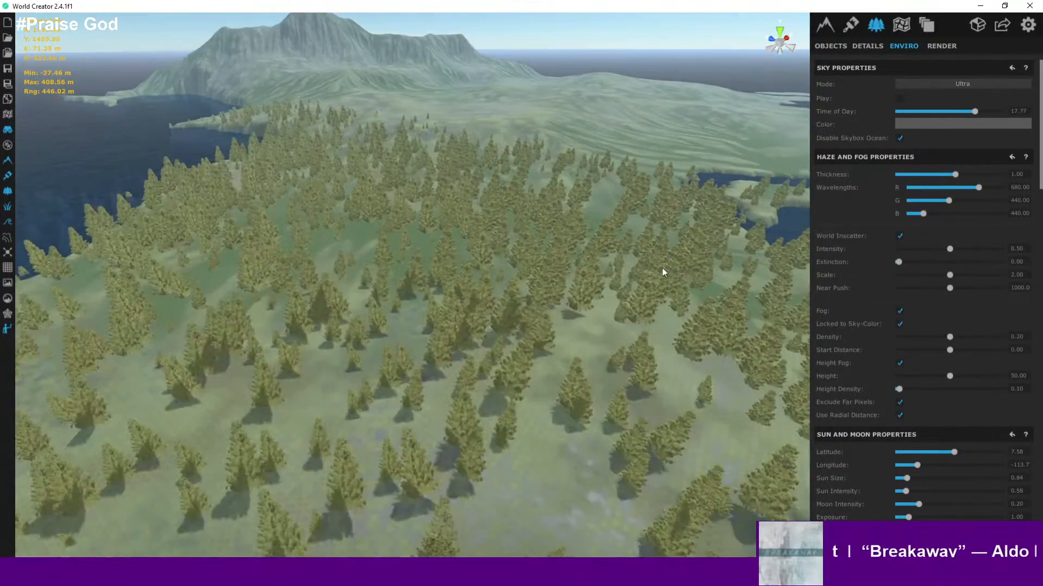
- Fly down into the forest and view the trees and shadows at ground level around the character
scroll(663, 268, "up", 6)
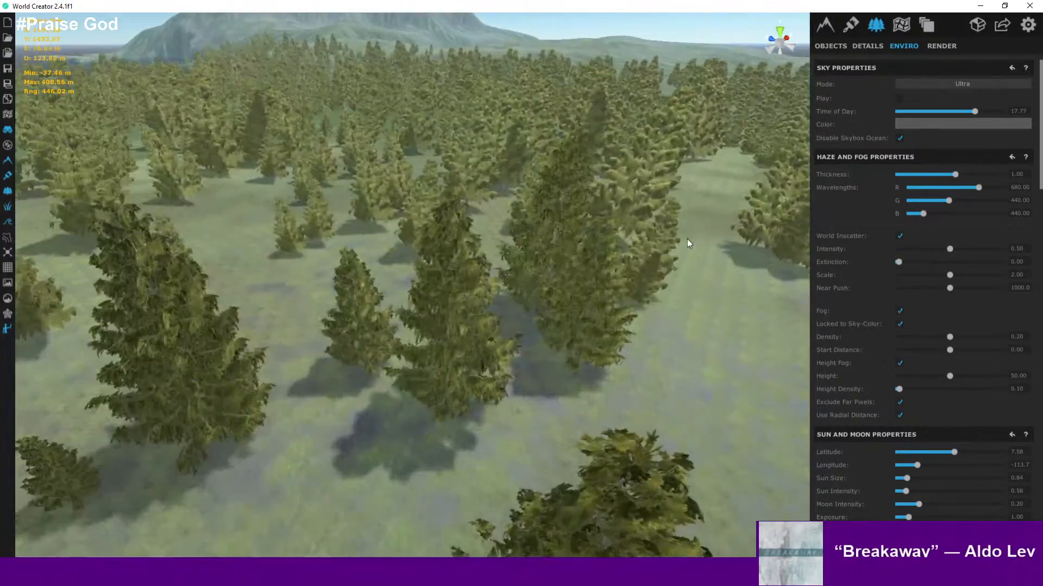
scroll(698, 241, "up", 3)
right_click_drag(719, 249, 326, 227)
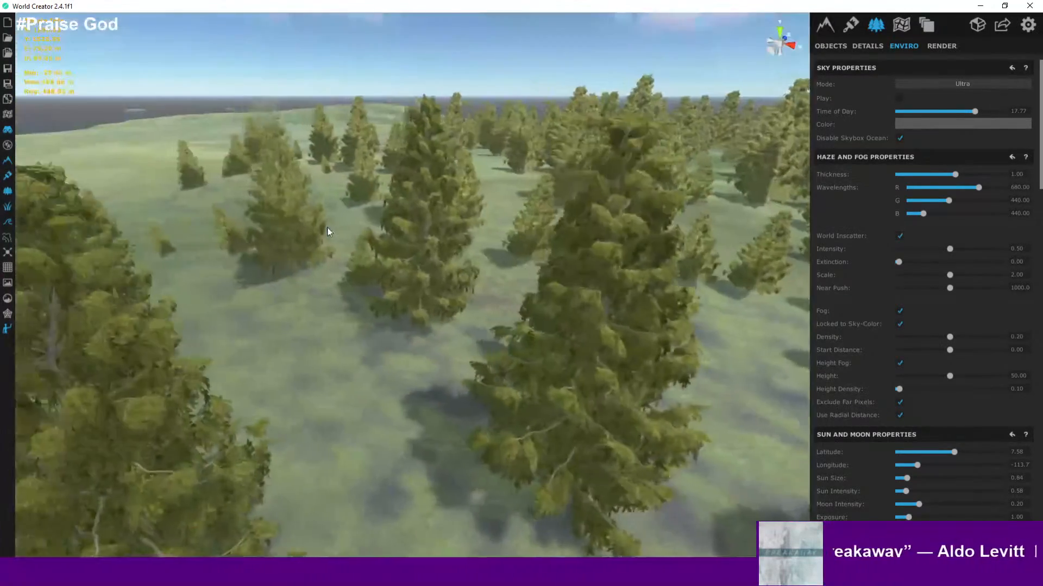
scroll(353, 271, "up", 3)
scroll(547, 362, "up", 2)
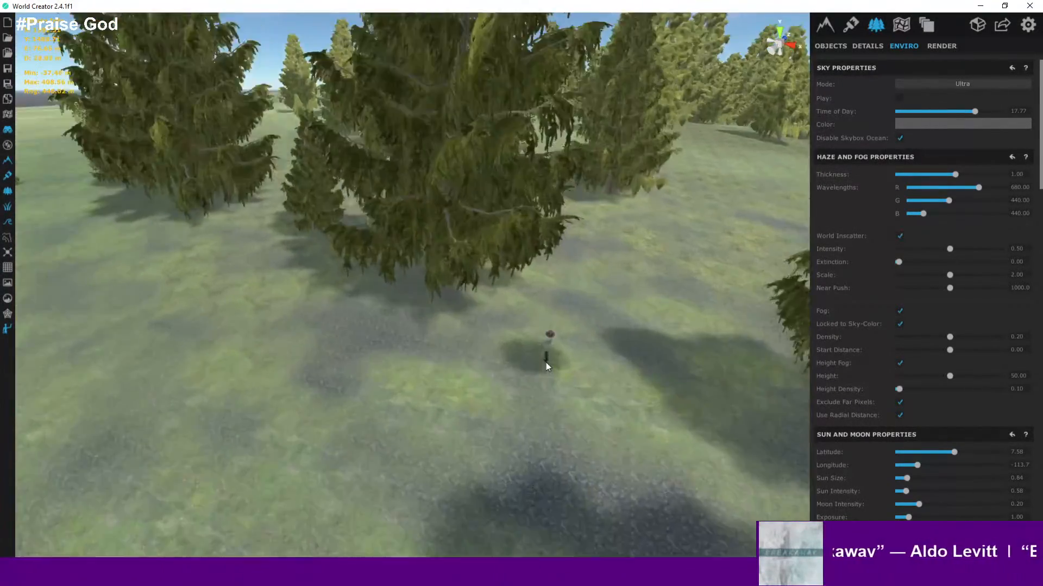
scroll(546, 362, "up", 4)
right_click_drag(594, 320, 845, 257)
scroll(713, 260, "up", 2)
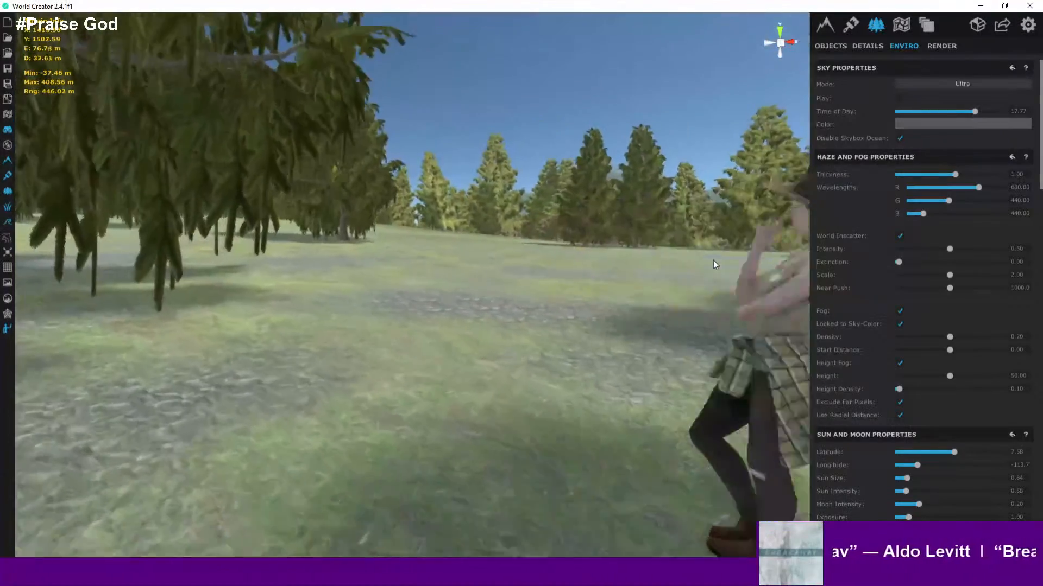
scroll(549, 272, "up", 4)
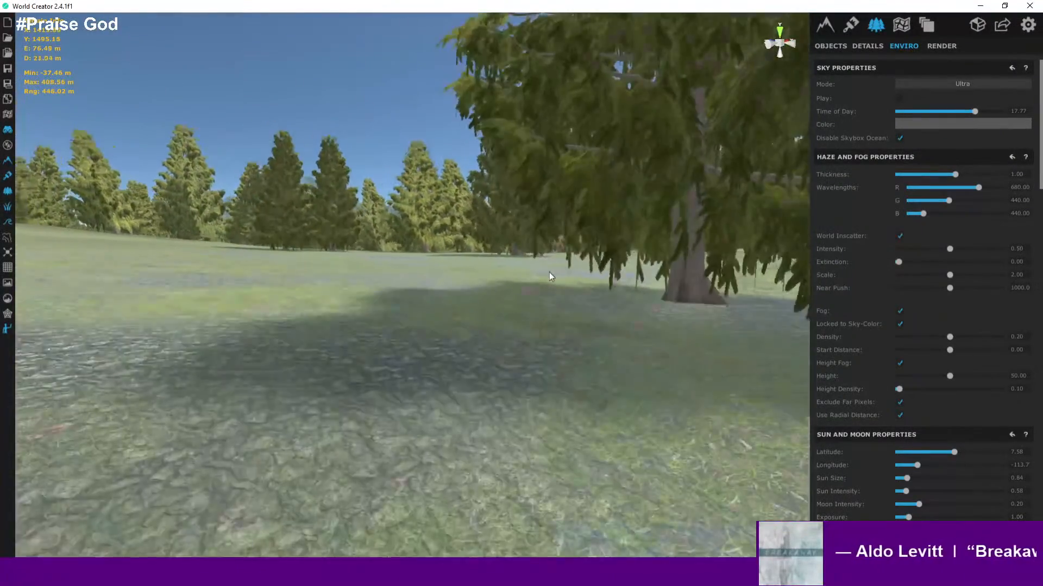
scroll(549, 272, "down", 5)
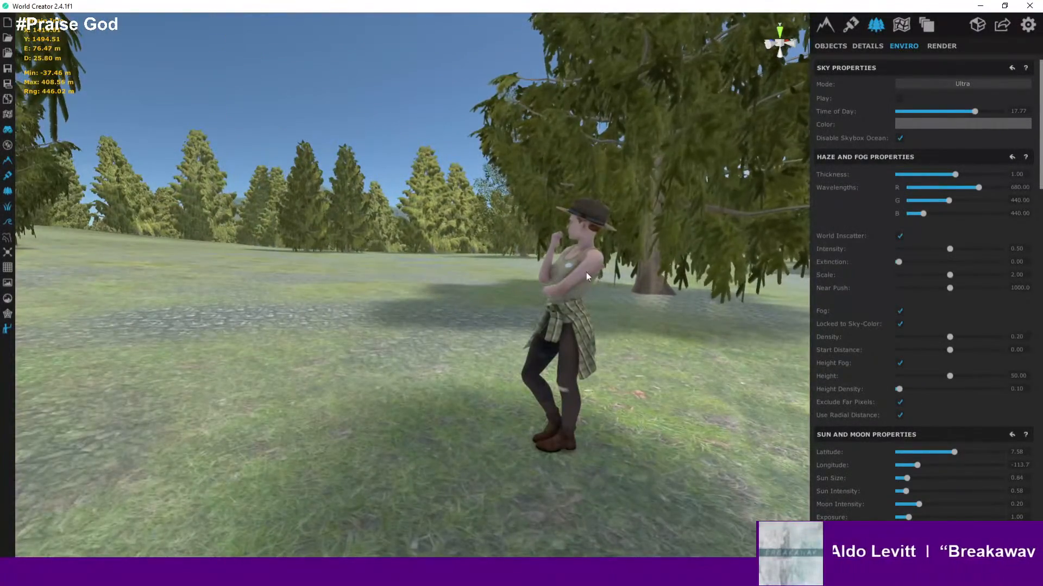
- Open the graphics settings and set Shadows to HardOnly
left_click(1029, 25)
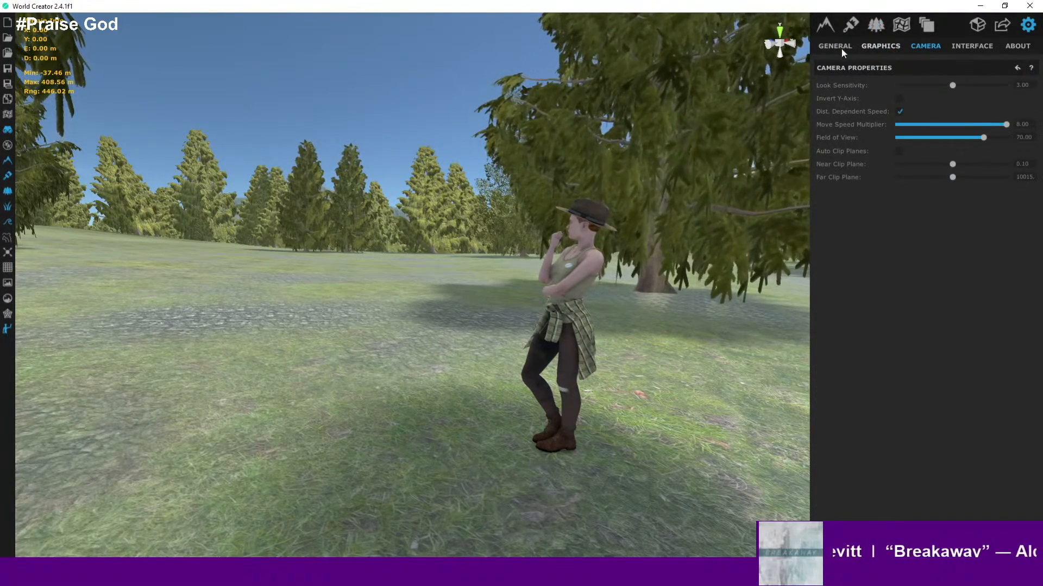
left_click(874, 46)
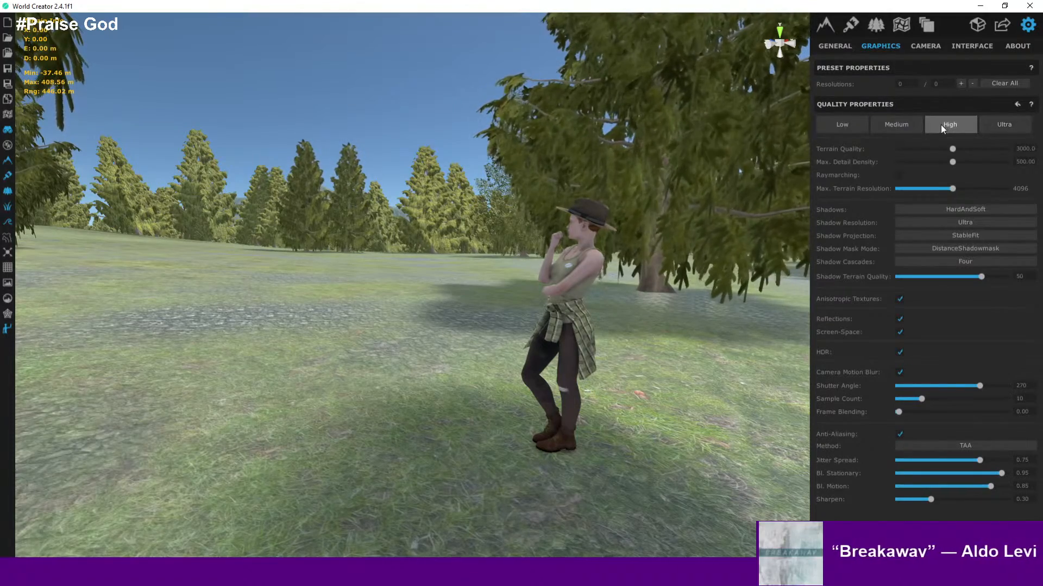
right_click_drag(712, 244, 773, 262)
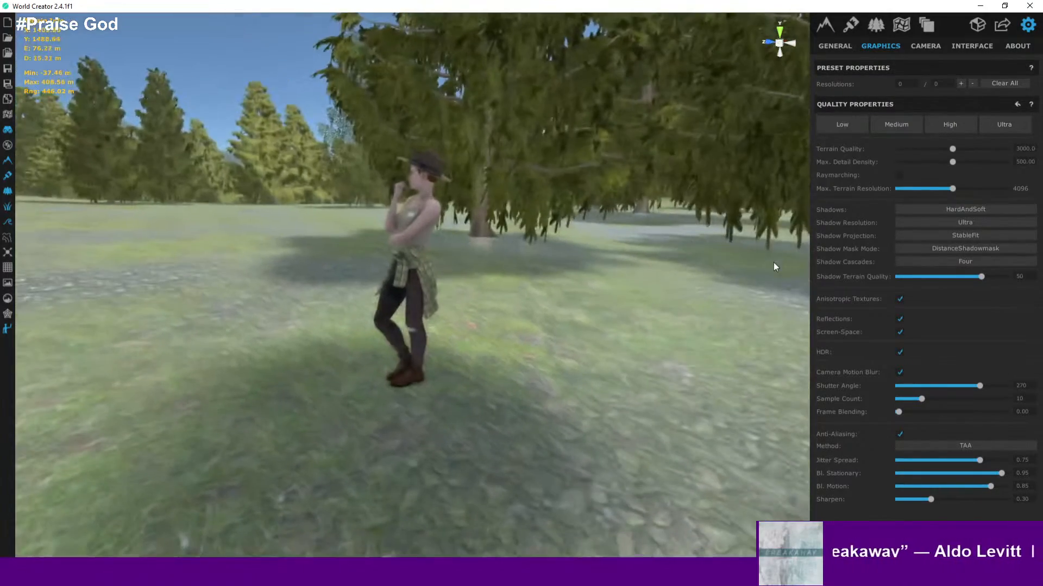
left_click(951, 212)
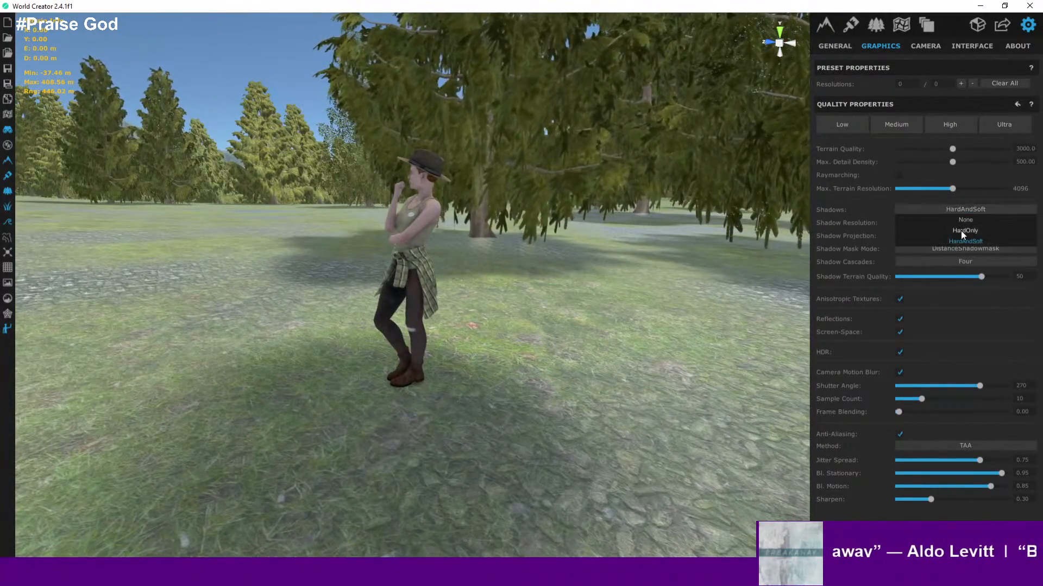
left_click(961, 232)
- Walk the character through the clearing to inspect the tree shadows on the grass
right_click_drag(530, 234, 555, 252)
key("s")
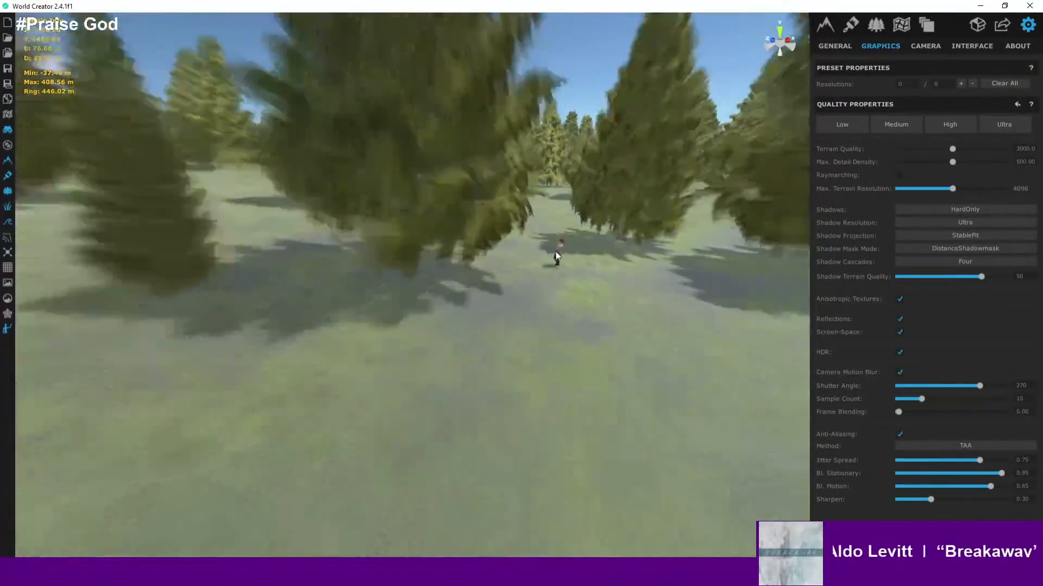
key("s")
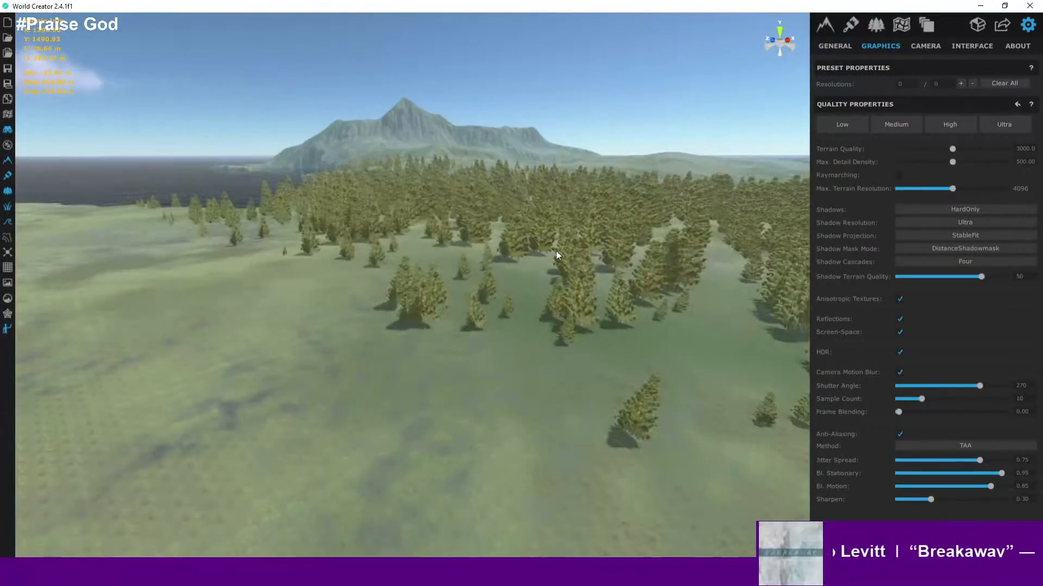
key("w")
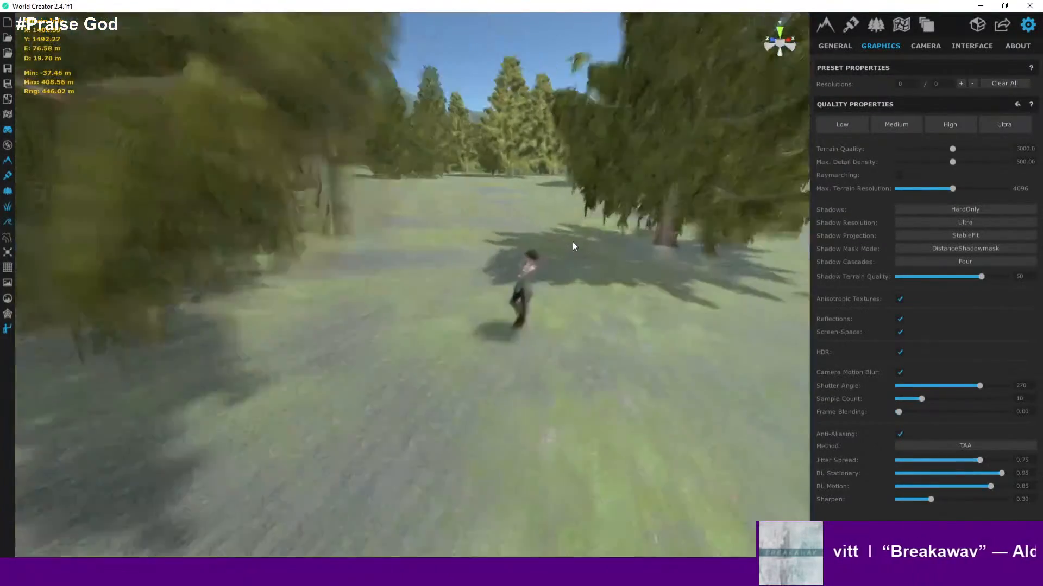
scroll(572, 242, "up", 3)
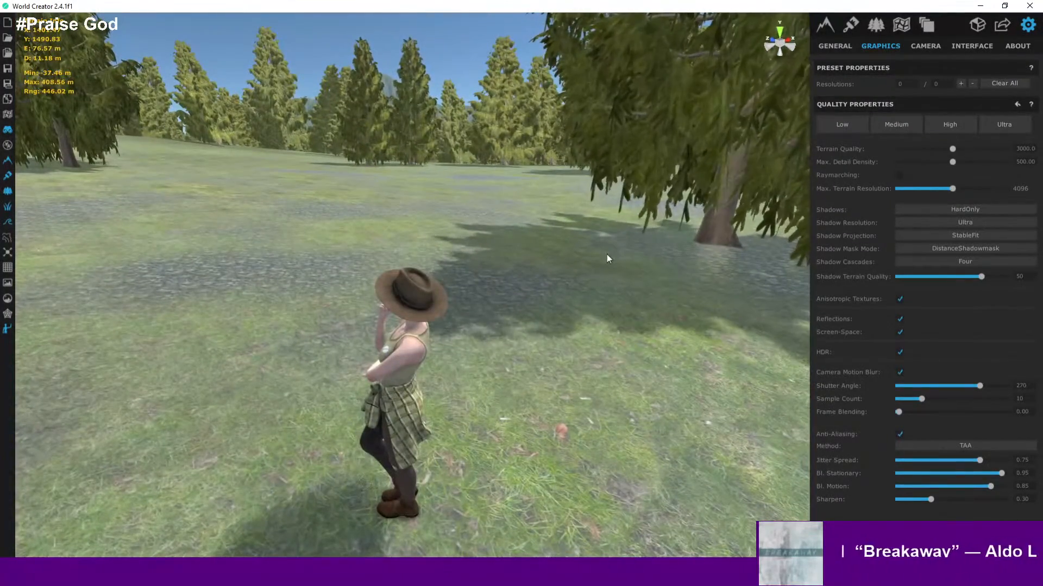
key("d")
key("a")
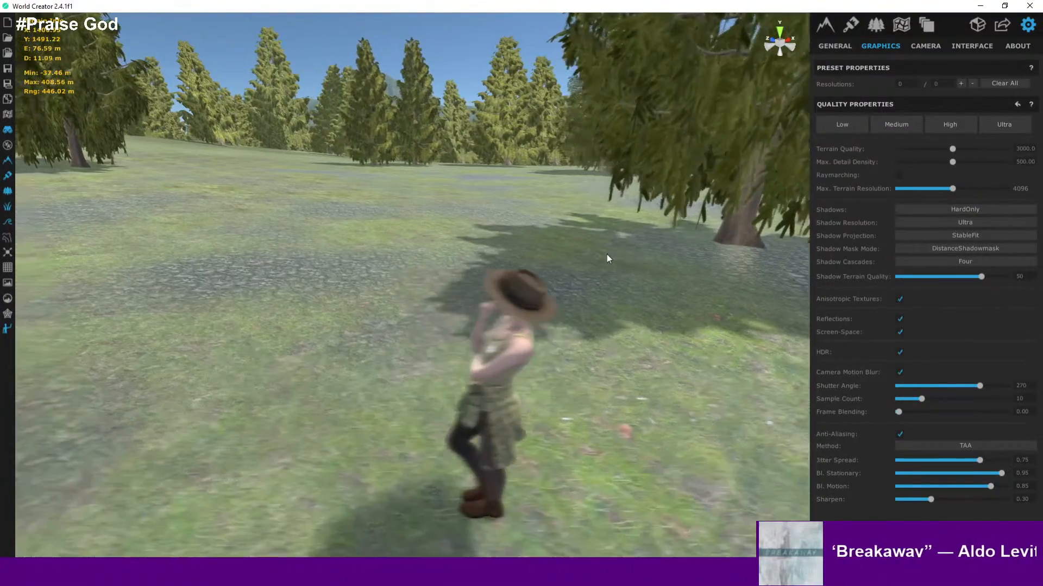
scroll(577, 264, "up", 2)
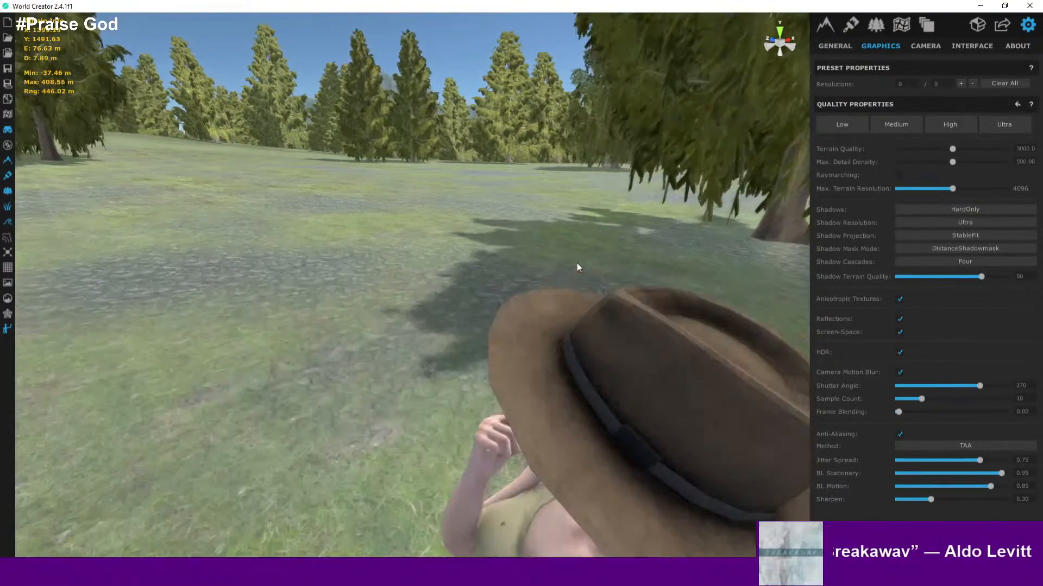
- Turn off Camera Motion Blur and move around the clearing to check the view
left_click(900, 375)
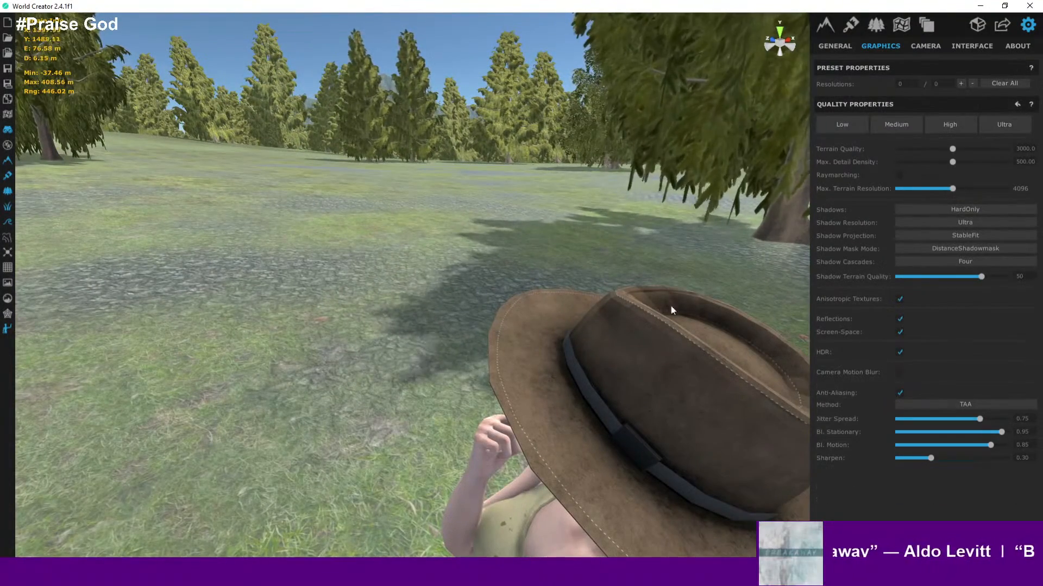
key("a")
right_click_drag(609, 286, 7, 251)
key("d")
key("a")
key("s")
right_click_drag(169, 283, 659, 223)
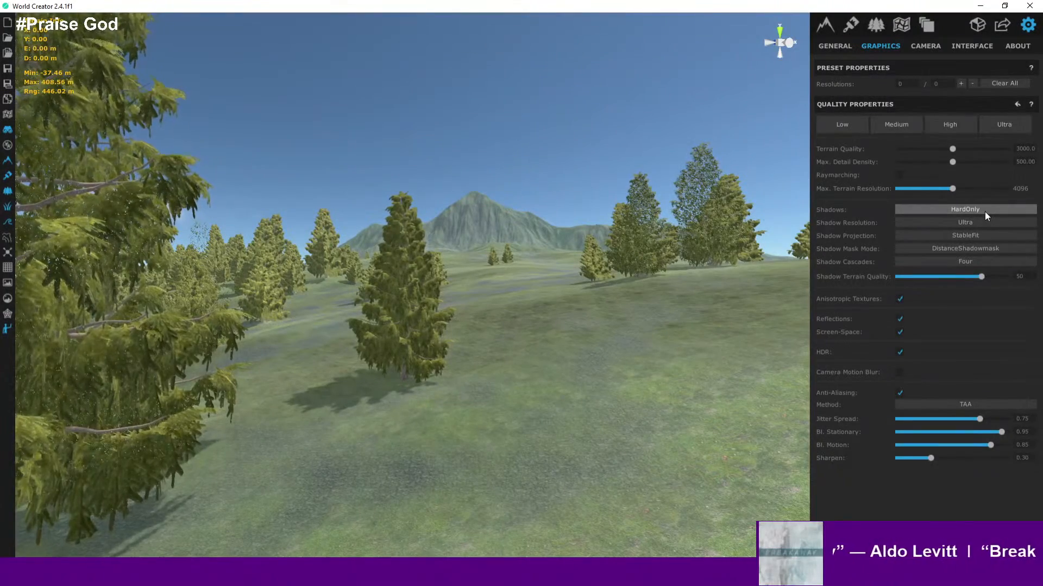
- Switch between the Ultra, Medium, Low and High quality presets to compare them
left_click(958, 126)
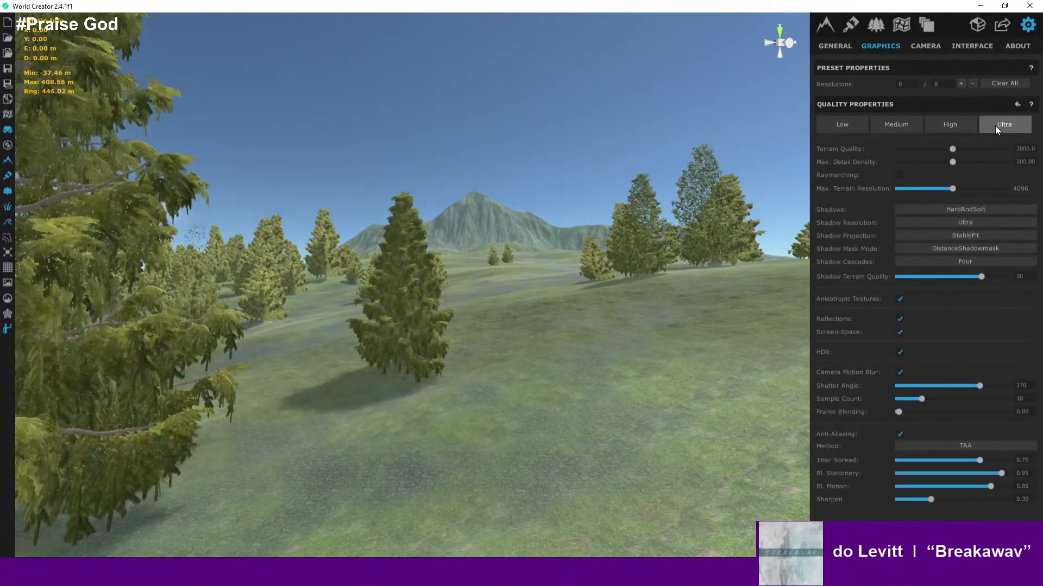
left_click(959, 127)
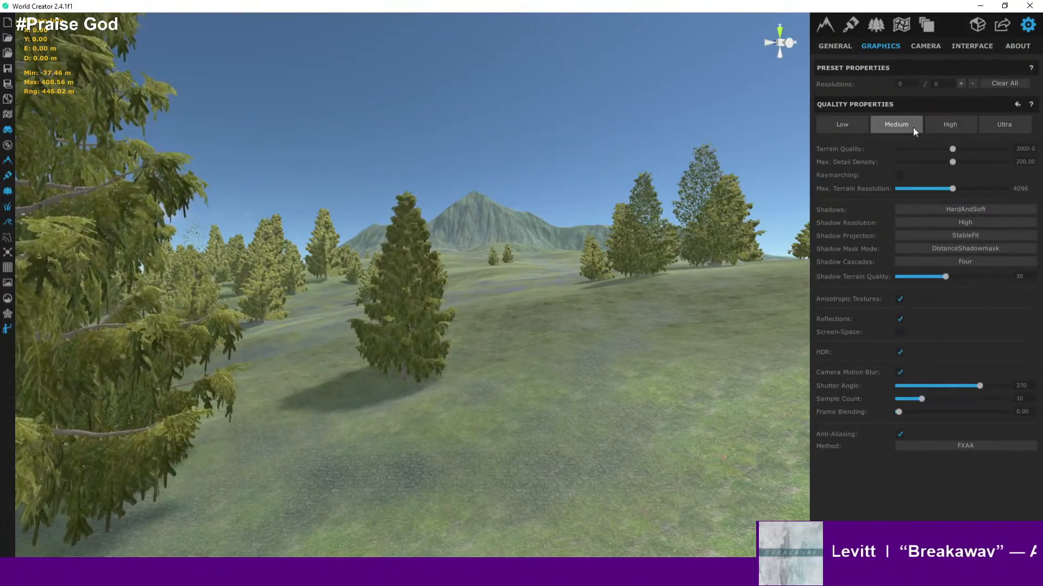
left_click(902, 127)
left_click(846, 129)
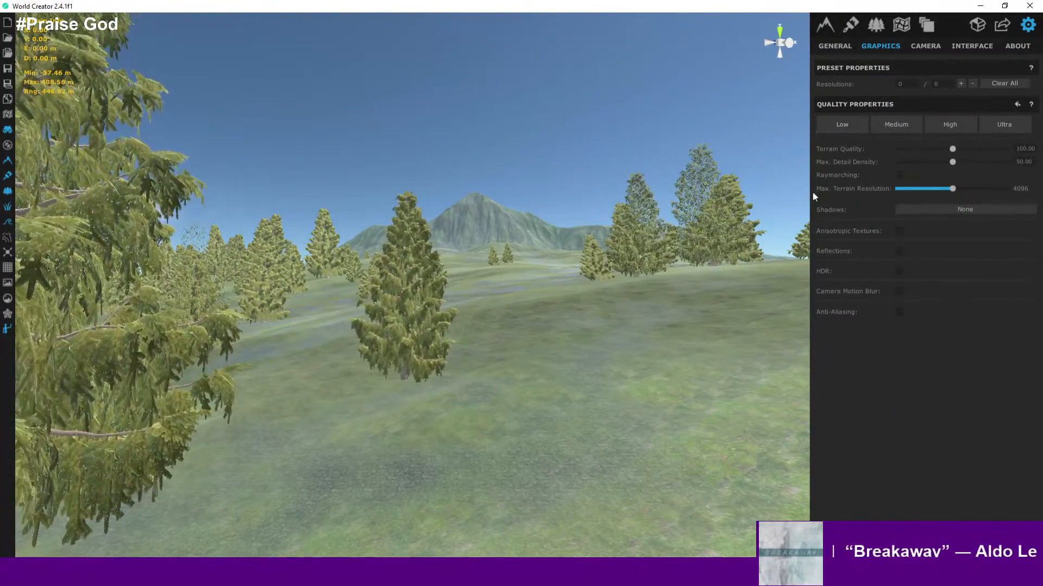
right_click_drag(660, 332, 743, 312)
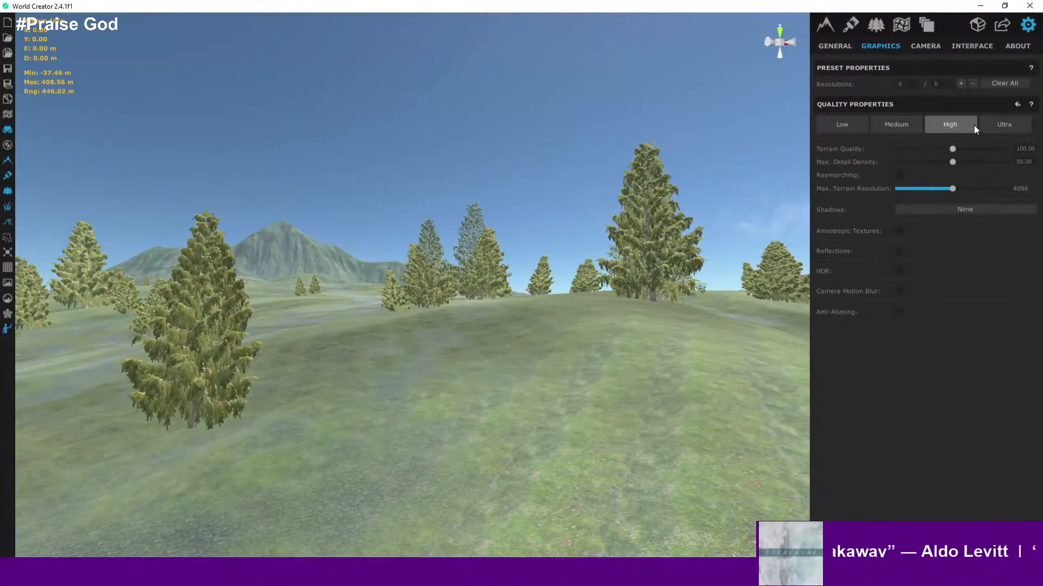
left_click(997, 125)
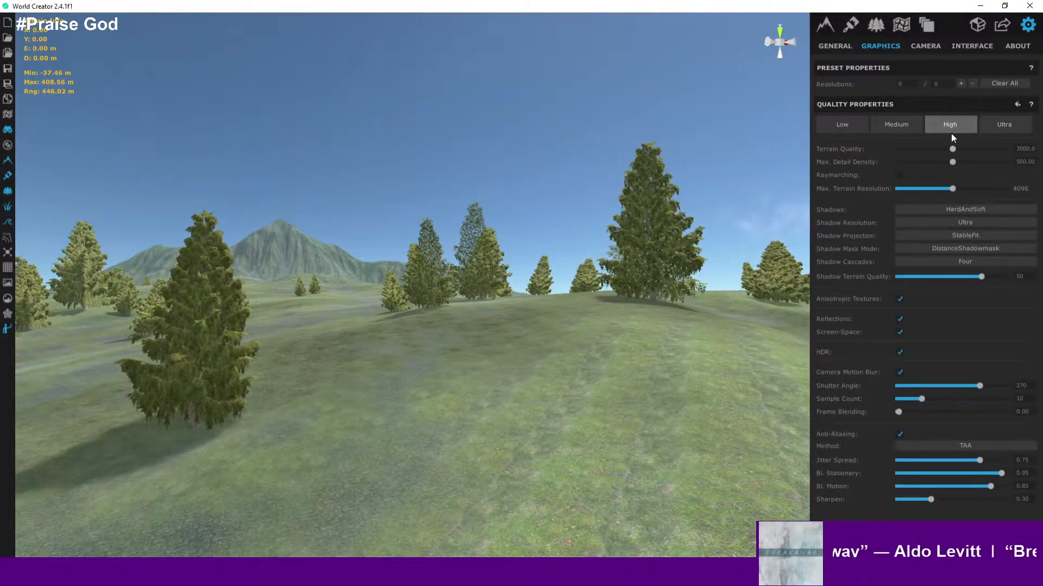
left_click(851, 122)
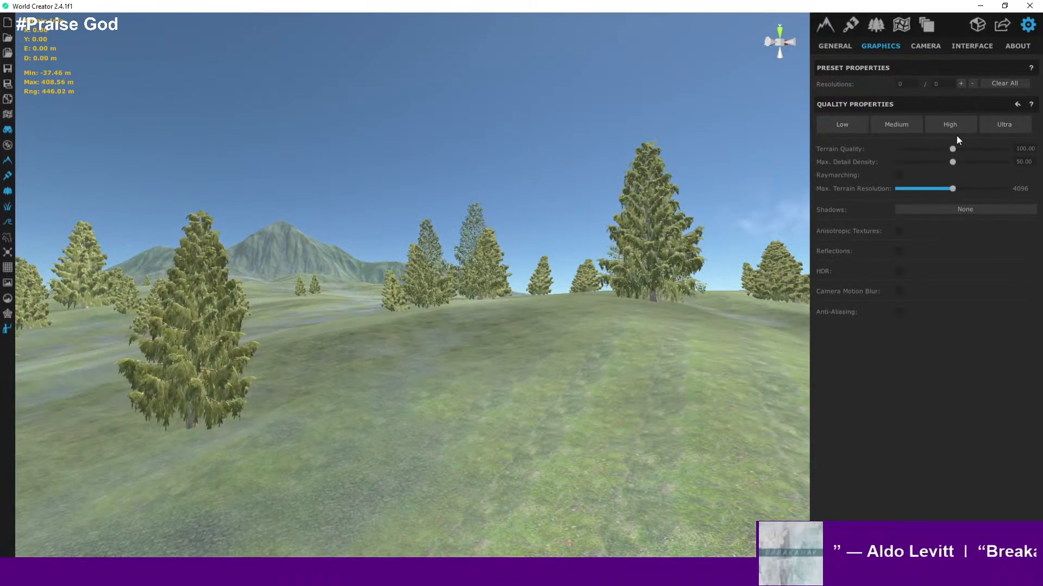
- Apply the Ultra graphics quality preset
right_click_drag(570, 261, 547, 400)
scroll(564, 306, "down", 10)
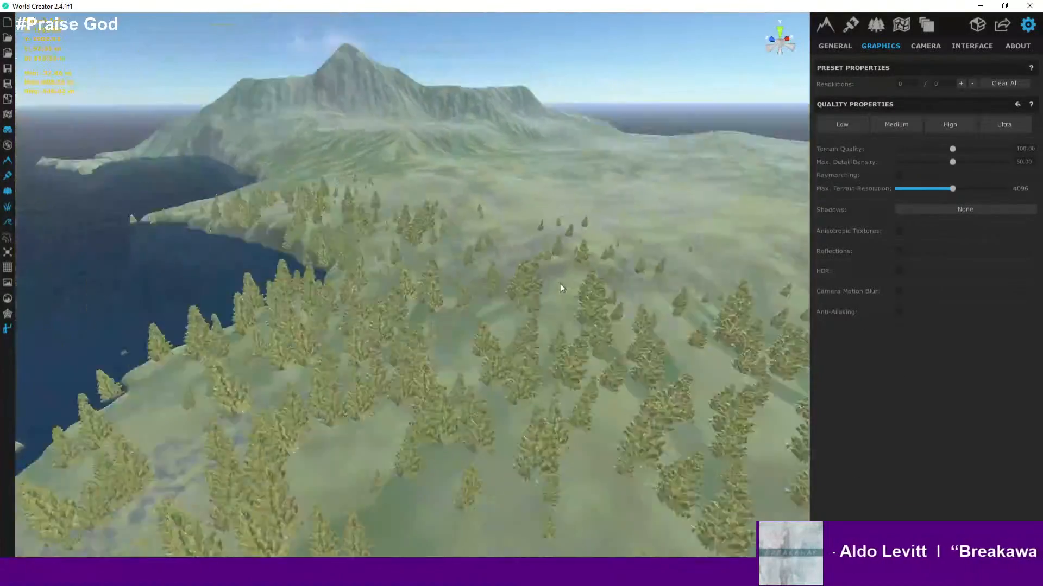
scroll(560, 284, "down", 10)
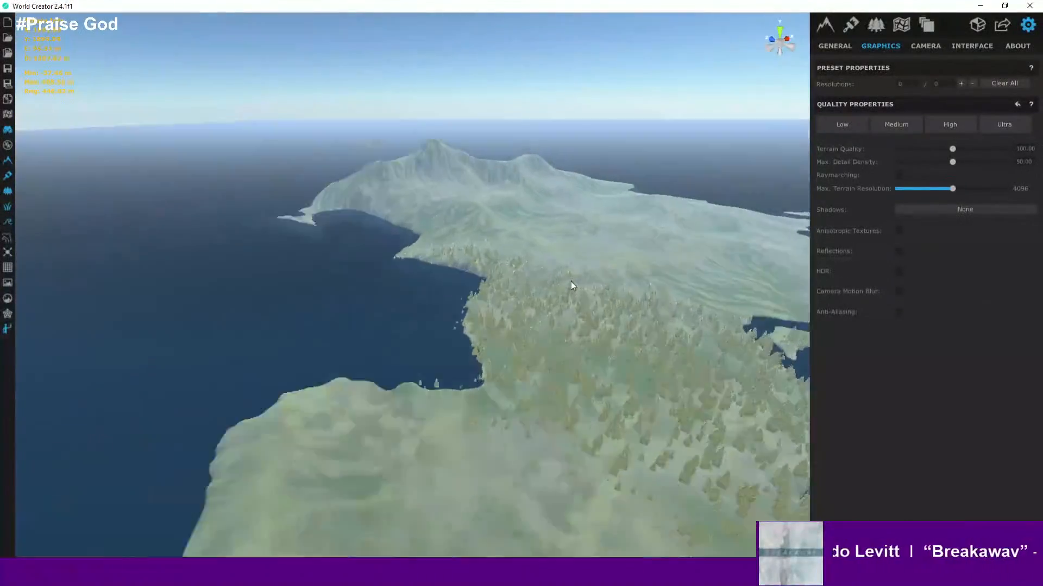
scroll(571, 282, "up", 10)
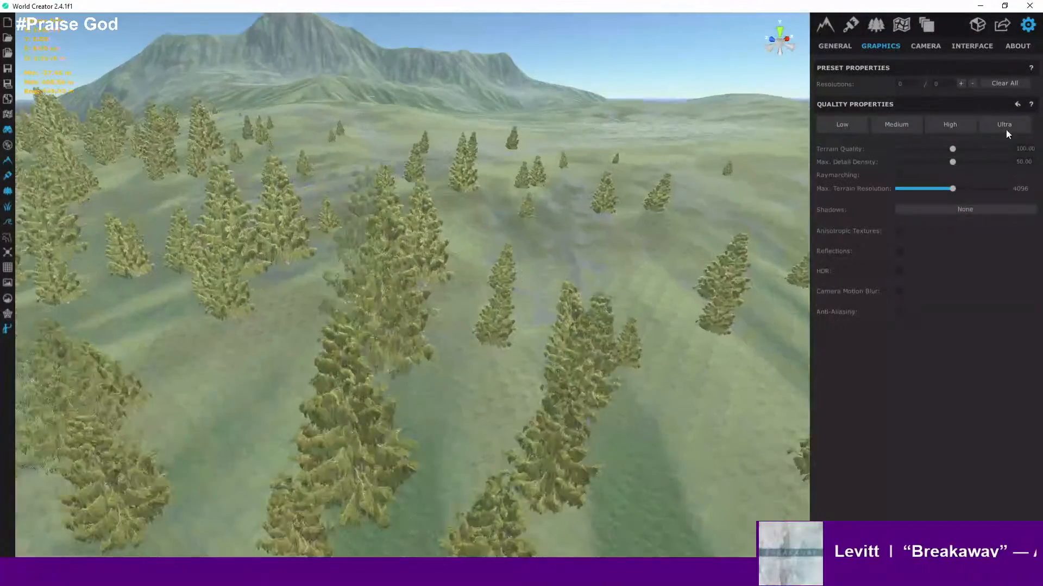
left_click(1005, 124)
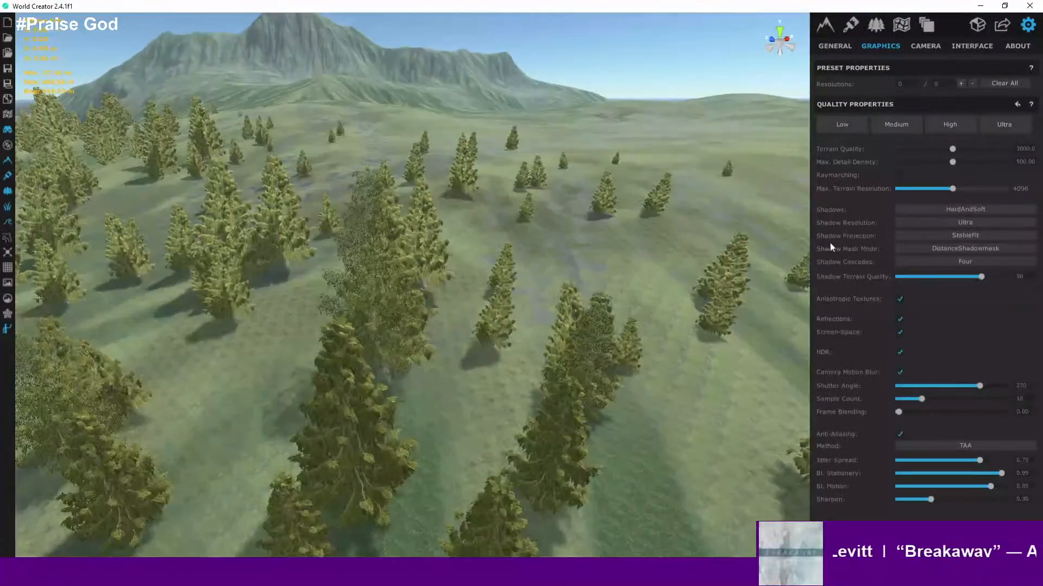
- Descend to the ground and inspect the rocky ground texture around the character
right_click_drag(617, 336, 528, 298)
scroll(607, 329, "up", 8)
scroll(603, 315, "up", 3)
left_click(515, 334)
scroll(516, 304, "up", 1)
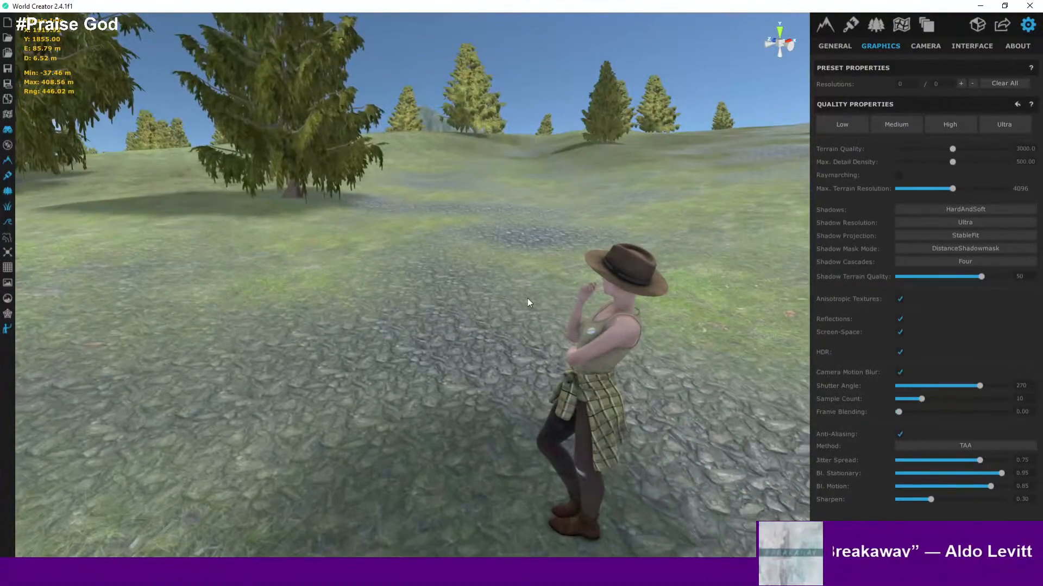
scroll(538, 300, "up", 3)
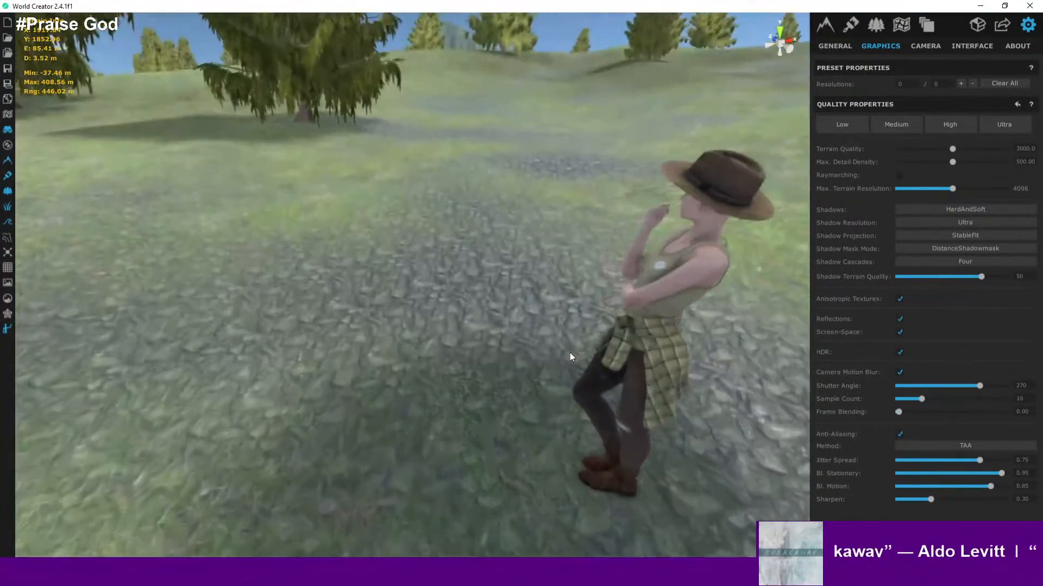
right_click_drag(569, 353, 621, 346)
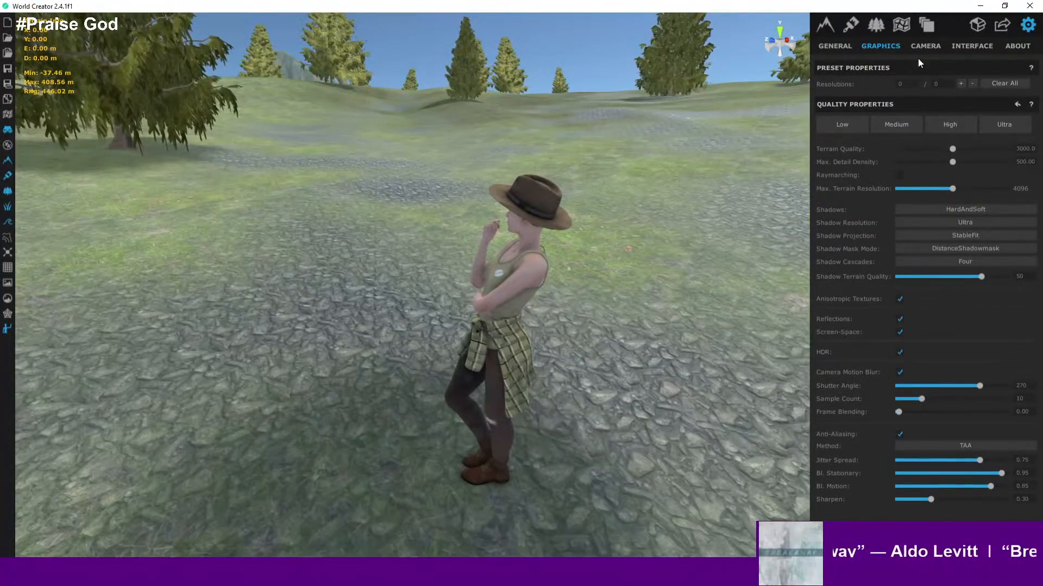
- Open the environment haze and fog settings and raise the fog density to 100
left_click(837, 46)
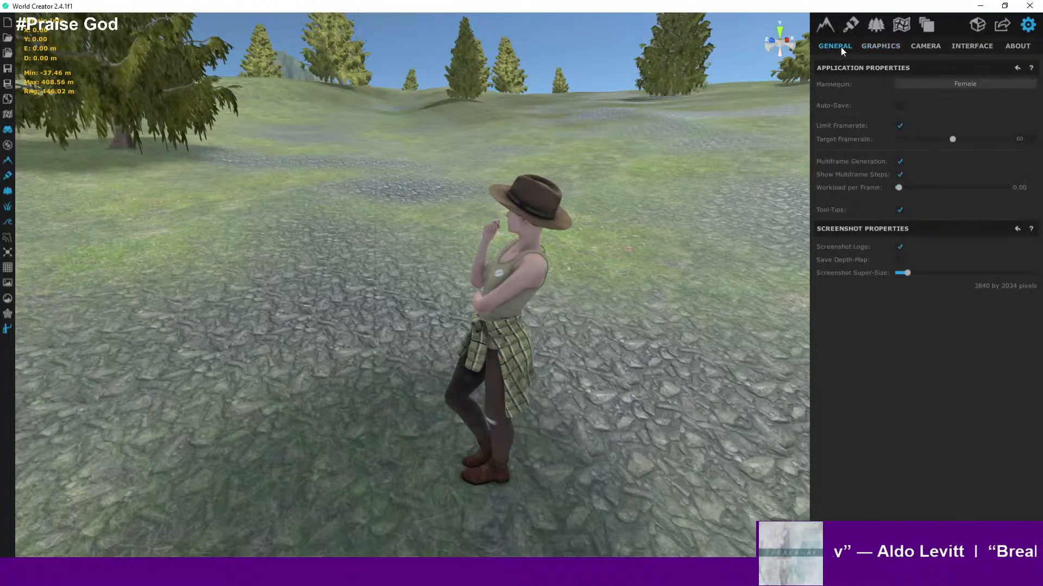
left_click(901, 30)
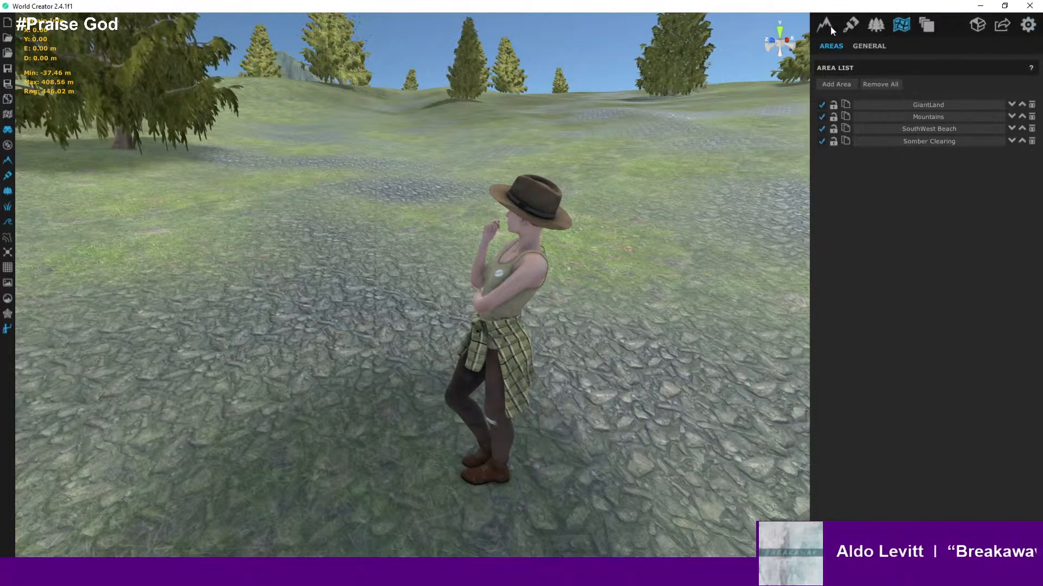
left_click(875, 27)
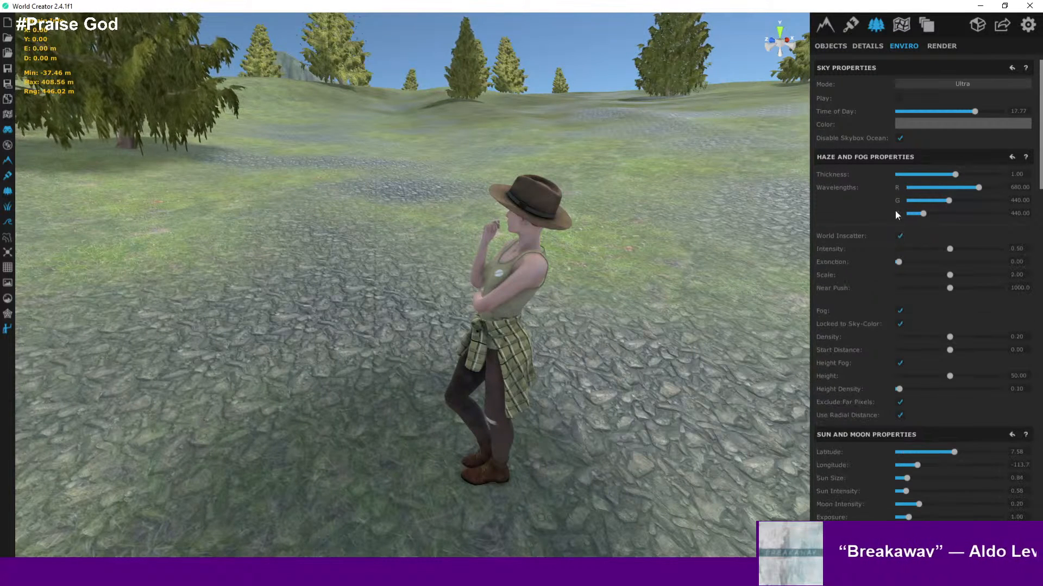
left_click(900, 311)
left_click(899, 310)
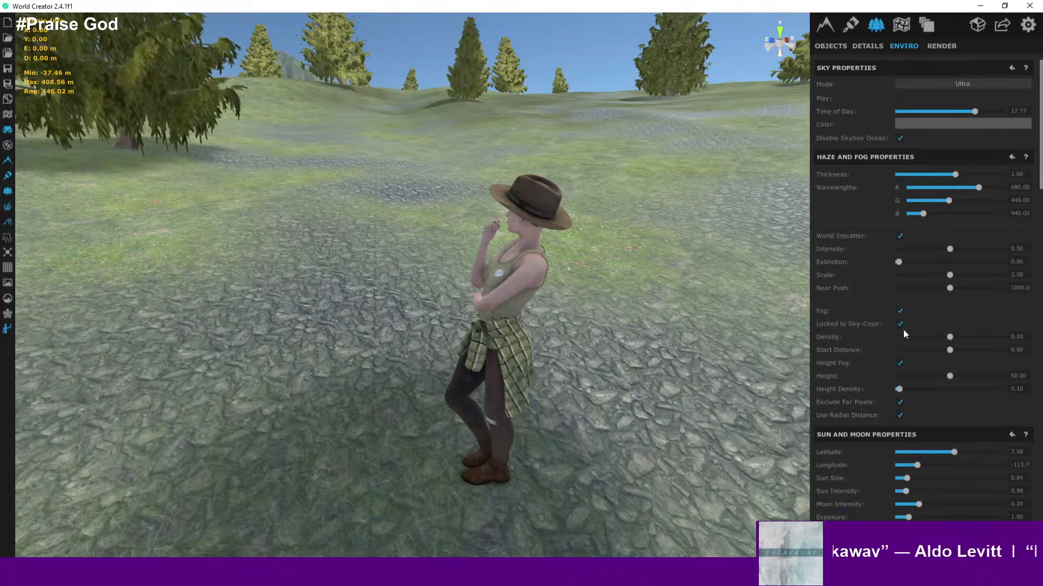
left_click(902, 324)
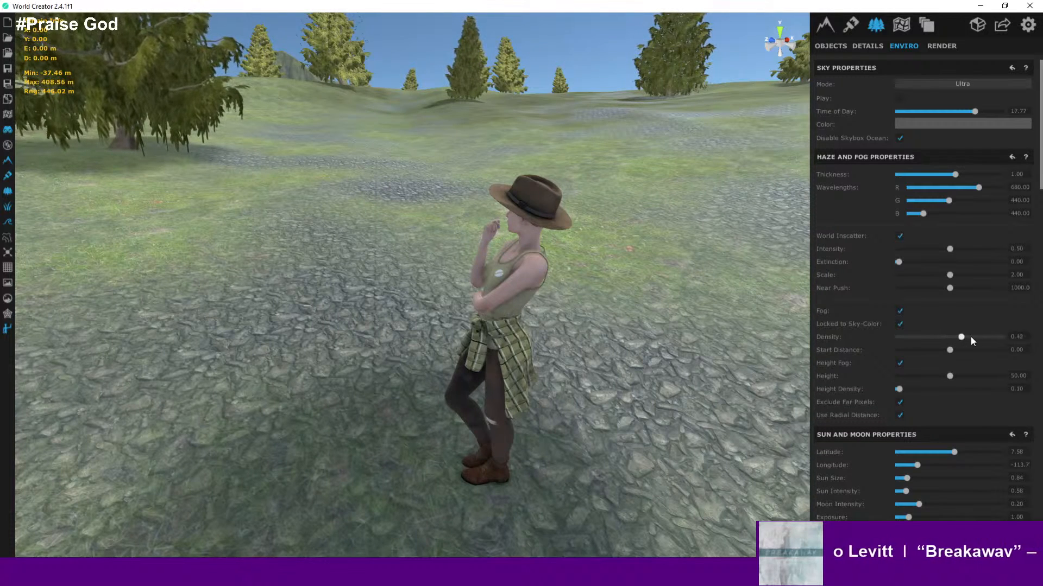
left_click_drag(970, 337, 1024, 341)
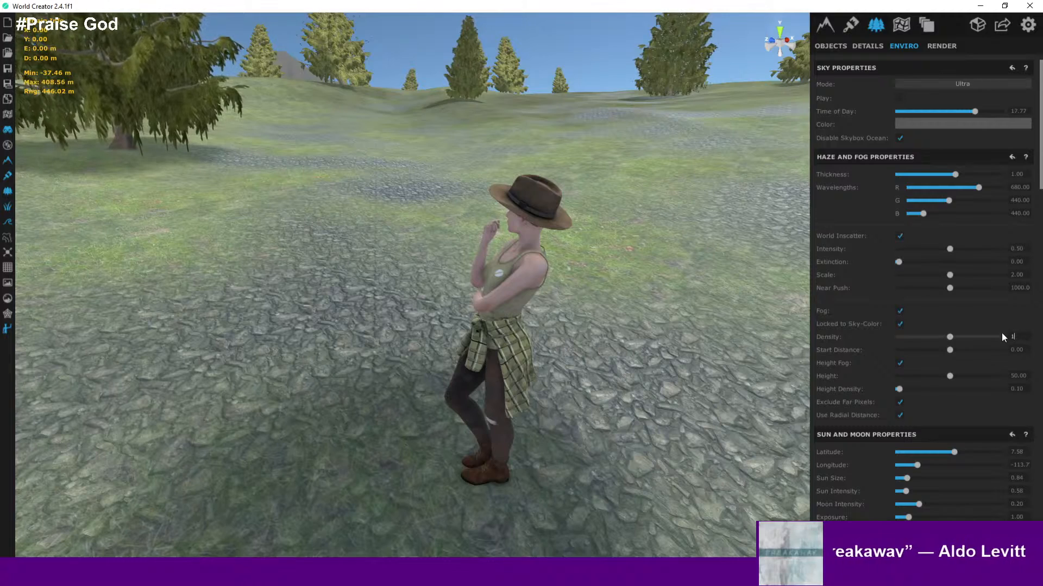
type("00")
- Fly out over the terrain and back, then set the fog density to 50
right_click_drag(609, 225, 836, 239)
scroll(569, 265, "down", 10)
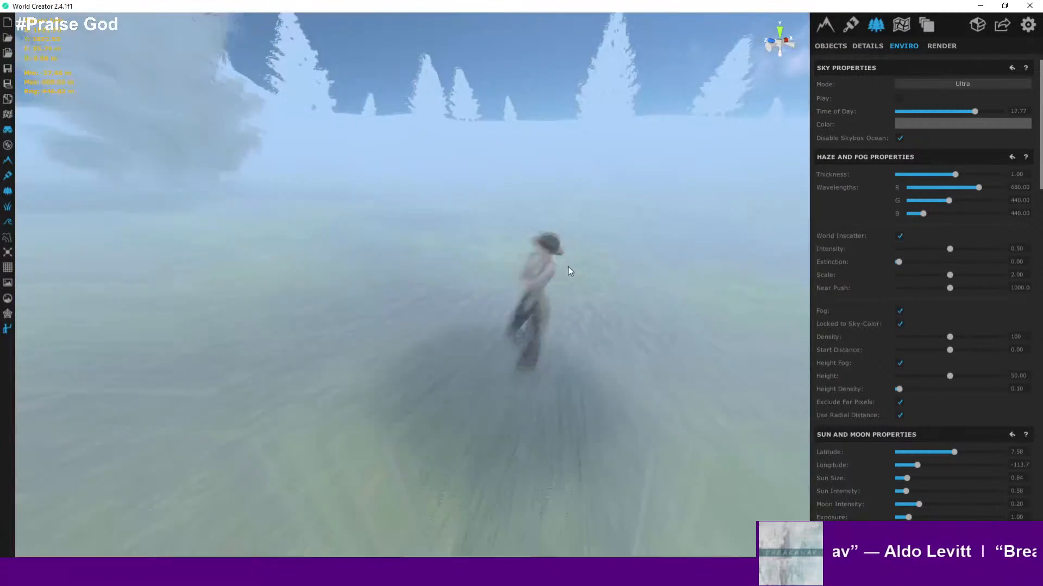
scroll(569, 265, "down", 10)
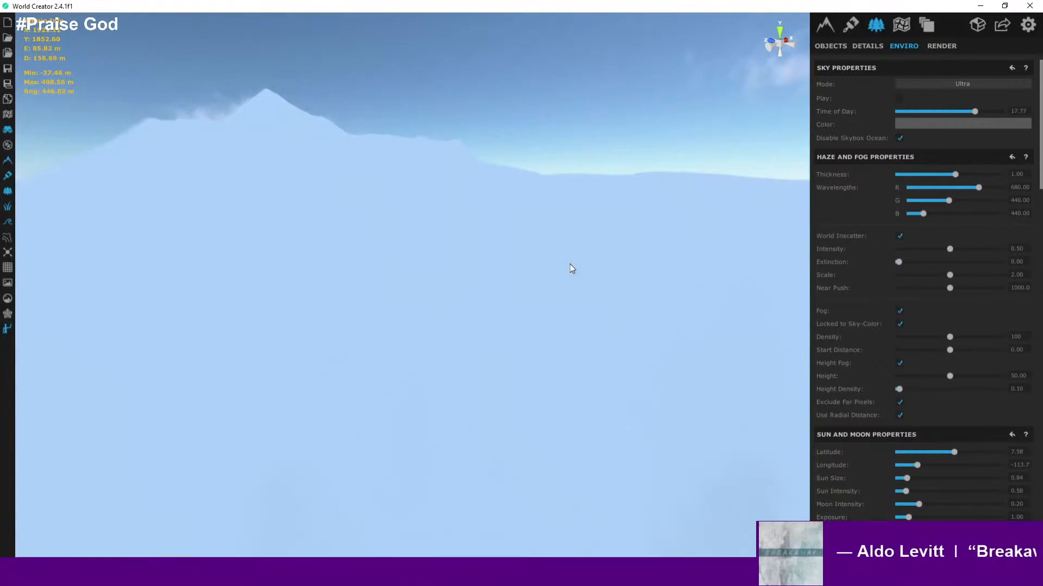
scroll(570, 264, "up", 6)
scroll(569, 264, "up", 8)
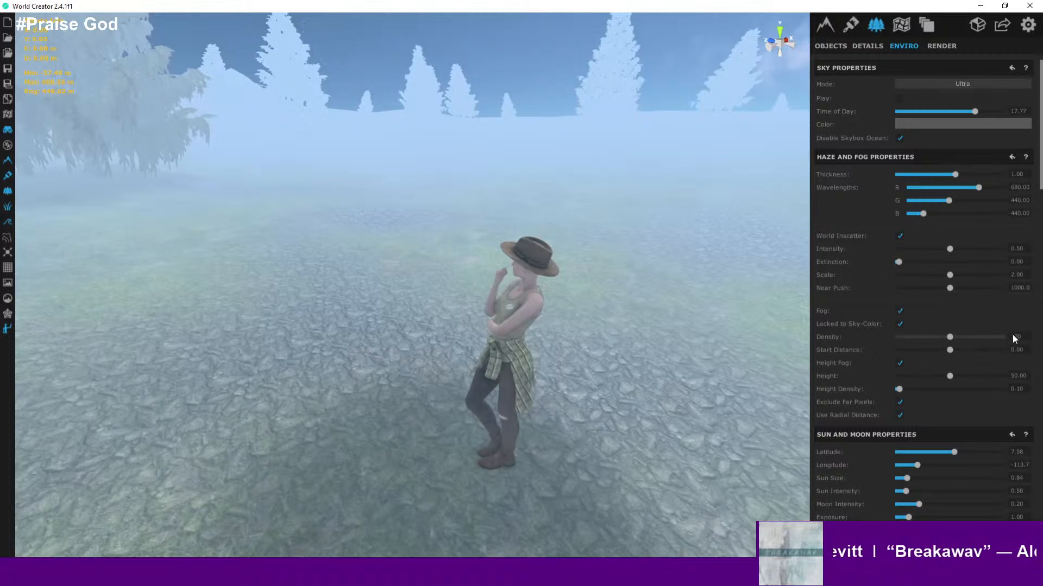
left_click_drag(1023, 335, 1000, 333)
type("50")
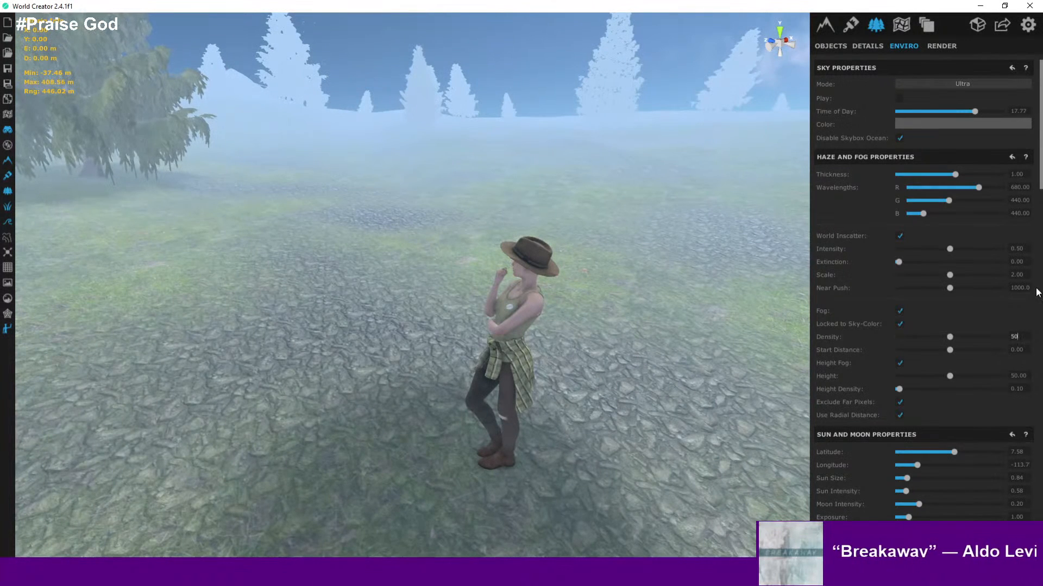
- Toggle Locked to Sky-Color off and back on, and set the fog density to 10
left_click(899, 324)
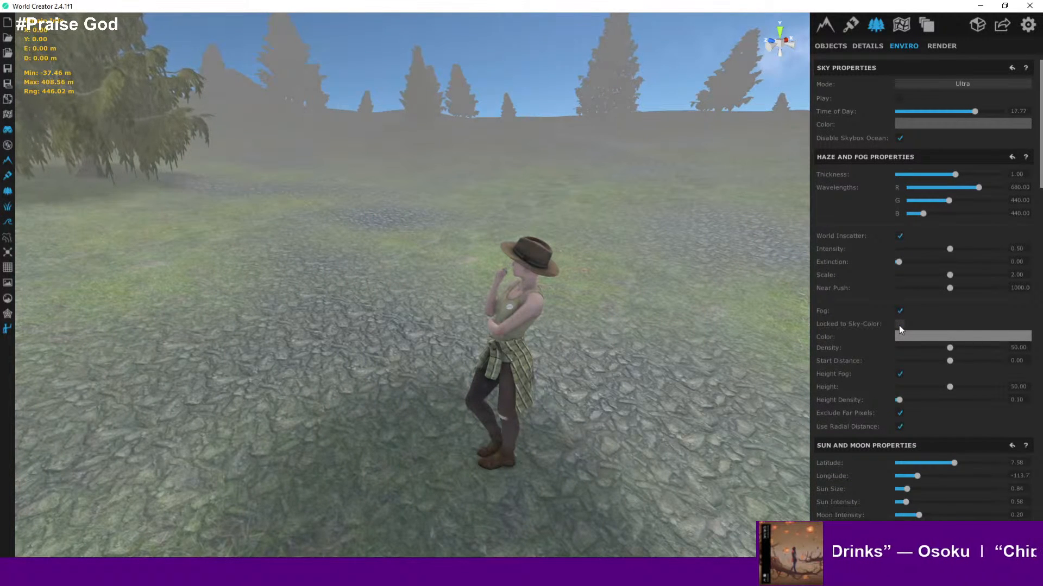
left_click(900, 324)
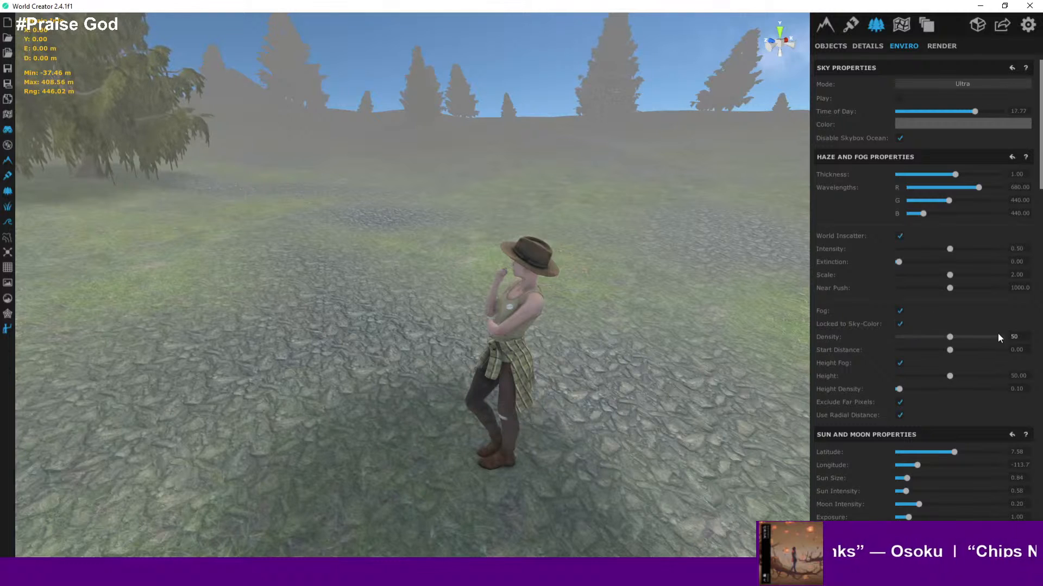
type("10")
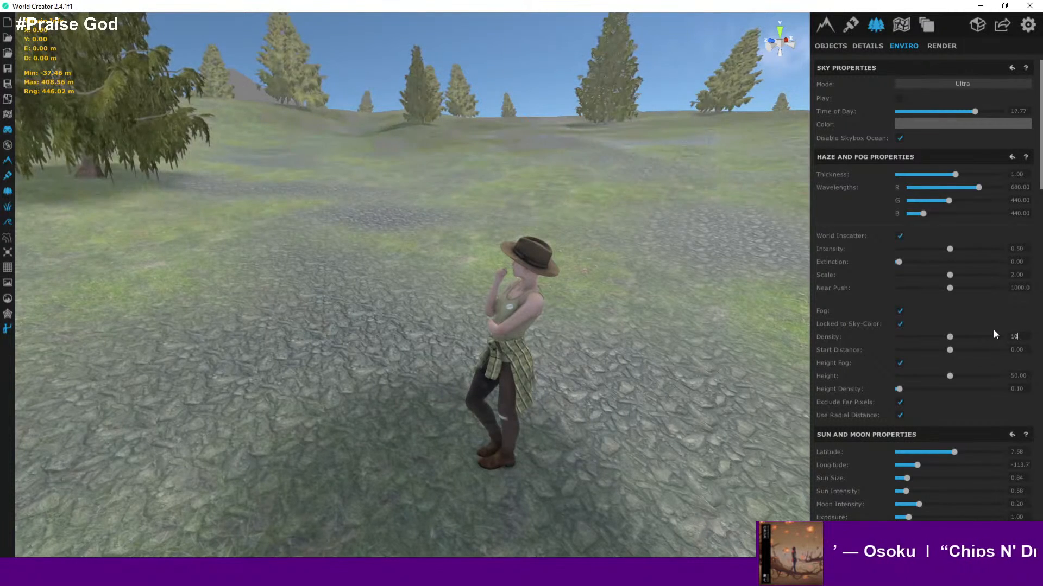
- Fly around the island and back to the character to examine how the fog looks near and far
right_click_drag(587, 200, 547, 155)
key("w")
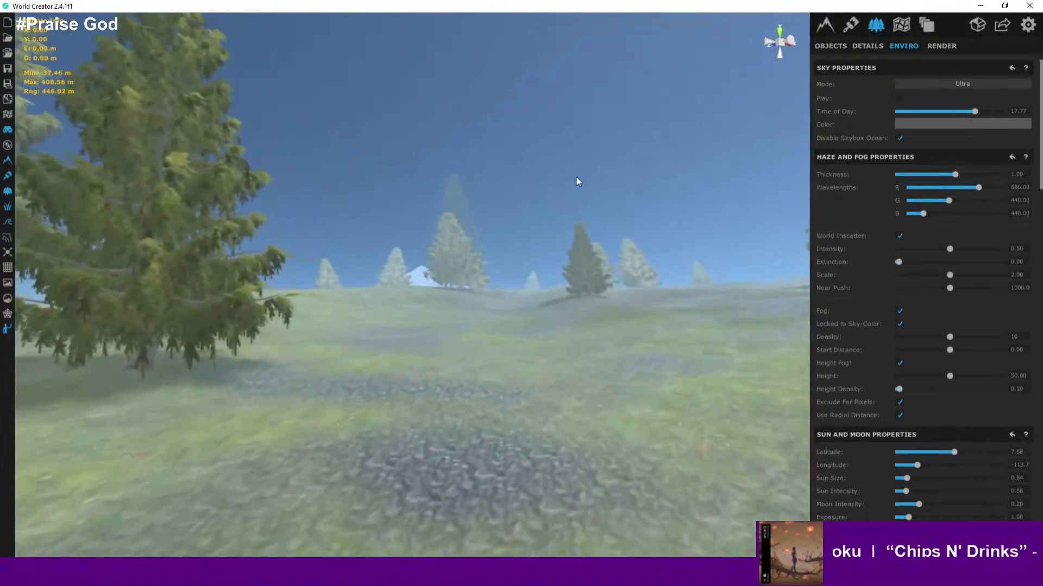
scroll(584, 186, "down", 5)
right_click_drag(598, 191, 664, 221)
scroll(633, 234, "up", 2)
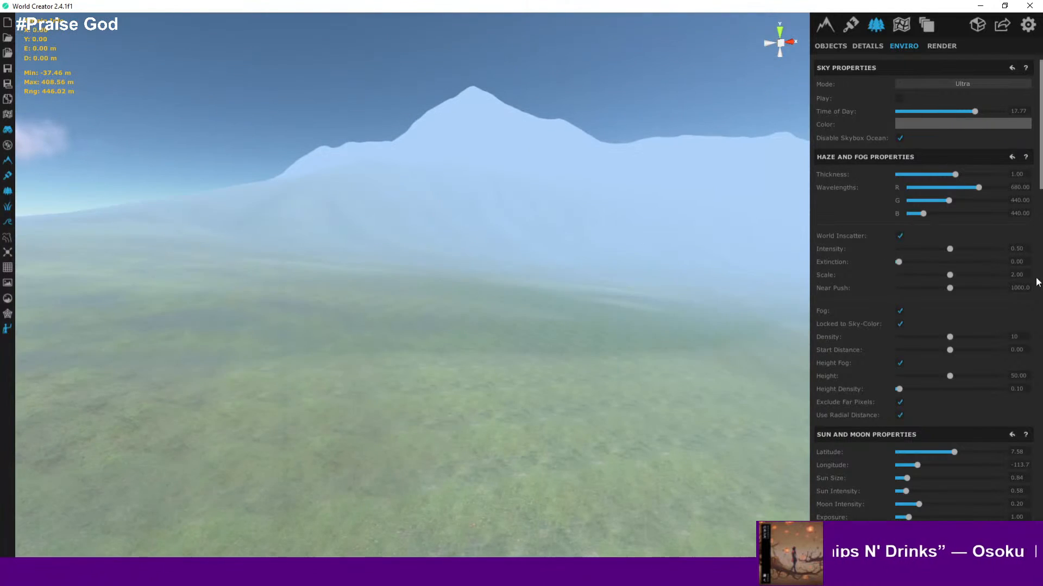
scroll(534, 274, "up", 3)
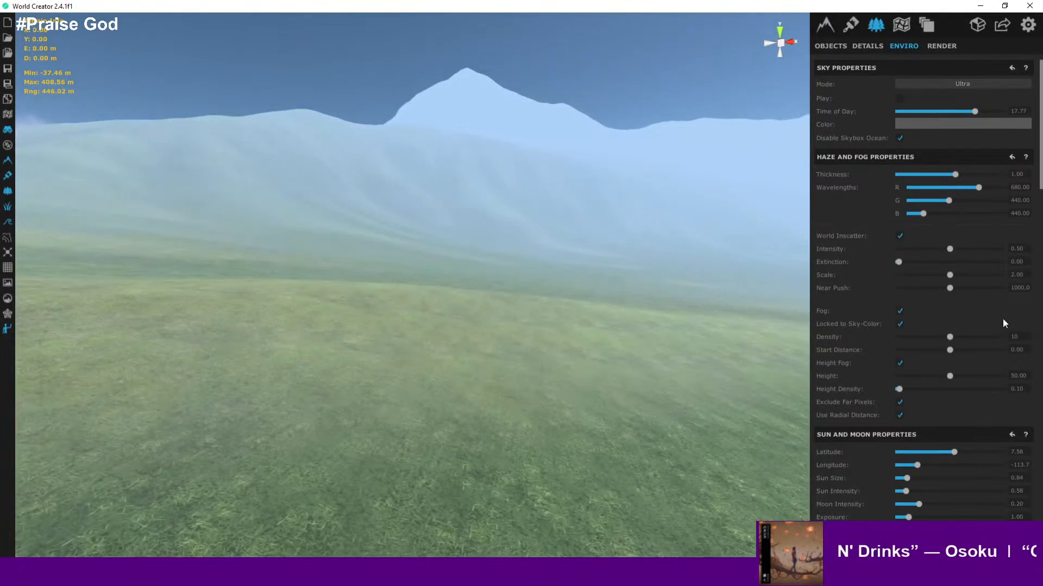
right_click_drag(728, 321, 721, 350)
left_click(517, 379)
scroll(529, 376, "up", 3)
scroll(624, 319, "up", 2)
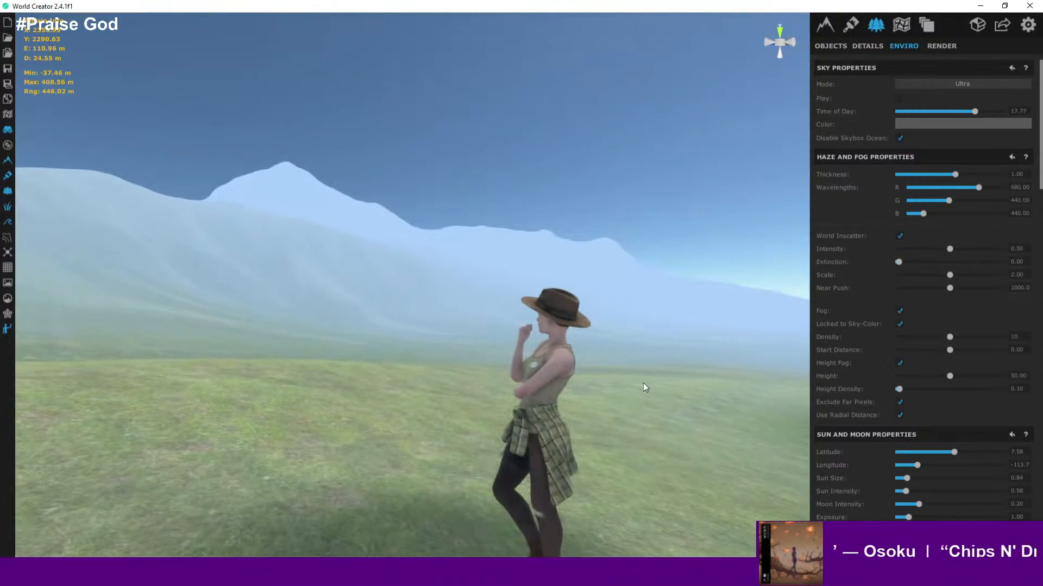
scroll(644, 384, "down", 3)
right_click_drag(636, 391, 419, 354)
right_click_drag(531, 362, 508, 363)
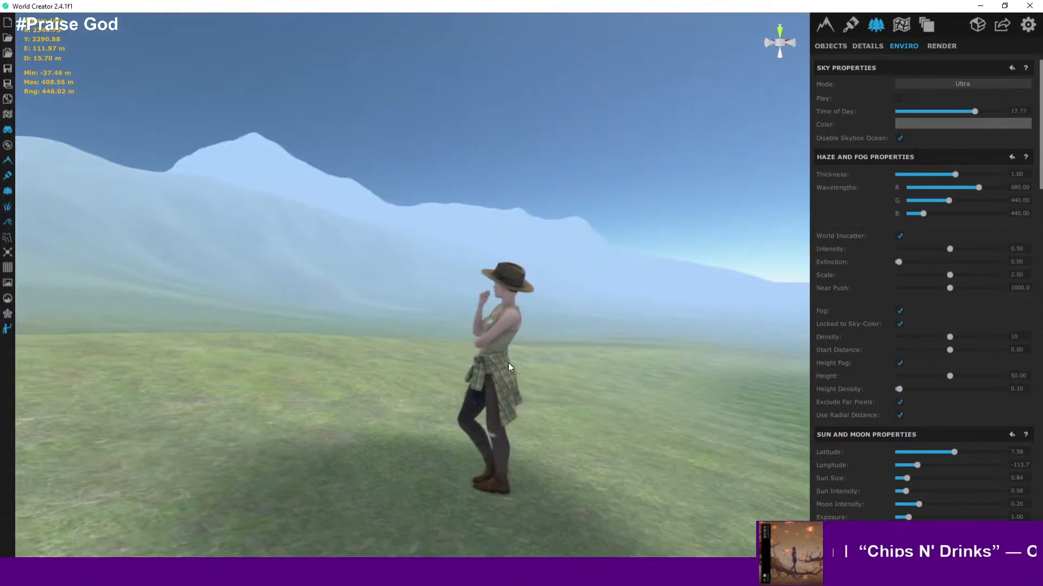
scroll(508, 363, "up", 1)
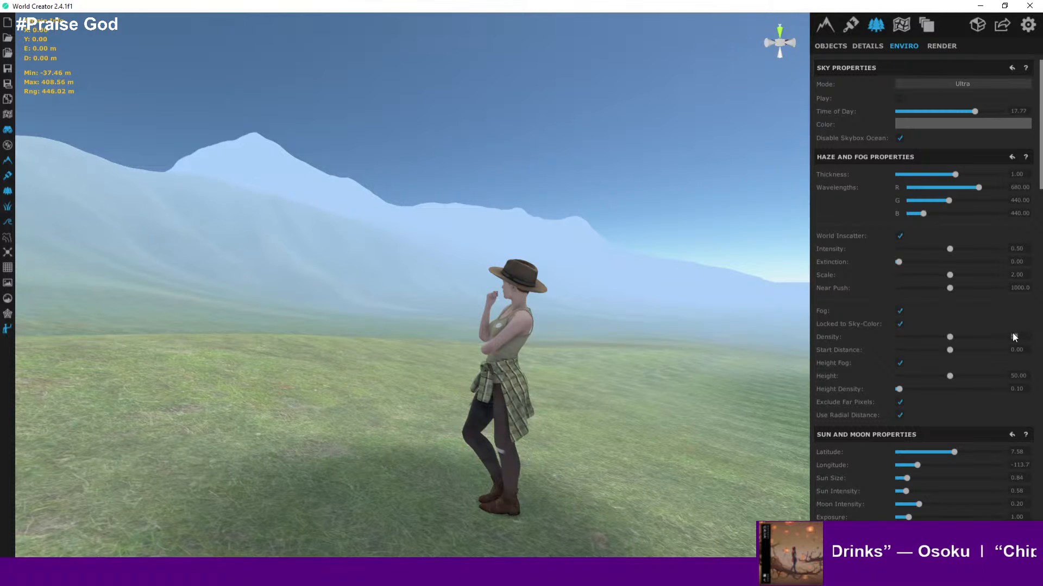
- Lower the fog density to 2.5, then drag it down to about 1.31
type("5")
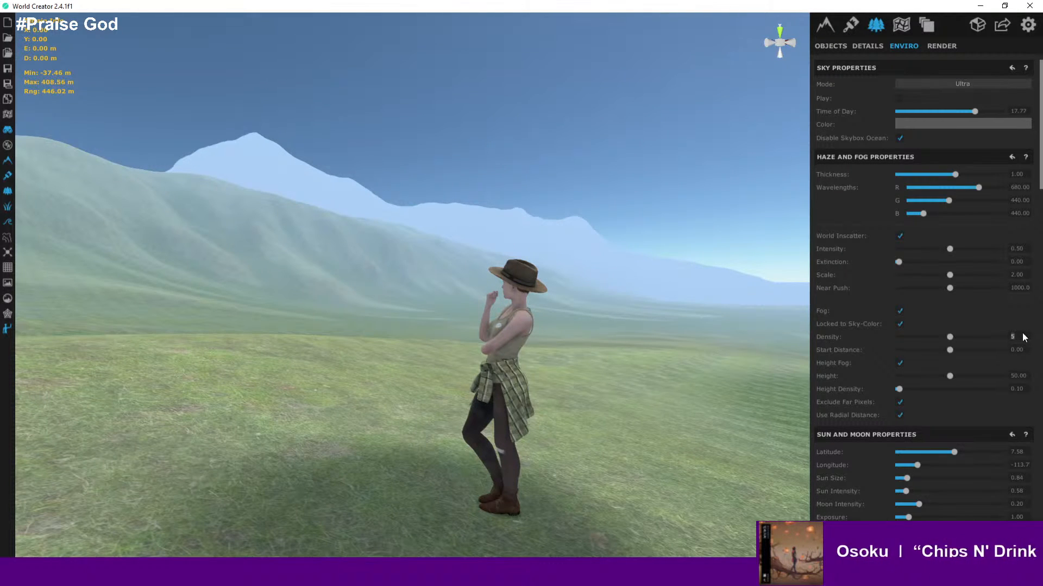
key("BackSpace")
type("2")
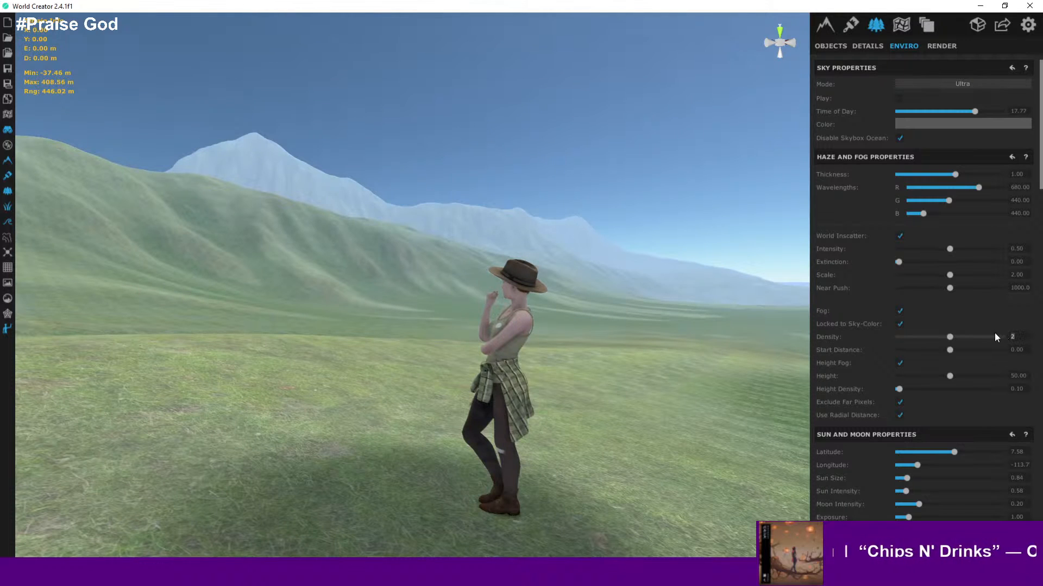
type(".5")
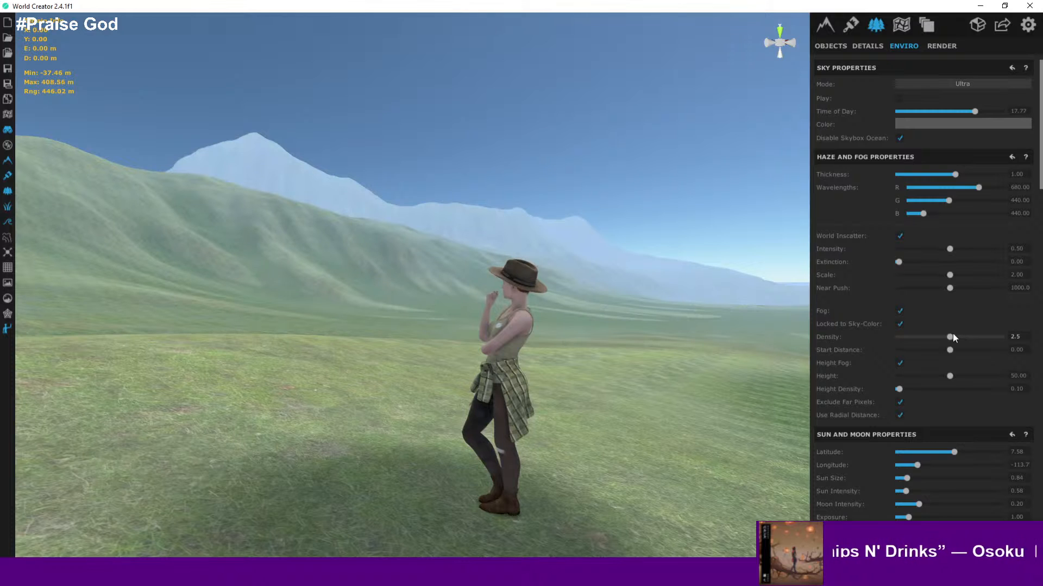
left_click_drag(979, 336, 888, 334)
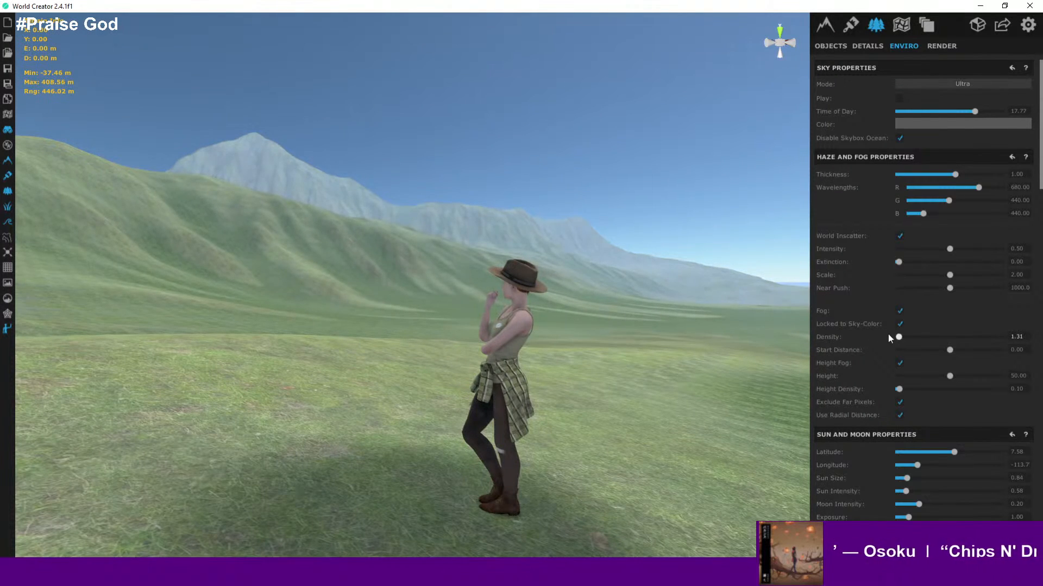
- Zoom out over the island and drag the fog density down to about 0.38
right_click_drag(488, 334, 530, 389)
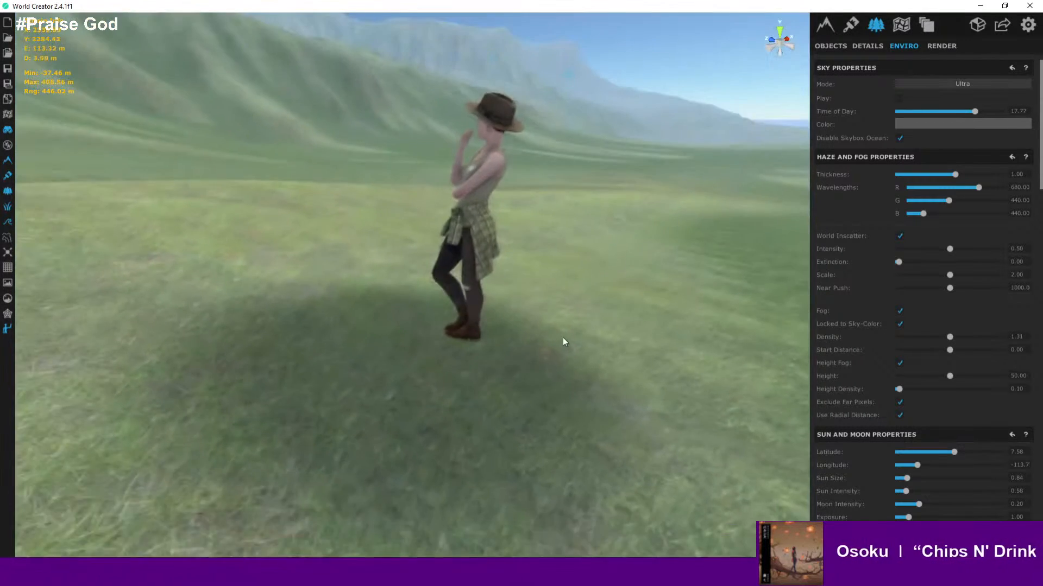
scroll(565, 335, "down", 6)
scroll(592, 327, "down", 10)
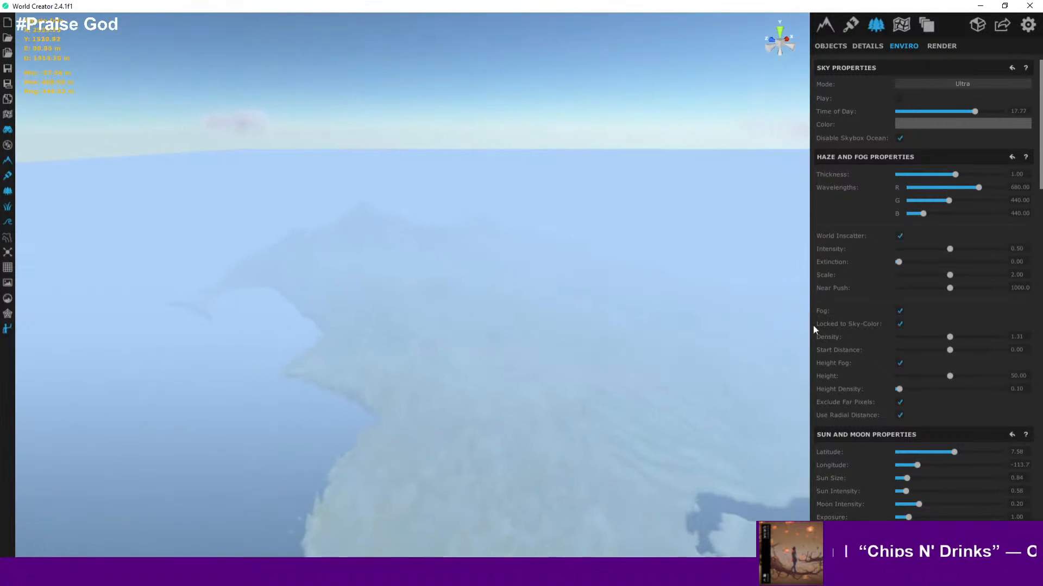
left_click_drag(950, 337, 903, 337)
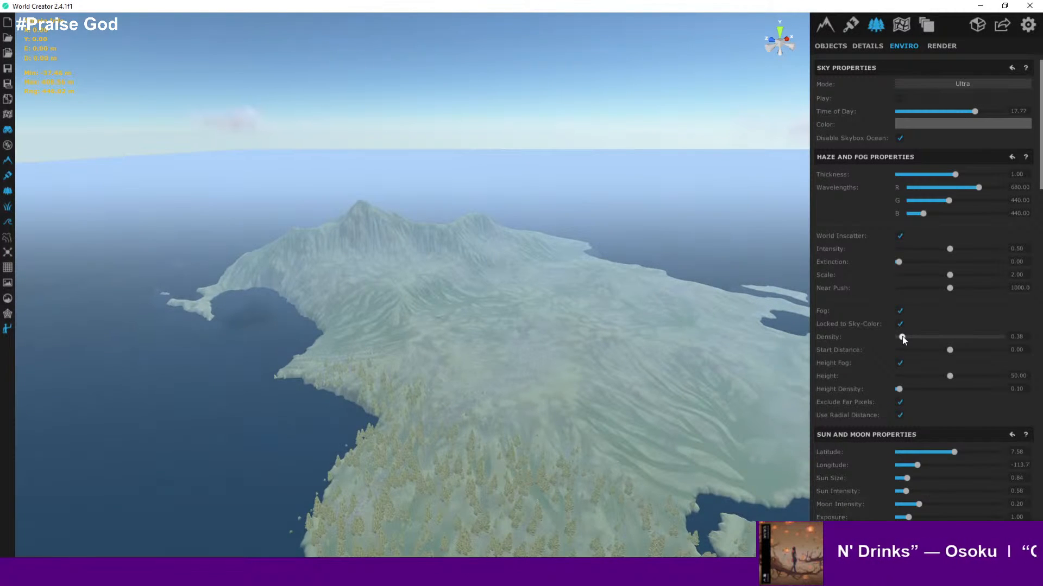
- Fly over the island and down to the ground to examine the thinner fog
right_click_drag(672, 347, 525, 405)
key("s")
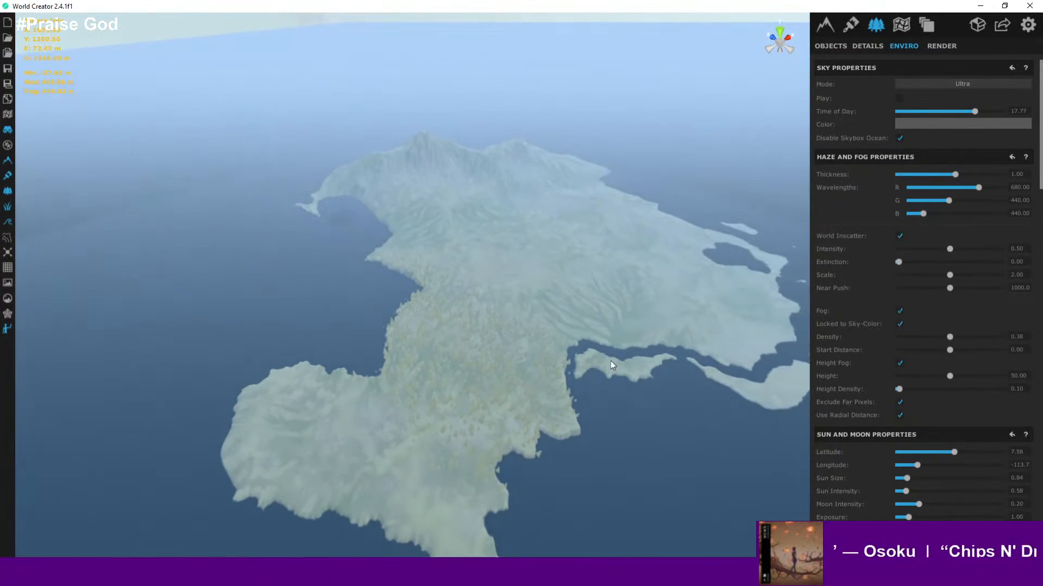
key("w")
scroll(485, 296, "up", 12)
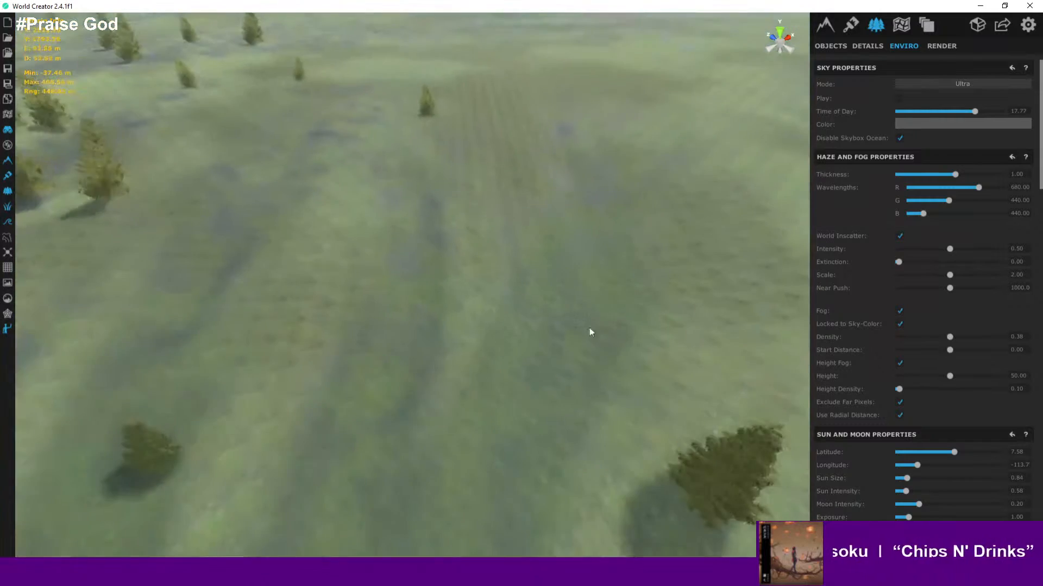
right_click_drag(589, 328, 535, 201)
scroll(516, 239, "up", 6)
right_click_drag(532, 280, 374, 325)
left_click(374, 325)
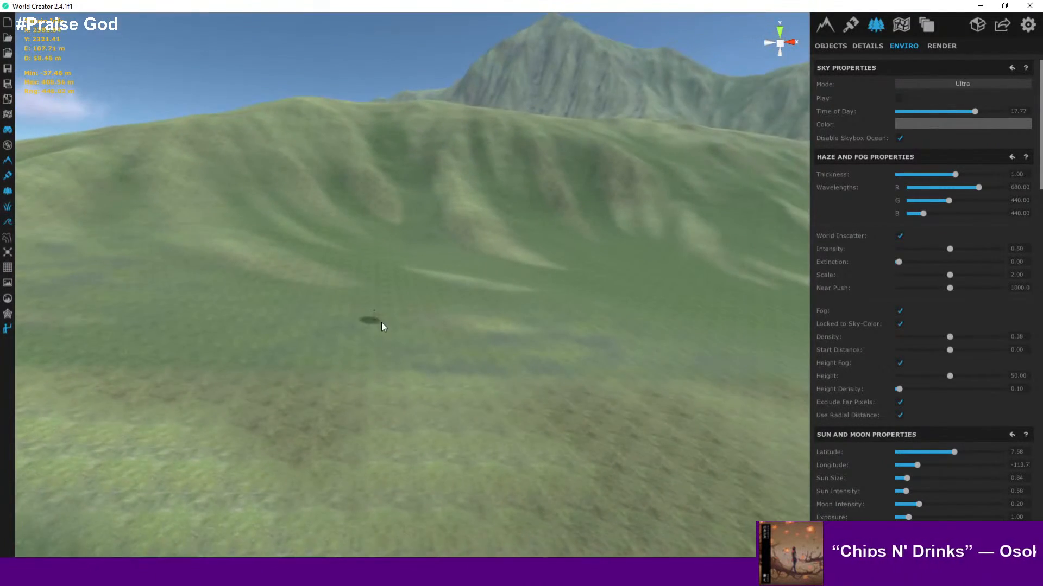
right_click_drag(432, 311, 698, 243)
key("w")
key("a")
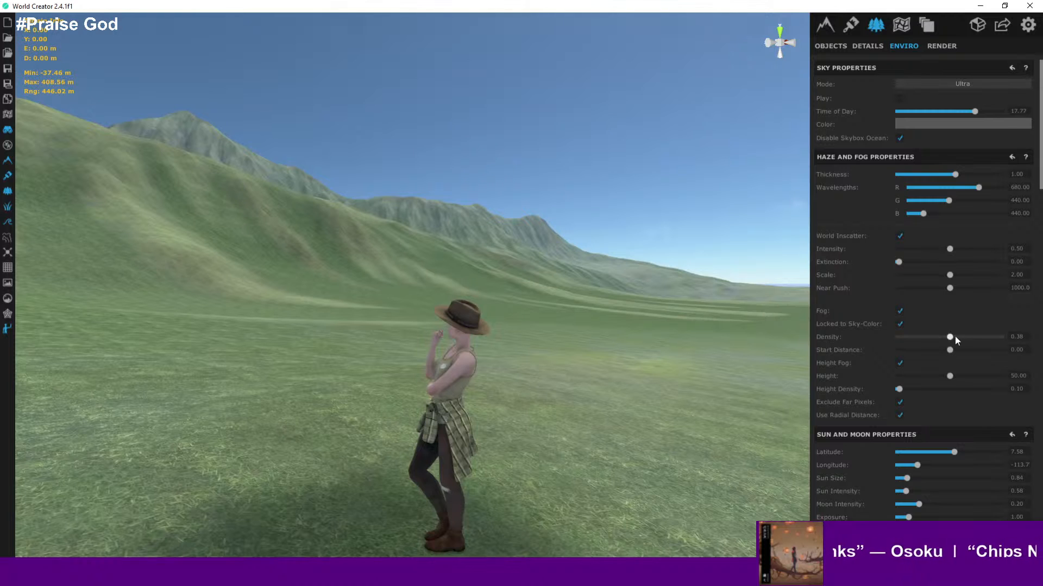
- Set the fog density to about 1.31 and the fog height to 10
left_click_drag(955, 336, 984, 338)
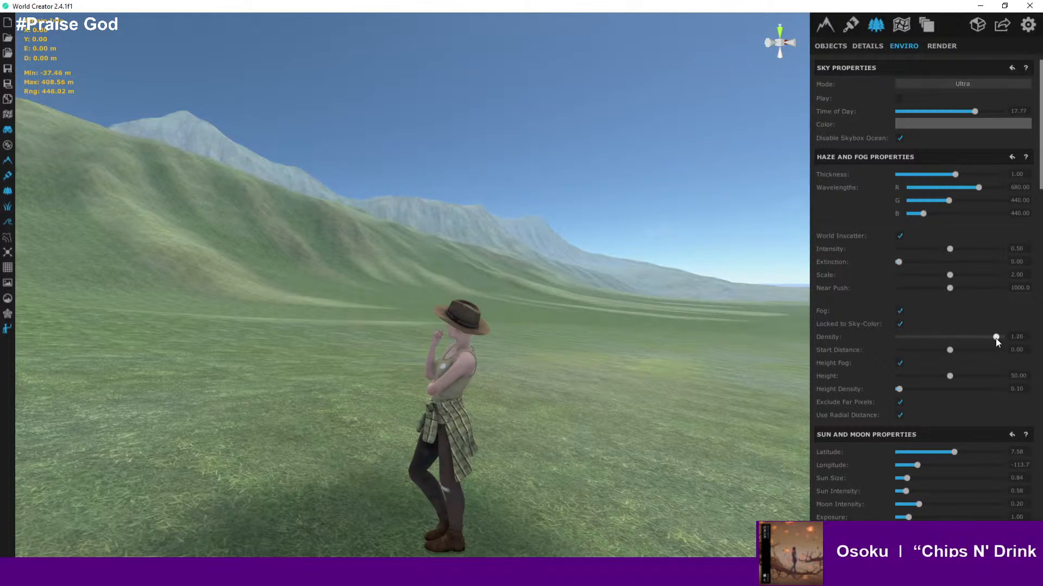
left_click_drag(997, 338, 997, 339)
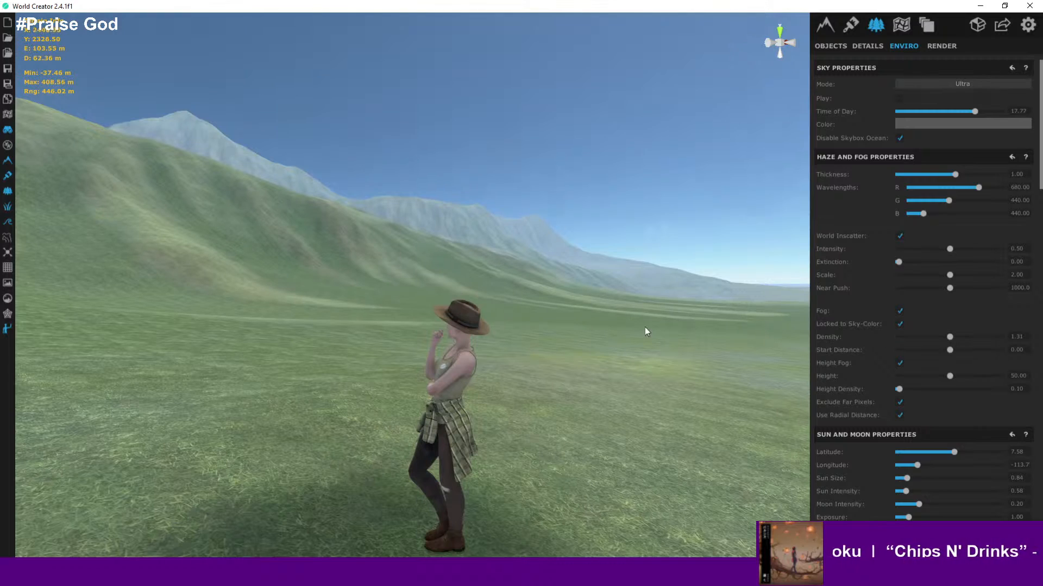
right_click_drag(644, 326, 1018, 333)
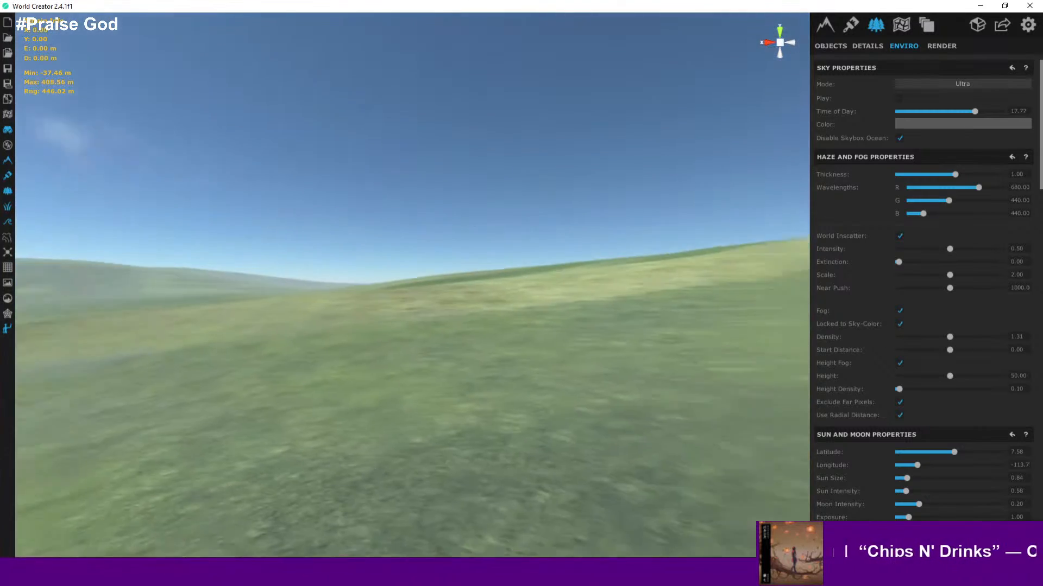
right_click_drag(747, 329, 421, 349)
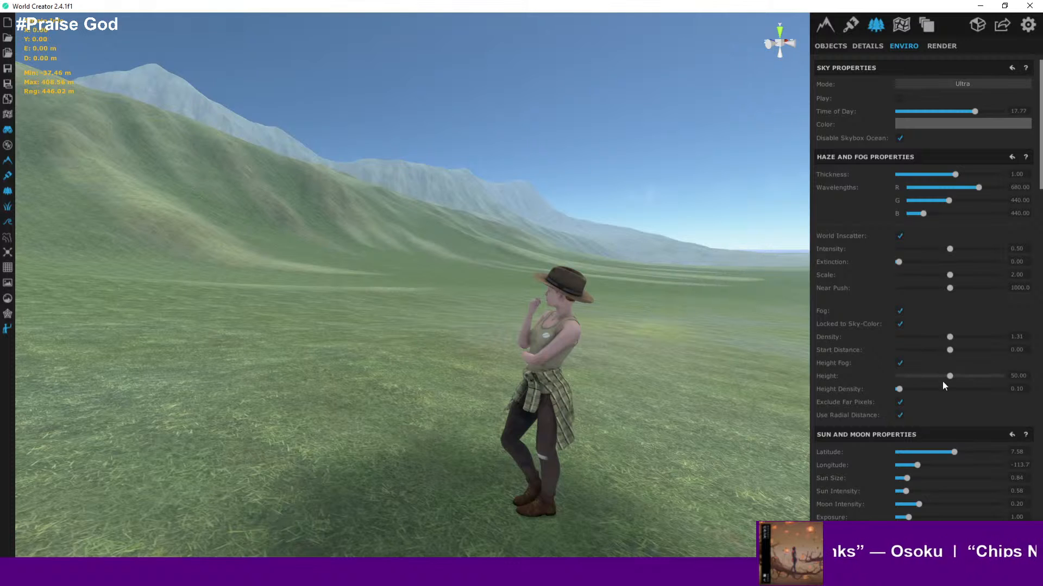
left_click_drag(951, 376, 1001, 378)
left_click(1019, 375)
type("10")
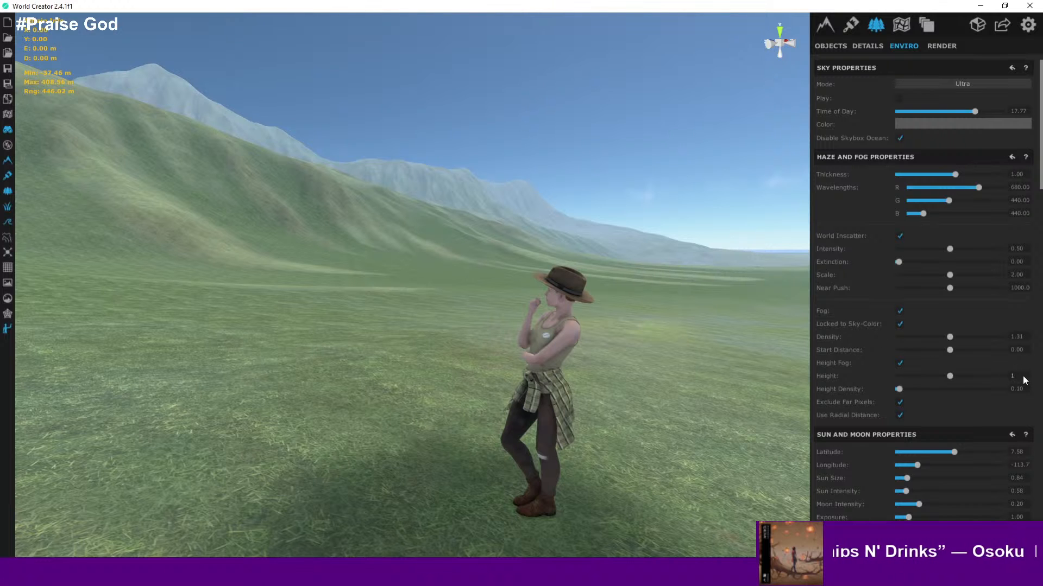
- Set the fog height to 150
type("00")
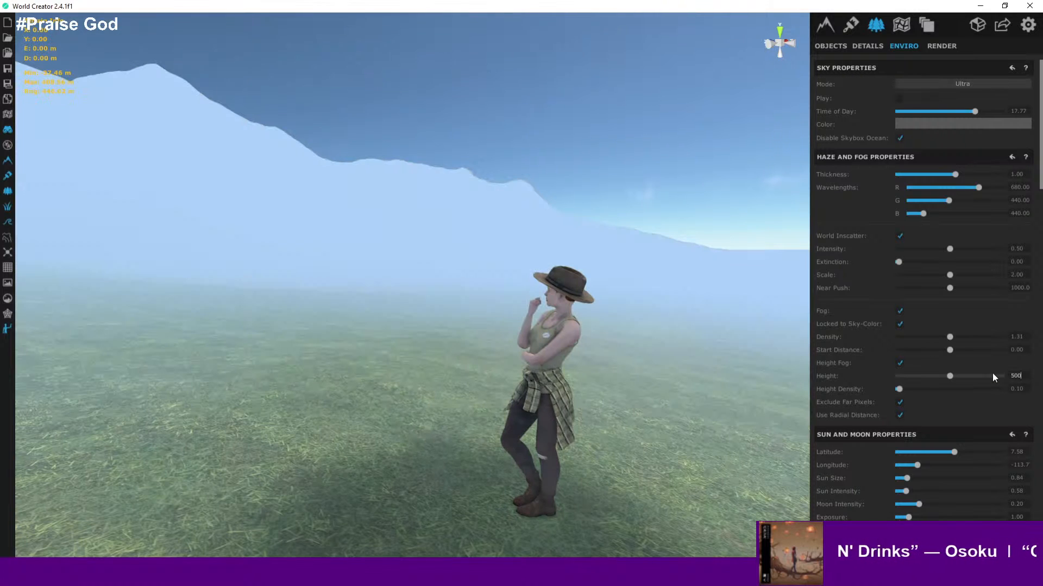
right_click_drag(630, 296, 712, 304)
left_click(1016, 376)
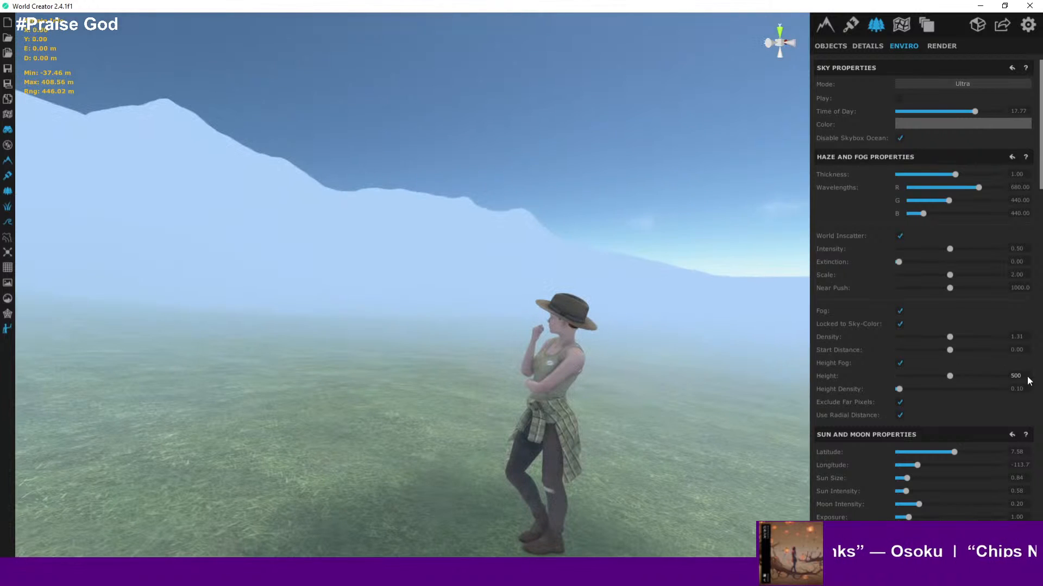
type("1")
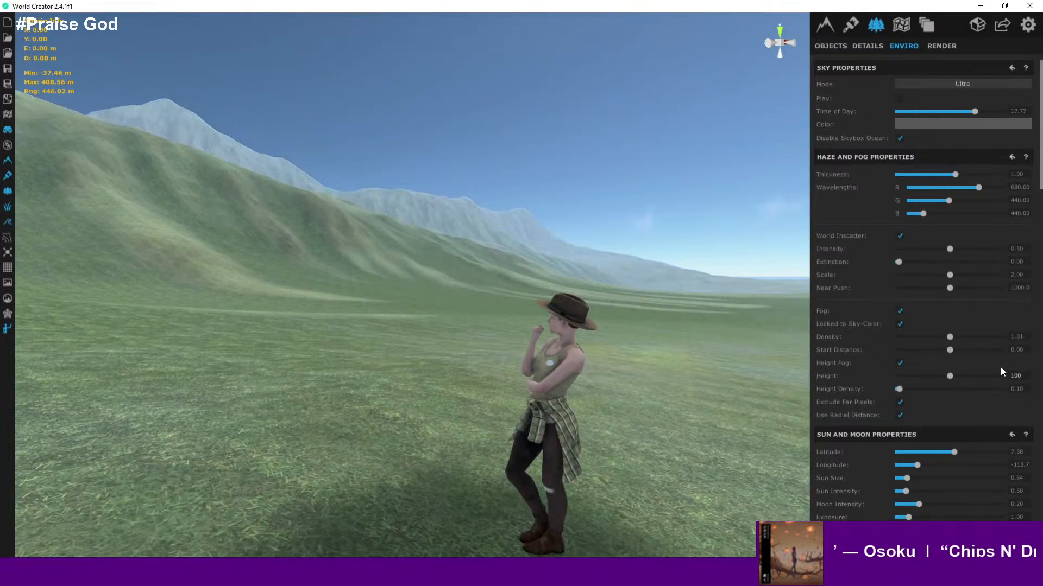
key("Home")
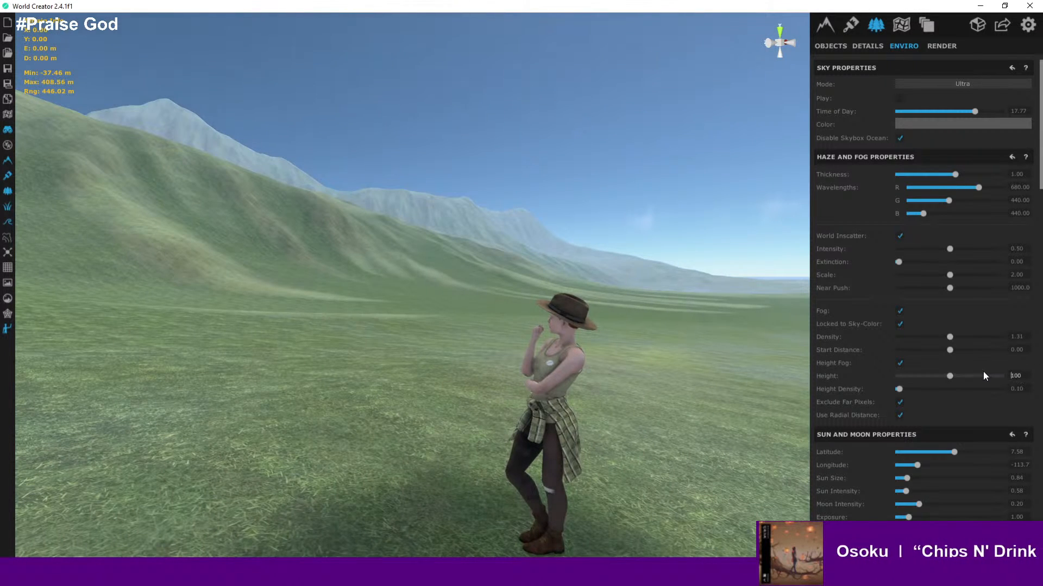
type("100")
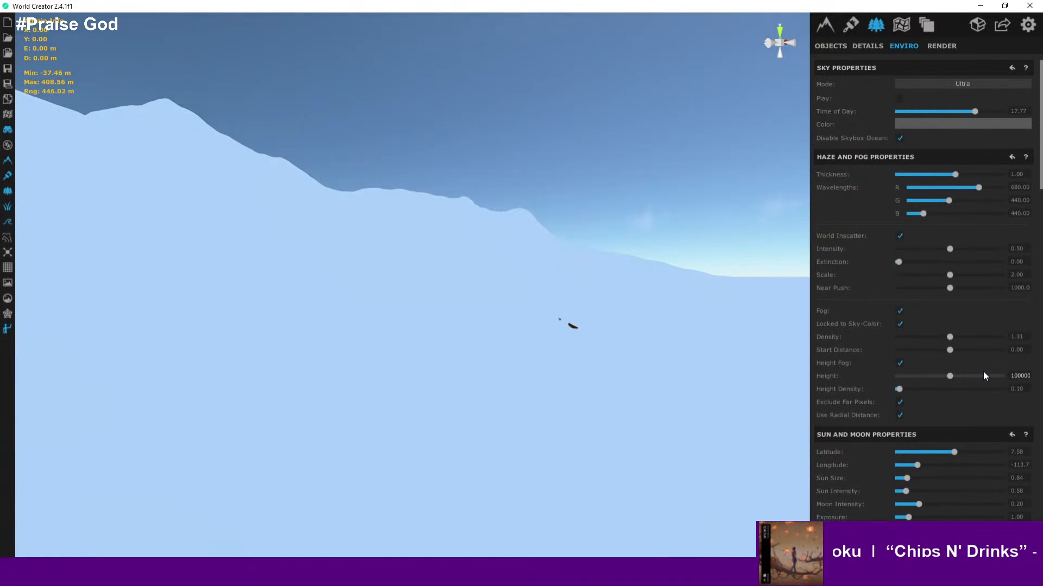
key("Delete")
key("Delete")
key("Delete")
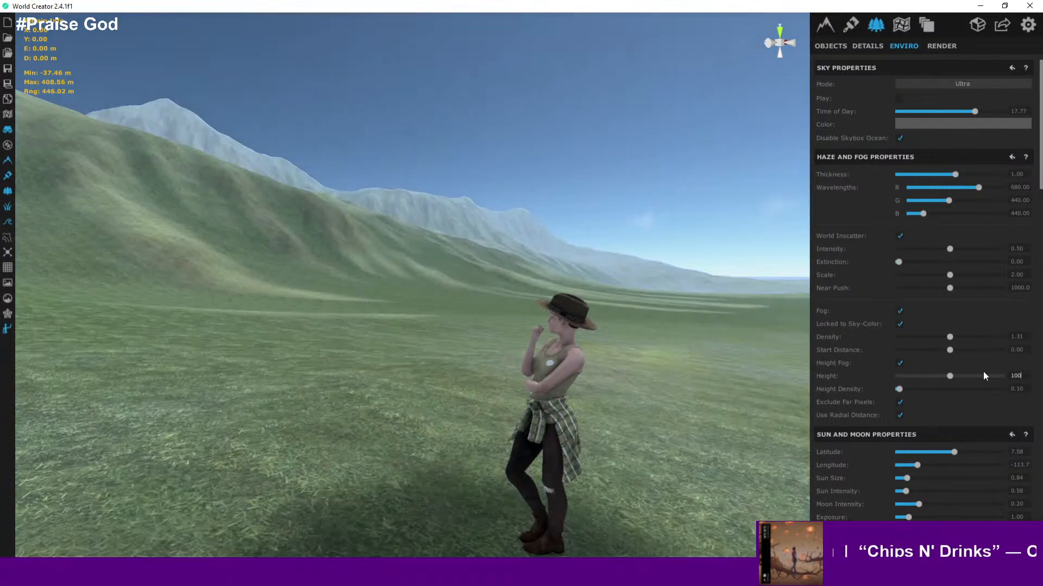
key("BackSpace")
type("150")
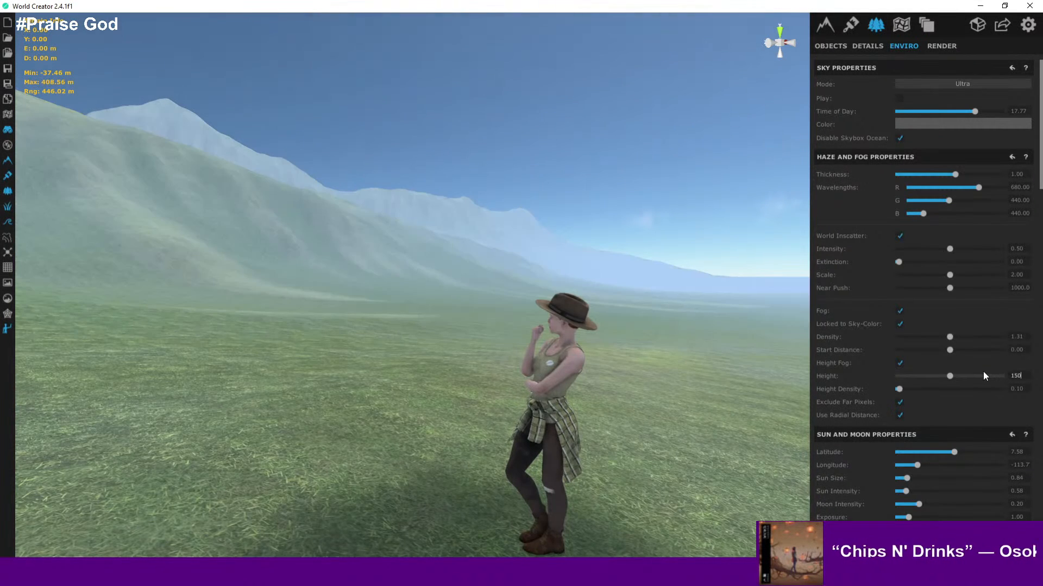
- Shift the sun's position to a latitude of about -77.74 and longitude of about -28.44, low behind the forest
right_click_drag(679, 326, 599, 234)
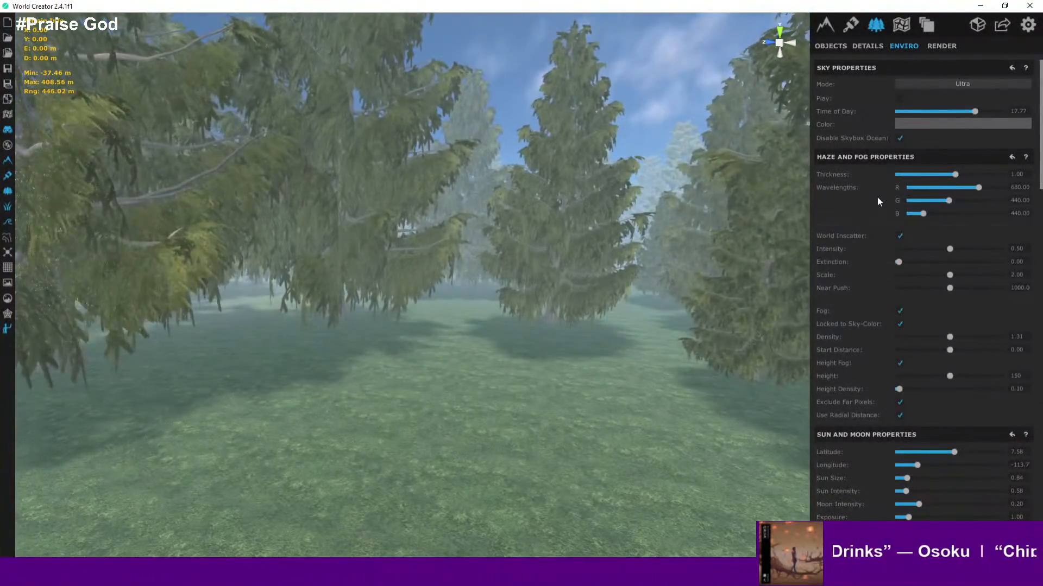
scroll(911, 305, "down", 2)
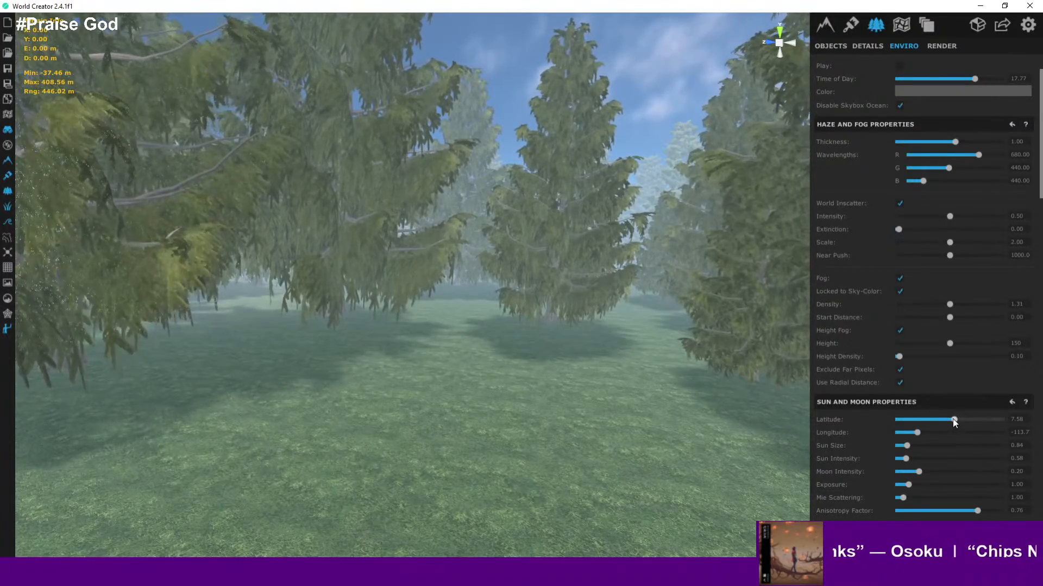
mouse_move(952, 419)
left_mouse_down()
mouse_move(889, 424)
mouse_move(958, 429)
mouse_move(894, 431)
mouse_move(942, 431)
left_mouse_up()
right_click_drag(673, 349, 634, 306)
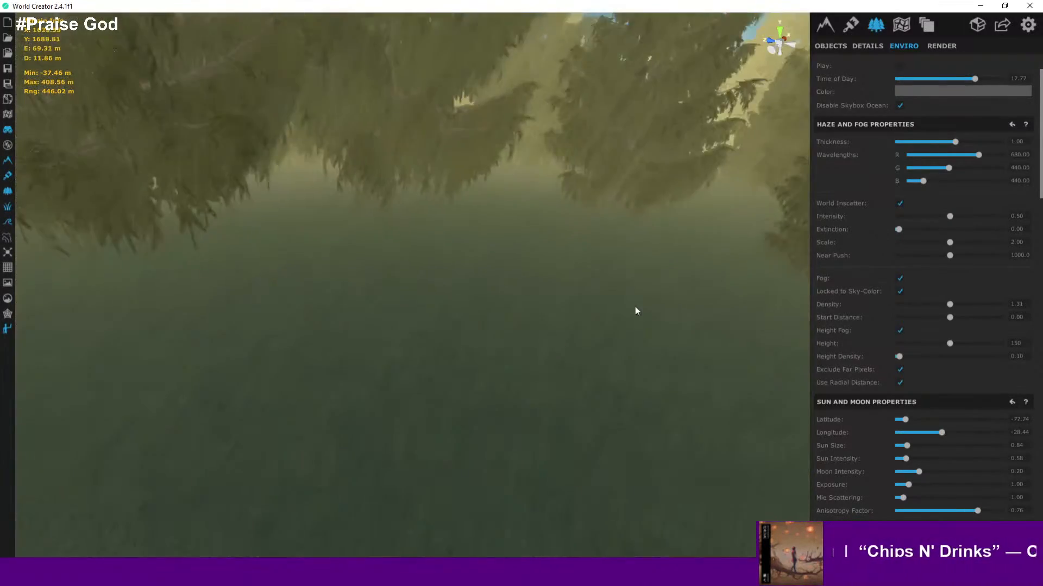
scroll(633, 276, "down", 5)
right_click_drag(604, 251, 443, 174)
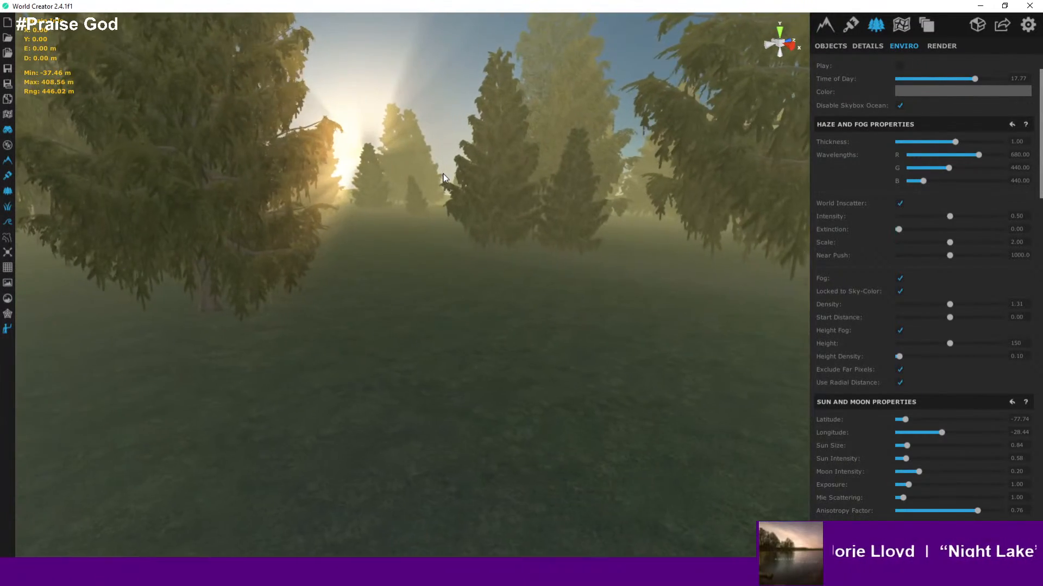
key("a")
key("d")
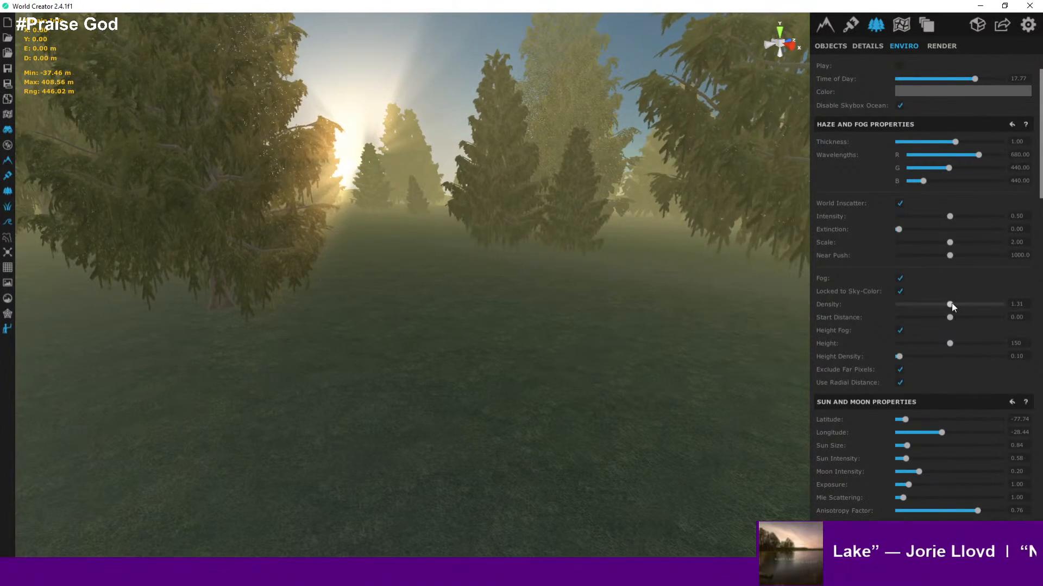
- Lower the fog density to about 0.44 and raise the fog height to about 205
left_click_drag(950, 304, 905, 306)
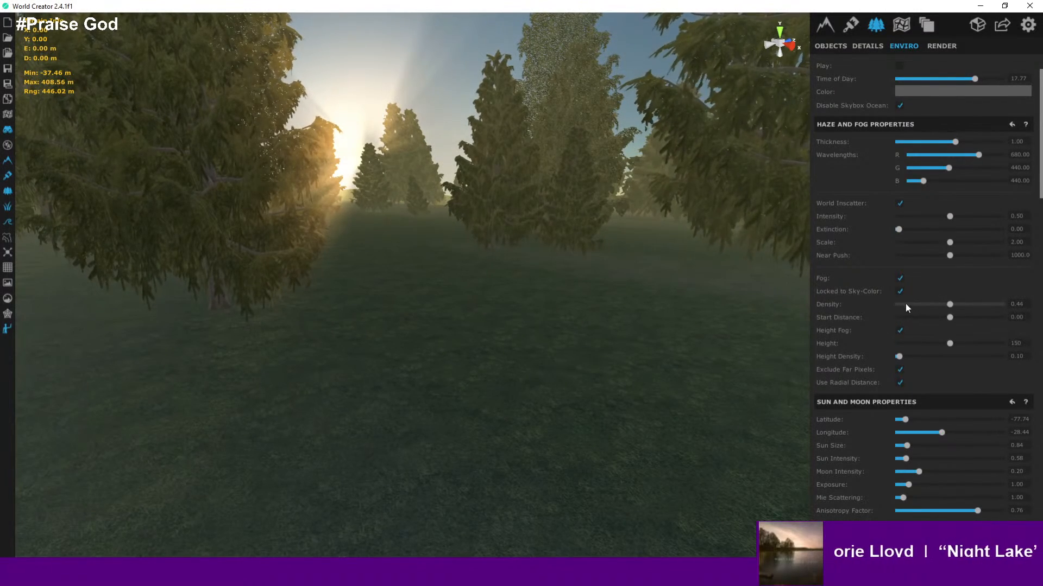
mouse_move(951, 342)
left_mouse_down()
mouse_move(909, 342)
mouse_move(964, 341)
mouse_move(866, 344)
mouse_move(949, 345)
left_mouse_up()
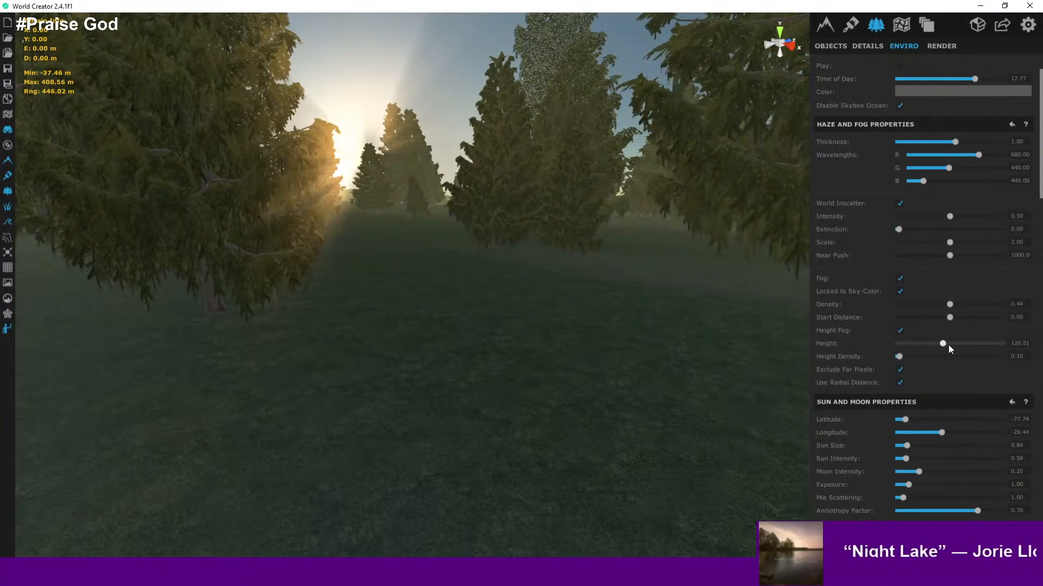
left_click(900, 332)
left_click(899, 333)
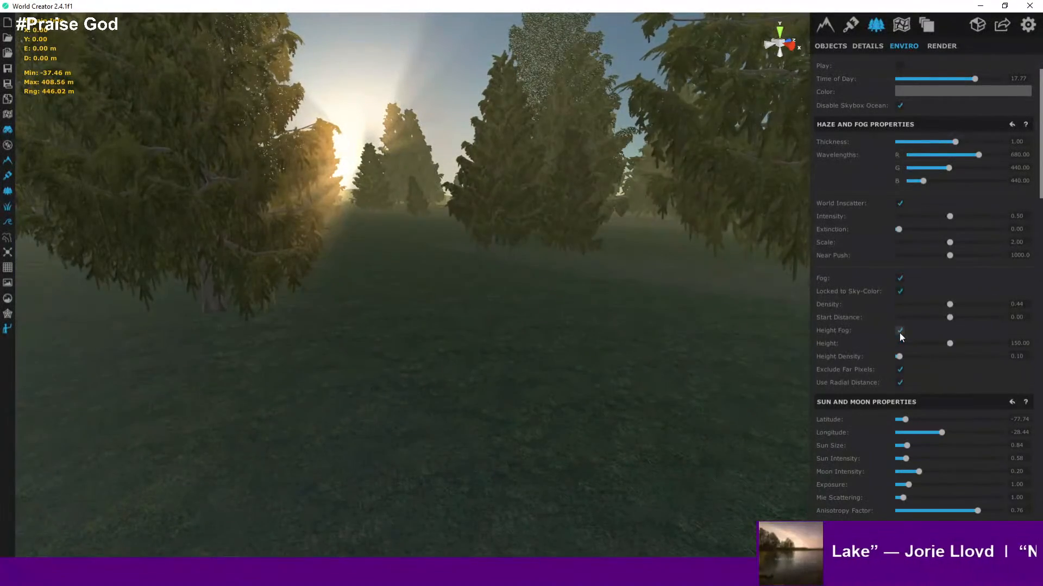
left_click_drag(949, 344, 978, 345)
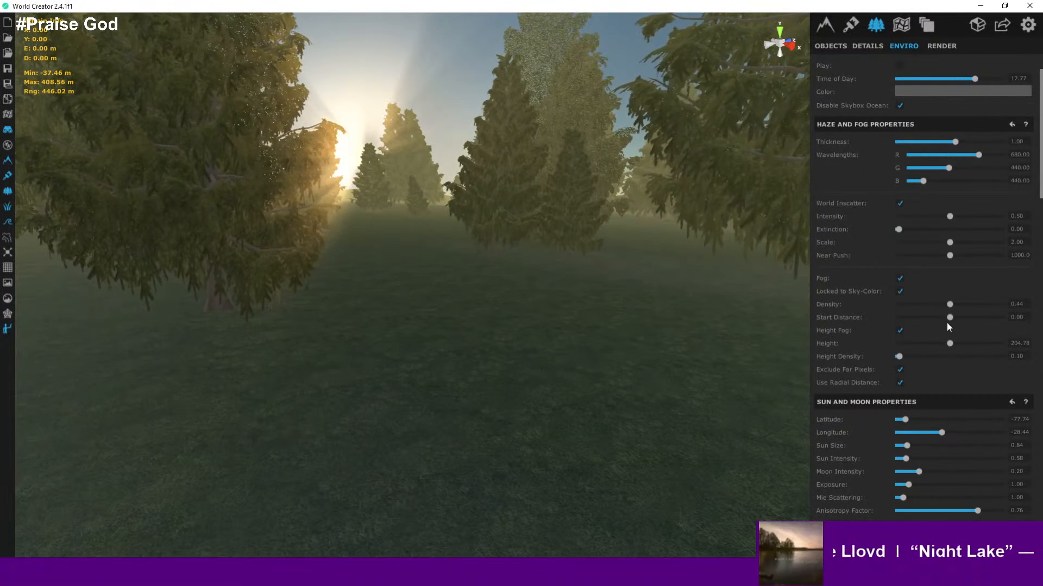
- Fly through the forest around the character to examine the low sun and fog
right_click_drag(625, 300, 940, 256)
right_click_drag(565, 356, 838, 367)
scroll(511, 375, "up", 3)
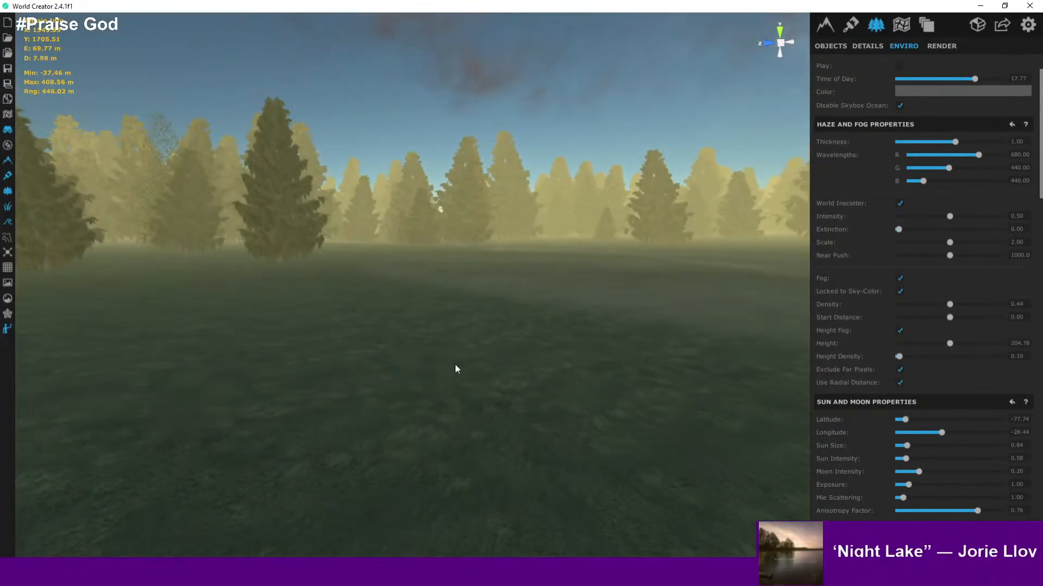
scroll(452, 356, "up", 4)
right_click_drag(489, 326, 739, 342)
key("d")
key("a")
key("w")
key("a")
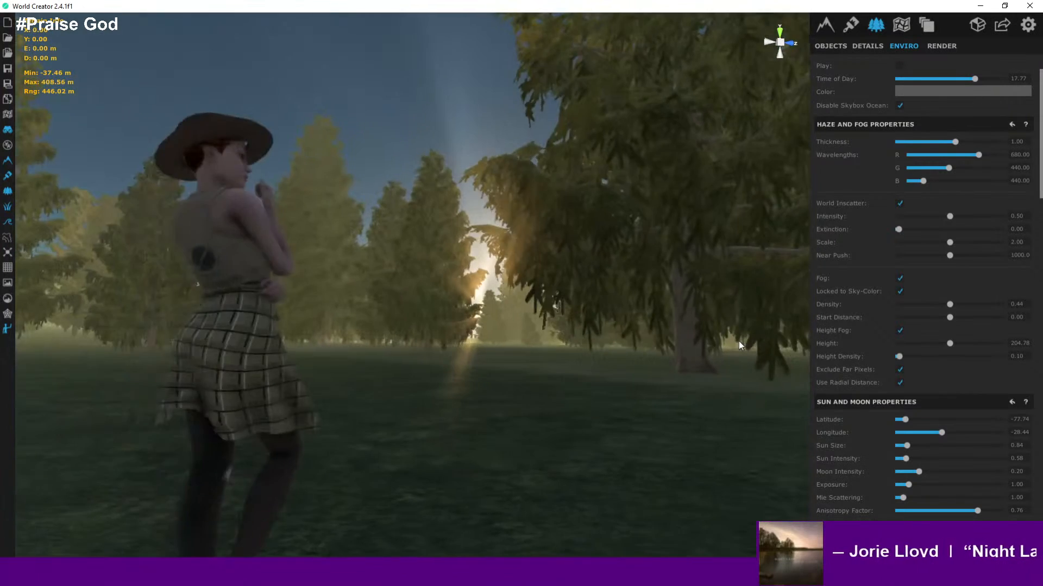
key("a")
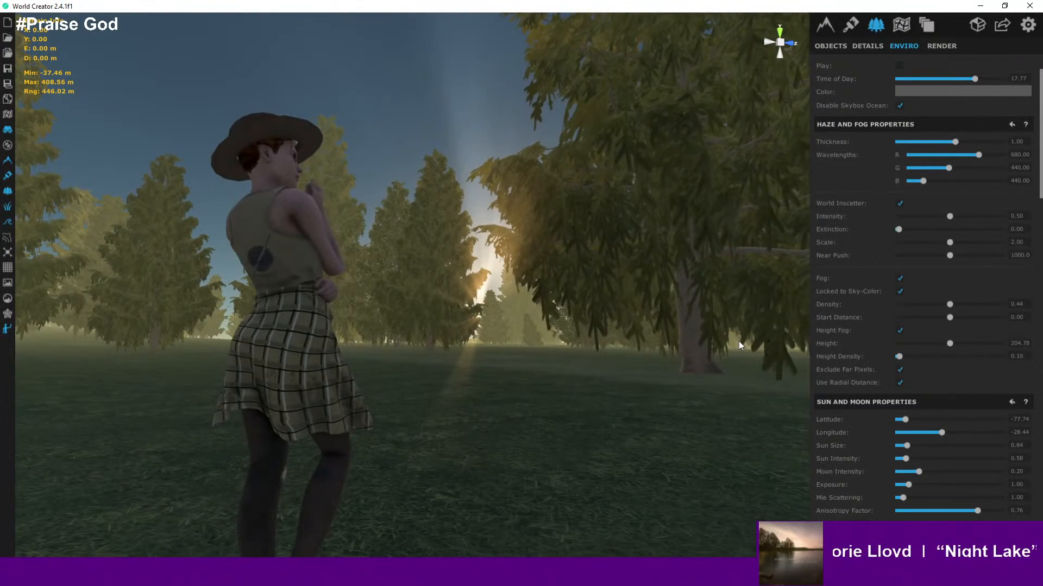
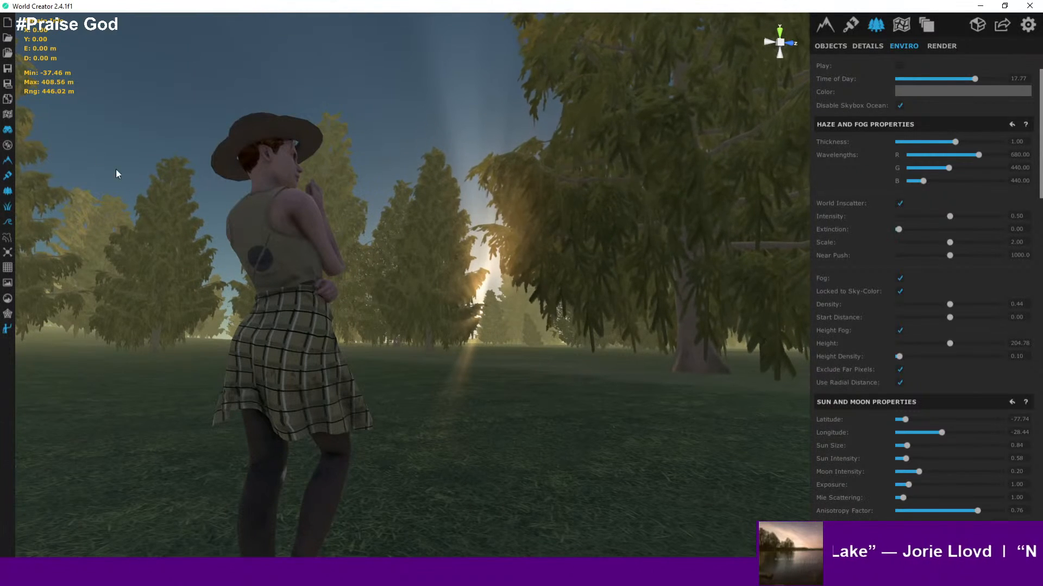
- Try nudging the sun's exposure and Mie scattering sliders, and undo the change
left_click(9, 70)
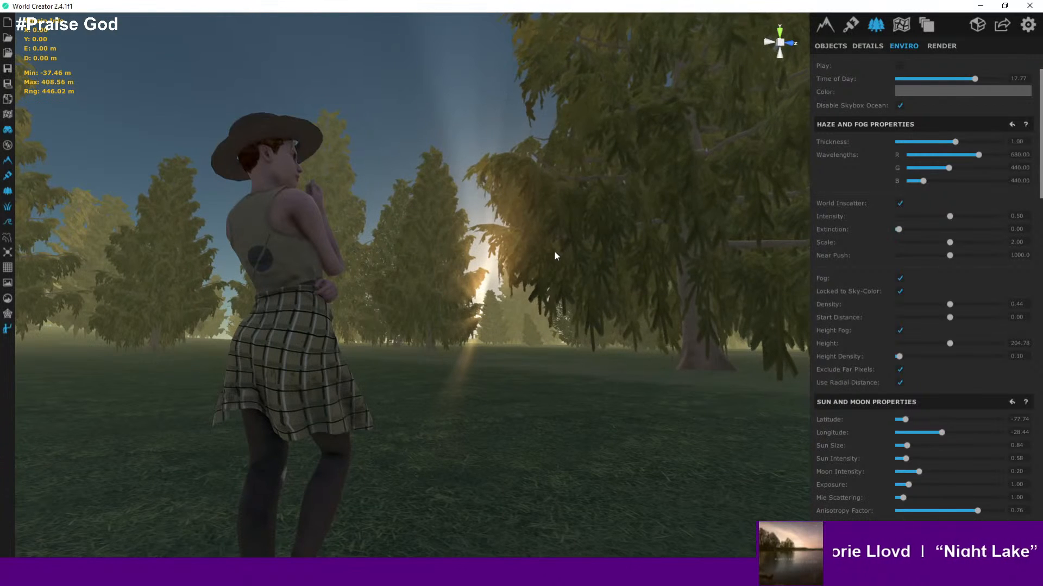
right_click_drag(531, 257, 589, 259)
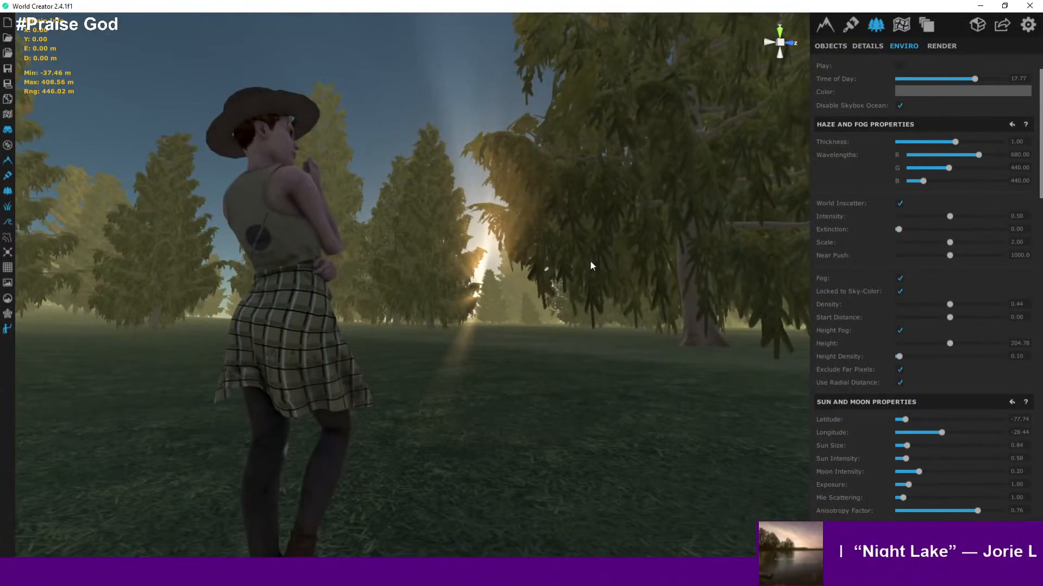
right_click_drag(523, 290, 711, 282)
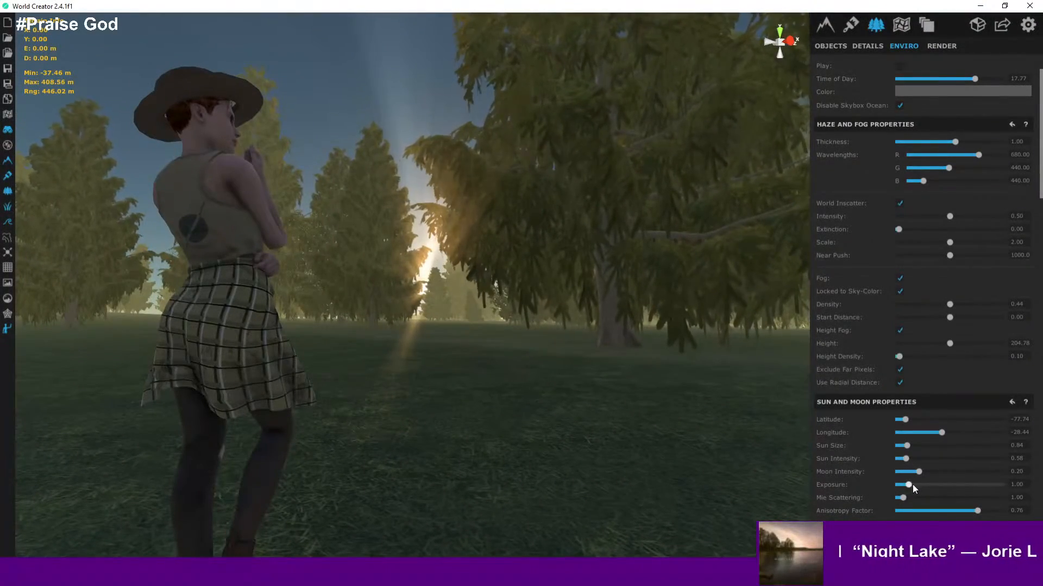
mouse_move(912, 485)
left_mouse_down()
mouse_move(955, 490)
mouse_move(908, 496)
left_mouse_up()
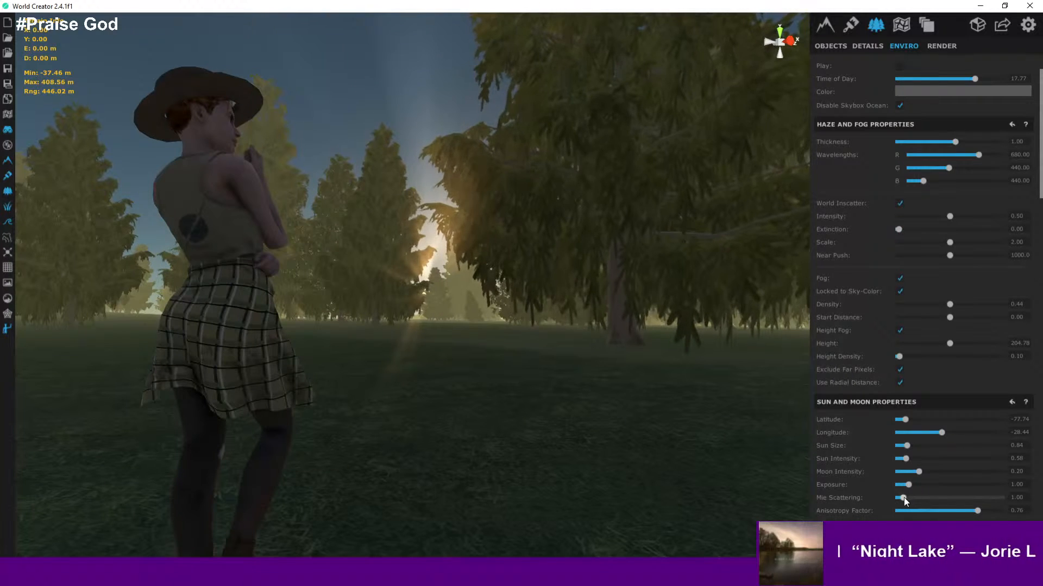
mouse_move(903, 497)
left_mouse_down()
mouse_move(956, 498)
mouse_move(885, 497)
mouse_move(911, 497)
mouse_move(906, 488)
left_mouse_up()
key("ctrl+z")
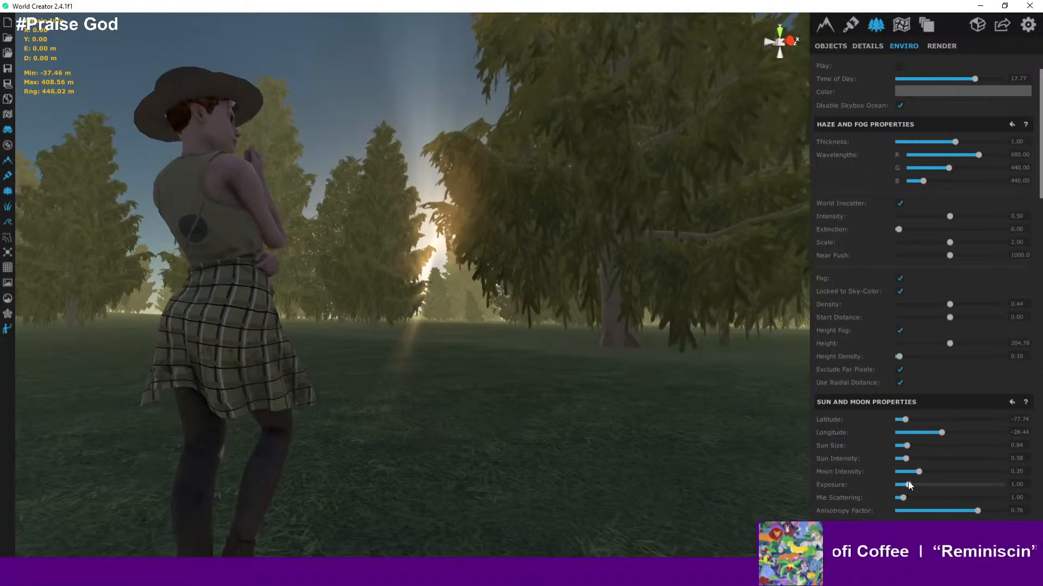
- Raise the sun intensity to about 2.77 and fly over the forest to check the lighting
left_click_drag(906, 461, 934, 465)
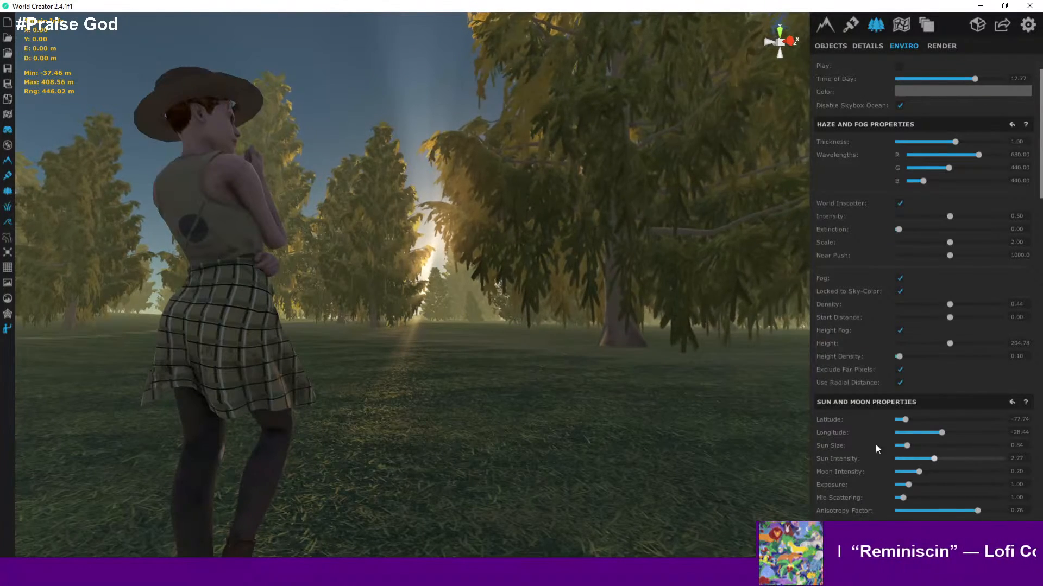
right_click_drag(680, 312, 631, 316)
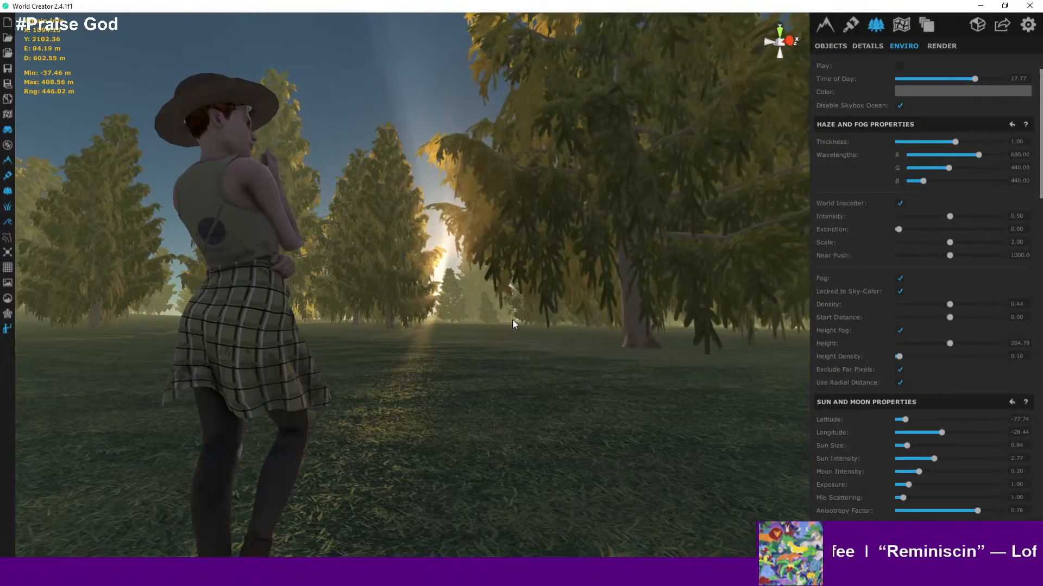
right_click_drag(513, 319, 584, 307)
key("a")
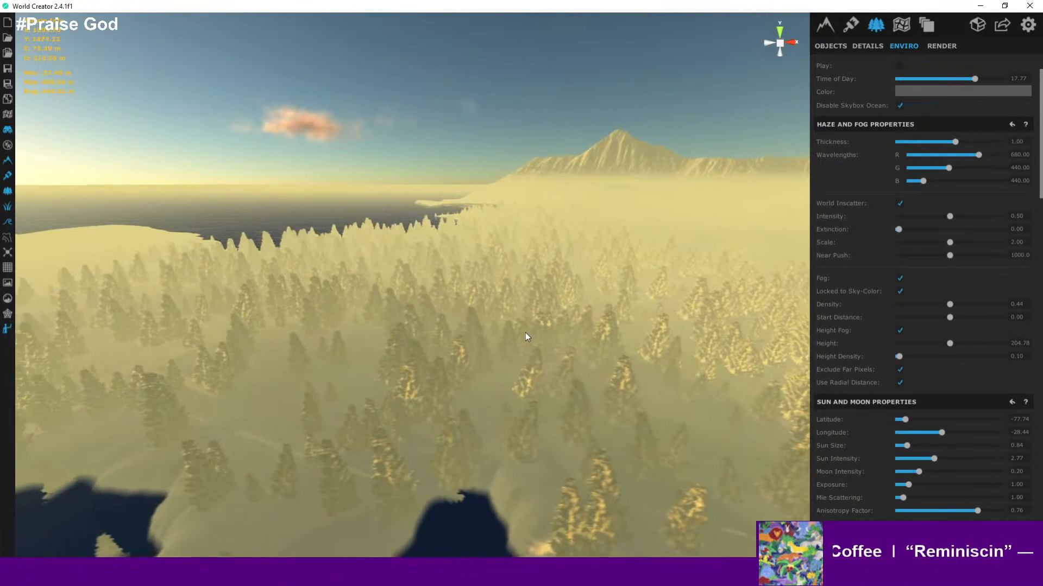
right_click_drag(526, 332, 832, 369)
key("a")
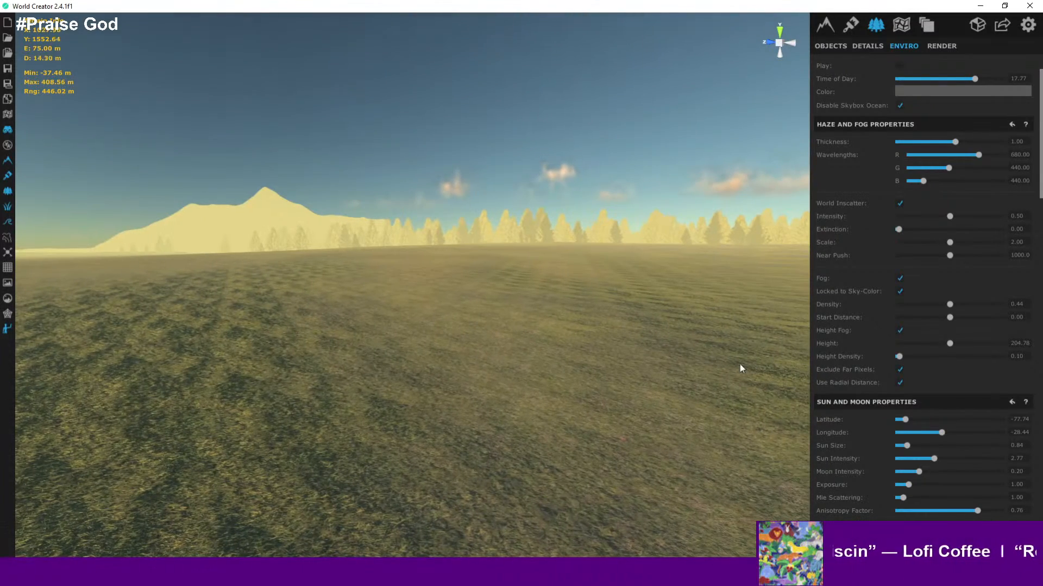
- Undo the recent sun intensity, fog height, height fog, fog density and sun position changes step by step
scroll(1017, 293, "up", 2)
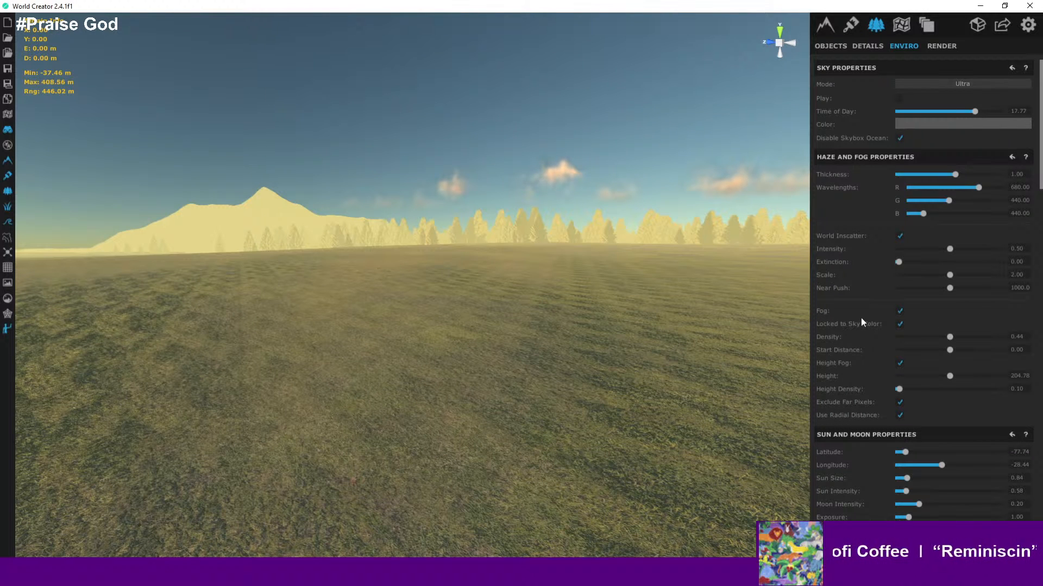
key("ctrl+z")
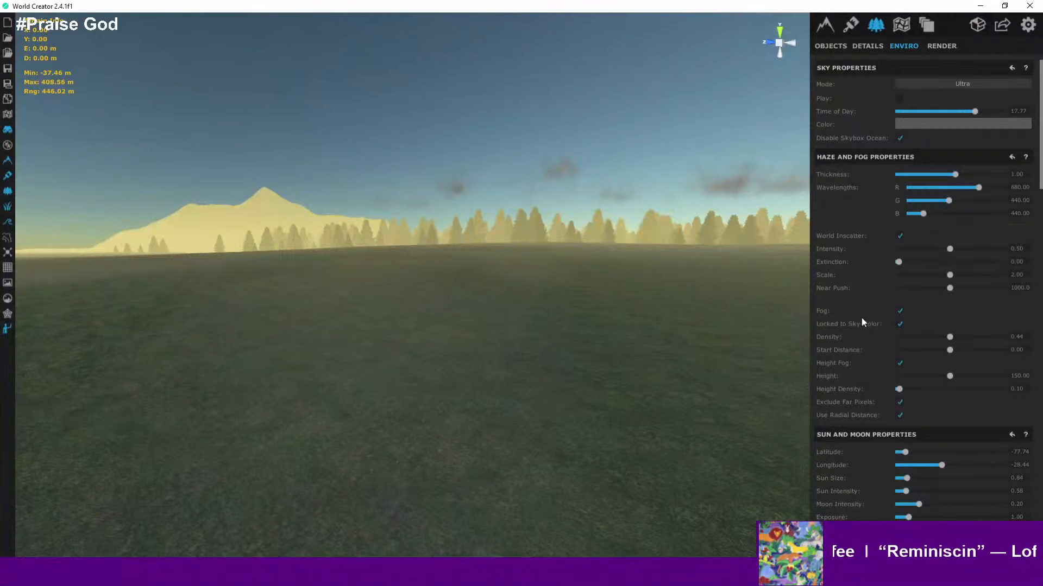
key("ctrl+z")
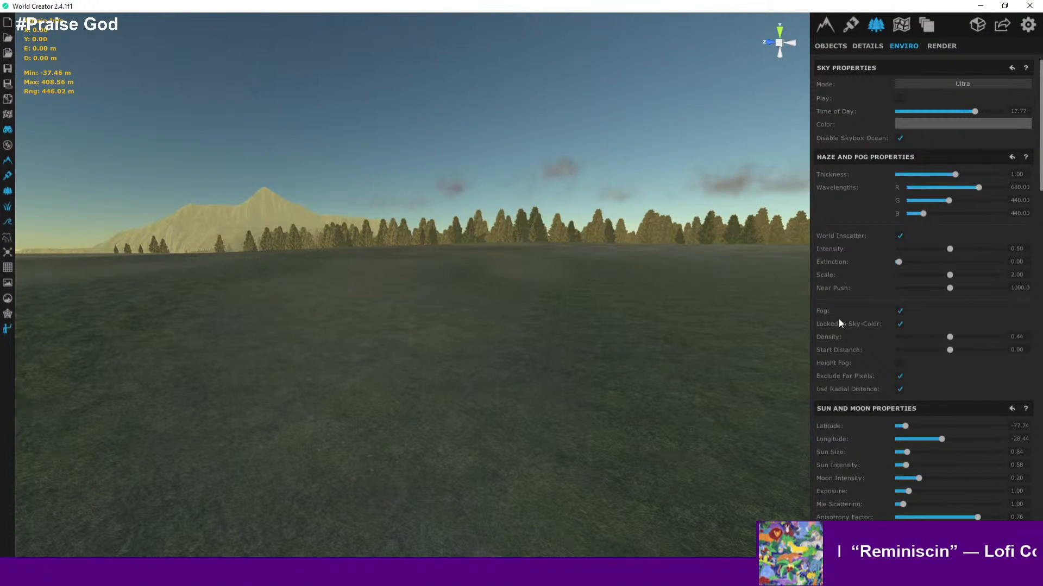
key("ctrl+z")
key("ctrl+z")
key("ctrl+z")
key("ctrl+z")
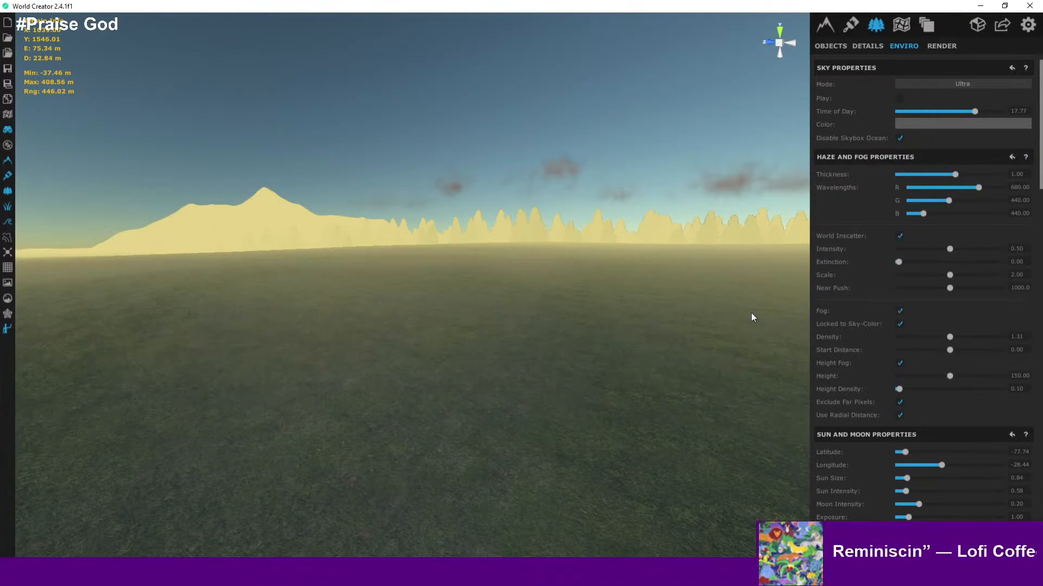
key("ctrl+z")
key("ctrl+z")
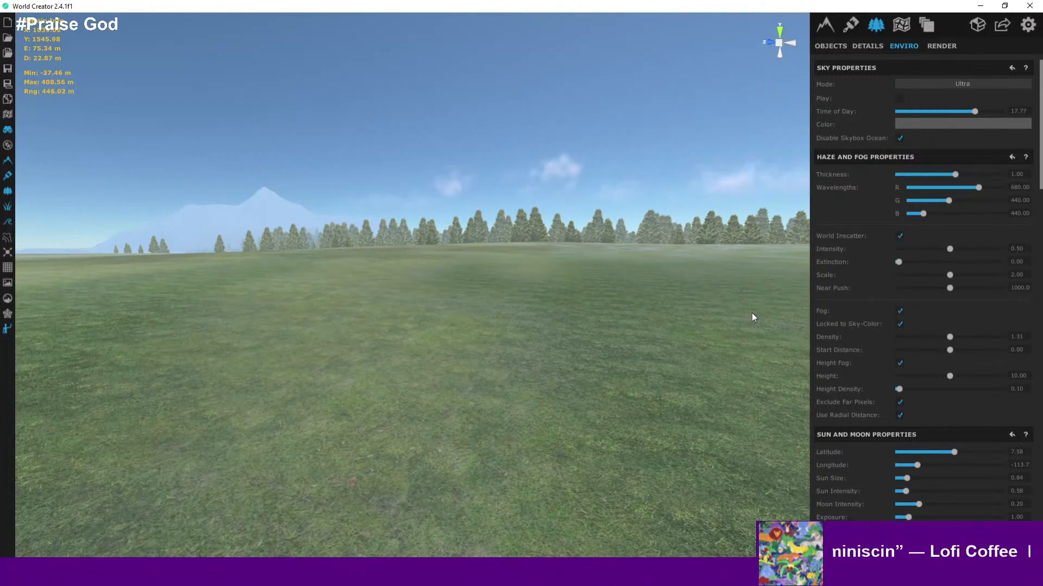
- Orbit over the meadow and keep undoing the earlier fog height changes
right_click_drag(752, 313, 636, 384)
middle_click_drag(635, 384, 598, 321)
right_click_drag(598, 319, 634, 295)
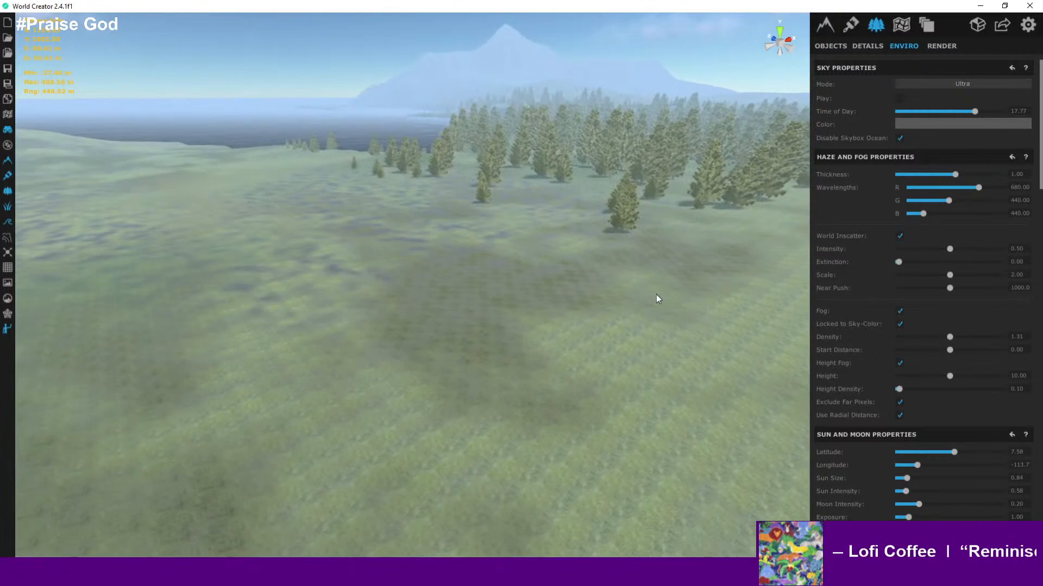
key("ctrl+z")
key("ctrl+z")
key("ctrl+z")
key("ctrl+z")
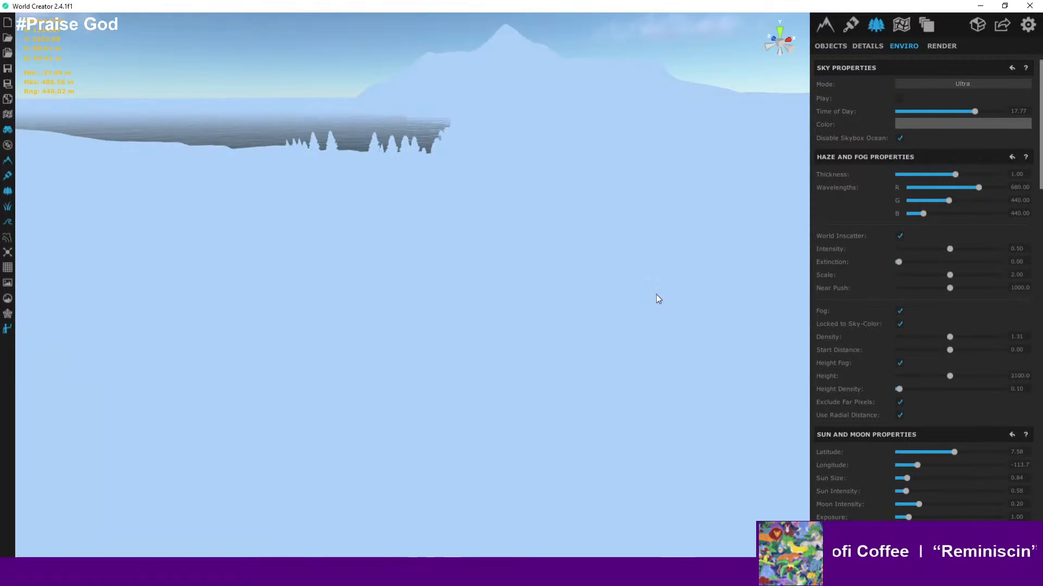
- Keep undoing back through the fog density, fog colour, fog and world inscatter settings
key("ctrl+z")
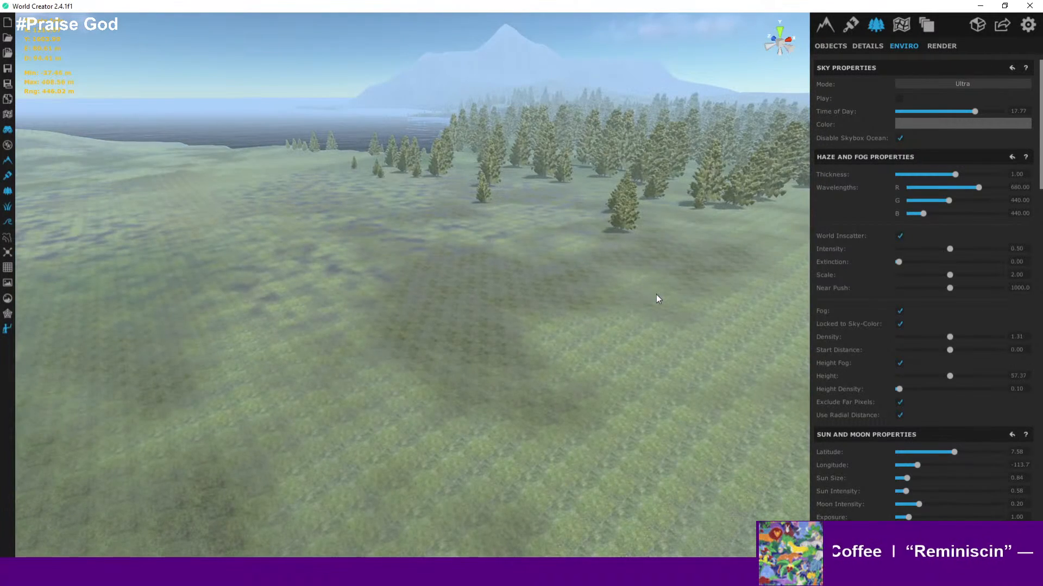
scroll(658, 295, "up", 2)
key("ctrl+z")
key("ctrl+z")
key("ctrl+z")
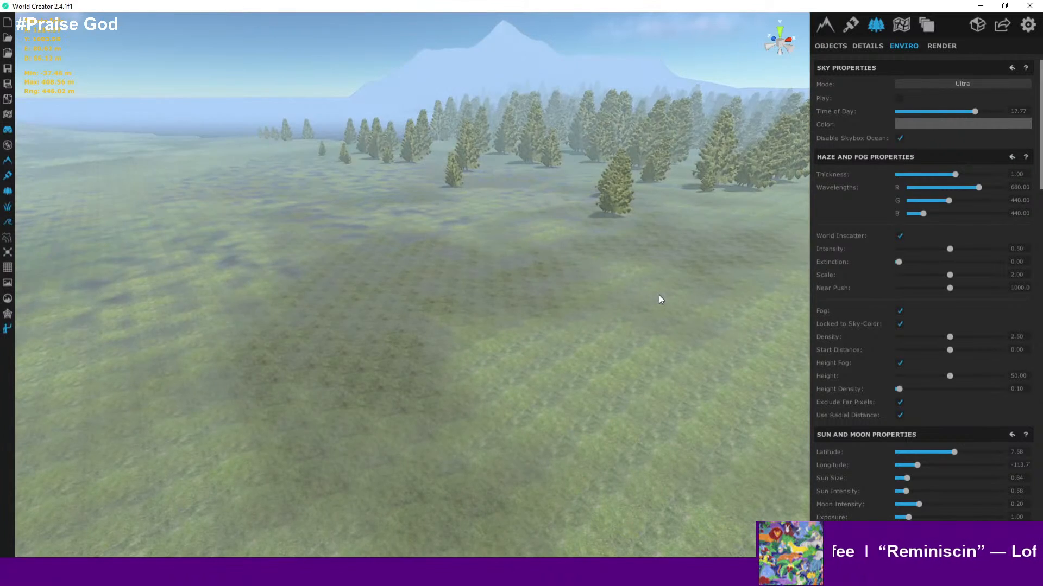
key("ctrl+z")
key("ctrl+z")
key("ctrl+z")
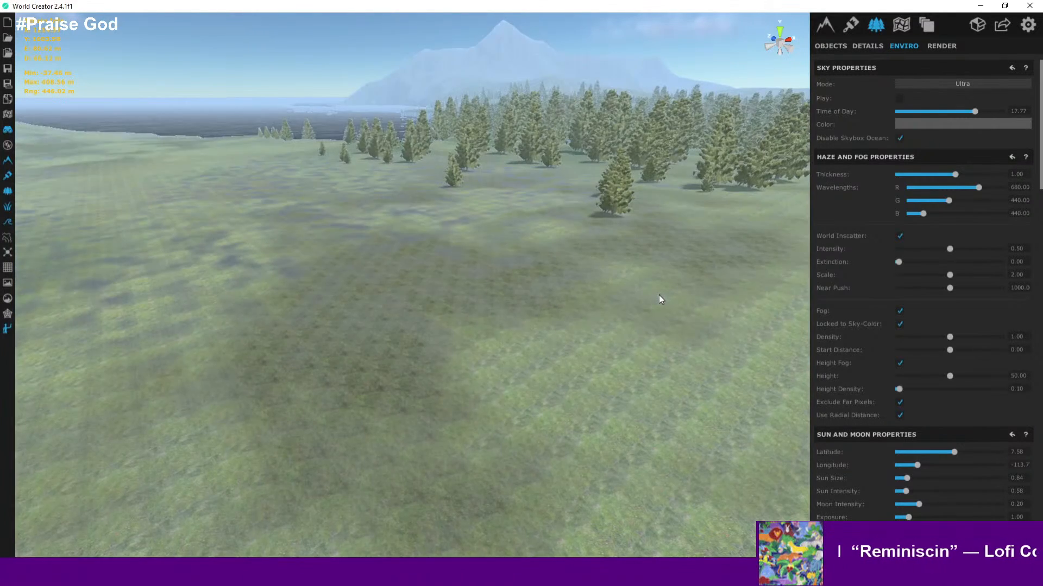
key("ctrl+z")
key("ctrl+z")
key("ctrl+z")
key("ctrl+z")
key("ctrl+z")
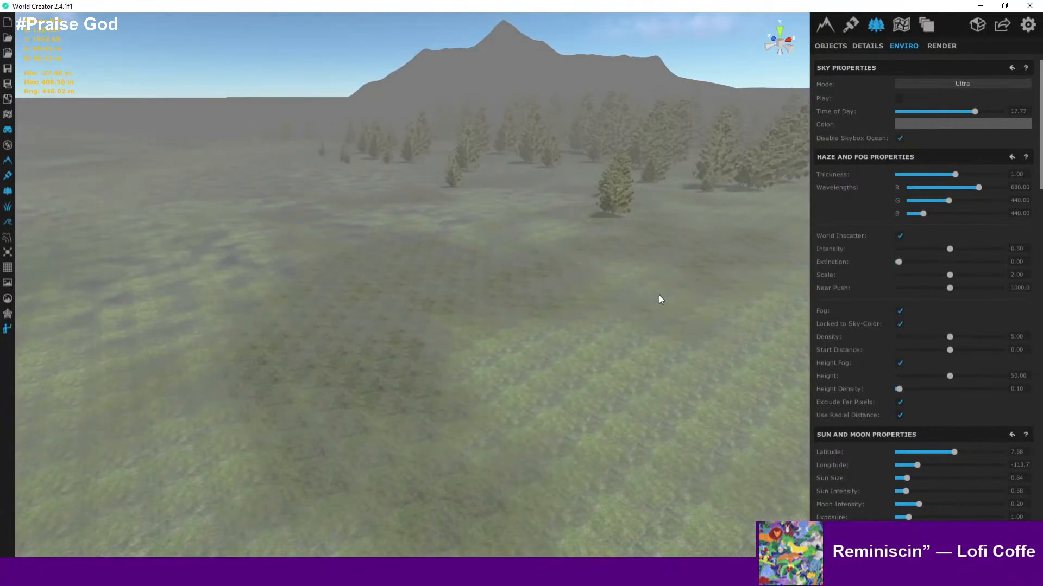
key("ctrl+z")
key("ctrl+z")
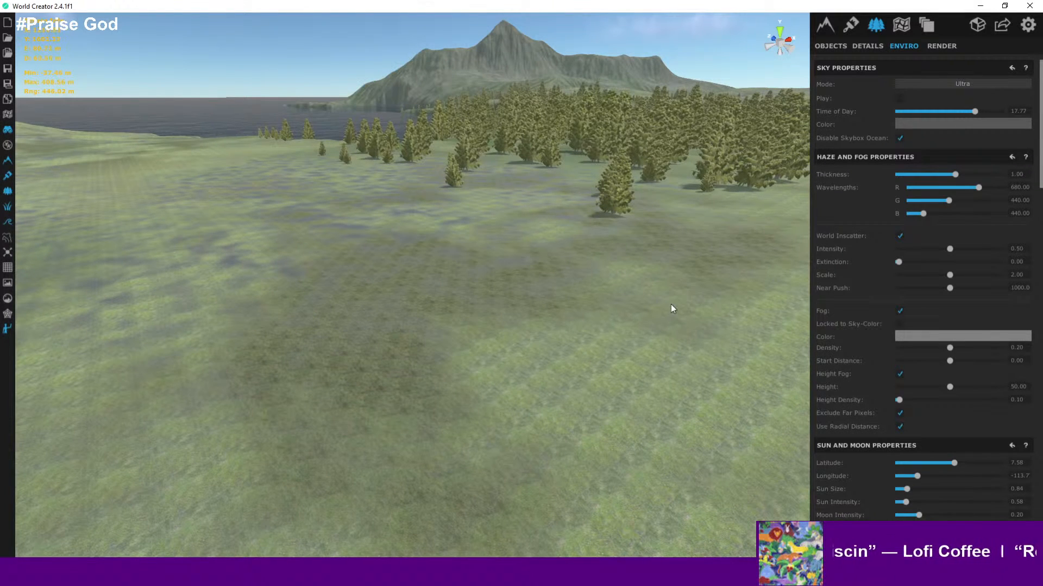
key("ctrl+z")
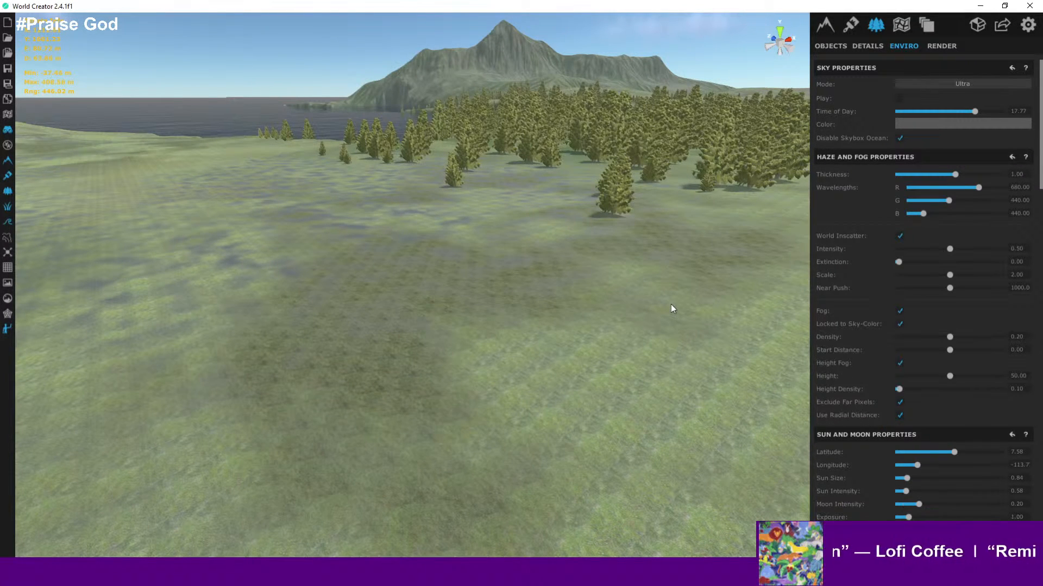
key("ctrl+z")
key("ctrl+z")
key("ctrl+z")
key("ctrl+z")
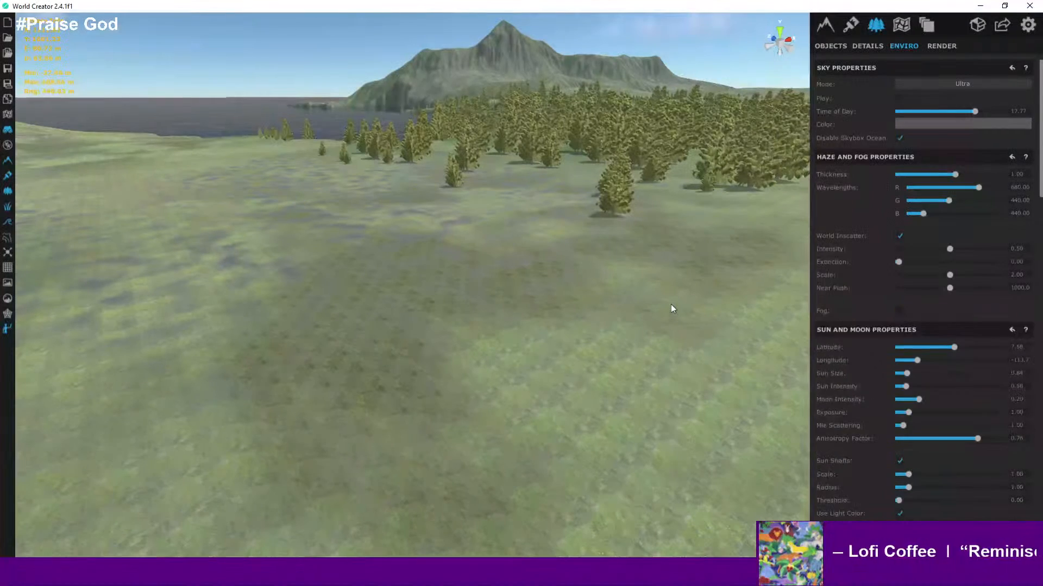
key("ctrl+z")
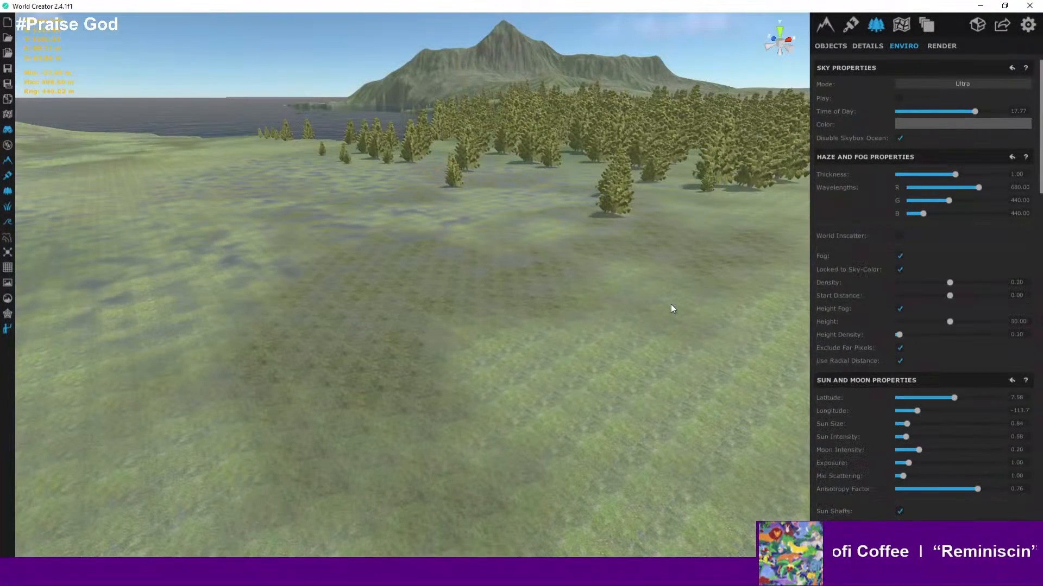
- Fly over the island's mountain slopes to examine the terrain texture and lighting
right_click_drag(672, 262, 765, 174)
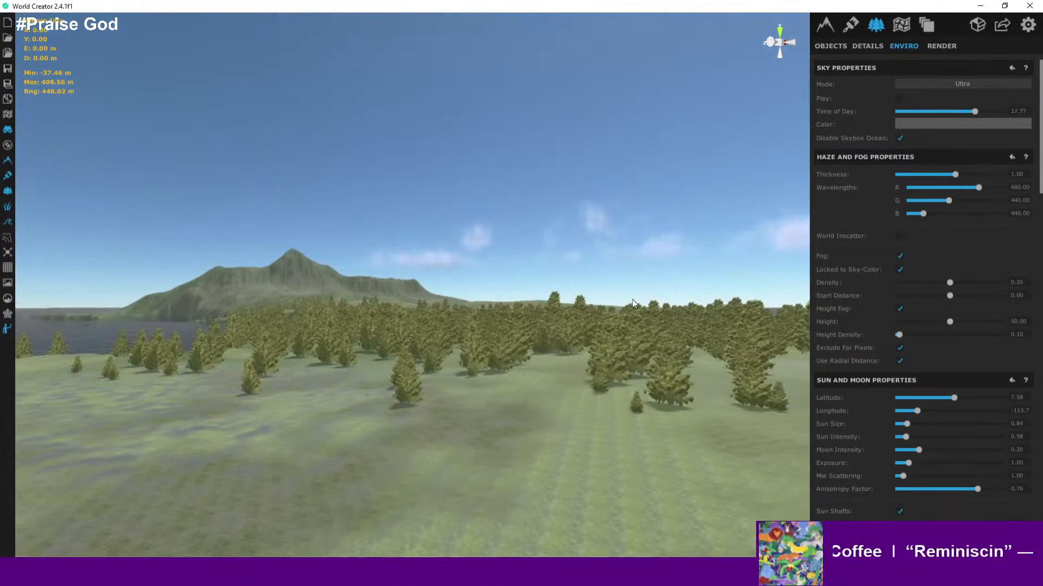
key("w")
right_click_drag(632, 300, 499, 248)
scroll(500, 242, "up", 3)
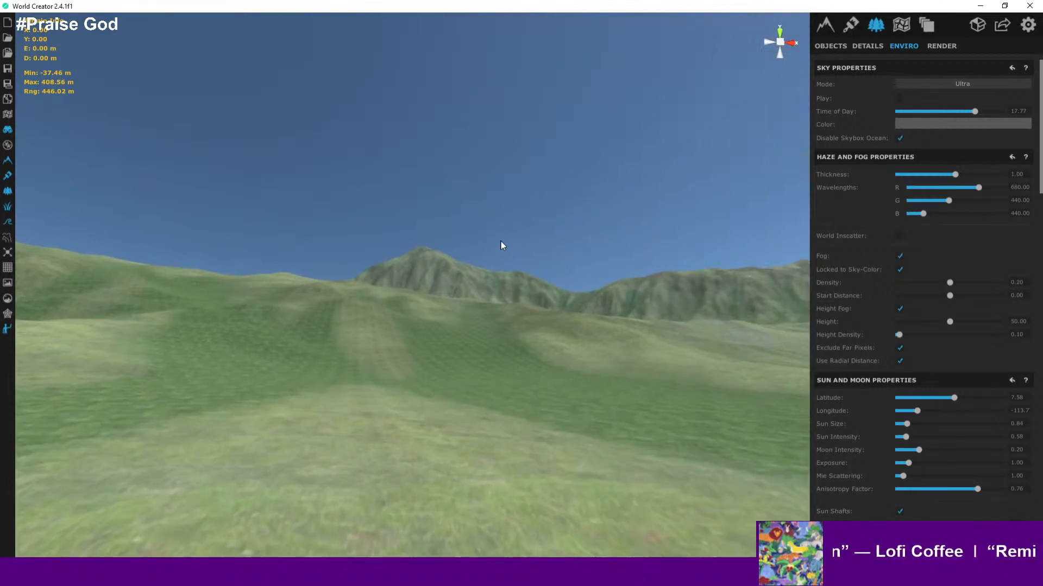
scroll(515, 273, "up", 5)
scroll(477, 331, "up", 5)
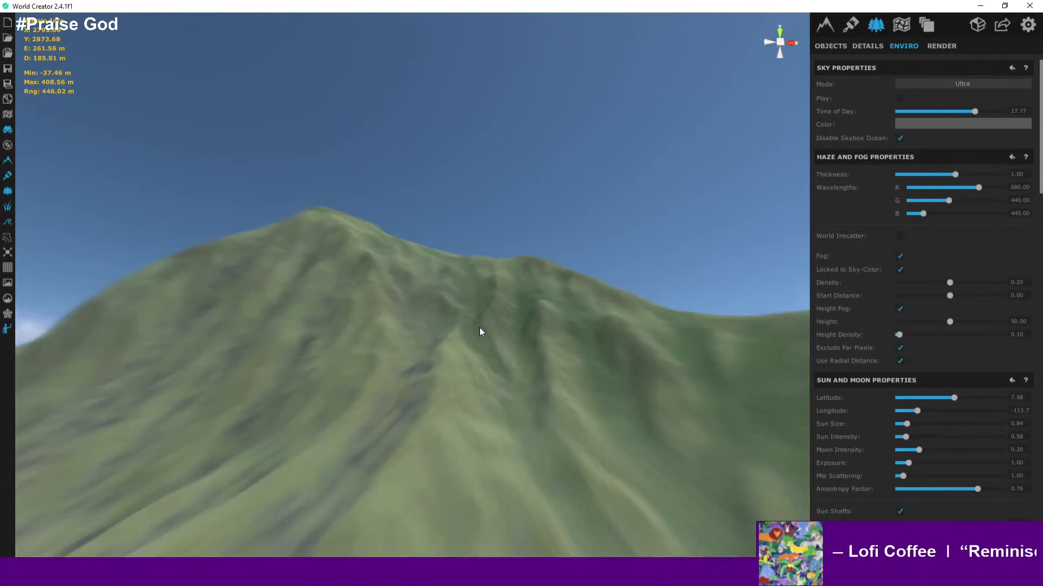
scroll(501, 312, "up", 4)
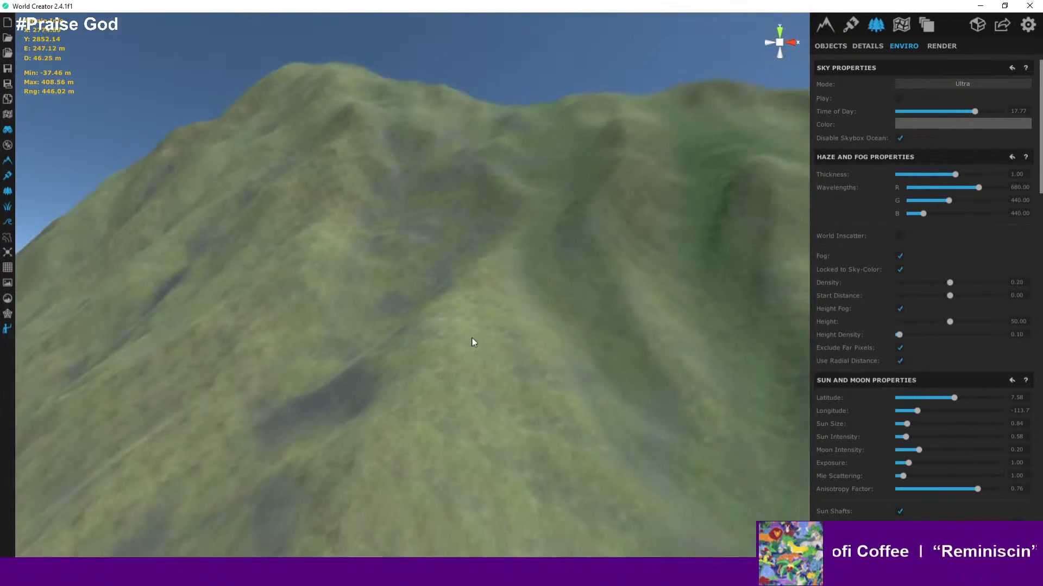
scroll(490, 325, "up", 4)
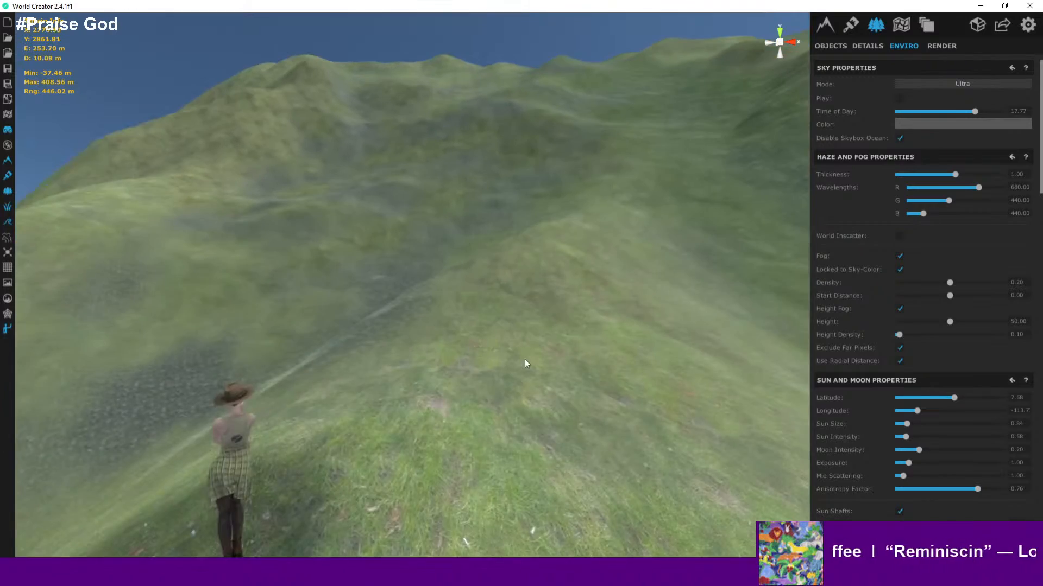
right_click_drag(524, 359, 244, 392)
scroll(315, 374, "down", 5)
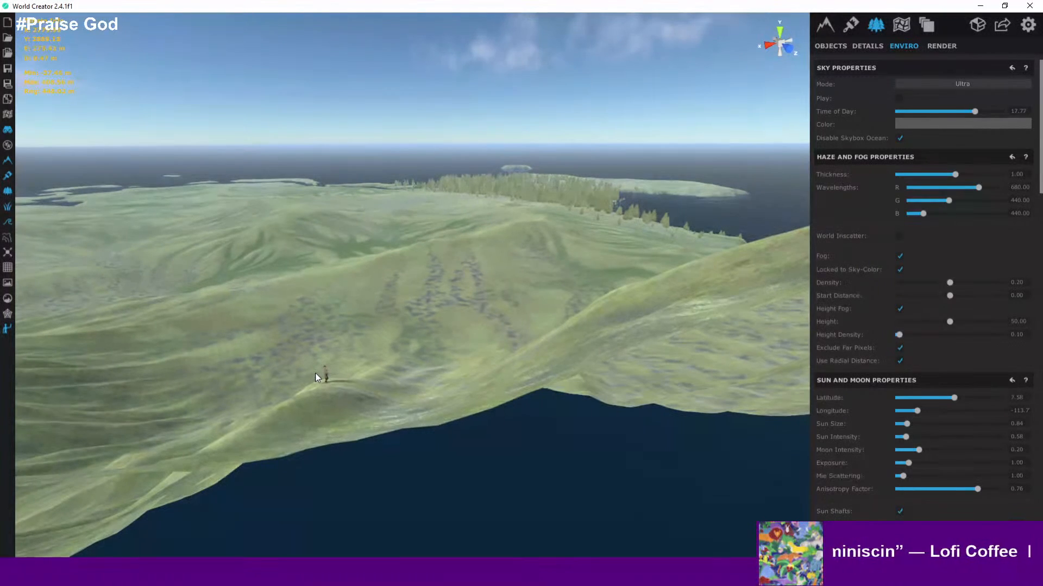
right_click_drag(319, 372, 286, 341)
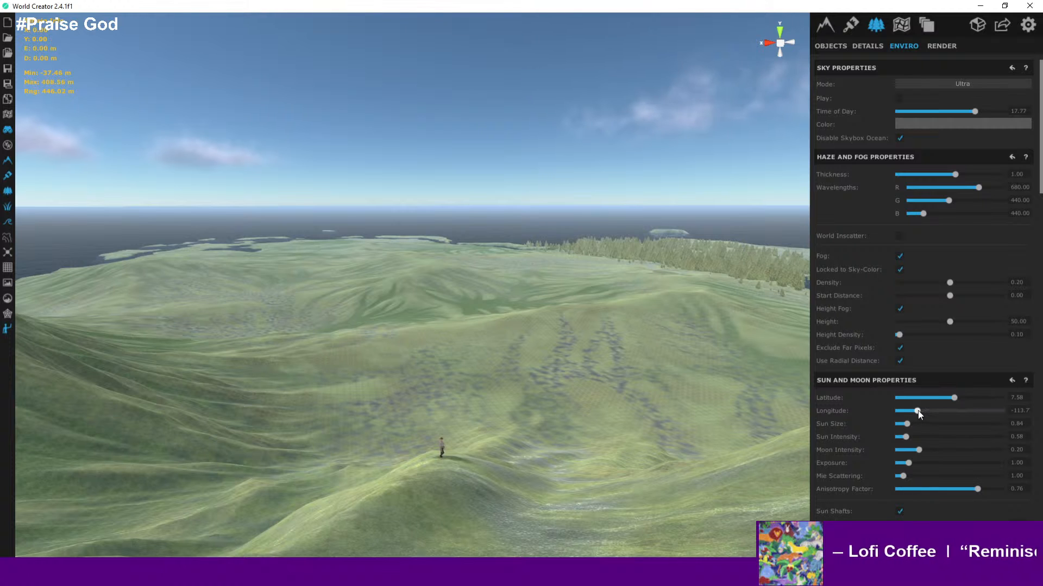
- Move the sun to a latitude of about -68.26 and longitude of about -47.40, and set time of day to about 20.55
left_click_drag(917, 411, 939, 411)
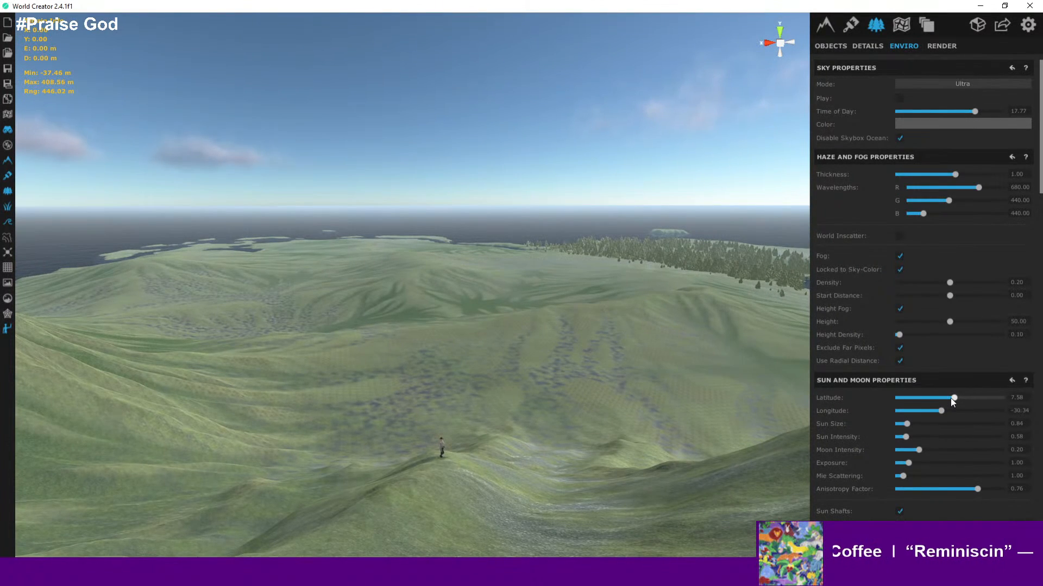
left_click_drag(952, 398, 935, 416)
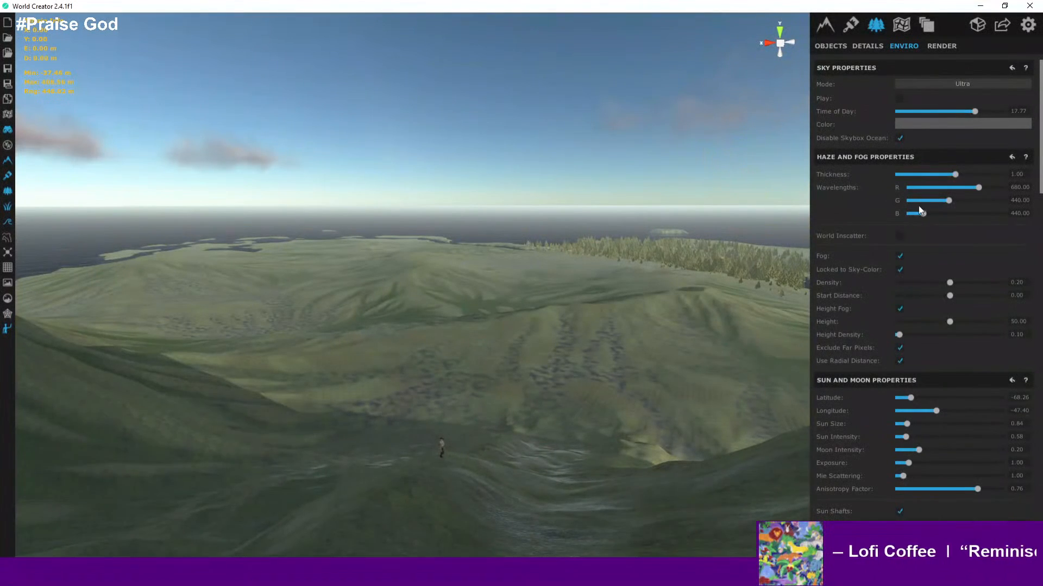
mouse_move(974, 111)
left_mouse_down()
mouse_move(940, 120)
mouse_move(987, 121)
left_mouse_up()
right_click_drag(597, 202, 809, 184)
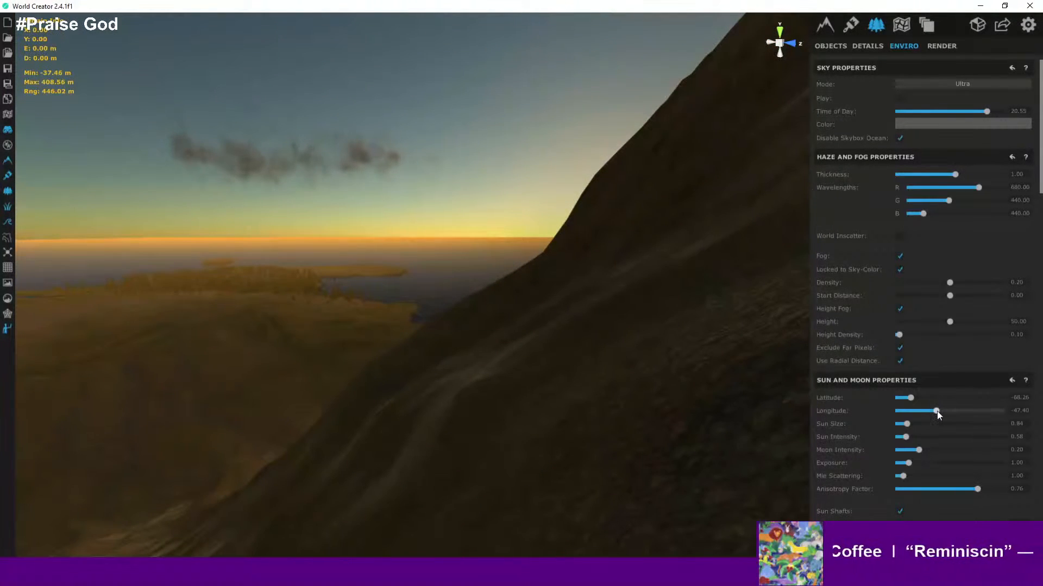
- Shift the sun to a latitude of about 51.20 and longitude of about -43.61 for a sunset glow
left_click_drag(937, 411, 984, 400)
right_click_drag(461, 350, 320, 404)
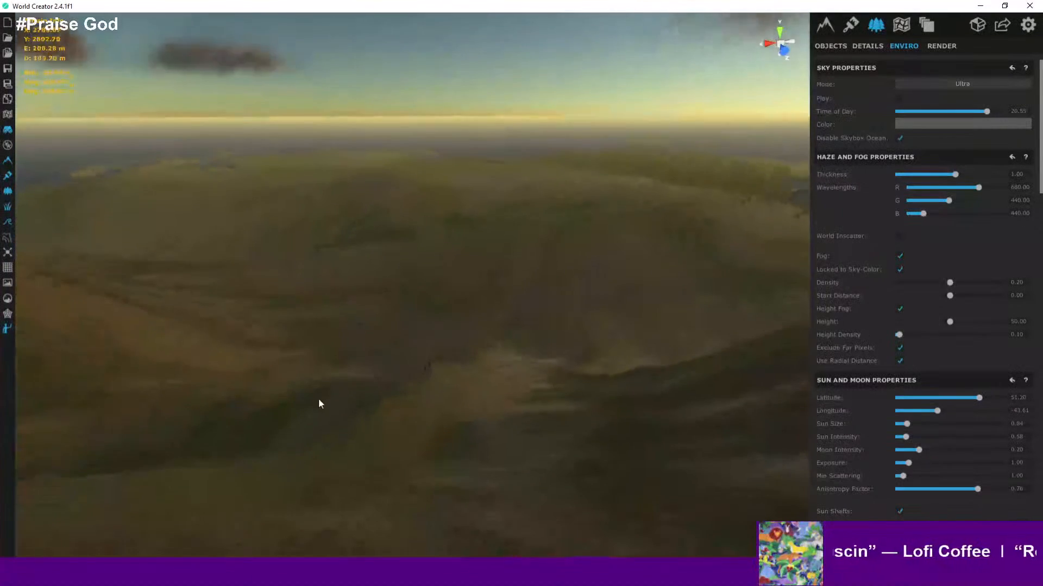
- Fly around the island's mountain peak to inspect the terrain texture and sunset sky lighting
scroll(467, 330, "up", 3)
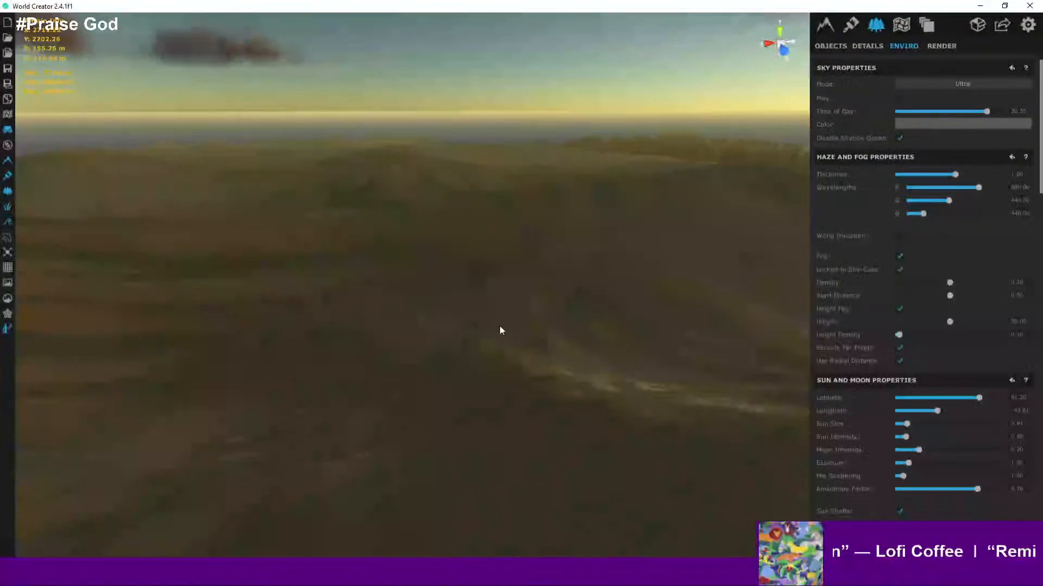
scroll(478, 340, "down", 4)
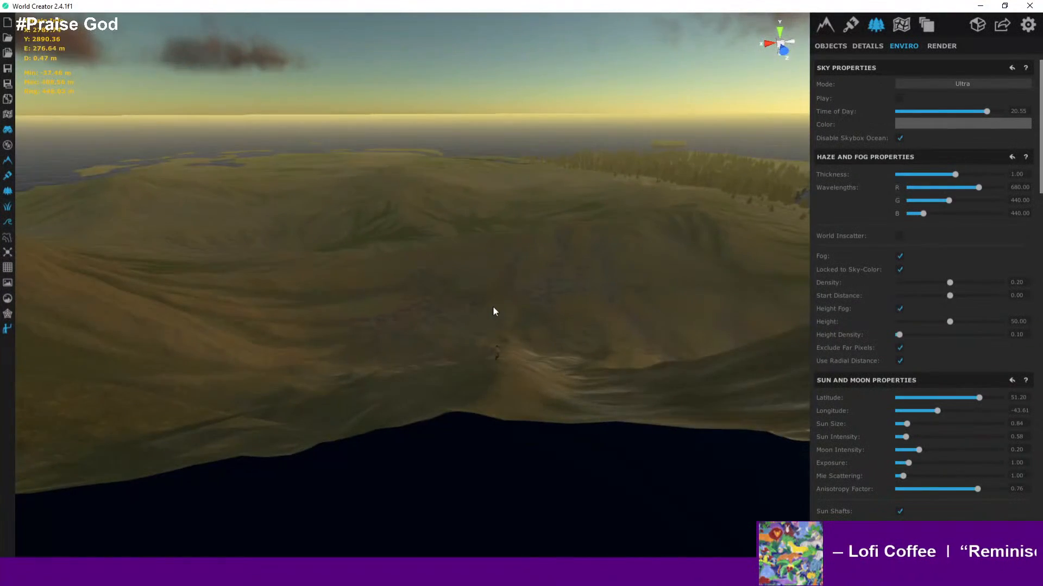
scroll(493, 311, "up", 3)
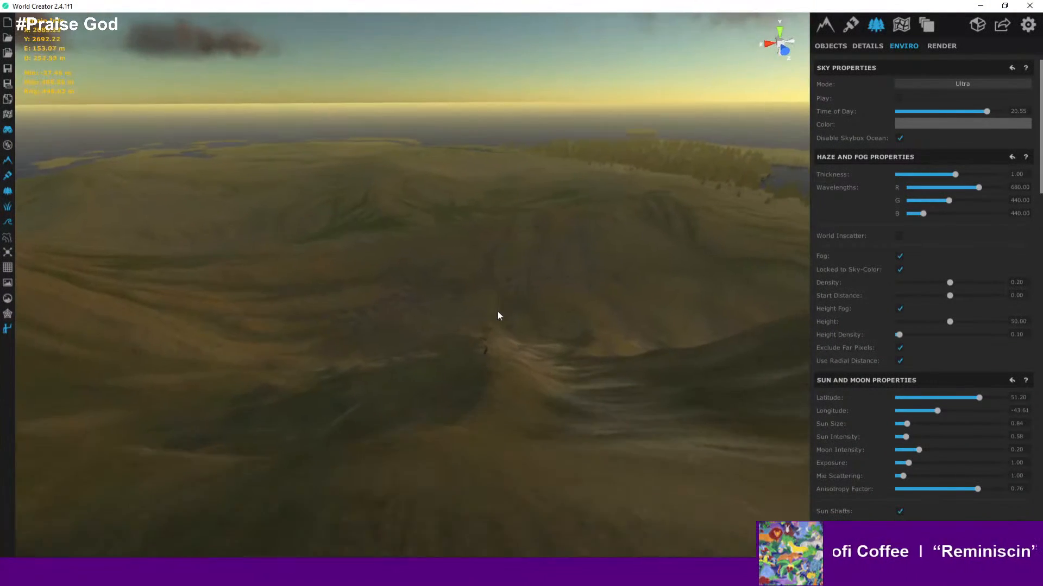
right_click_drag(497, 311, 807, 134)
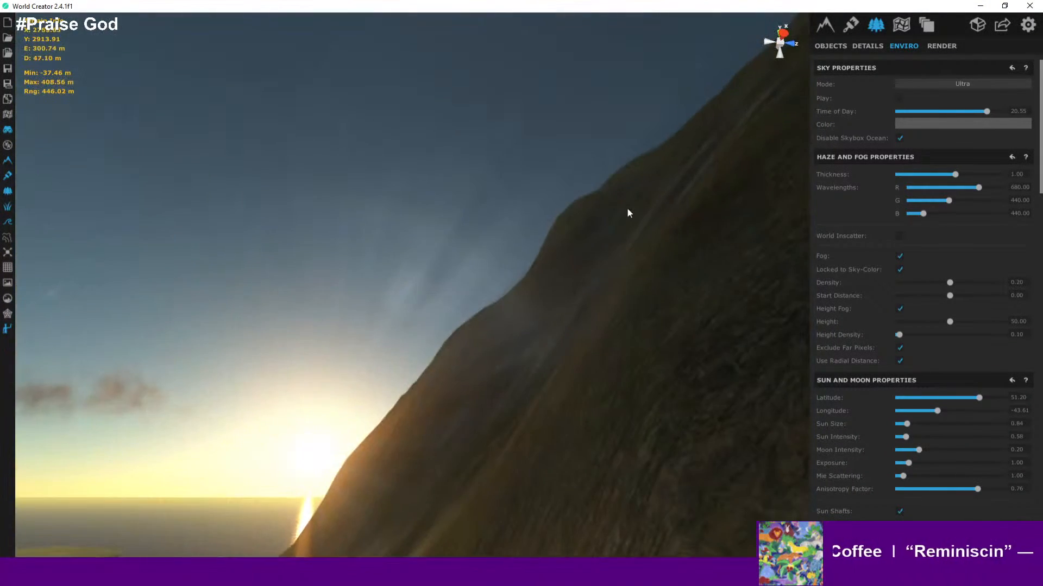
right_click_drag(626, 207, 998, 446)
scroll(594, 262, "up", 3)
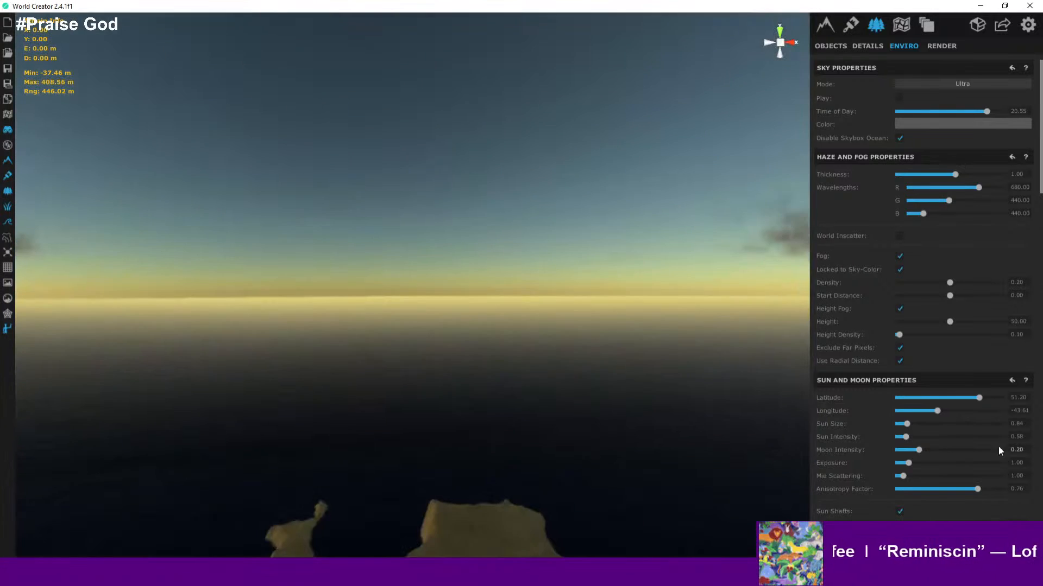
scroll(468, 439, "down", 4)
right_click_drag(542, 462, 576, 491)
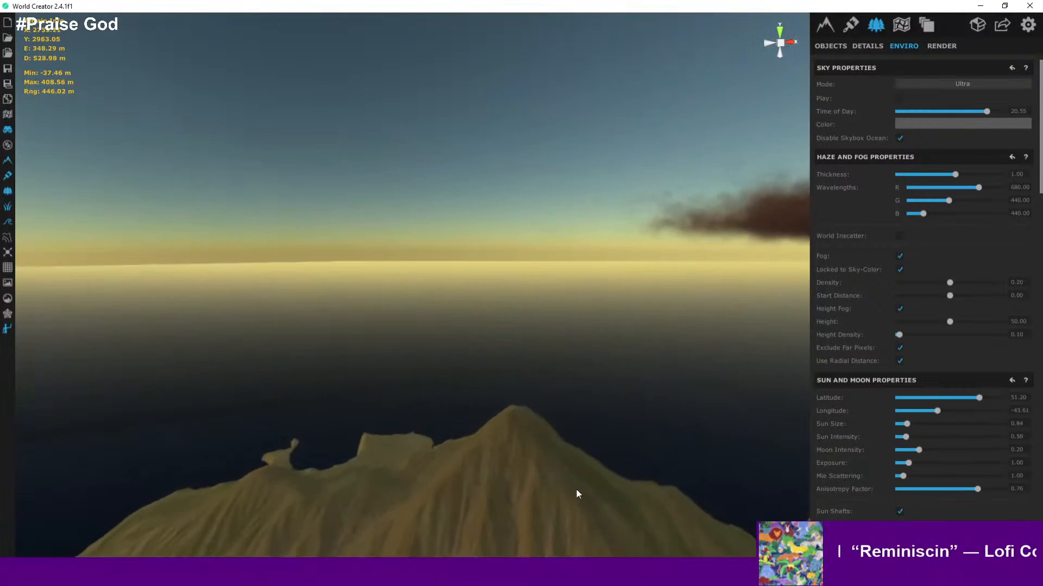
scroll(577, 494, "up", 7)
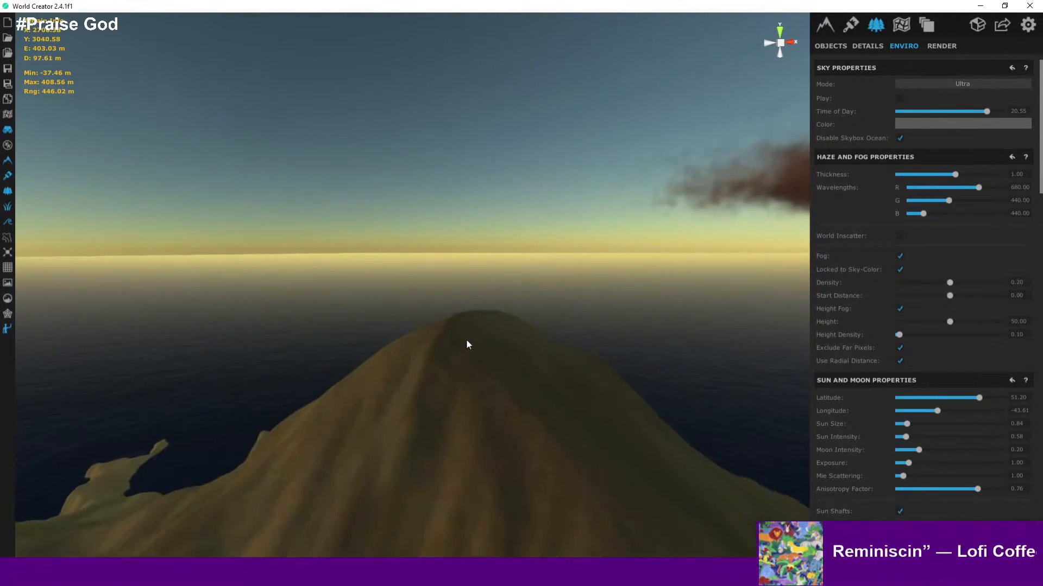
scroll(466, 340, "up", 1)
scroll(445, 319, "up", 4)
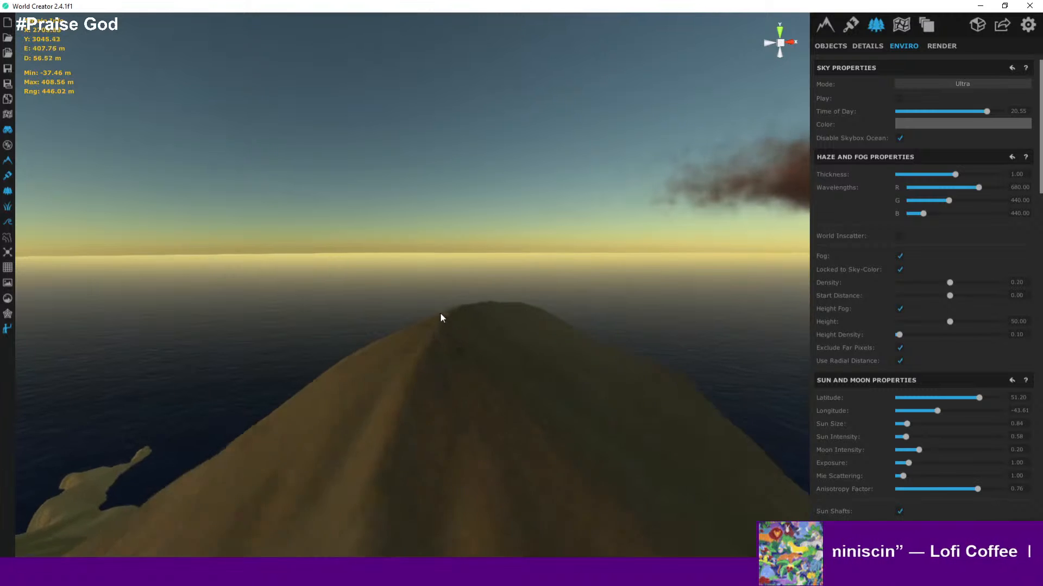
right_click_drag(461, 316, 18, 389)
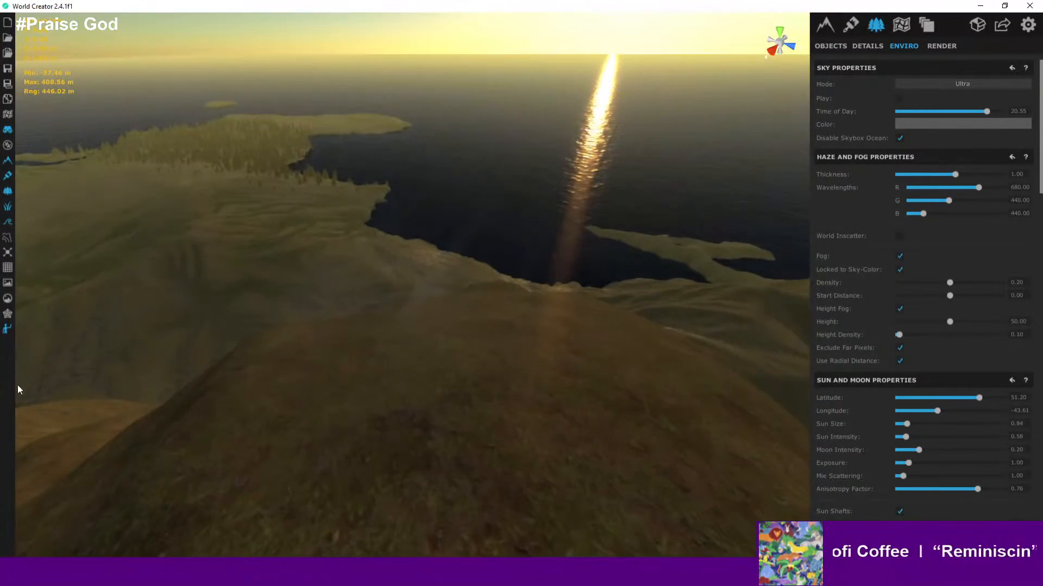
- Place a human scale figure on the hilltop and view it against the surrounding terrain and coastline
left_click(358, 349)
scroll(363, 343, "up", 3)
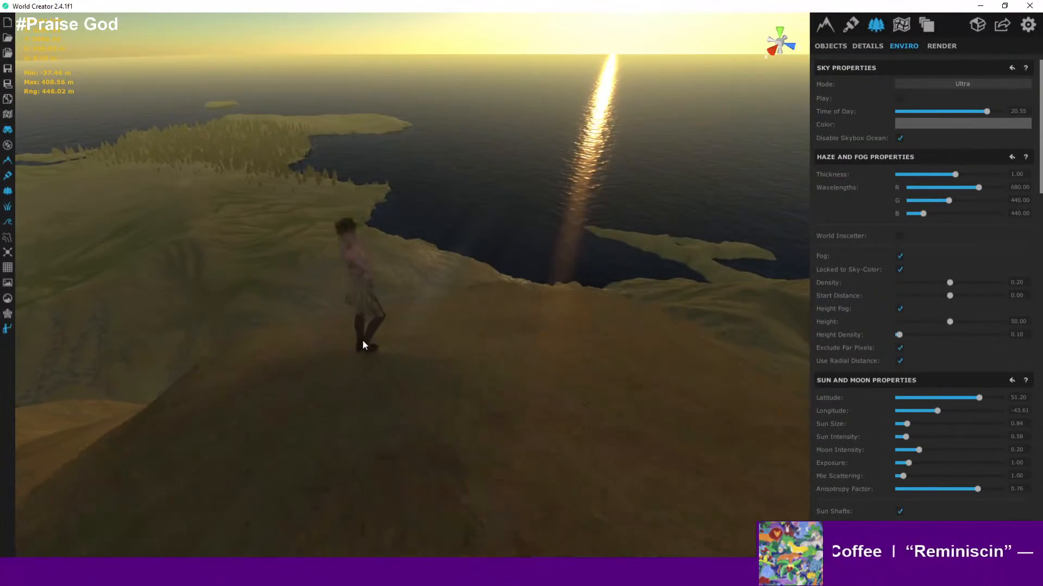
right_click_drag(363, 343, 303, 329)
scroll(391, 306, "up", 3)
scroll(413, 305, "up", 2)
key("d")
key("d")
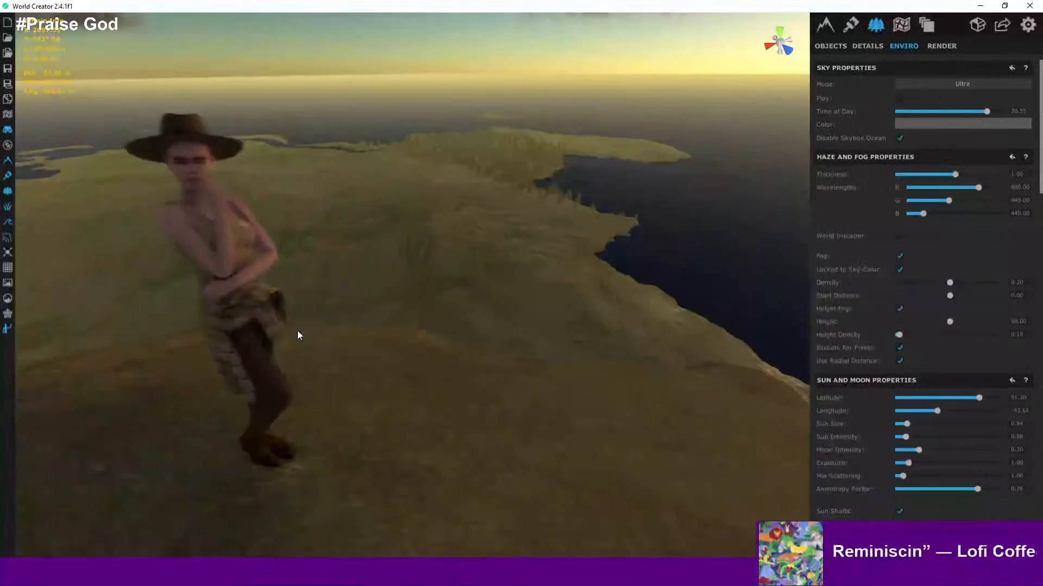
left_click(297, 332)
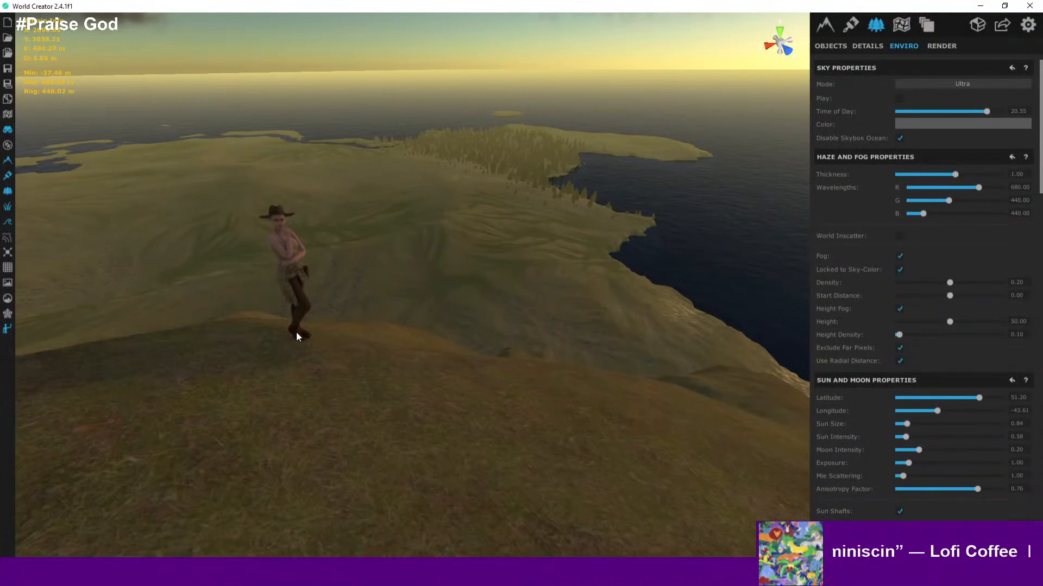
scroll(297, 333, "up", 2)
right_click_drag(354, 332, 455, 369)
key("w")
key("w")
key("w")
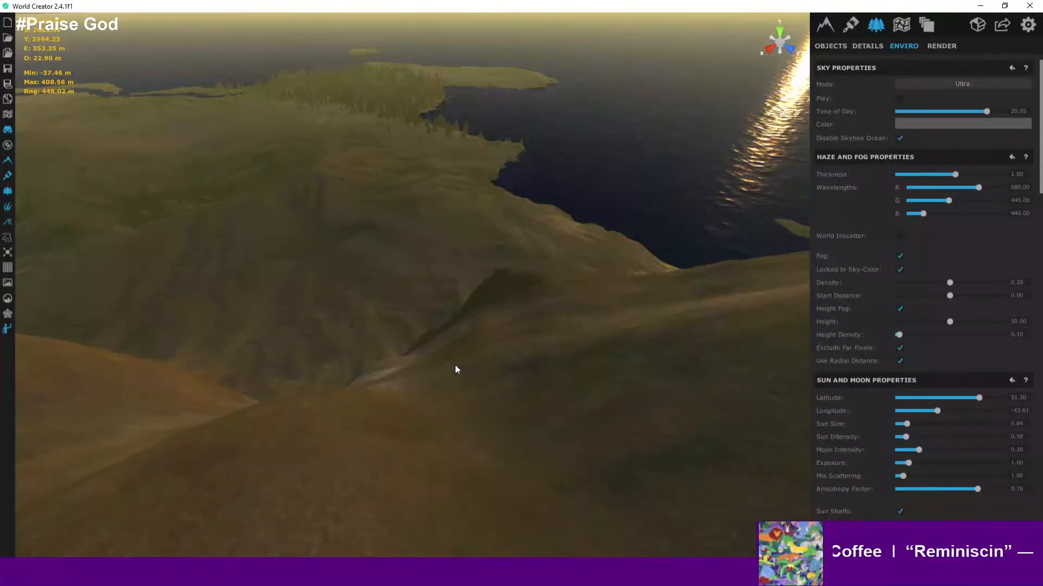
- Fly low over the grassy slopes toward the wooded coastline to examine texture detail and lighting
key("w")
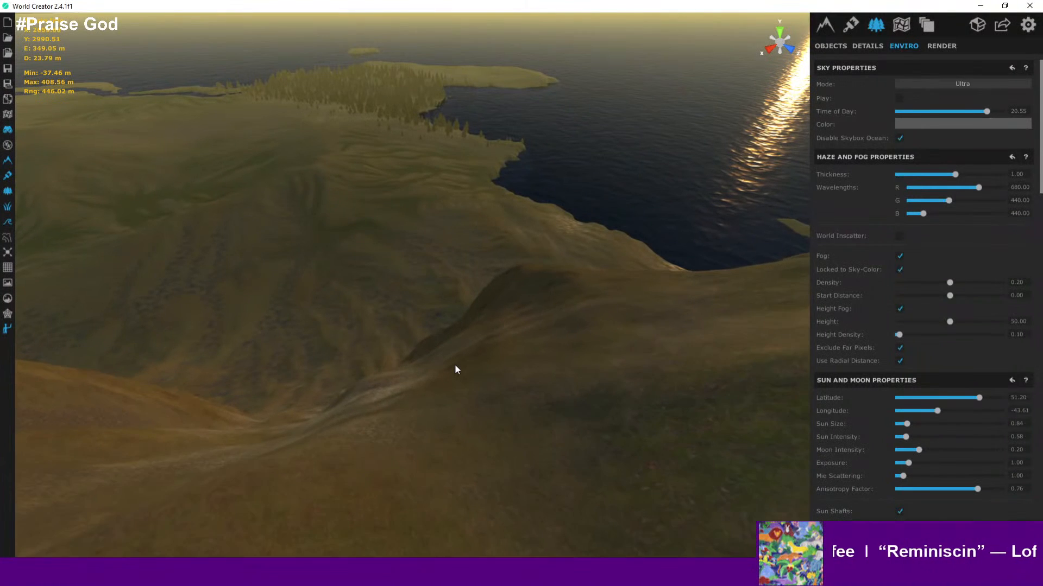
right_click_drag(455, 369, 321, 419)
key("w")
left_click(428, 444)
key("w")
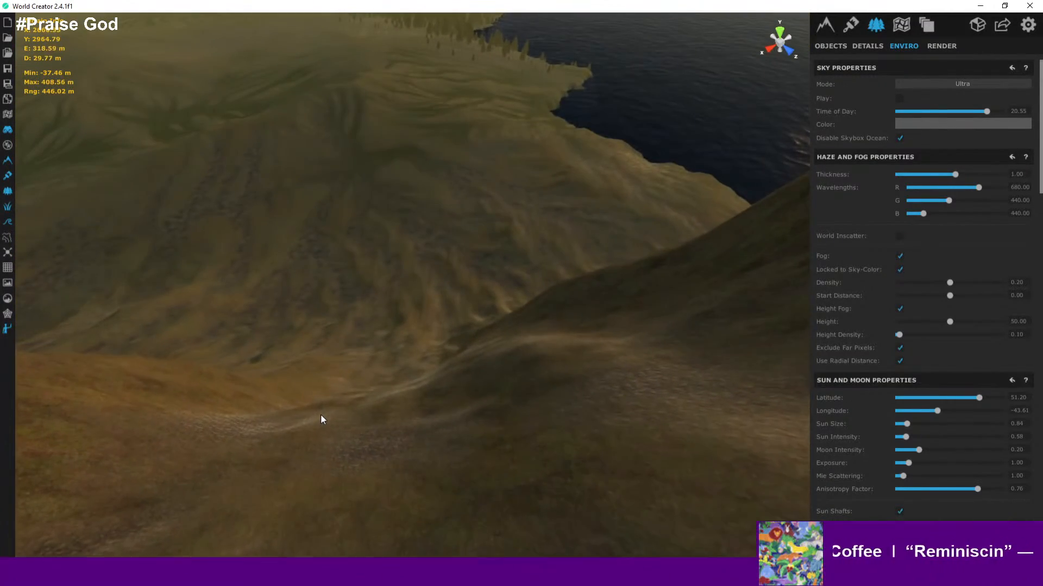
key("w")
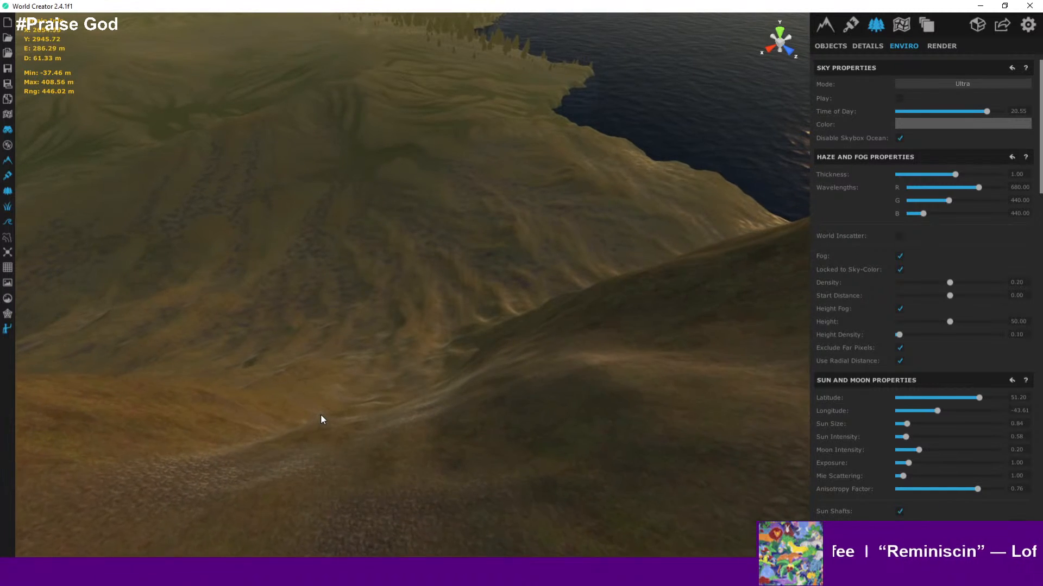
key("w")
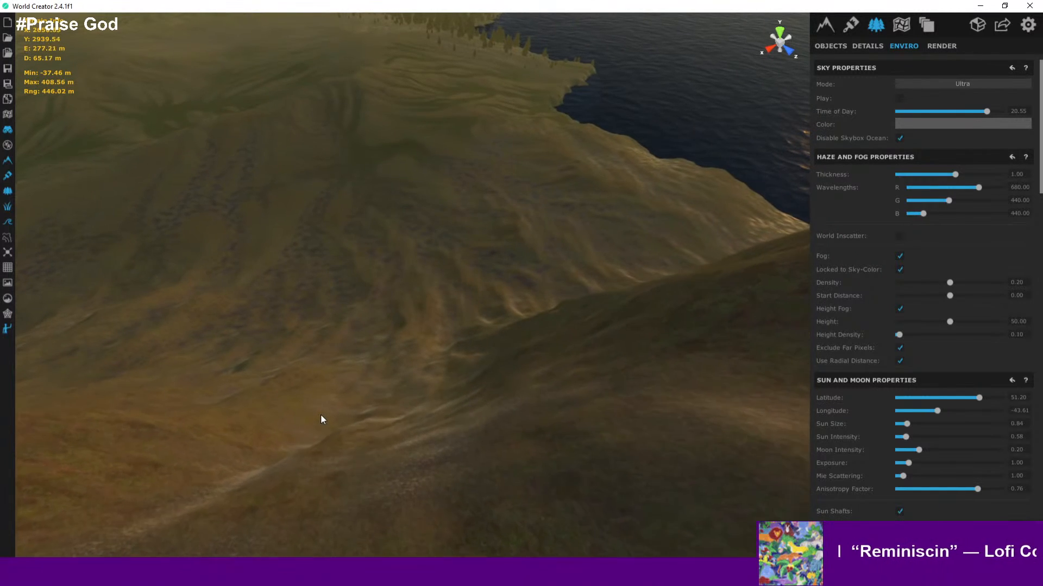
key("w")
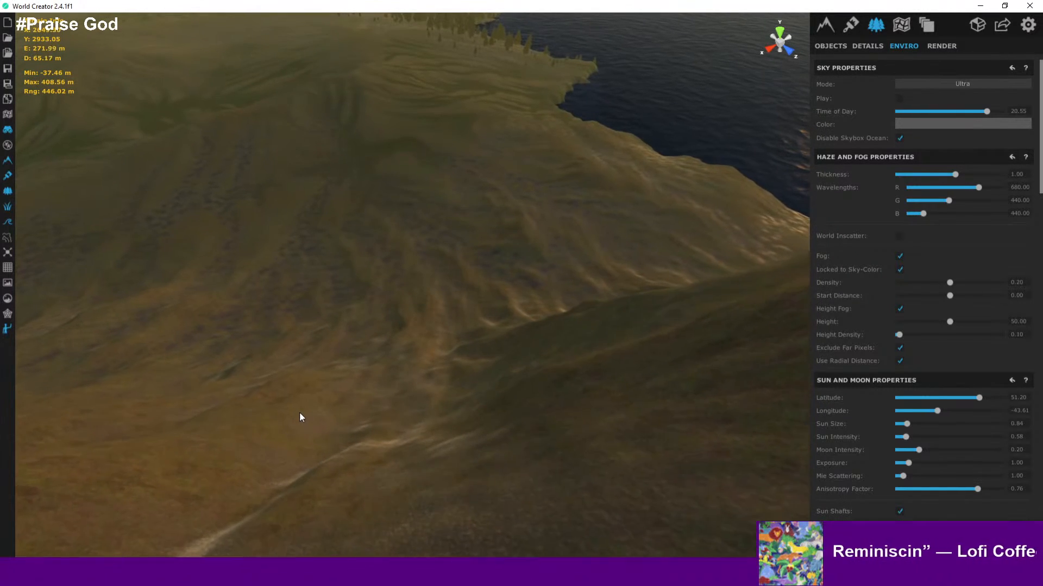
key("w")
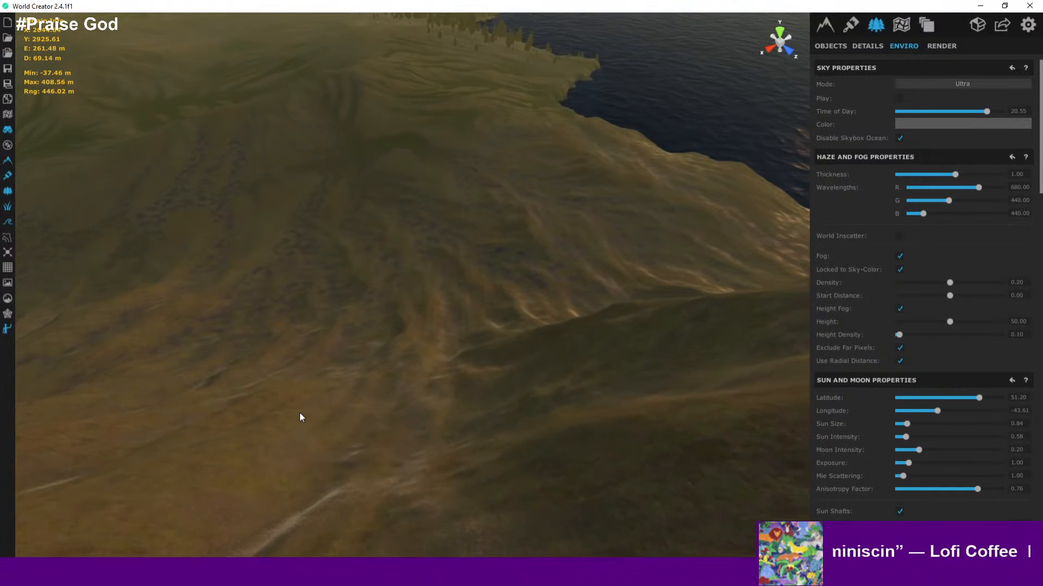
key("w")
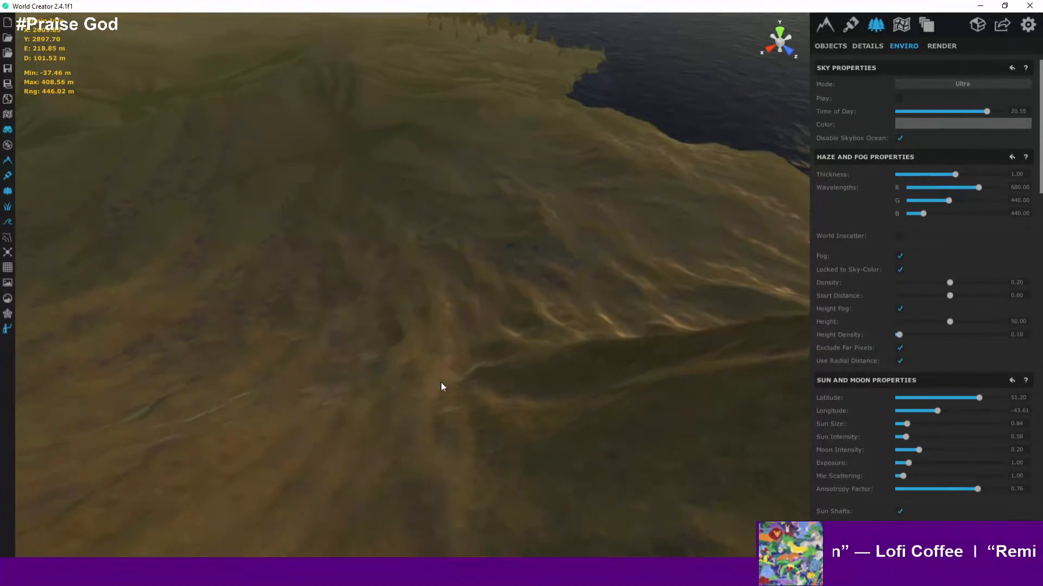
right_click_drag(456, 377, 361, 314)
key("w")
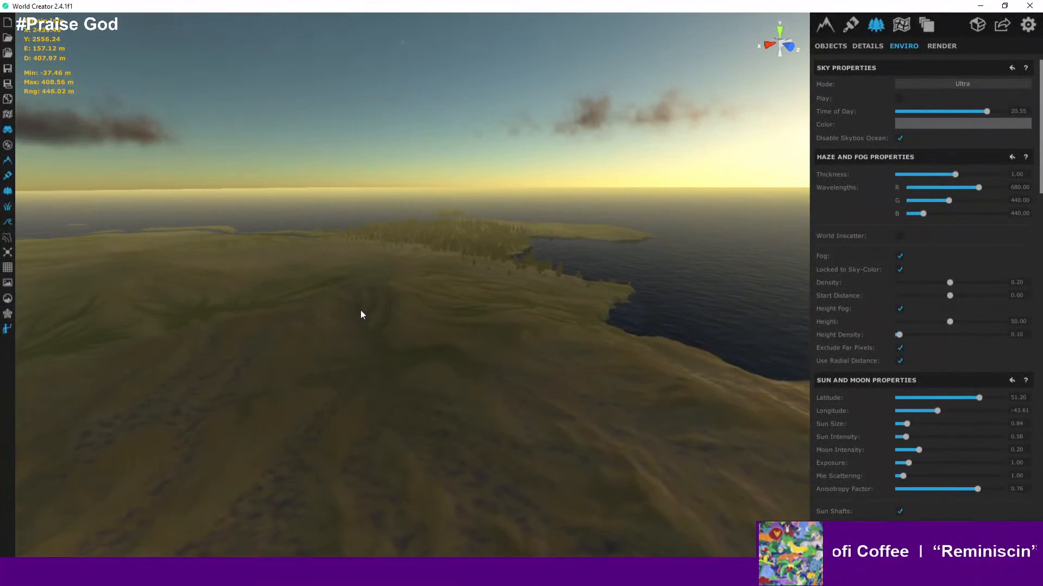
key("w")
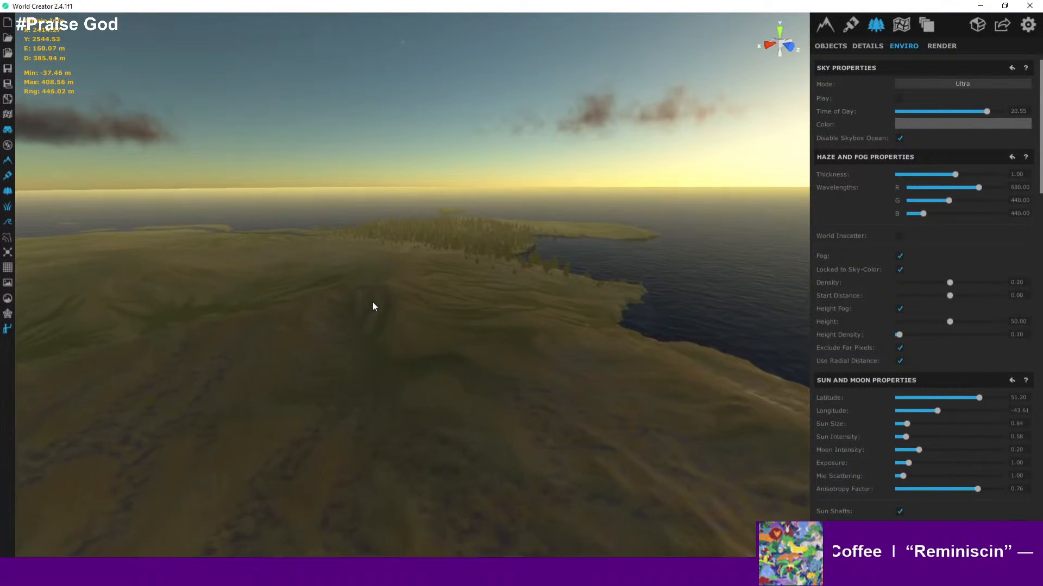
key("w")
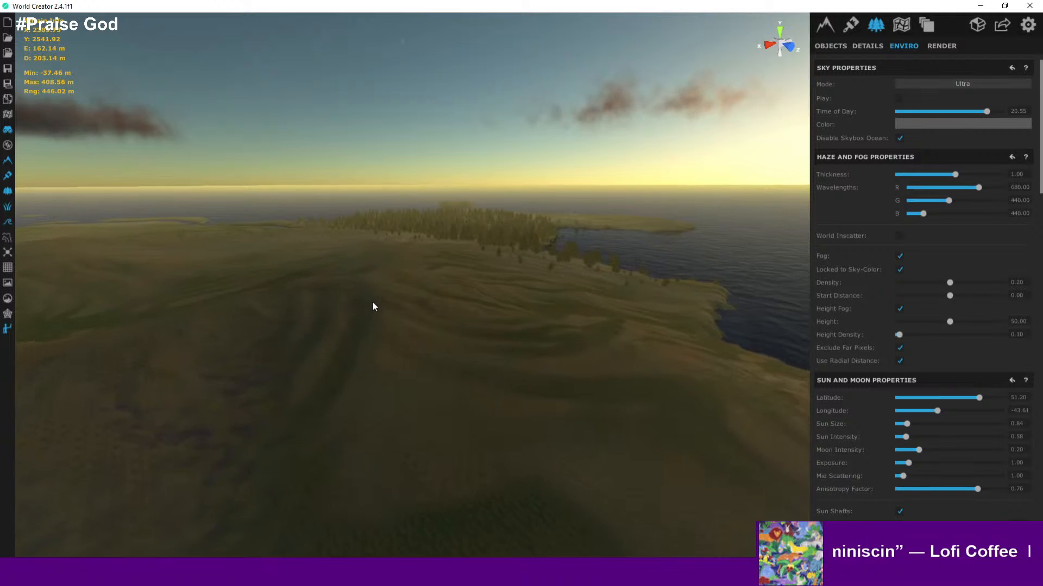
key("w")
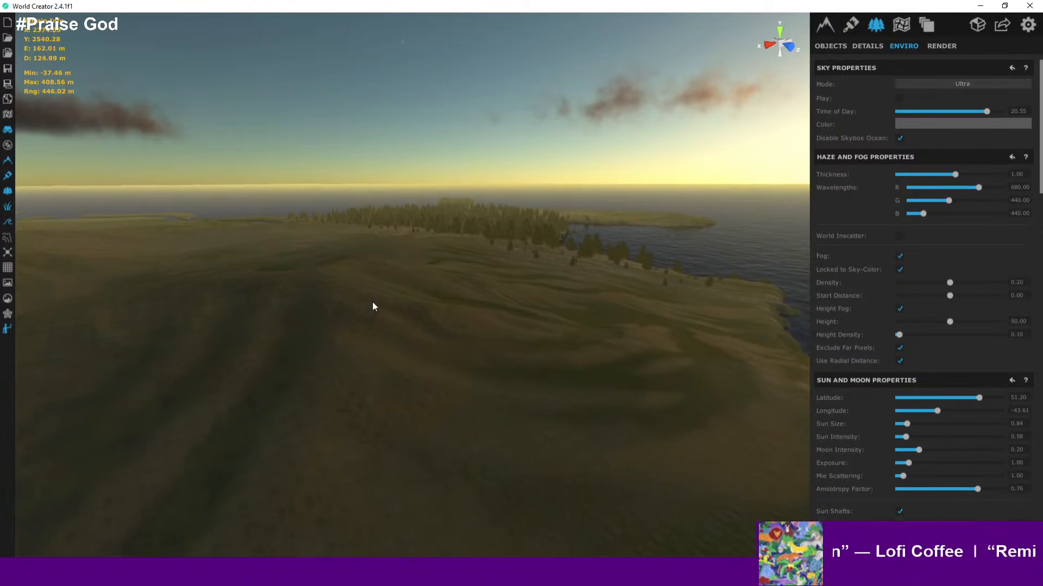
right_click_drag(385, 259, 430, 246)
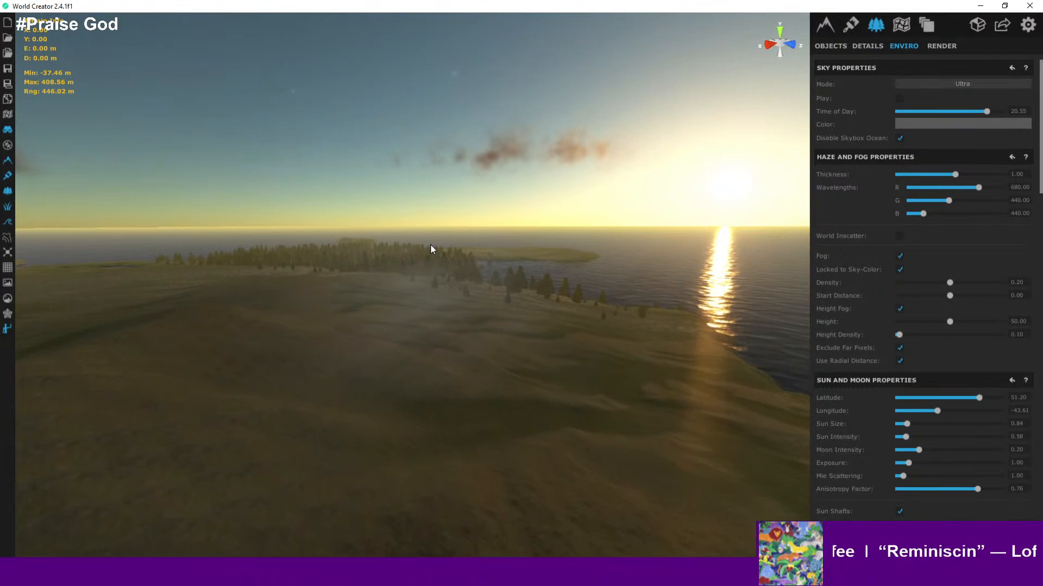
key("w")
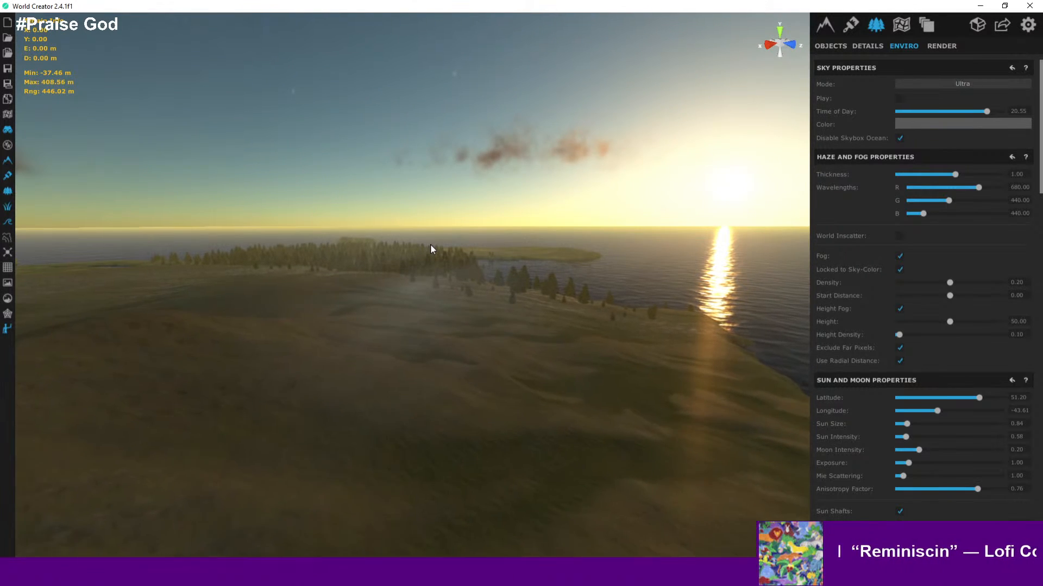
key("w")
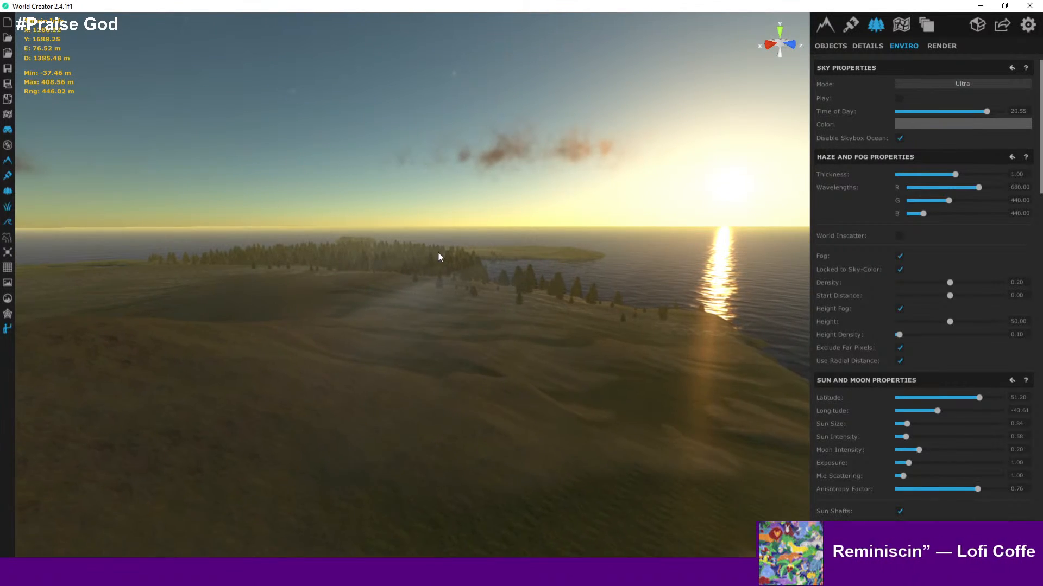
right_click_drag(438, 252, 361, 271)
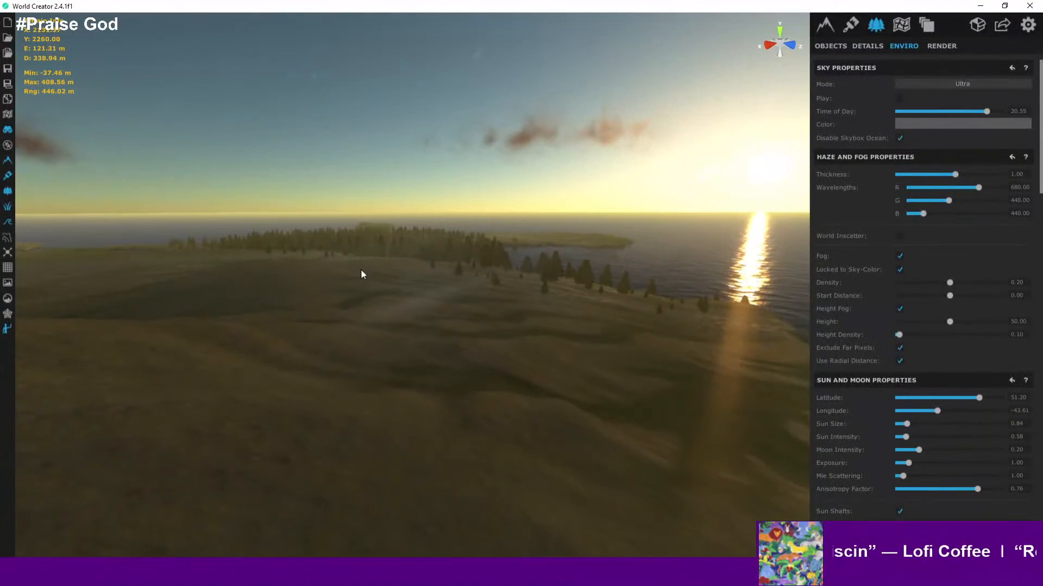
key("w")
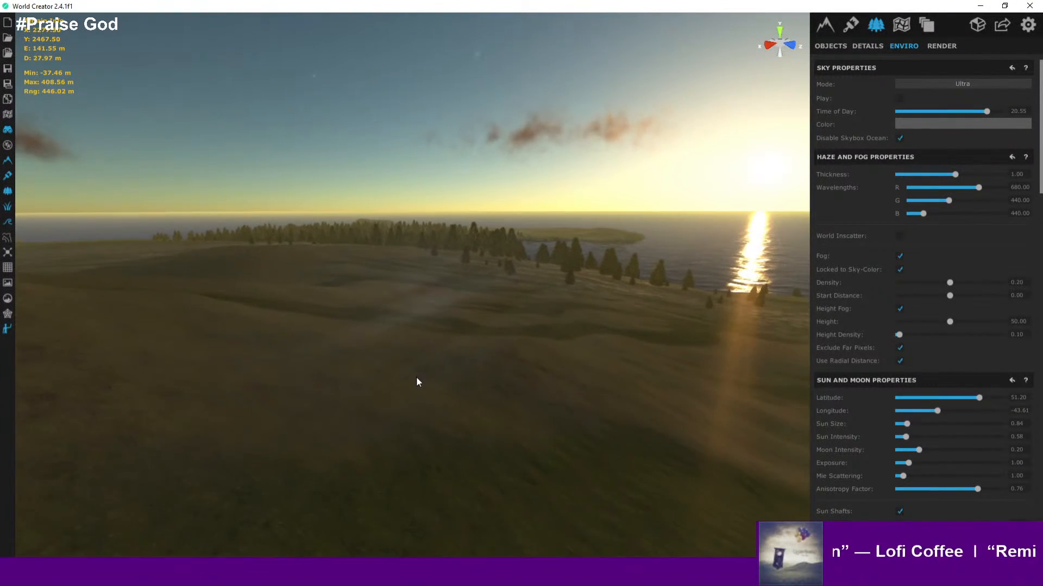
- Examine the sunset, the sun rays through the trees and the island seen from over the sea
left_click(407, 399)
right_click_drag(450, 340, 528, 319)
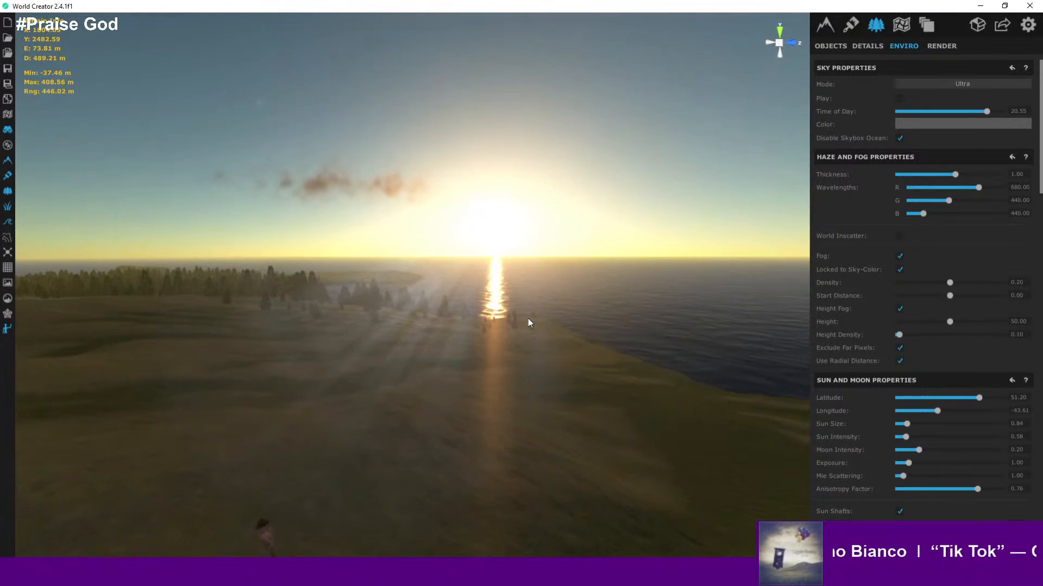
key("w")
key("w")
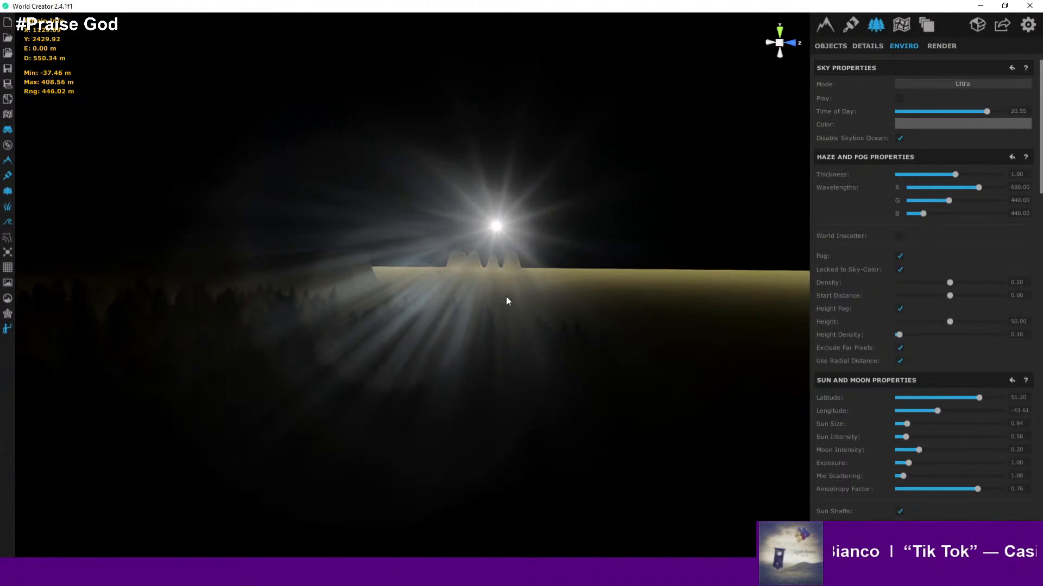
key("s")
right_click_drag(505, 296, 601, 144)
key("w")
key("s")
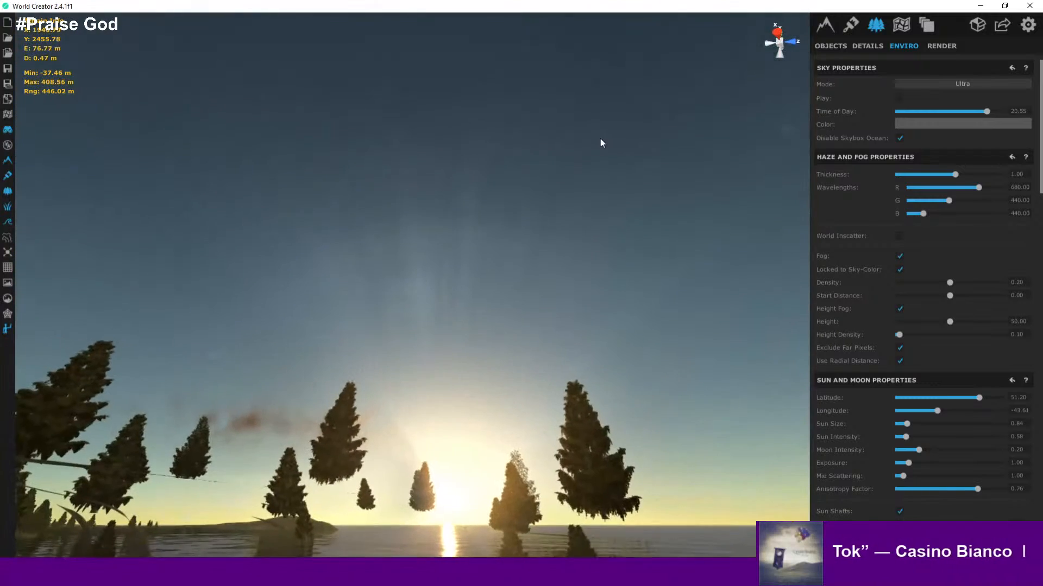
key("w")
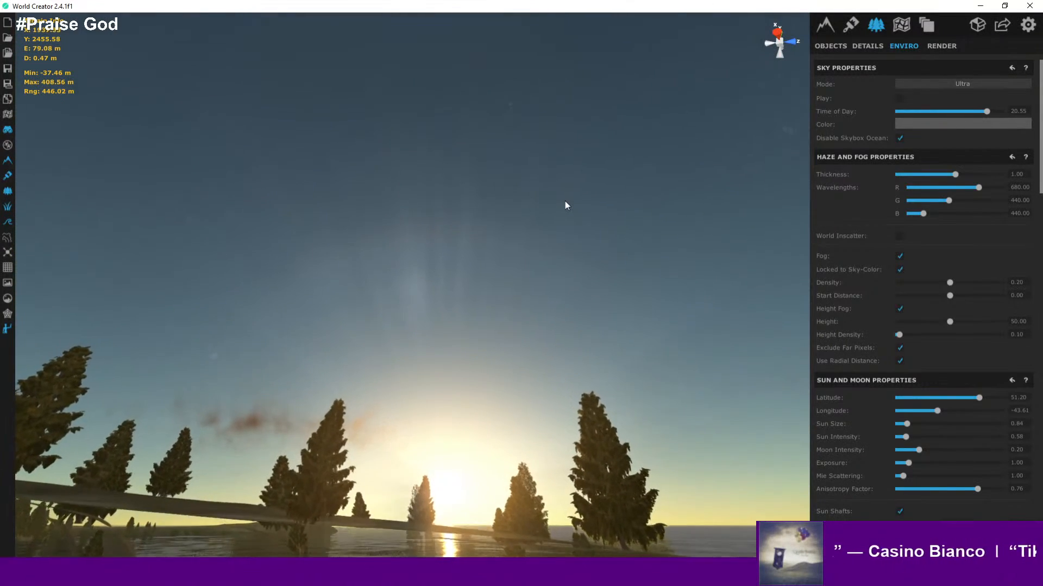
right_click_drag(589, 214, 1, 431)
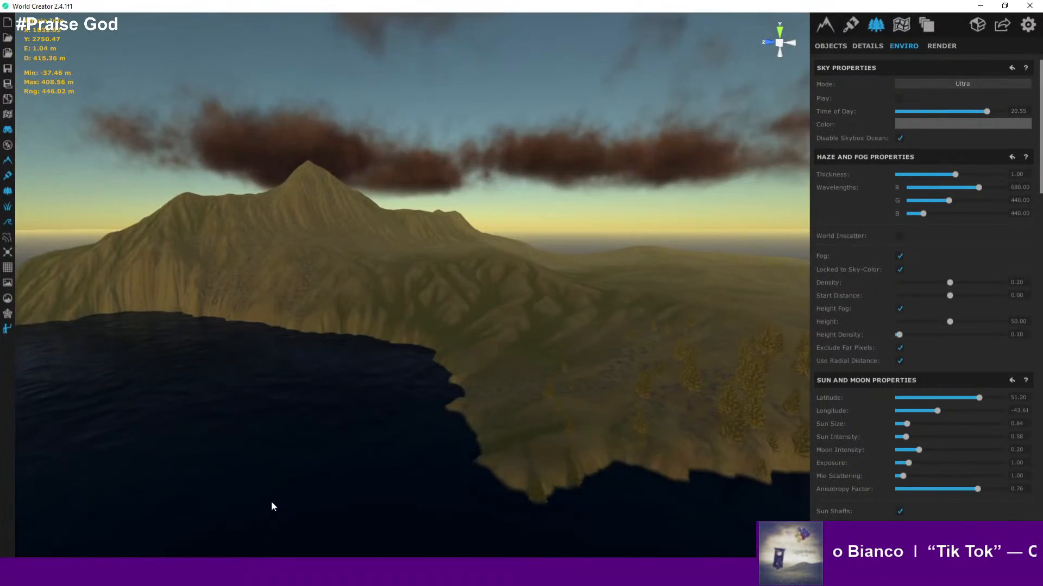
right_click_drag(502, 497, 476, 286)
scroll(490, 278, "up", 5)
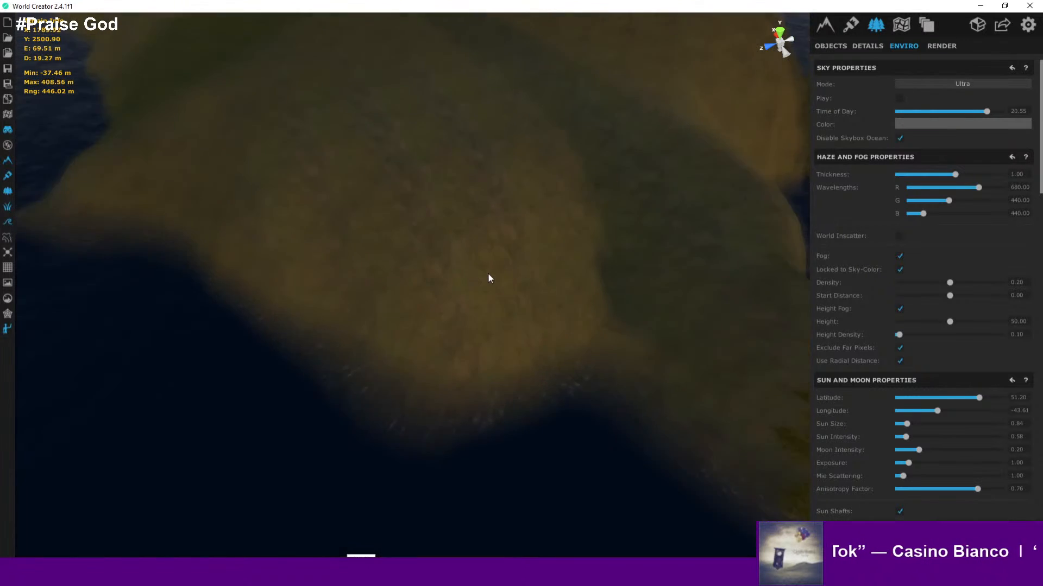
- Fly from the hilltop figure out over the coast to view the sunset on the sea and the mountain slope
right_click_drag(468, 329, 898, 315)
key("a")
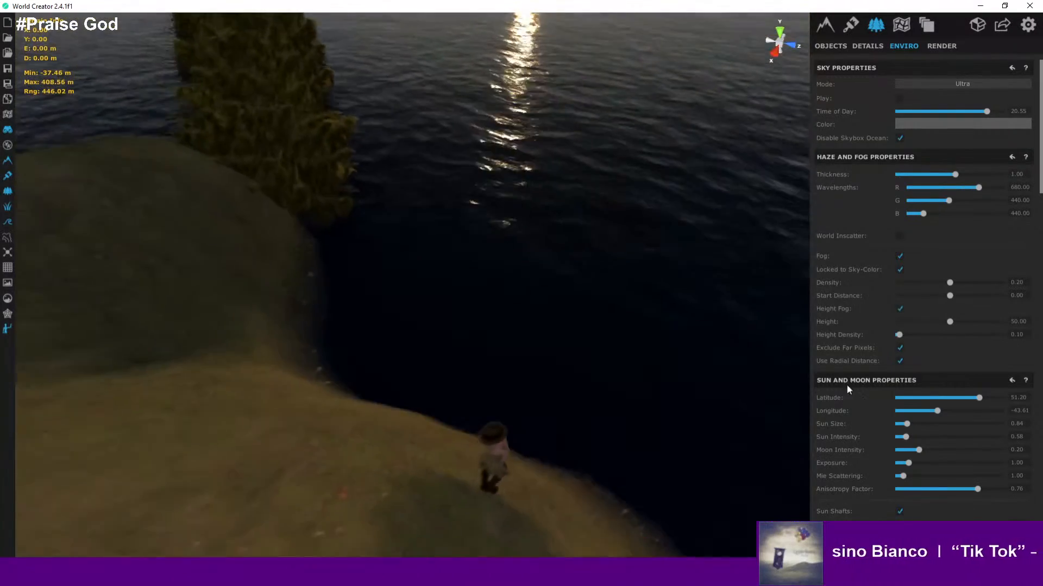
right_click_drag(670, 499, 561, 347)
key("d")
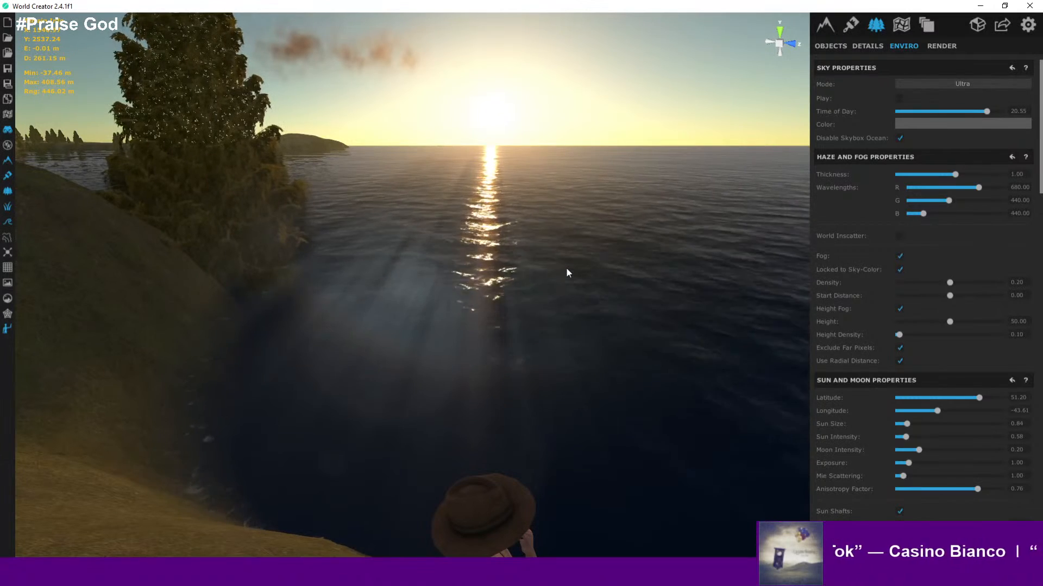
right_click_drag(531, 259, 1032, 267)
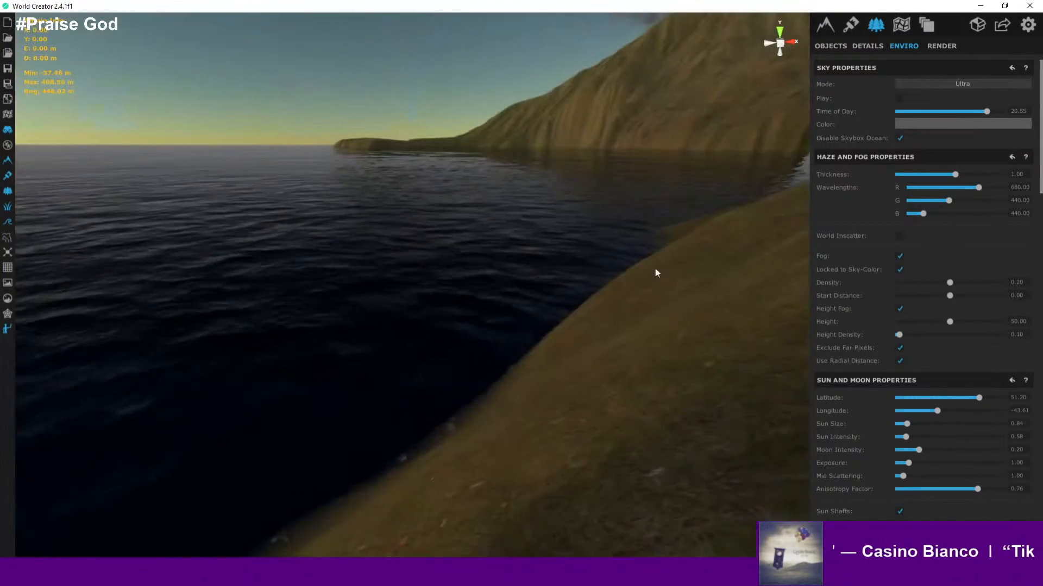
right_click_drag(489, 321, 569, 232)
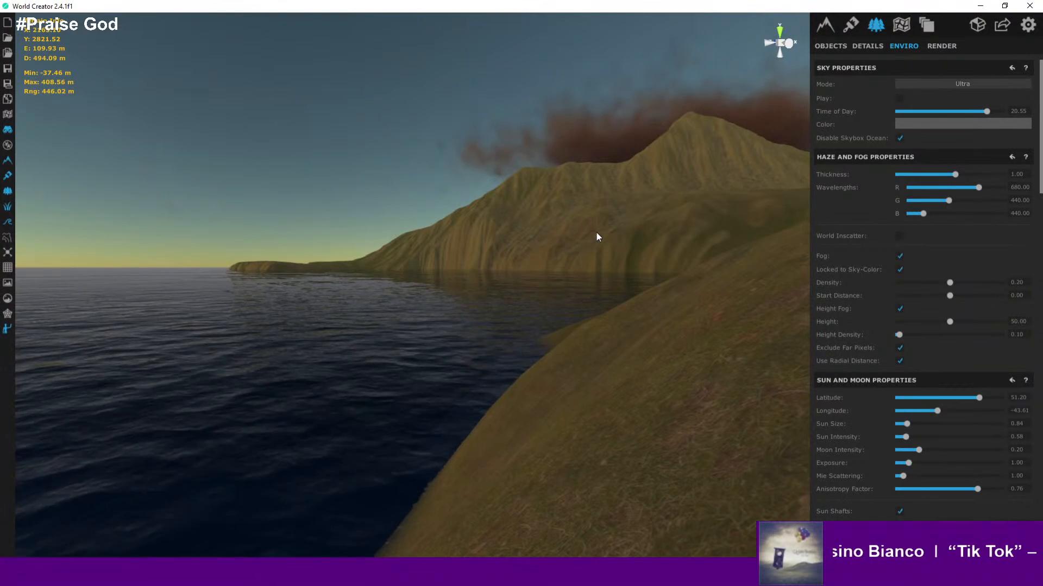
right_click_drag(313, 234, 10, 249)
- Save the project
right_click_drag(391, 277, 288, 277)
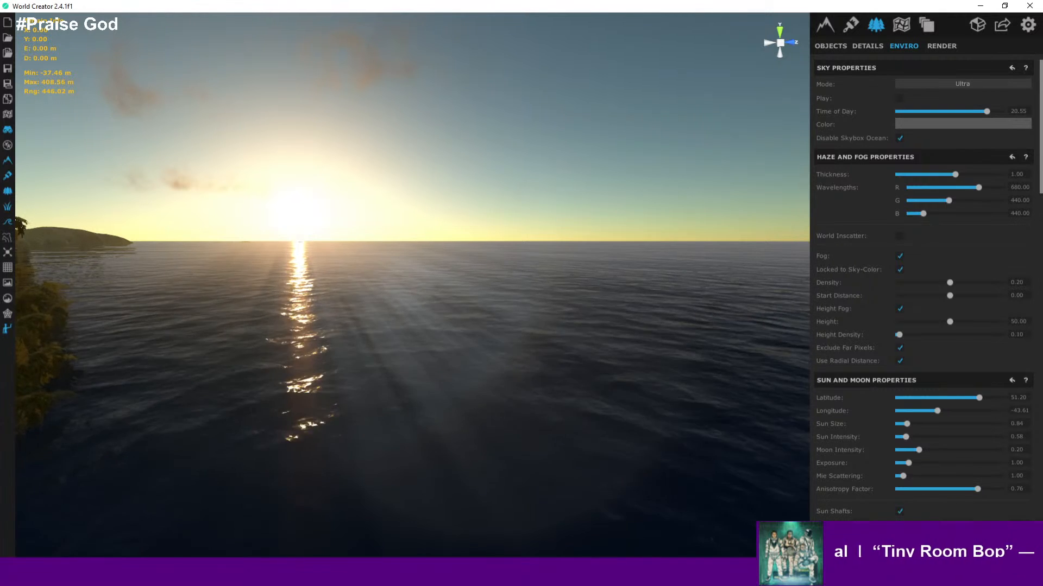
left_click(8, 68)
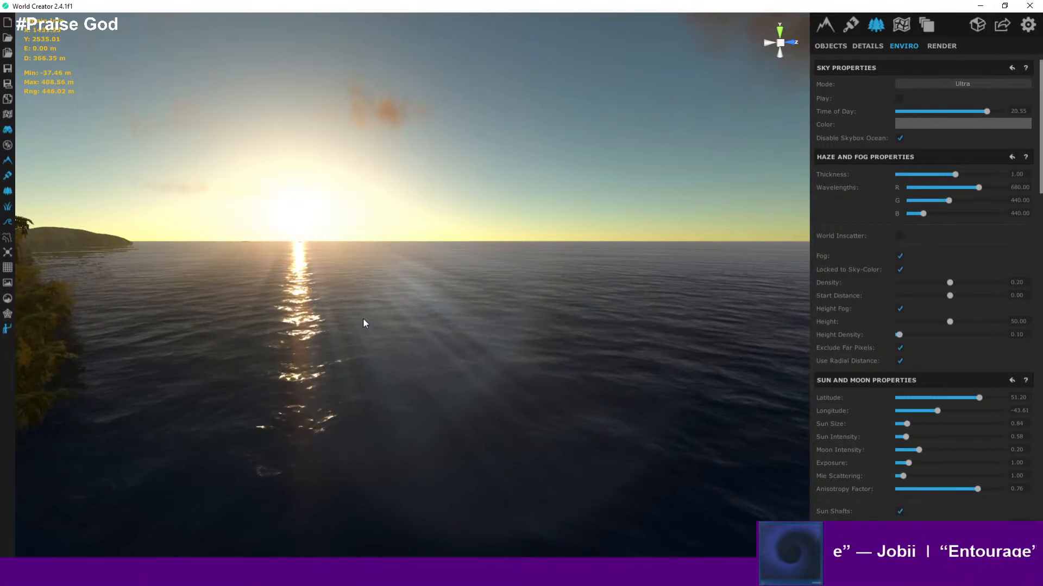
- Orbit between the mountain, the coastal trees and the sun over the sea to review the sunset lighting
right_click_drag(343, 311, 782, 305)
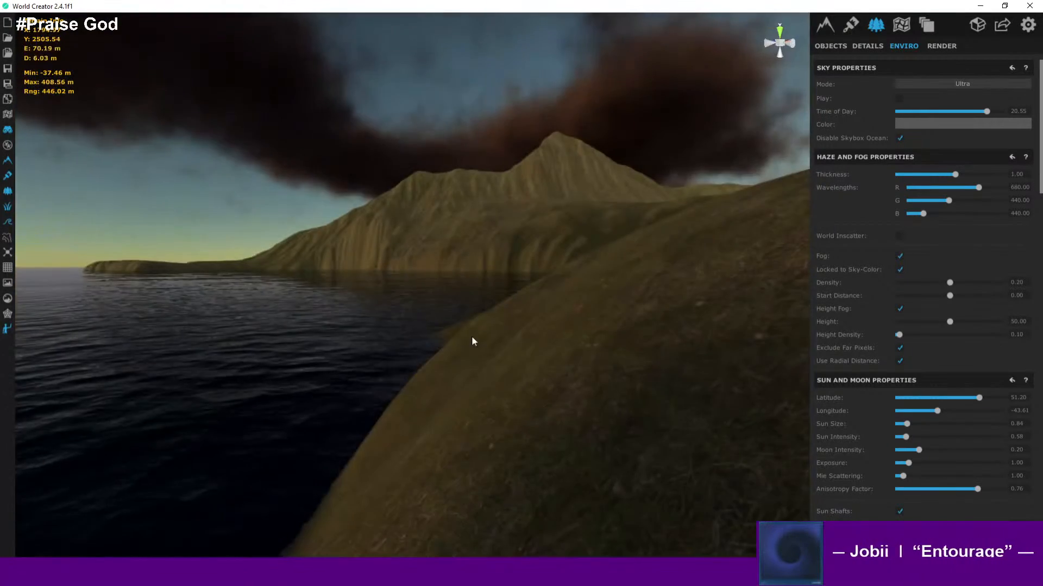
right_click_drag(471, 339, 1013, 321)
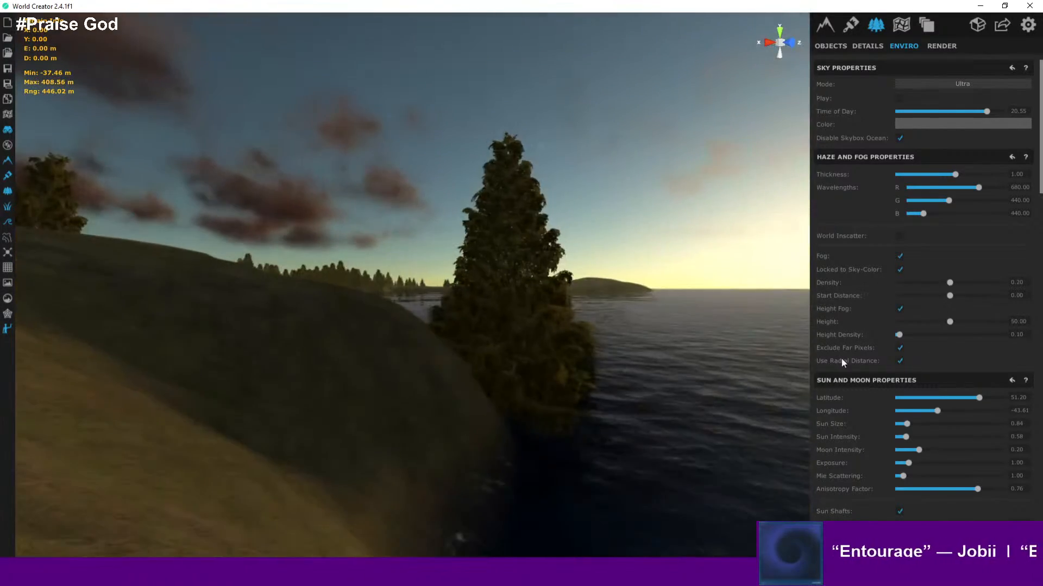
right_click_drag(842, 358, 788, 406)
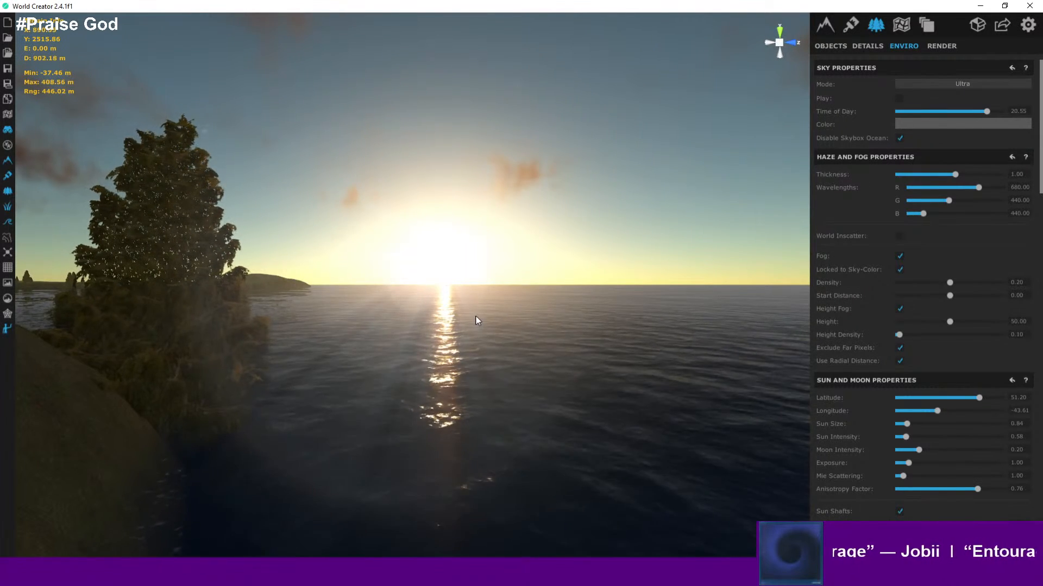
right_click_drag(475, 315, 452, 356)
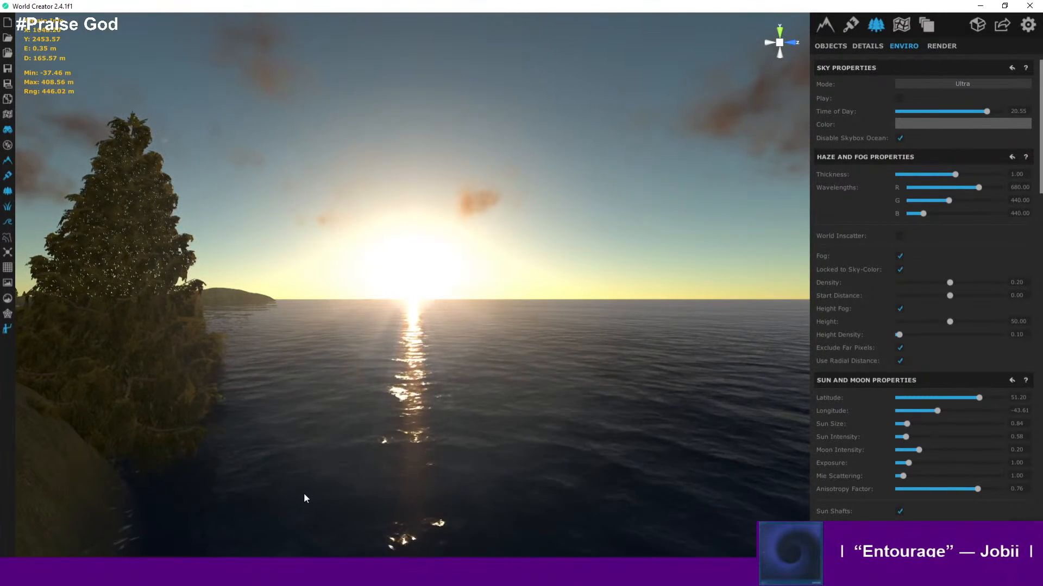
scroll(455, 492, "down", 3)
scroll(455, 496, "down", 2)
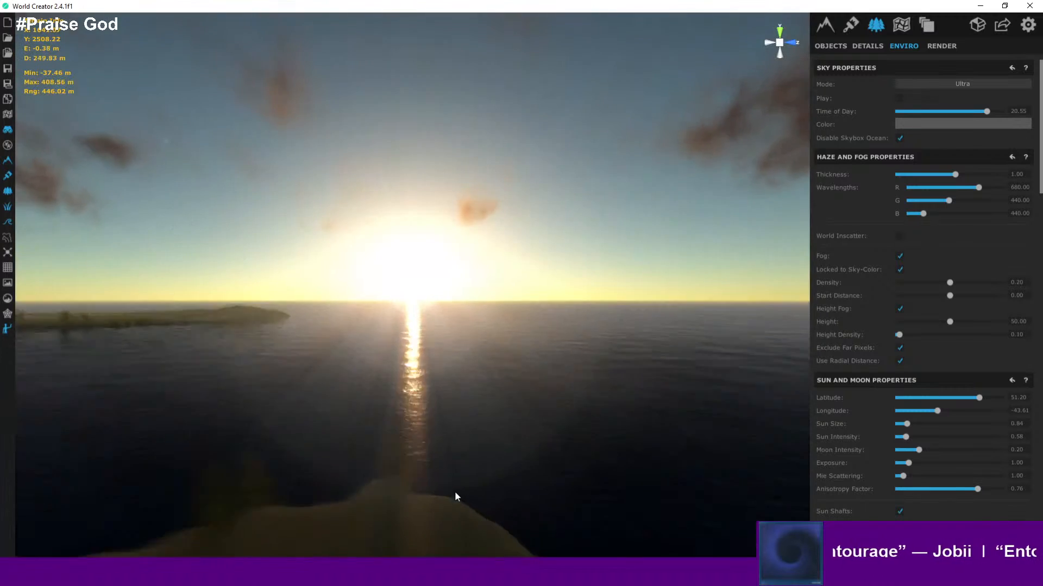
right_click_drag(455, 493, 1, 536)
right_click_drag(158, 521, 24, 490)
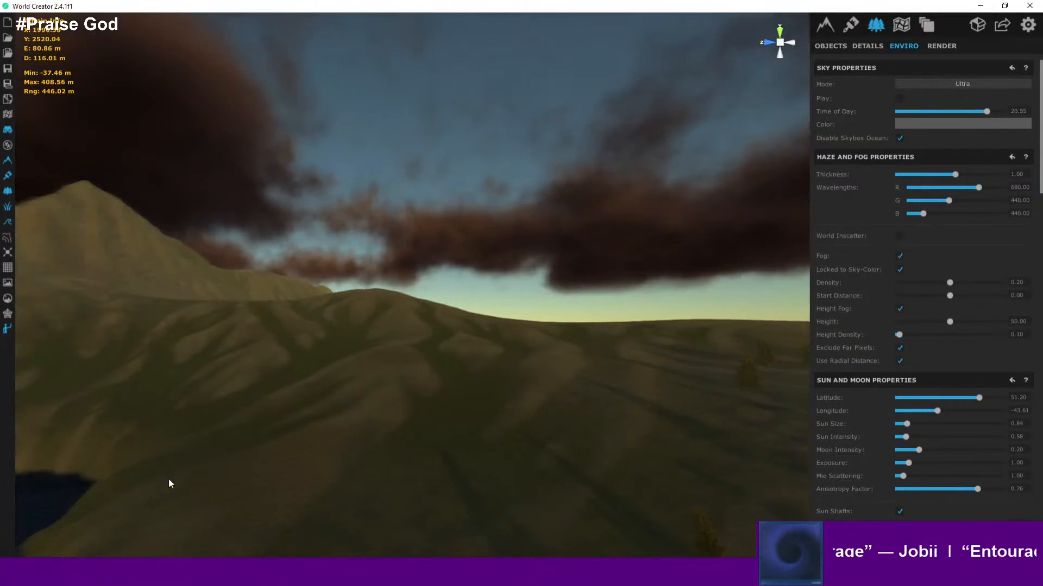
- Fly across the mountain slopes and the forested shoreline toward the sunset to inspect terrain and sky
right_click_drag(167, 481, 79, 357)
right_click_drag(499, 319, 522, 312)
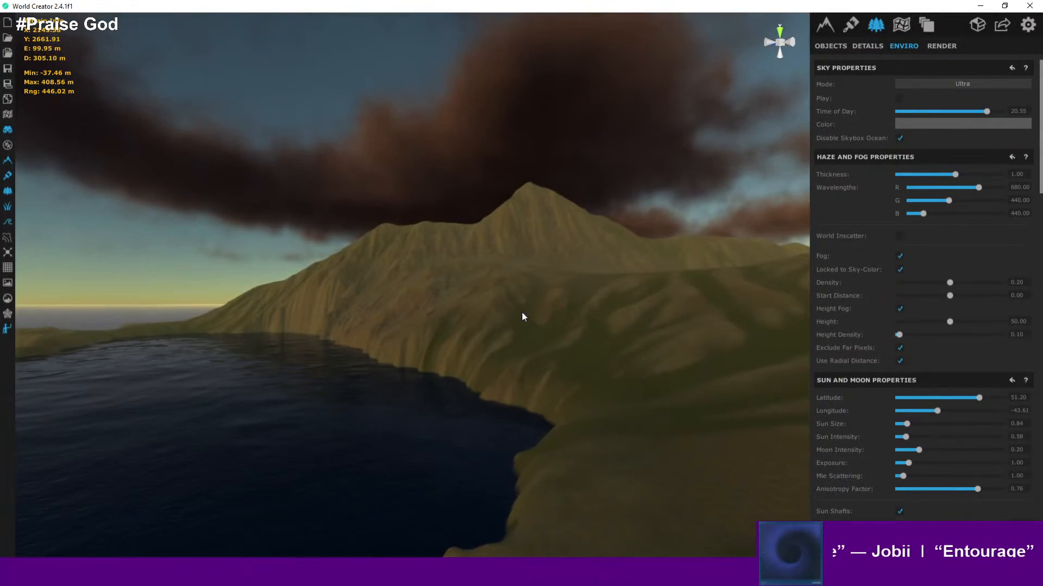
right_click_drag(548, 280, 744, 320)
right_click_drag(537, 336, 747, 347)
right_click_drag(597, 331, 742, 365)
right_click_drag(589, 384, 409, 105)
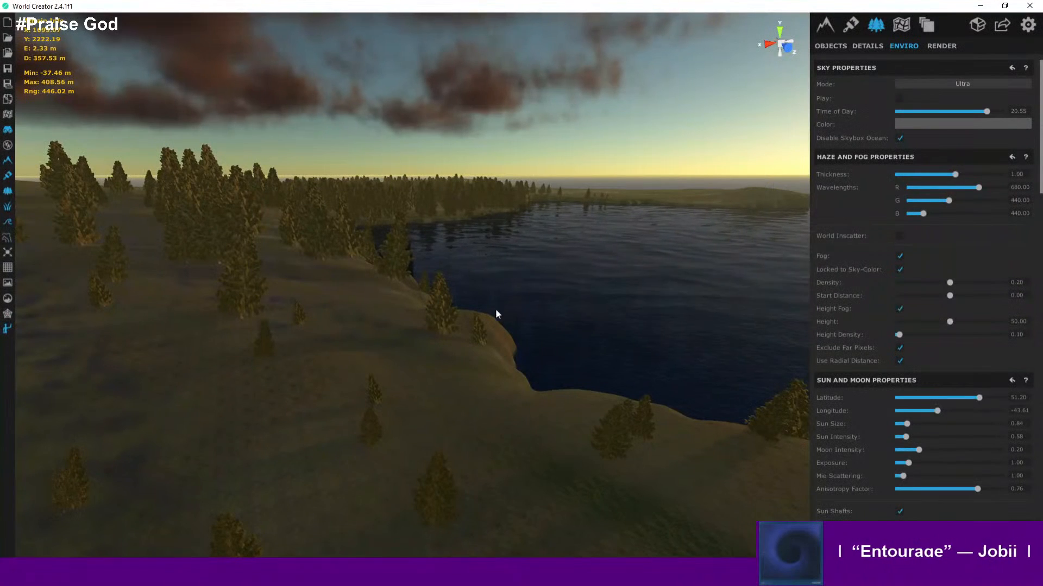
right_click_drag(495, 309, 869, 318)
right_click_drag(364, 360, 745, 311)
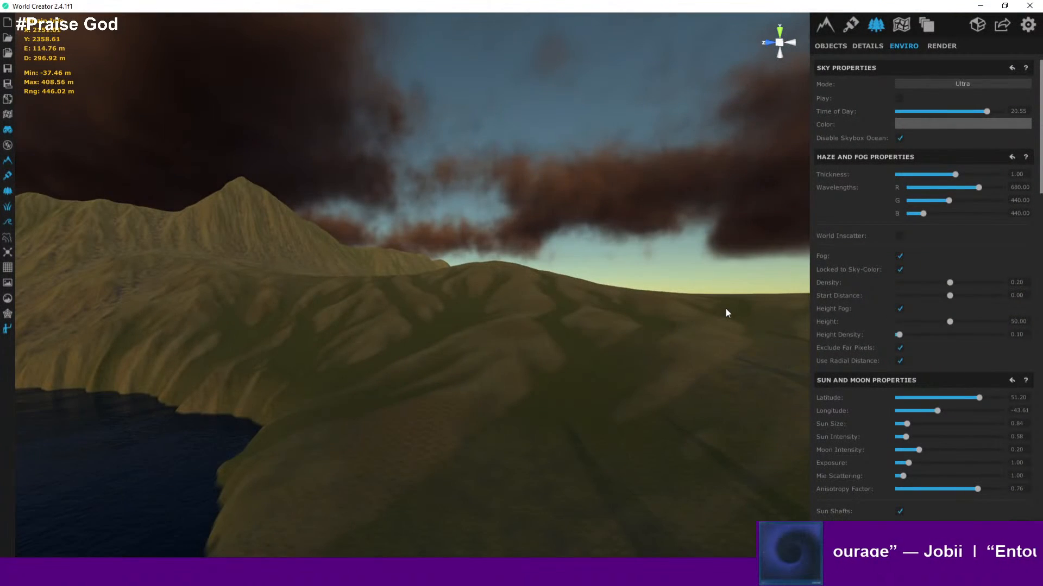
right_click_drag(726, 309, 128, 341)
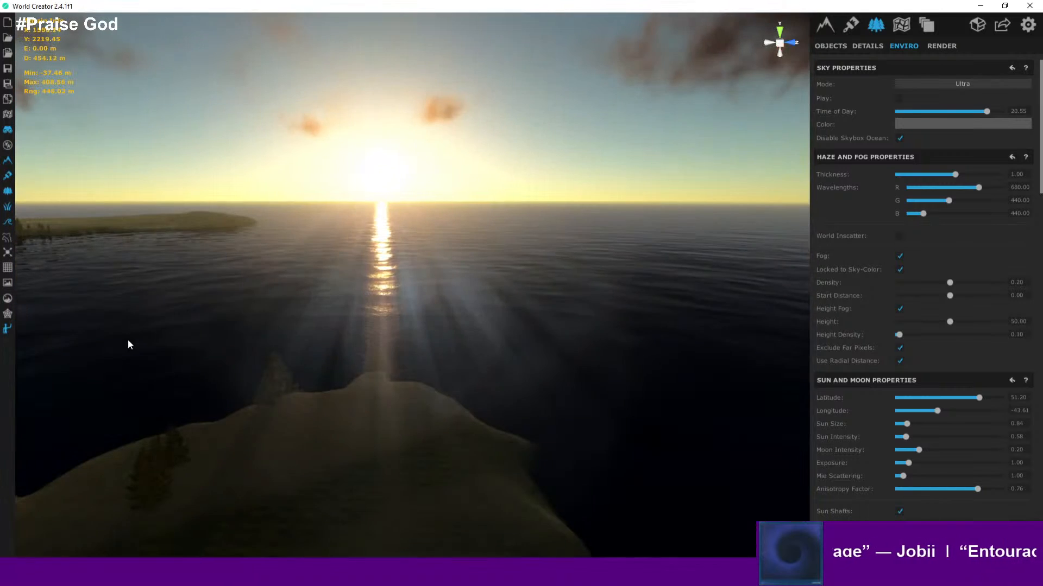